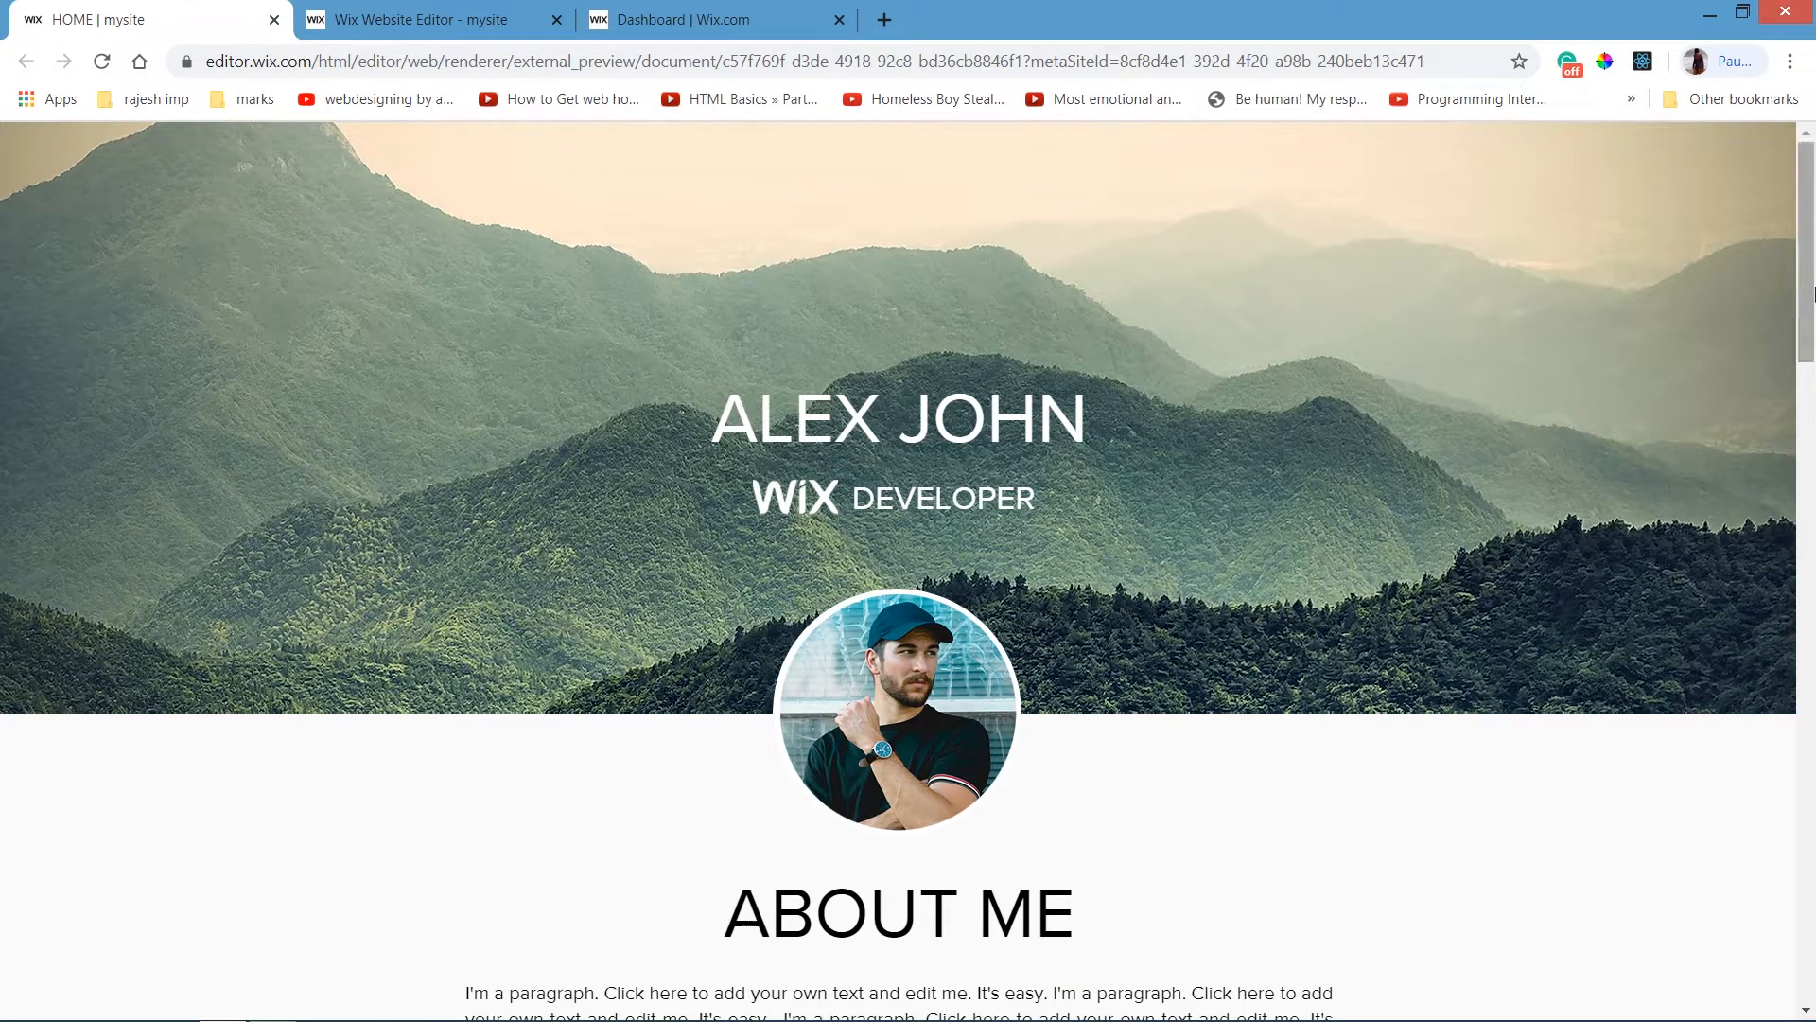
In the preview, select the name heading, then follow KNOW MORE to the About page and back.
mouse_move(1810, 301)
left_mouse_down()
mouse_move(1813, 929)
mouse_move(1813, 274)
left_mouse_up()
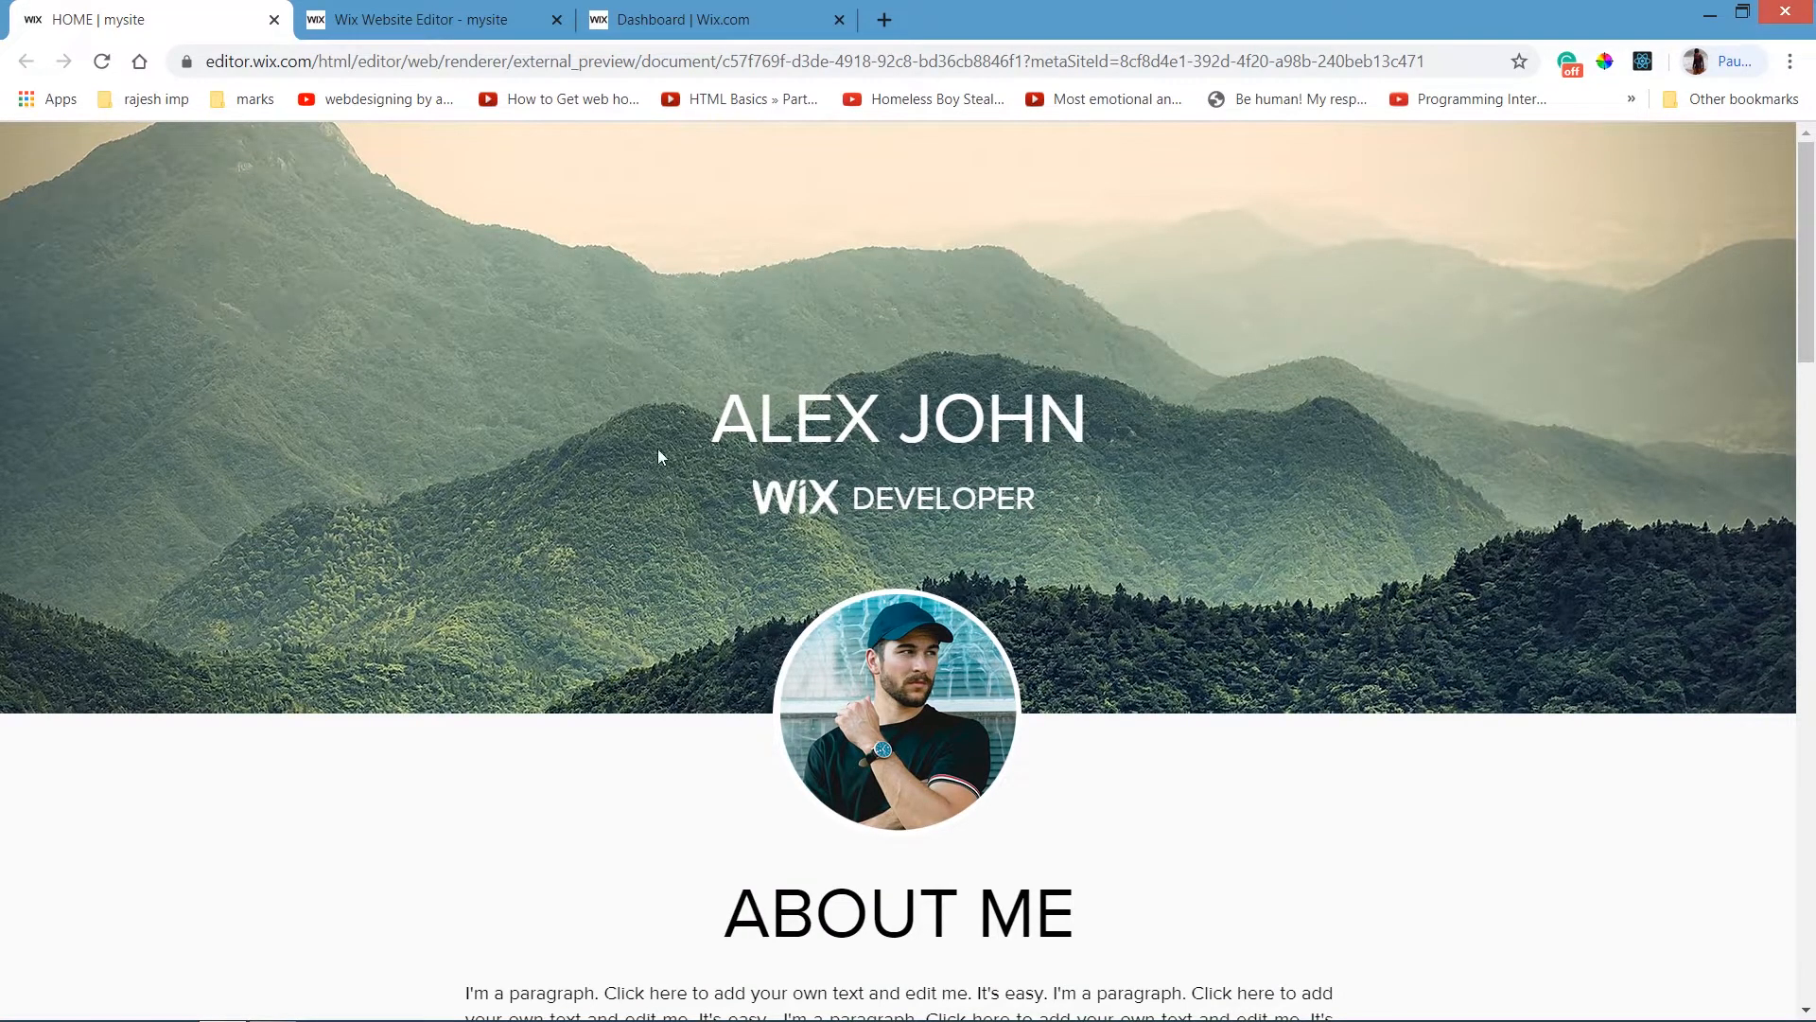
left_click_drag(711, 424, 1160, 376)
left_click_drag(734, 526, 893, 499)
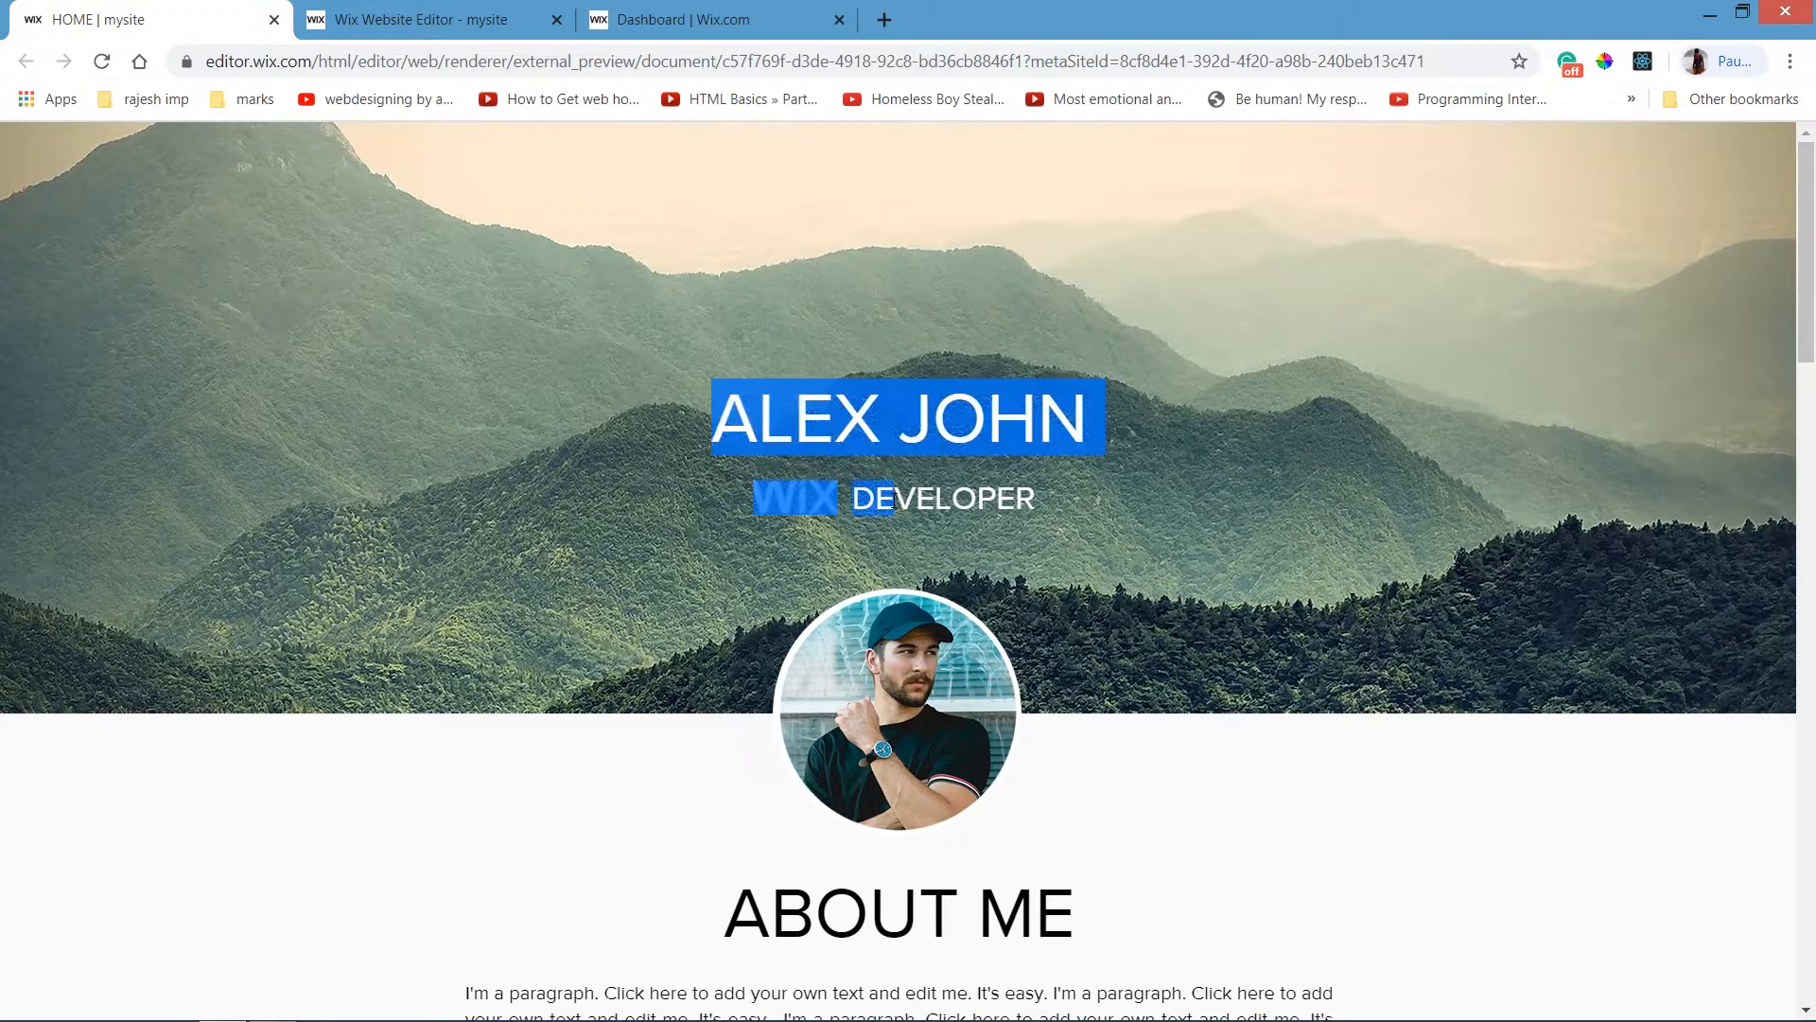
left_click(746, 620)
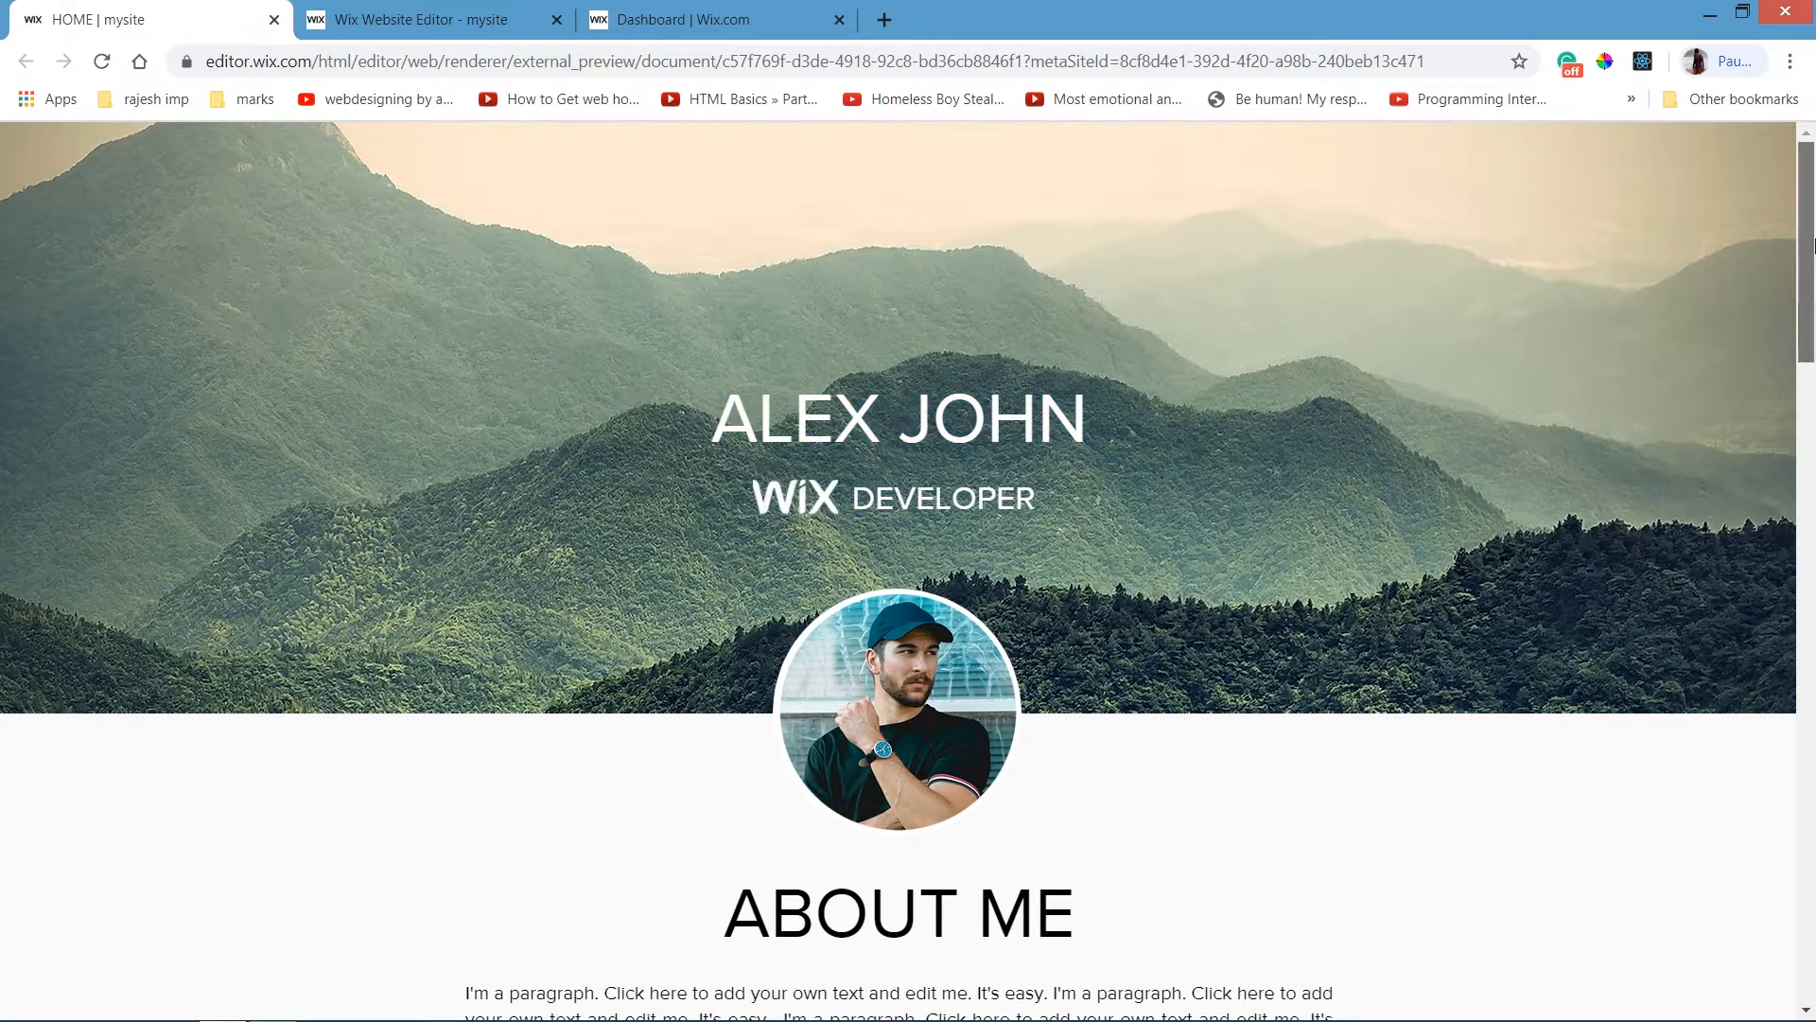
scroll(1338, 607, "down", 5)
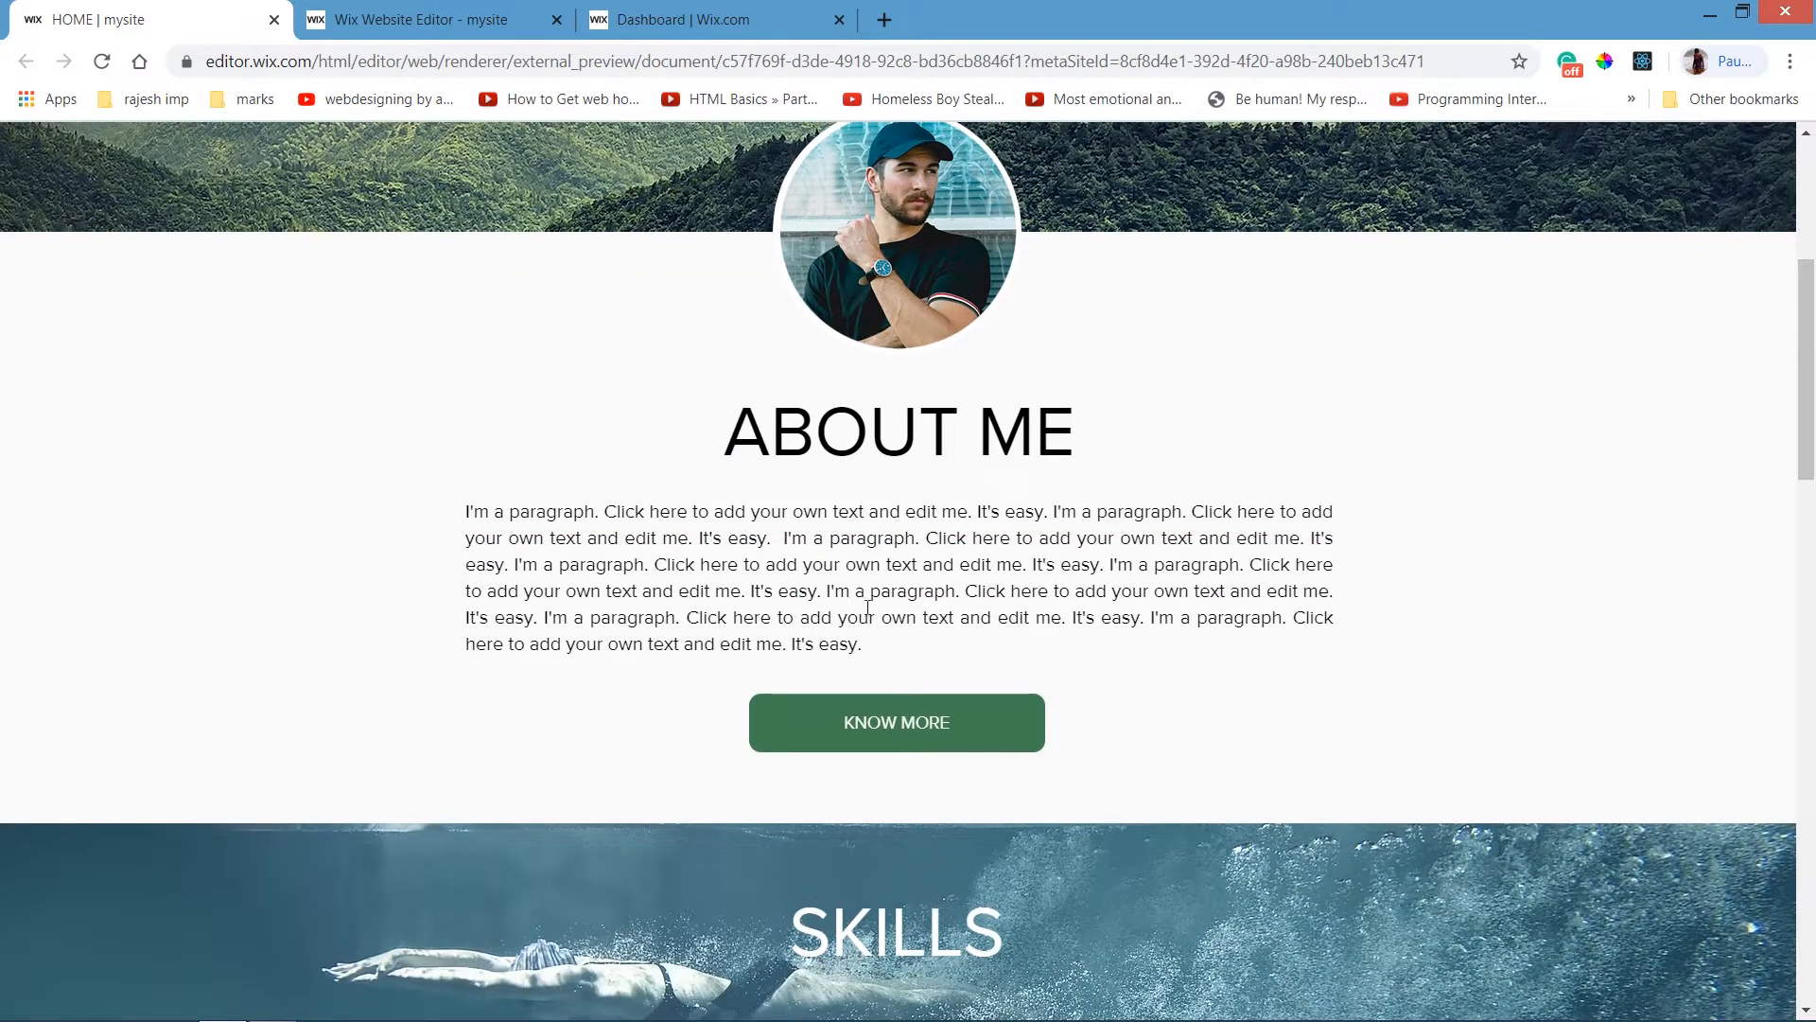
left_click(932, 732)
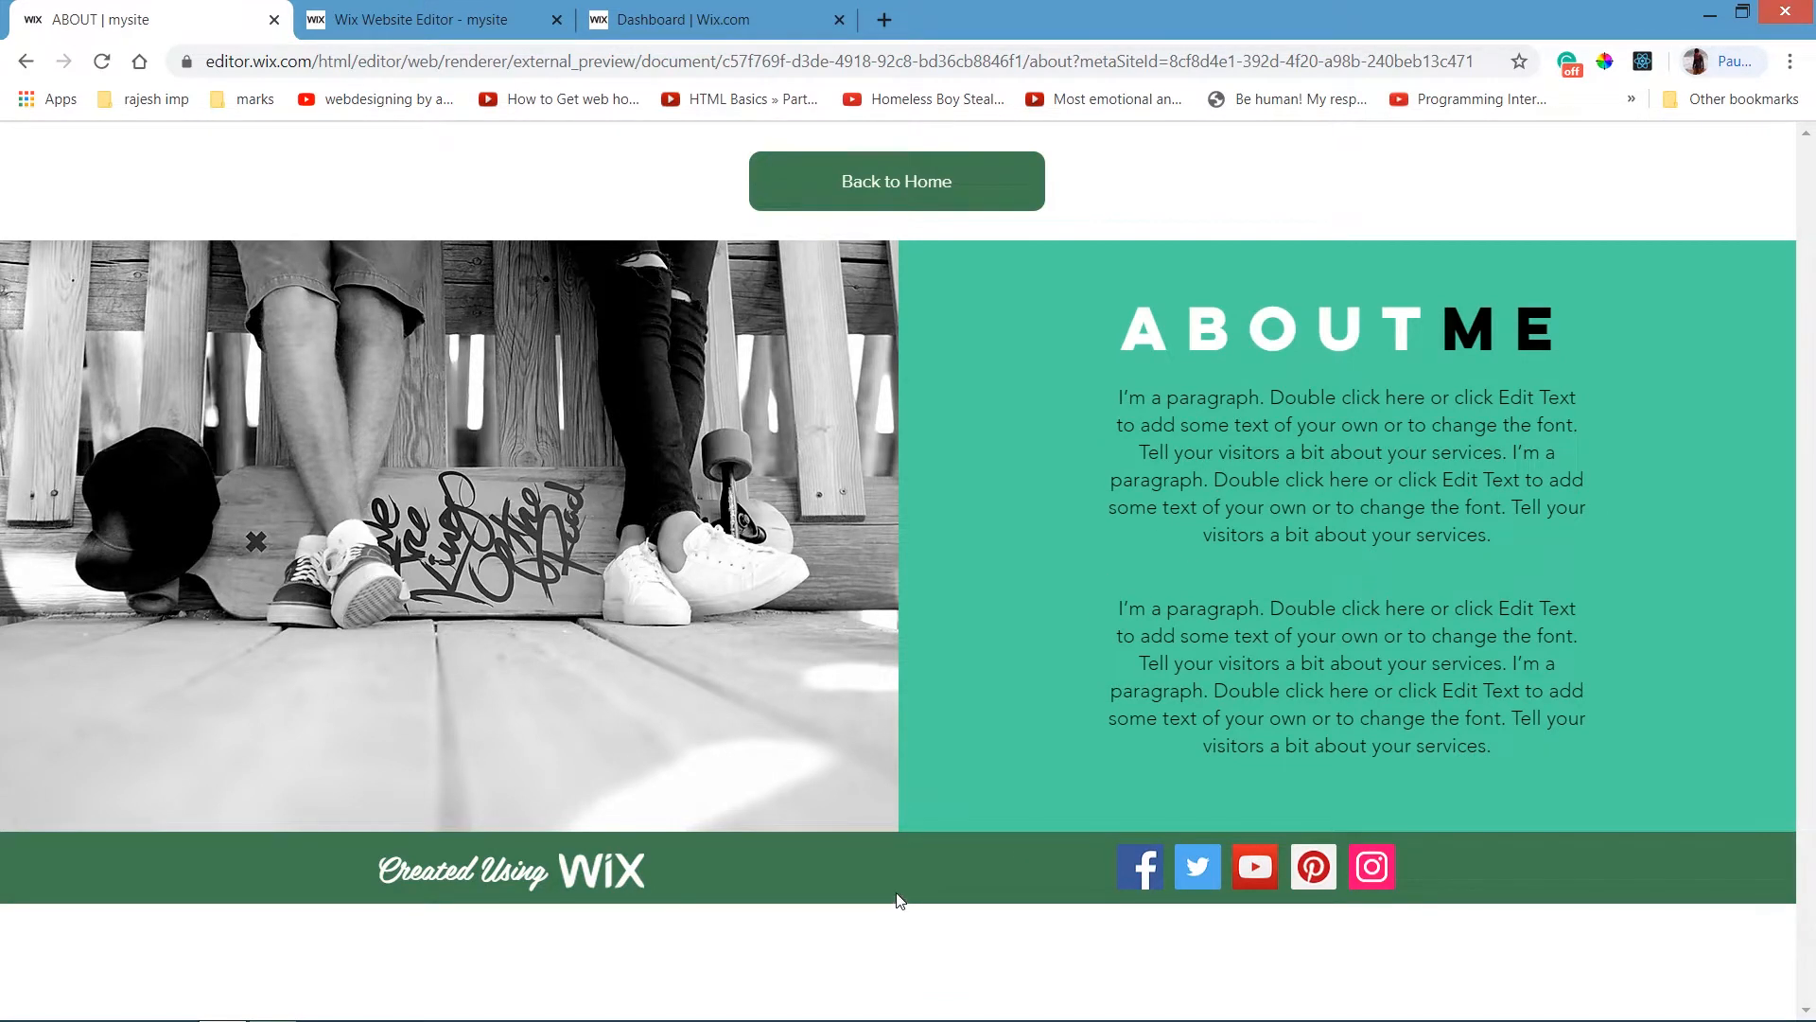
left_click(945, 183)
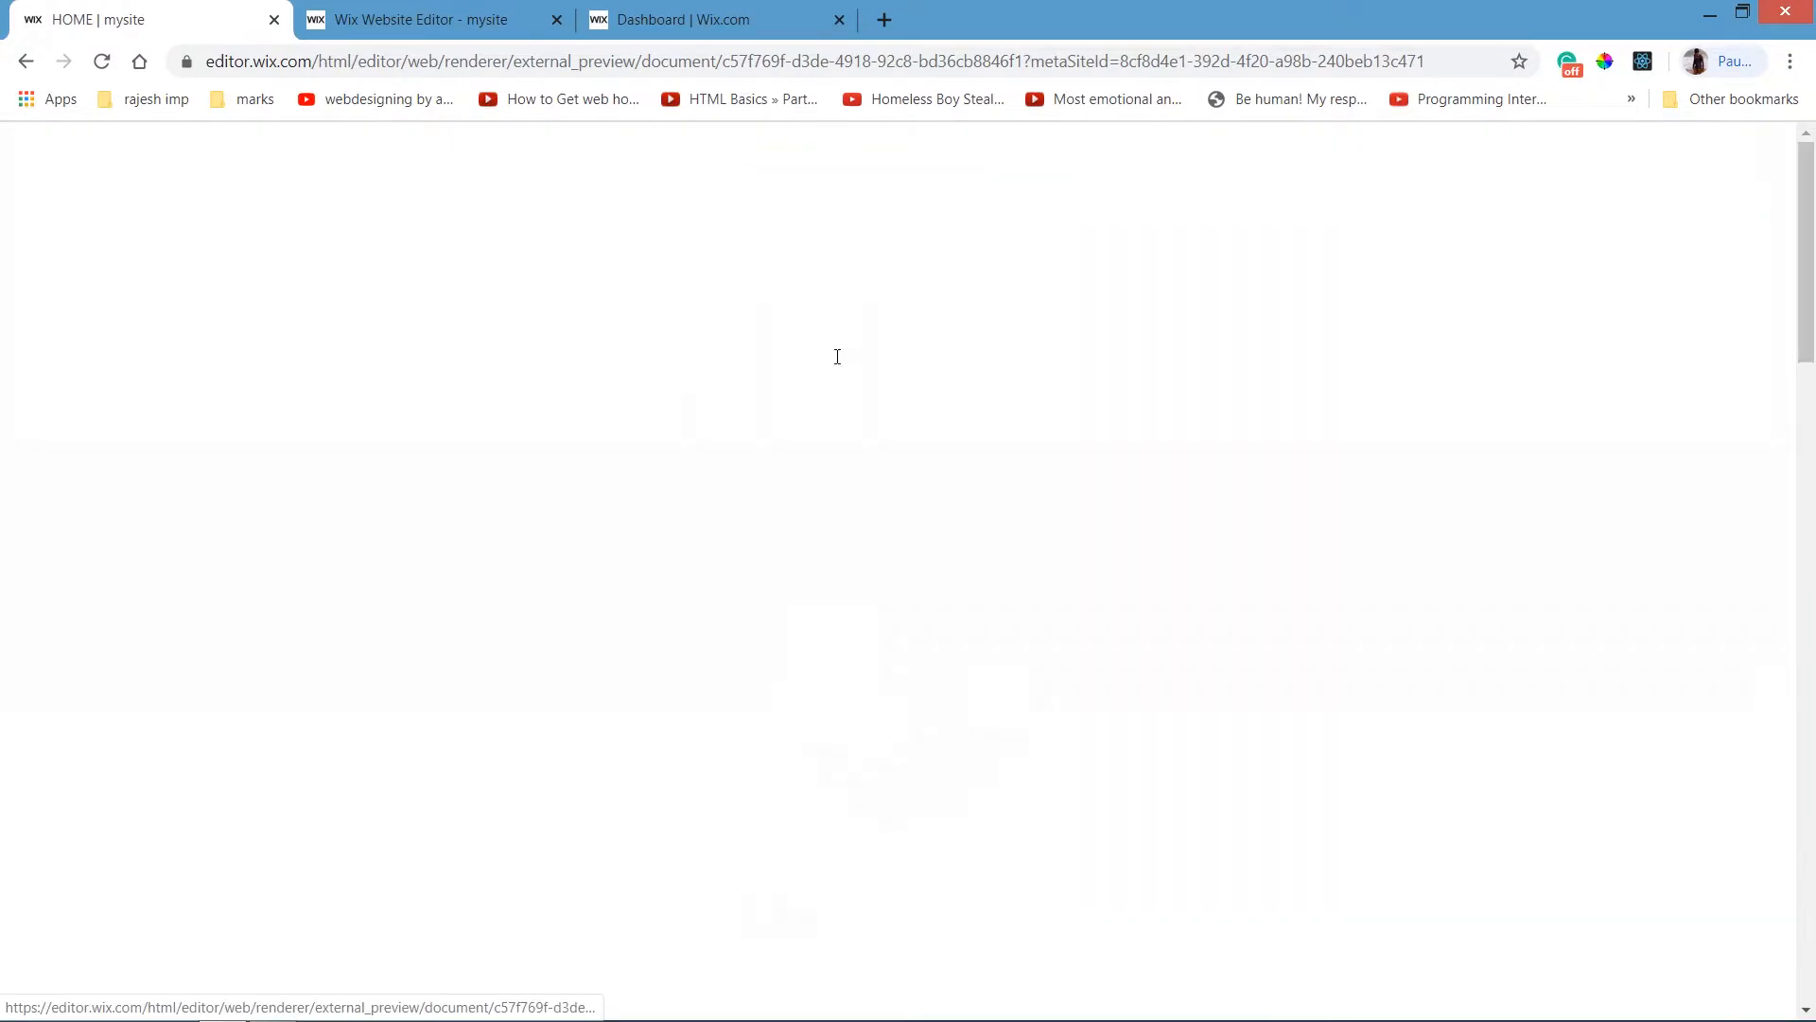
Scroll down to the contact form and test submitting a message.
scroll(1812, 417, "down", 6)
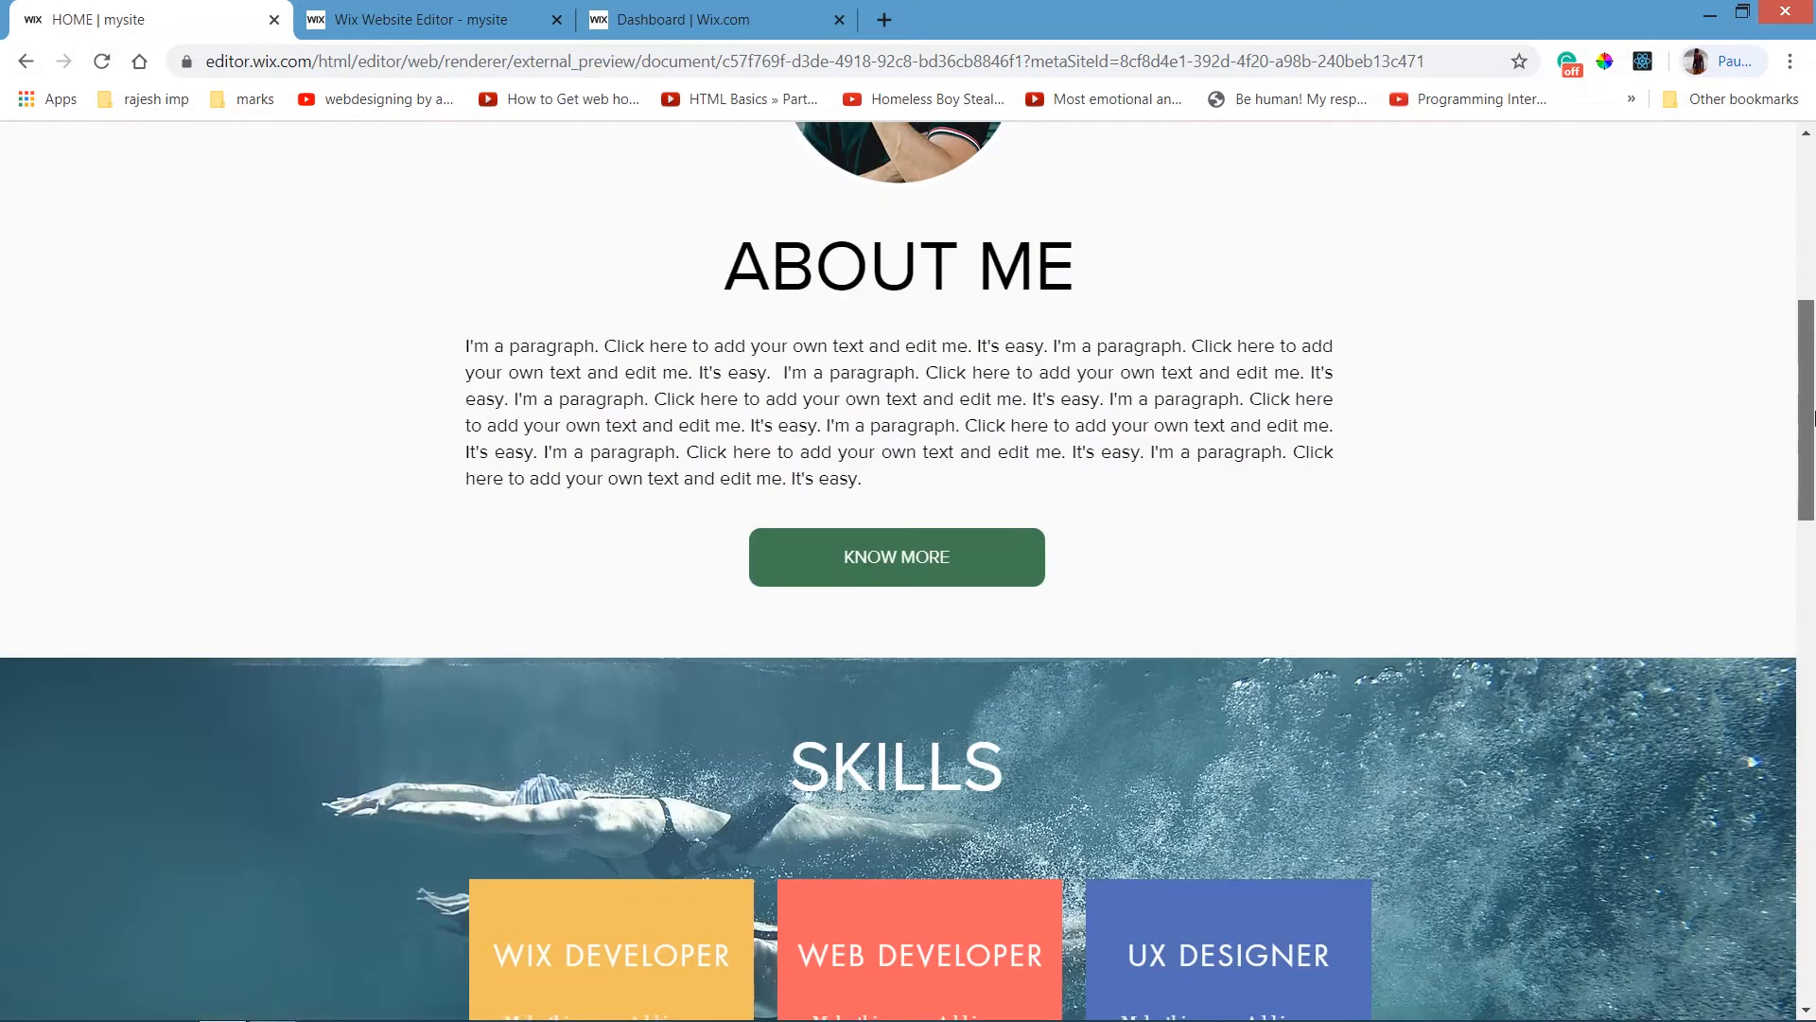
left_click_drag(1814, 417, 1815, 501)
left_click_drag(1010, 428, 768, 423)
left_click(513, 557)
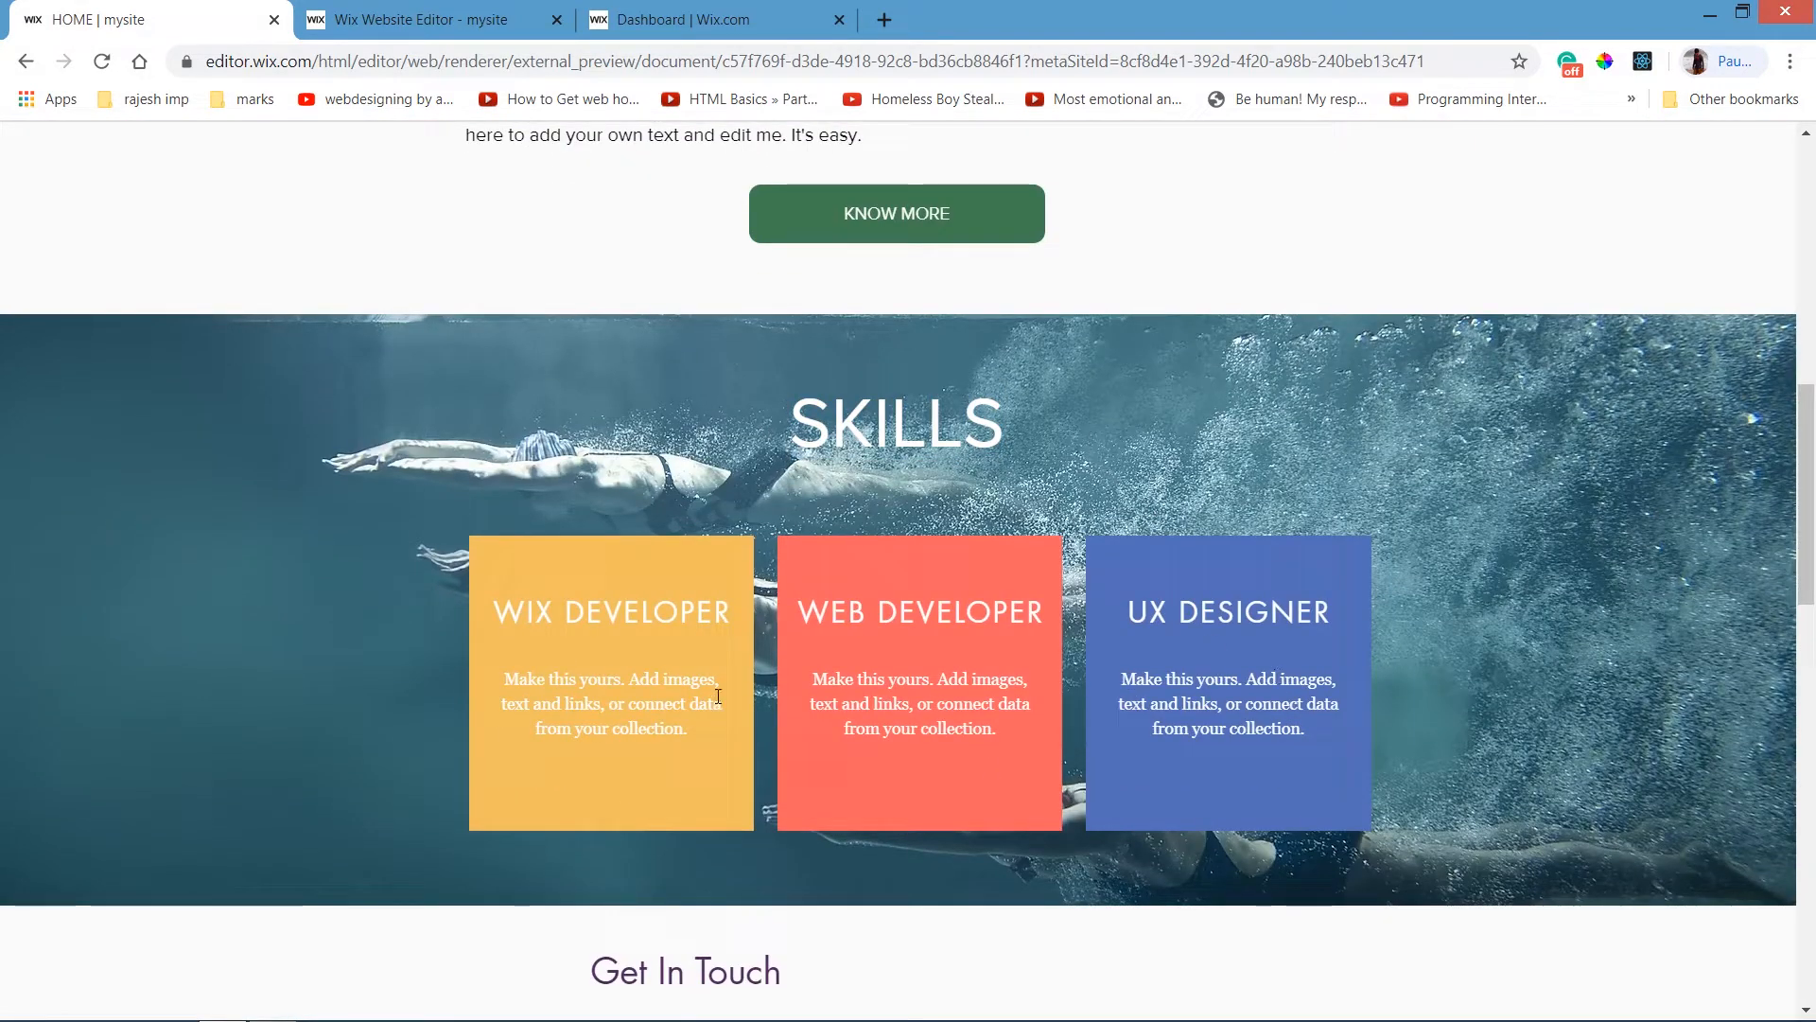
left_click_drag(1812, 516, 1811, 663)
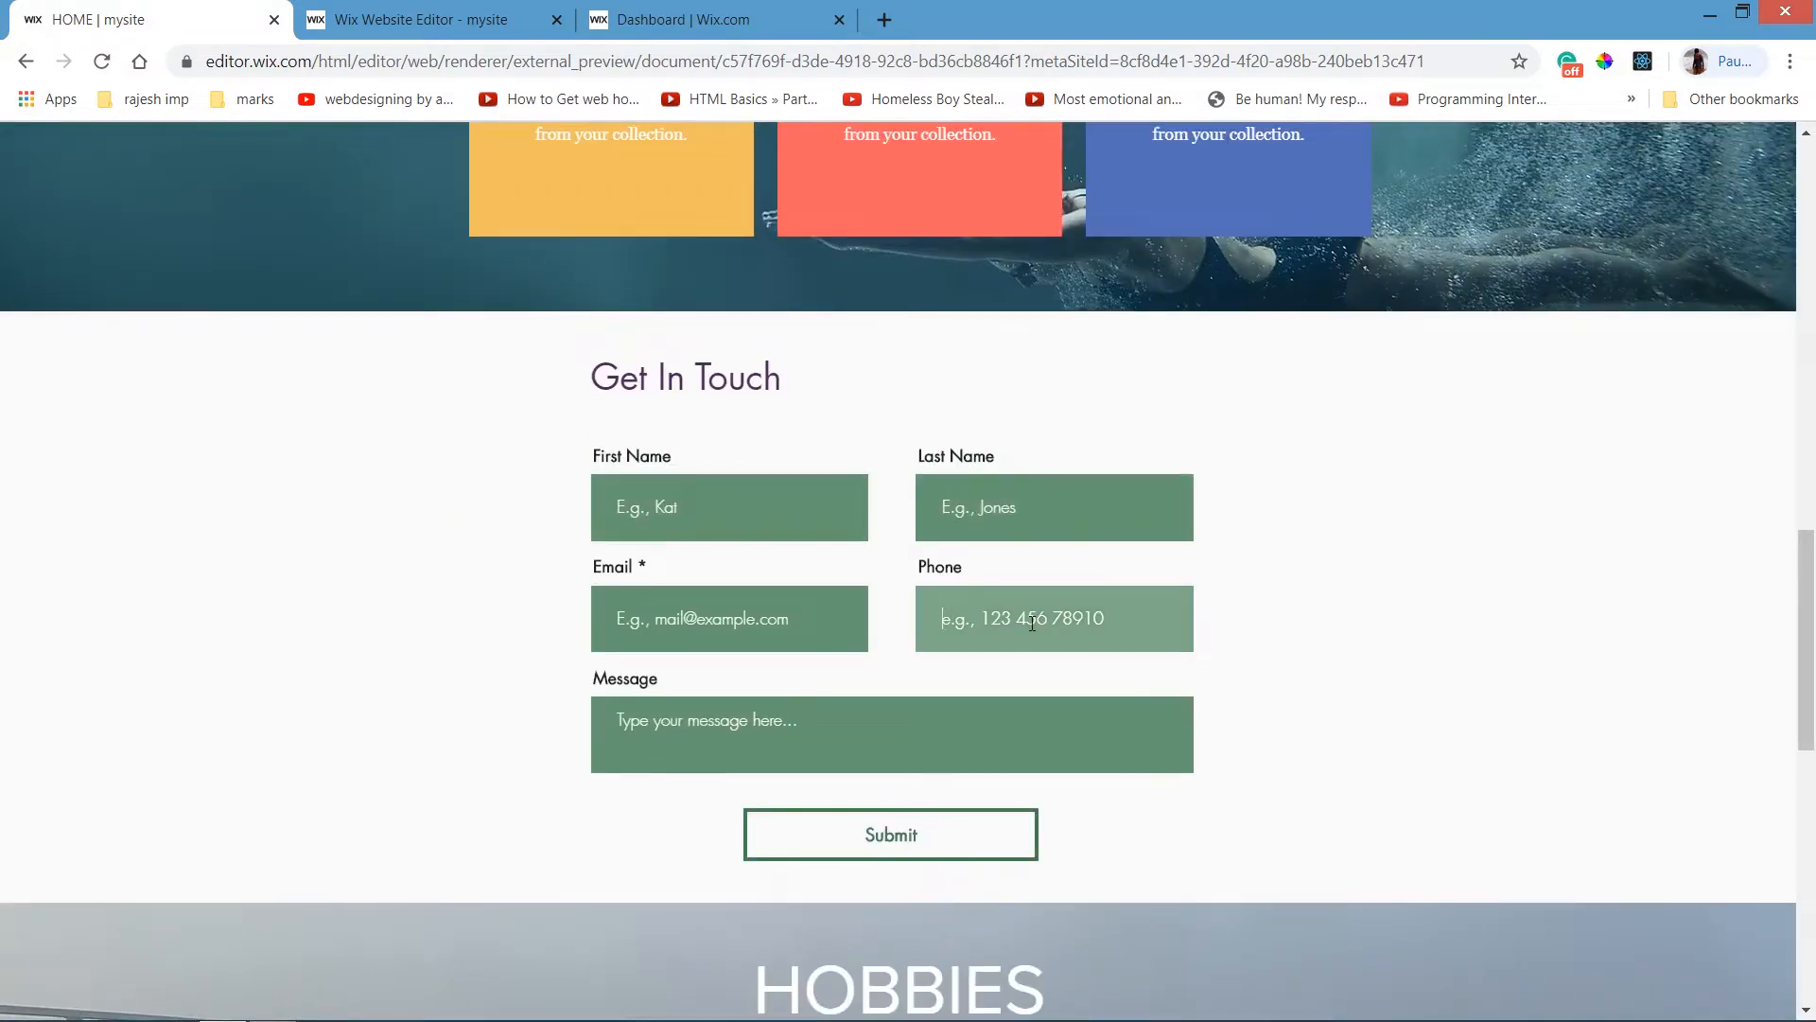
left_click(1007, 736)
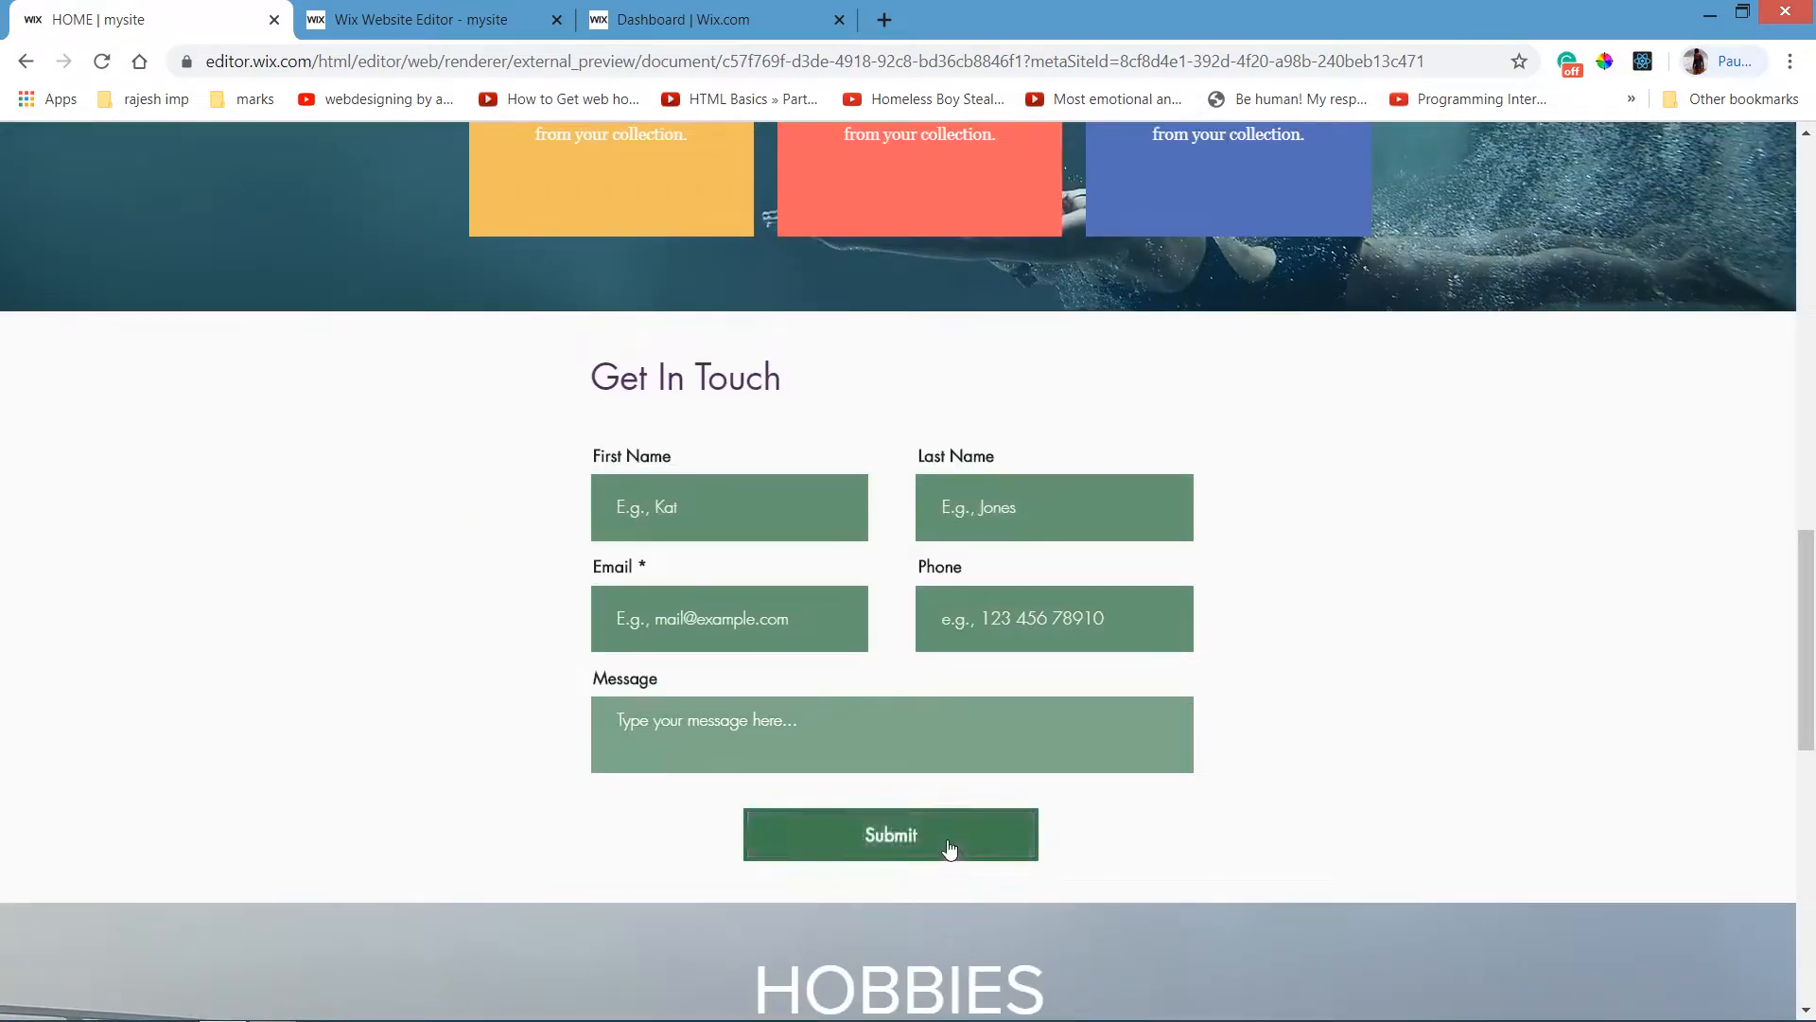
left_click(1270, 834)
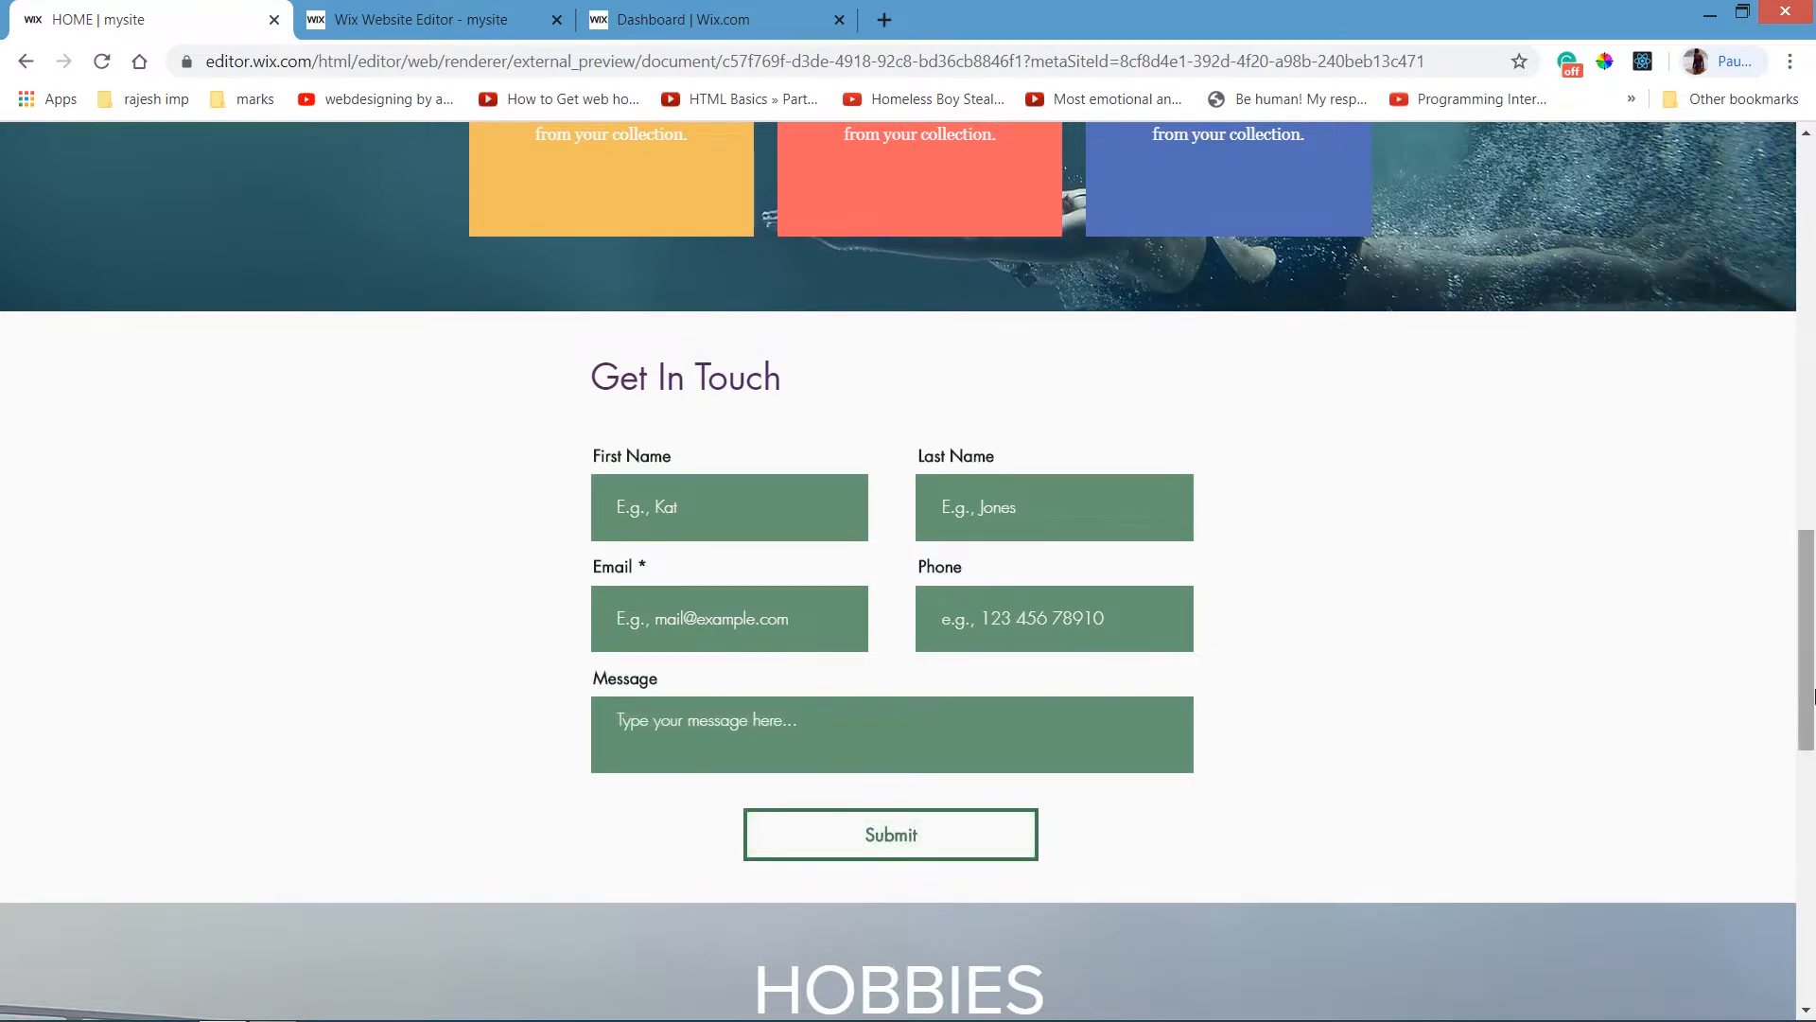
Test the back-to-top arrow at the page bottom, then return to the Wix Editor.
left_click_drag(1812, 691, 1811, 785)
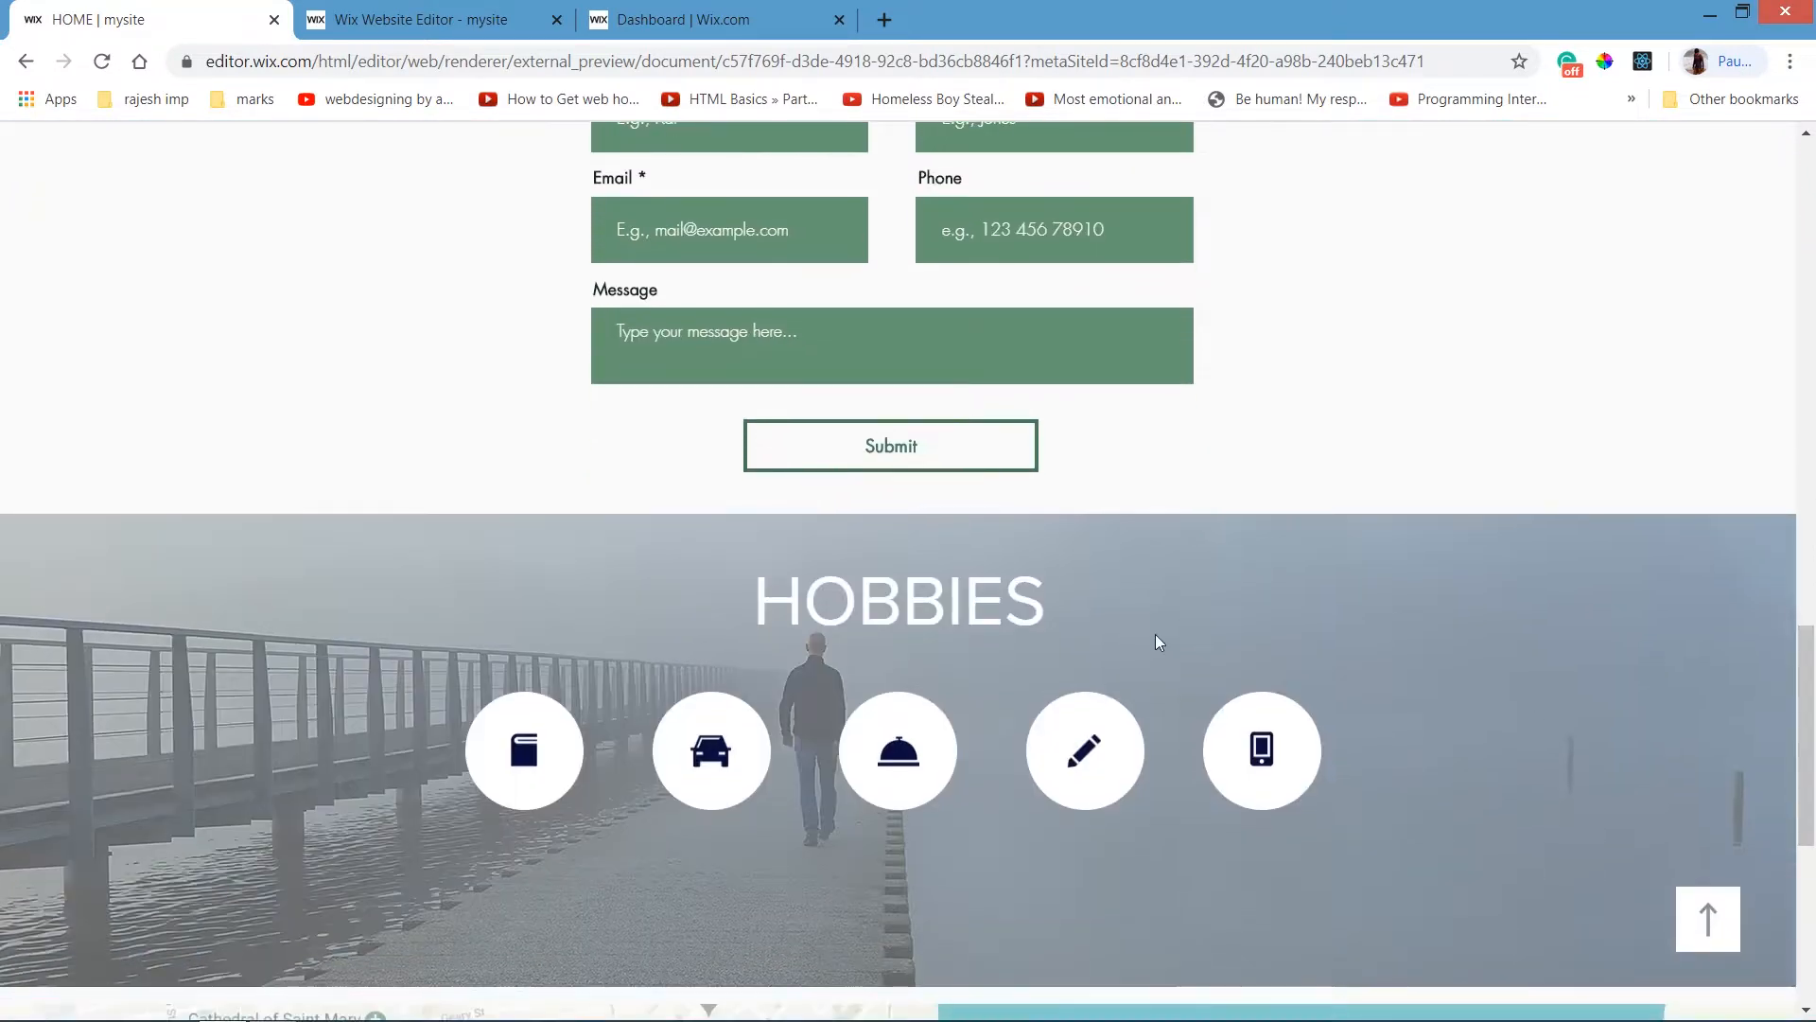
left_click_drag(785, 601, 753, 606)
left_click(558, 640)
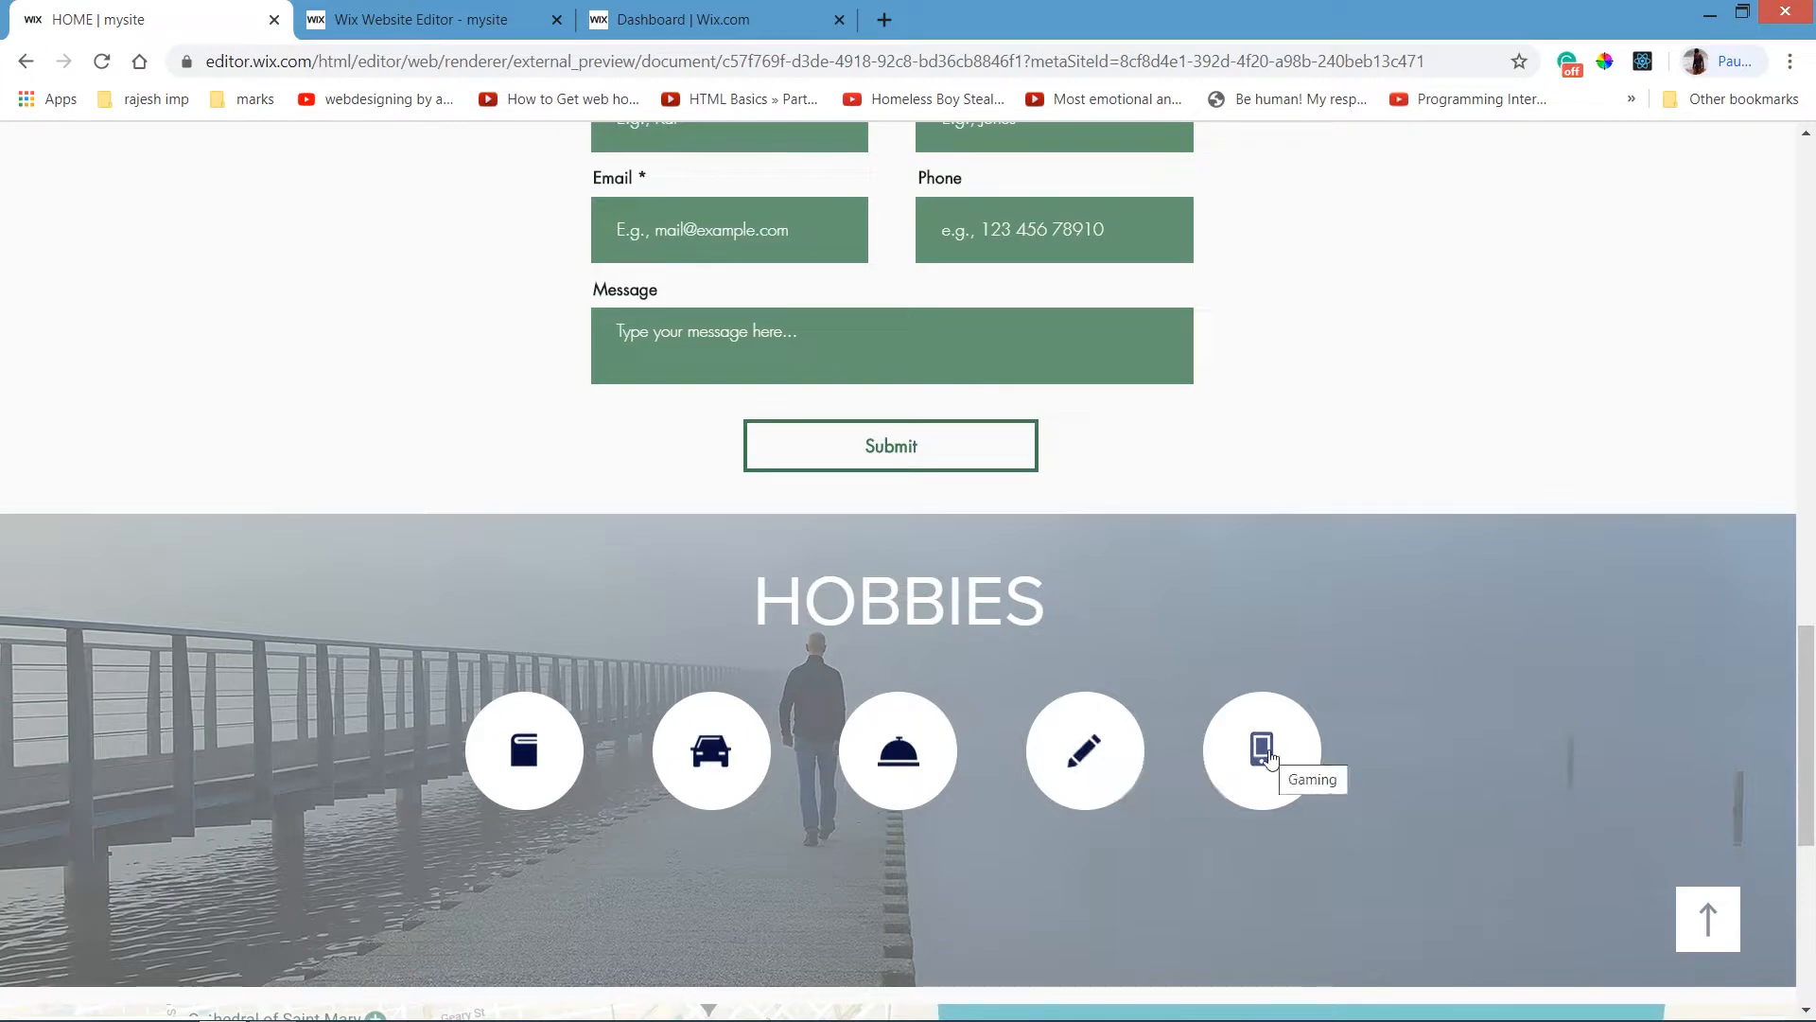
scroll(1814, 728, "down", 3)
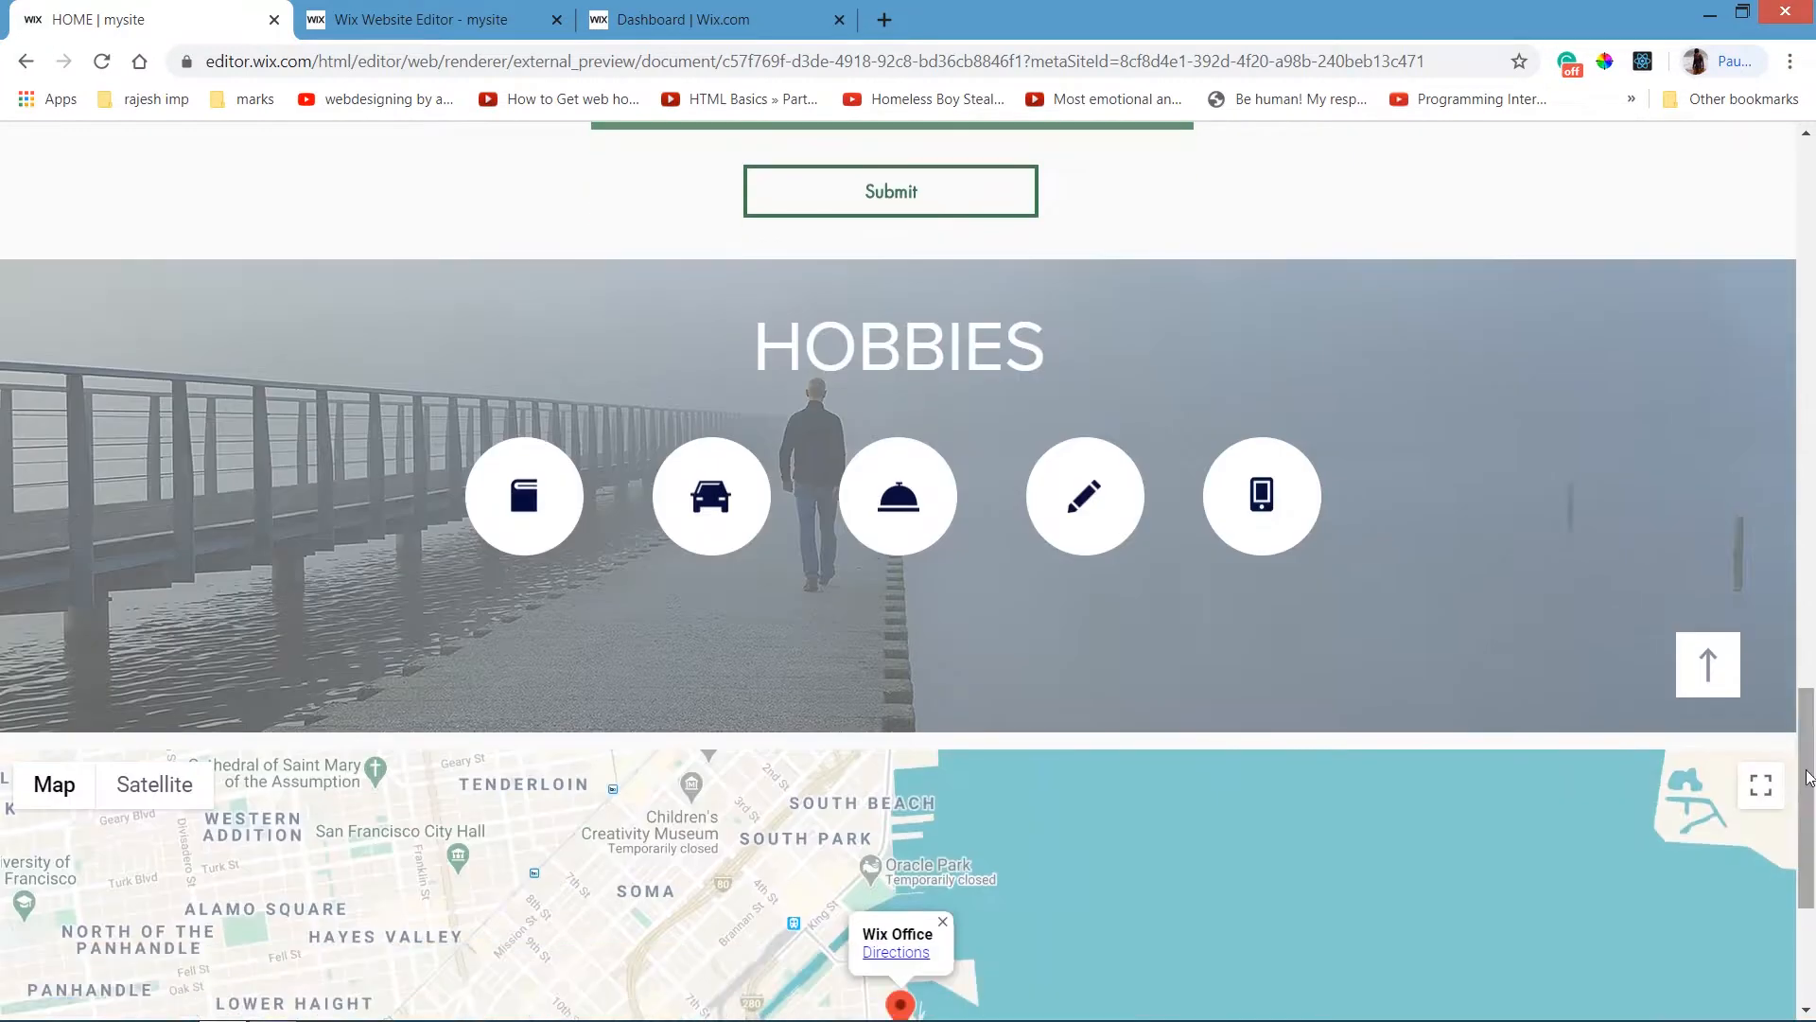
left_click(1708, 683)
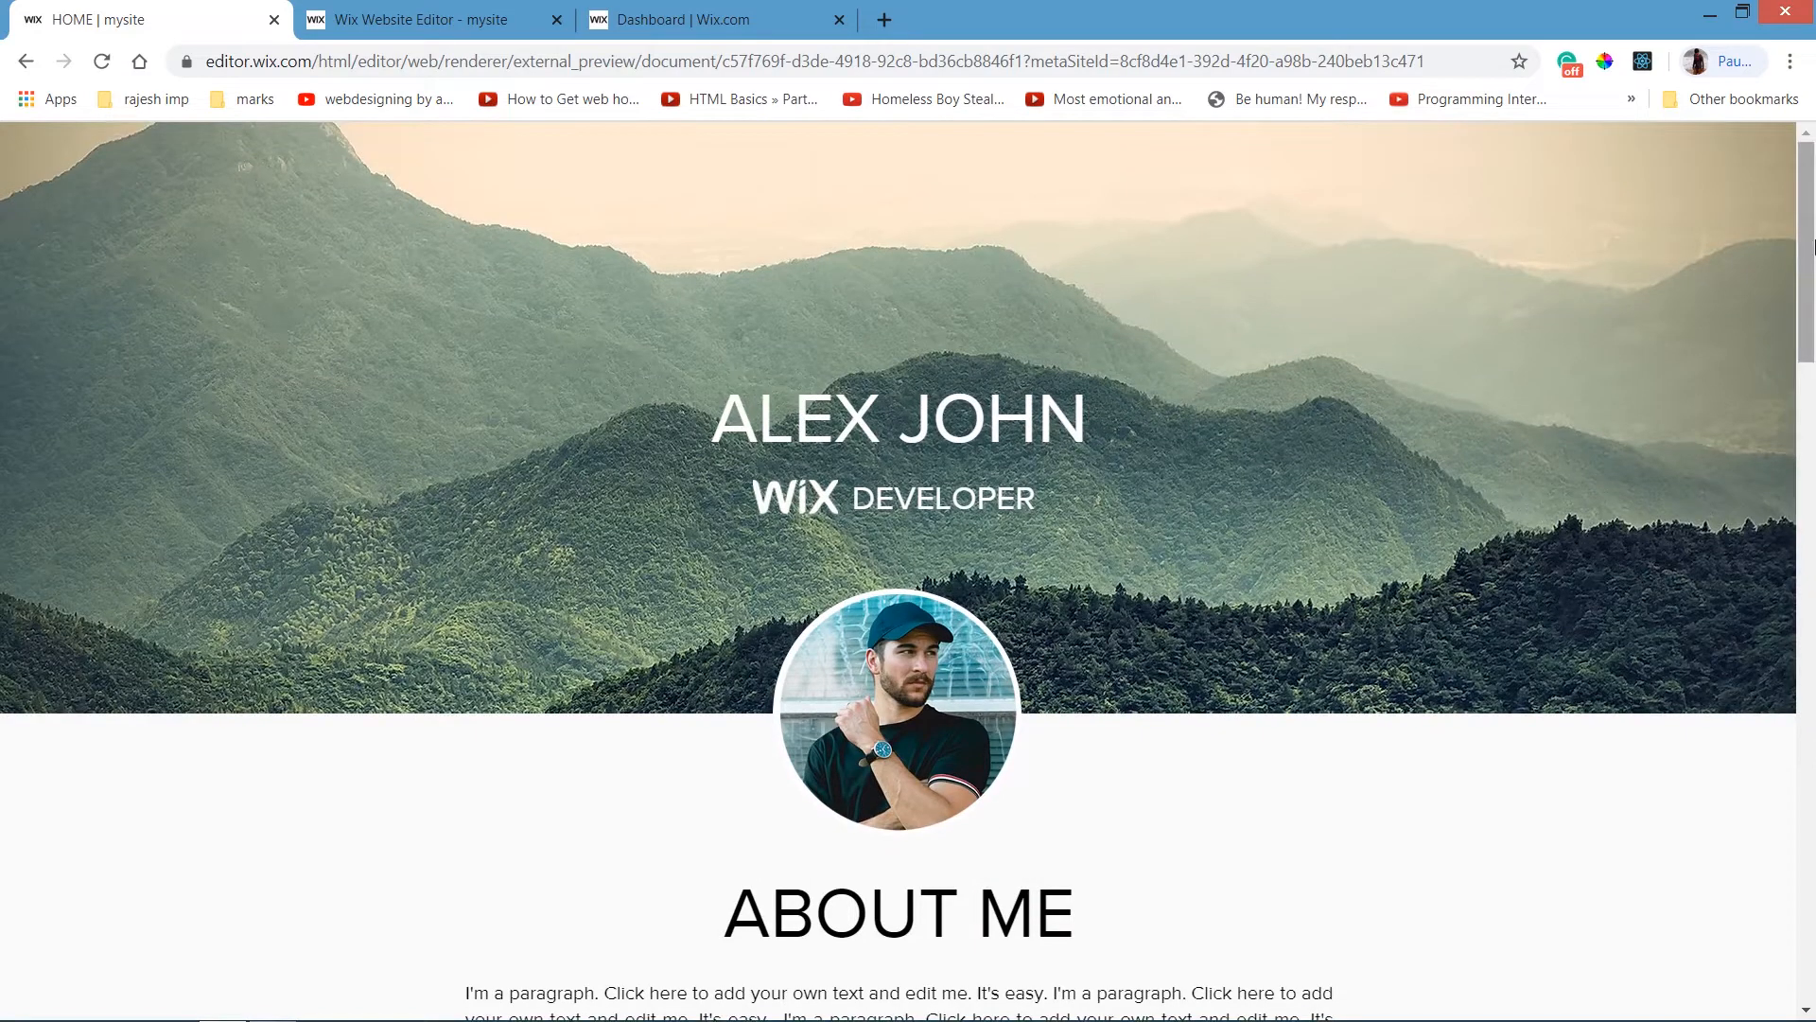
left_click_drag(1815, 246, 1731, 754)
left_click(1731, 754)
left_click_drag(1808, 282, 1814, 920)
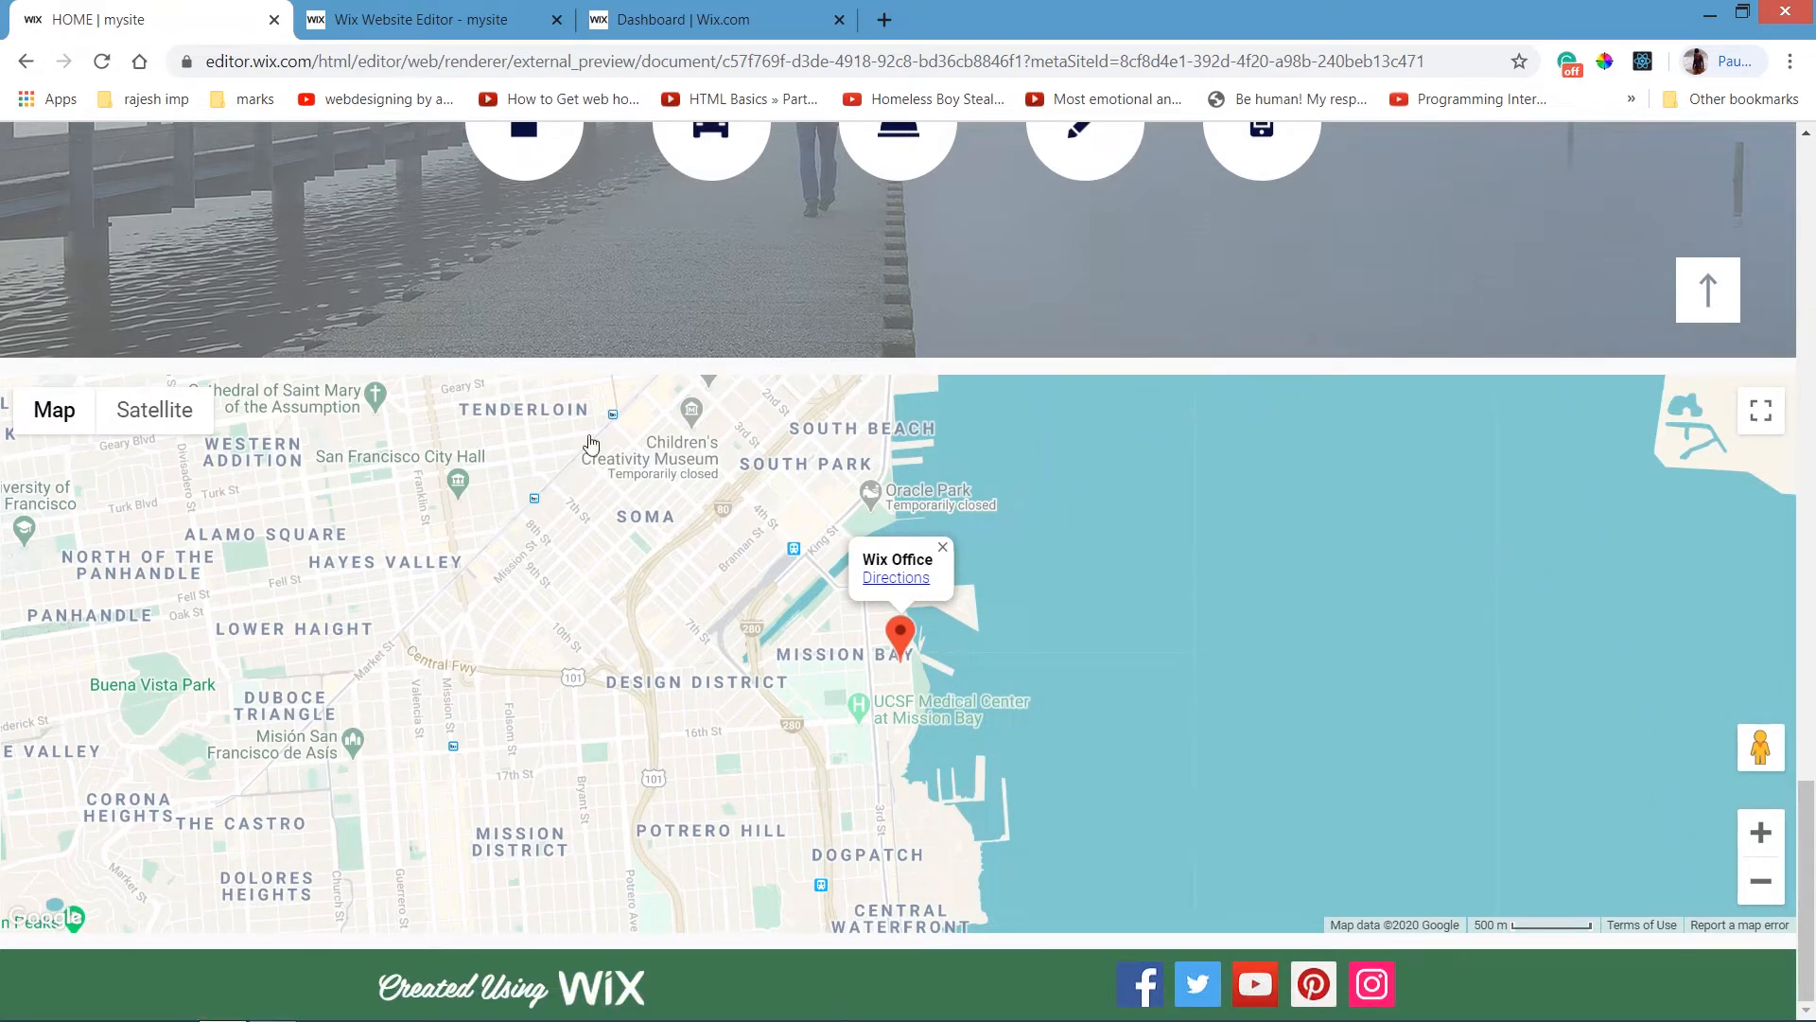
left_click(455, 9)
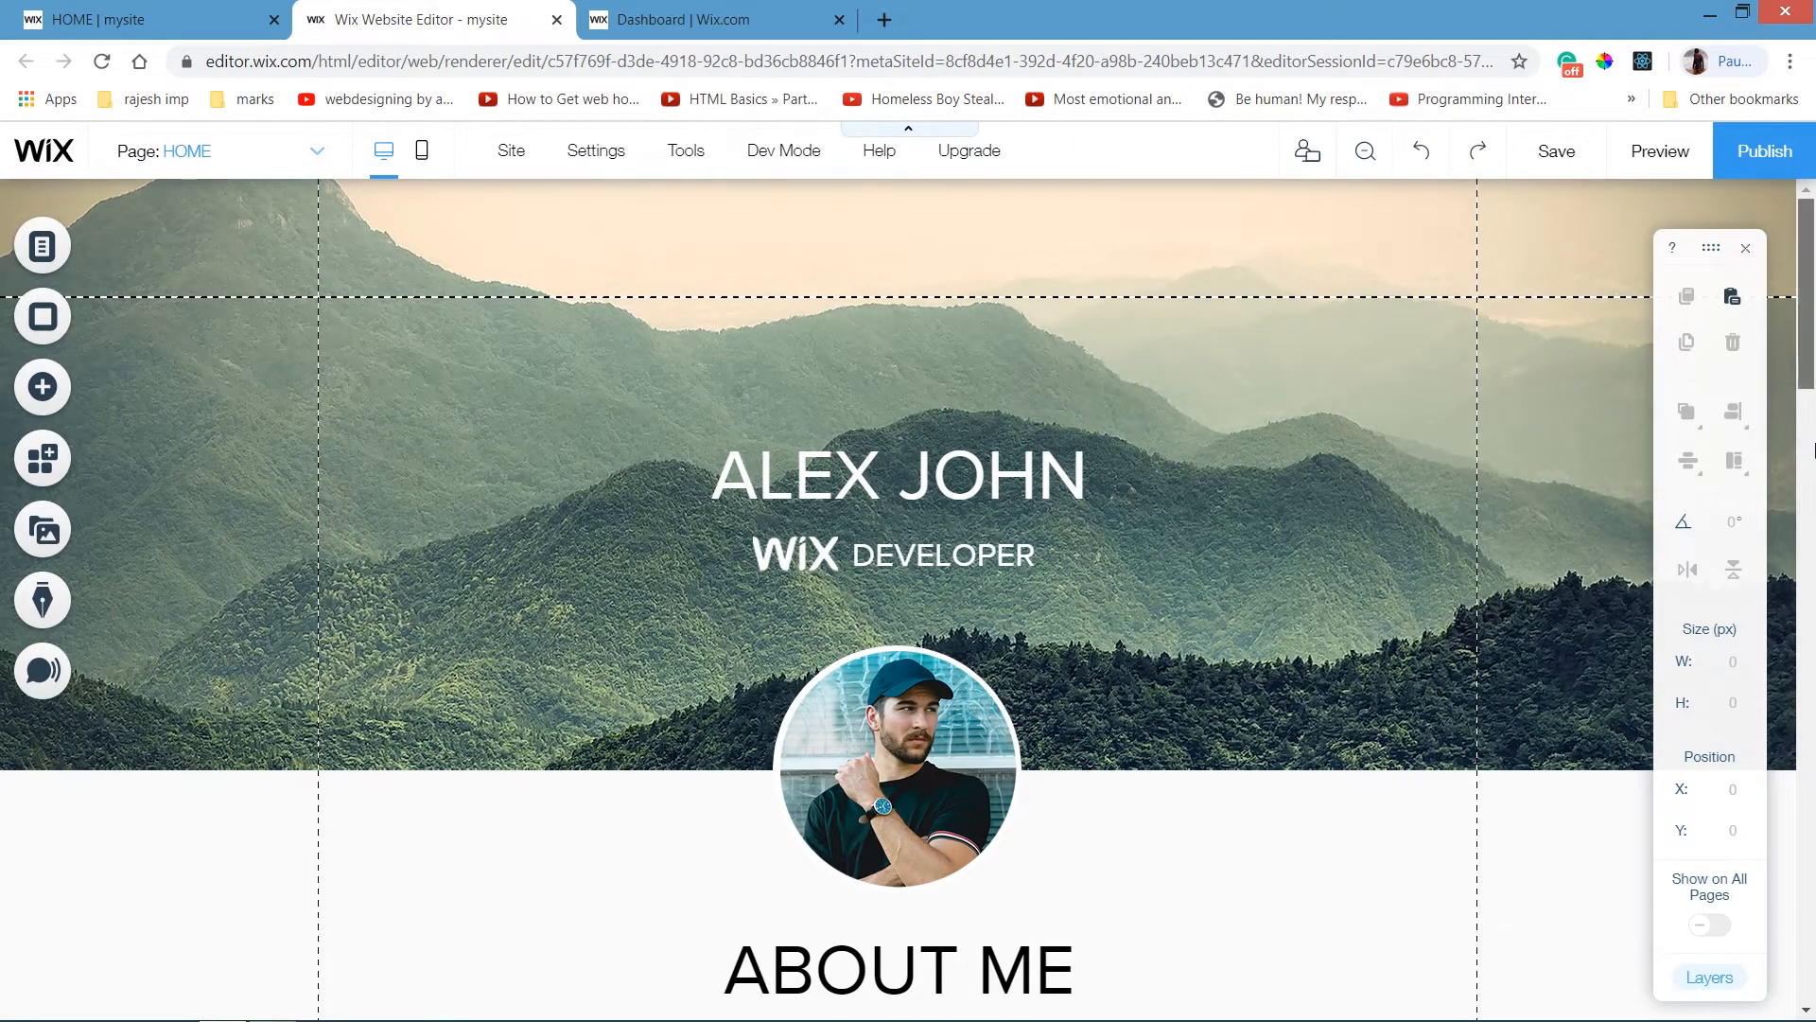
Switch to the mobile layout and scroll through the home page.
left_click_drag(1814, 450, 1814, 237)
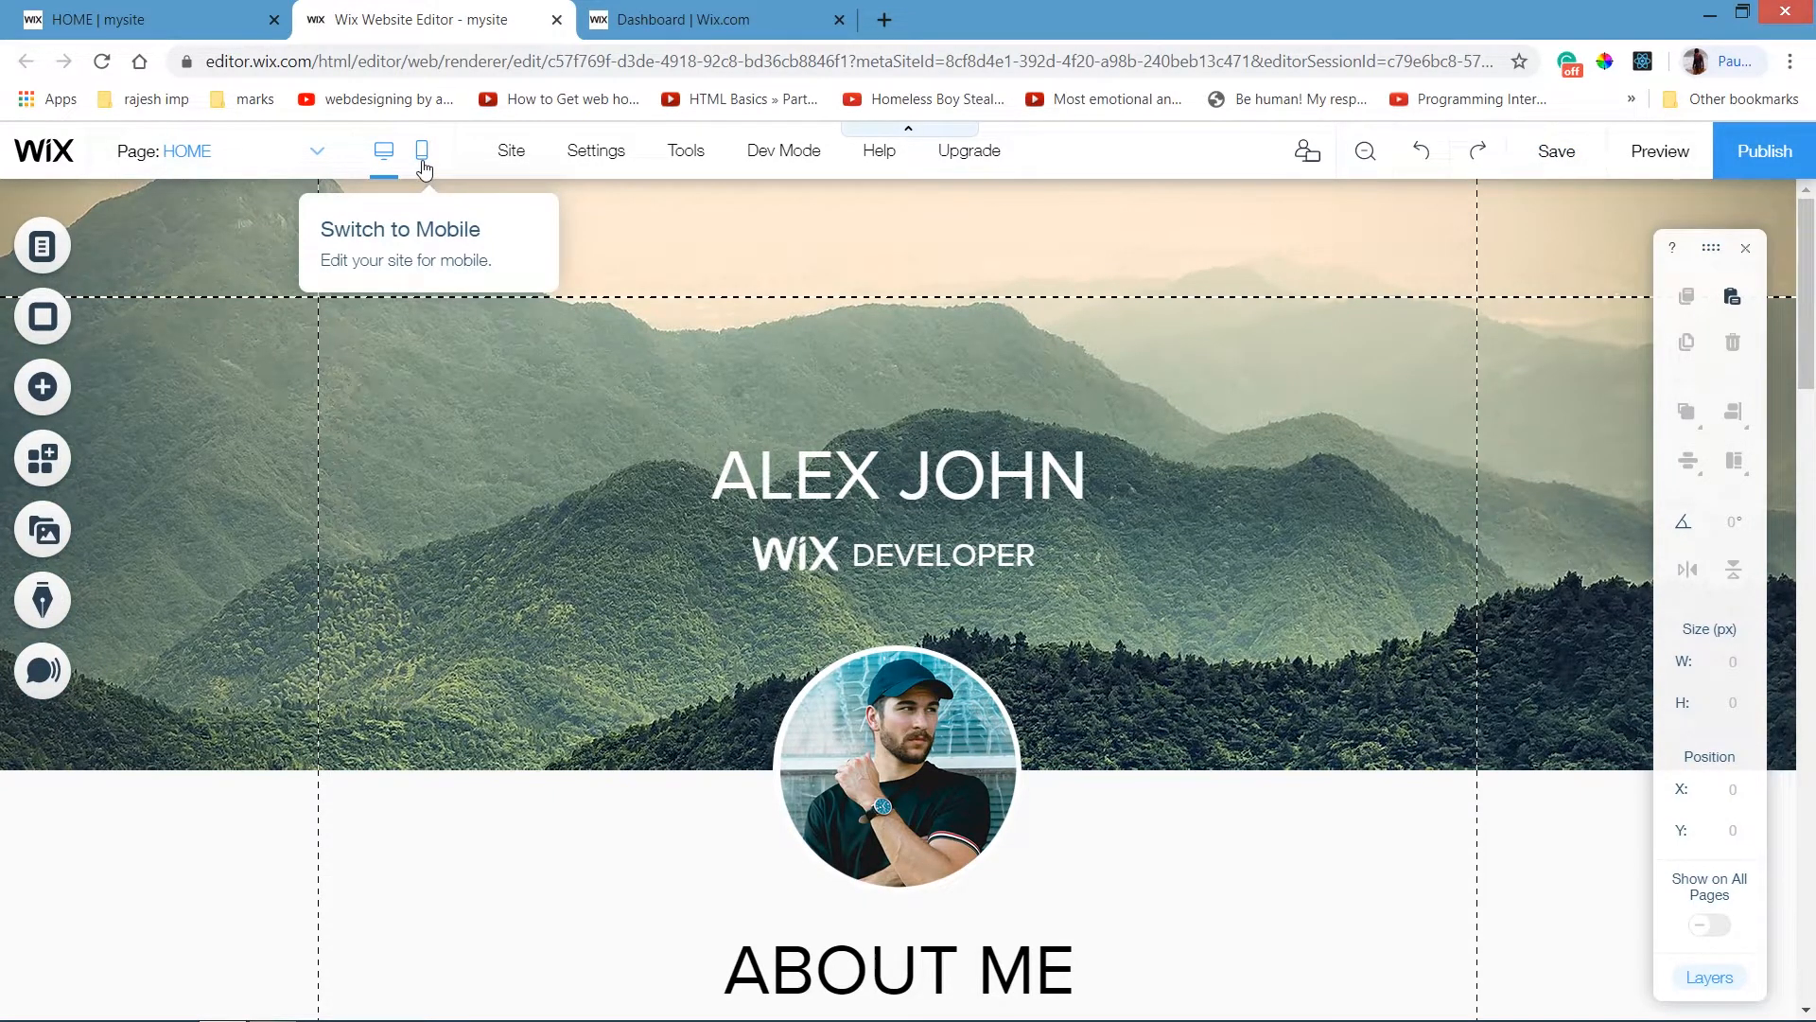
left_click(422, 153)
scroll(1813, 490, "down", 2)
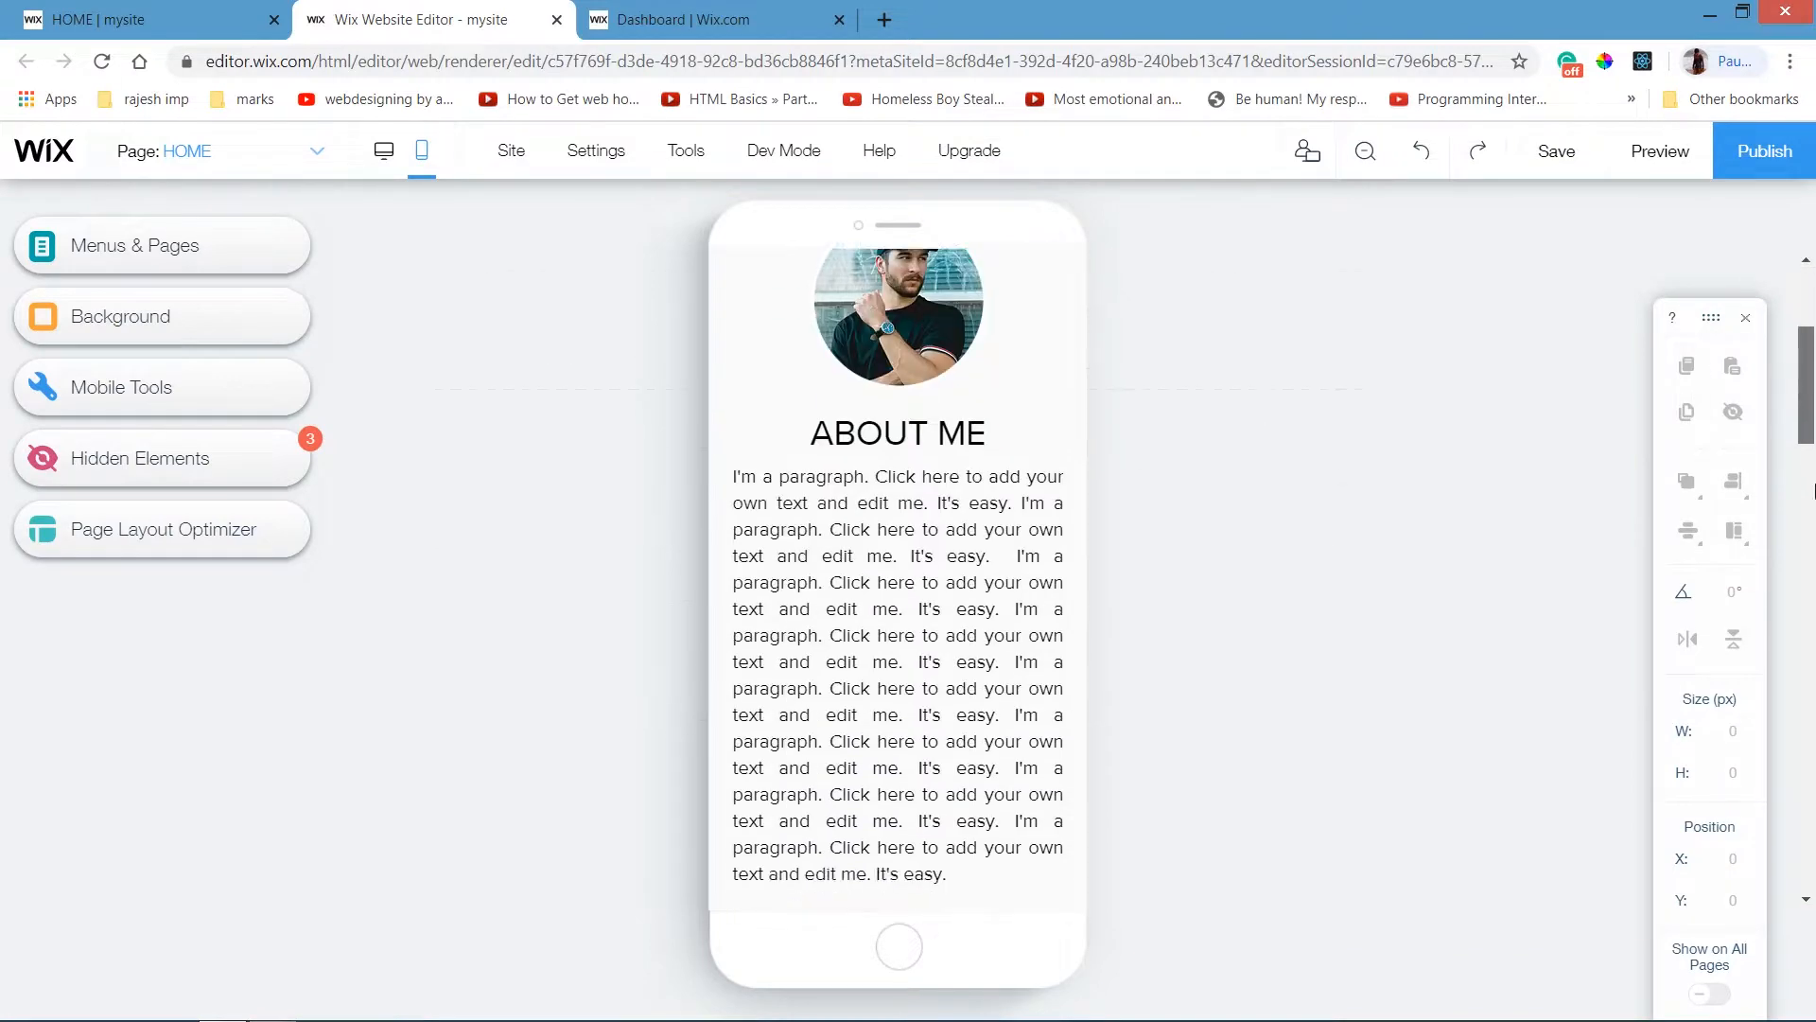
scroll(1812, 490, "down", 10)
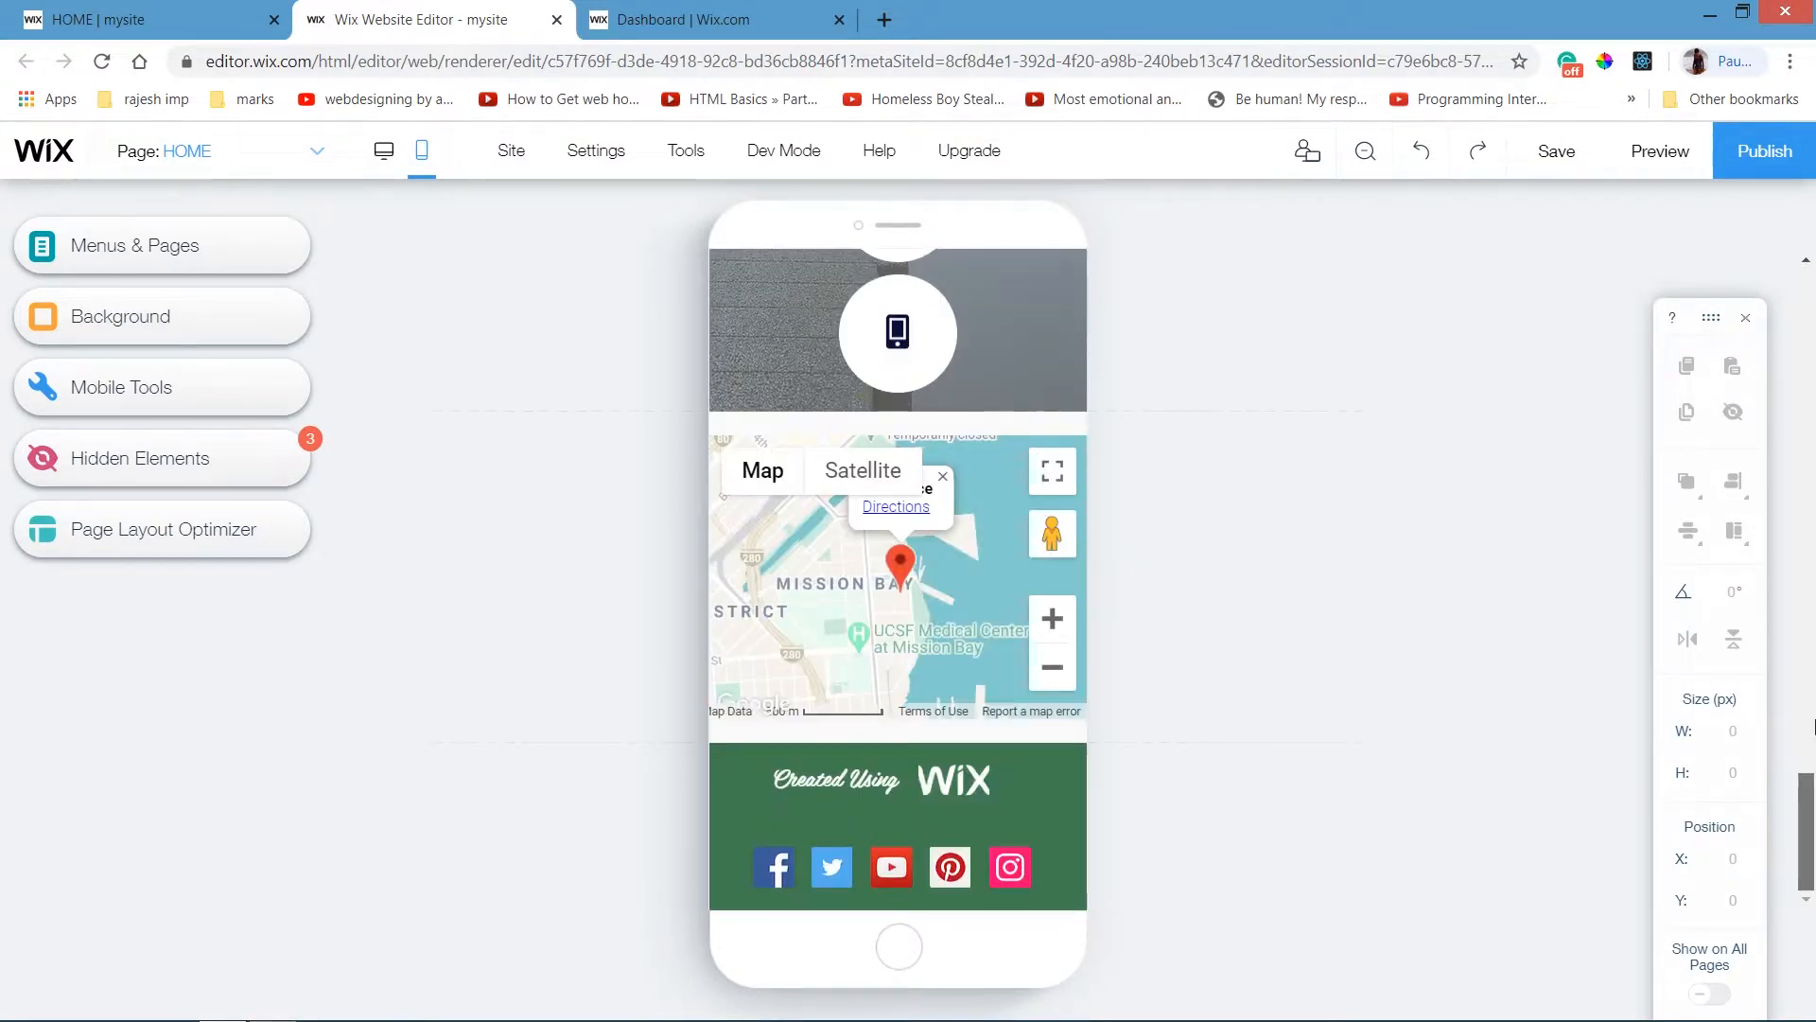
scroll(1812, 727, "up", 12)
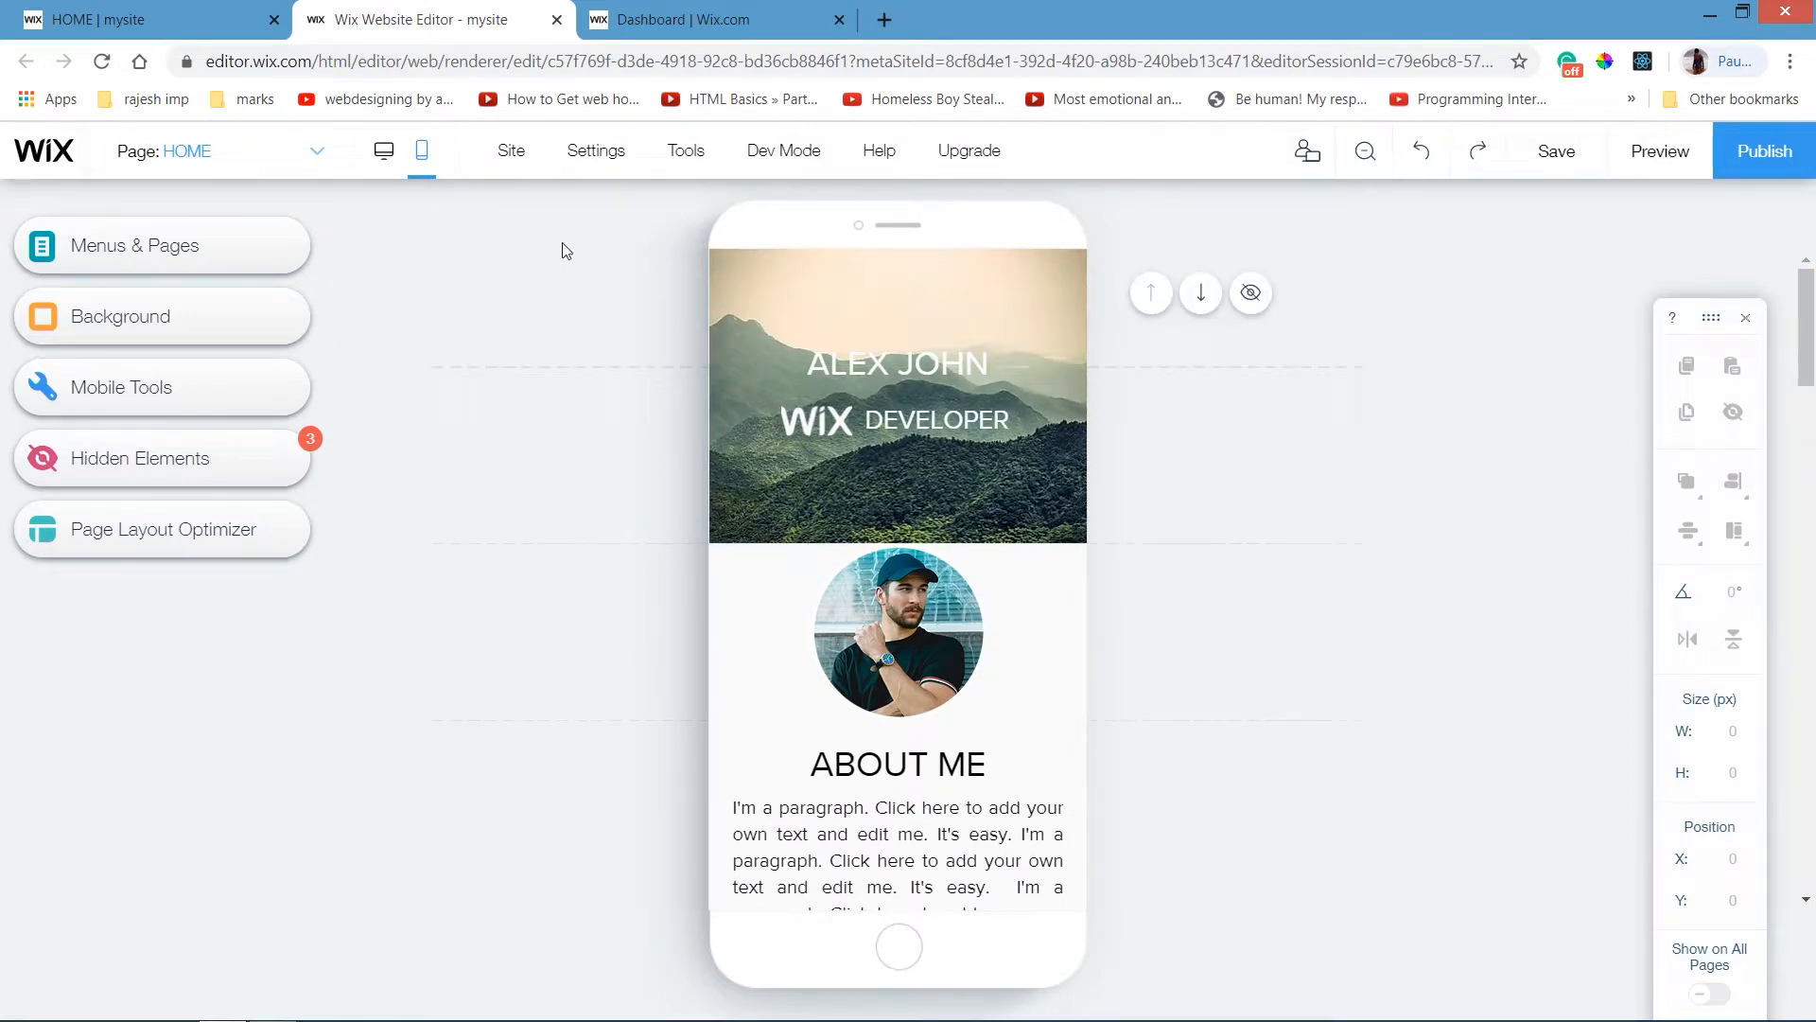
Return to the desktop layout and go to the site's dashboard.
left_click(383, 150)
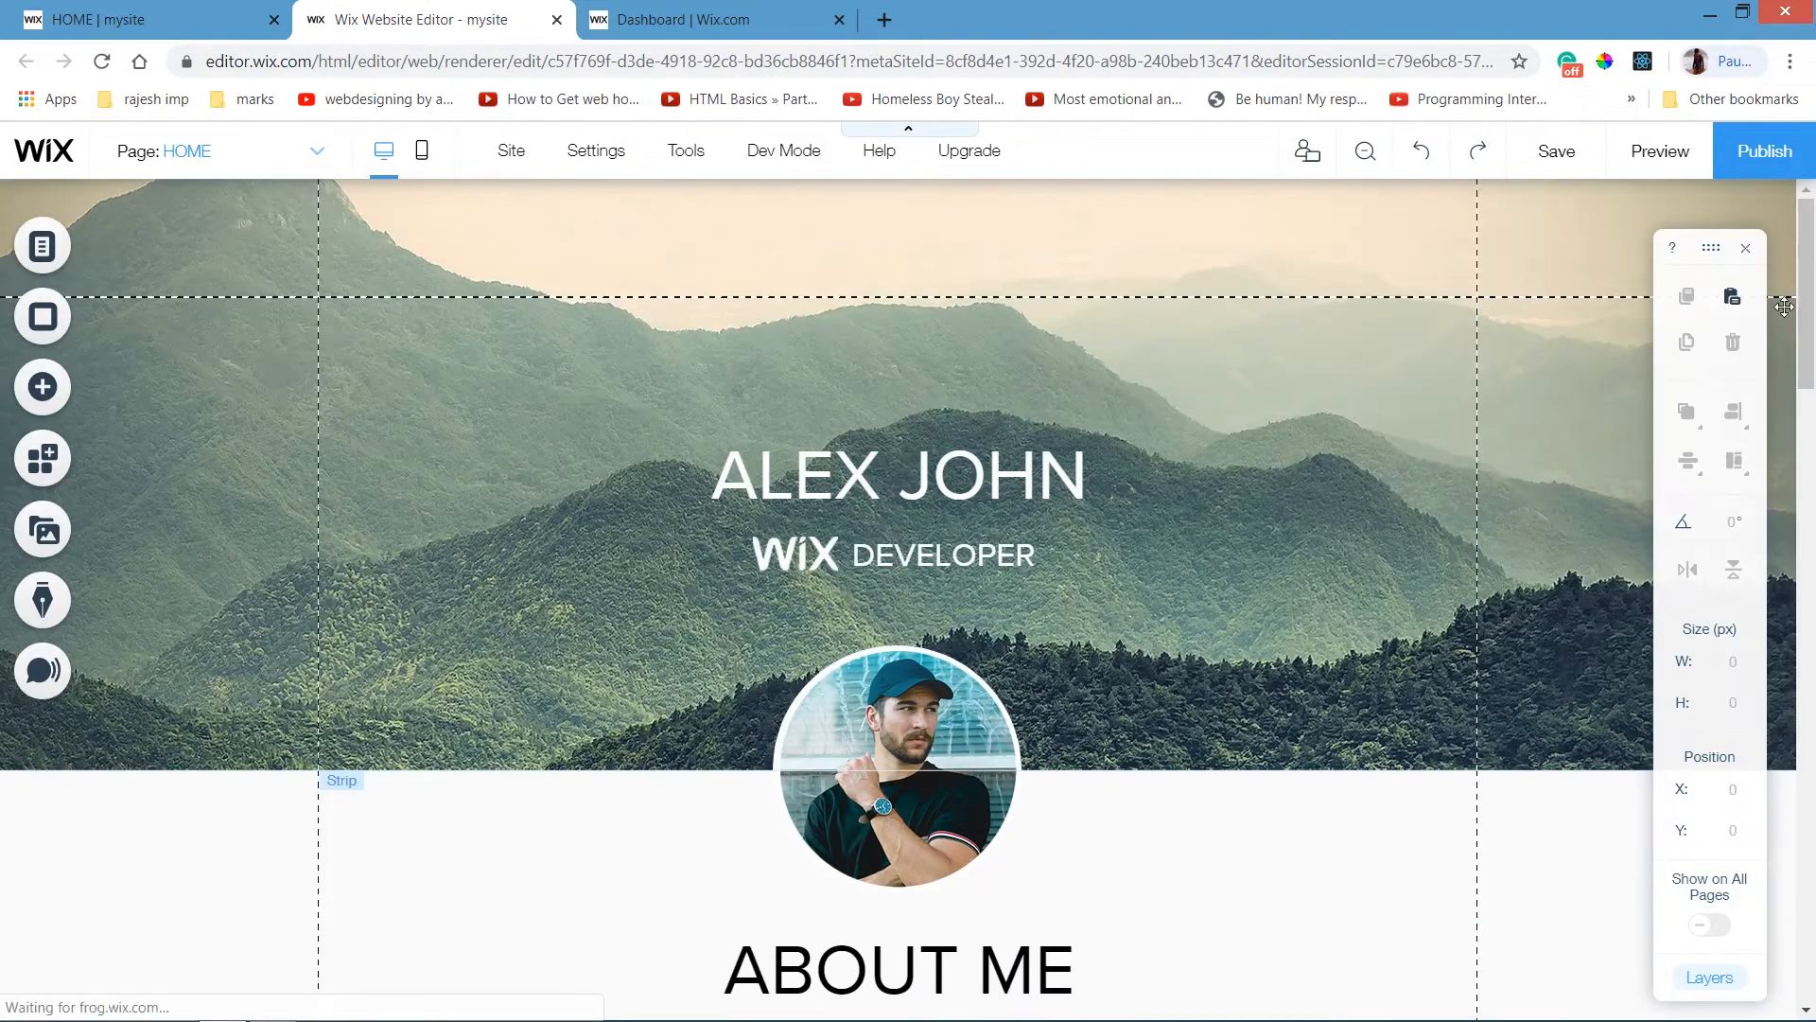
left_click_drag(1811, 257, 1810, 981)
scroll(1130, 461, "up", 15)
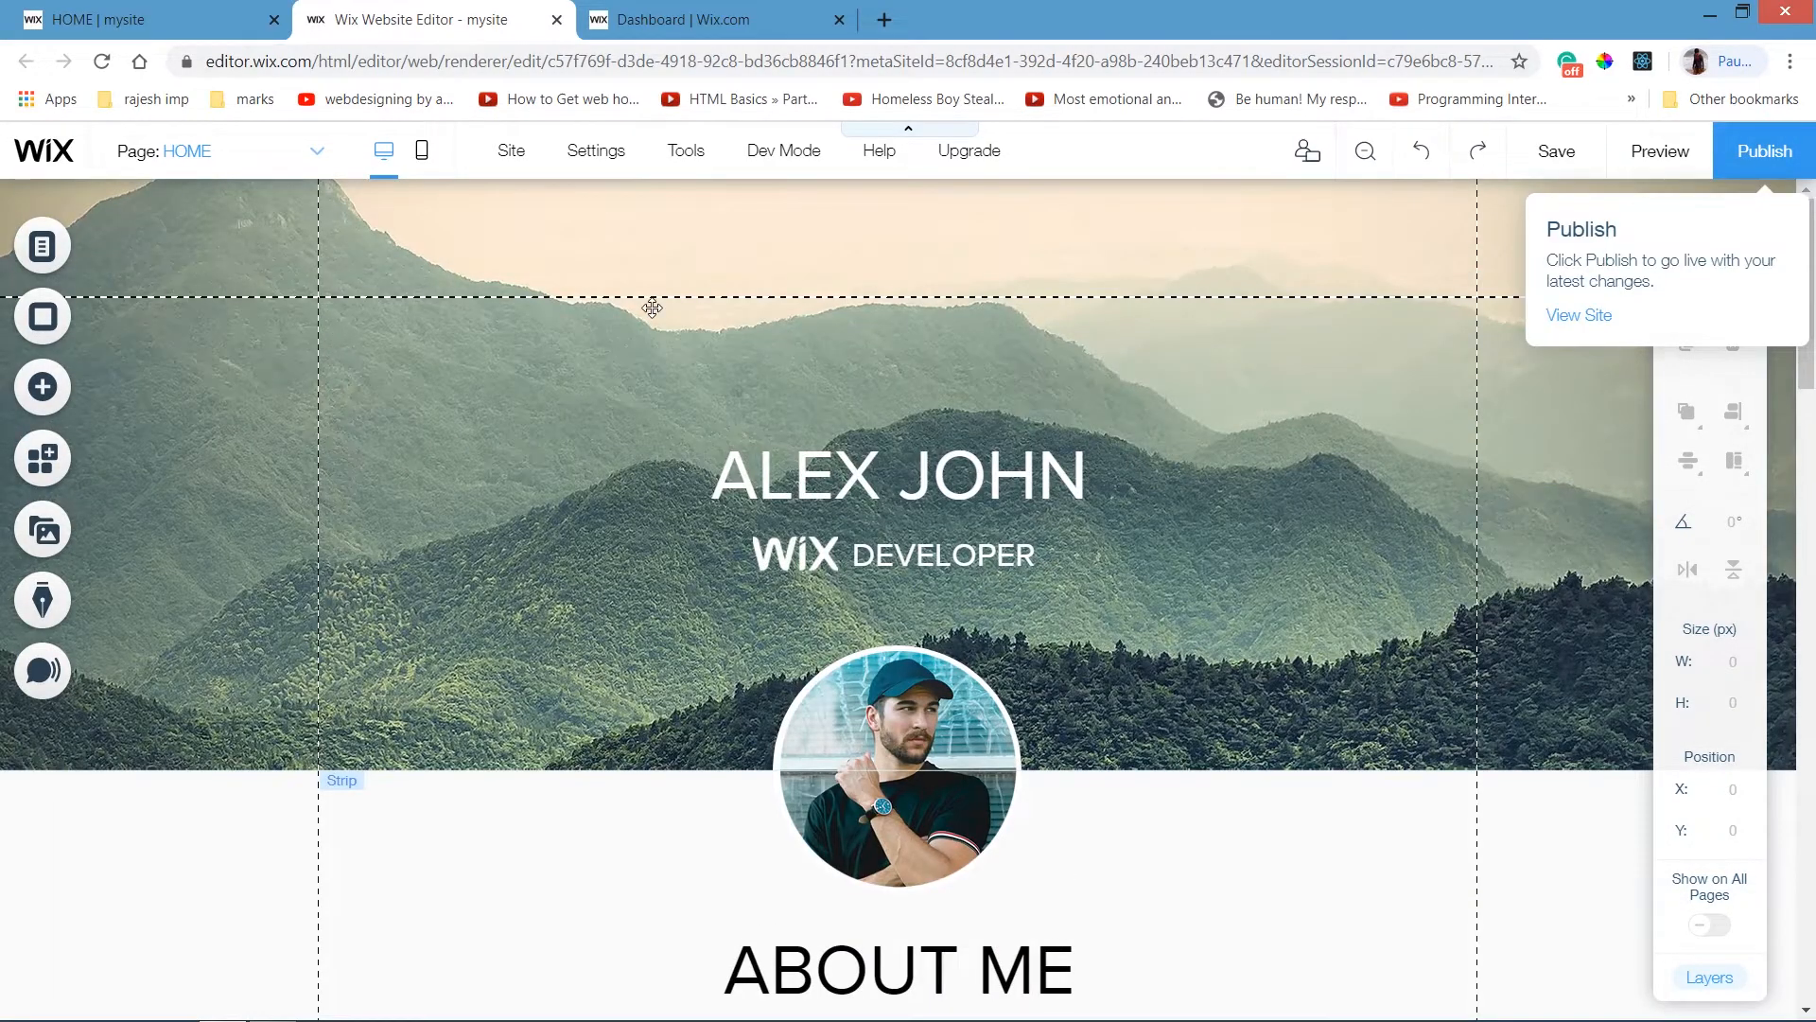
left_click(729, 13)
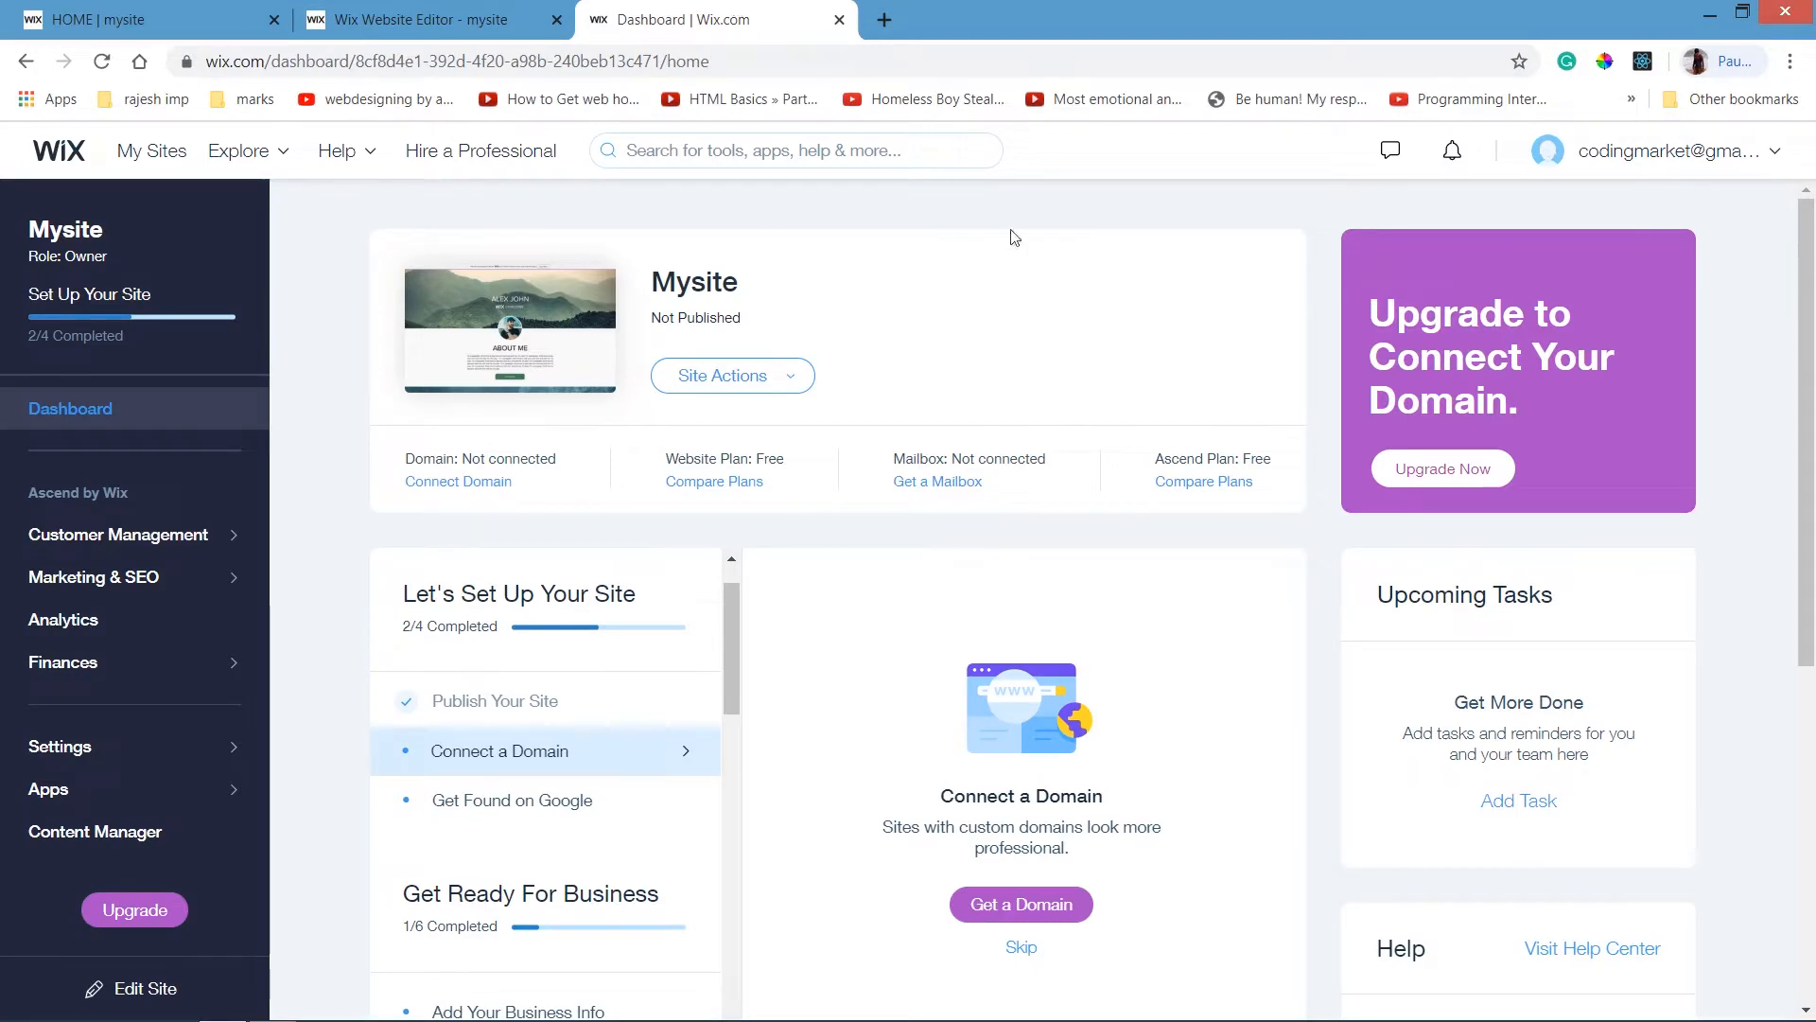
From the My Sites list, choose Create New Site.
mouse_move(1807, 420)
left_mouse_down()
mouse_move(1813, 705)
mouse_move(1810, 425)
left_mouse_up()
left_click(147, 162)
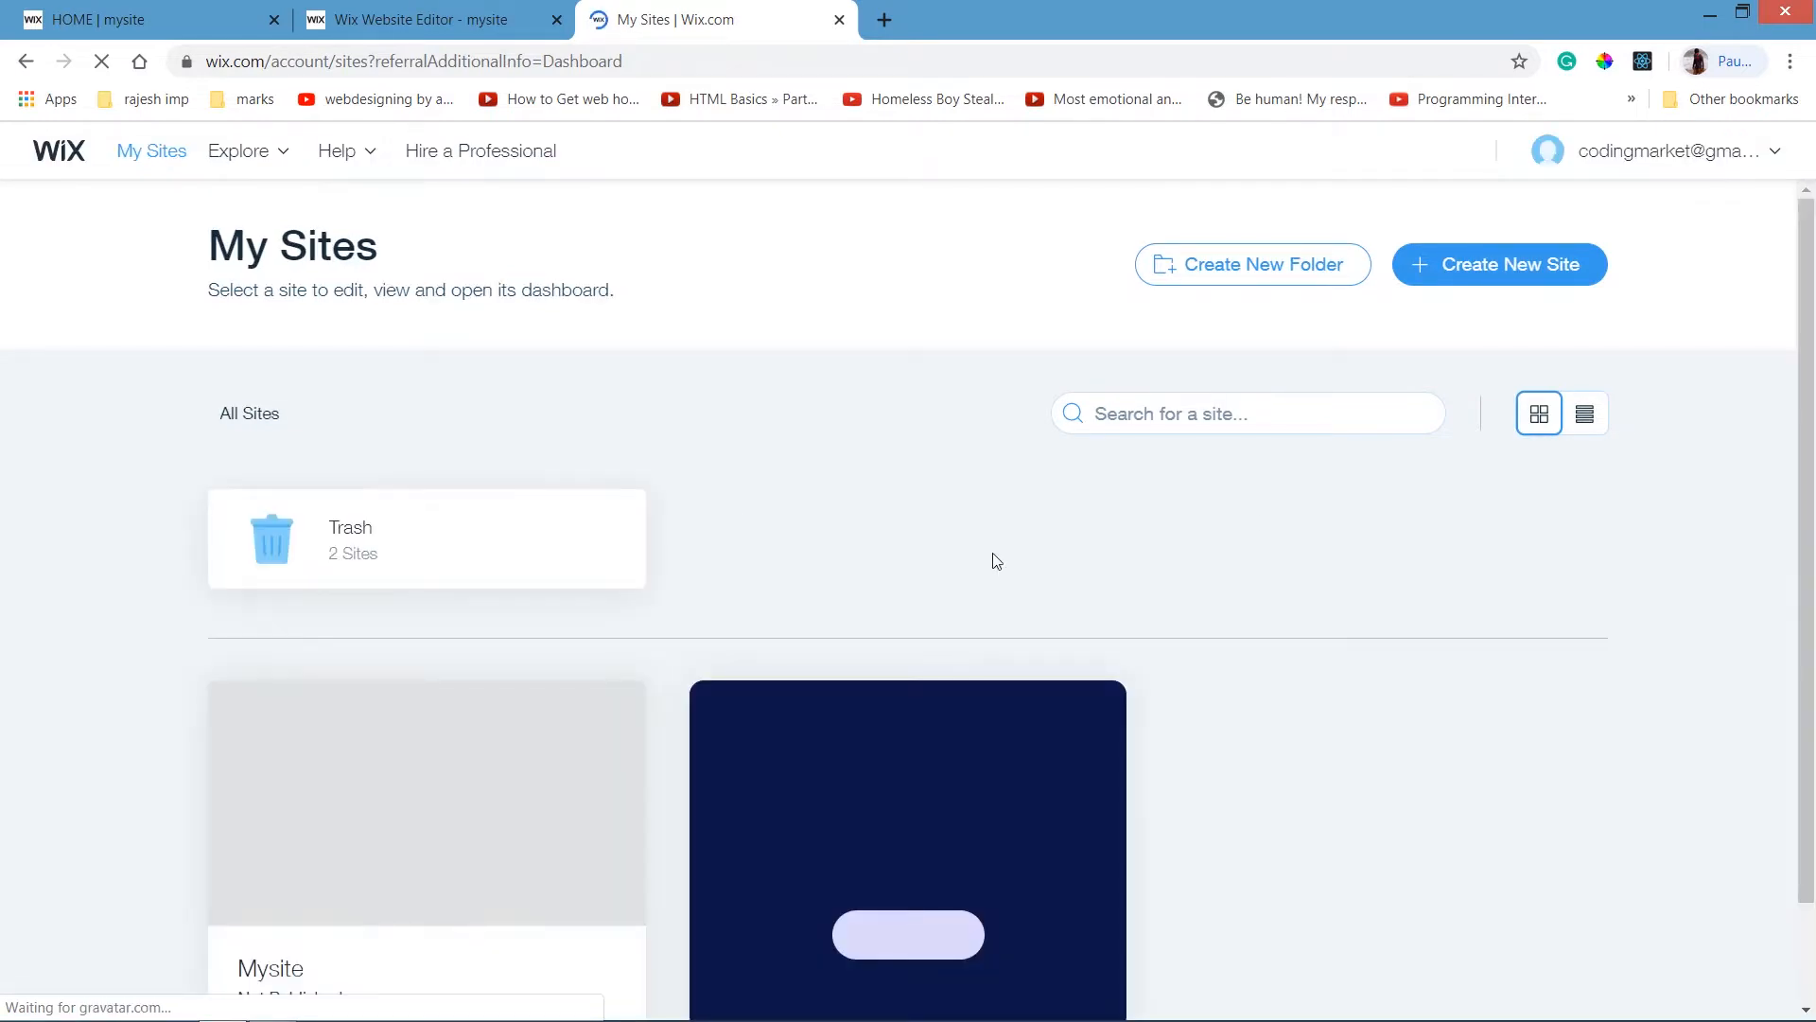
left_click(1556, 274)
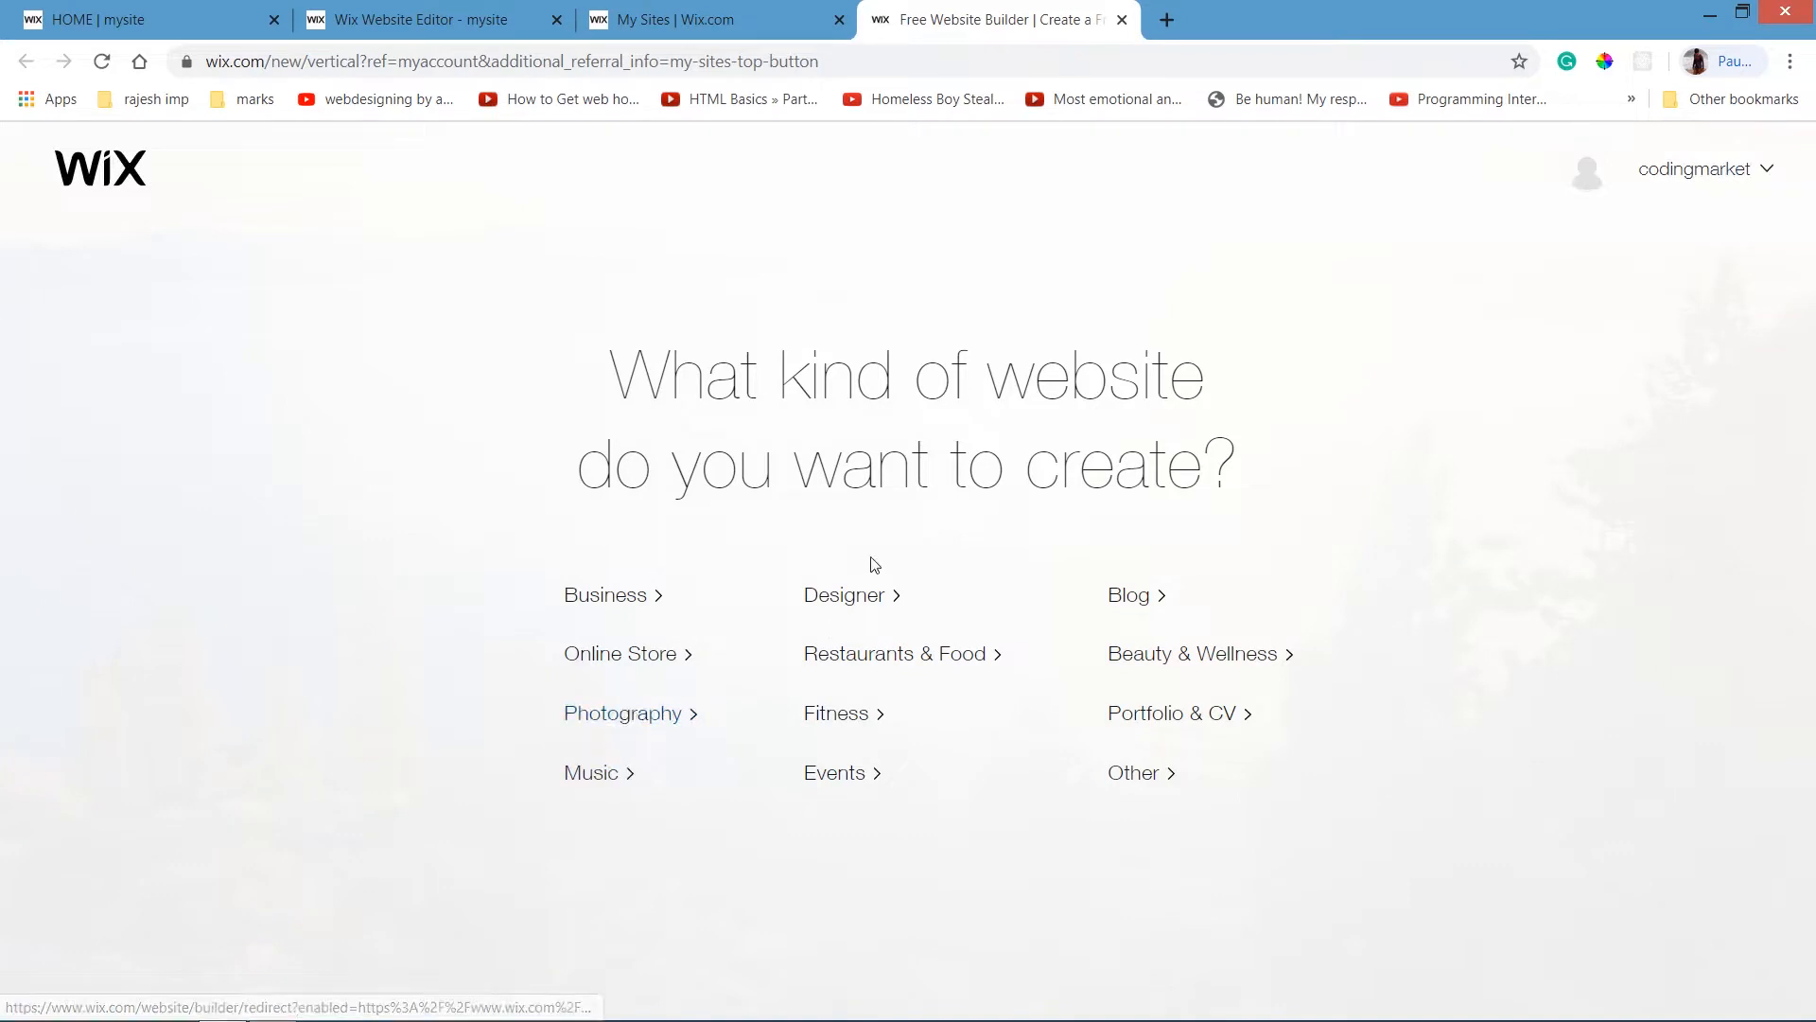
Choose a Portfolio & CV website and opt to start from a template.
left_click(1148, 724)
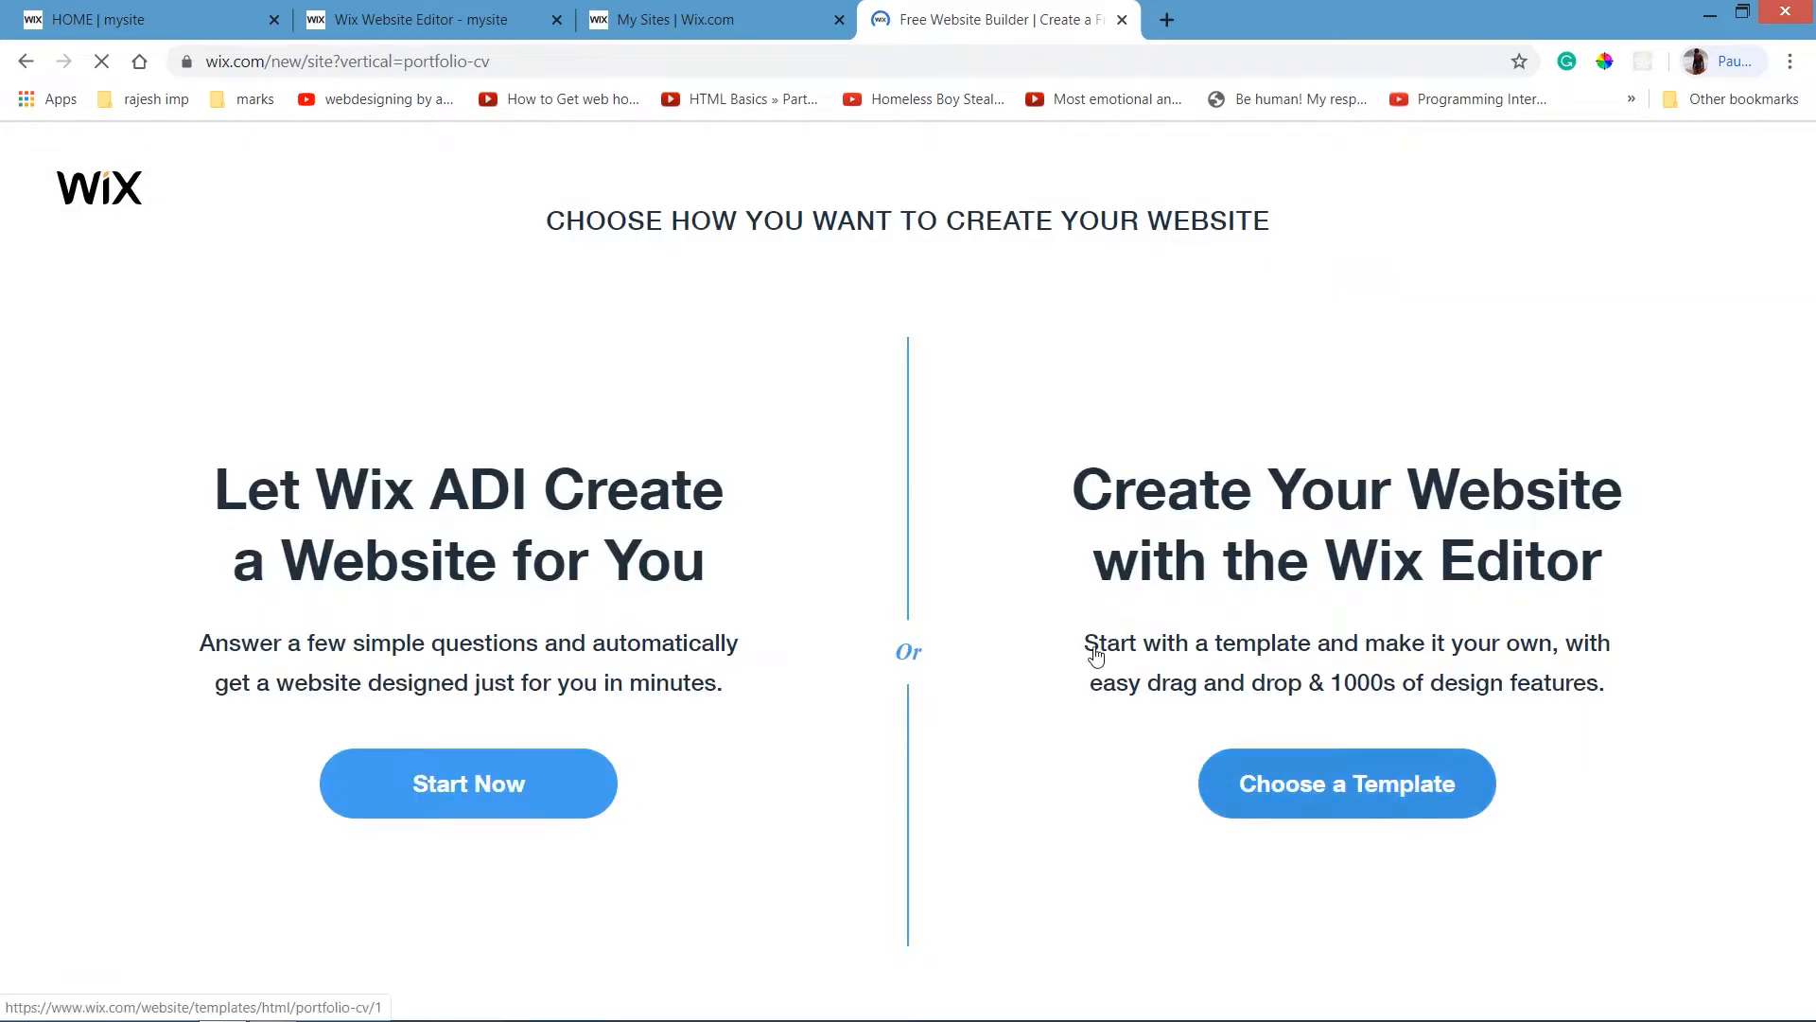
left_click(1311, 809)
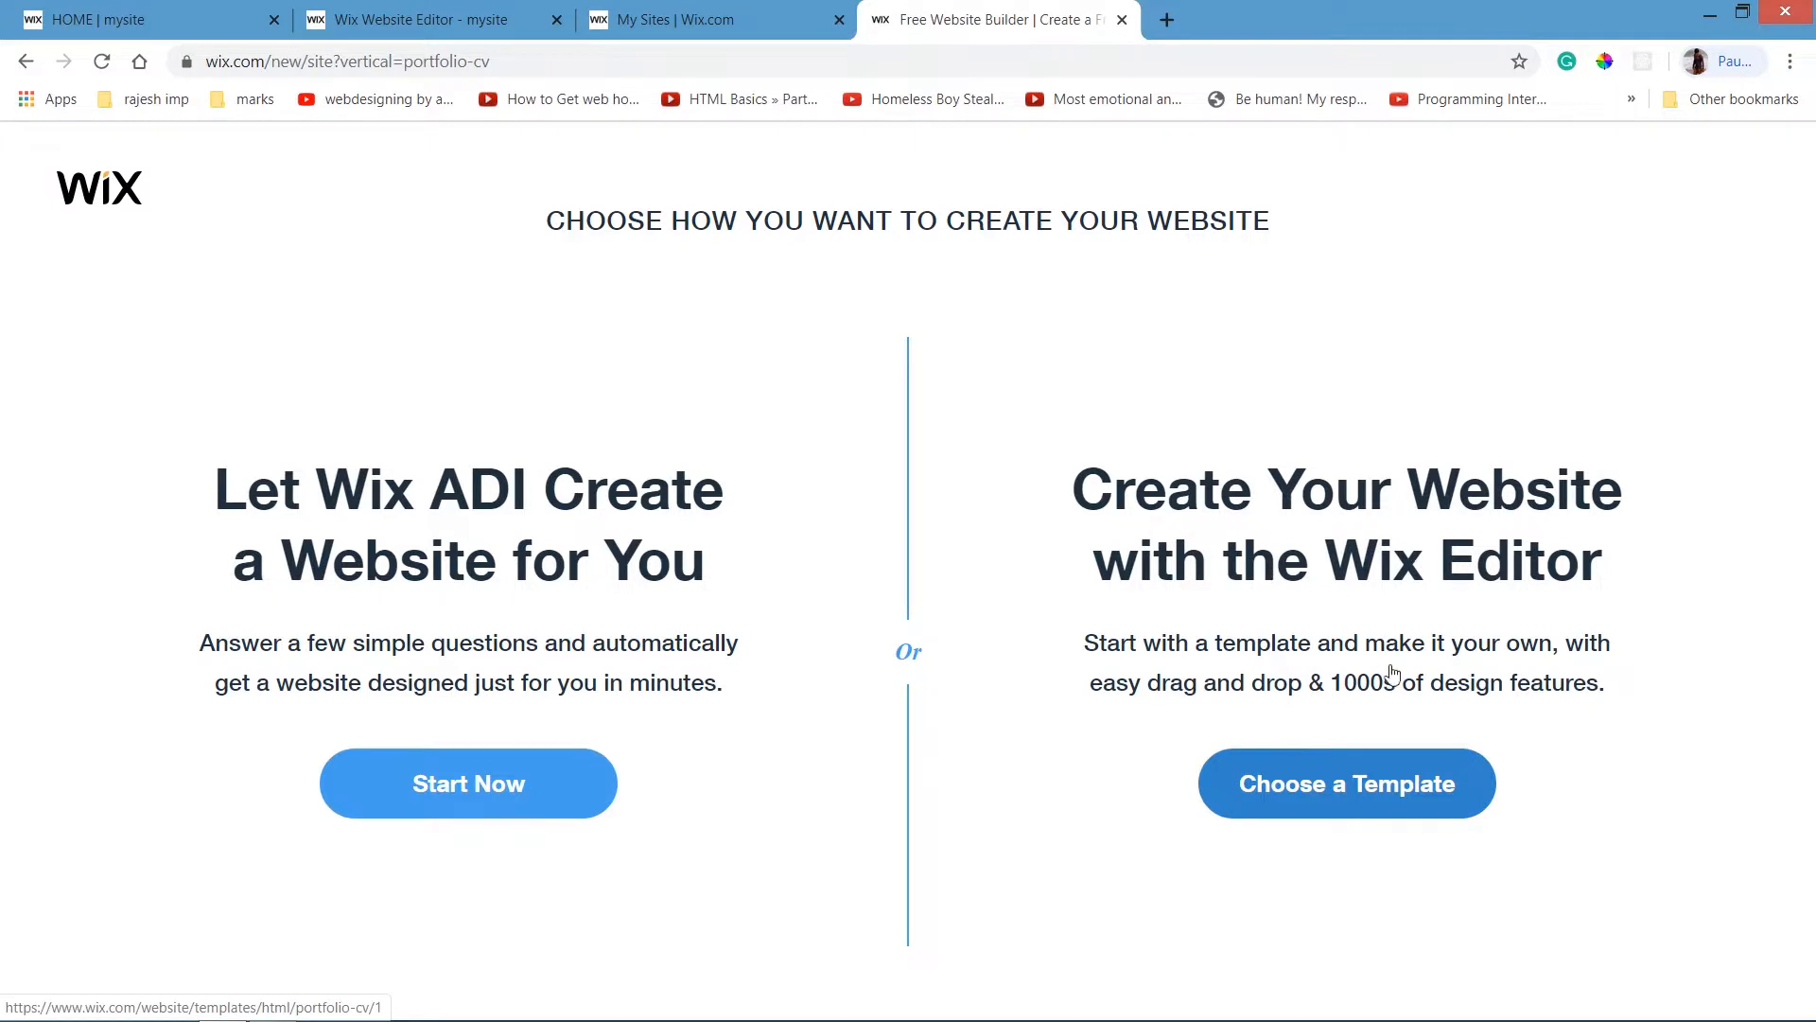
left_click(1343, 793)
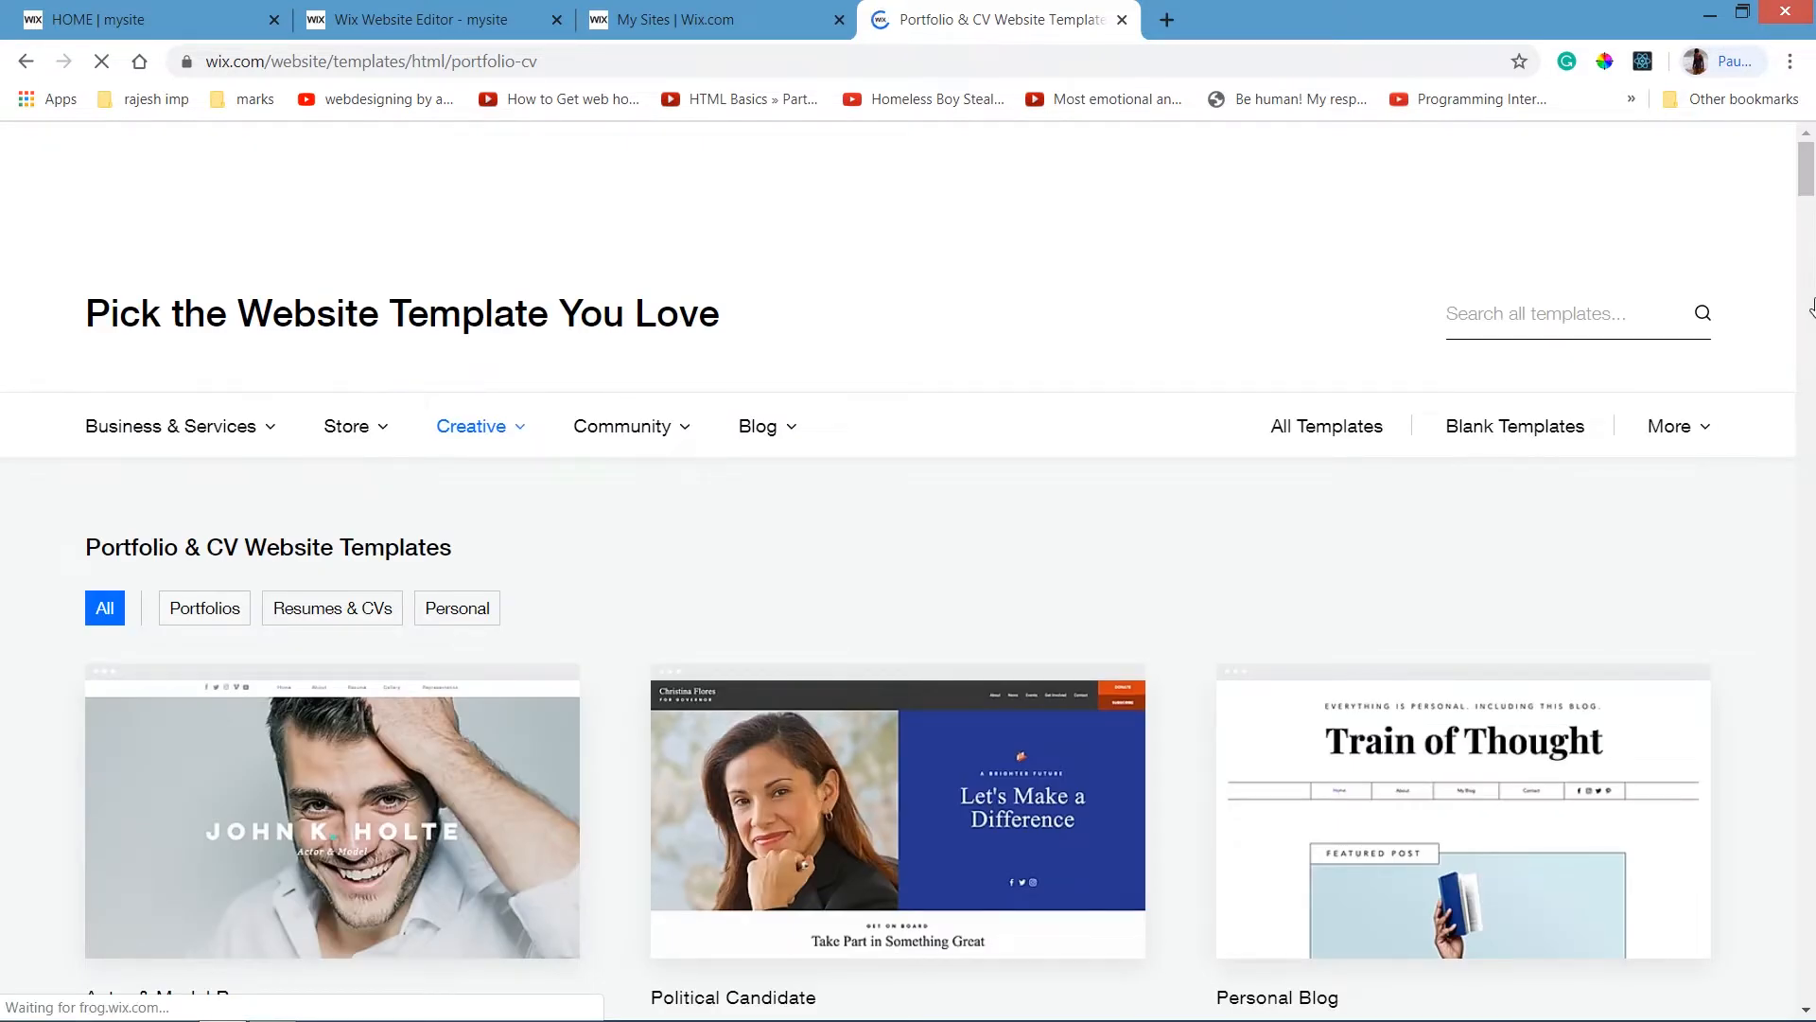
left_click_drag(1811, 307, 1811, 672)
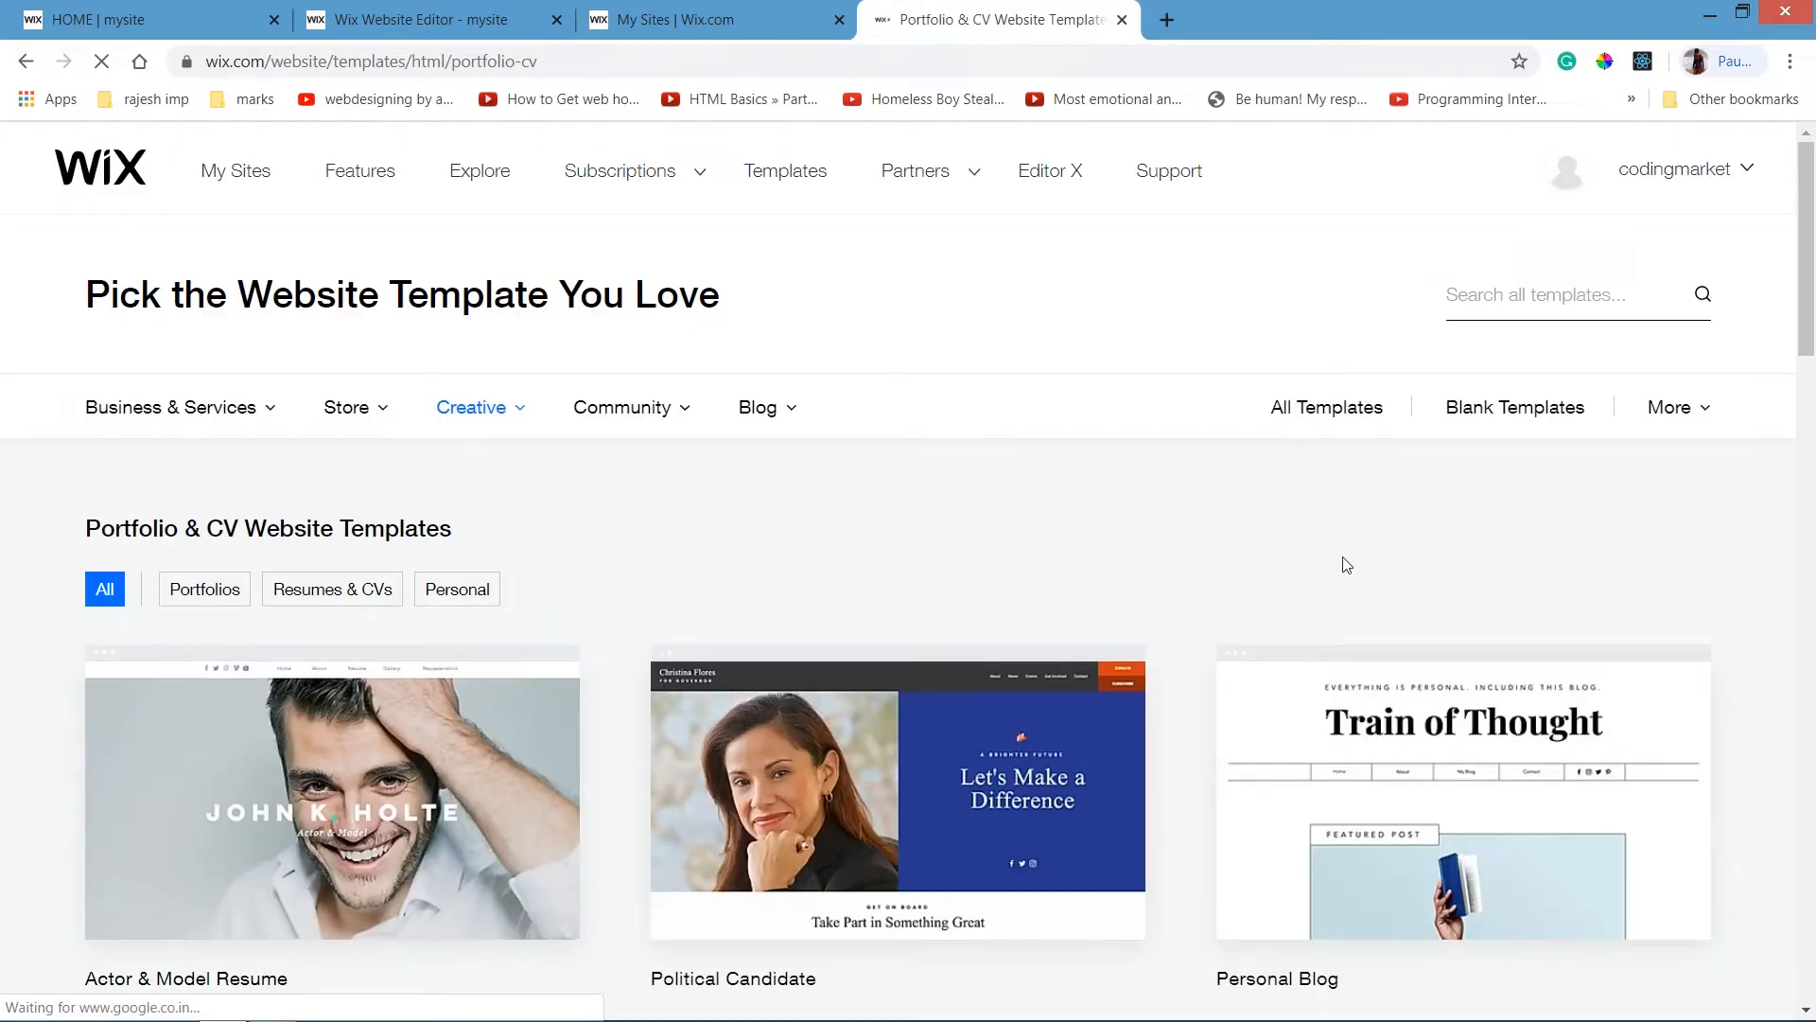
Filter to Blank templates and edit the Start from Scratch template.
left_click(1519, 416)
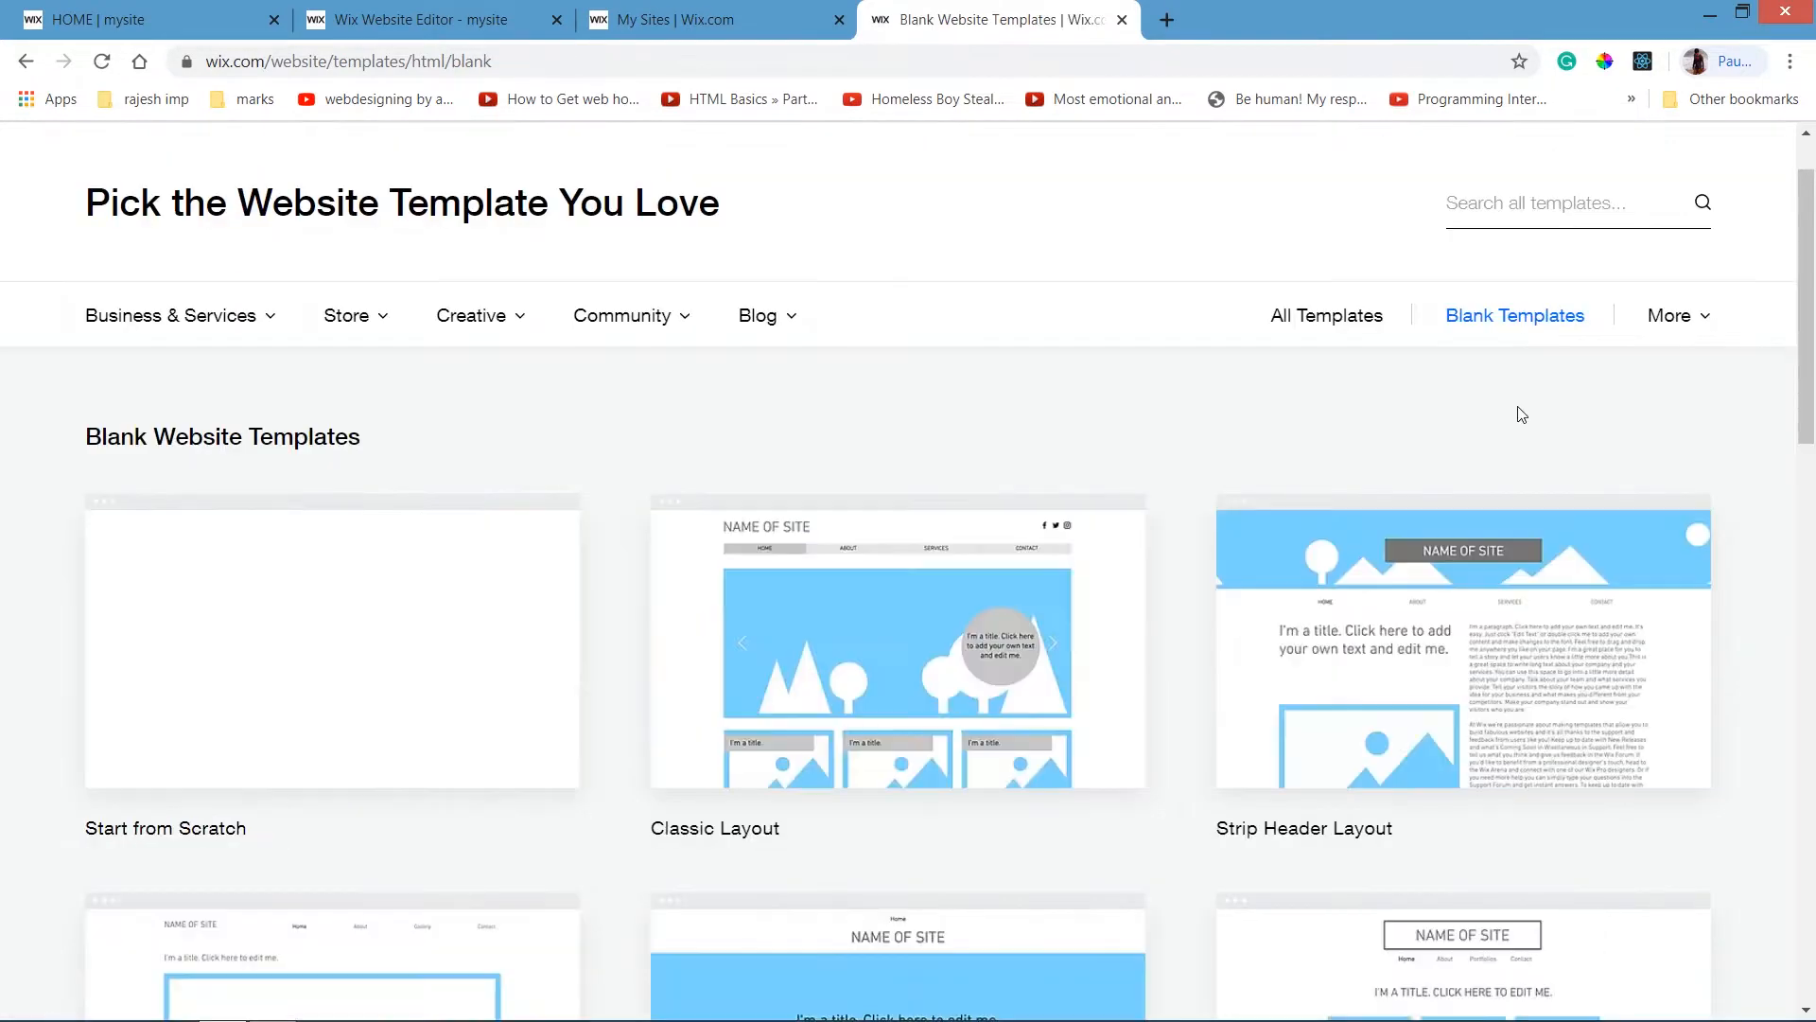
mouse_move(395, 622)
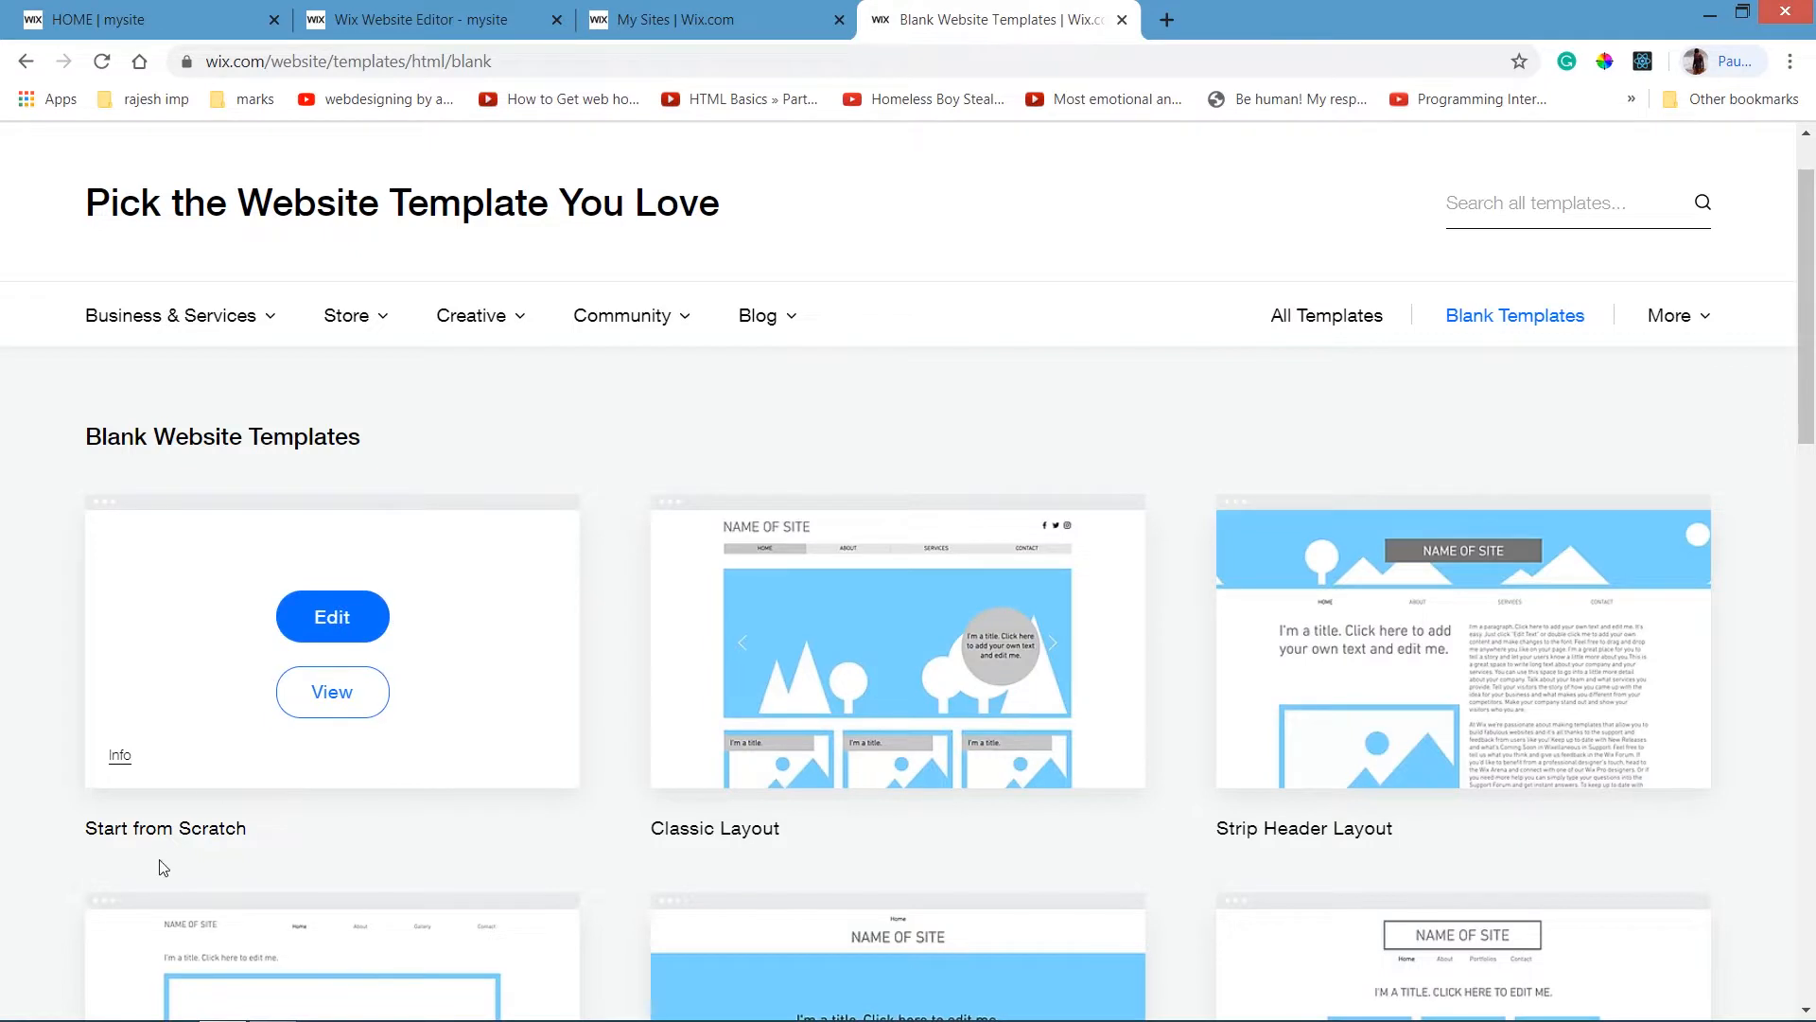
left_click_drag(95, 828, 227, 829)
left_click(346, 825)
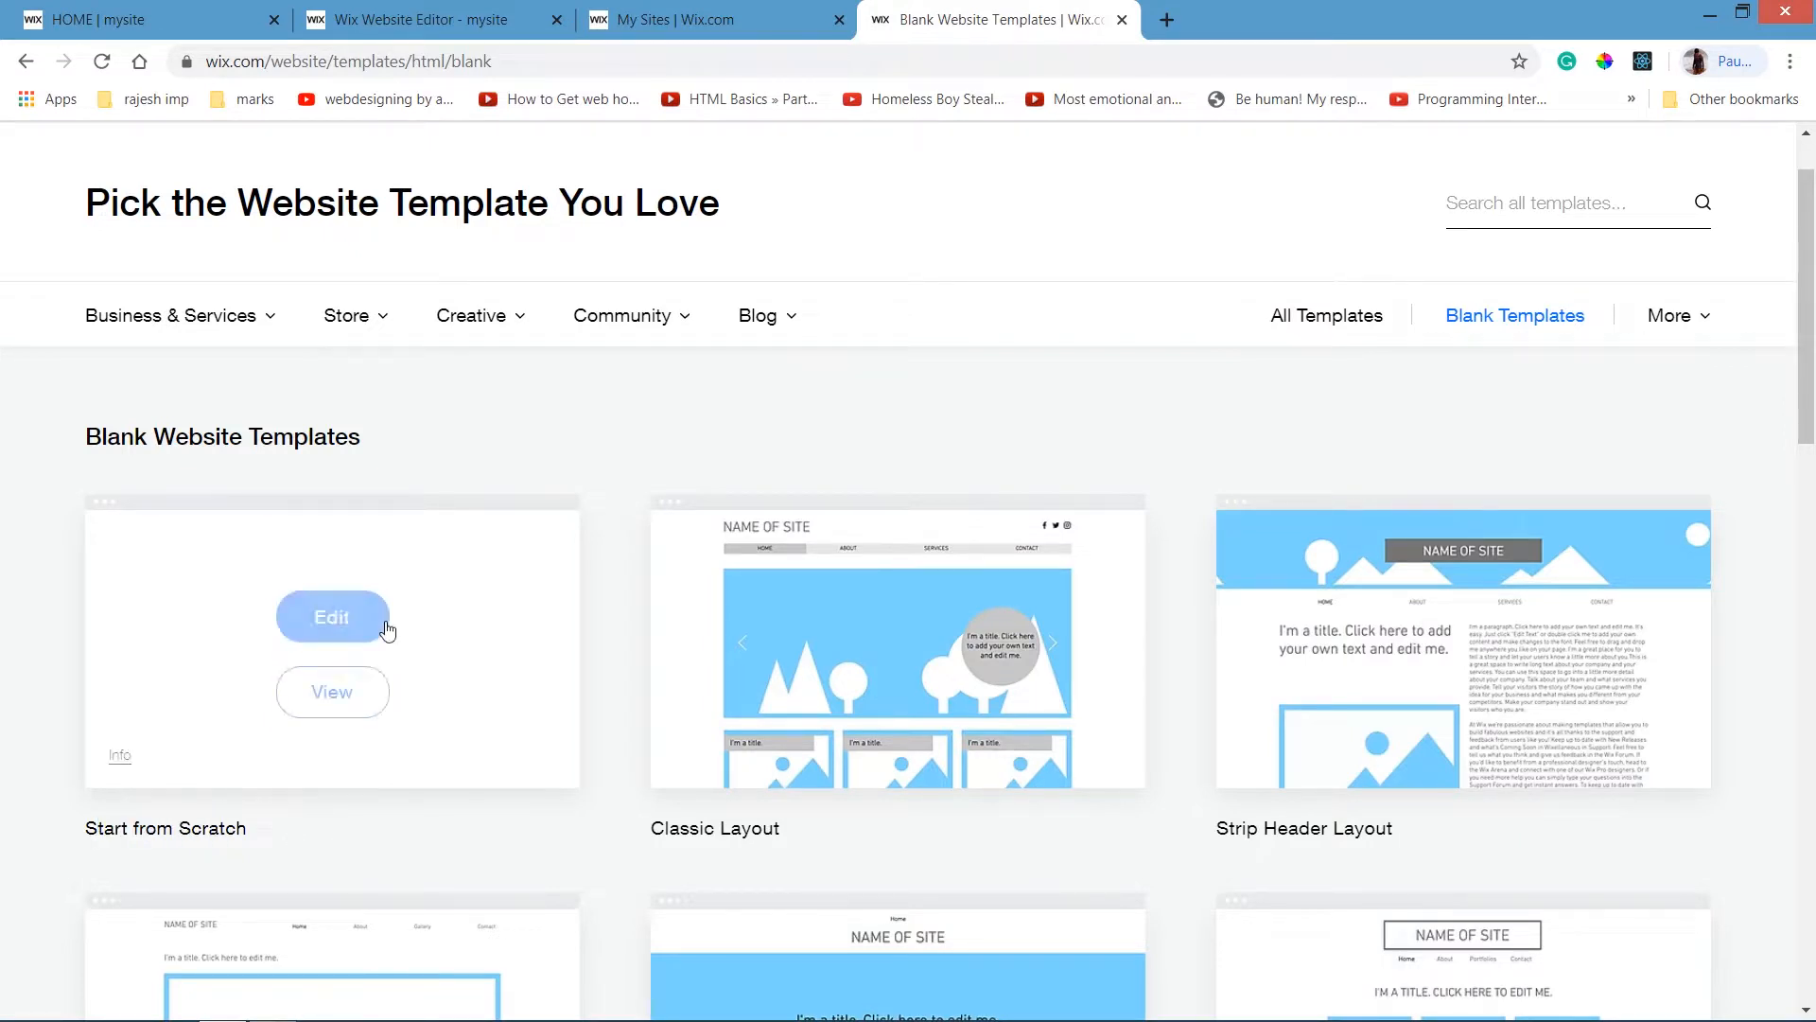
left_click(313, 643)
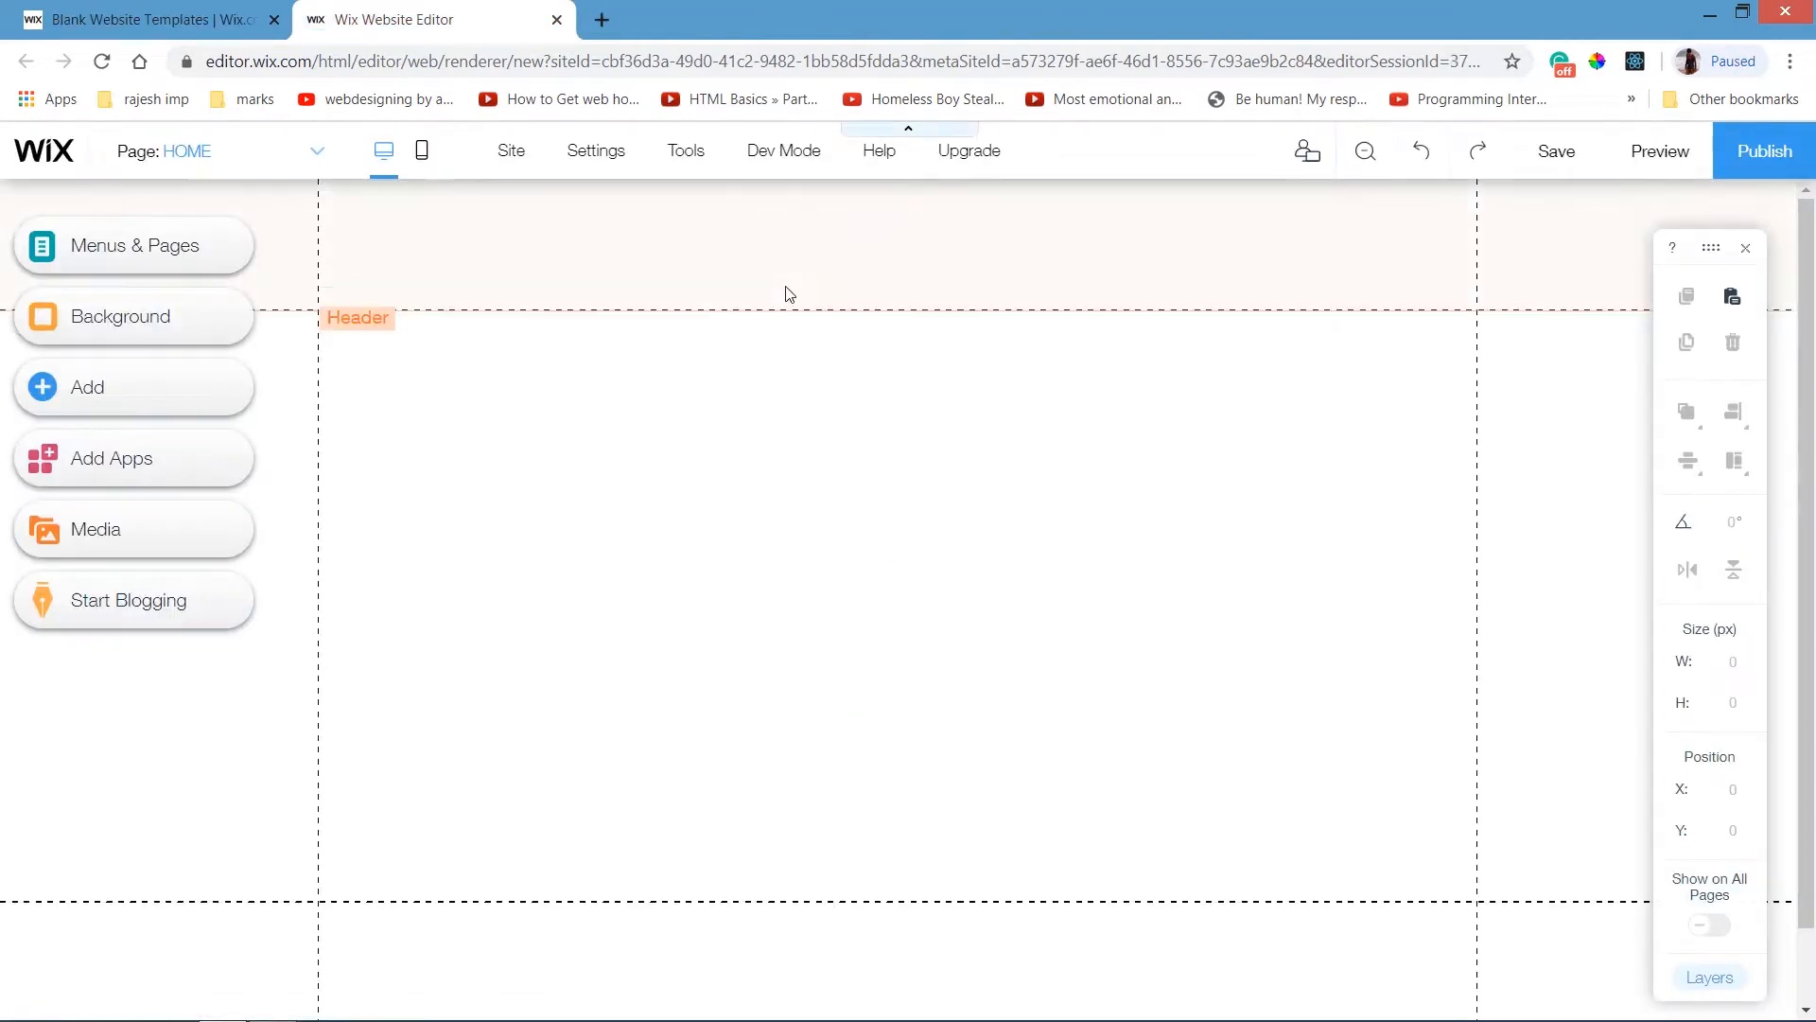
left_click(784, 280)
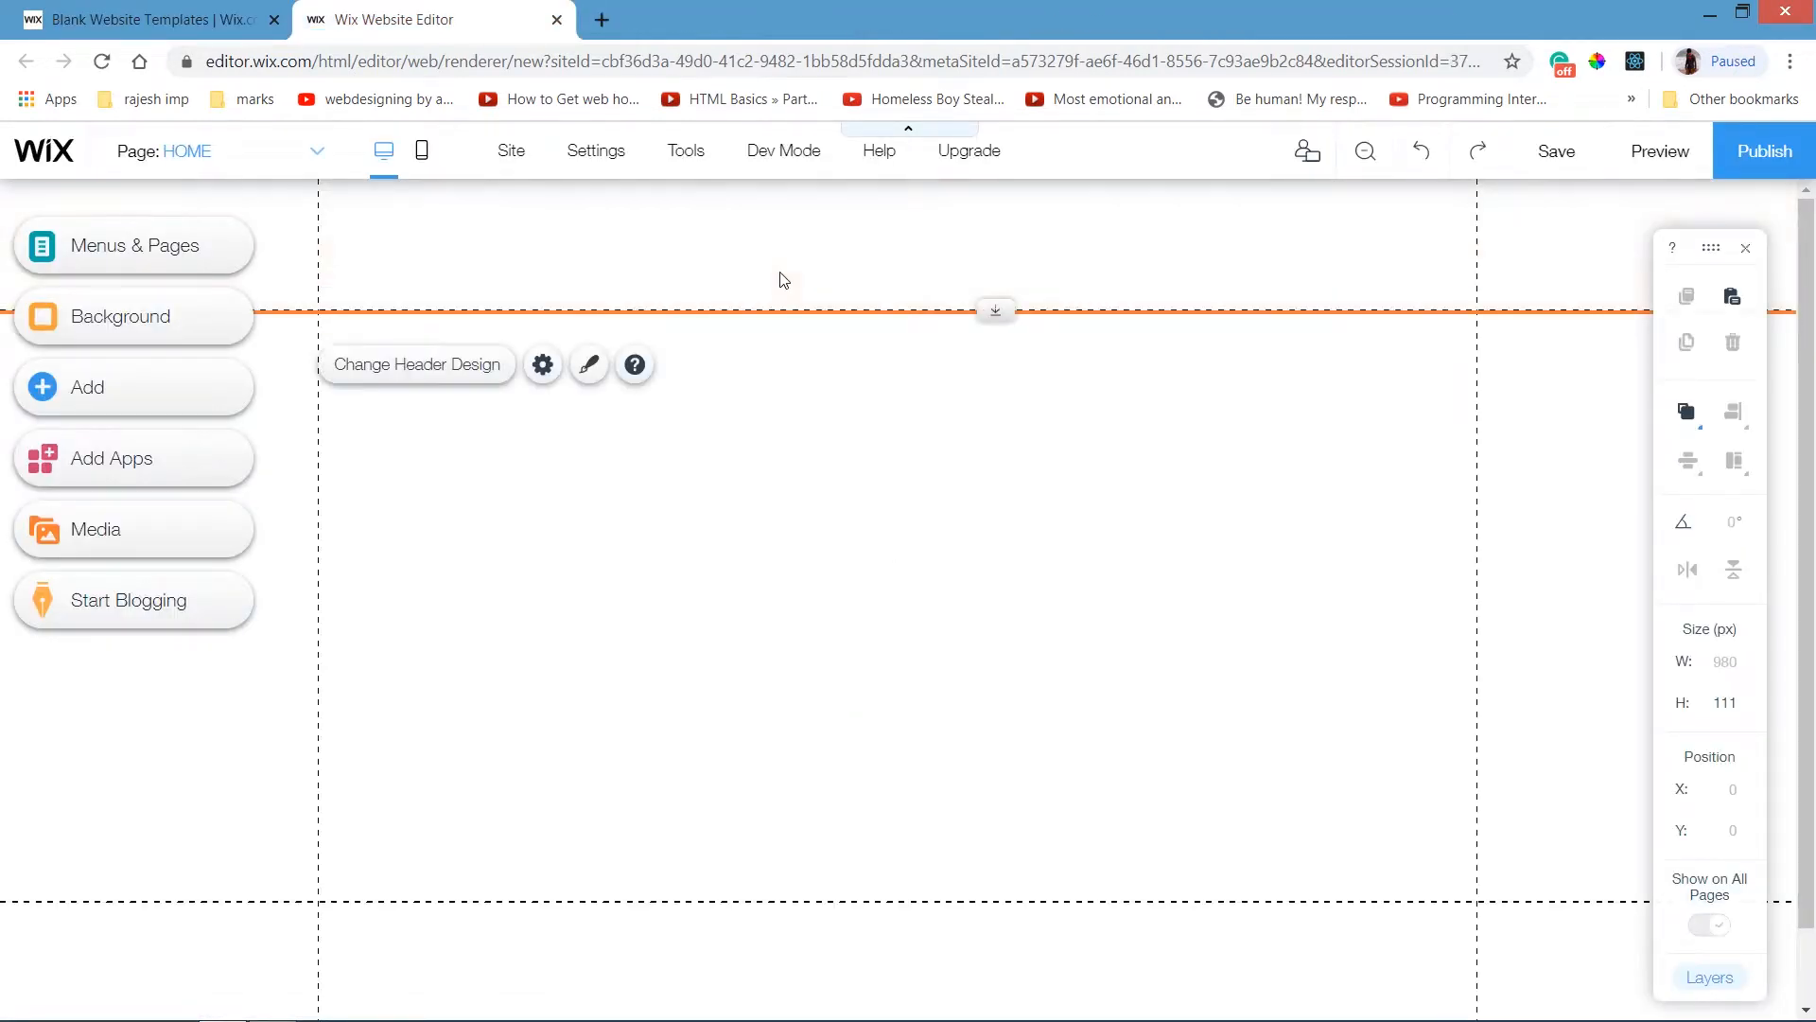
left_click(662, 958)
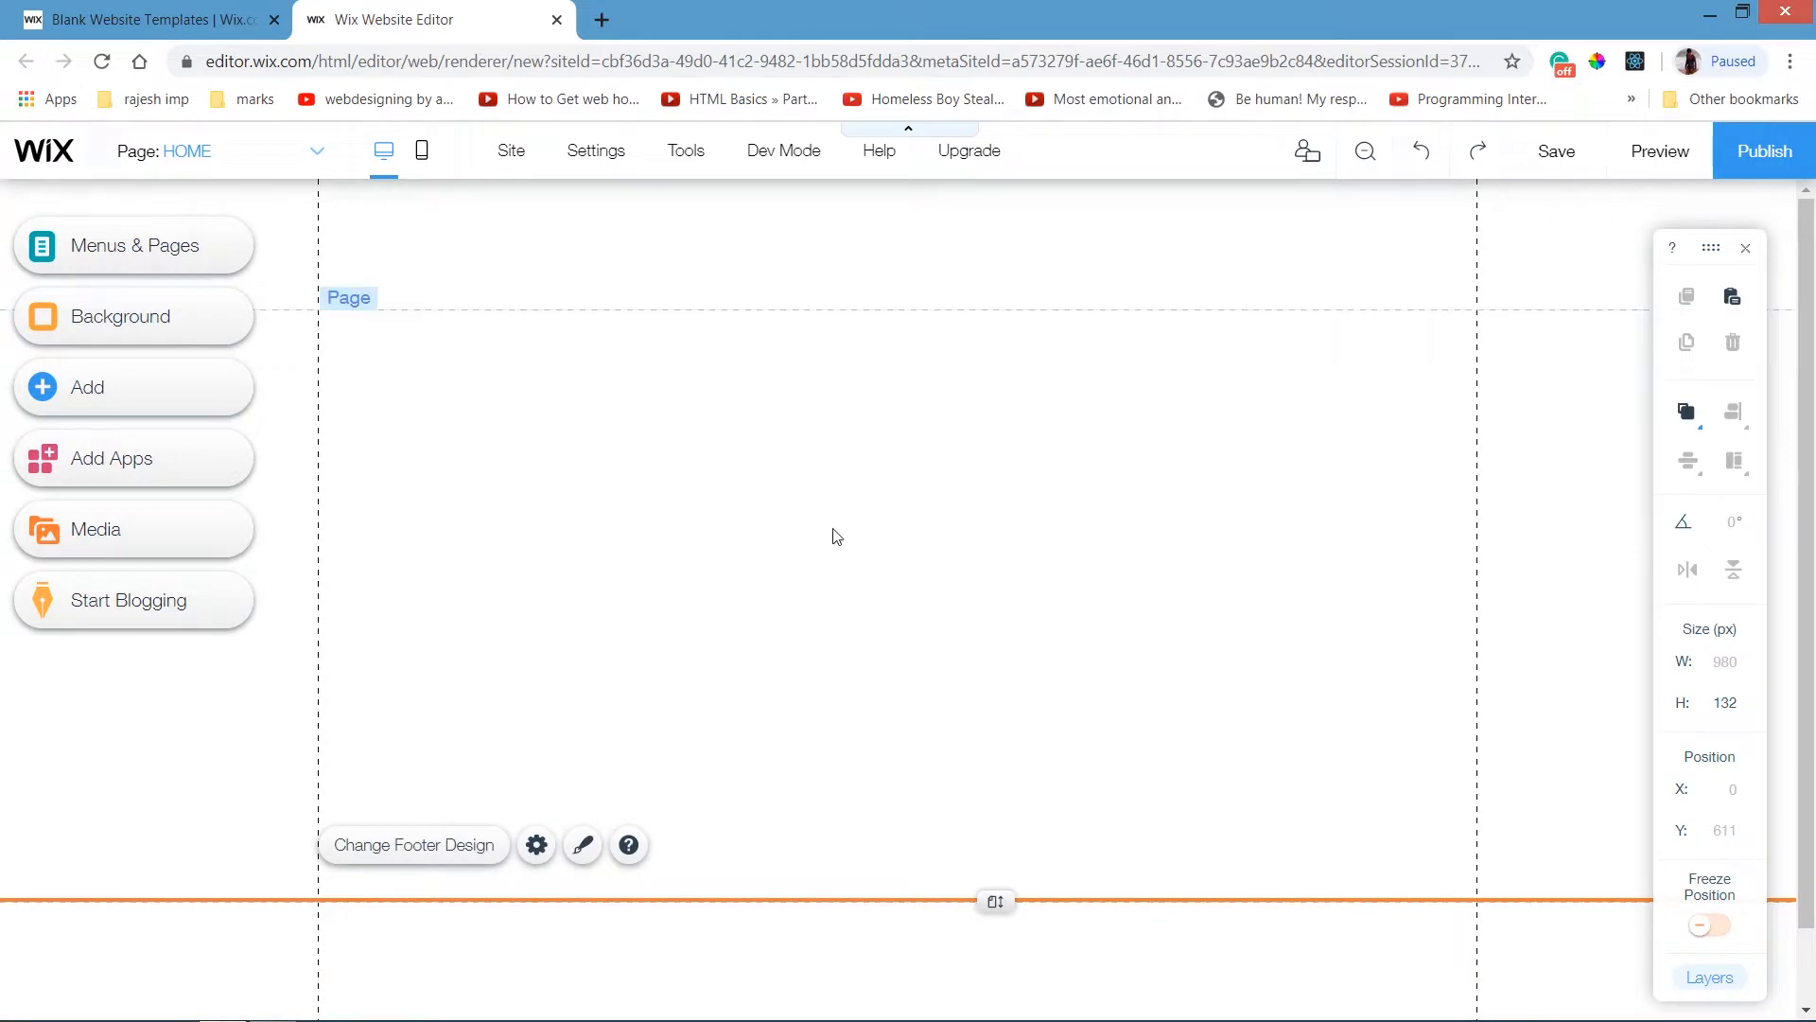
left_click(619, 497)
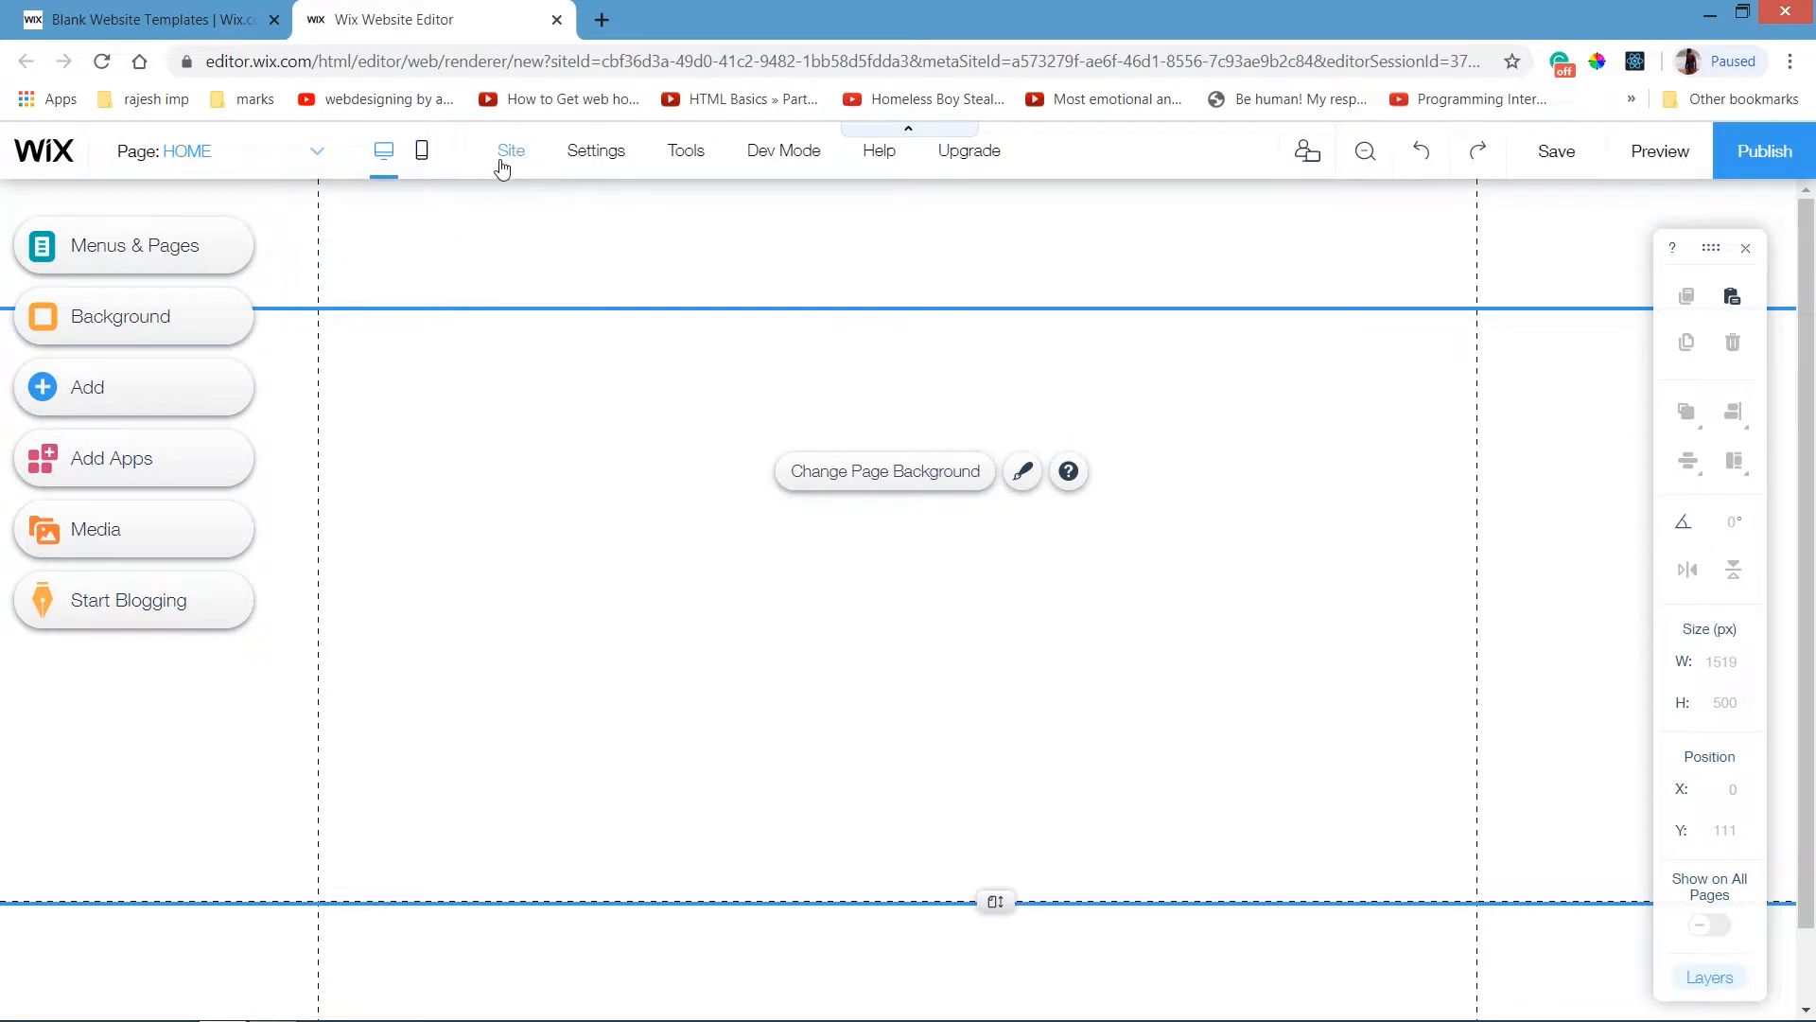
mouse_move(507, 169)
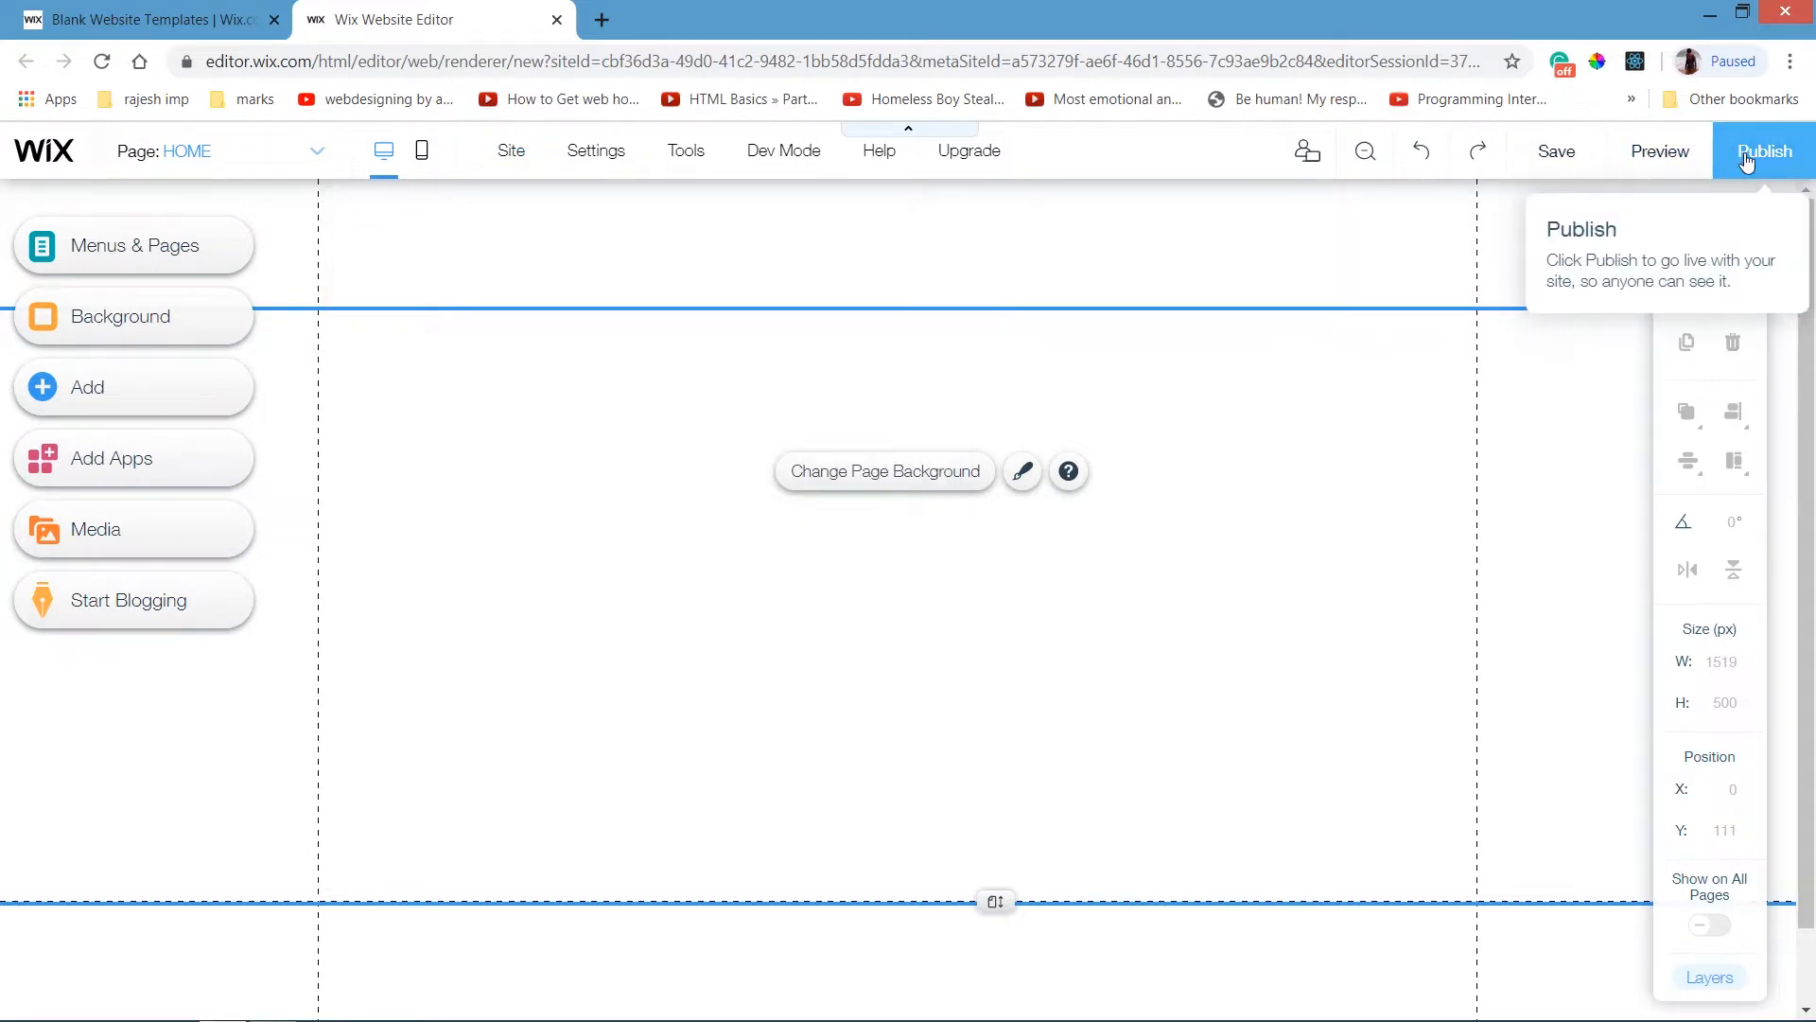
left_click(1142, 252)
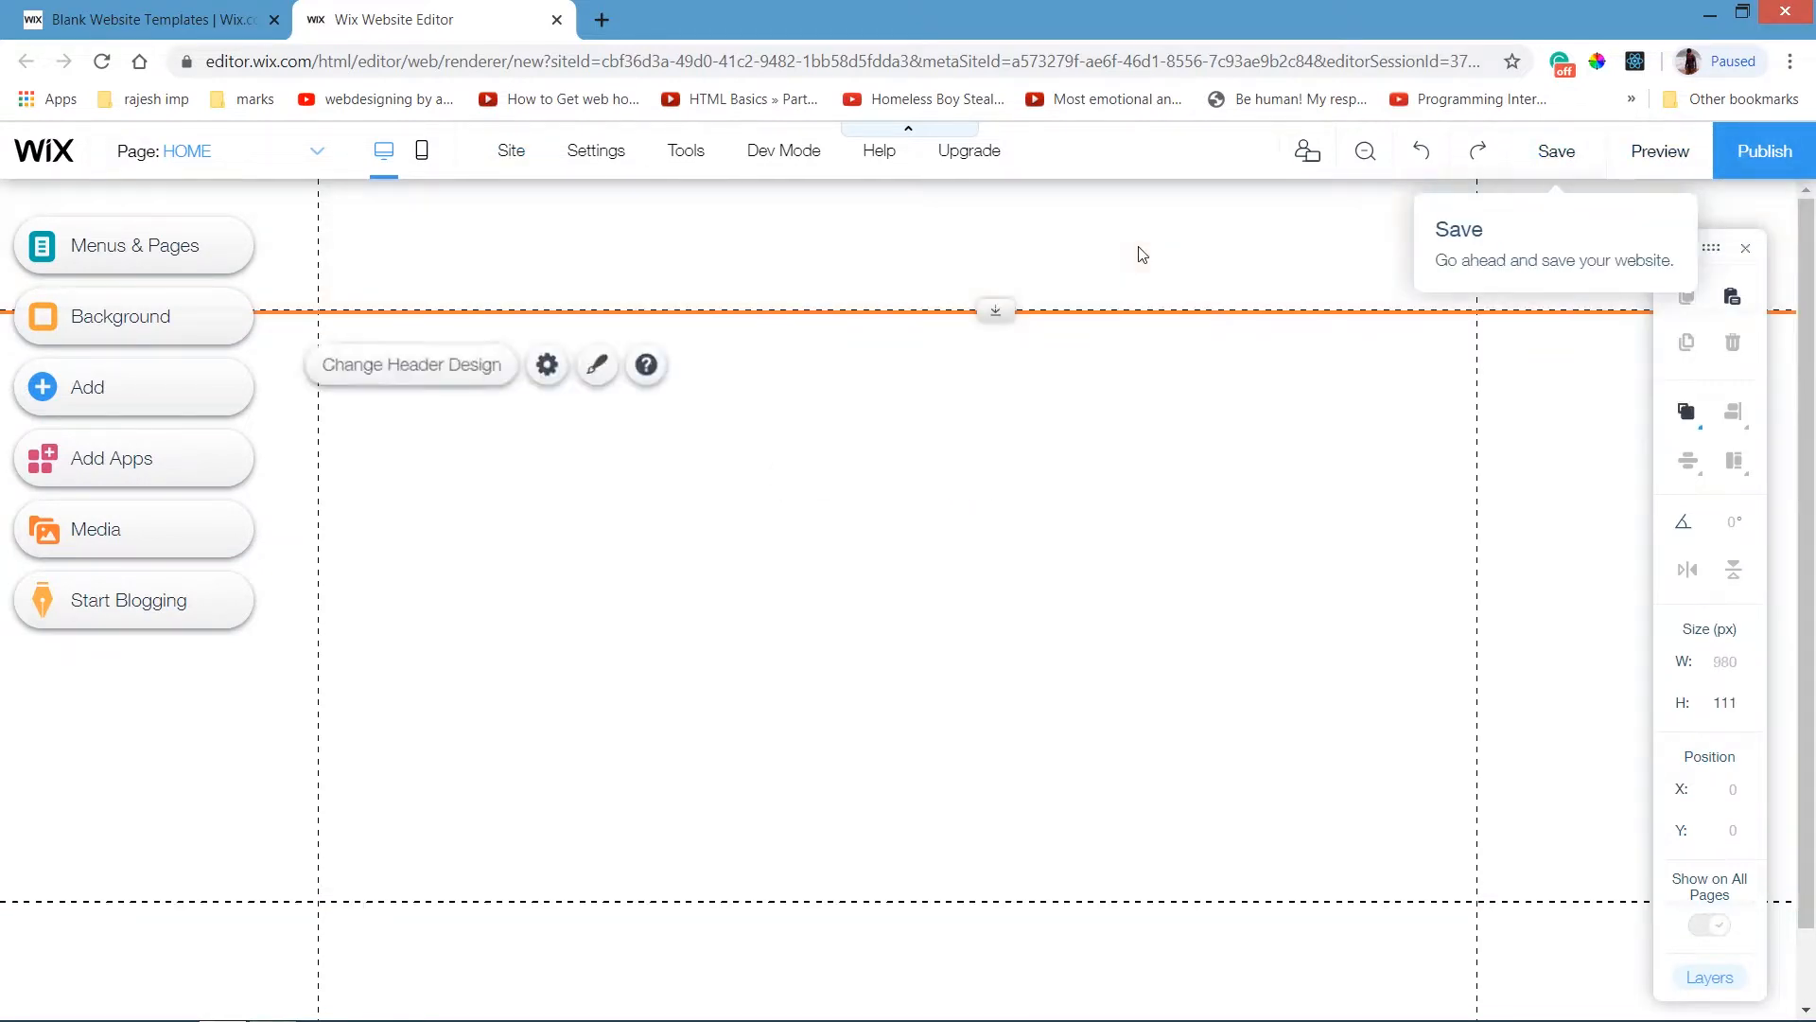
left_click_drag(999, 304, 1004, 378)
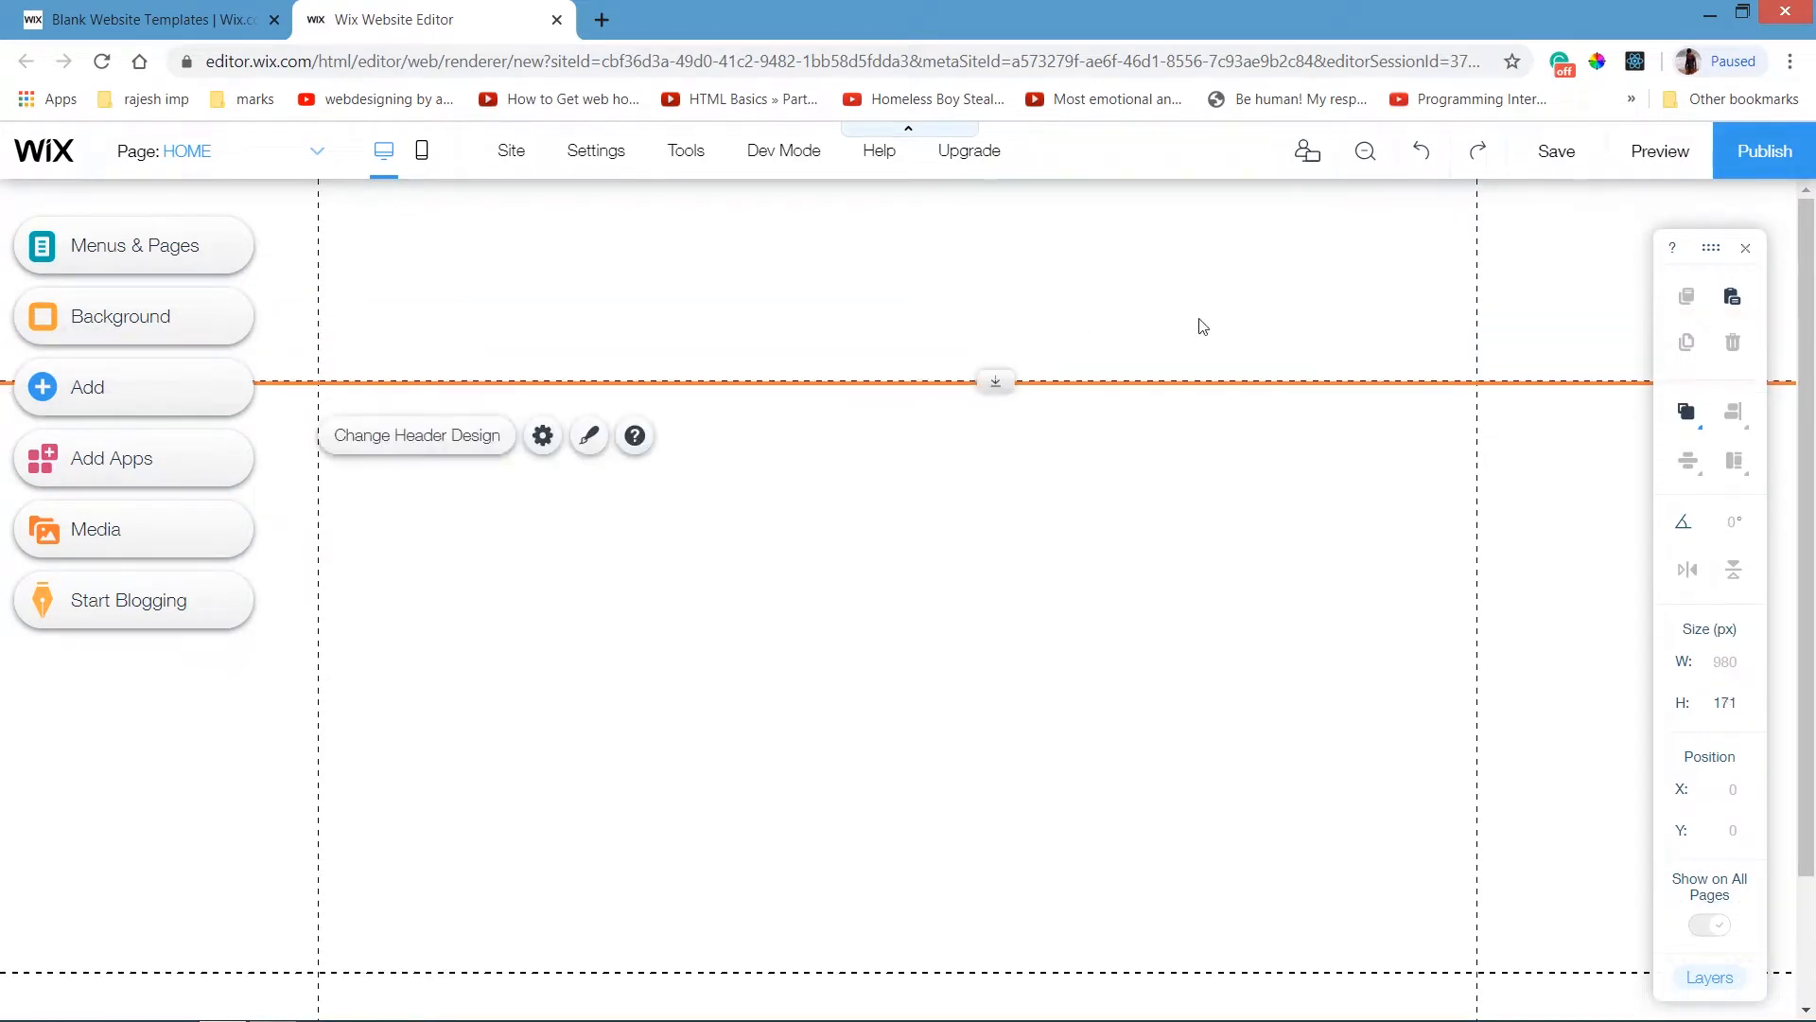
left_click(1428, 159)
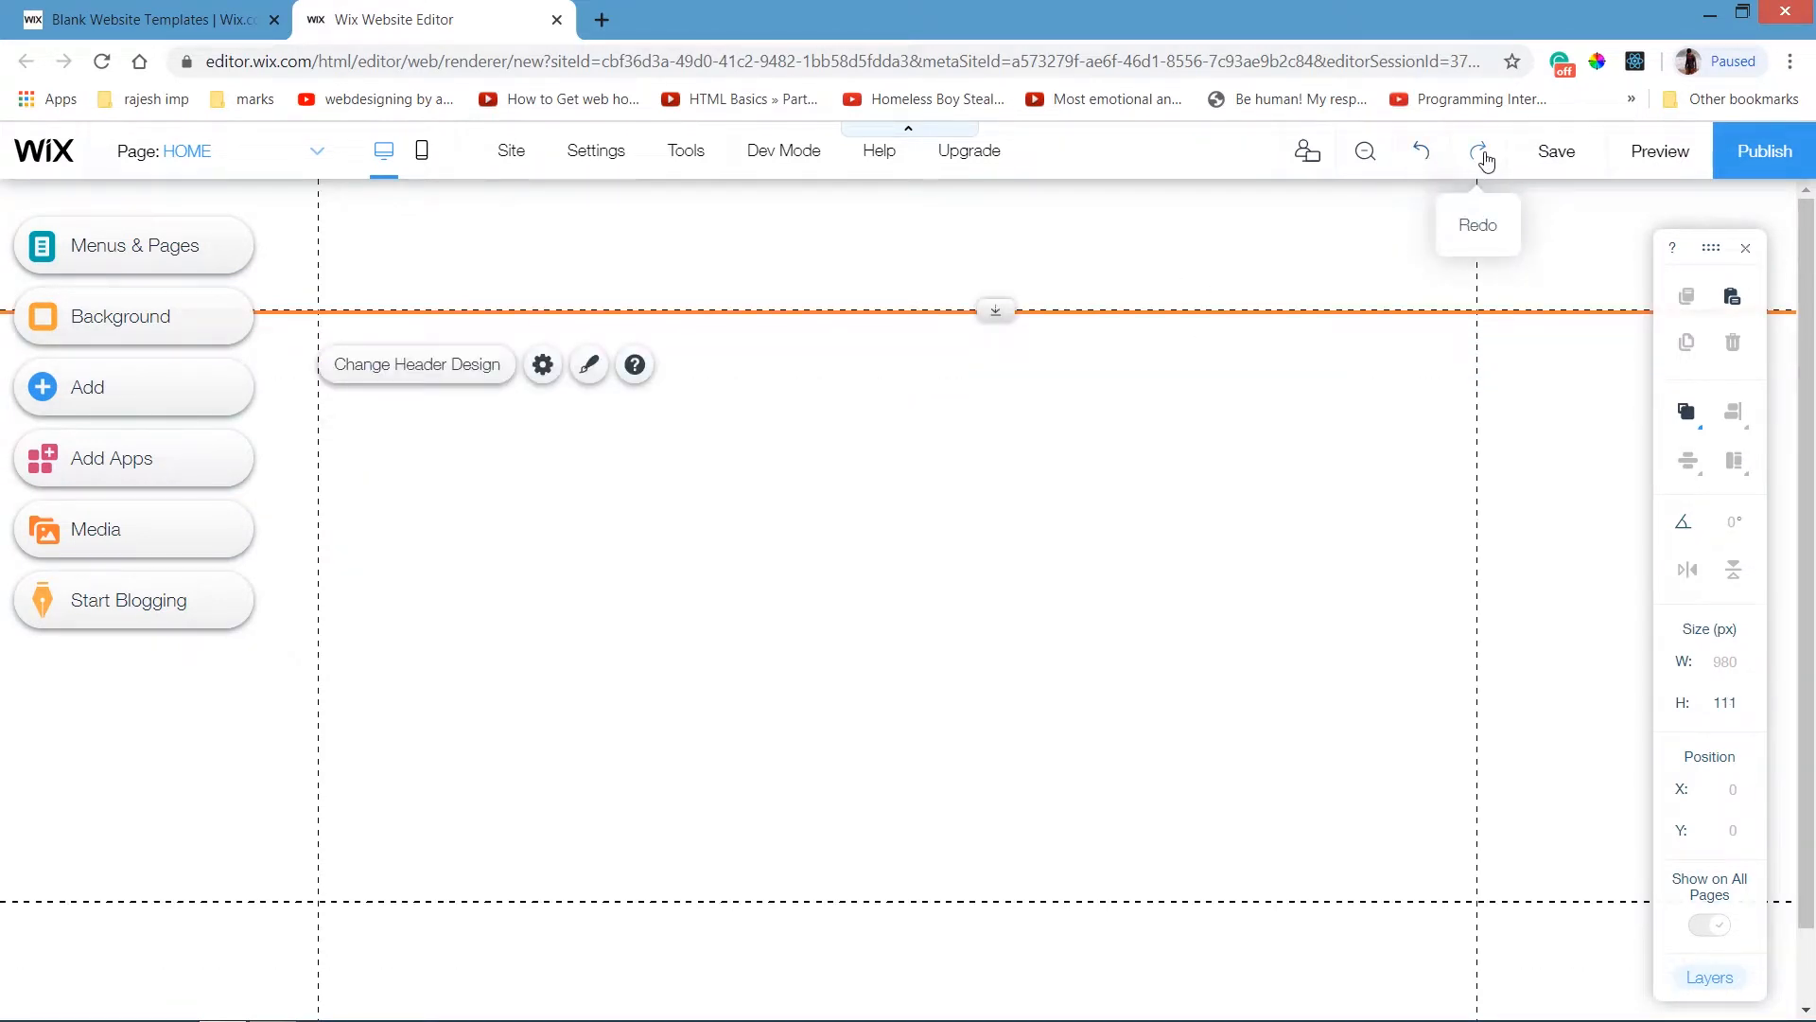
left_click(1481, 153)
left_click(1428, 159)
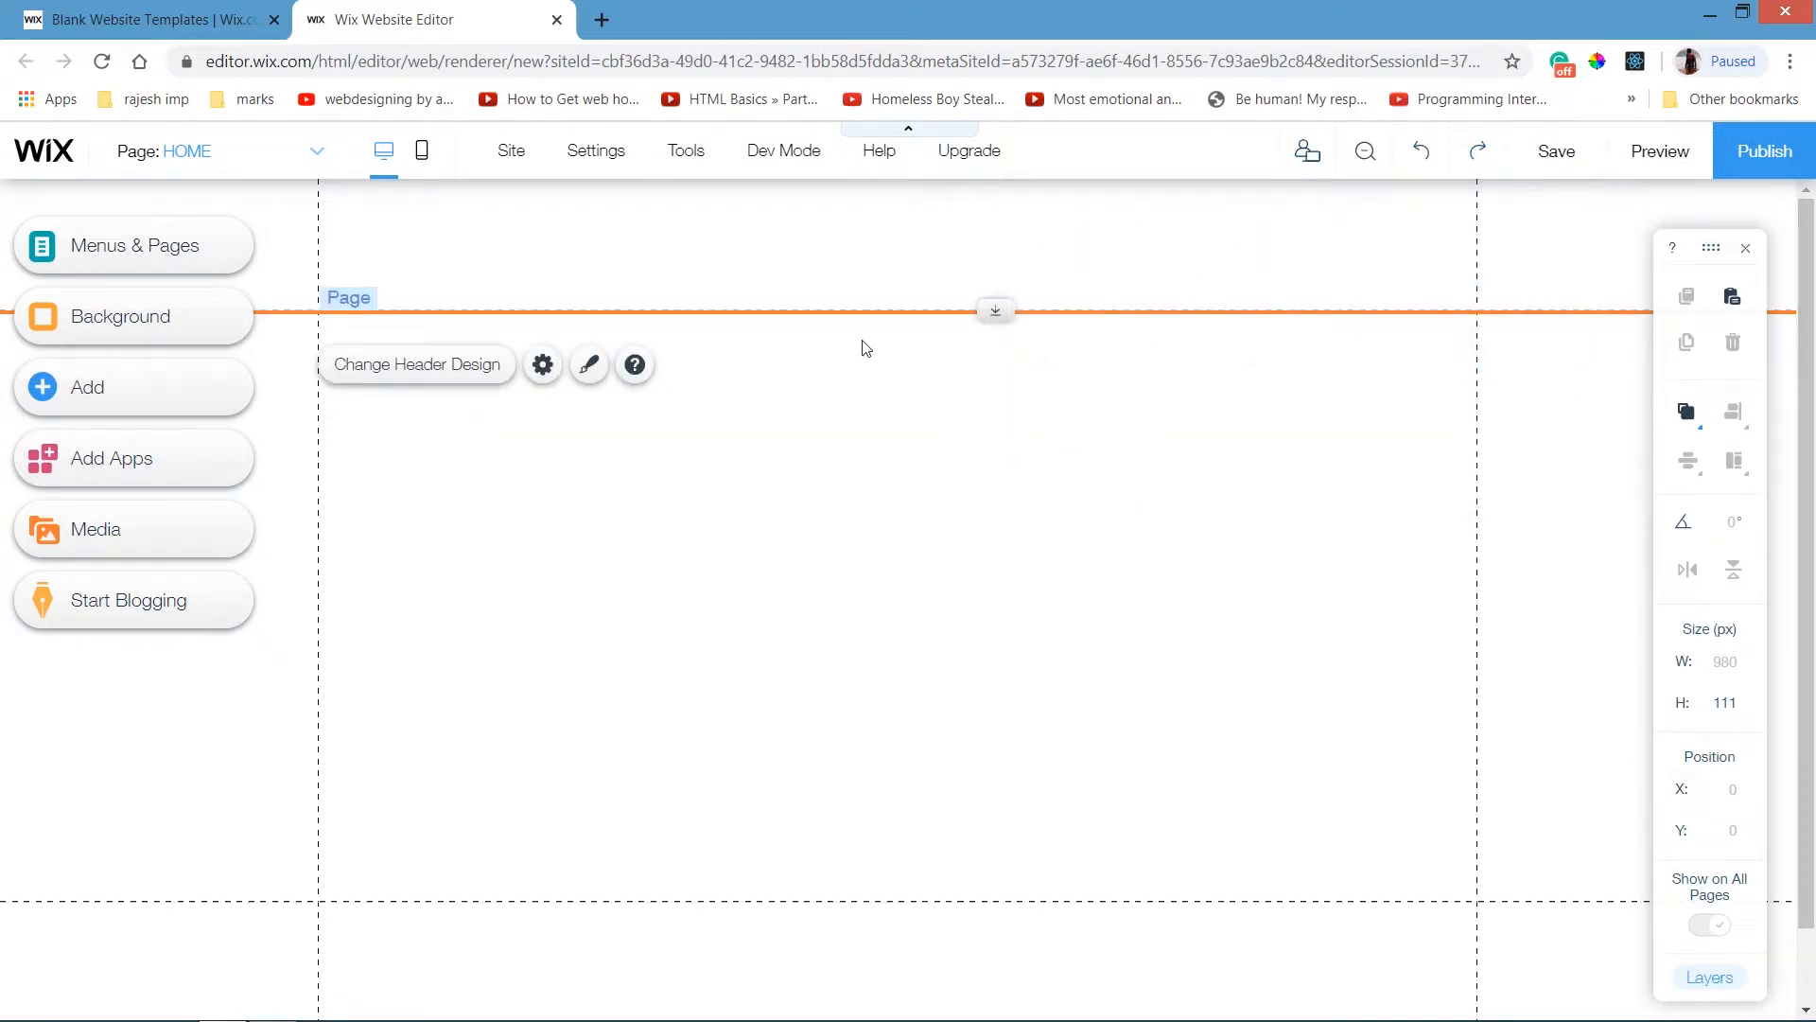
mouse_move(690, 170)
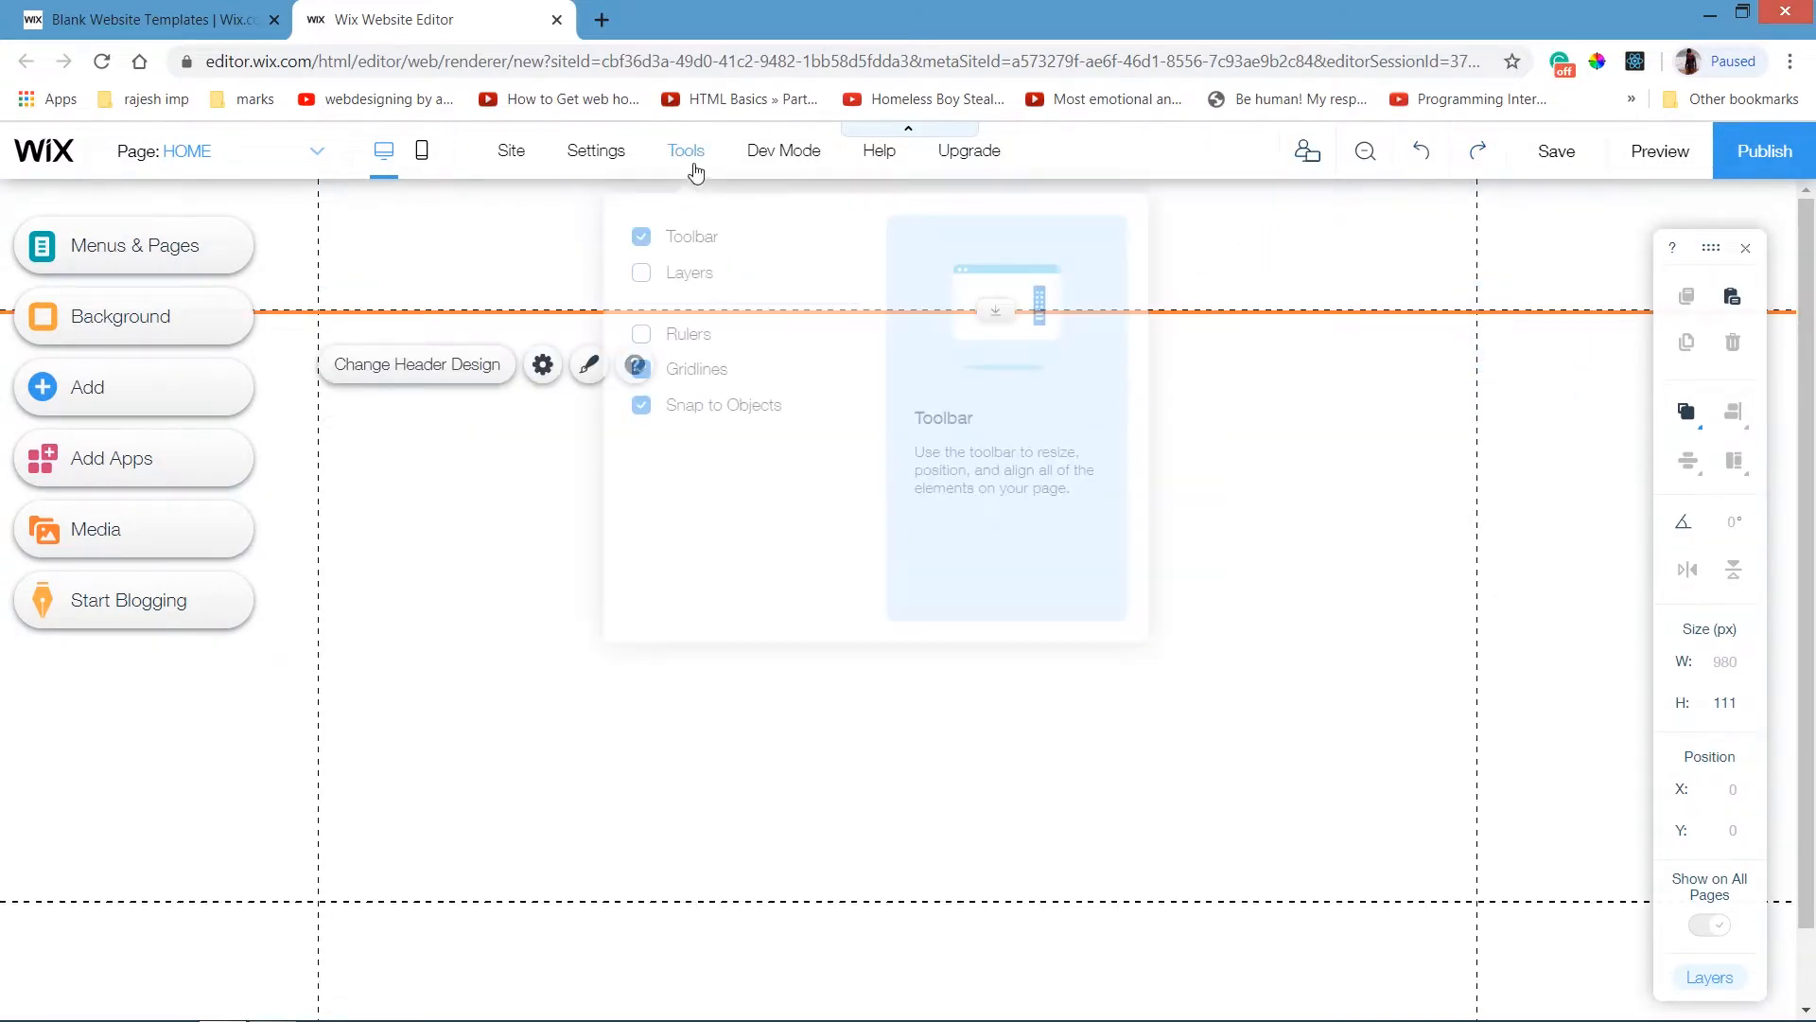
Toggle the size and position toolbar, then set the header height to 100.
left_click(641, 237)
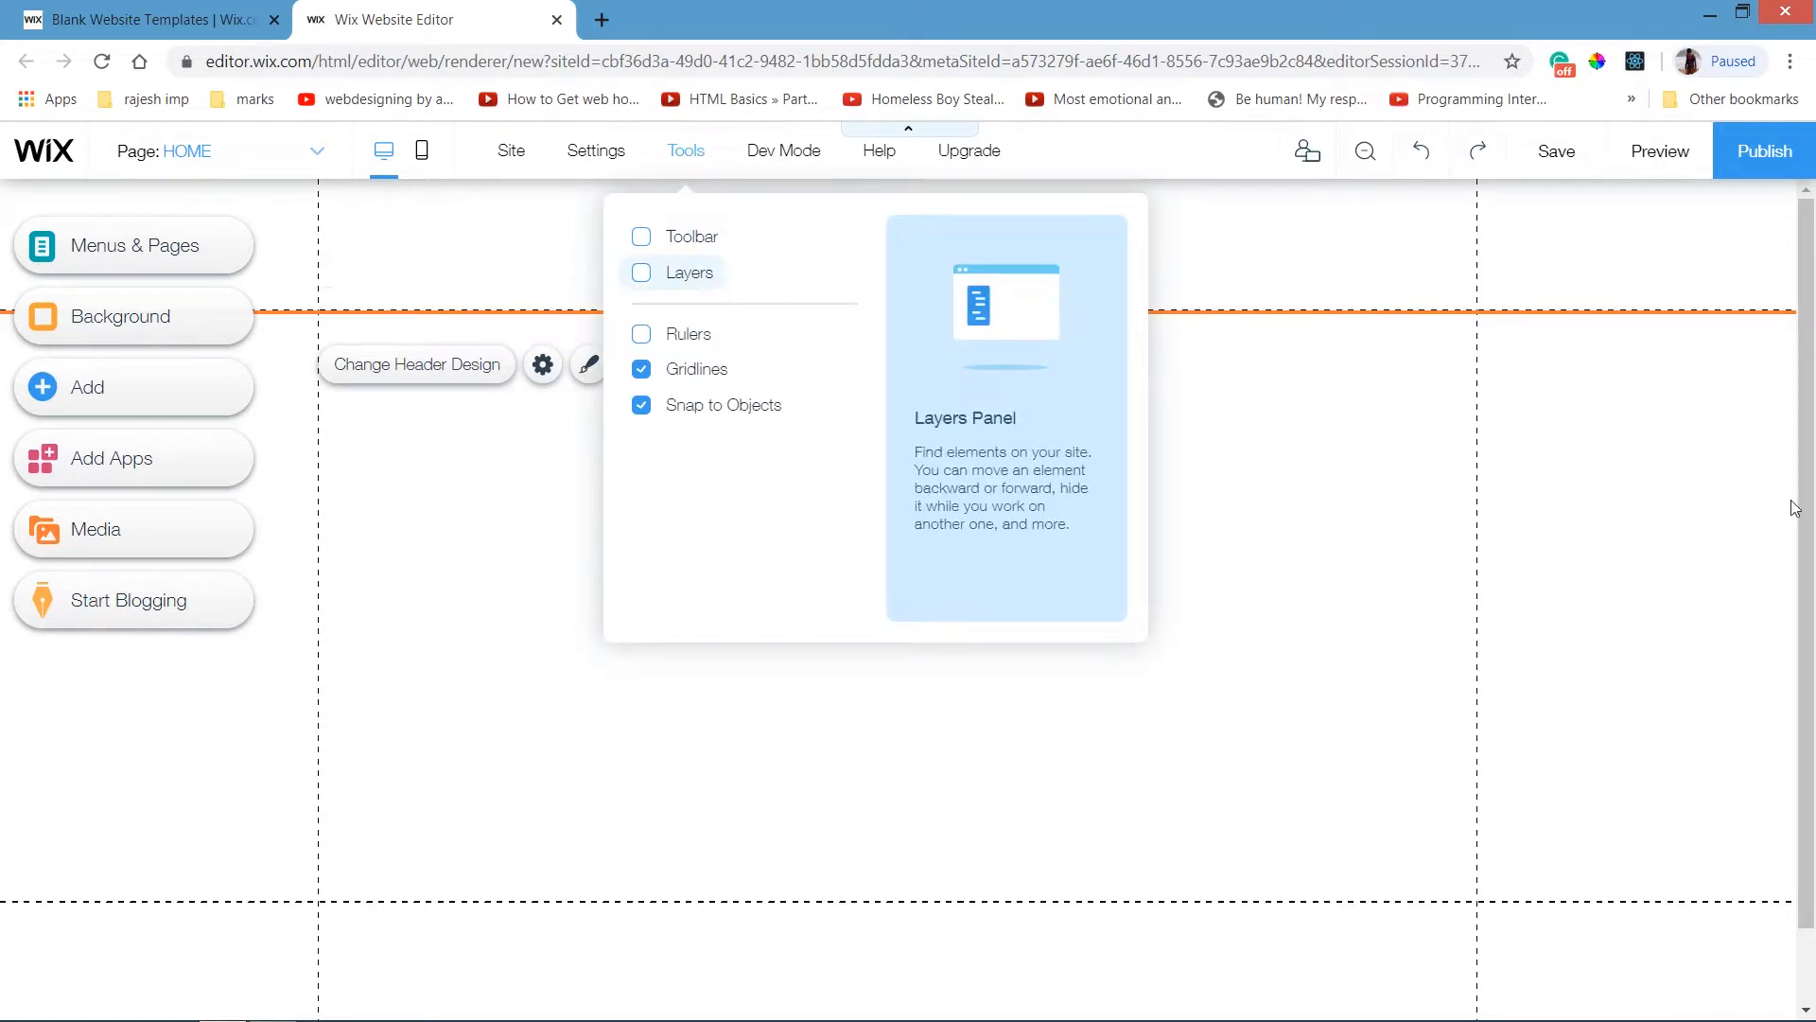
left_click(1362, 415)
mouse_move(701, 168)
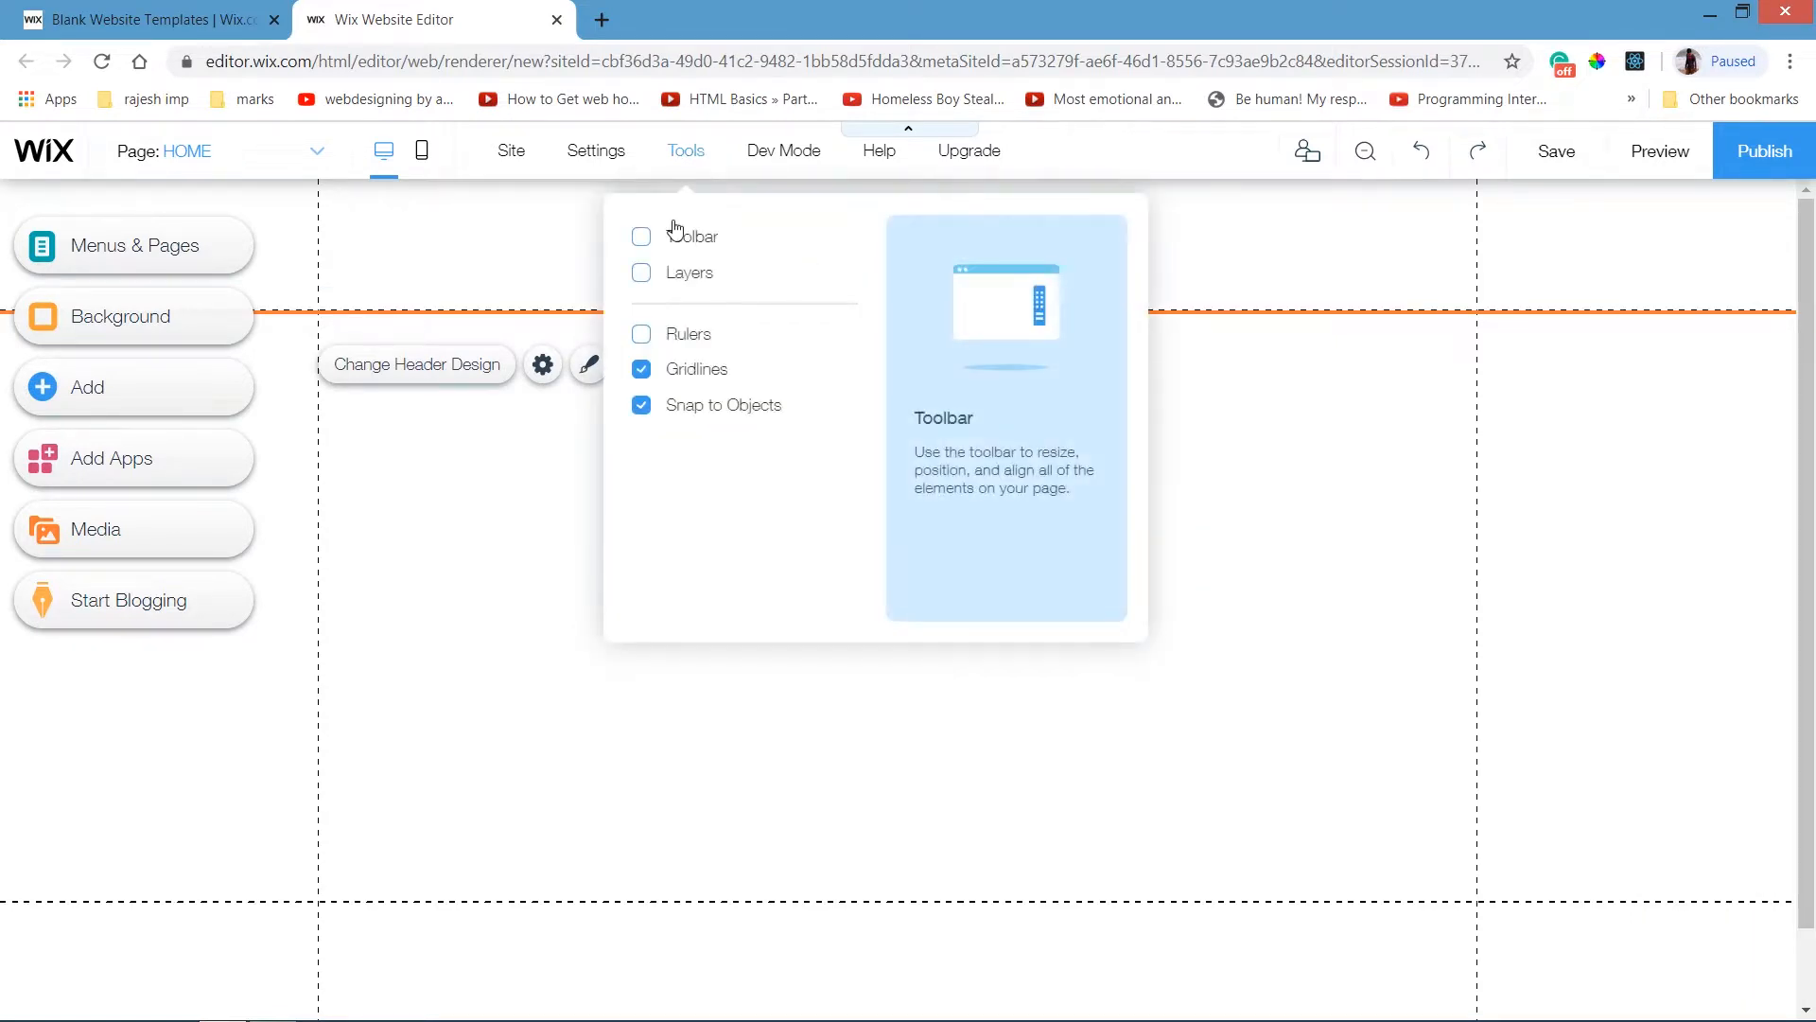
left_click(641, 237)
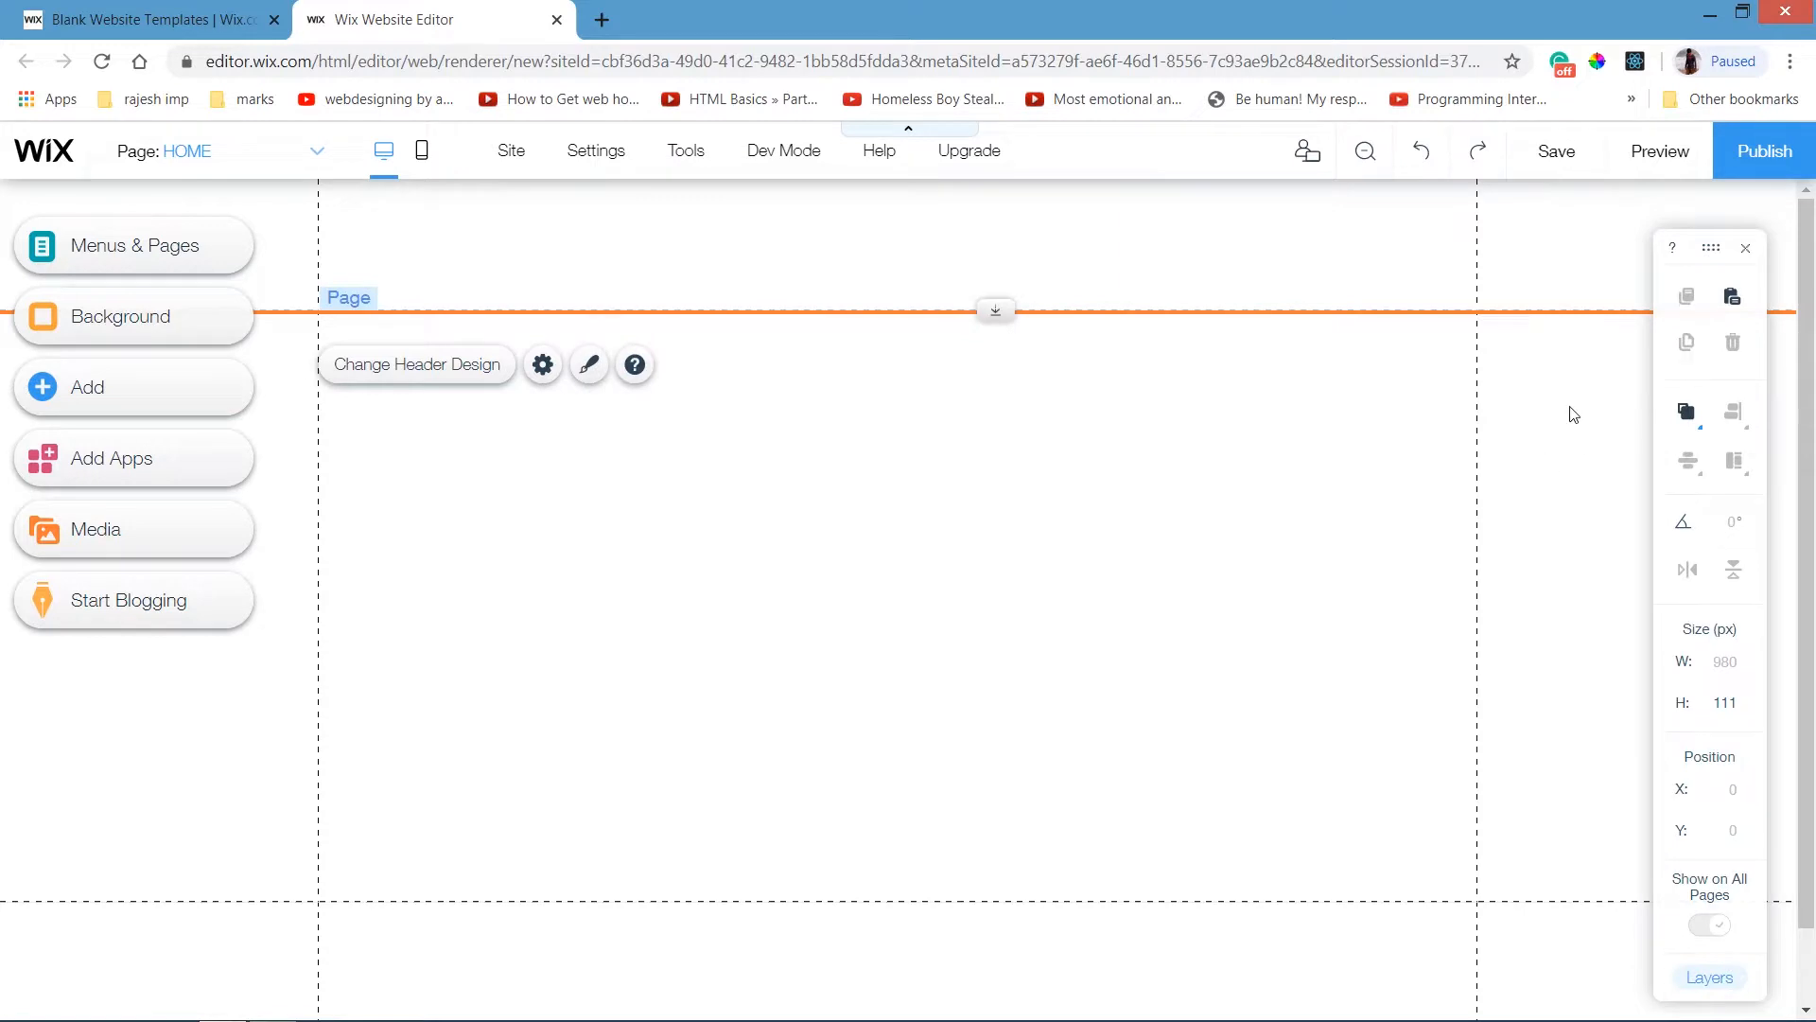
left_click(1736, 702)
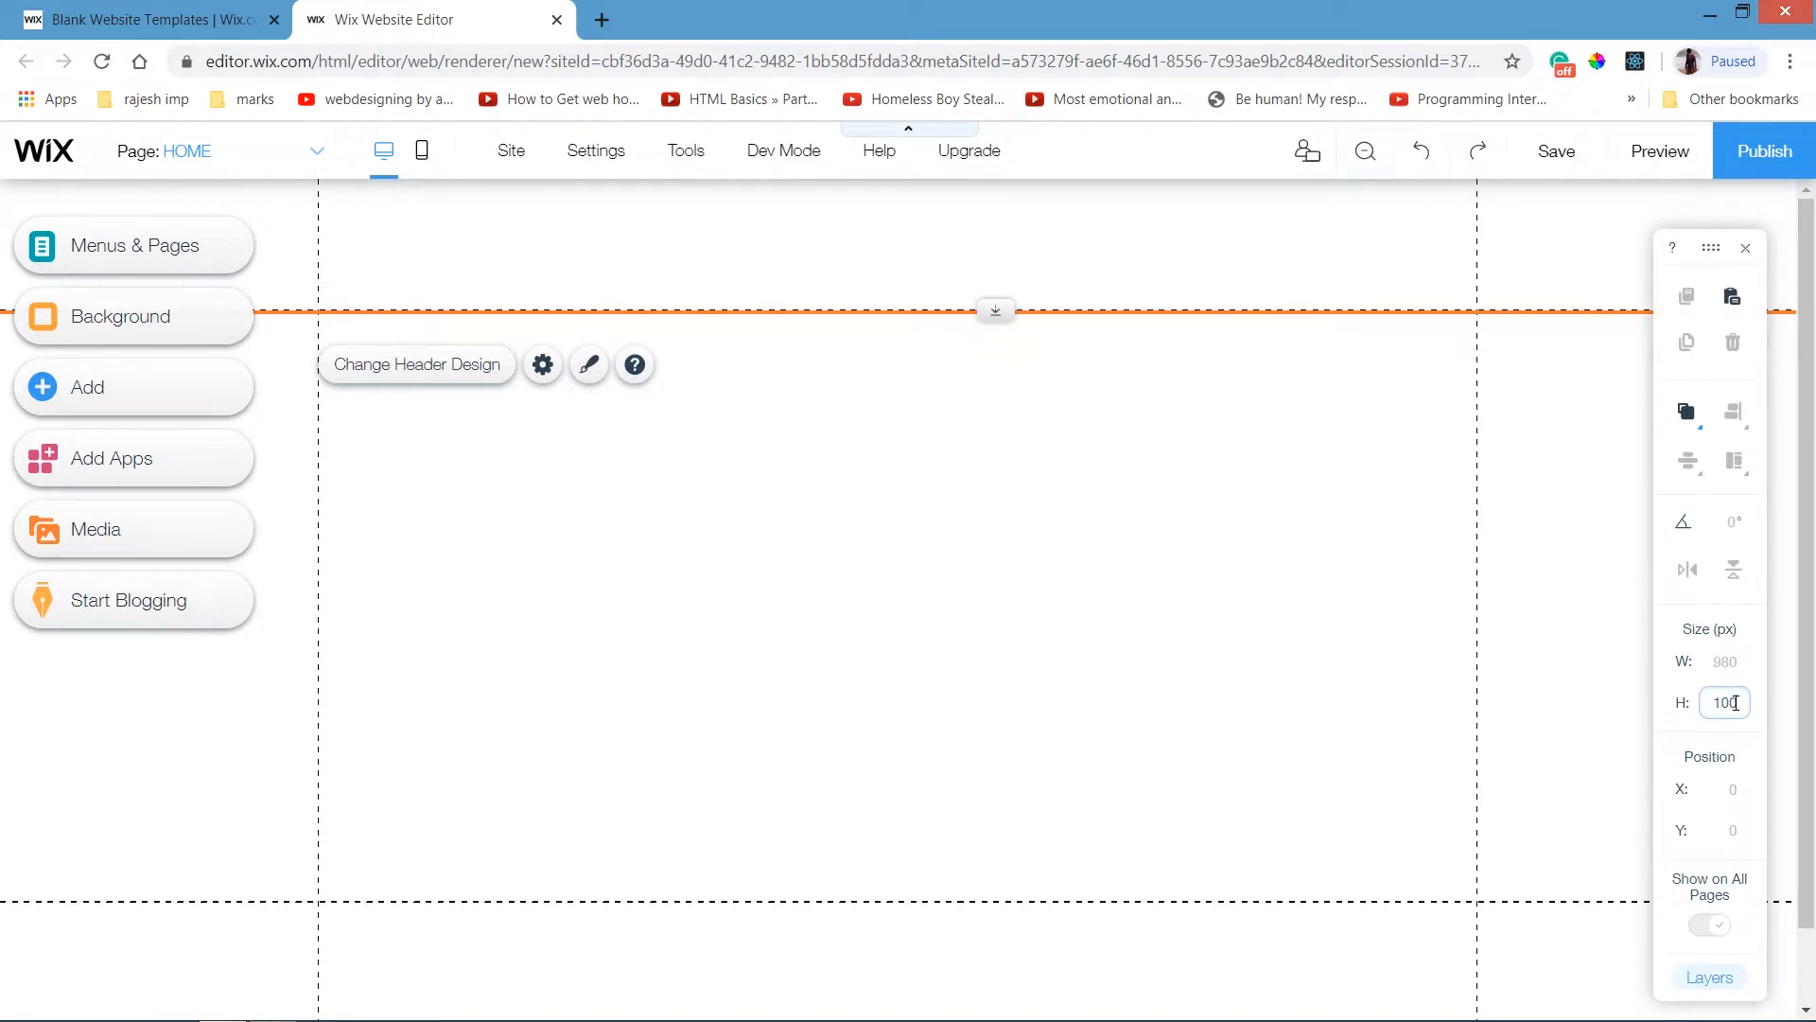
type("100")
key("Return")
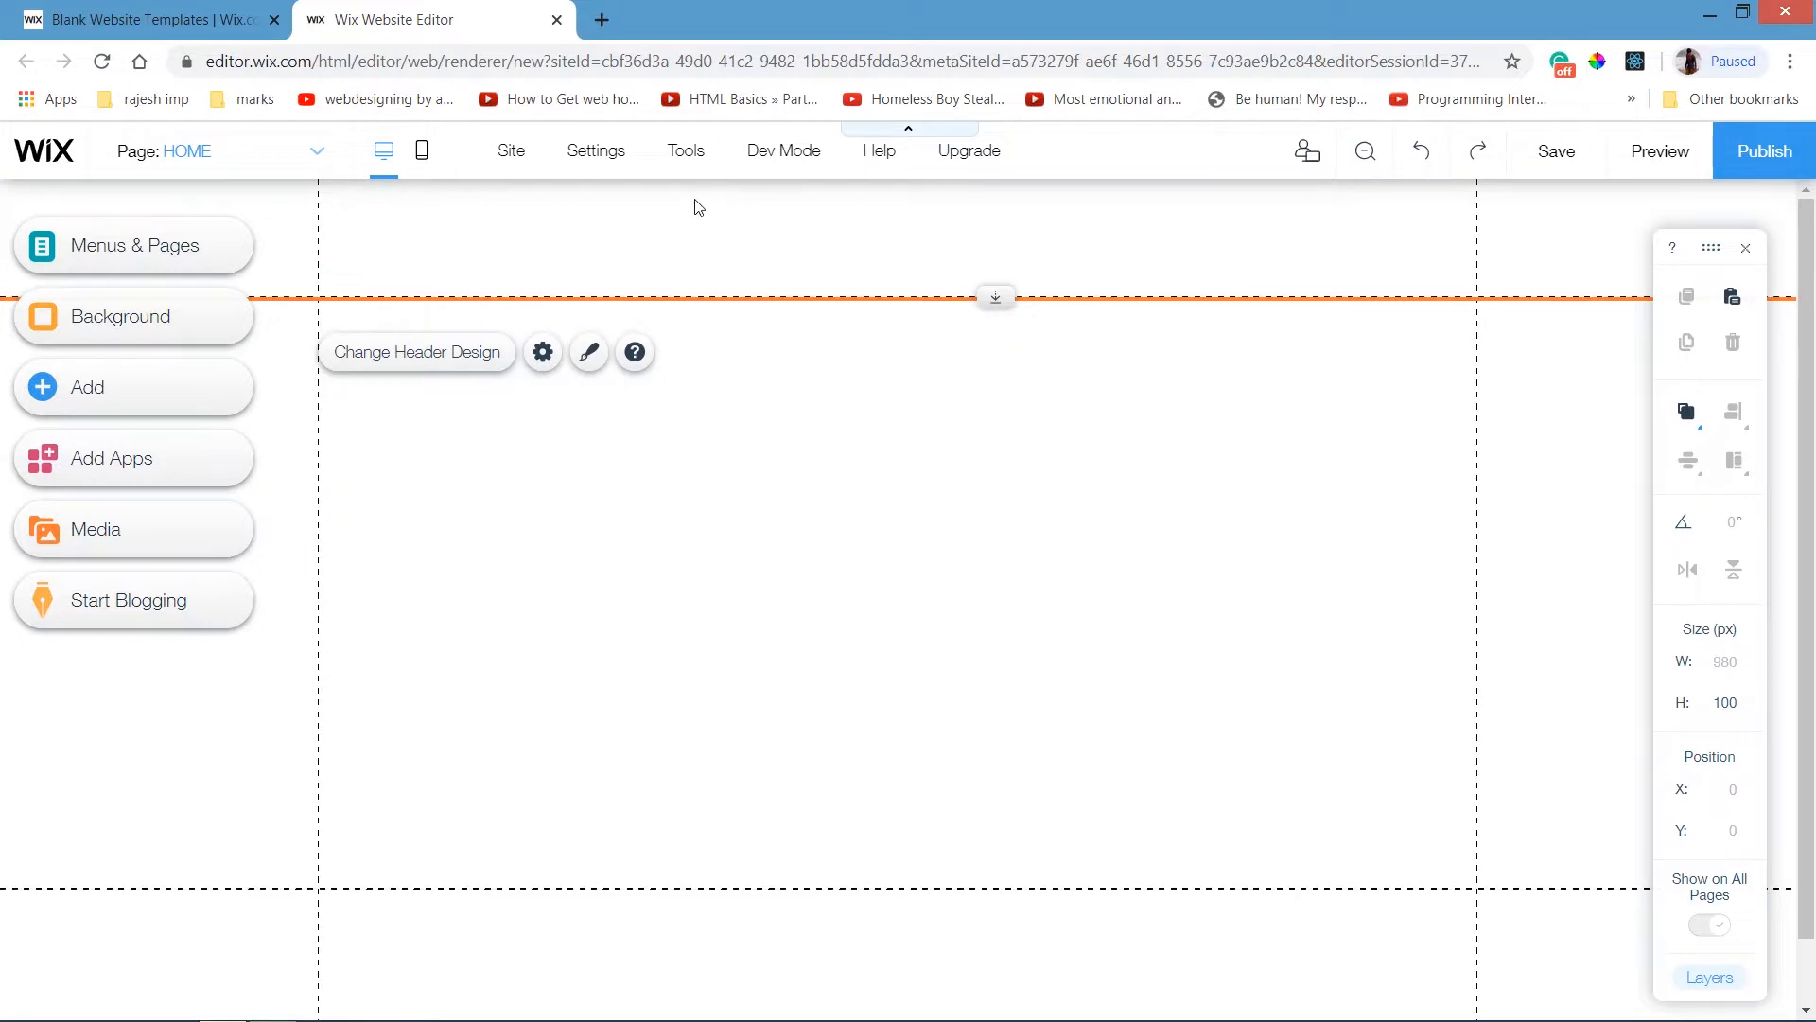
Turn on rulers and add four vertical guides, moving the rightmost to 382 px.
mouse_move(685, 151)
left_click(647, 335)
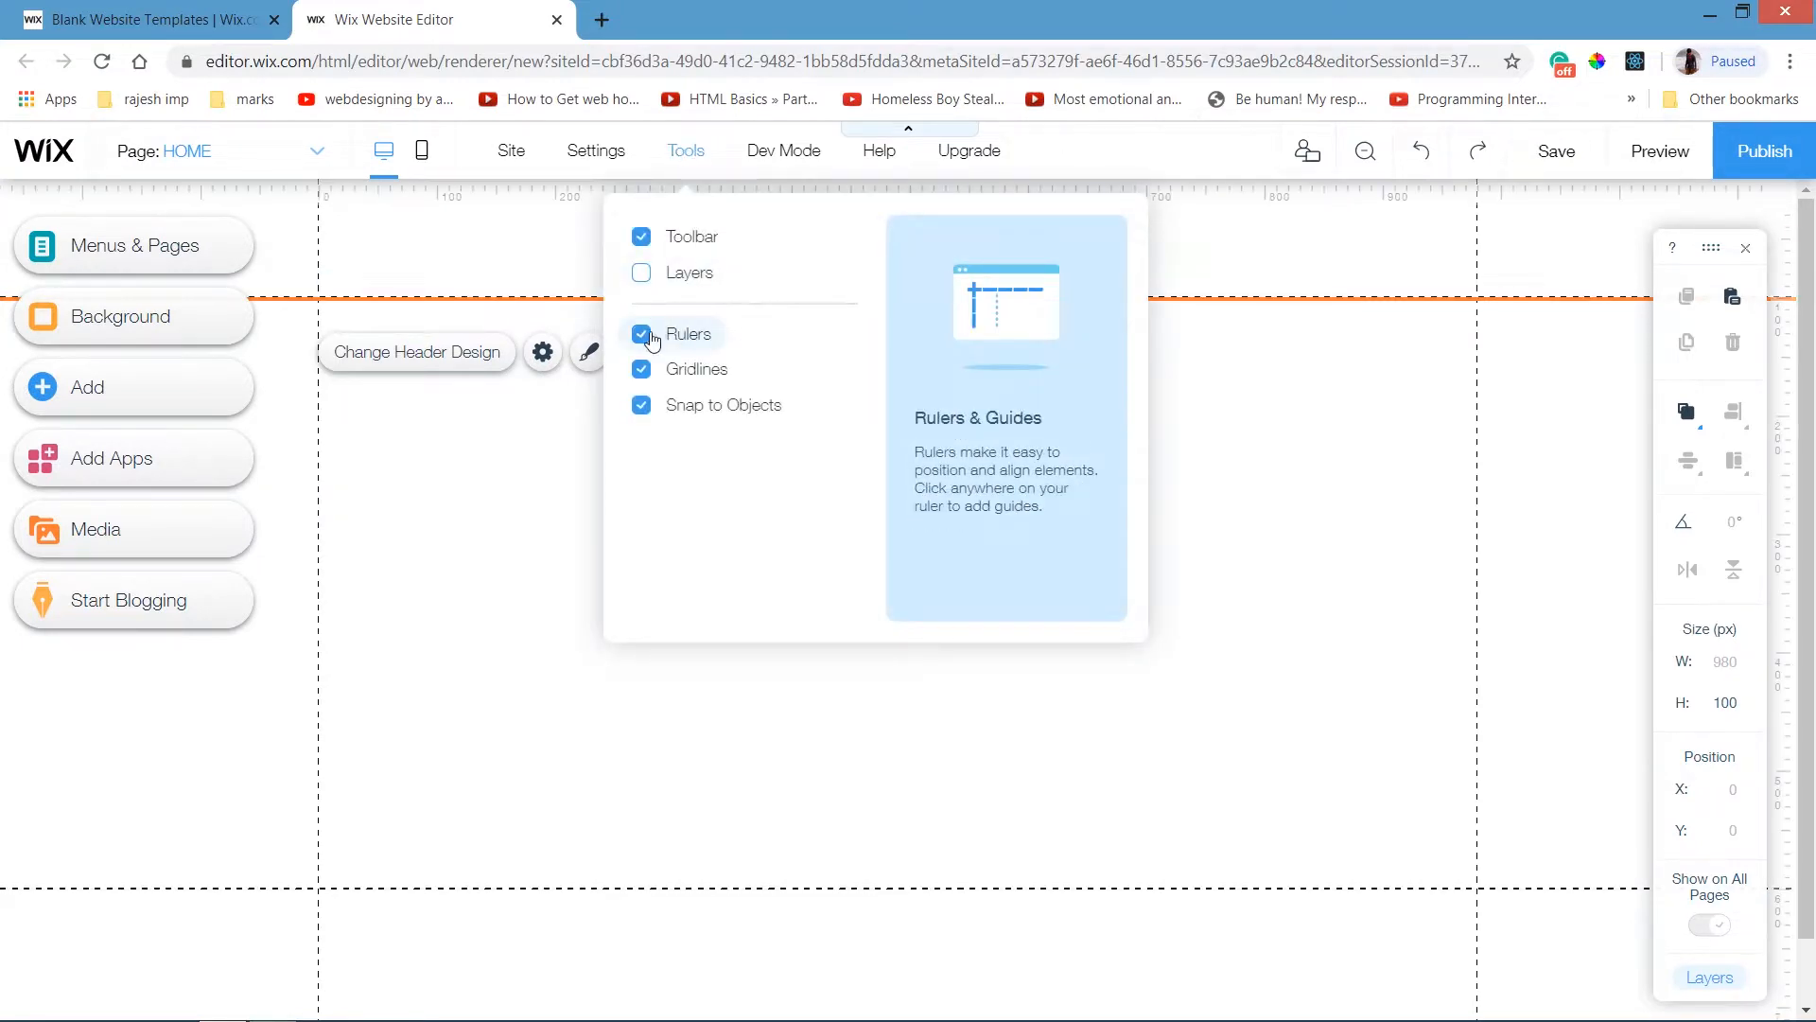
left_click(543, 515)
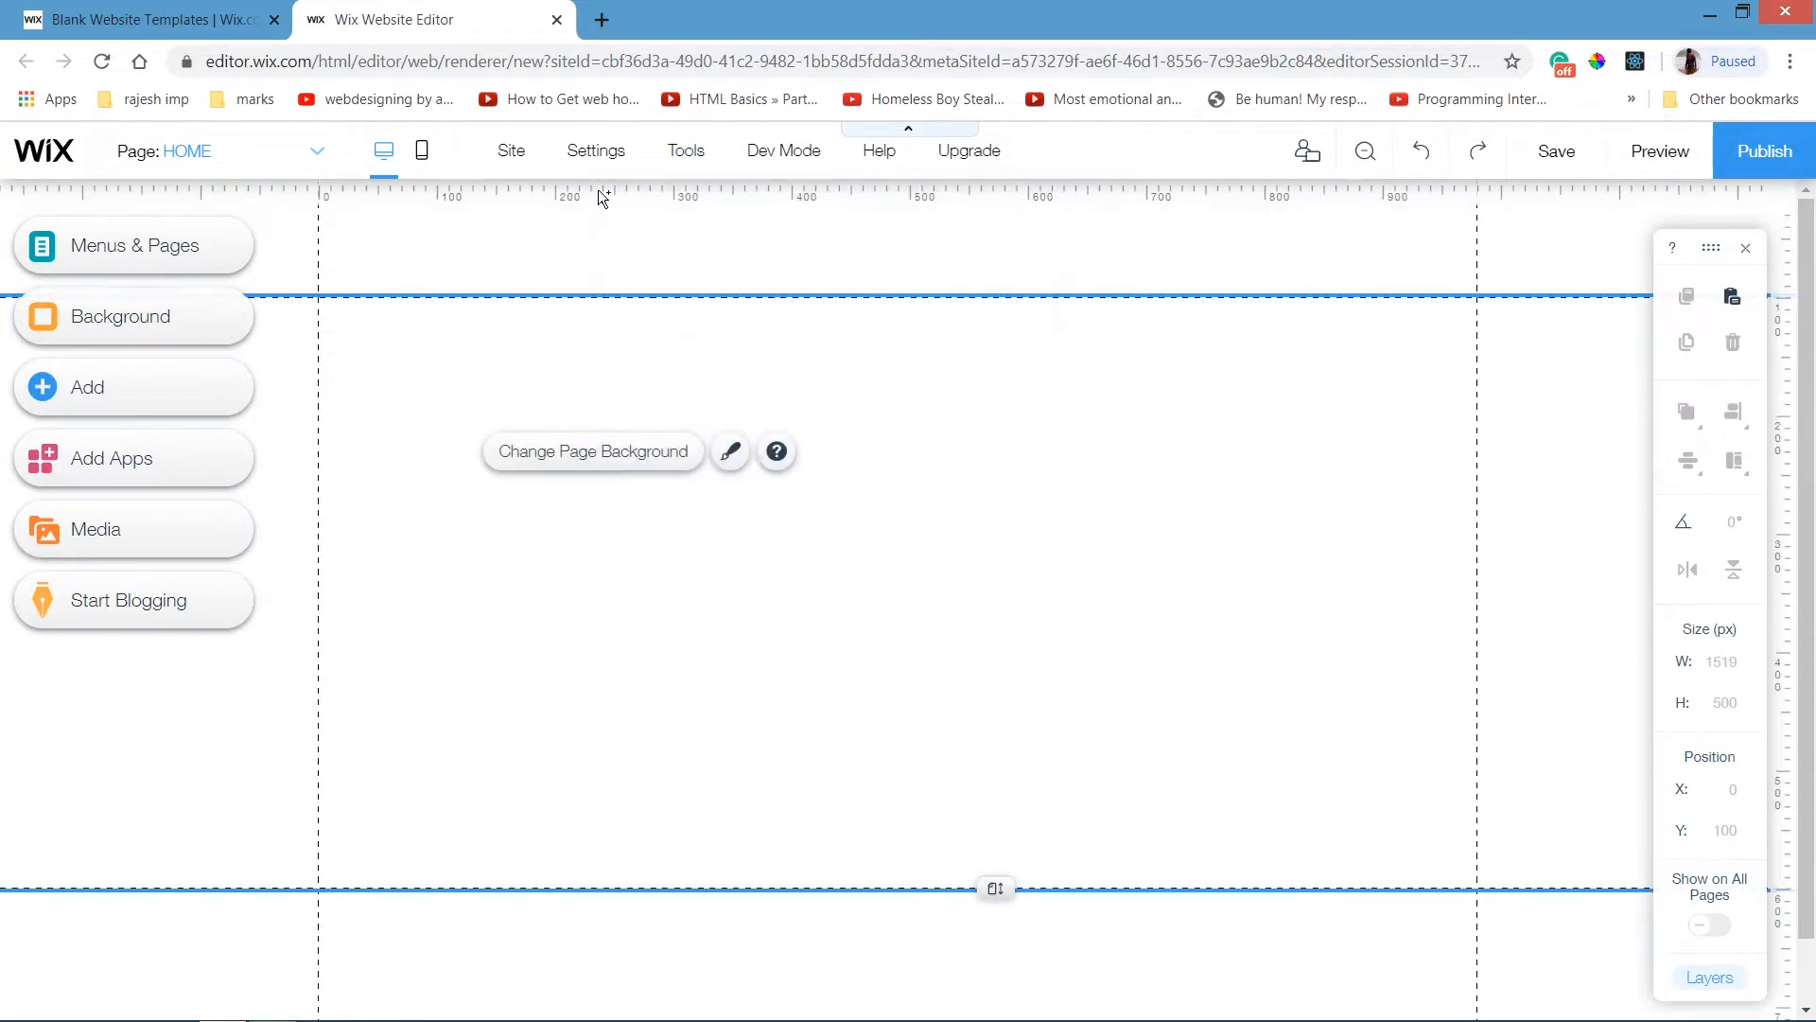
left_click(598, 196)
left_click(718, 196)
left_click(882, 196)
left_click(960, 196)
left_click_drag(960, 196, 765, 198)
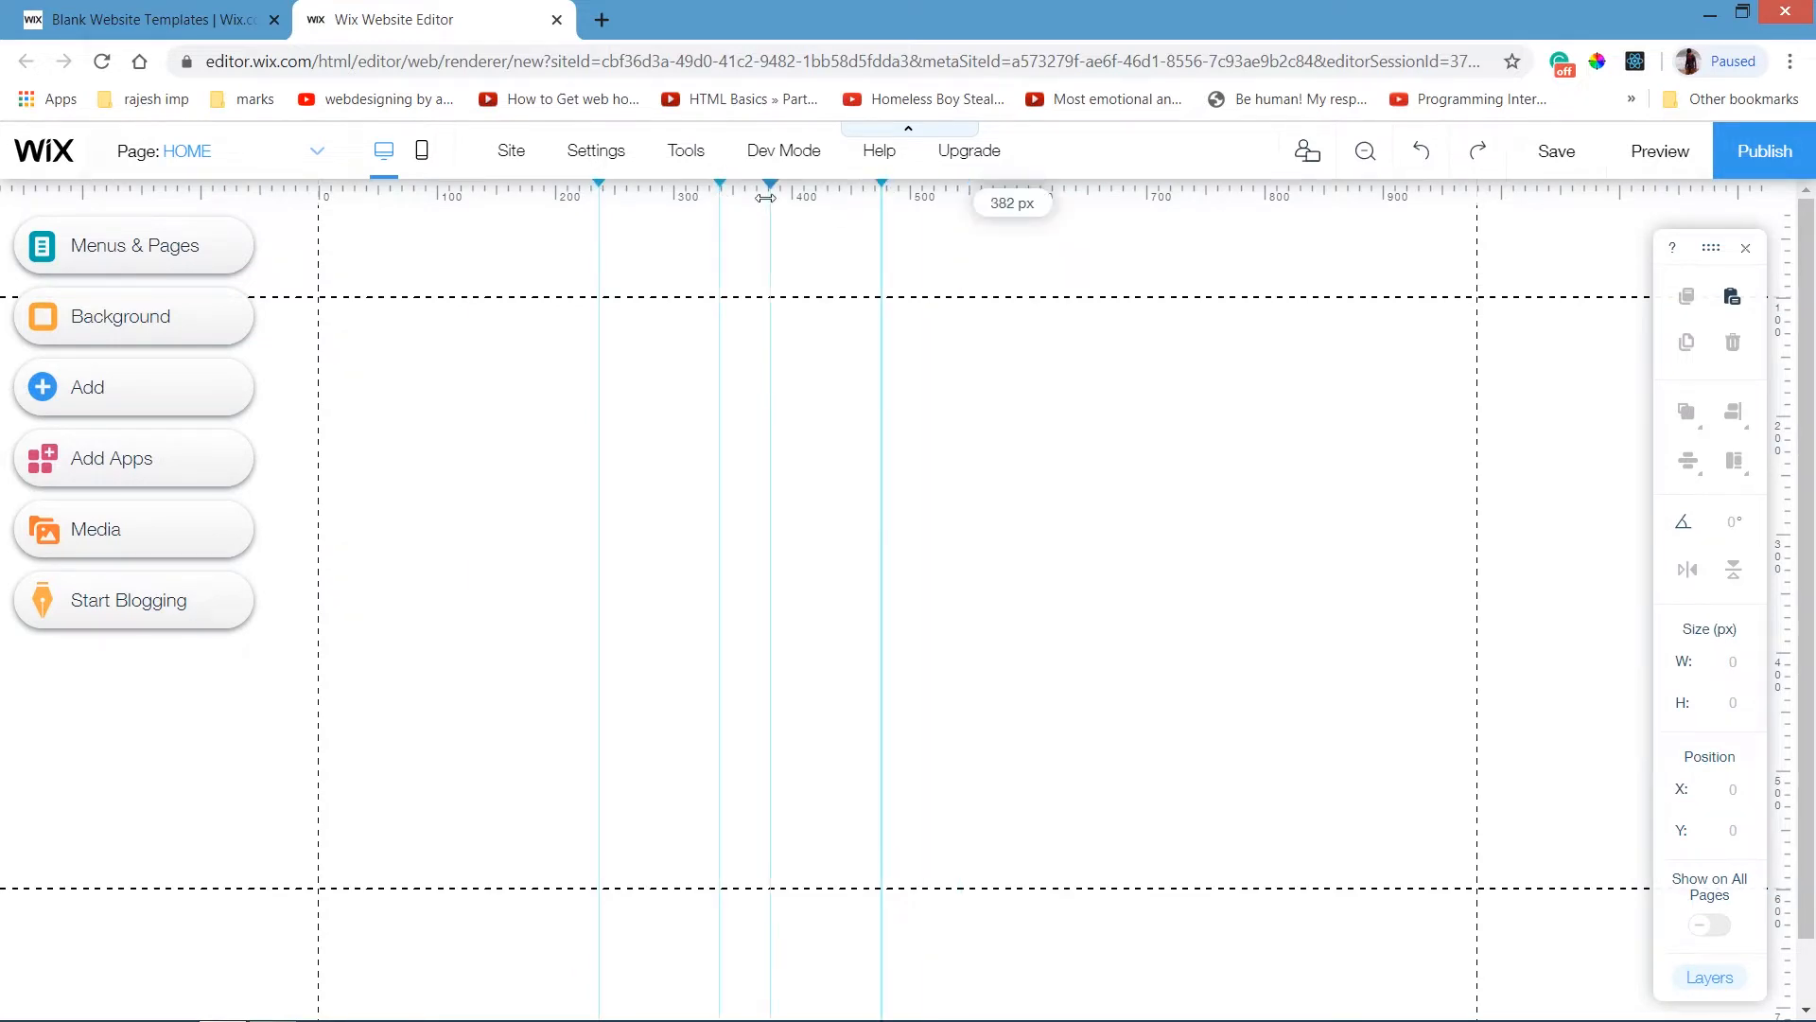
Turn rulers off while enabling gridlines and snap to objects.
mouse_move(680, 153)
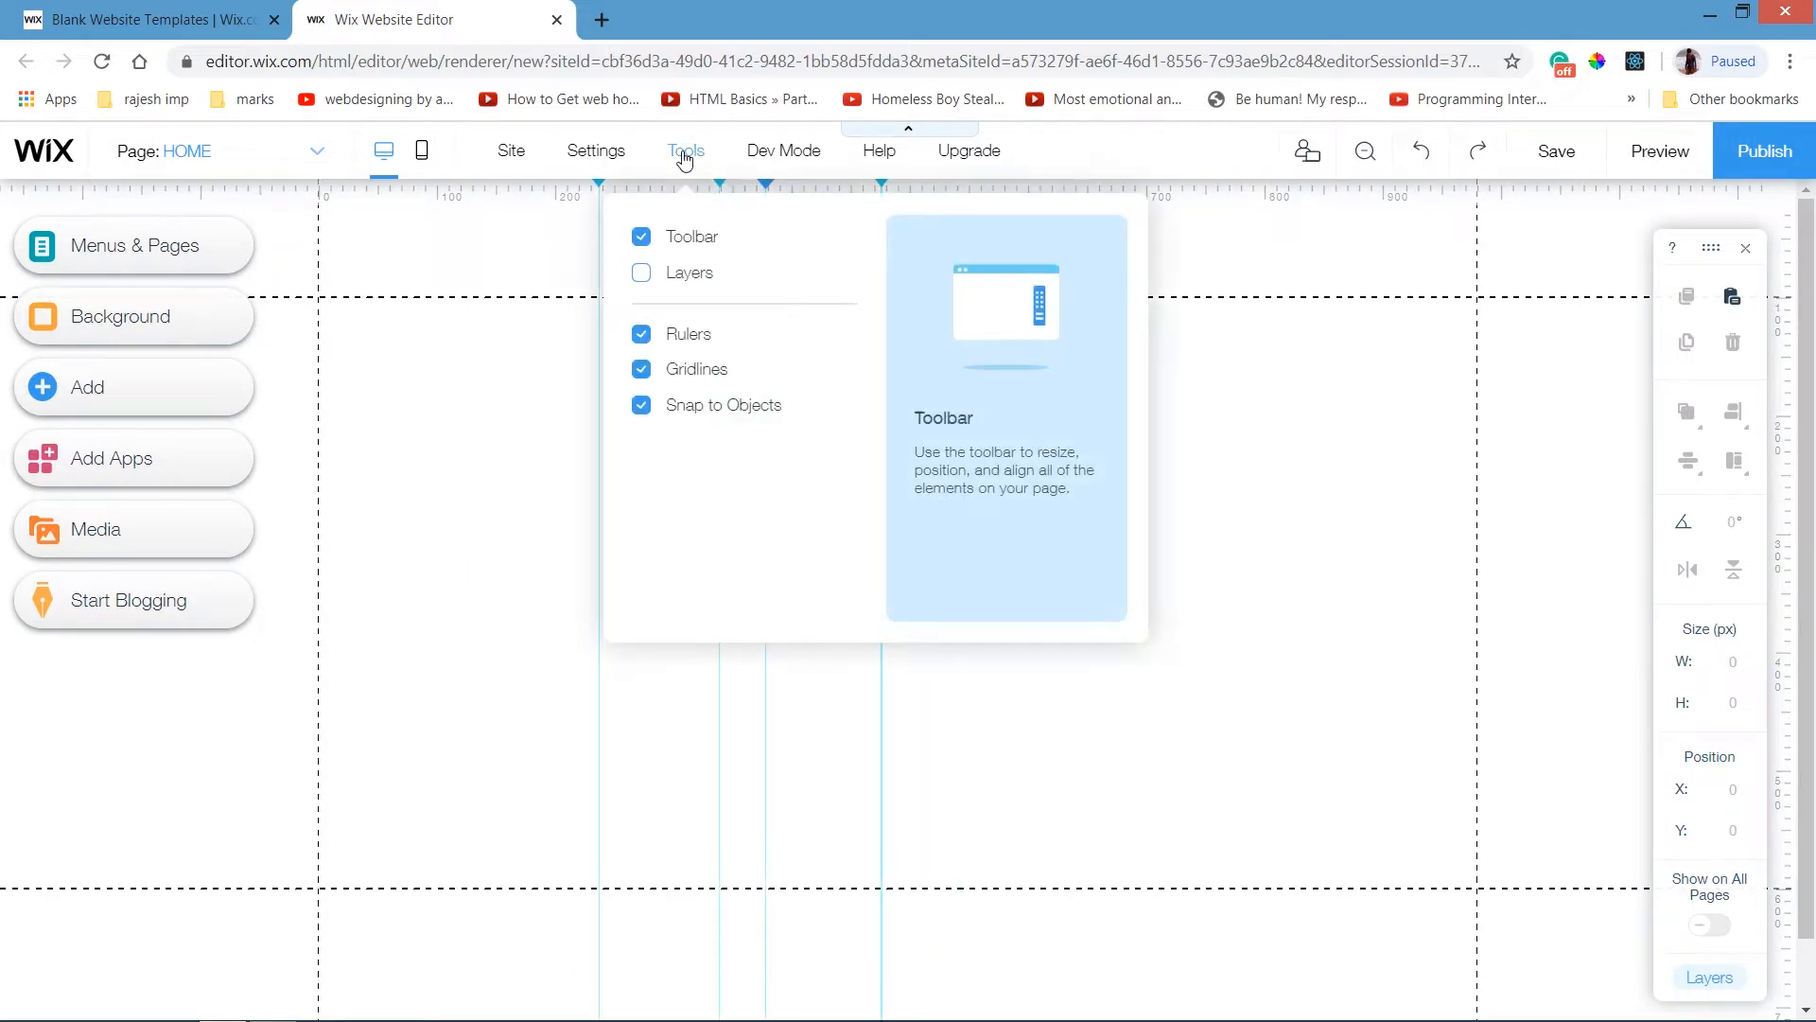
left_click(644, 337)
left_click(641, 372)
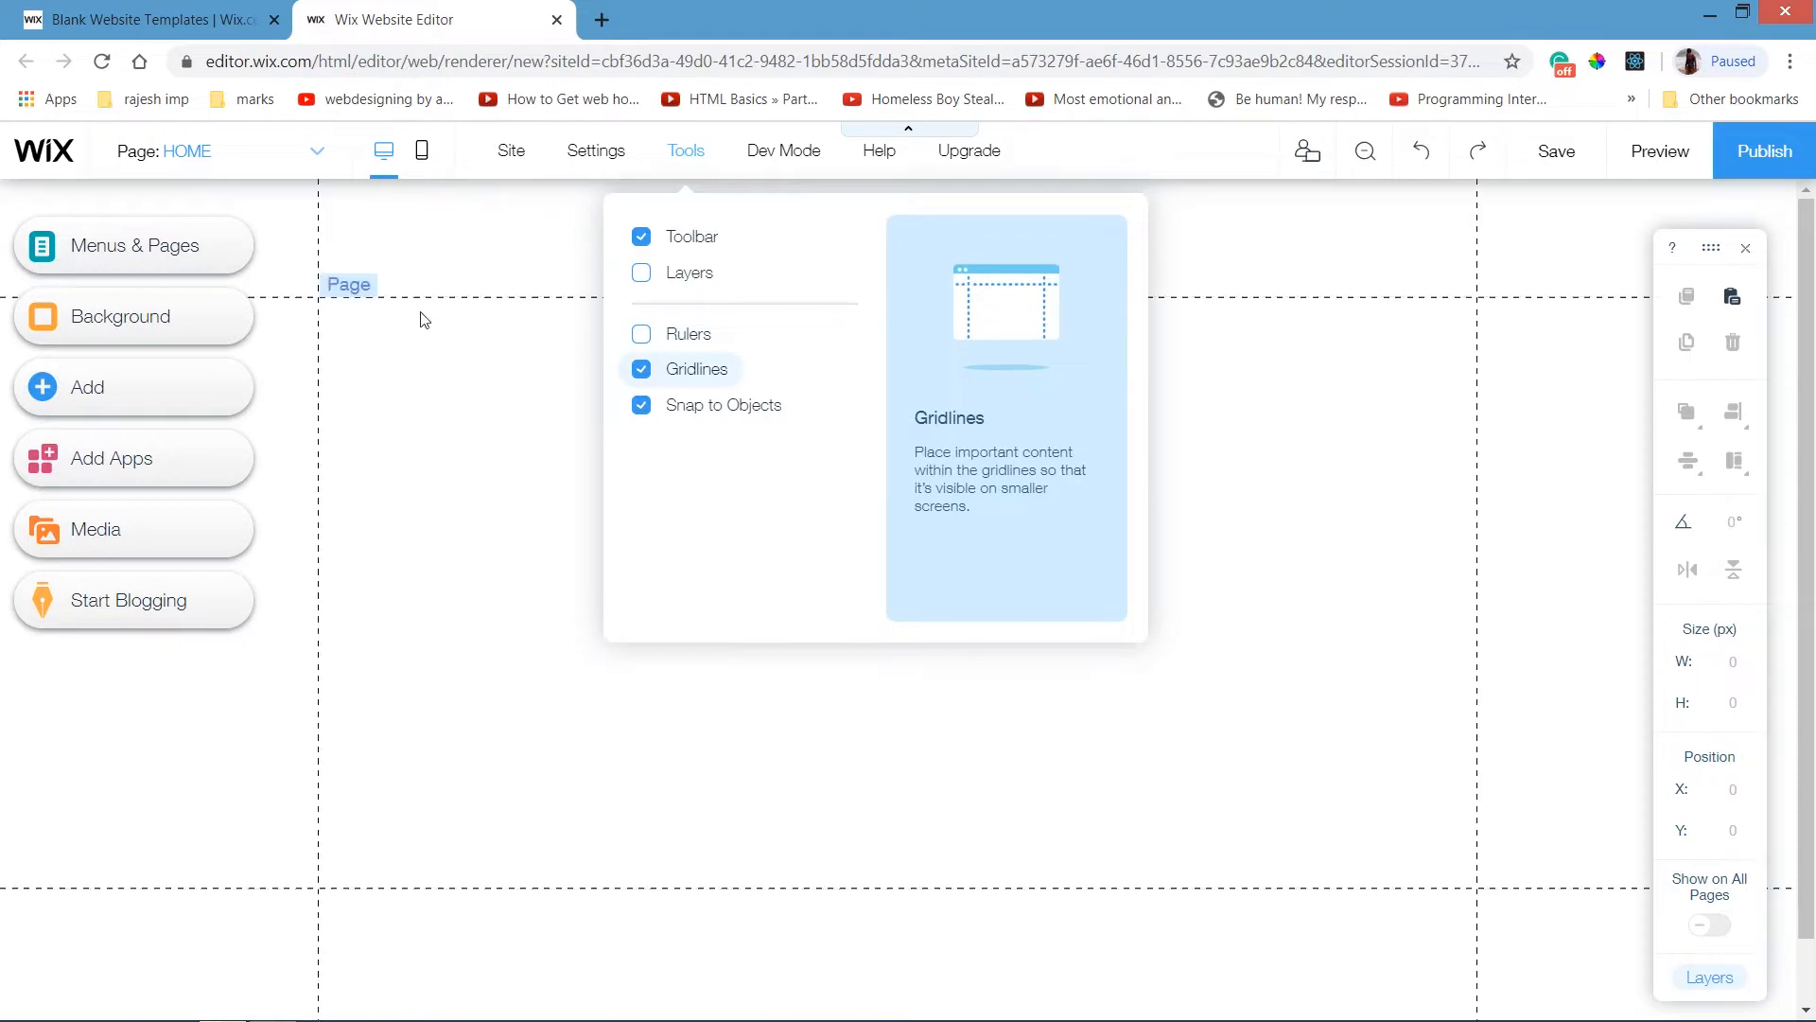
mouse_move(670, 171)
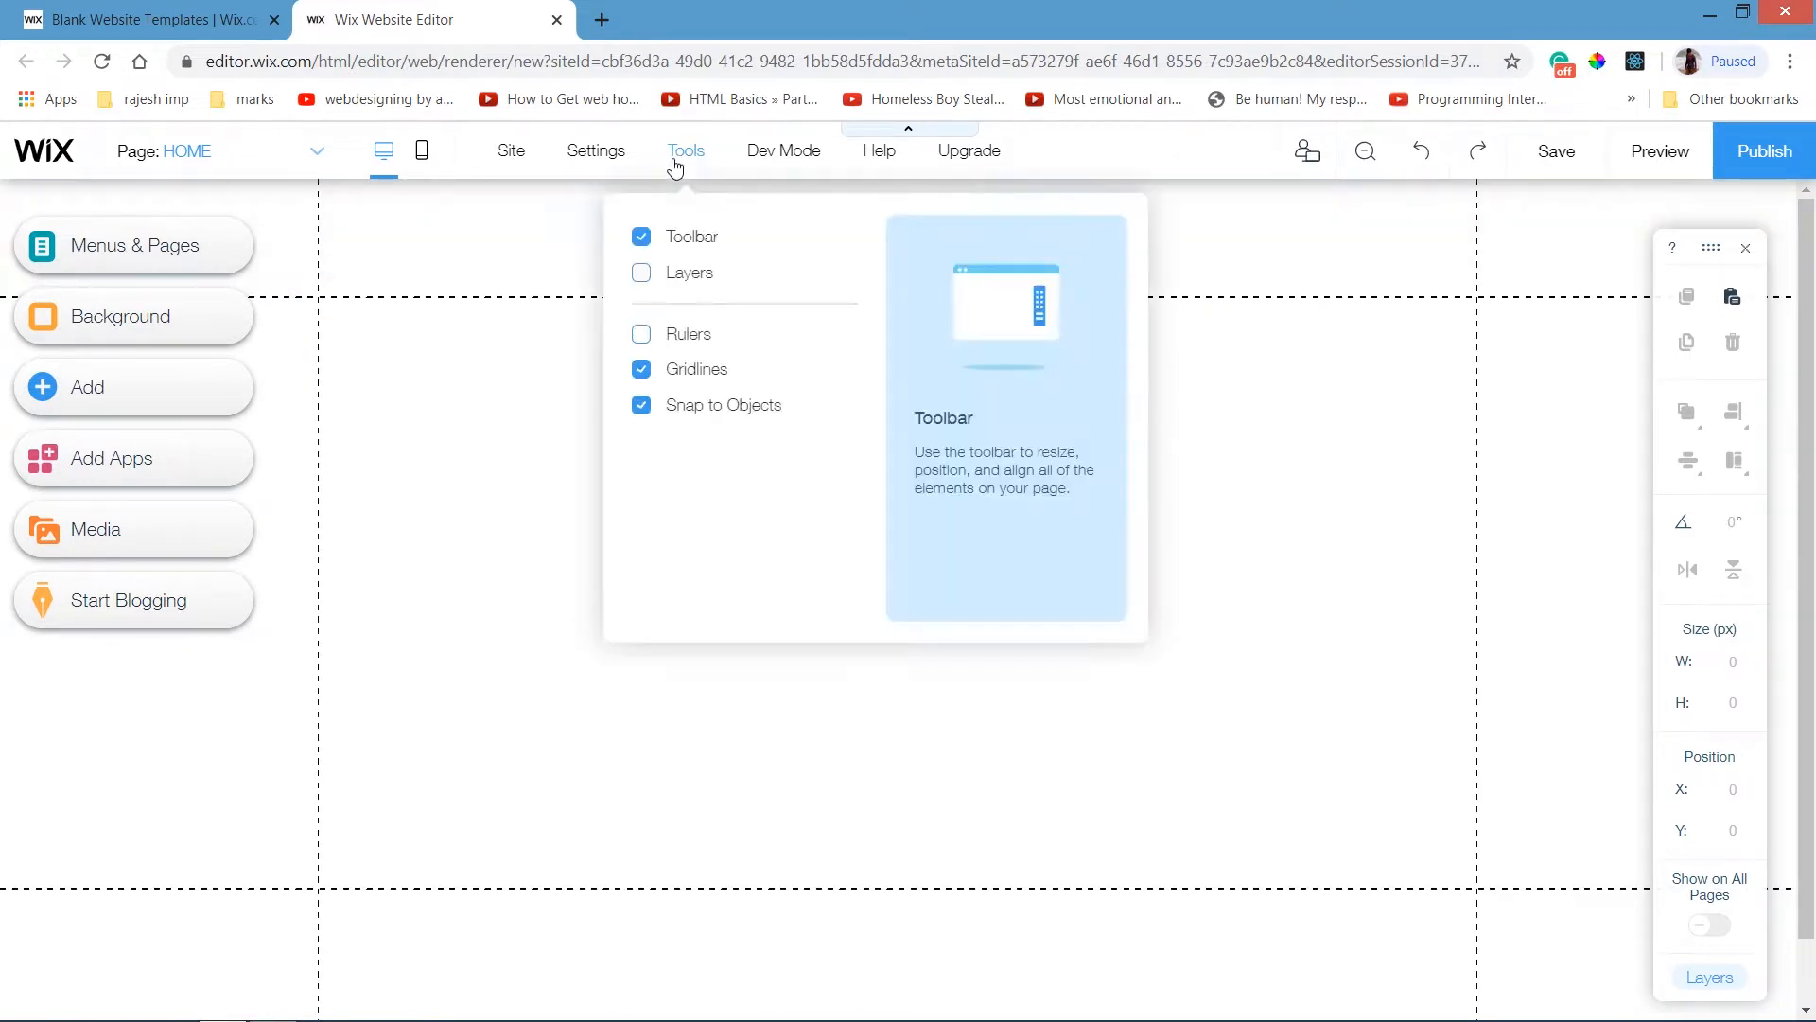
left_click(642, 408)
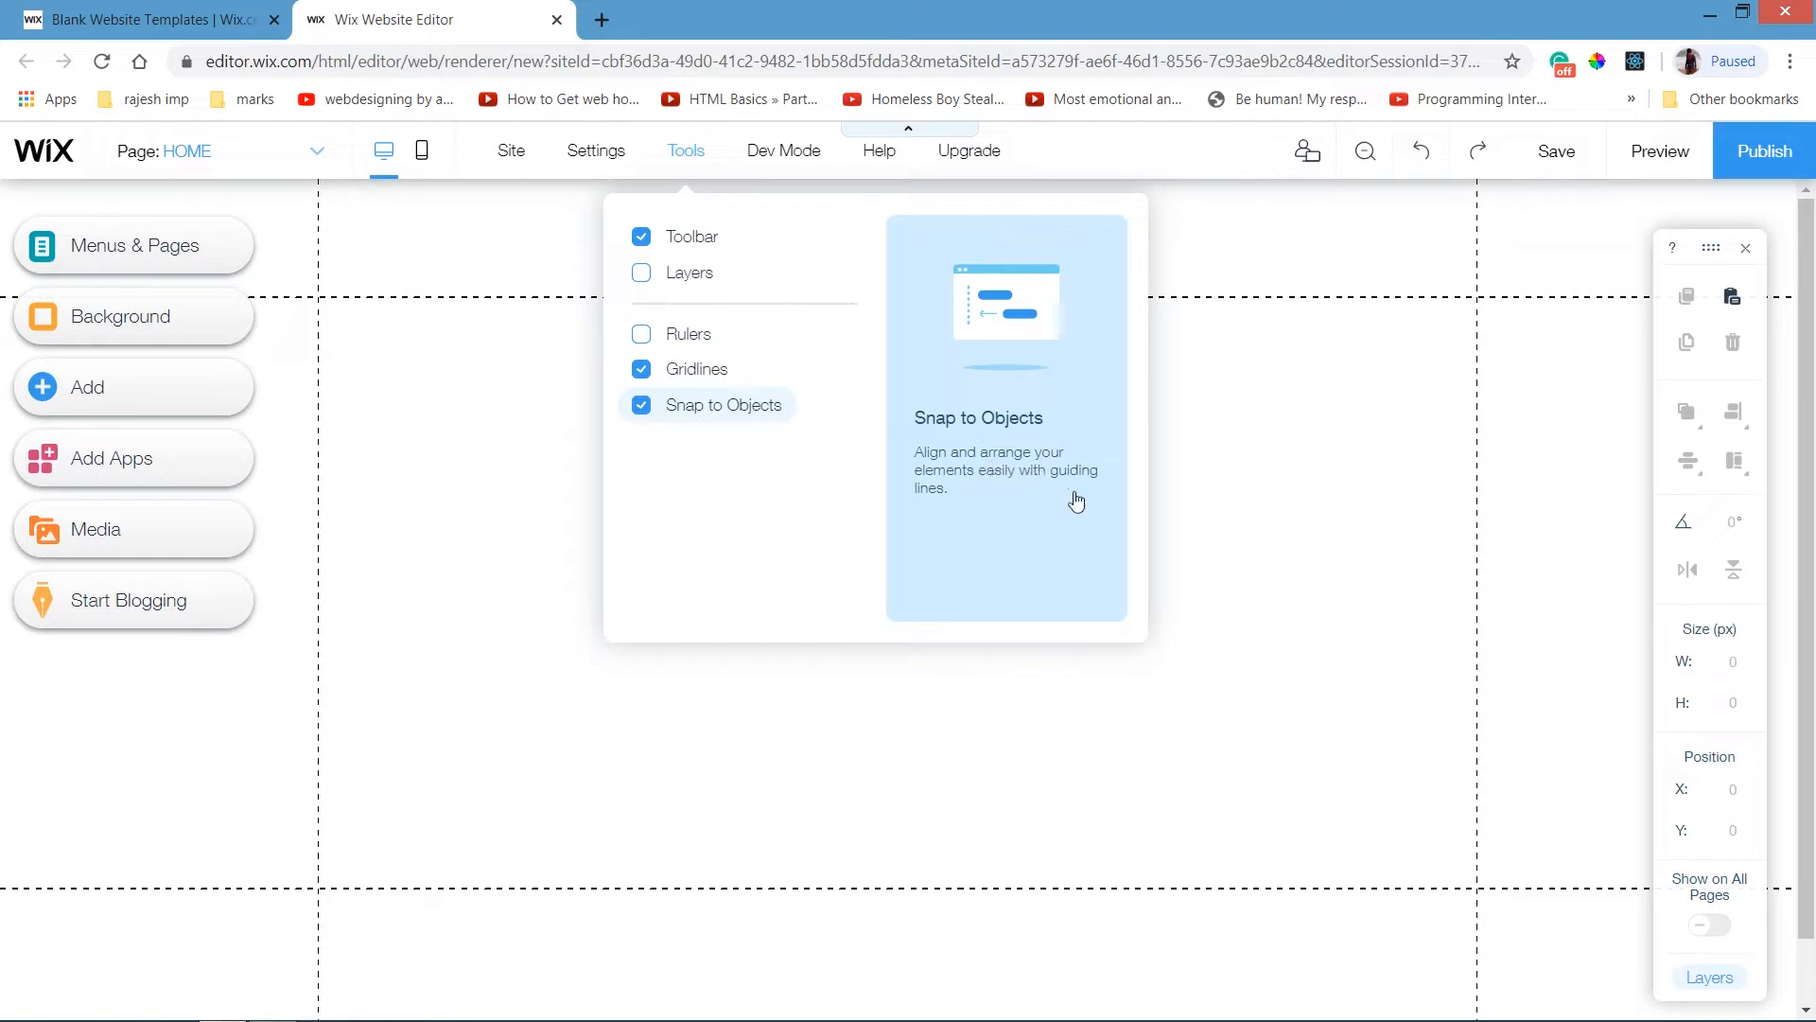
left_click(1194, 504)
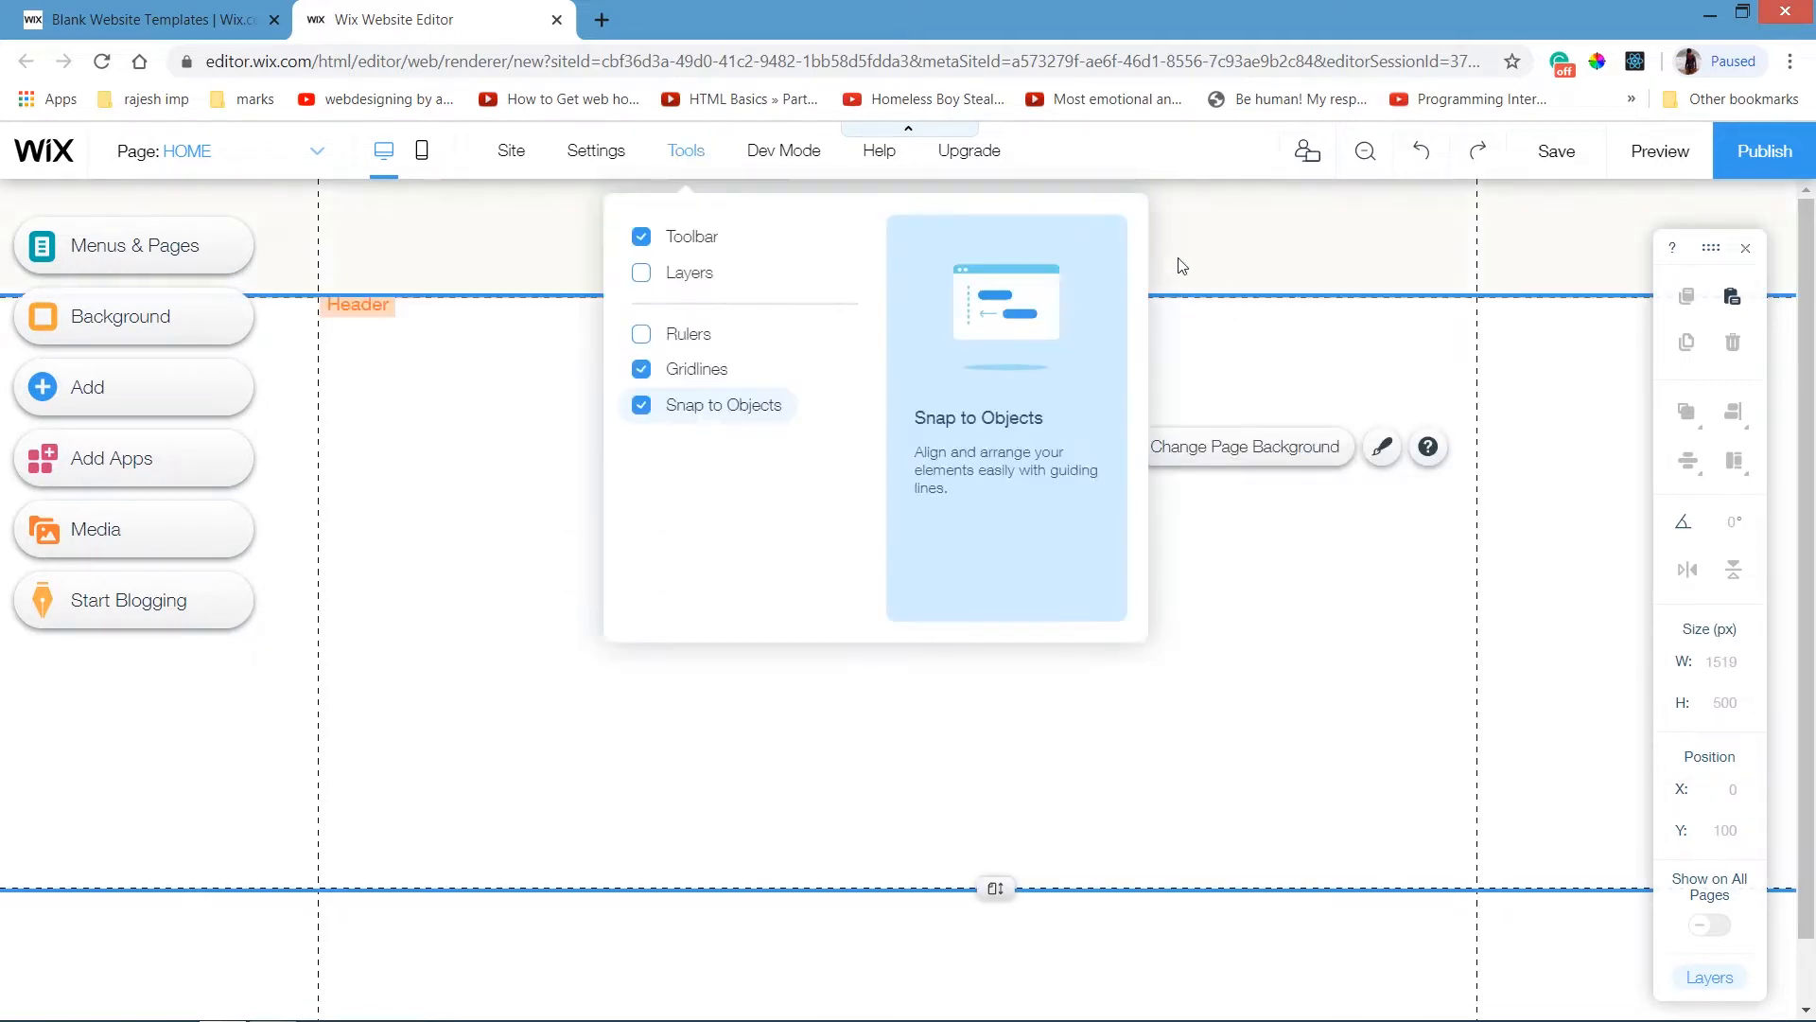
left_click(441, 632)
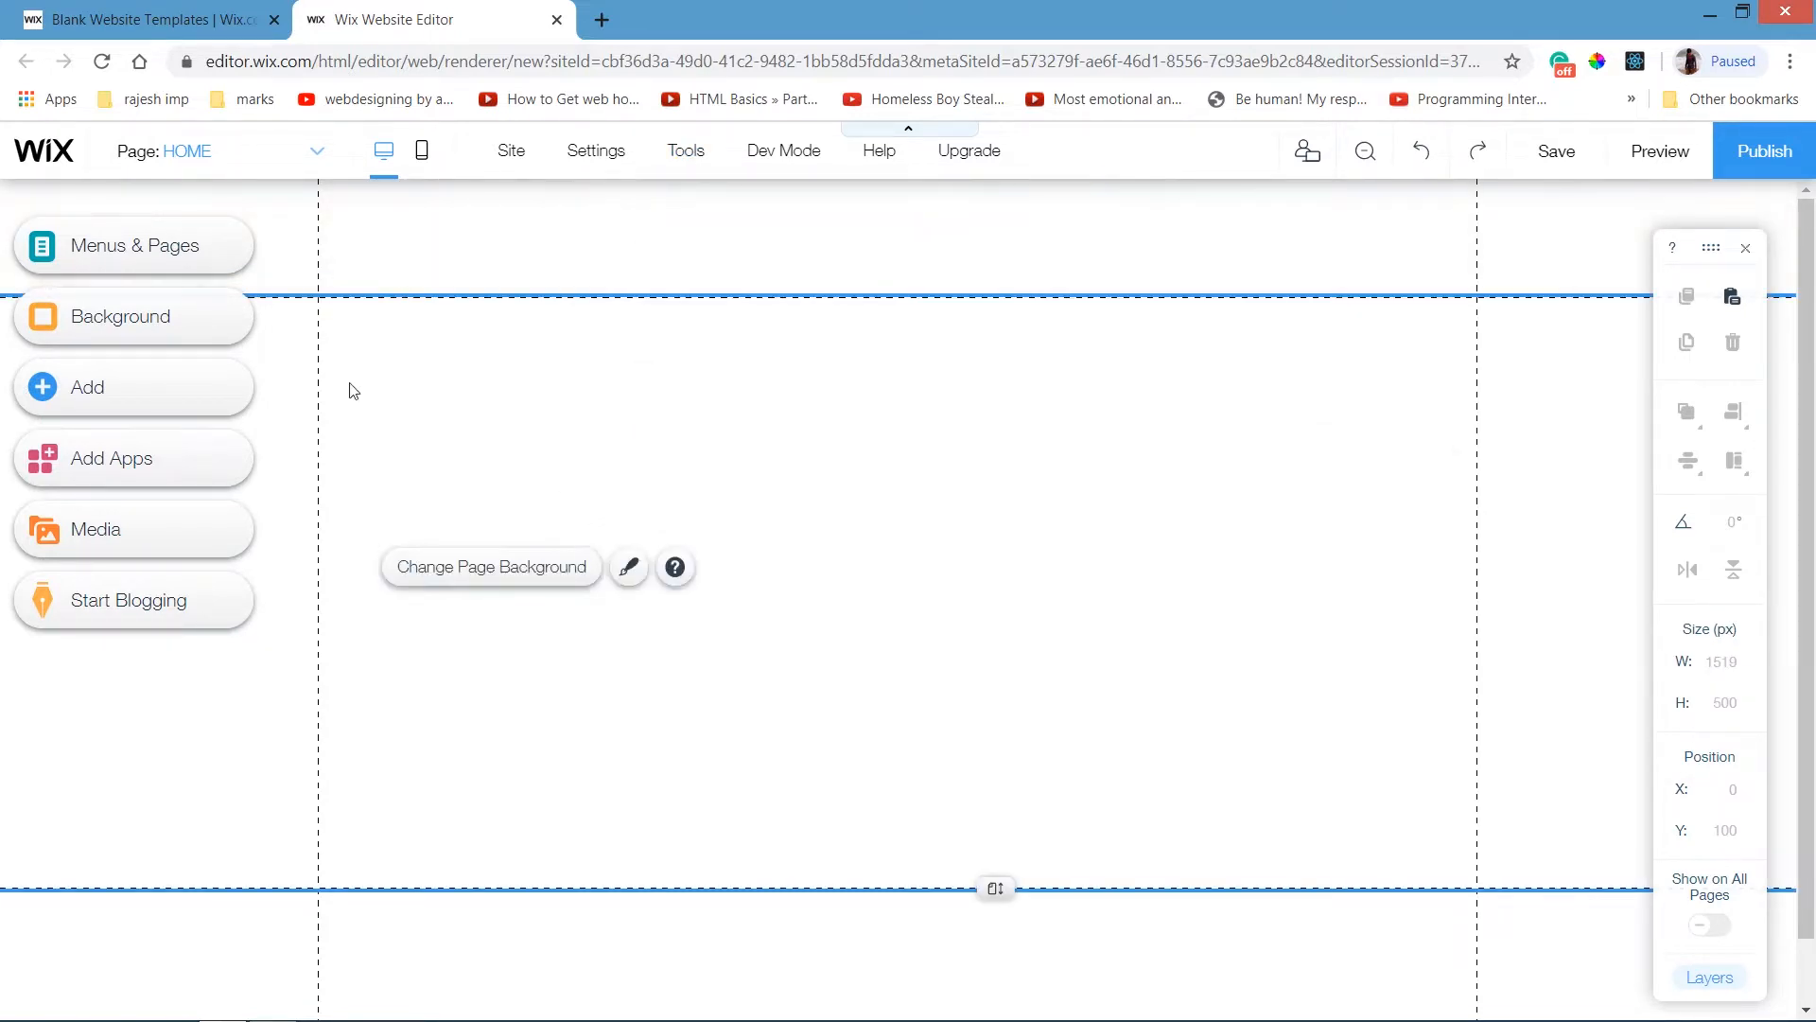
Add the misty mountain strip from the Contact strip designs, 400 px tall.
left_click(215, 391)
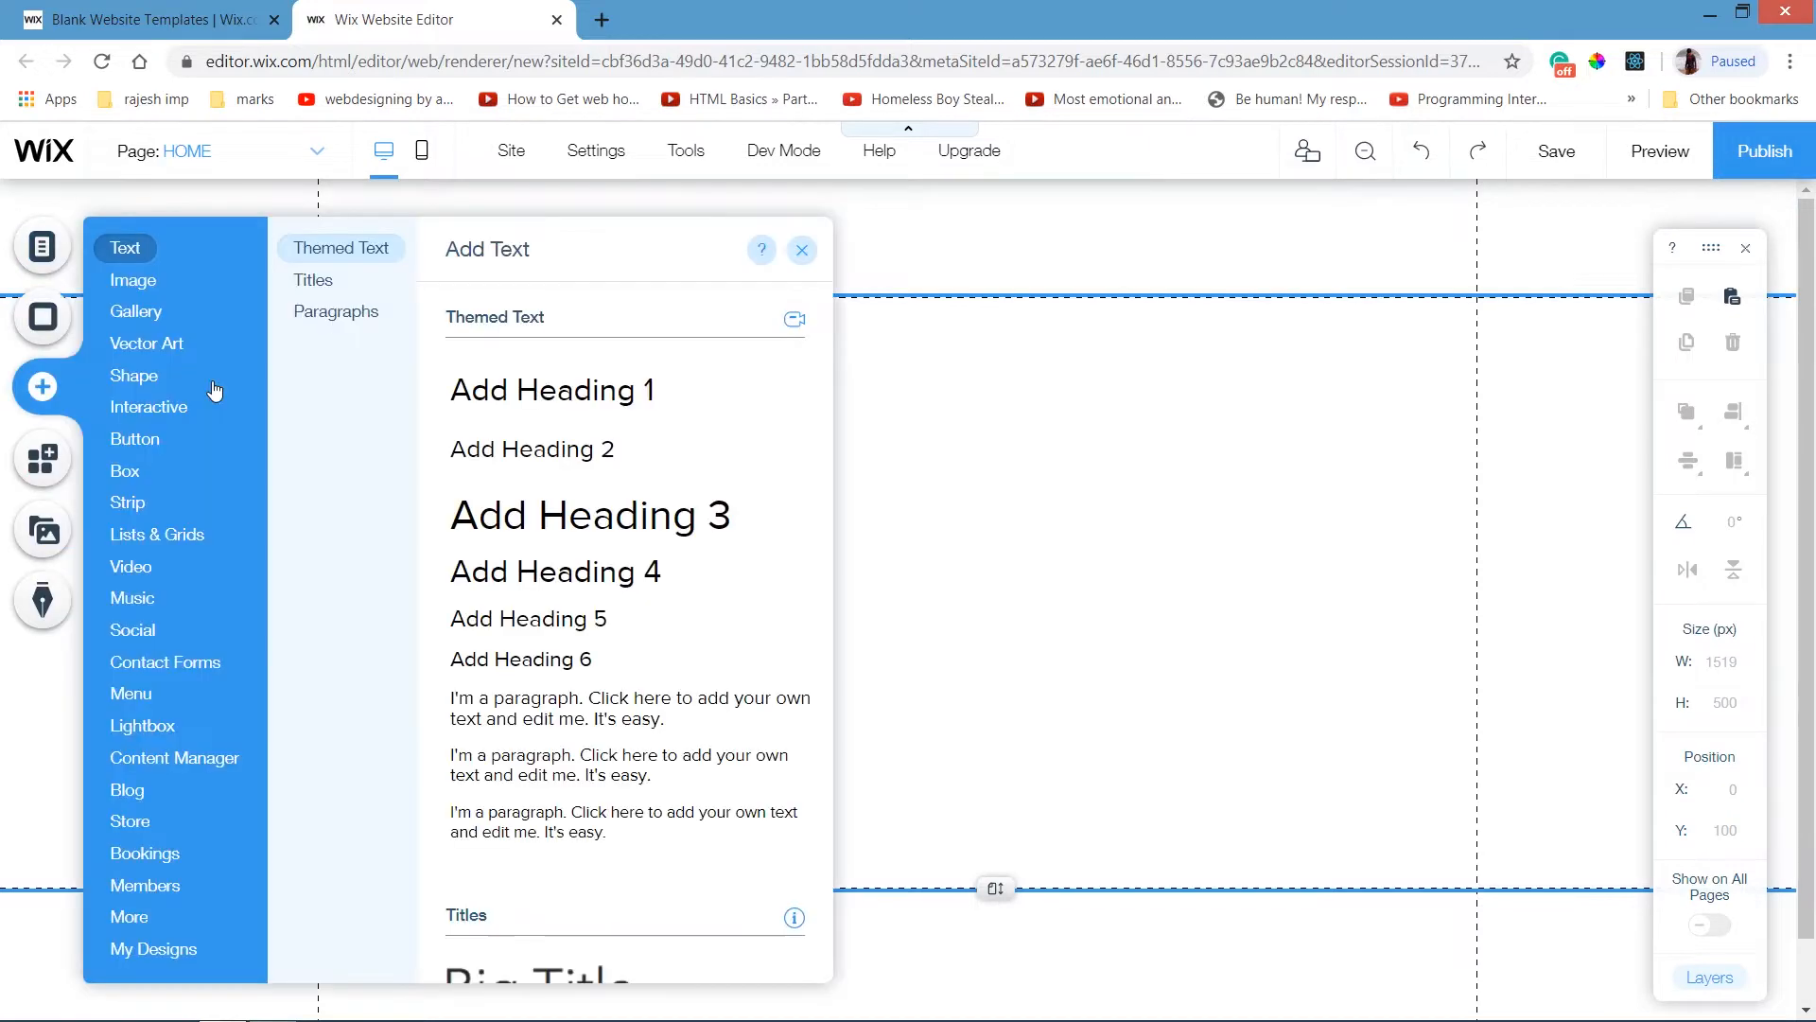
left_click(129, 502)
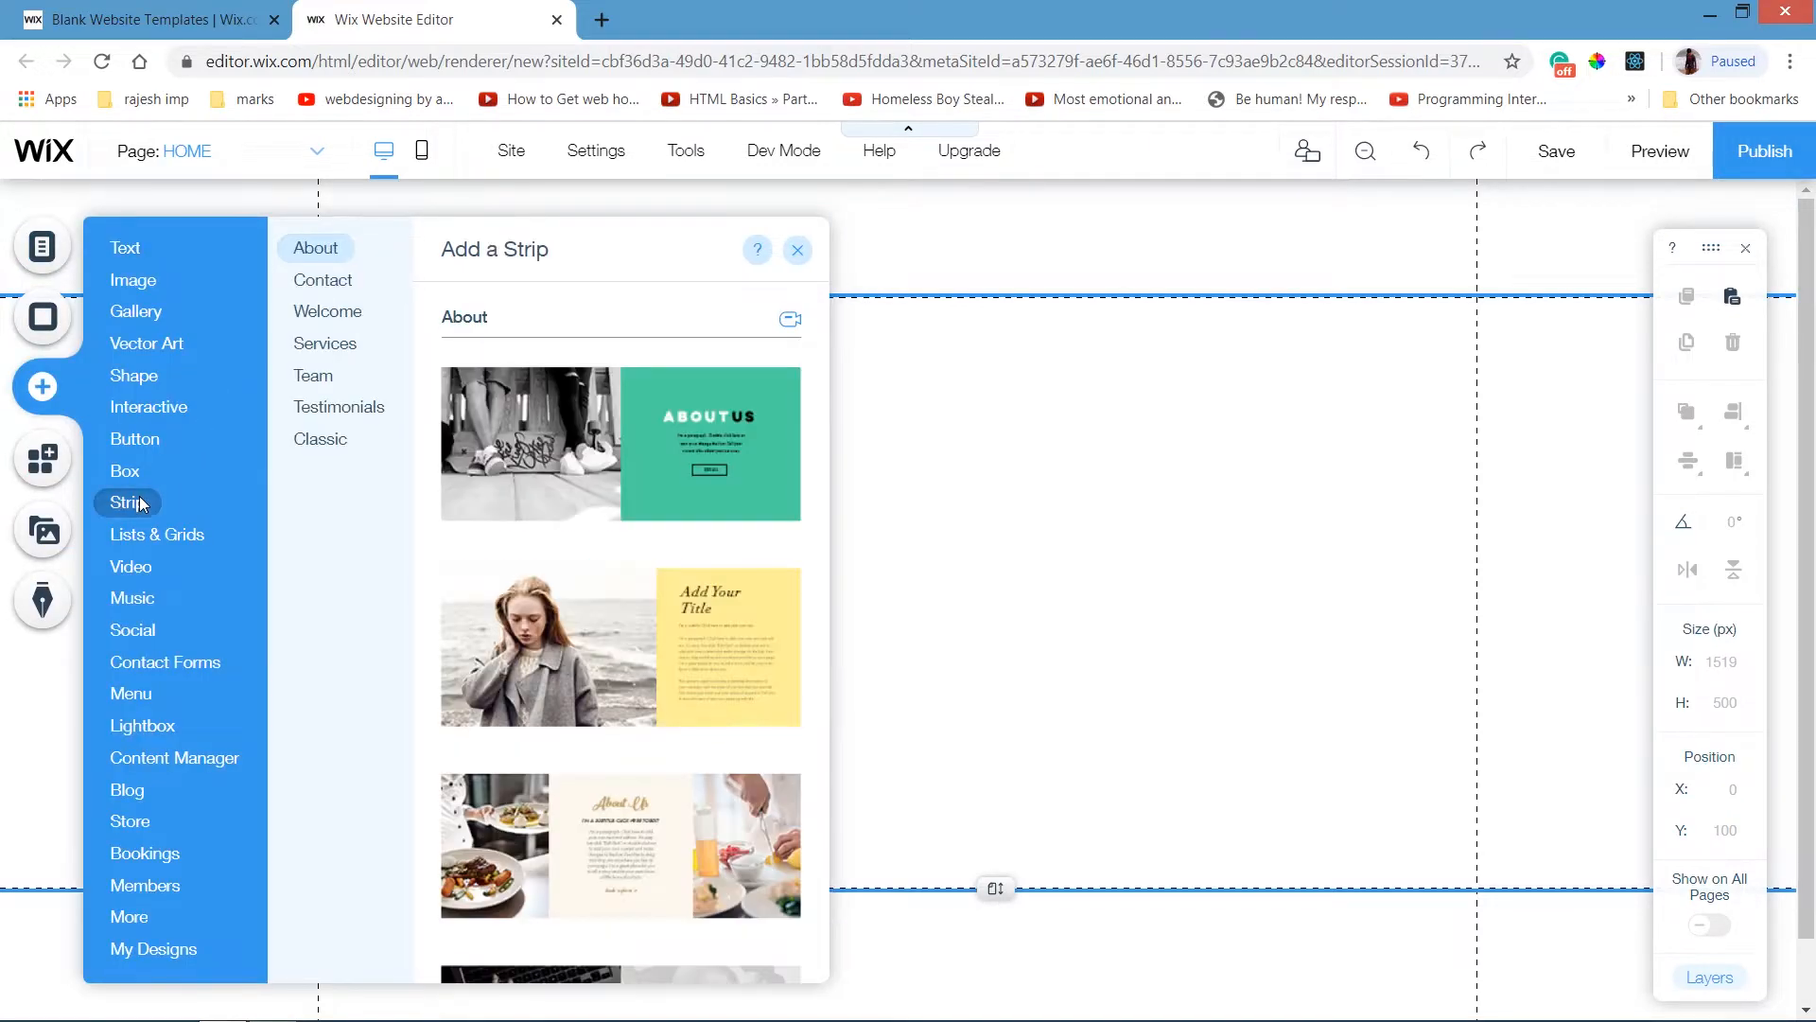
left_click(342, 286)
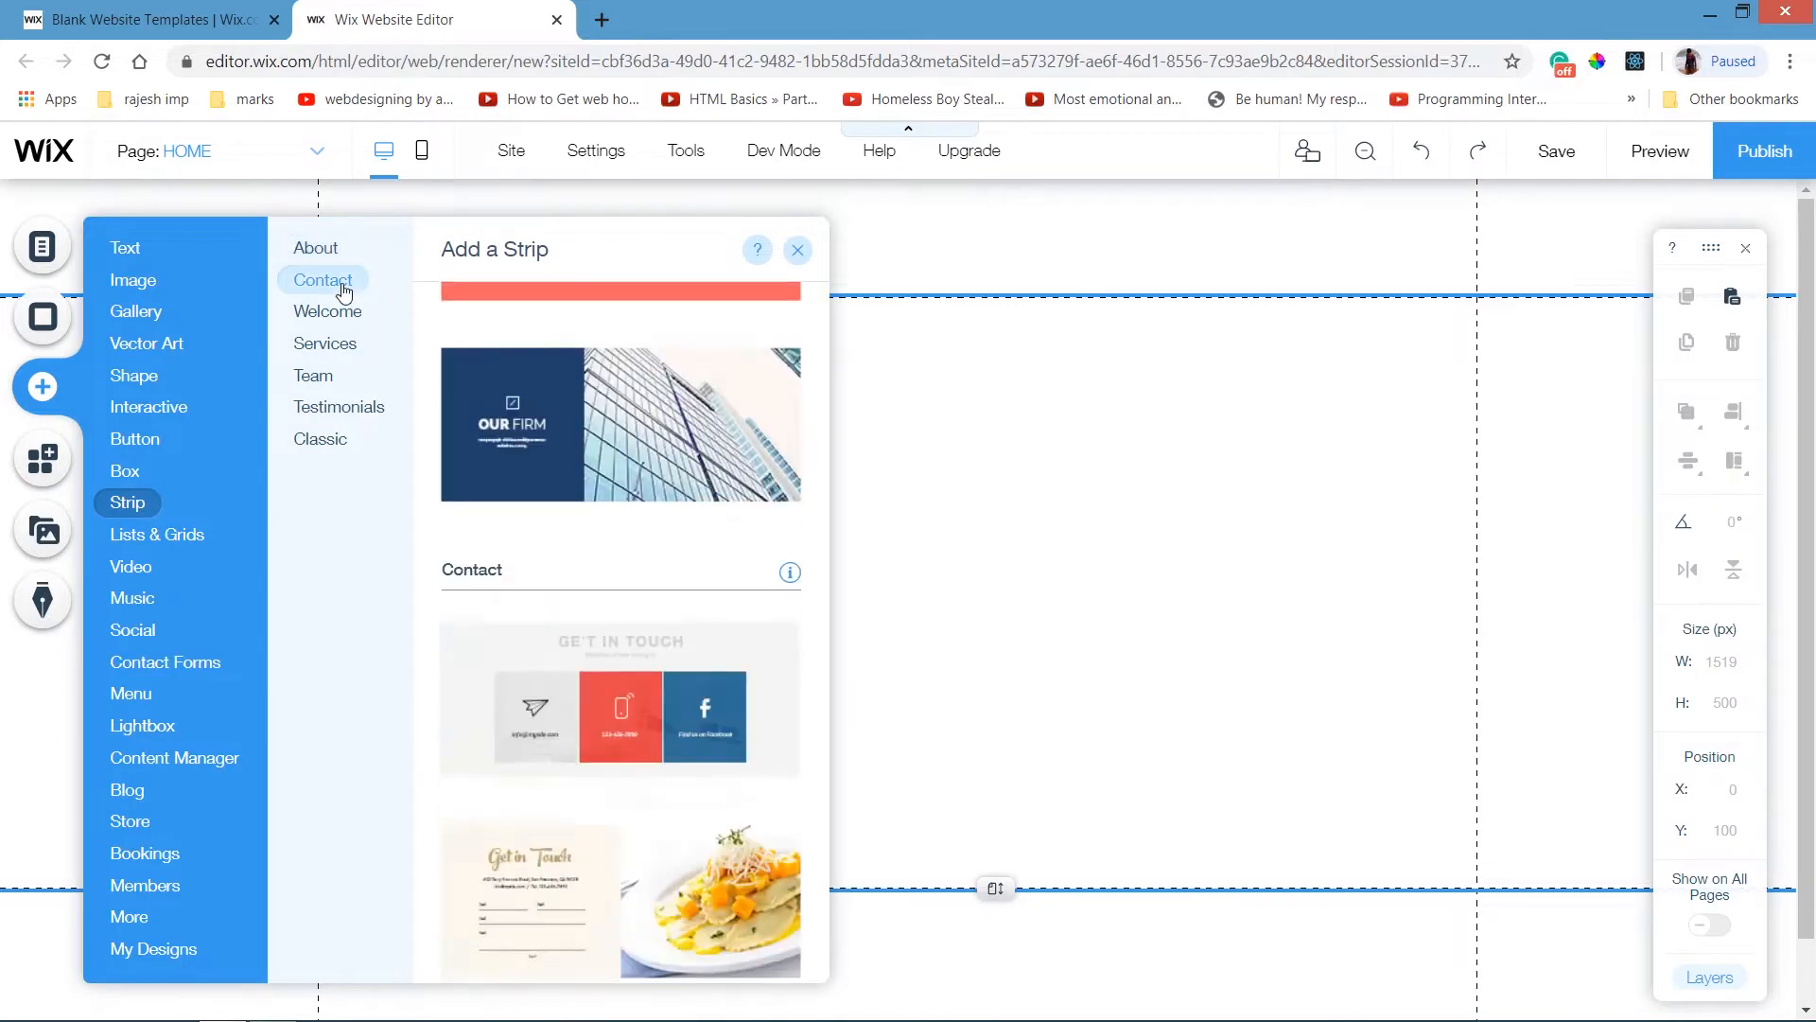
mouse_move(325, 390)
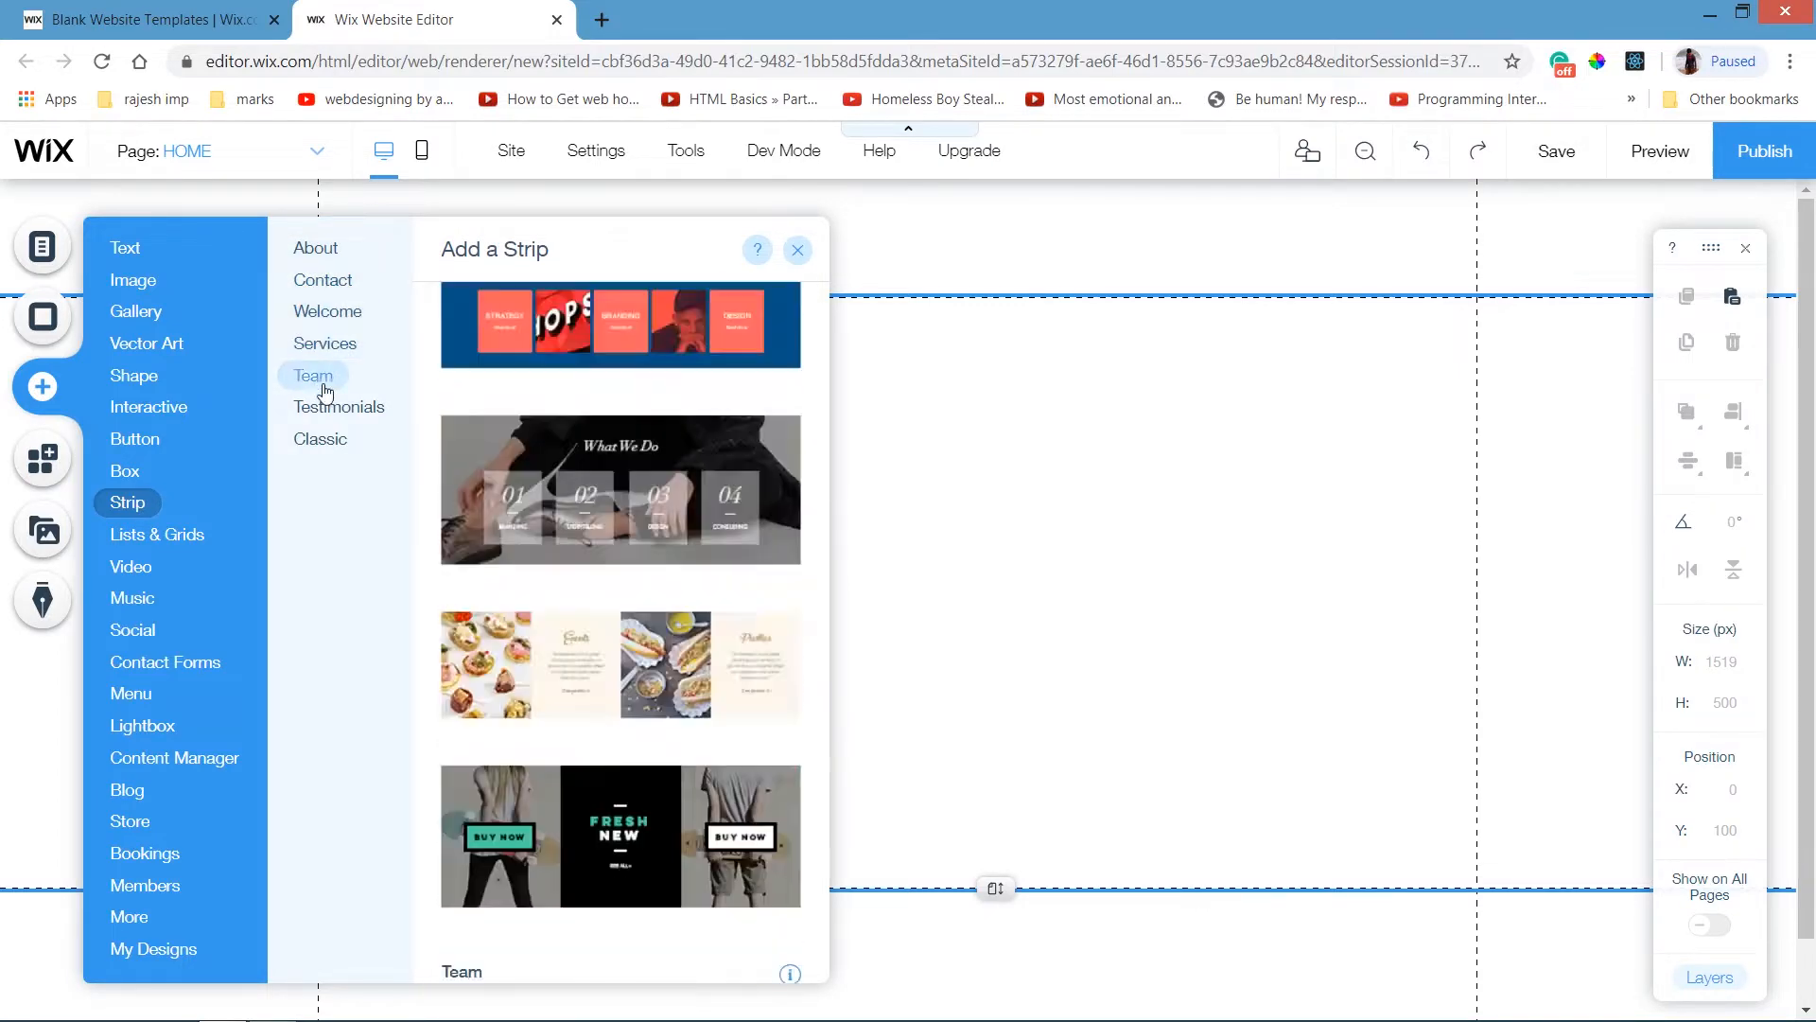
mouse_move(325, 447)
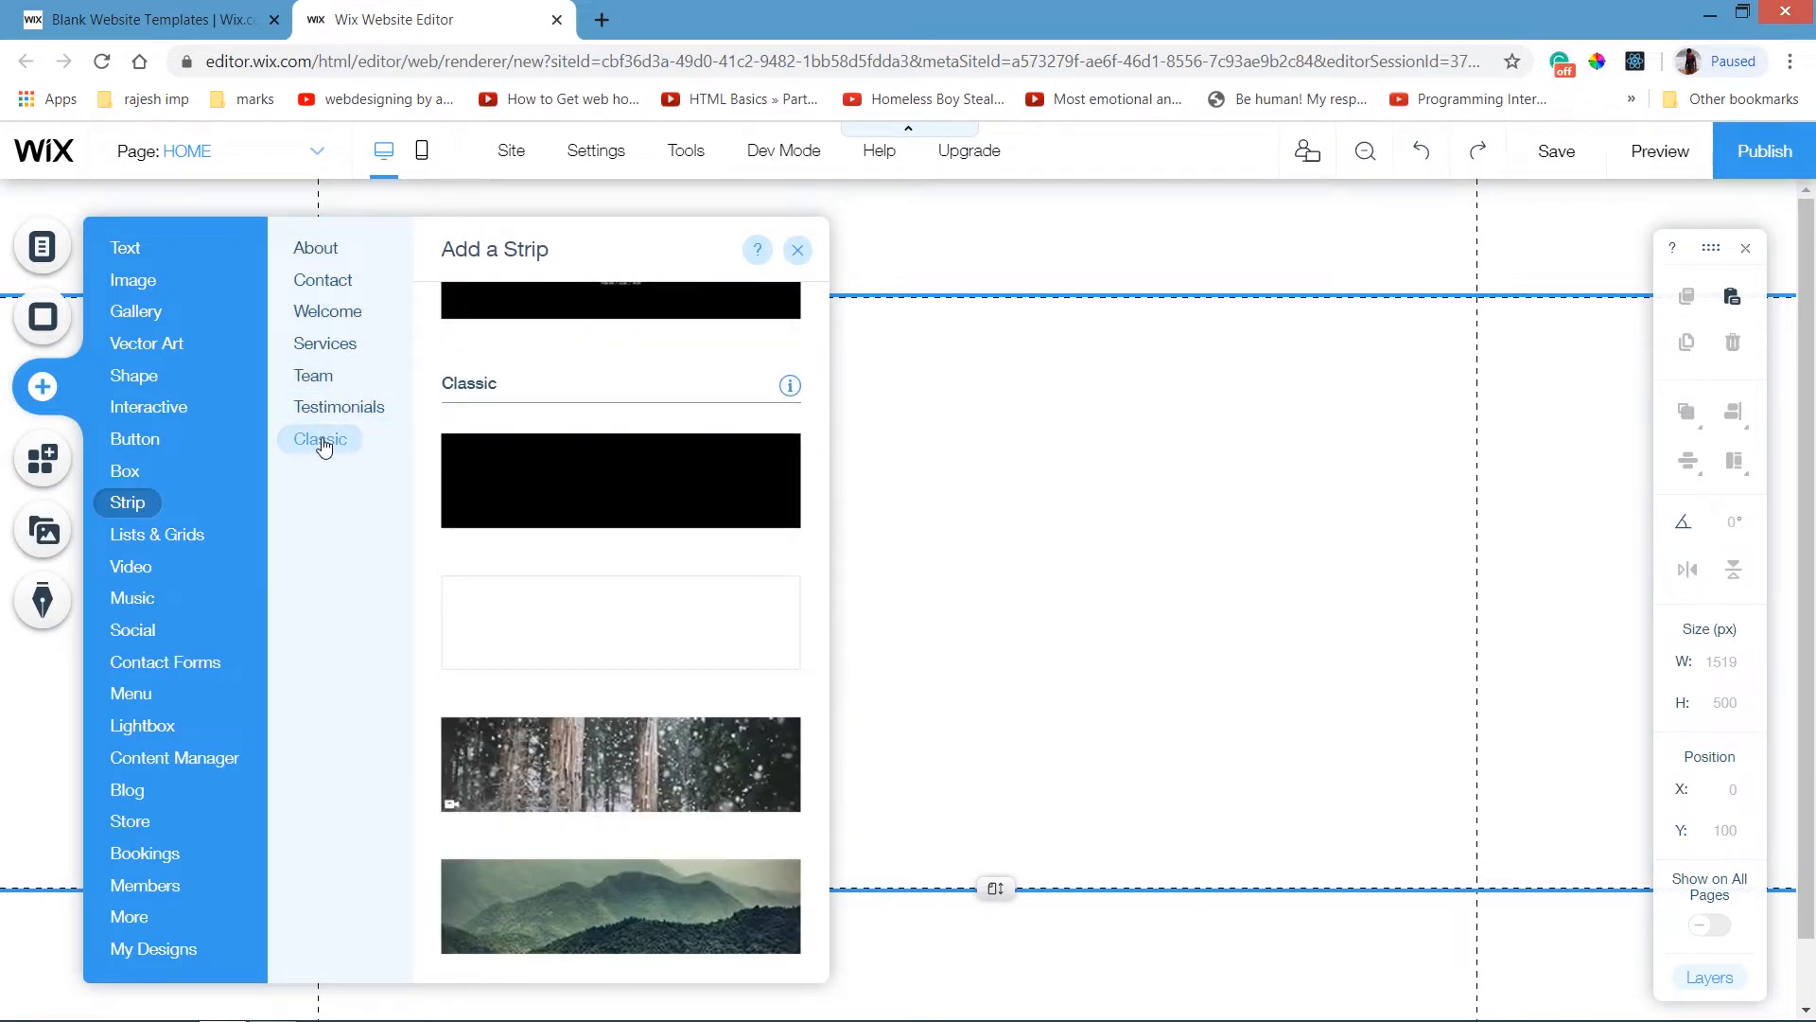
left_click(588, 920)
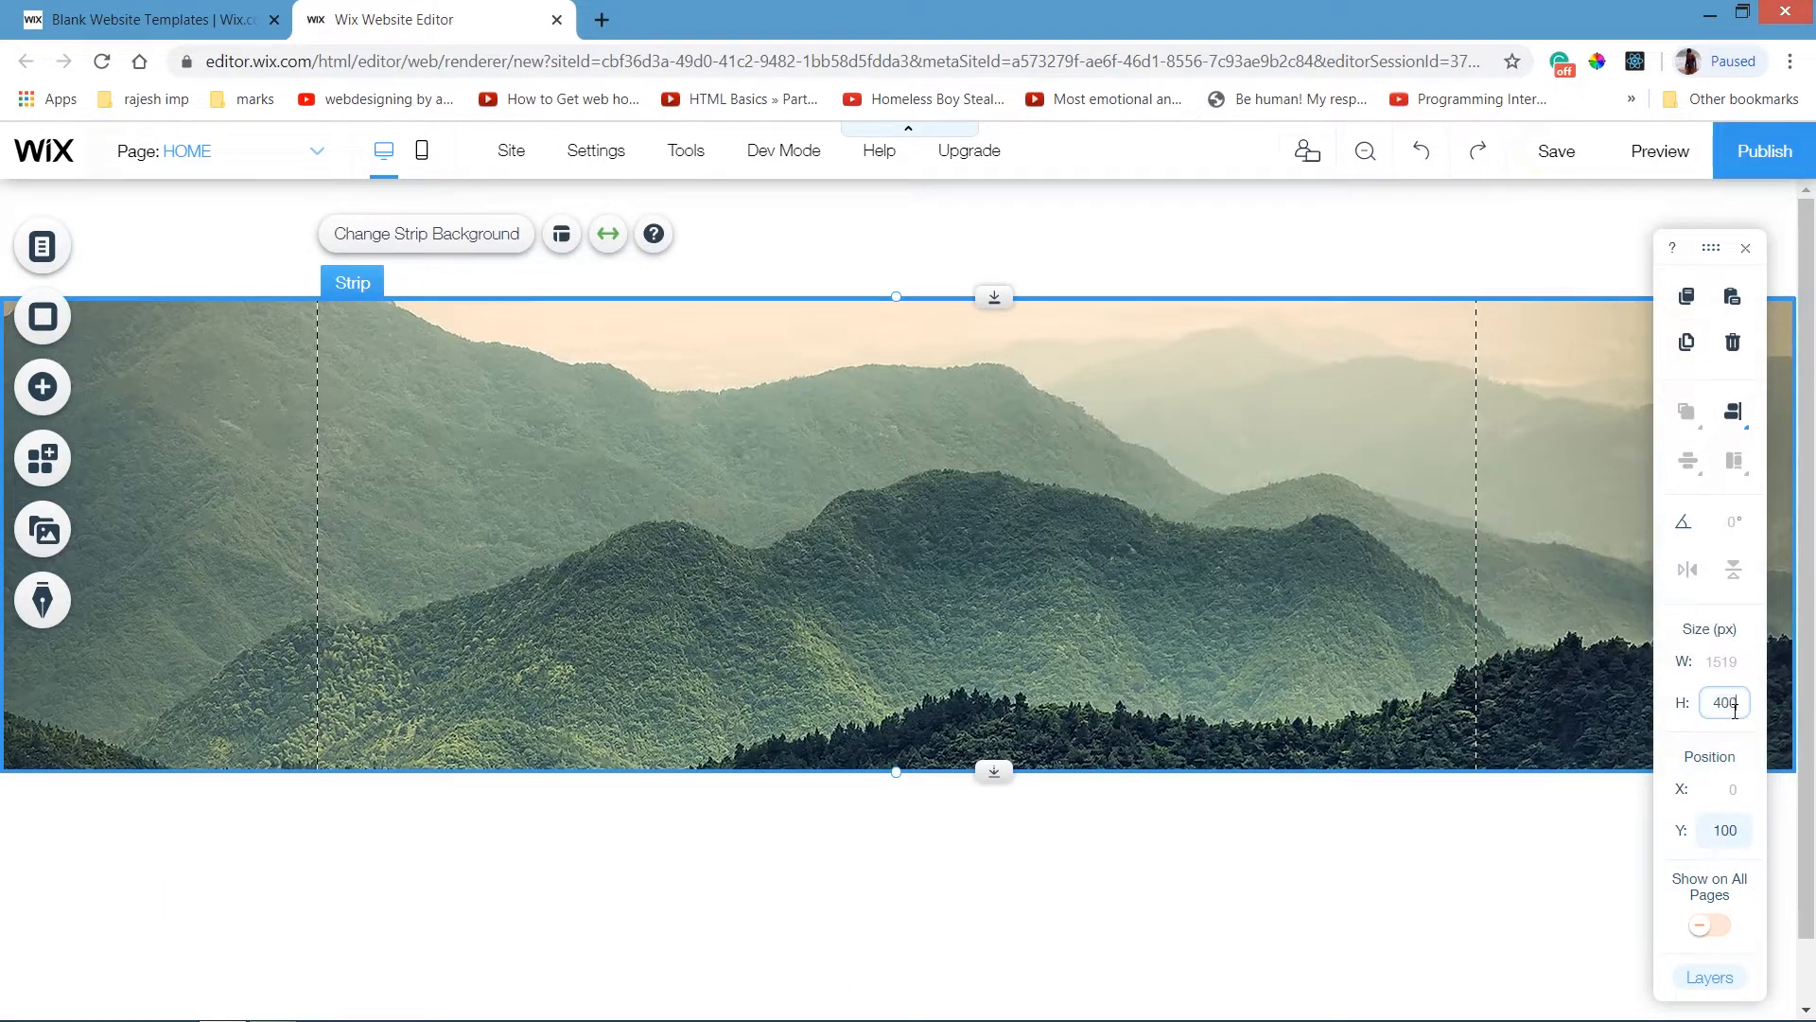
left_click(1345, 735)
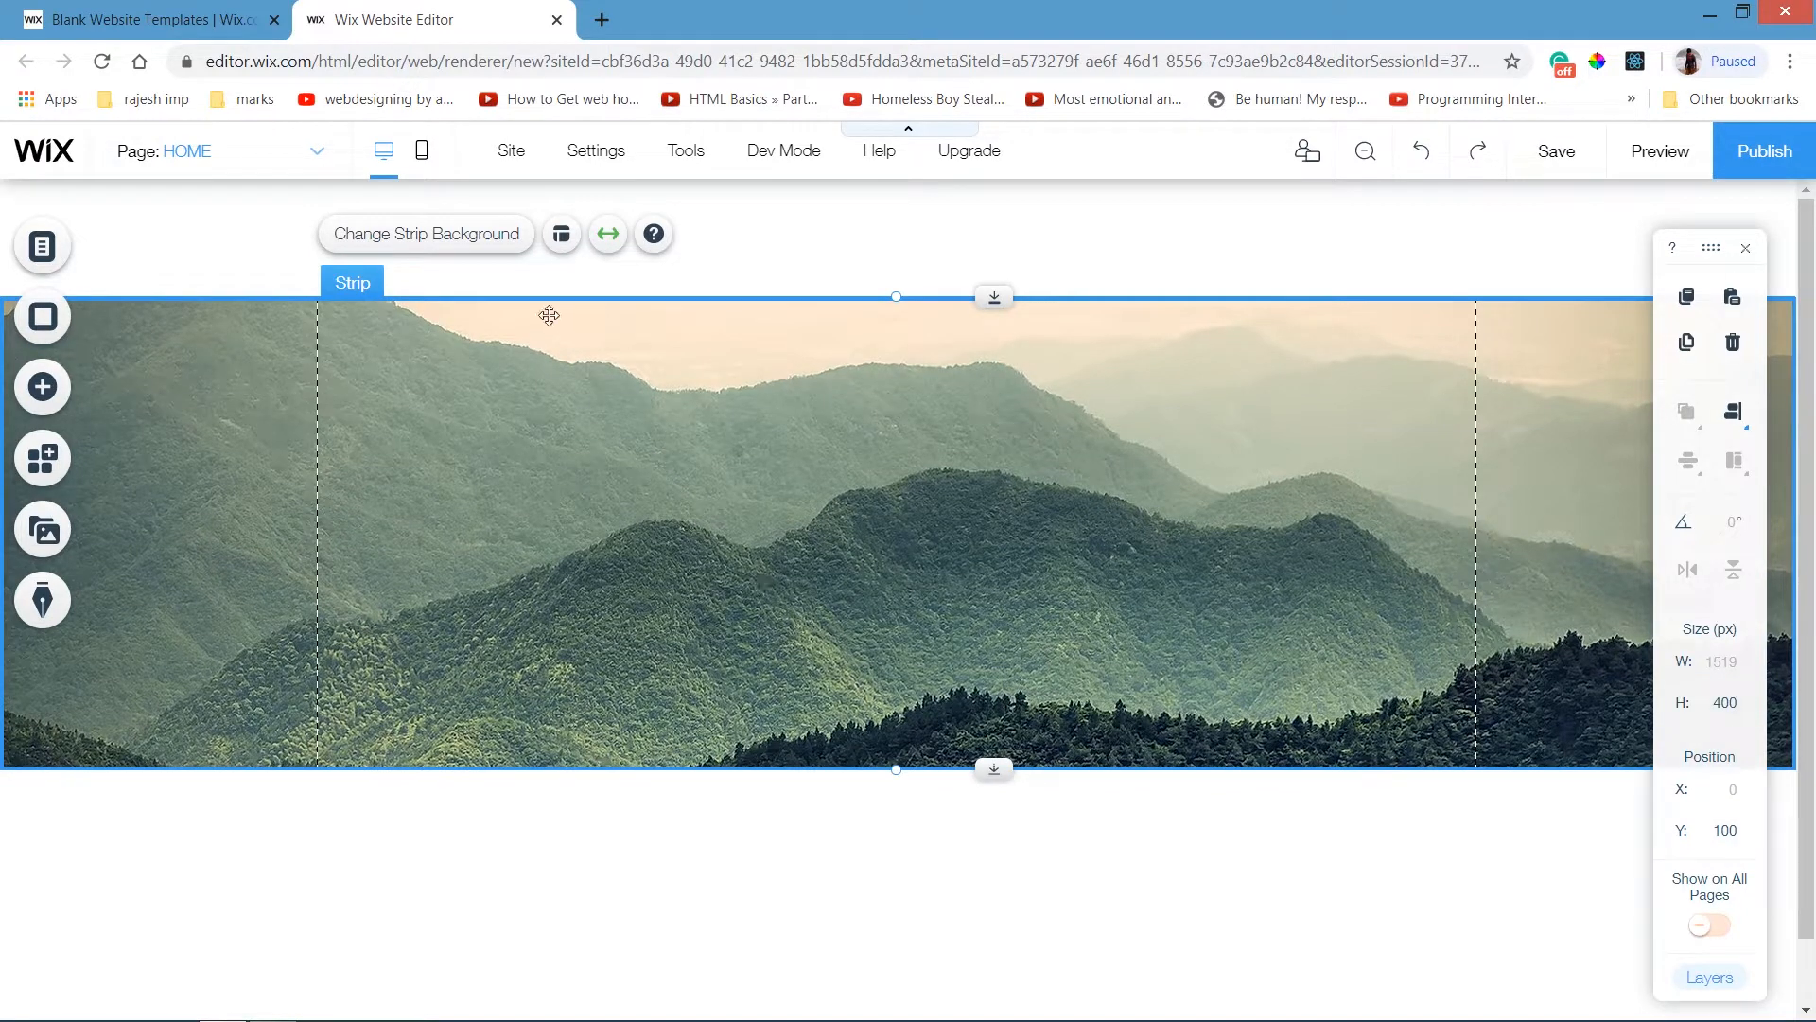
Try wheat field and light blue strip backgrounds, undoing both to keep the mountains.
left_click(466, 243)
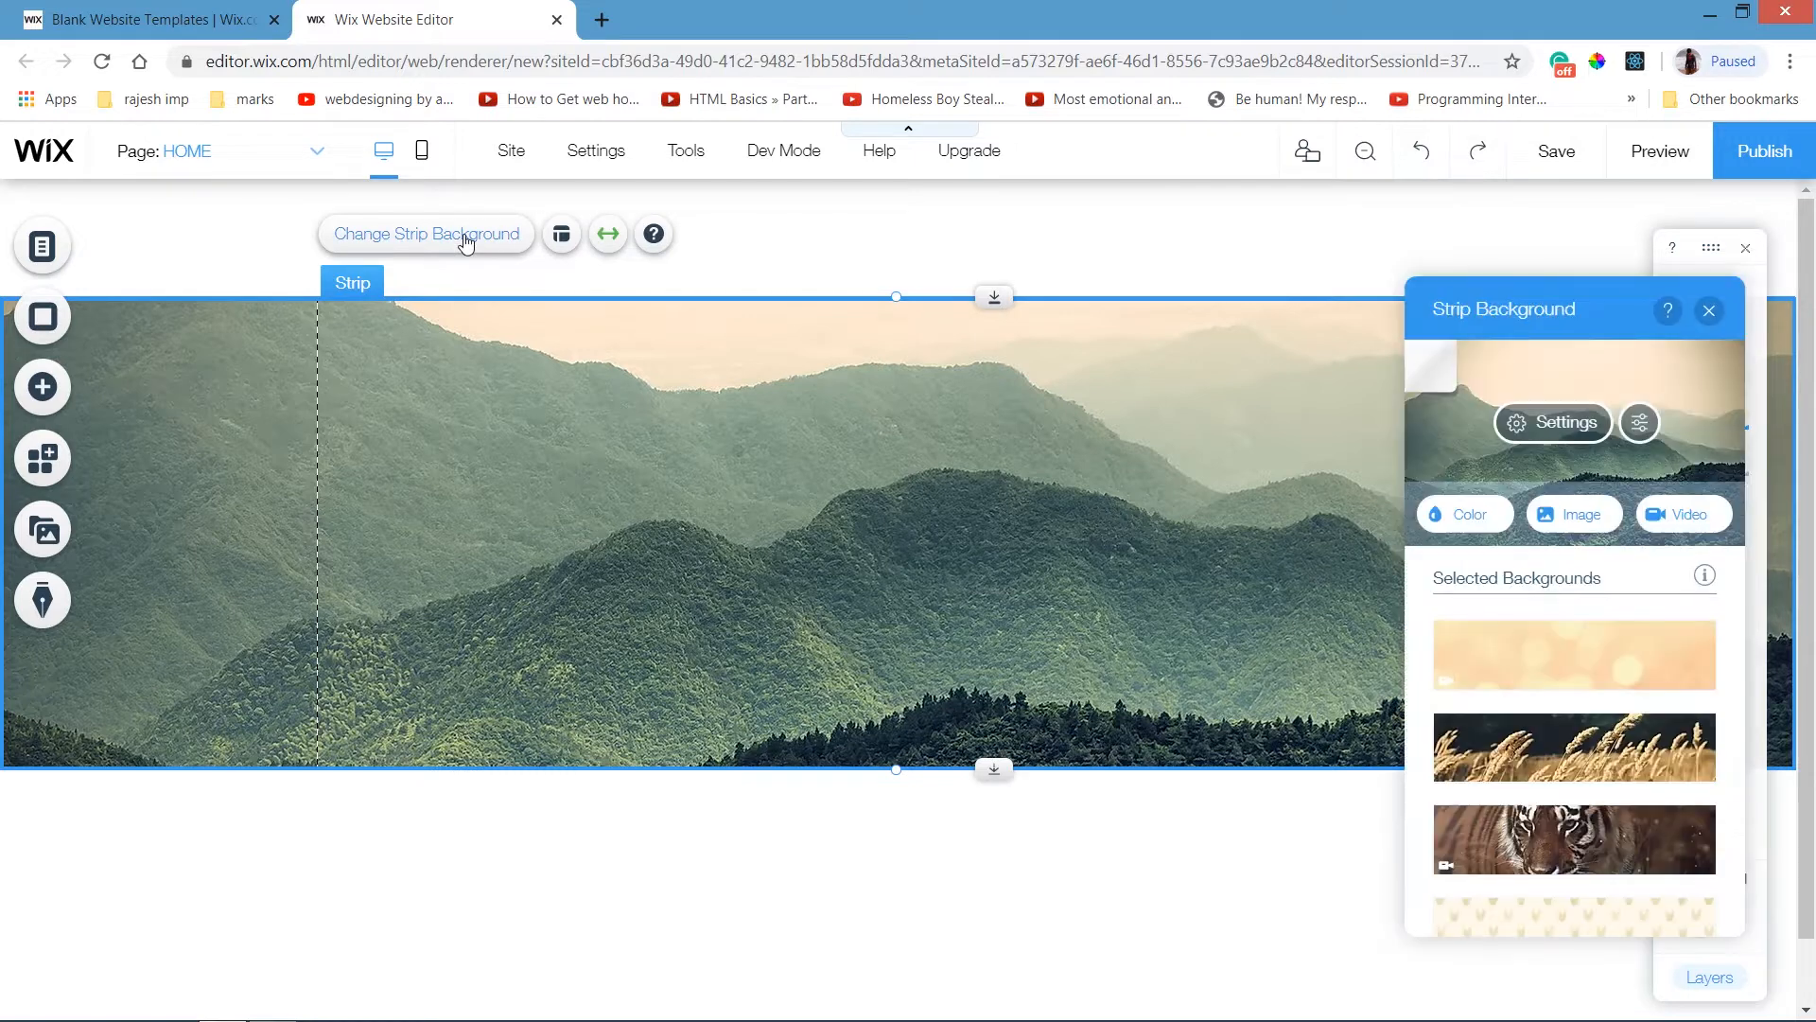
left_click(1558, 781)
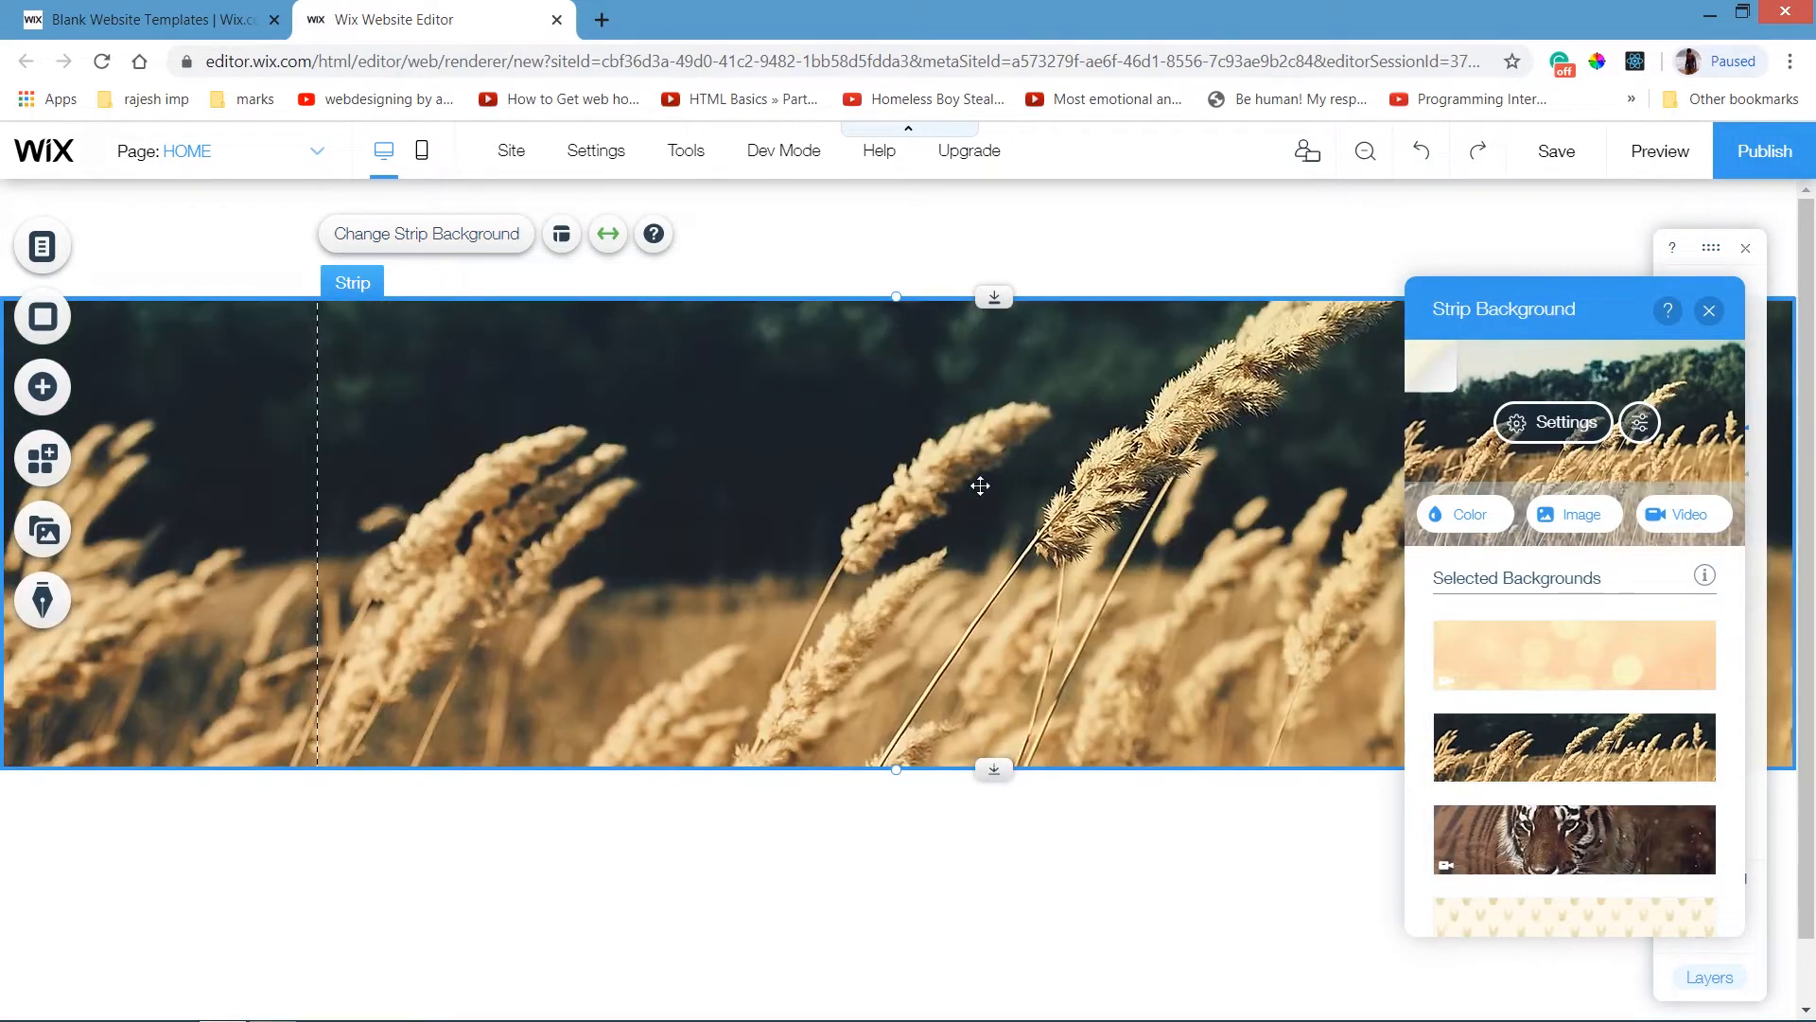
left_click(1433, 154)
left_click(1447, 515)
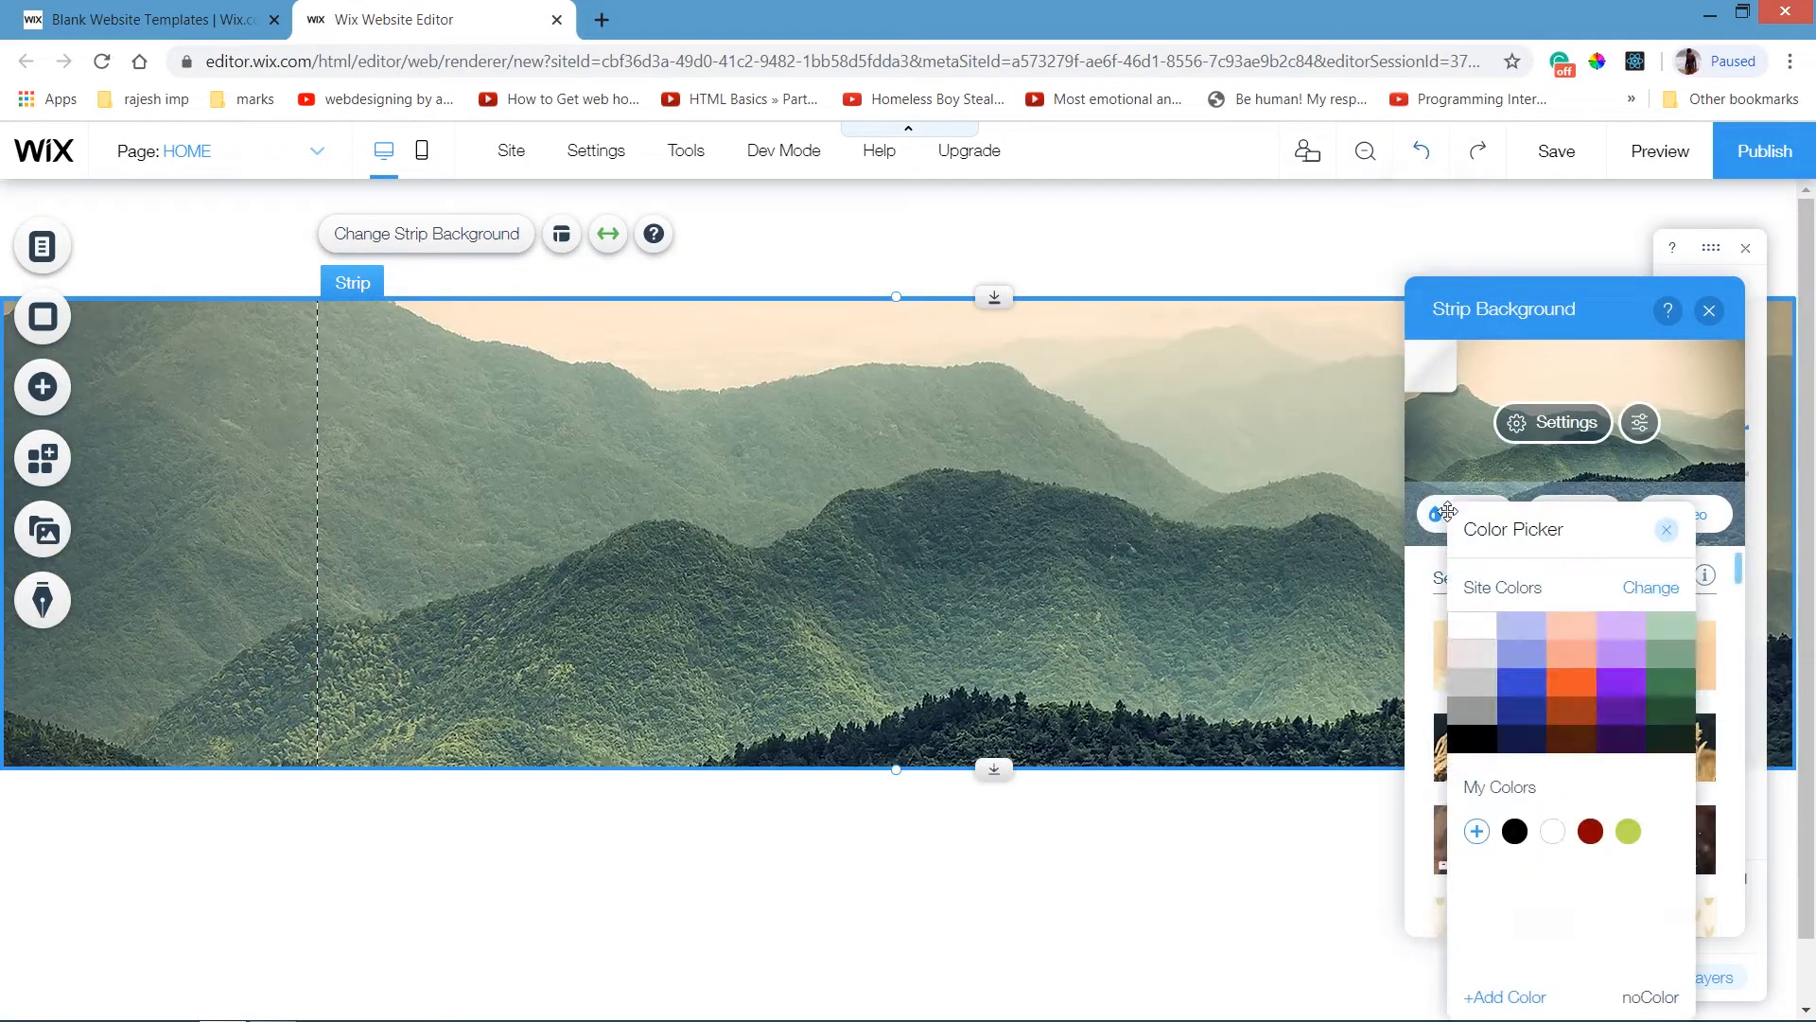
left_click(1538, 634)
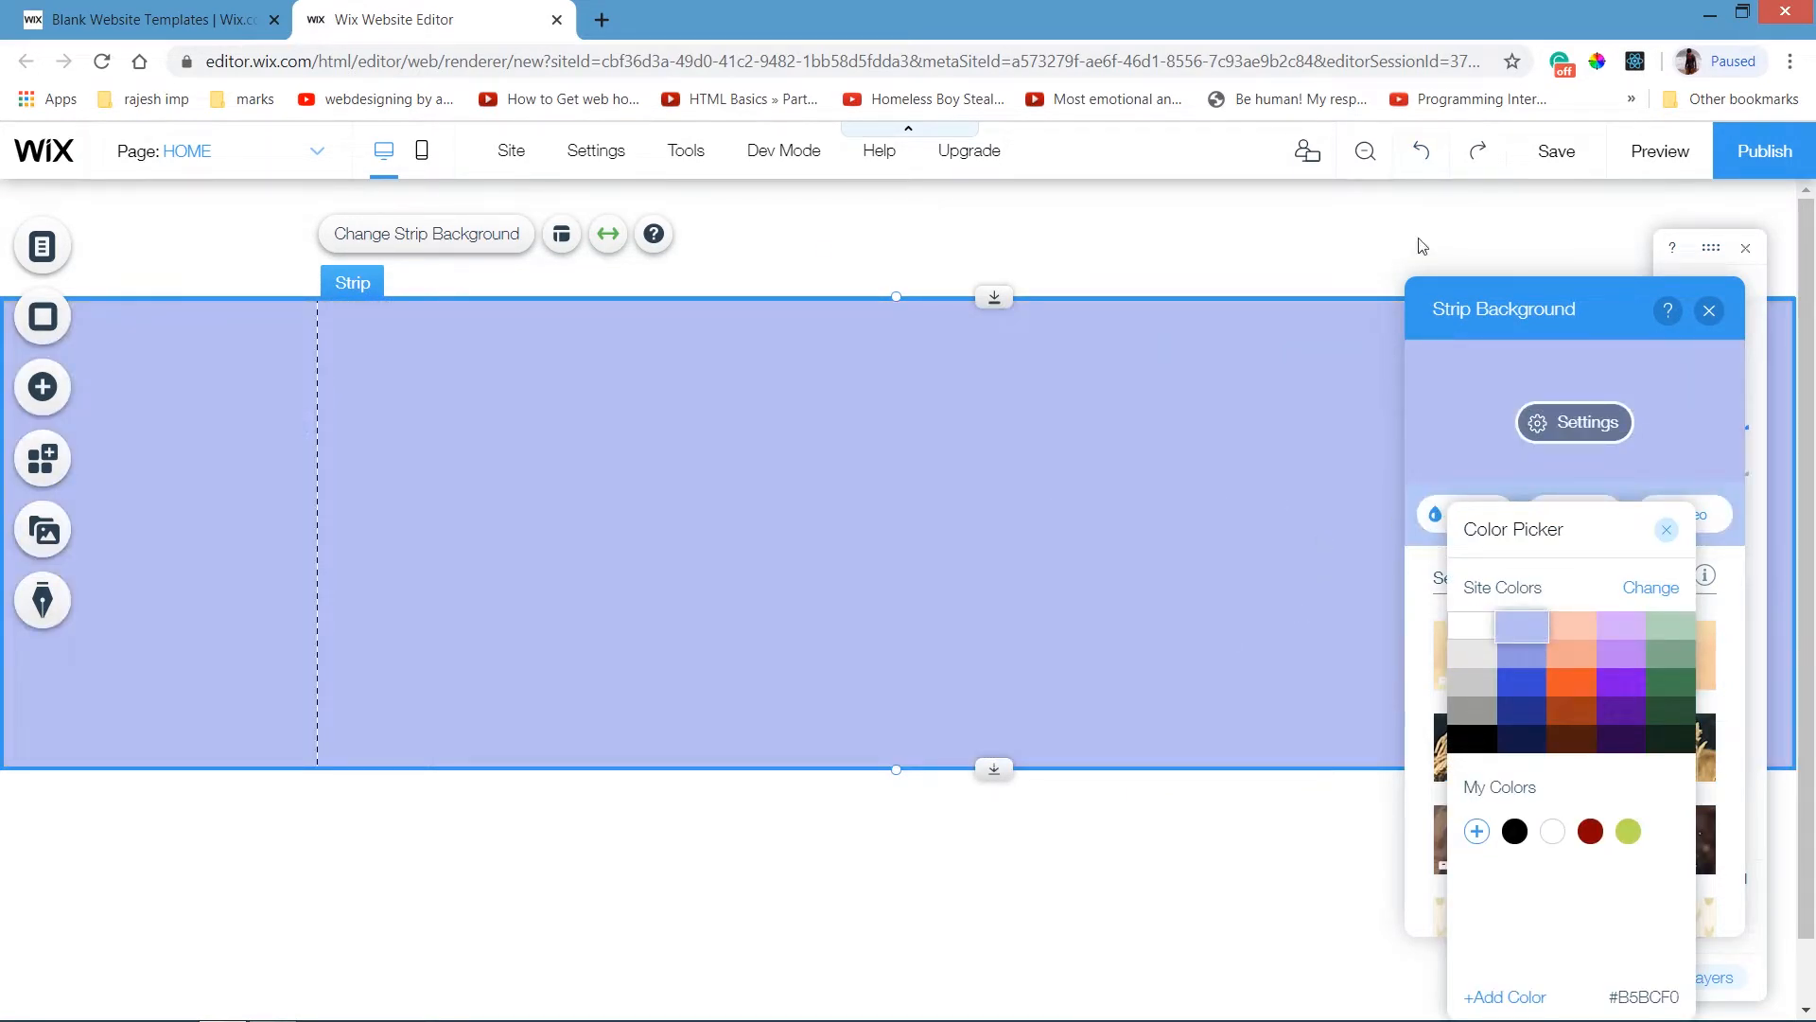
left_click(1422, 154)
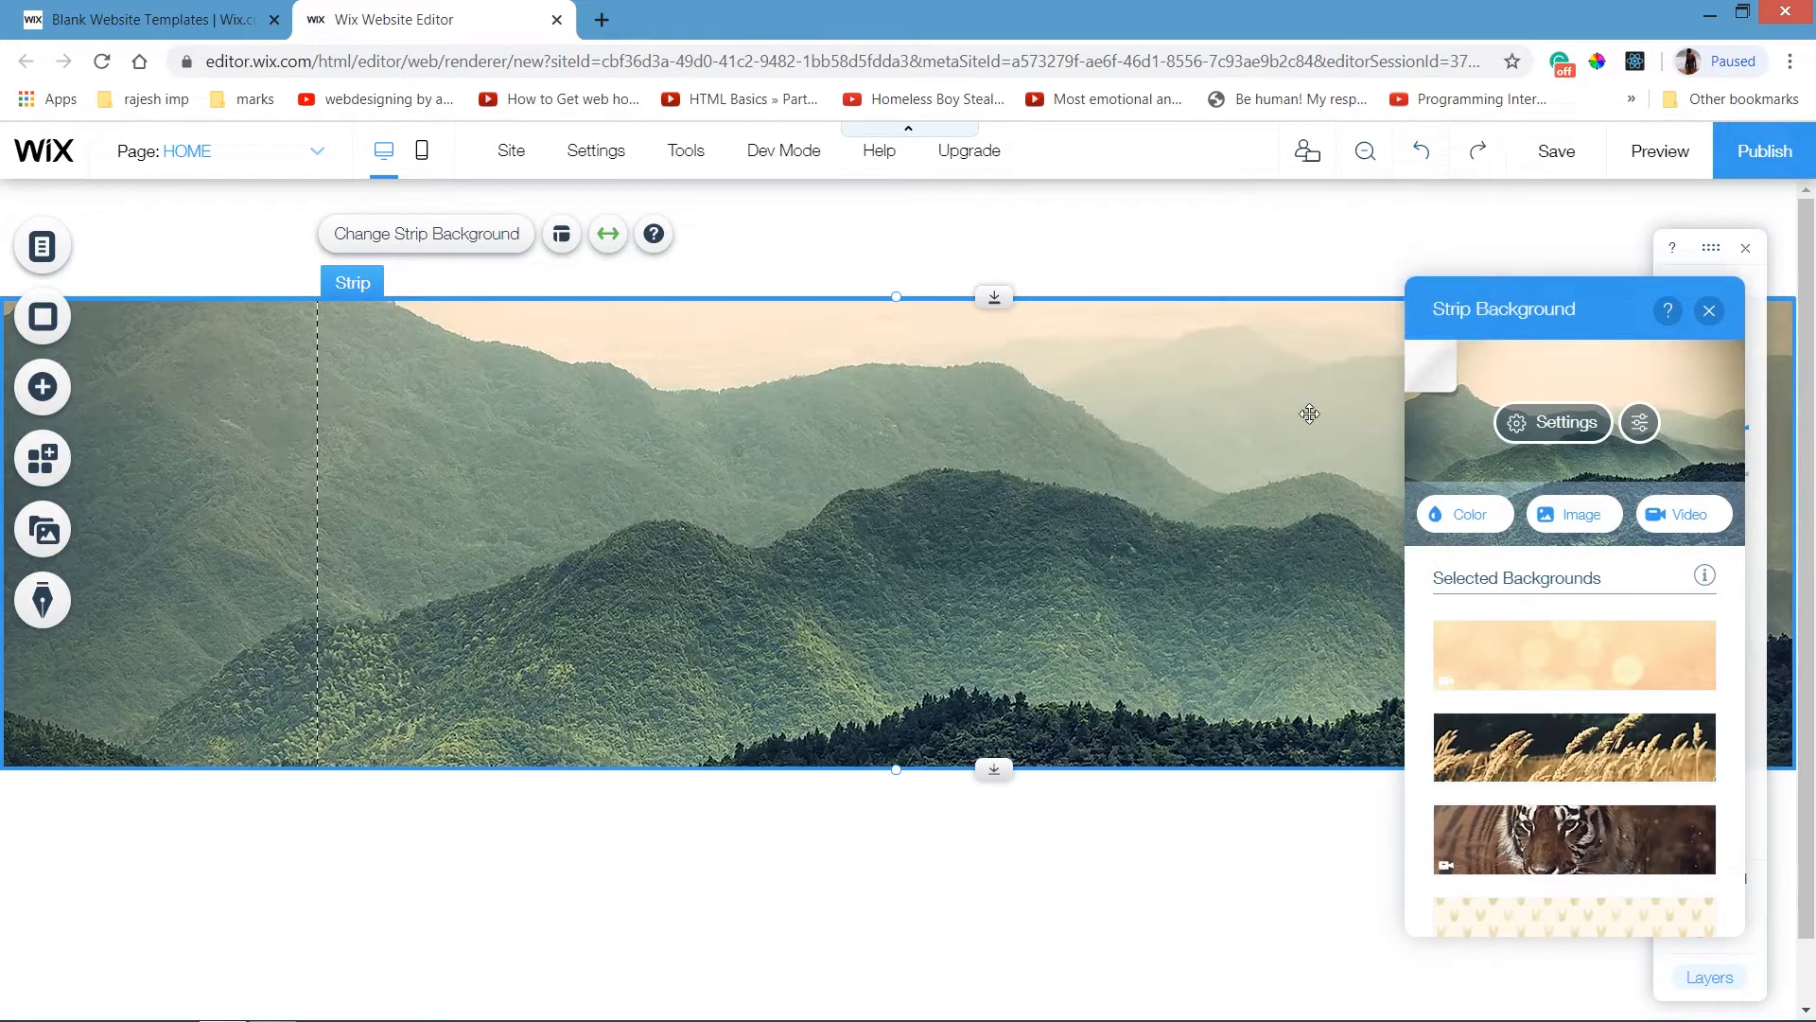
left_click(1709, 310)
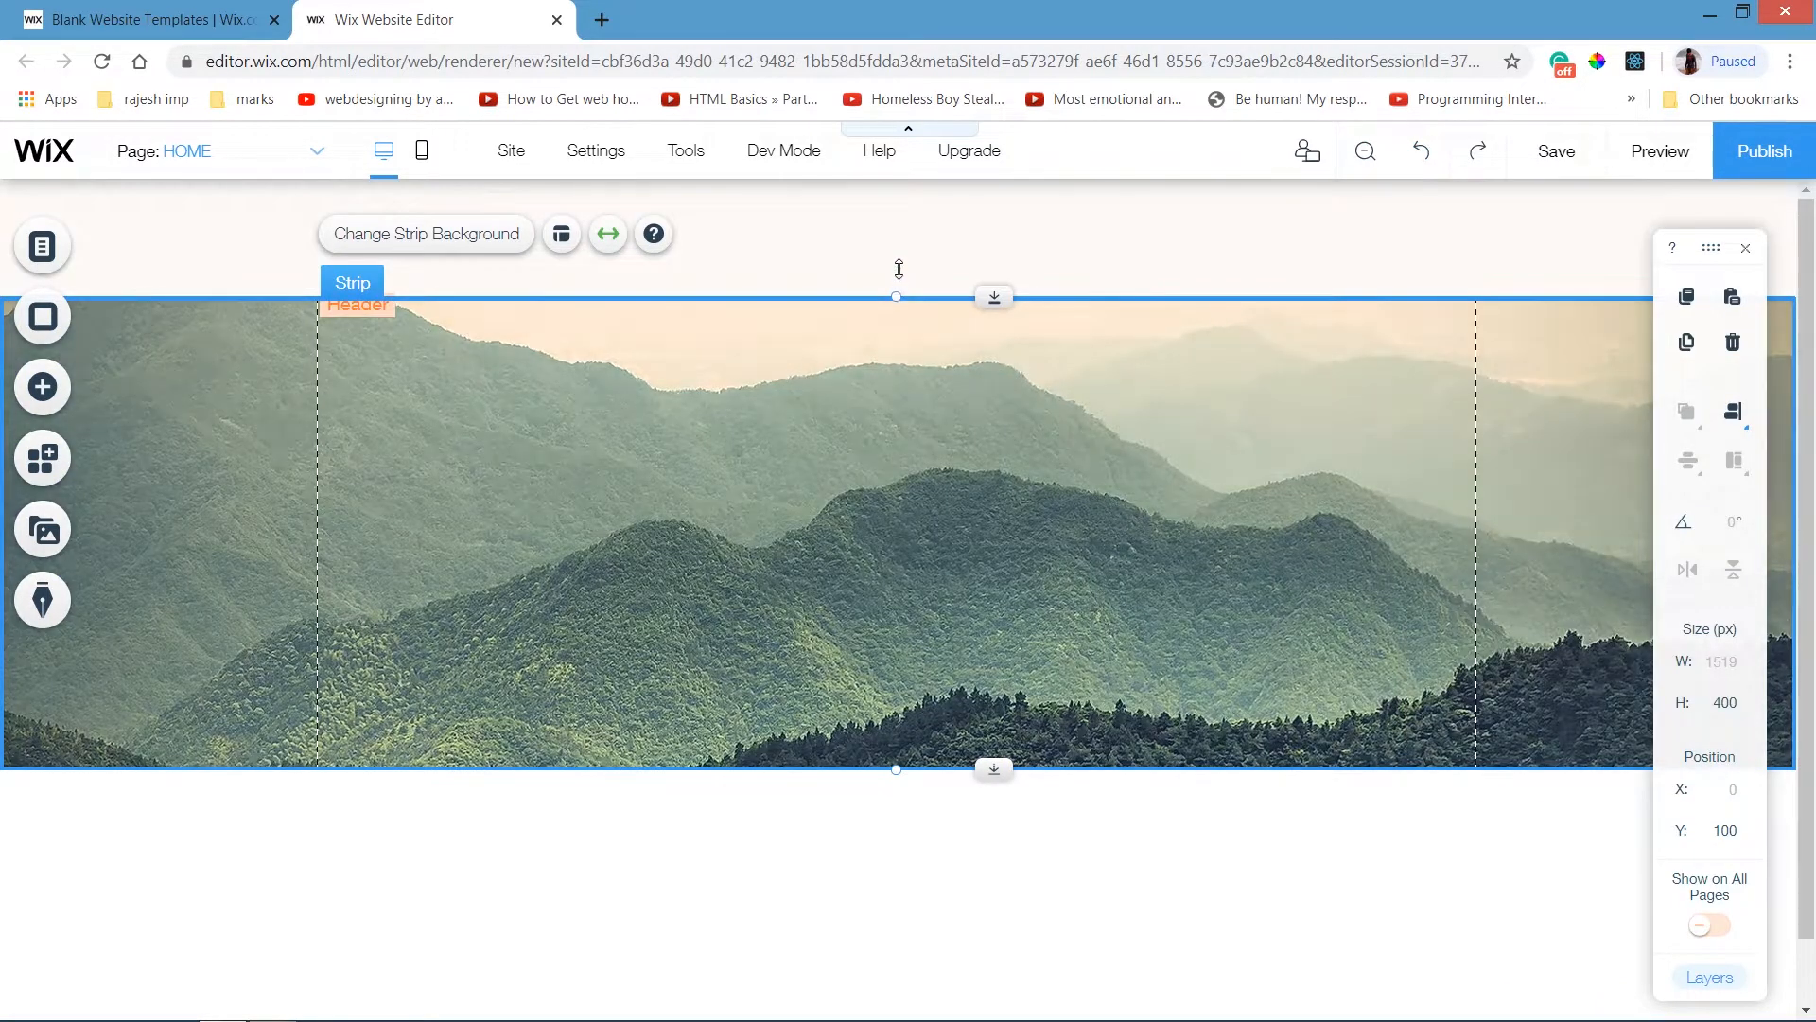
Stretch the strip up to the page top, making it 500 px tall at Y 0.
left_click_drag(898, 295, 889, 184)
mouse_move(882, 156)
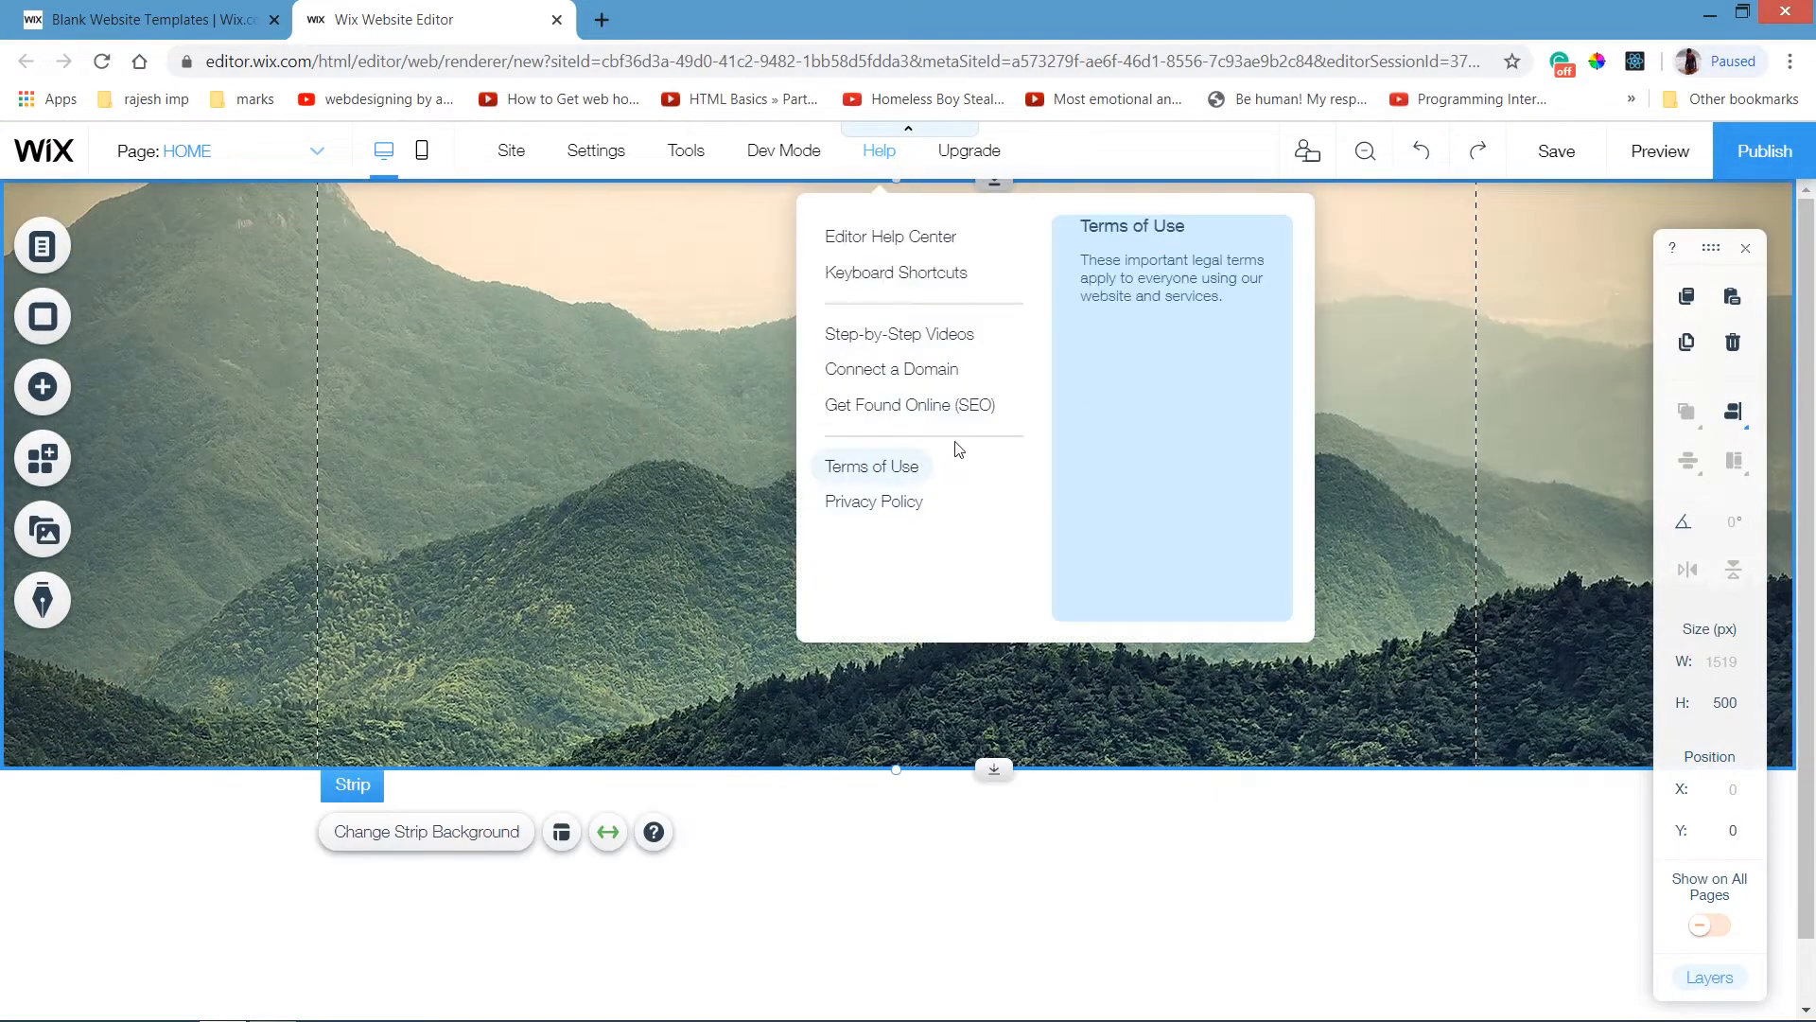
left_click(637, 510)
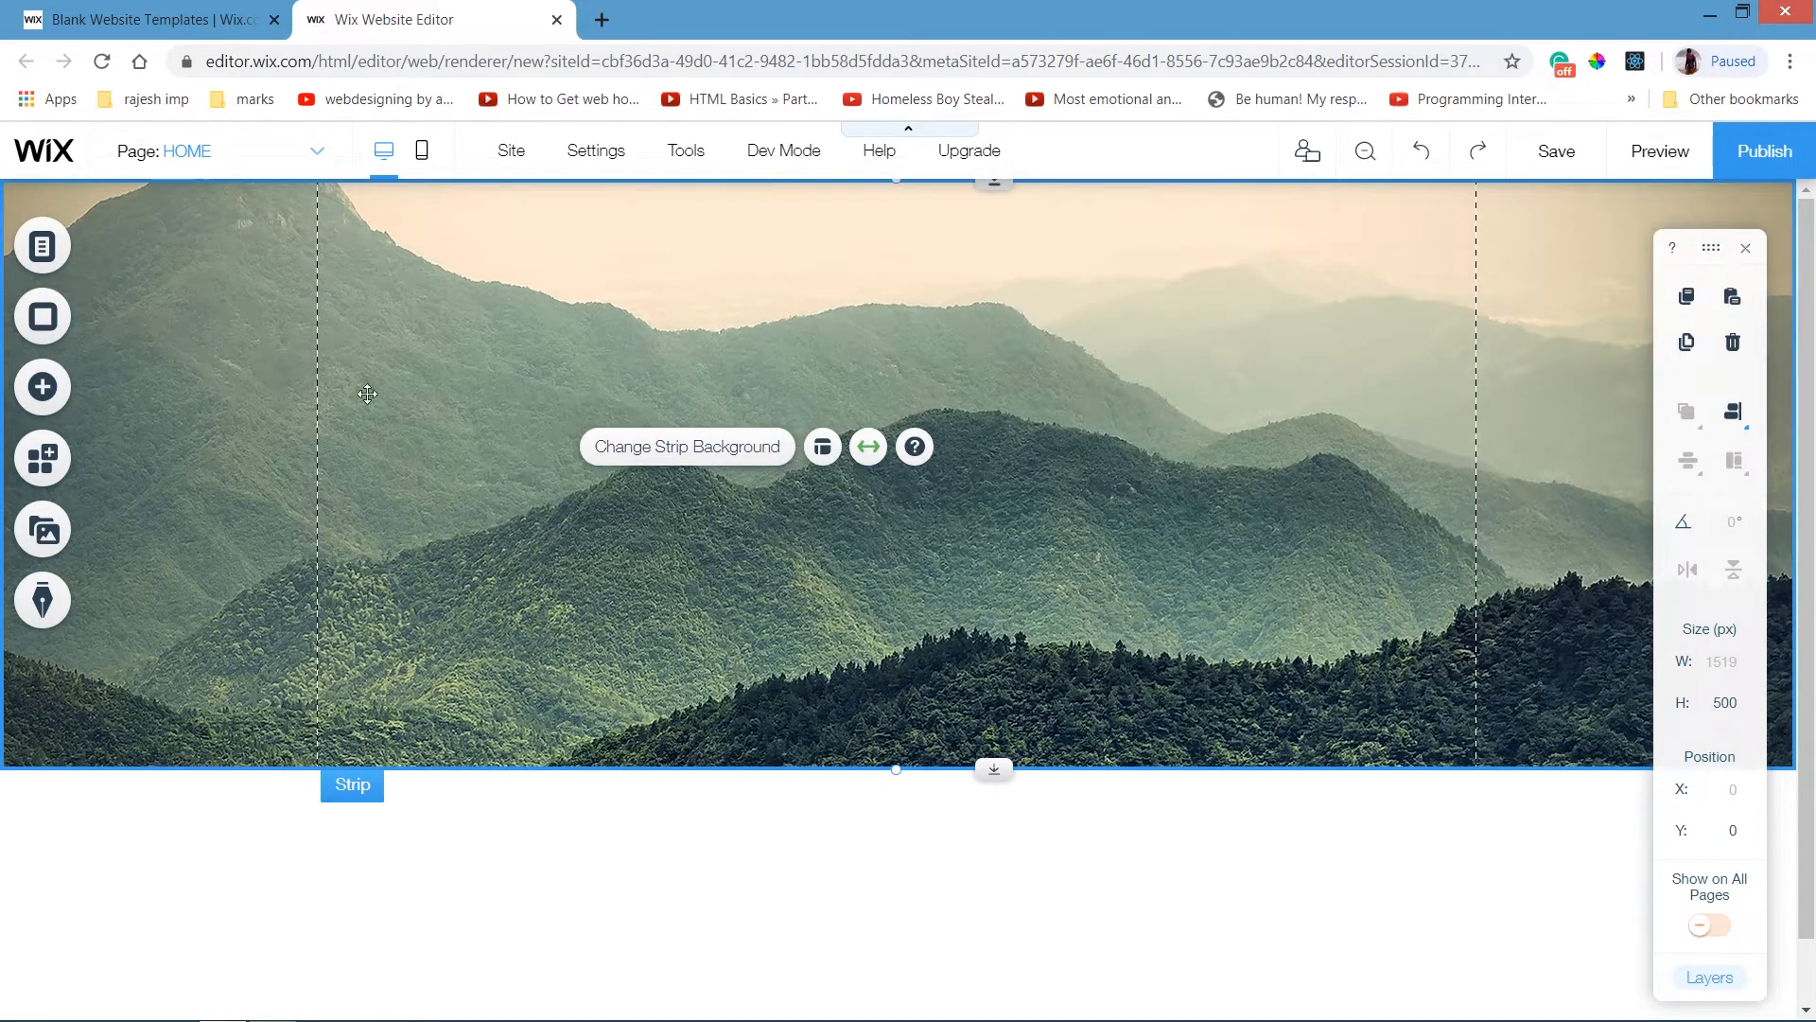
left_click(42, 387)
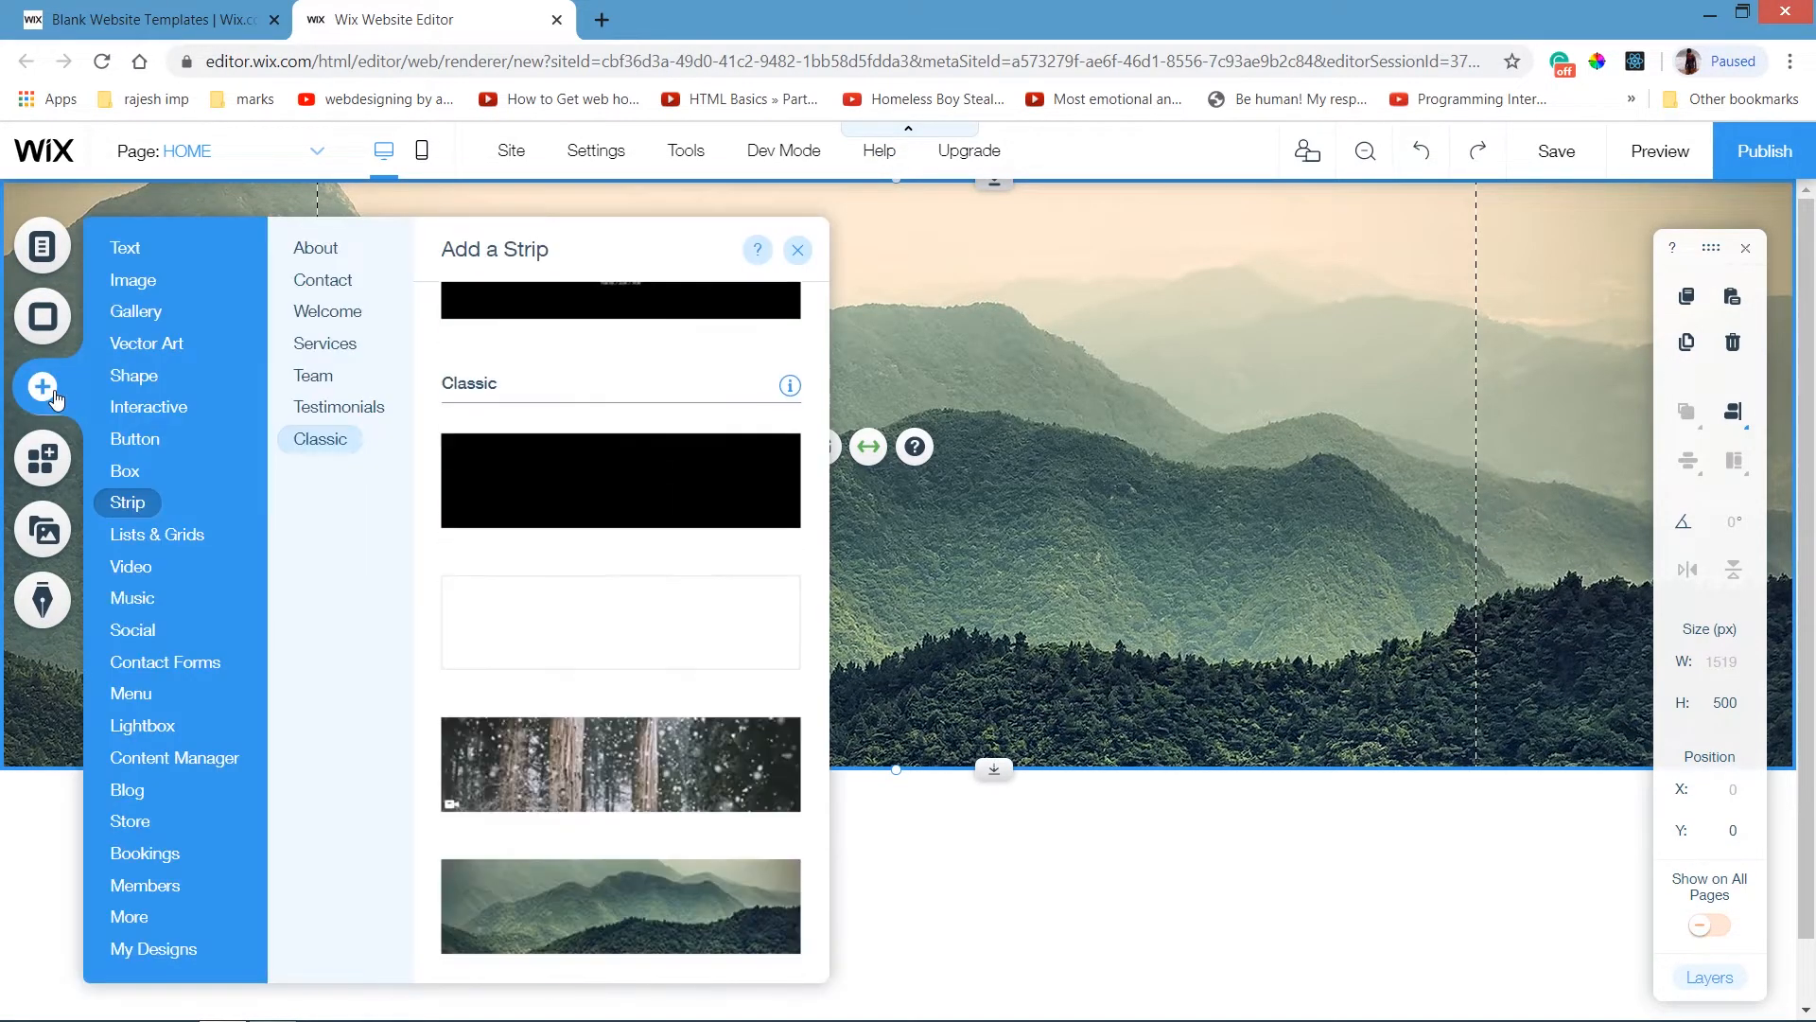
Add a Heading 3 text element and move it higher up the mountain strip.
left_click(111, 248)
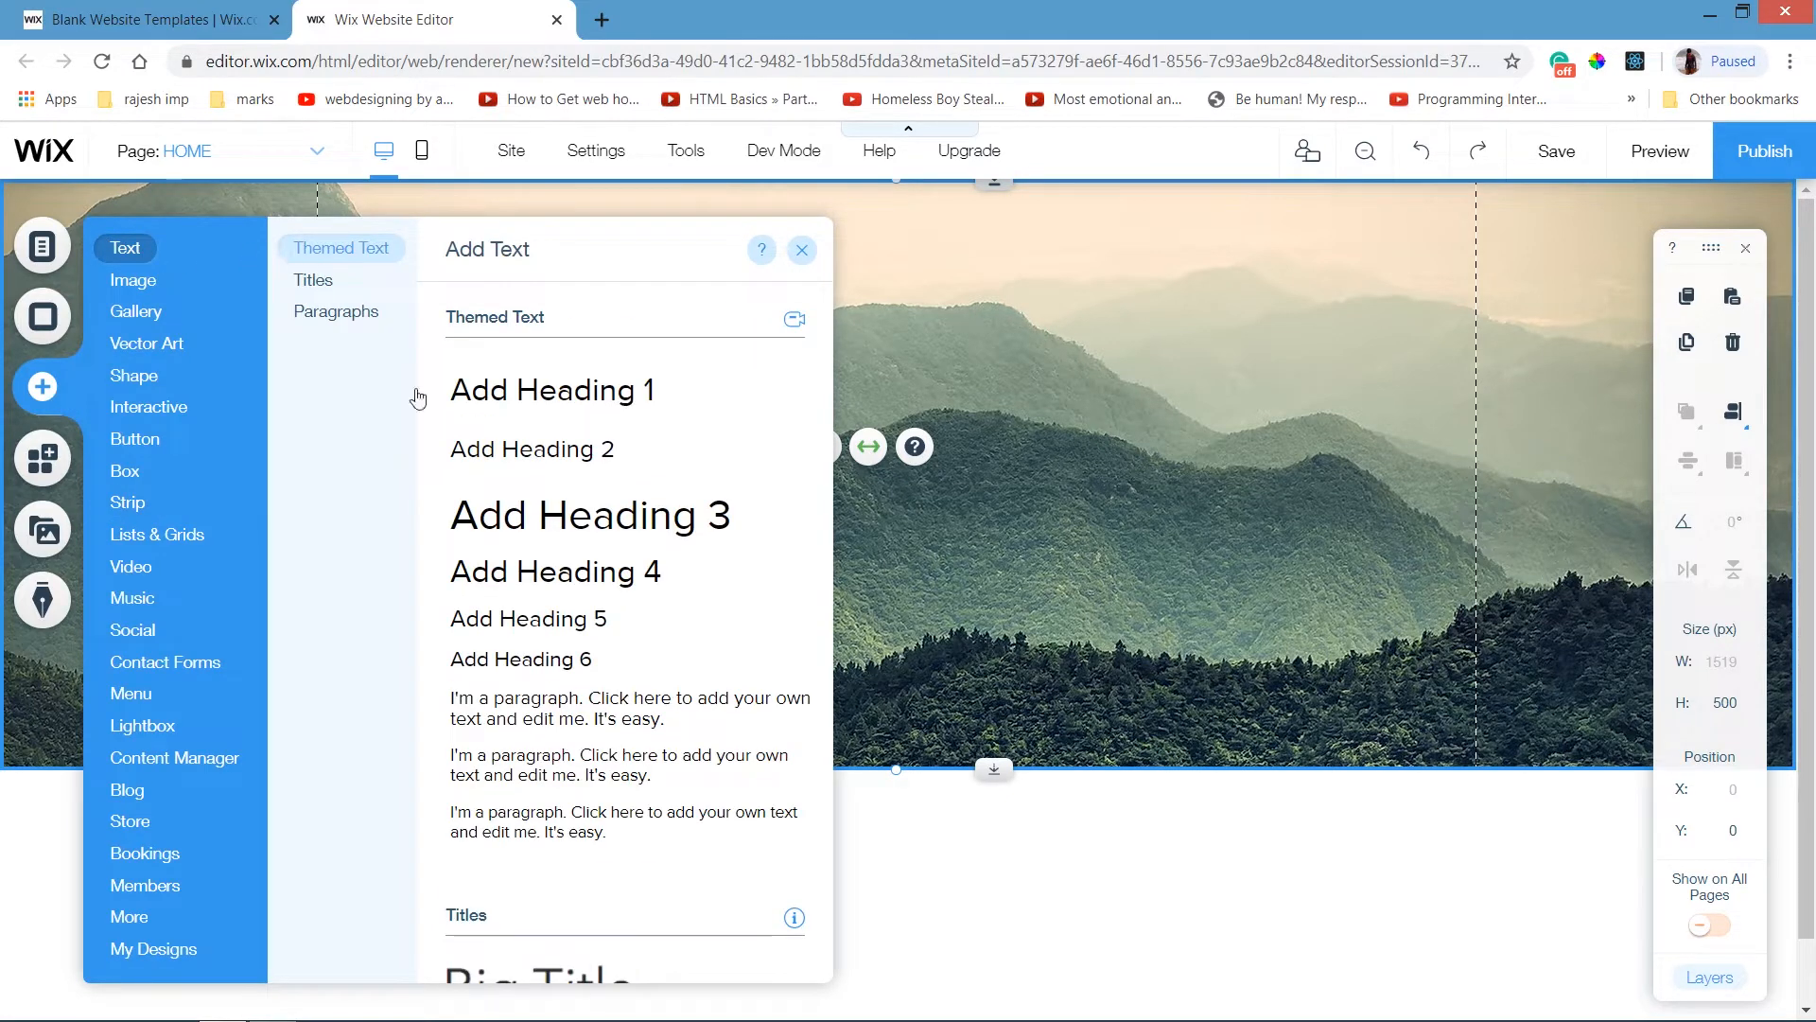
left_click(587, 520)
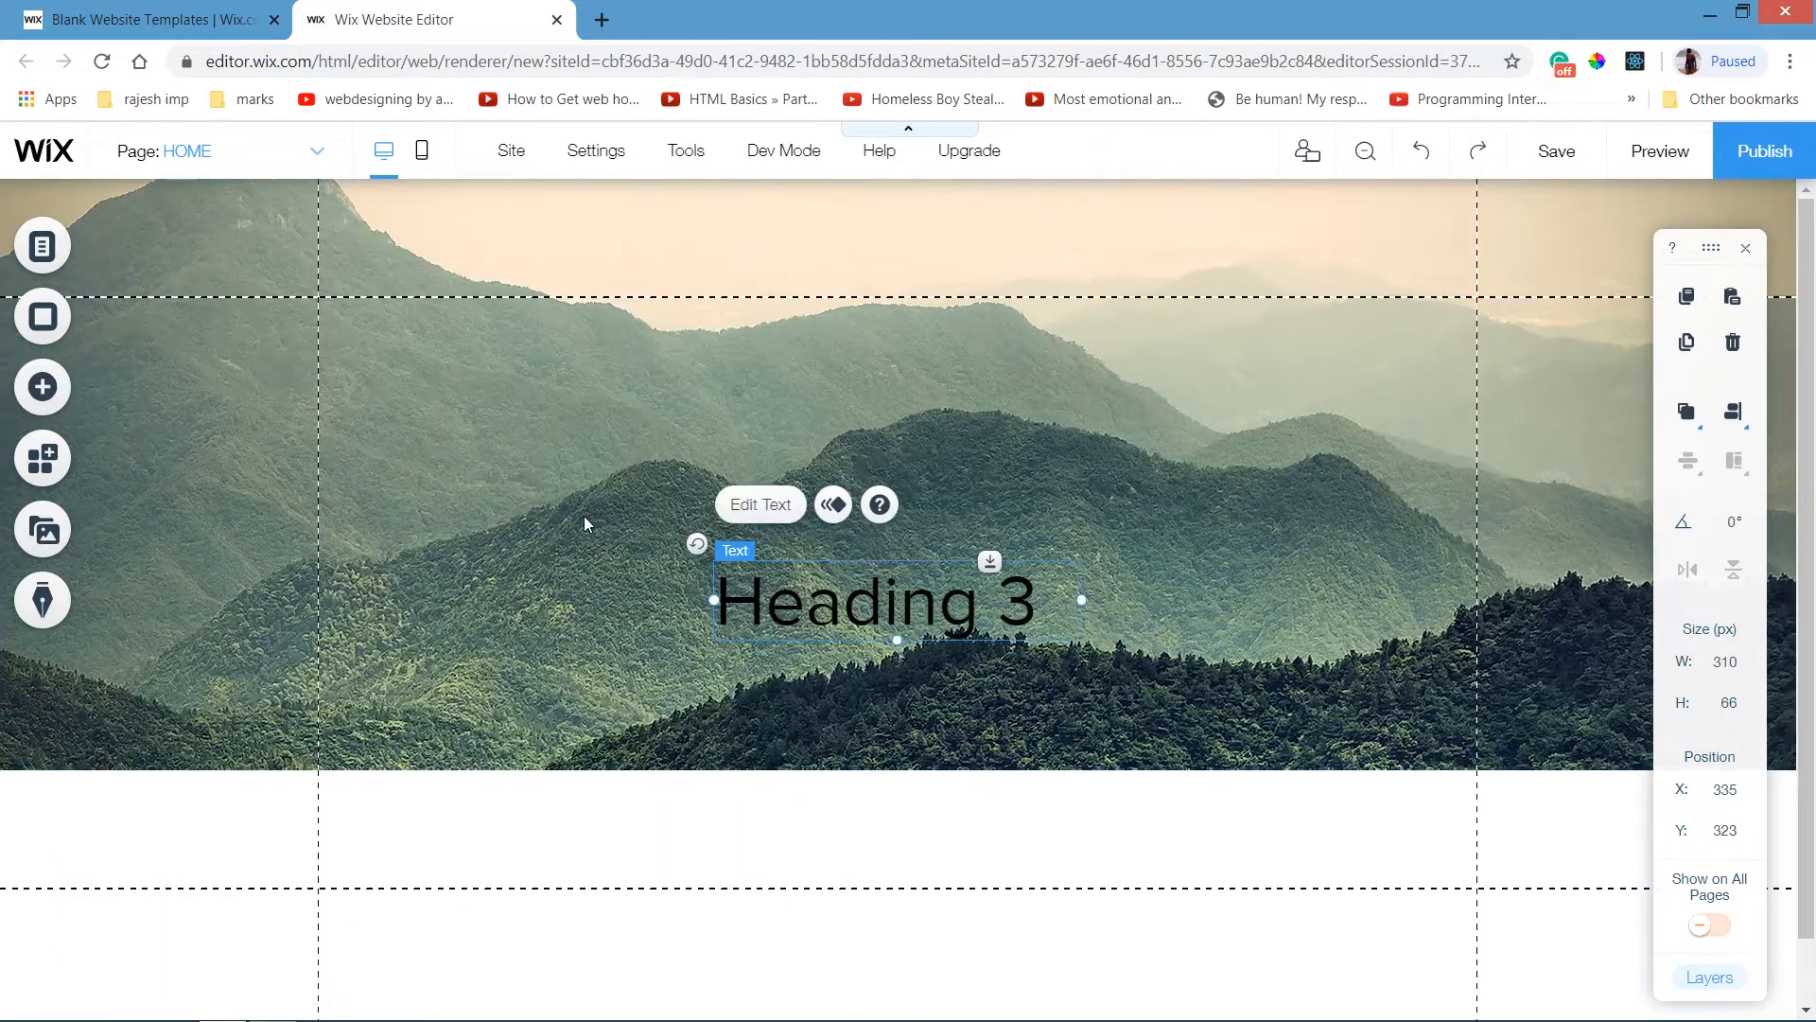
left_click_drag(877, 601, 834, 478)
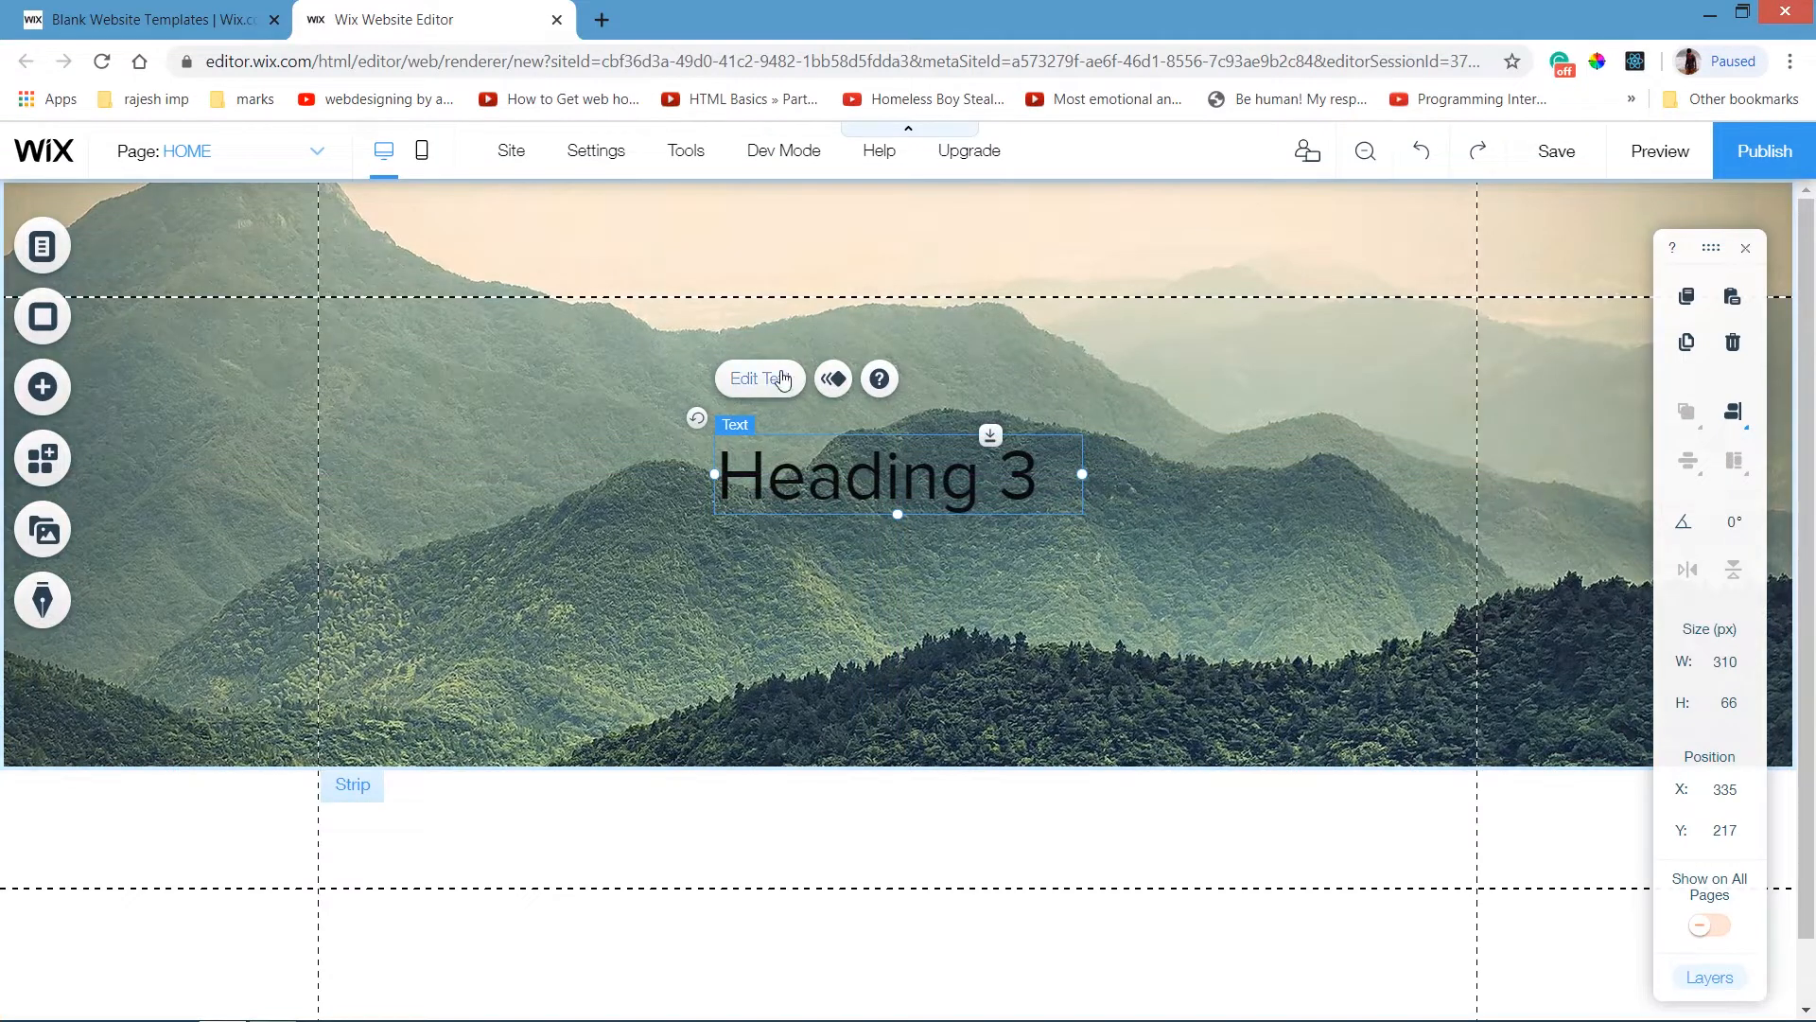
left_click(782, 378)
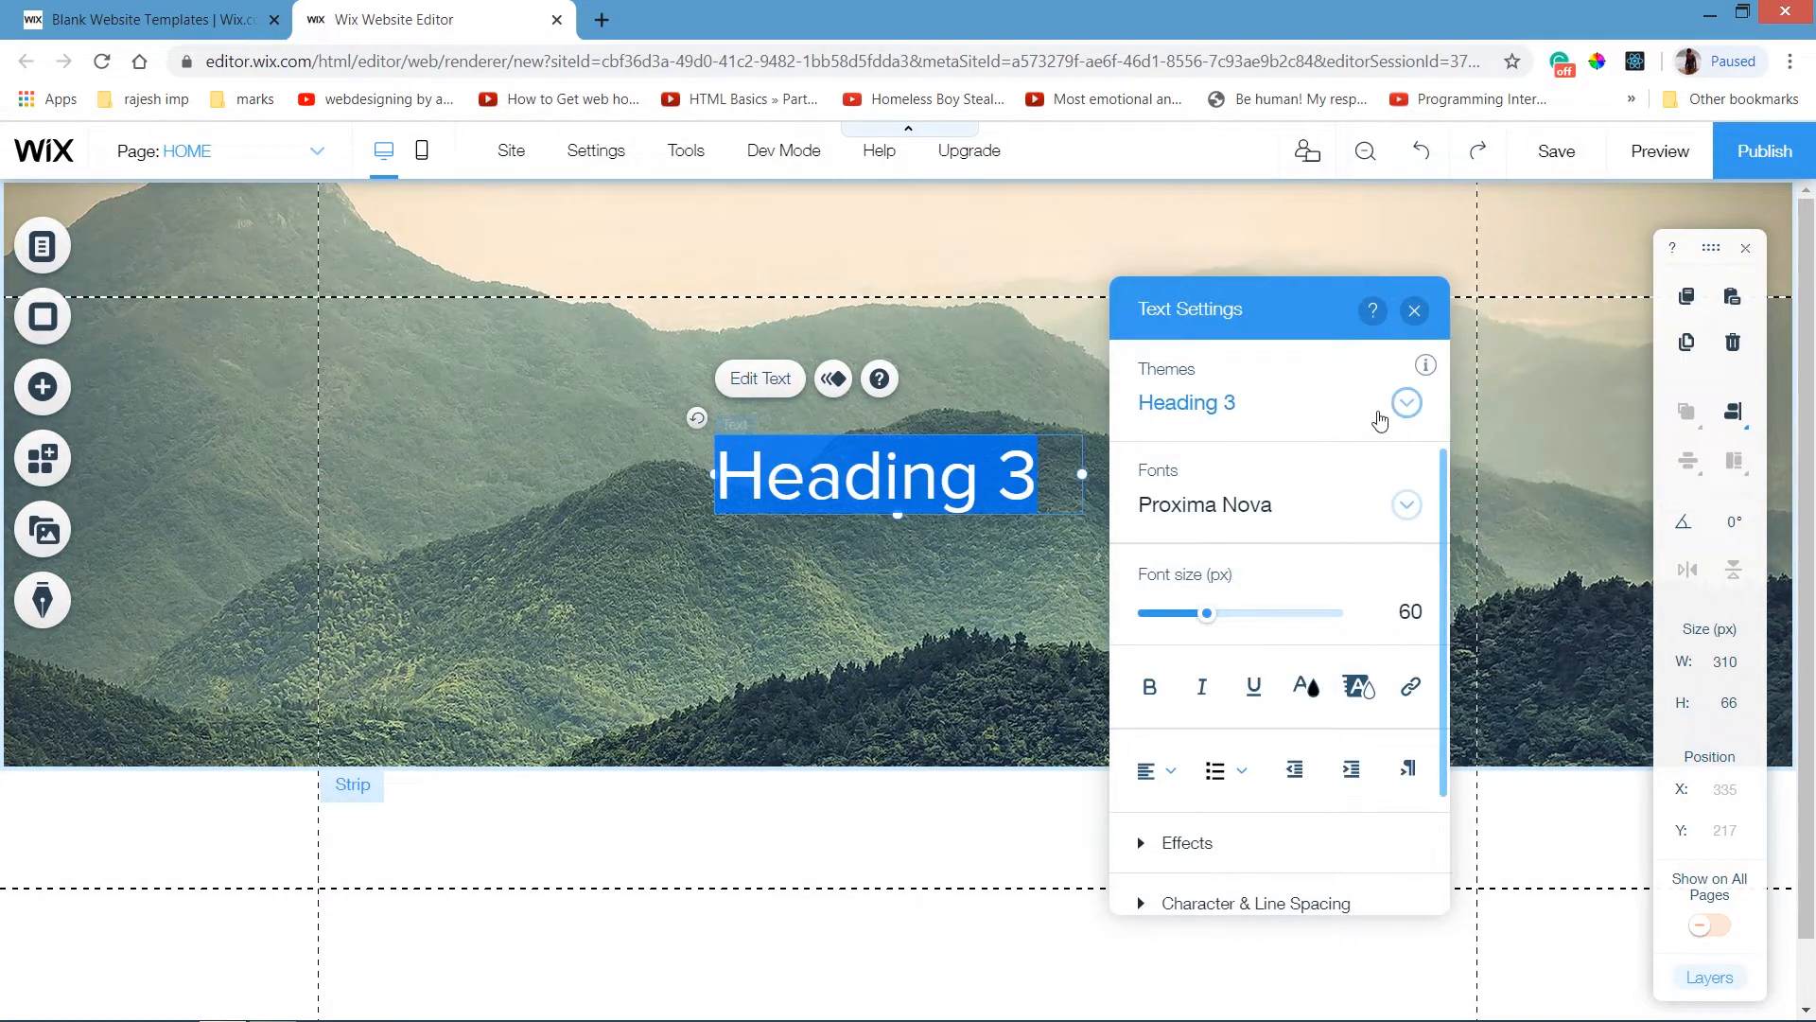
Keep the Heading 3 theme, Proxima Nova font and 60 px size in Text Settings.
left_click(1408, 404)
left_click(1387, 426)
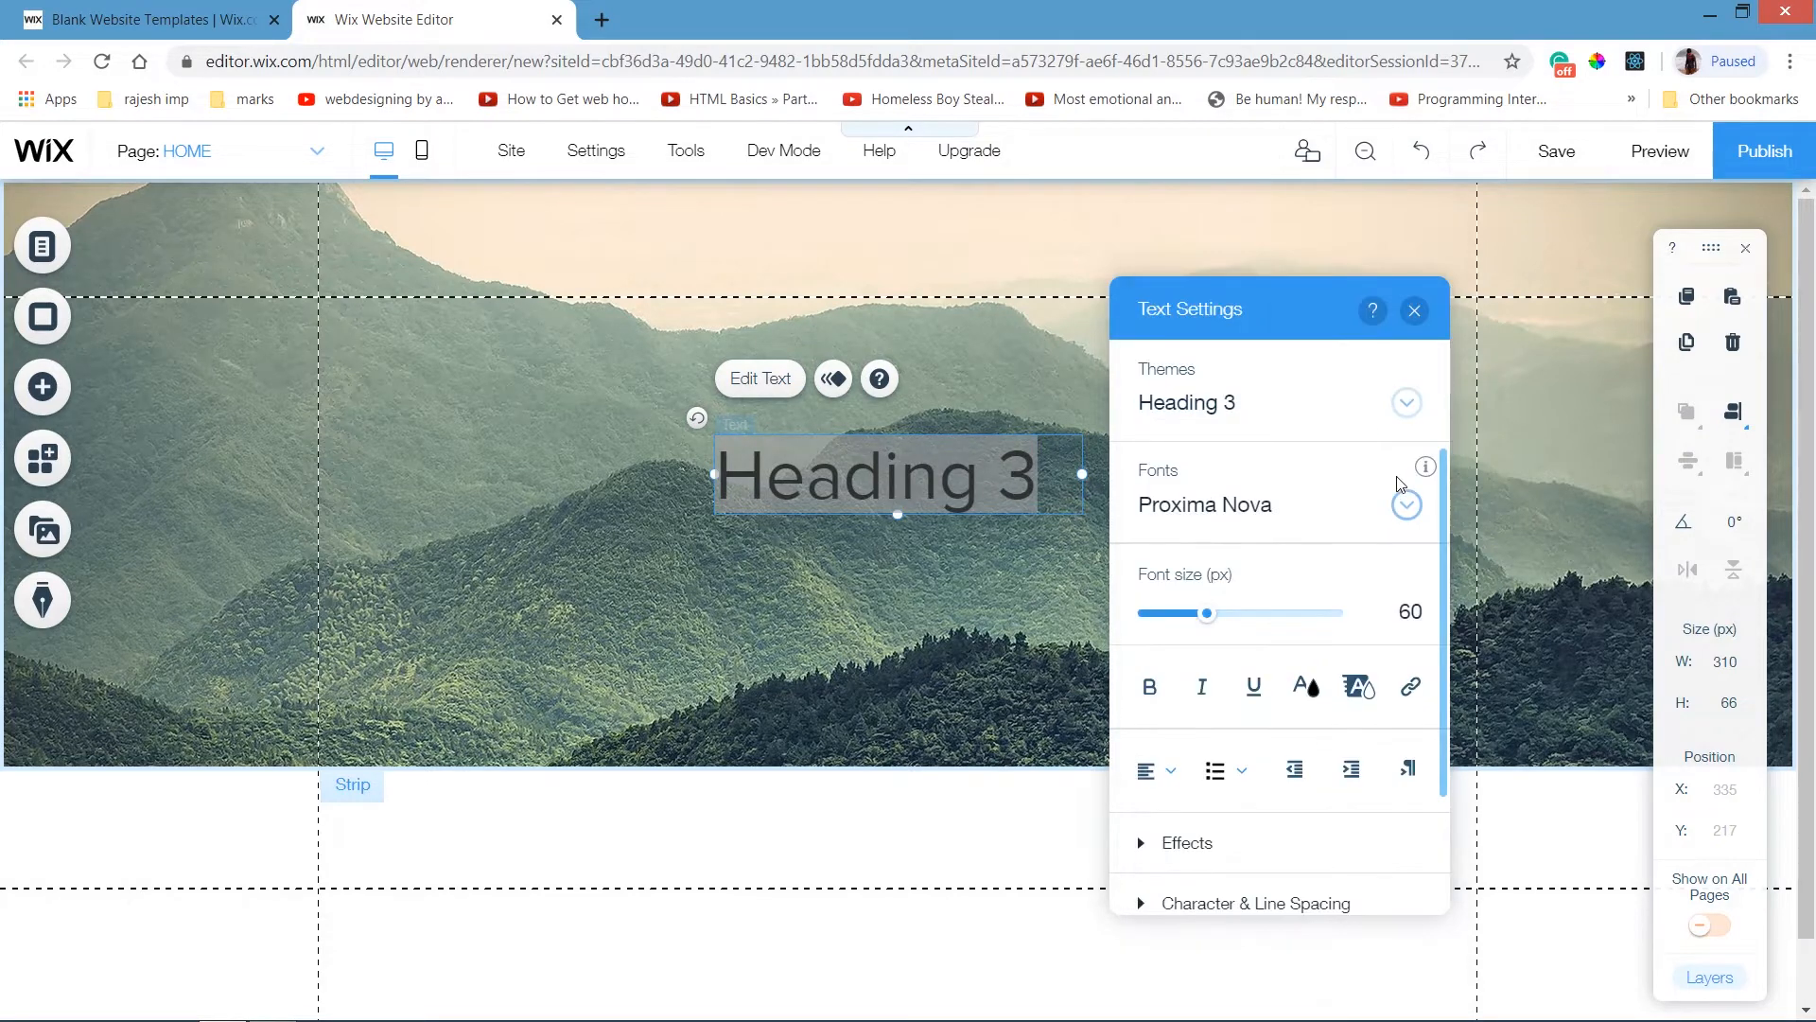
left_click(1406, 502)
left_click(1406, 499)
left_click(1415, 614)
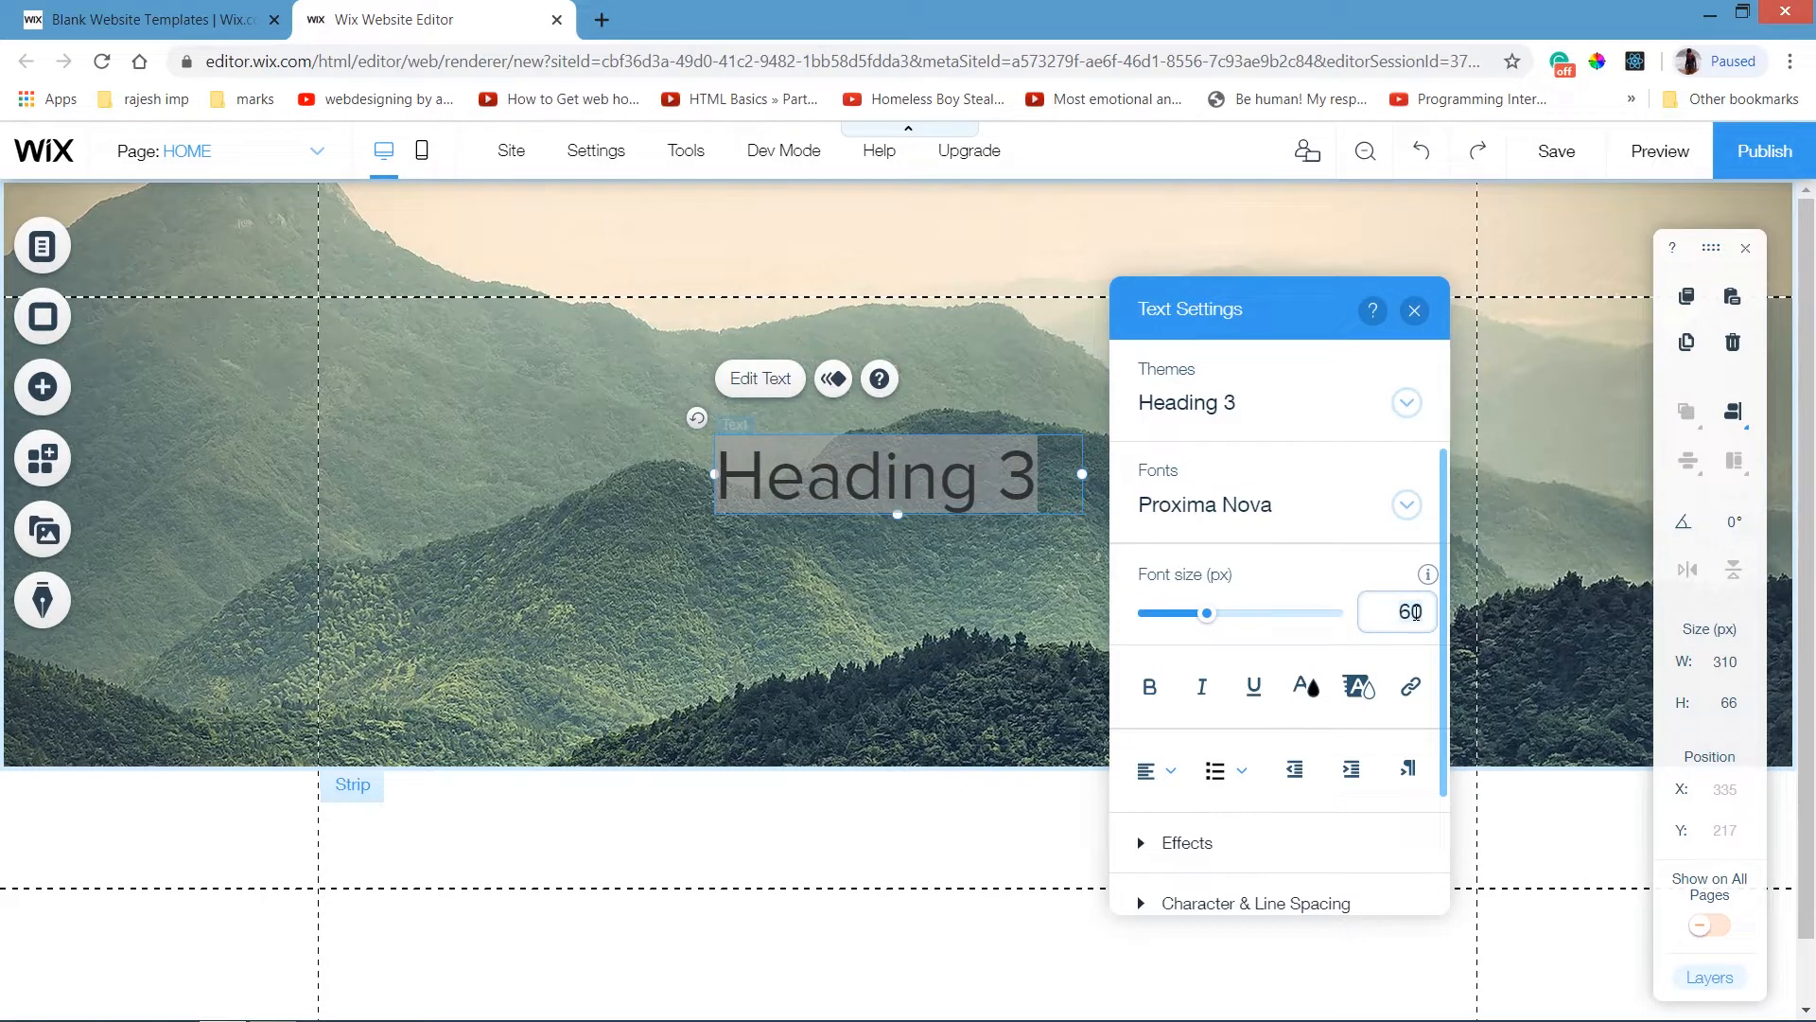
key("Up")
key("Up")
key("Down")
key("Down")
Make the heading white, type the owner's name, and widen the box to one line.
left_click(1305, 685)
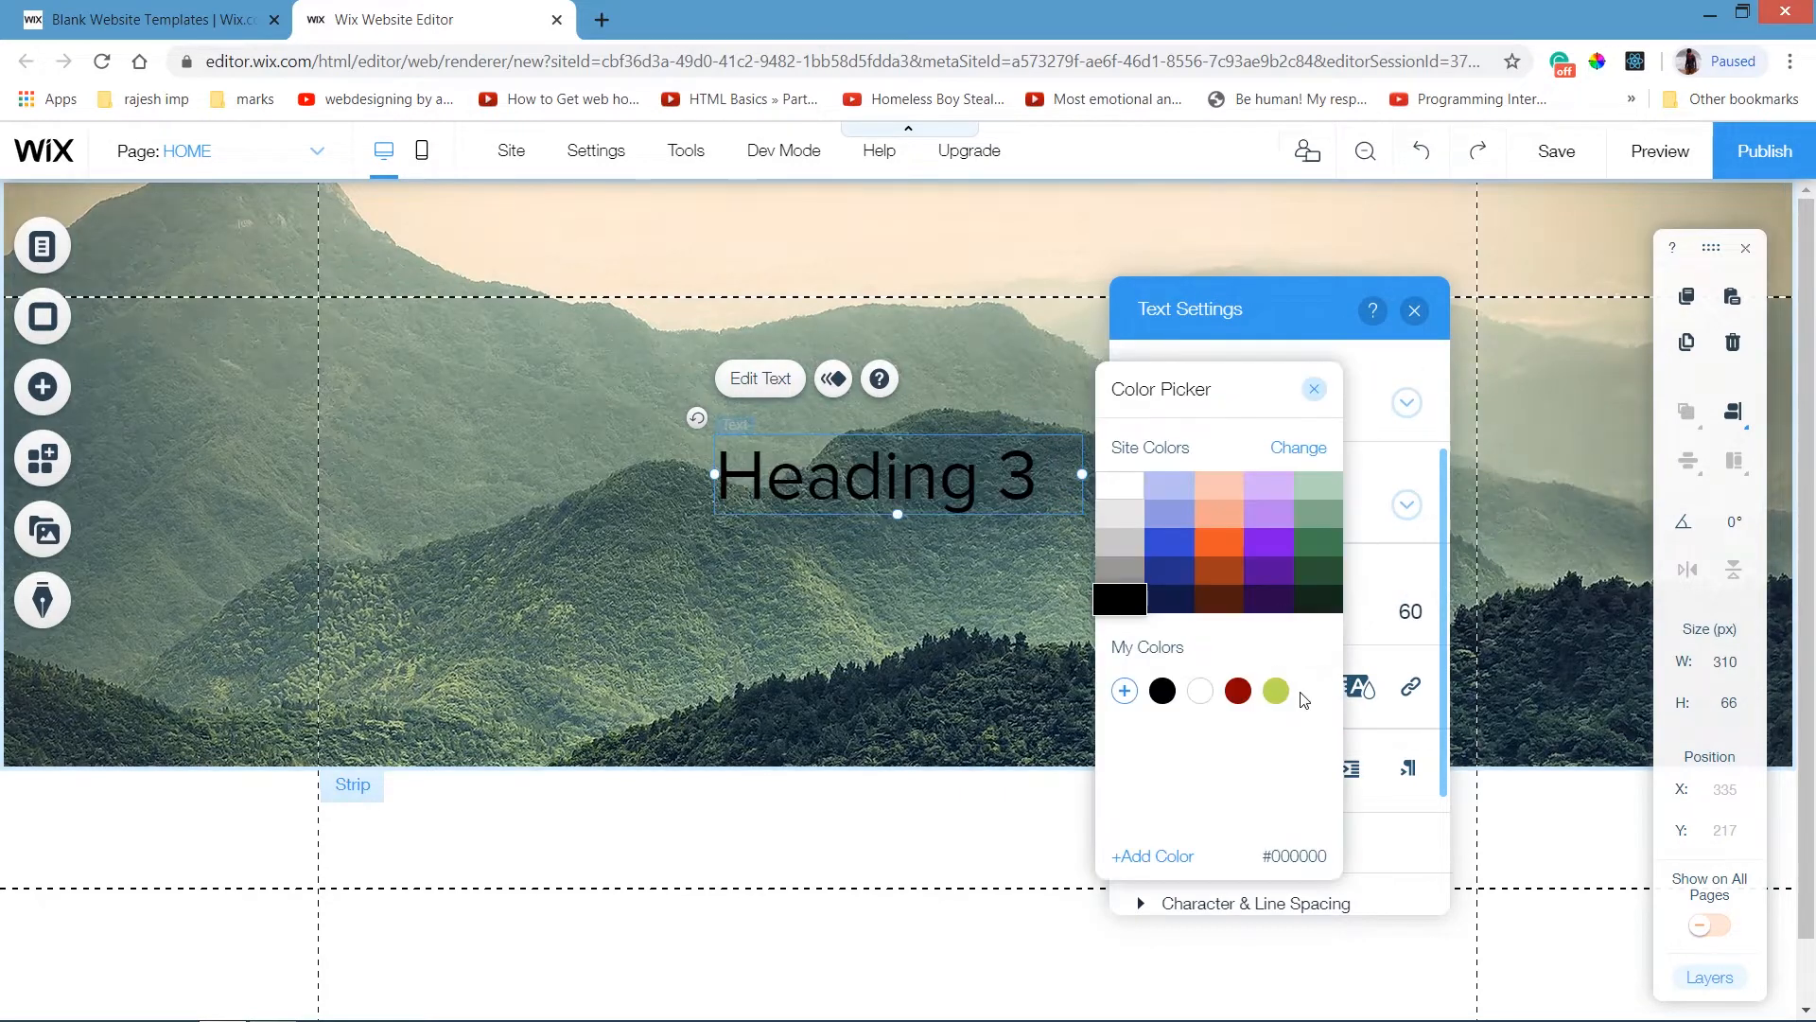
left_click(1126, 489)
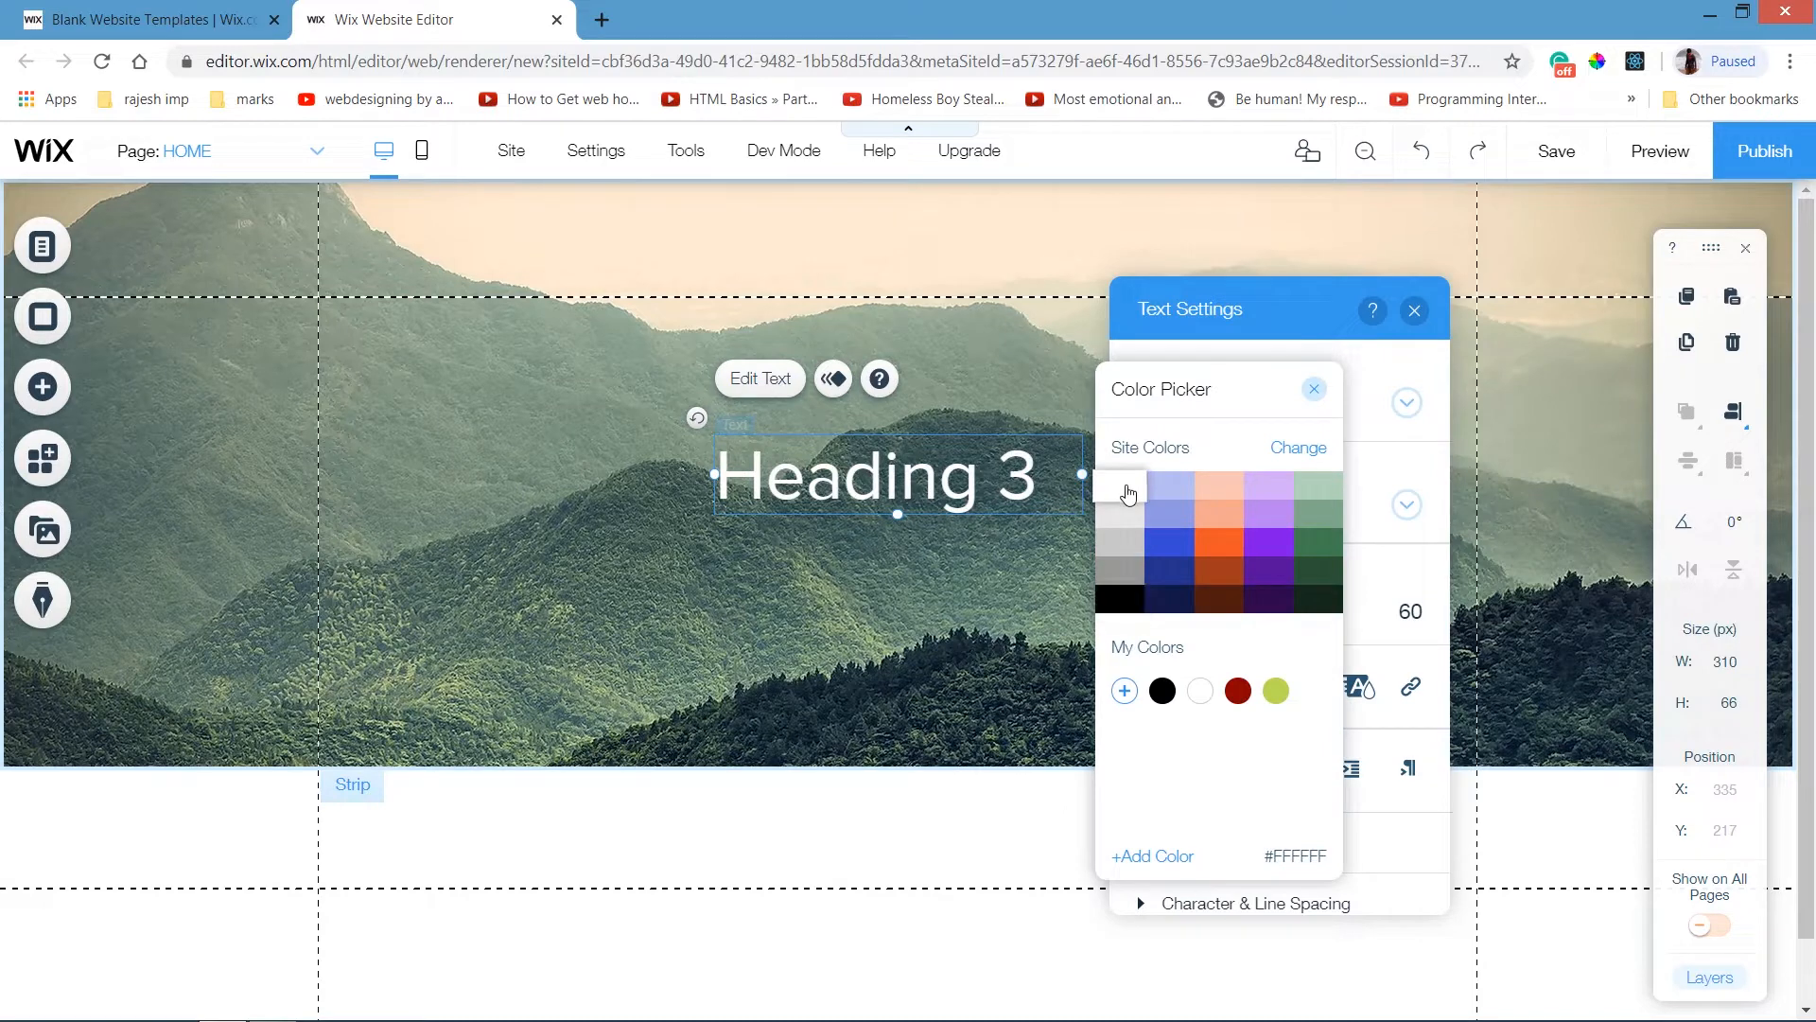
left_click(1033, 479)
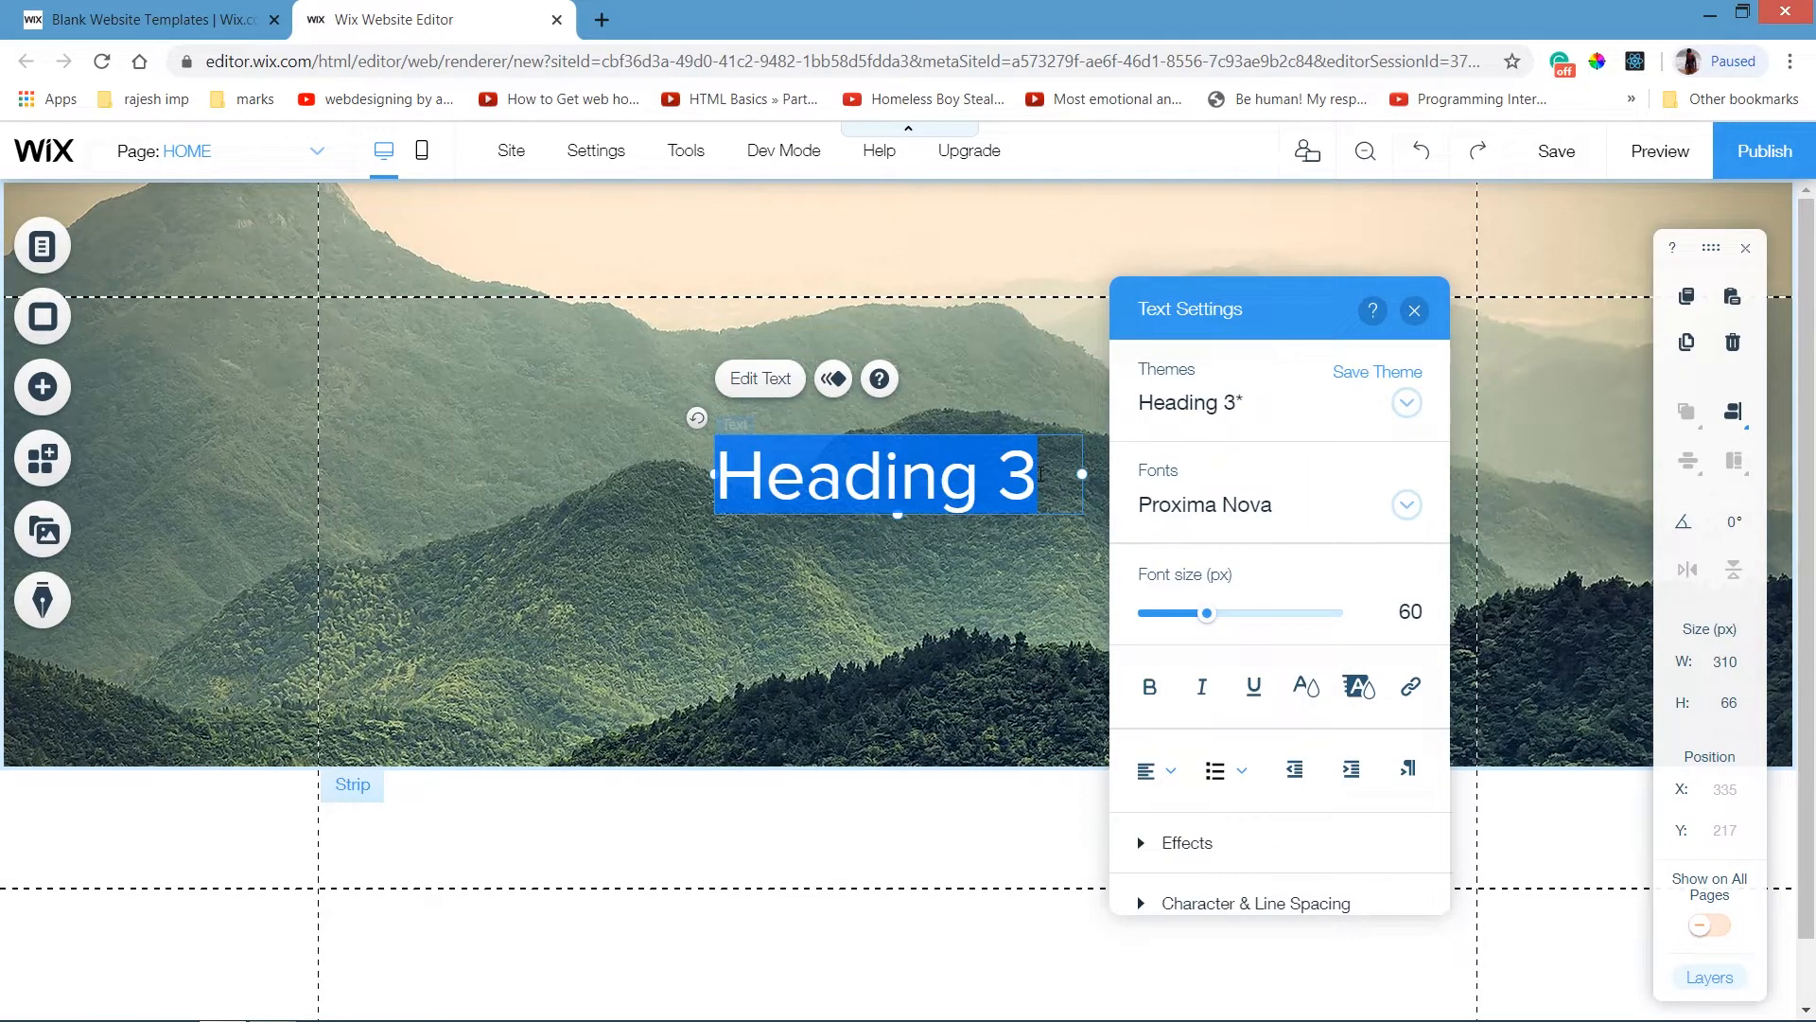
type("ALE")
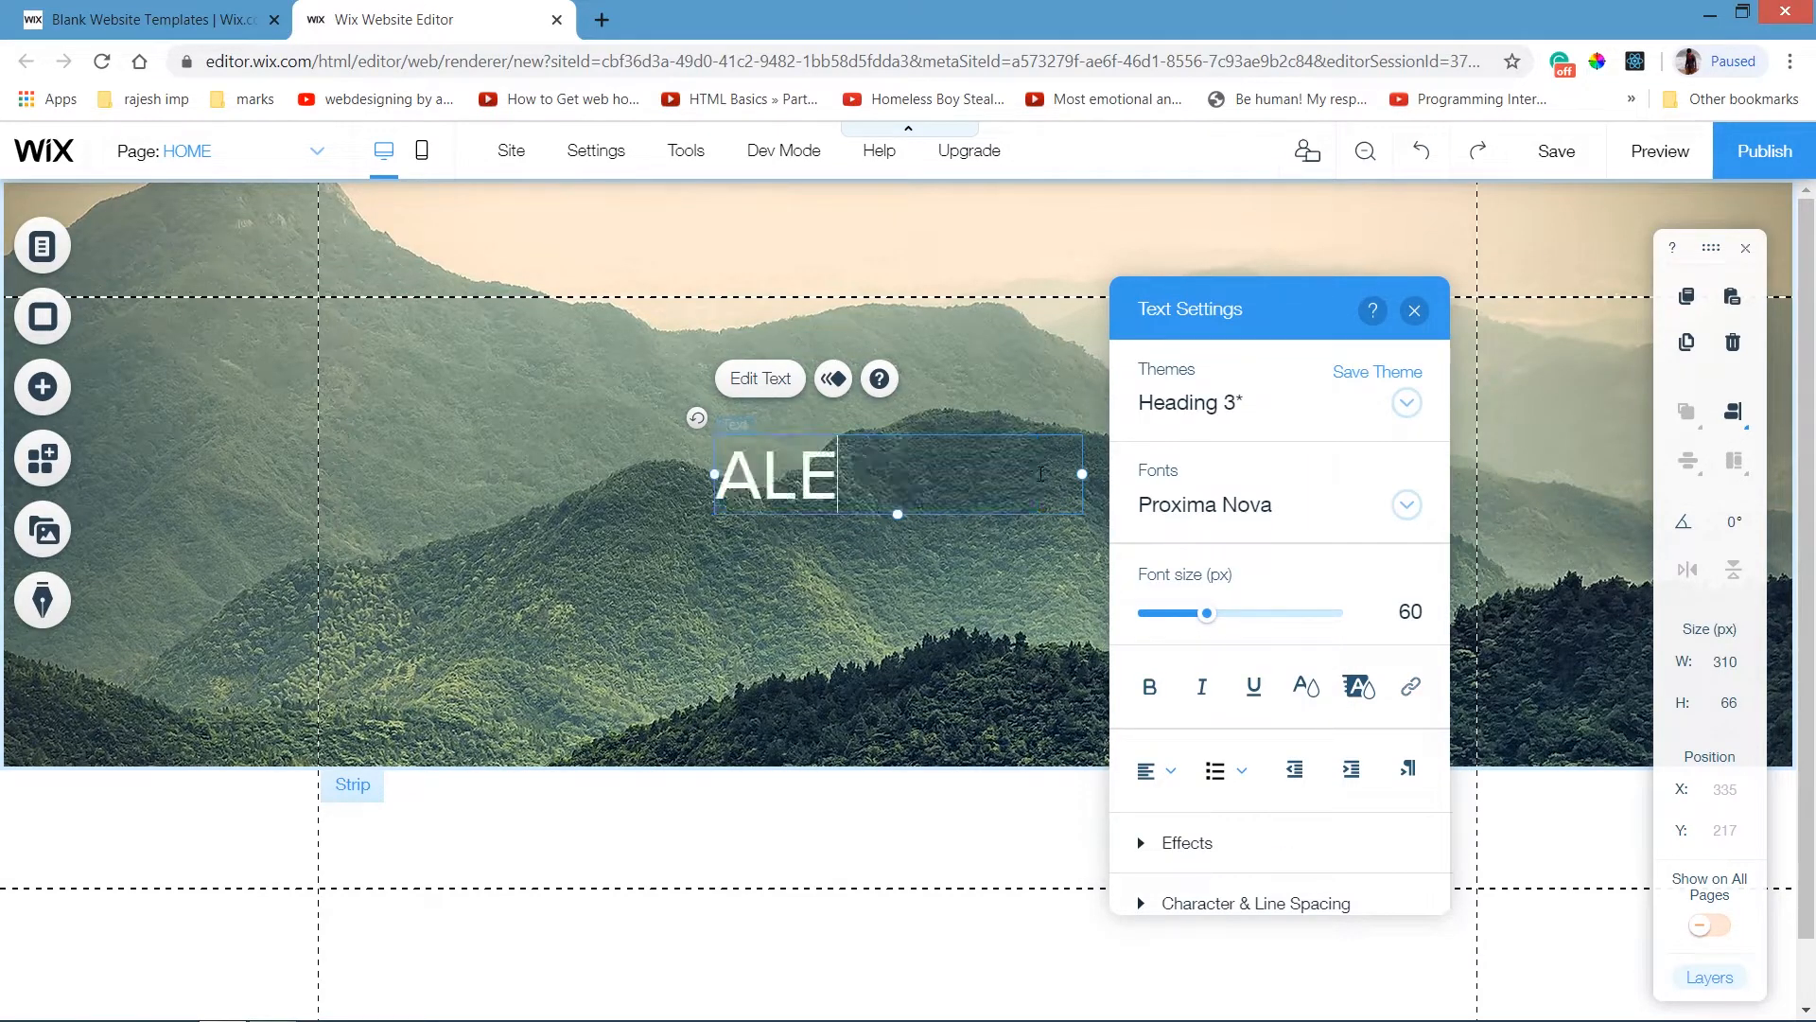
type("X JOHN")
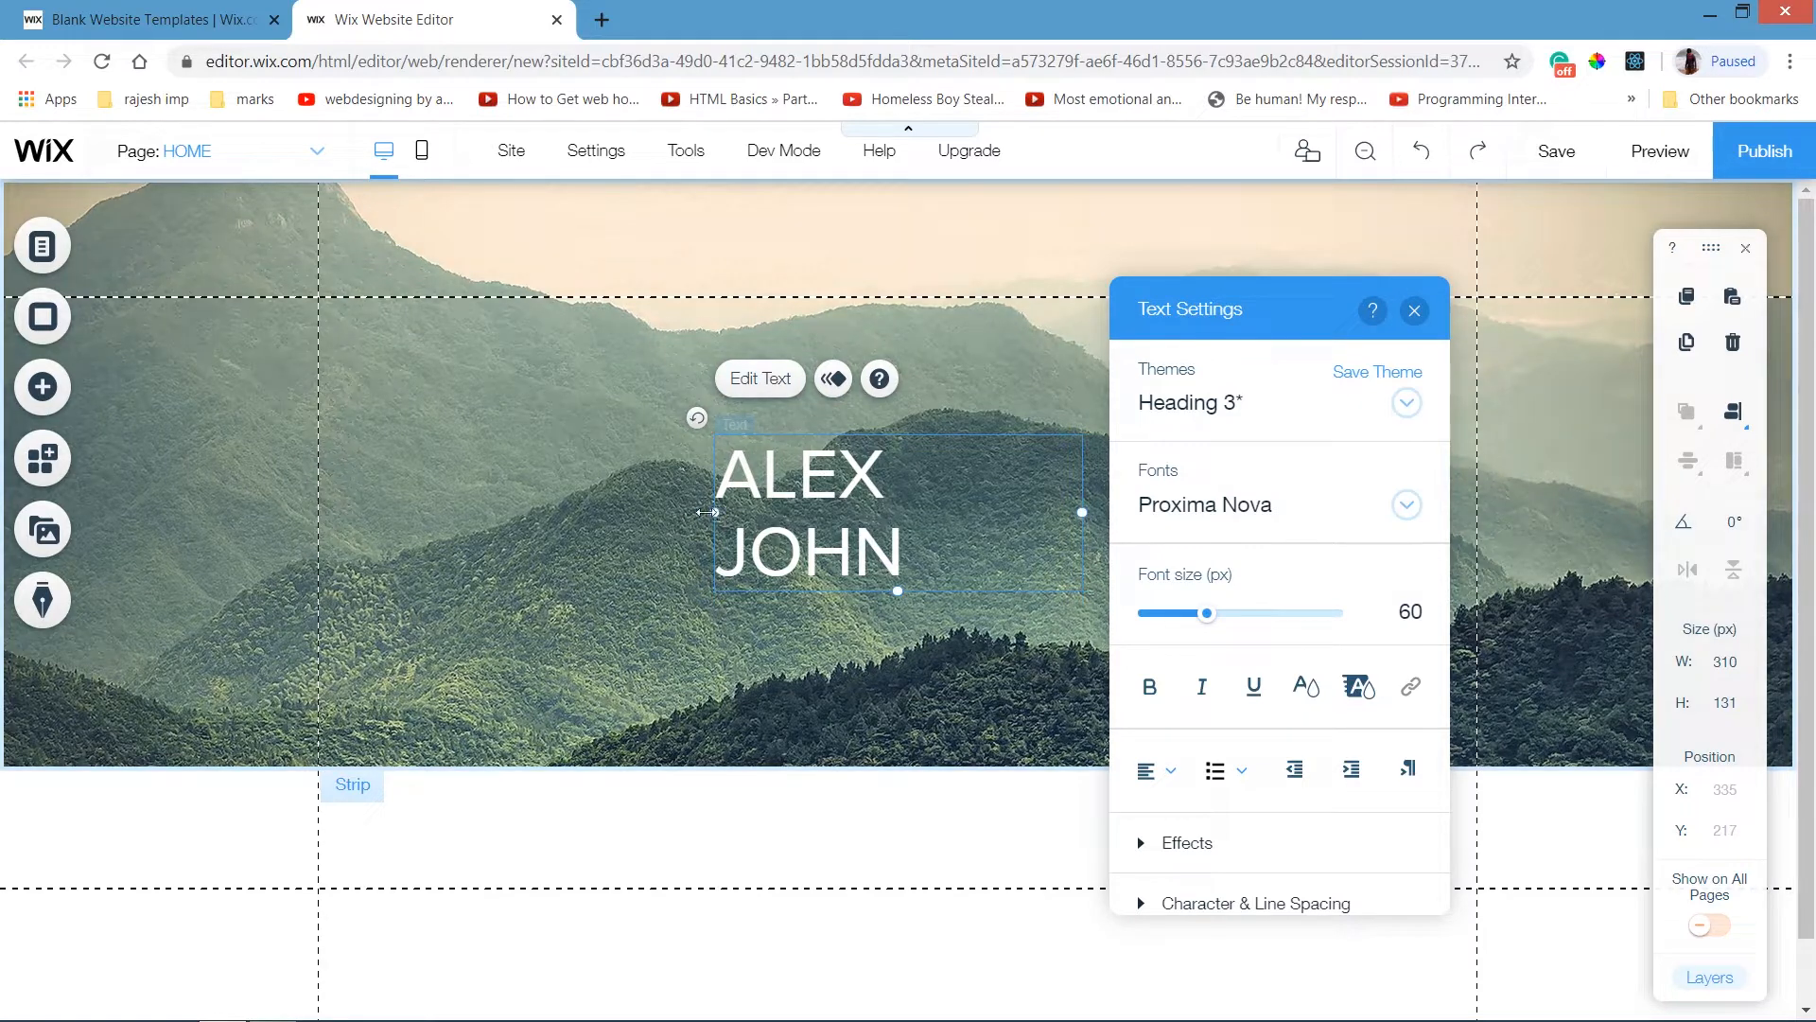
left_click_drag(715, 511, 655, 473)
Centre-align the name text, leaving bold and italic off.
left_click_drag(1036, 480, 654, 477)
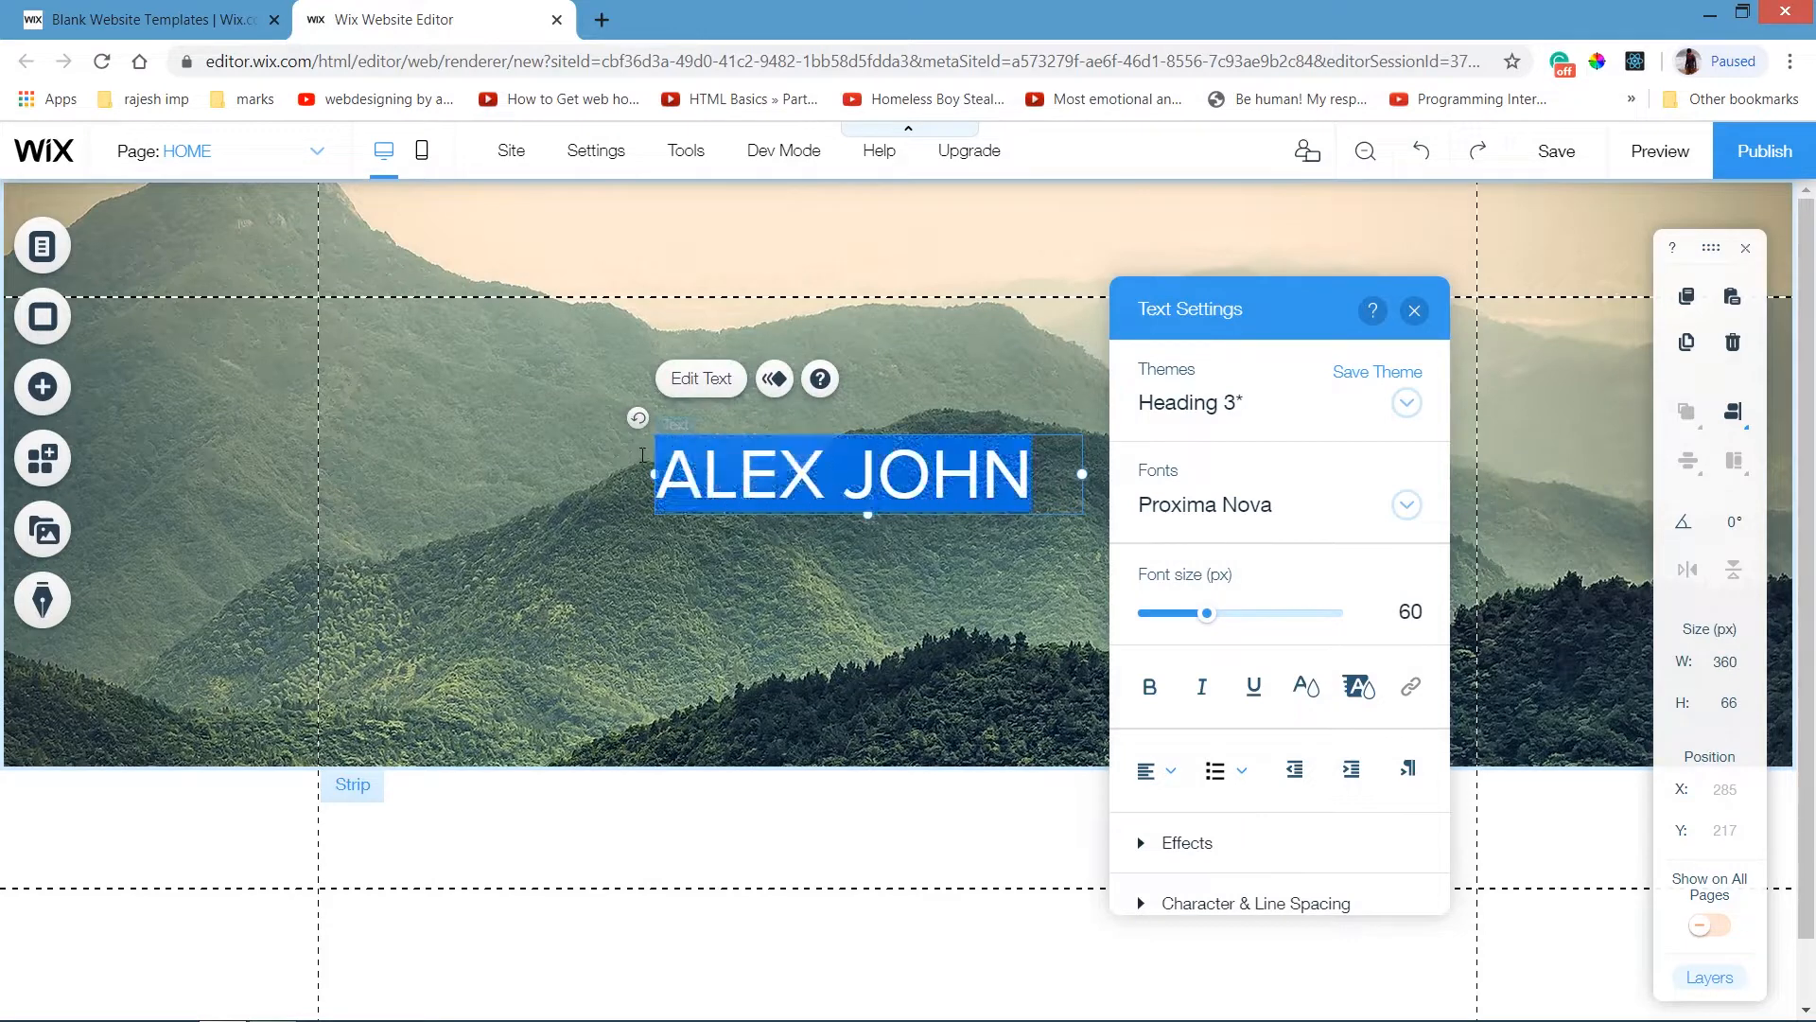
left_click(1158, 770)
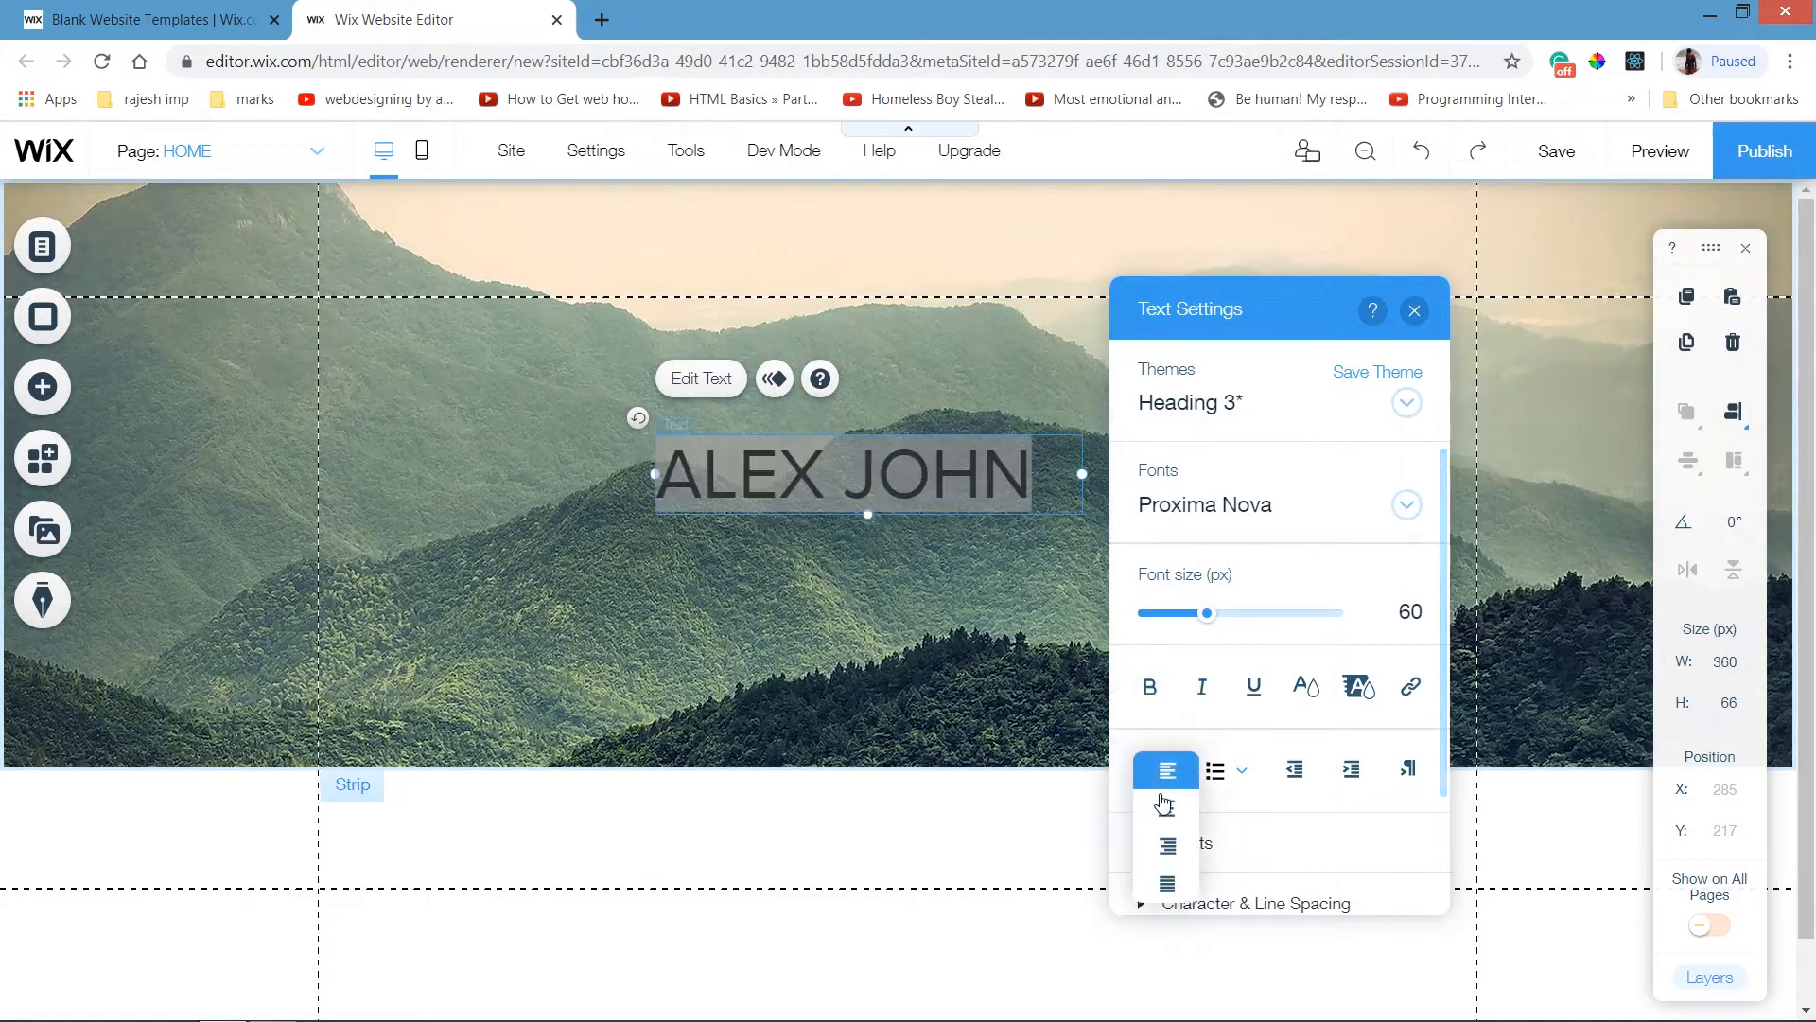
left_click(1168, 820)
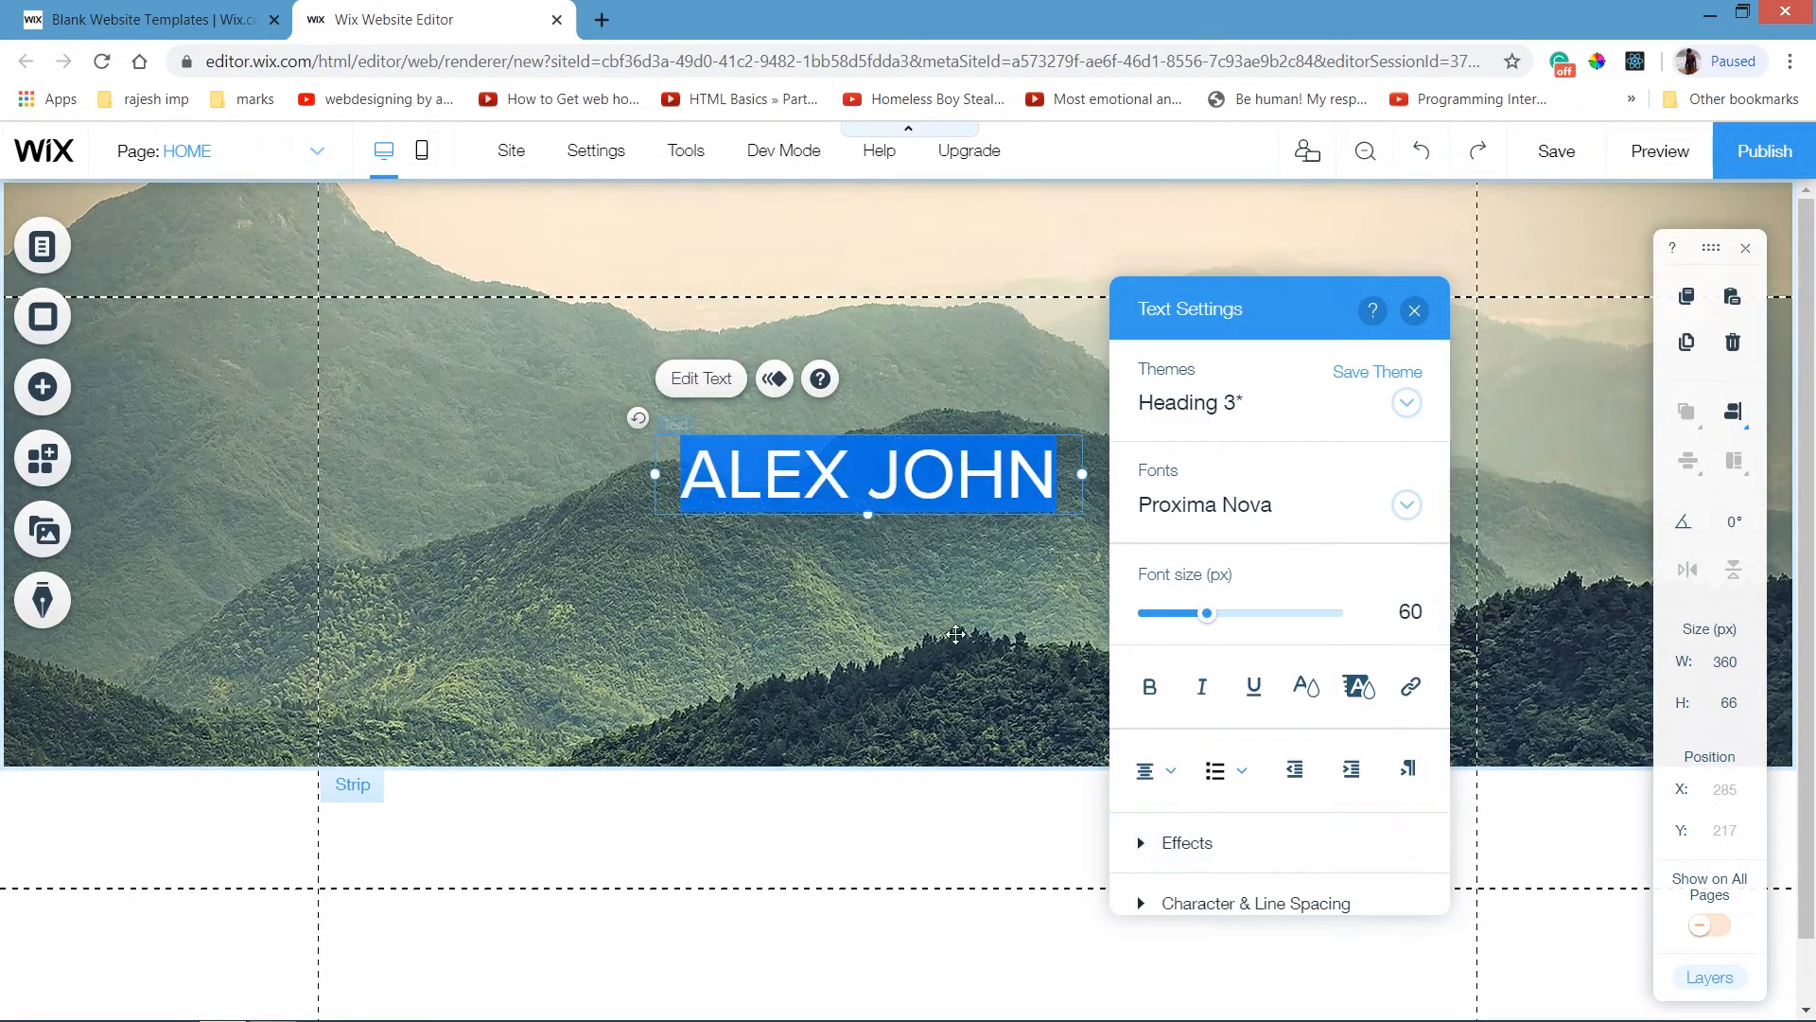
left_click(1150, 687)
left_click(1201, 687)
left_click(1150, 687)
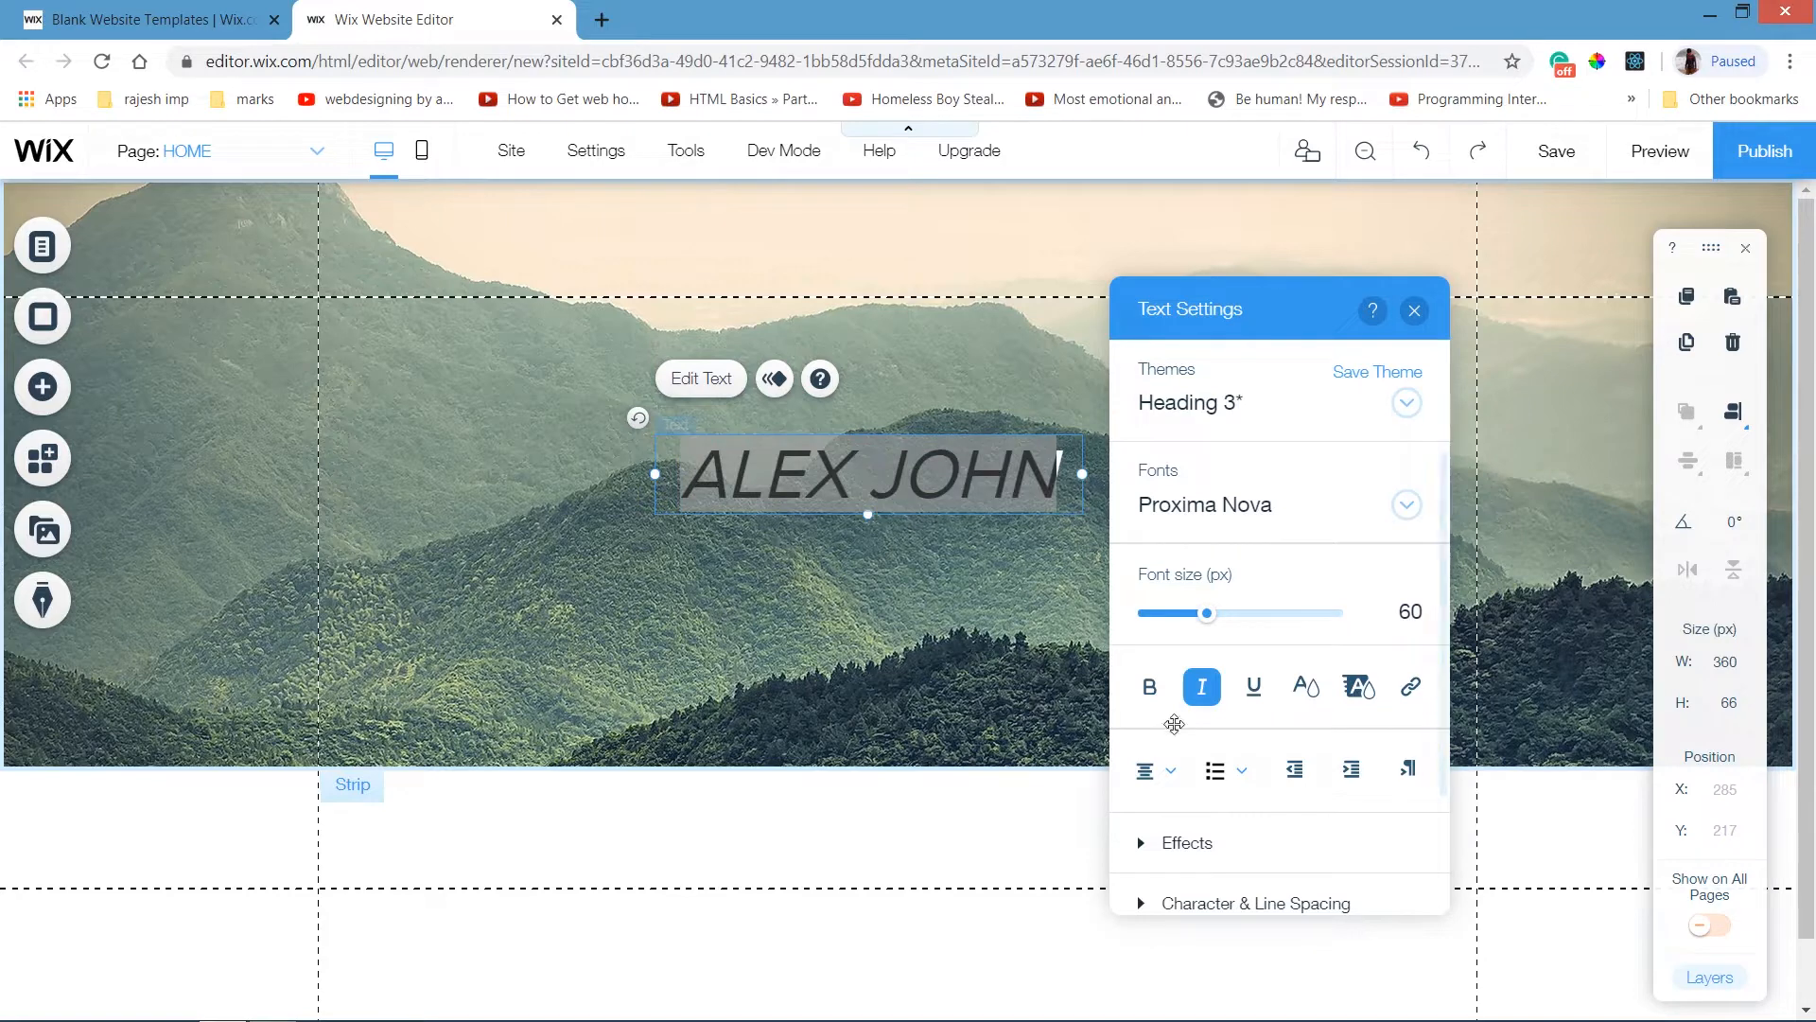
left_click(1202, 687)
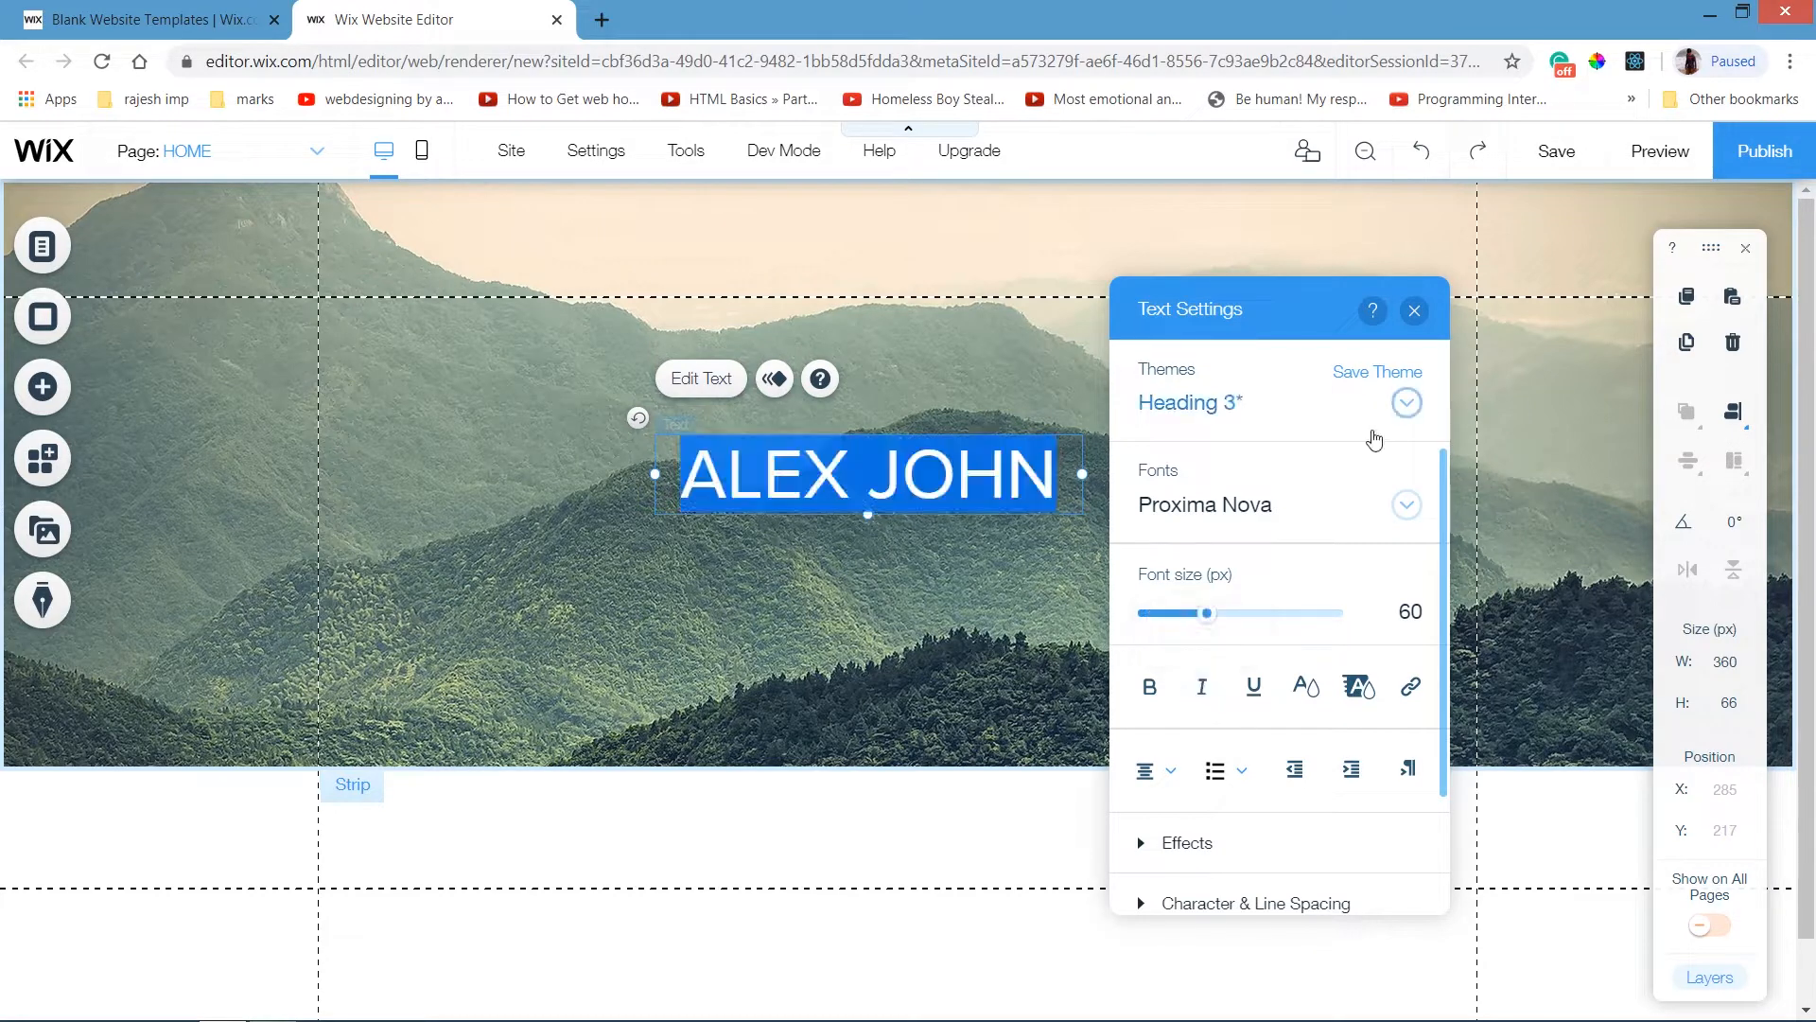
Reposition the name heading on the strip to X 310, Y 217.
left_click(1415, 312)
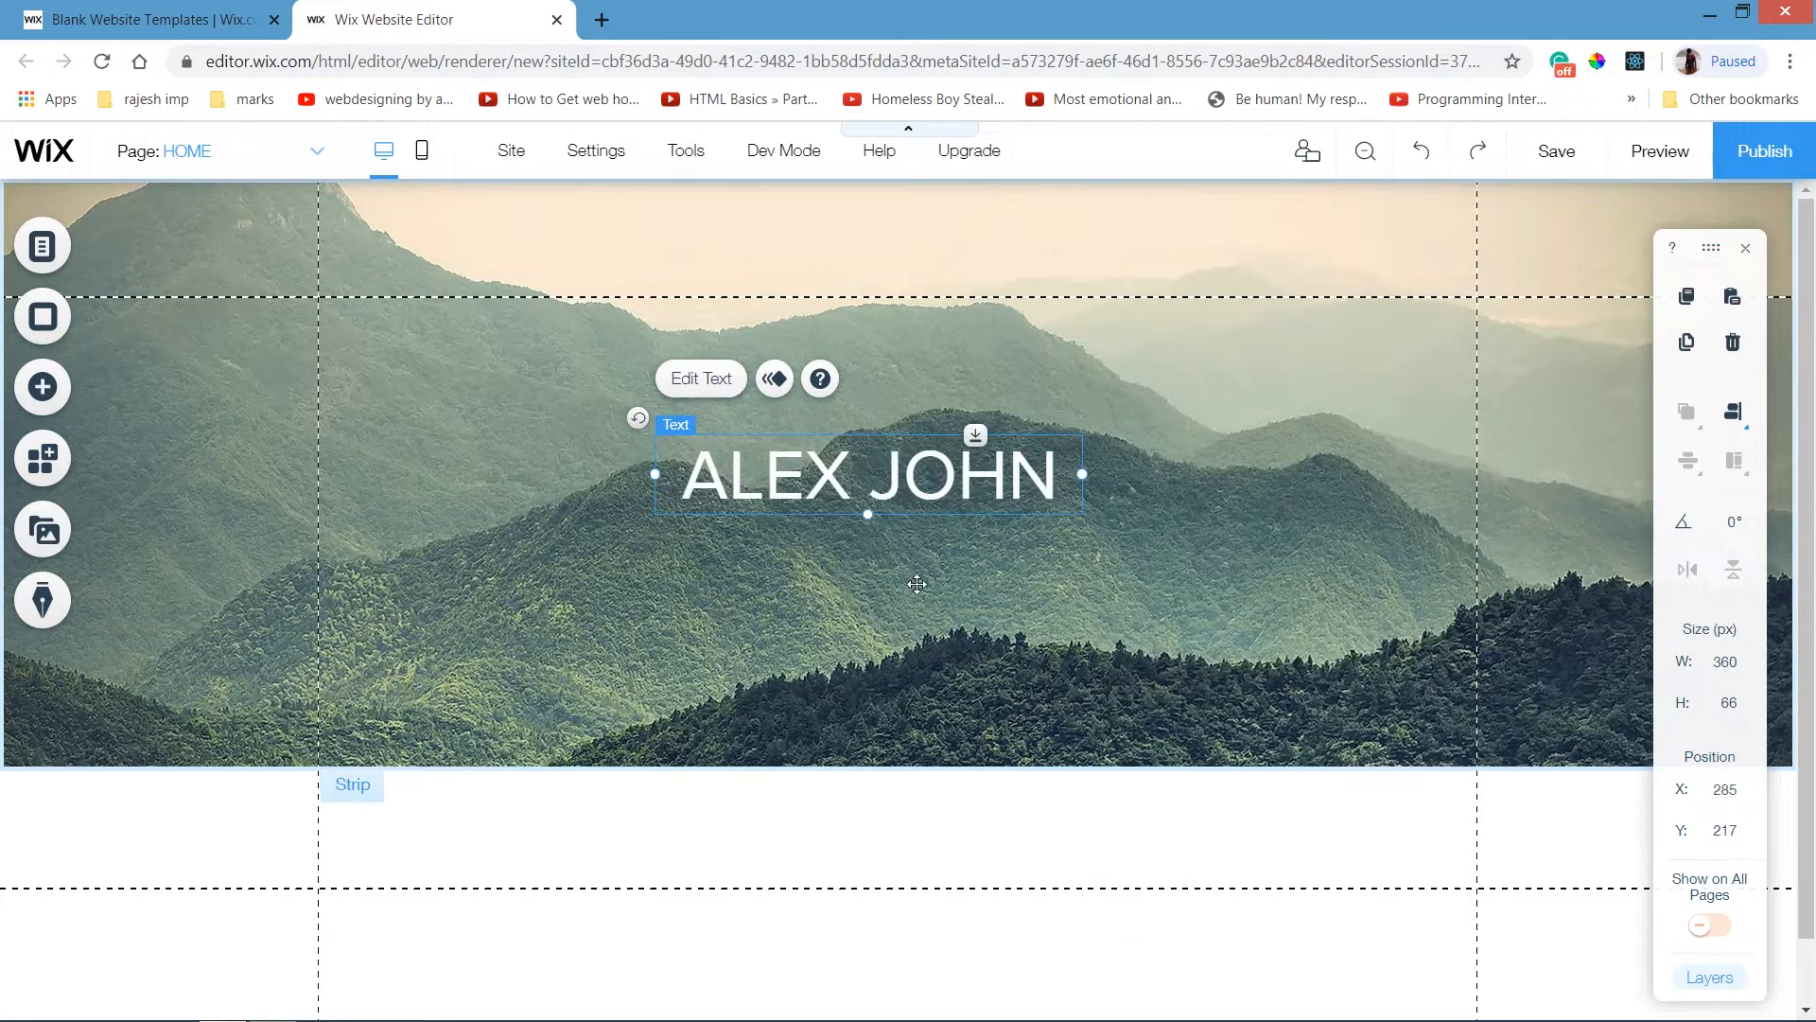
left_click_drag(922, 479, 954, 486)
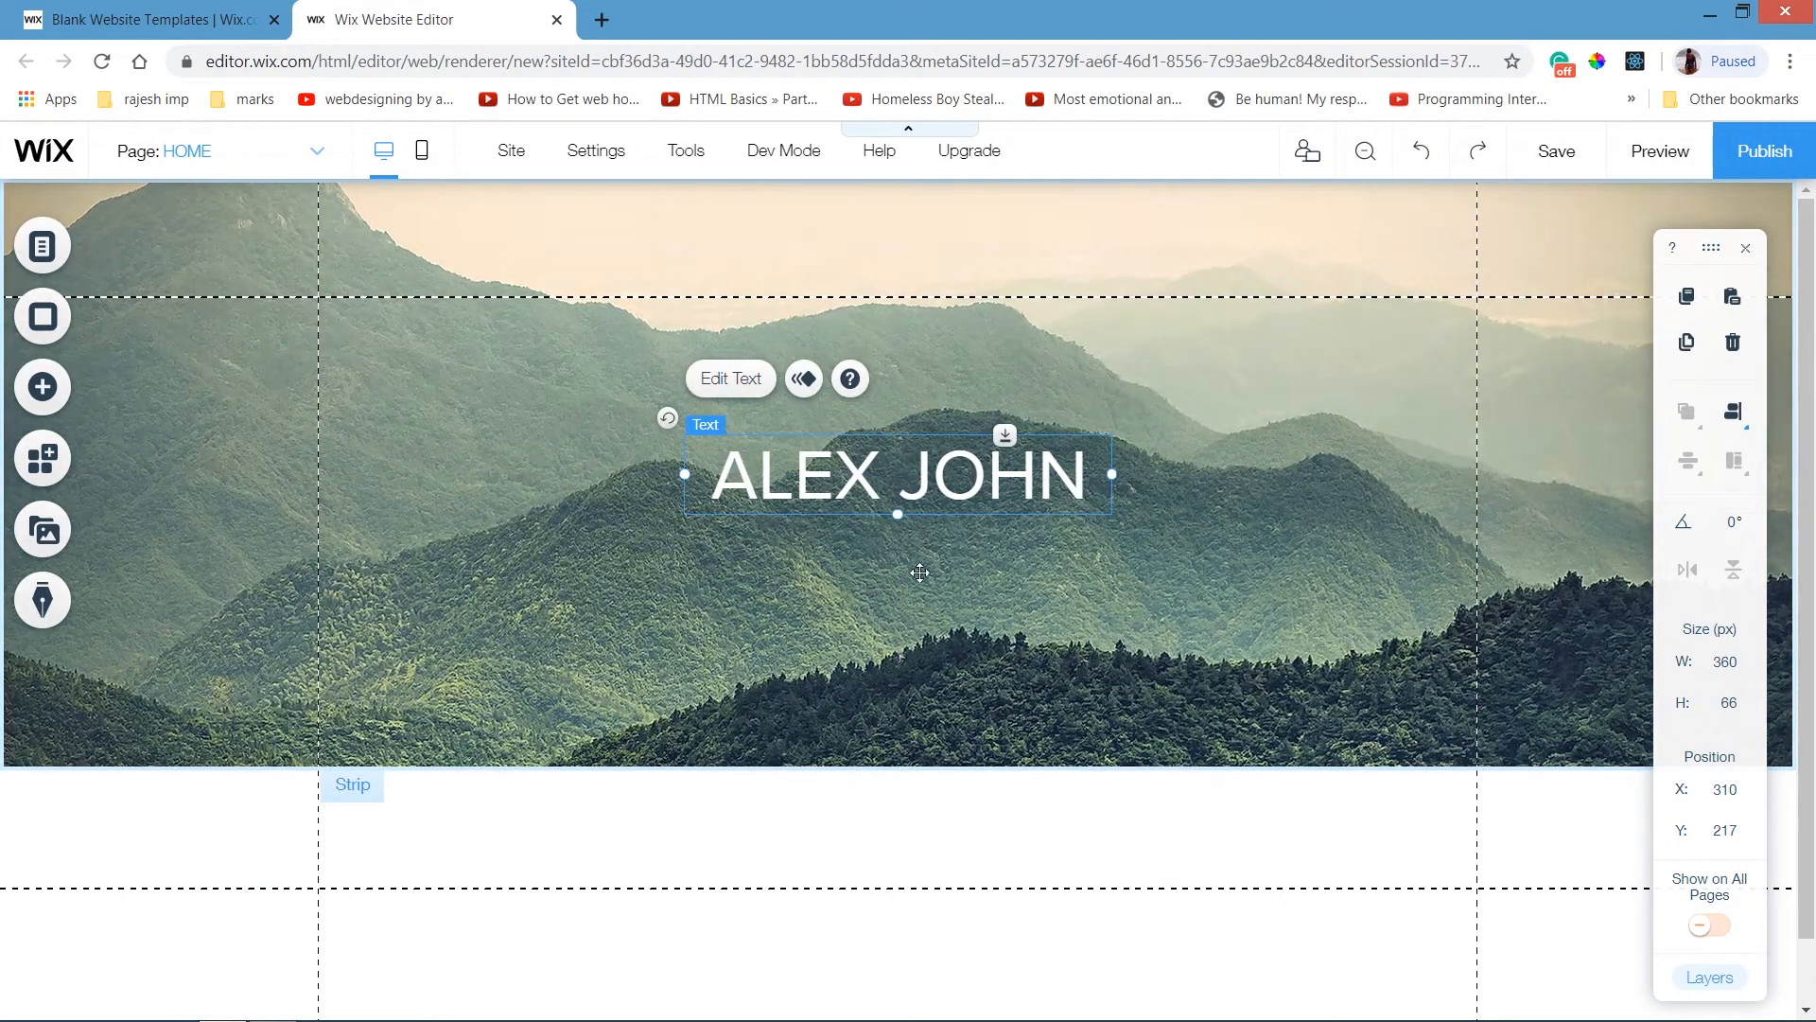
left_click(880, 634)
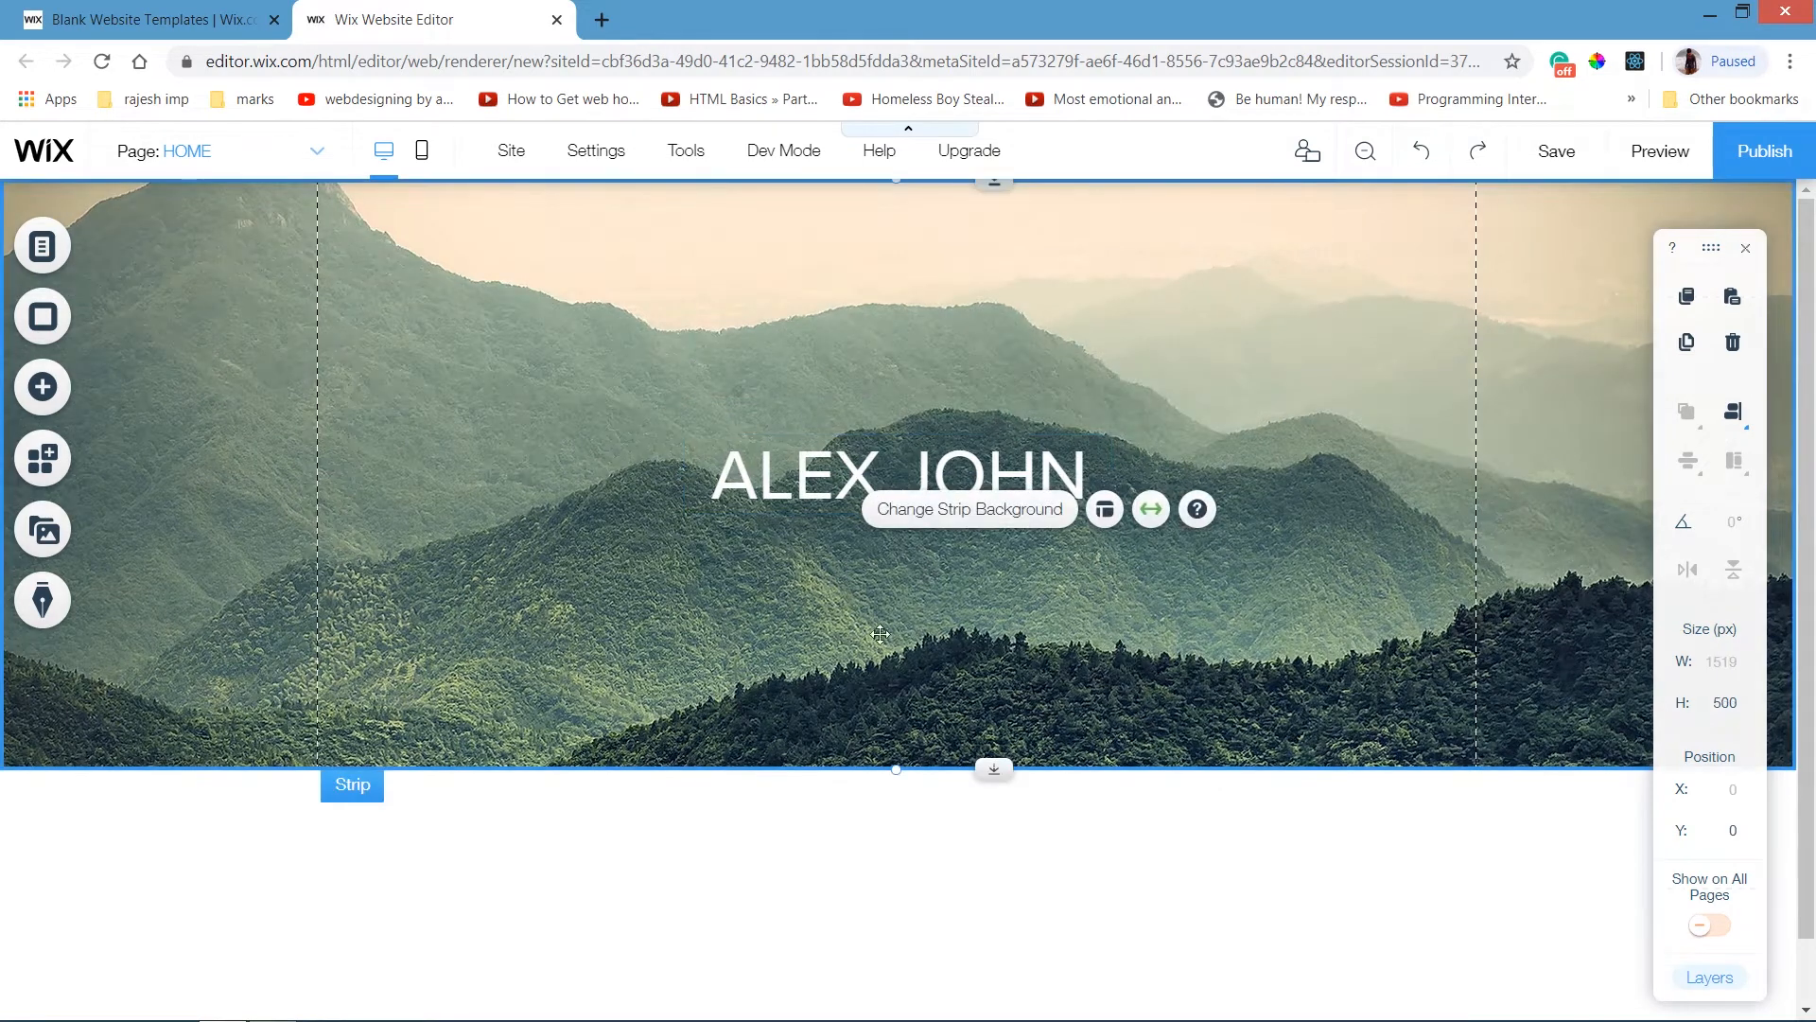
left_click(55, 390)
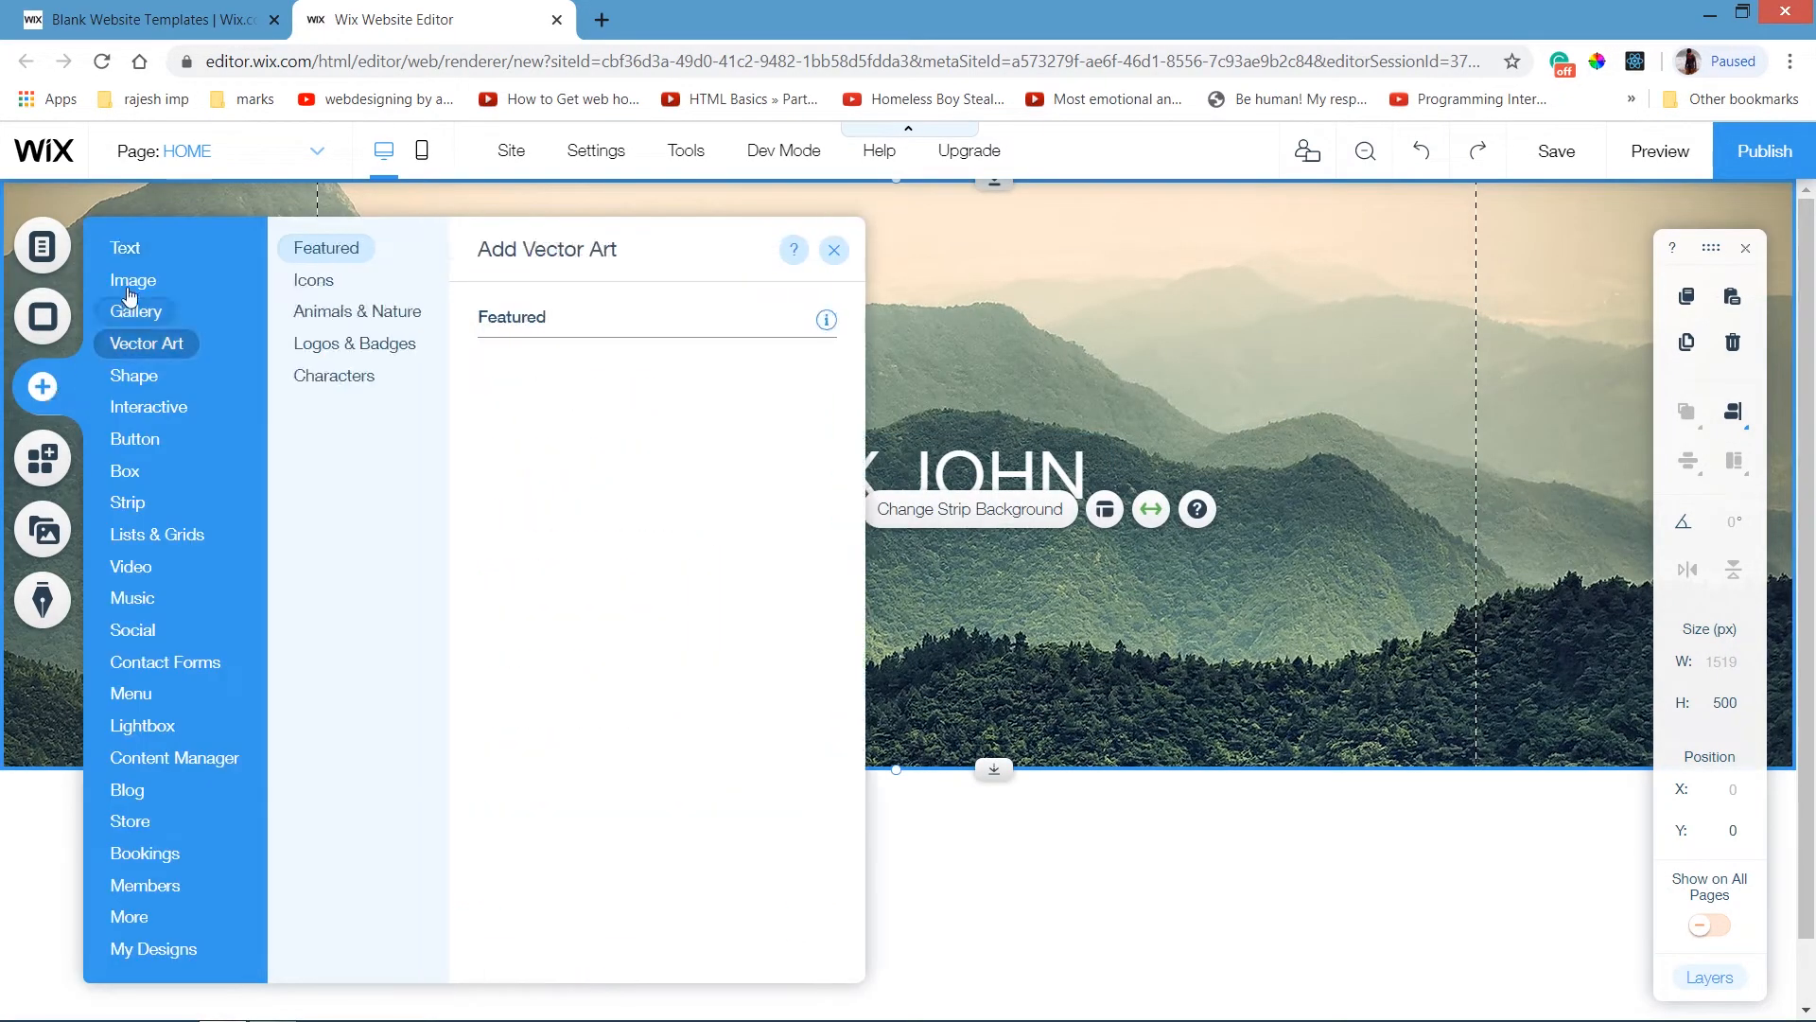
Upload the model1 and wix white images to the site's media.
mouse_move(128, 280)
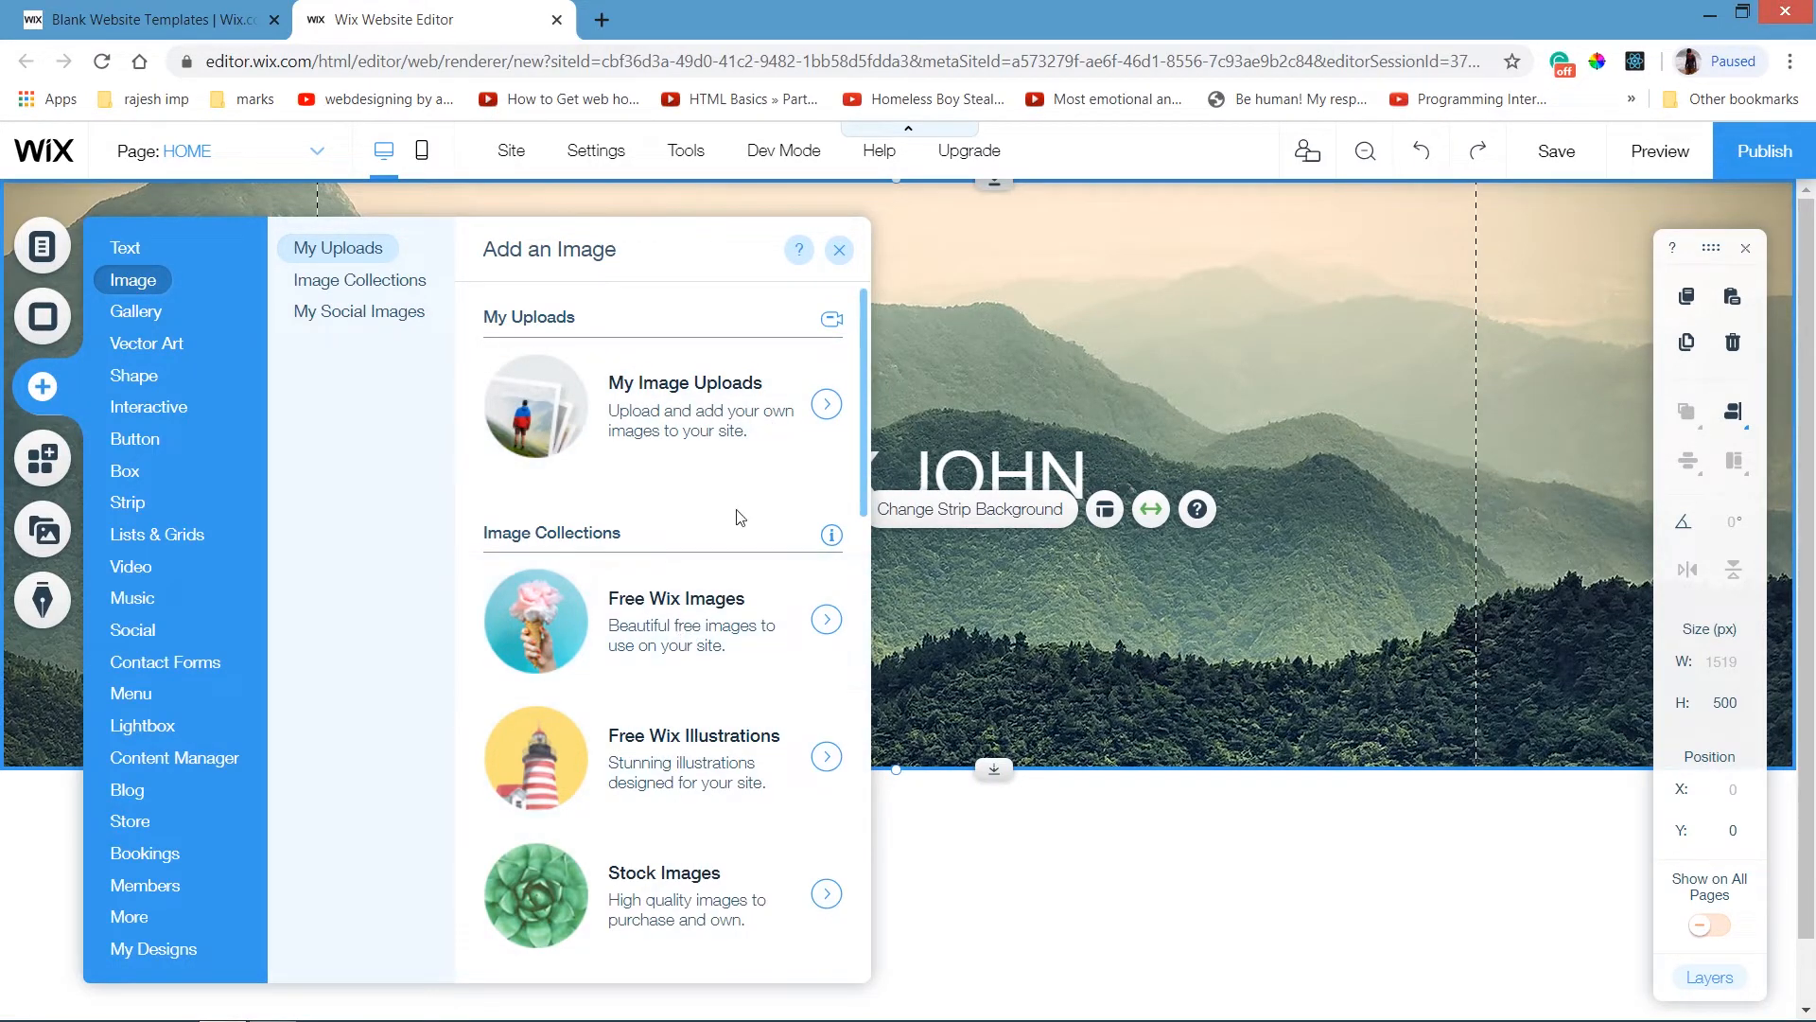
left_click(829, 404)
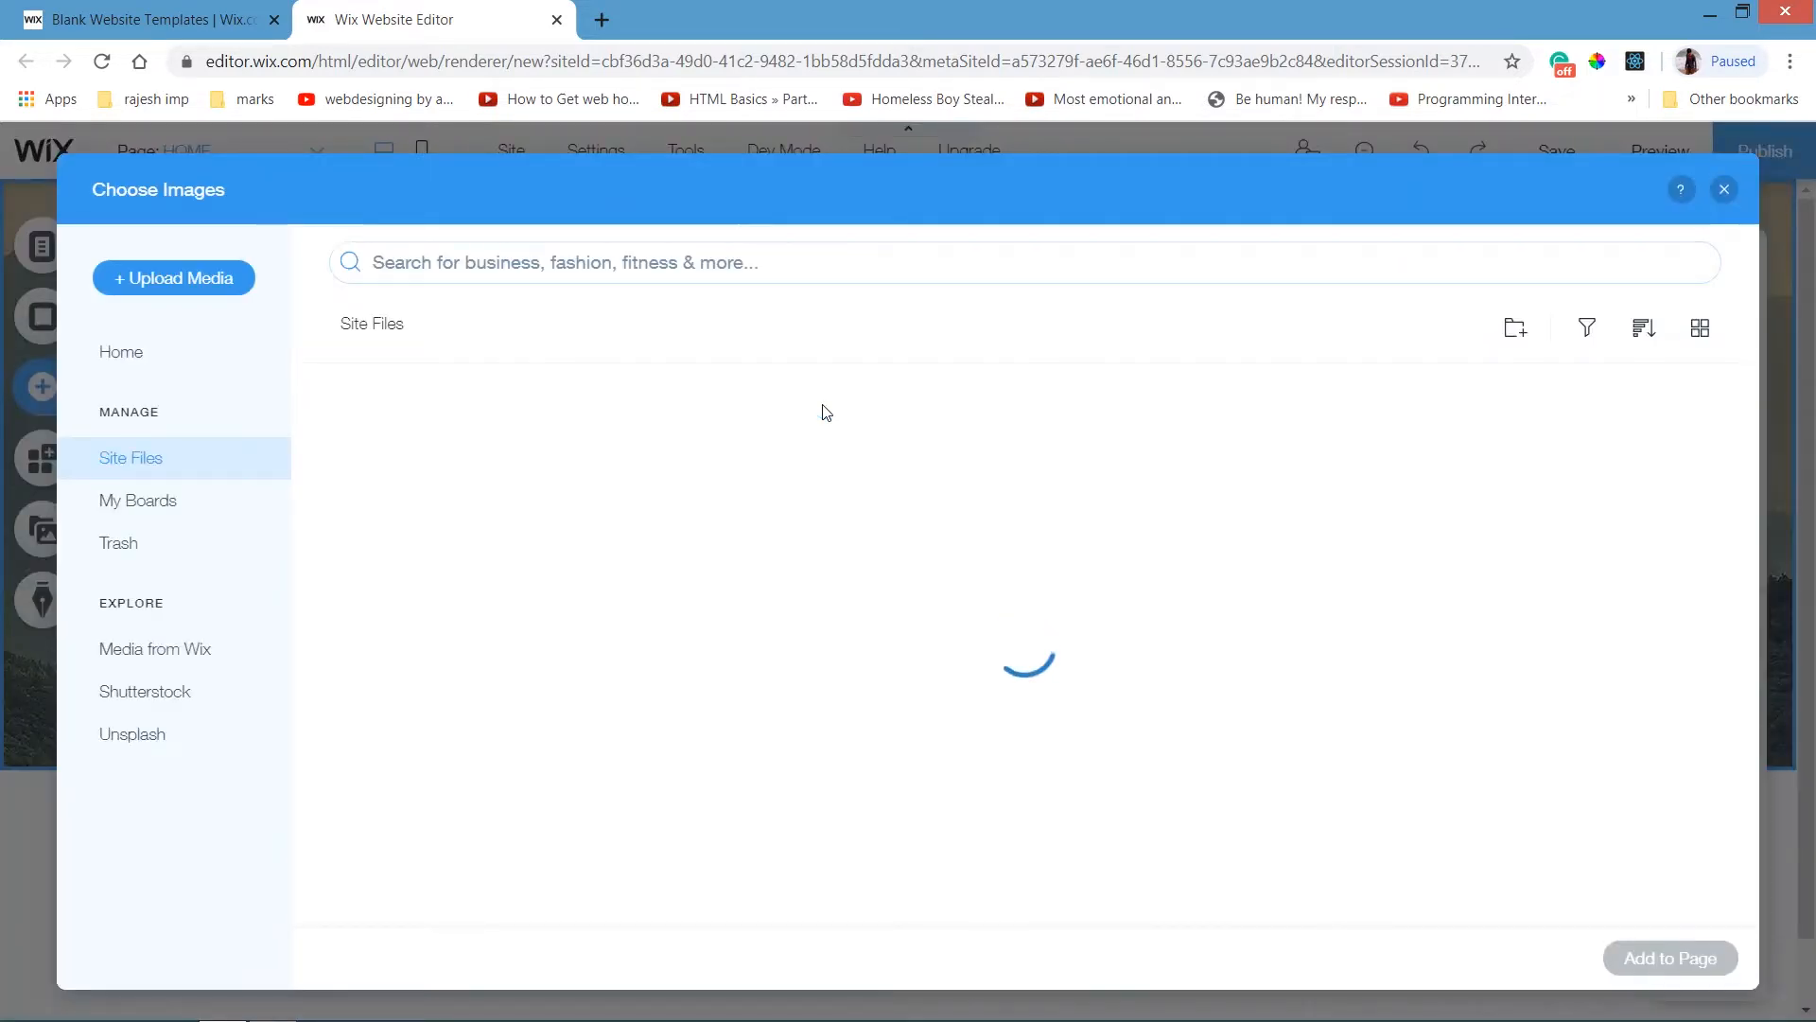
left_click(213, 276)
left_click(939, 640)
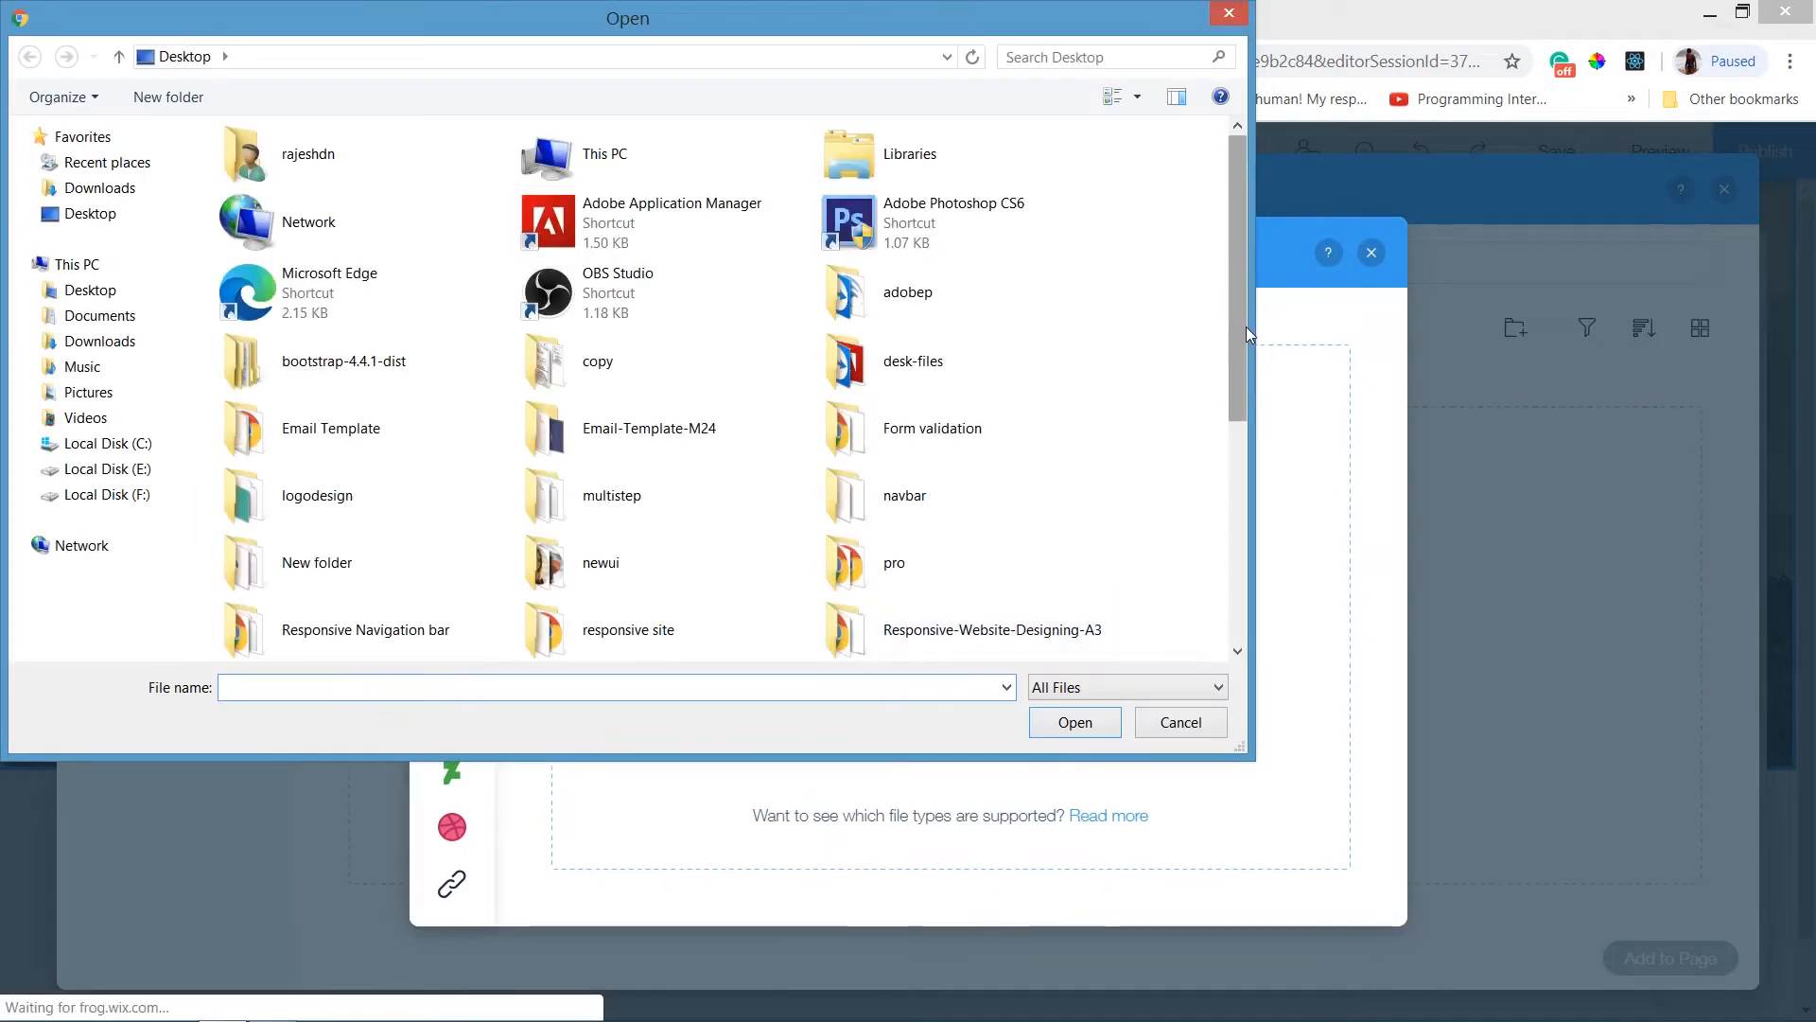
left_click_drag(1246, 326, 1245, 574)
left_click(956, 421)
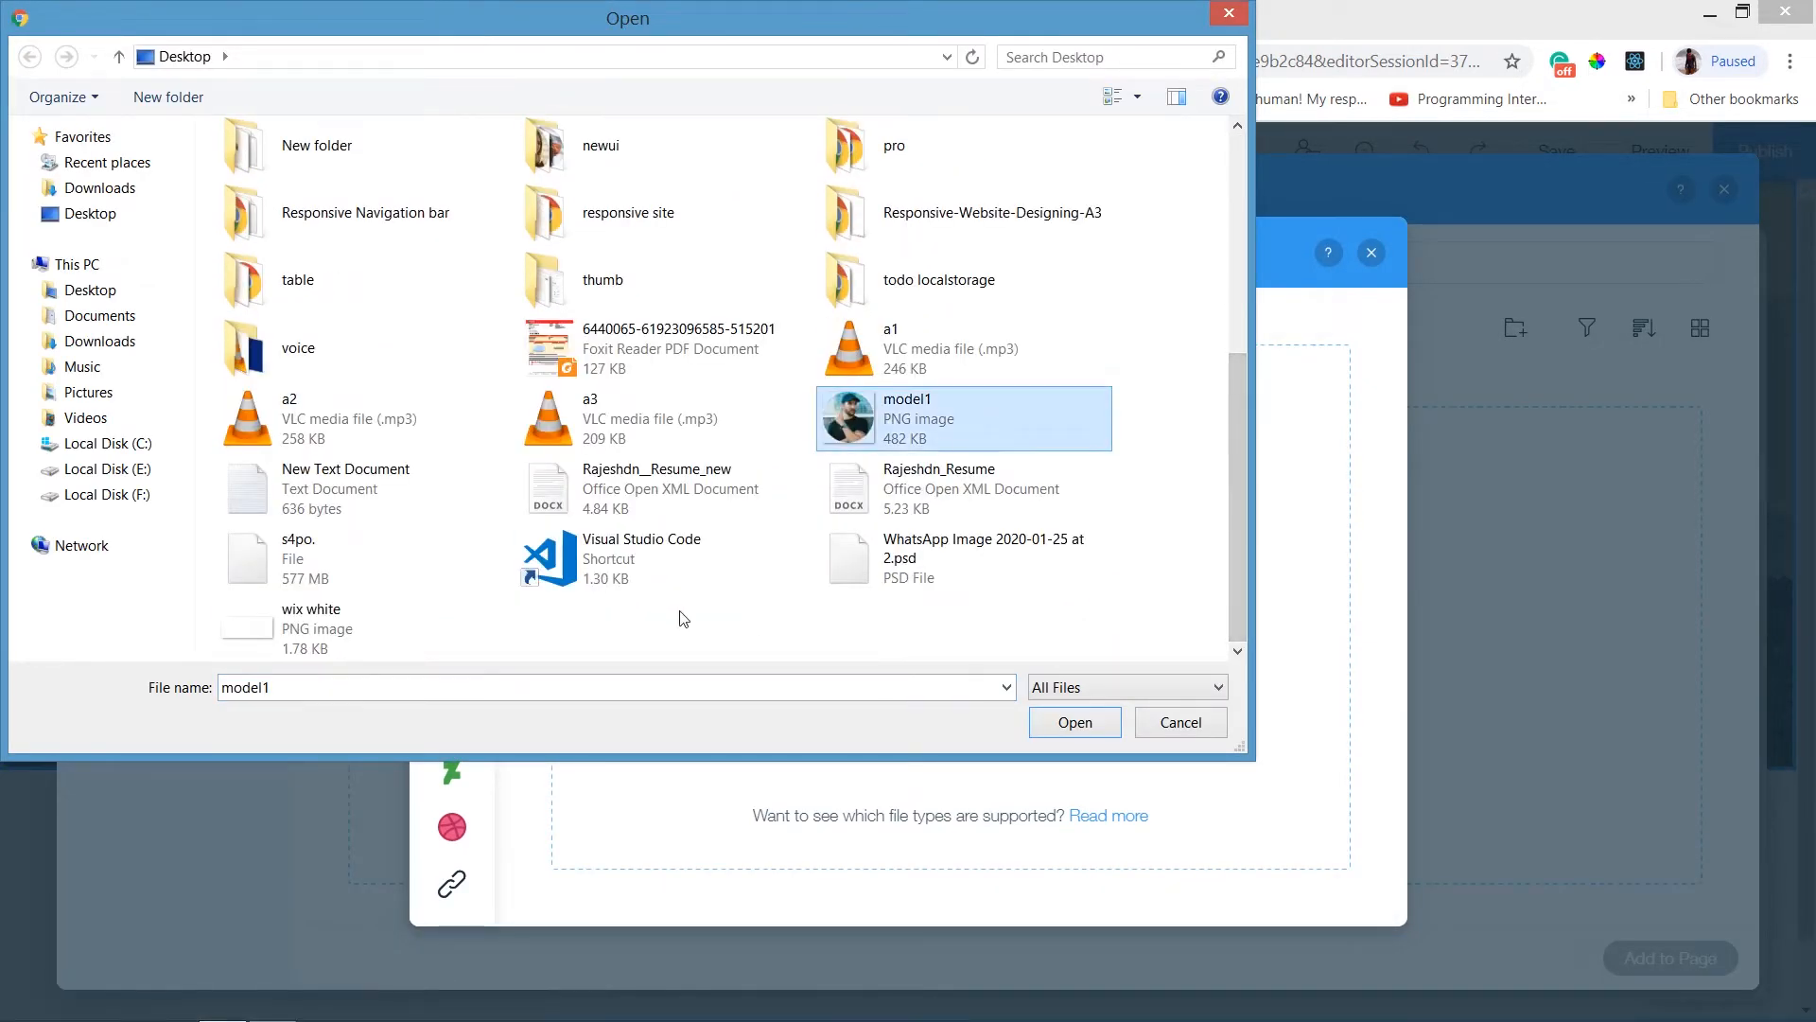
left_click(389, 628, "ctrl")
left_click(1108, 722)
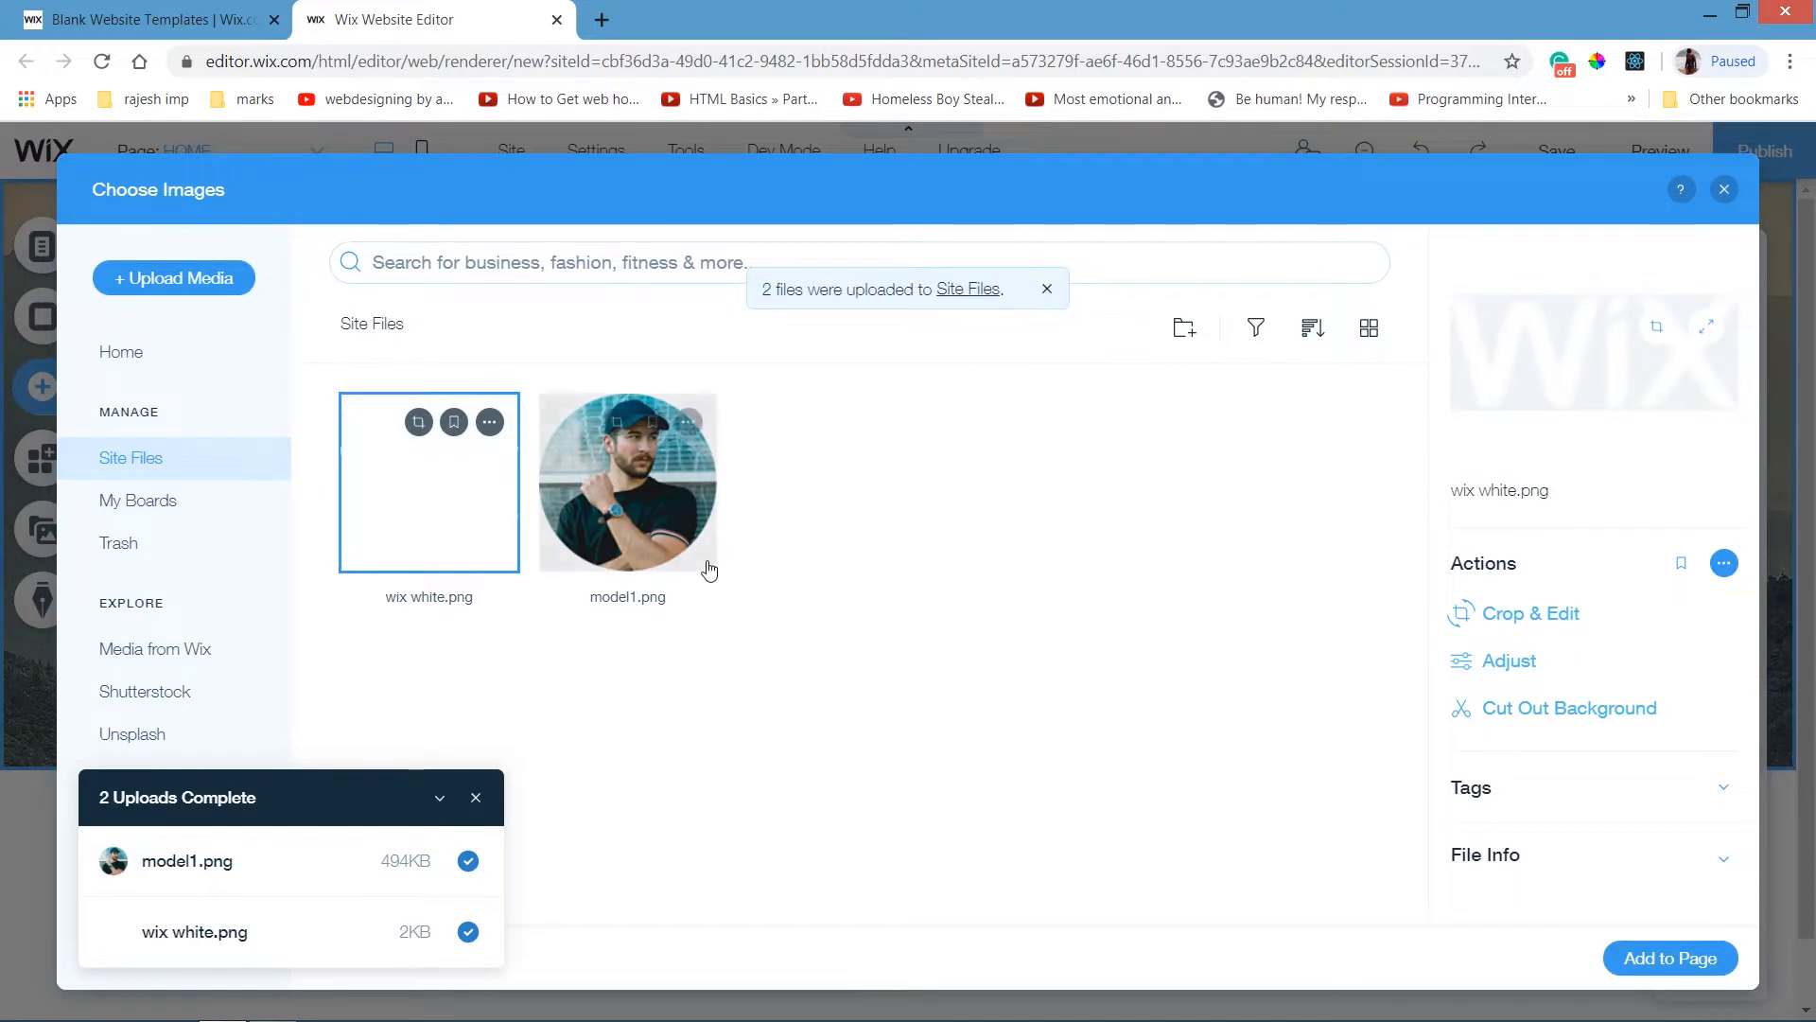
Add wix white.png and place it below the name heading at X 368, Y 298.
left_click(629, 499)
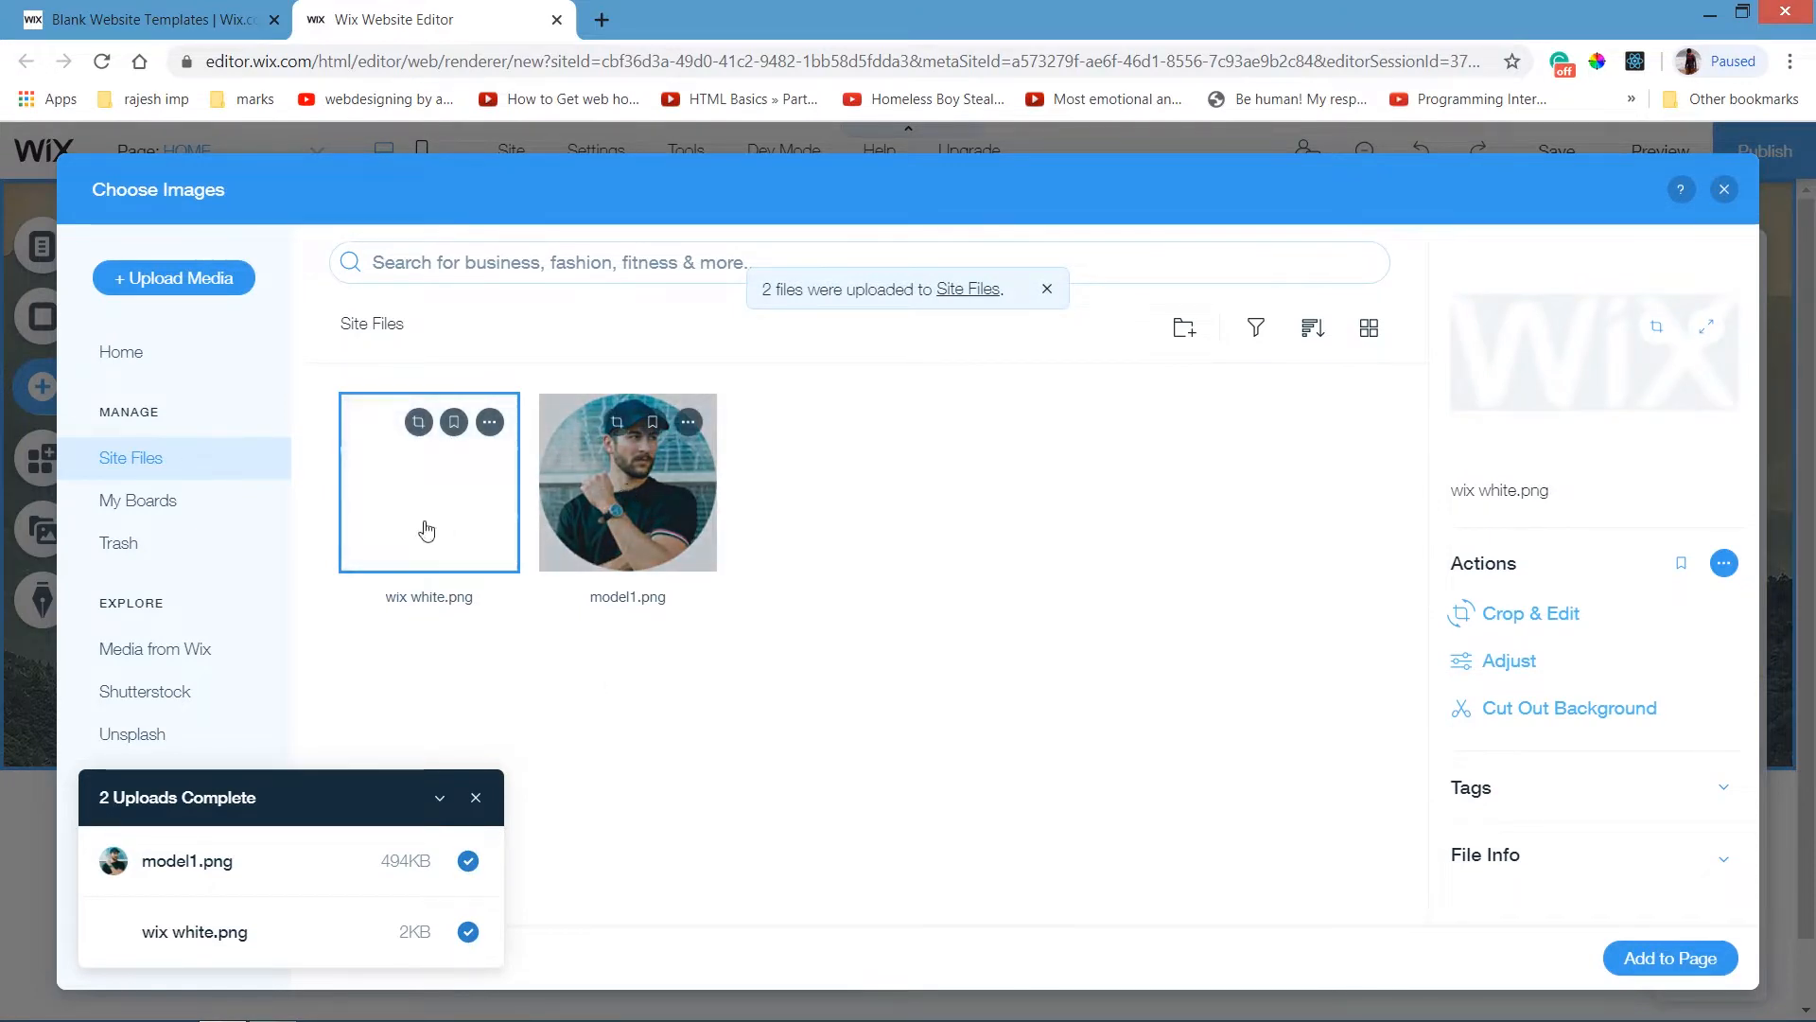
left_click(412, 526)
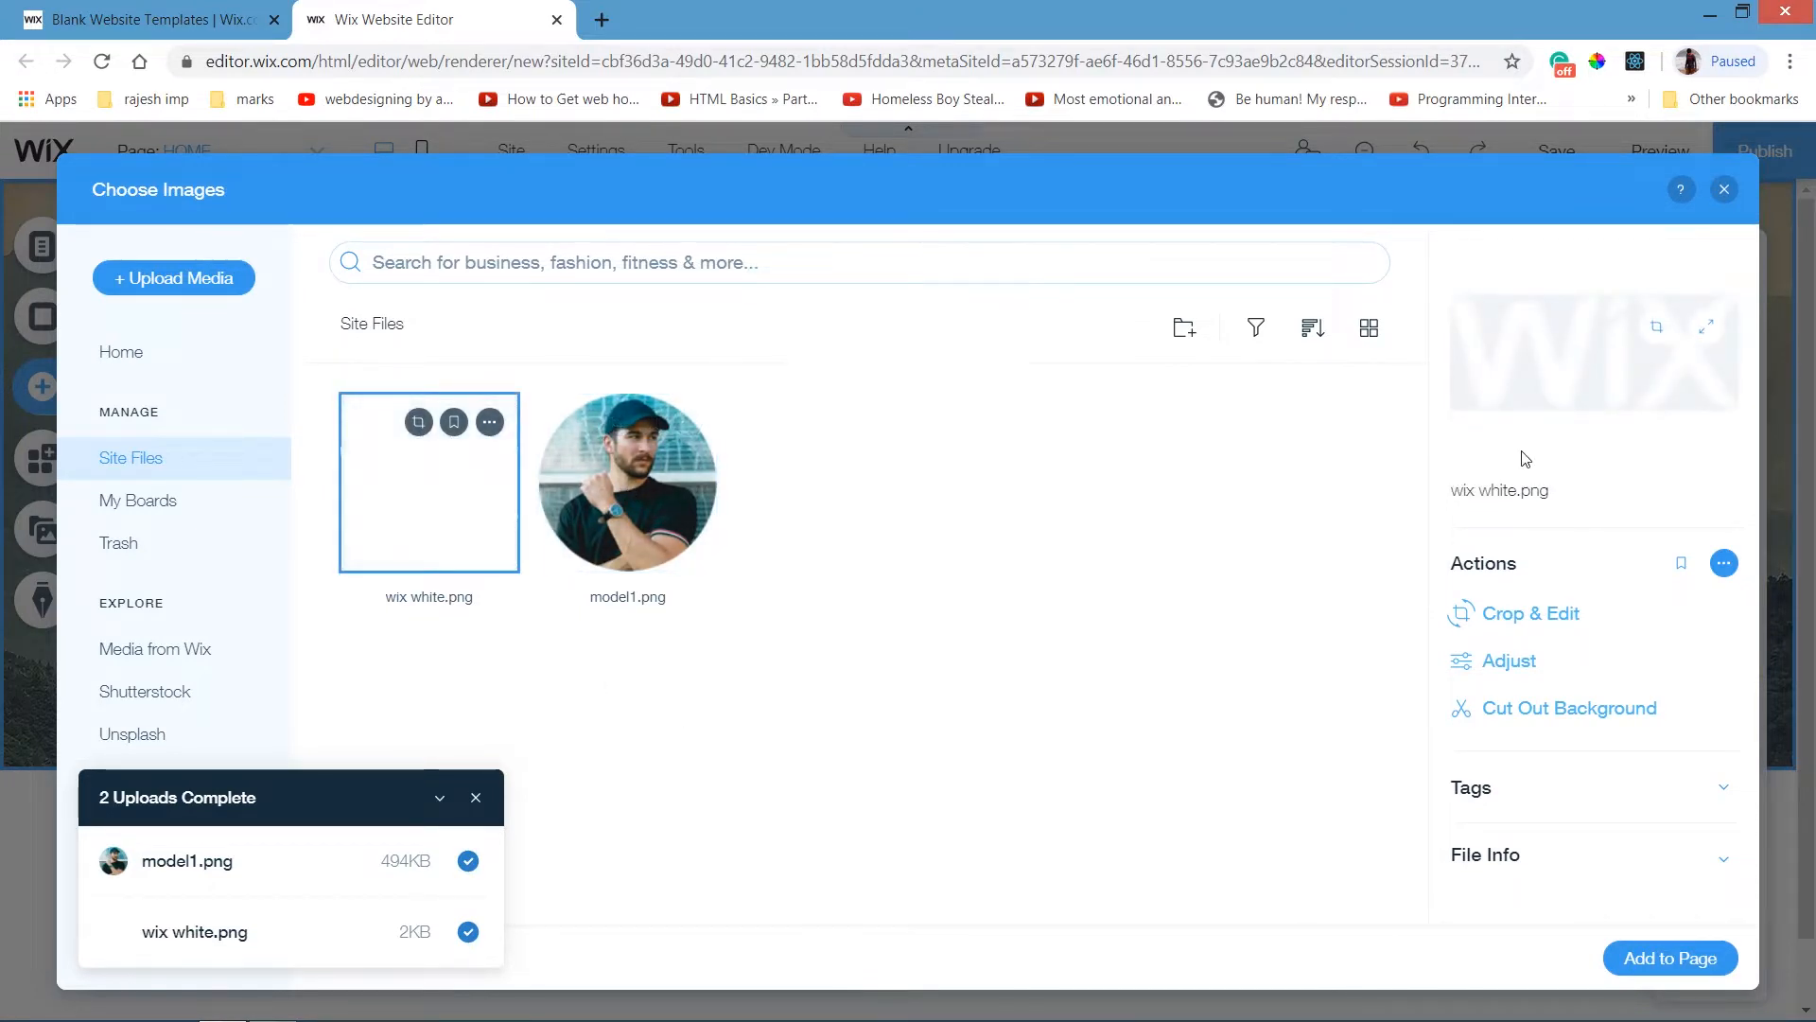
left_click(1657, 967)
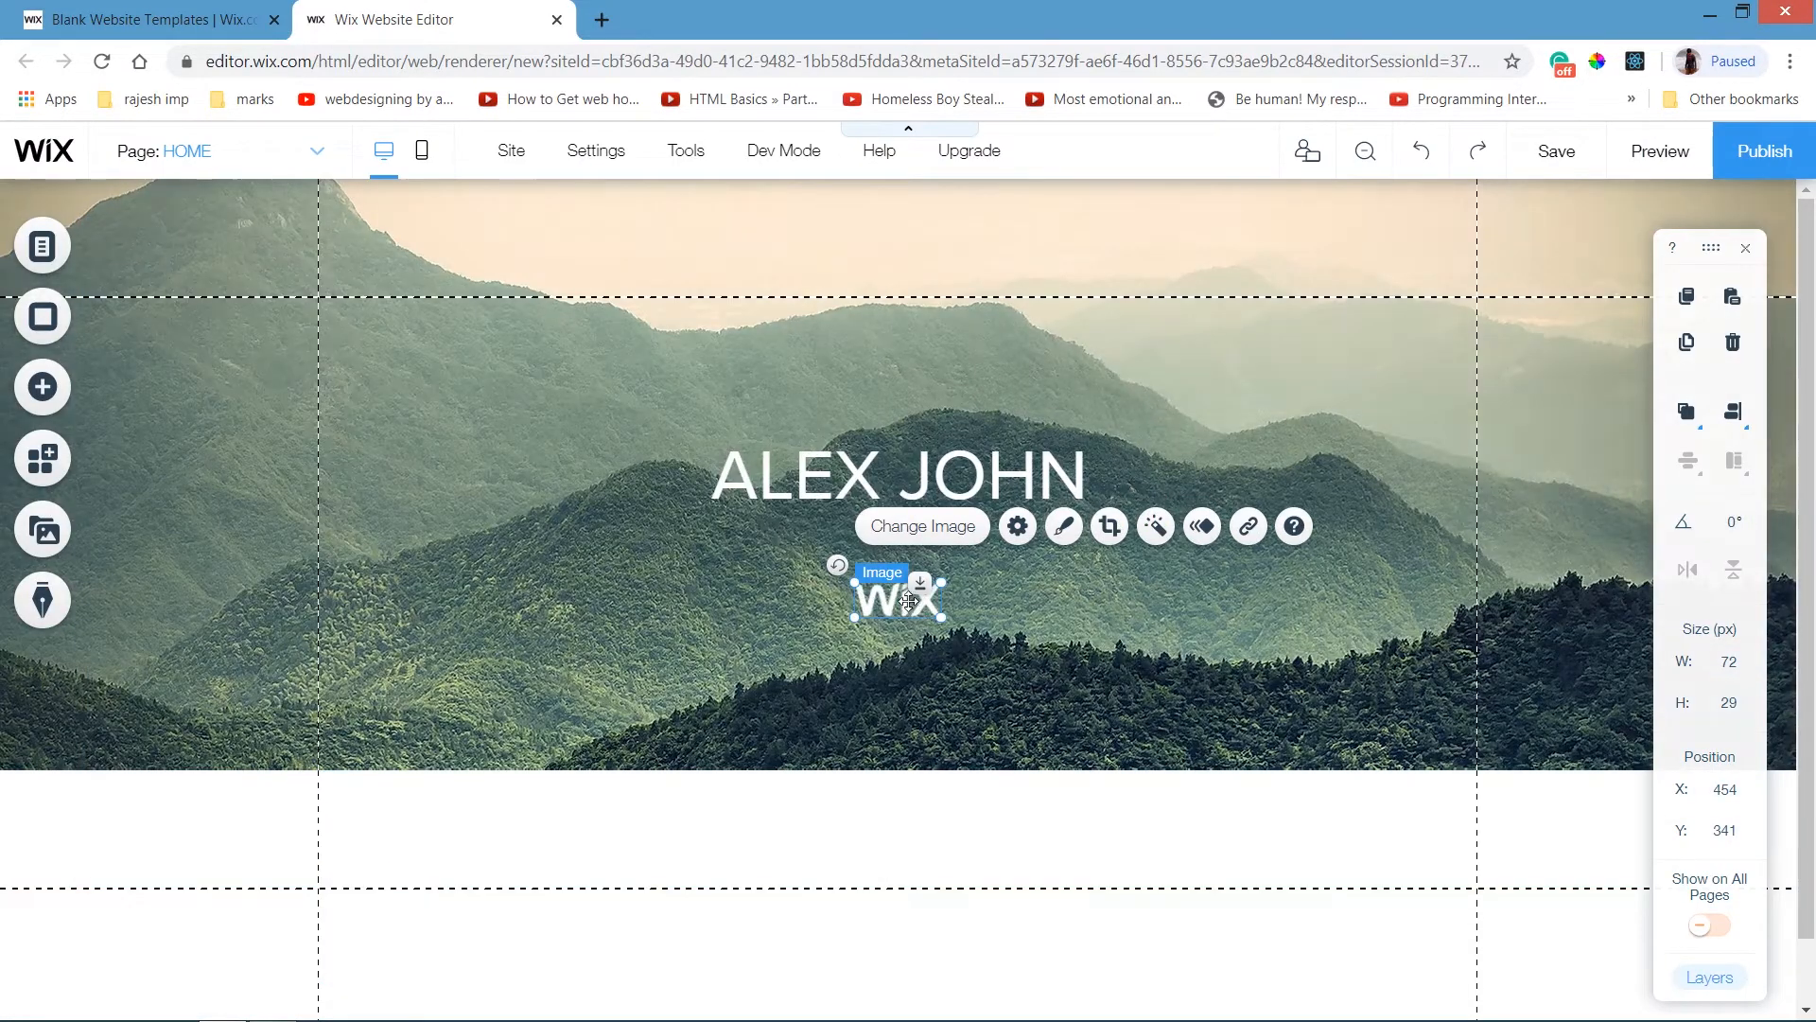
left_click_drag(898, 600, 805, 547)
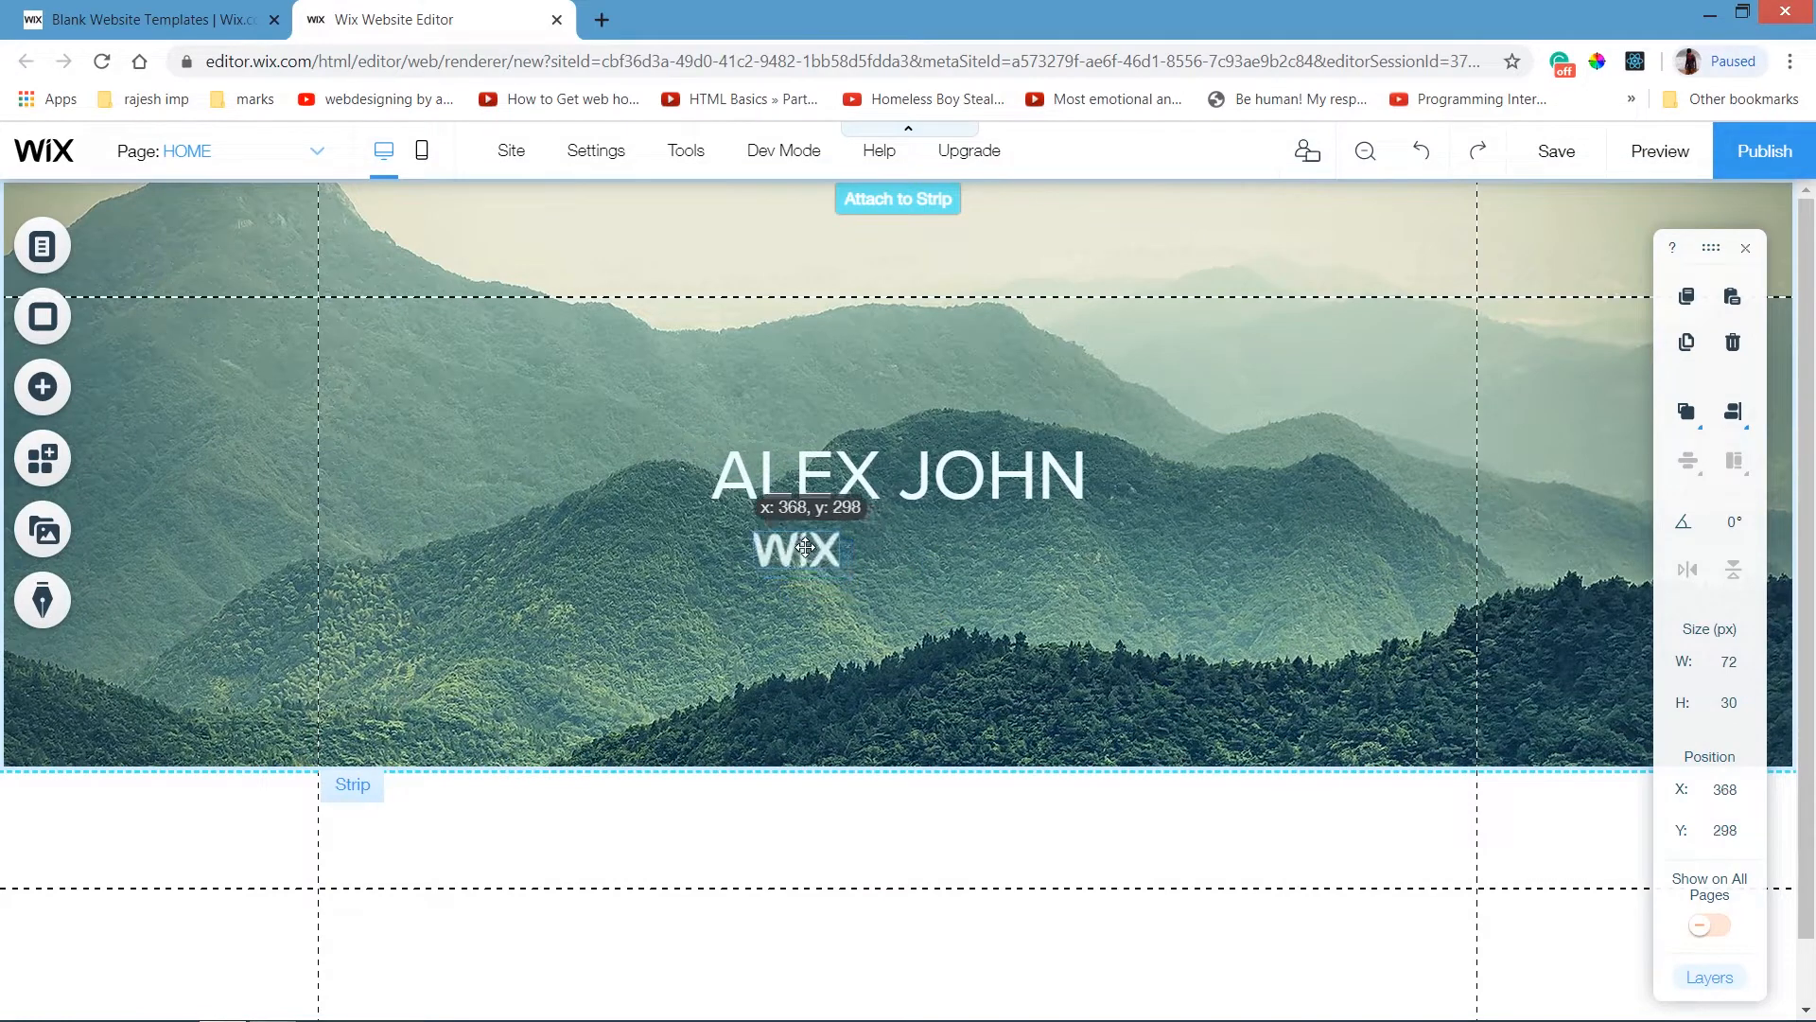
Add a Heading 6 text to the mountain strip and type DEVELOPER.
left_click(819, 639)
left_click(42, 386)
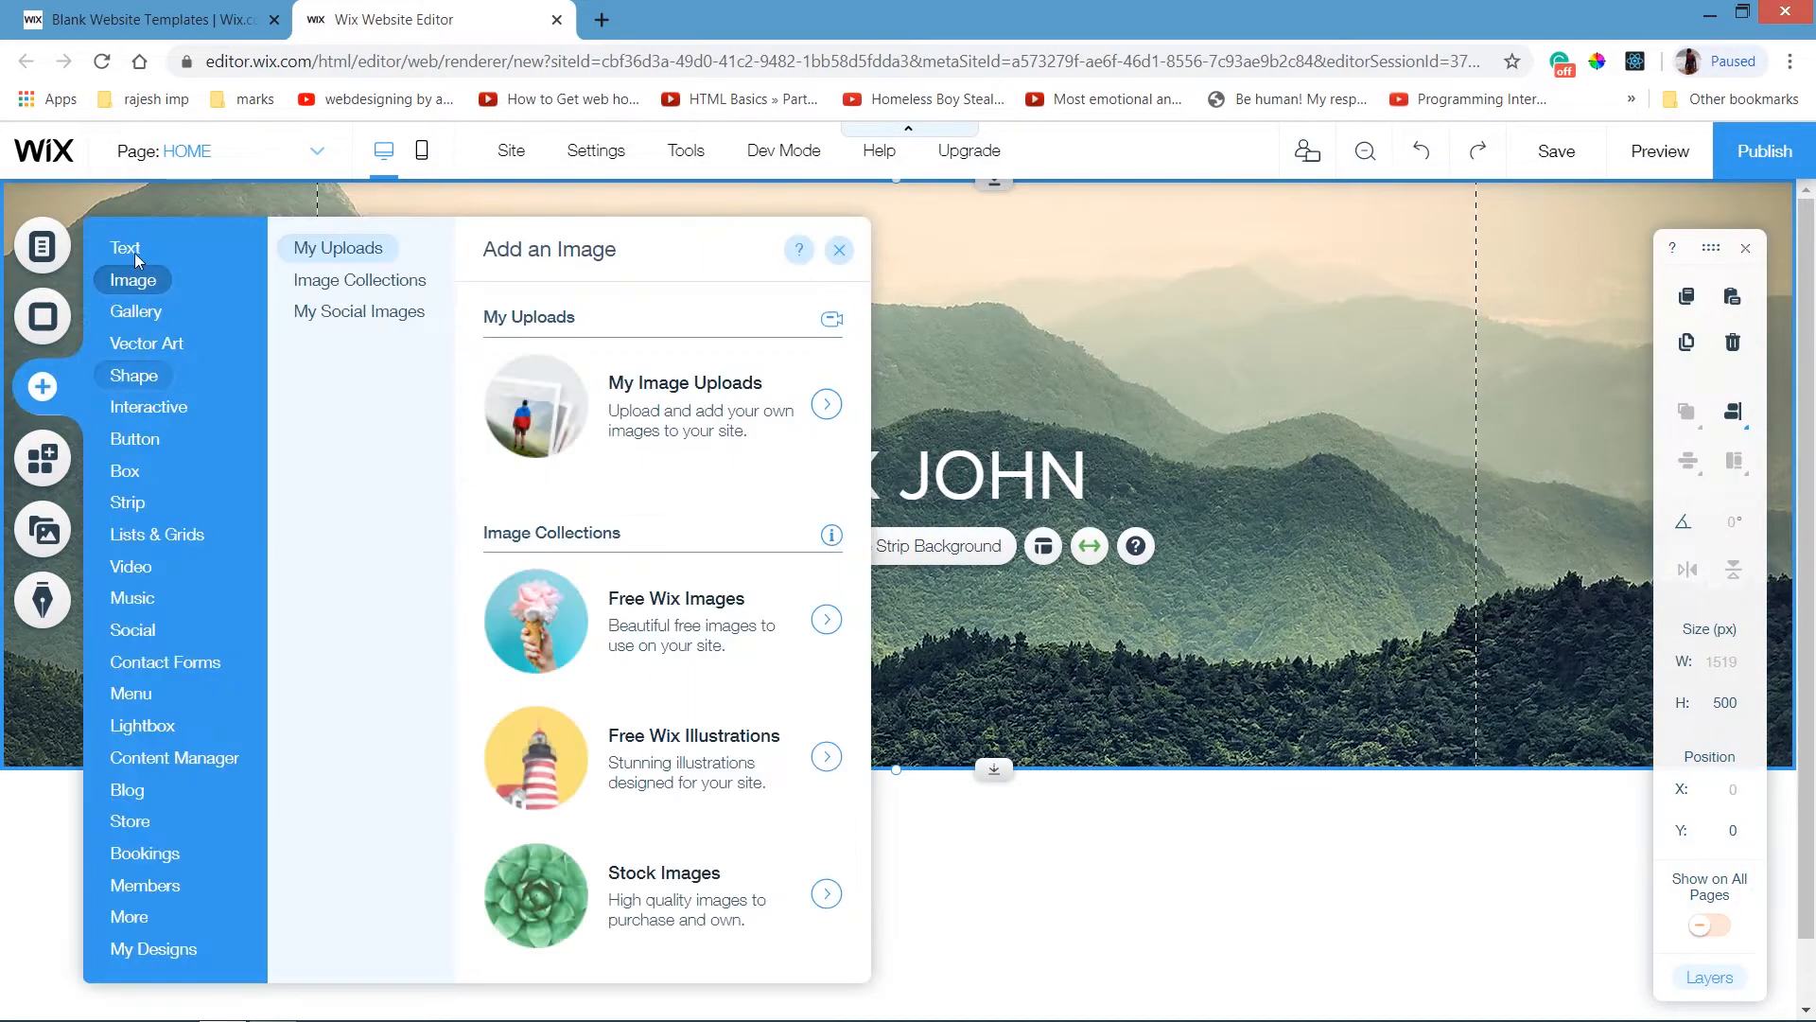
mouse_move(126, 250)
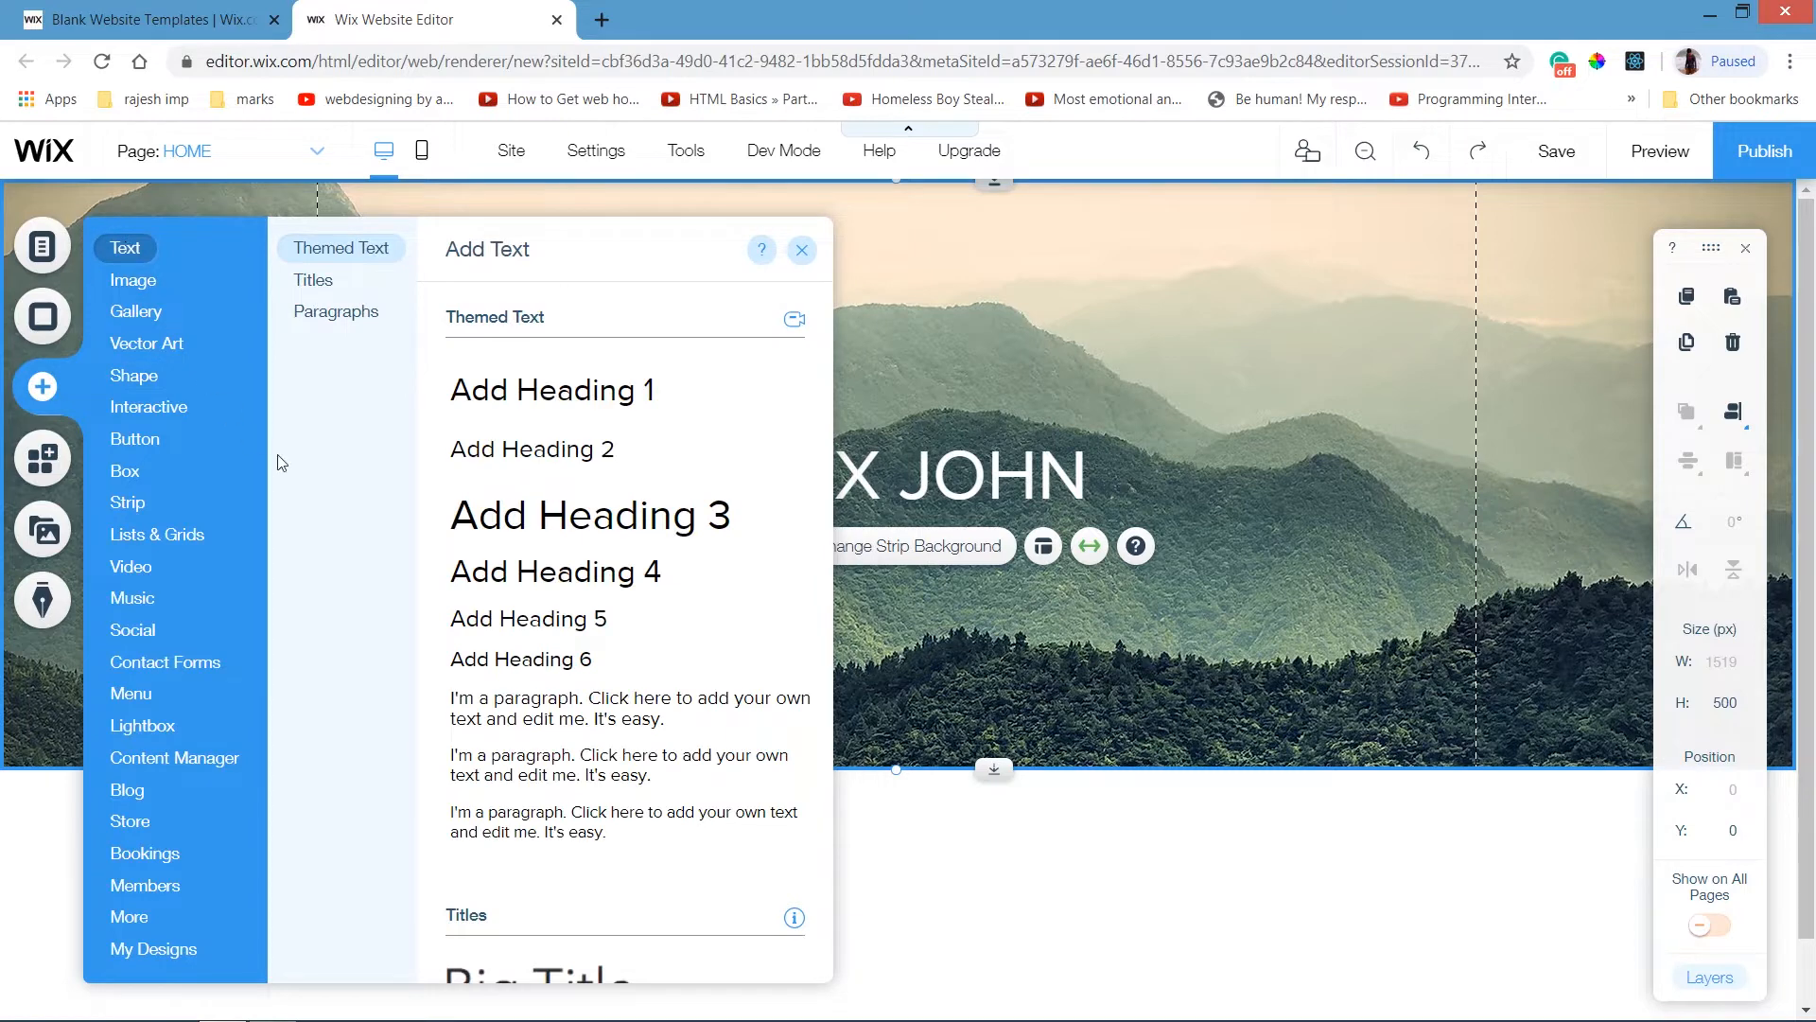
left_click(509, 661)
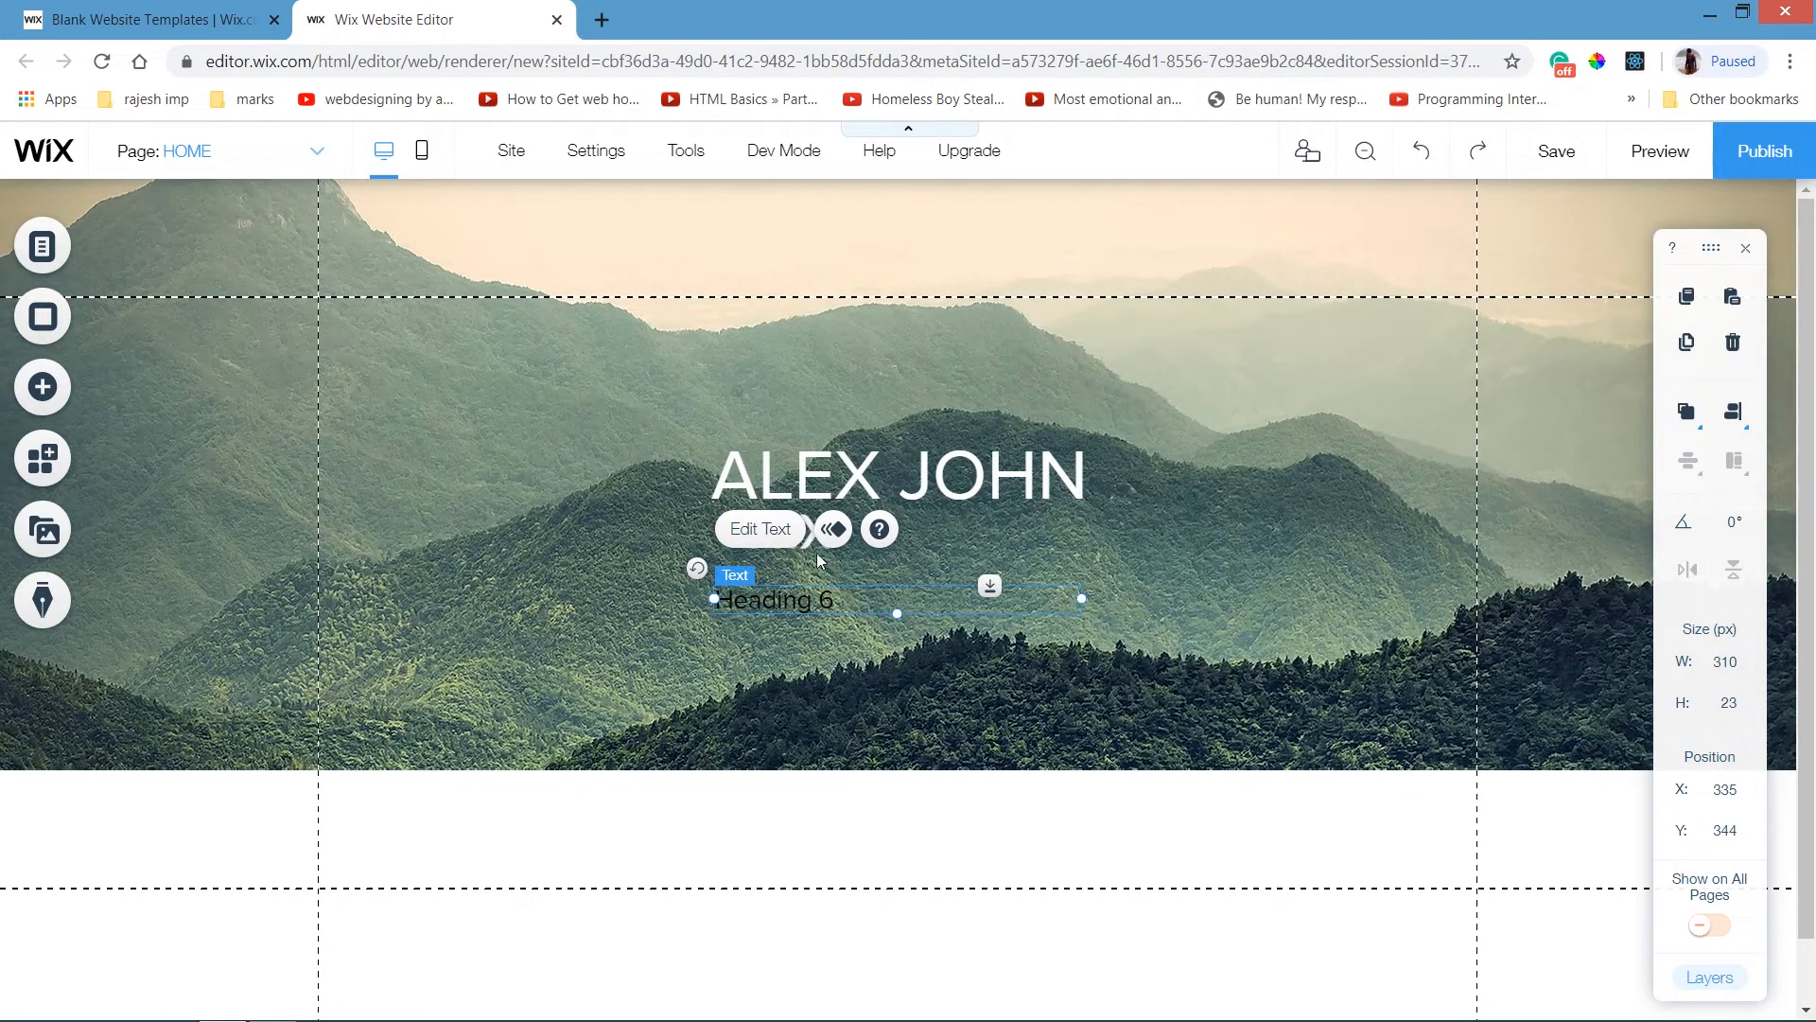
left_click(785, 529)
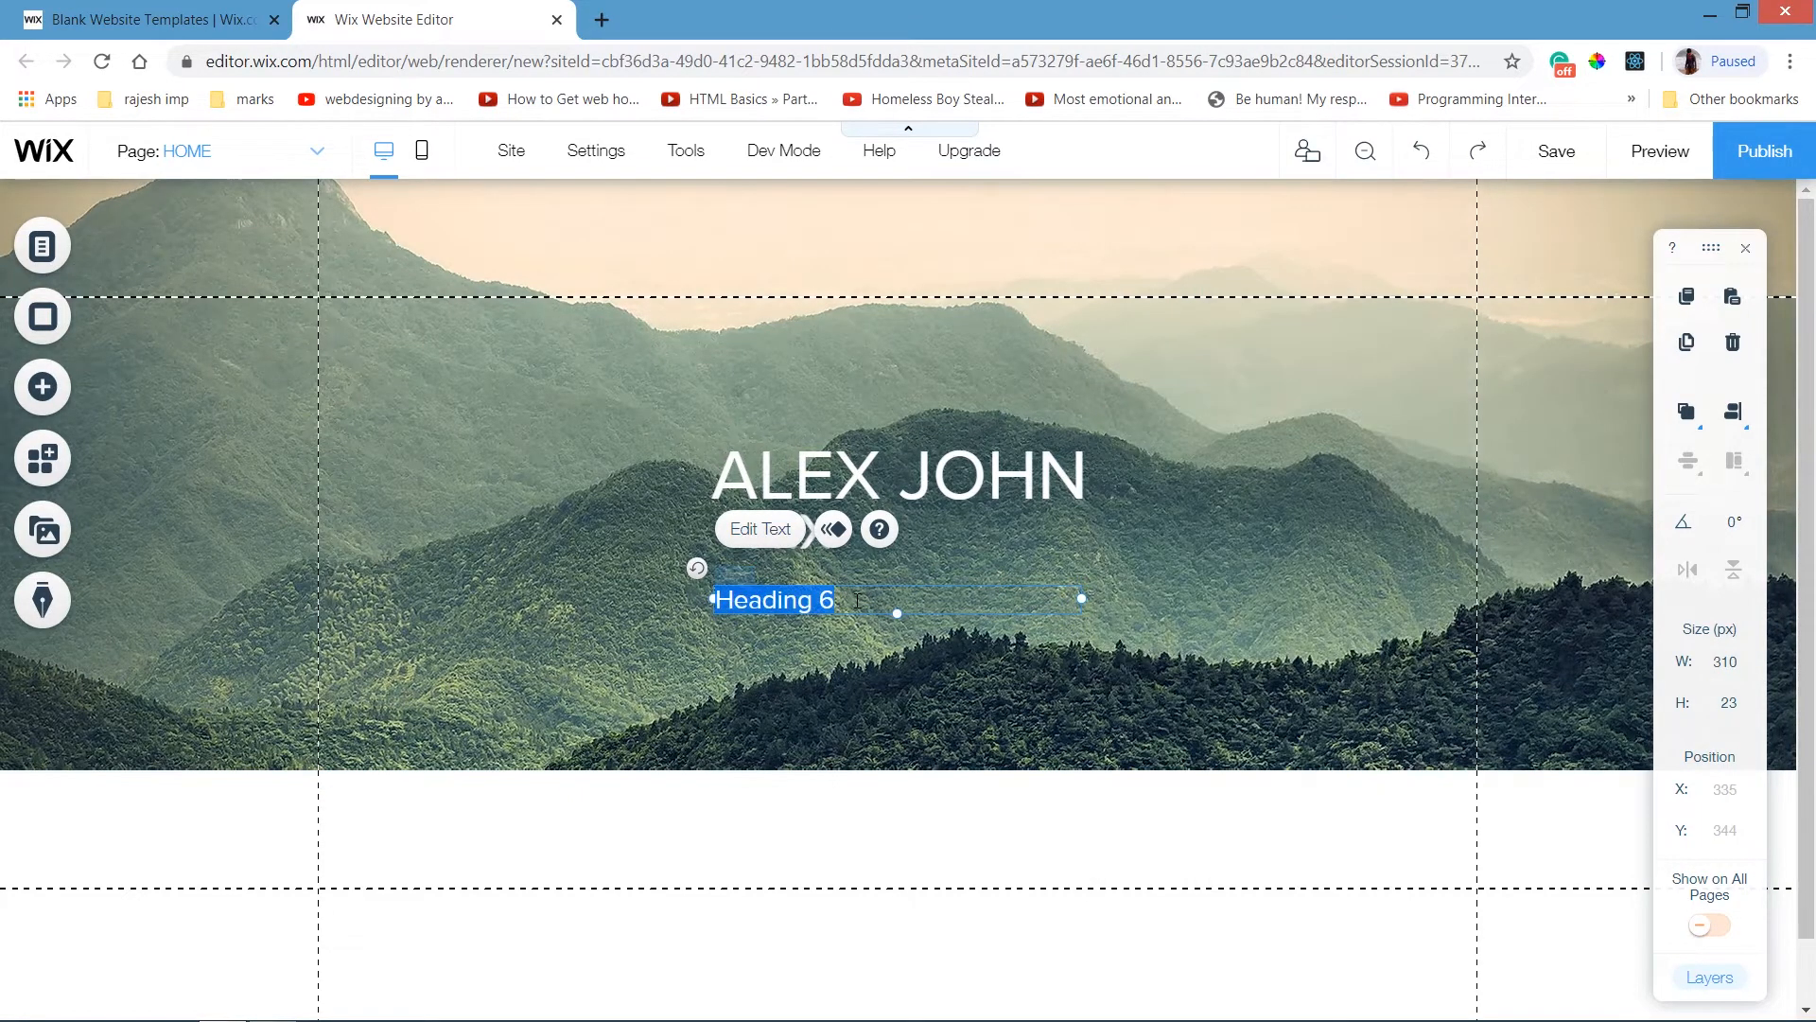
type("DEVELOPER")
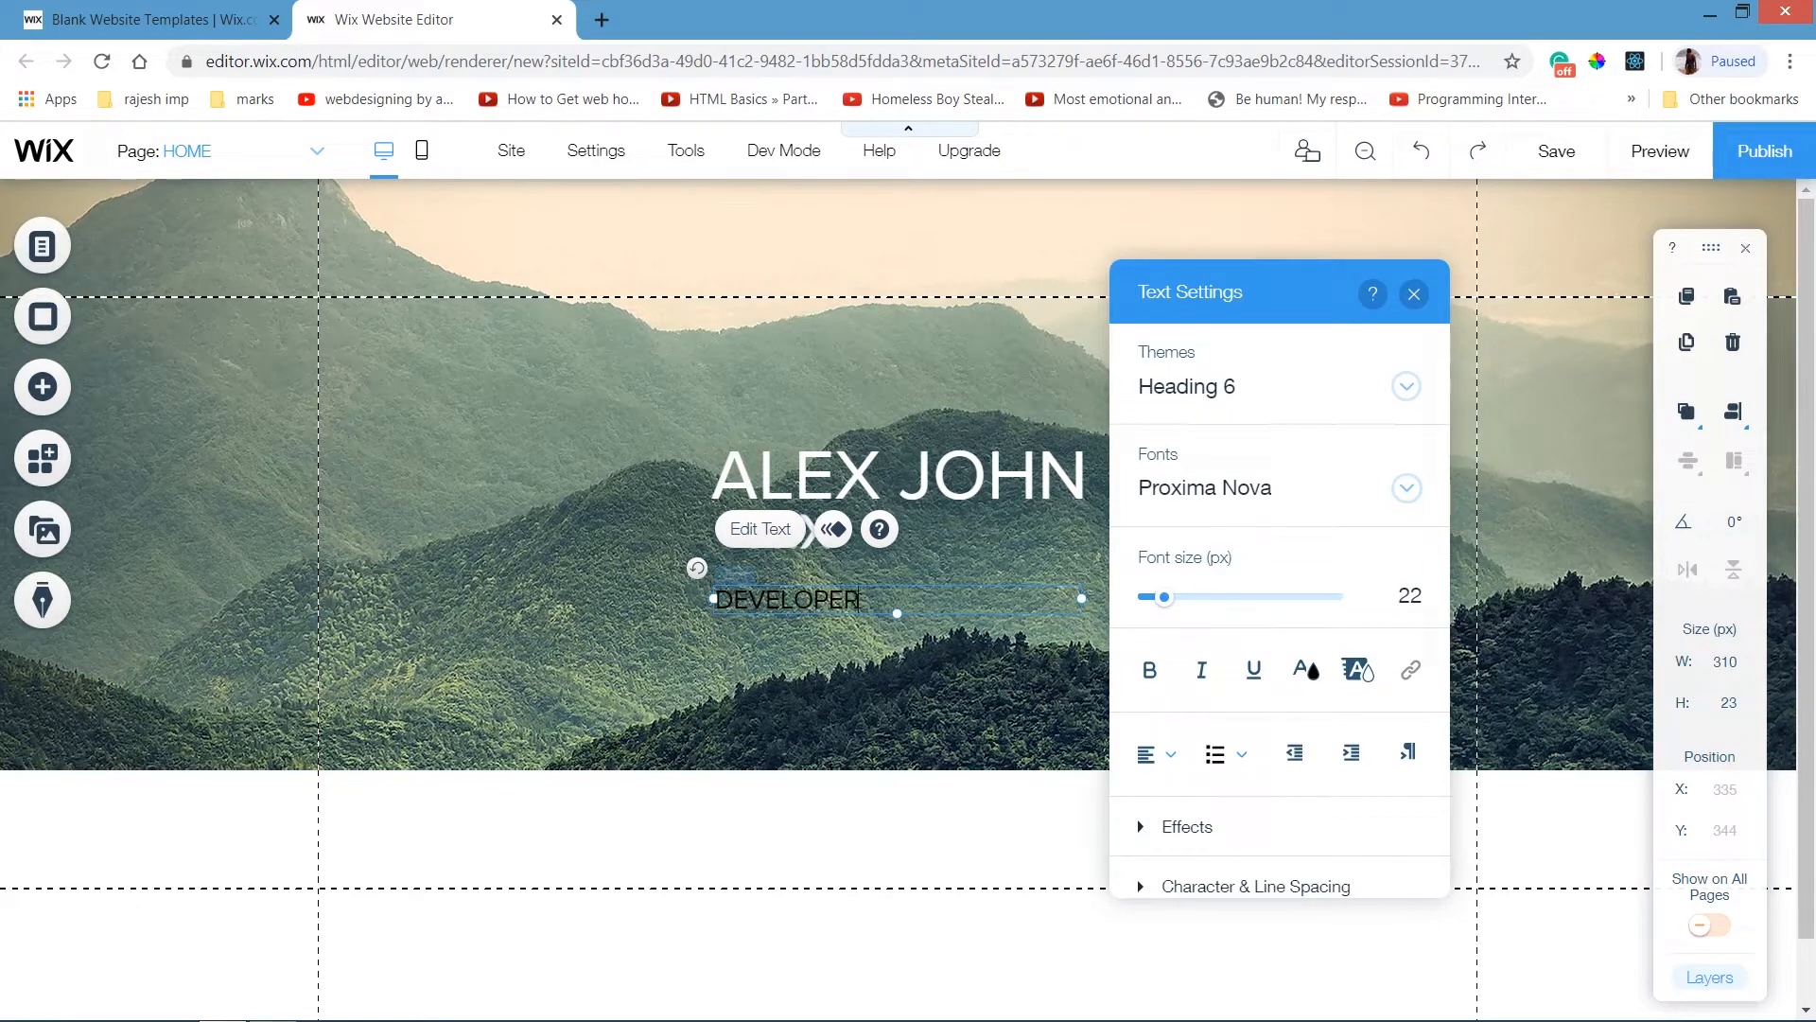
Make DEVELOPER white and narrow its text box to 126 × 23 to fit the word.
left_click_drag(882, 605, 699, 598)
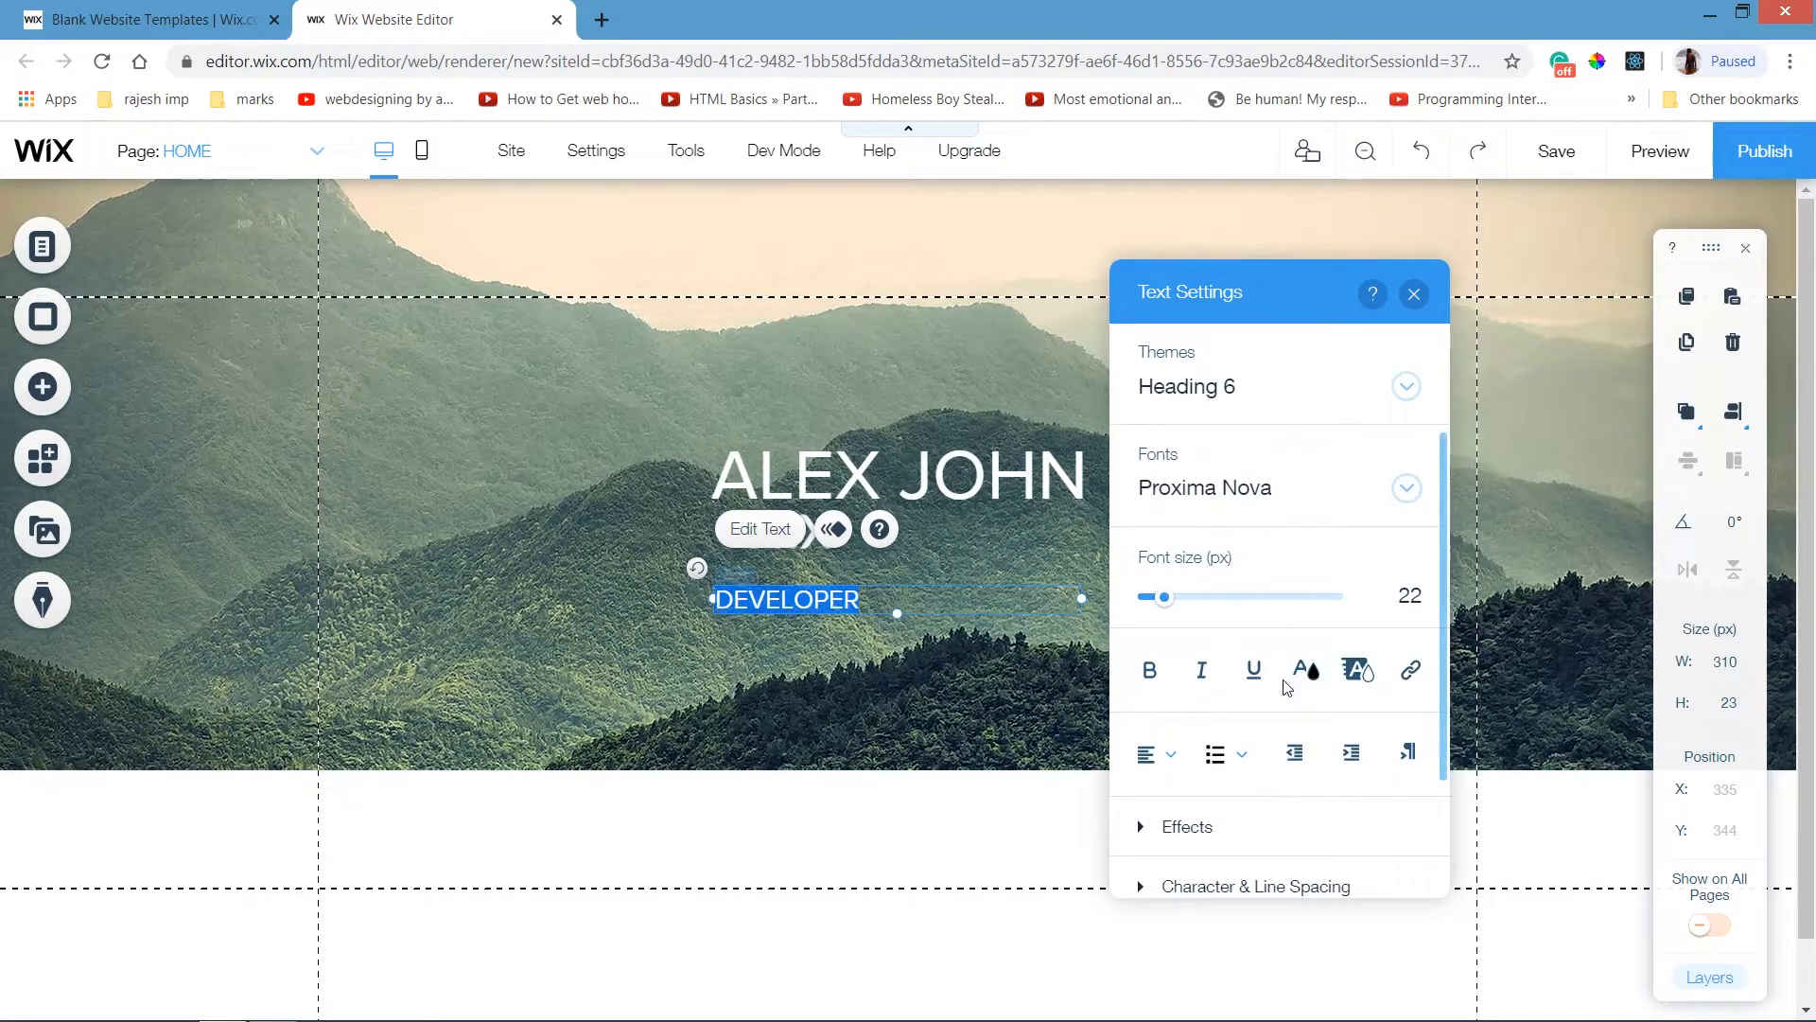
left_click(1306, 674)
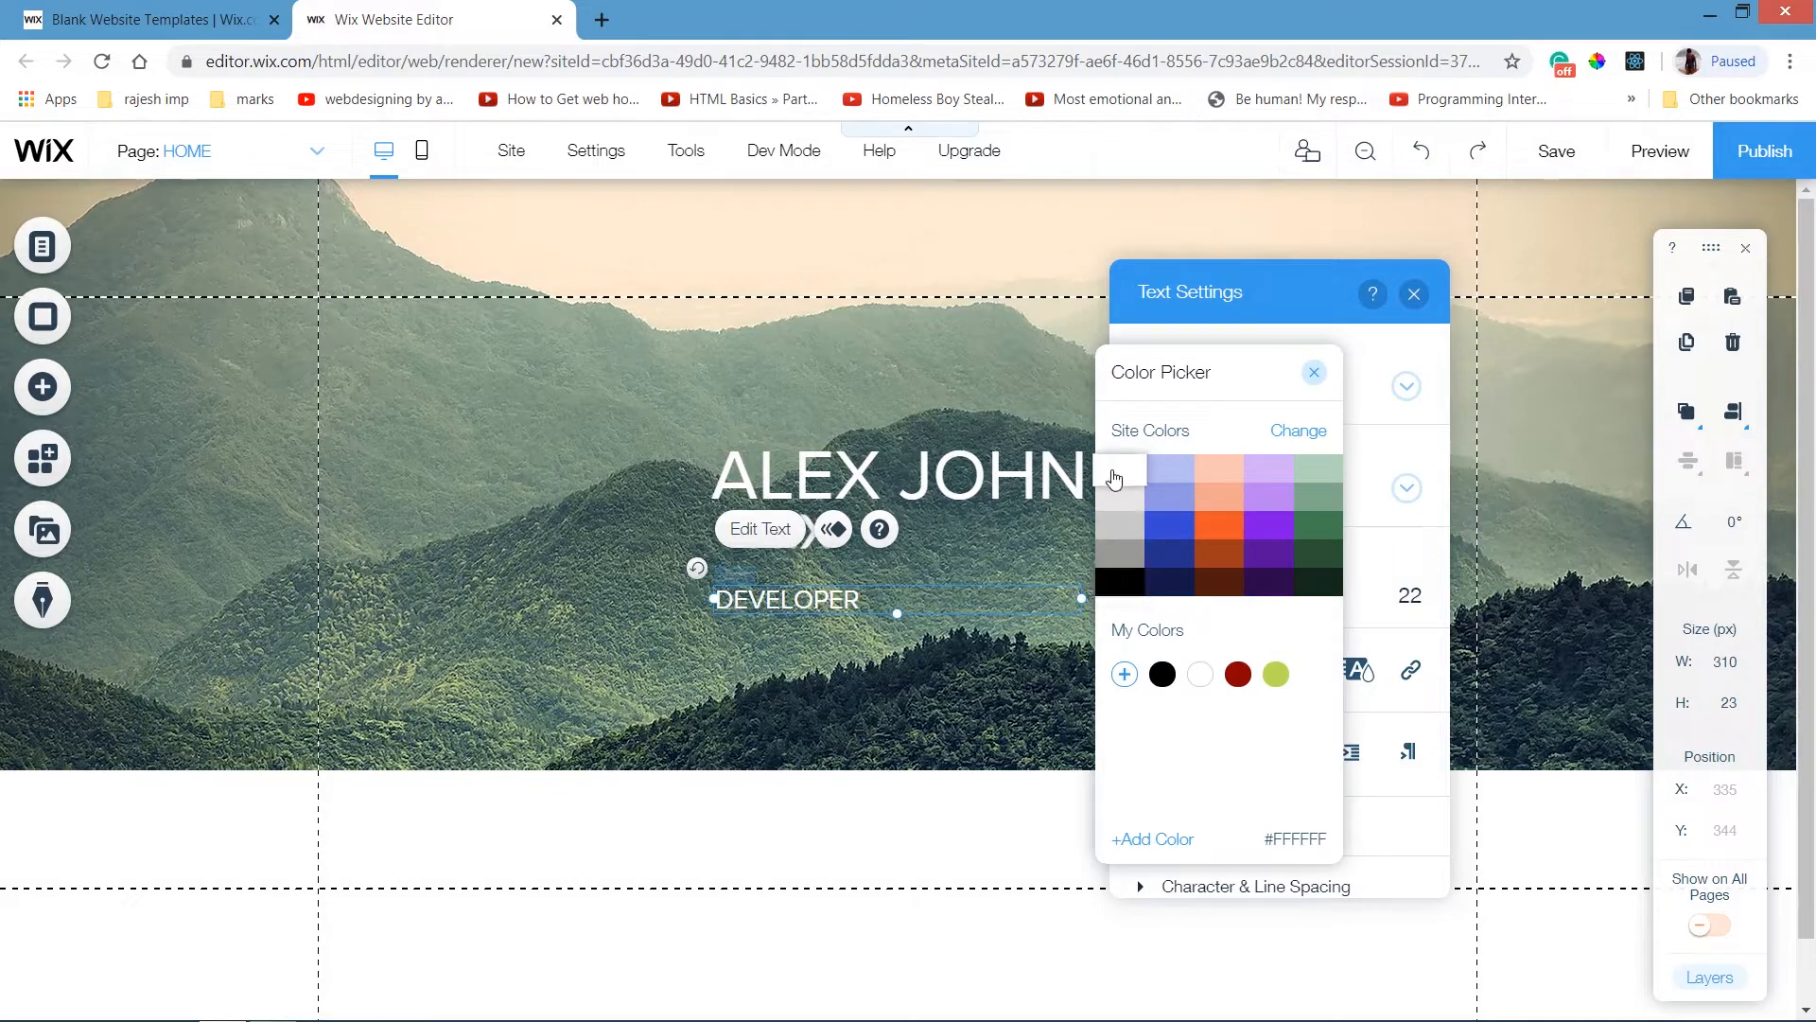
left_click(955, 641)
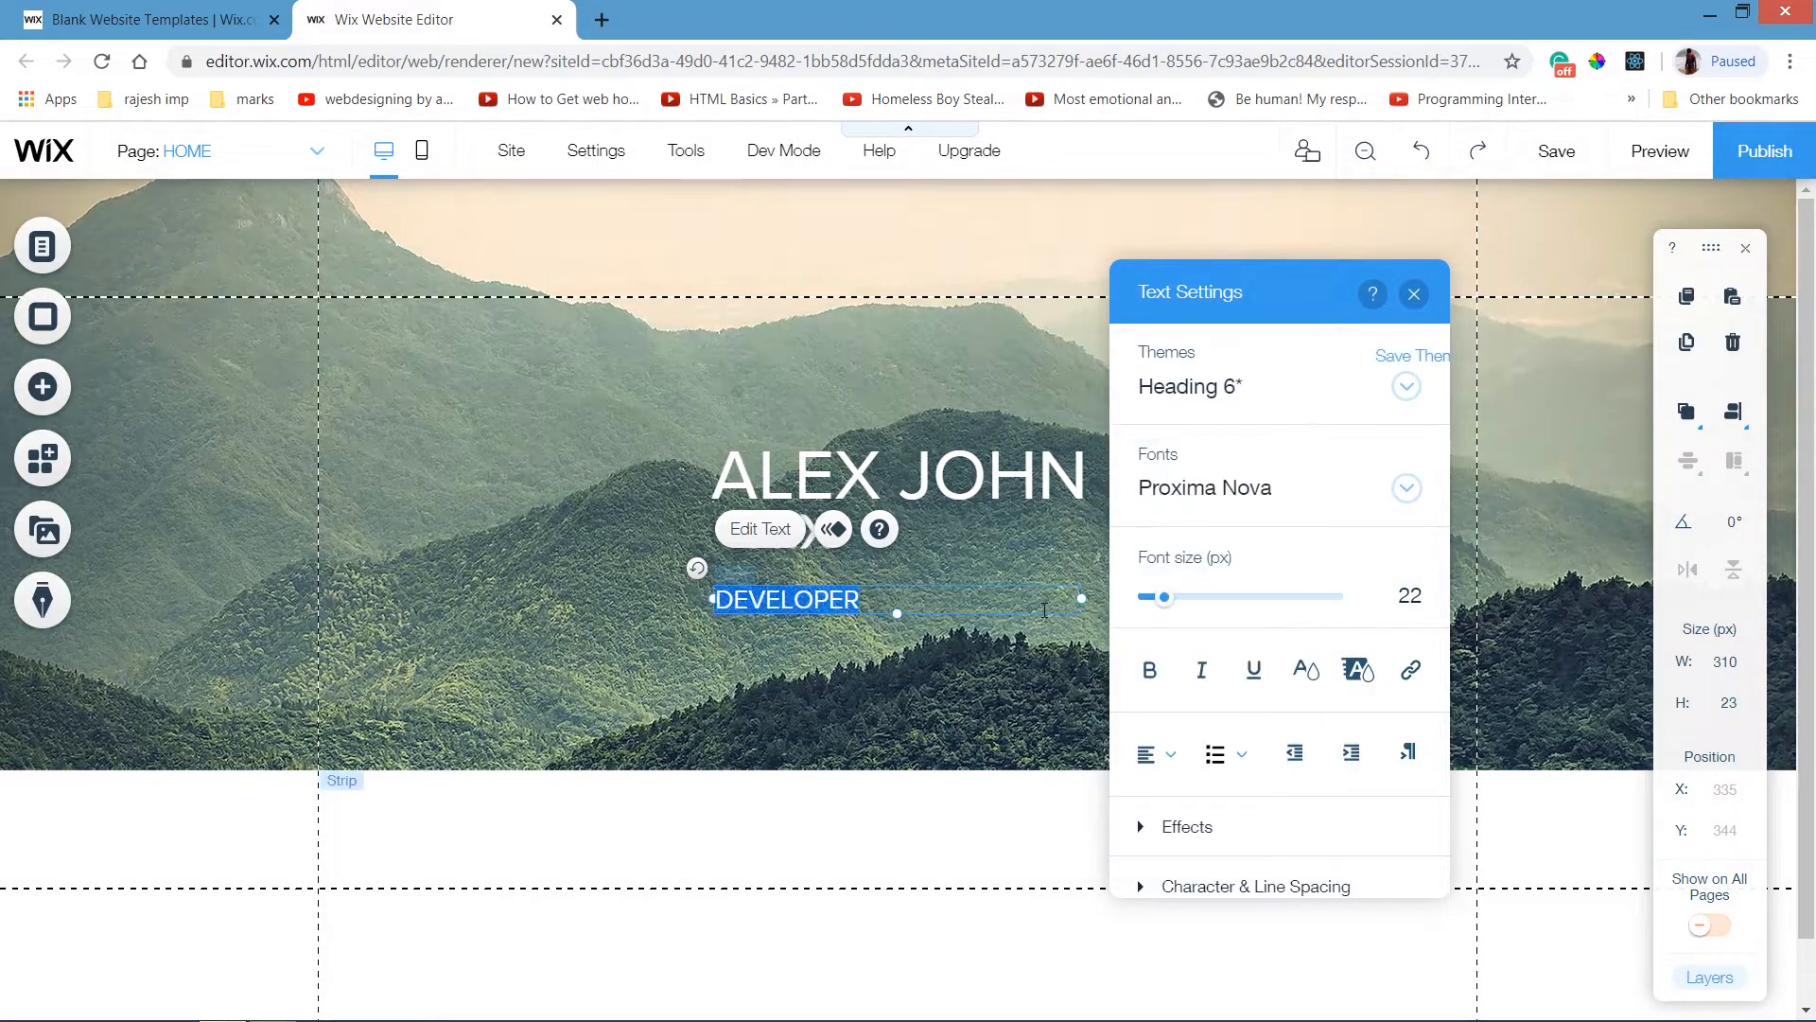
left_click_drag(1083, 598, 877, 600)
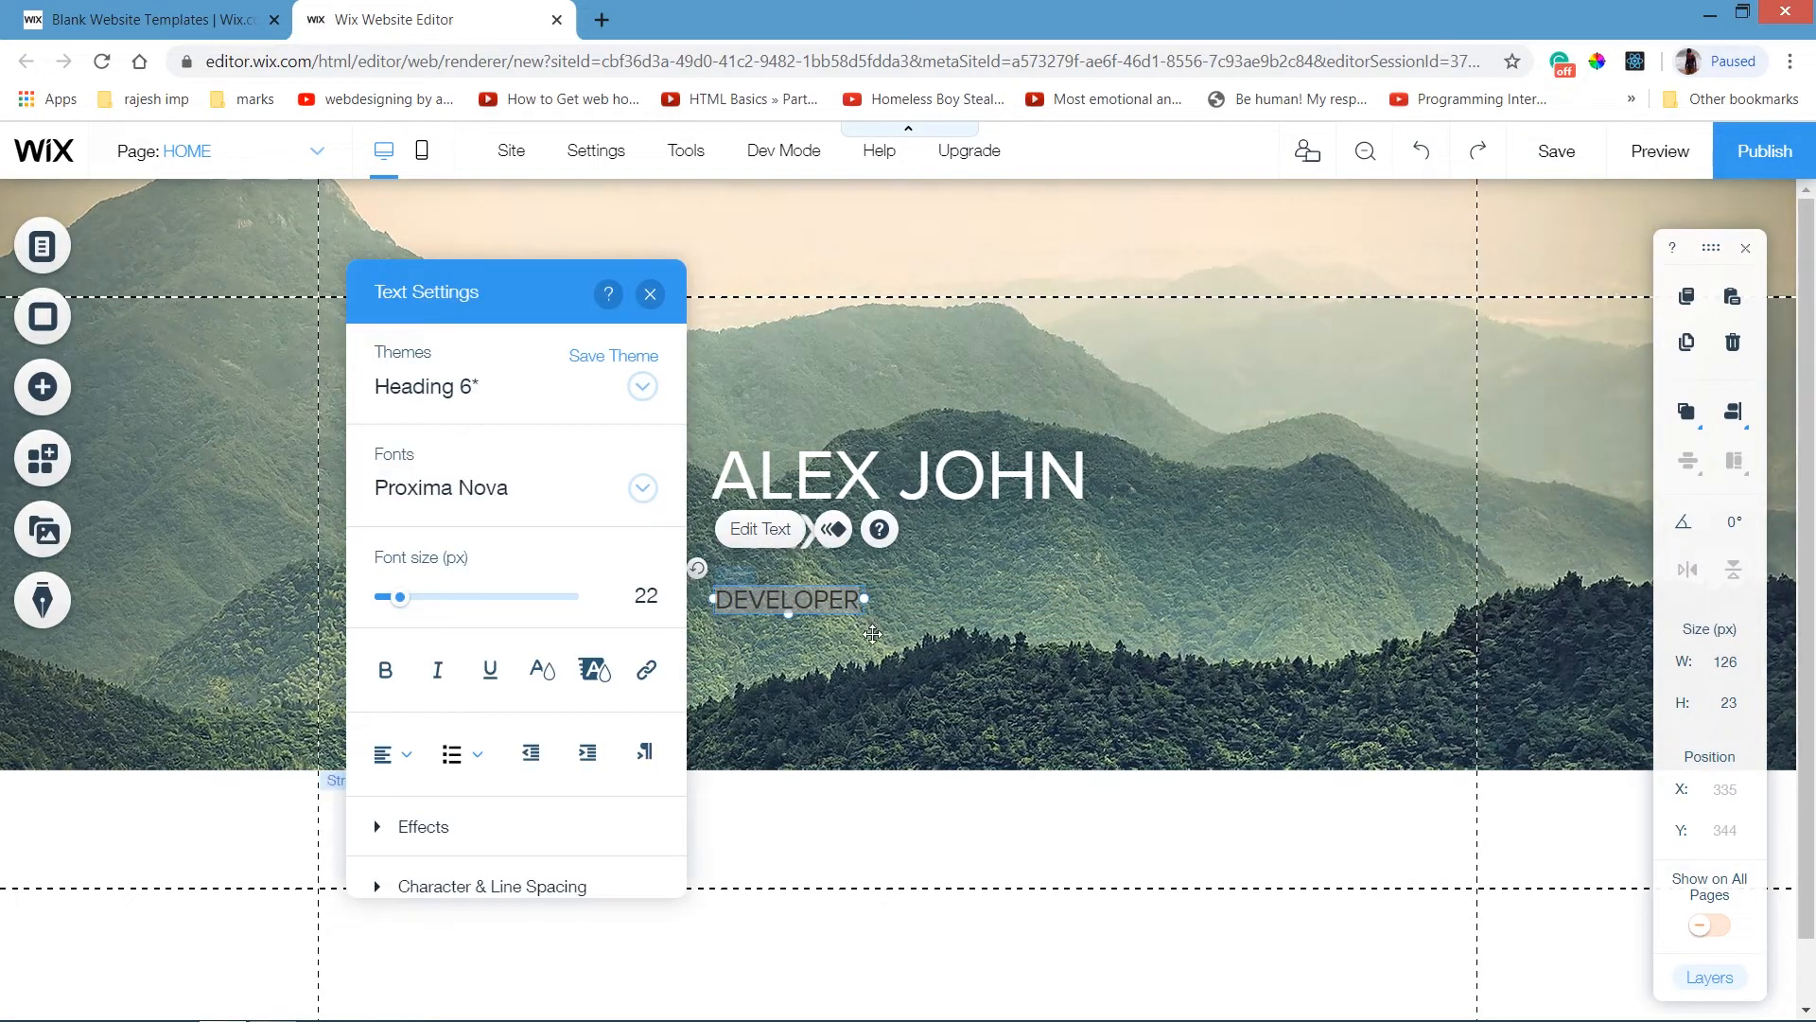
left_click(871, 630)
left_click(807, 608)
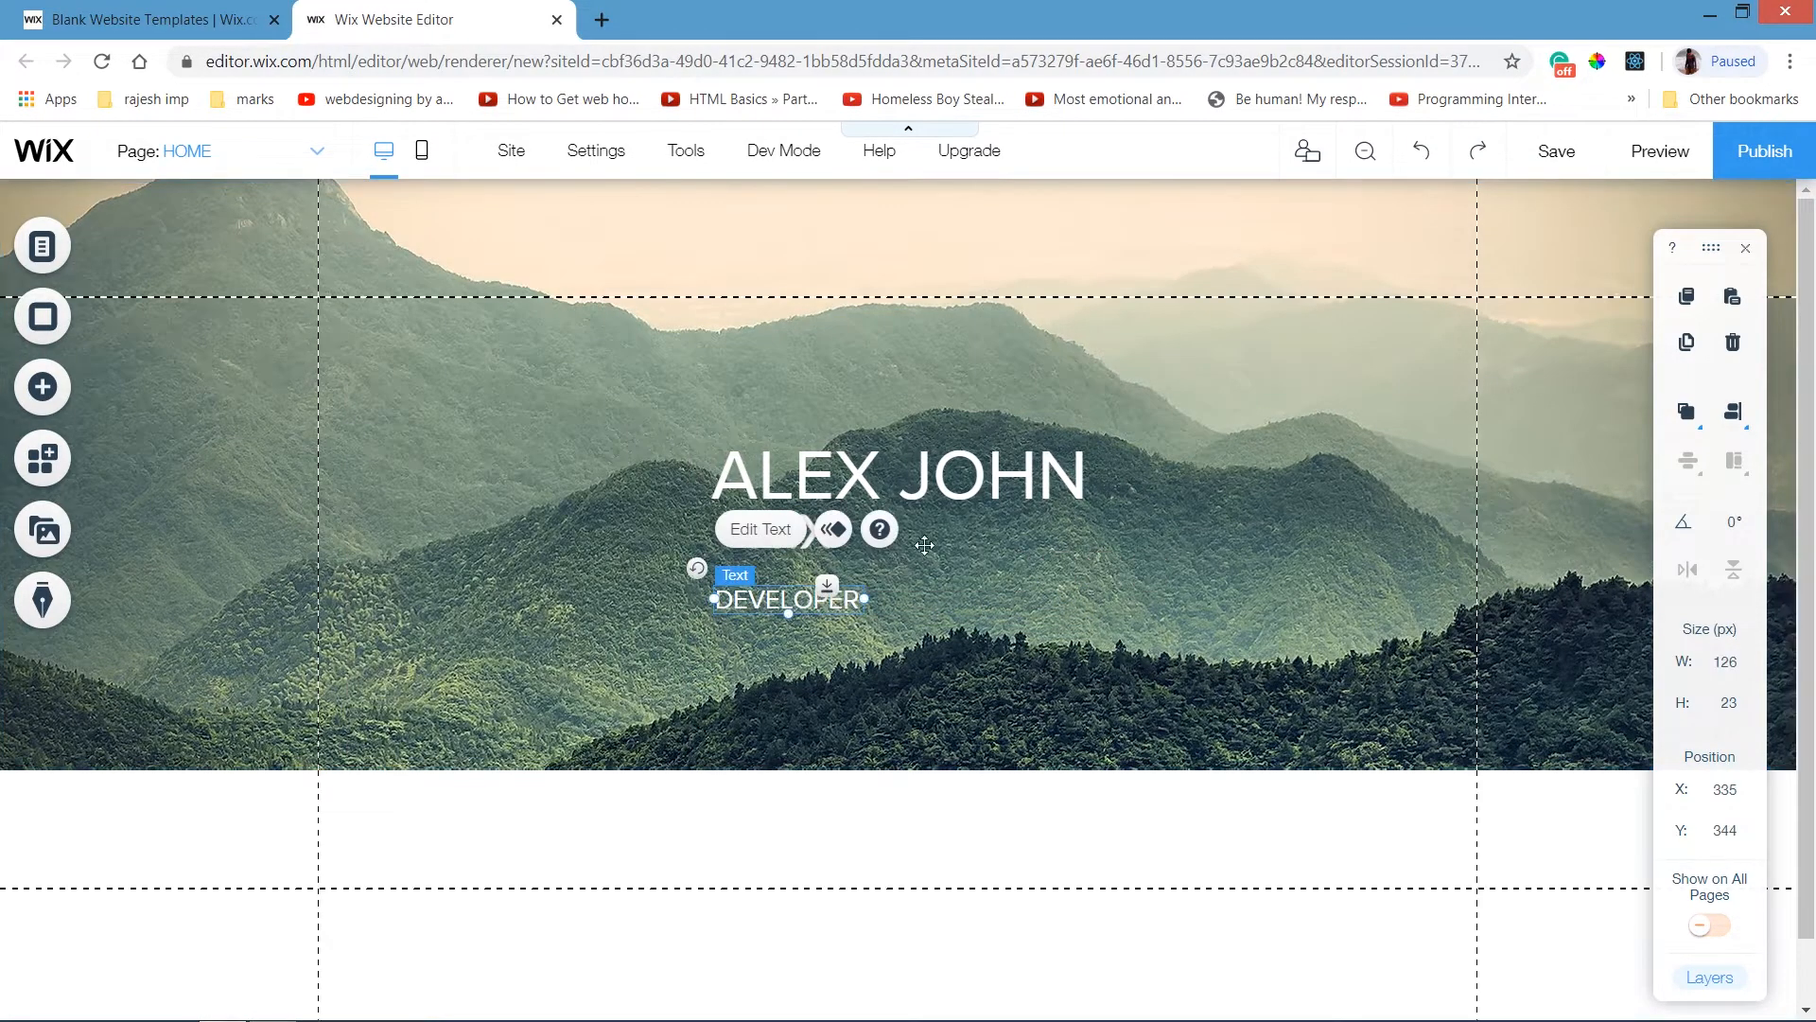
Move DEVELOPER beside the white WIX logo, group the pair, and shift the group down under ALEX JOHN.
left_click_drag(807, 609, 932, 571)
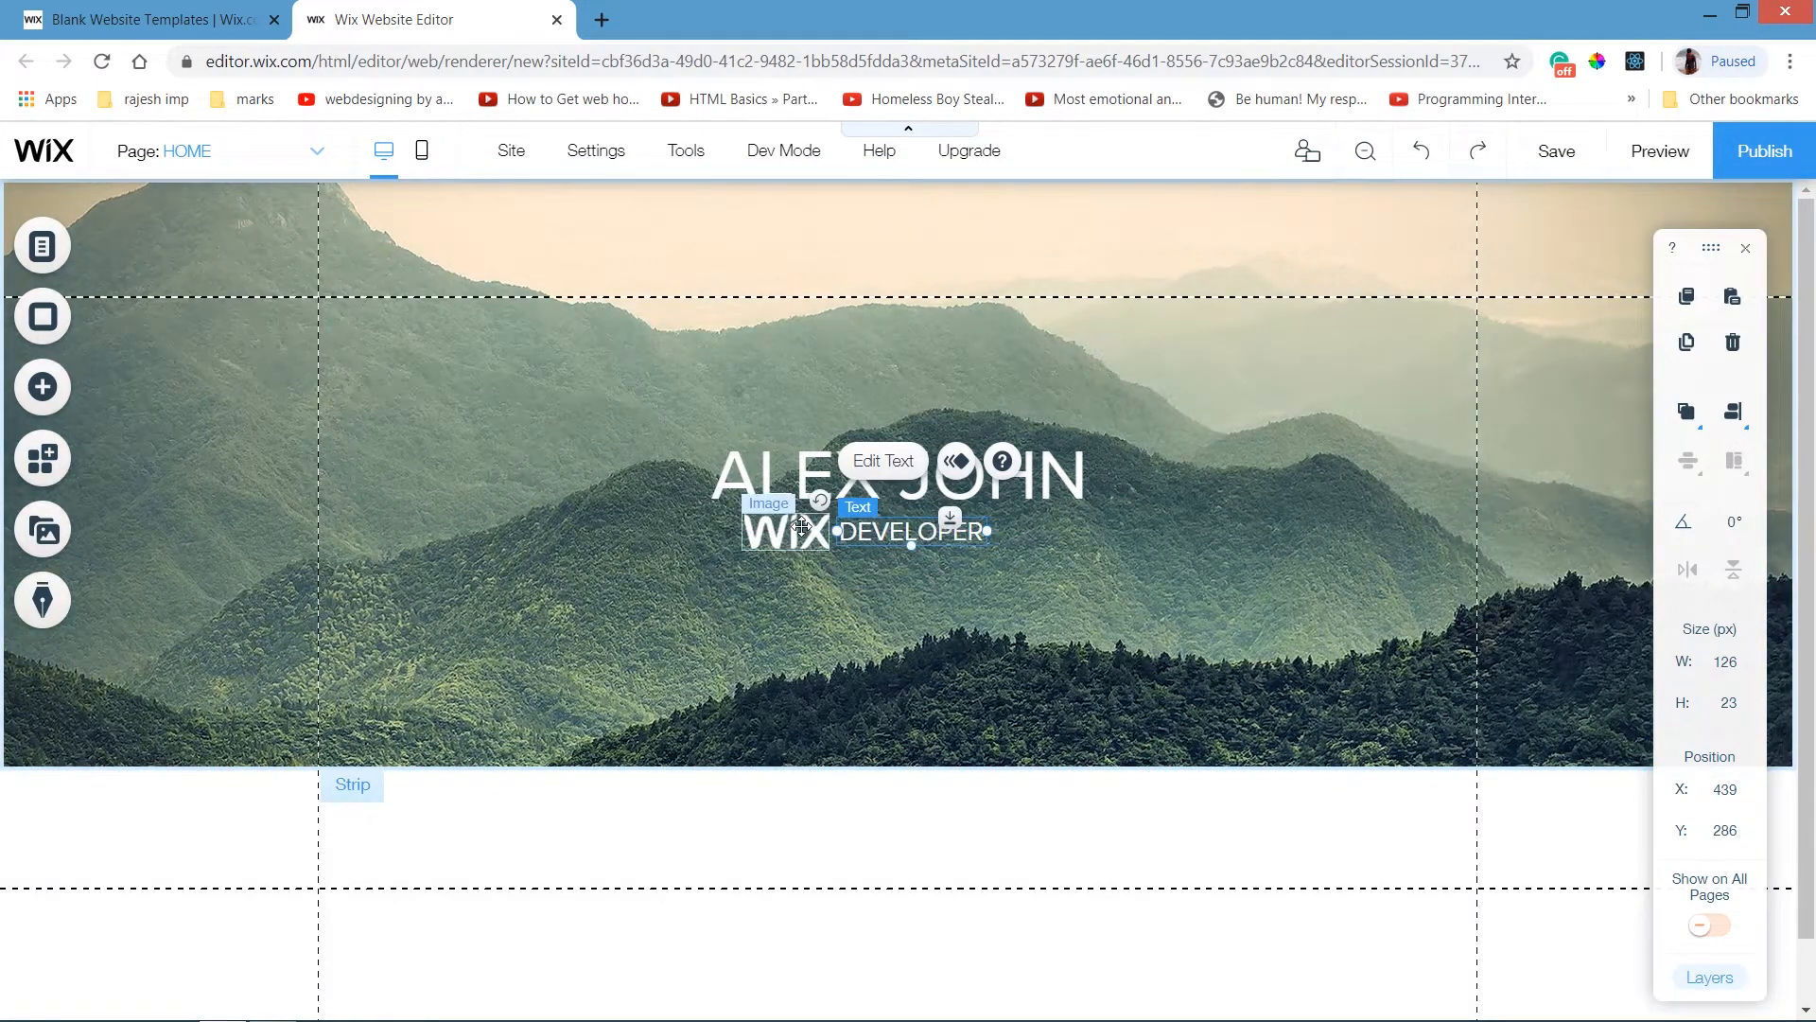
left_click(801, 526)
left_click(868, 531, "ctrl")
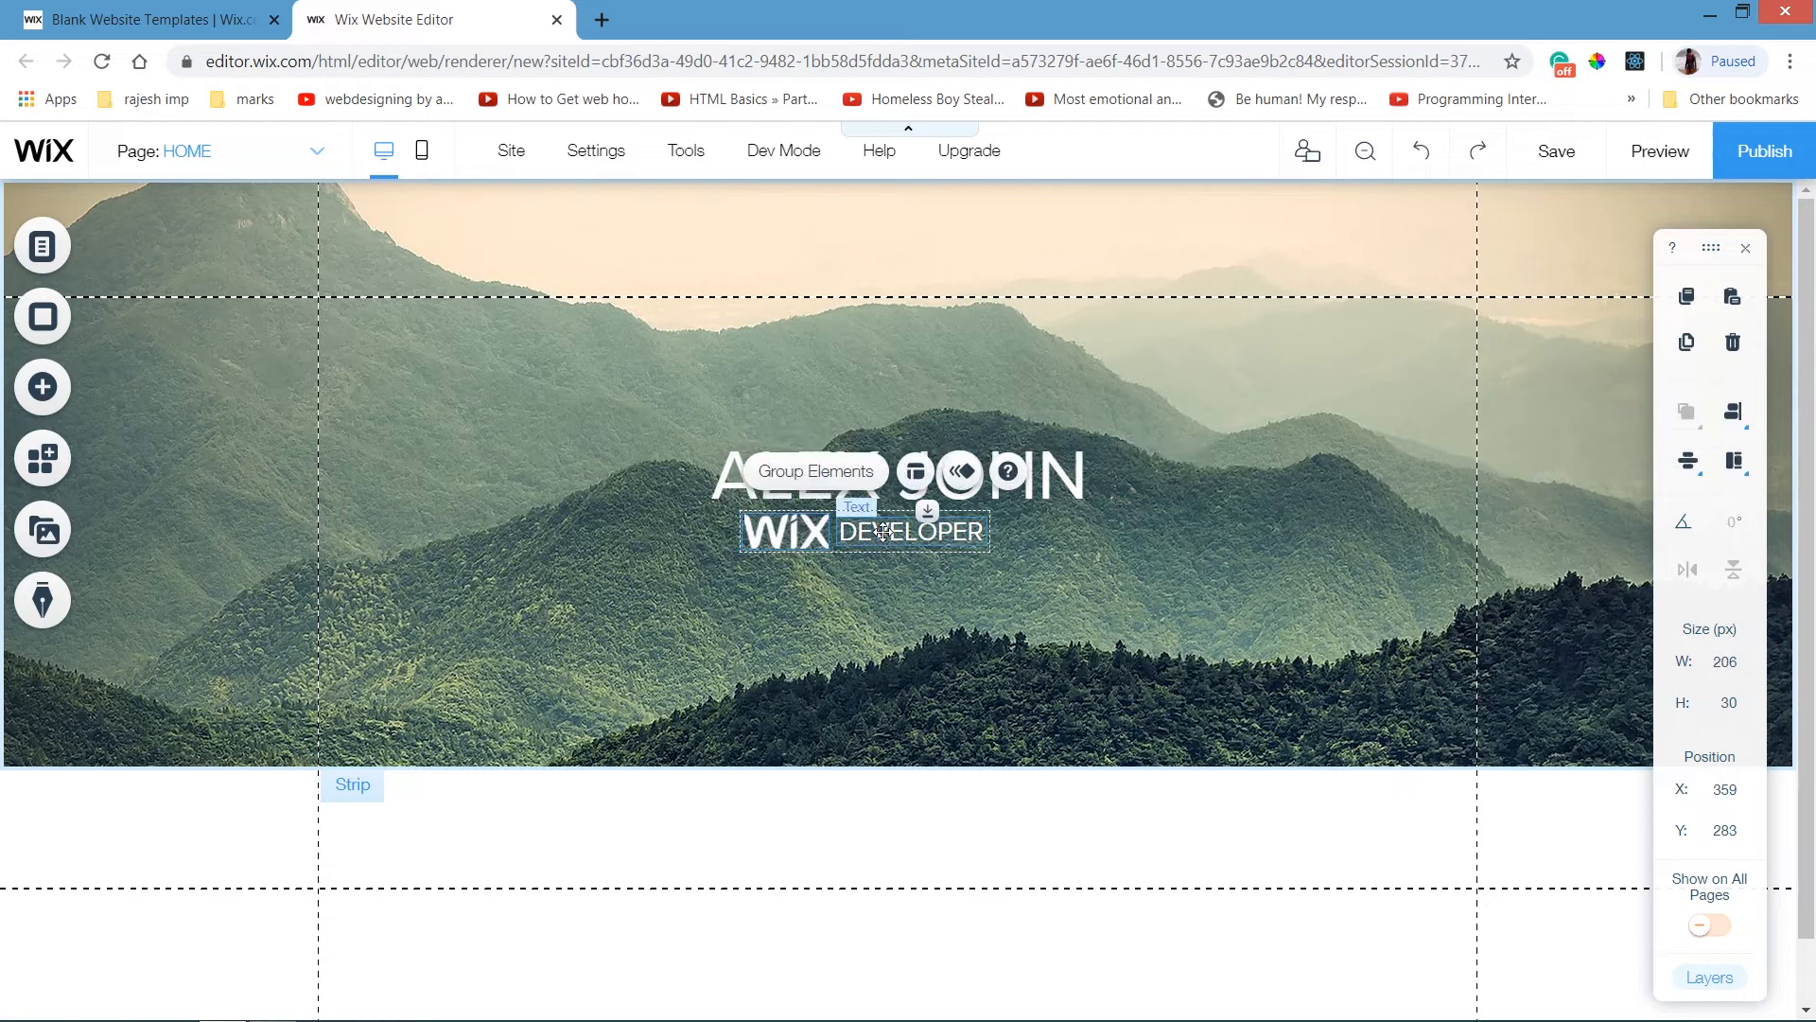
left_click(845, 473)
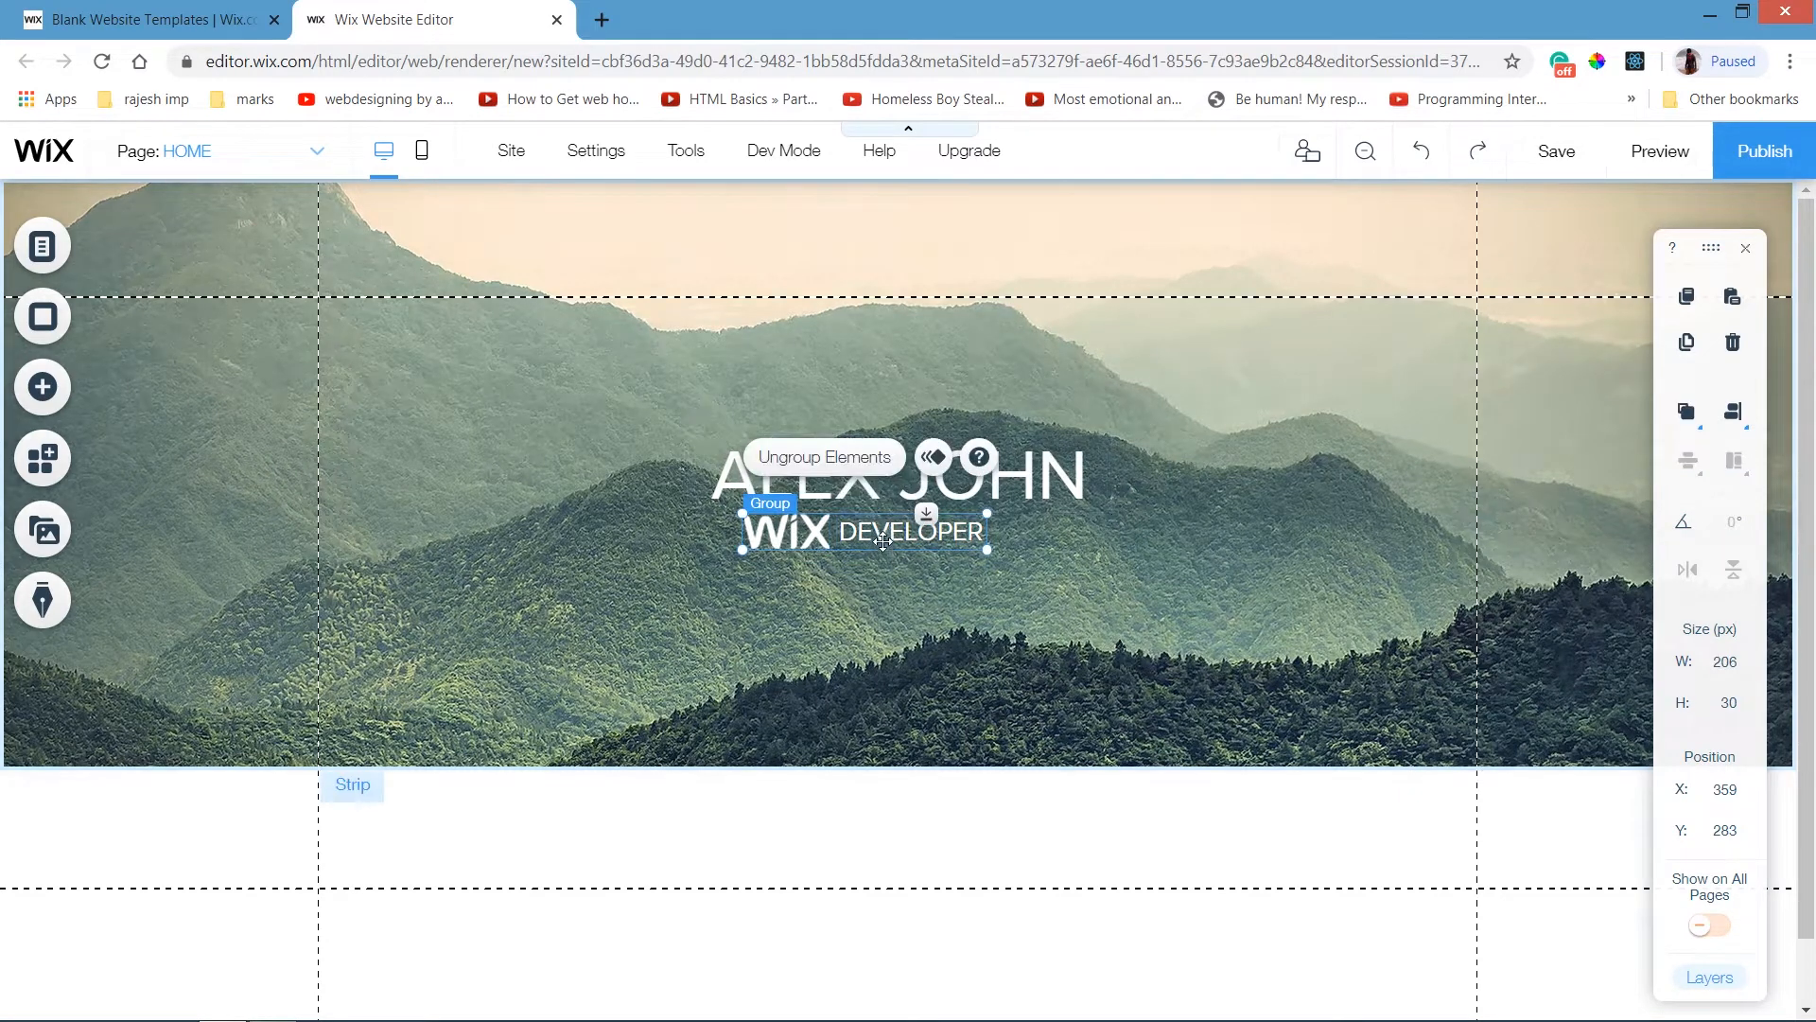
left_click_drag(823, 534, 870, 559)
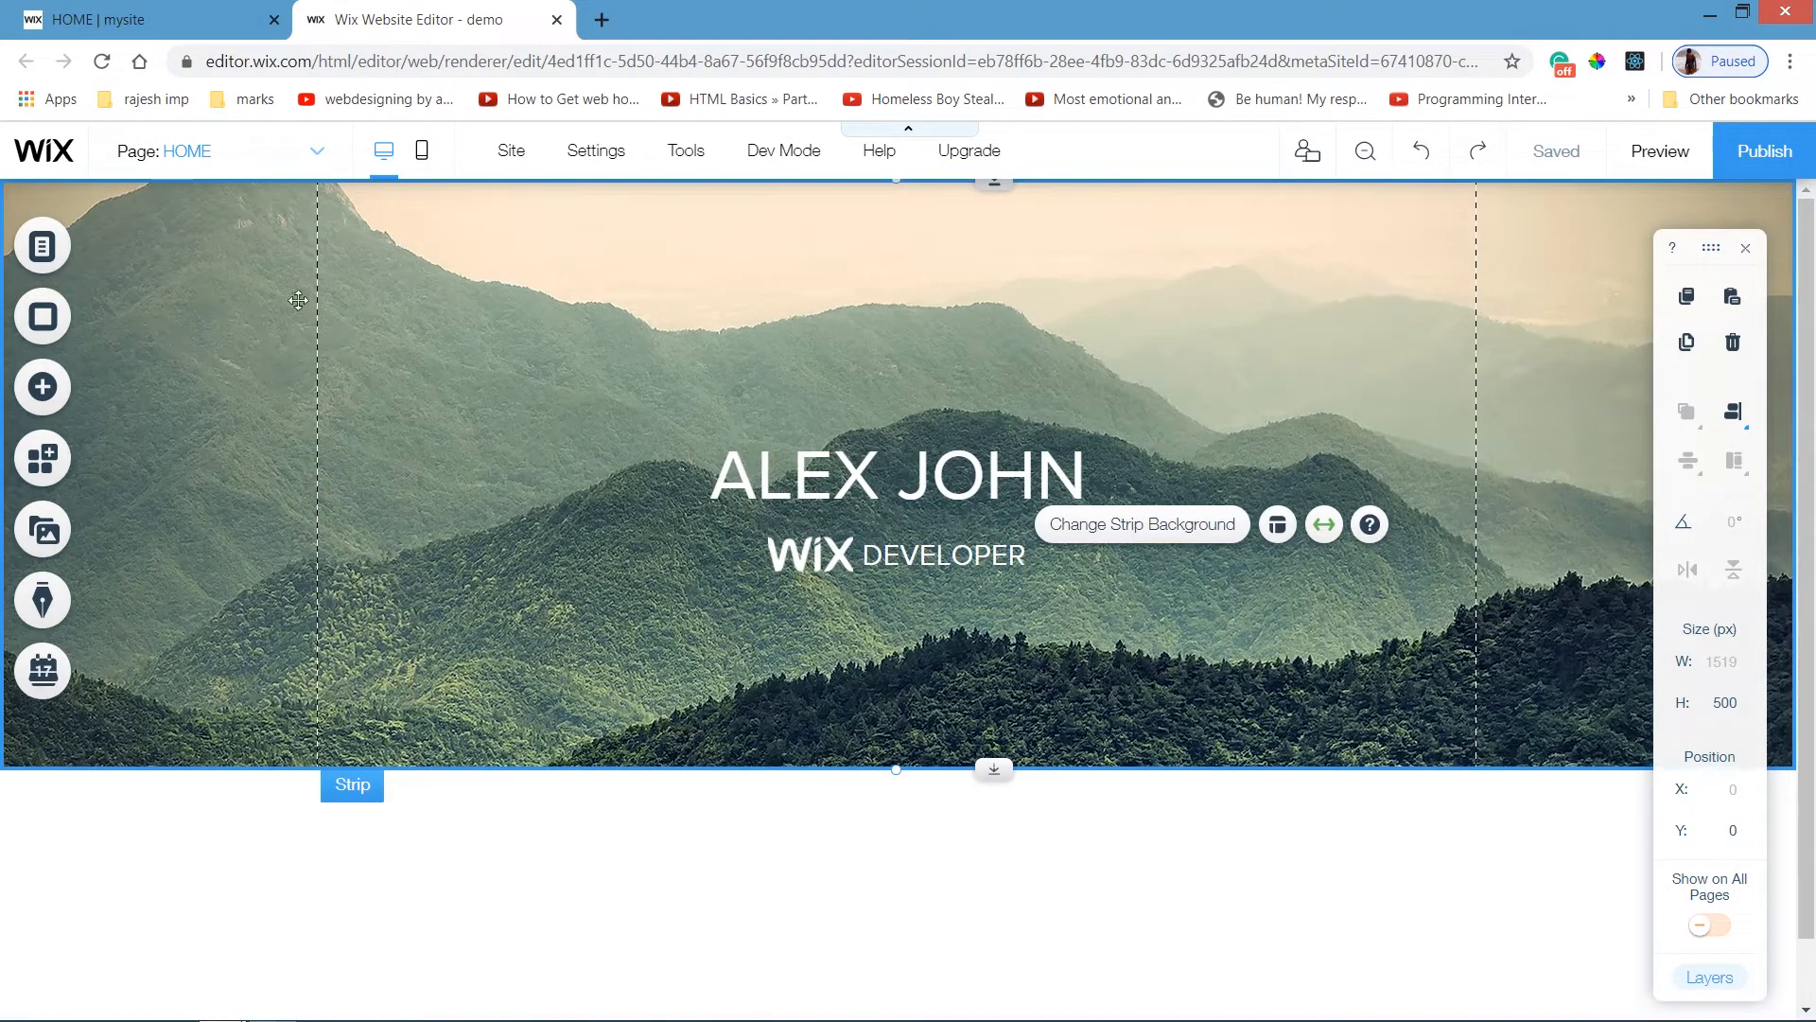
left_click(207, 10)
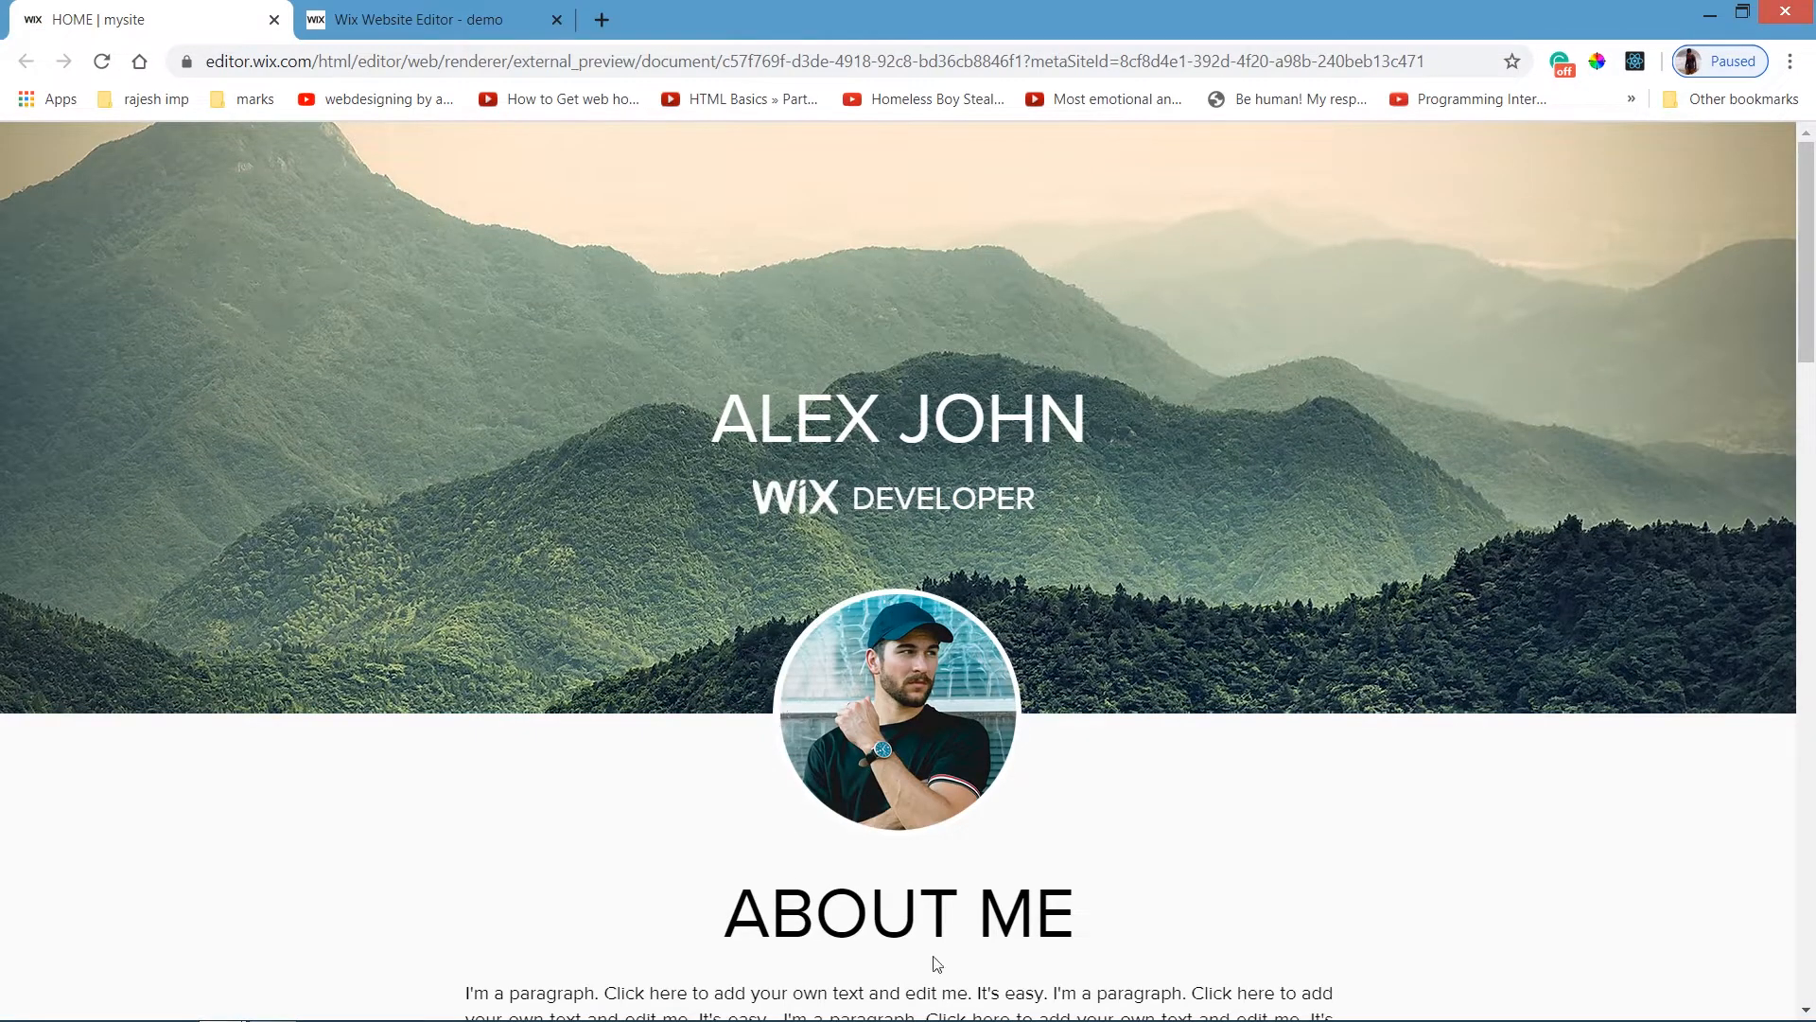
scroll(1813, 274, "down", 4)
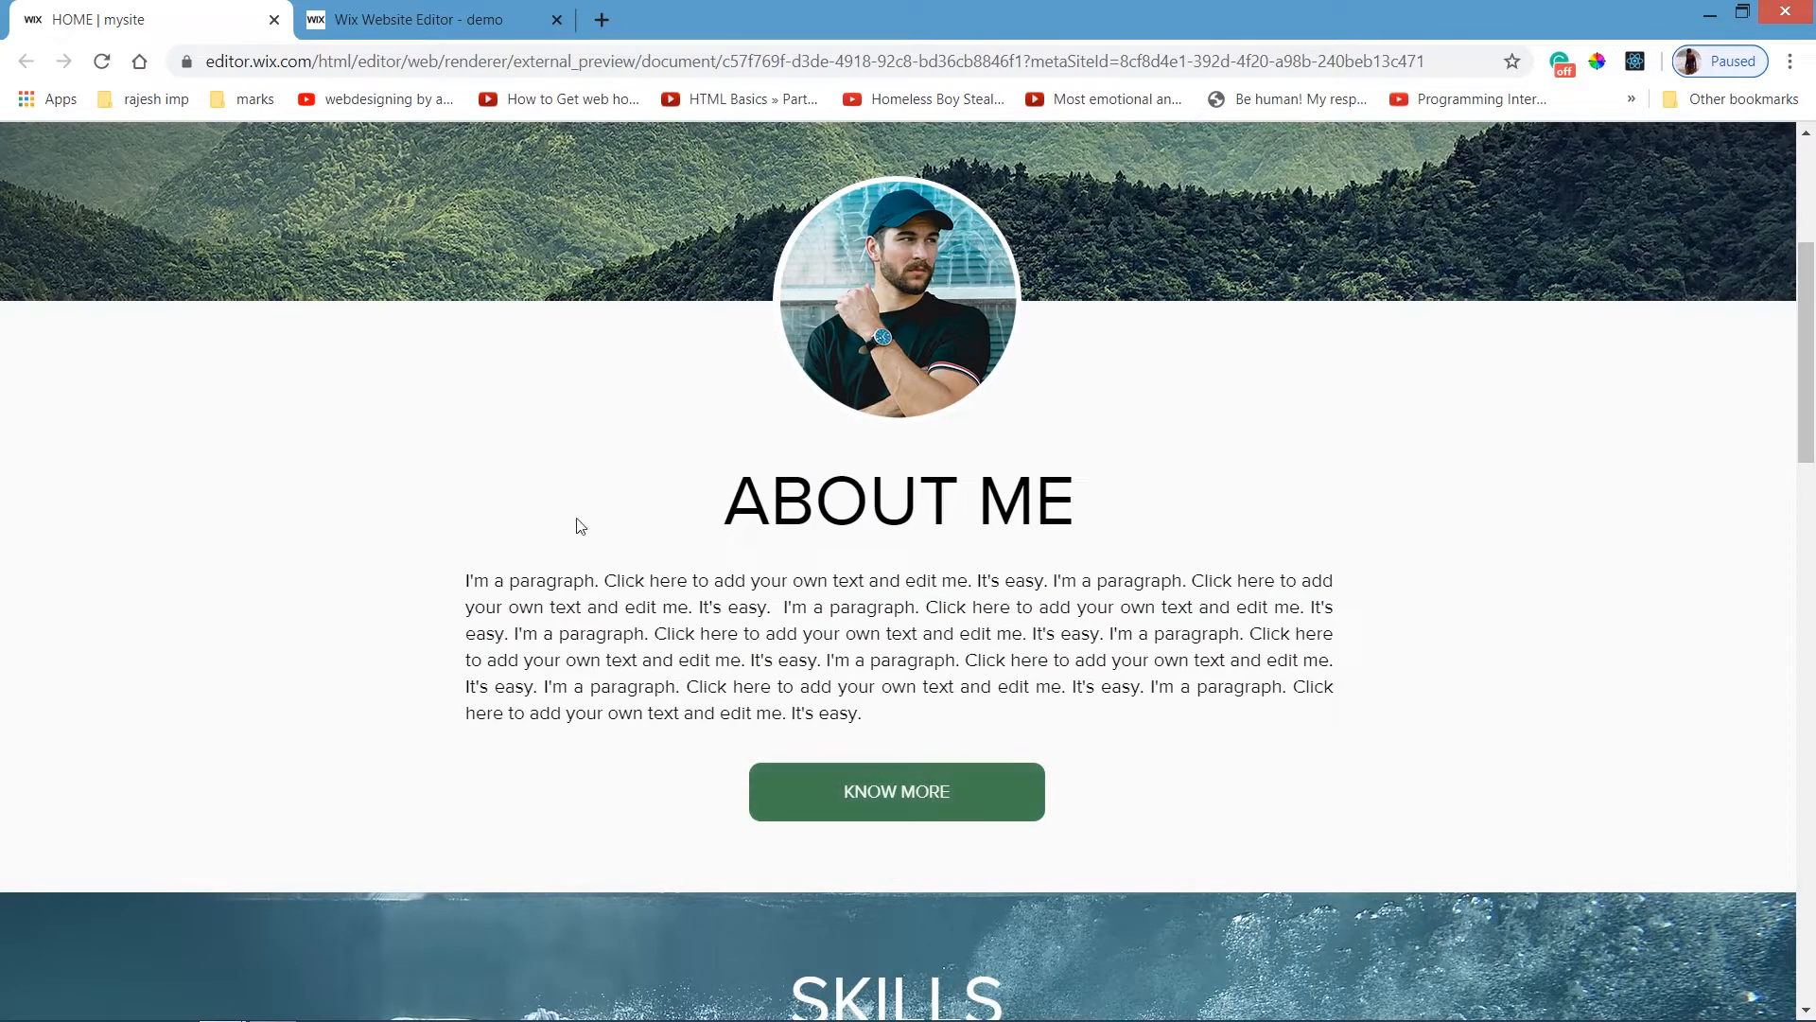
left_click(395, 21)
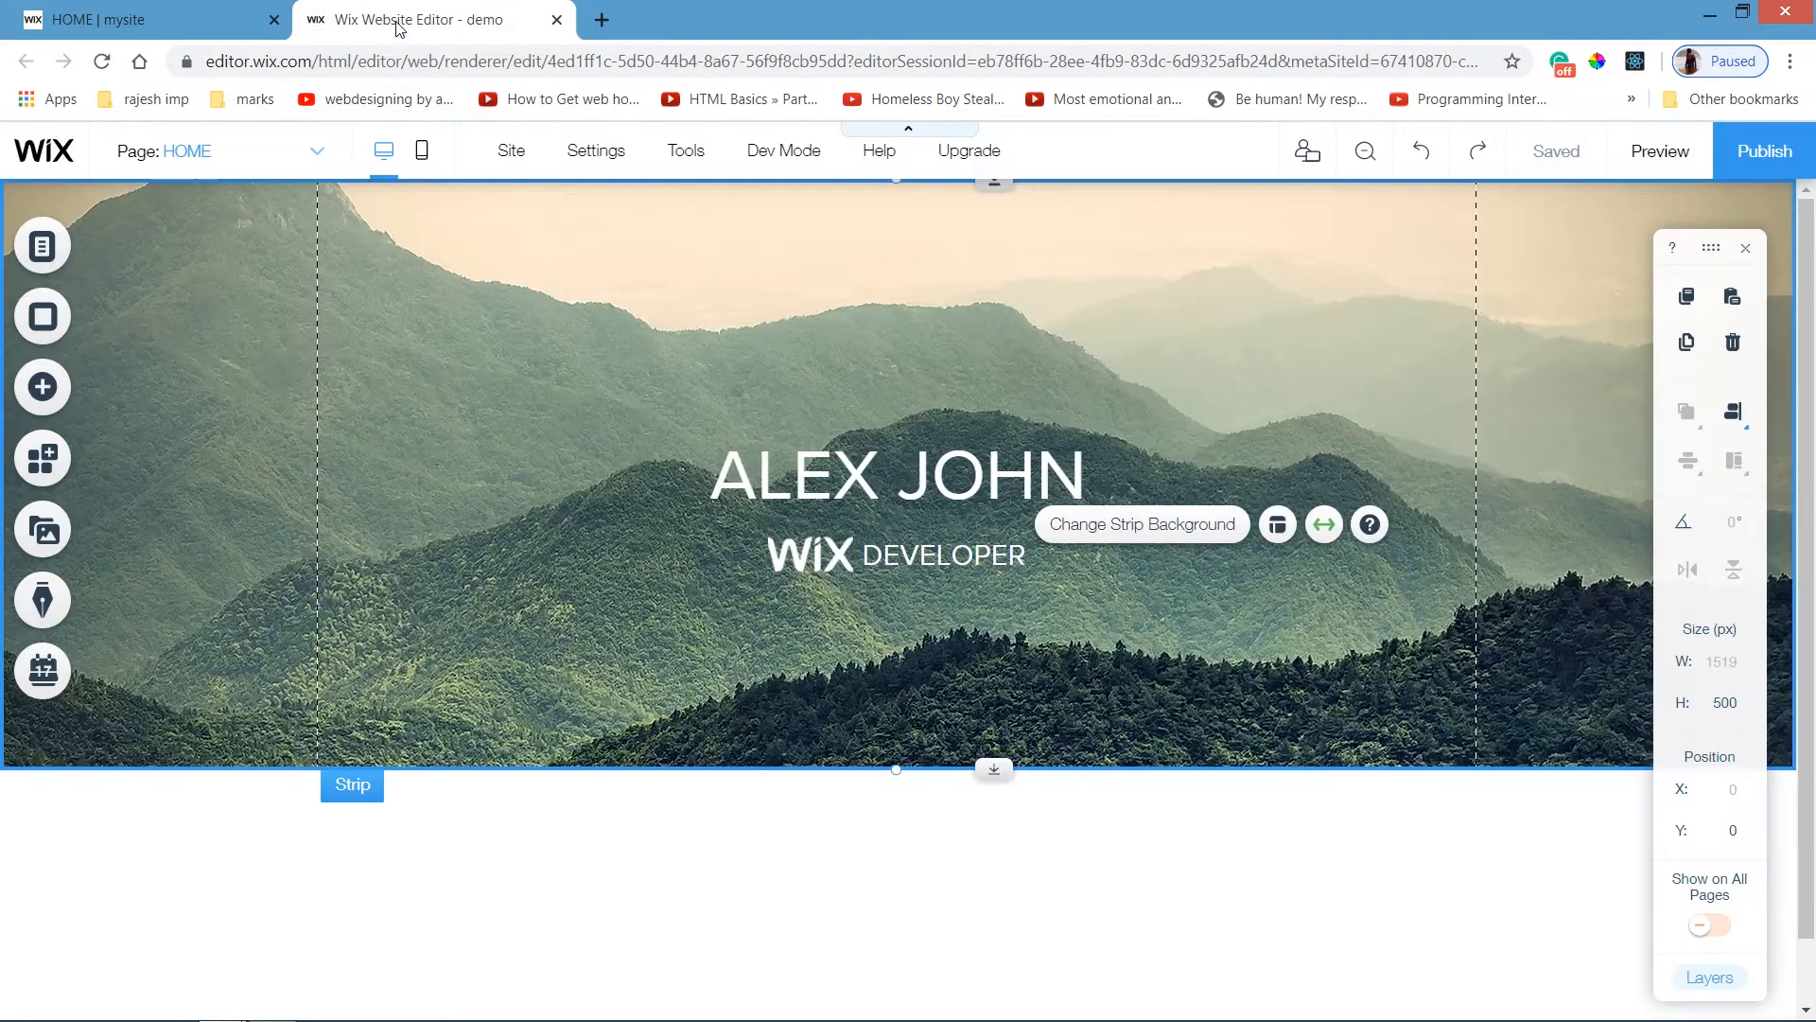
Add a plain white Classic strip below the mountain hero with a height of 500 px.
left_click(60, 405)
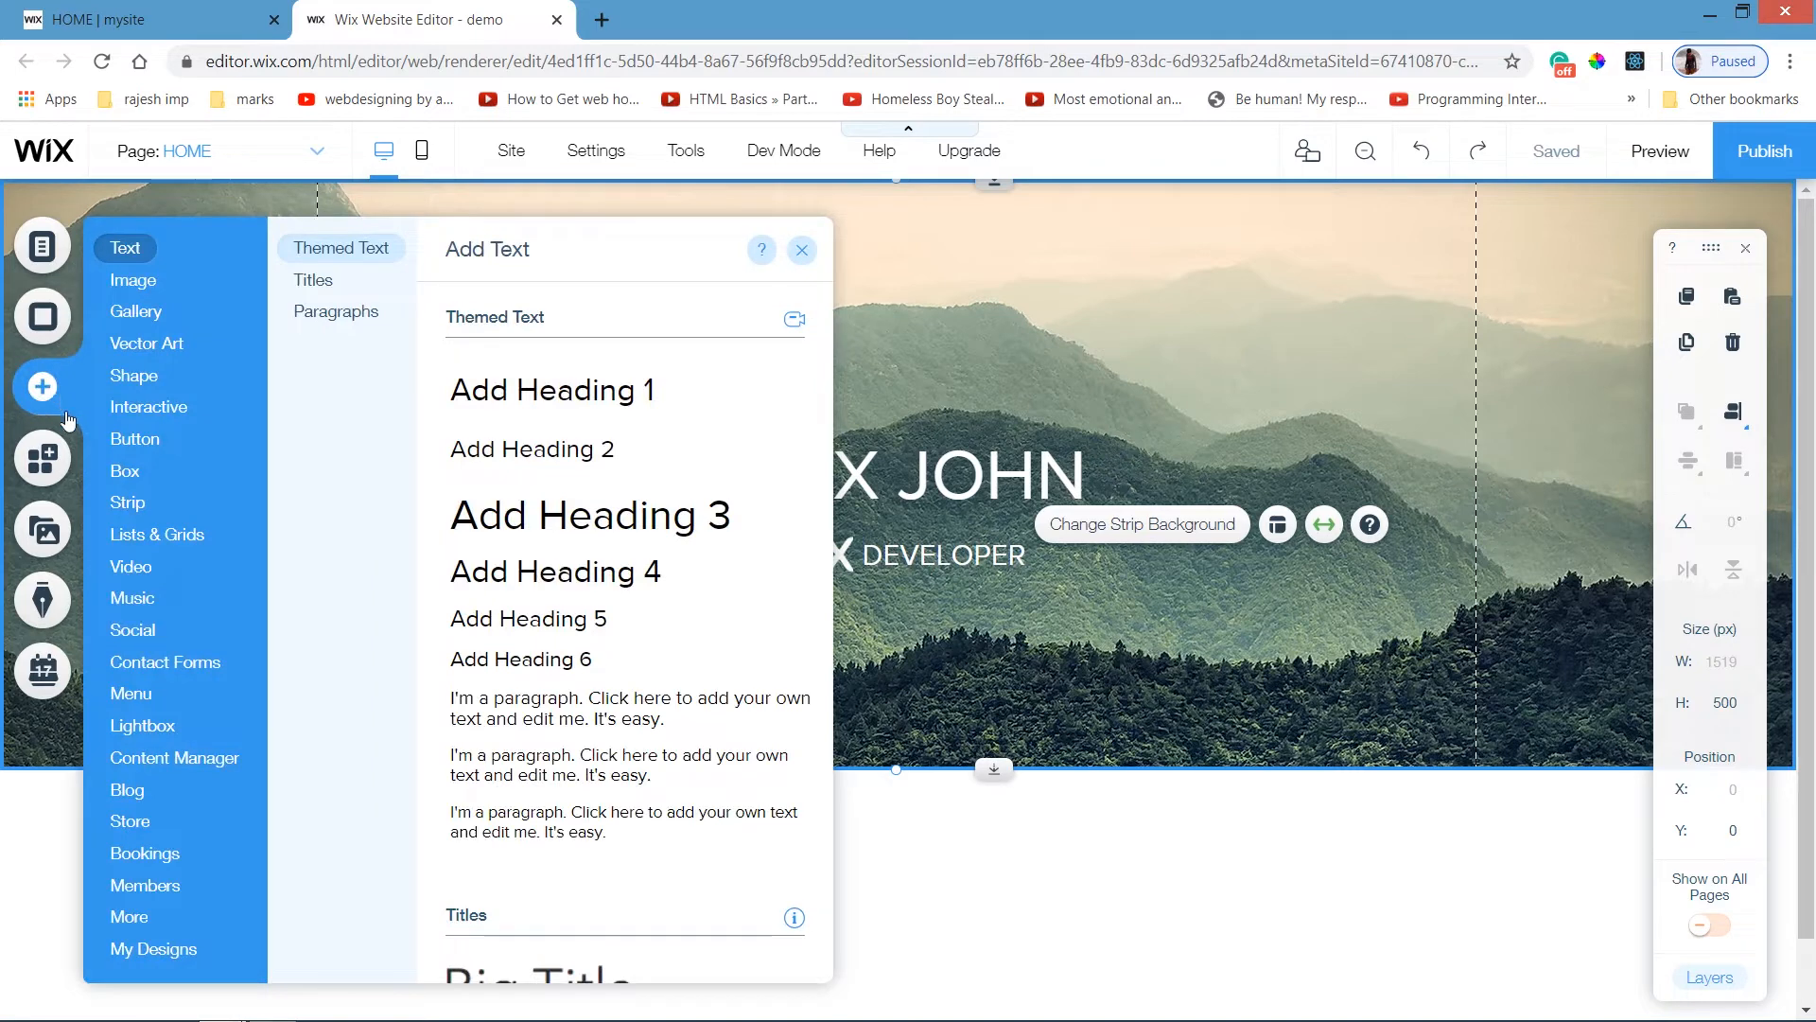
left_click(117, 511)
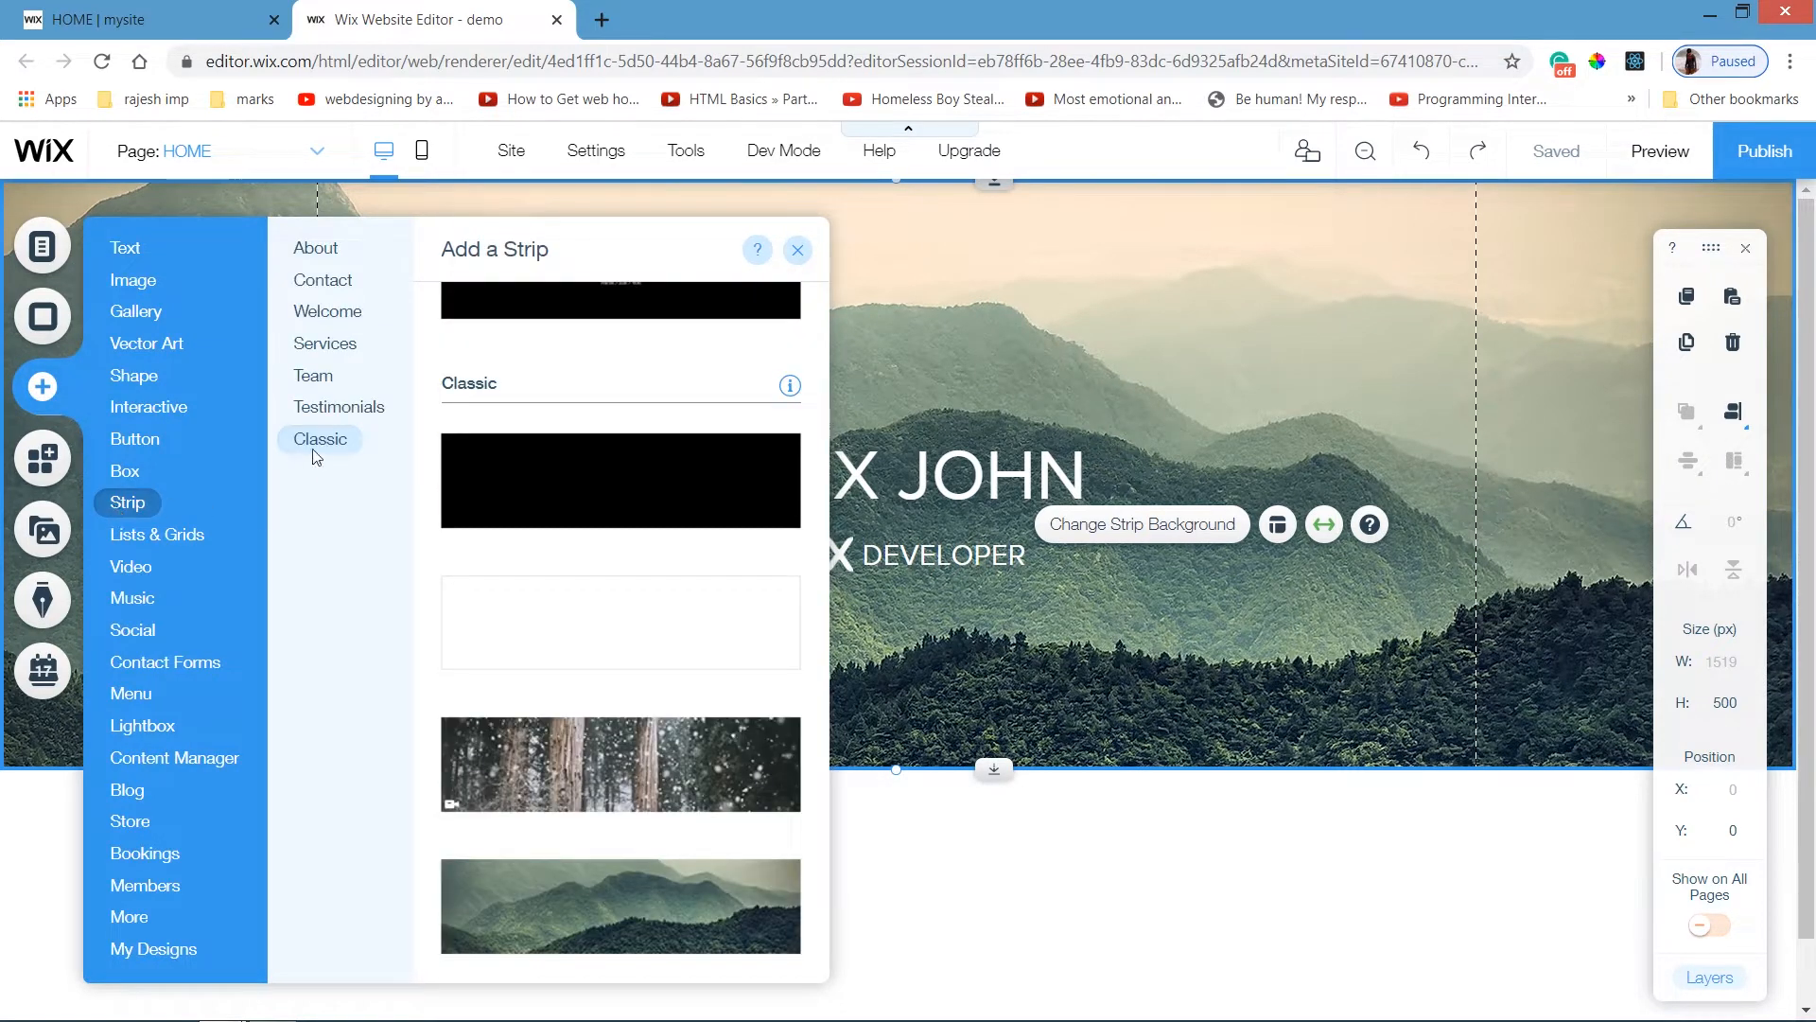
left_click(543, 616)
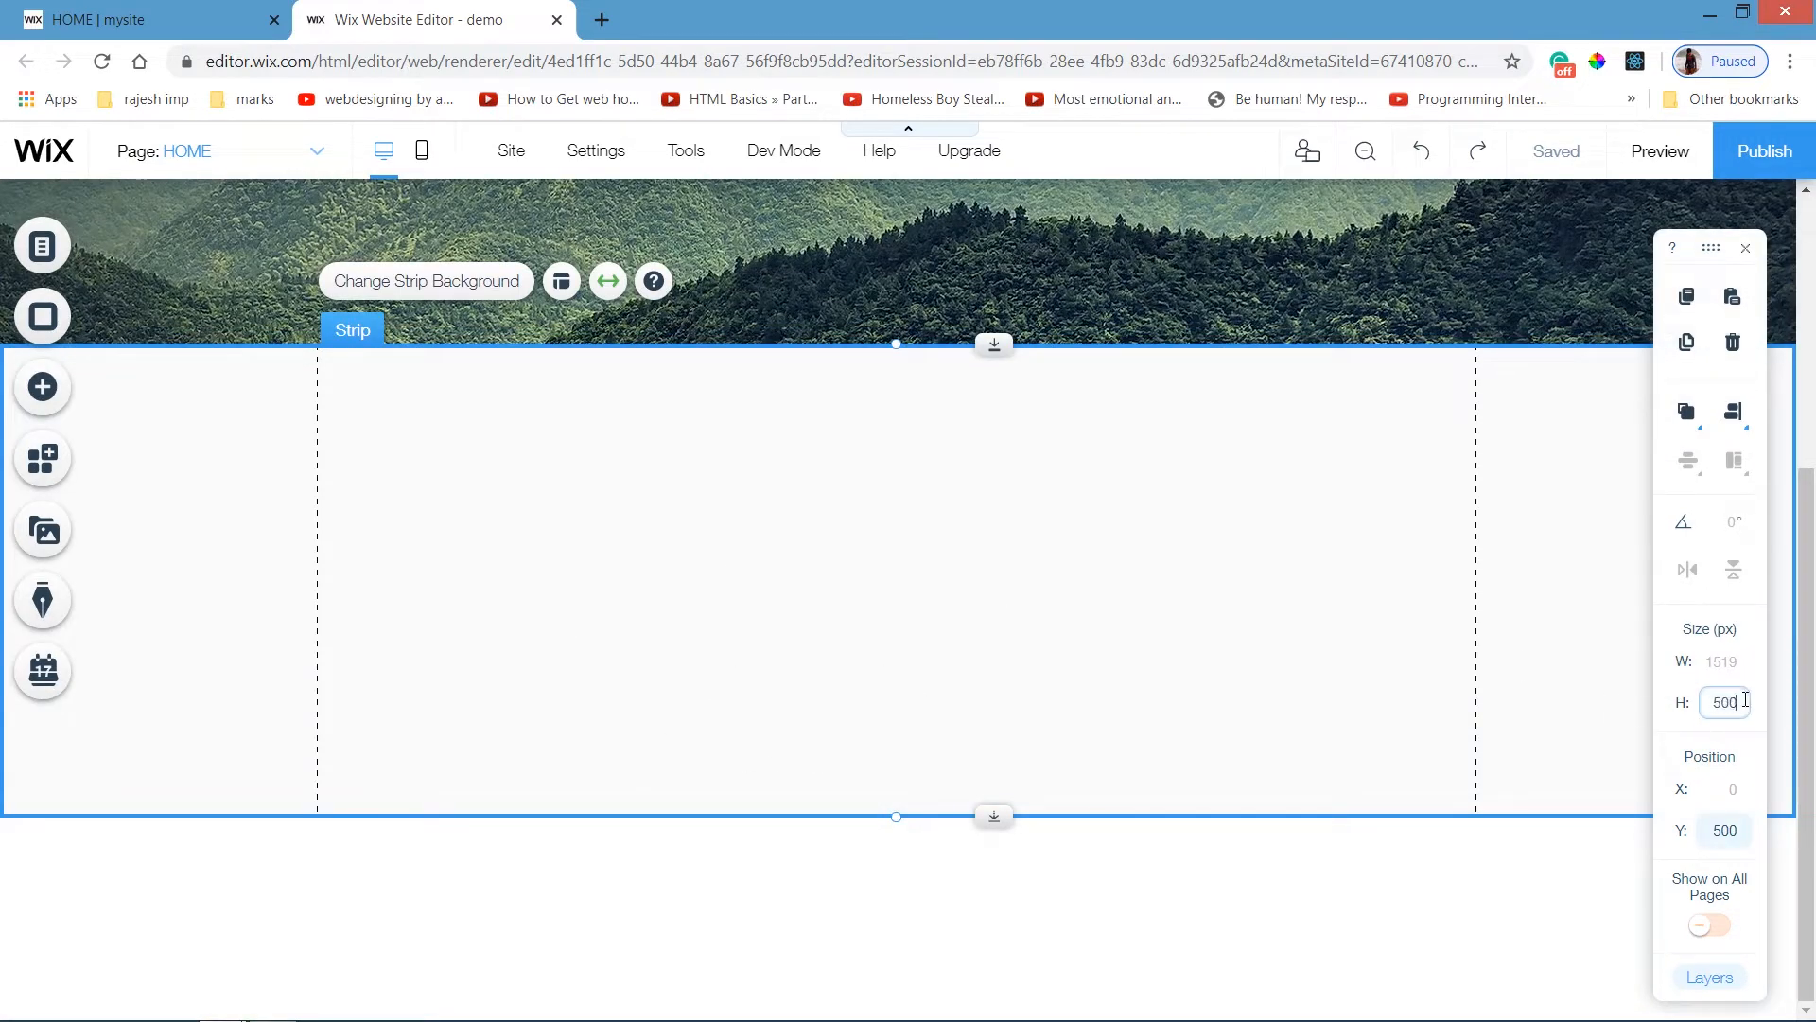
left_click(1166, 700)
left_click_drag(1810, 653, 1815, 240)
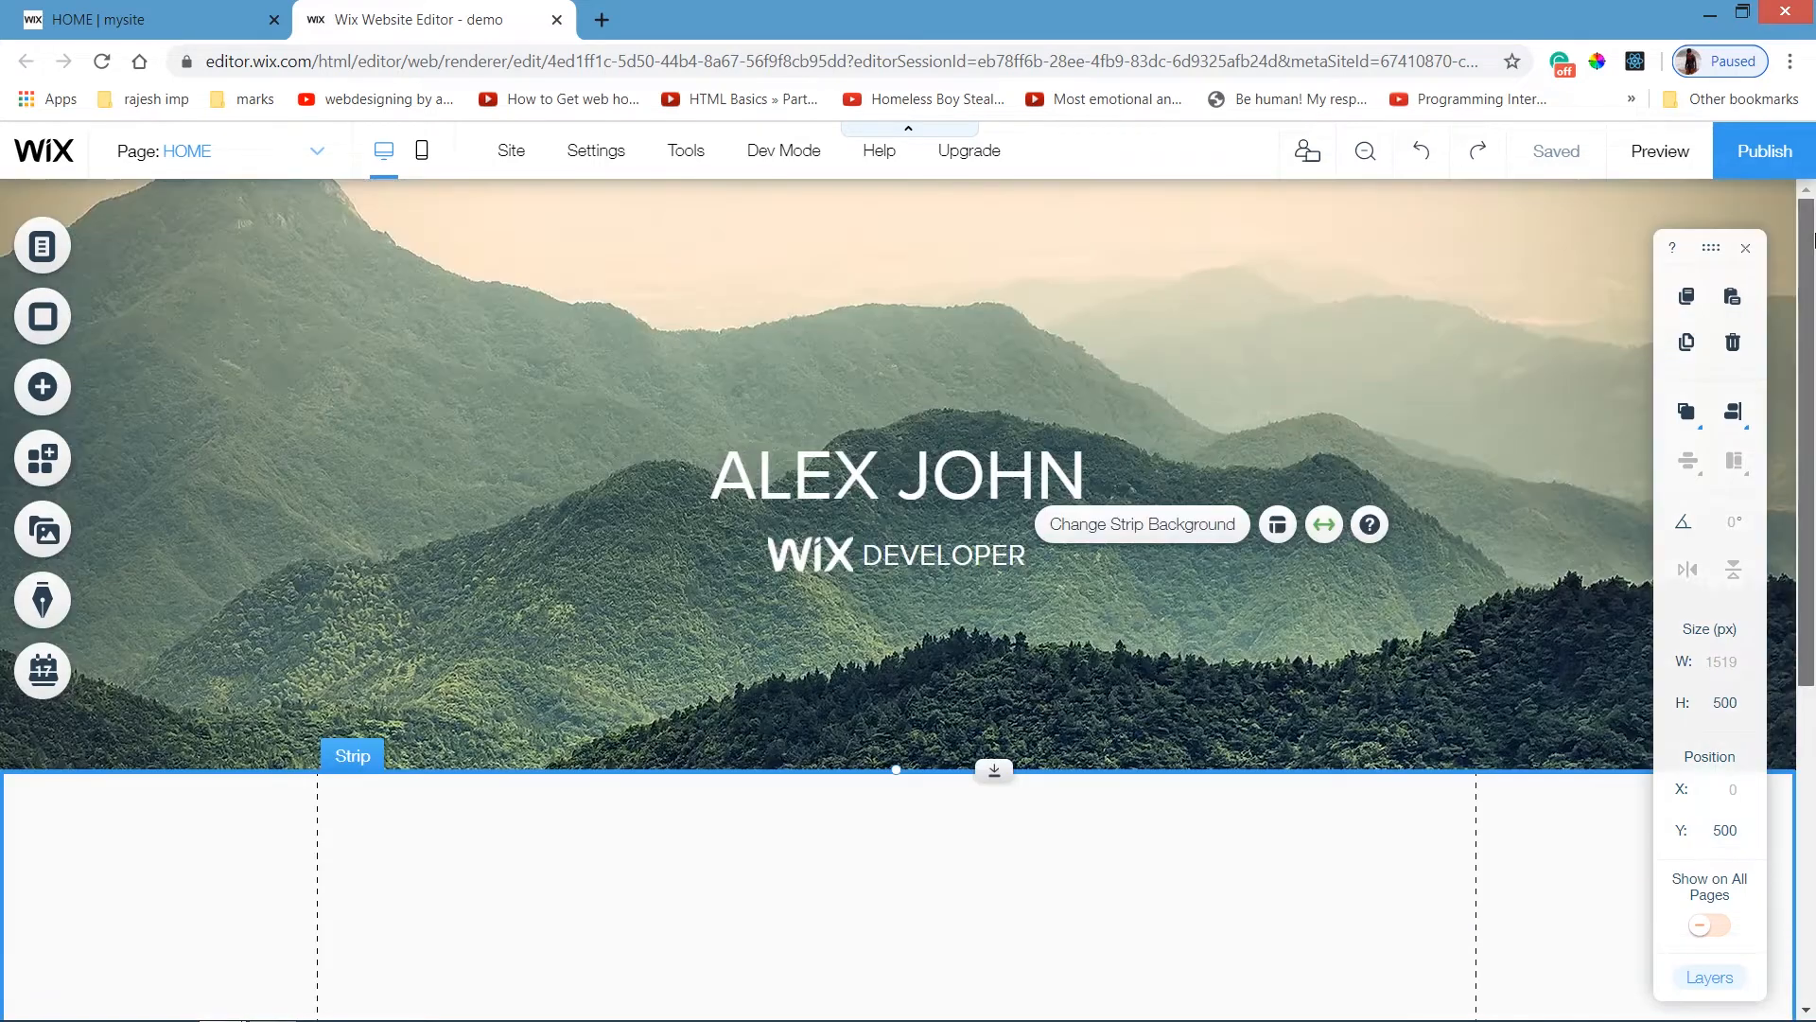
Add a blue circle from Basic Shapes to the page.
left_click(48, 394)
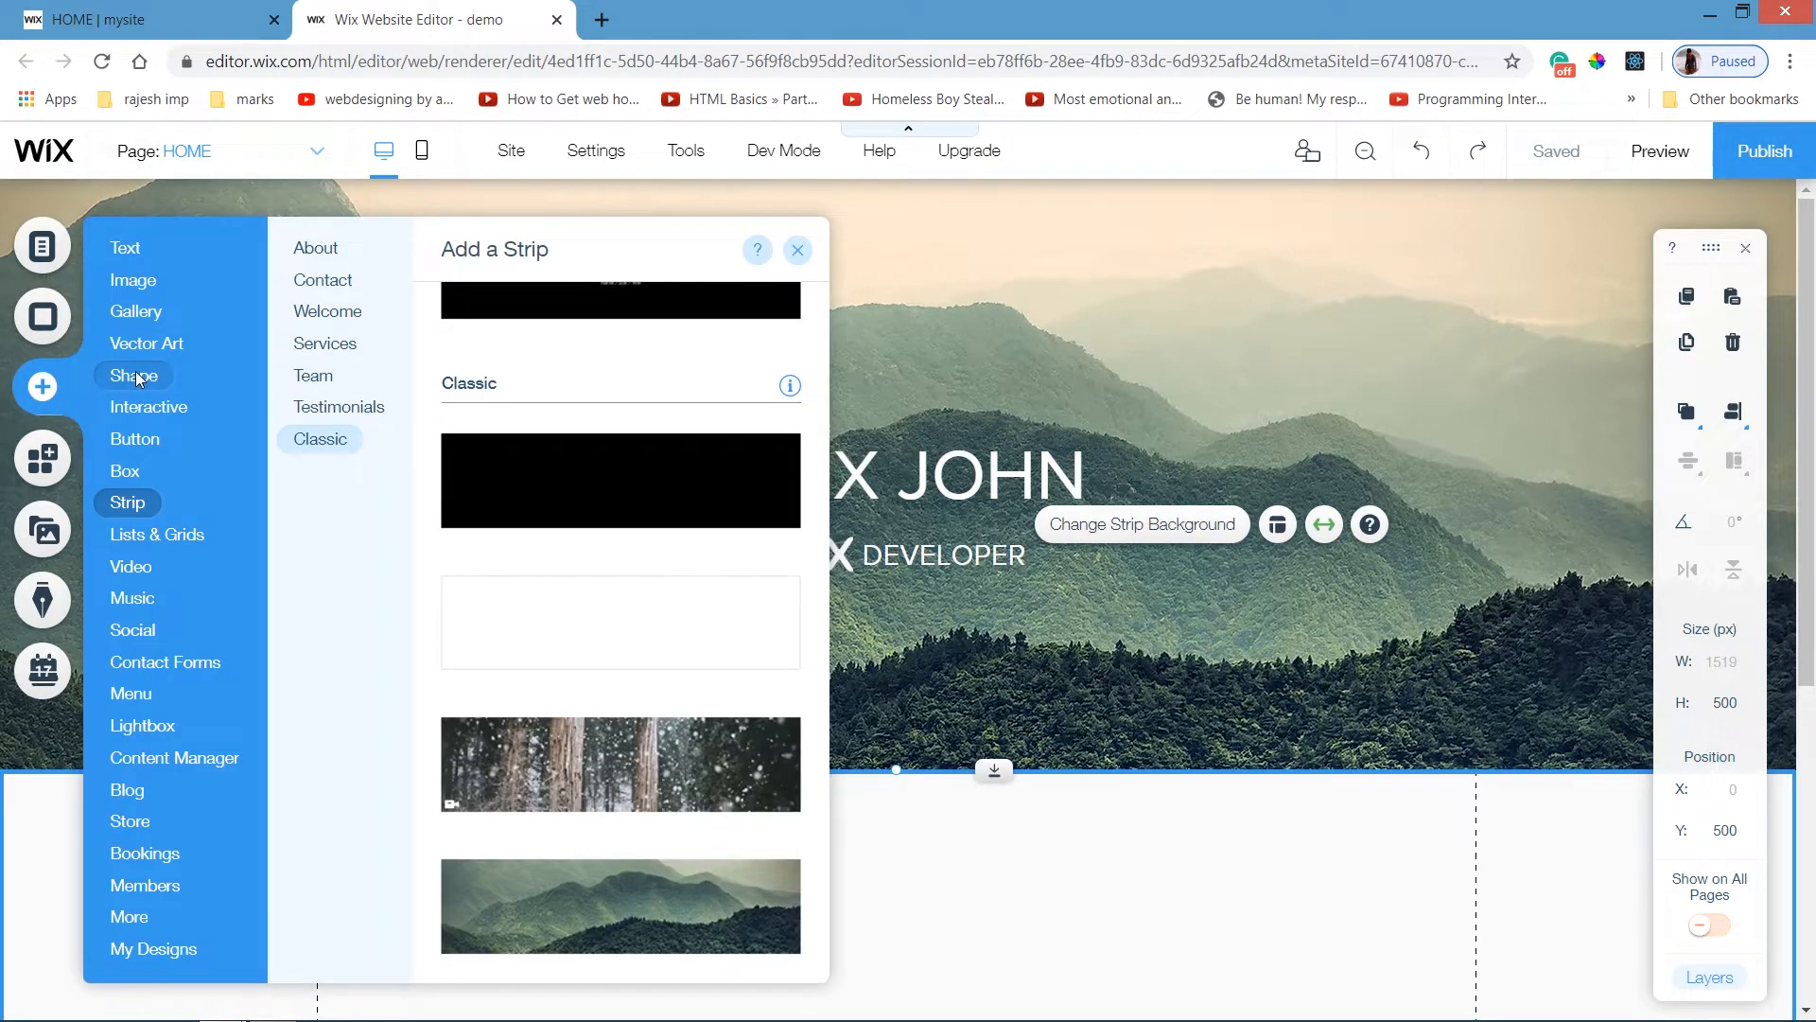
left_click(138, 378)
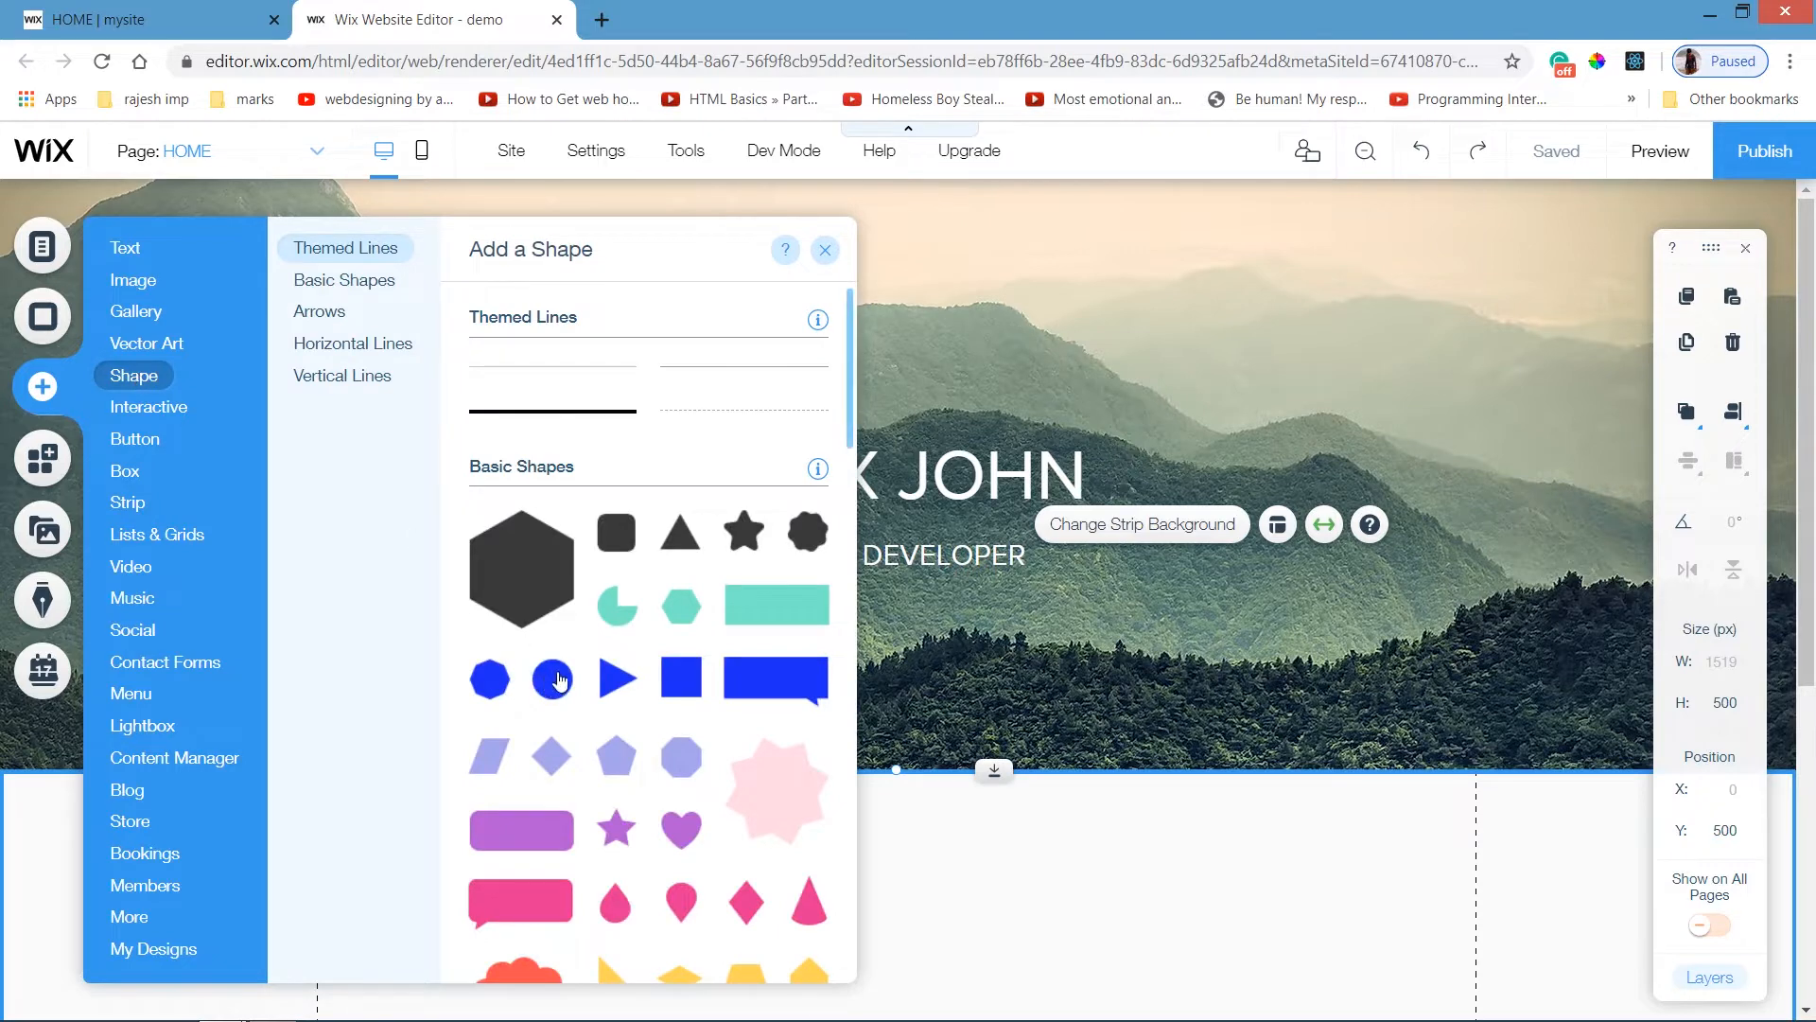
left_click(557, 681)
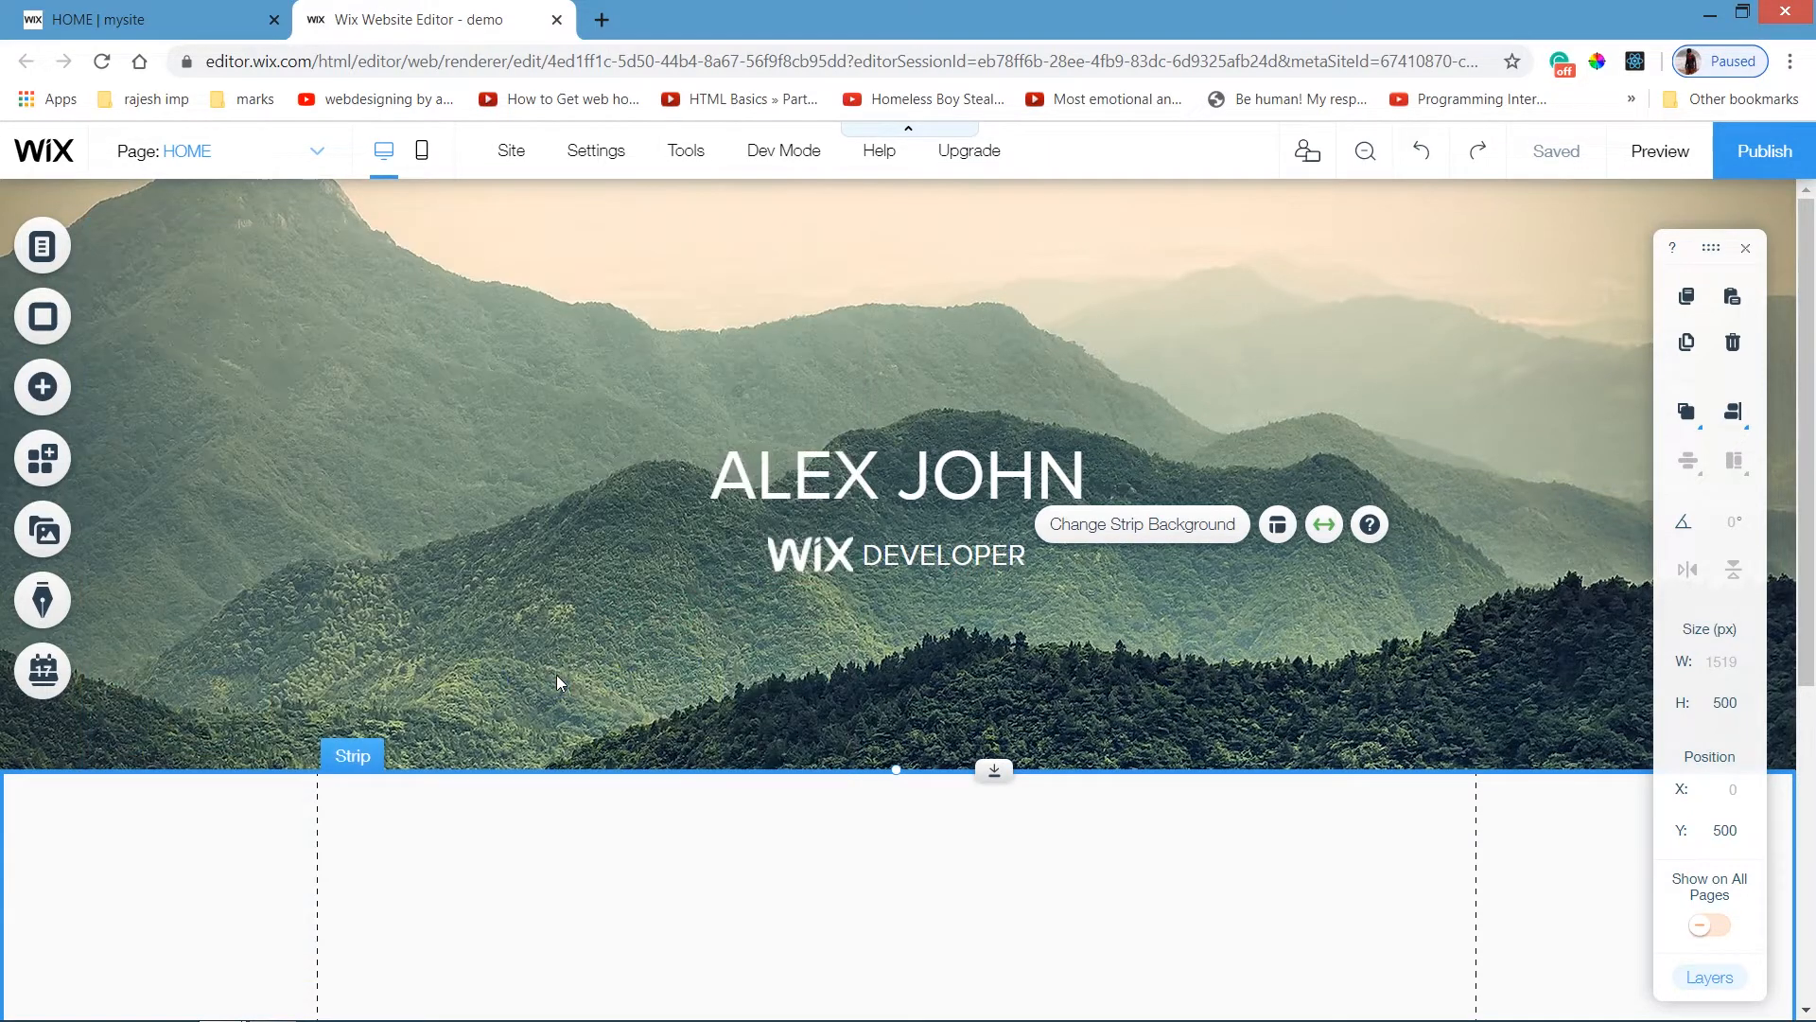
Make the blue ellipse a 210 × 210 circle and move it onto the hero's bottom edge.
left_click_drag(923, 580, 916, 742)
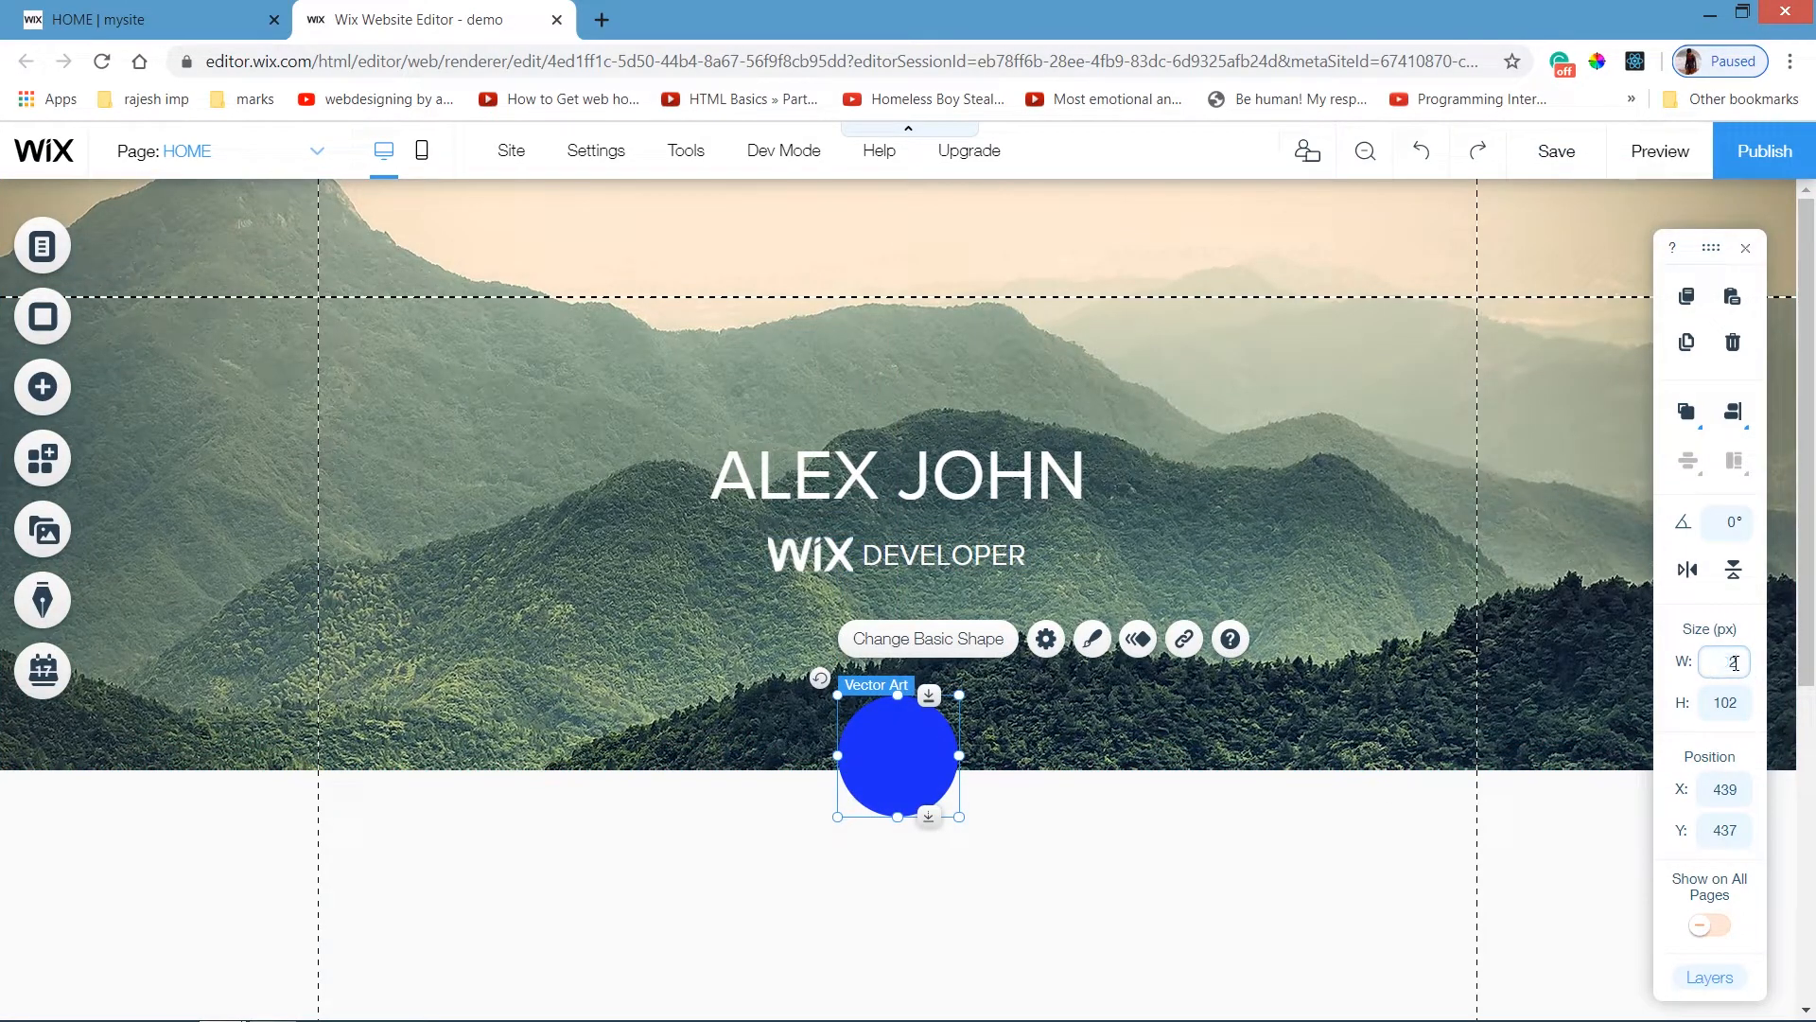
key("Tab")
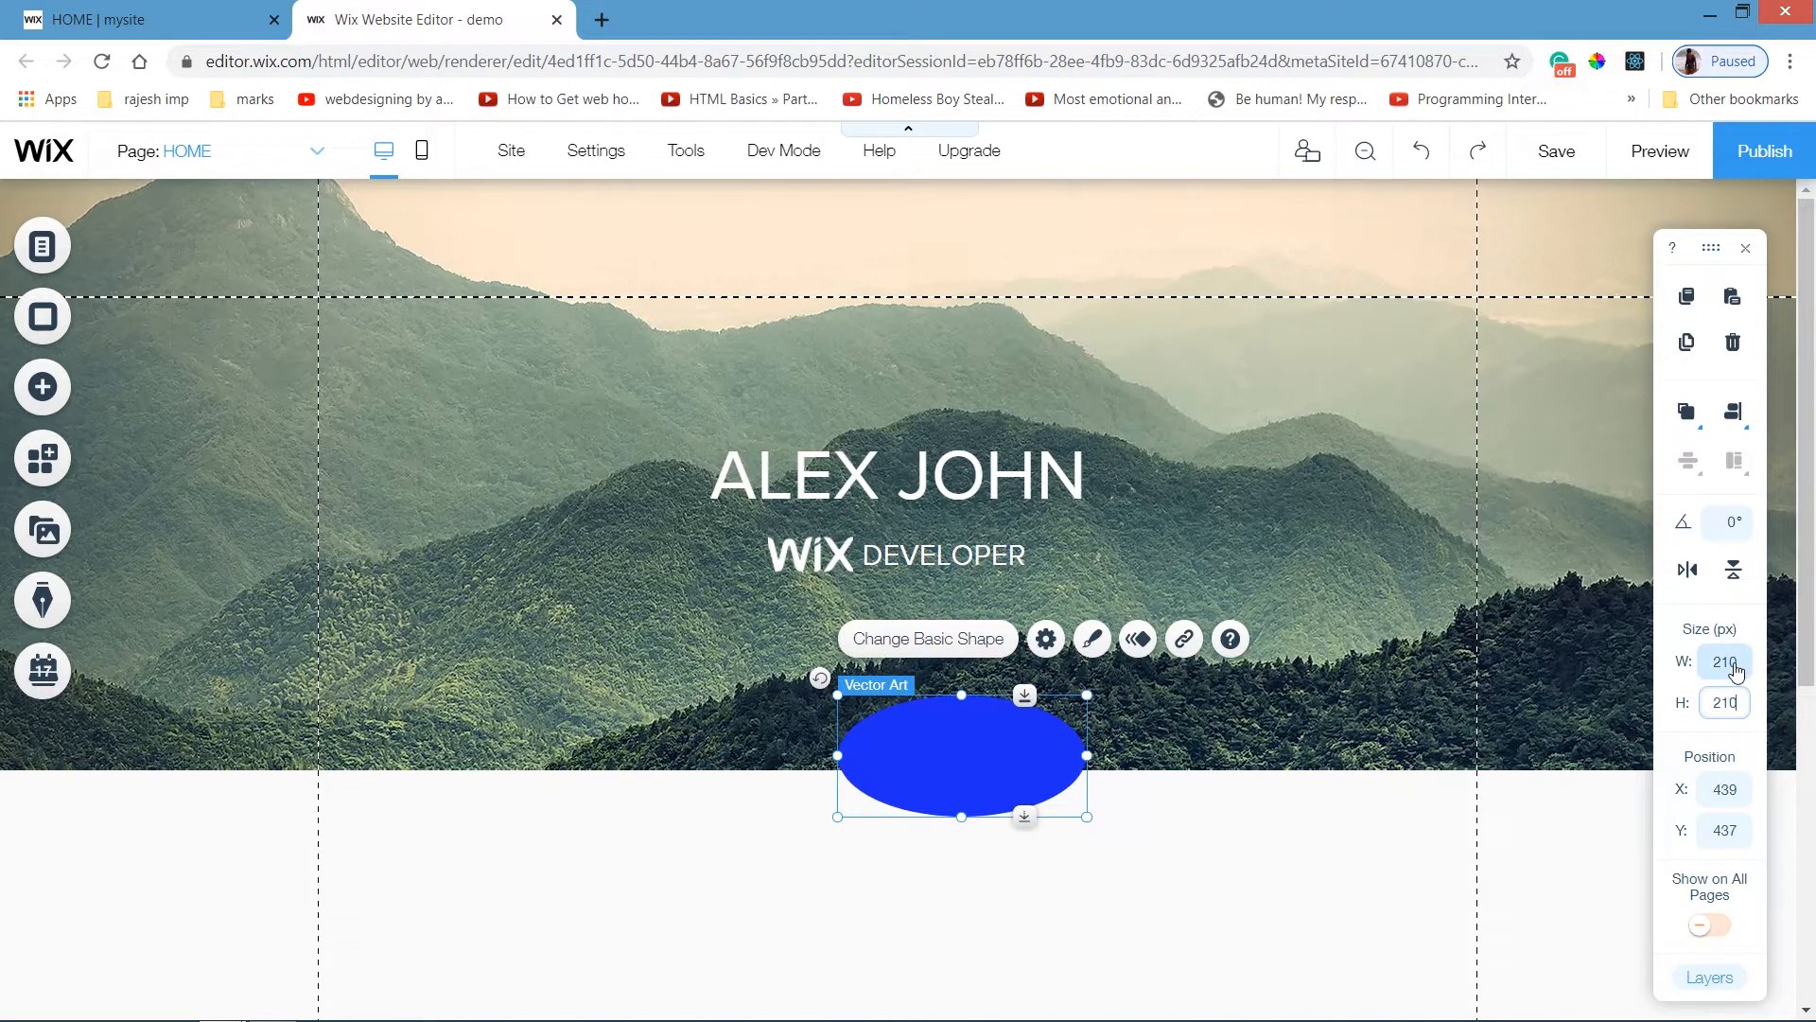
key("Return")
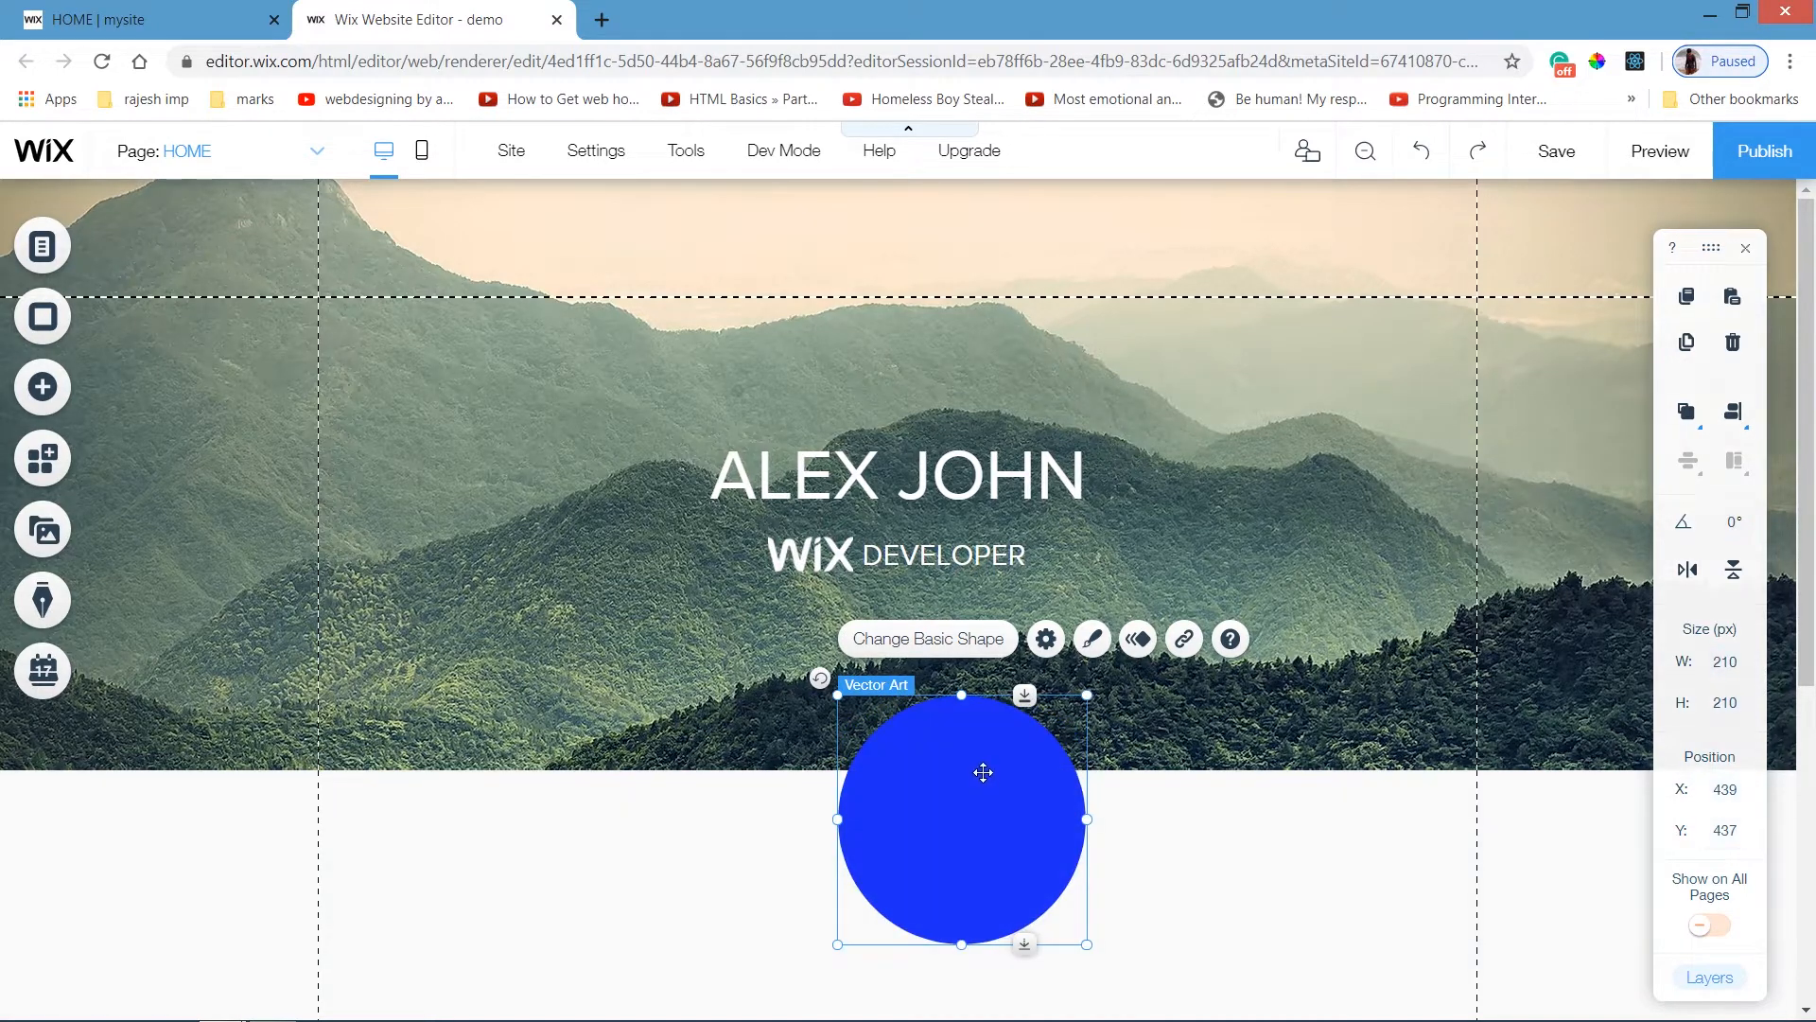
left_click_drag(983, 772, 935, 769)
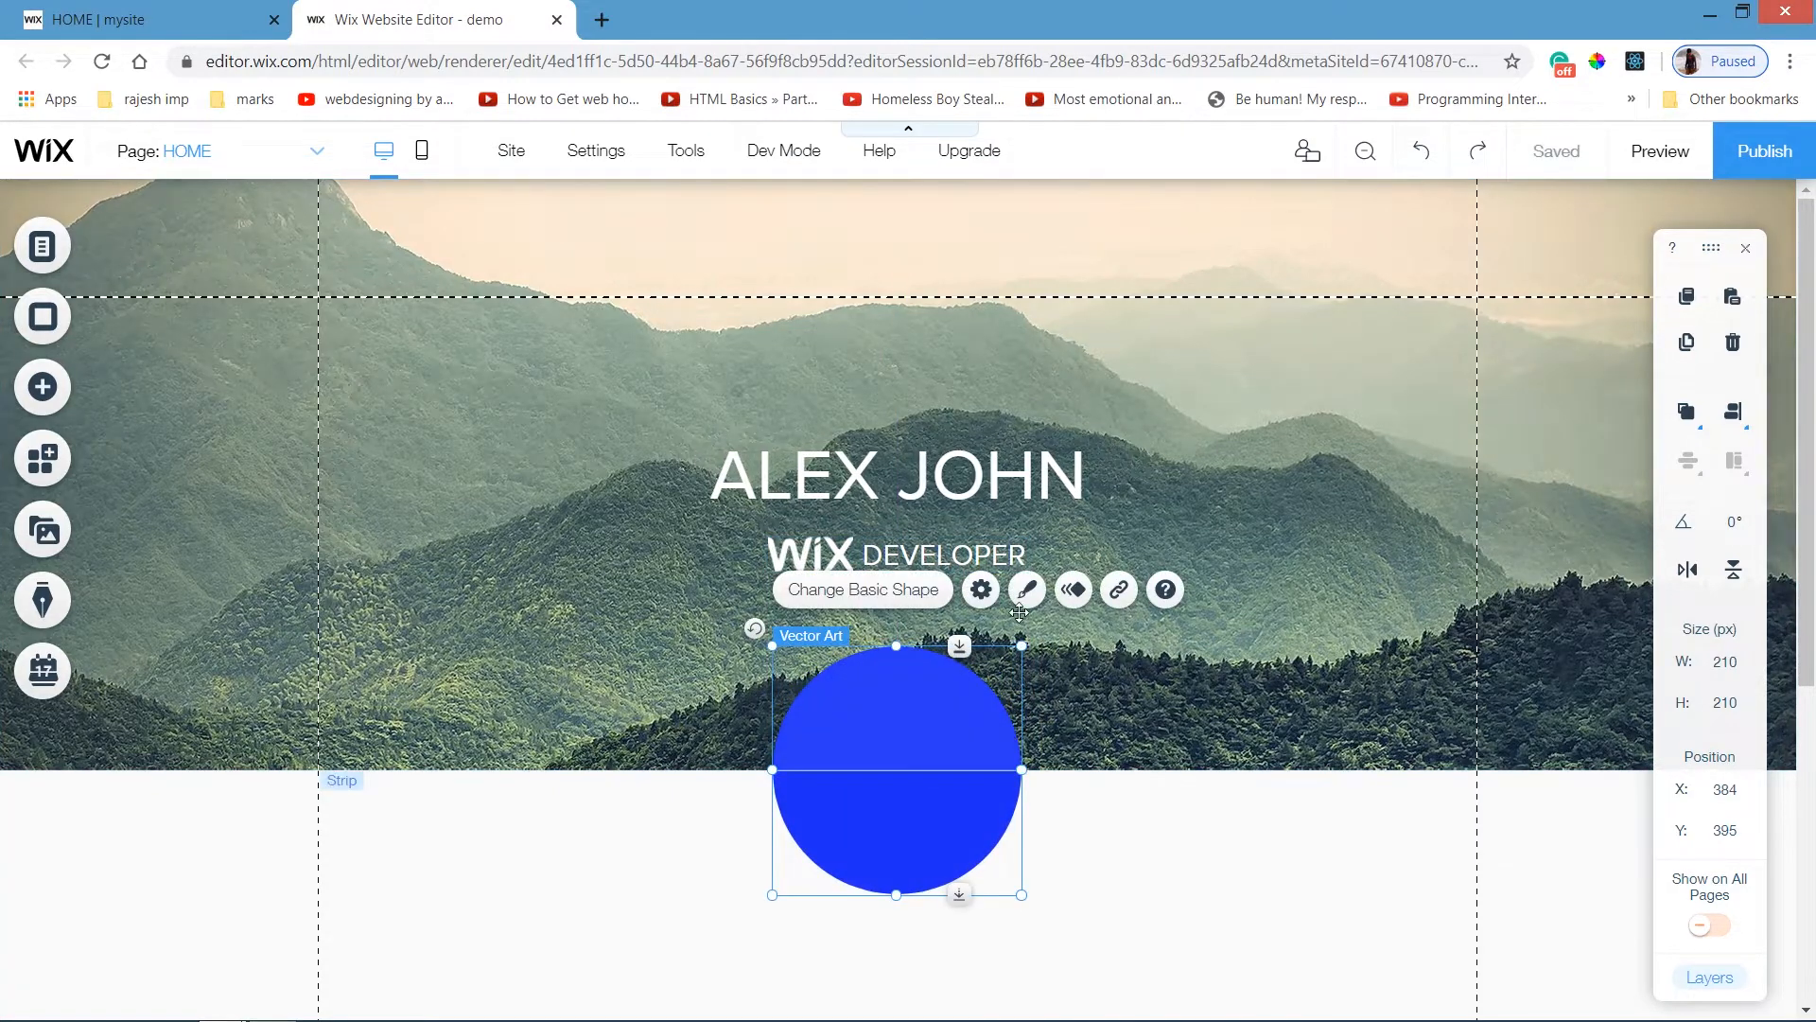
Change the circle's fill colour to white in its design settings.
left_click(1027, 590)
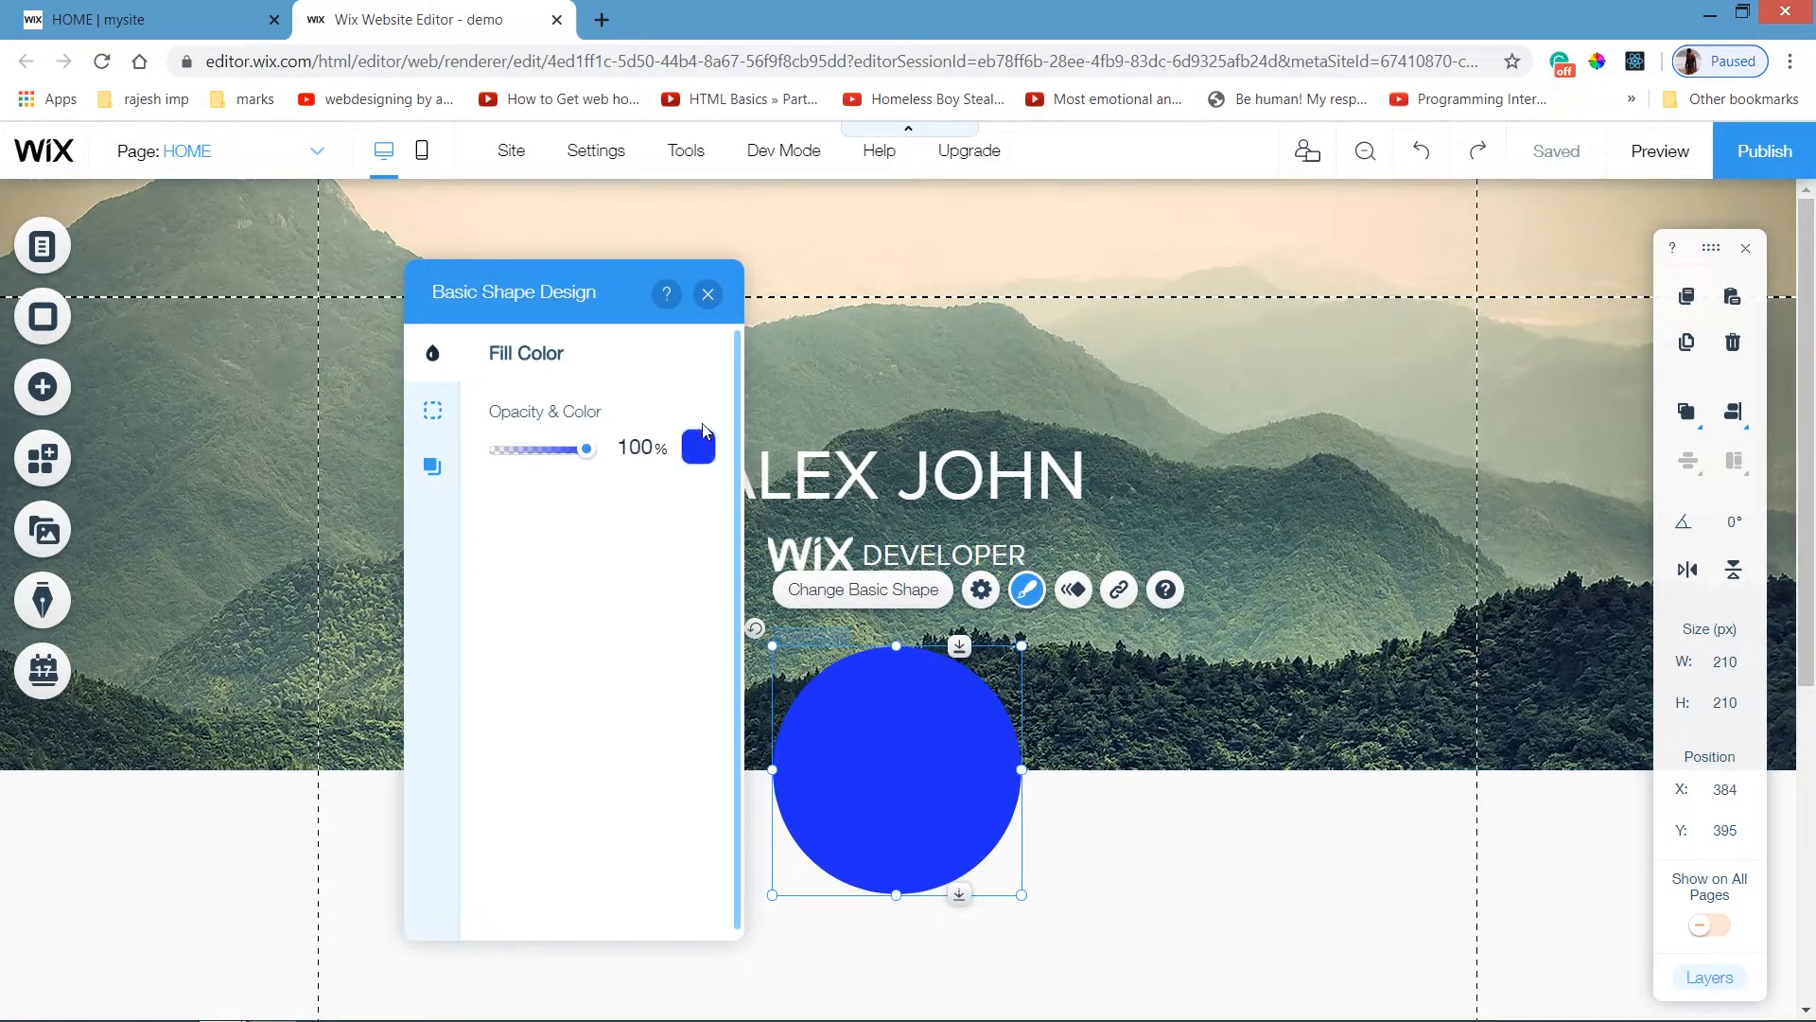
left_click(700, 448)
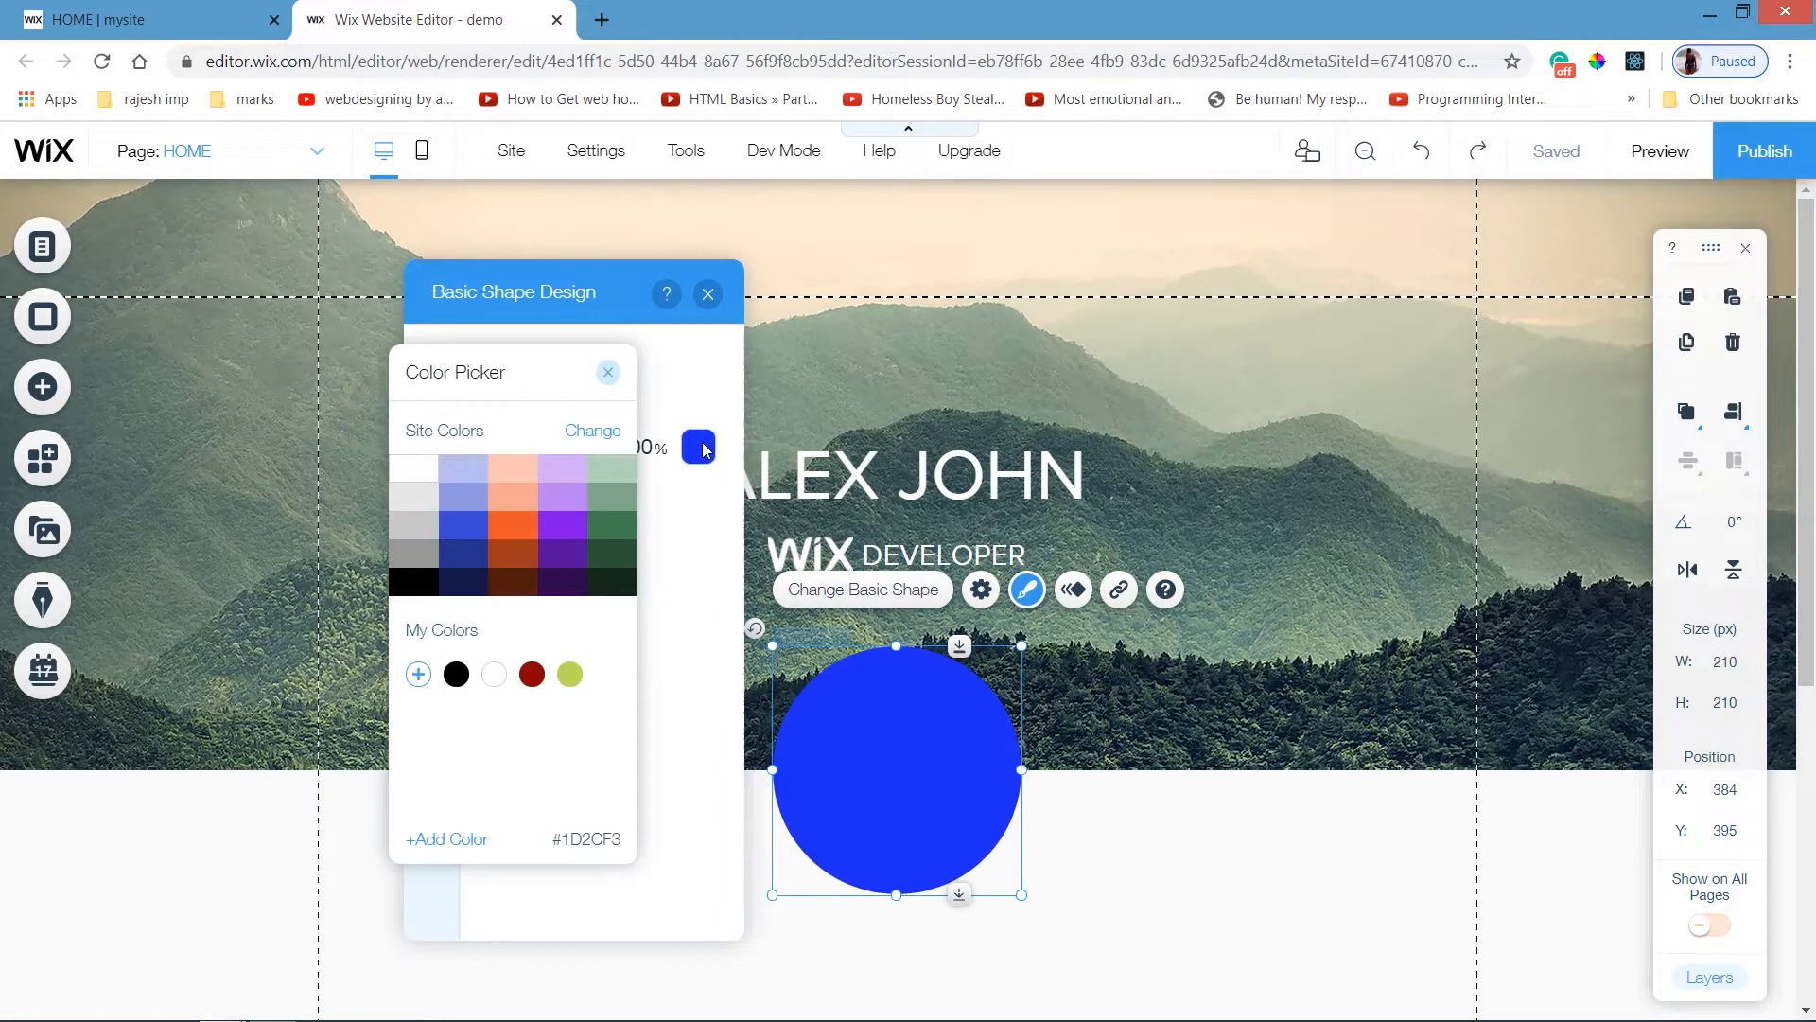
left_click(413, 468)
left_click(610, 373)
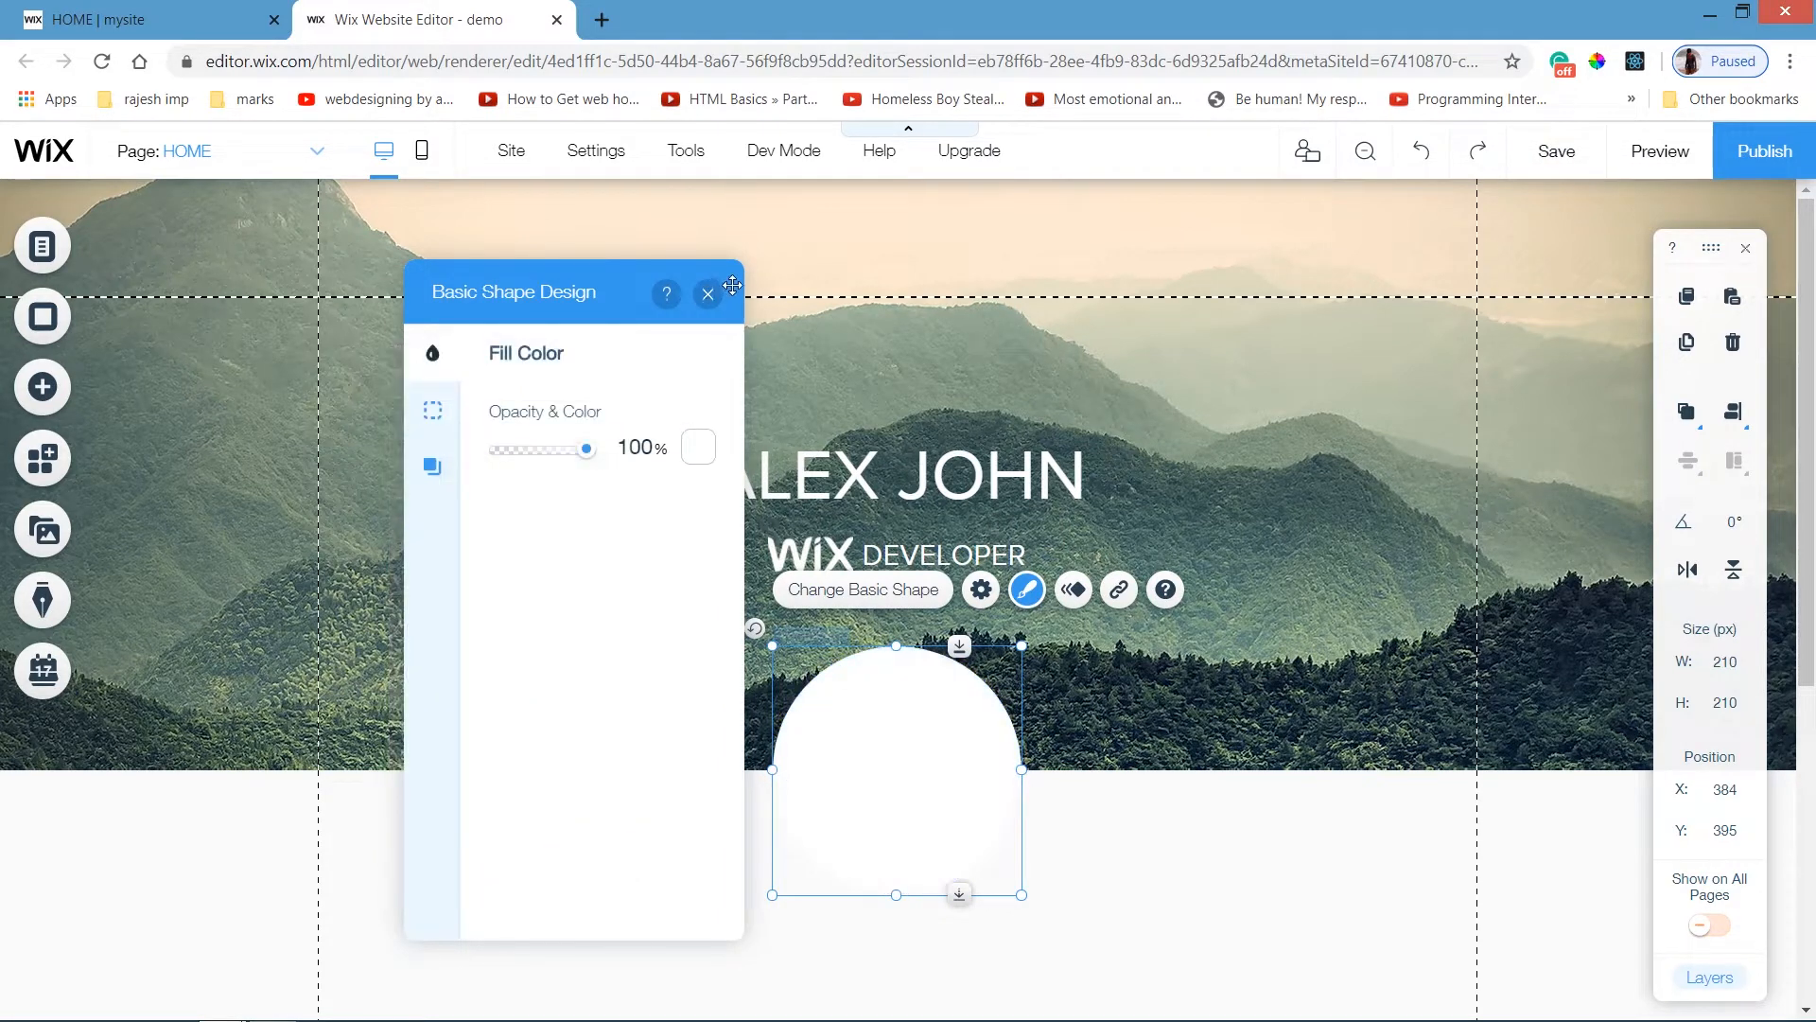
left_click(708, 294)
left_click(917, 846)
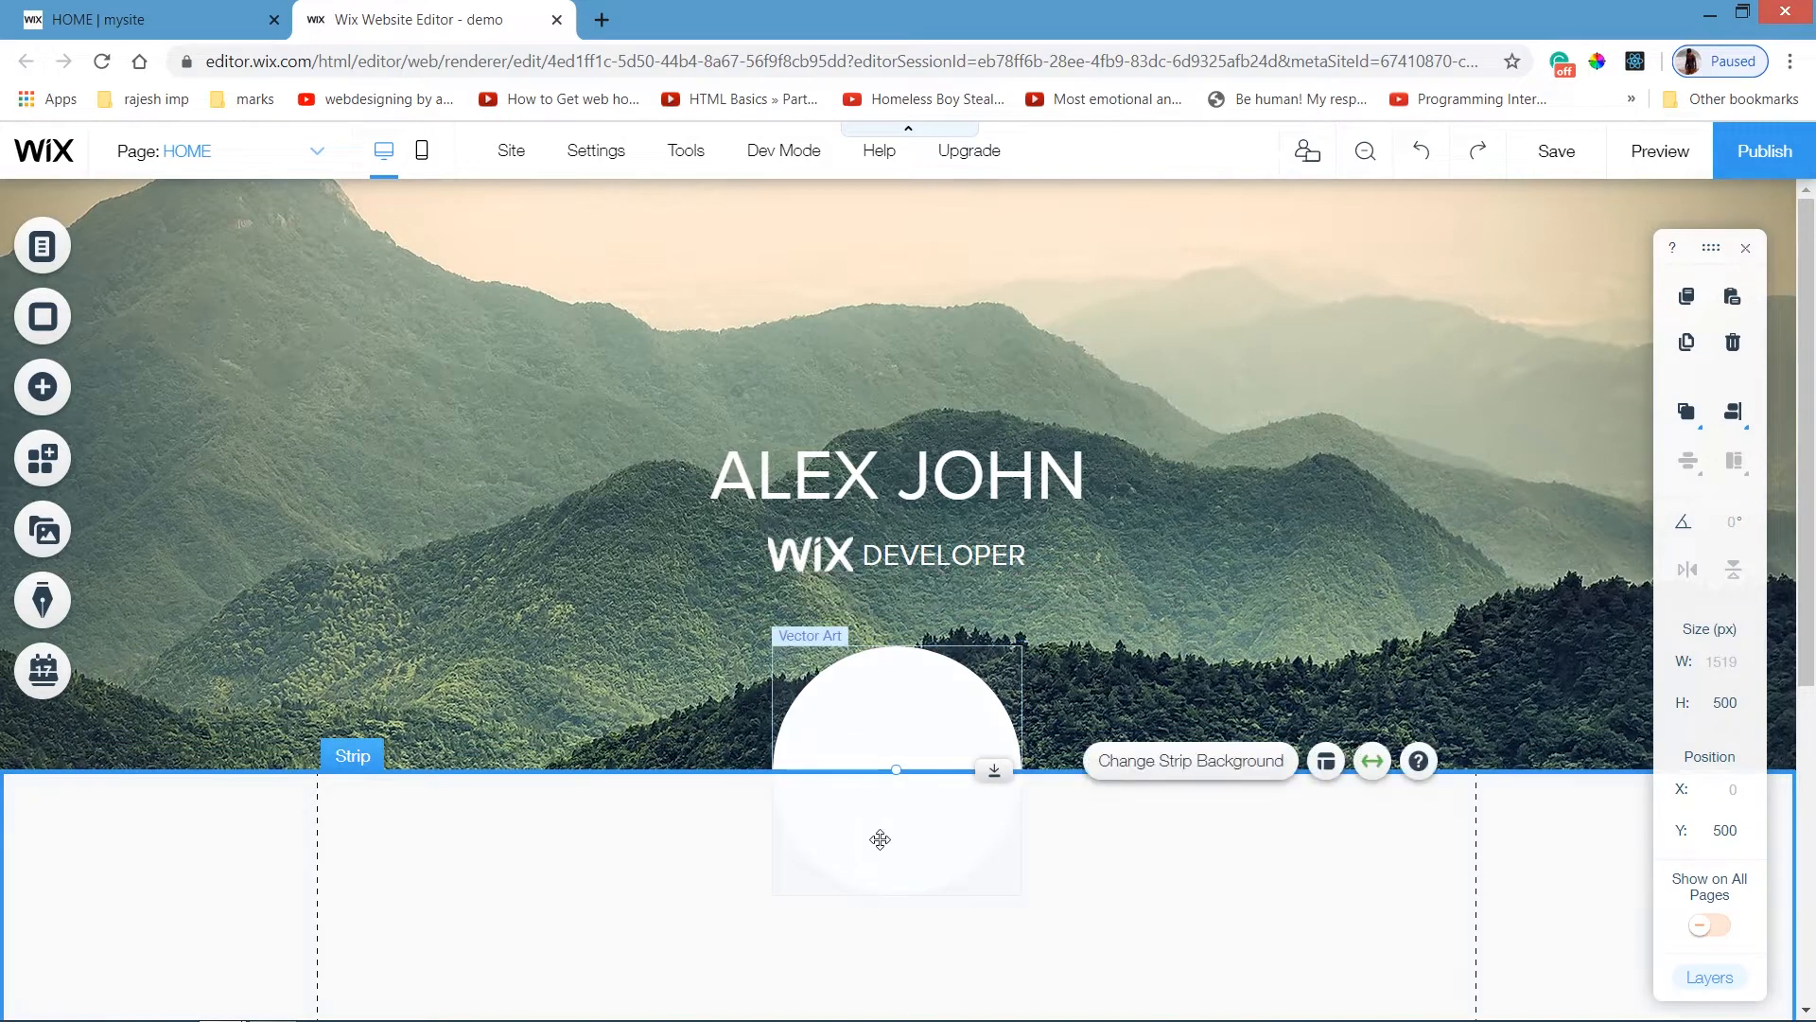
left_click(44, 387)
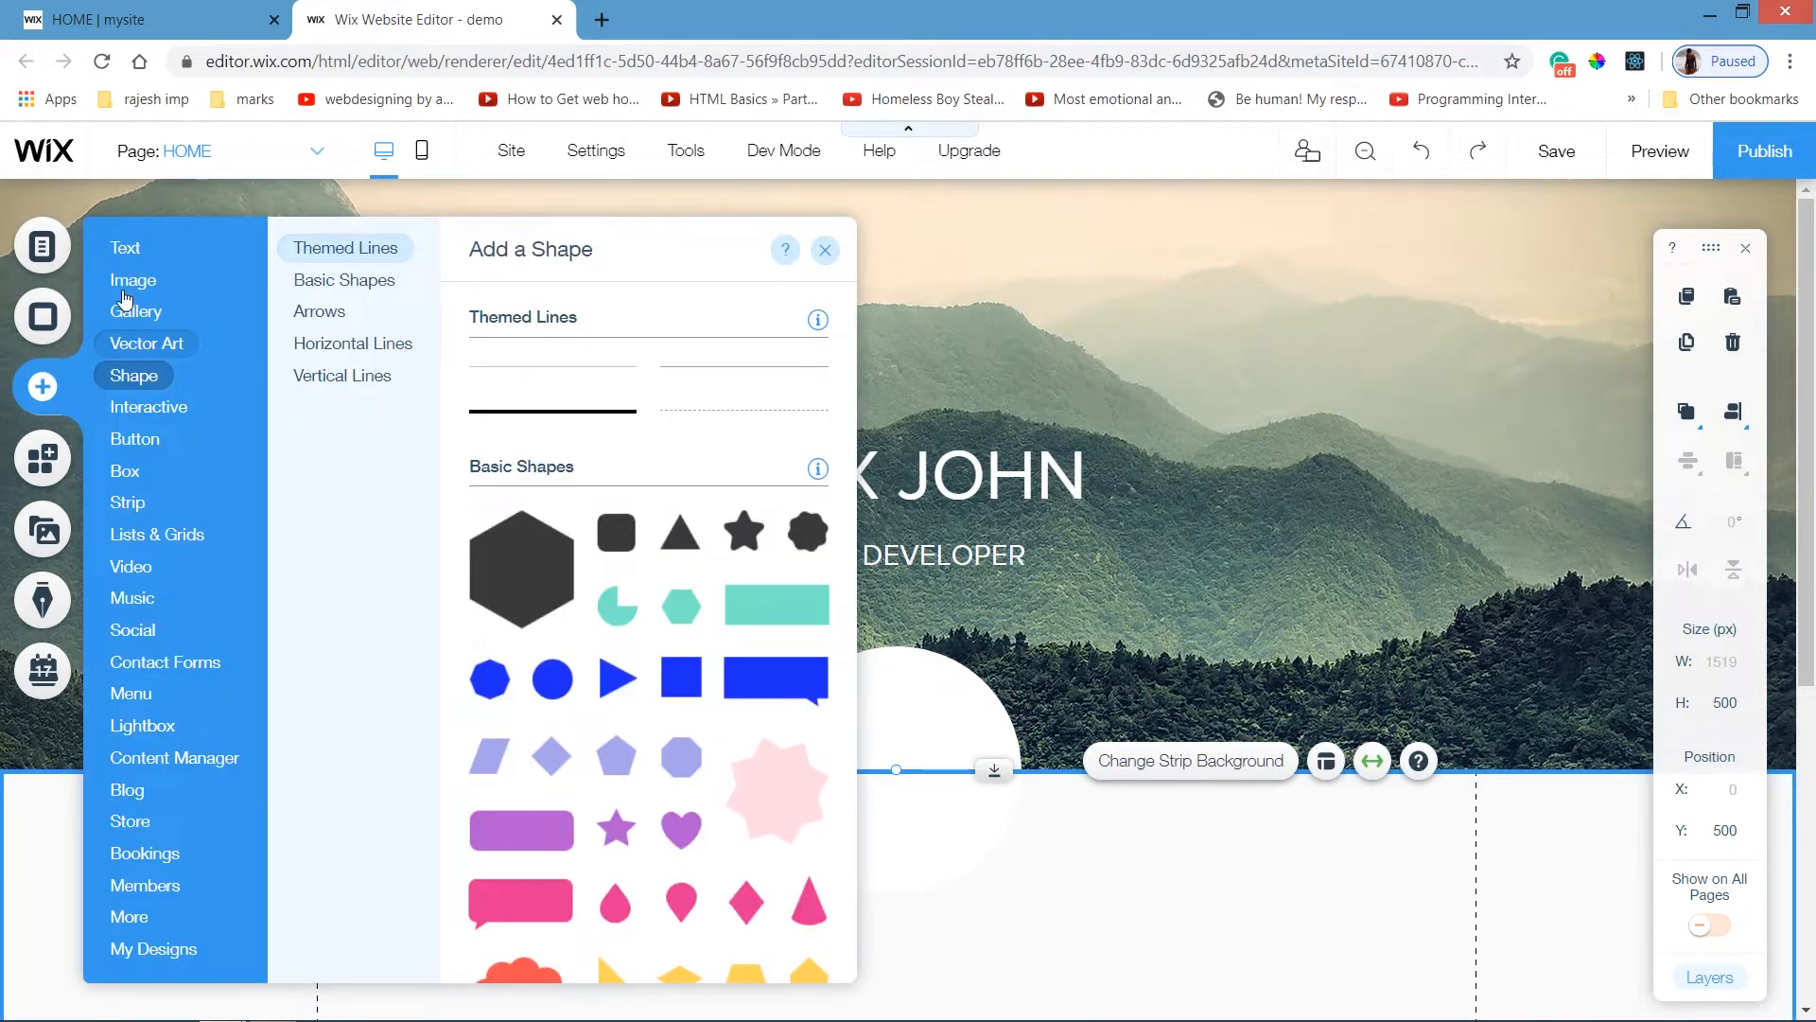
Add model1.png from My Image Uploads, resize it to 200 × 200, and drag it into the white circle.
mouse_move(123, 282)
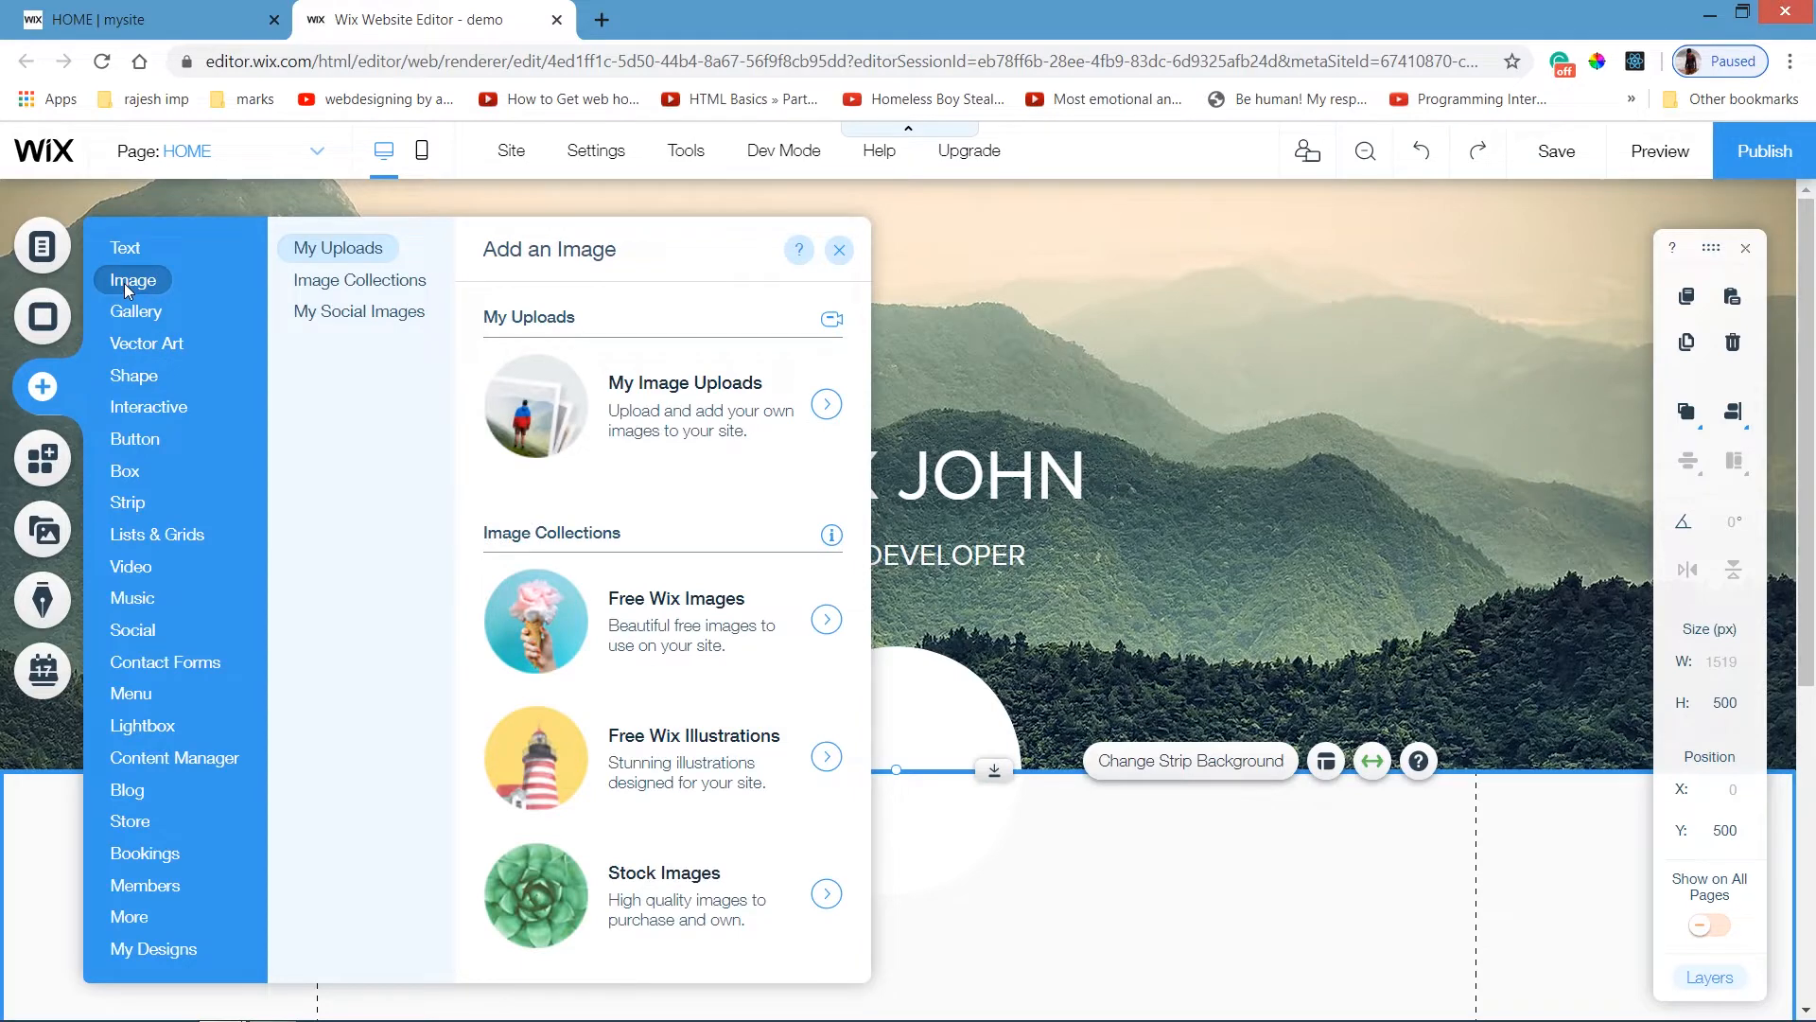
left_click(620, 393)
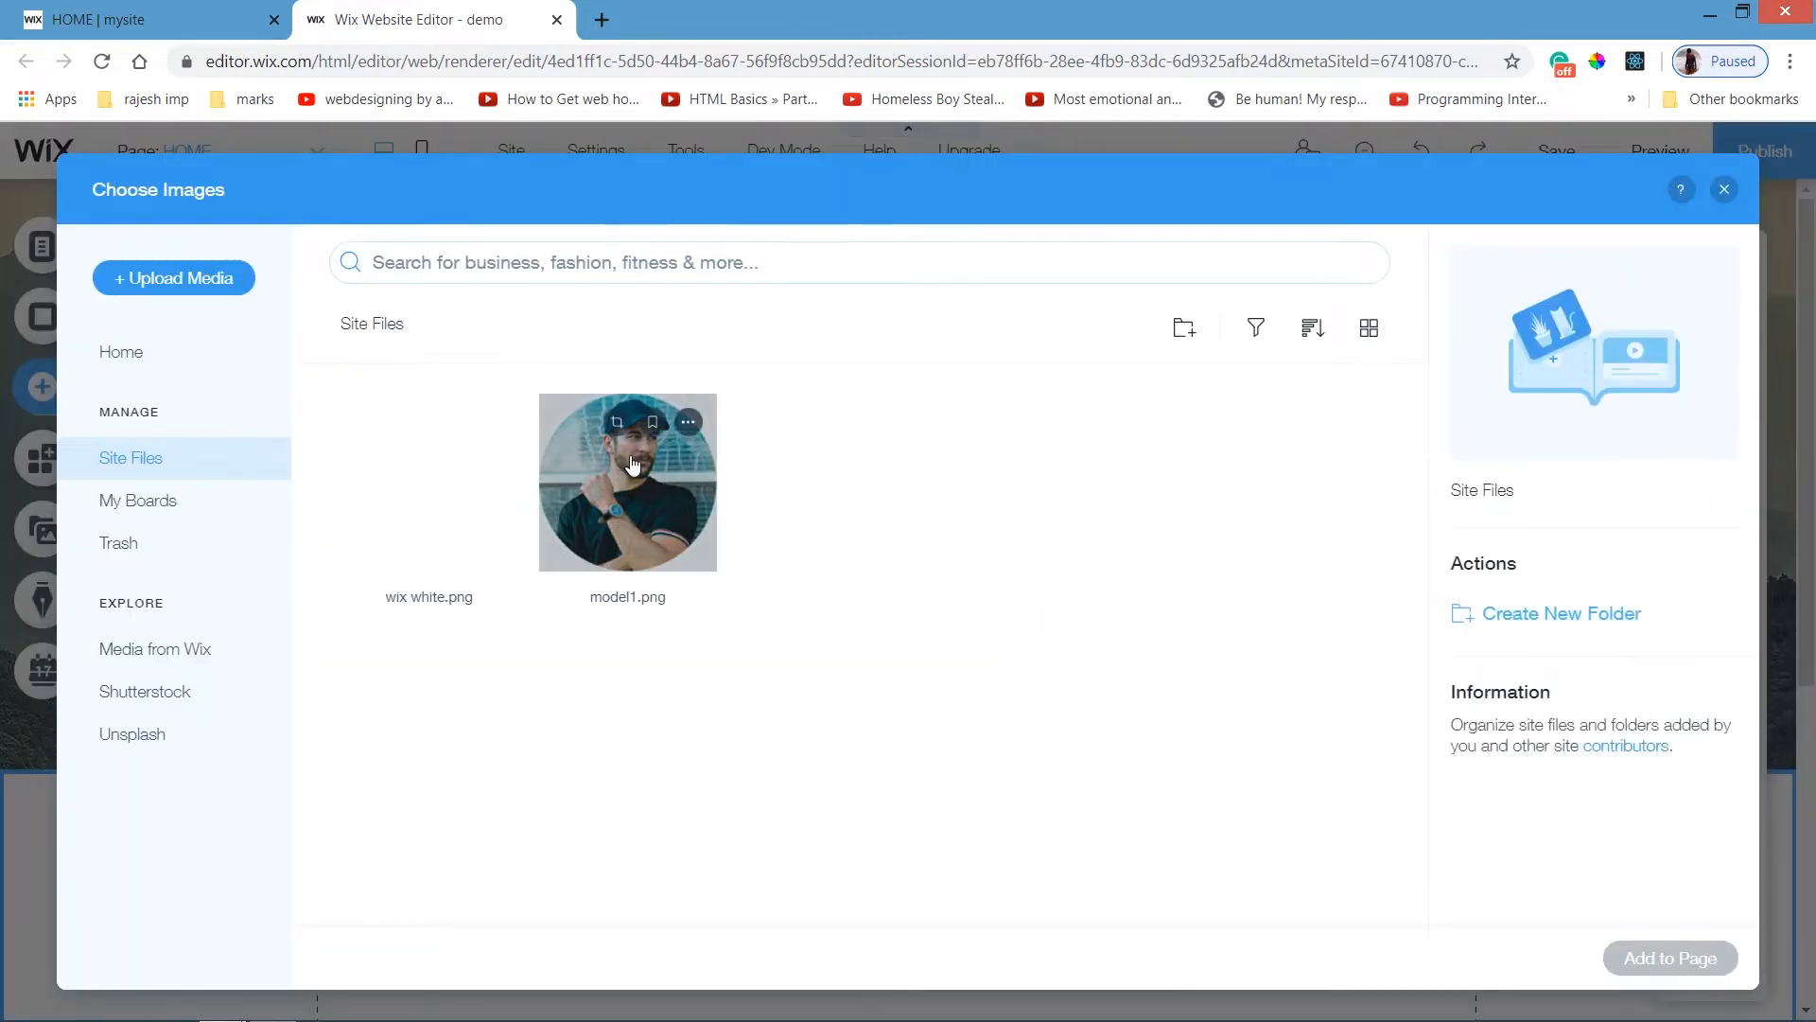
left_click(637, 463)
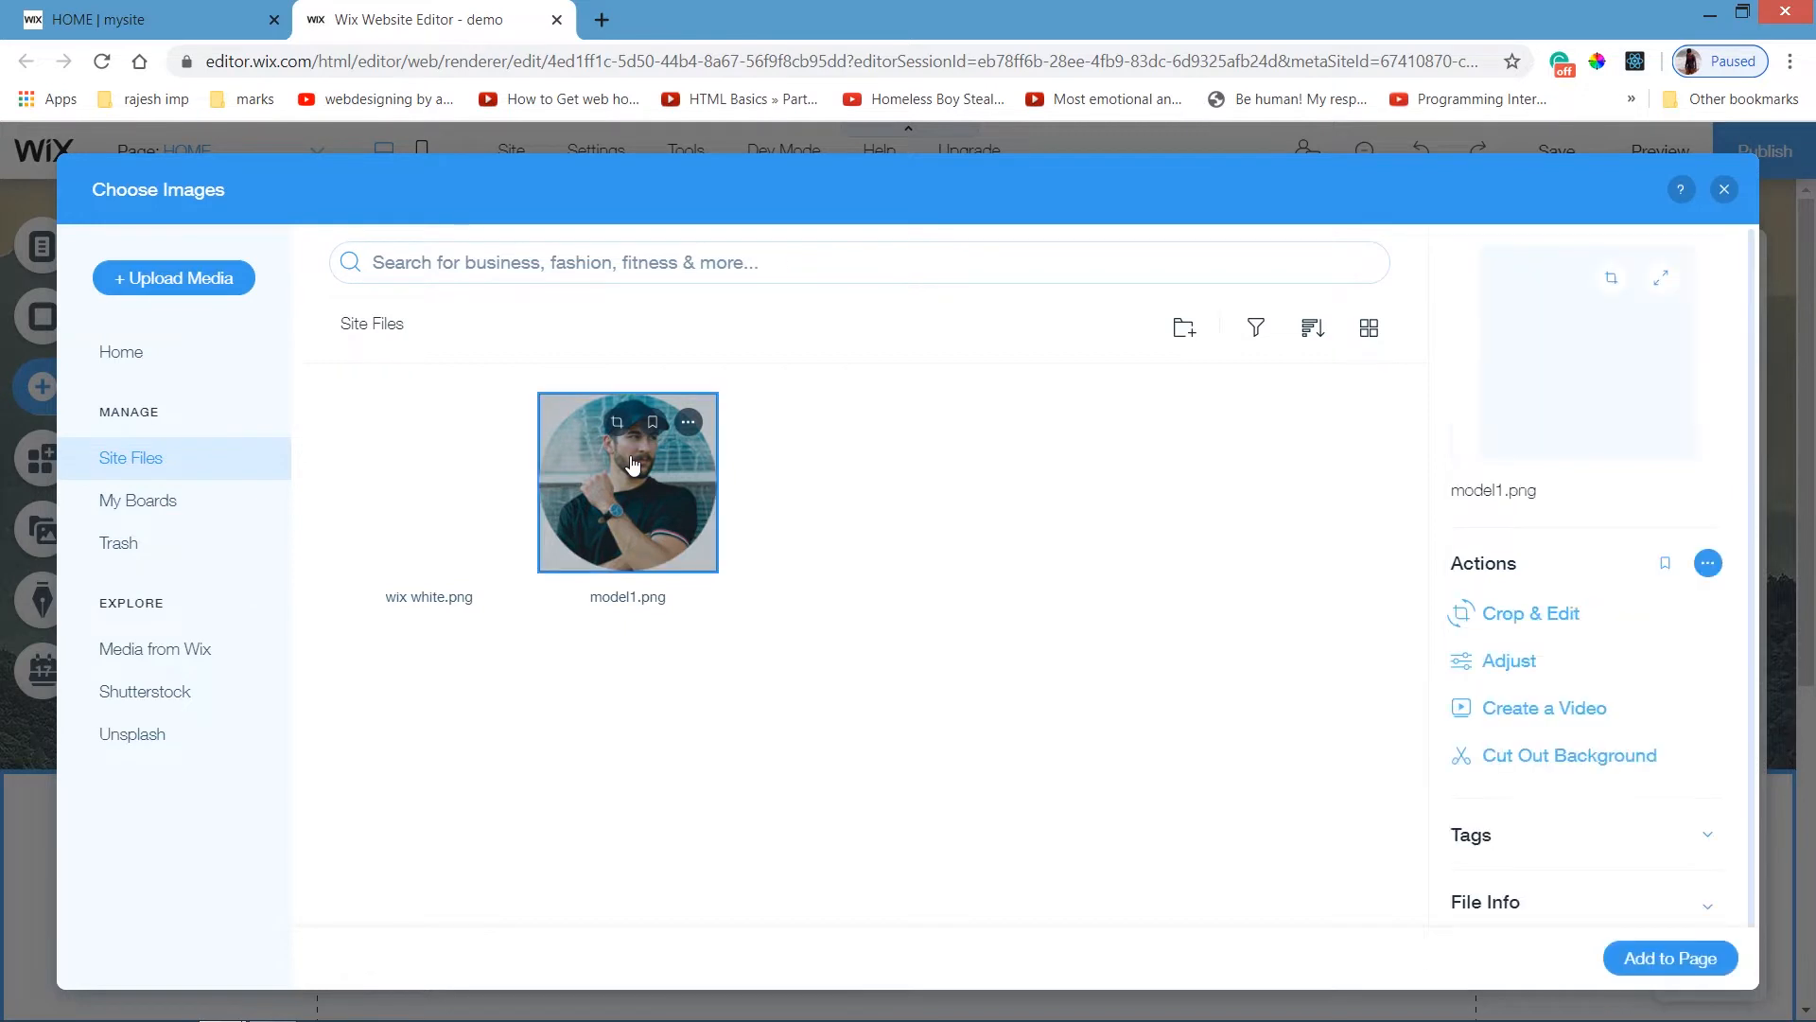
left_click(1689, 961)
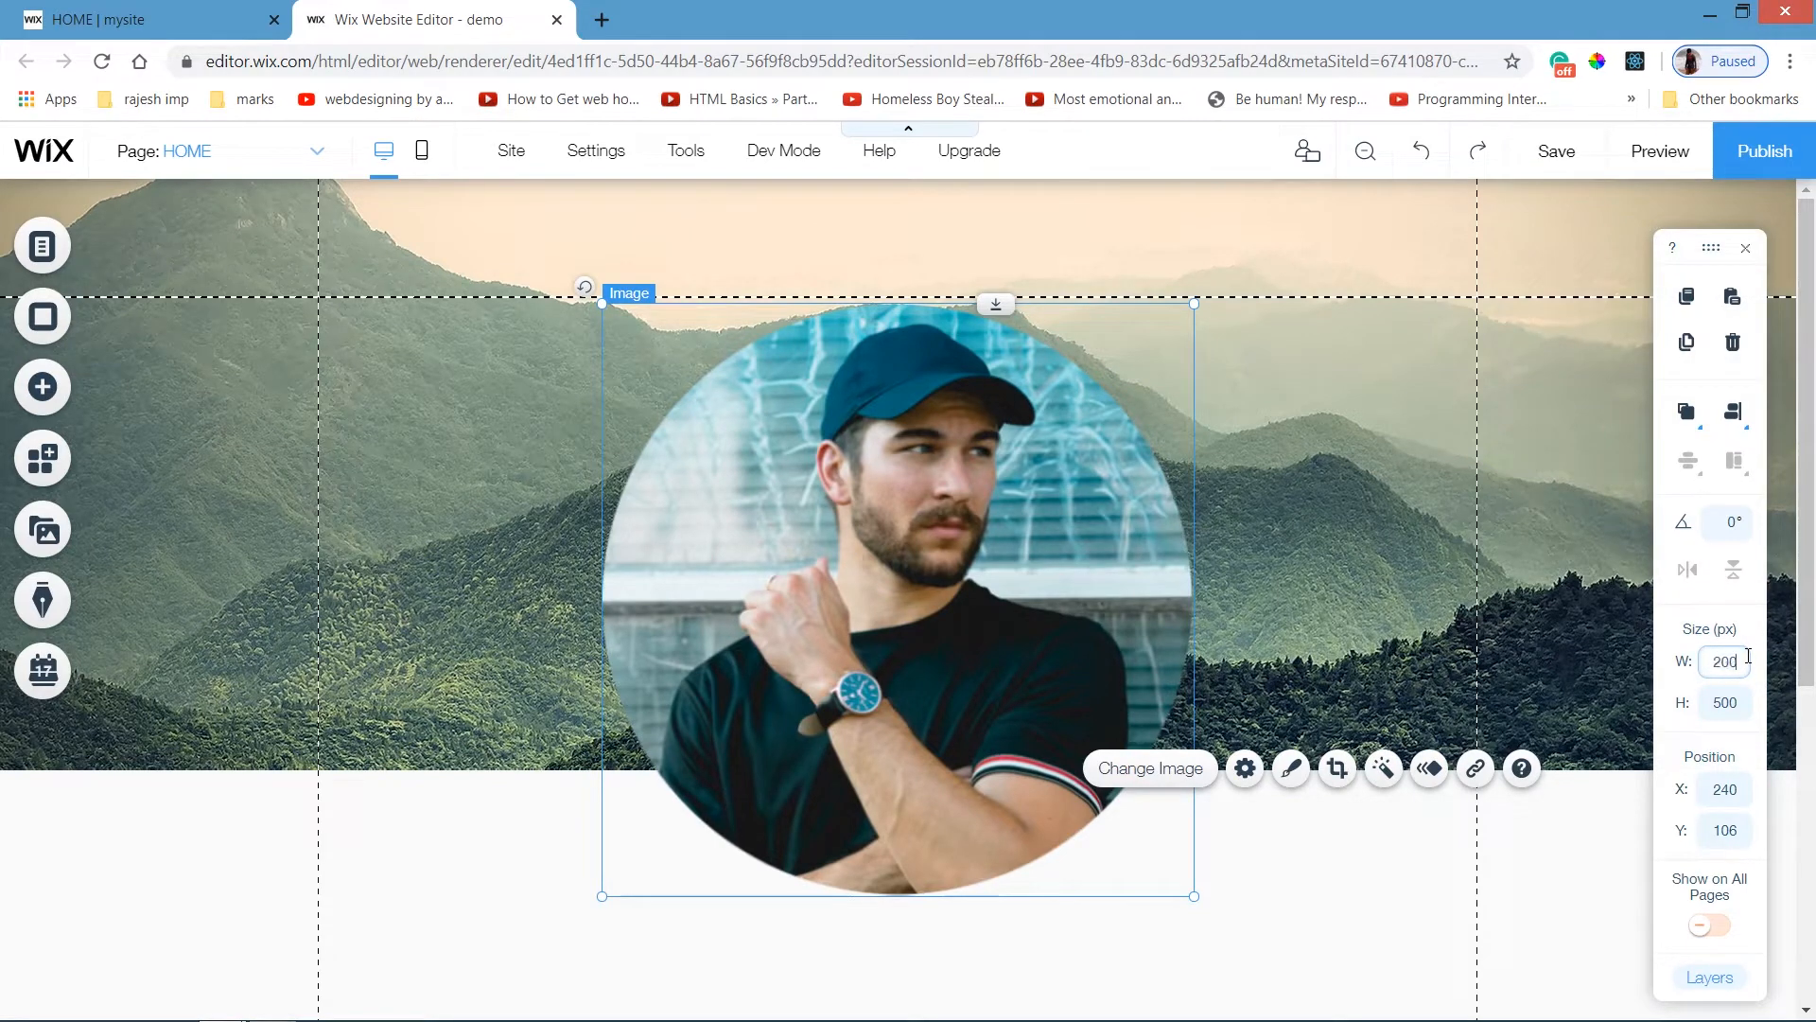
type("0")
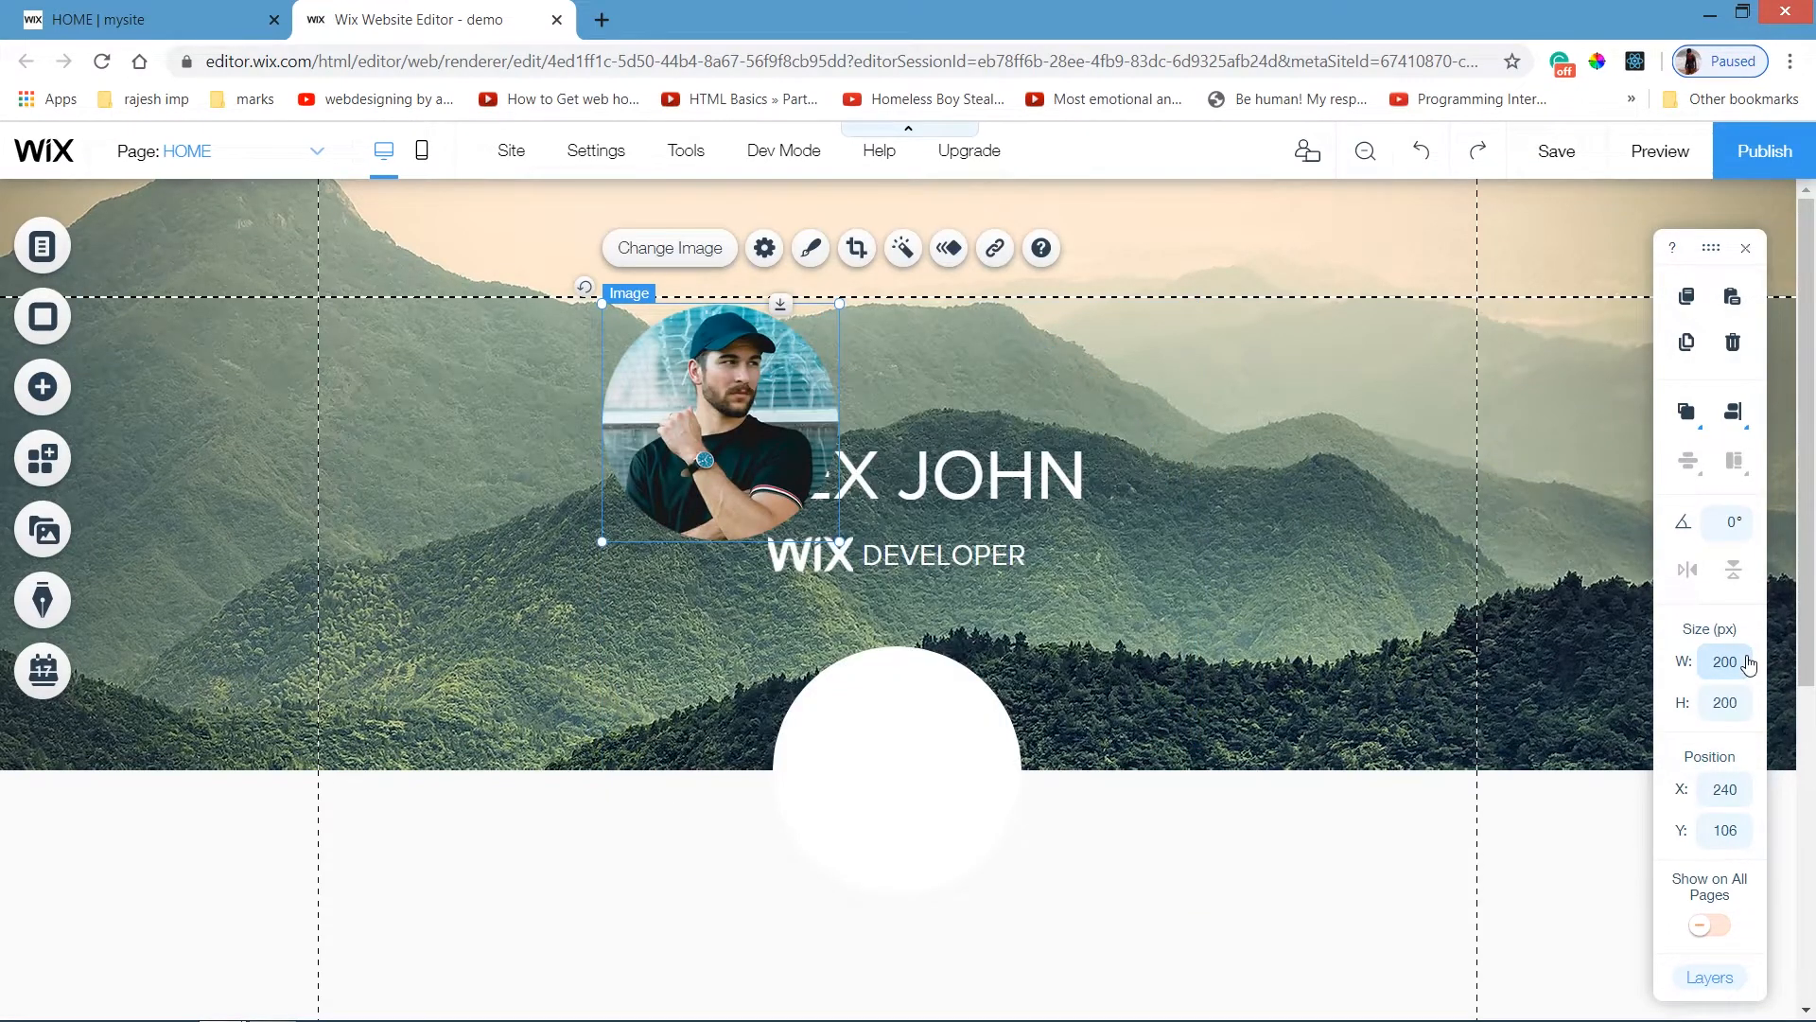
key("Return")
left_click_drag(743, 485, 892, 719)
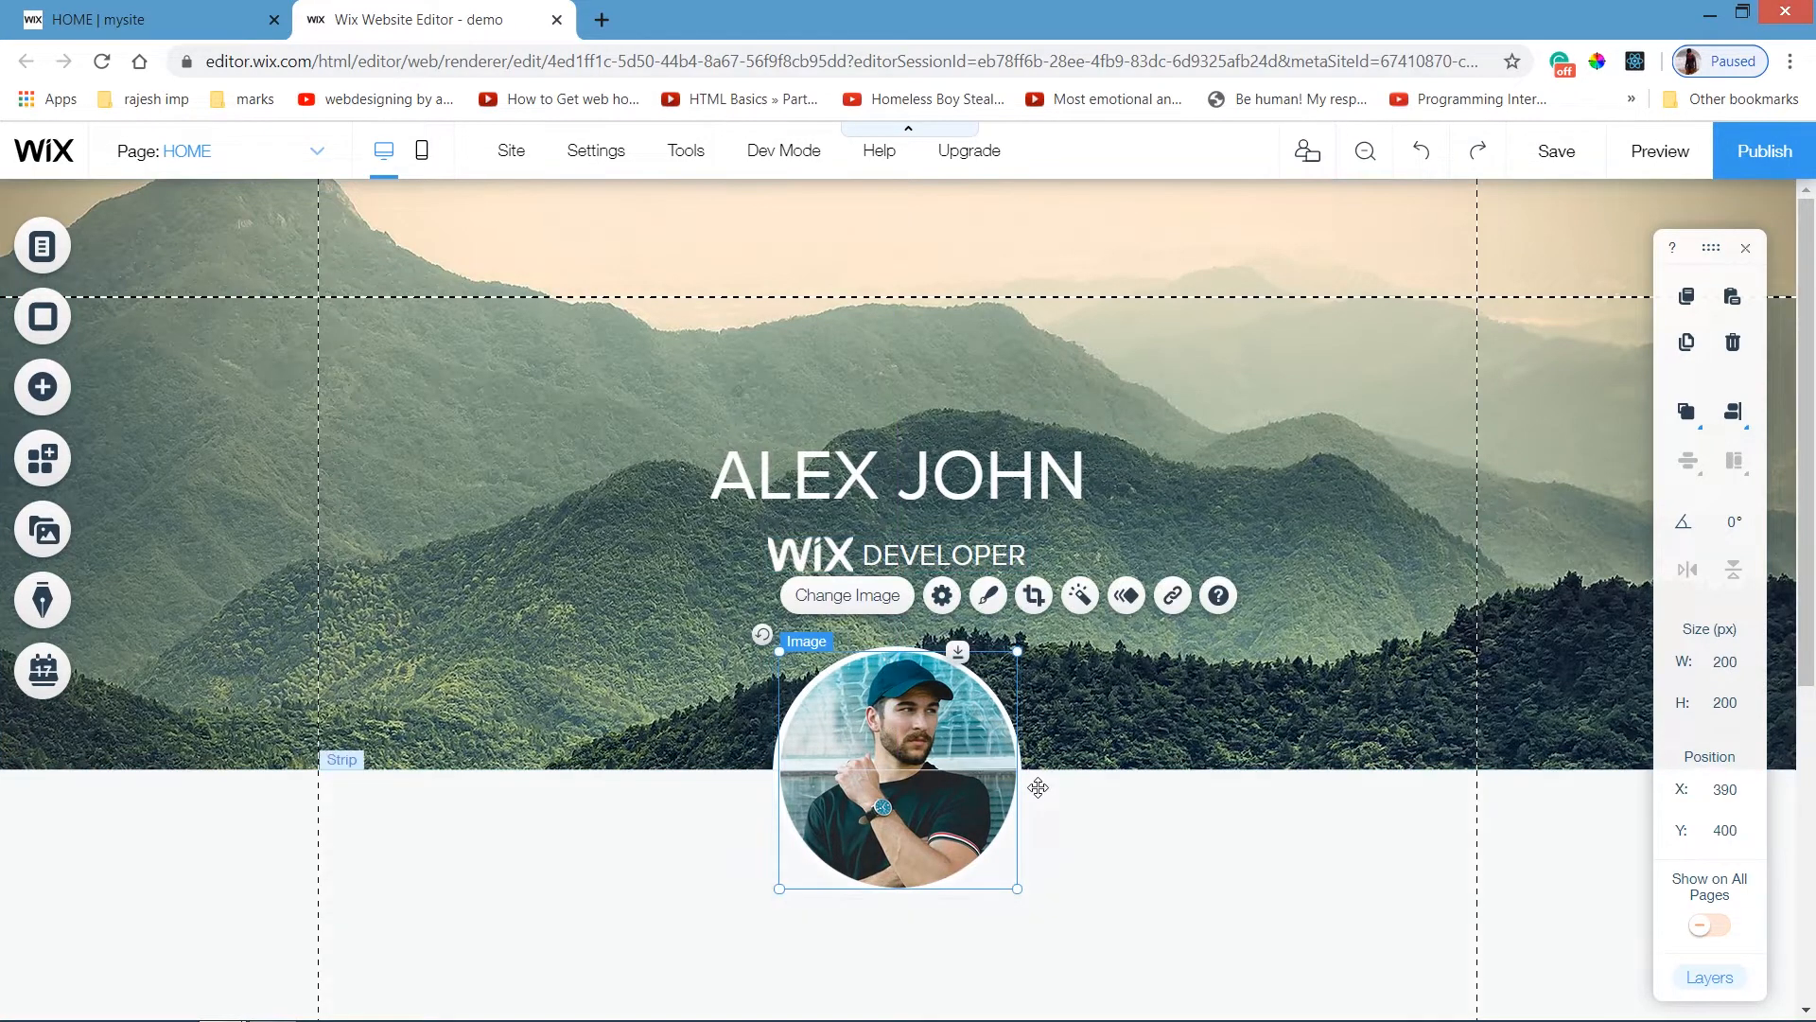
Select the white circle and the profile photo and group them together.
left_click(1077, 820)
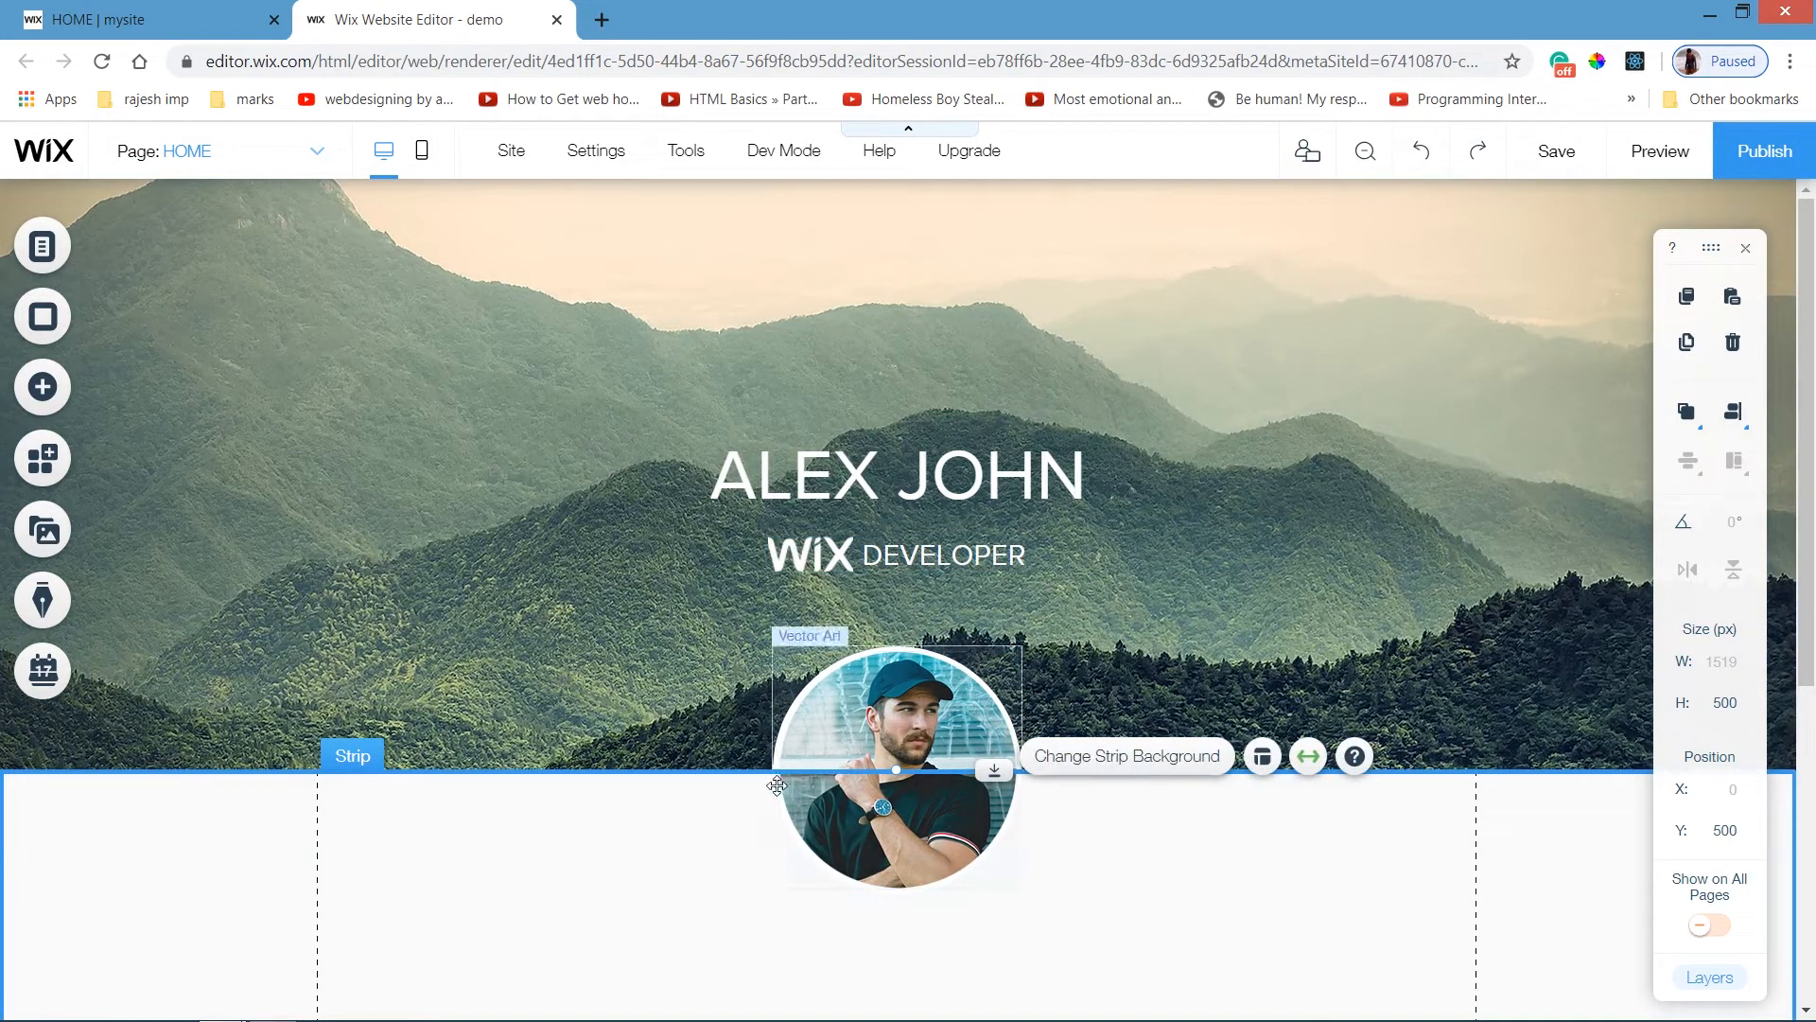
left_click(854, 804)
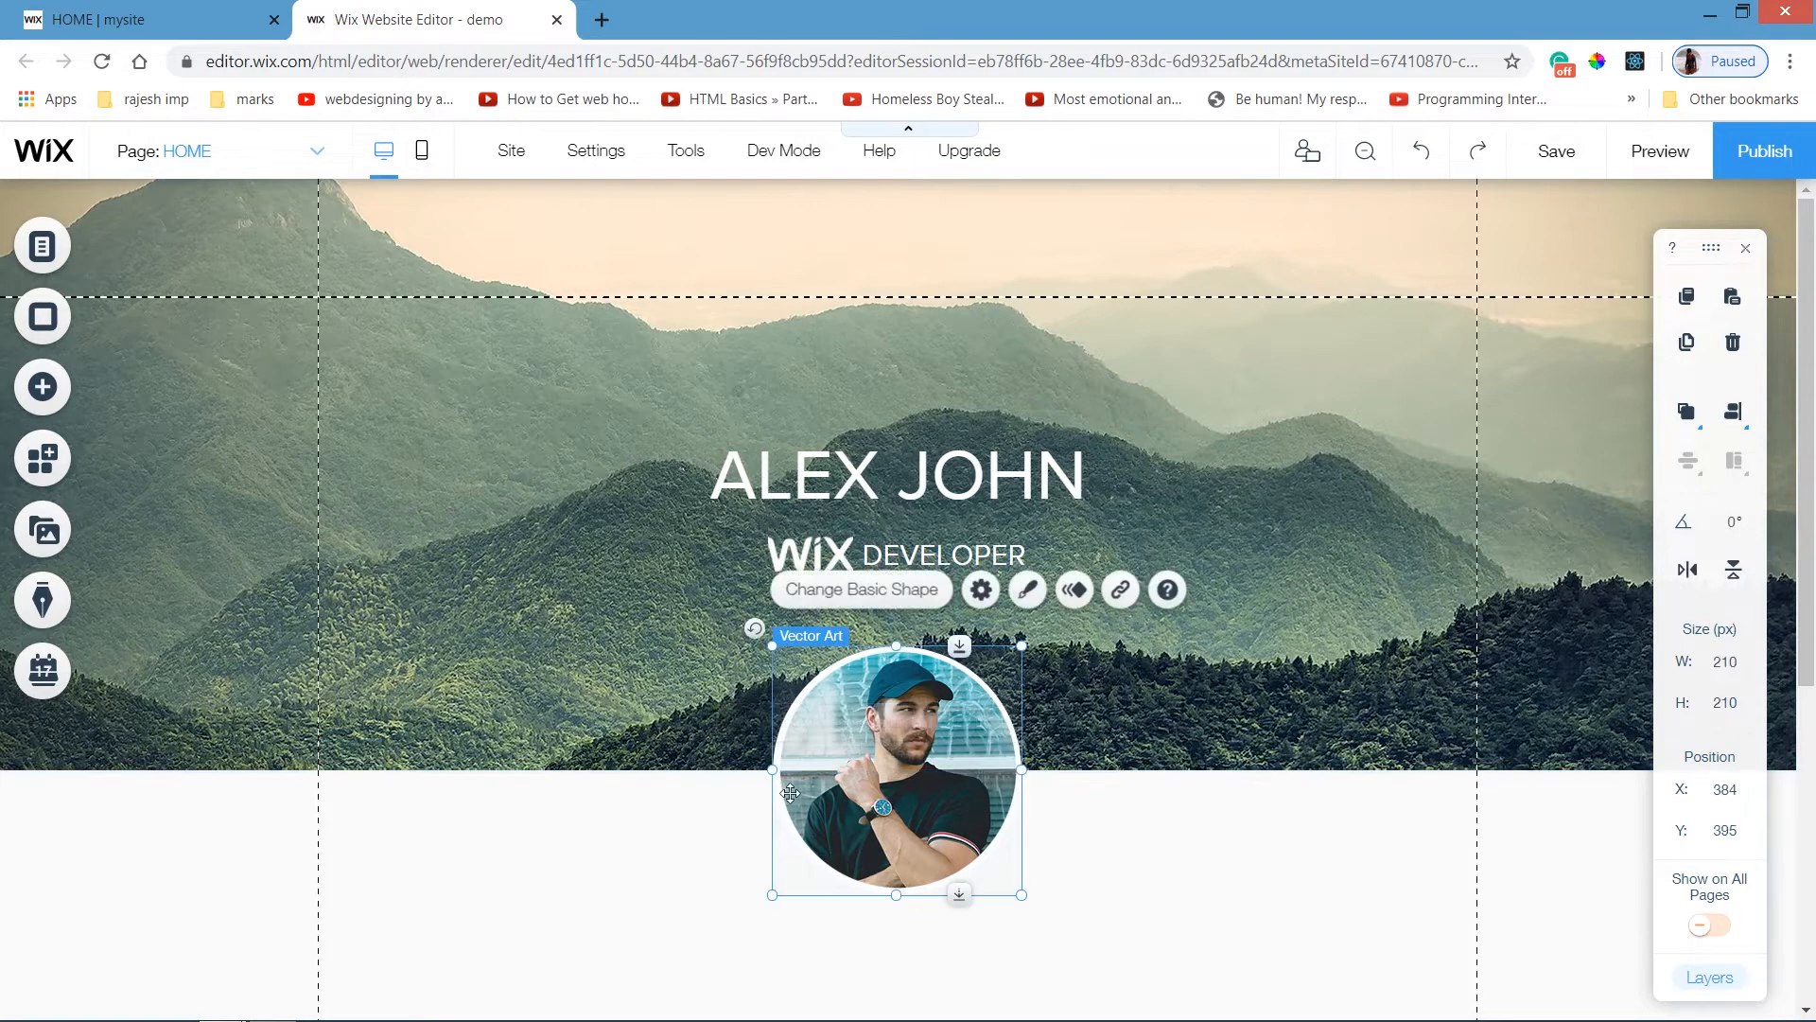
left_click(855, 804, "shift")
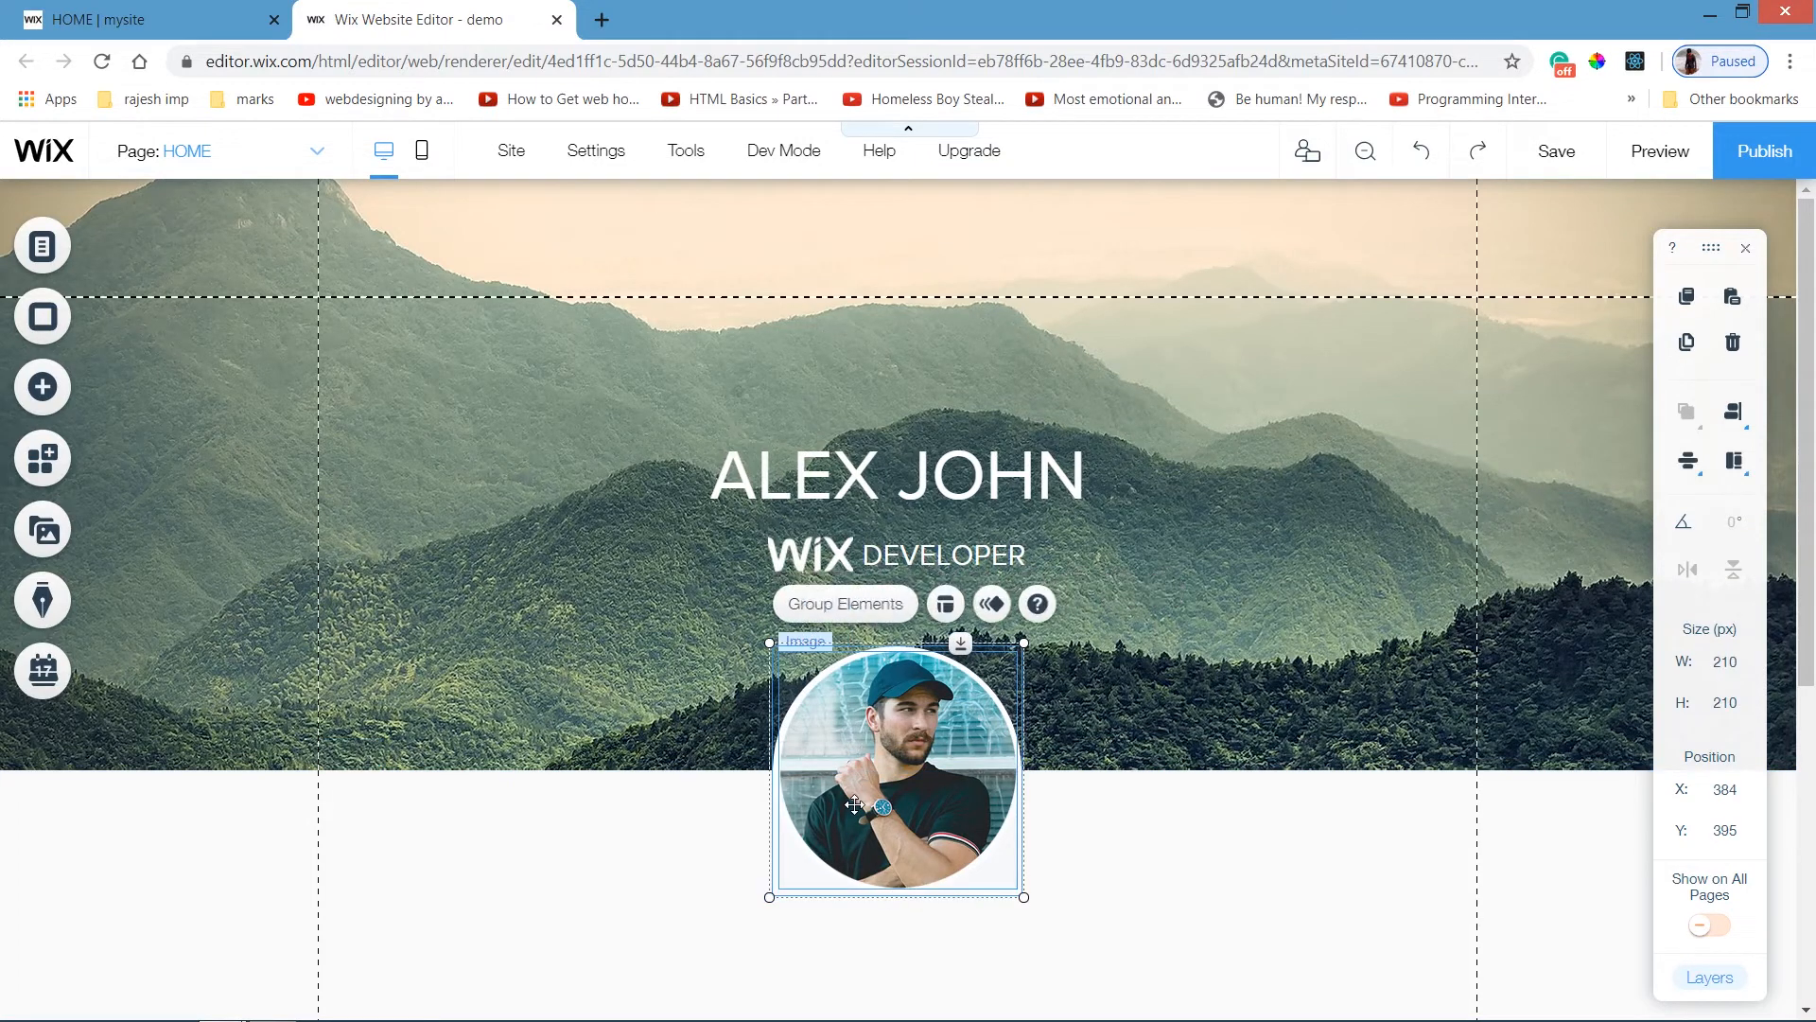
left_click(853, 613)
left_click(1155, 839)
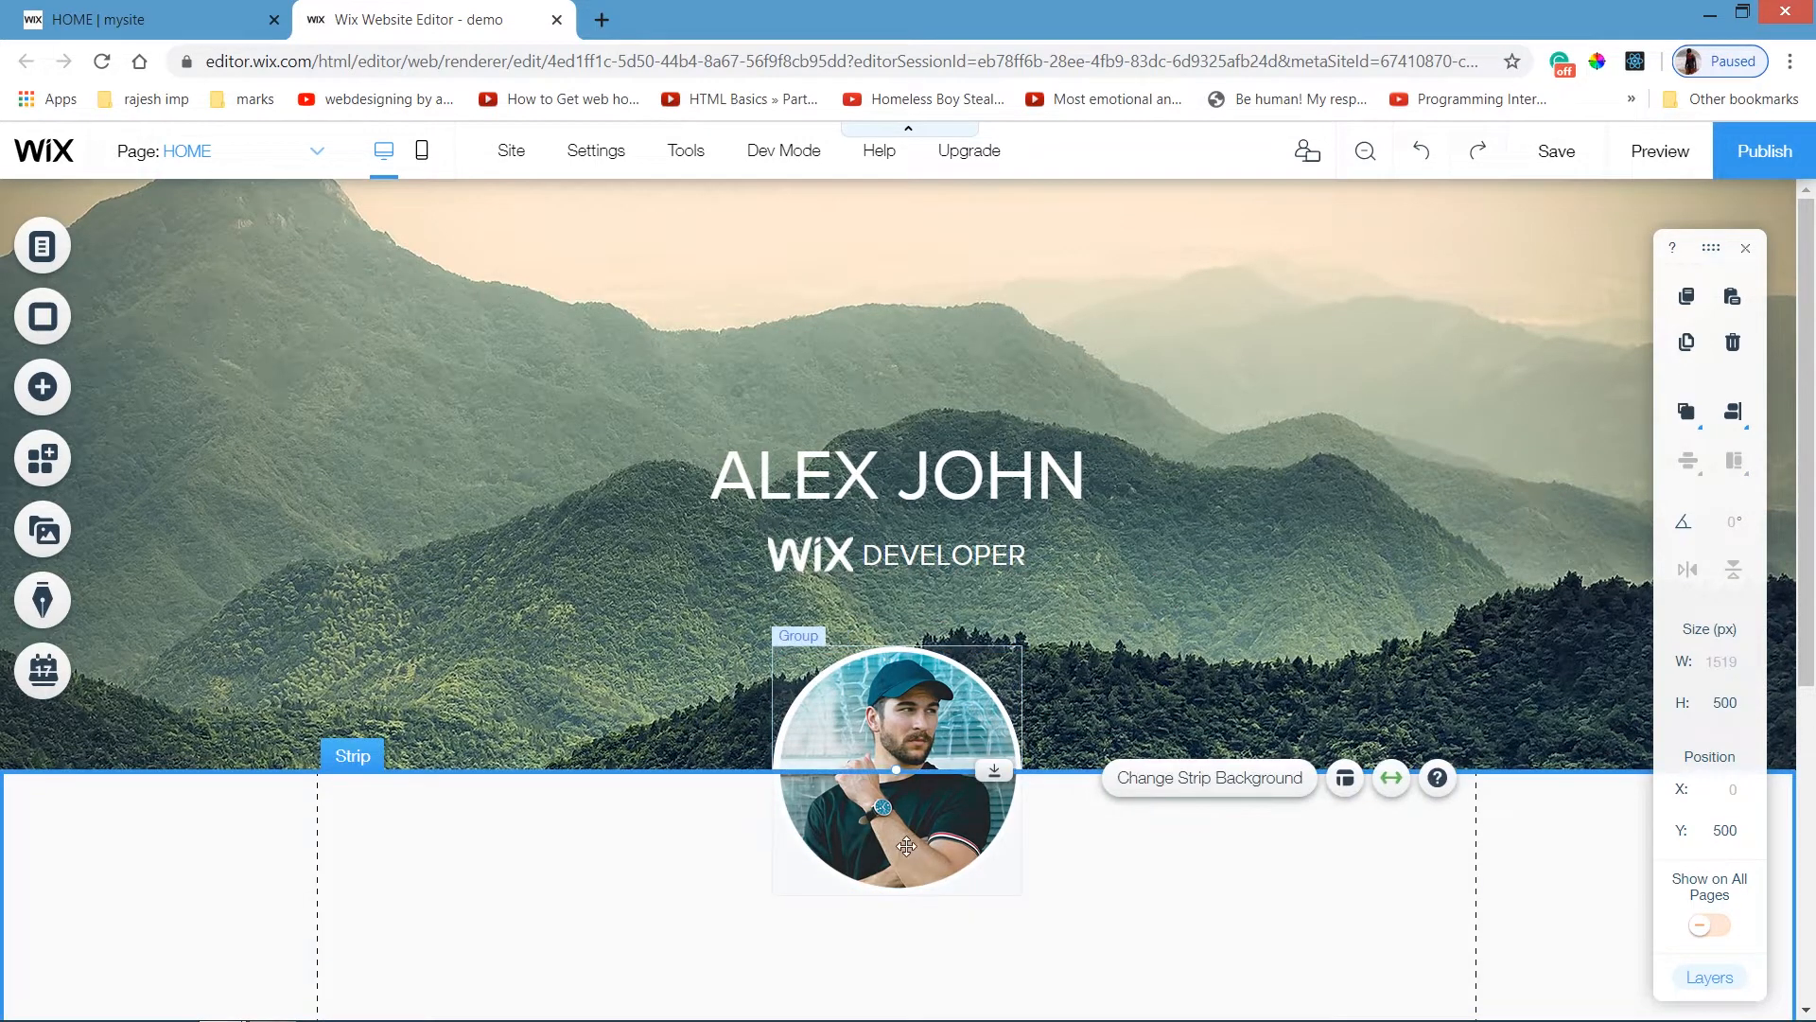
left_click(907, 842)
Send the photo group one layer backward, then forward, so it shows in front of the strip.
right_click(906, 841)
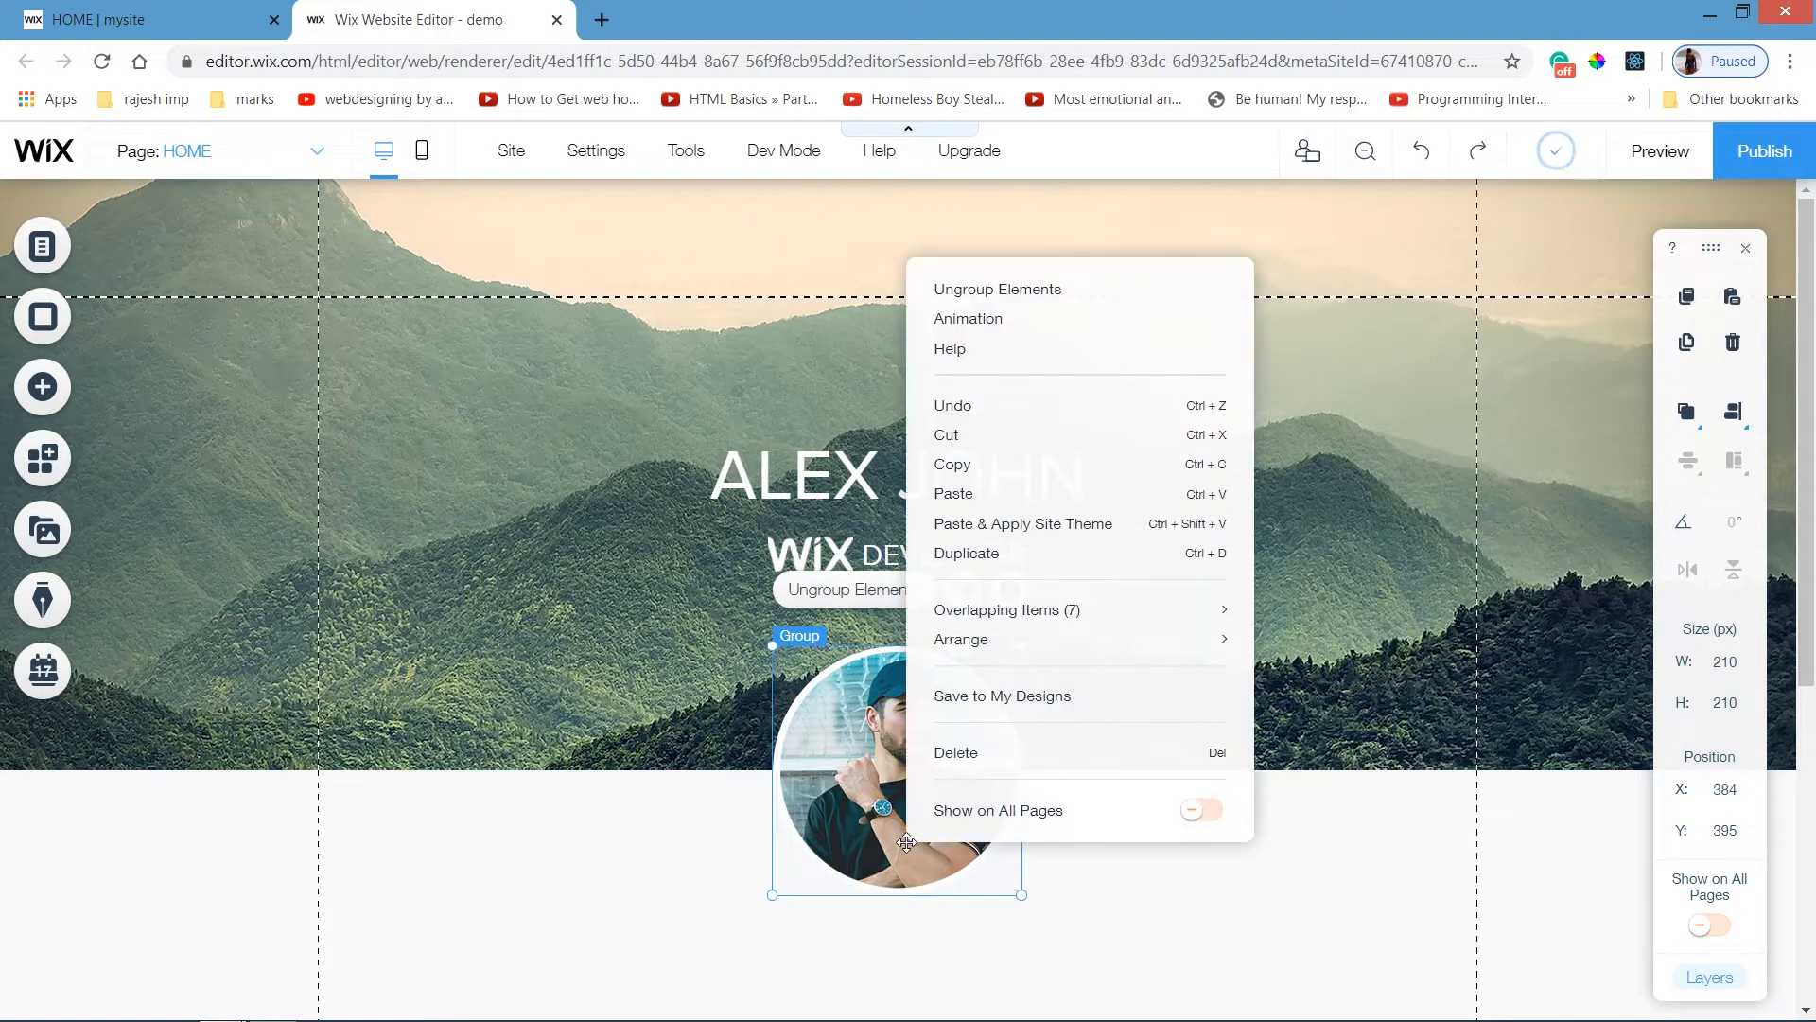
mouse_move(978, 653)
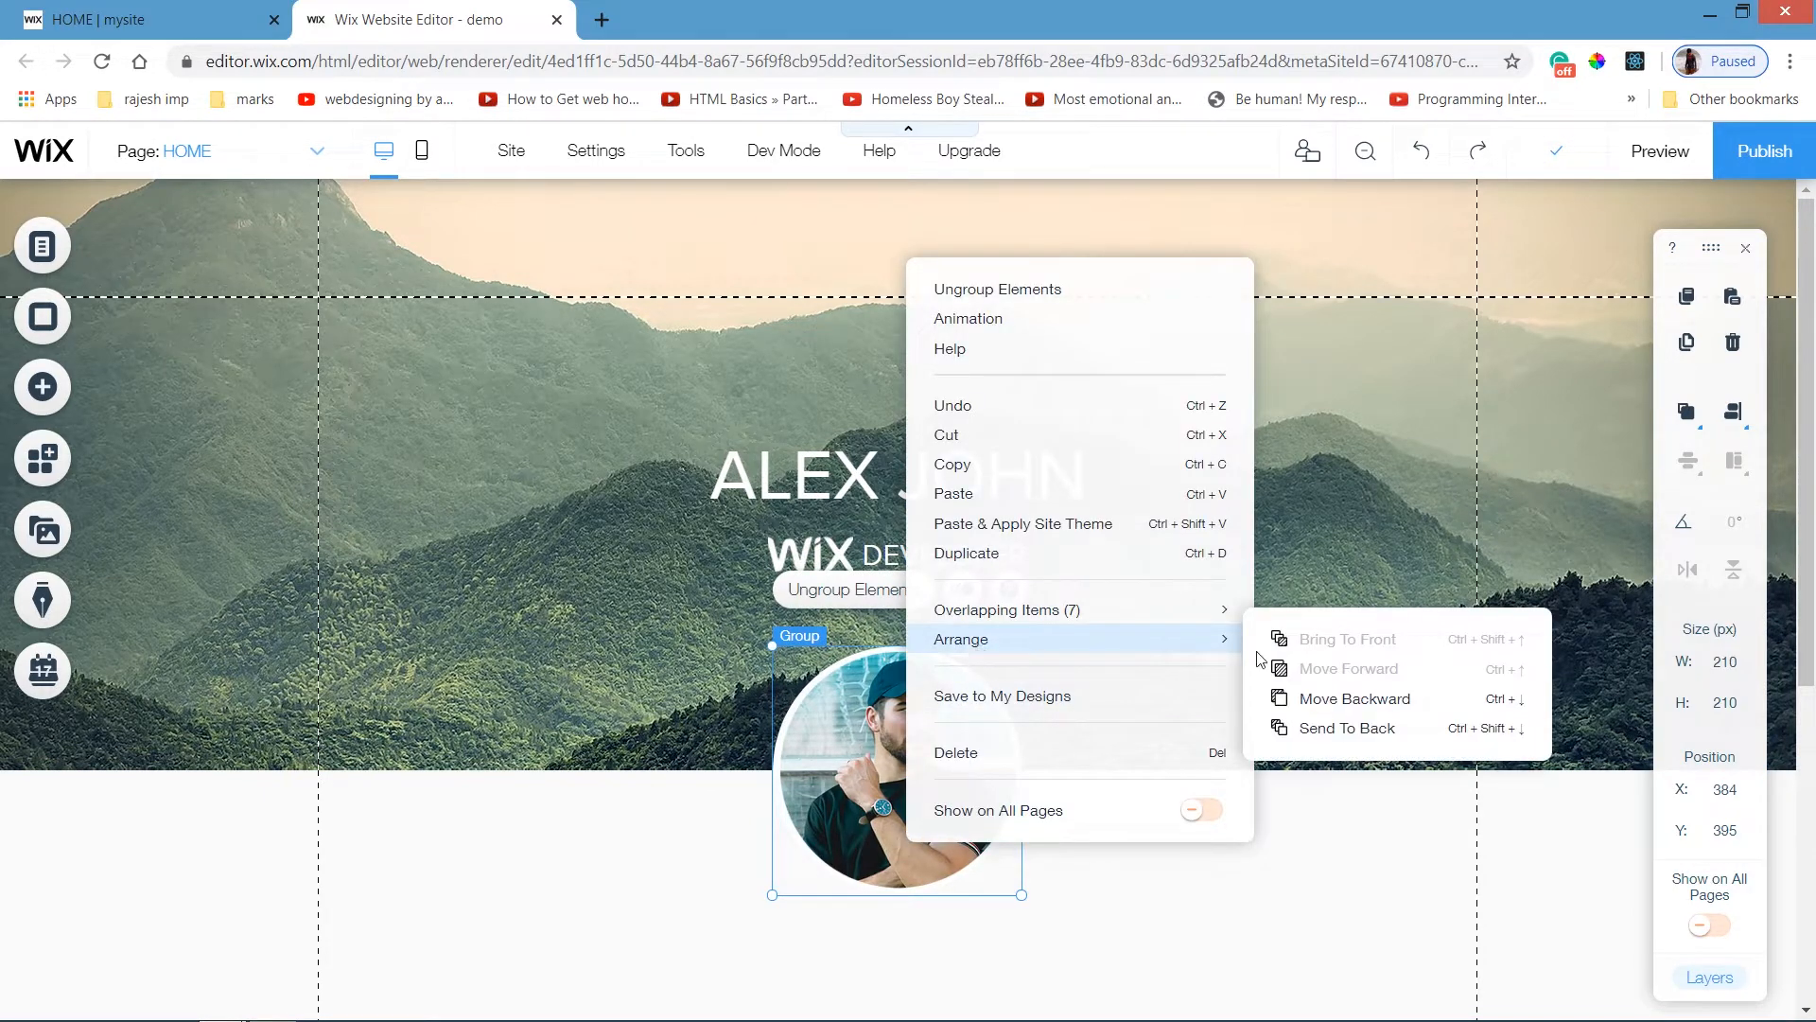
left_click(1319, 700)
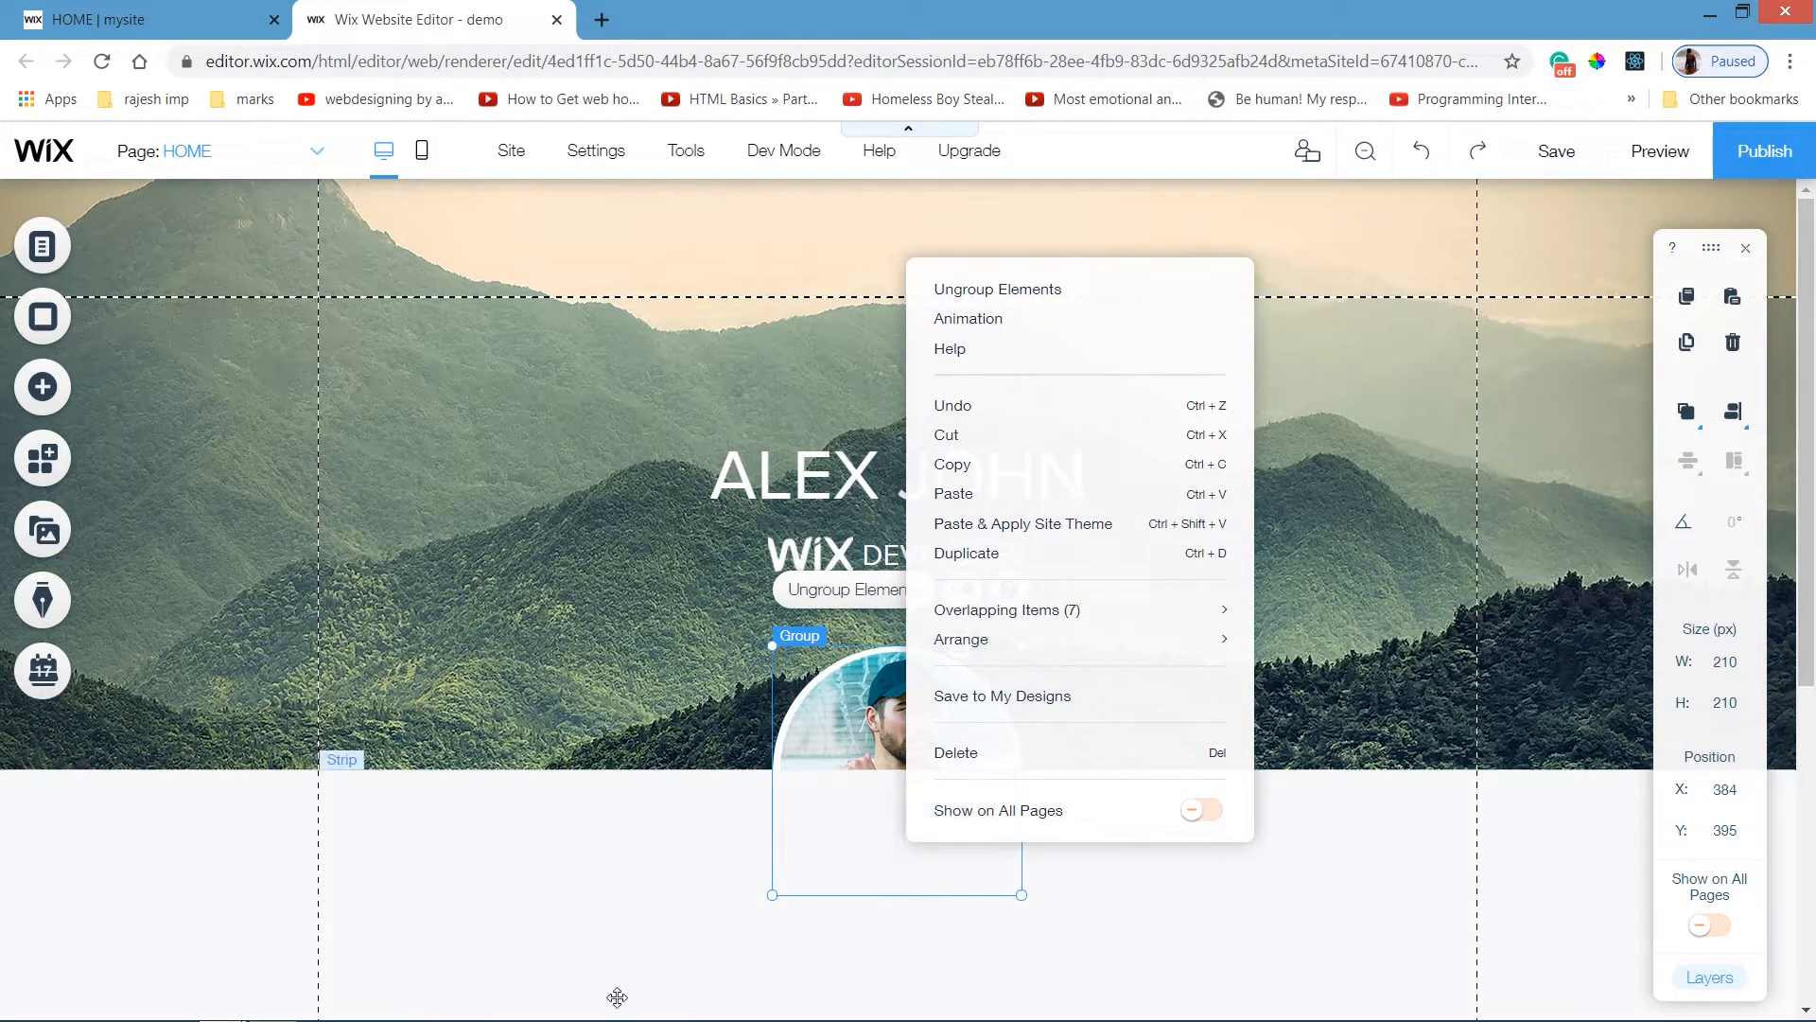
left_click(1151, 933)
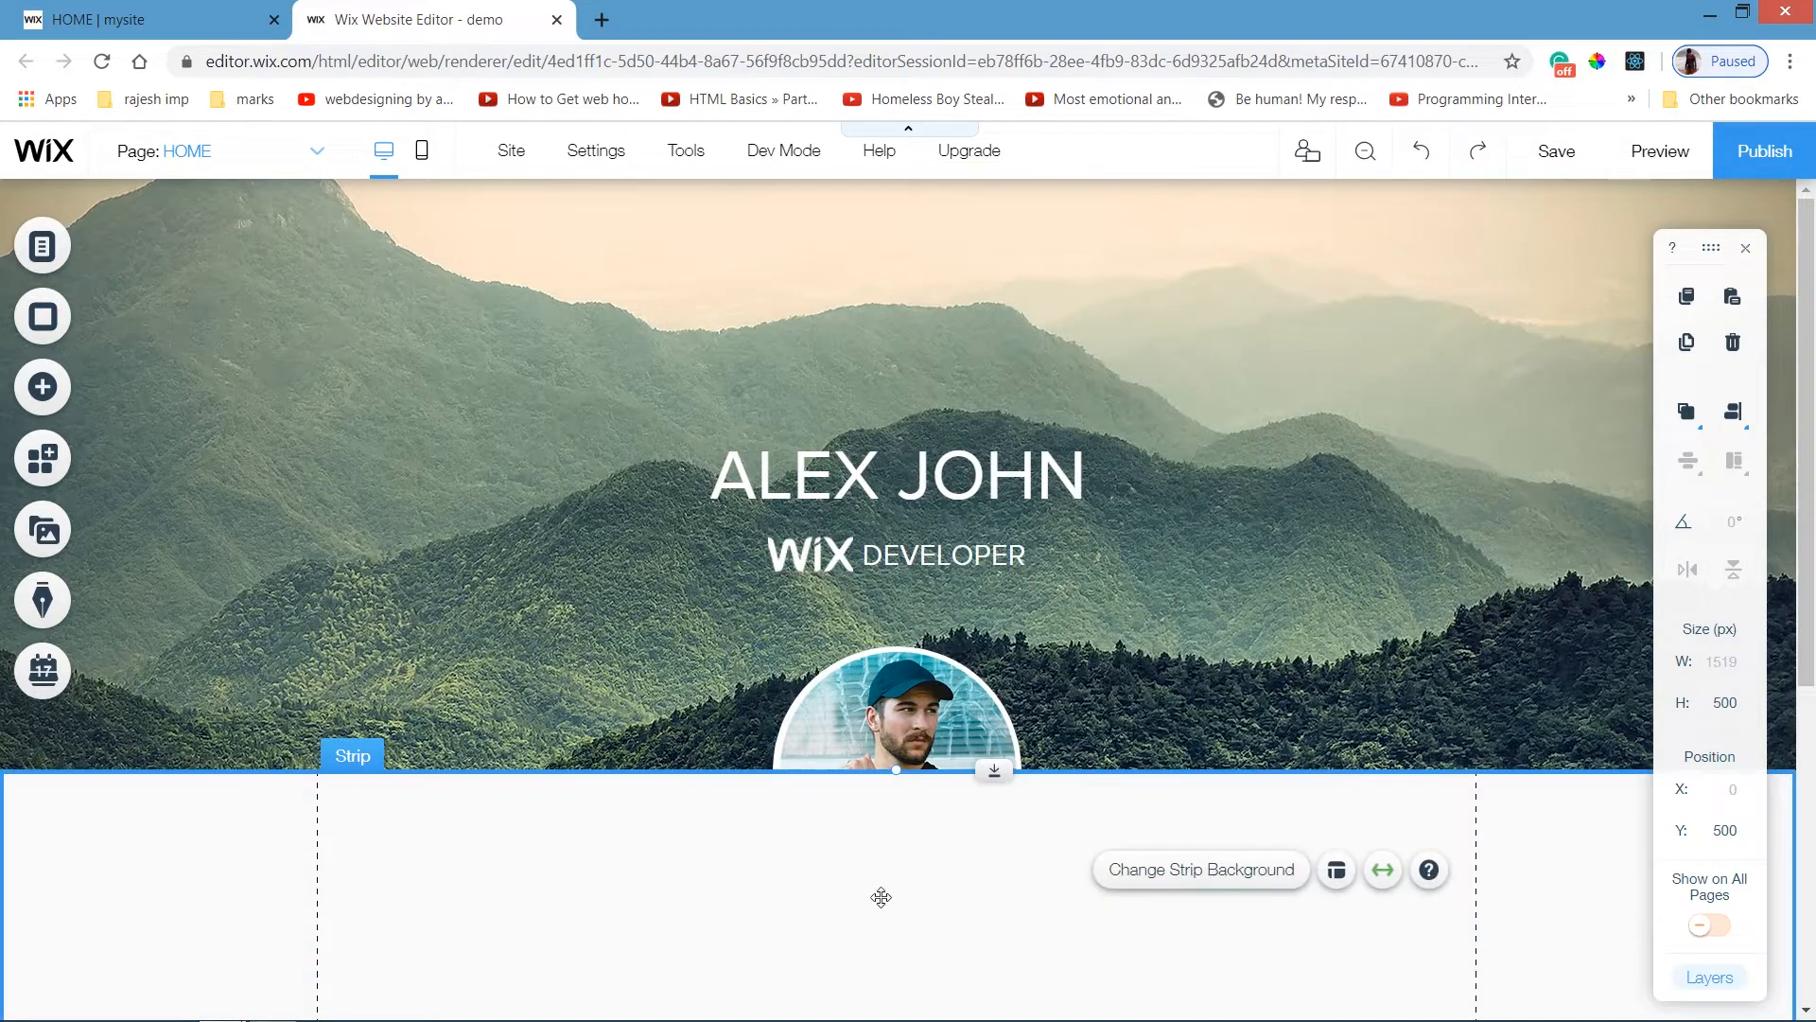
left_click(888, 694)
right_click(887, 694)
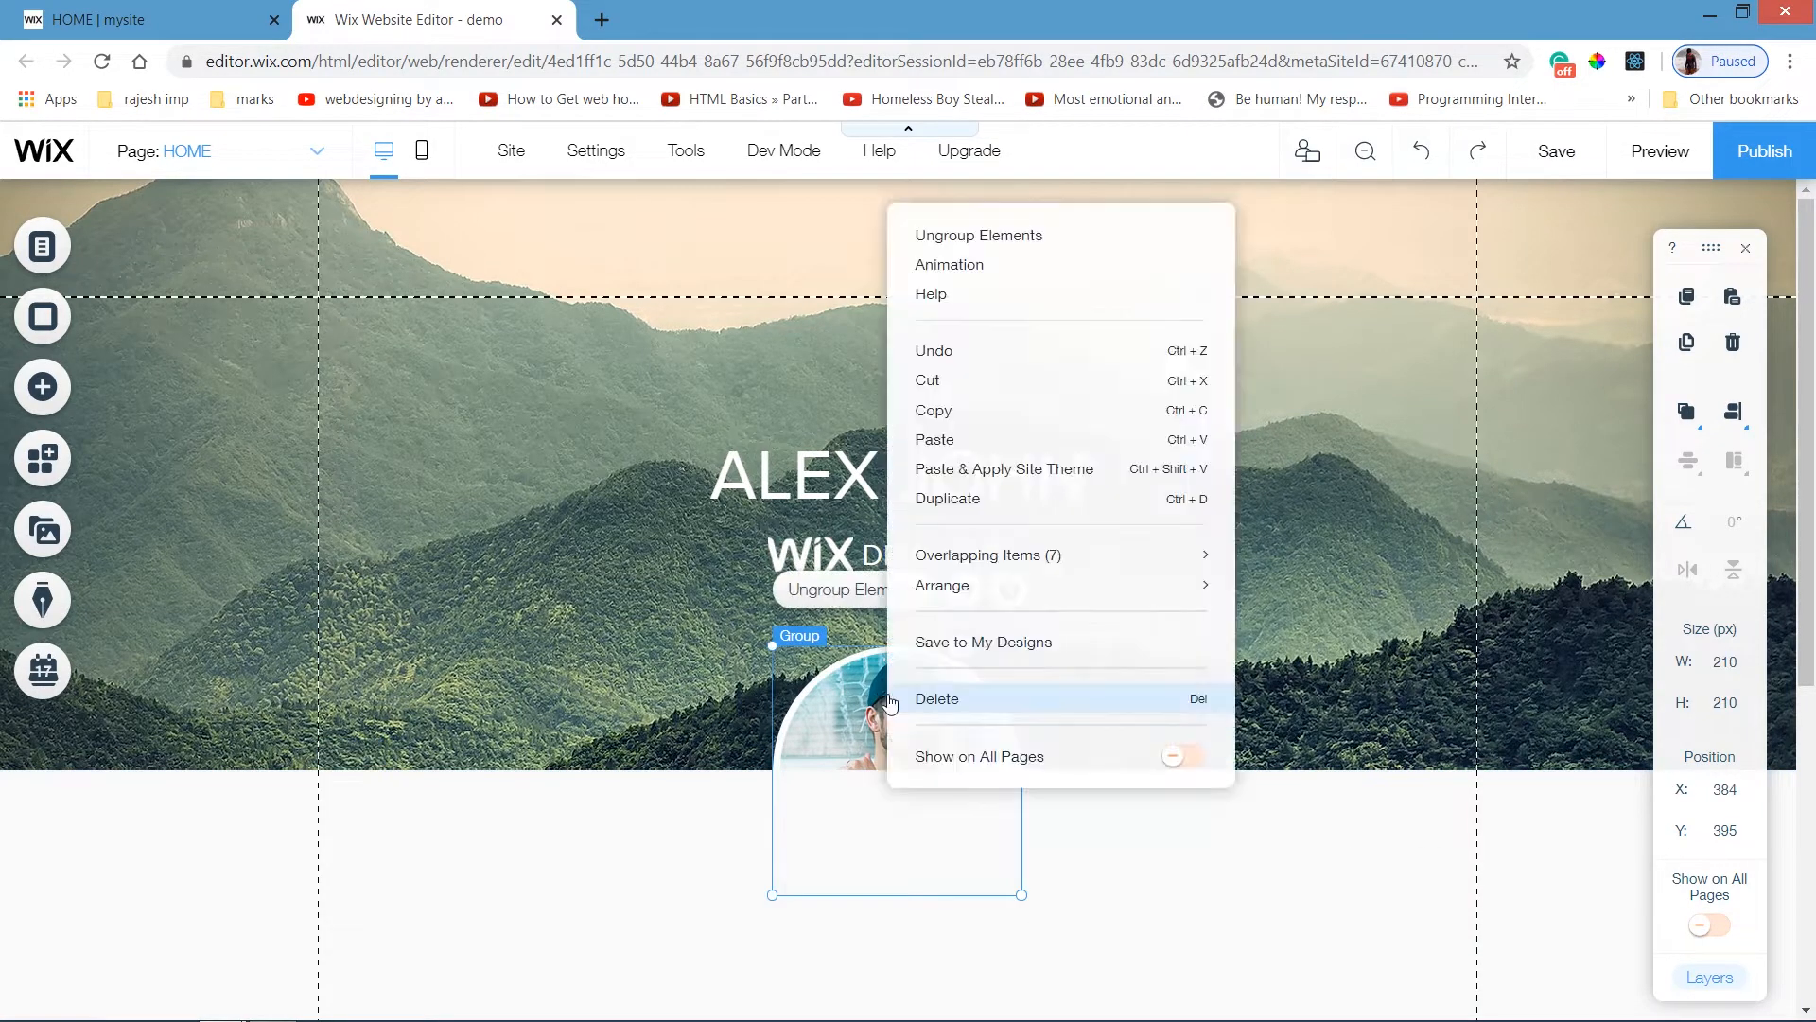
mouse_move(997, 584)
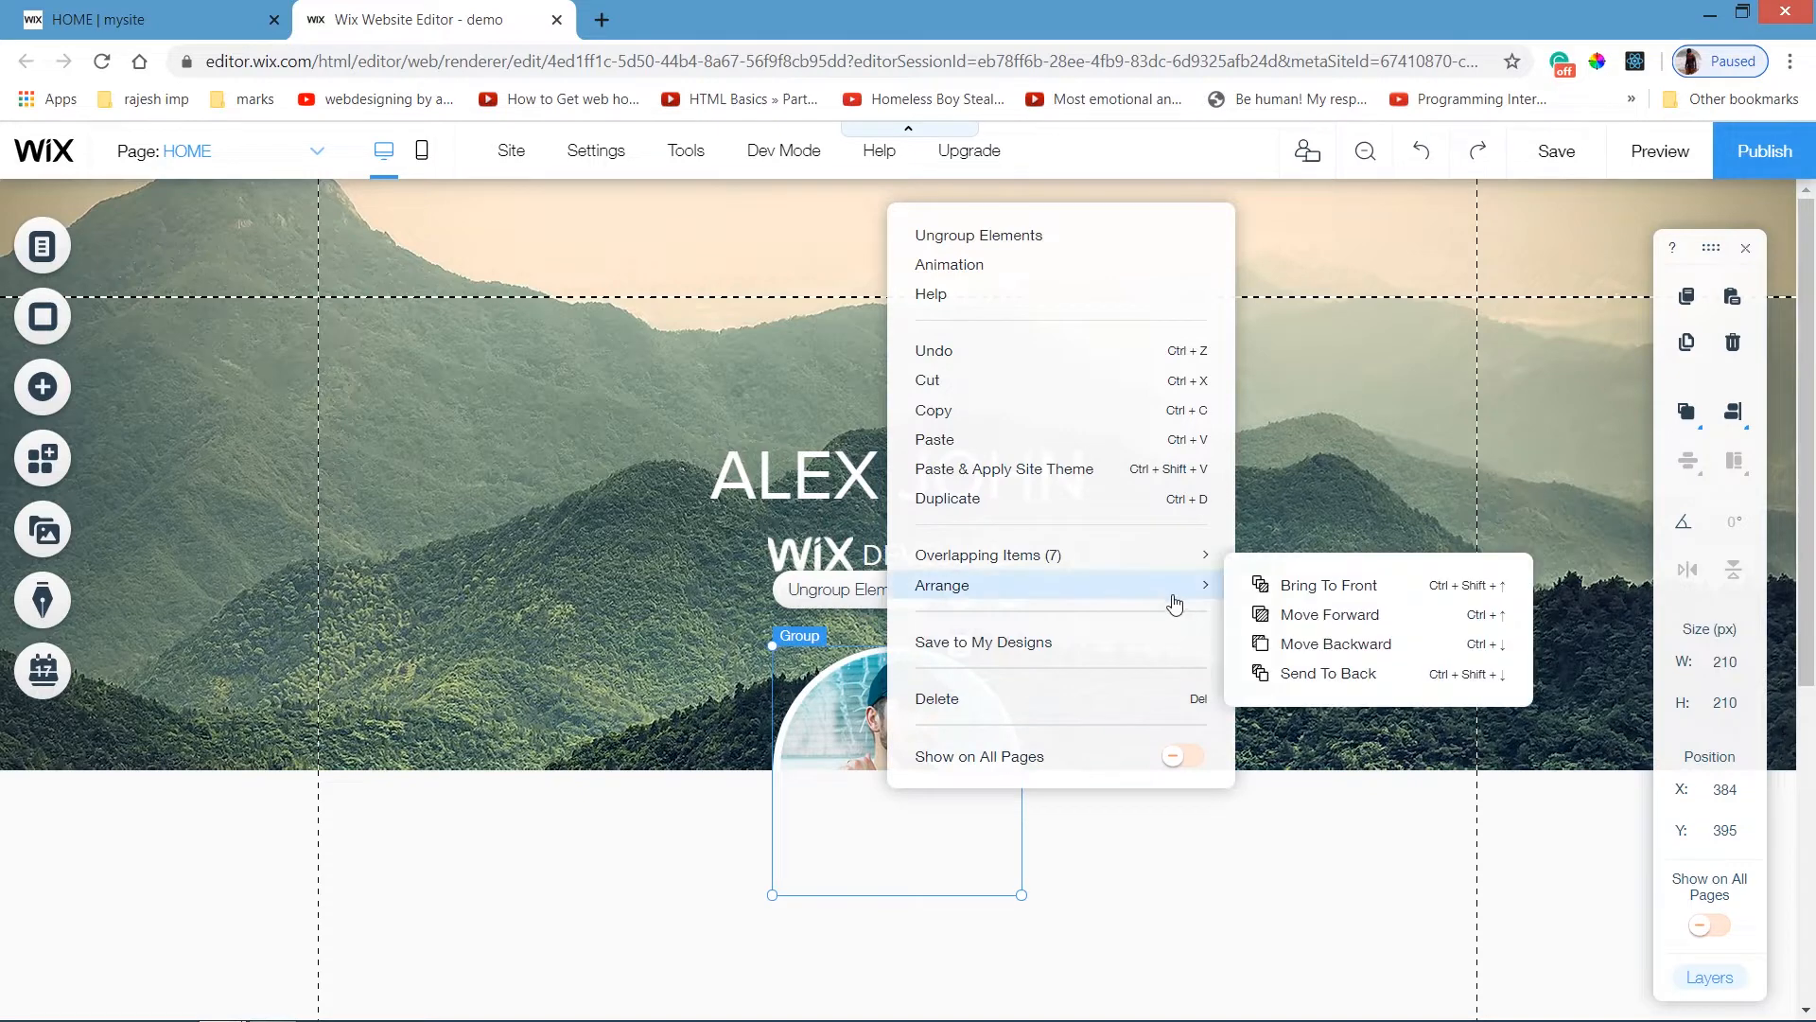
left_click(1320, 613)
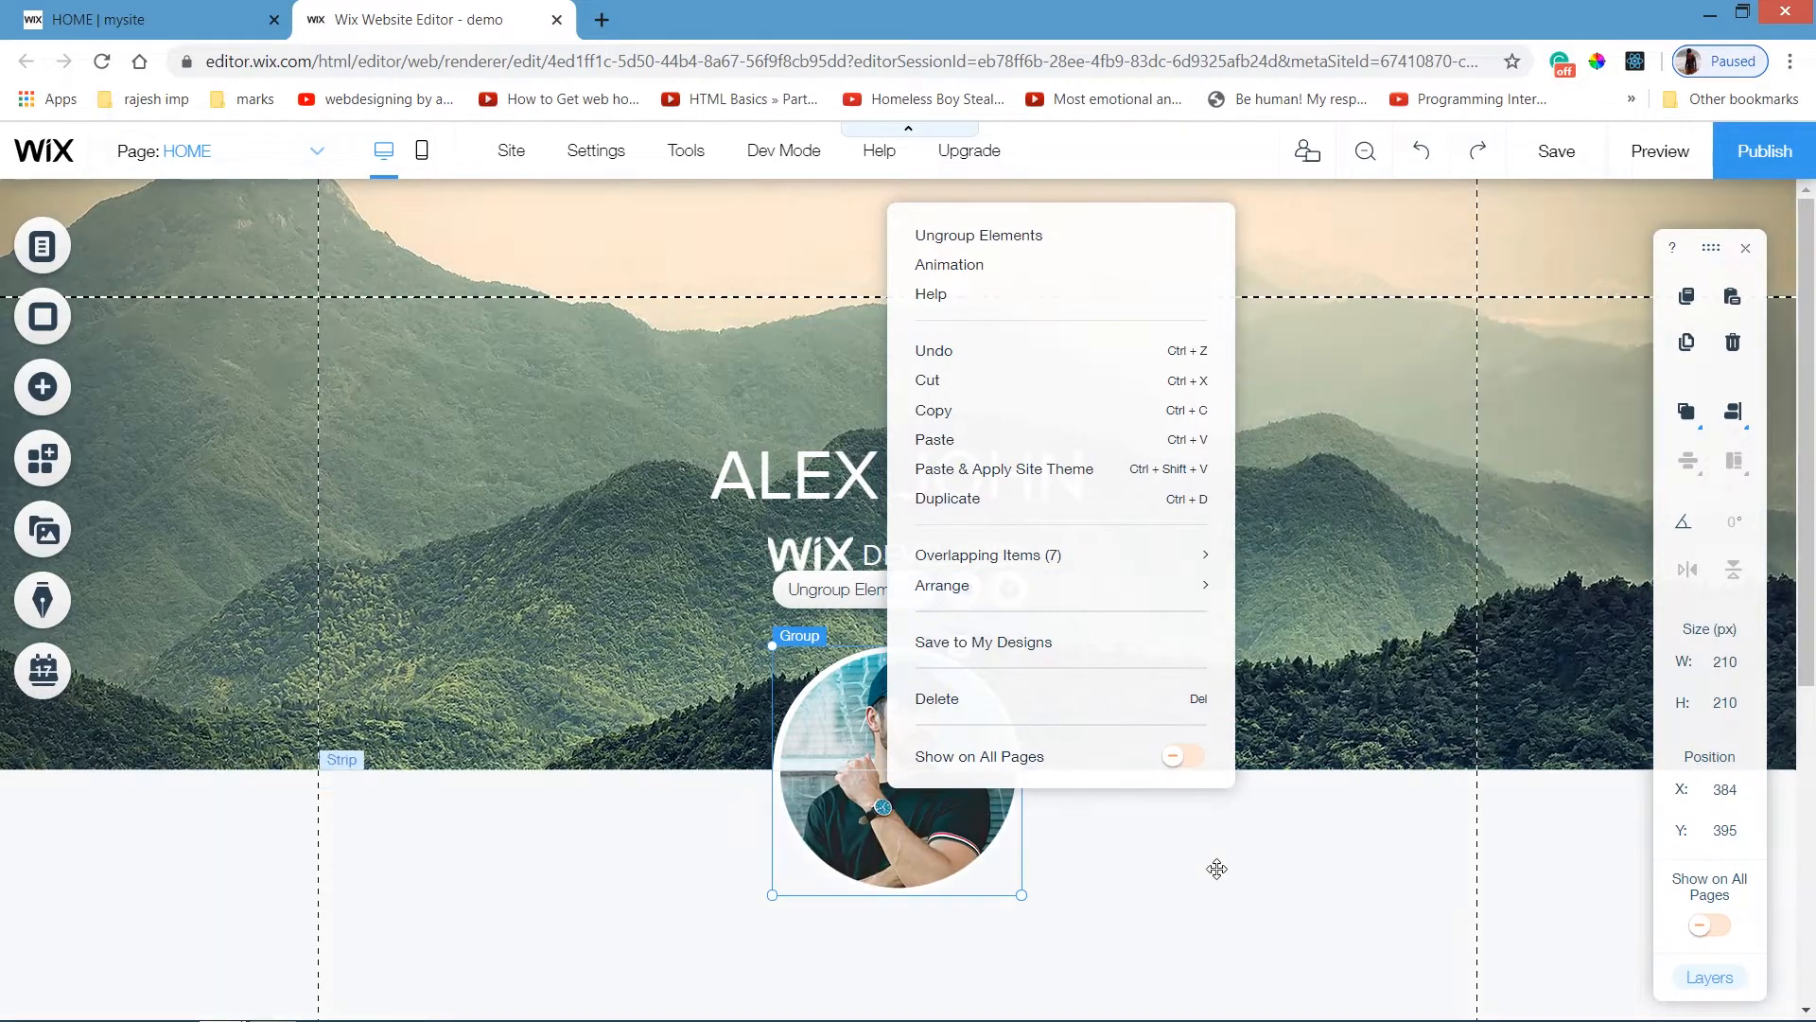
left_click(1079, 883)
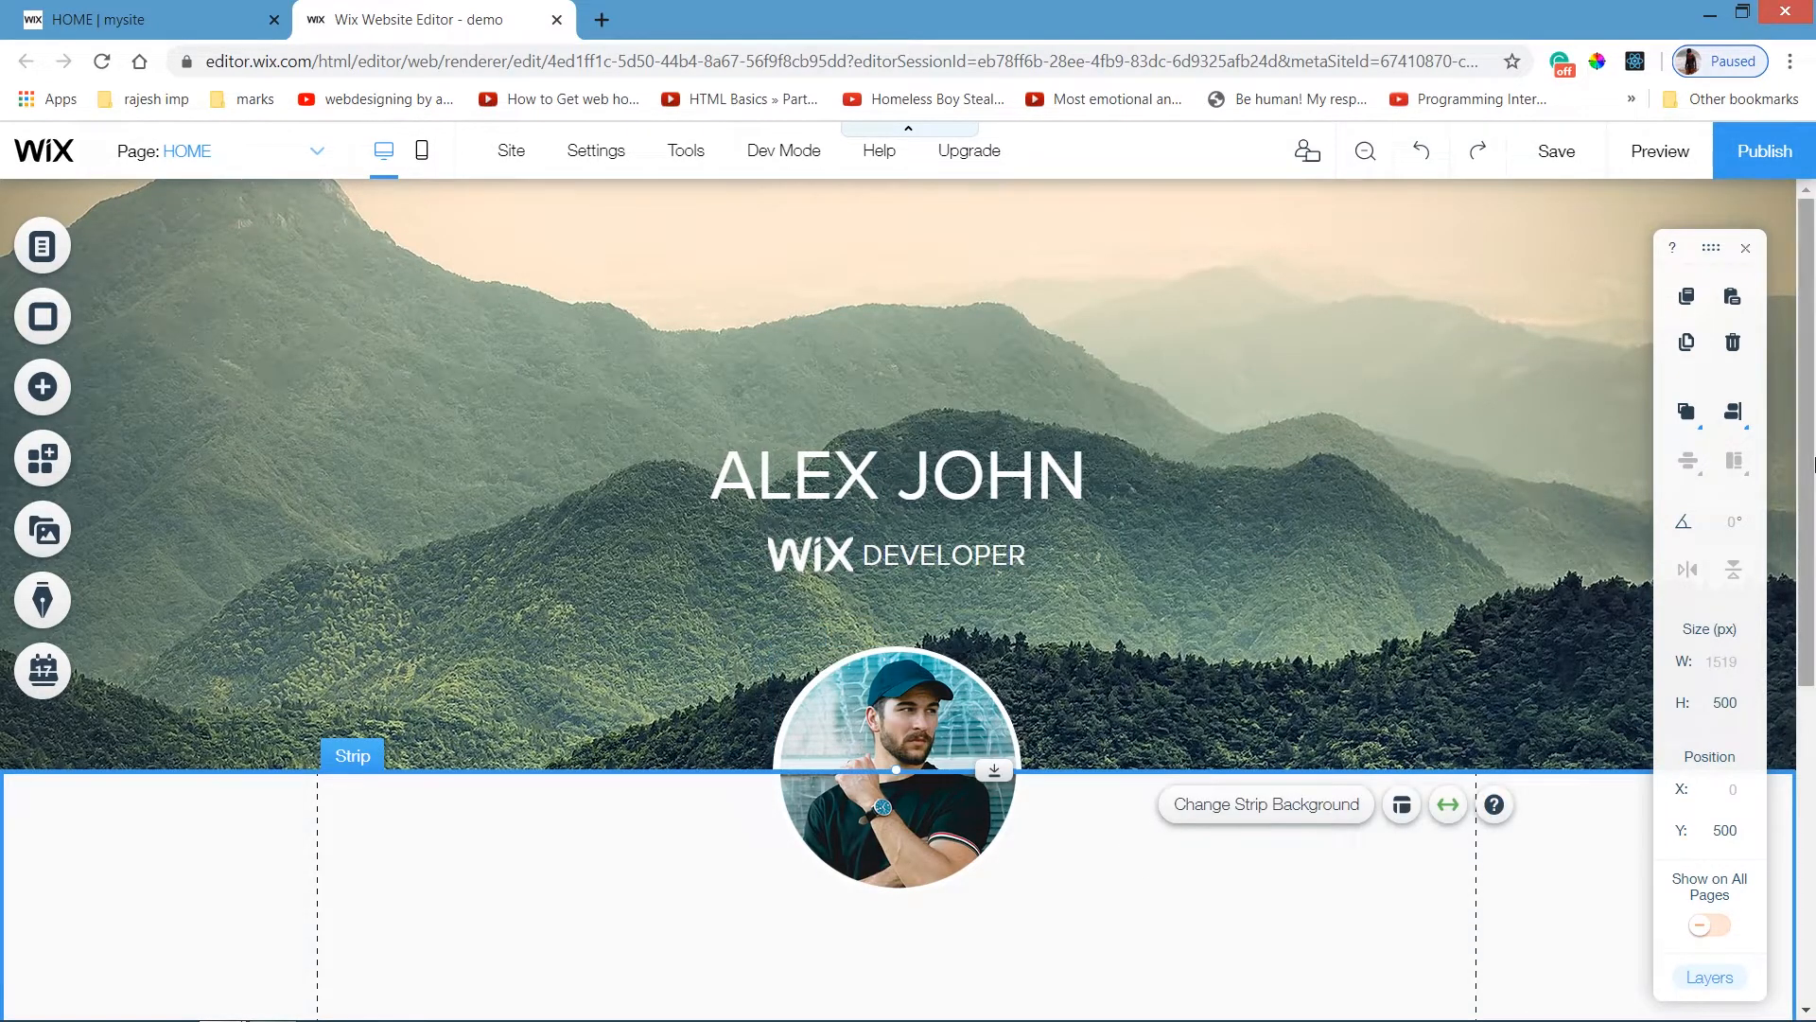
left_click_drag(1814, 474, 1813, 721)
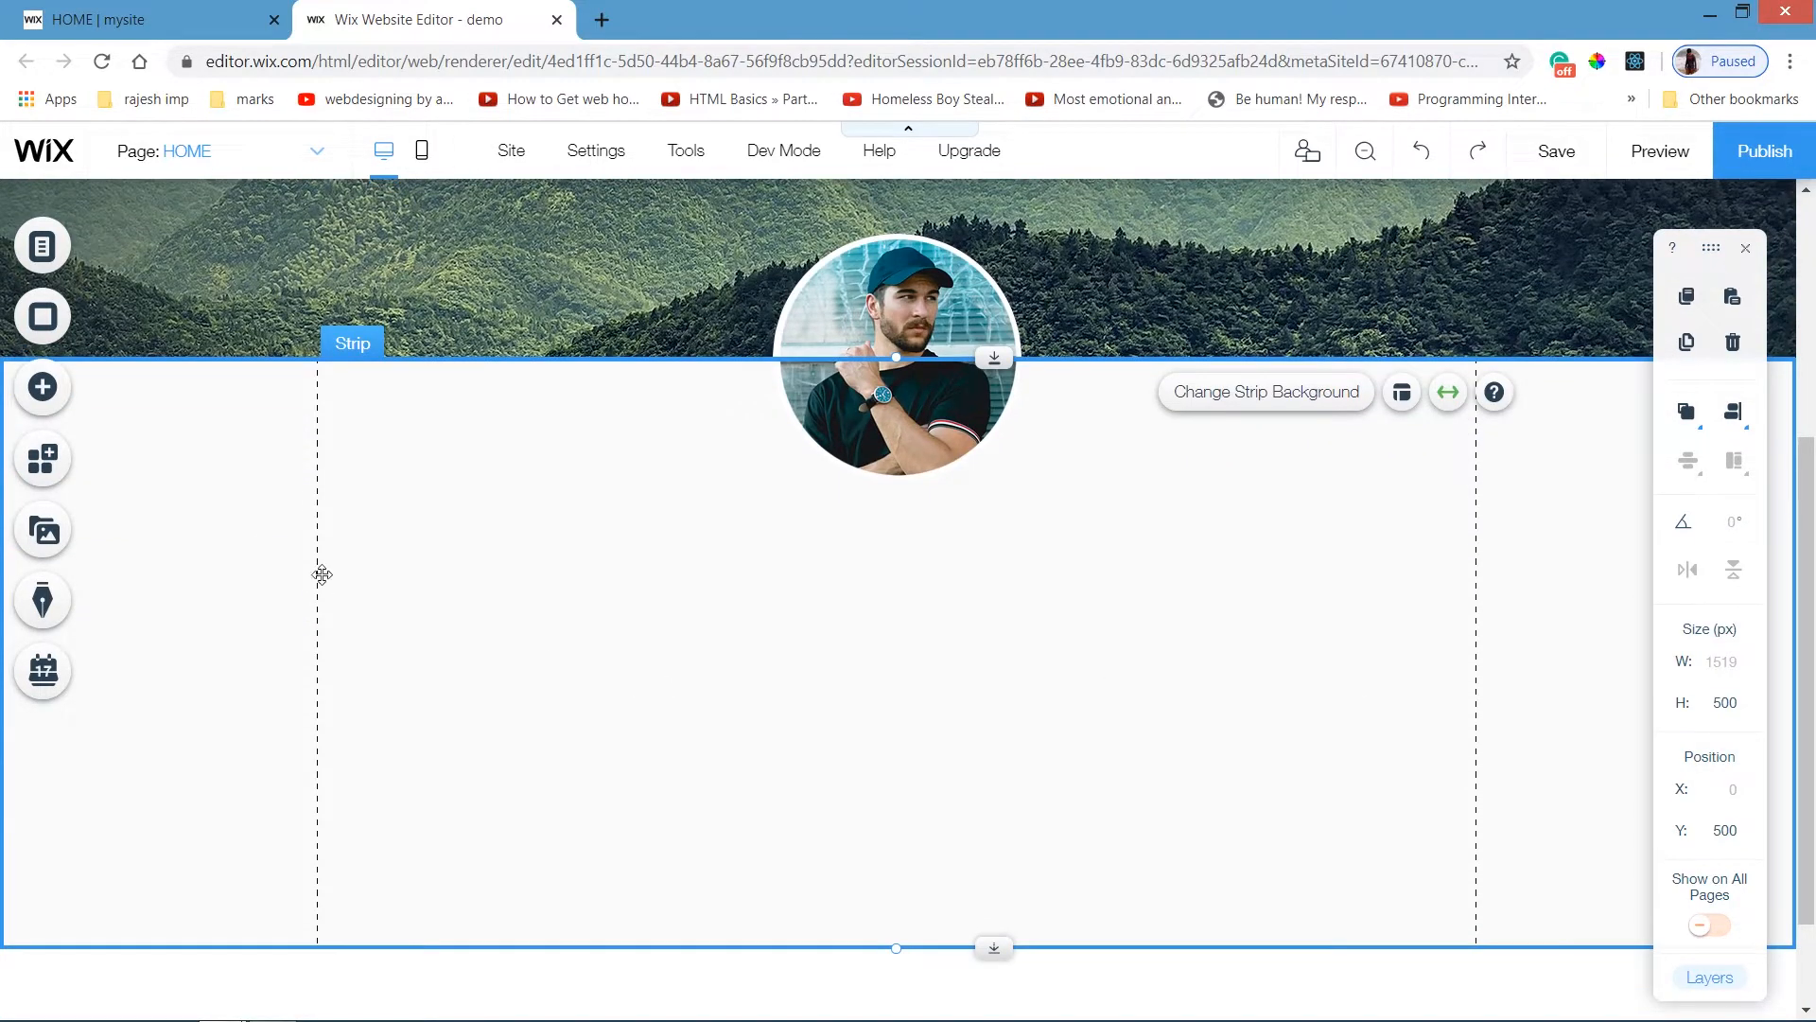
Add a Heading 3 text box below the photo reading 'ABOUT ME'.
left_click(60, 396)
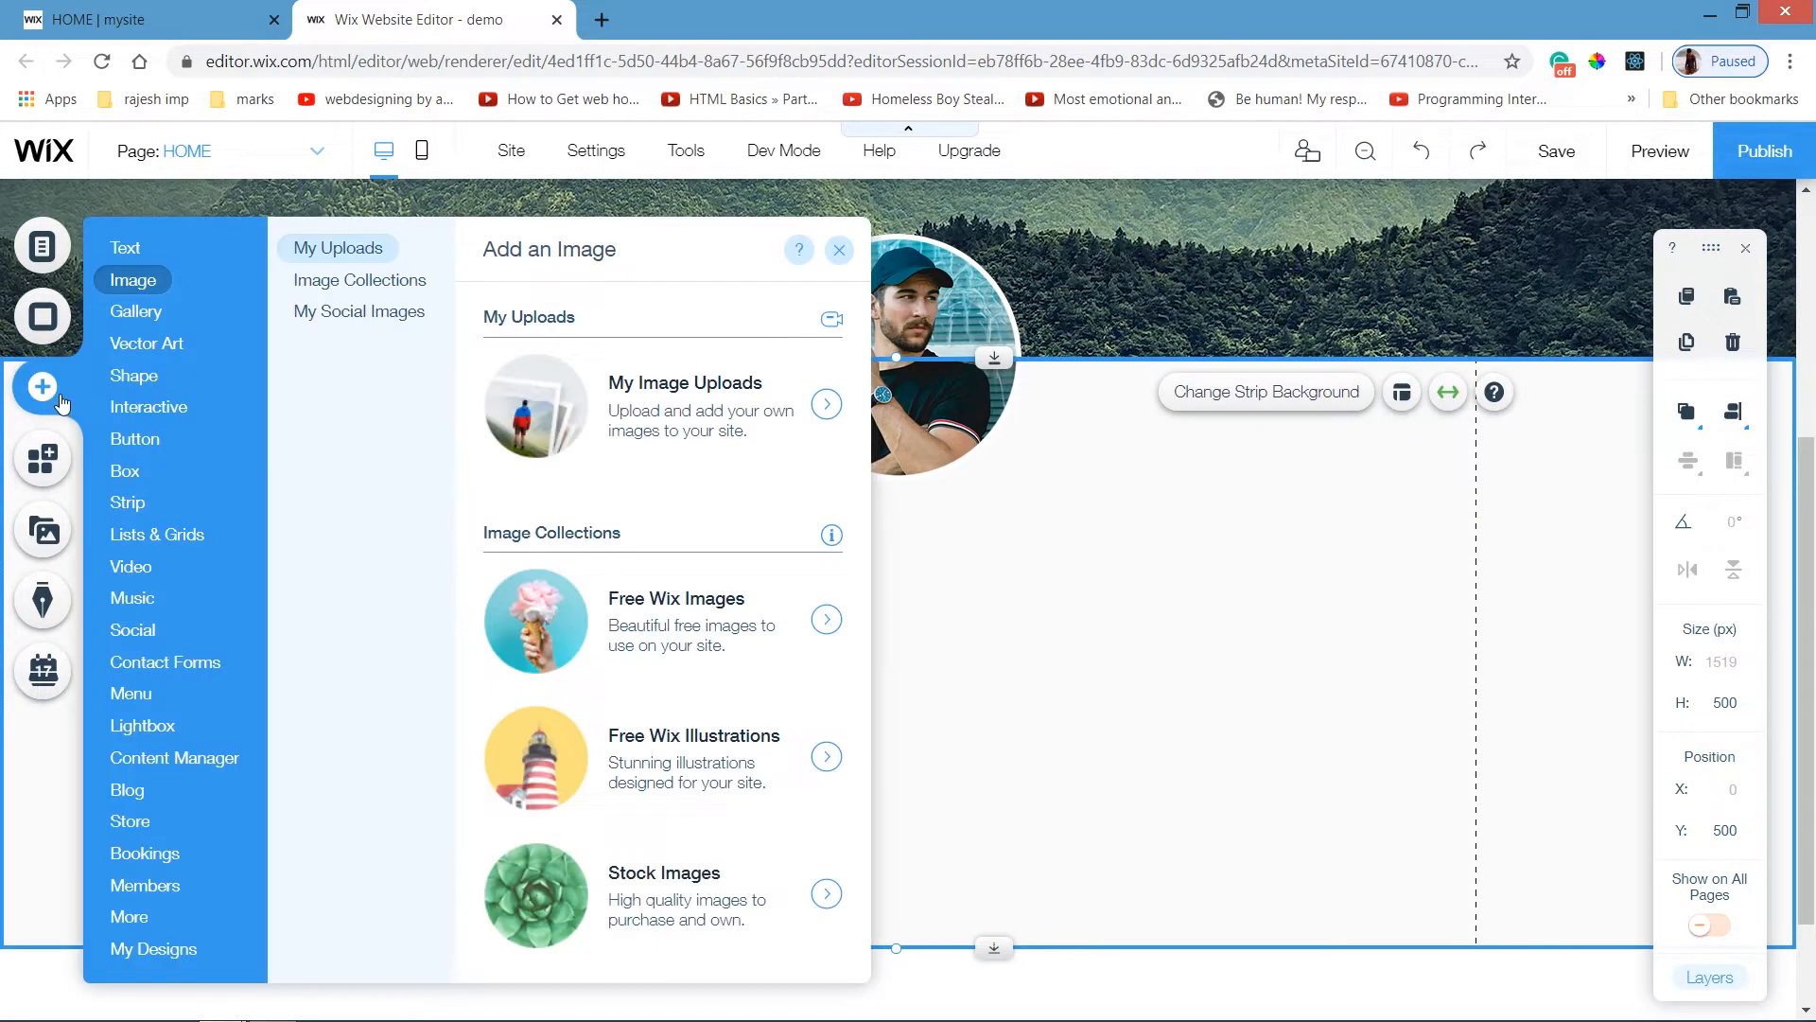
left_click(139, 249)
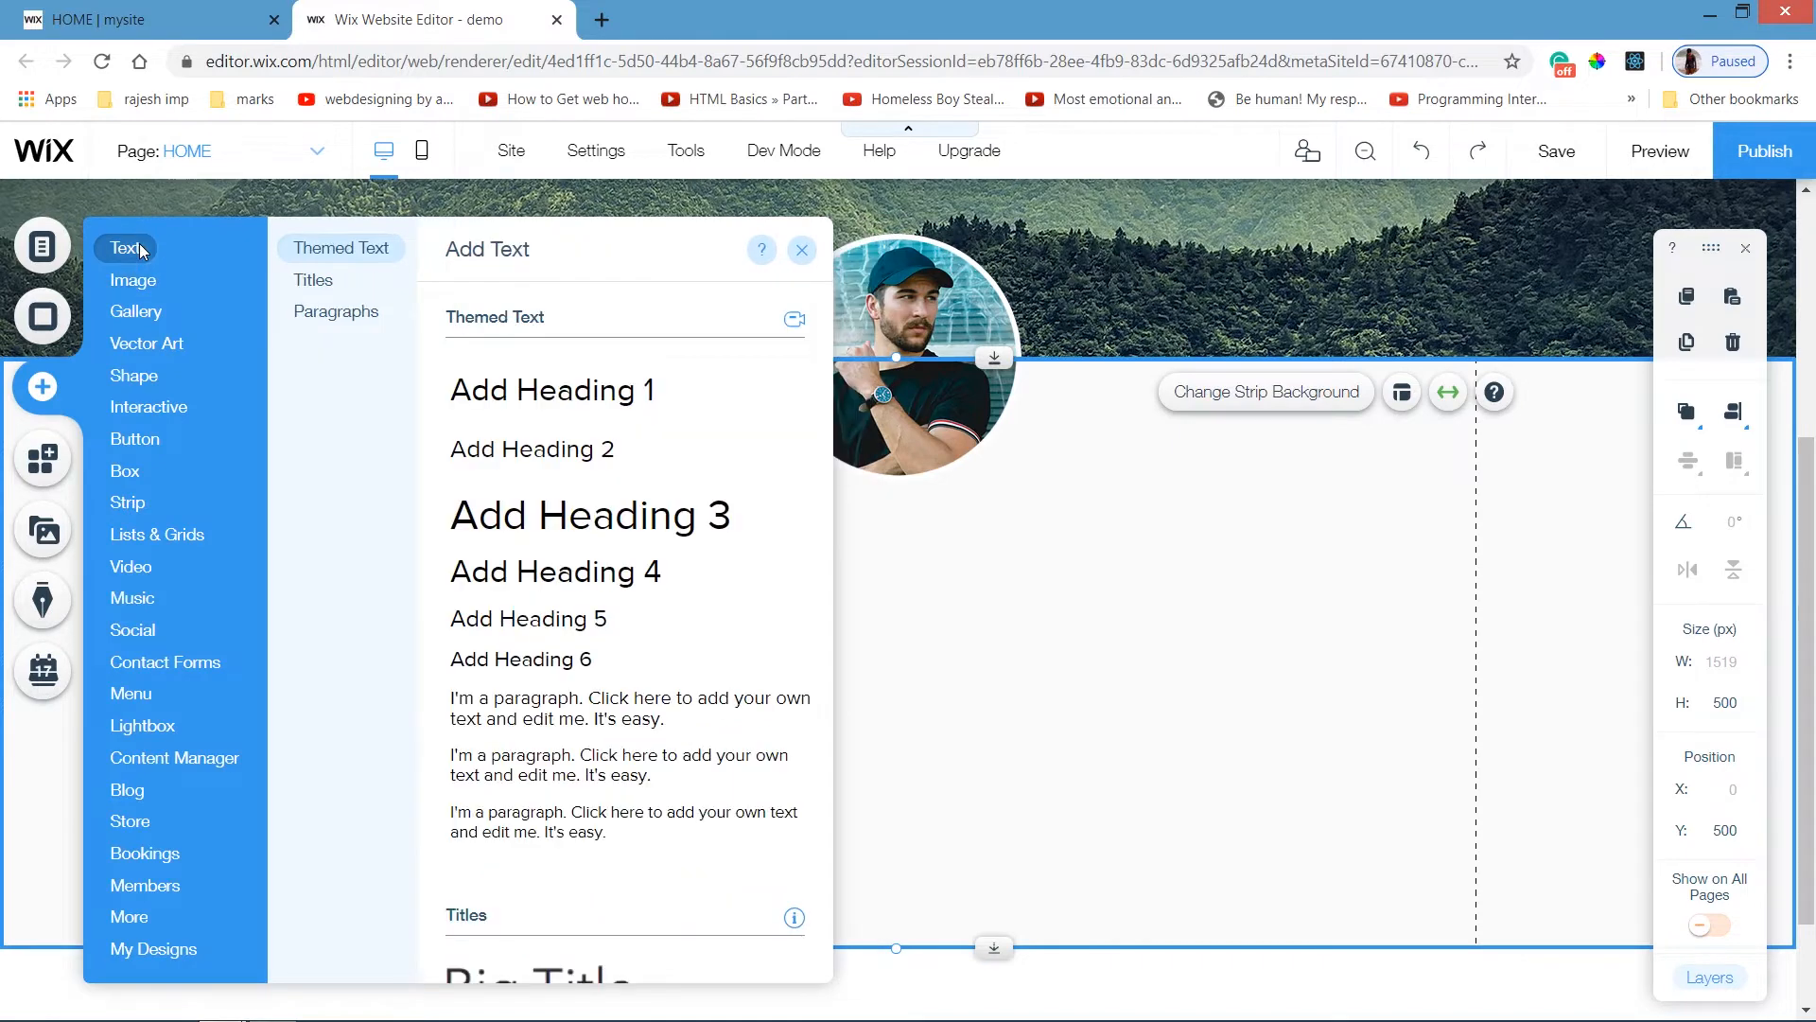
left_click(516, 520)
double_click(906, 608)
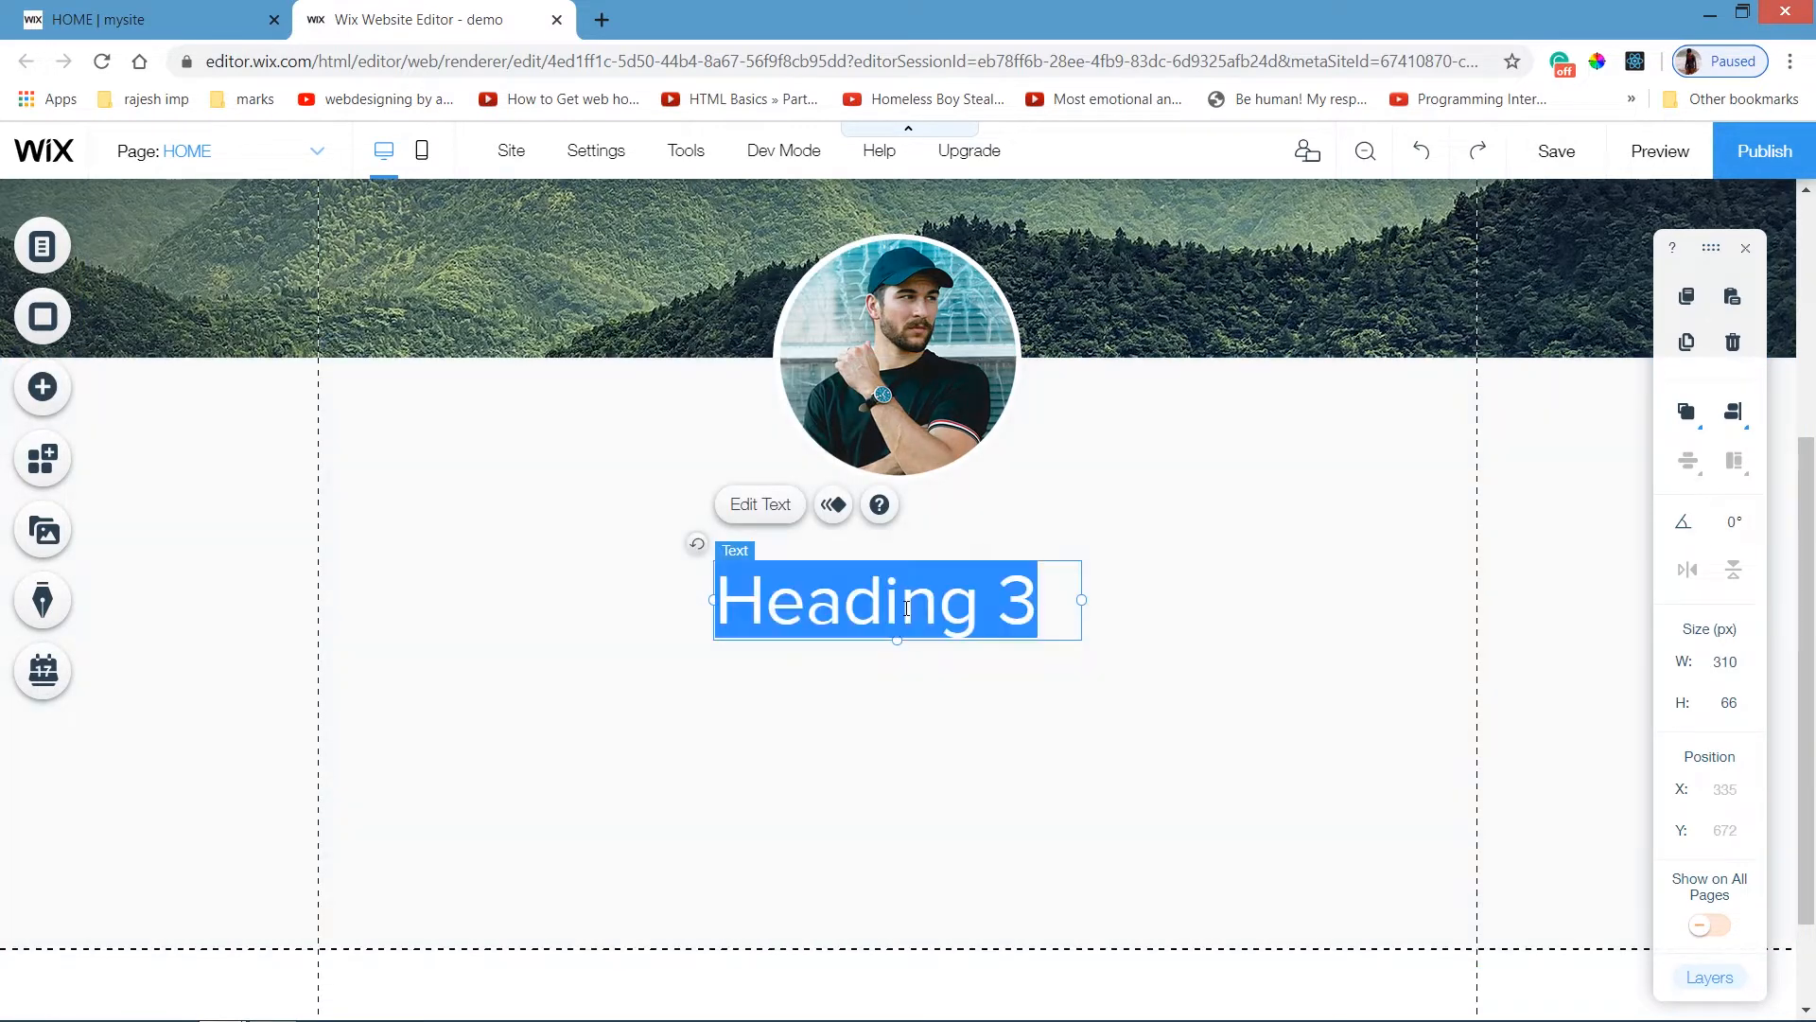
type("ABOUT")
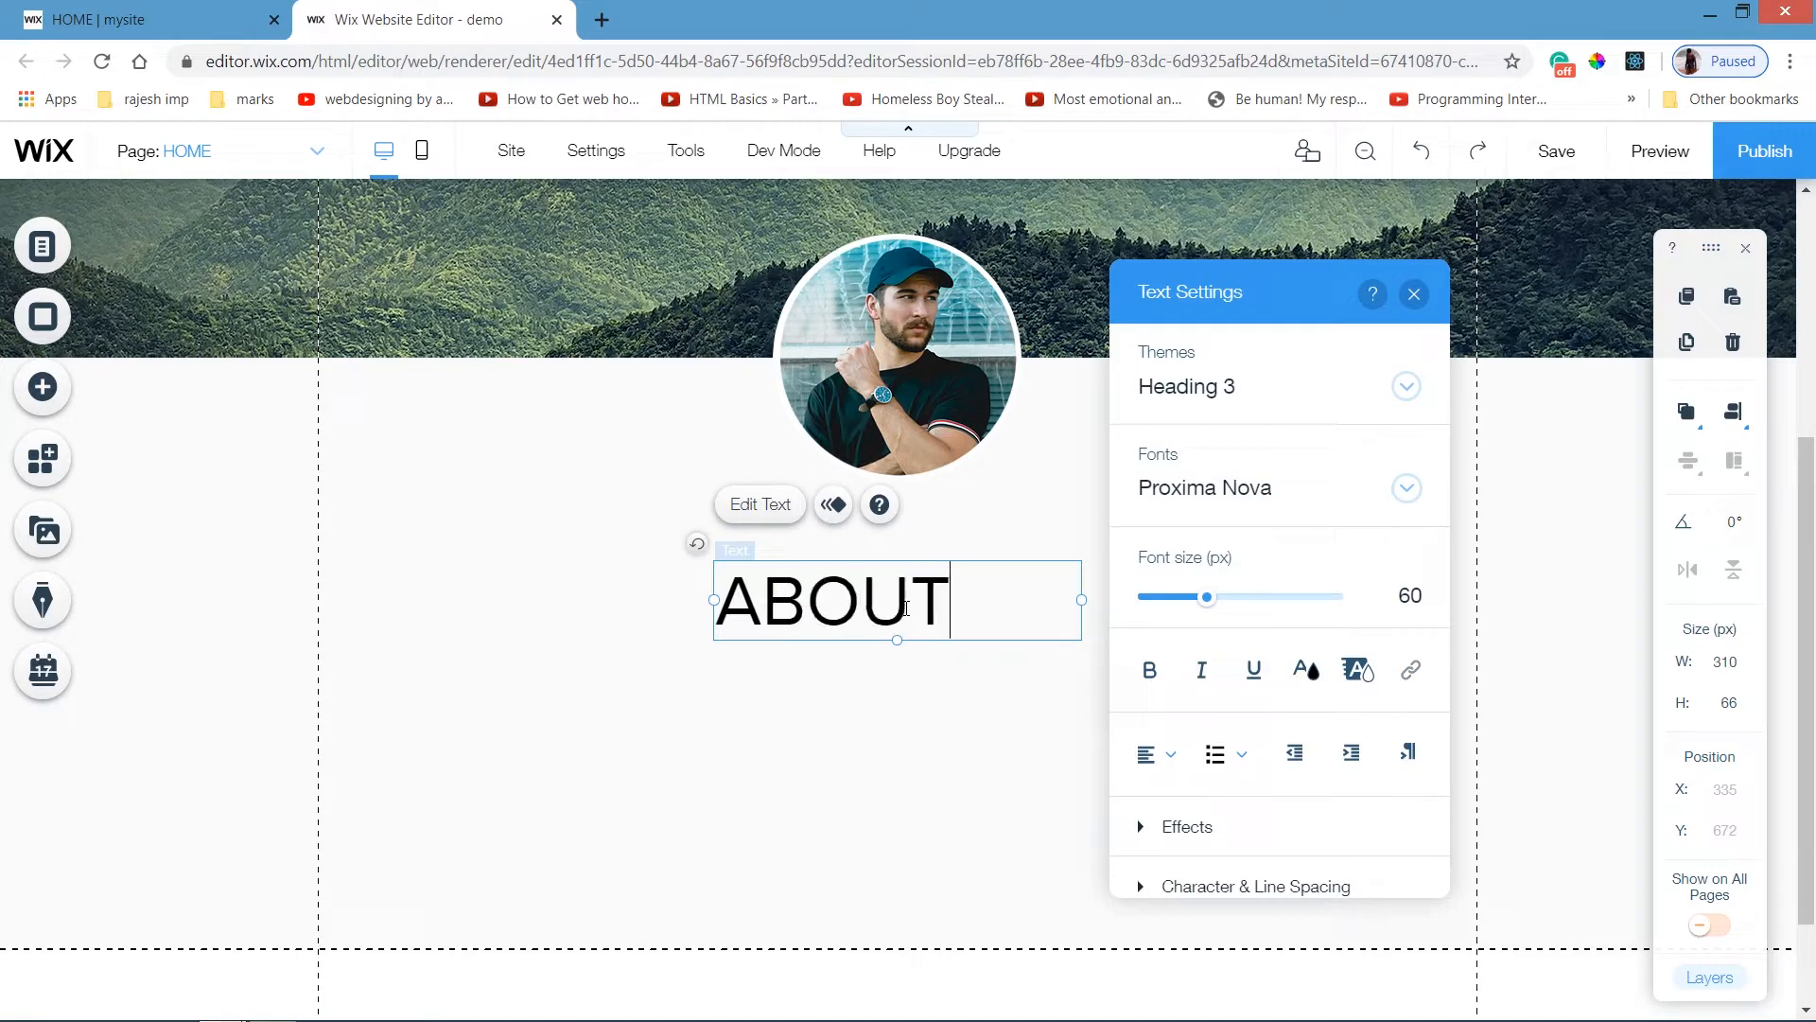
type(" ME")
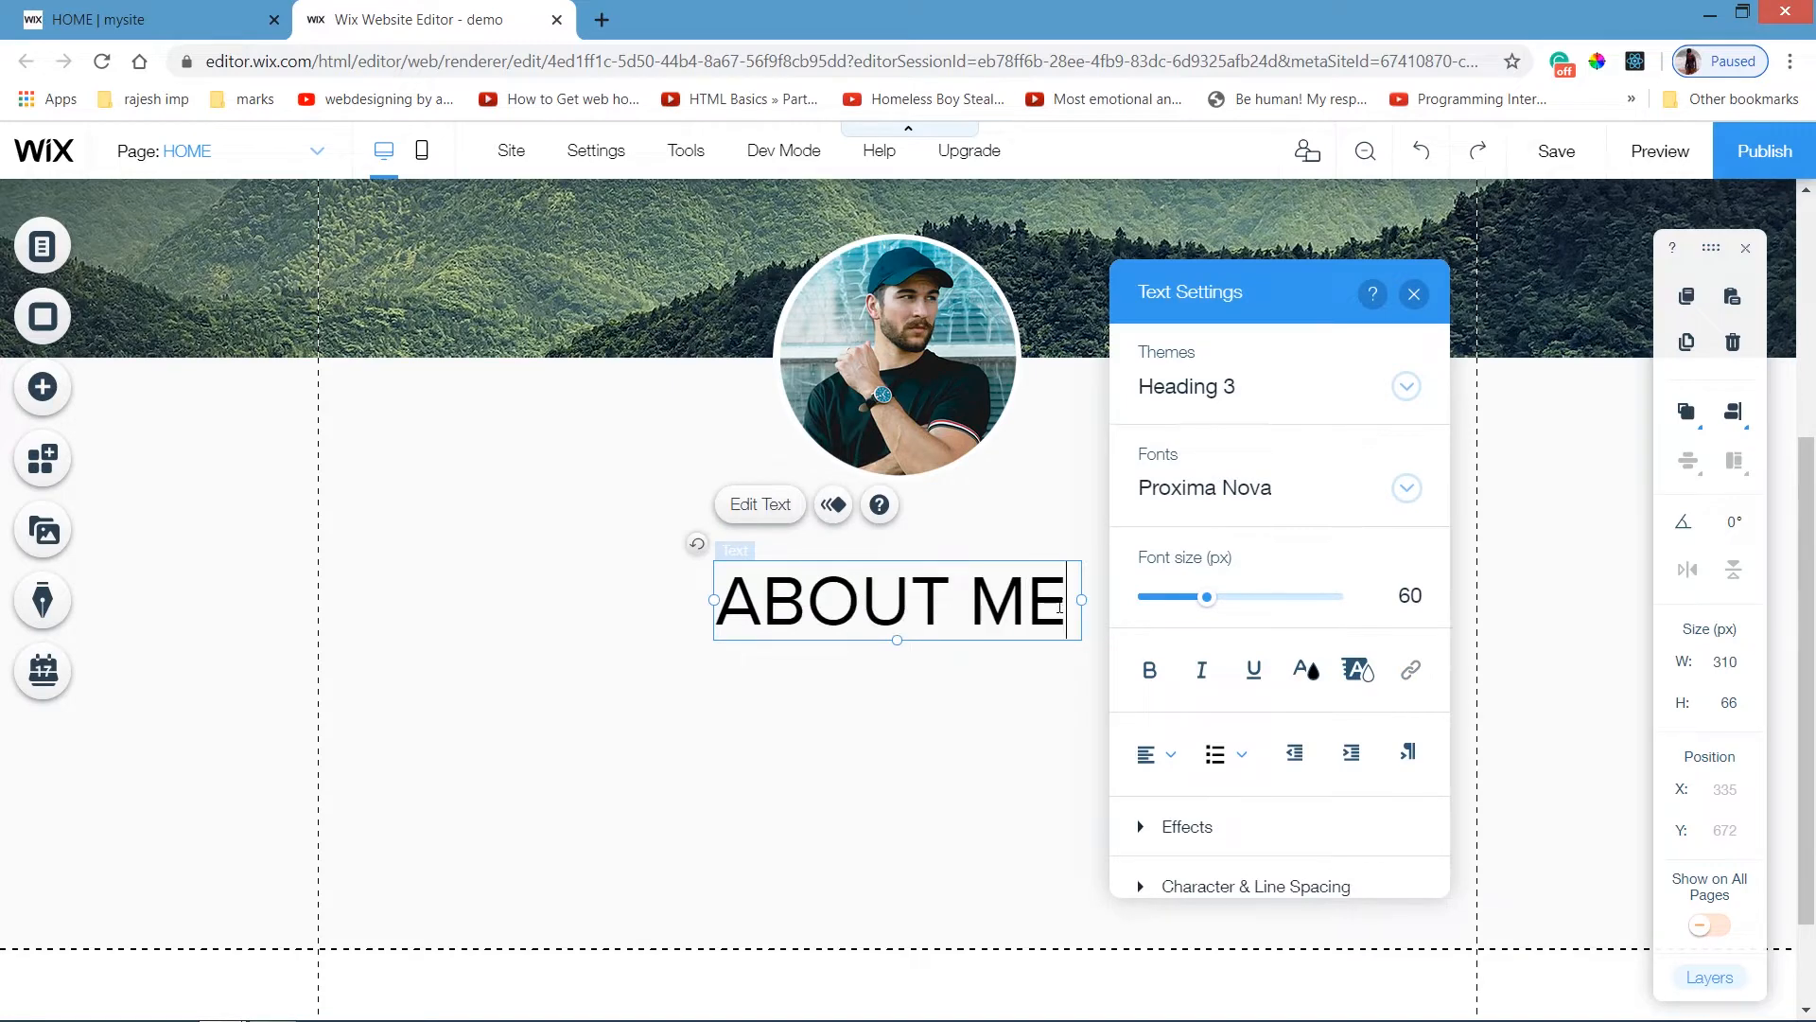
Centre-align the ABOUT ME heading and move it up slightly toward the photo.
key("ctrl+a")
left_click(1158, 754)
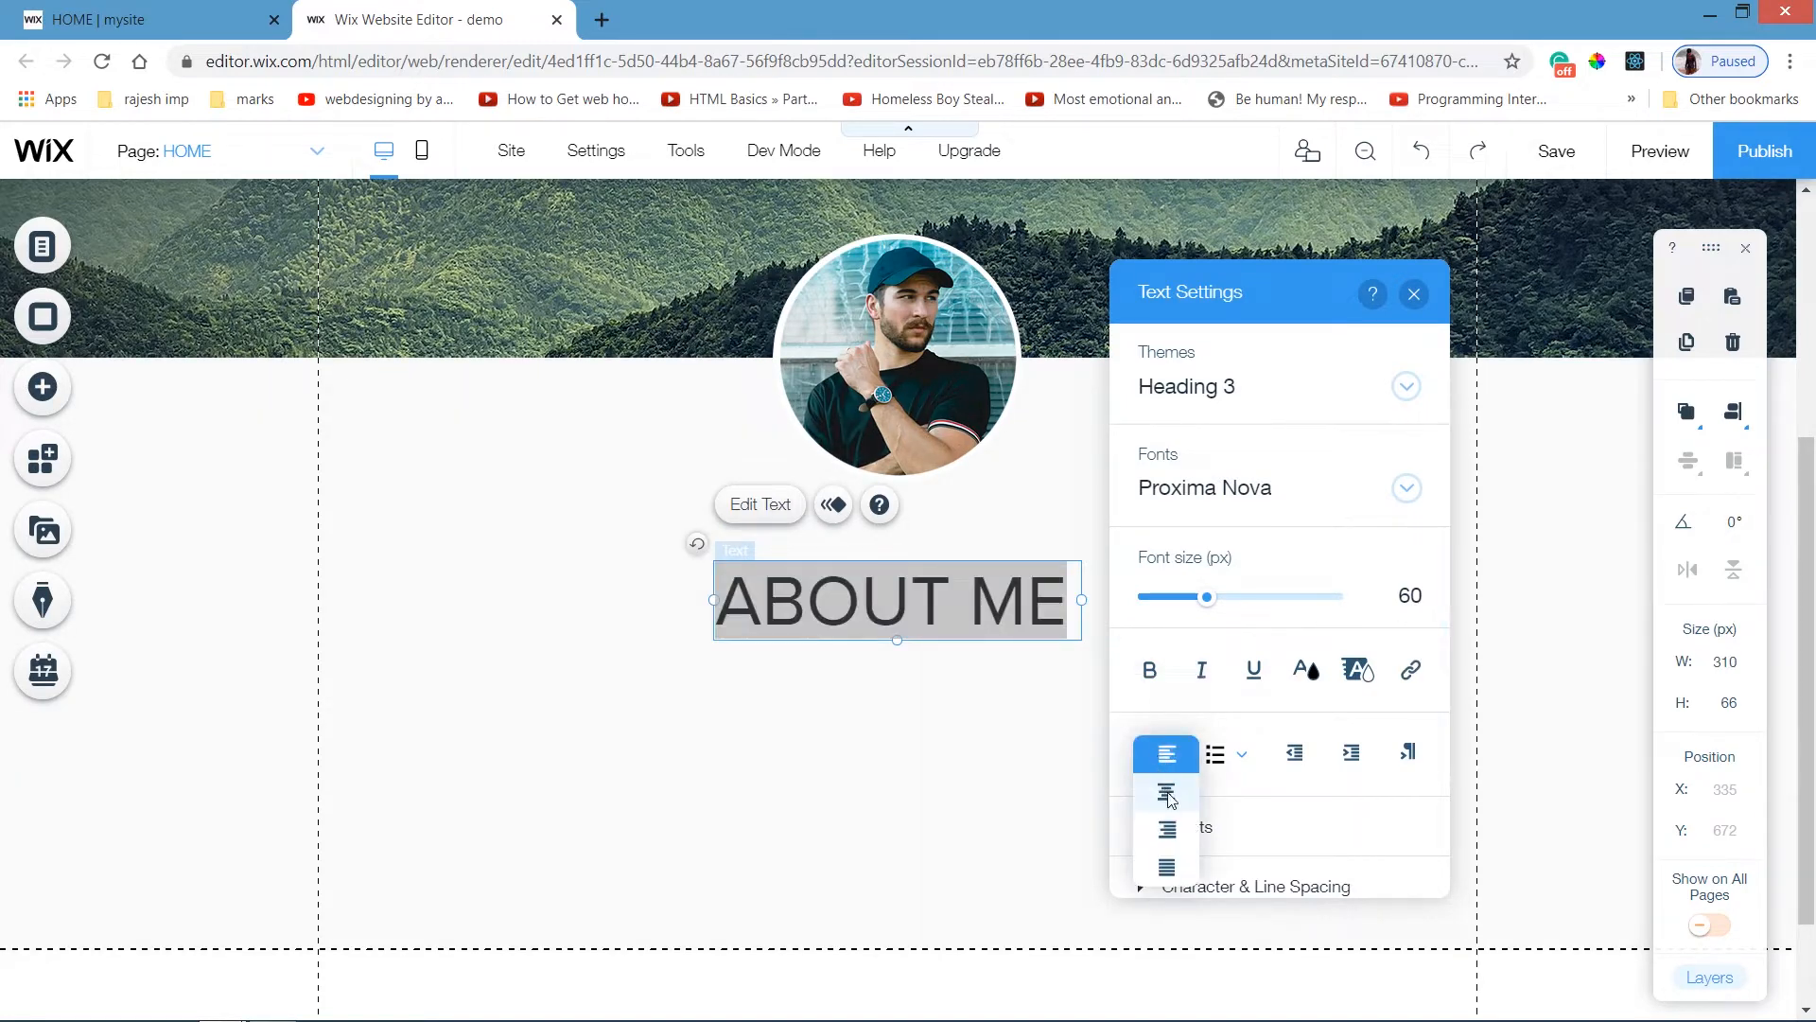
left_click(1167, 793)
left_click(870, 754)
left_click(890, 599)
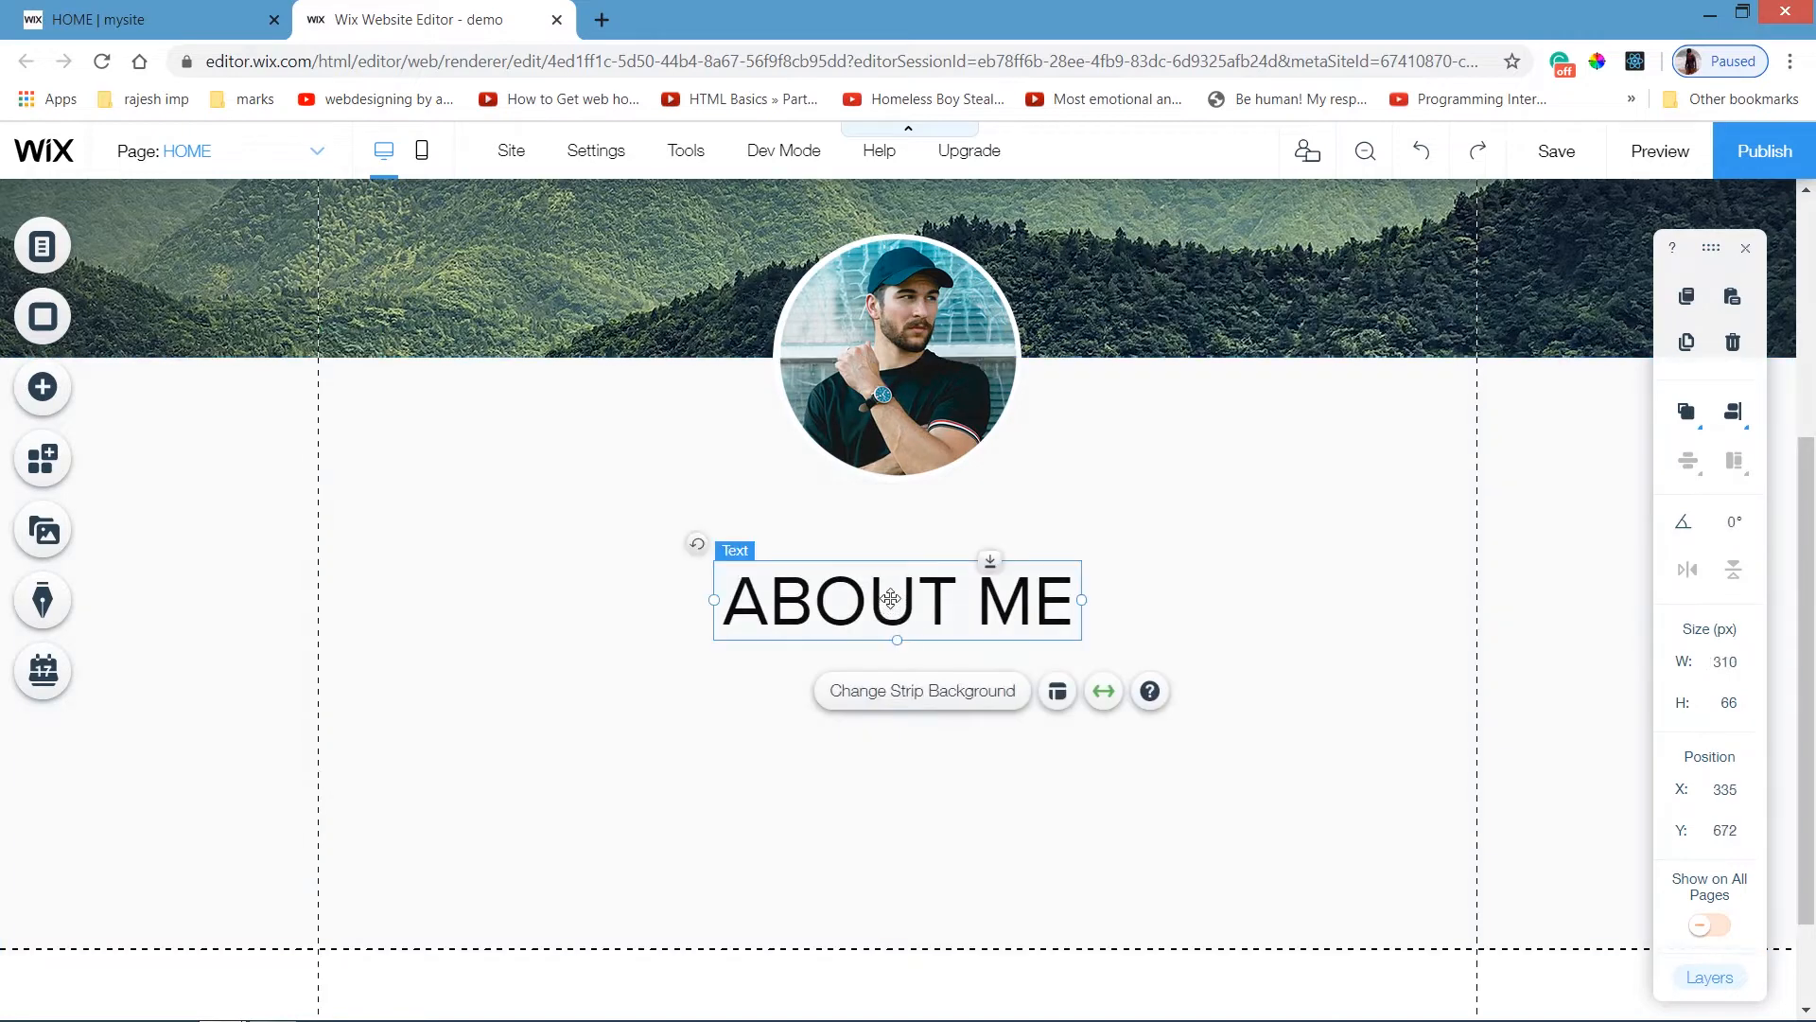
left_click_drag(890, 599, 893, 574)
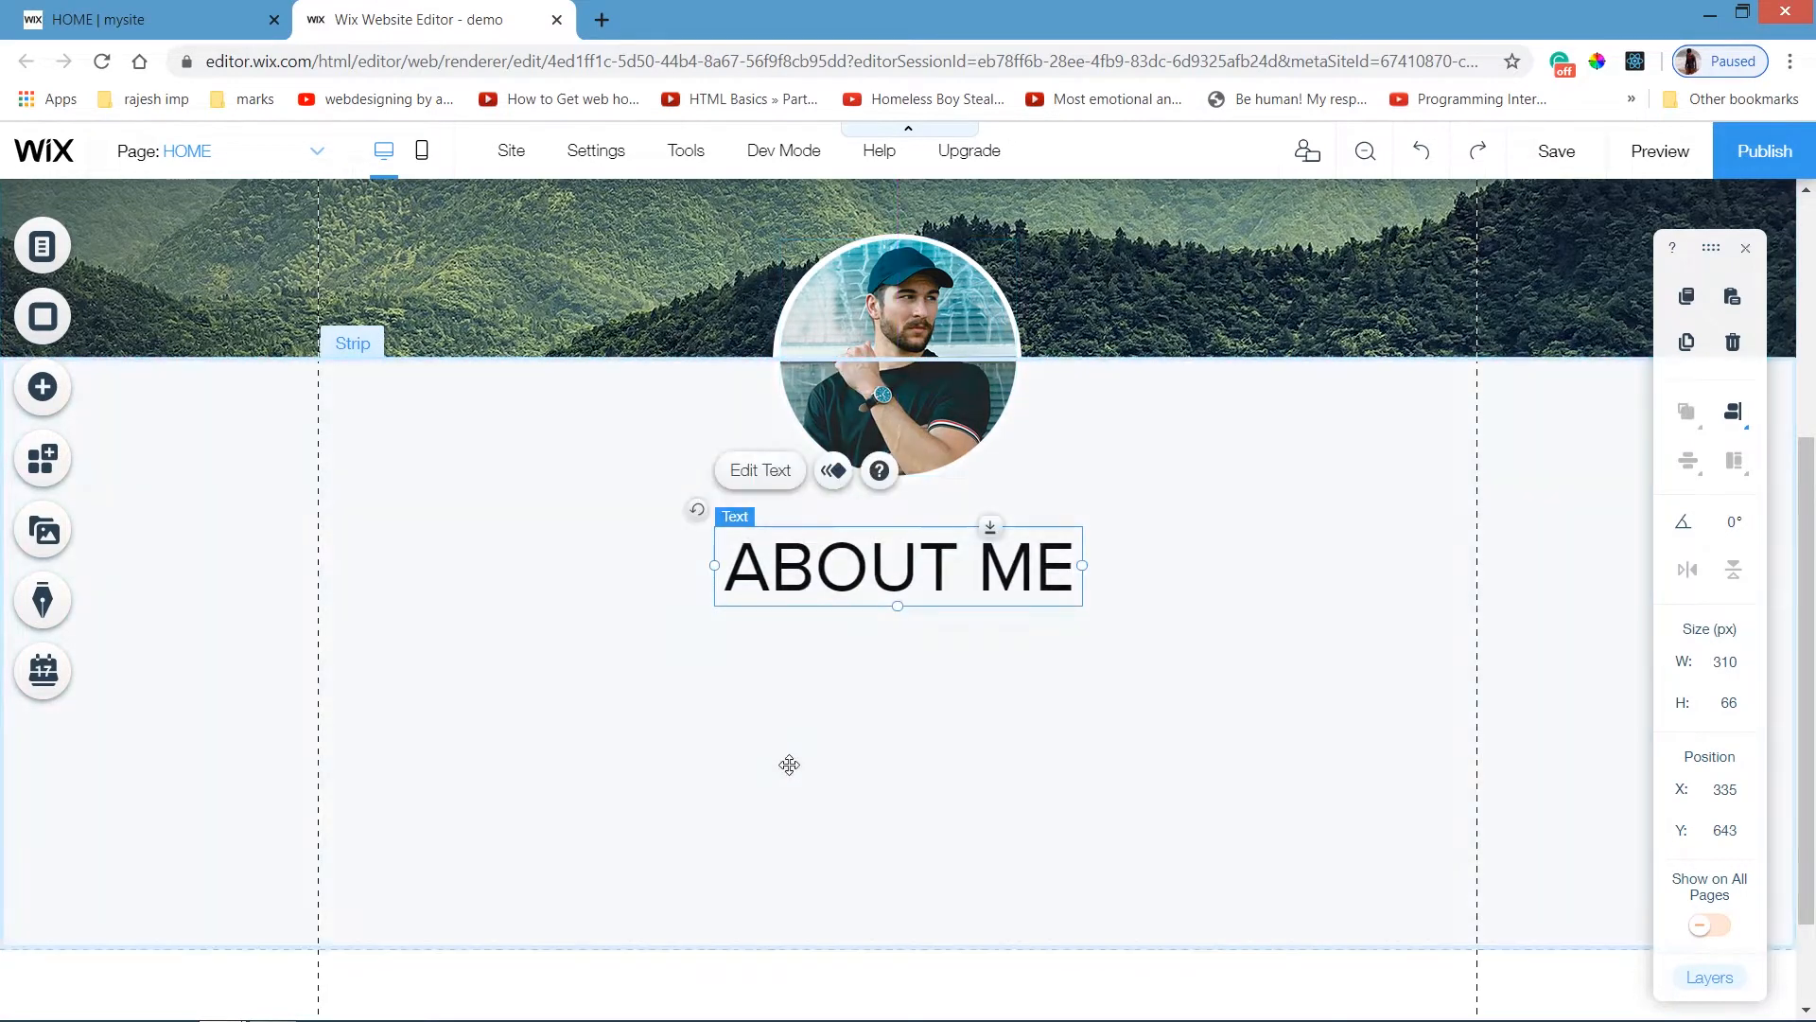
left_click(786, 763)
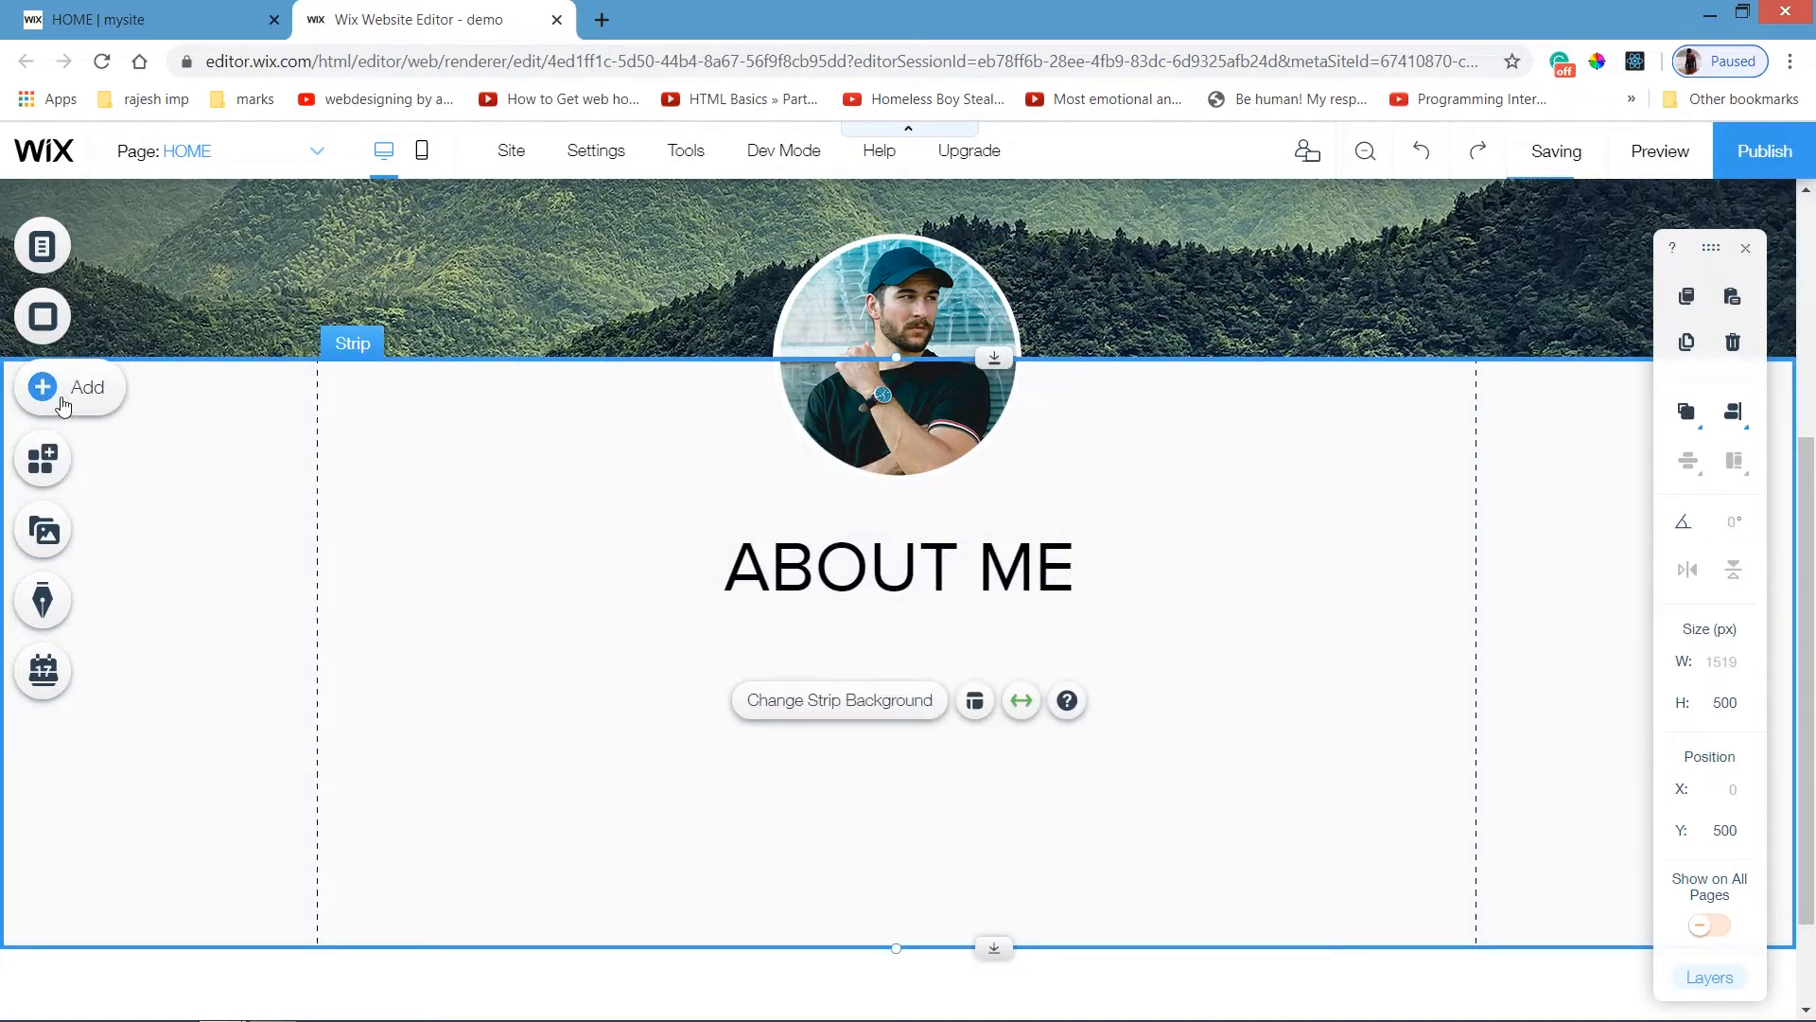
Add a Futura Light paragraph under ABOUT ME and widen its box to the content edges.
left_click(57, 401)
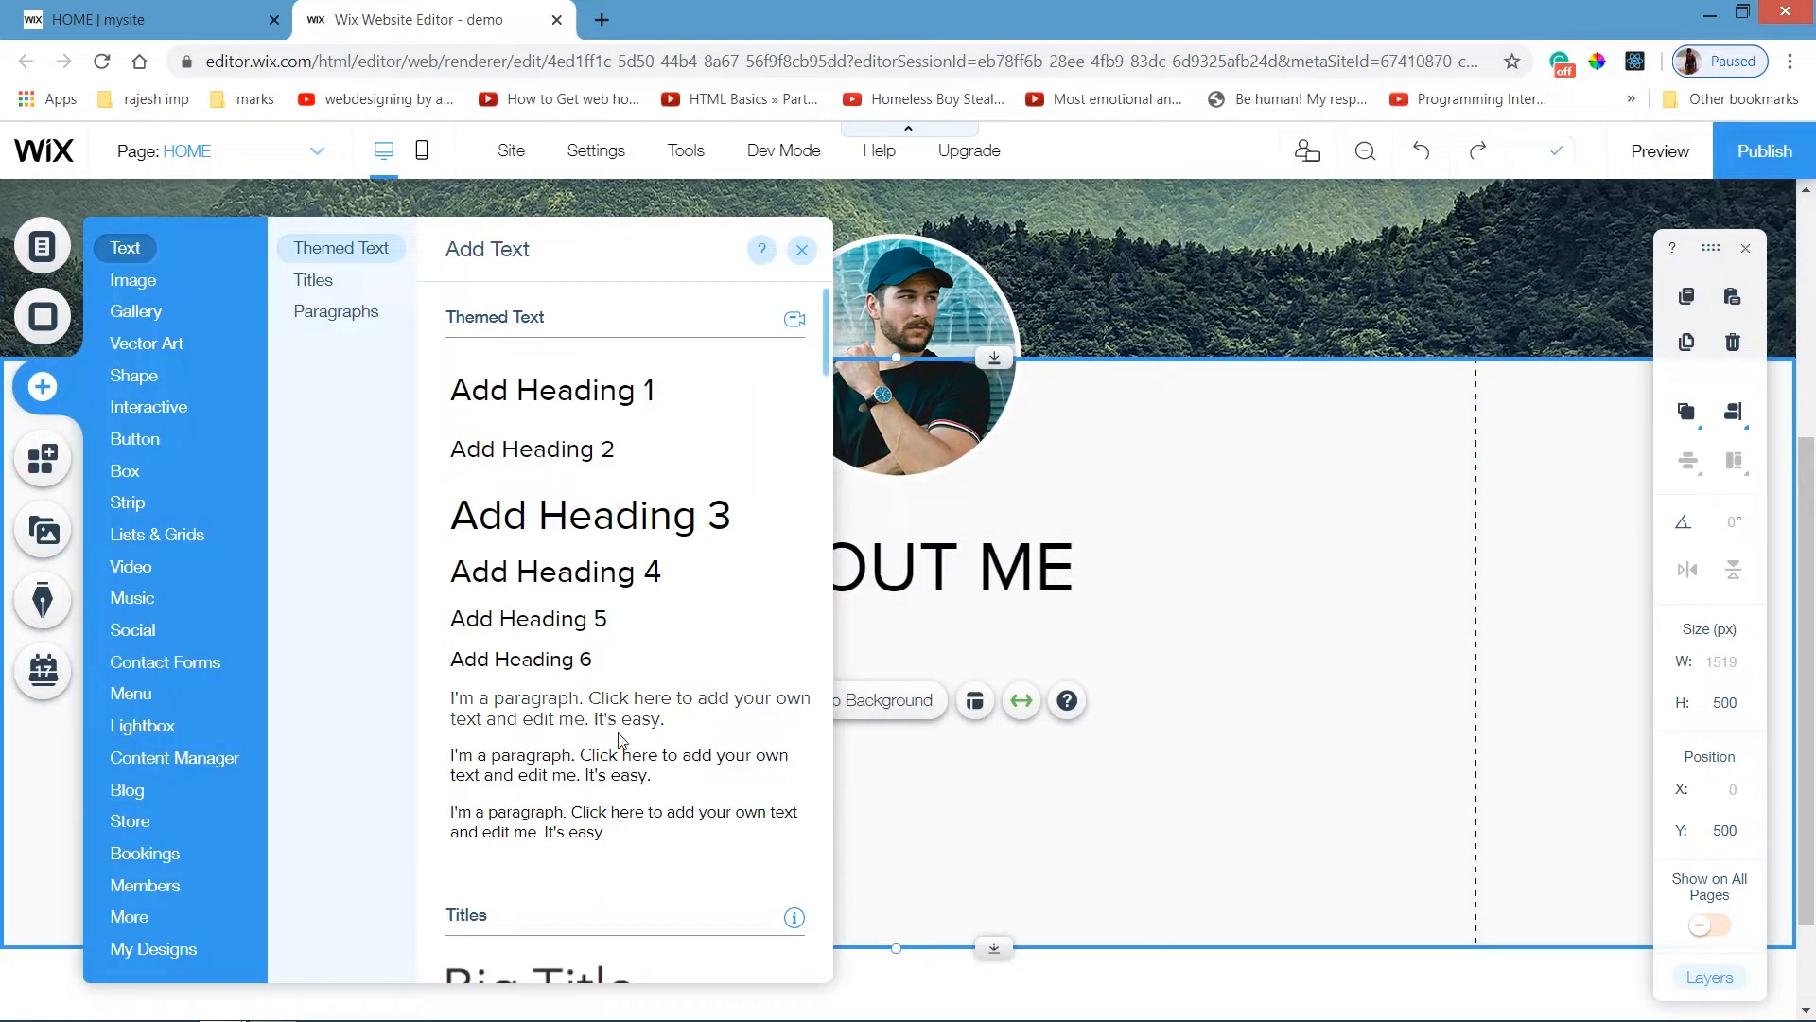
scroll(827, 393, "down", 1)
left_click_drag(828, 392, 826, 808)
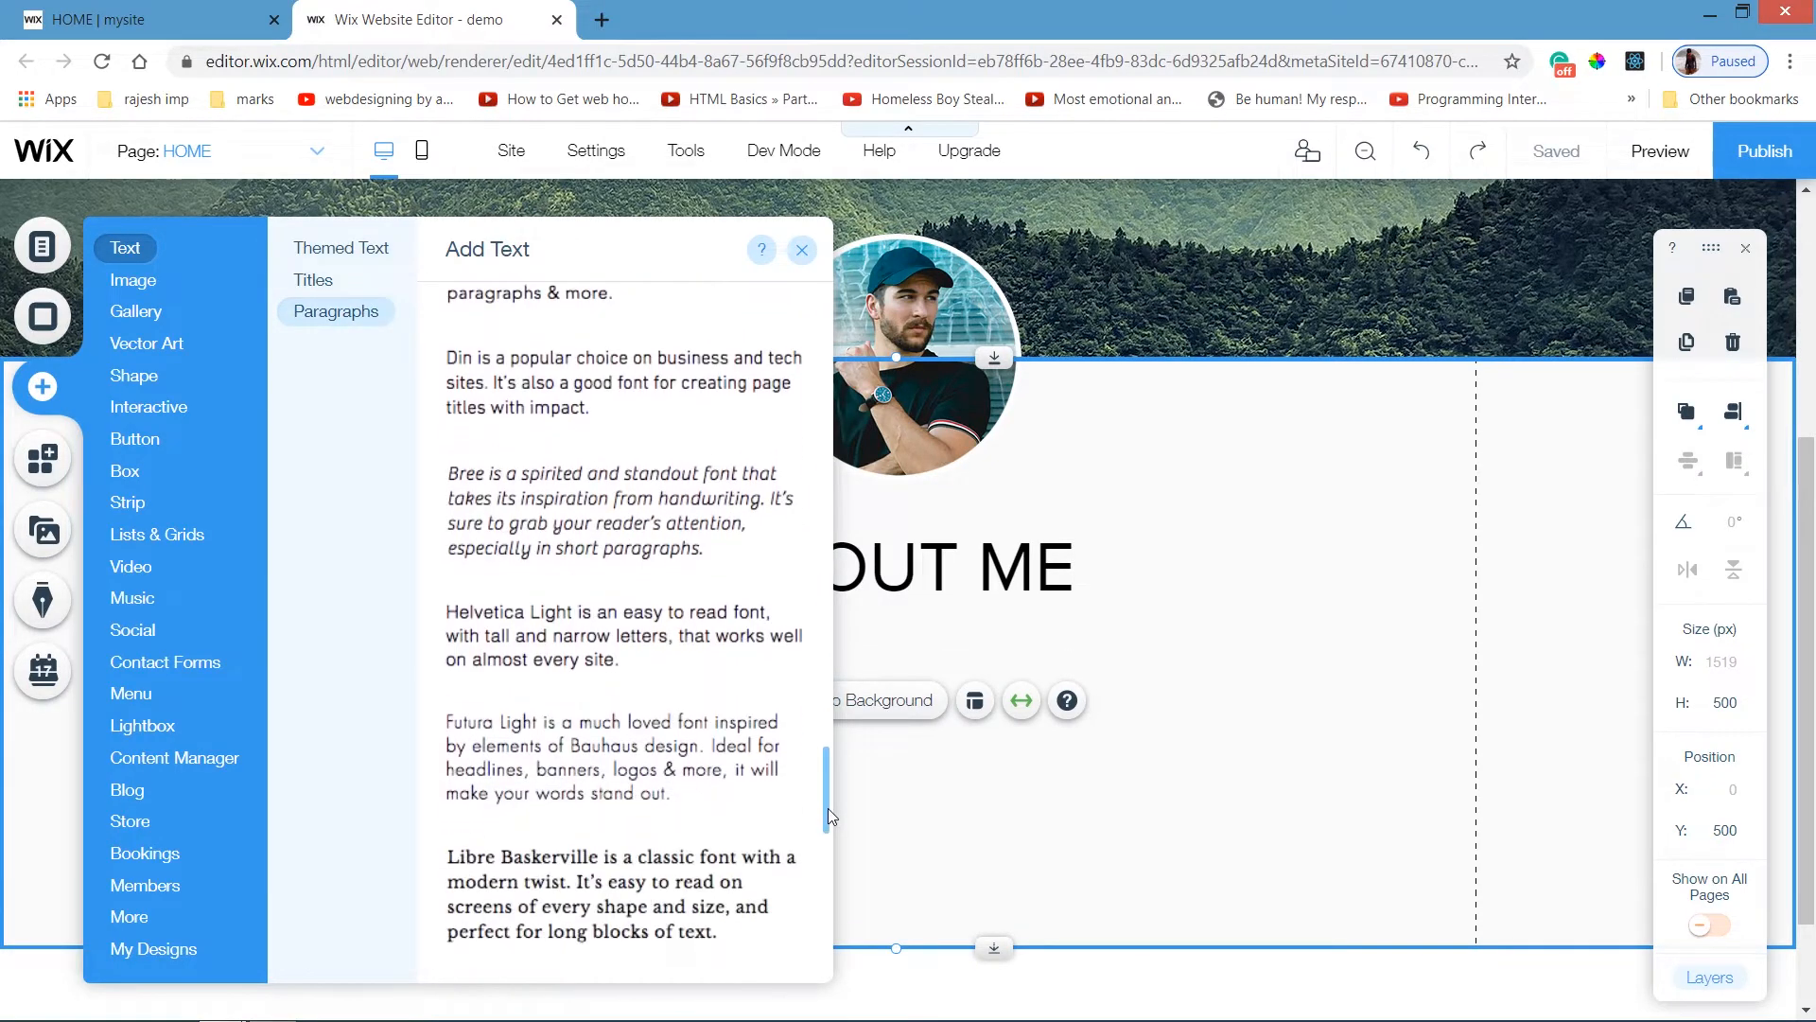
left_click(649, 775)
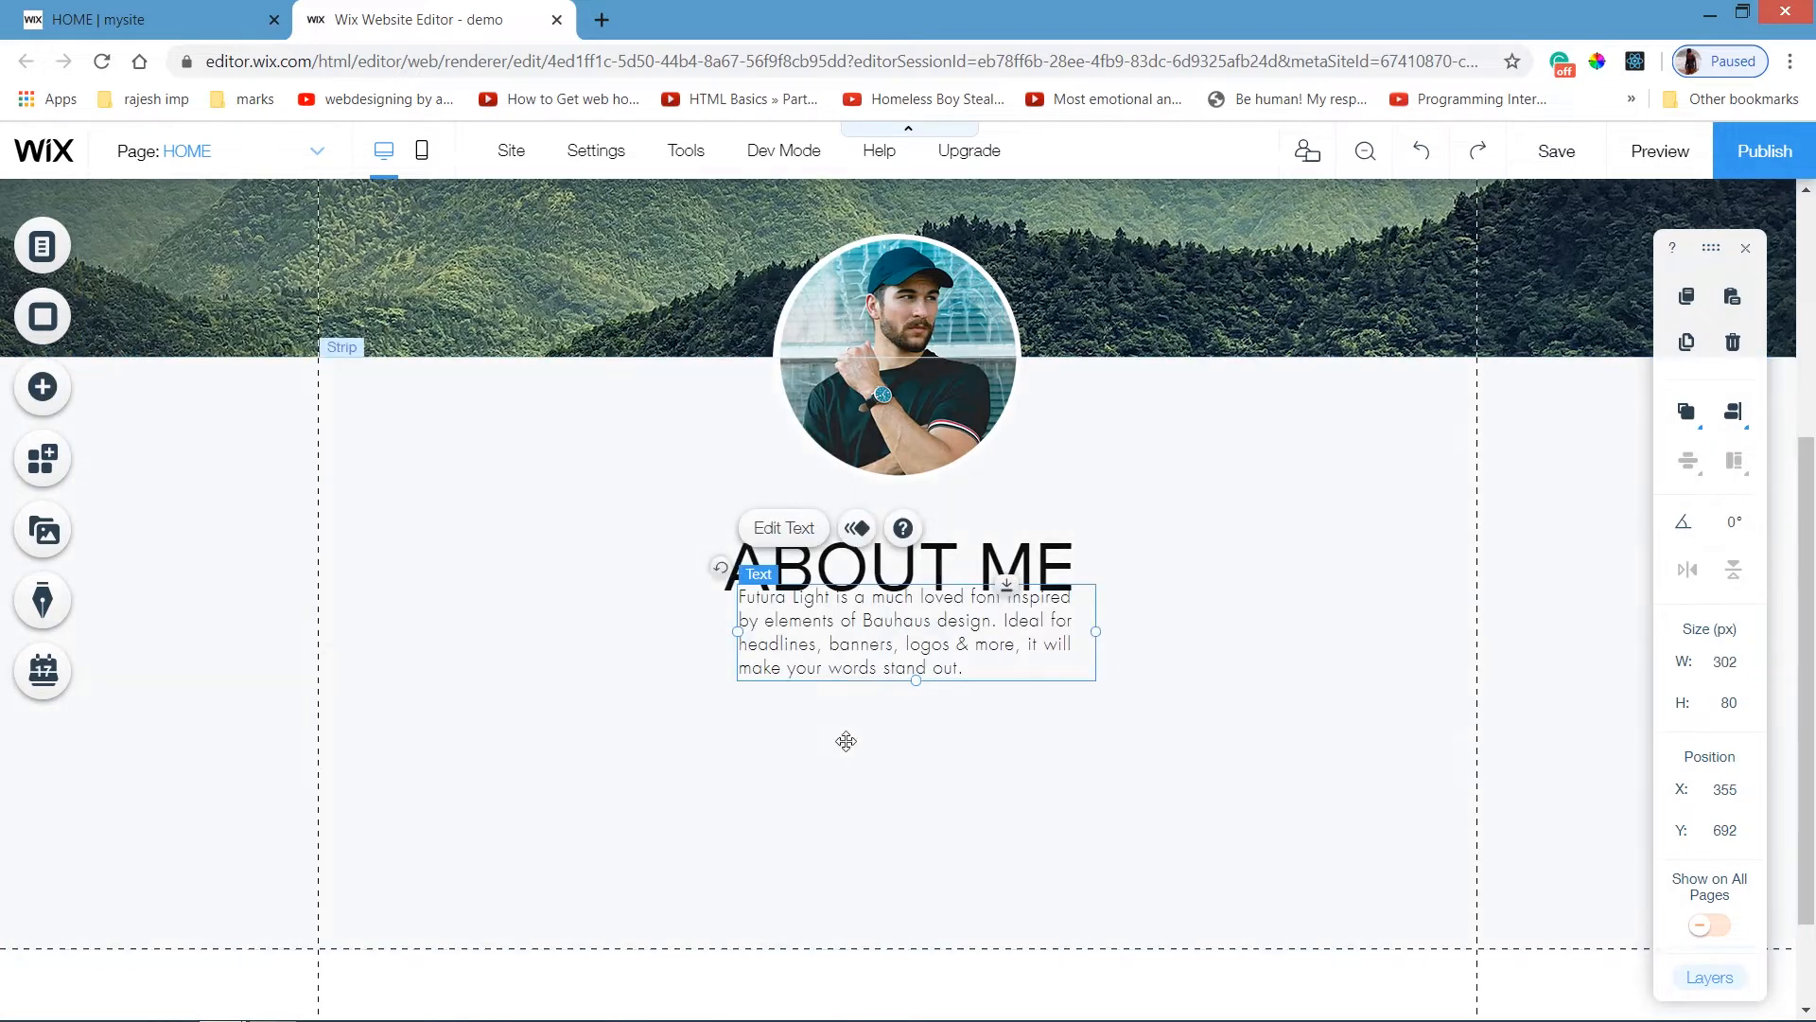
mouse_move(875, 689)
left_mouse_down()
mouse_move(848, 689)
mouse_move(884, 693)
left_mouse_up()
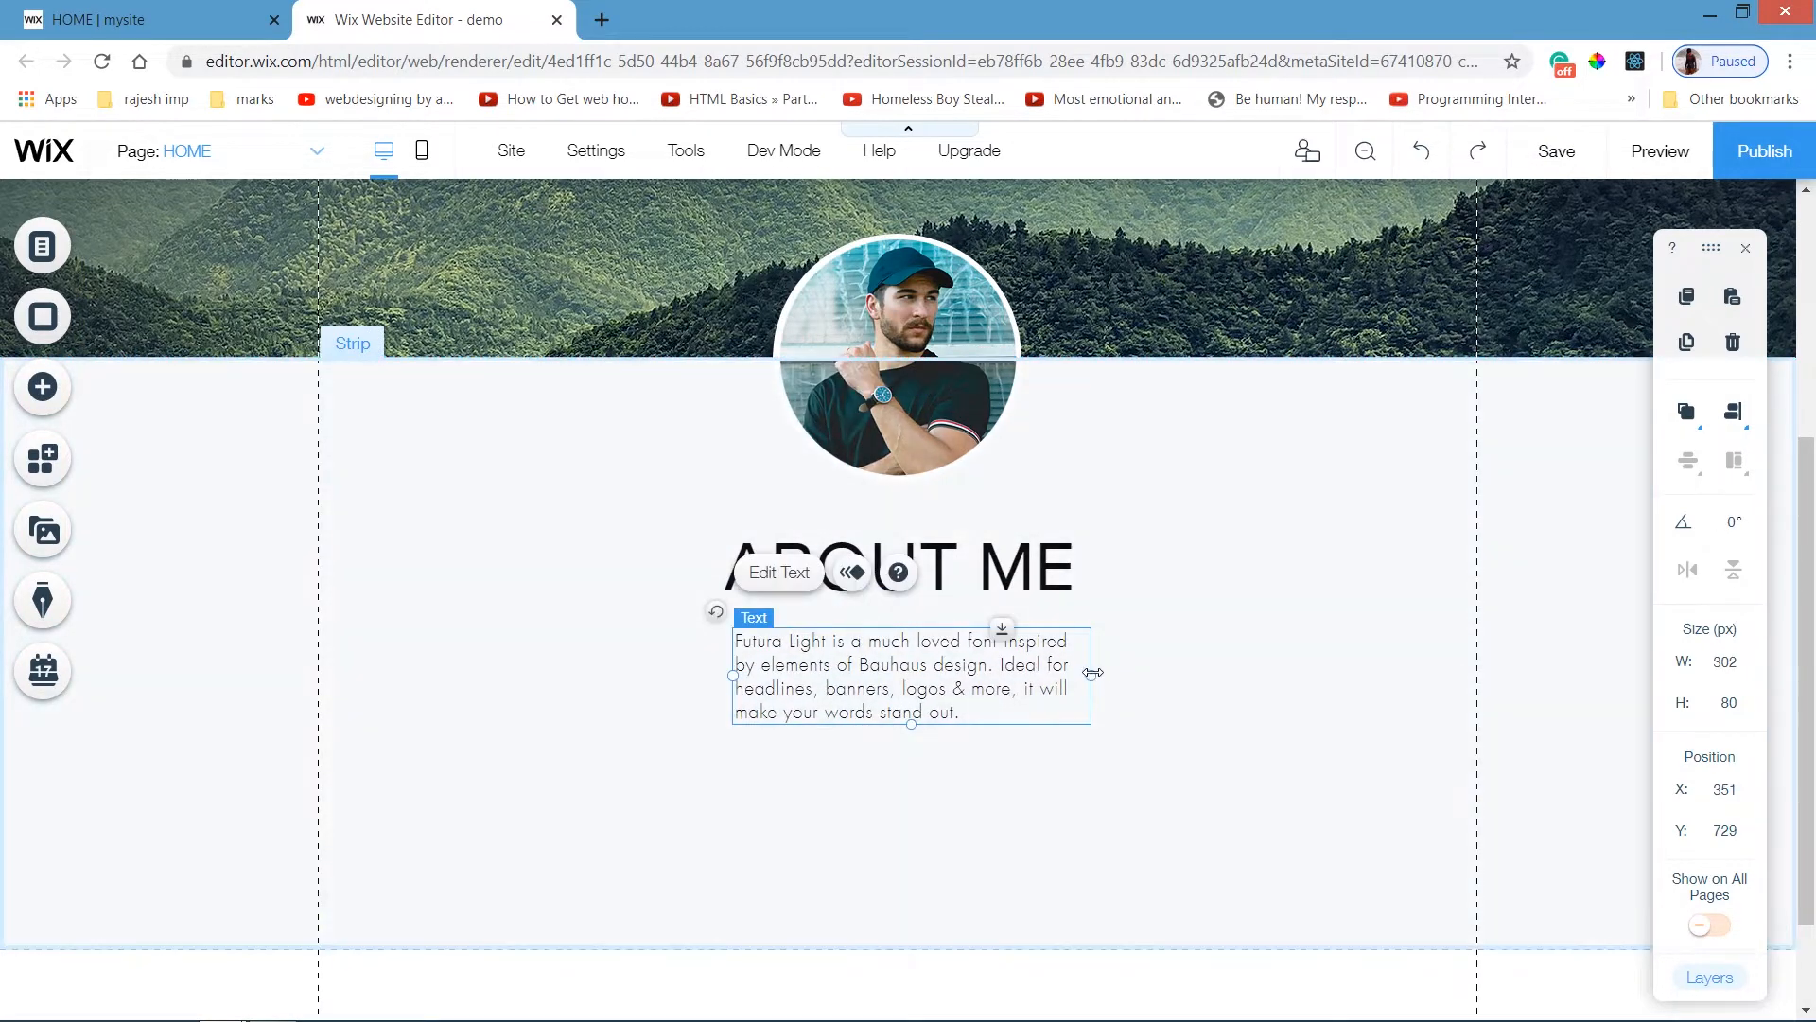
left_click_drag(1222, 678, 1388, 682)
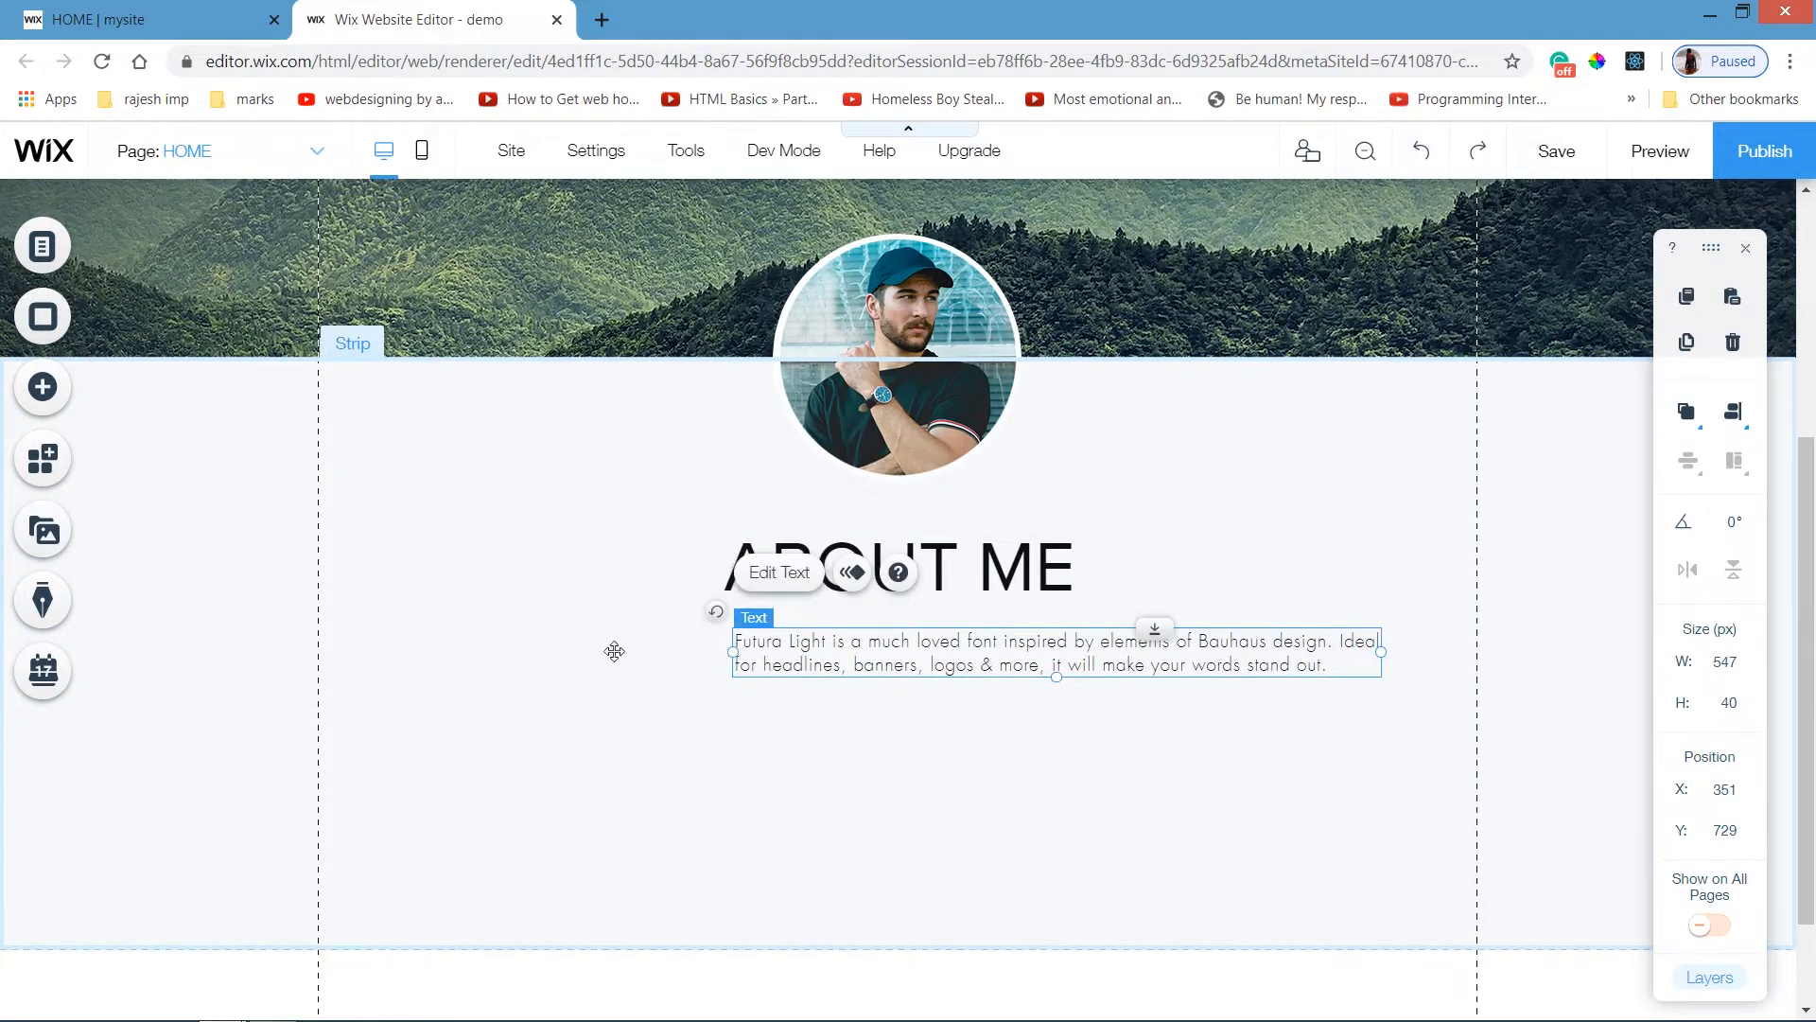
left_click_drag(733, 652, 531, 651)
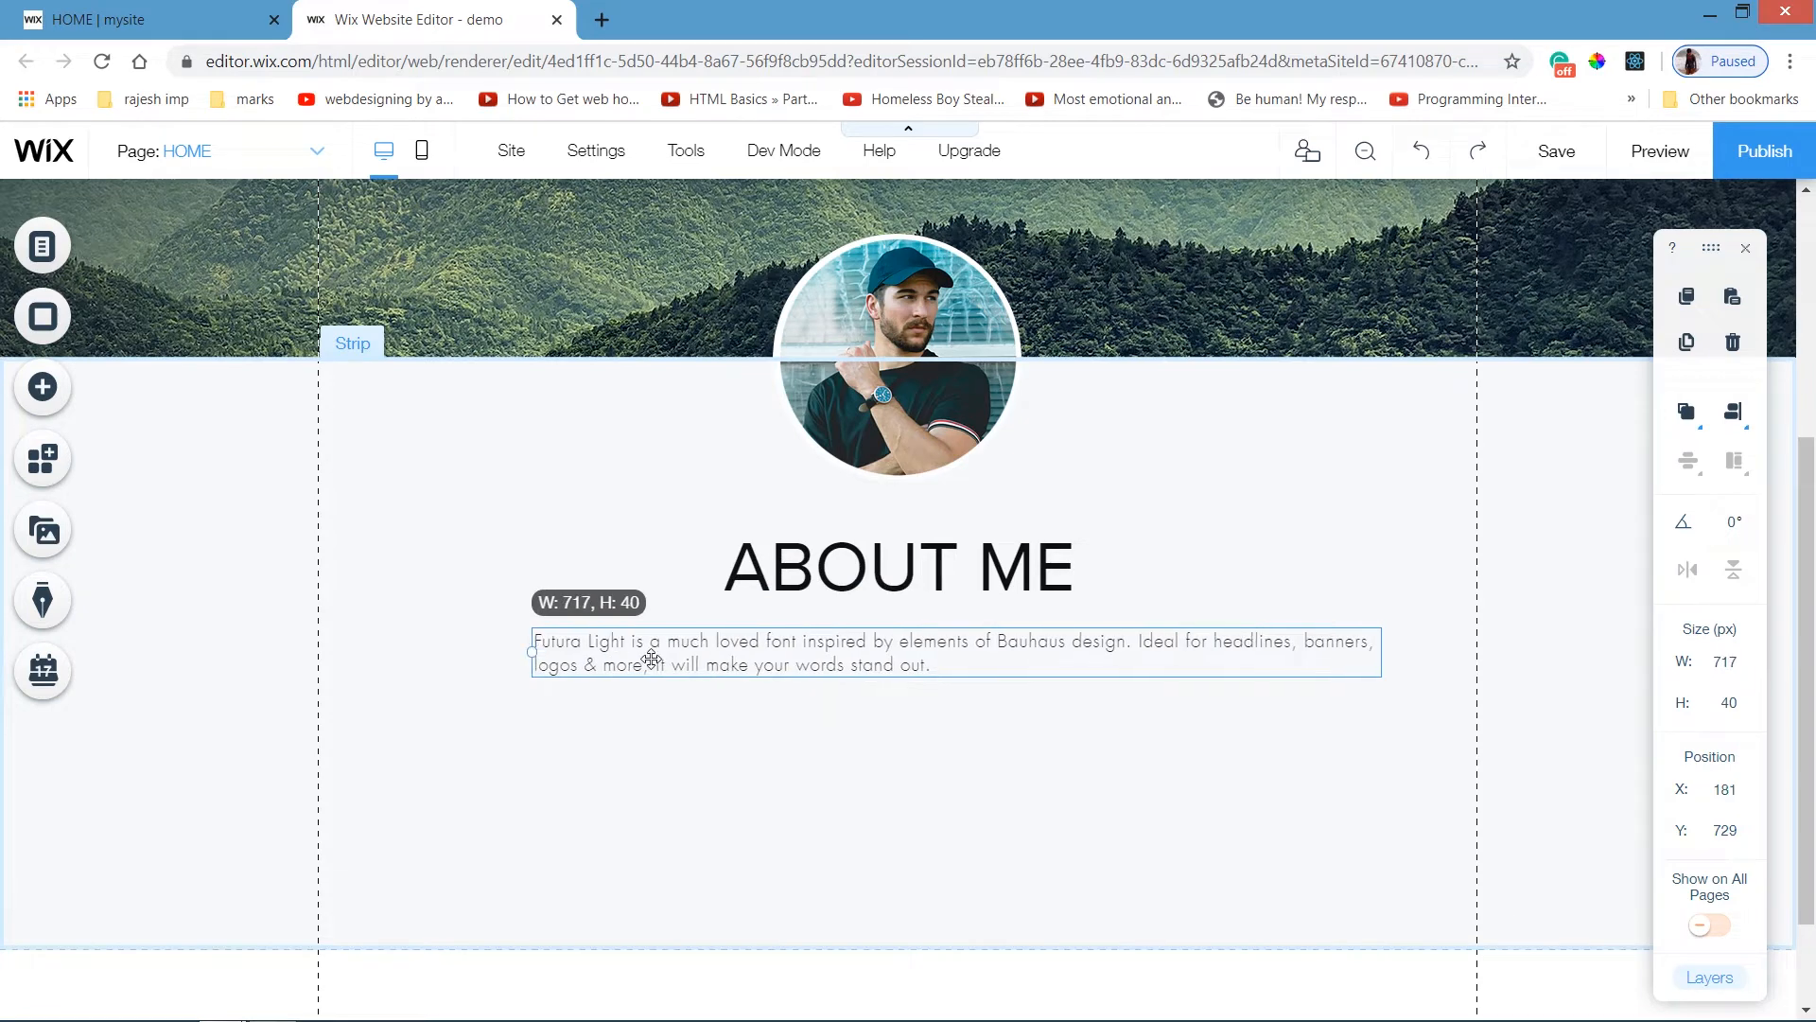
Paste the paragraph text several more times and nudge the box slightly left and up.
double_click(651, 658)
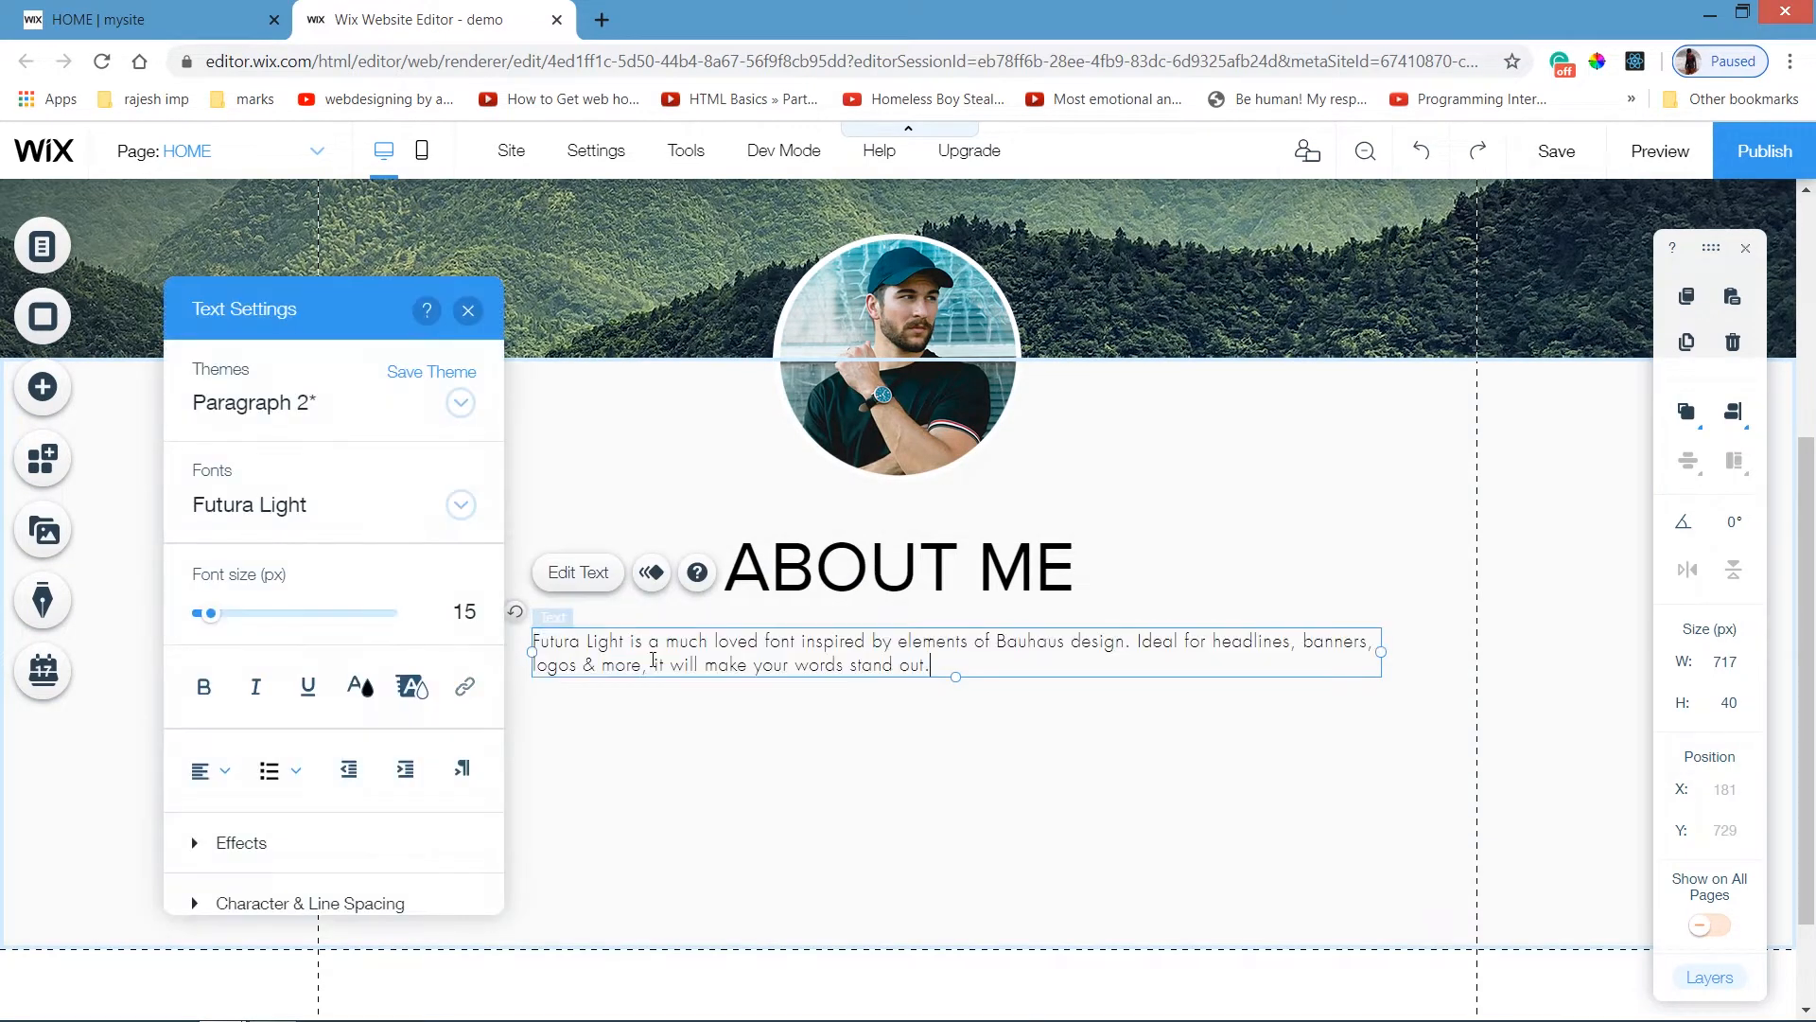
type("Futura Light is a much loved font inspired by elements of Bauhaus design. Ideal for headlines, banners, logos & more, it will make your words stand out.")
type("Futura Light is a much loved font inspired by elements of Bauhaus design. Ideal for headlines, banners, logos & more, it will make your words stand out.")
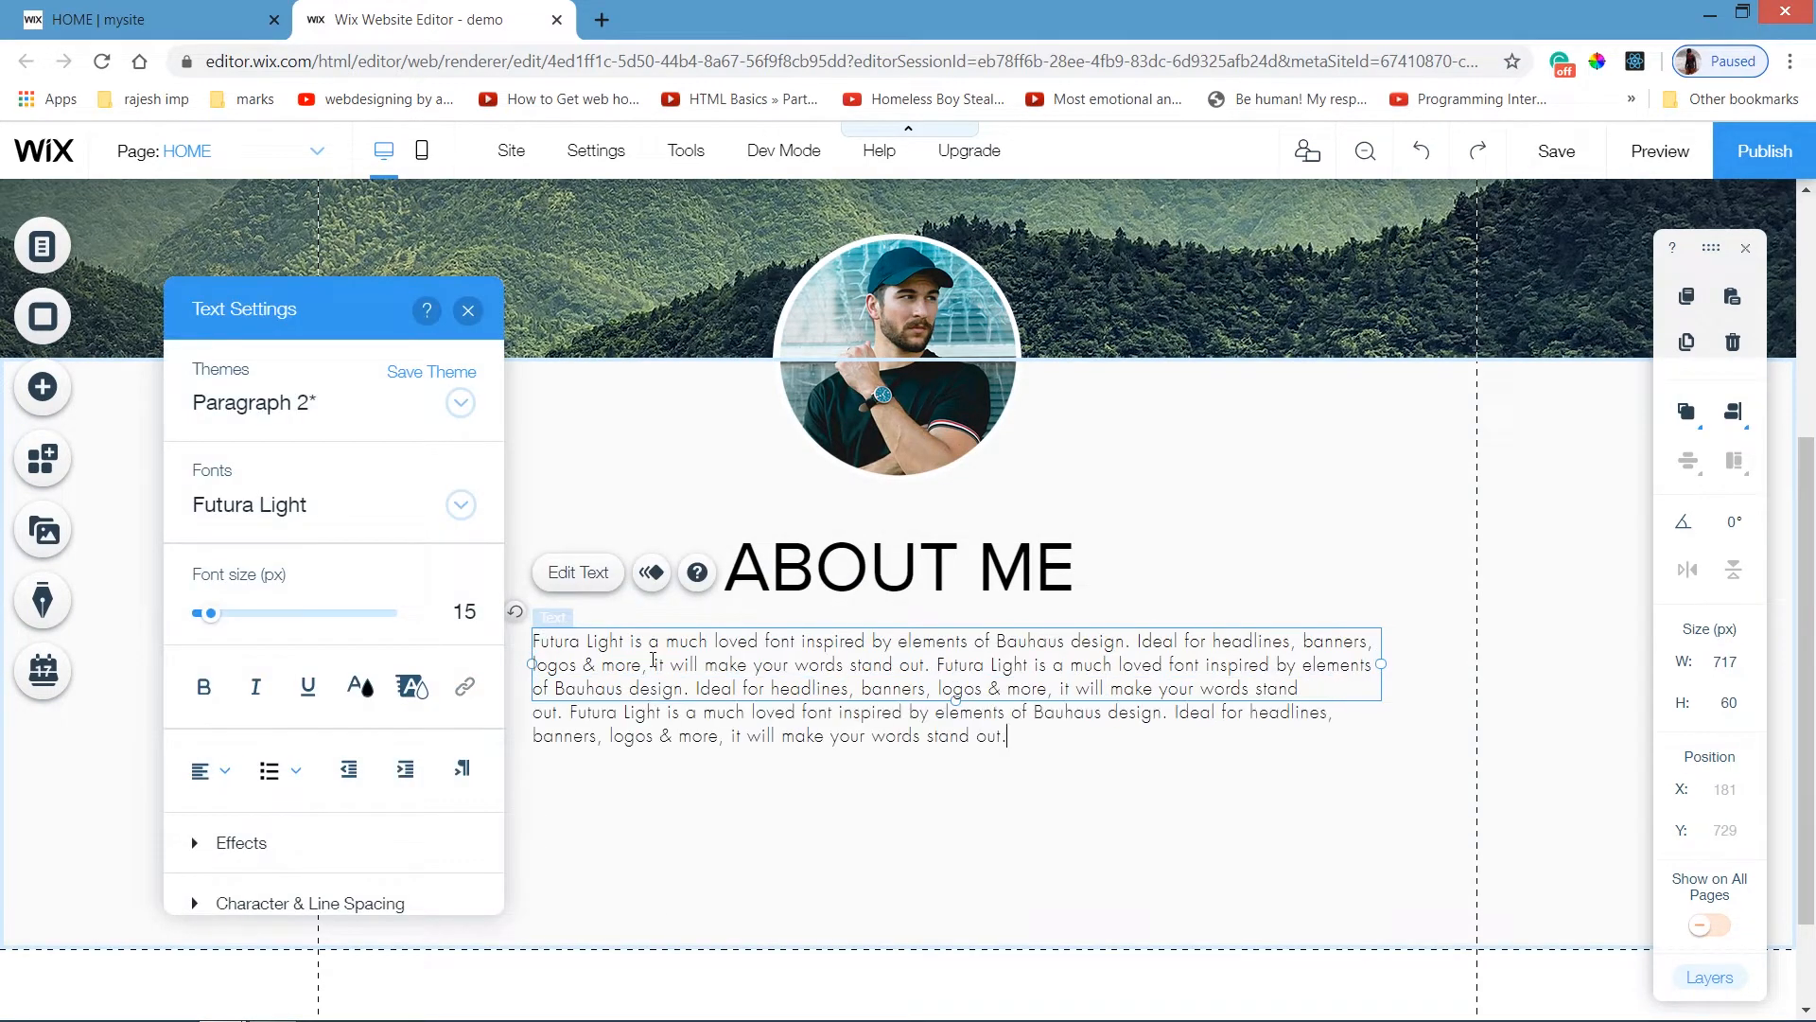
type("Futura Light is a much loved font inspired by elements of Bauhaus design. Ideal for headlines, banners, logos & more, it will make your words stand out.")
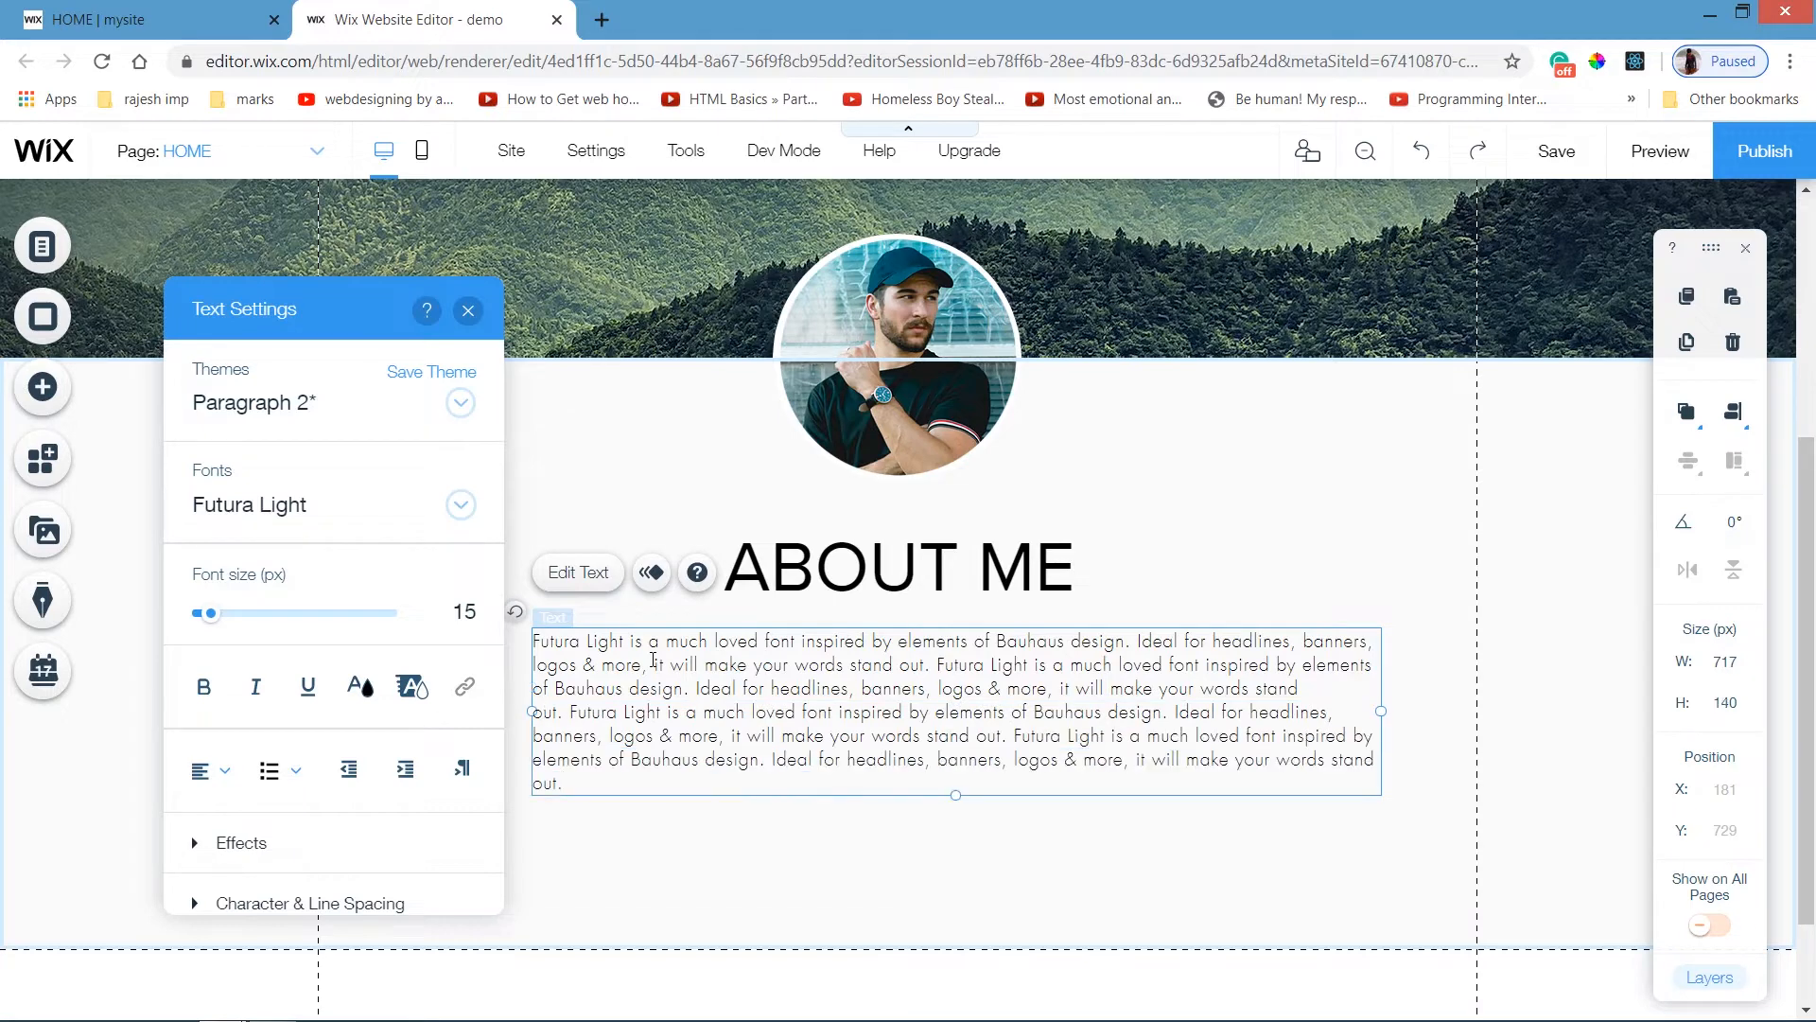
left_click(944, 867)
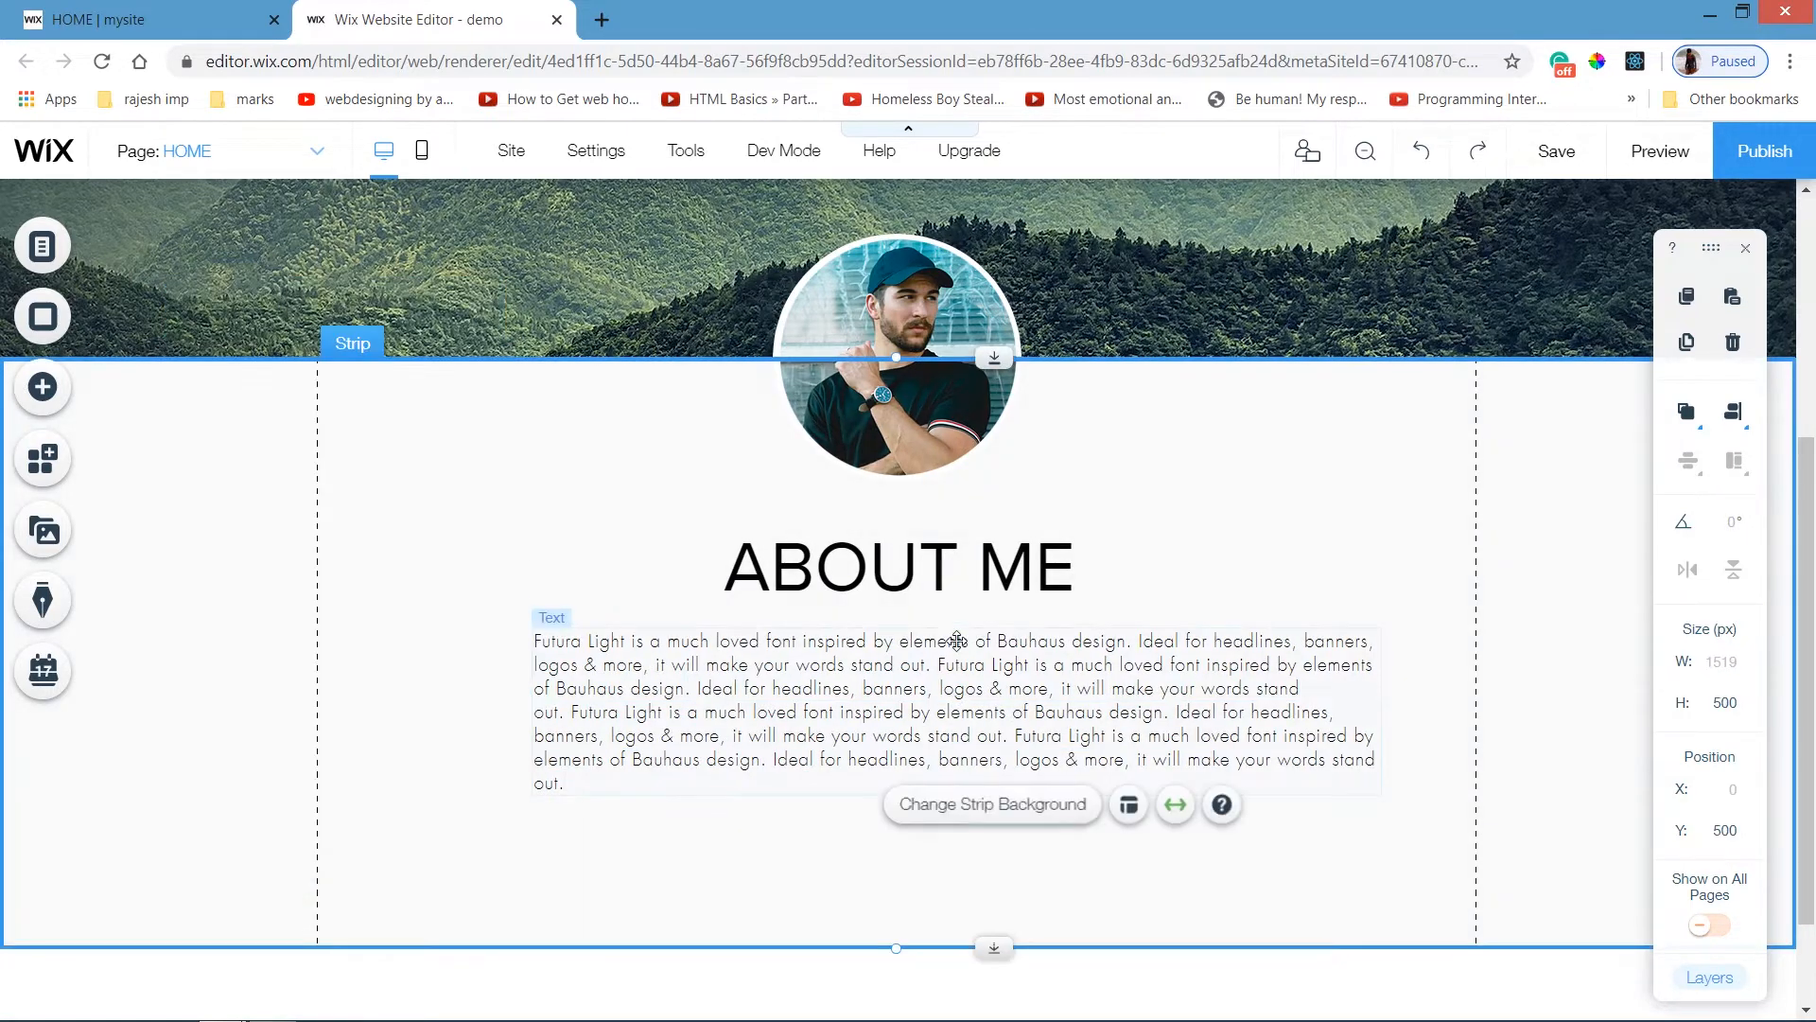
mouse_move(953, 681)
left_mouse_down()
mouse_move(918, 683)
mouse_move(955, 680)
mouse_move(935, 678)
left_mouse_up()
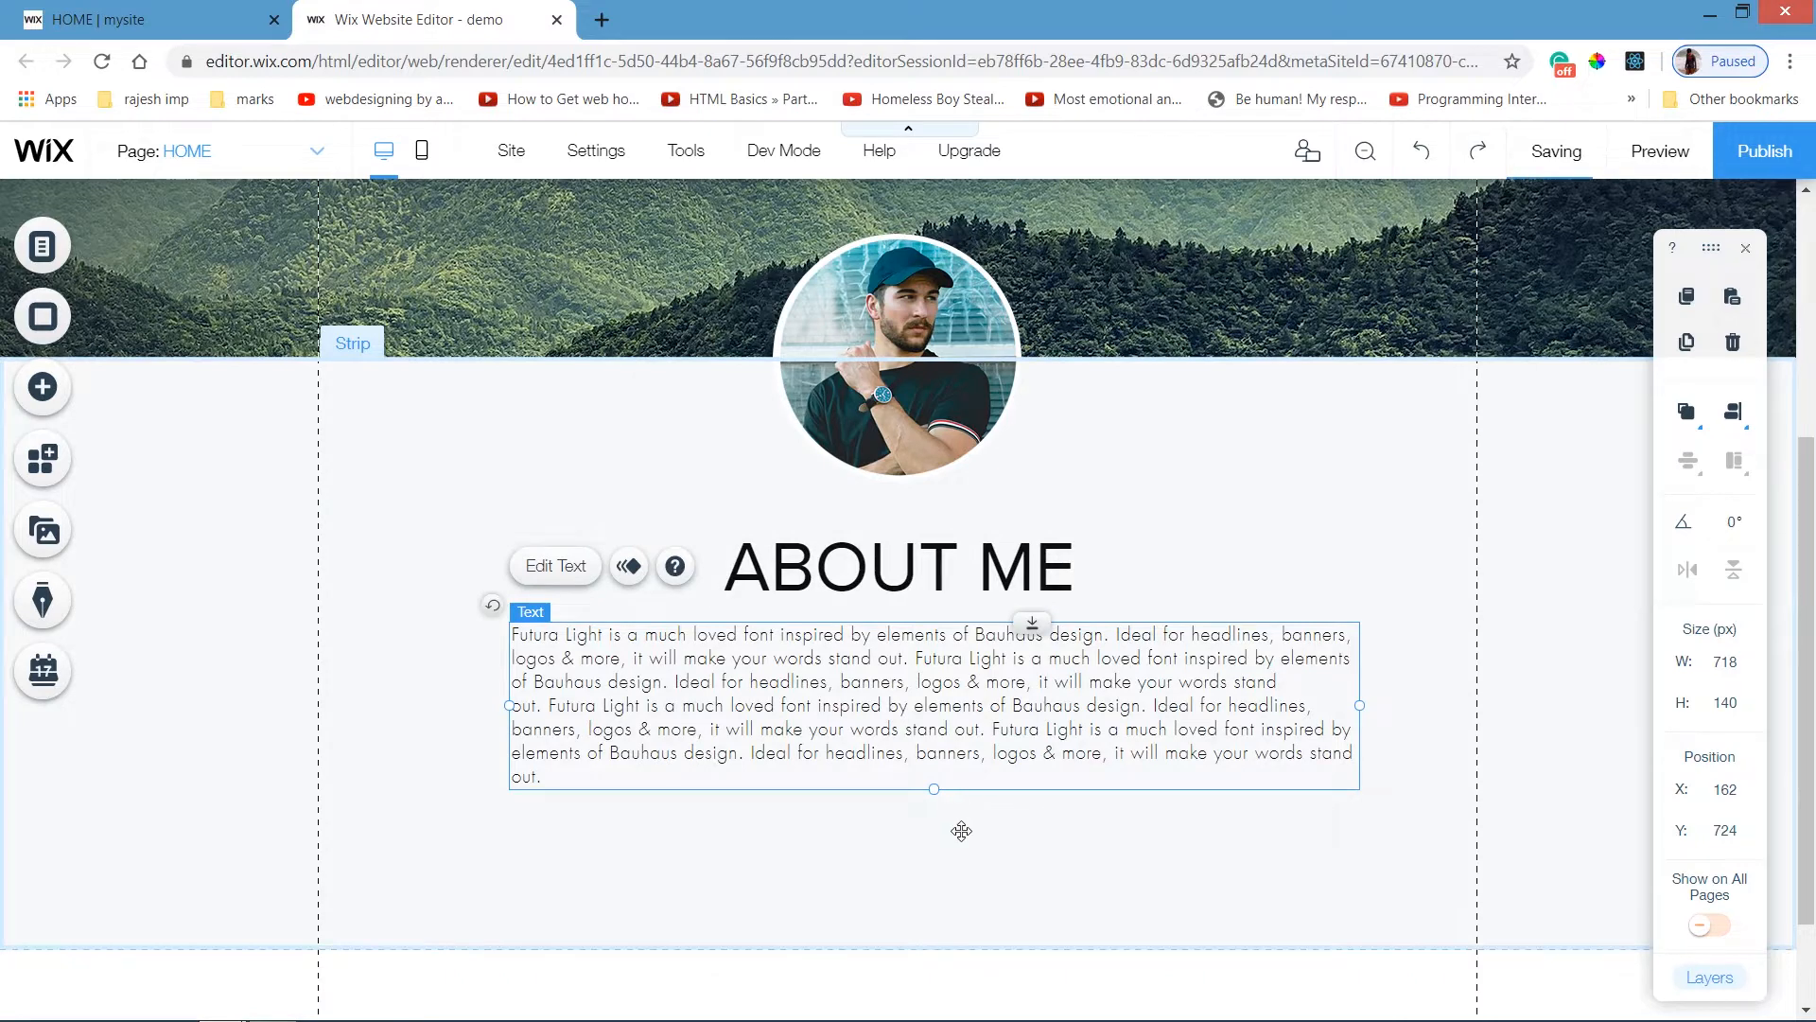
left_click(837, 842)
Set the paragraph's text alignment to Justify.
left_click(640, 766)
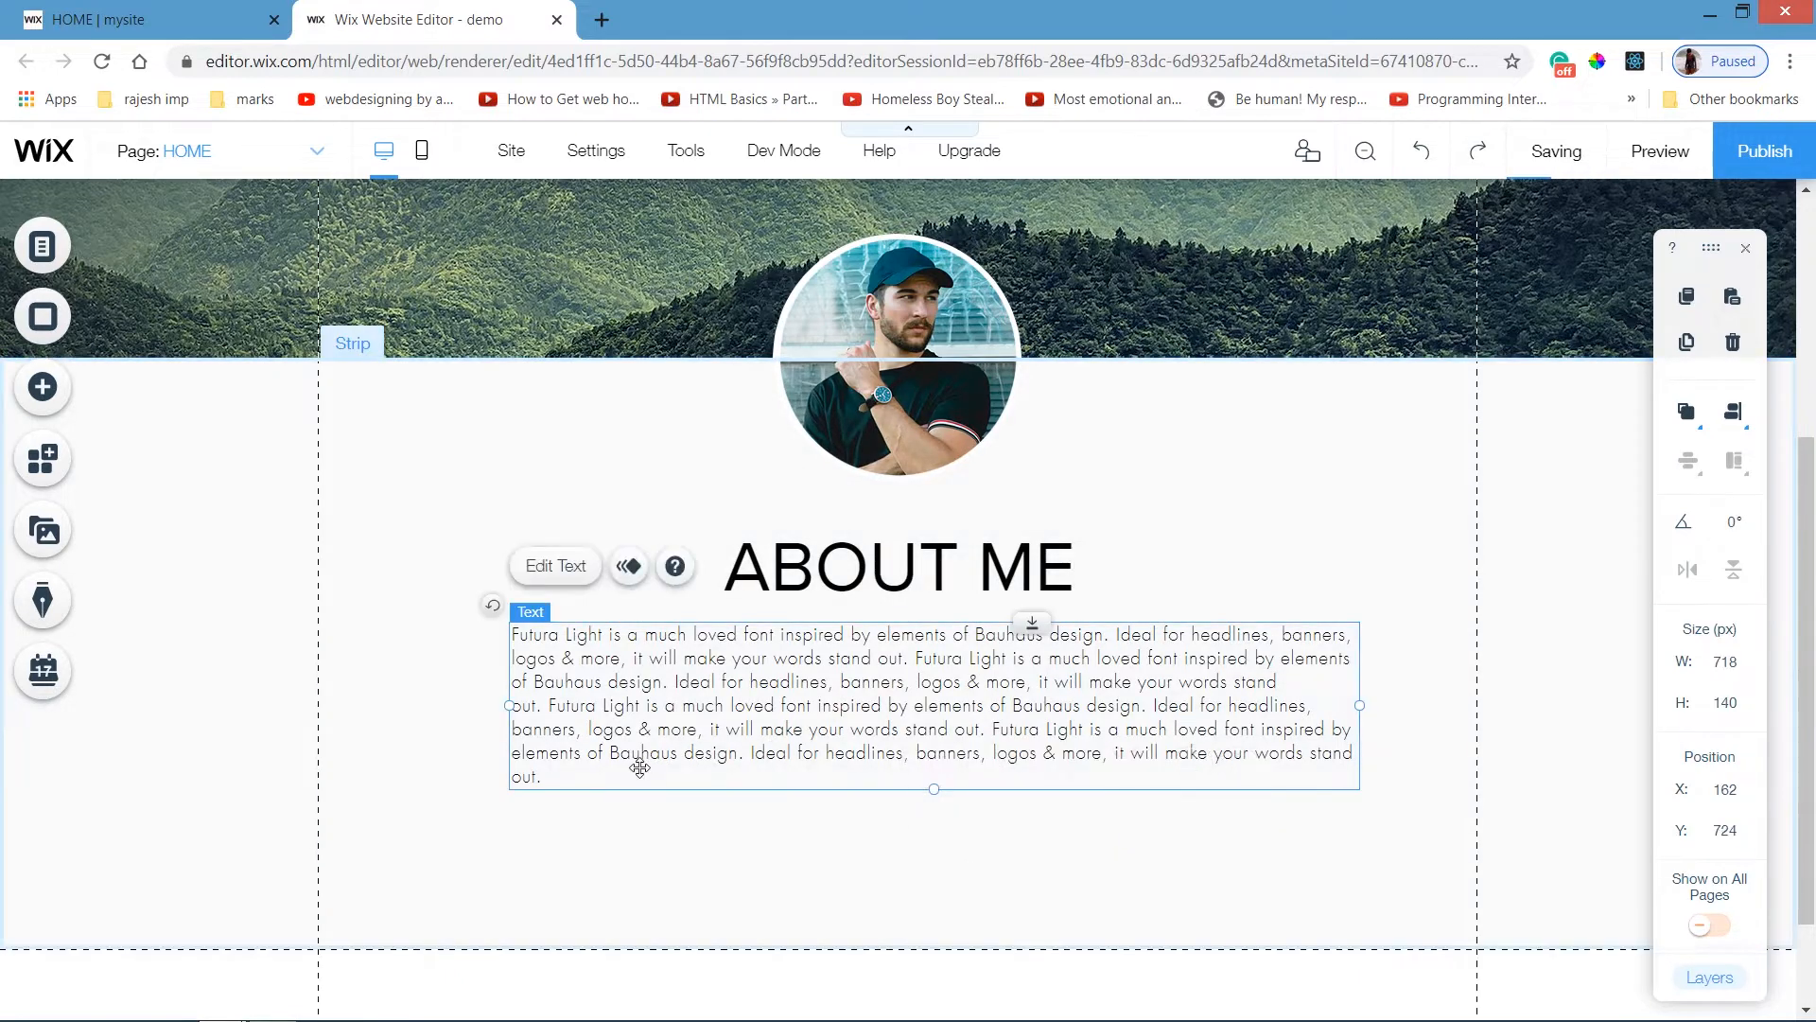
double_click(606, 747)
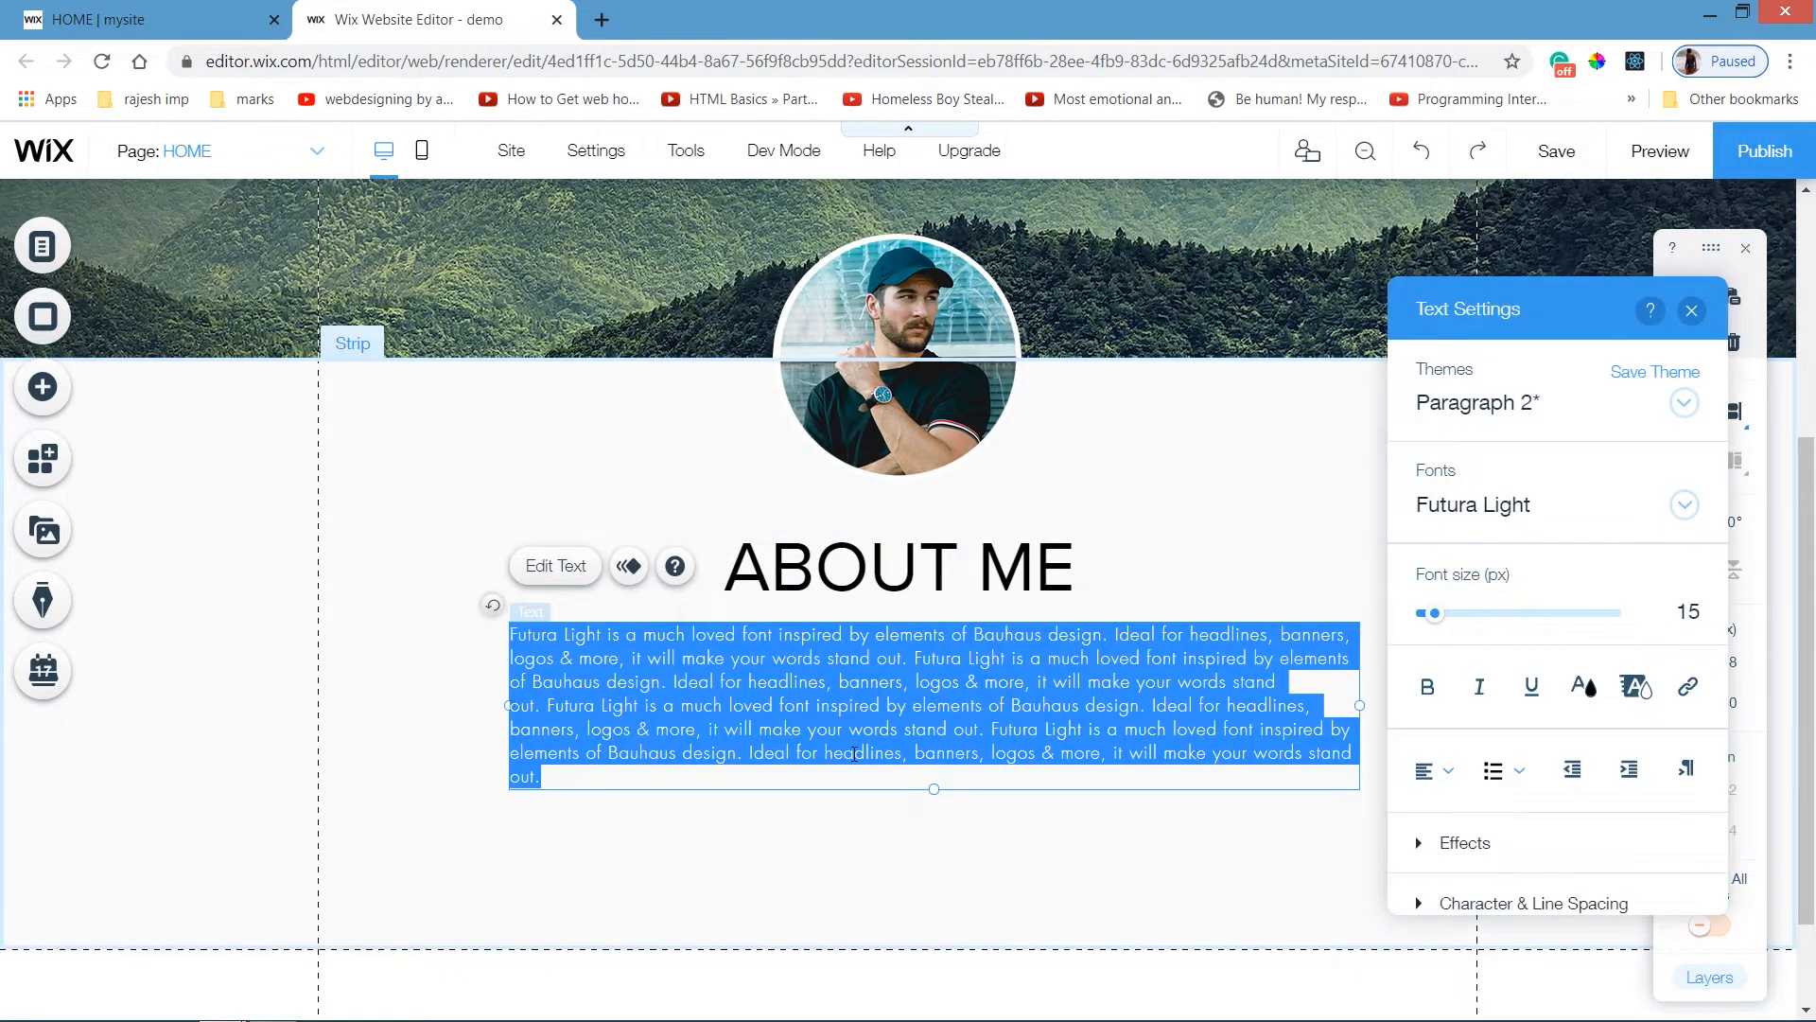
left_click(1433, 770)
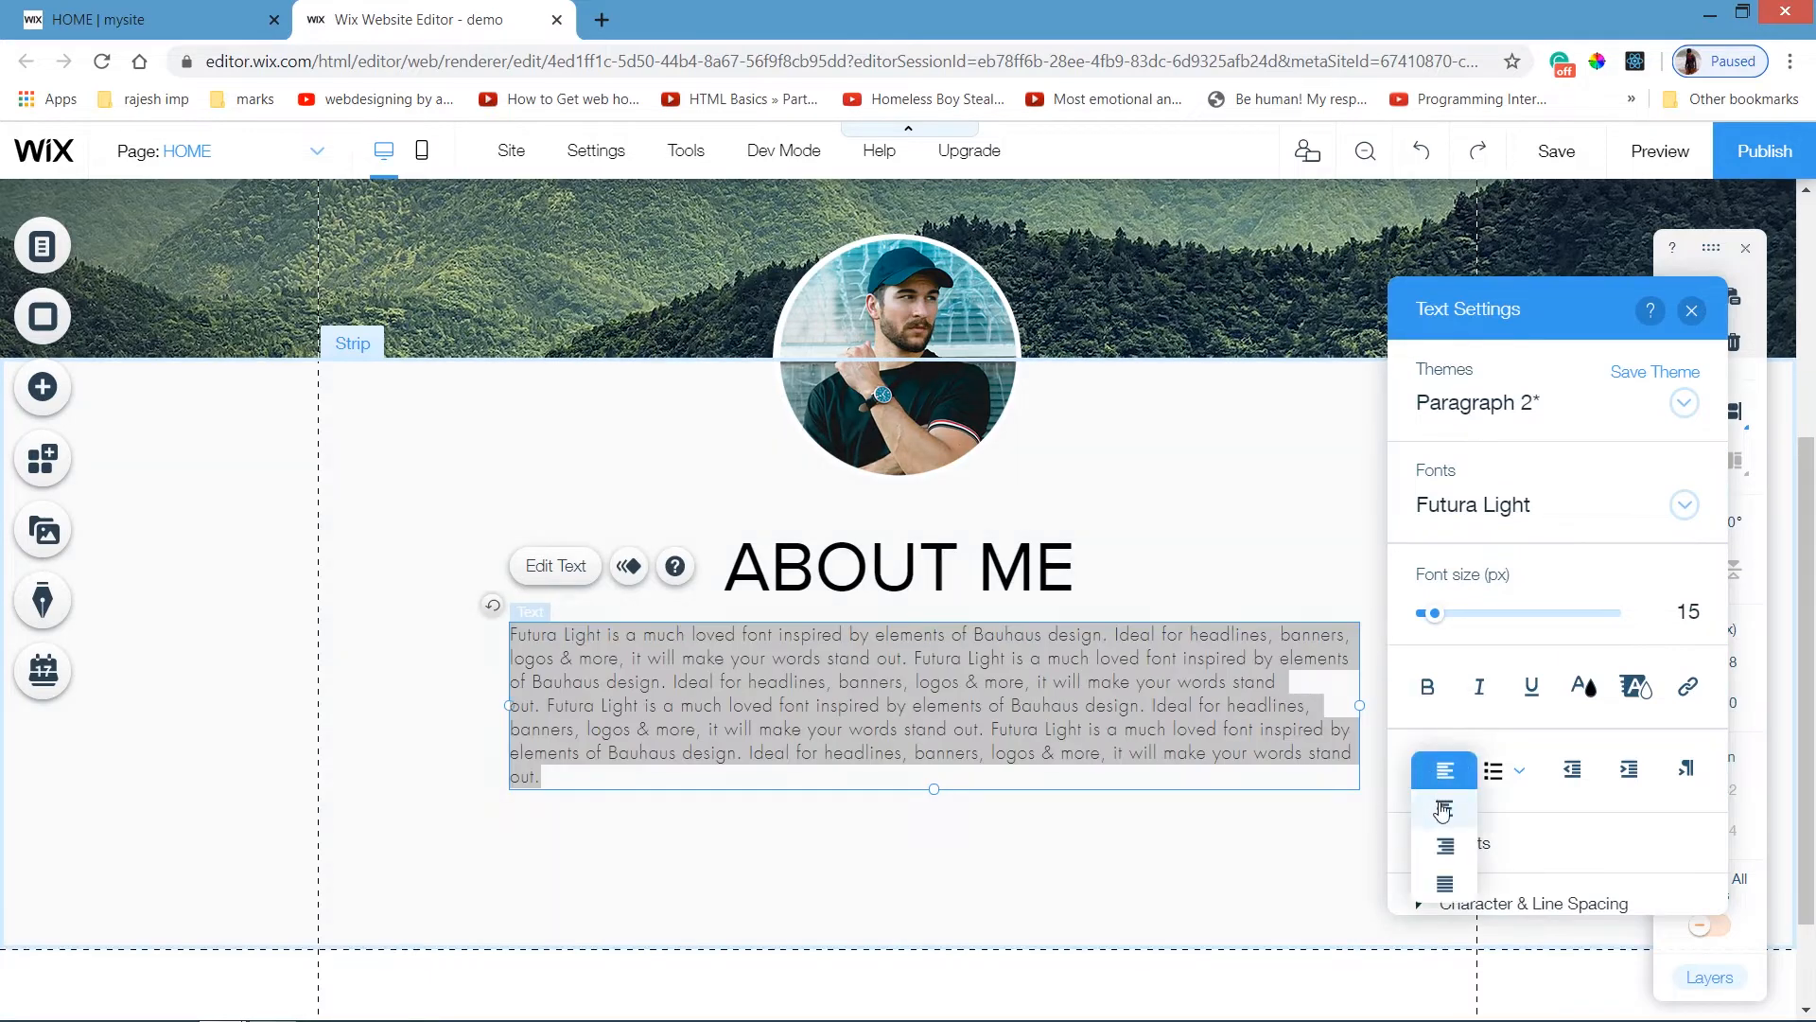
left_click(1444, 888)
left_click(1221, 856)
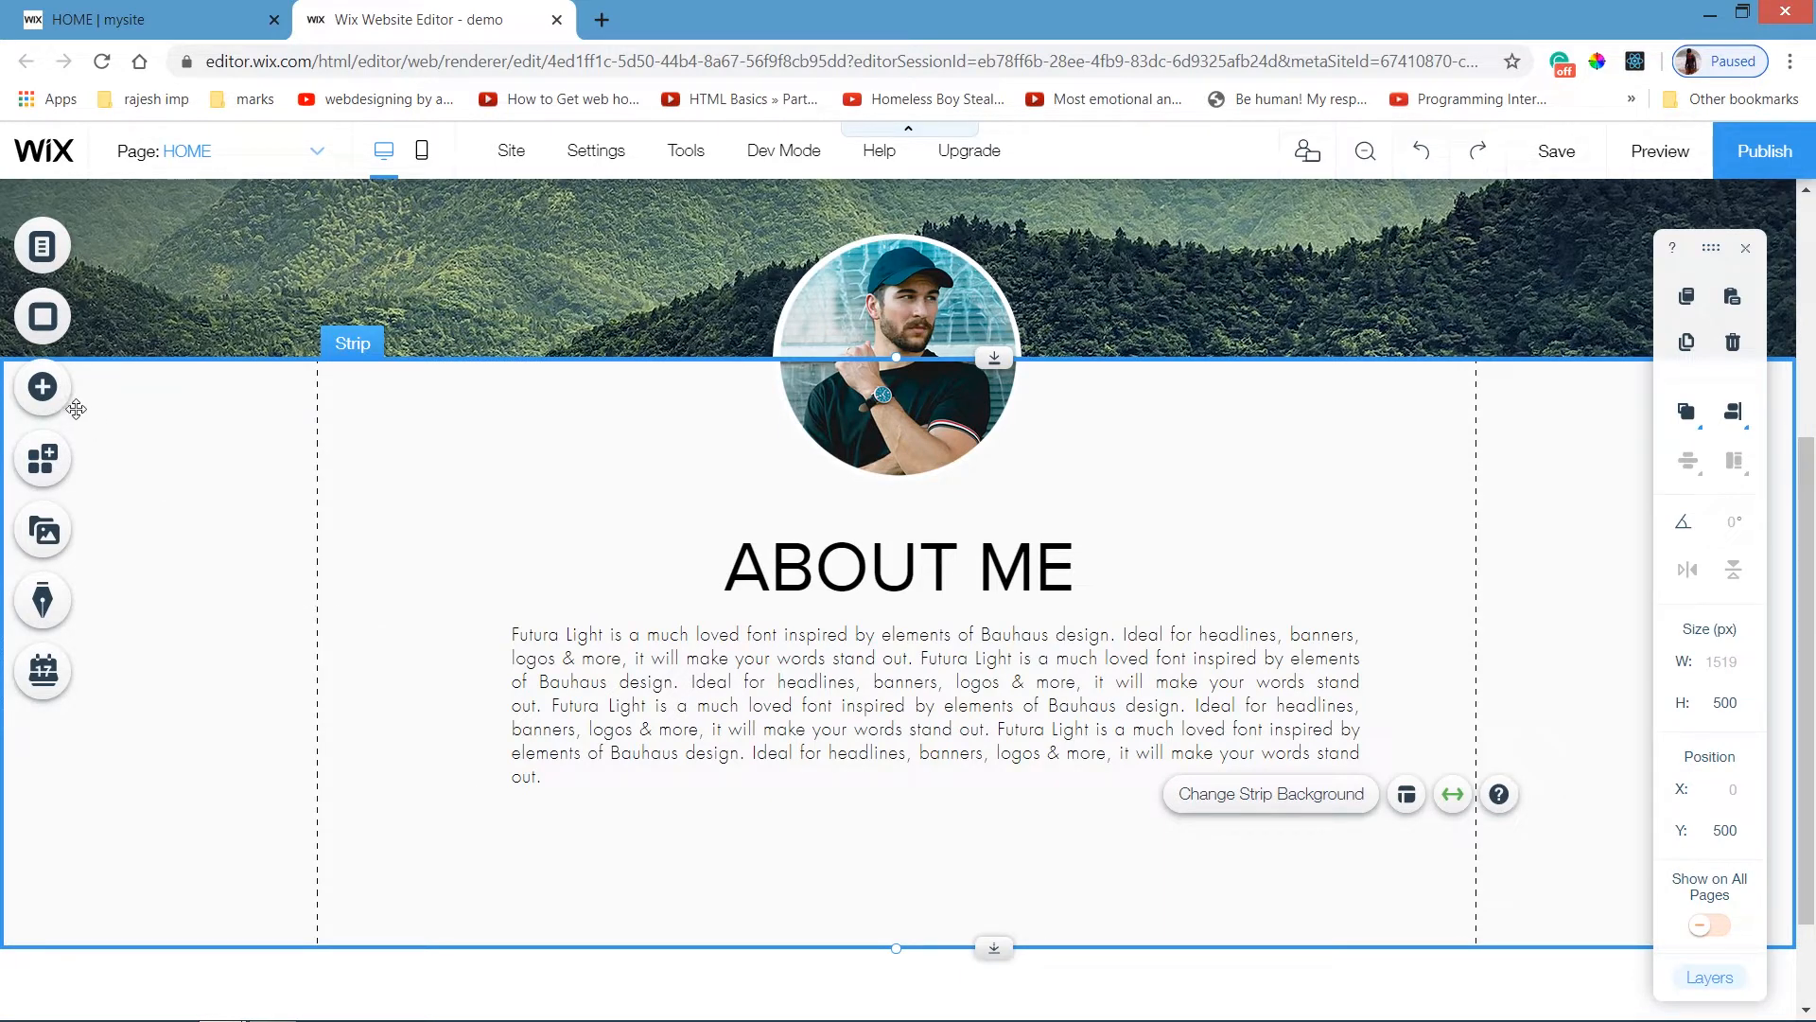
left_click(43, 402)
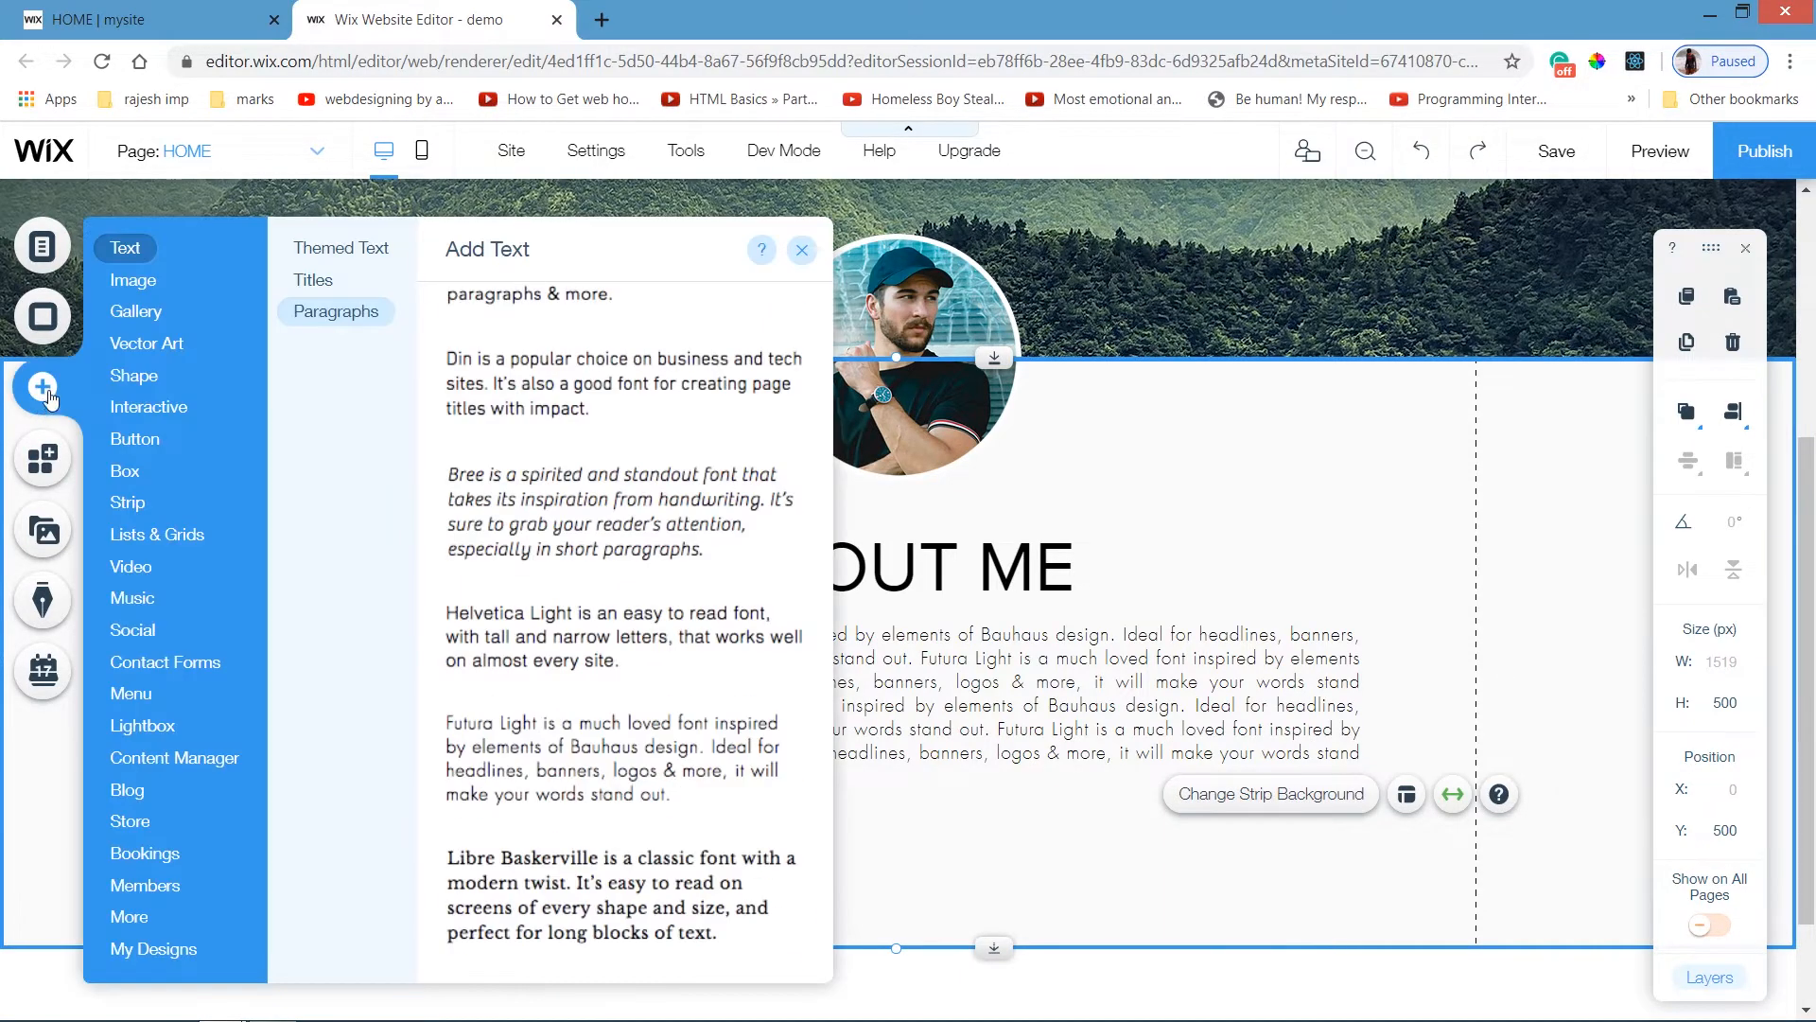
Add the first blue themed button, set its width to 250 px, and centre it below the paragraph.
left_click(113, 441)
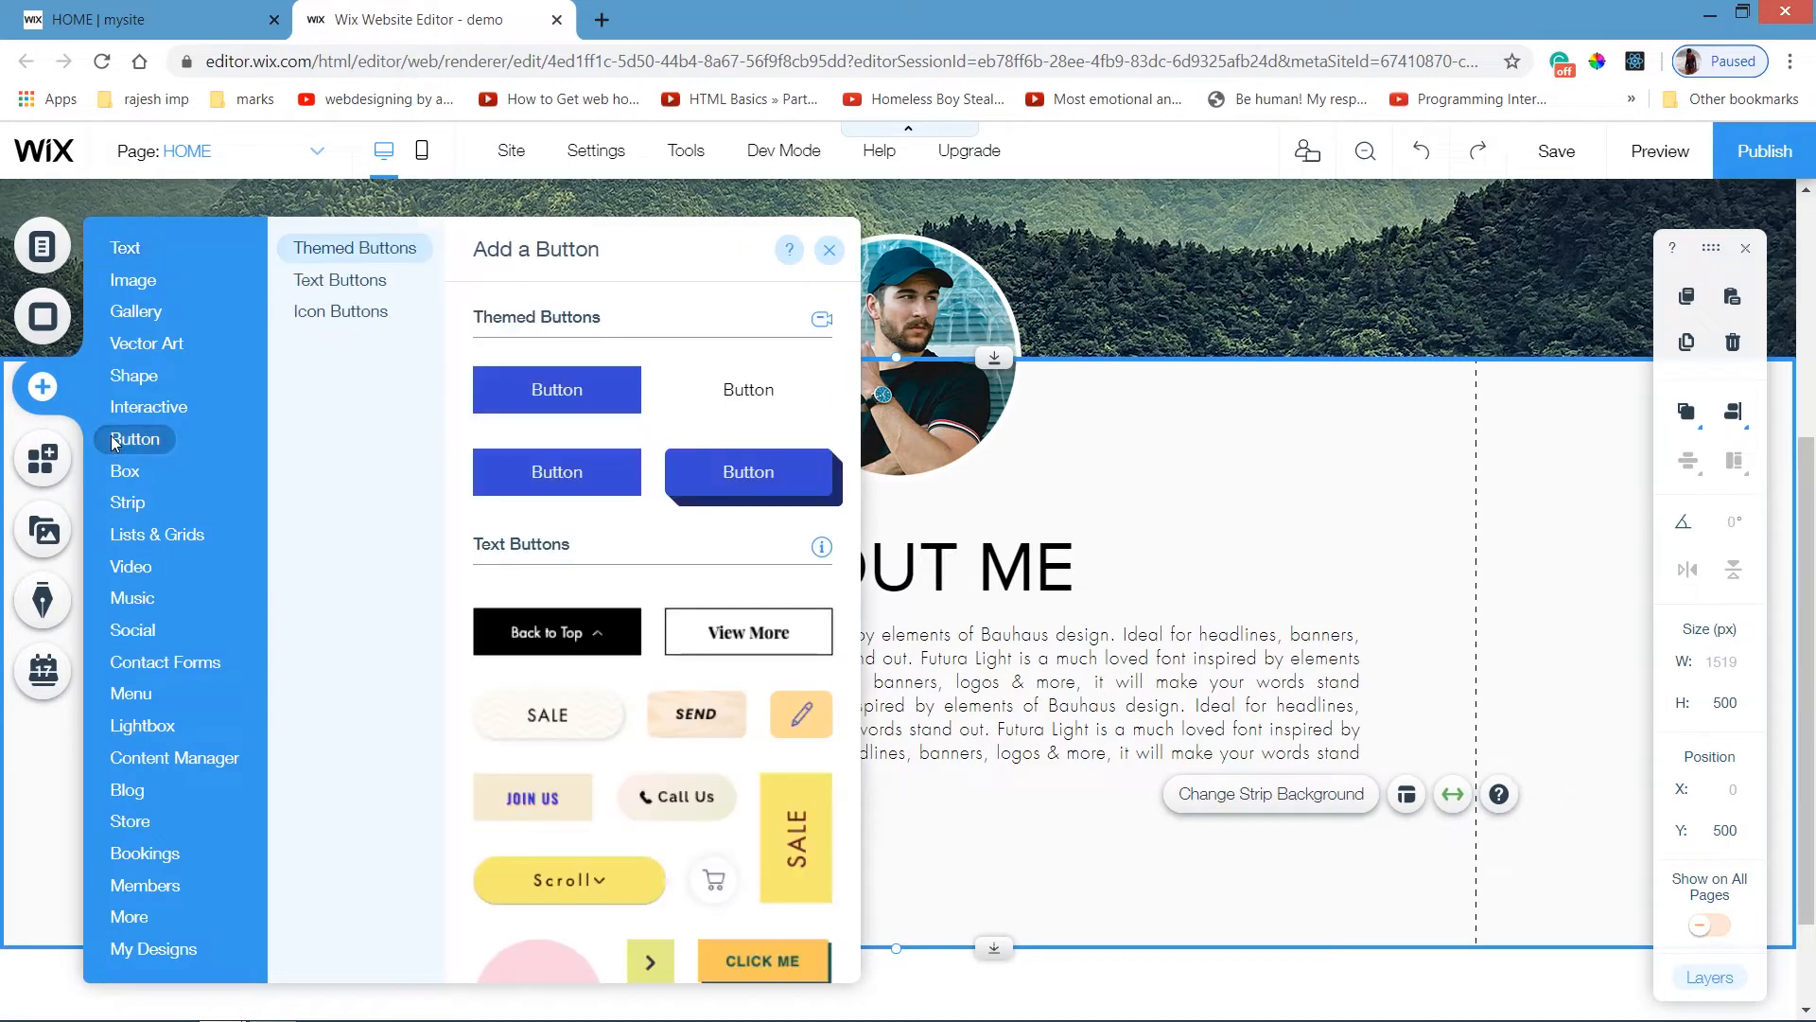
left_click(540, 404)
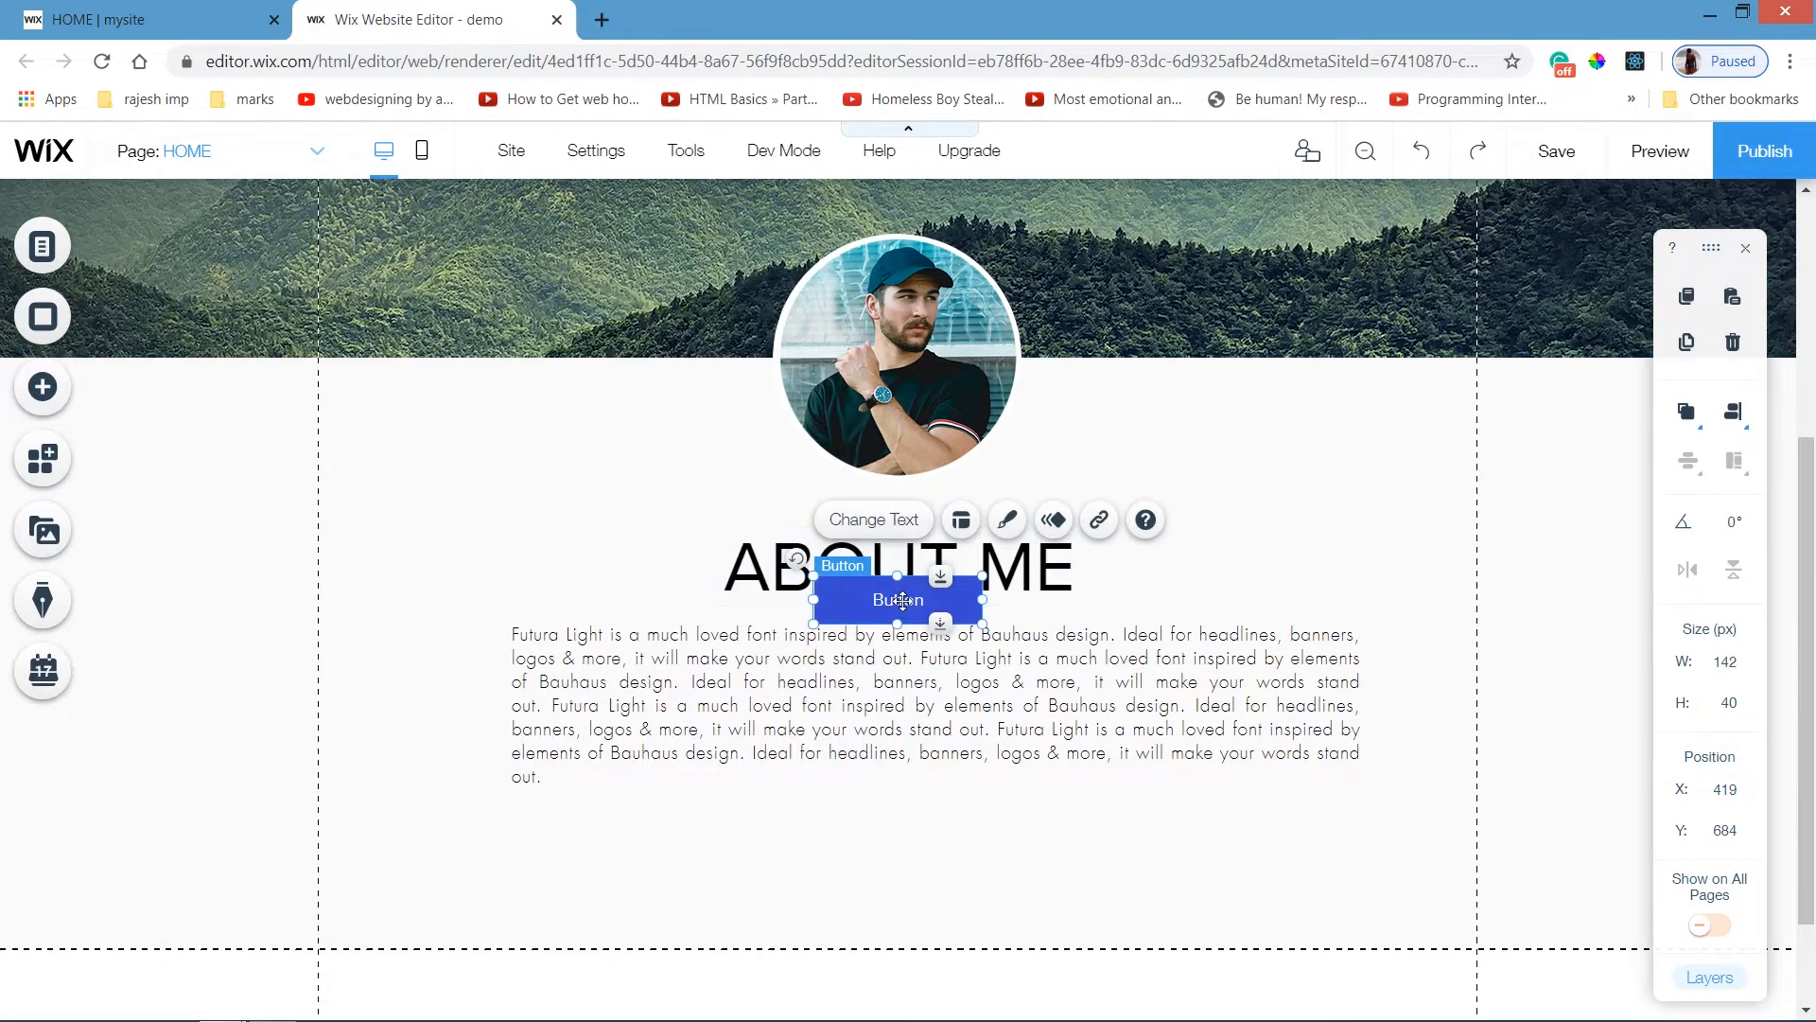
left_click_drag(913, 674, 899, 845)
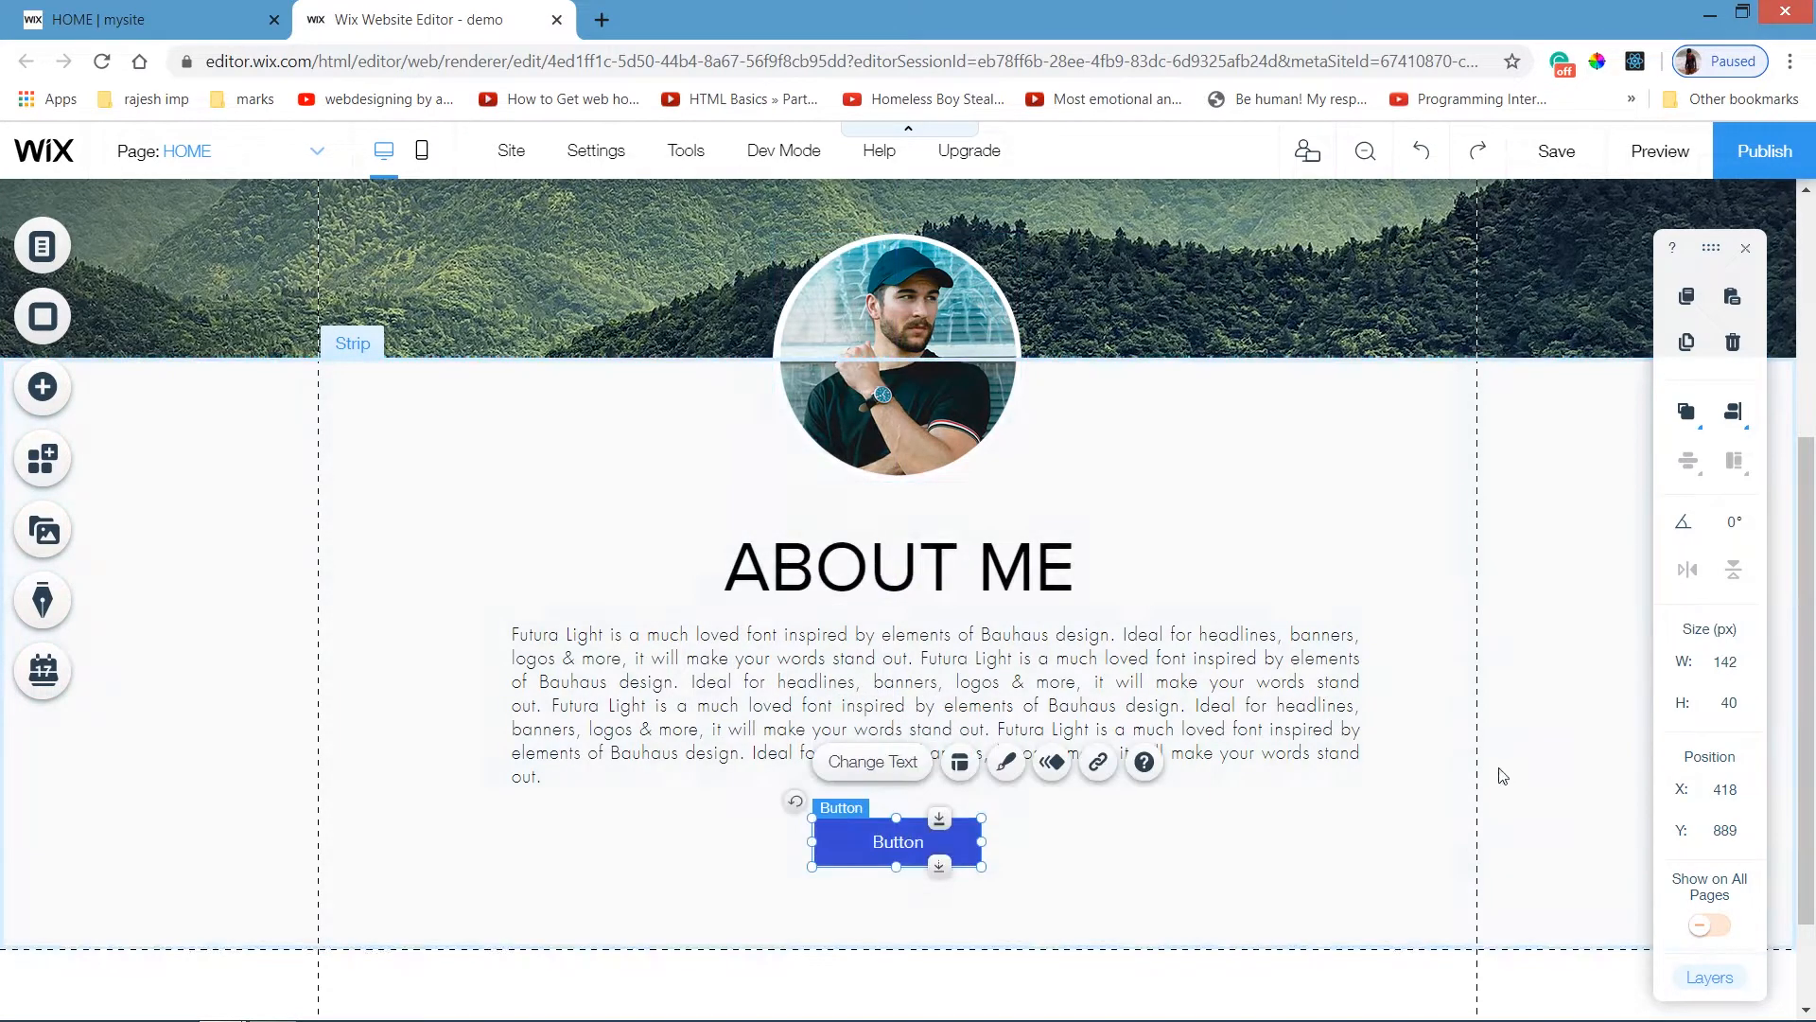
left_click(1737, 665)
type("250")
key("Return")
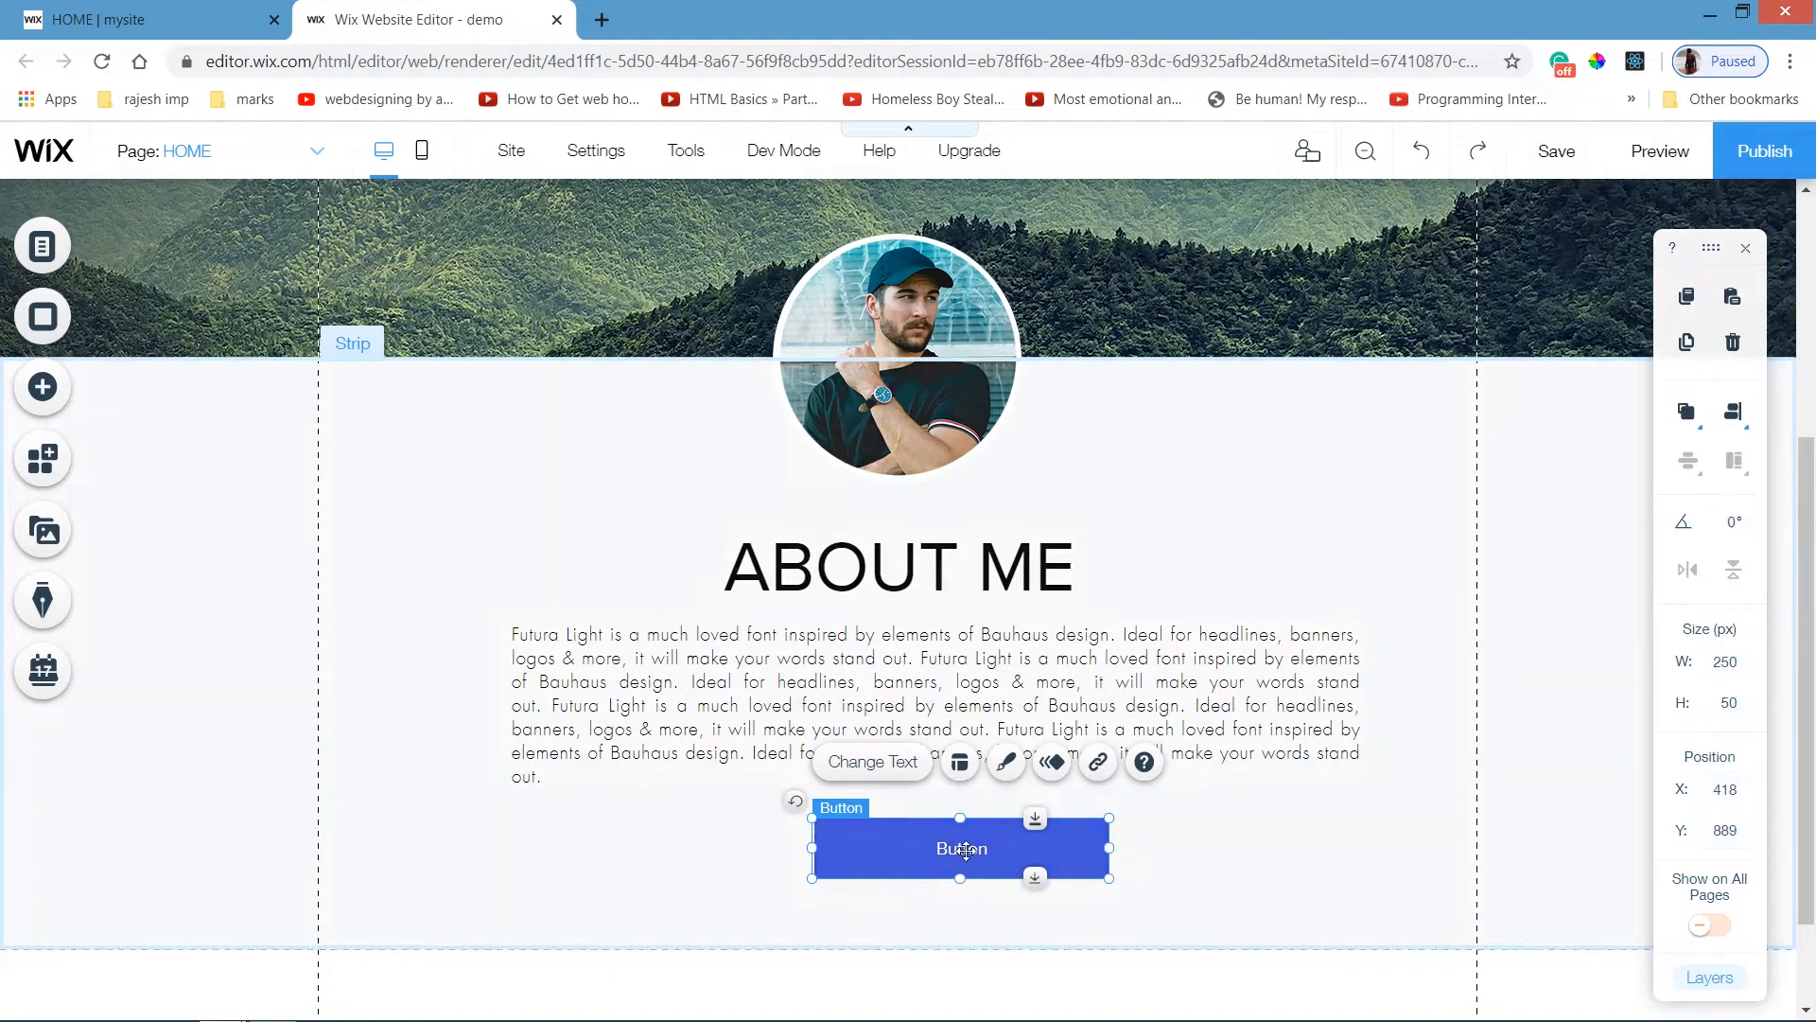
left_click_drag(956, 850, 906, 841)
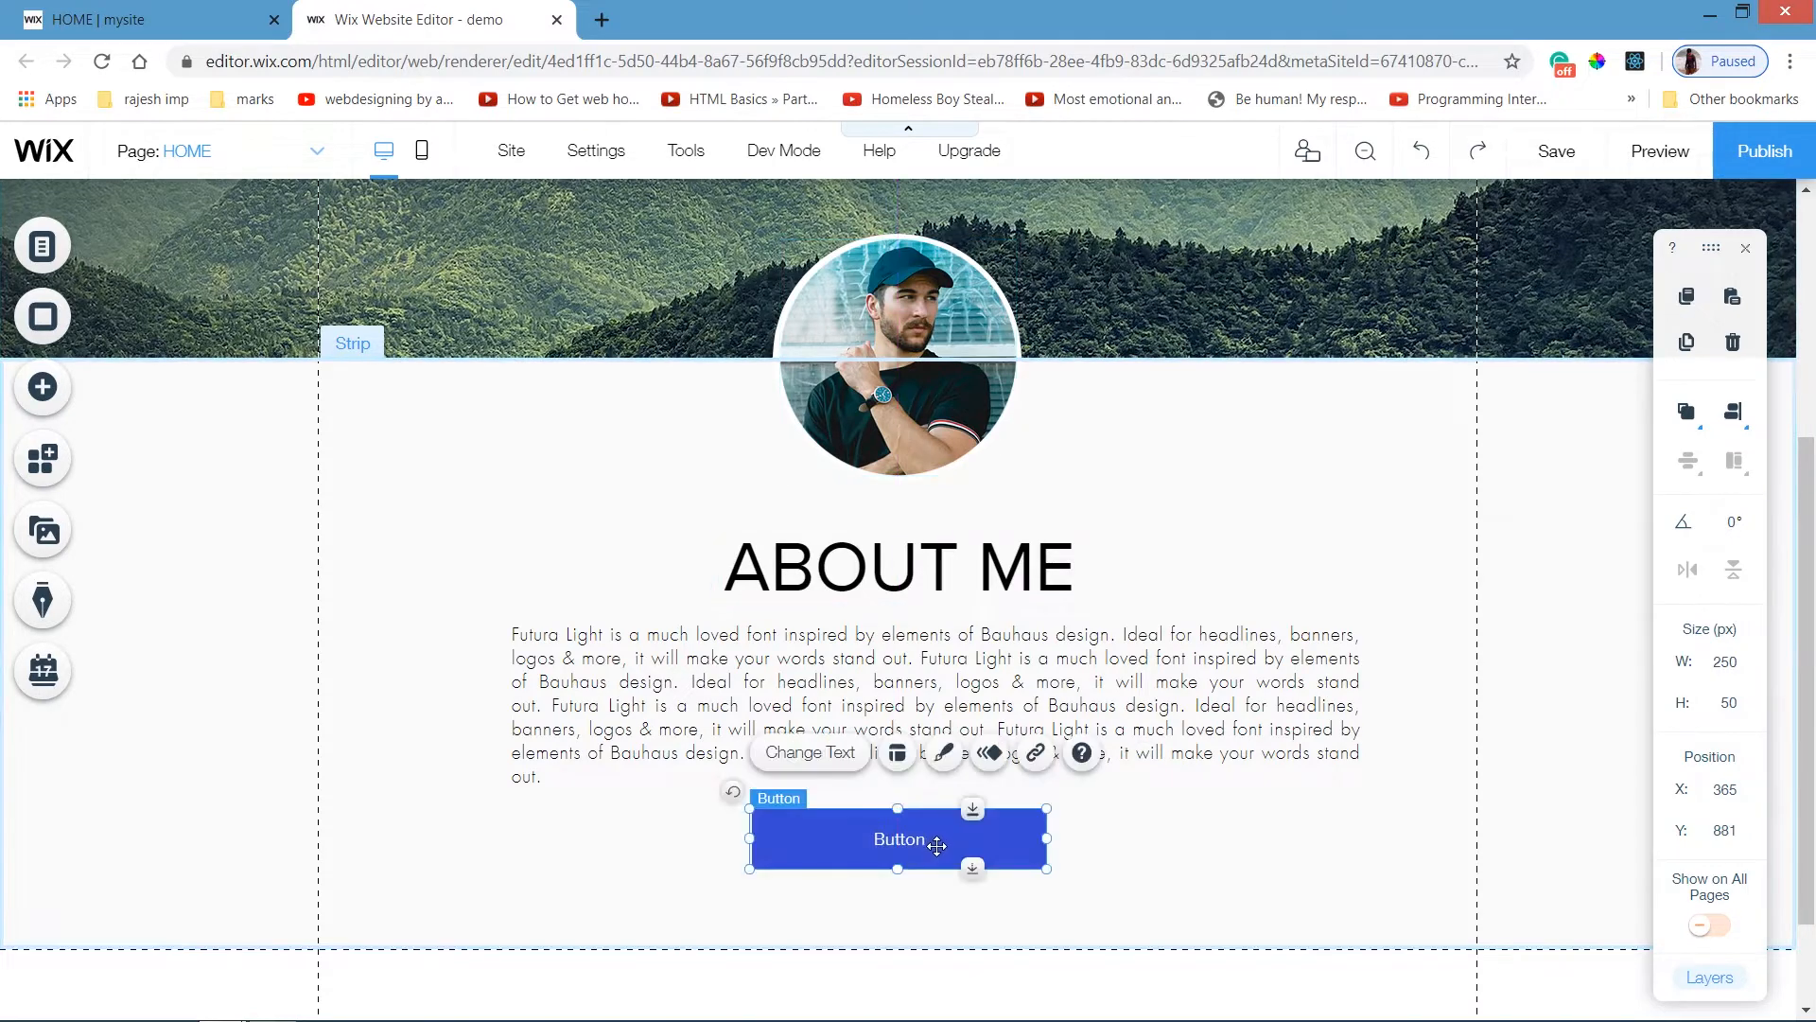
Change the button's label from 'Button' to 'KNOW MORE'.
left_click(813, 754)
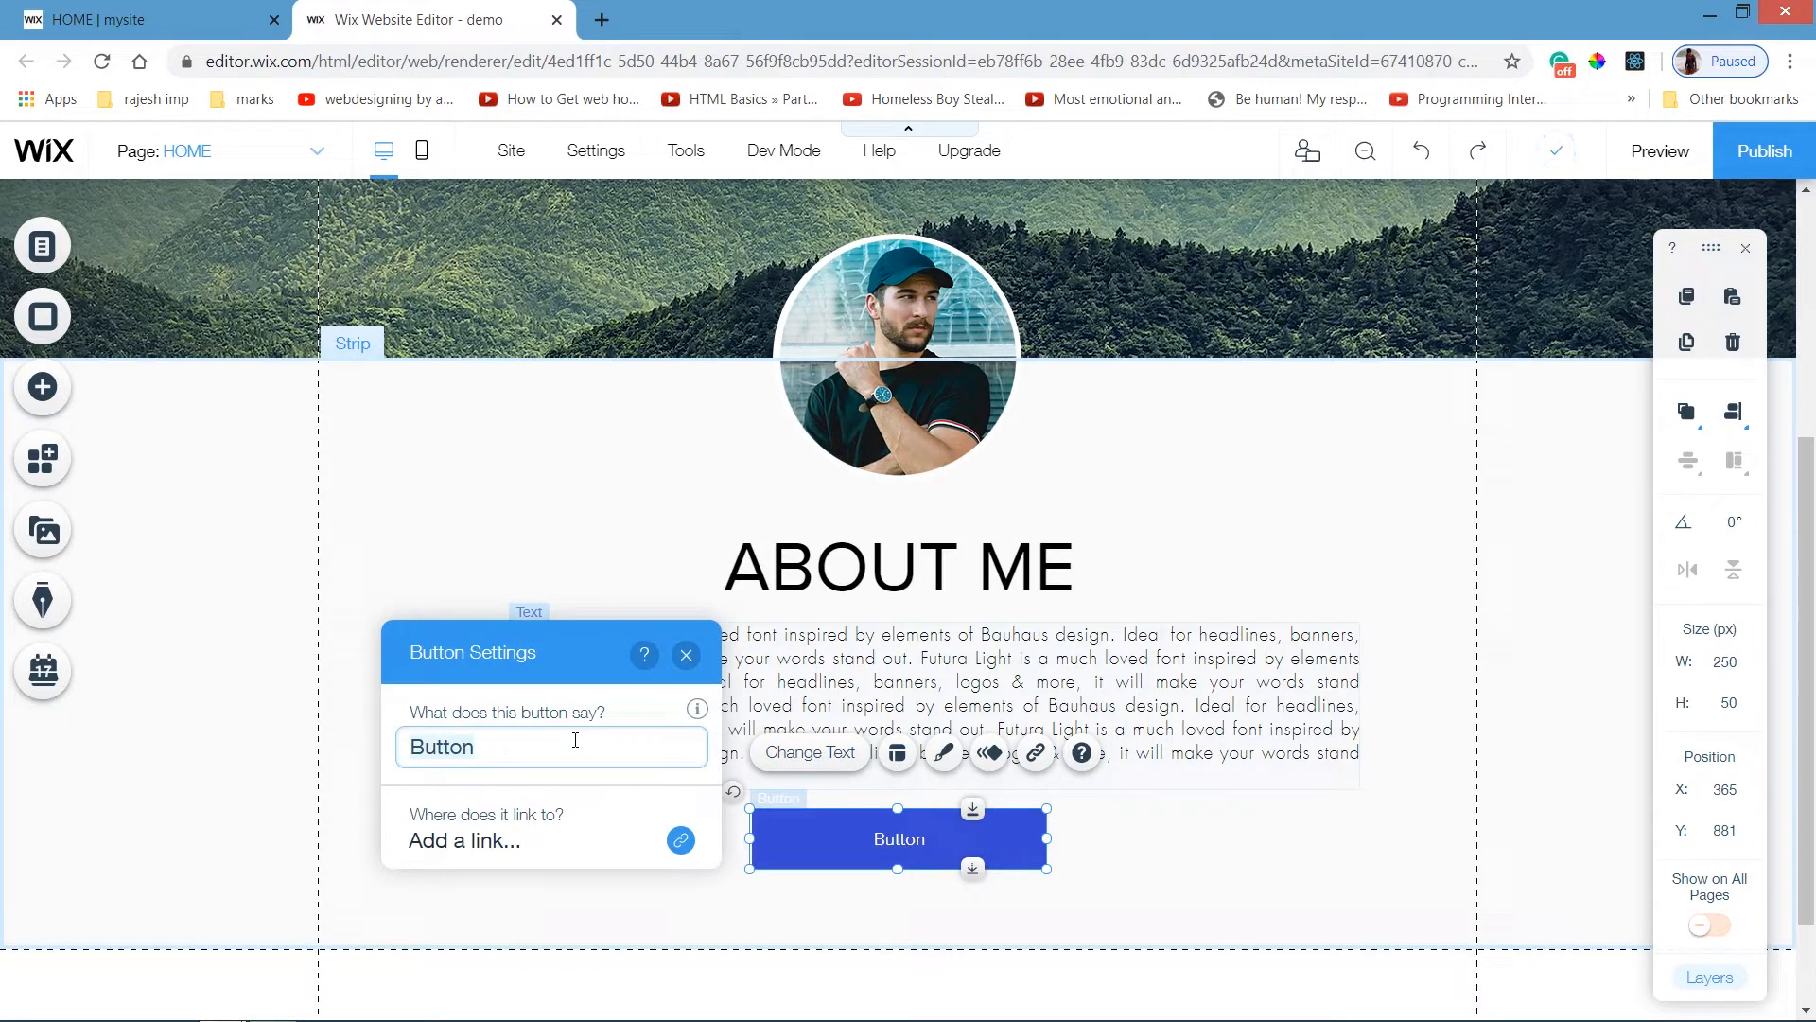
type("K")
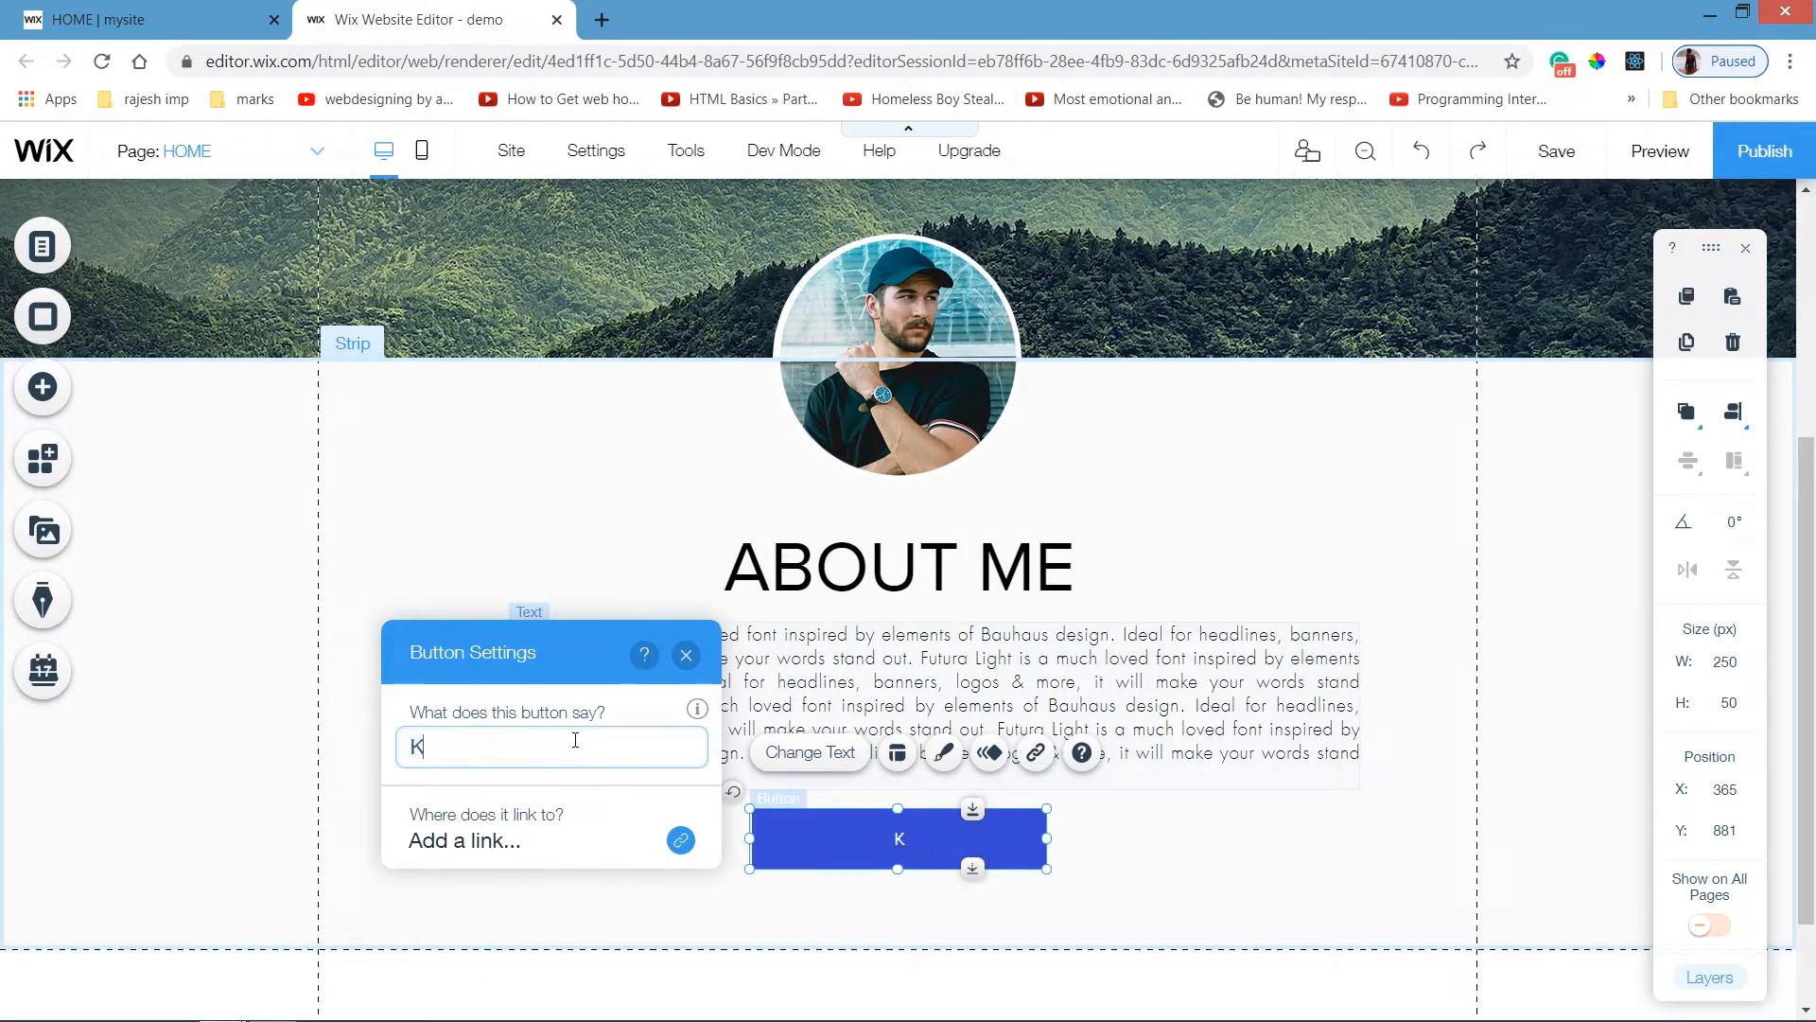
type("NOW MORE")
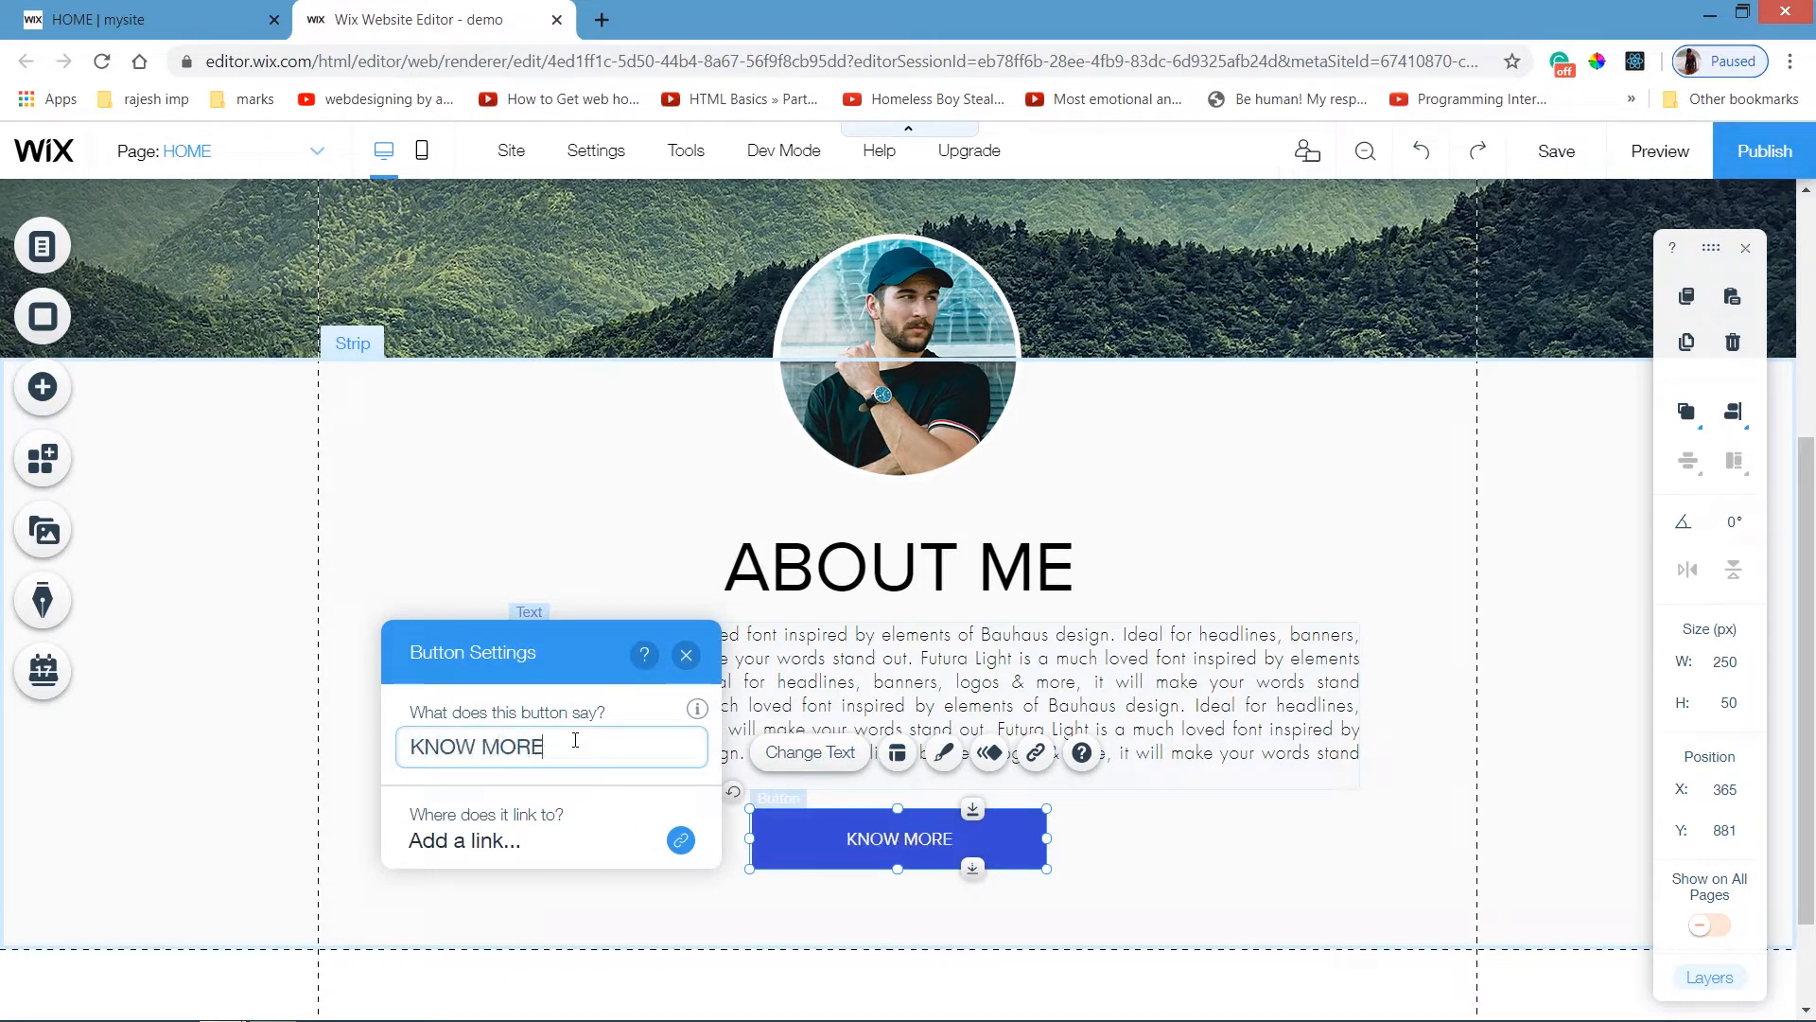
left_click(687, 656)
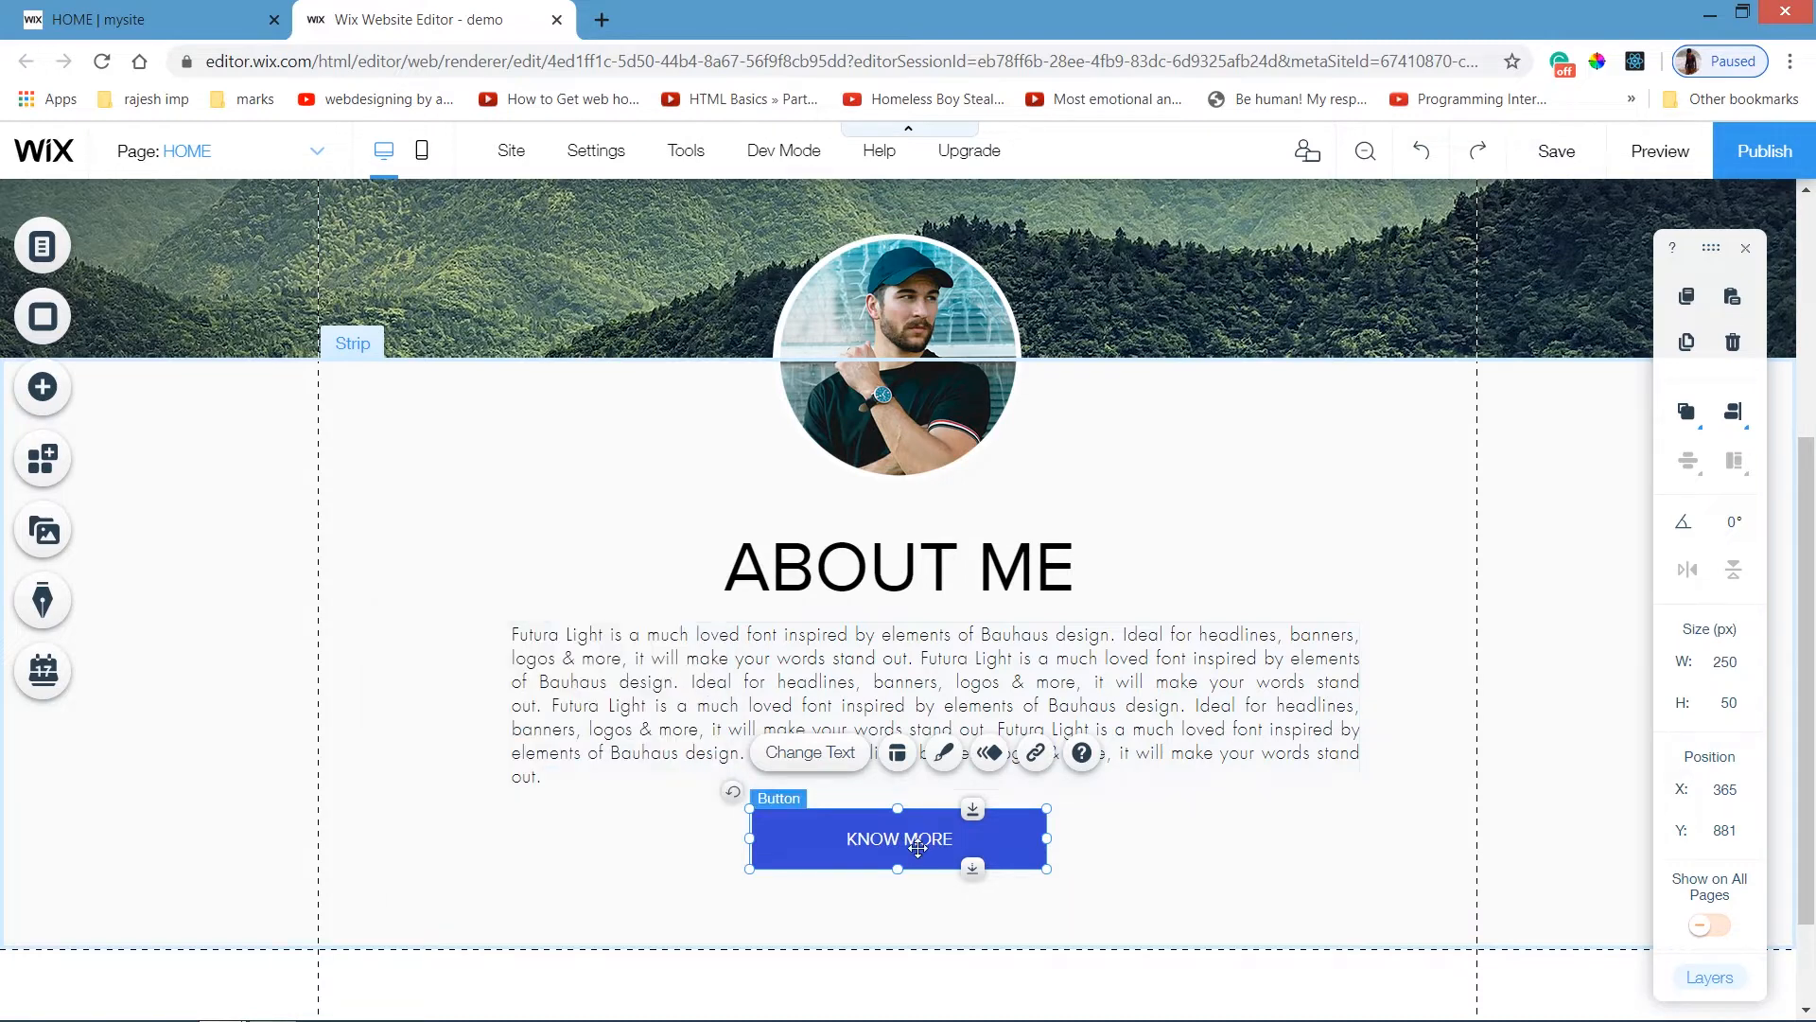
Give the KNOW MORE button a dark green background fill.
left_click(945, 754)
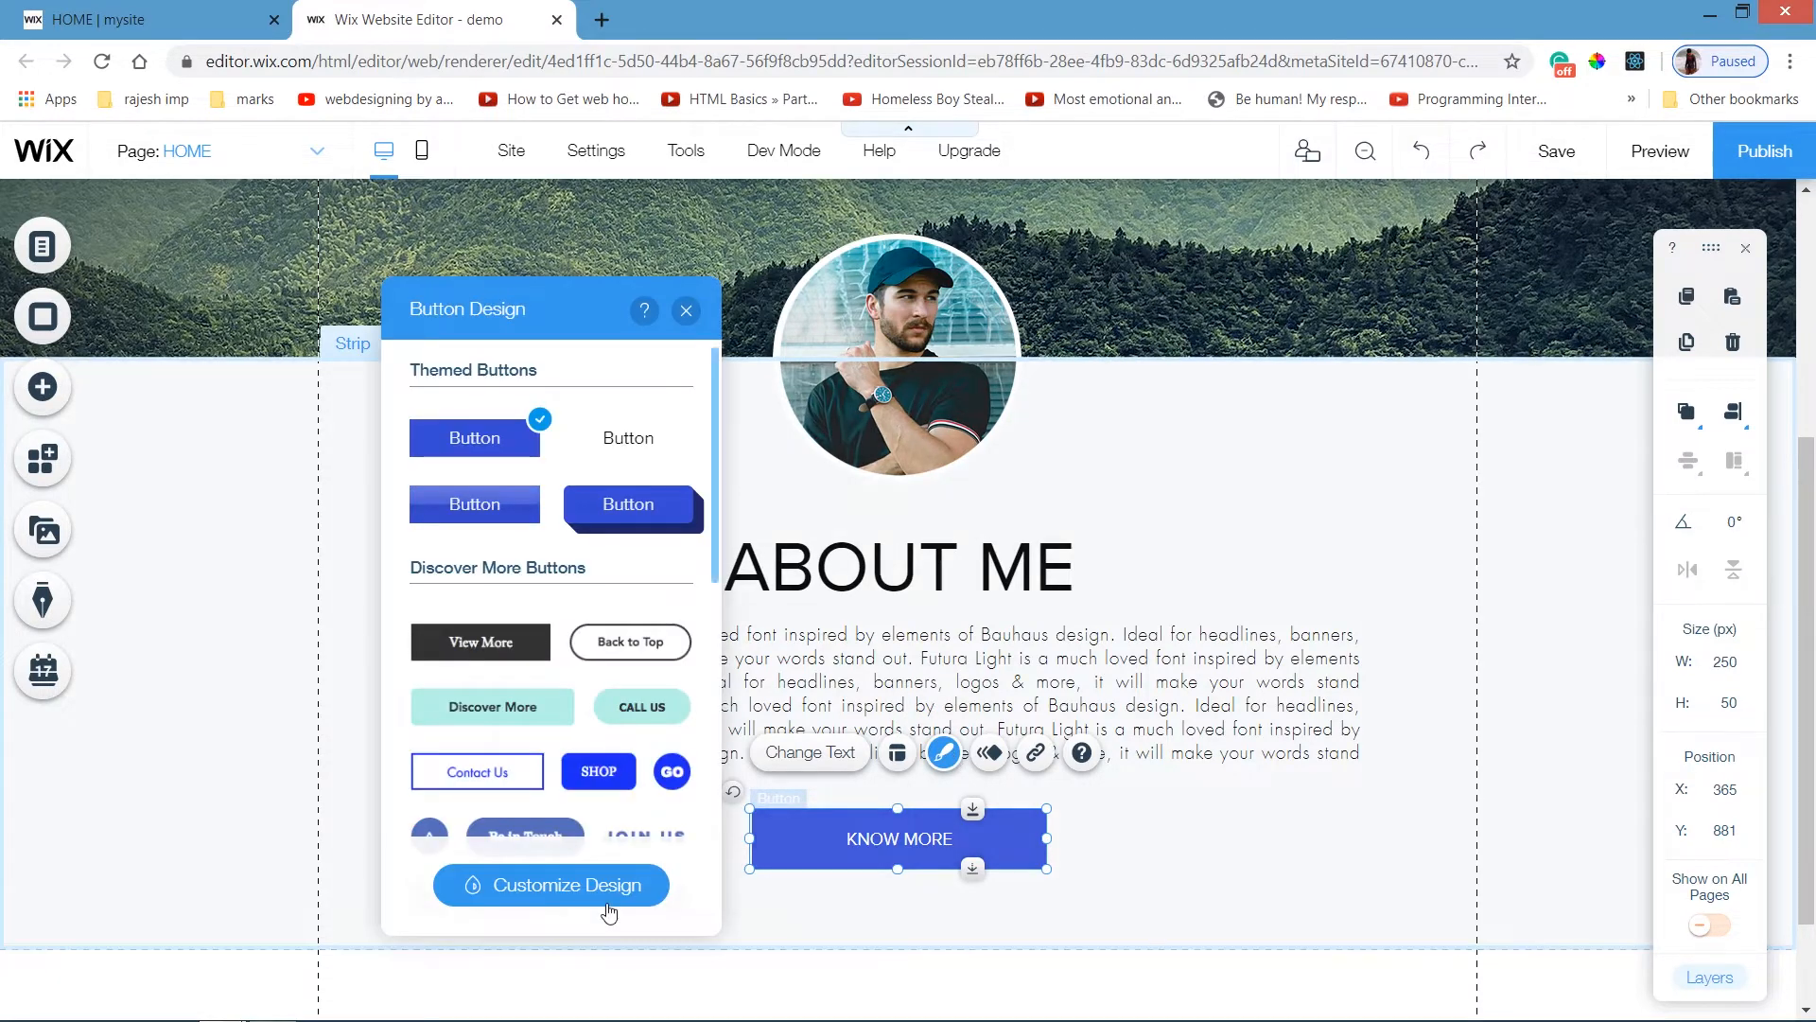
left_click(609, 910)
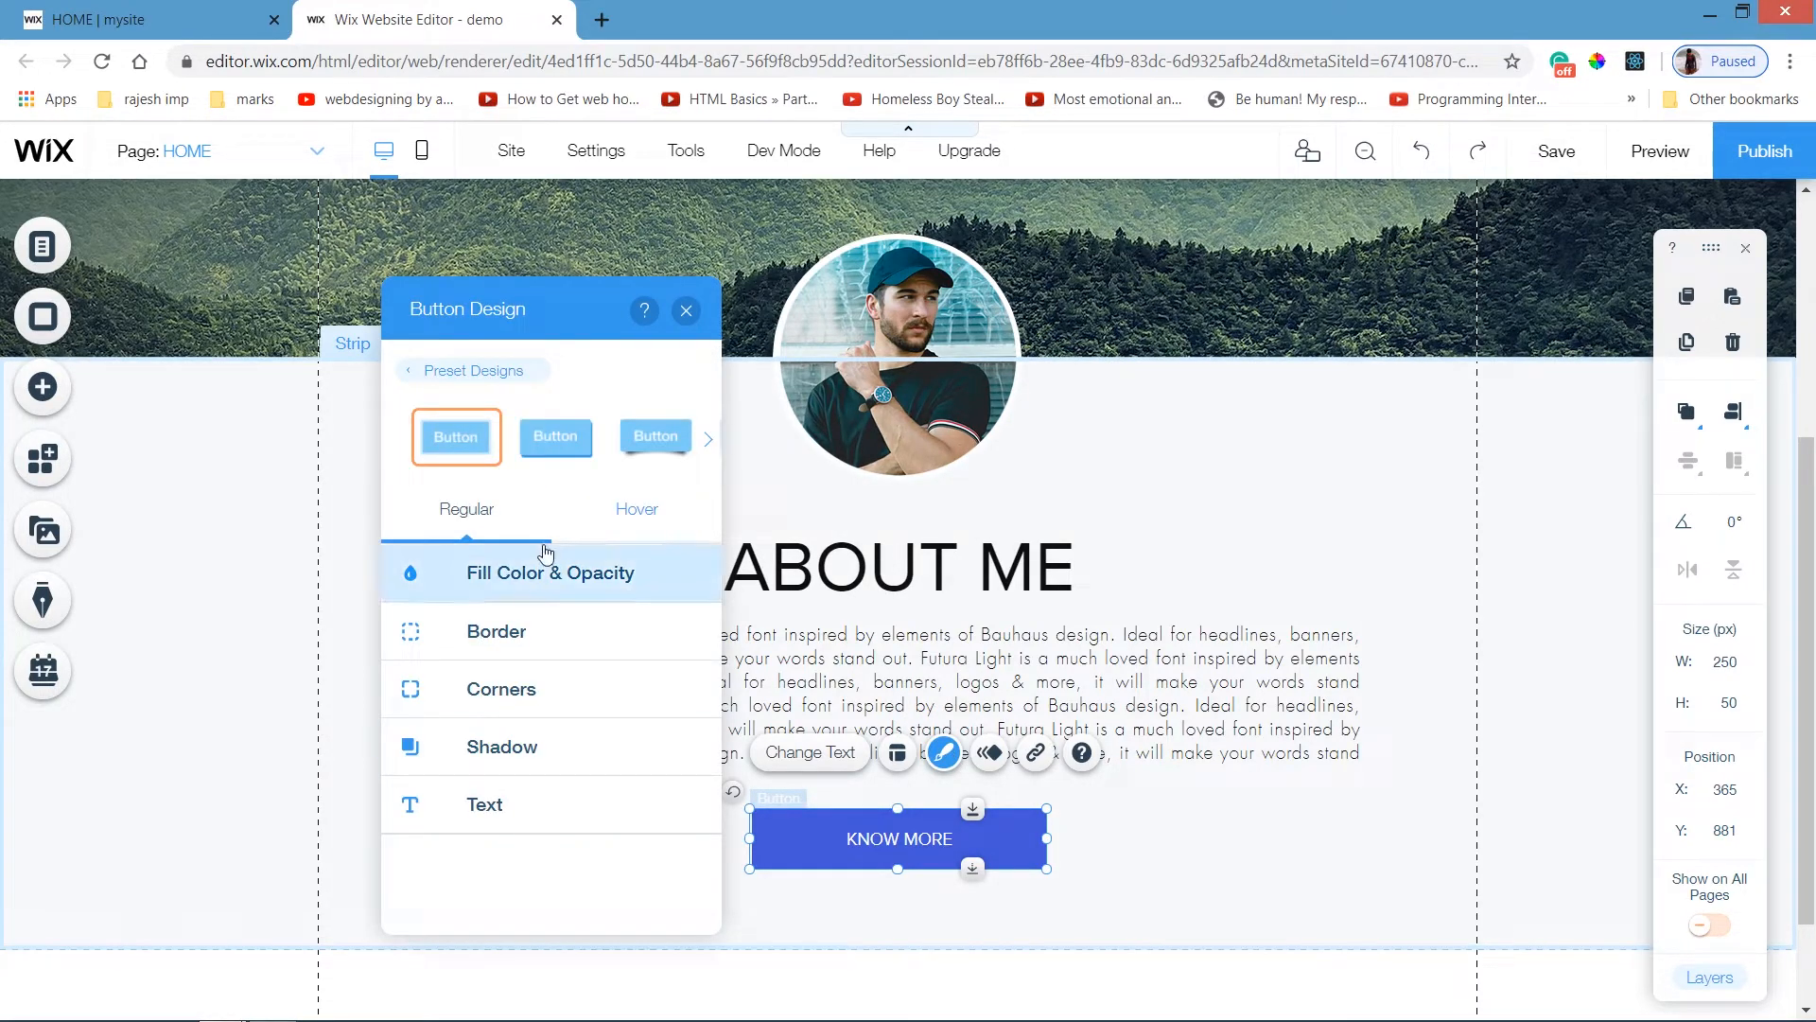
left_click(557, 602)
left_click(678, 673)
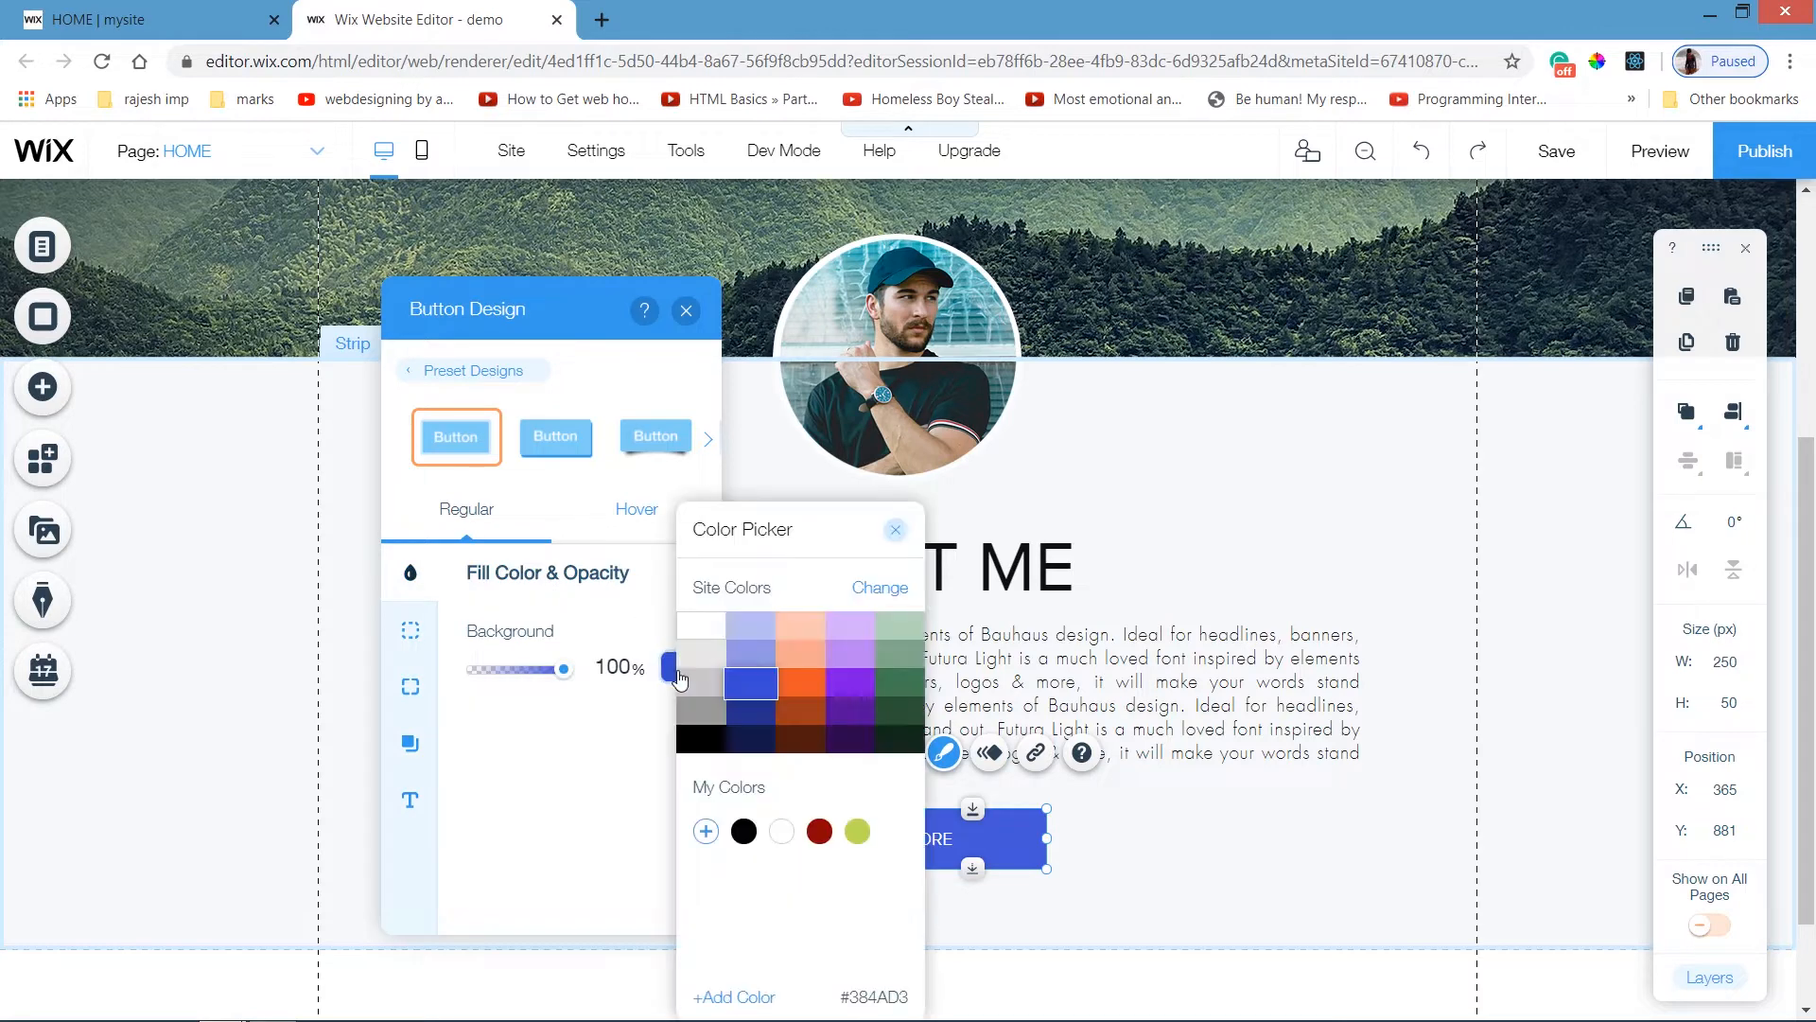
left_click(898, 681)
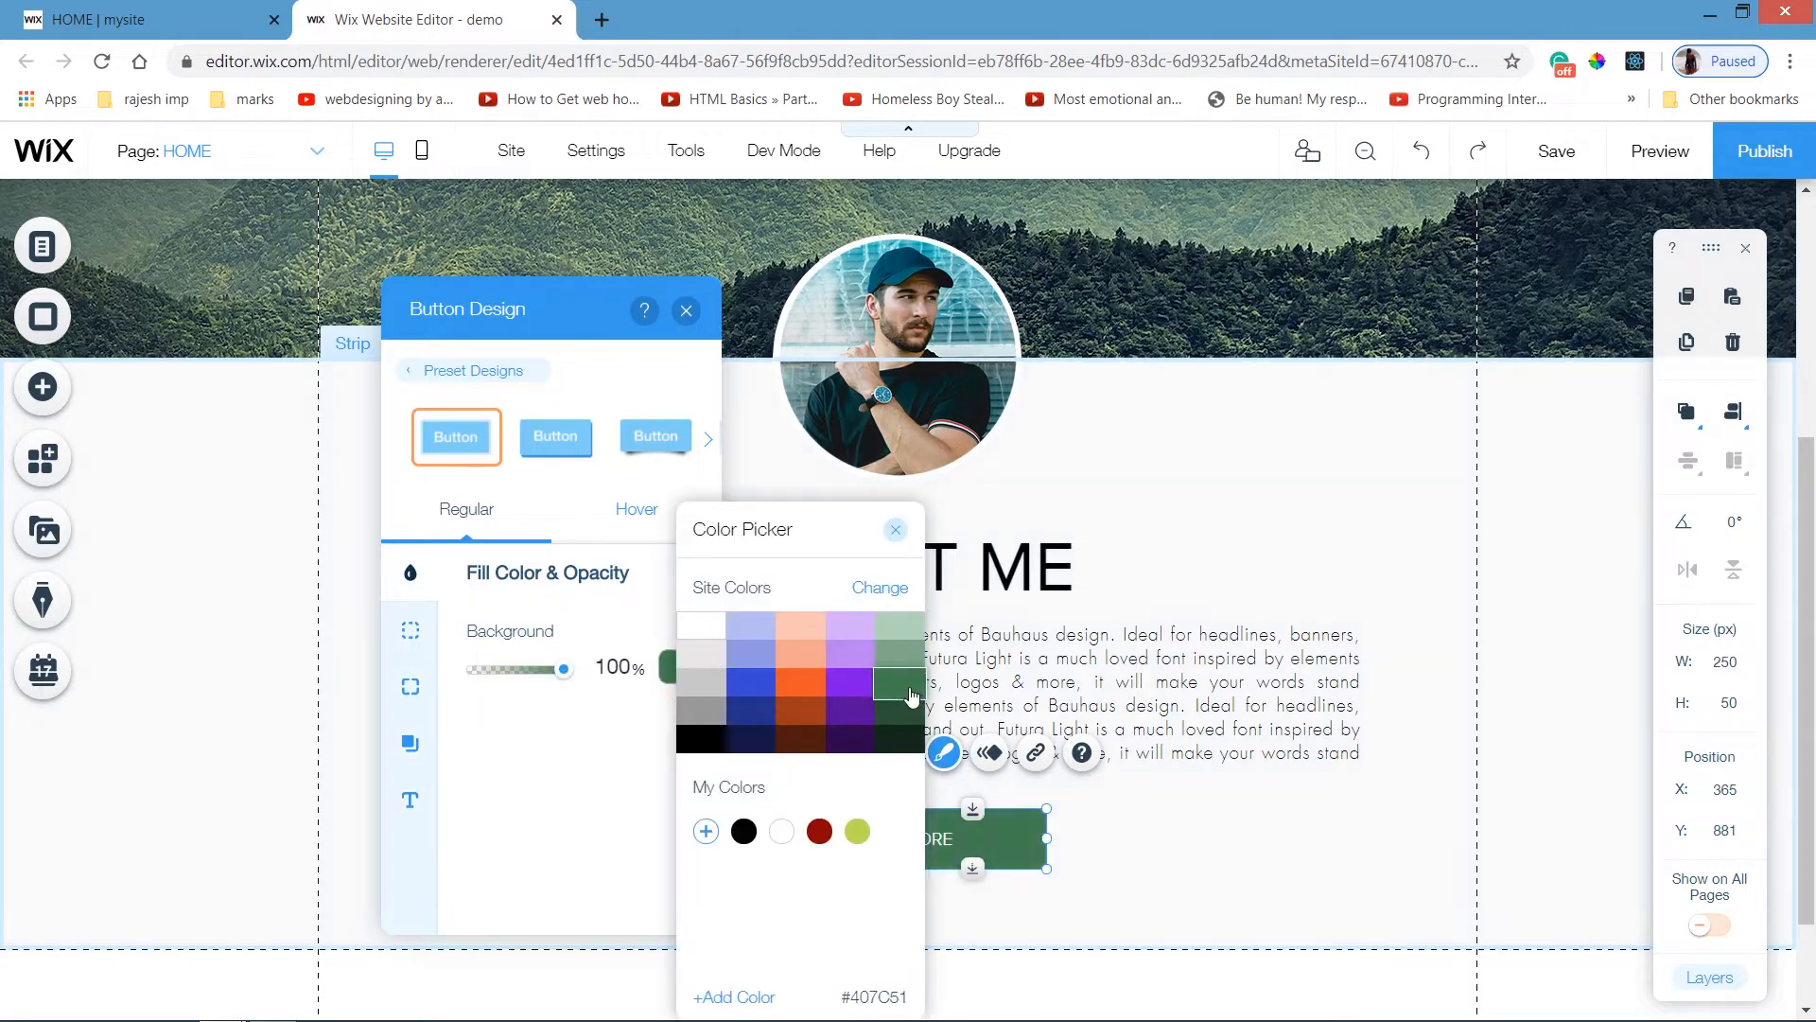
left_click(573, 812)
Round all the button's corners with a 10px radius.
left_click(412, 632)
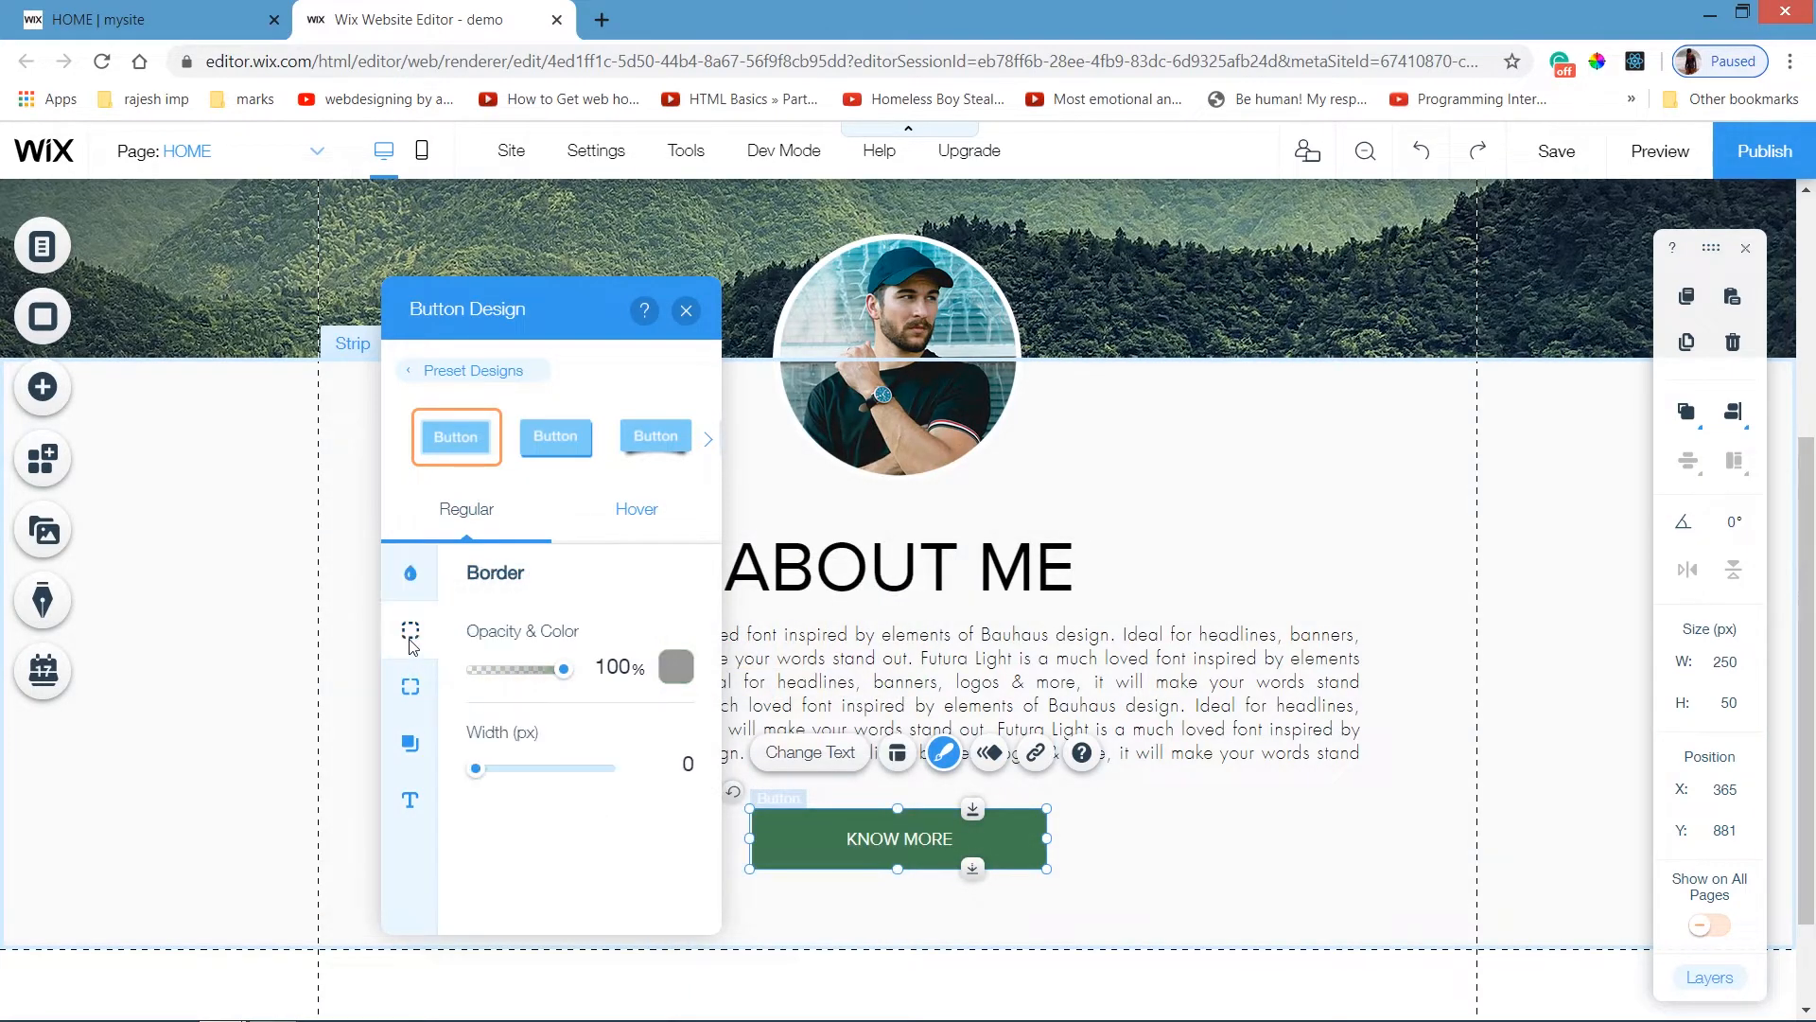
left_click(410, 686)
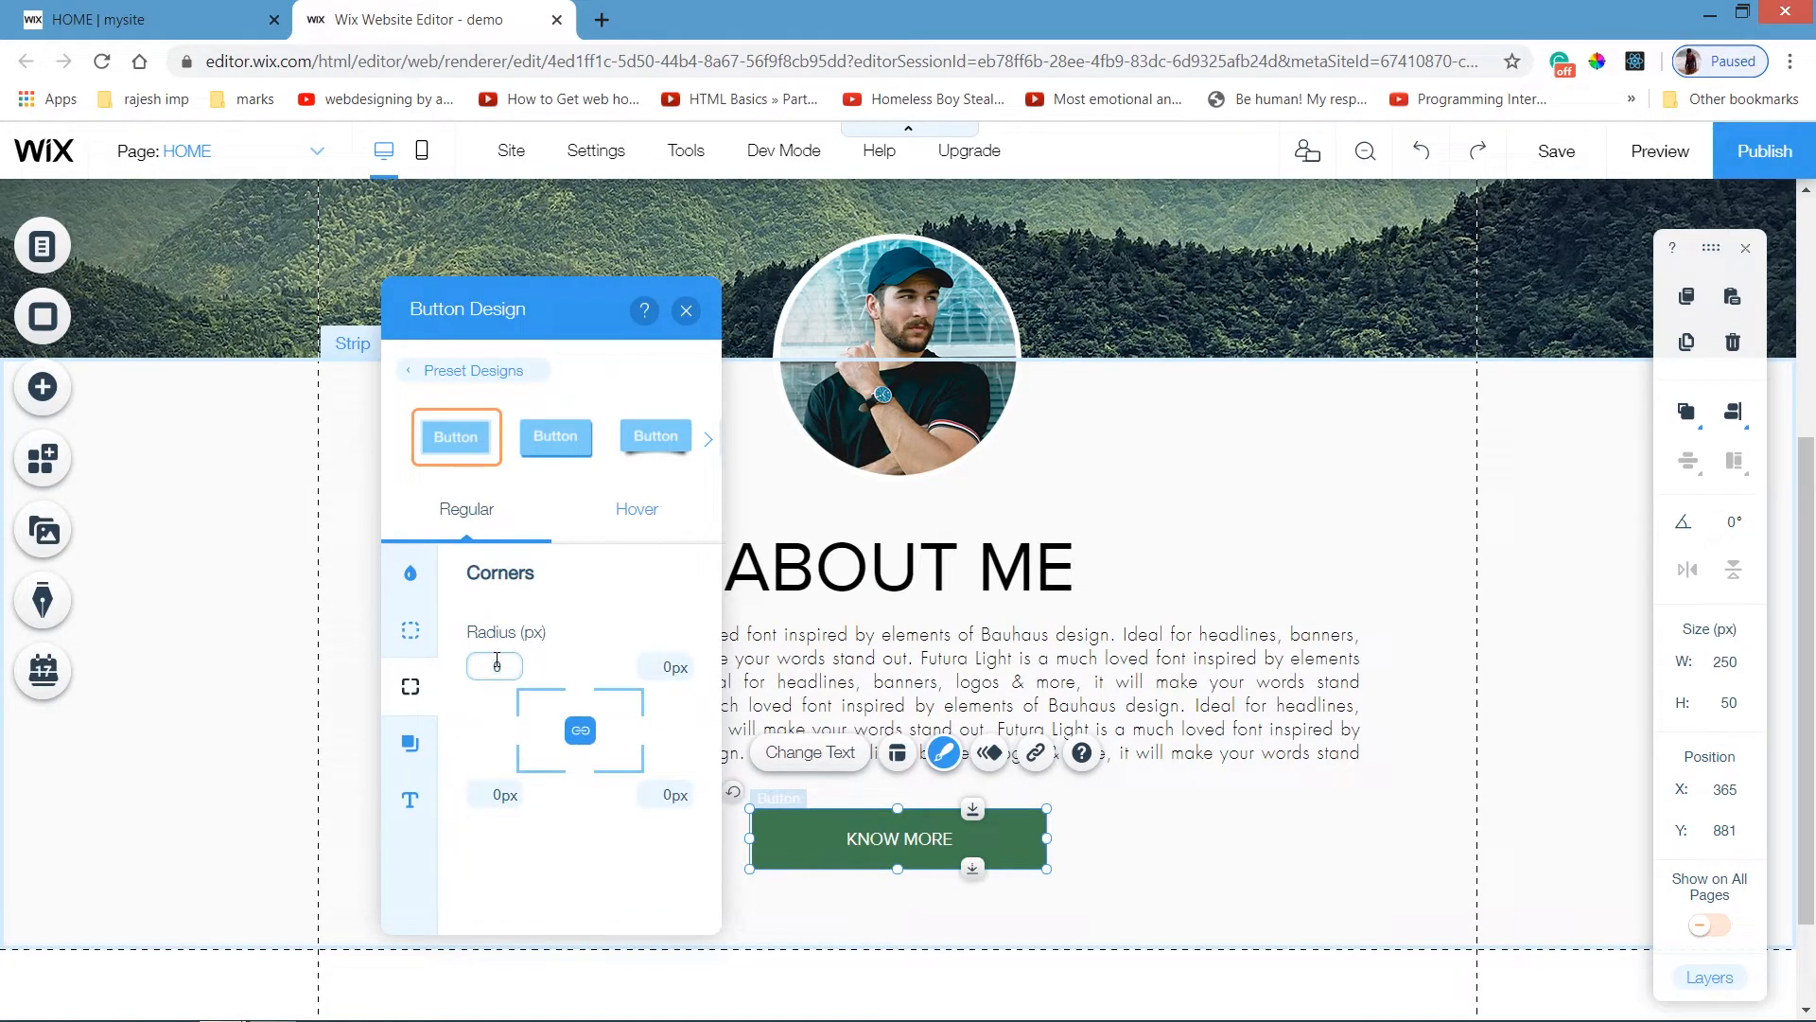
left_click(496, 668)
type("10")
key("Return")
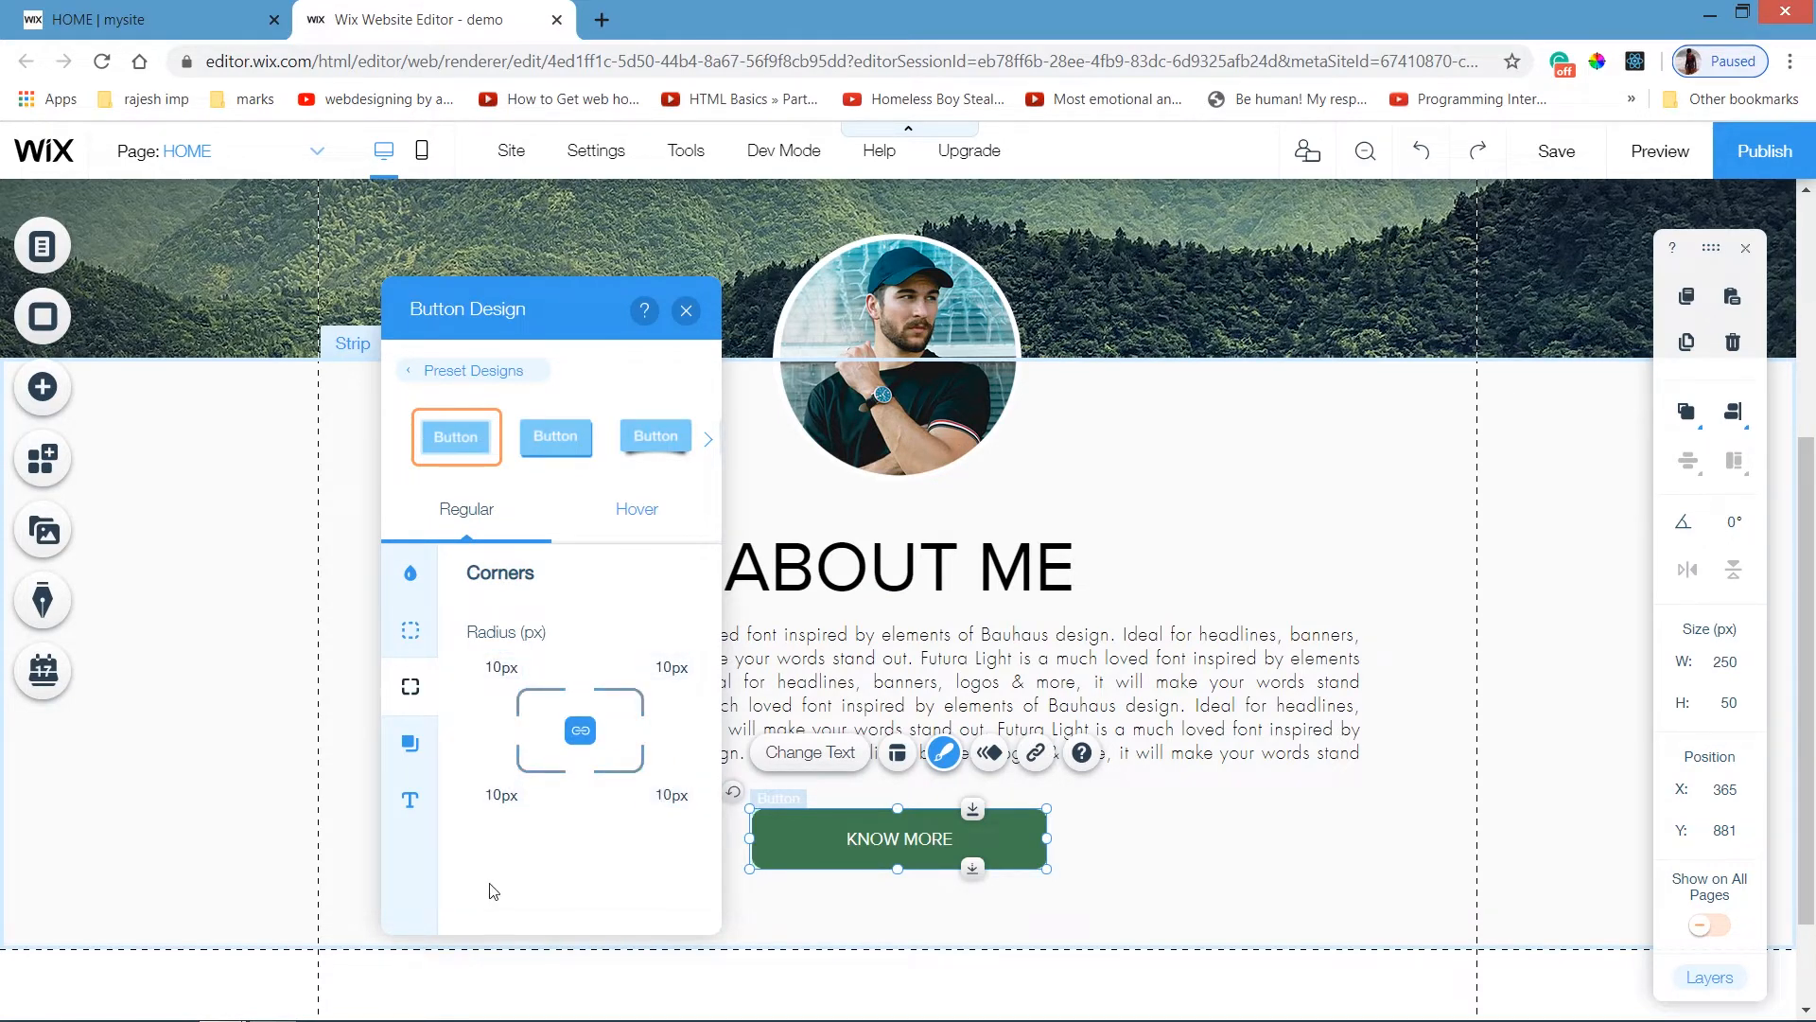
Set a lighter green background for the button's hover state.
left_click(410, 801)
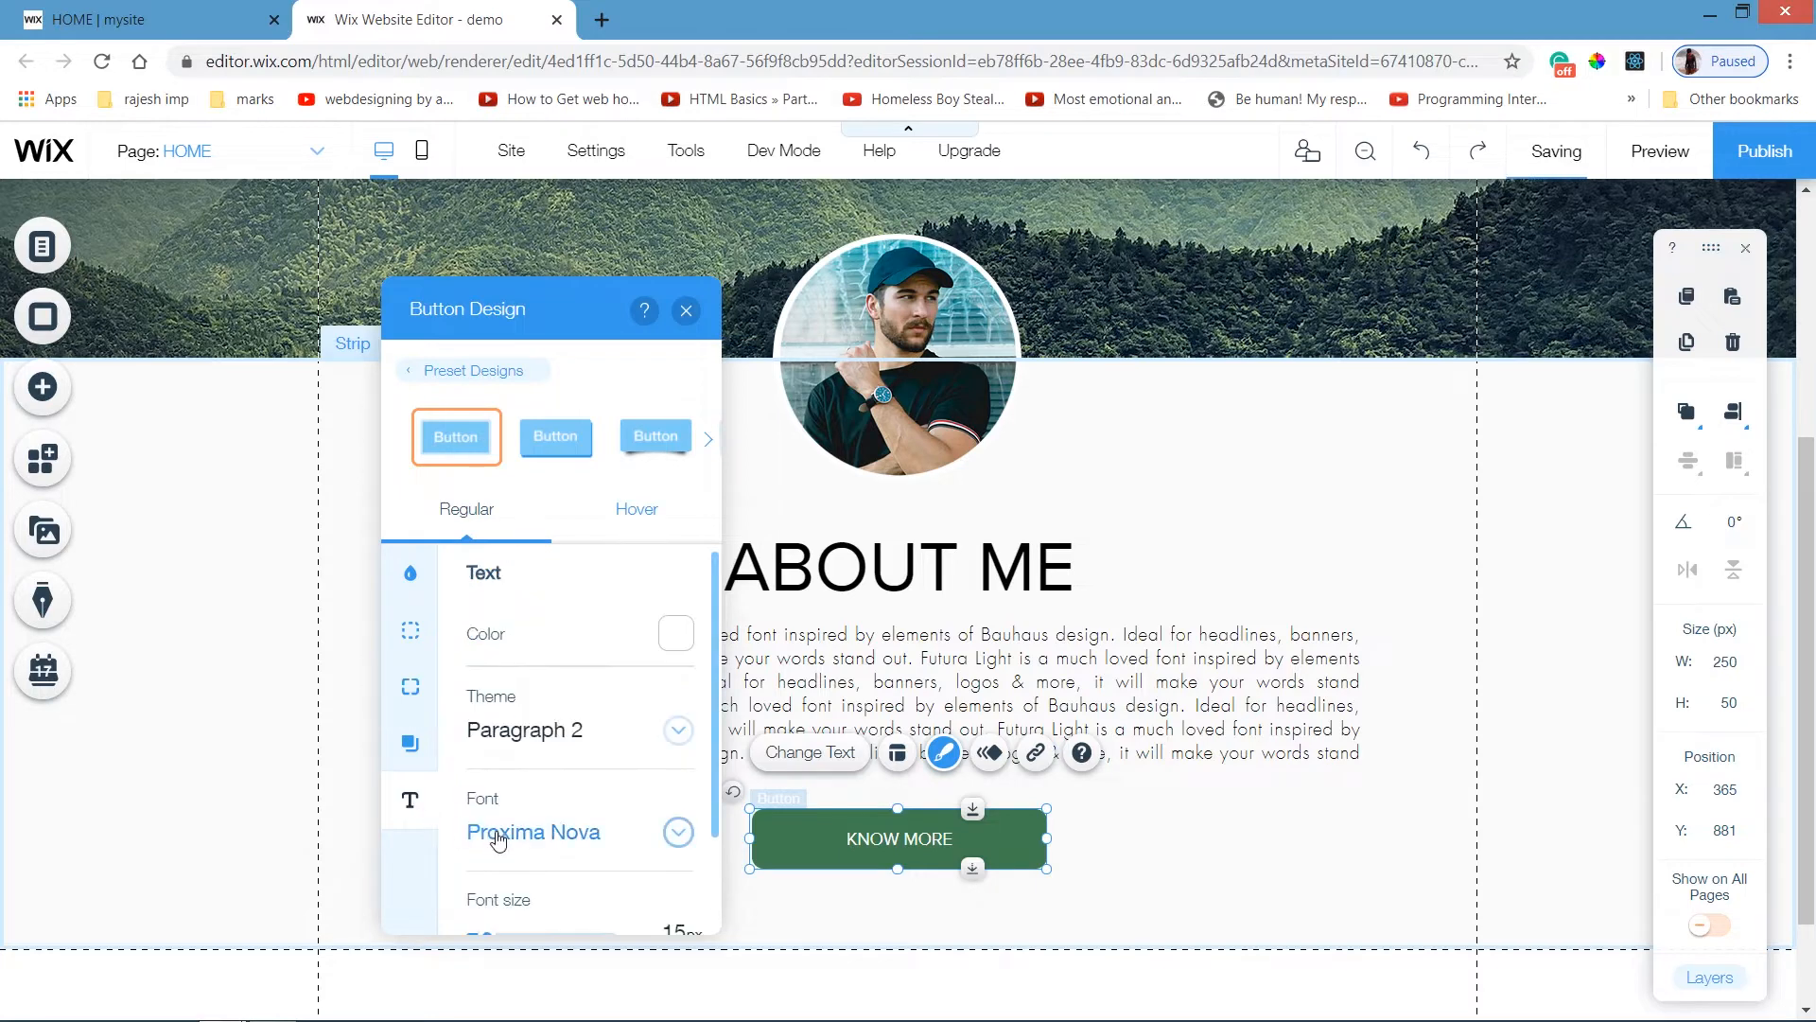
left_click(609, 535)
left_click(409, 572)
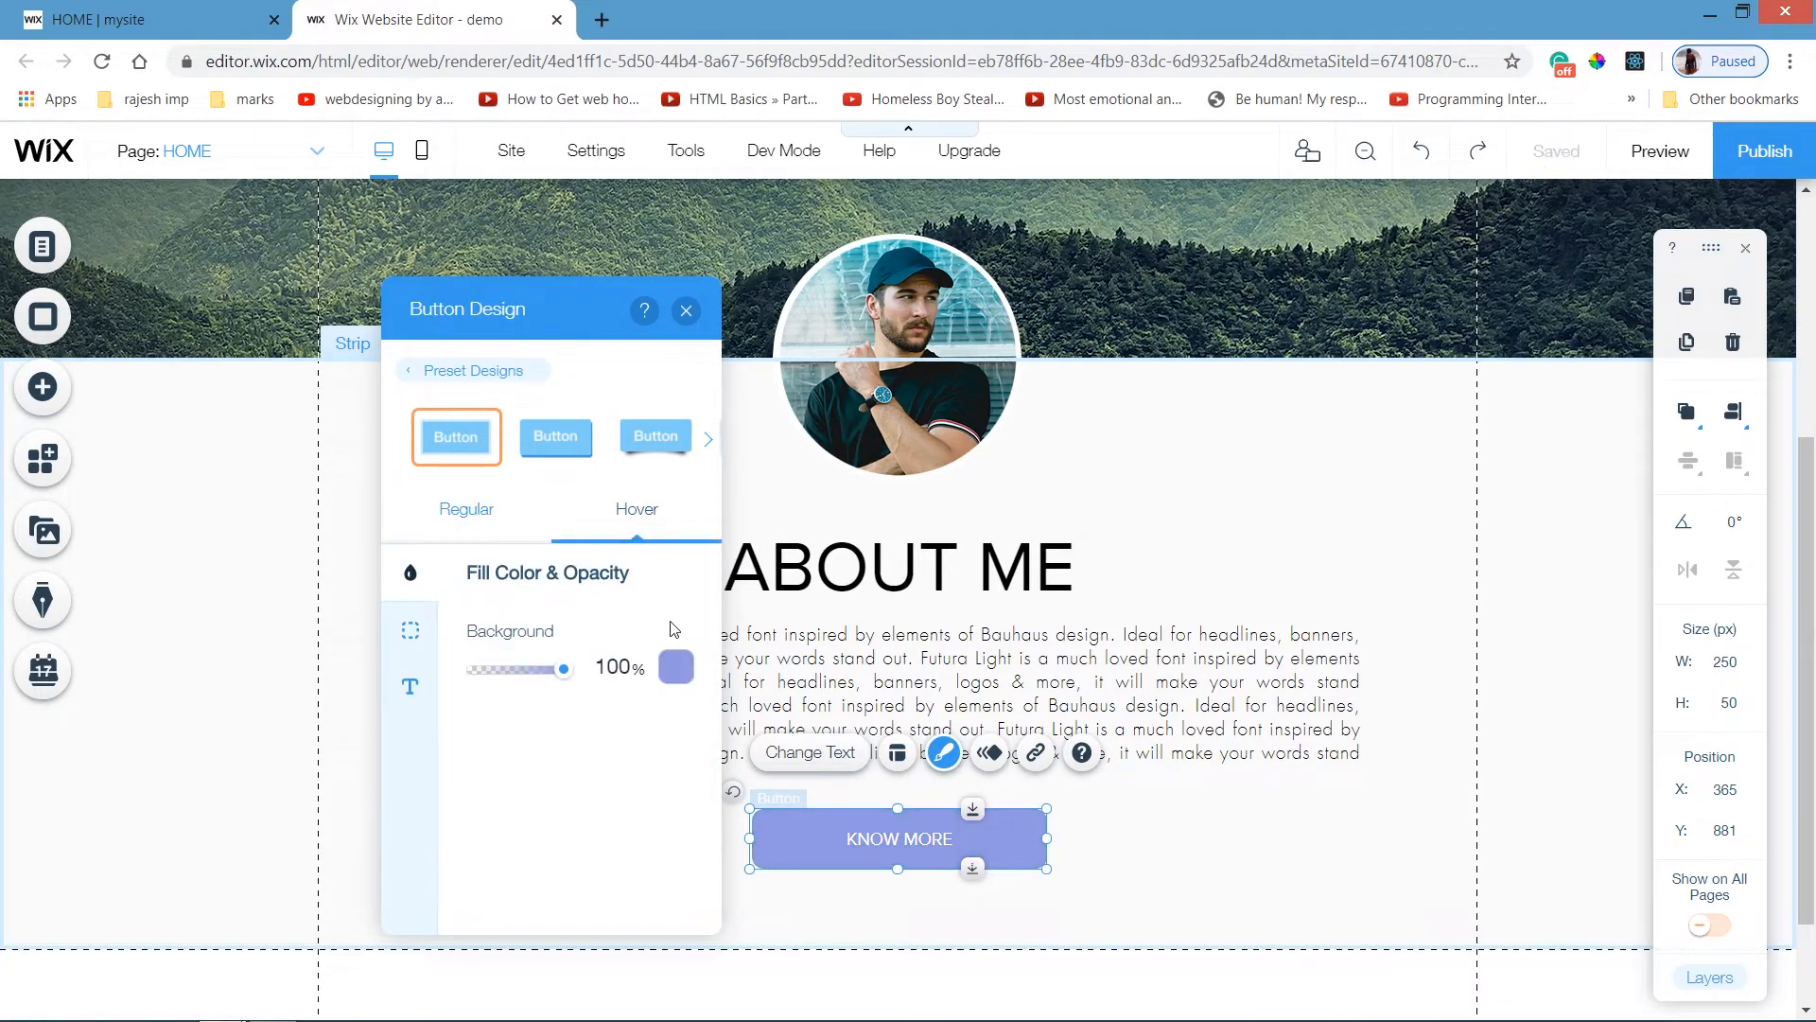
left_click(677, 668)
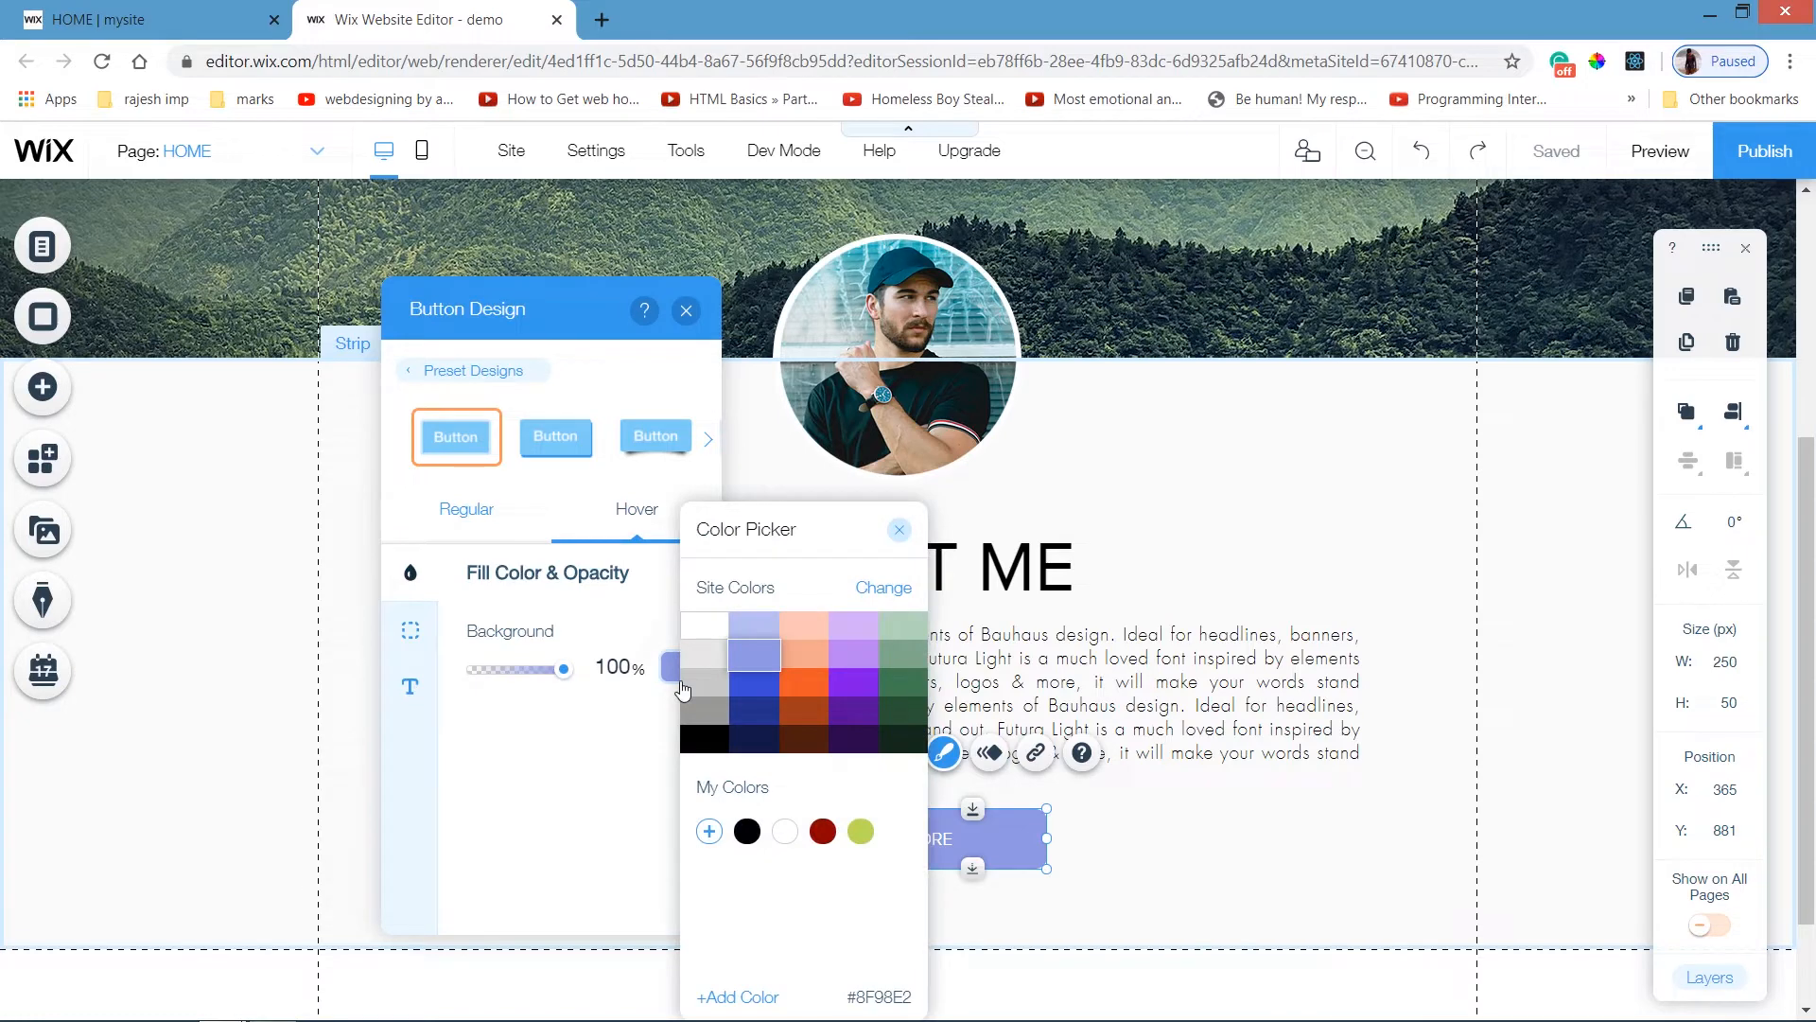
left_click(919, 662)
left_click(571, 783)
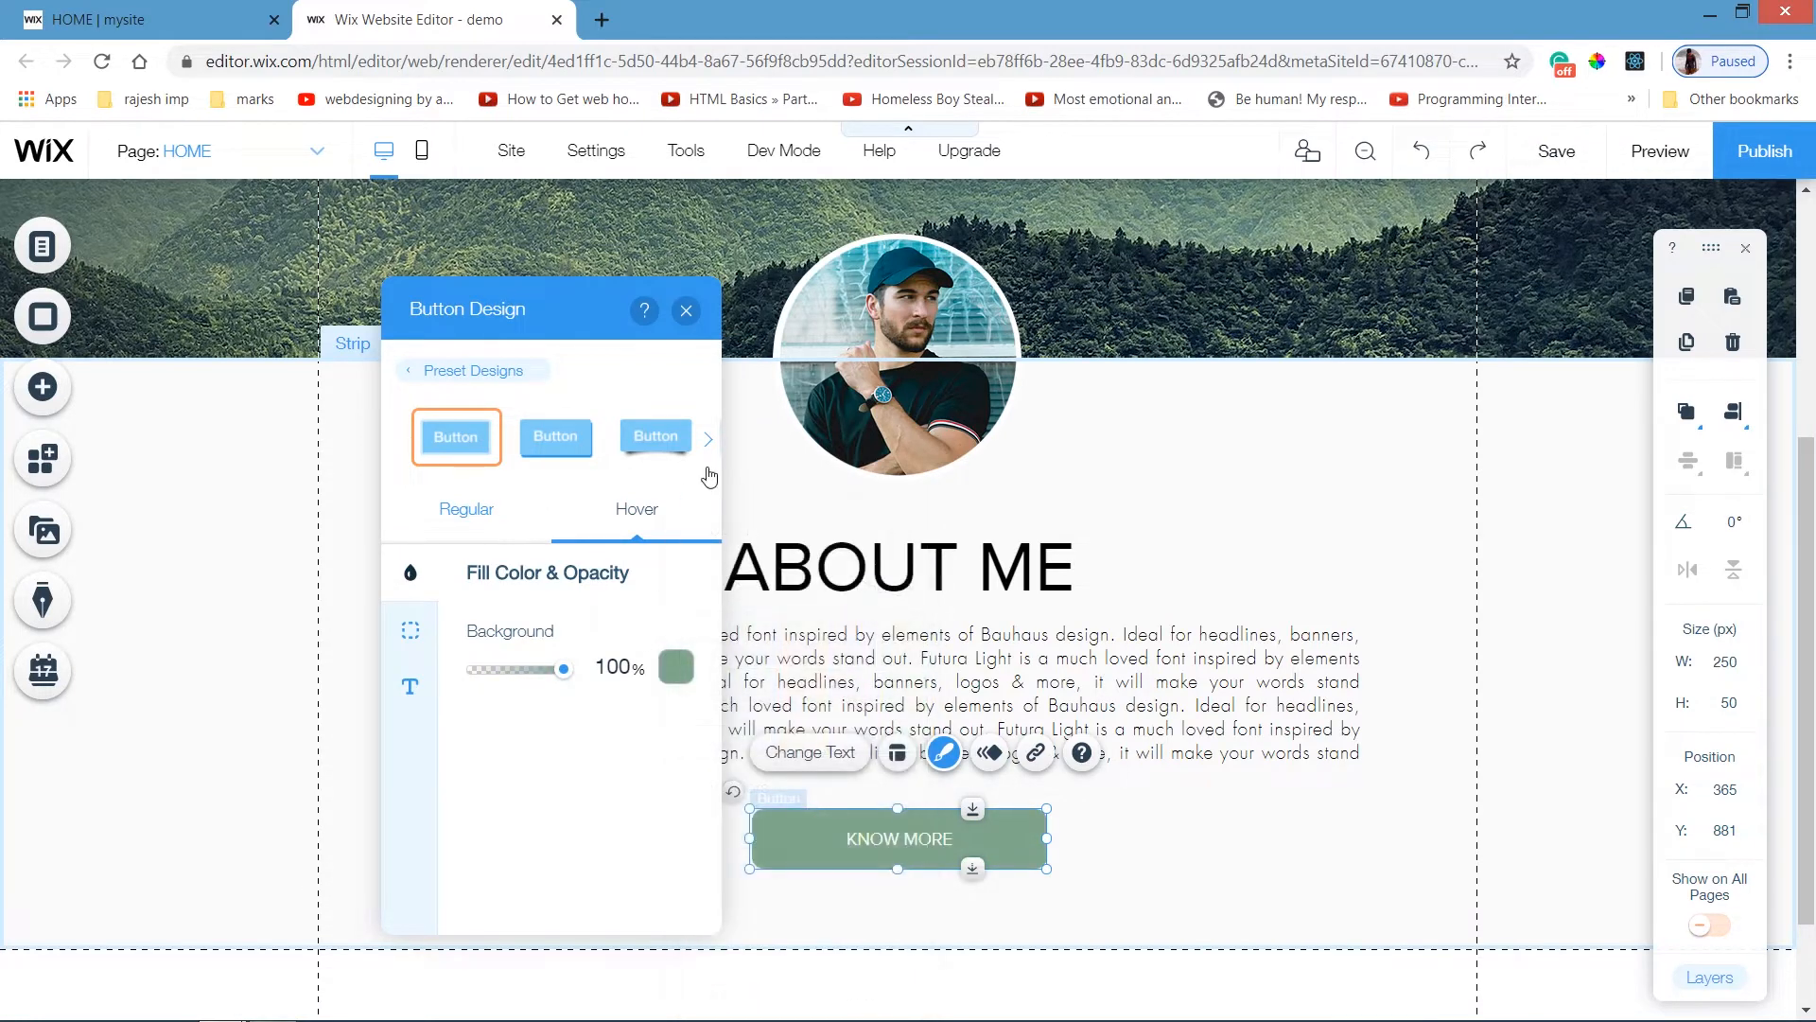
left_click(685, 310)
left_click(1155, 807)
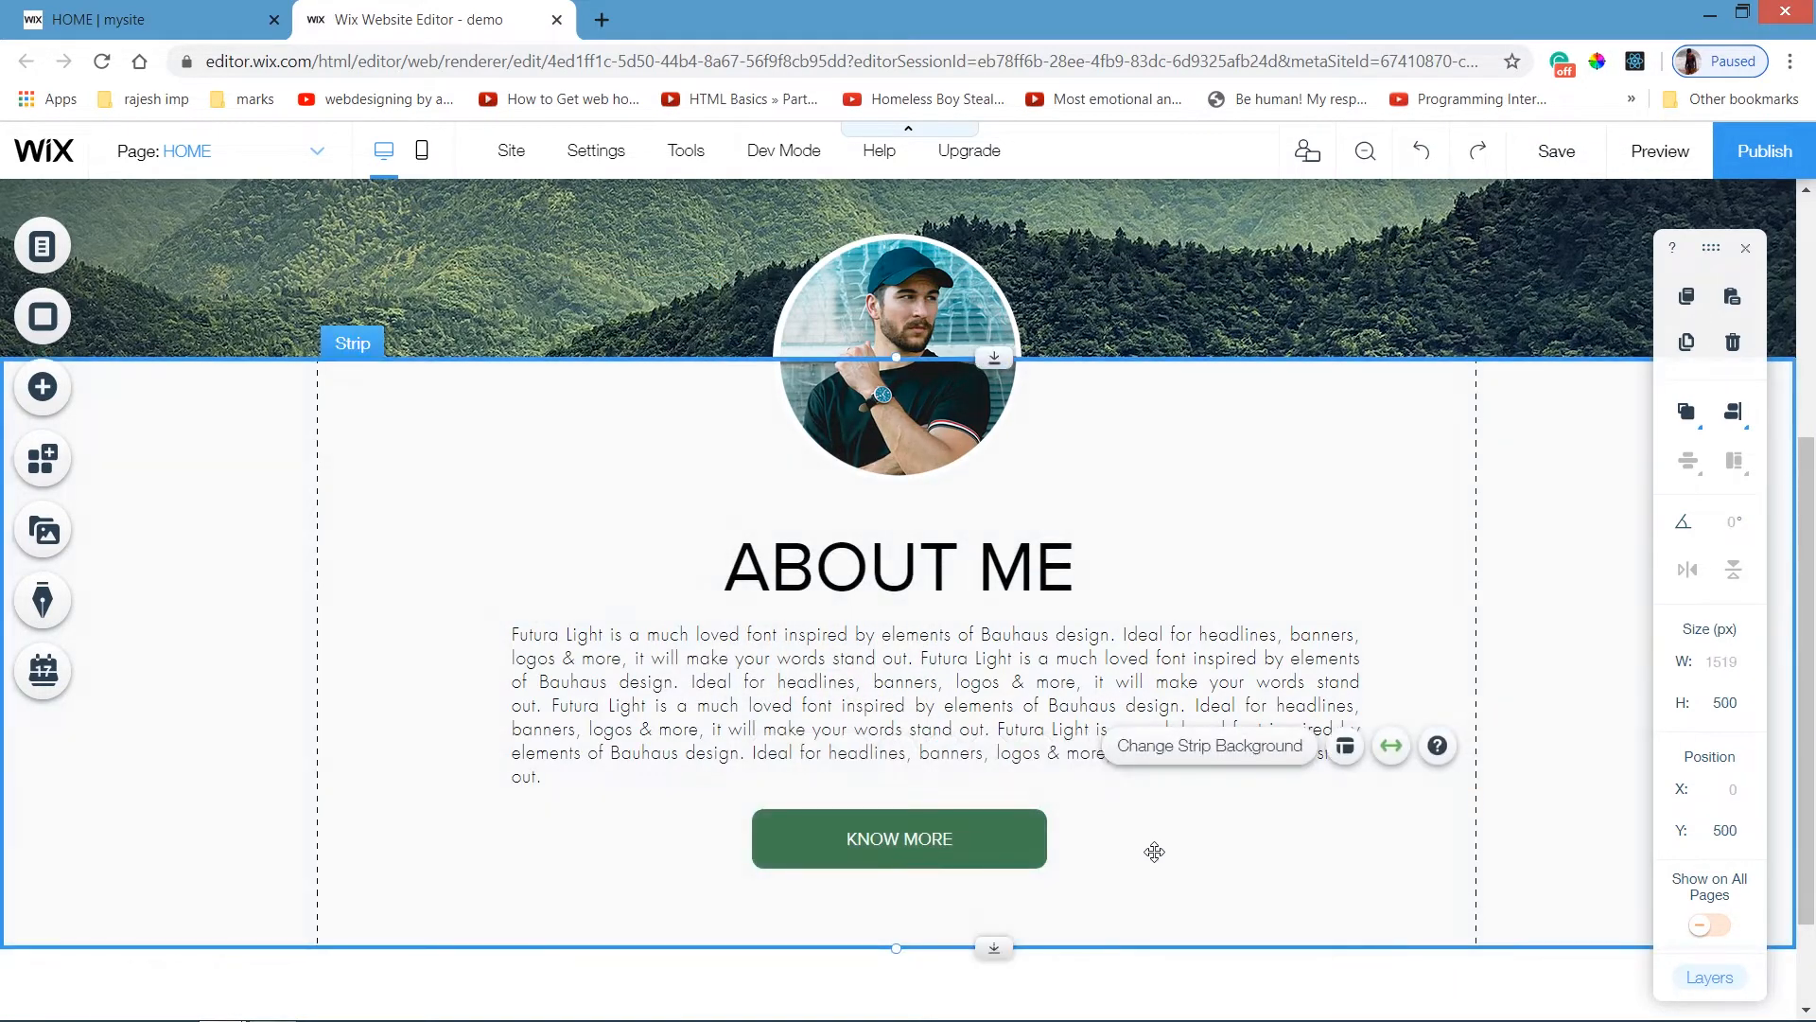
left_click(1646, 167)
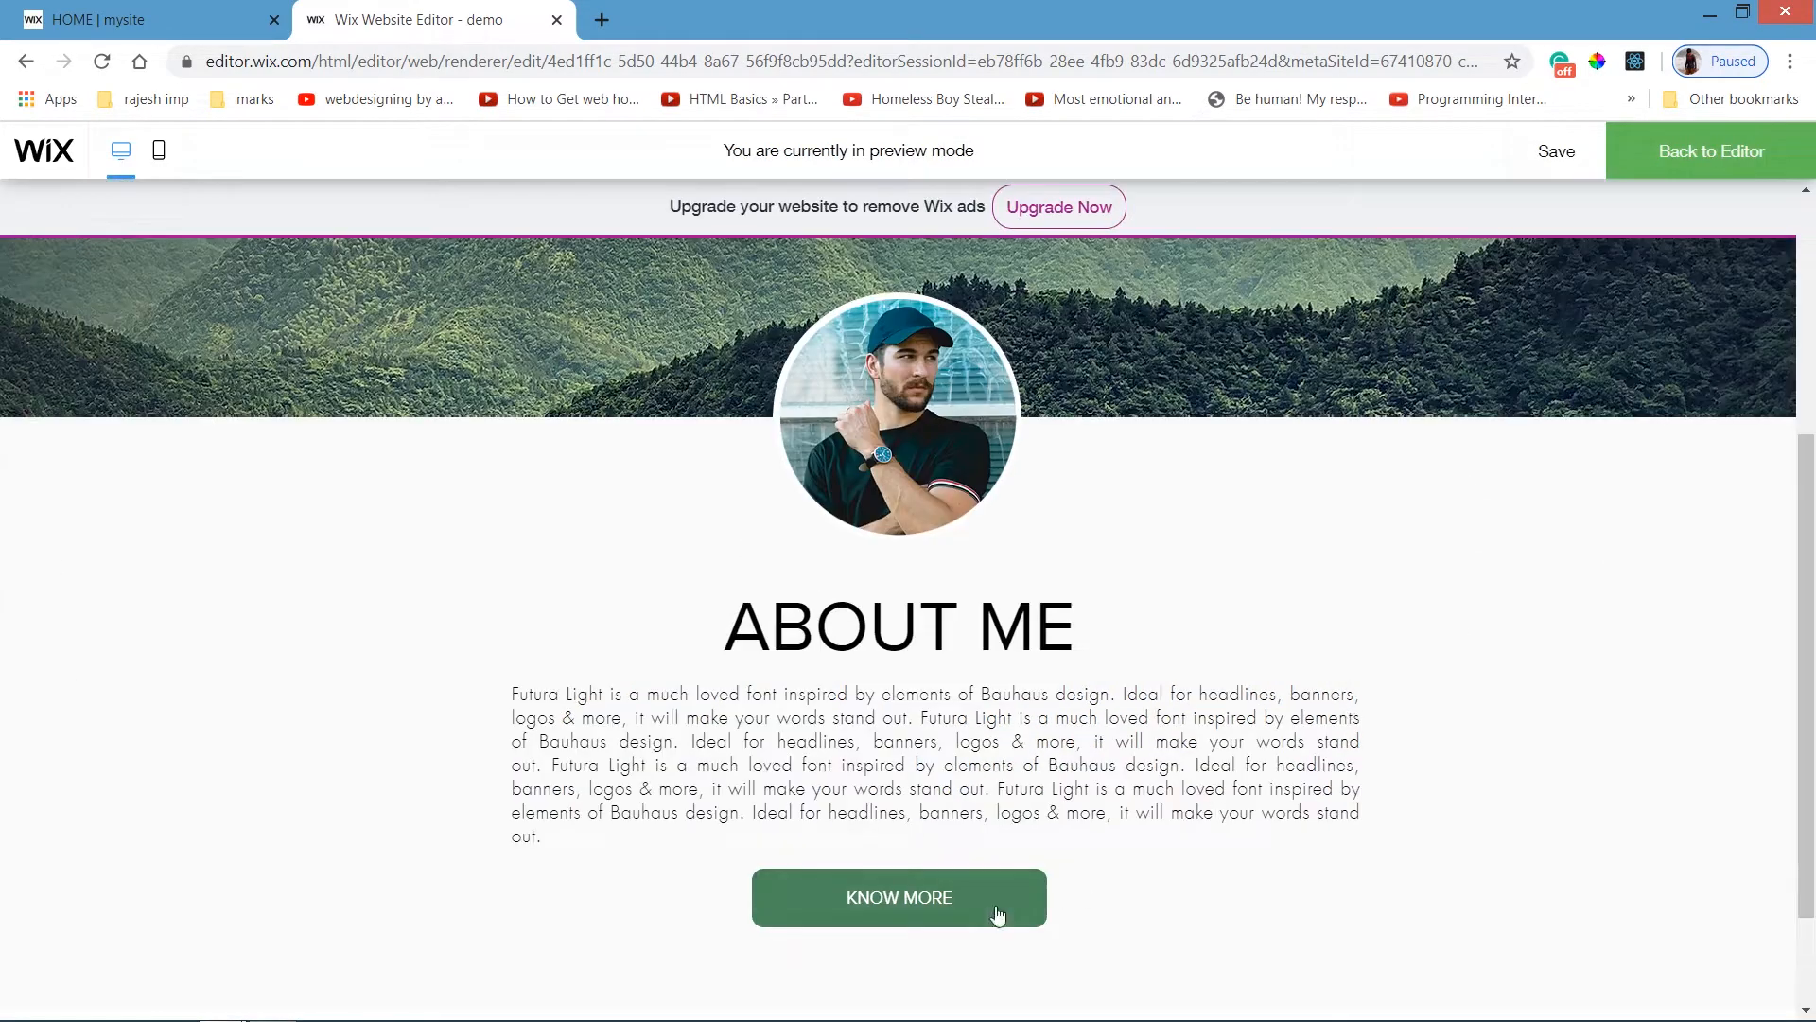
left_click_drag(1808, 645, 1812, 408)
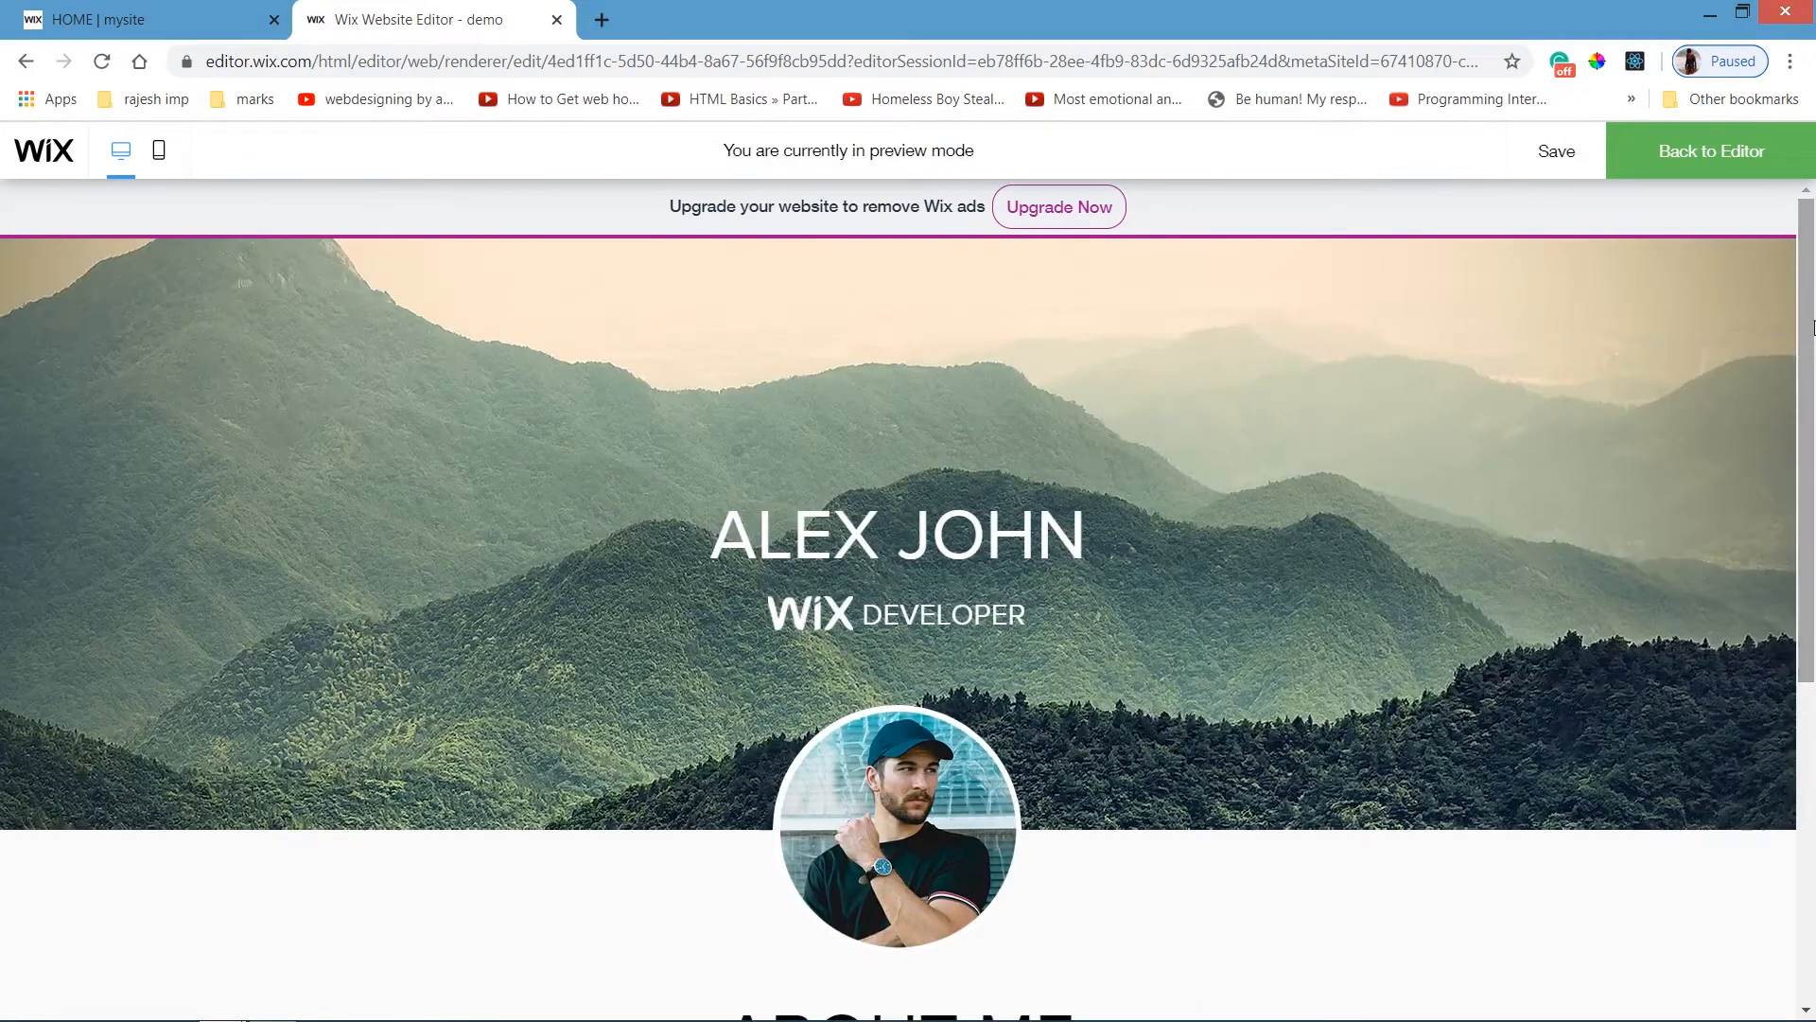
left_click(1700, 173)
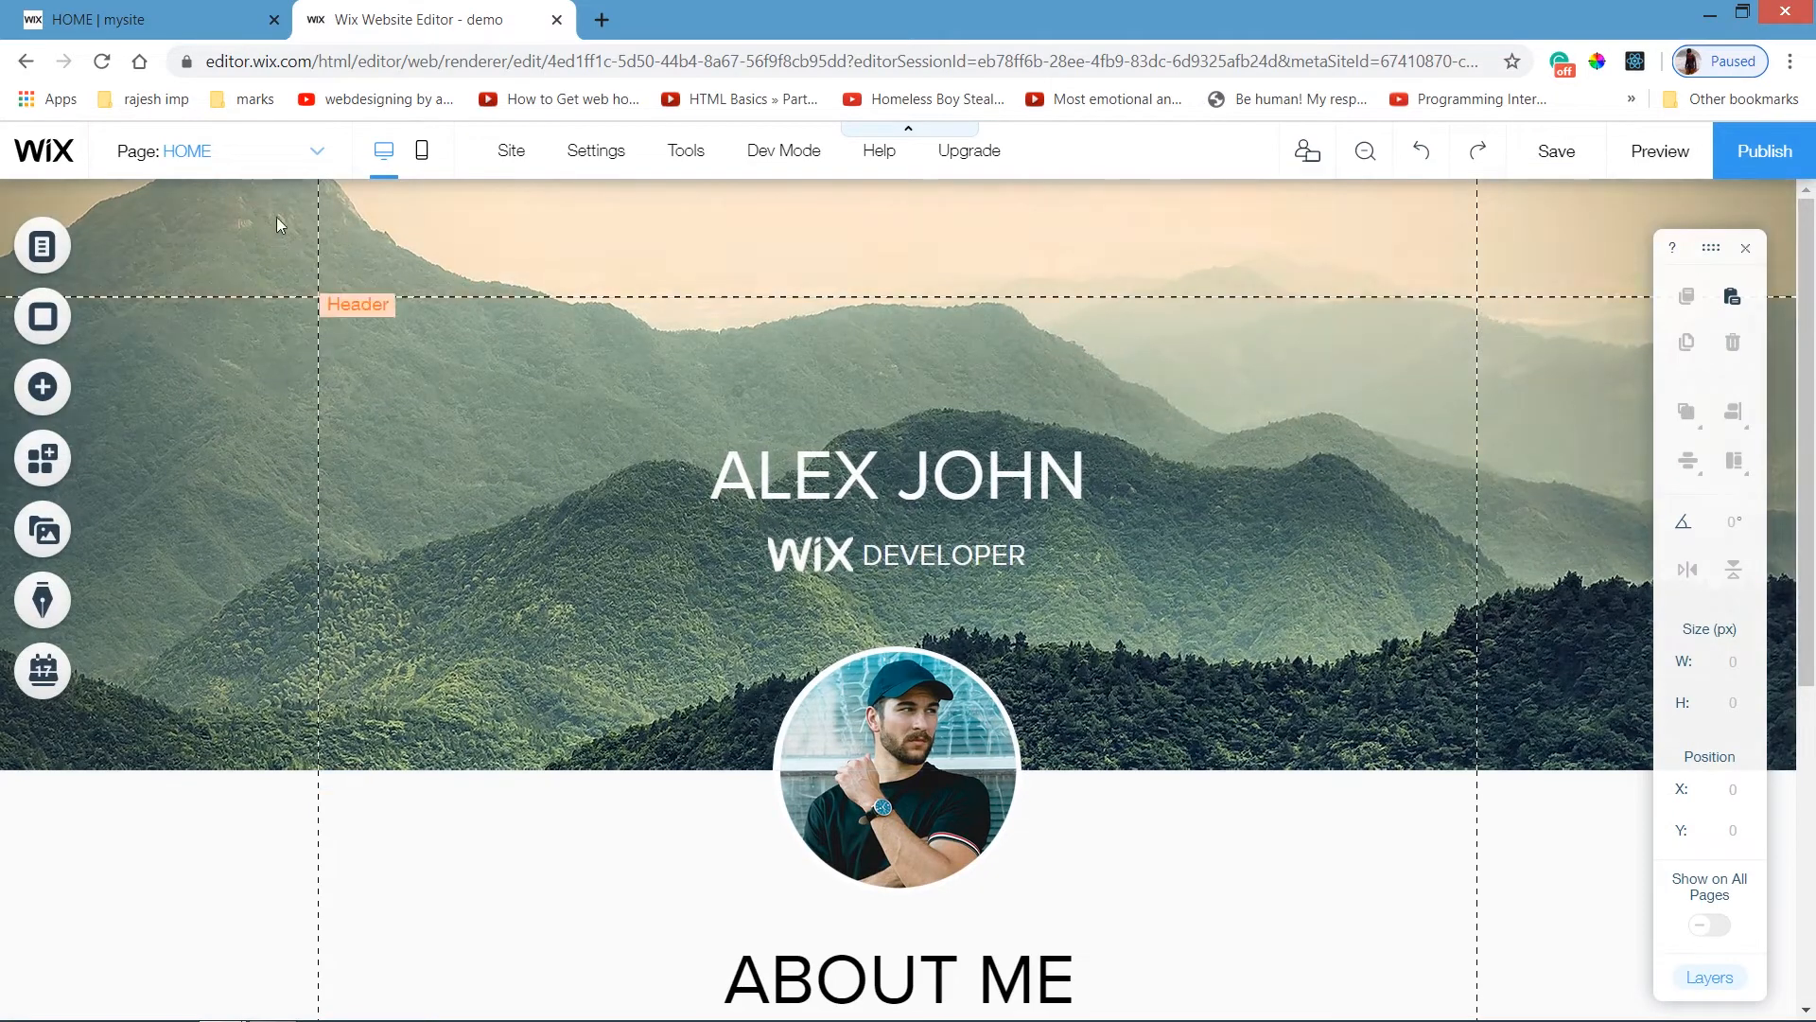
From Menus & Pages, add a new blank page to the site and rename it ABOUT ME.
left_click(275, 154)
left_click(242, 239)
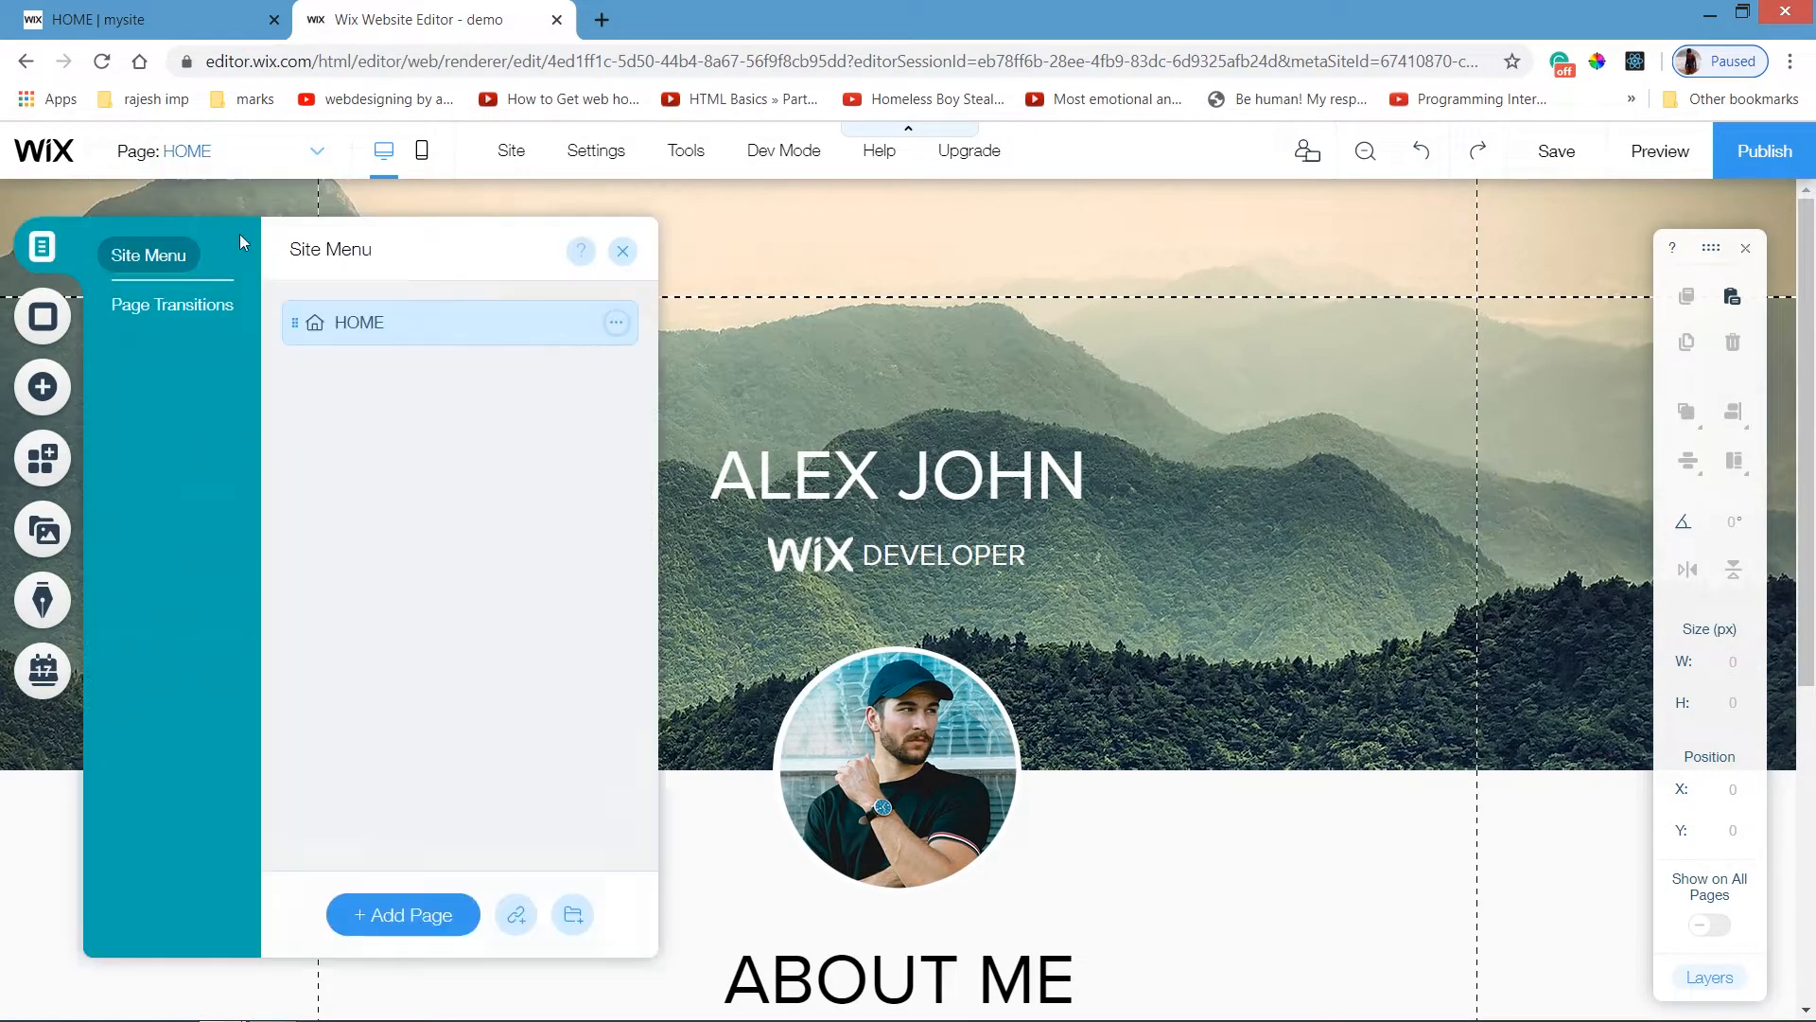
left_click(507, 357)
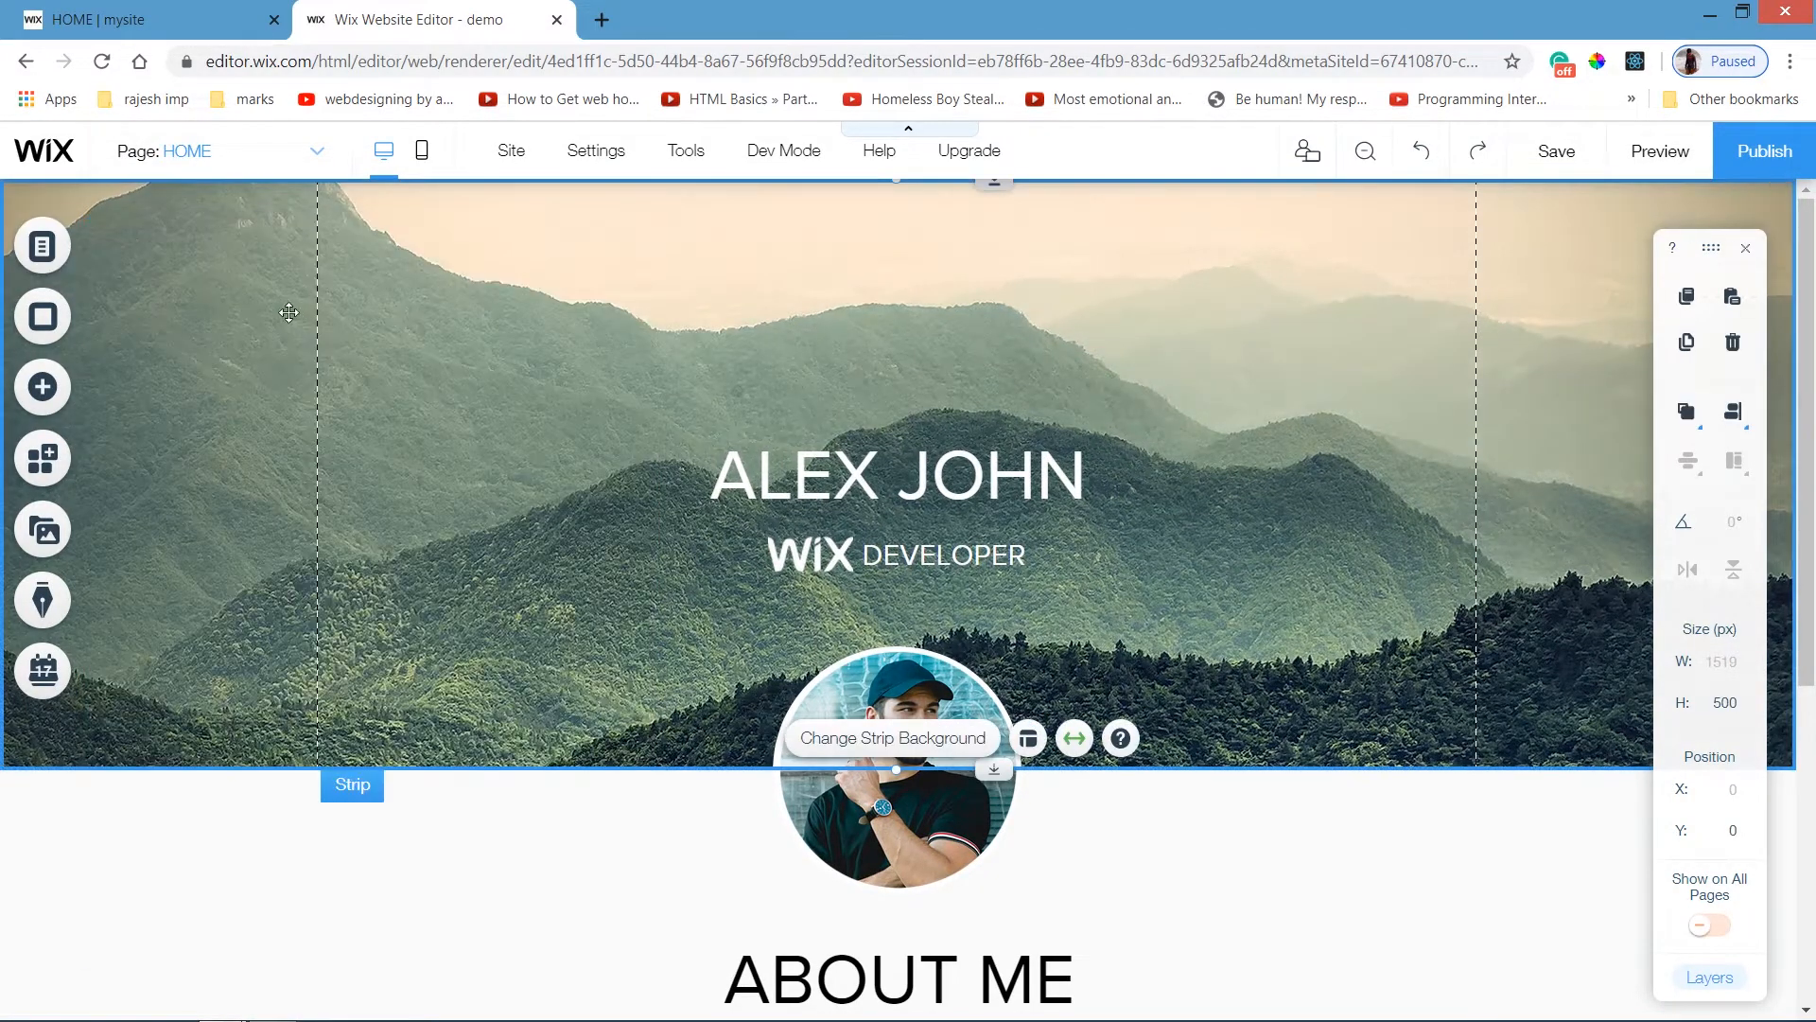
left_click(49, 248)
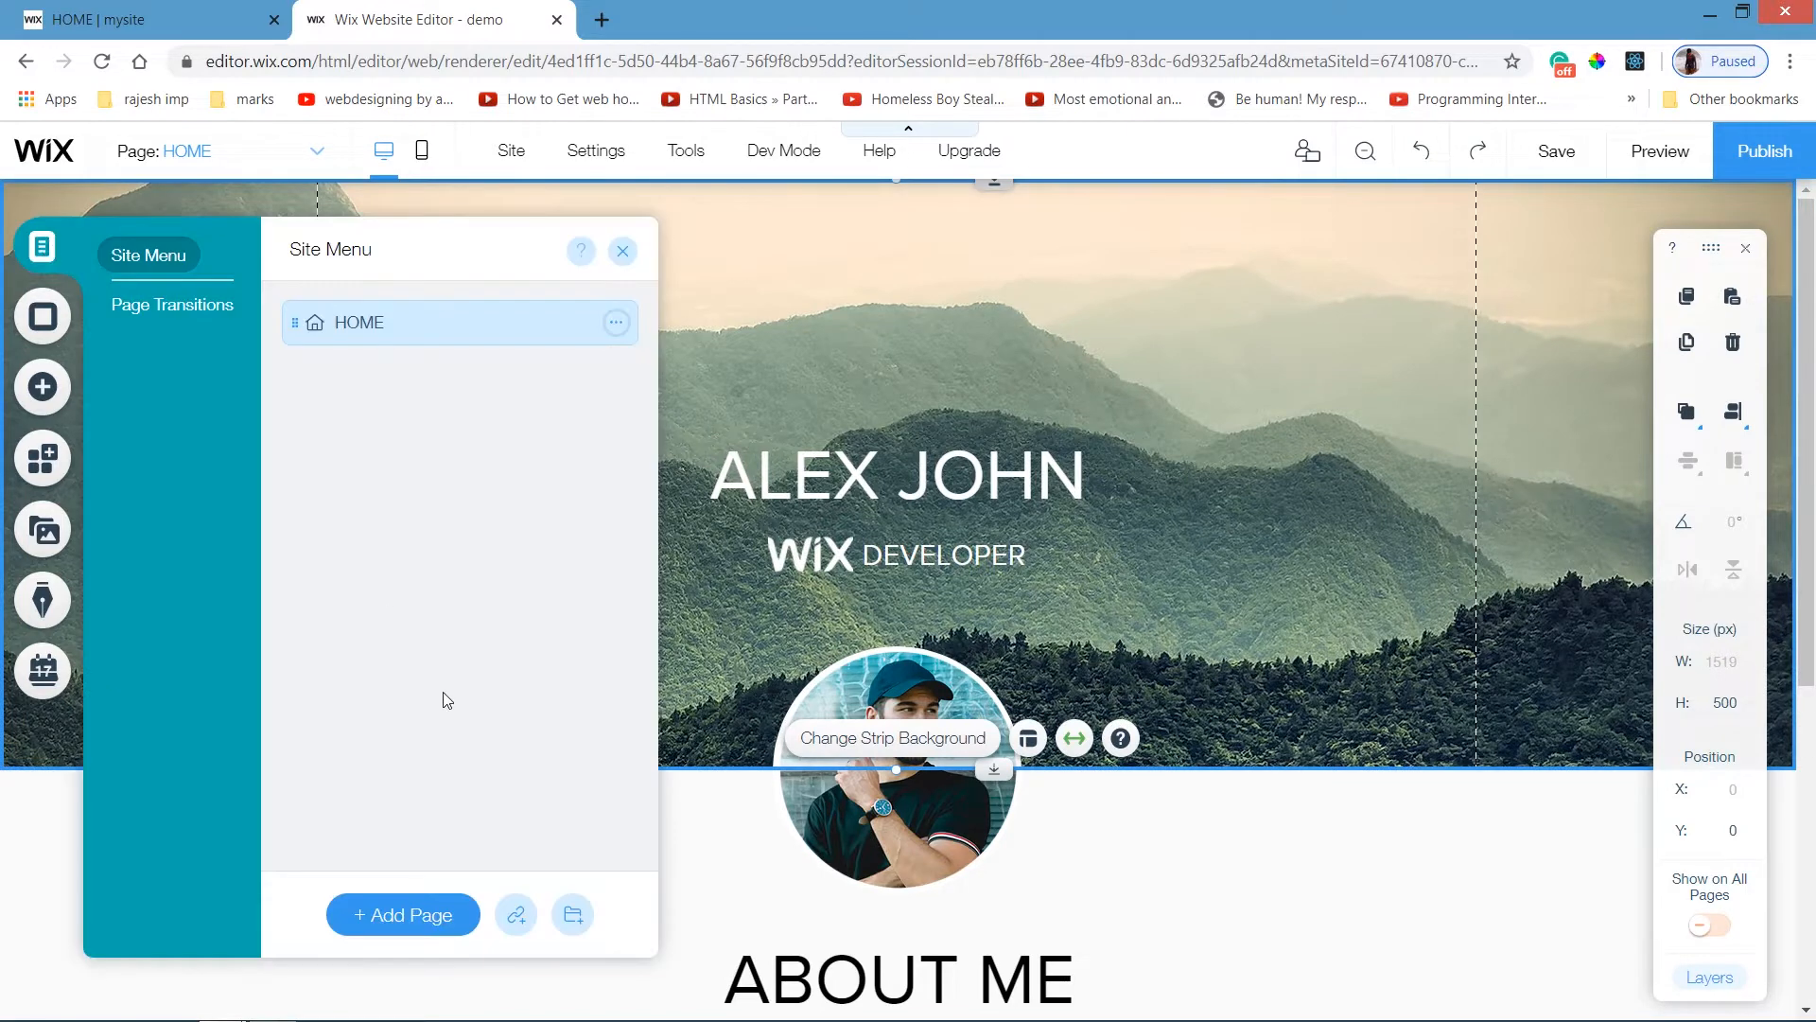
left_click(422, 918)
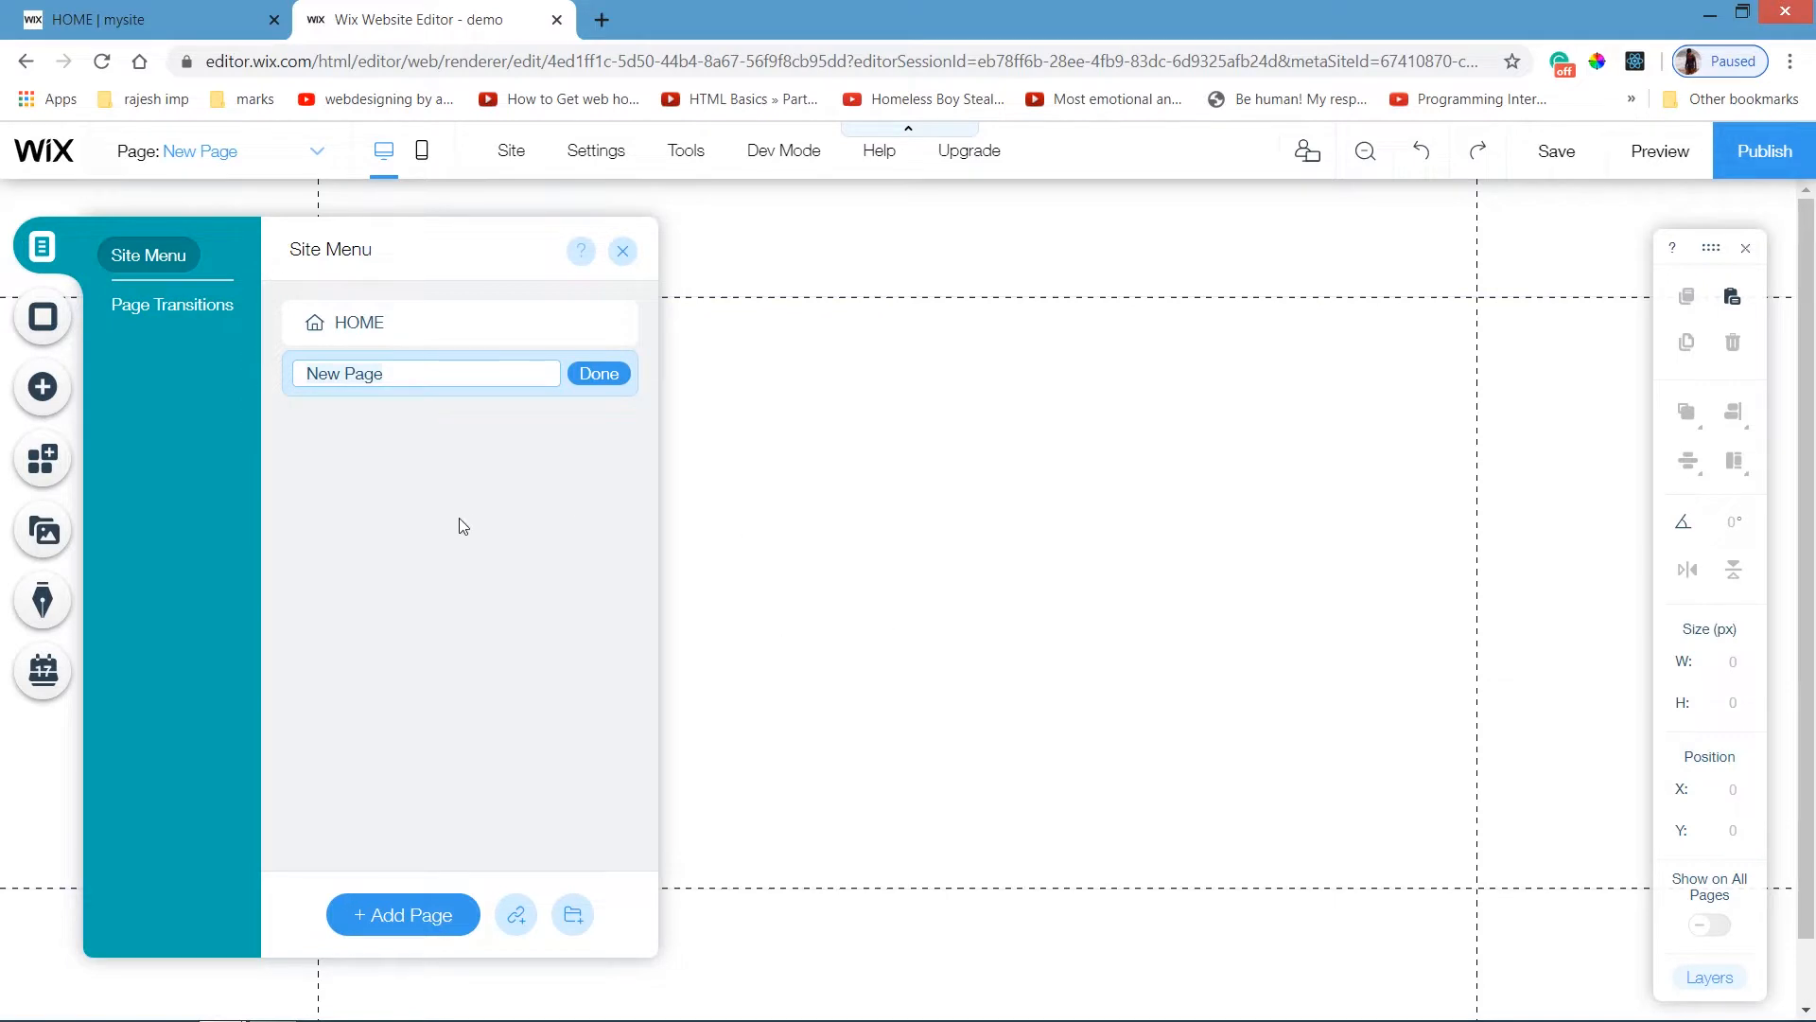
type("ABOUT ME")
left_click(599, 373)
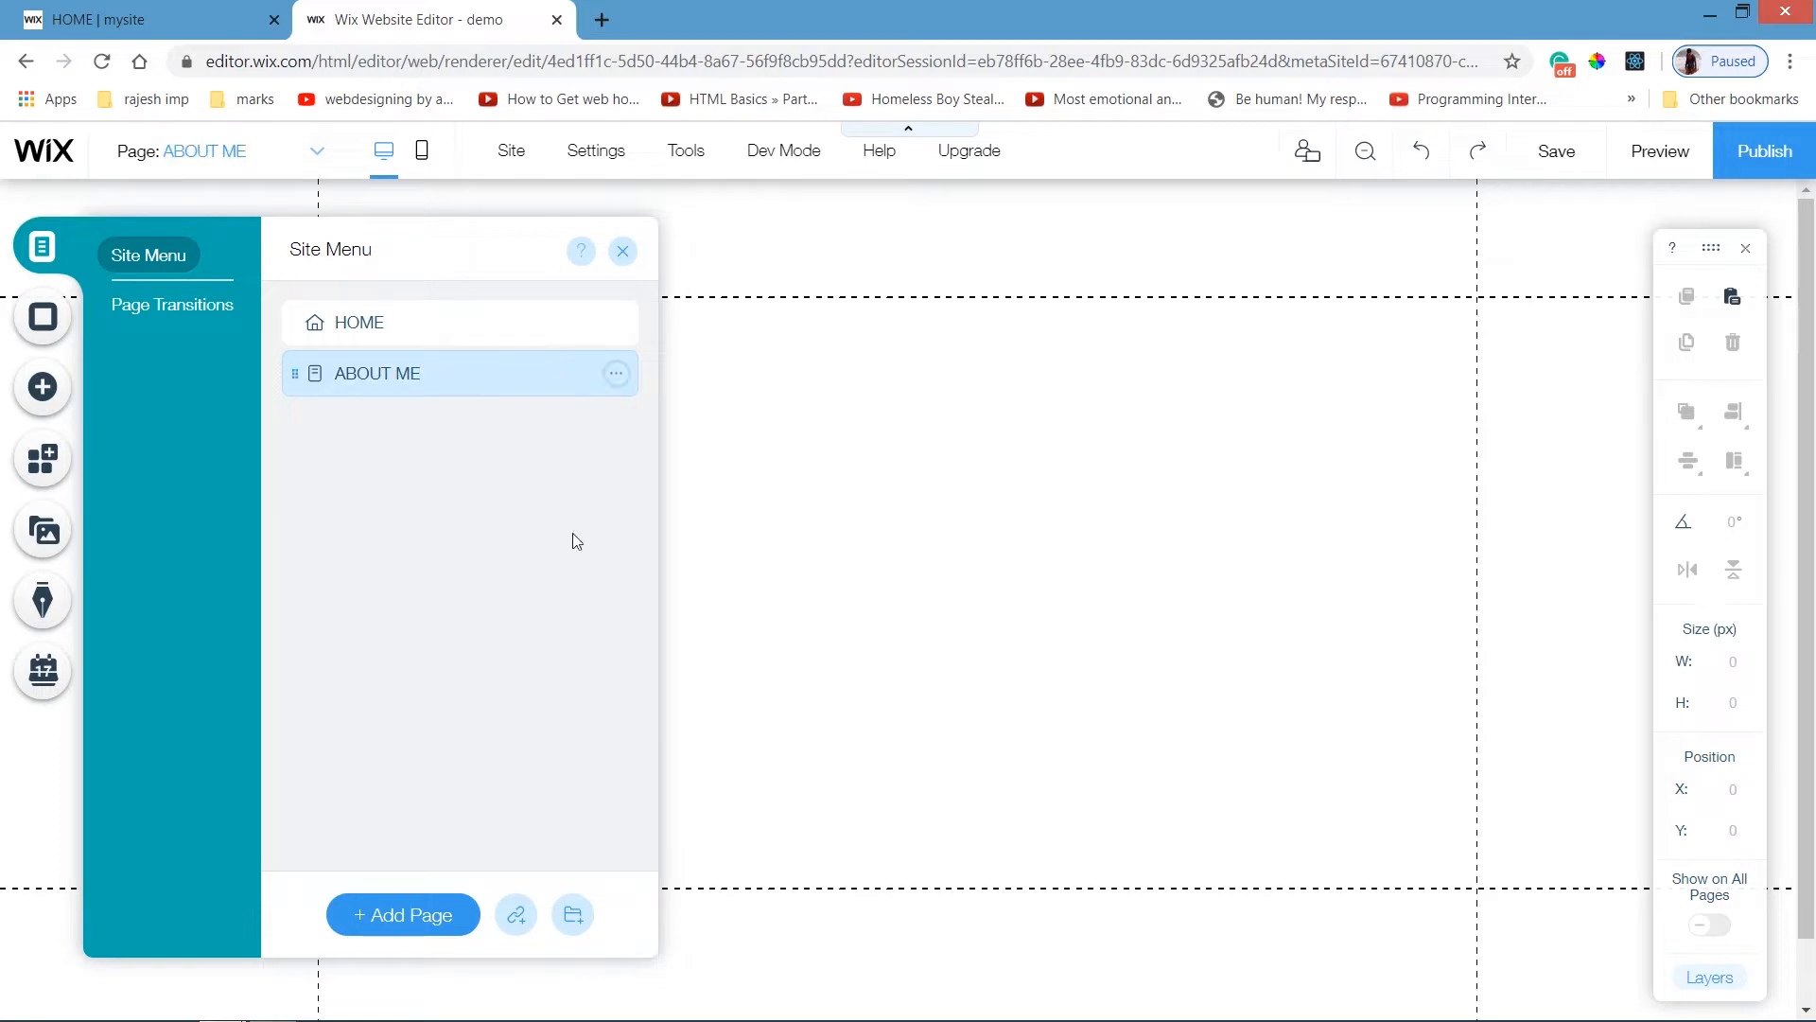
left_click(624, 376)
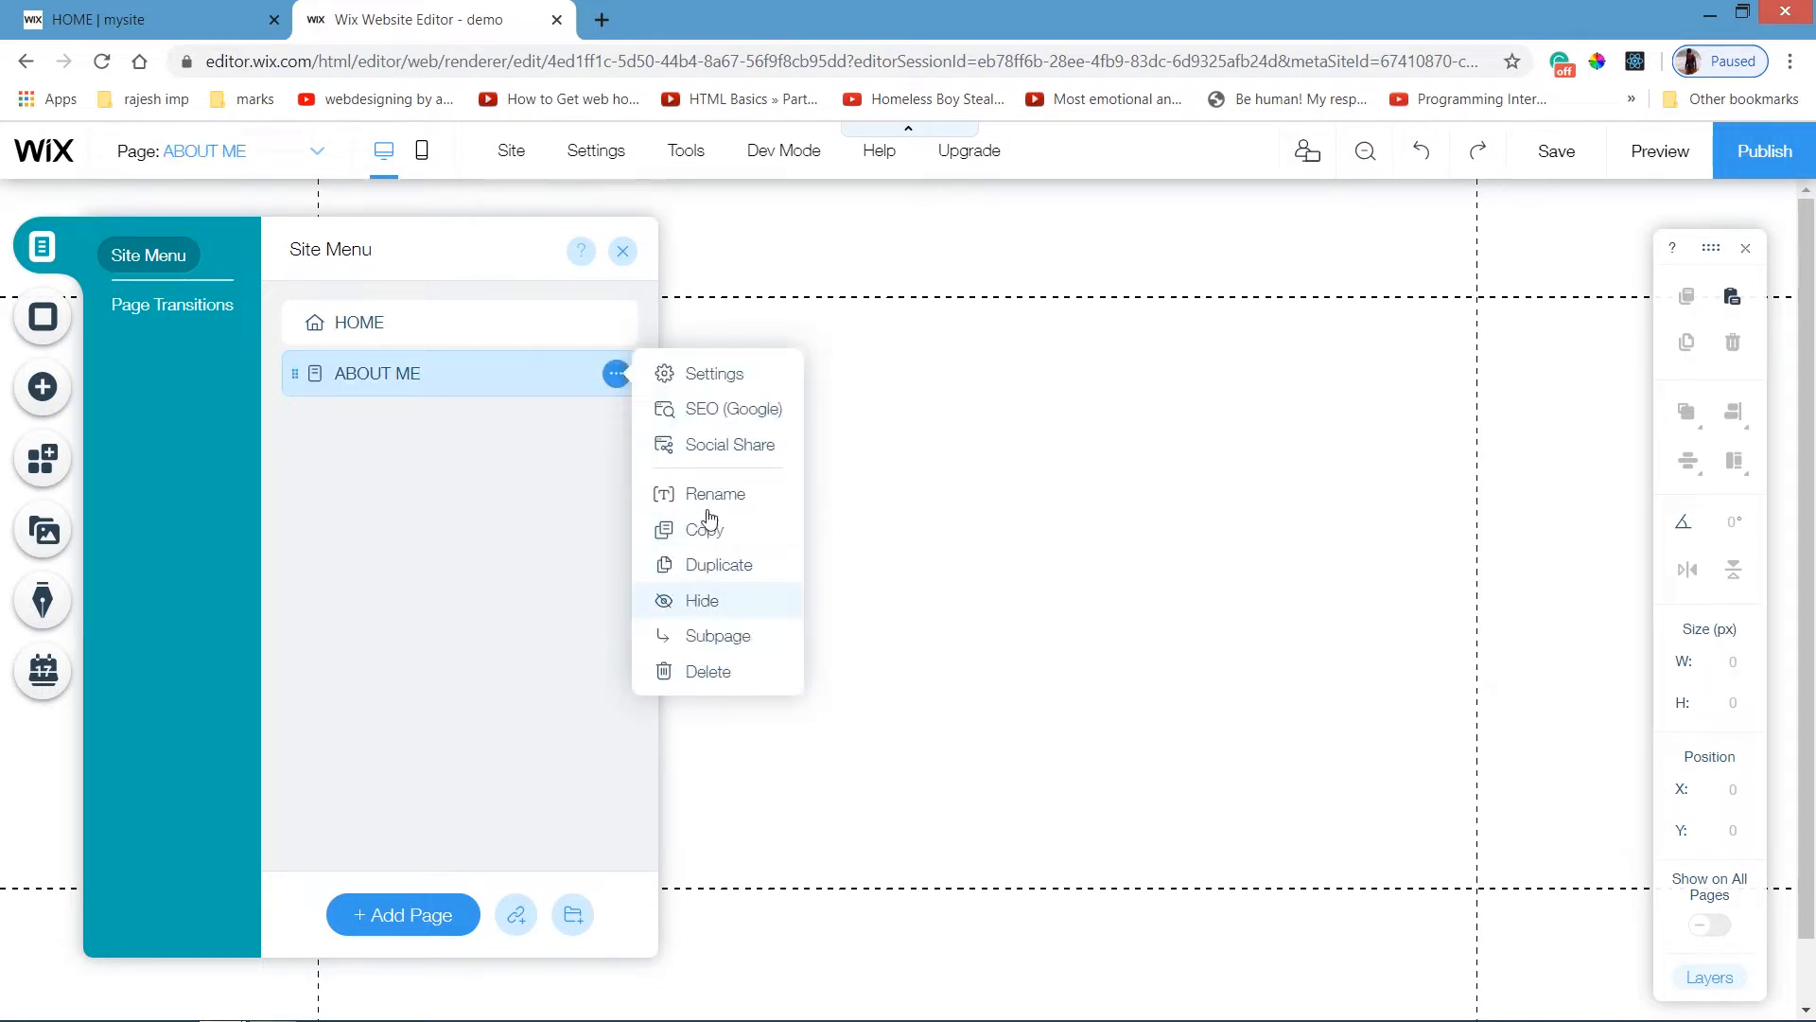
left_click(705, 494)
left_click(617, 384)
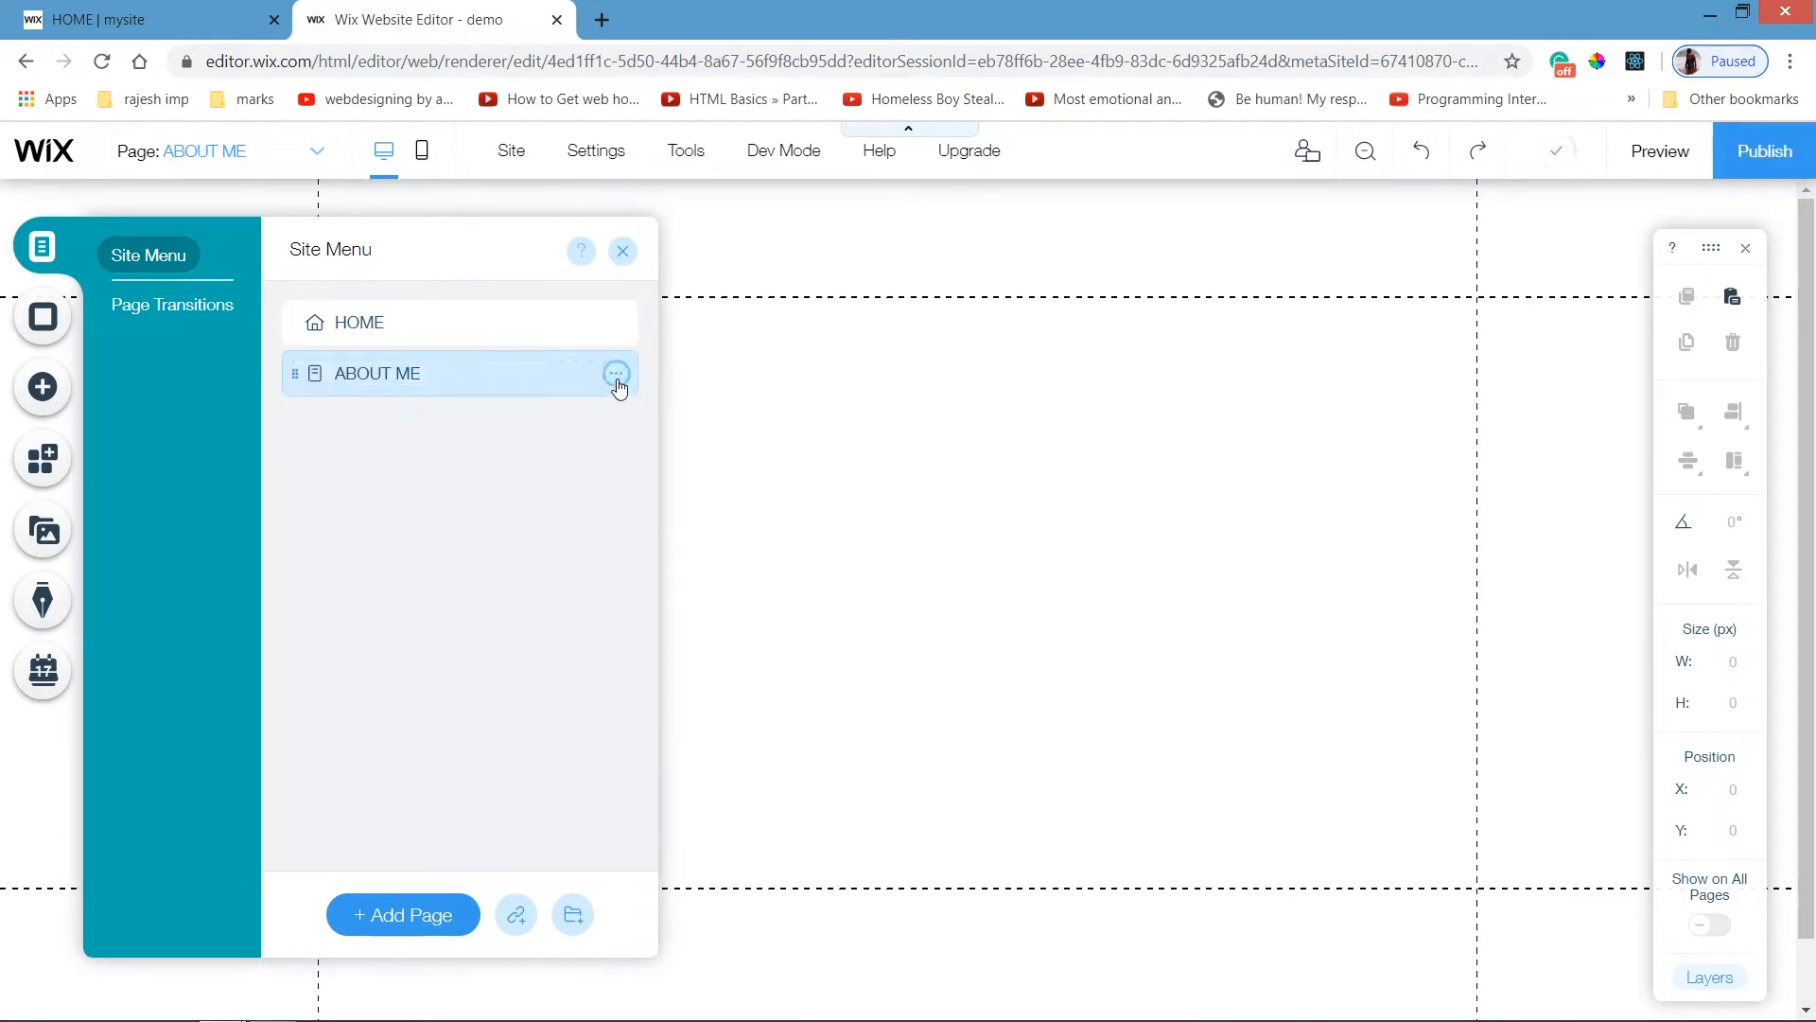
left_click(627, 253)
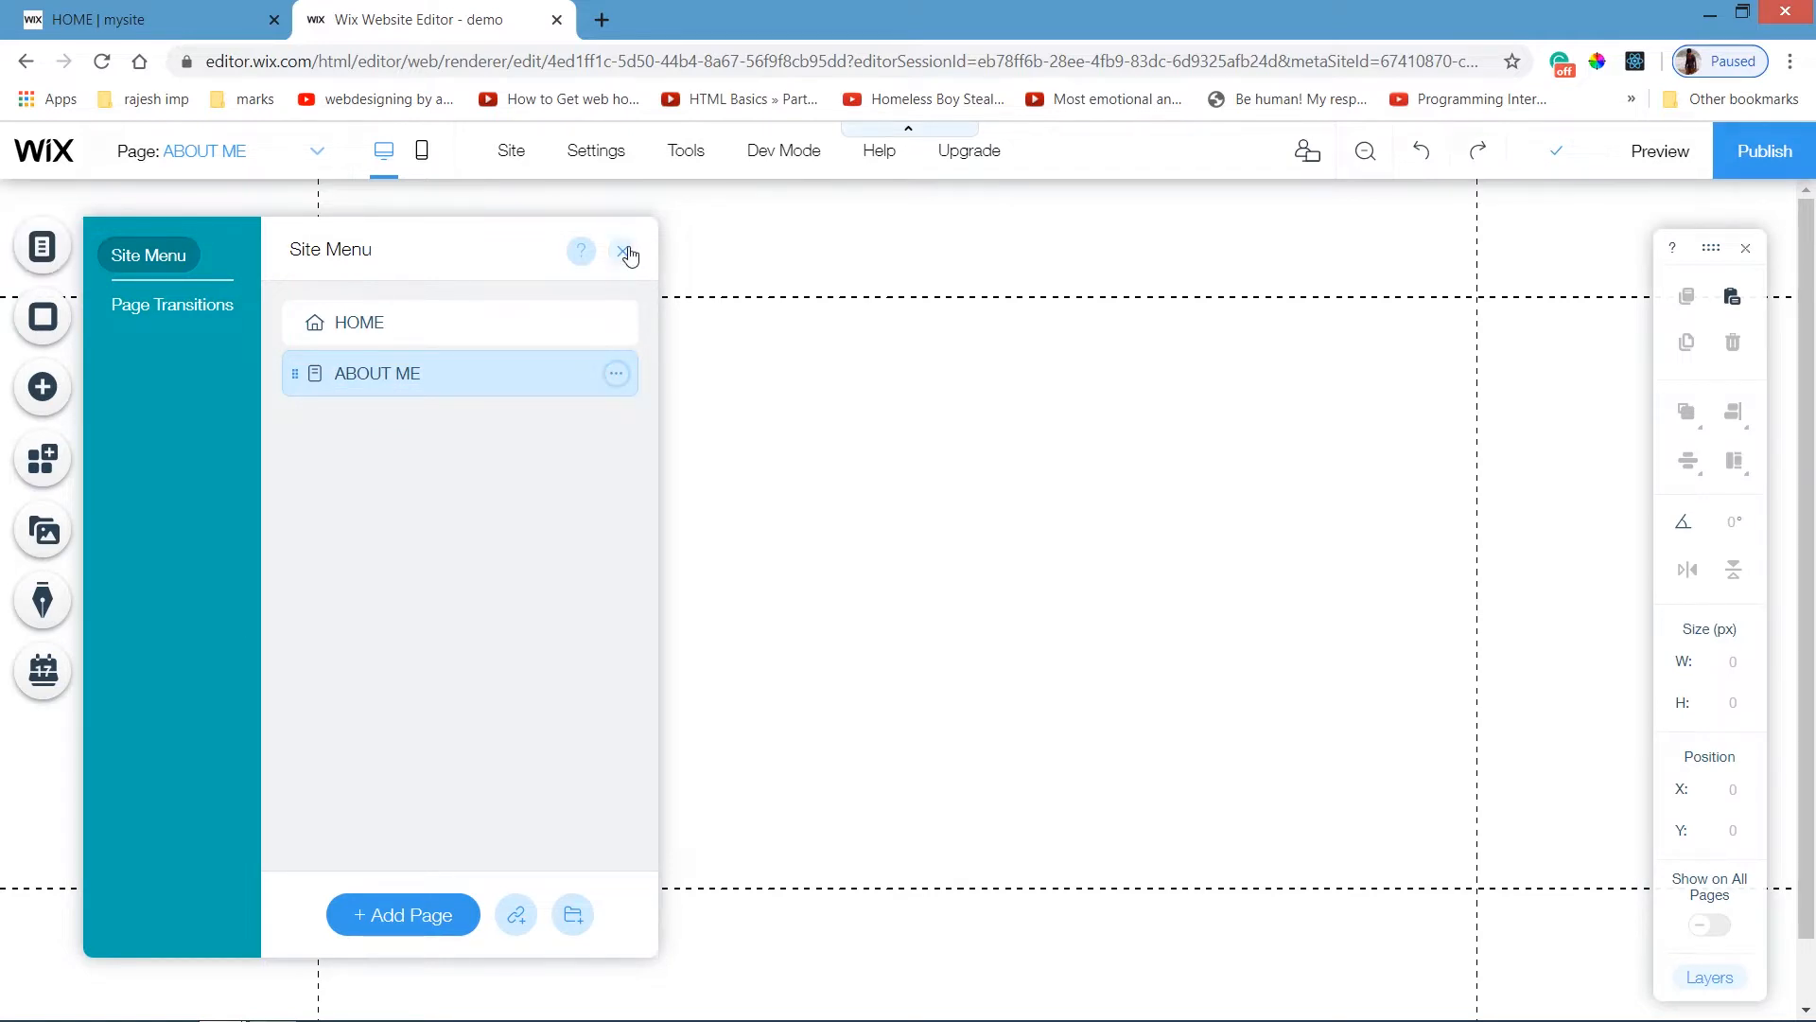
Add the photo-and-green About strip to the page, set its height to 506 px, and remove LEARN MORE.
left_click(47, 392)
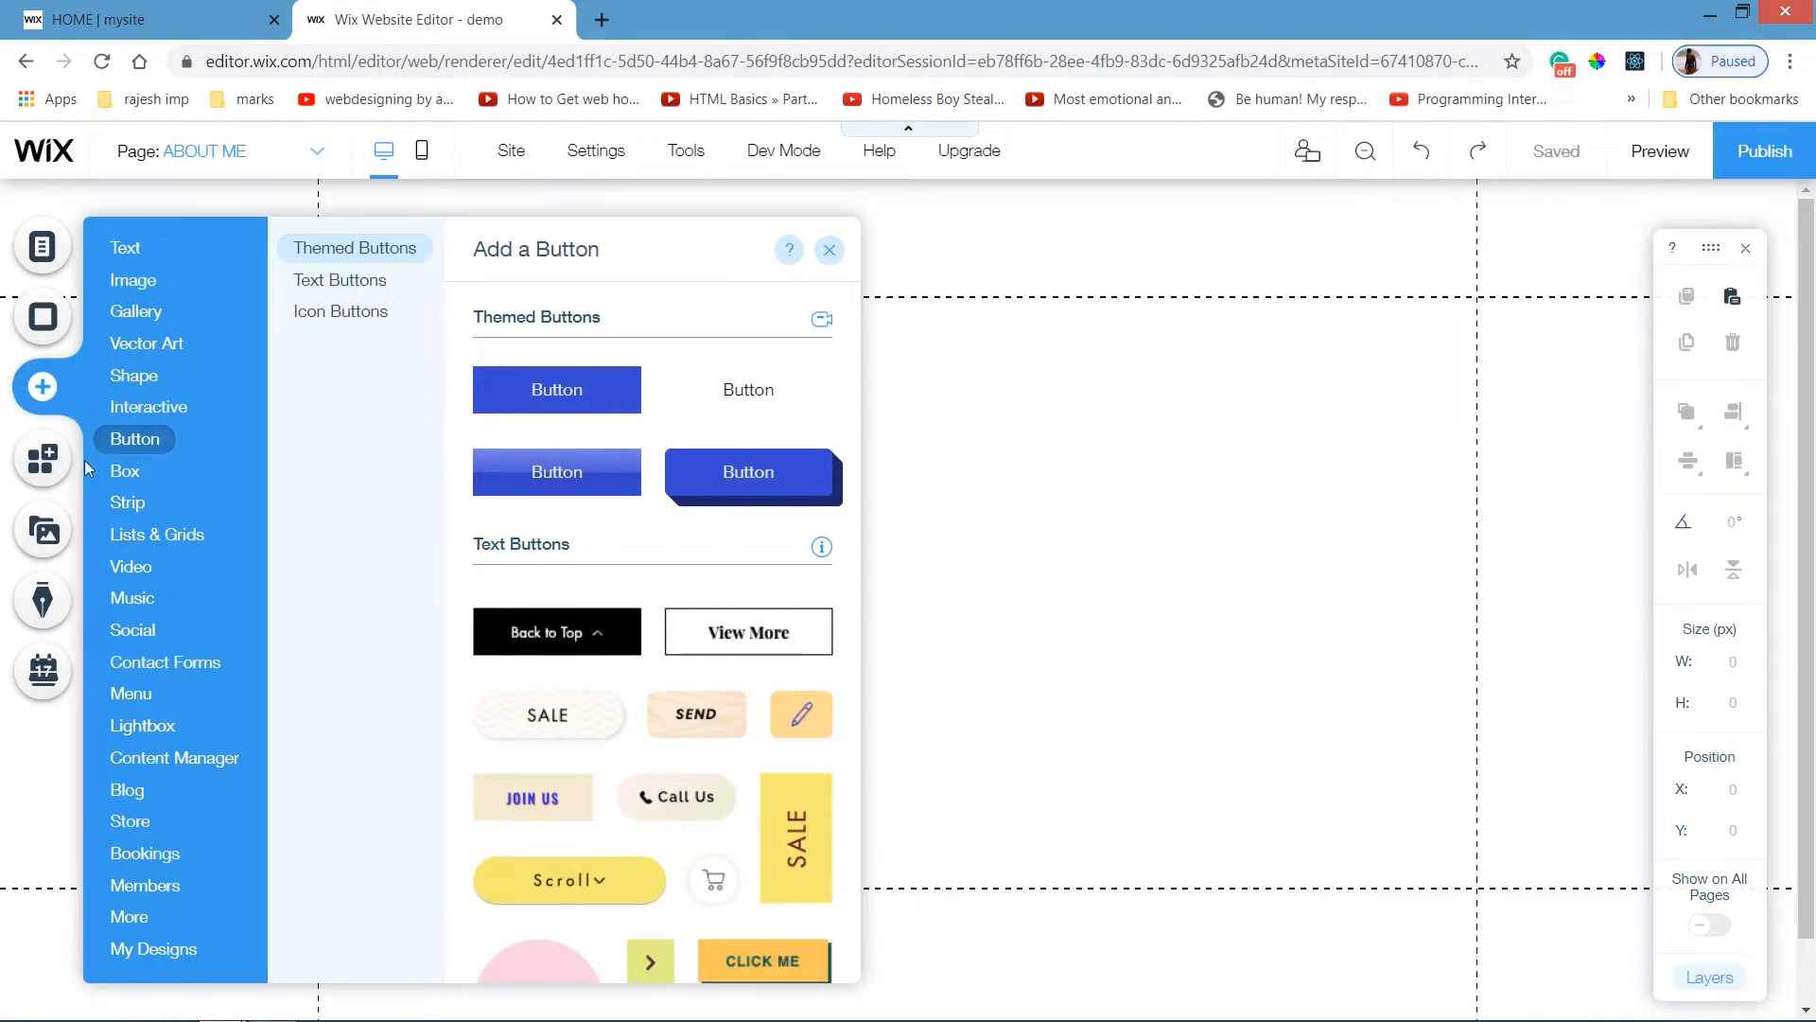
left_click(131, 513)
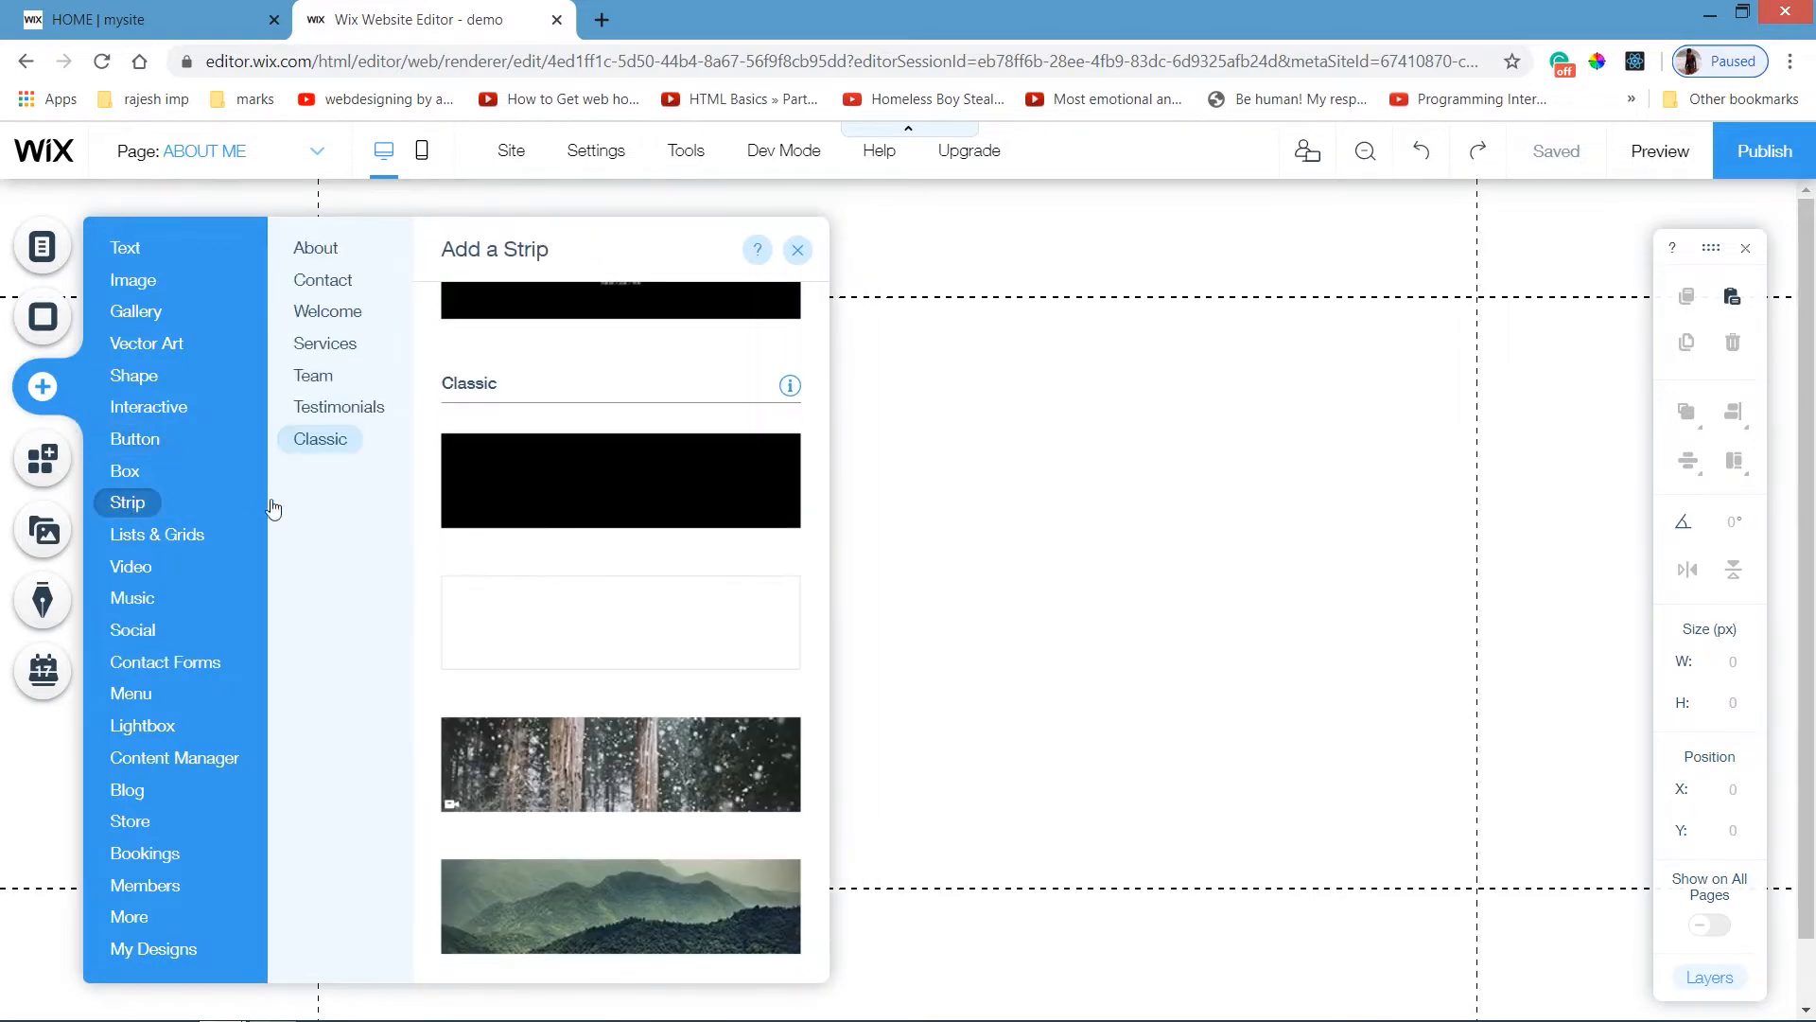
left_click(314, 244)
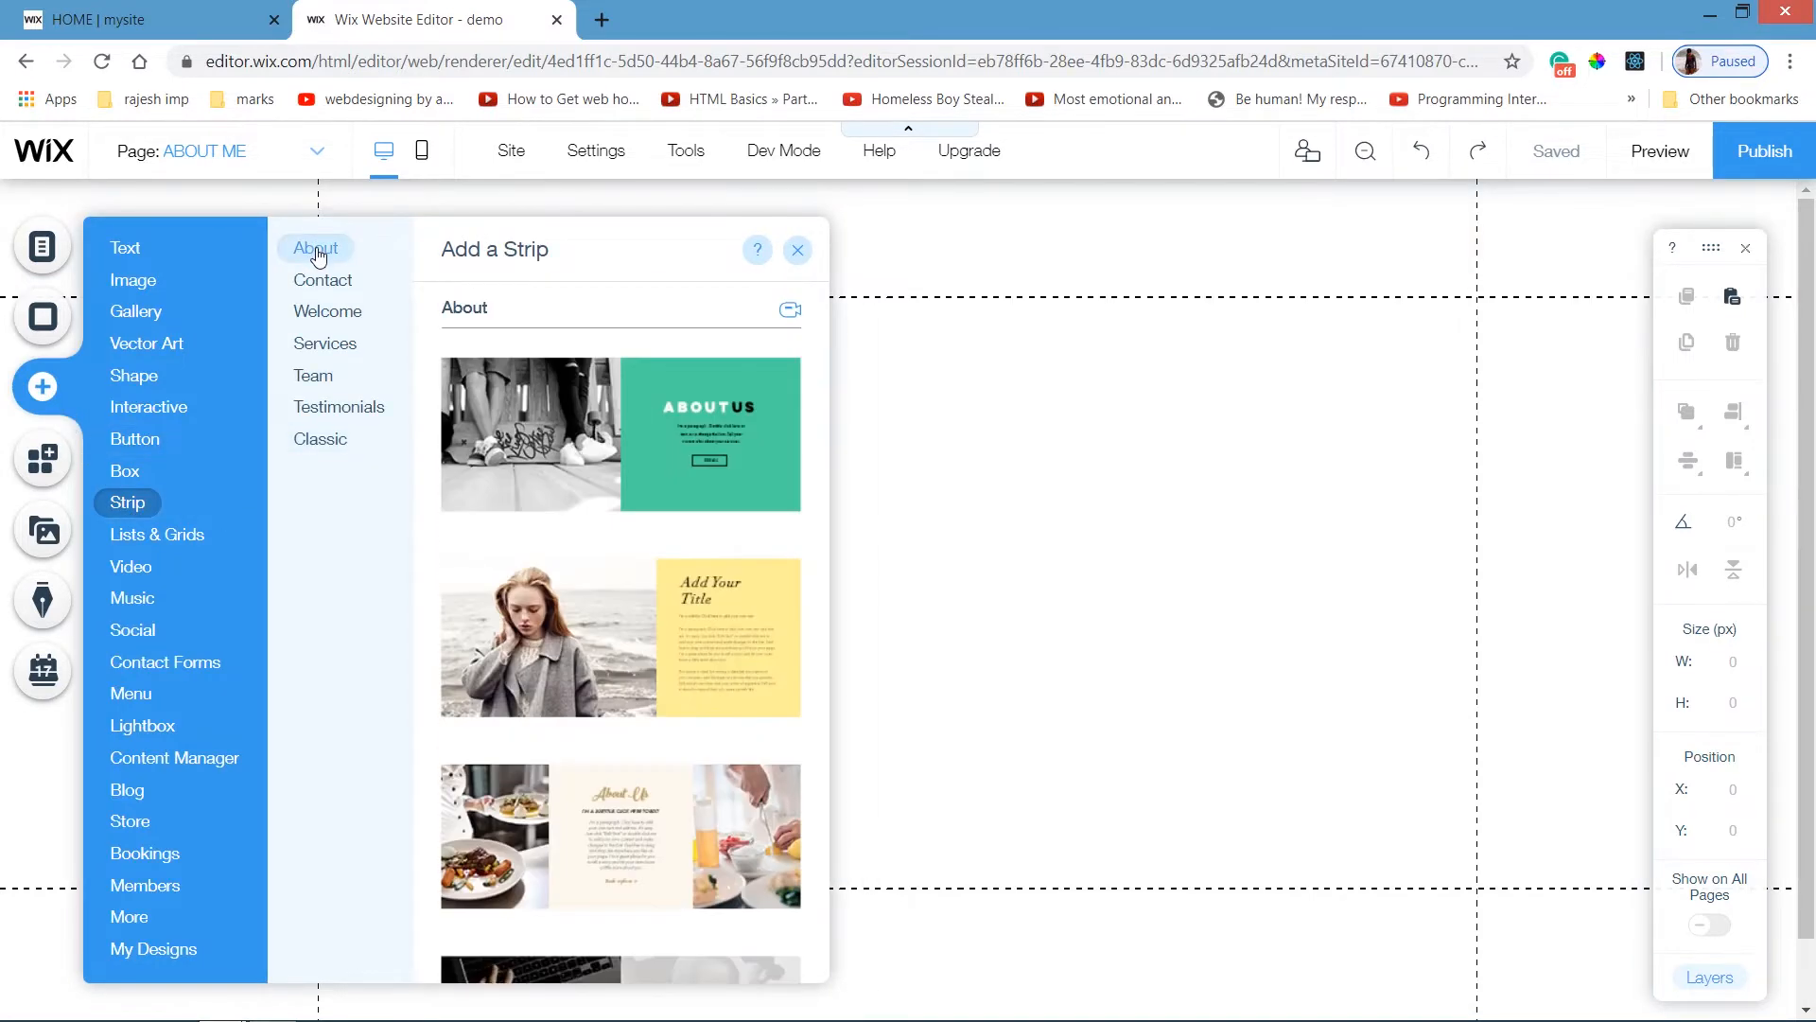
left_click(629, 474)
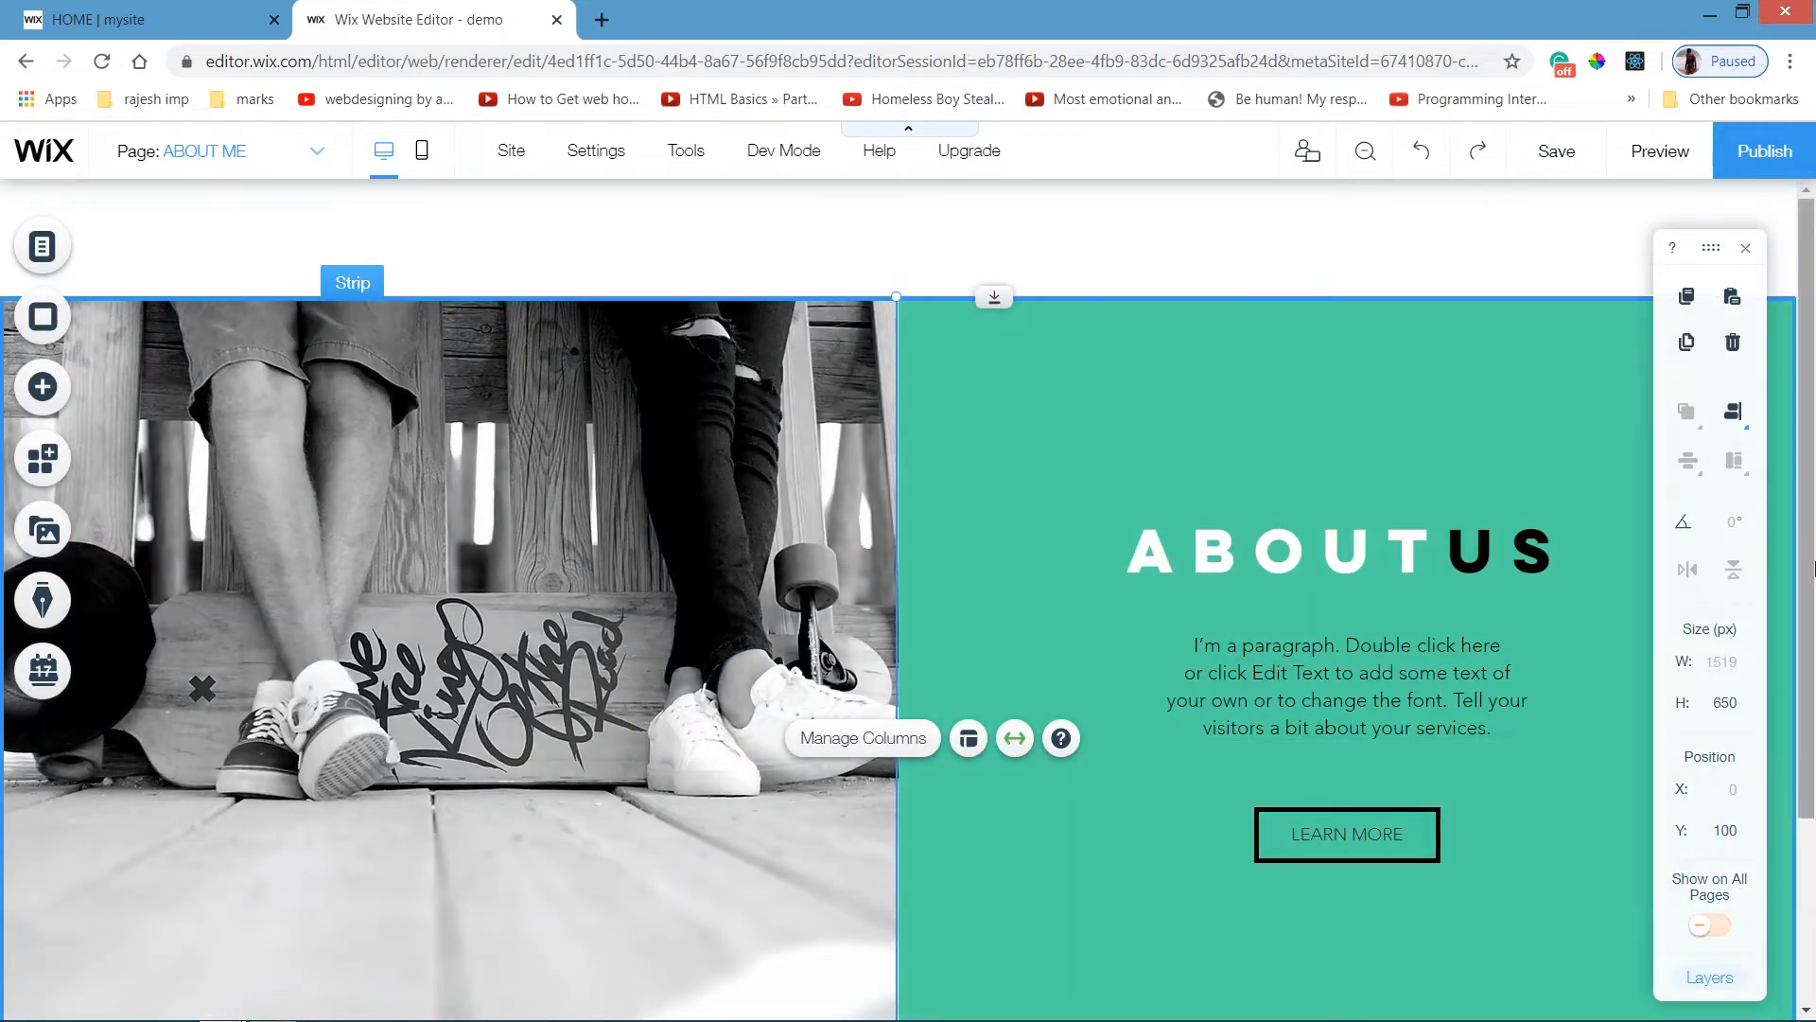
mouse_move(1814, 544)
left_mouse_down()
mouse_move(1814, 727)
mouse_move(1814, 578)
left_mouse_up()
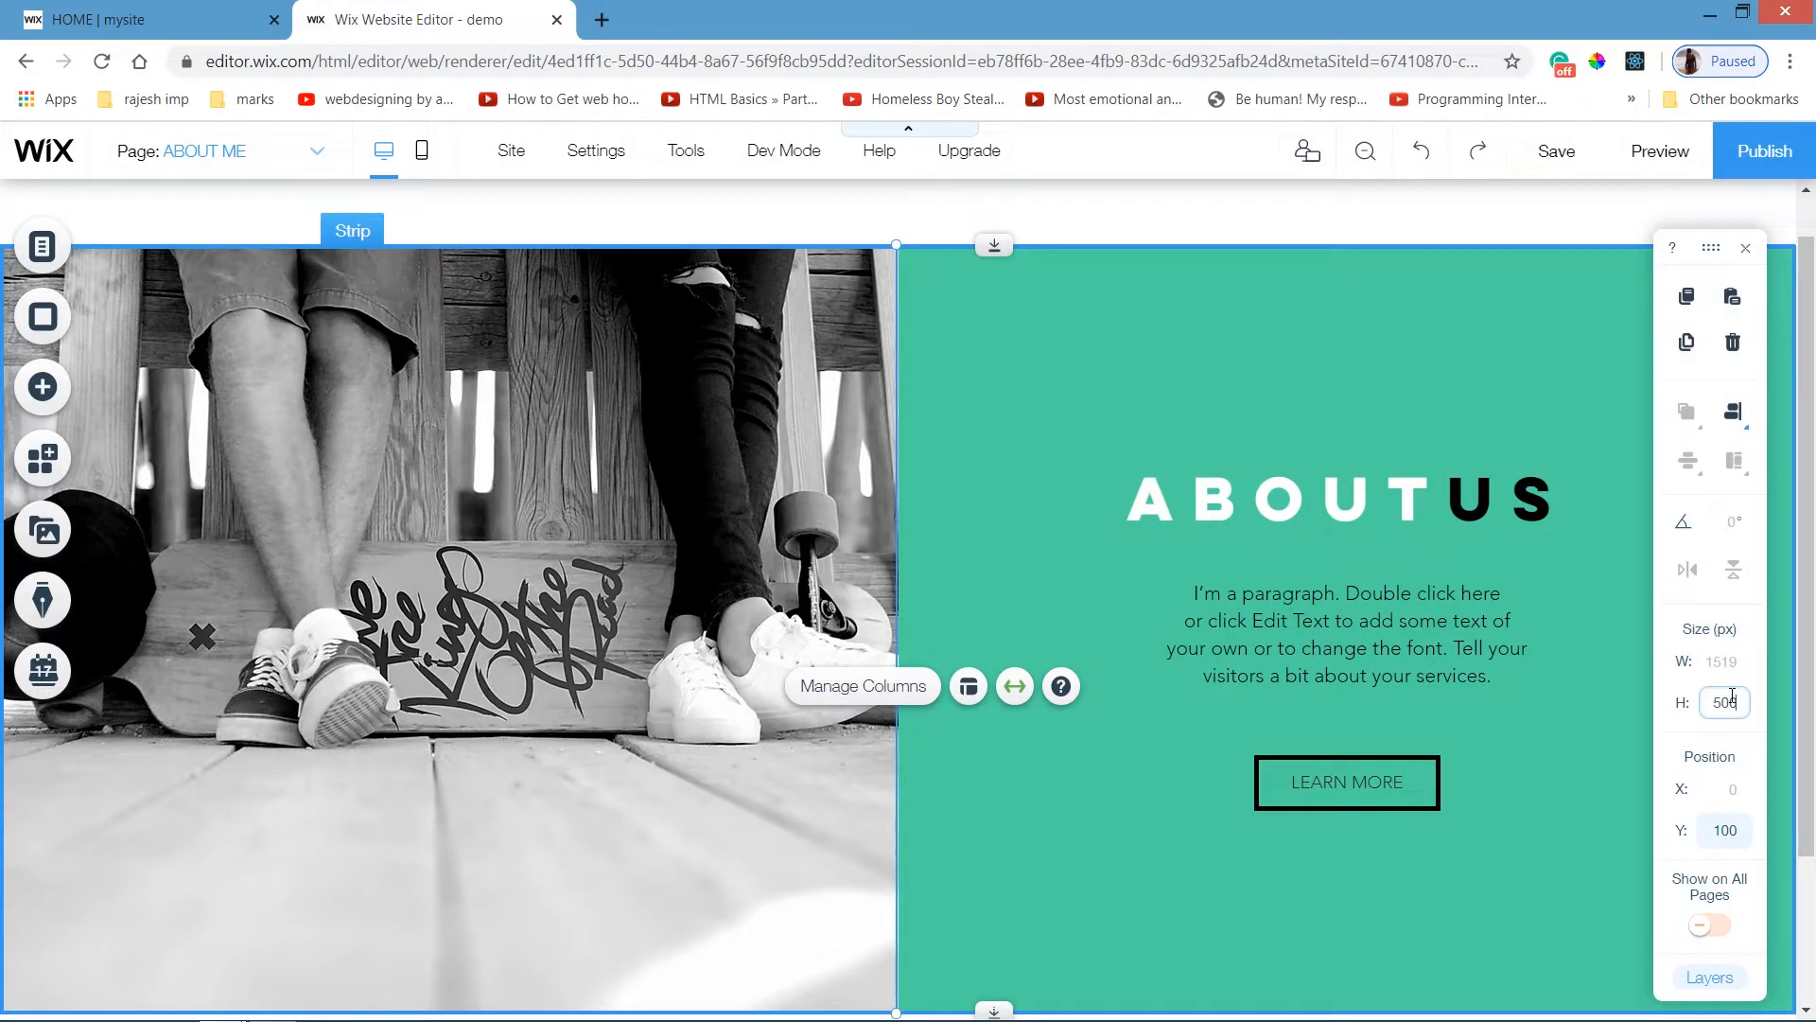
key("Return")
left_click(1427, 760)
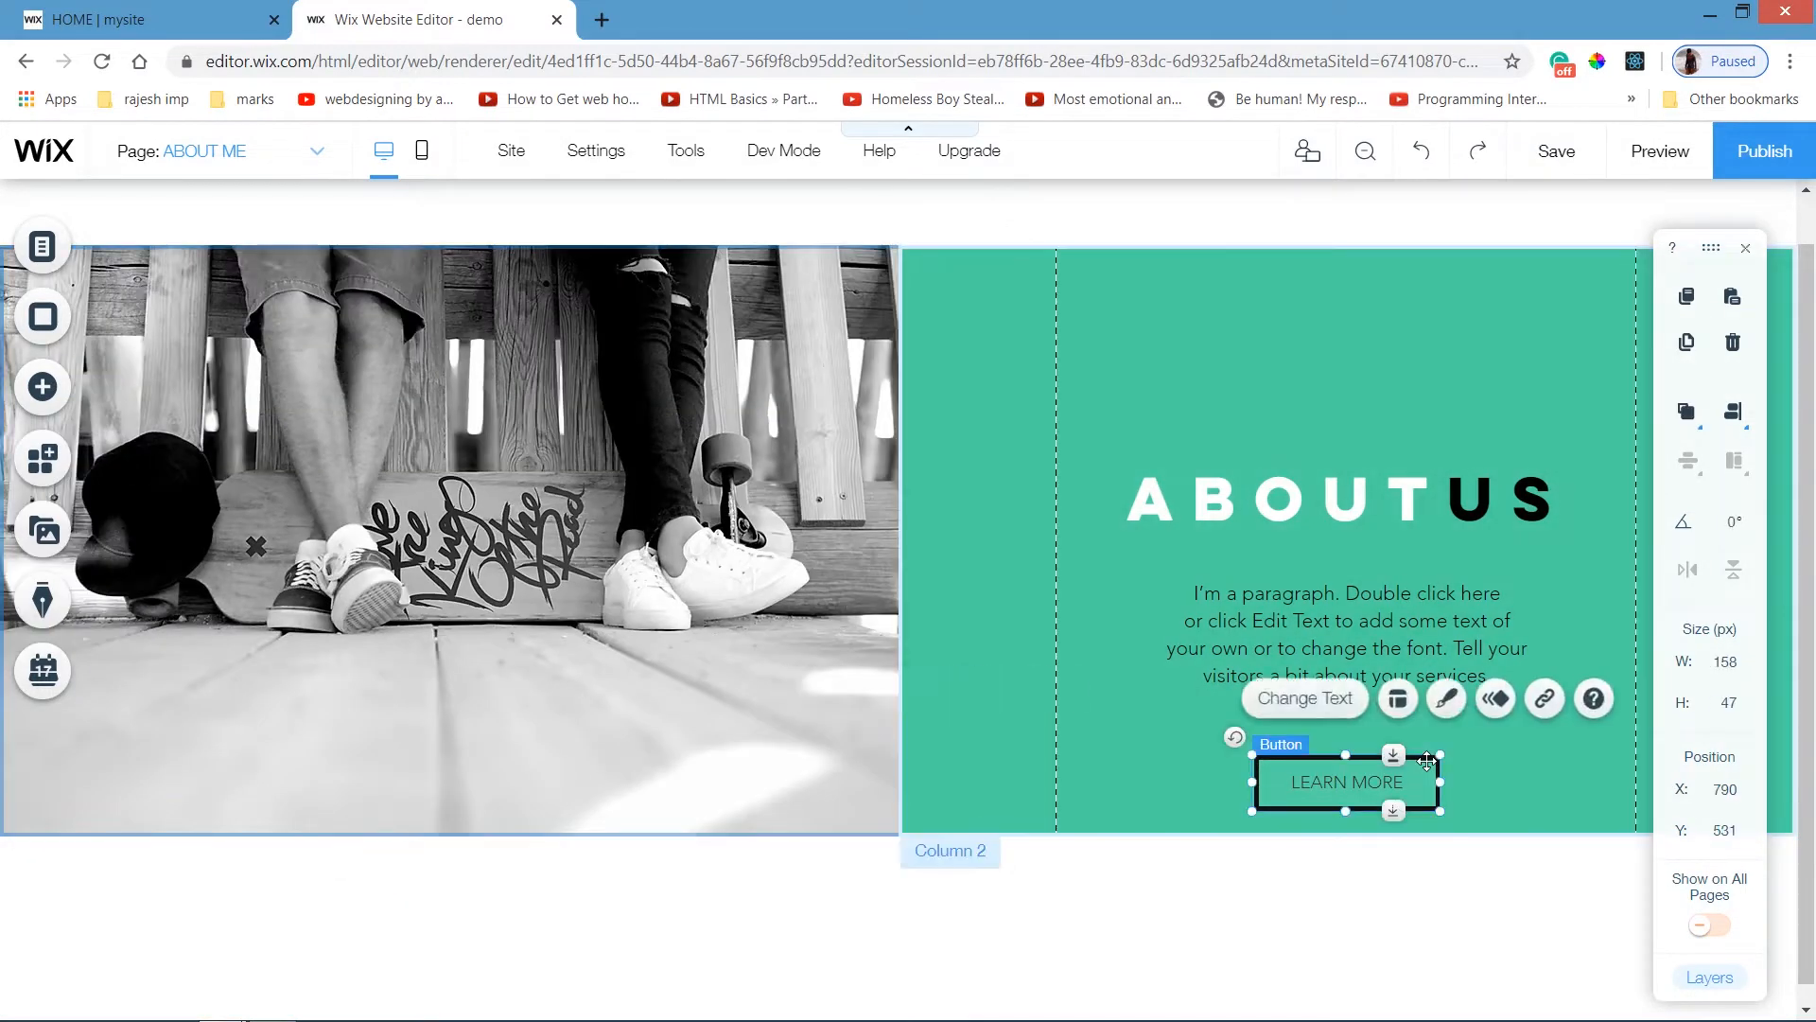
key("Delete")
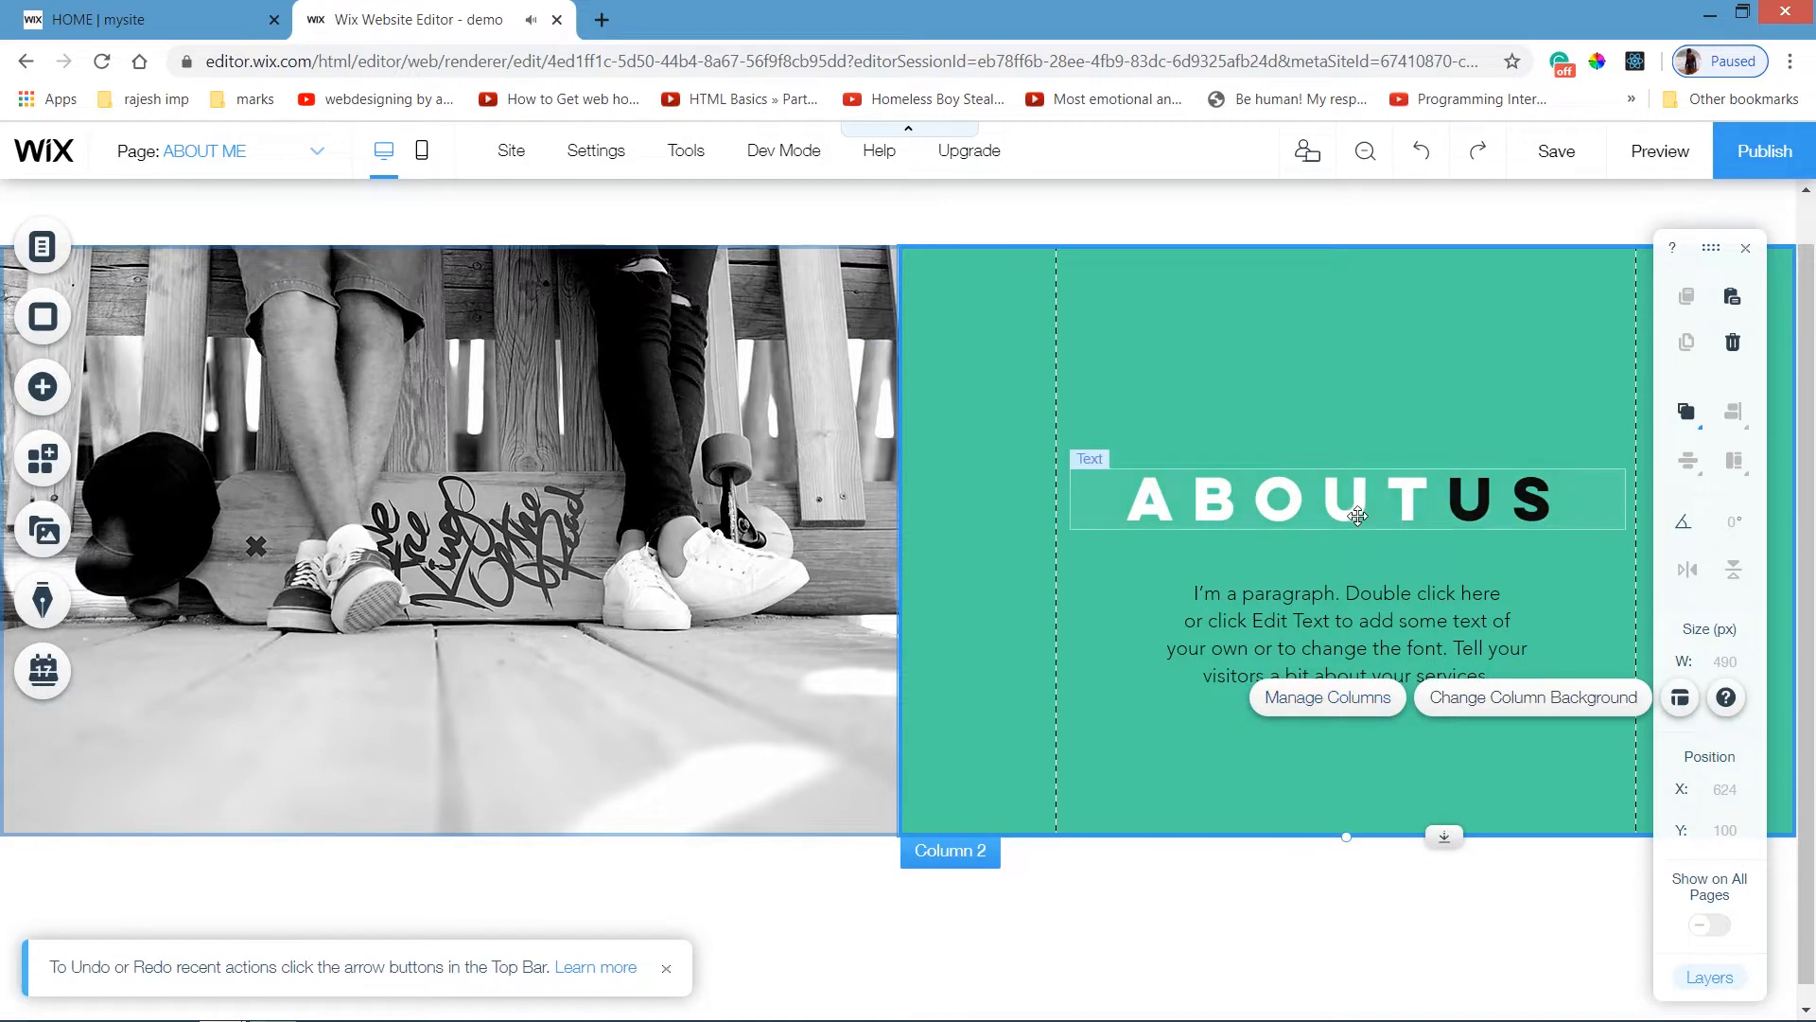
Raise the green column's heading to Y 161 and reword it from ABOUT US to ABOUT ME.
left_click_drag(1358, 503, 1352, 348)
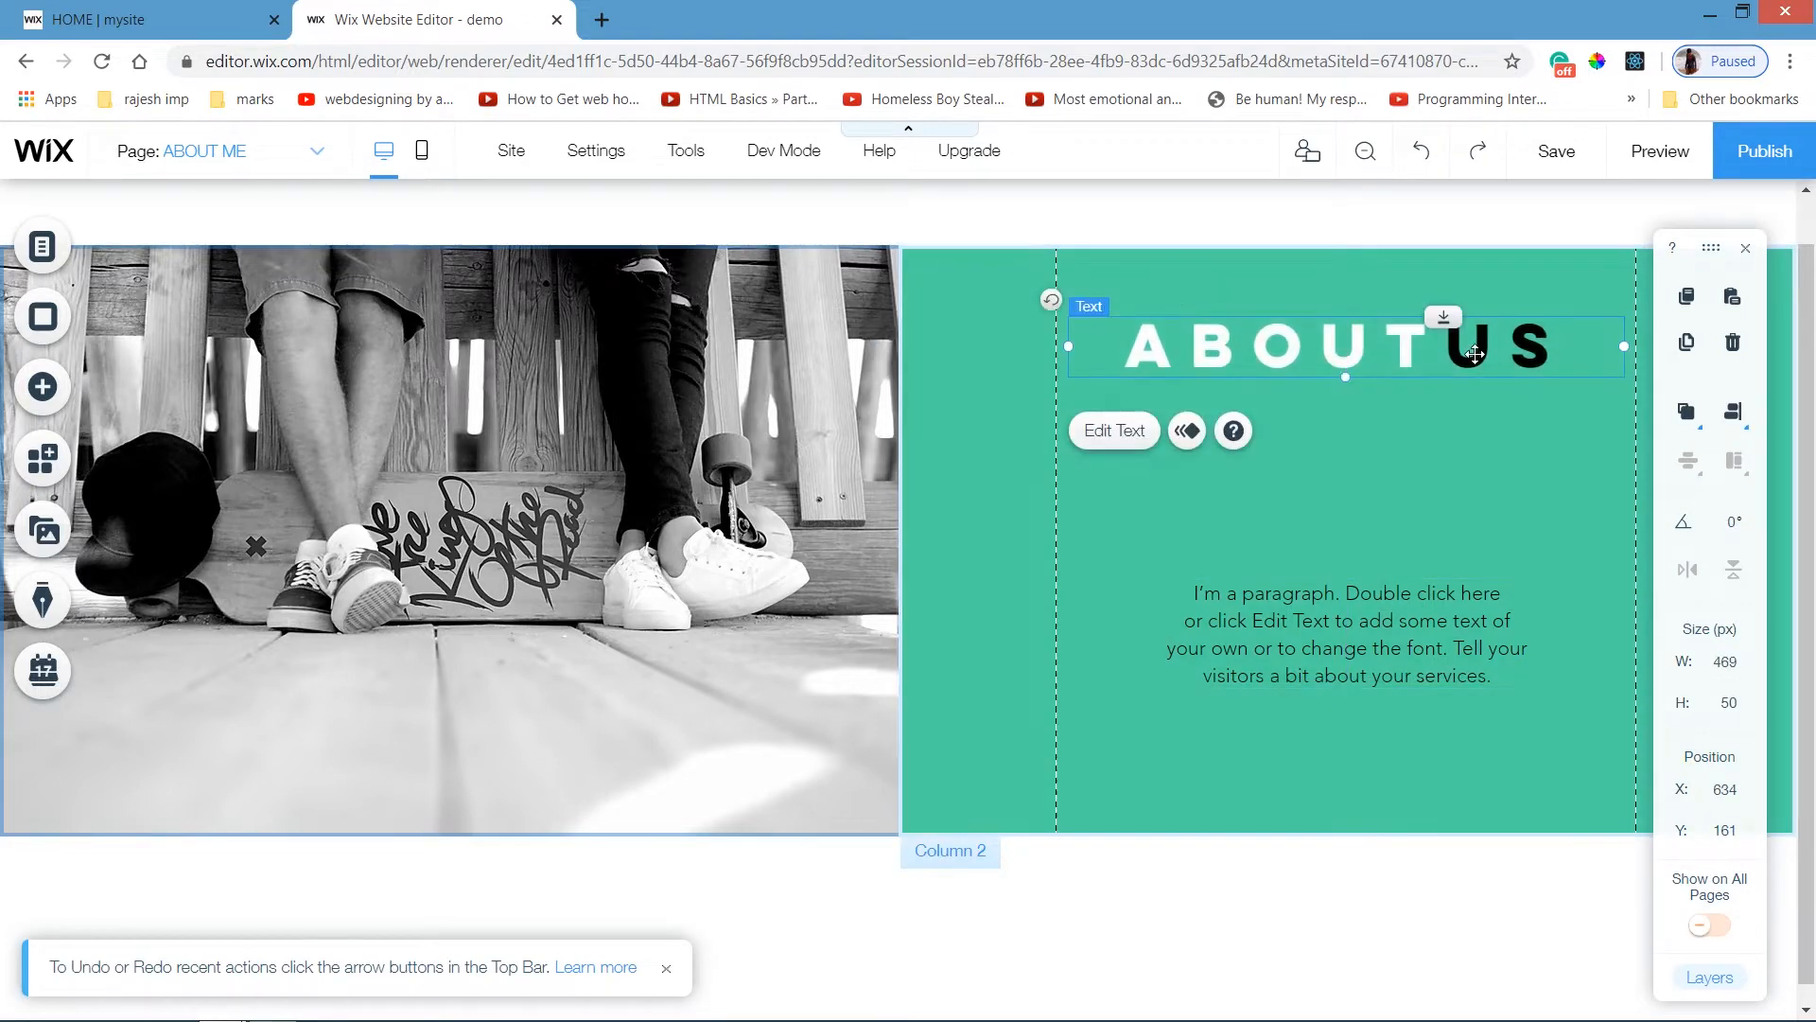
double_click(1538, 349)
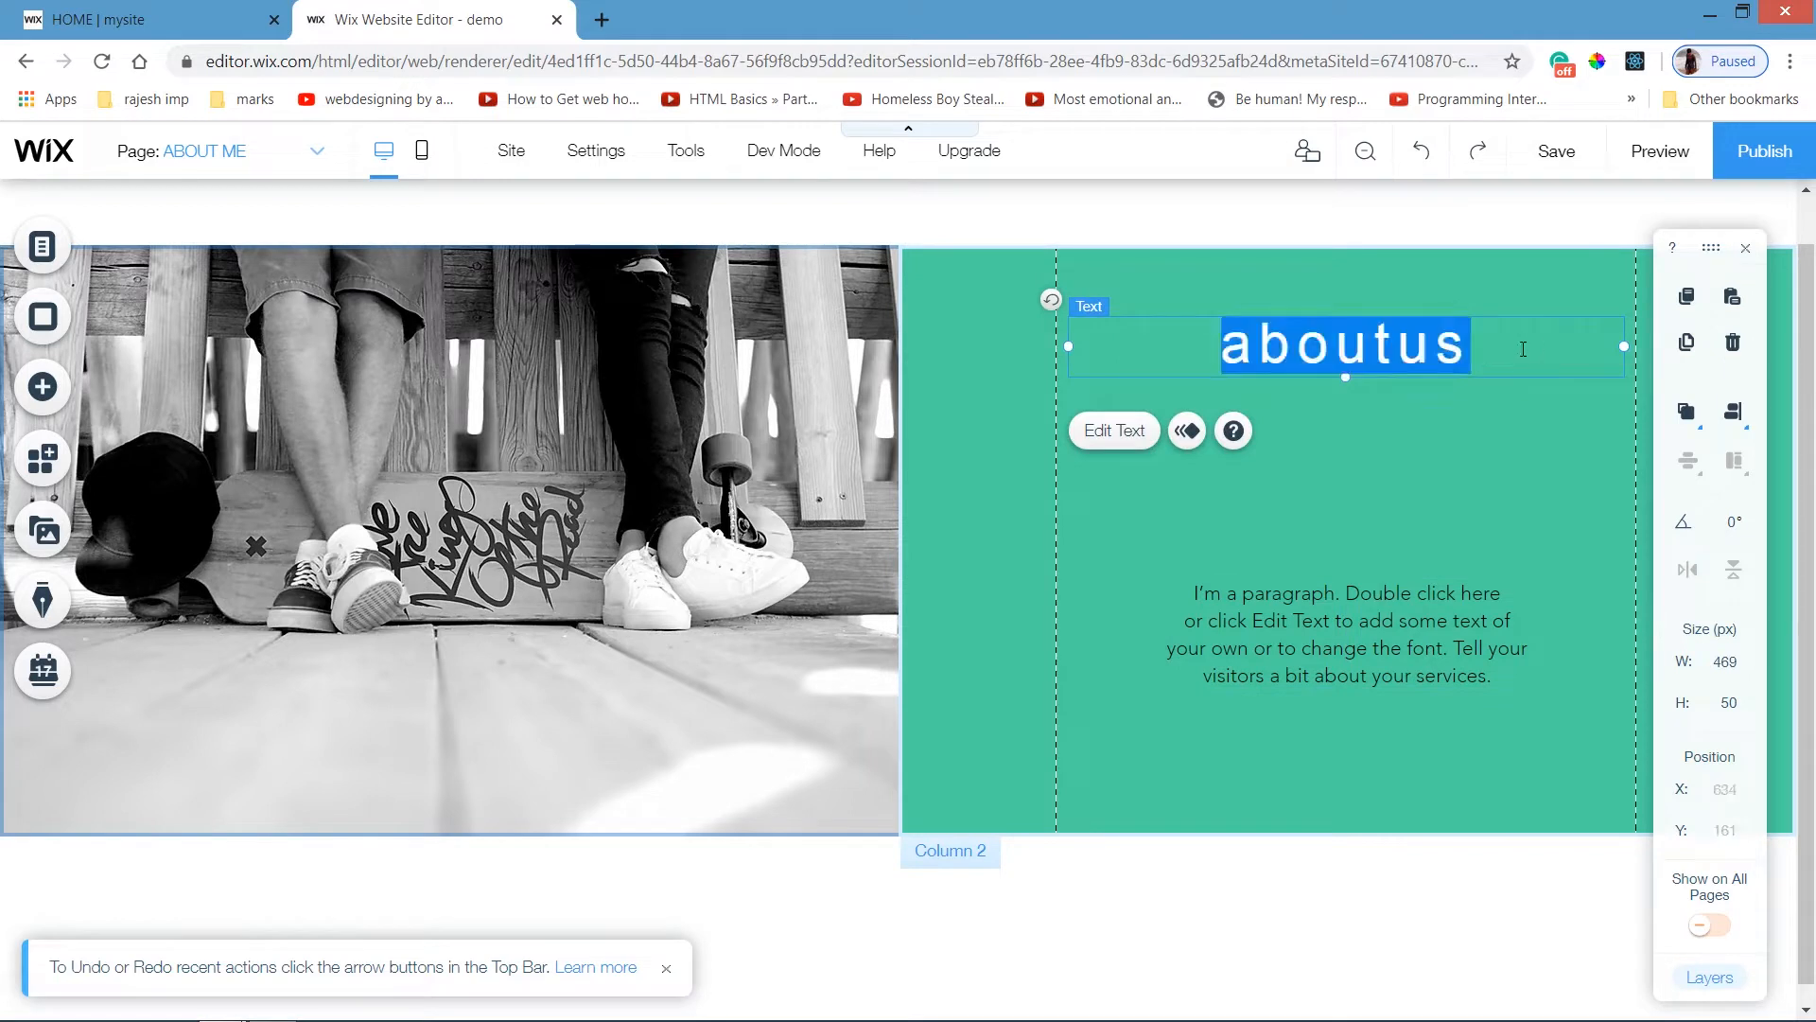
key("BackSpace")
key("BackSpace")
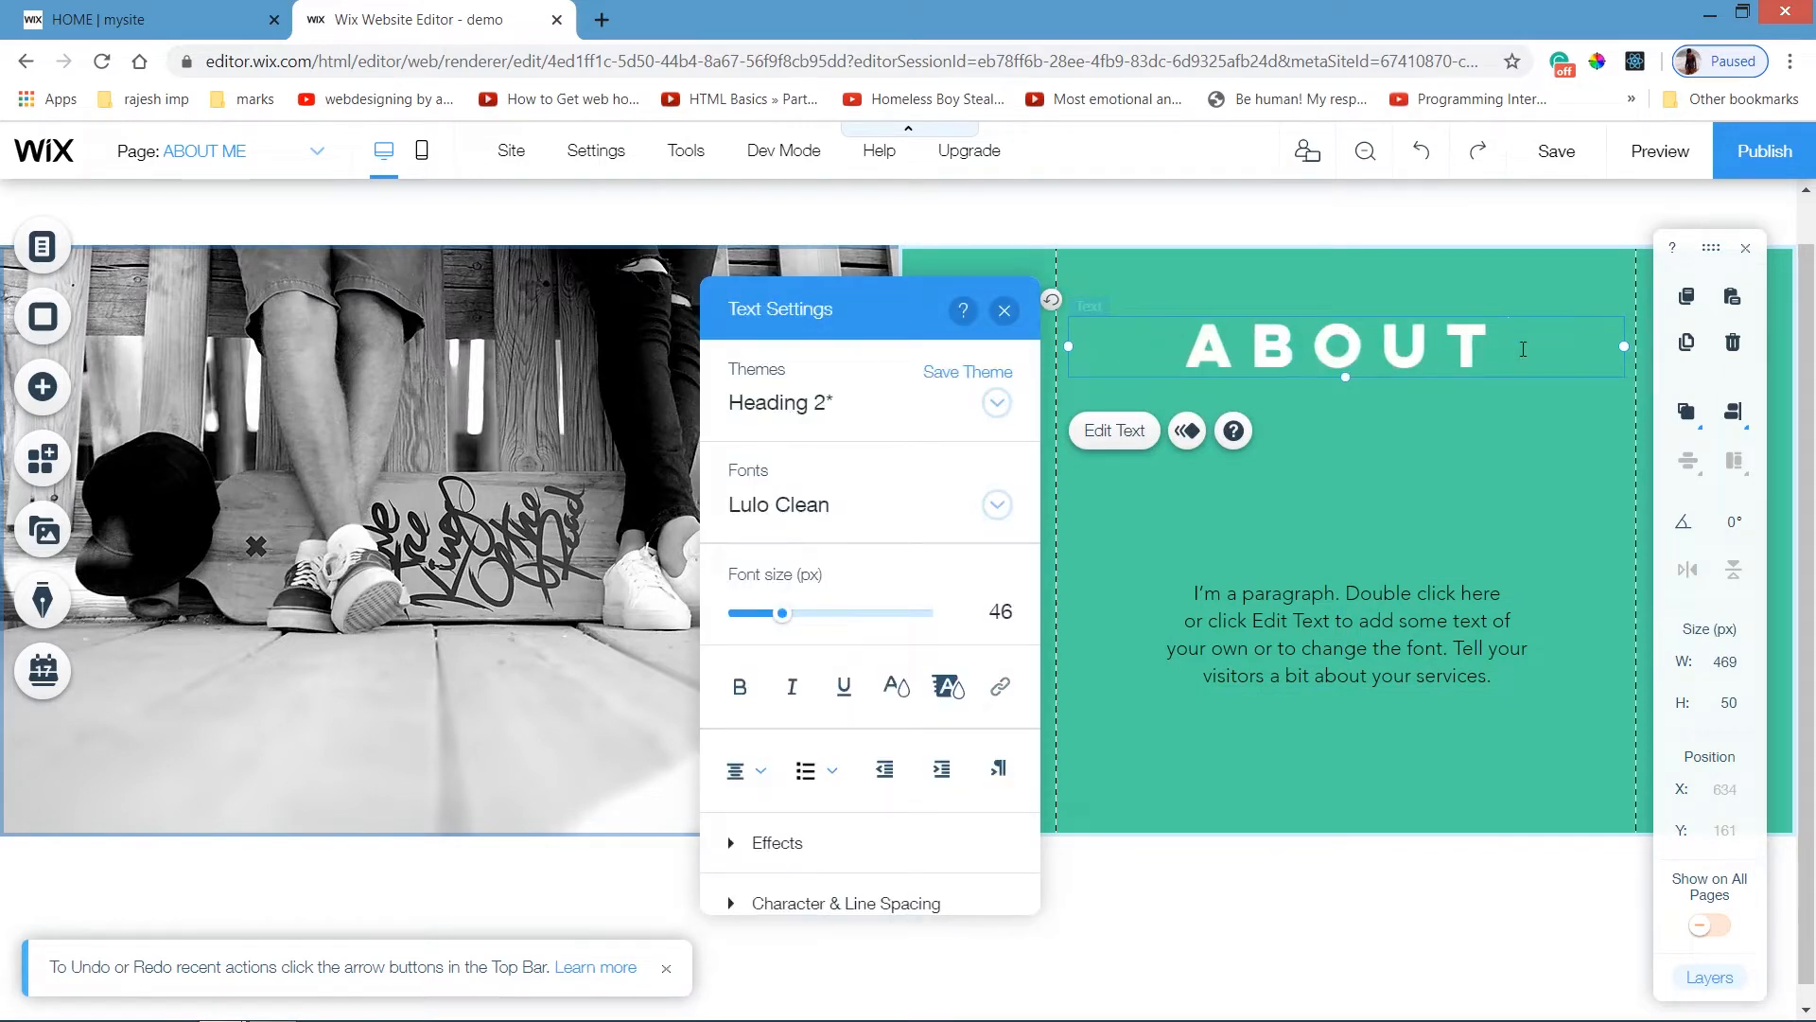
type("ME")
left_click_drag(1438, 349, 1572, 350)
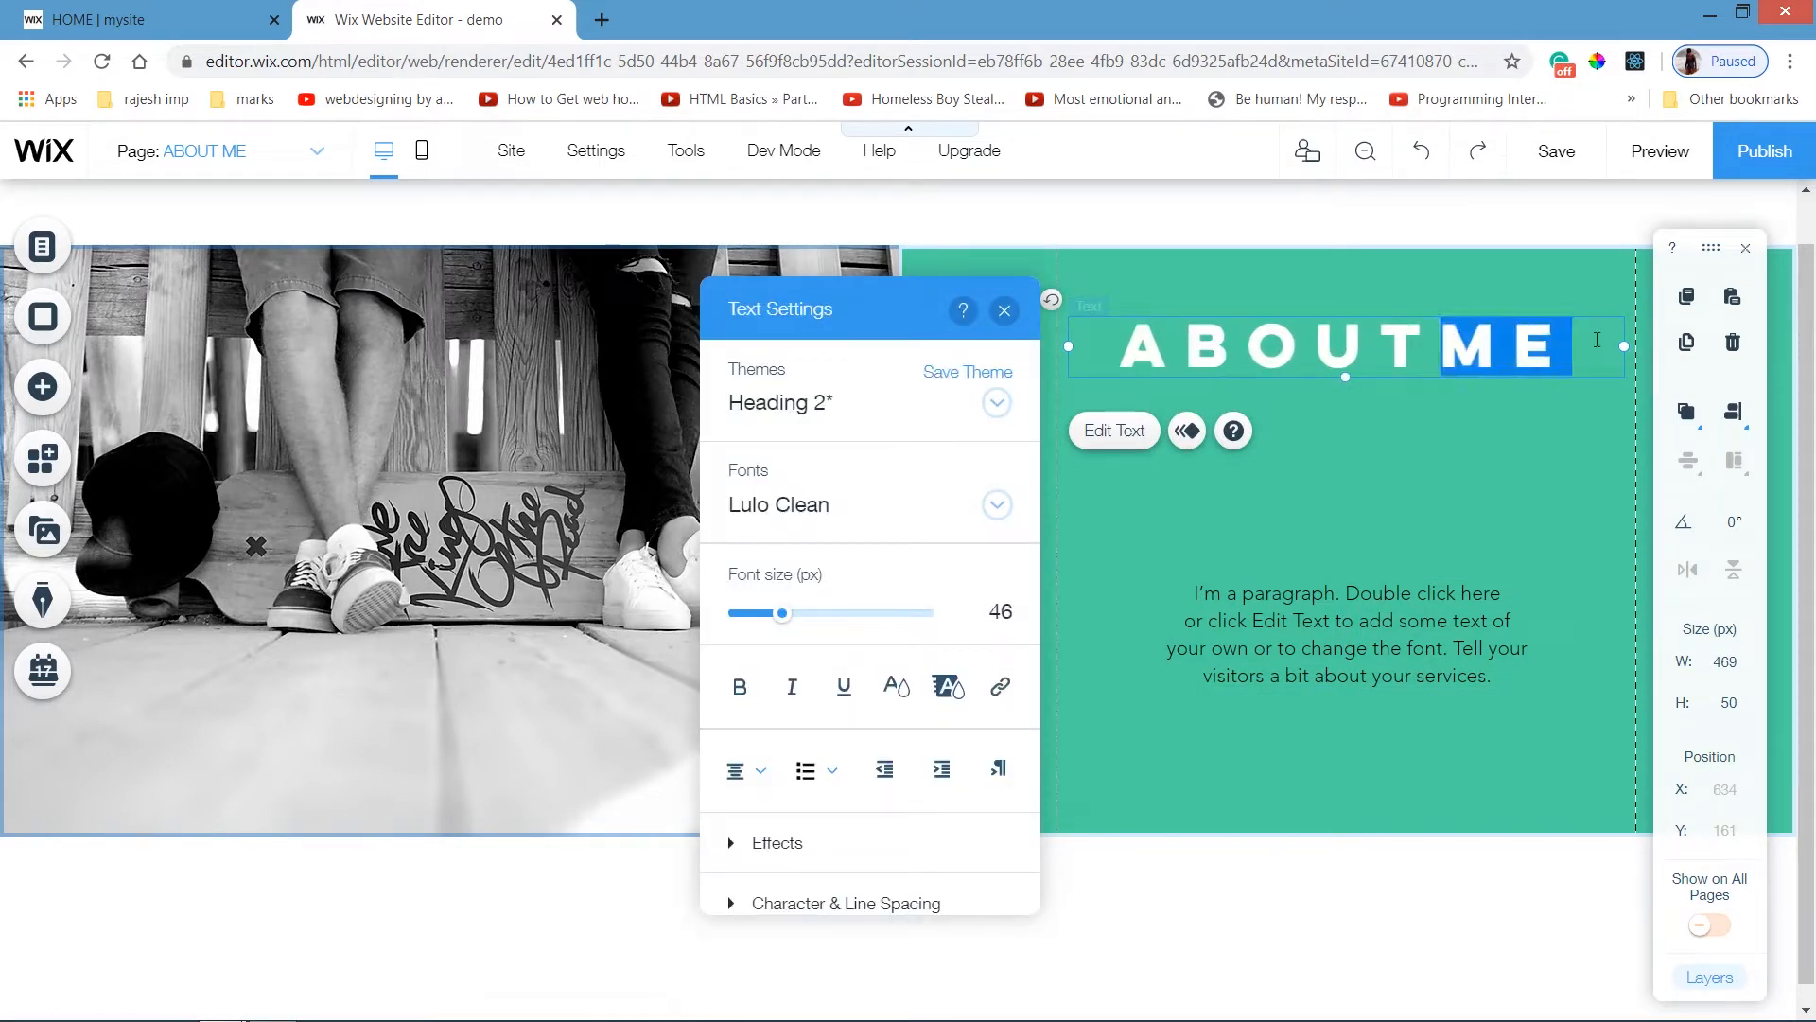
left_click(896, 686)
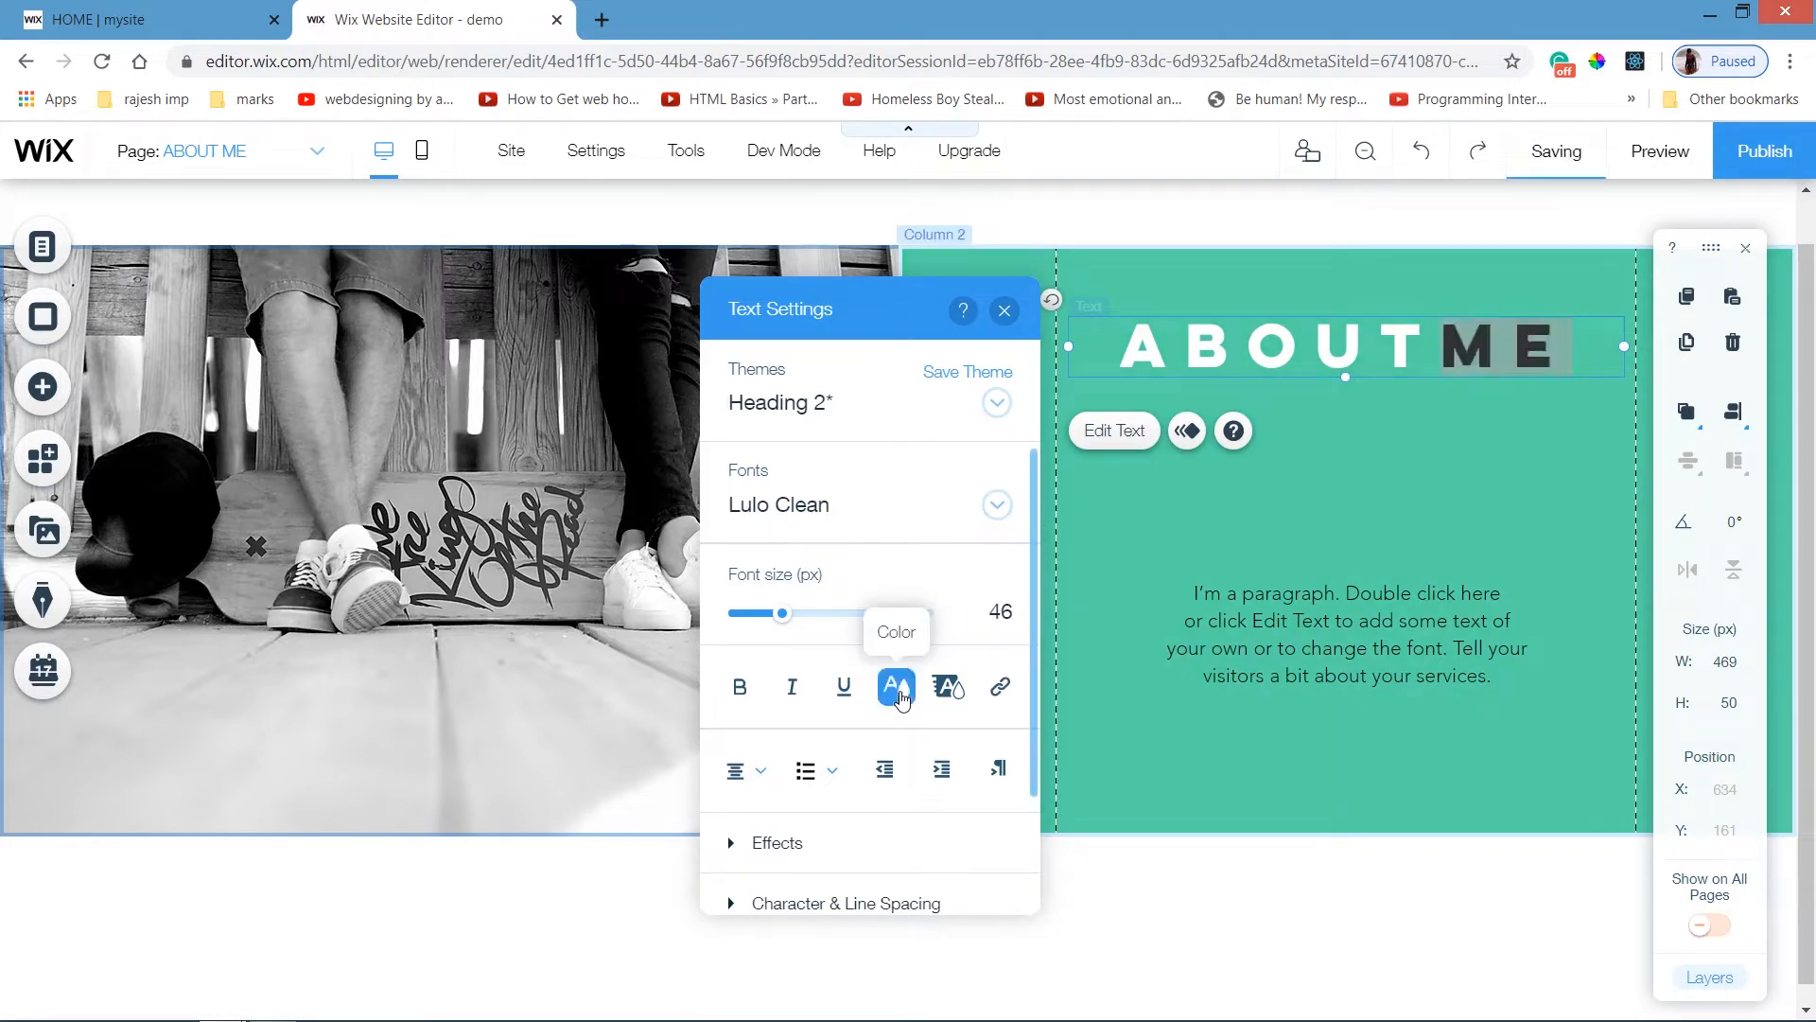
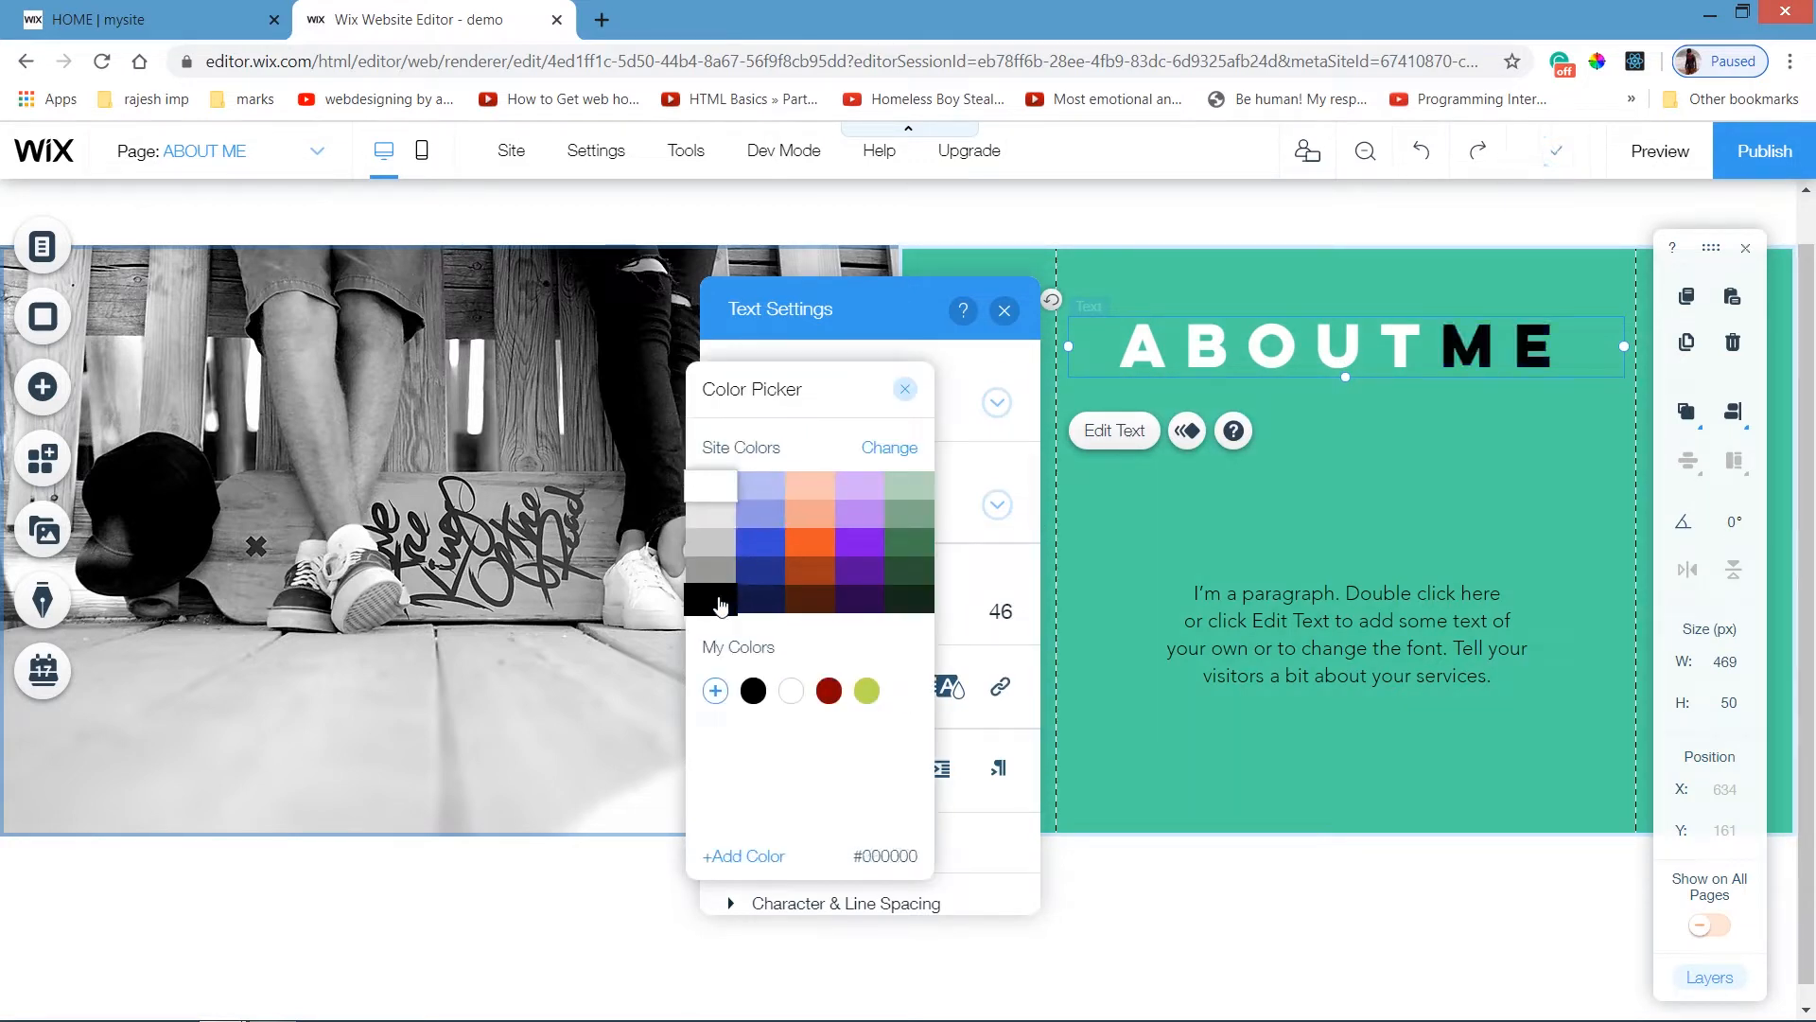
Color the word ME black and drag the paragraph up directly under the ABOUT ME heading.
left_click(714, 598)
left_click(1321, 644)
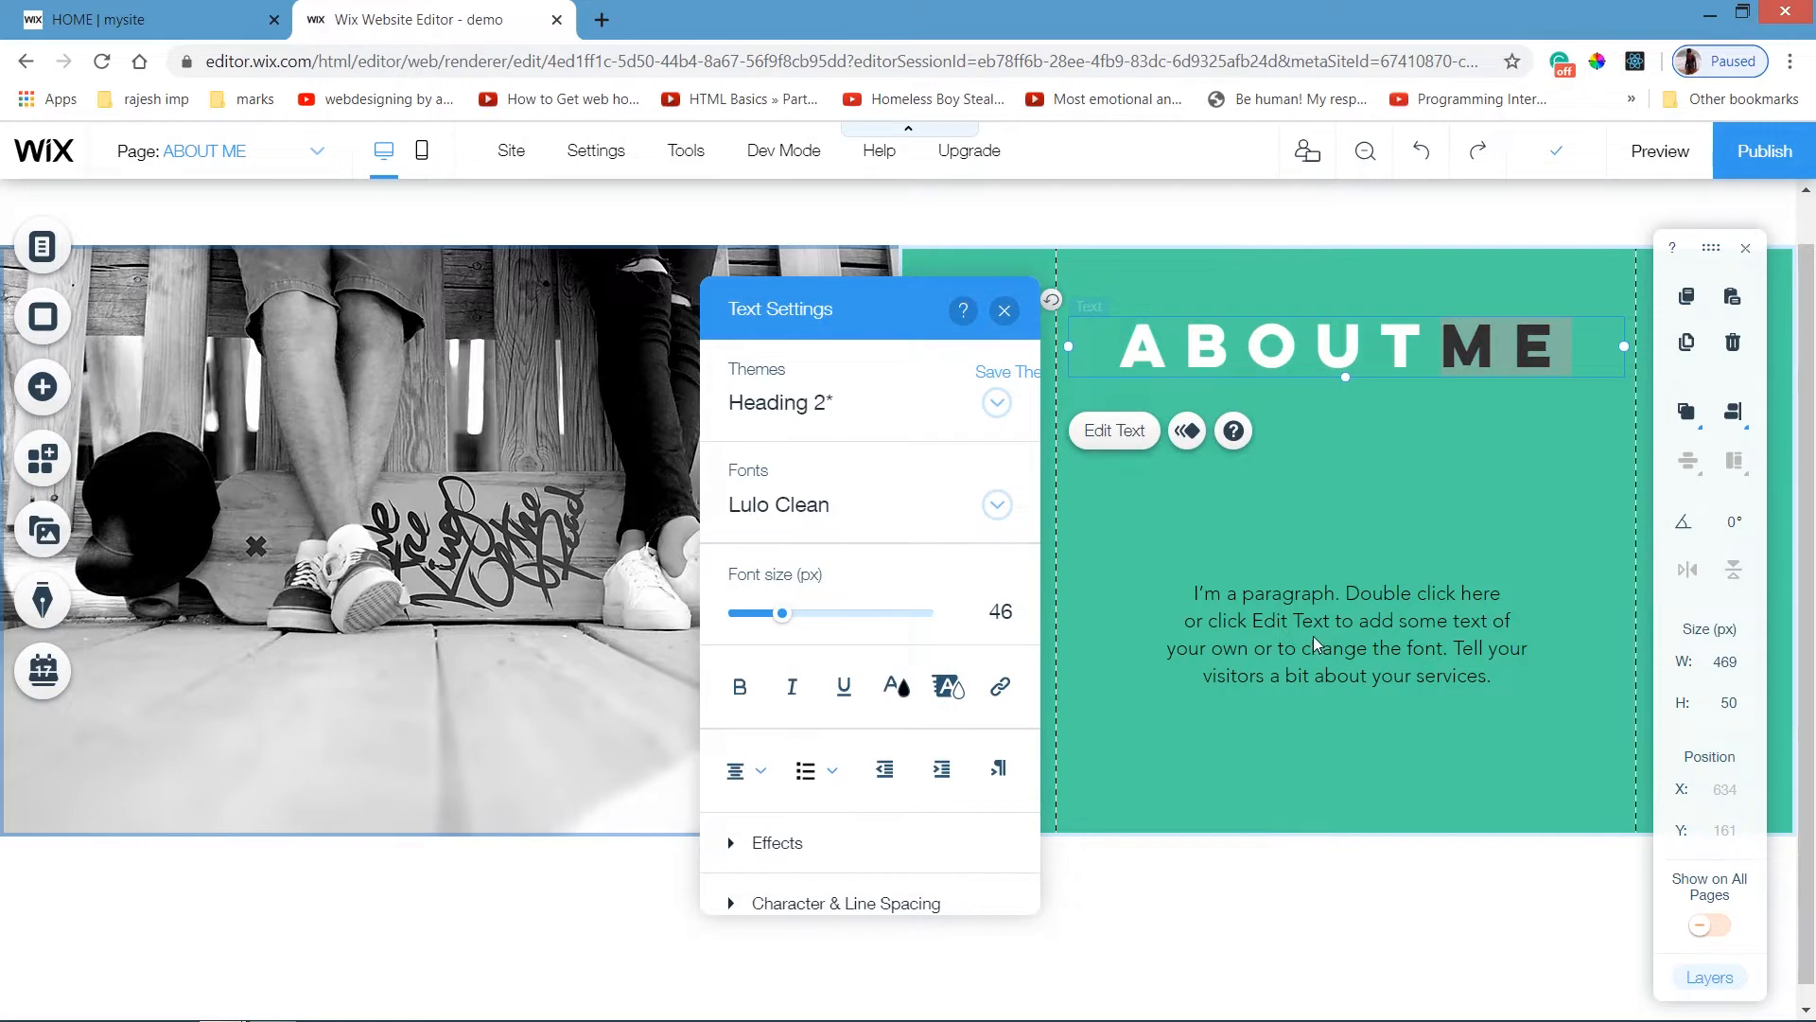
left_click(1345, 636)
left_click_drag(1348, 629, 1358, 501)
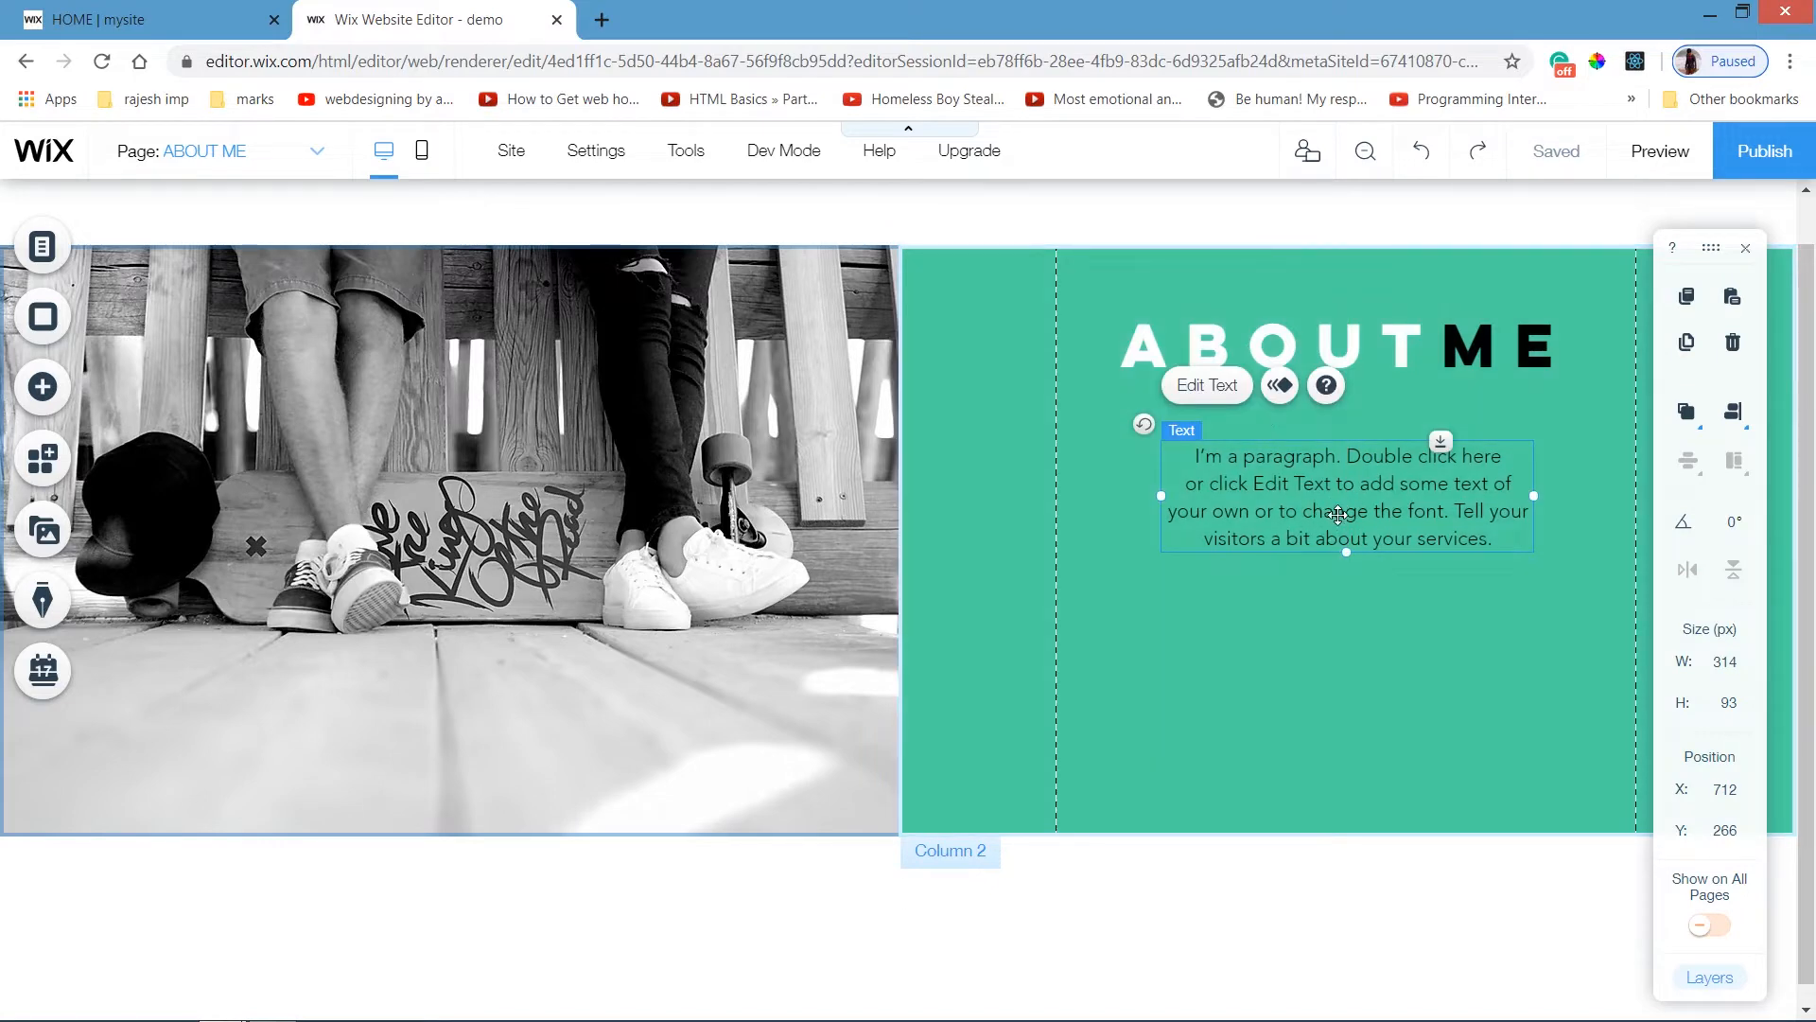
Duplicate the placeholder paragraph and position the copy just below the original.
key("ctrl+d")
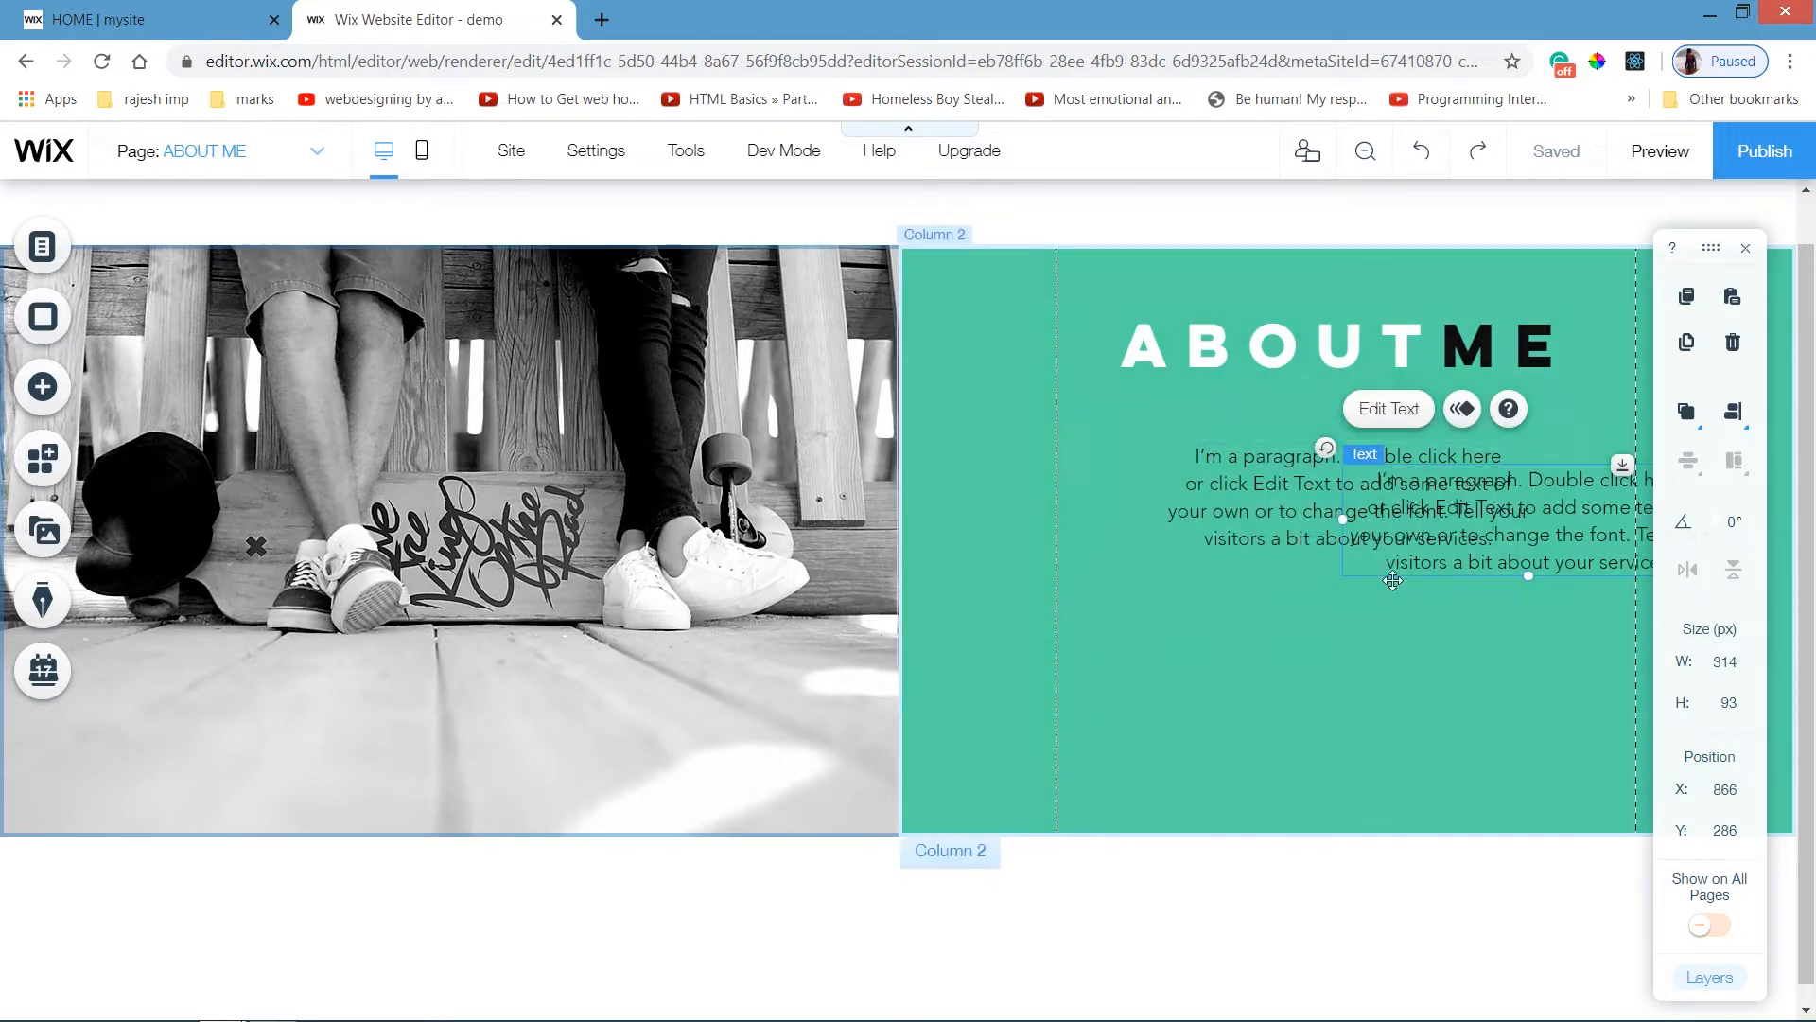
left_click_drag(1411, 553, 1320, 647)
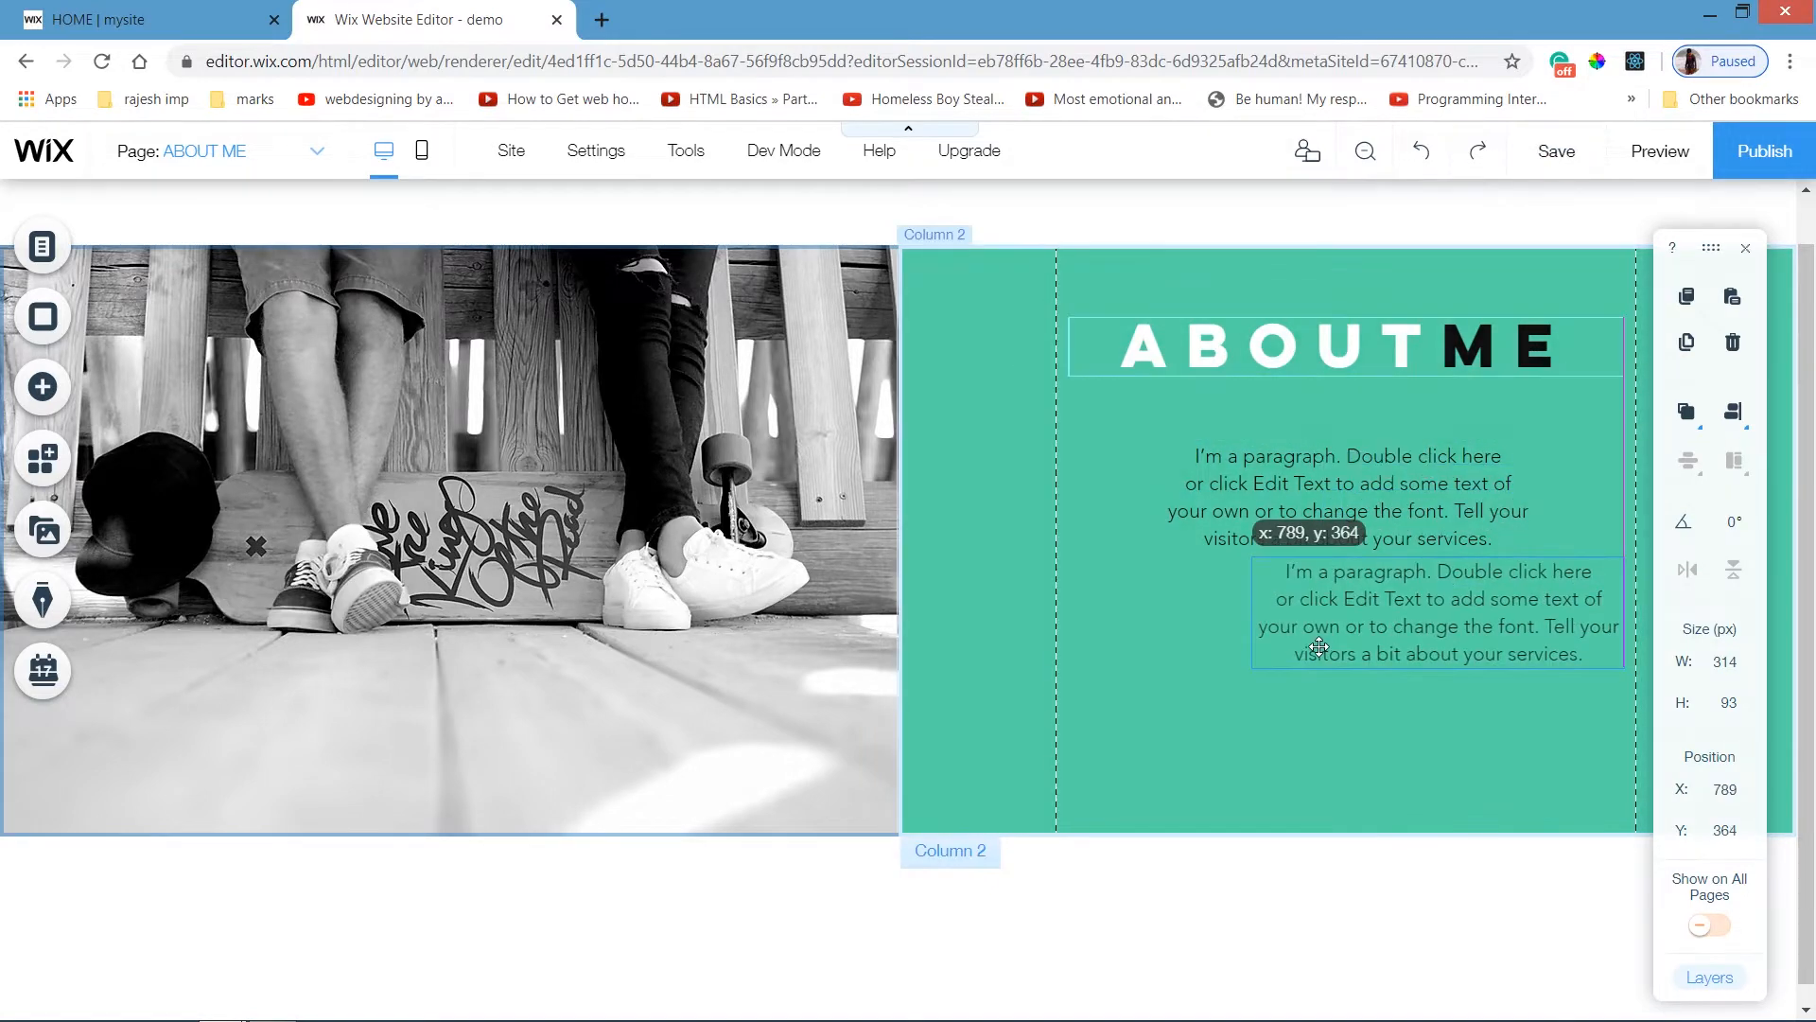
key("Delete")
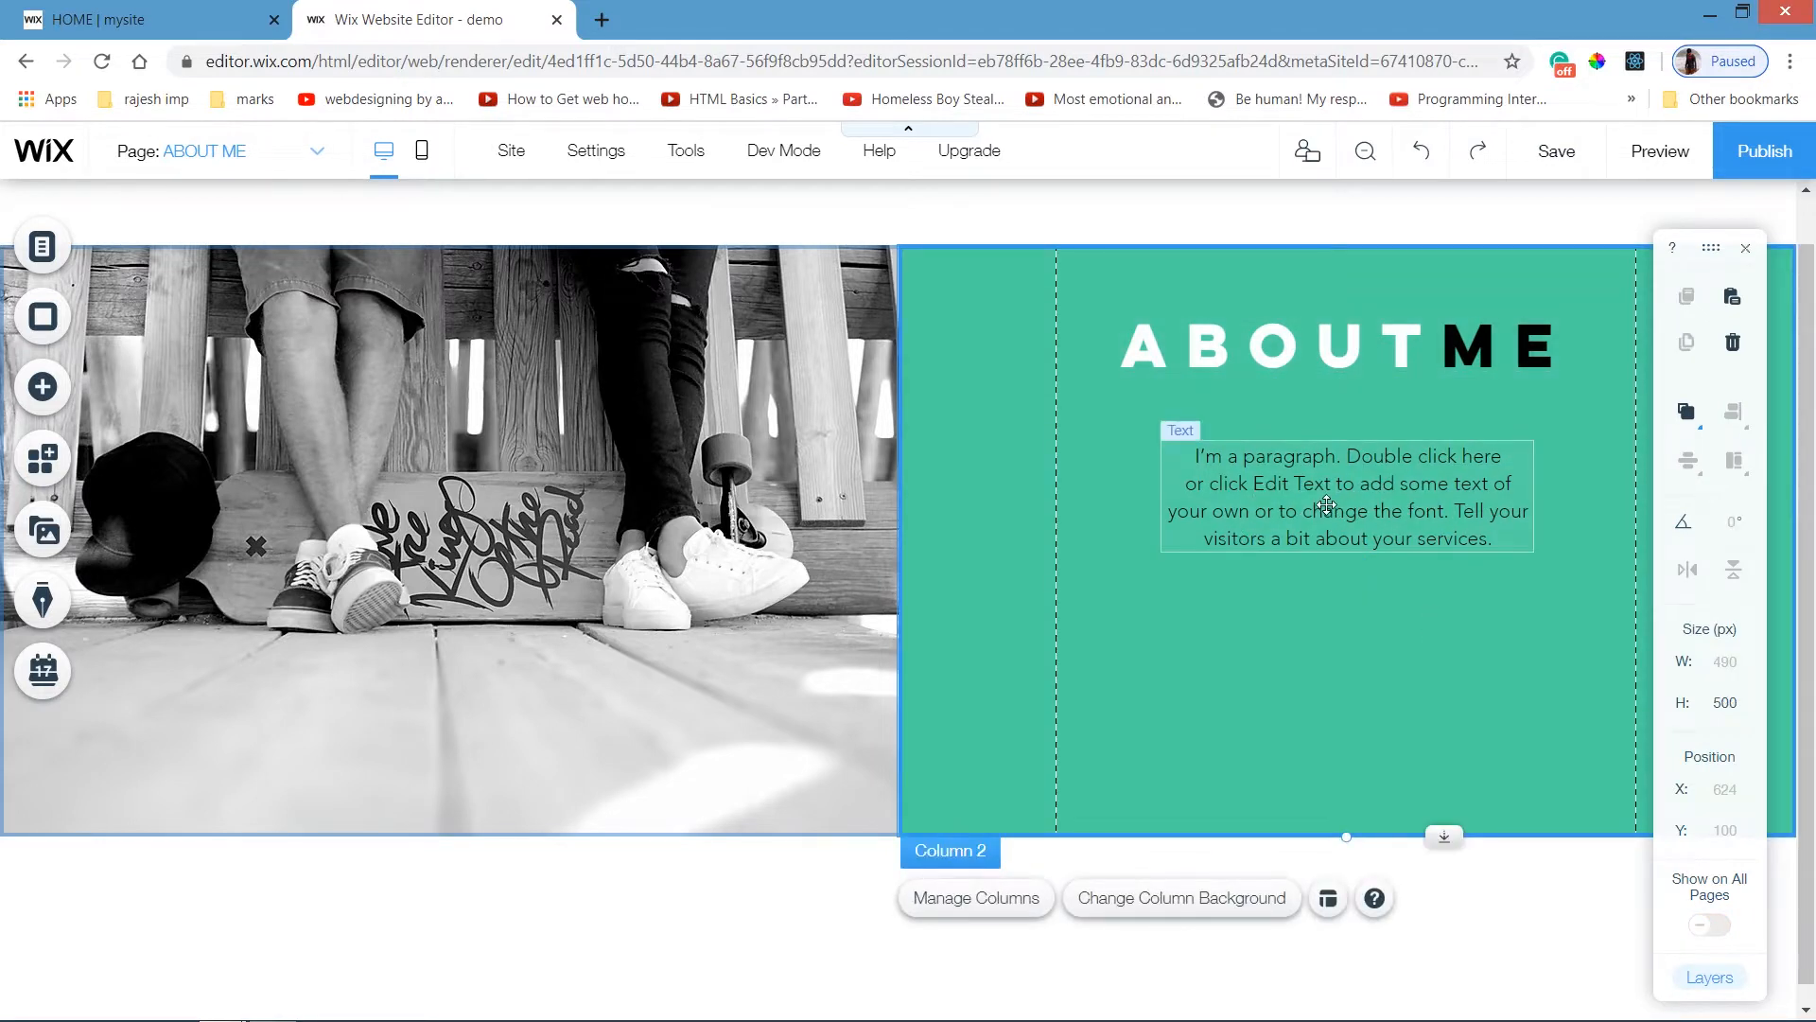
left_click(1374, 516)
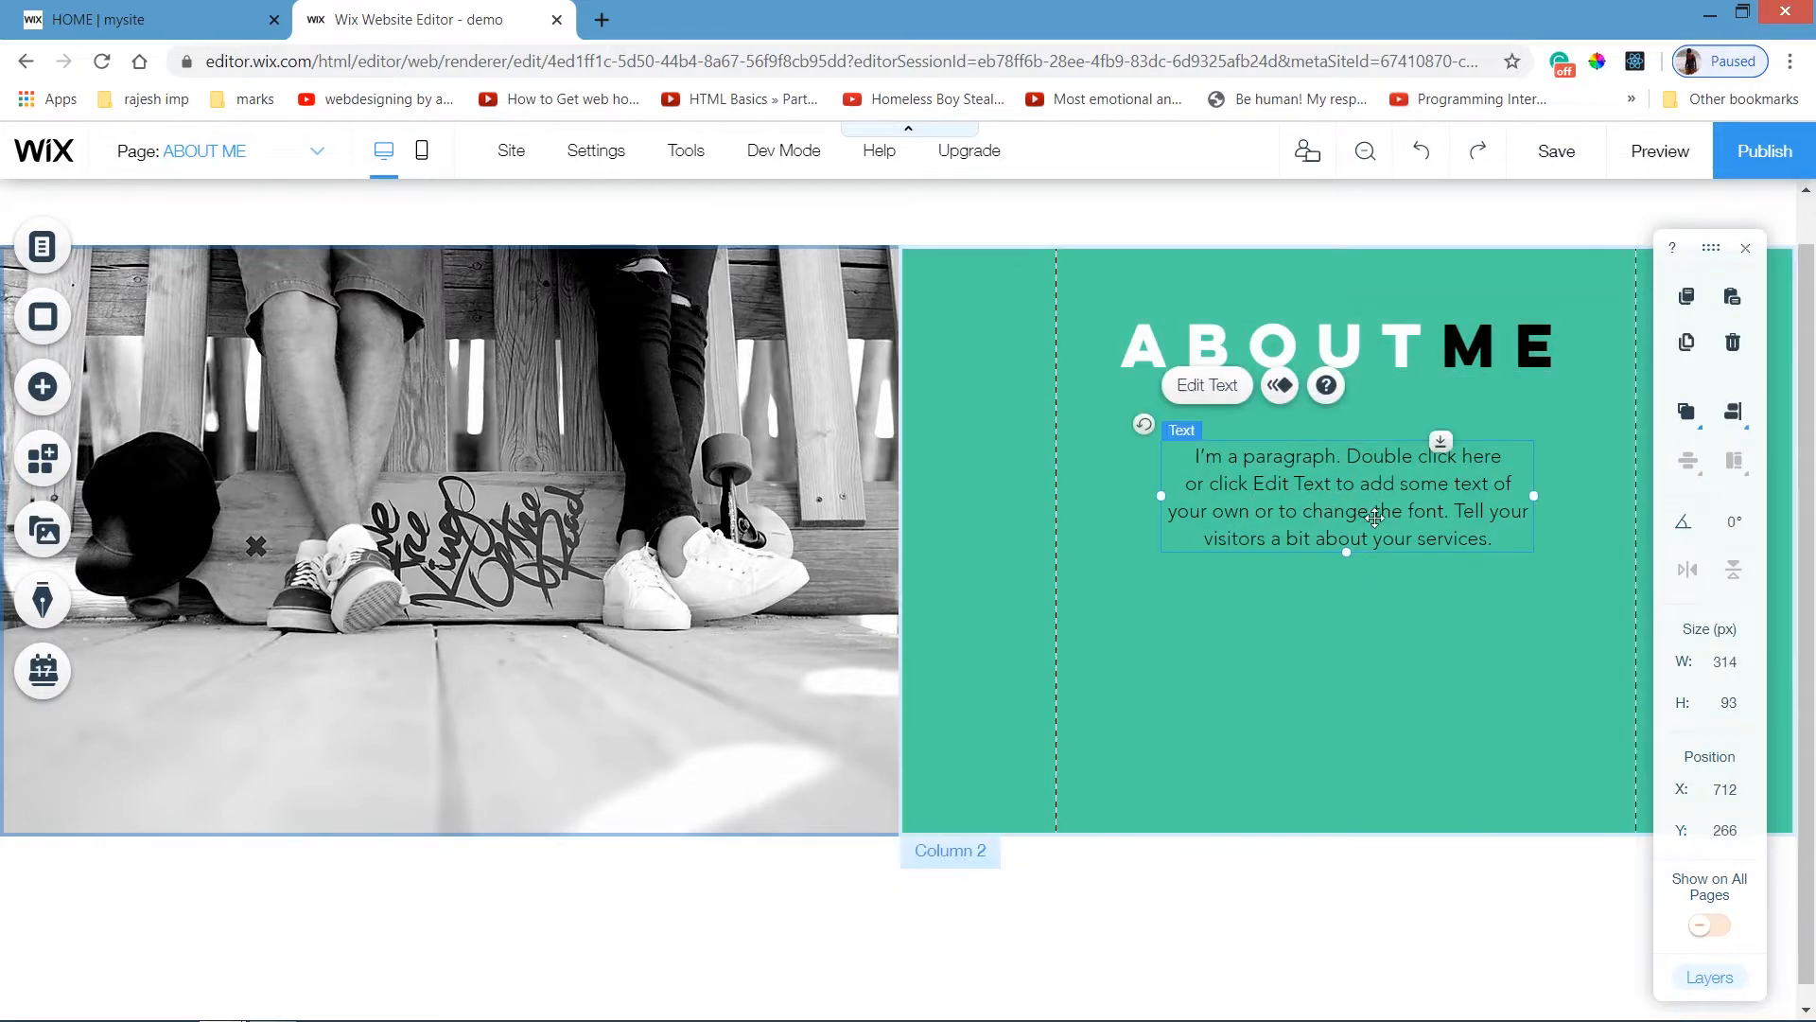
left_click(1687, 346)
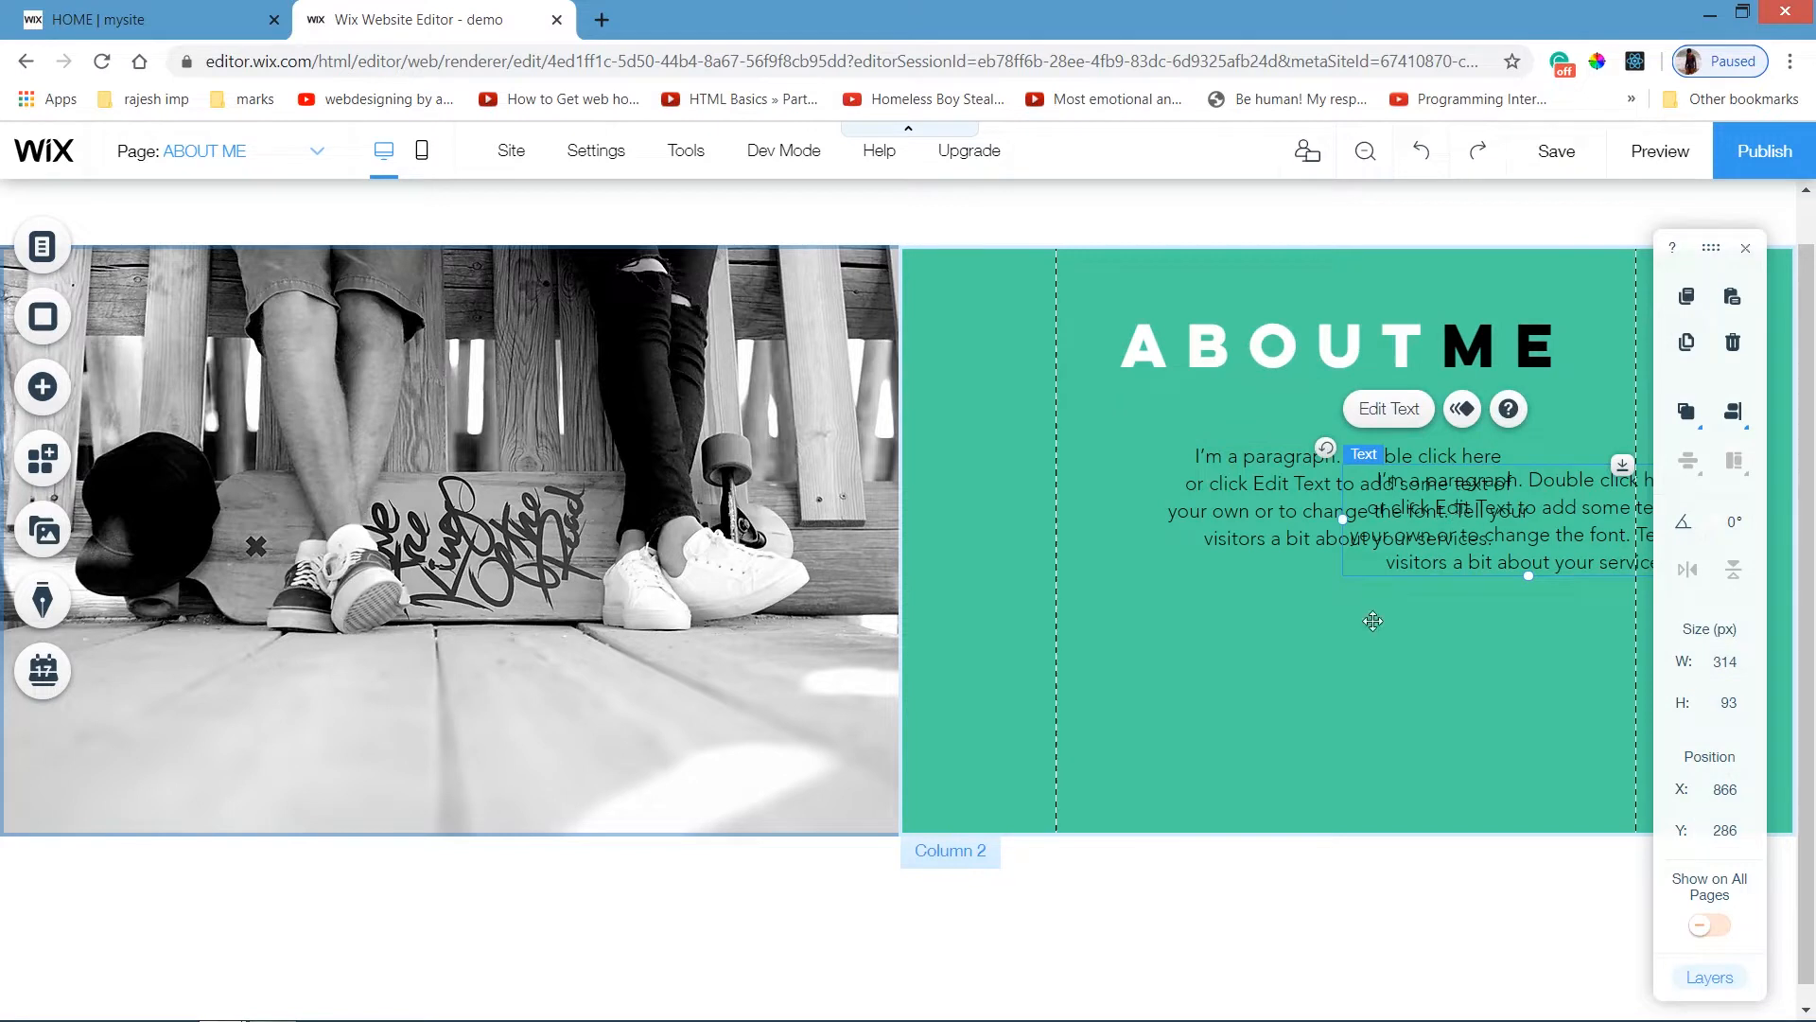
left_click_drag(1372, 620, 1299, 650)
left_click(1459, 803)
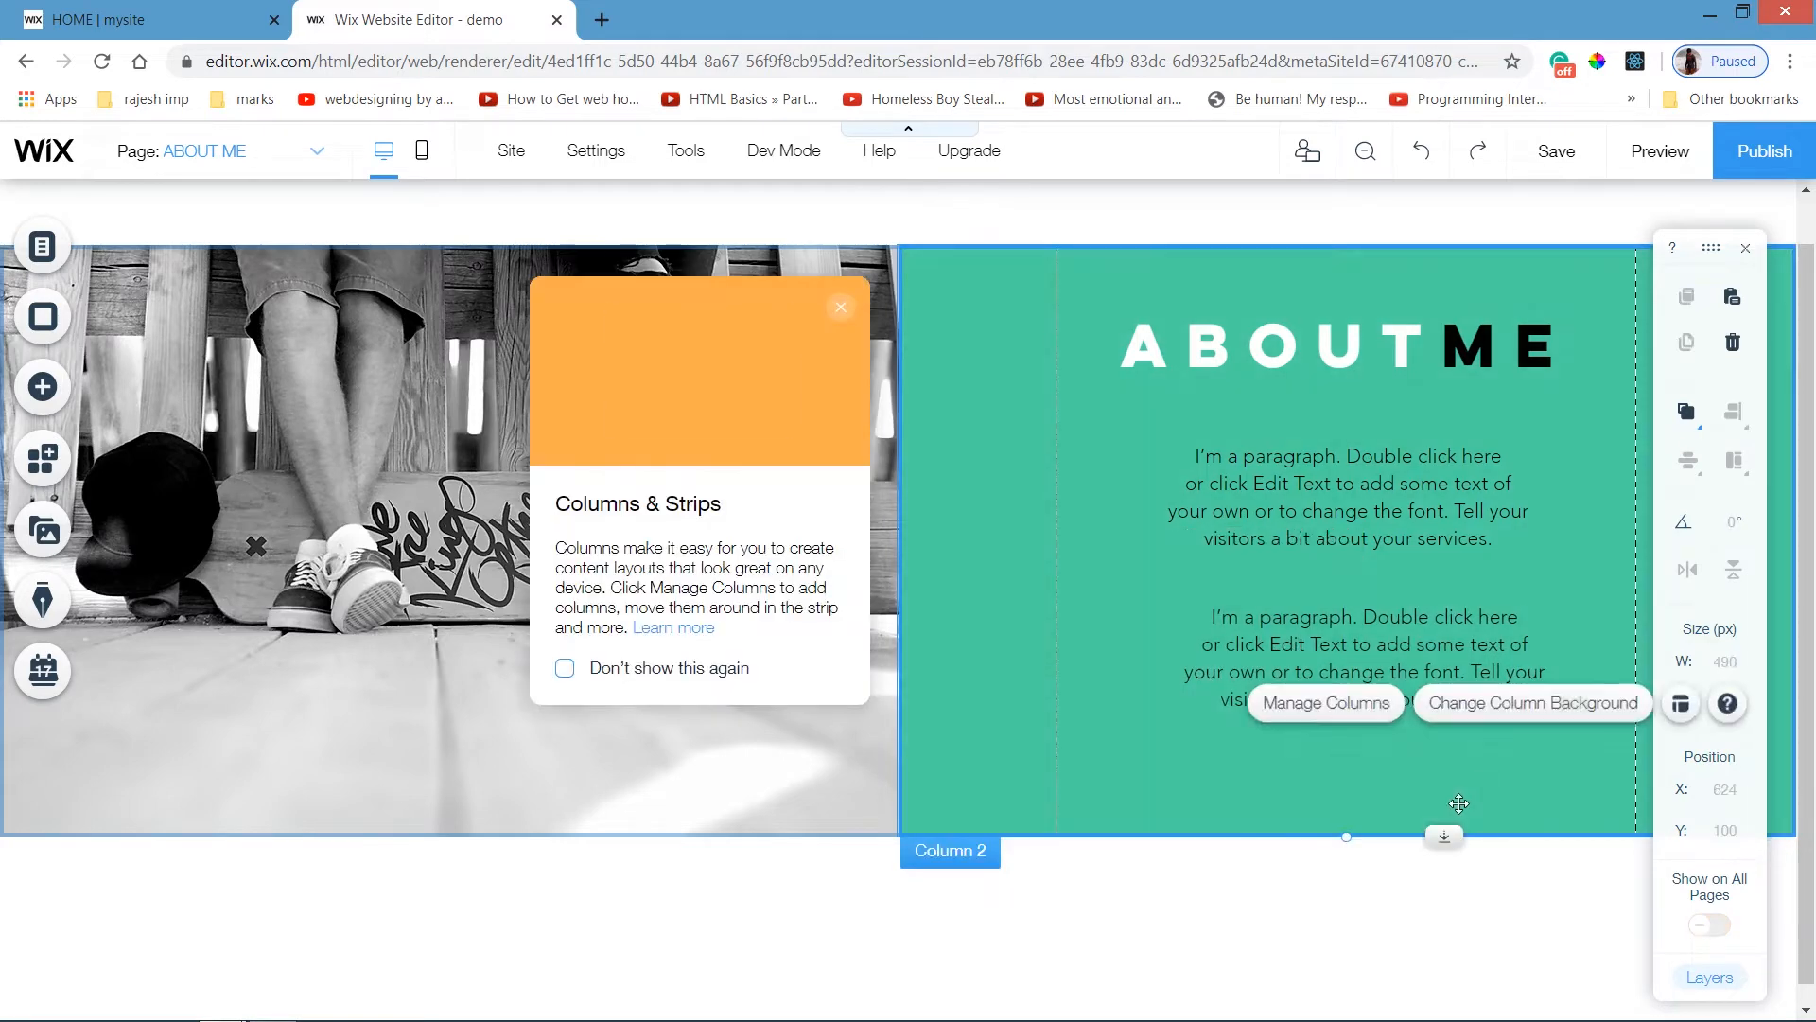
Dismiss the Columns & Strips tip.
scroll(917, 827, "up", 1)
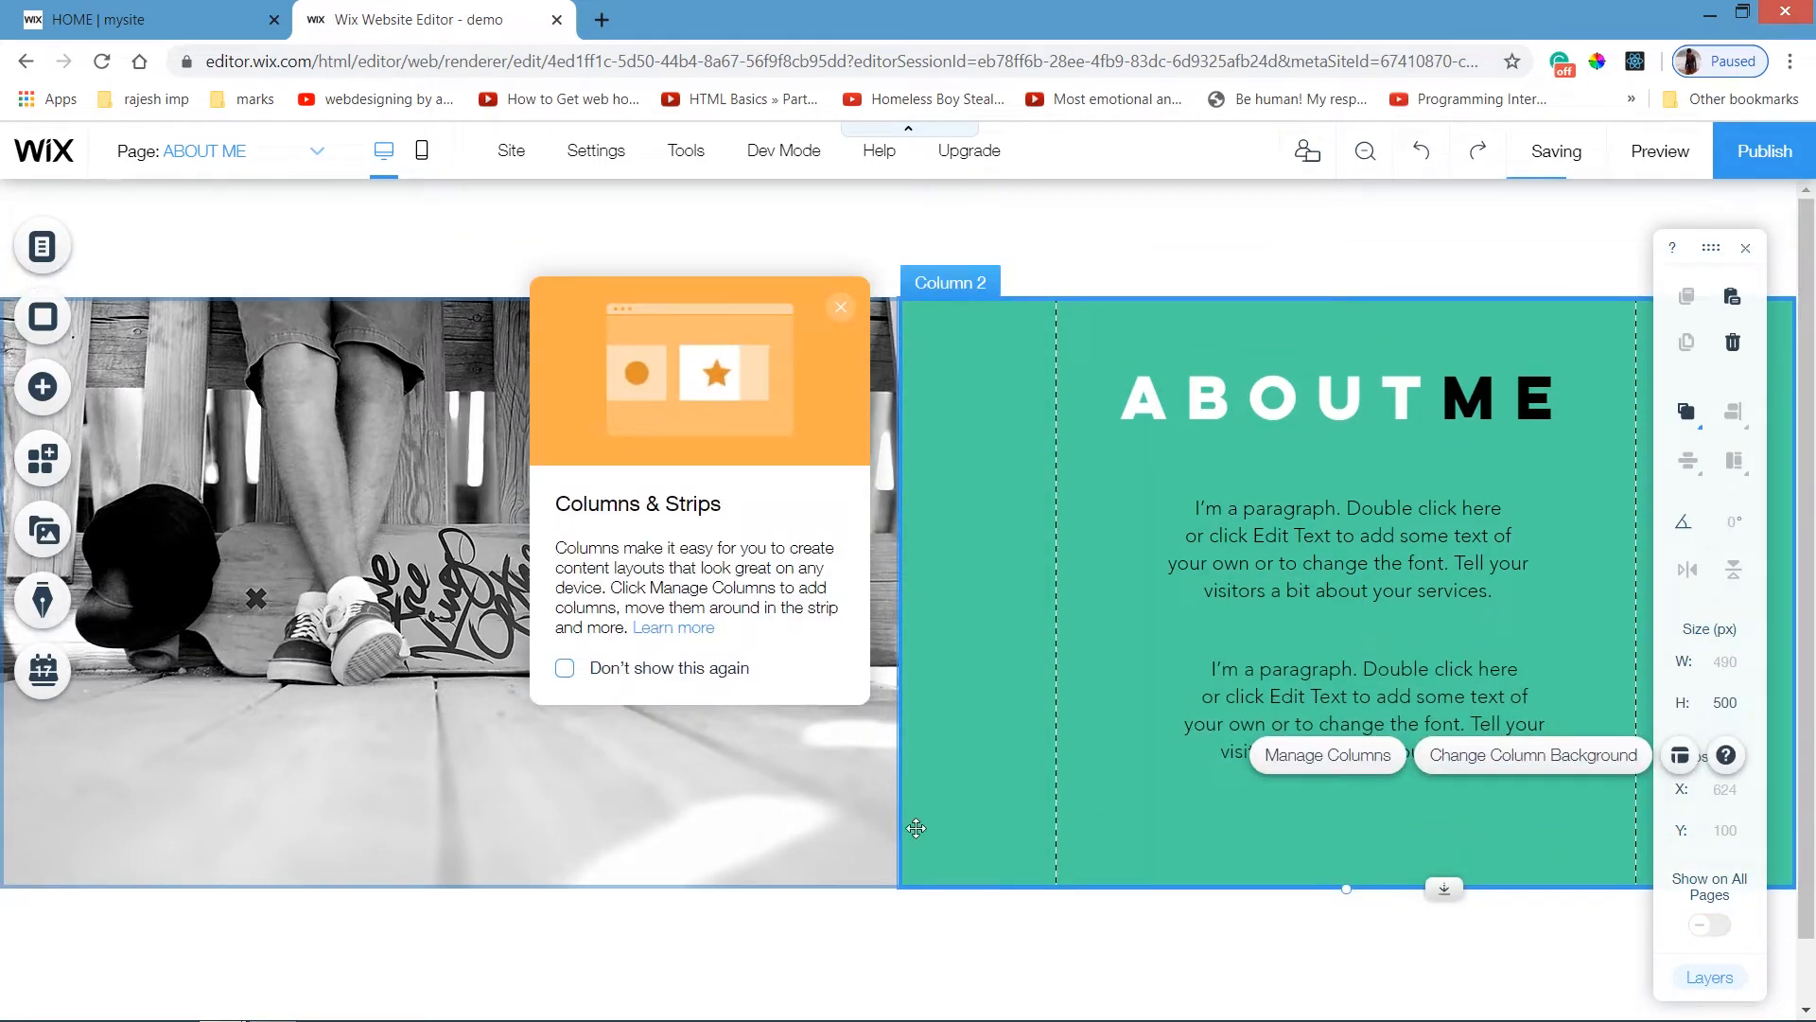
left_click(826, 534)
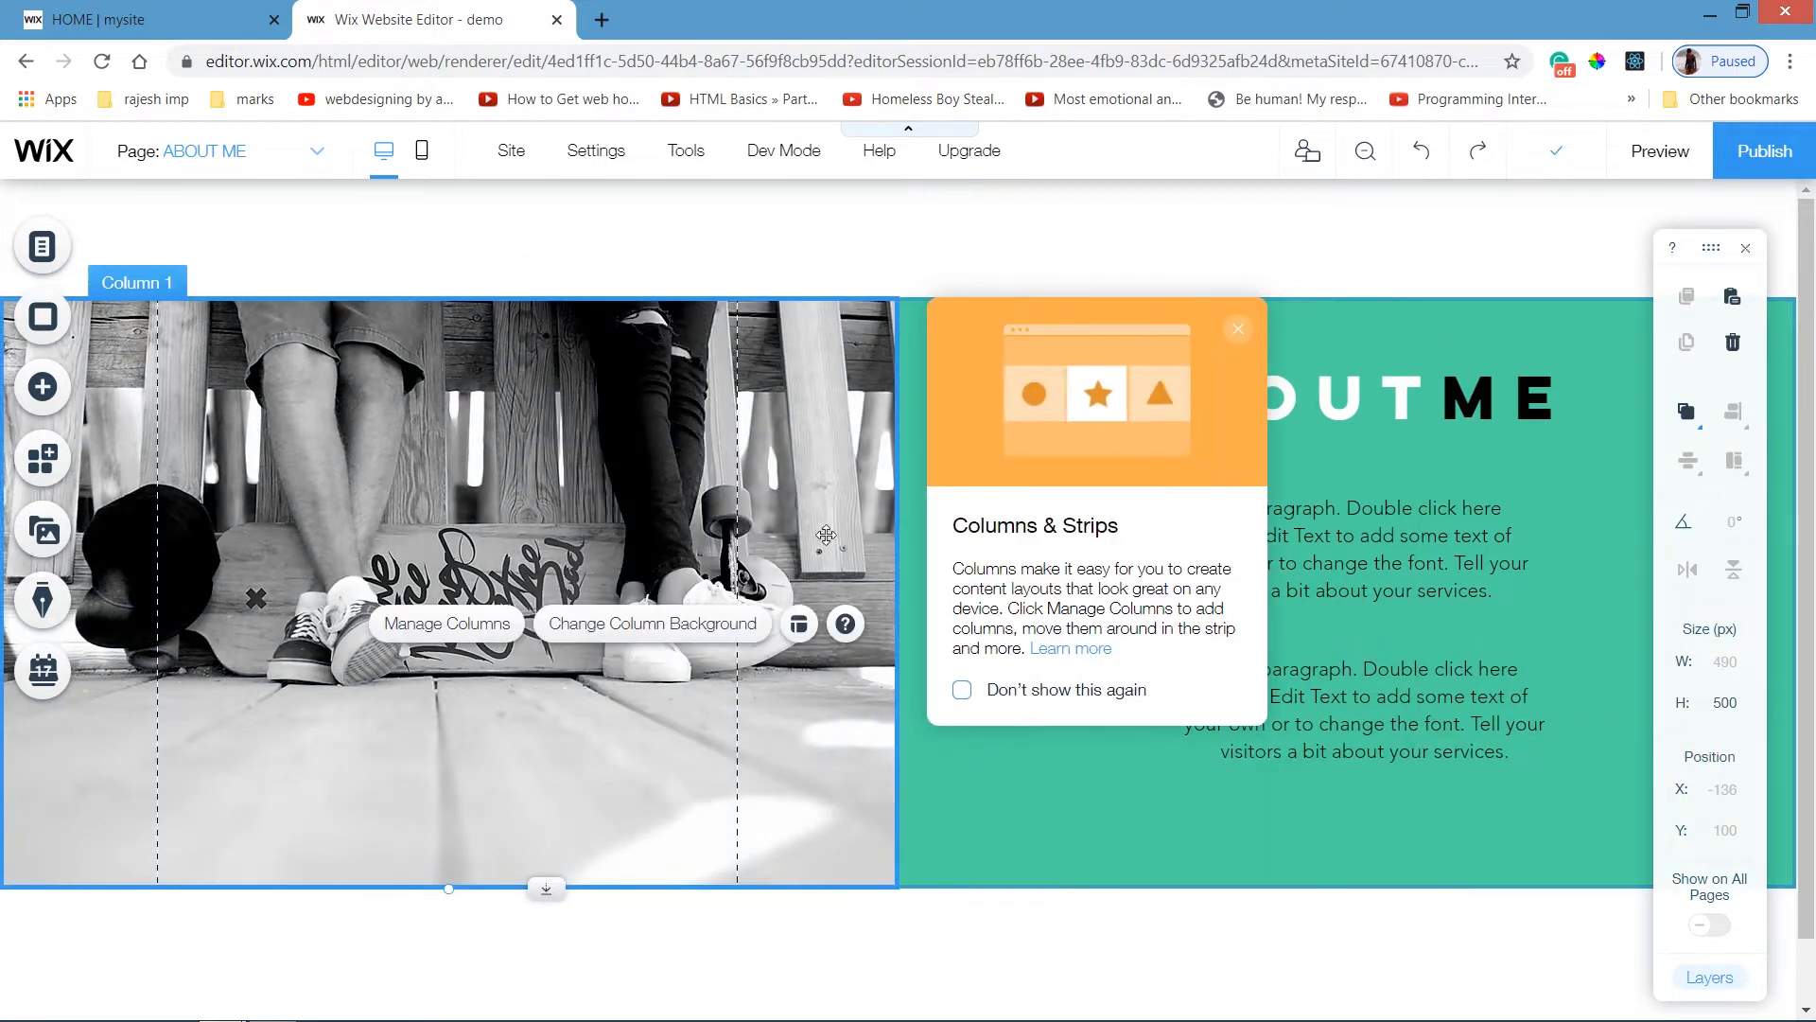
left_click(1238, 328)
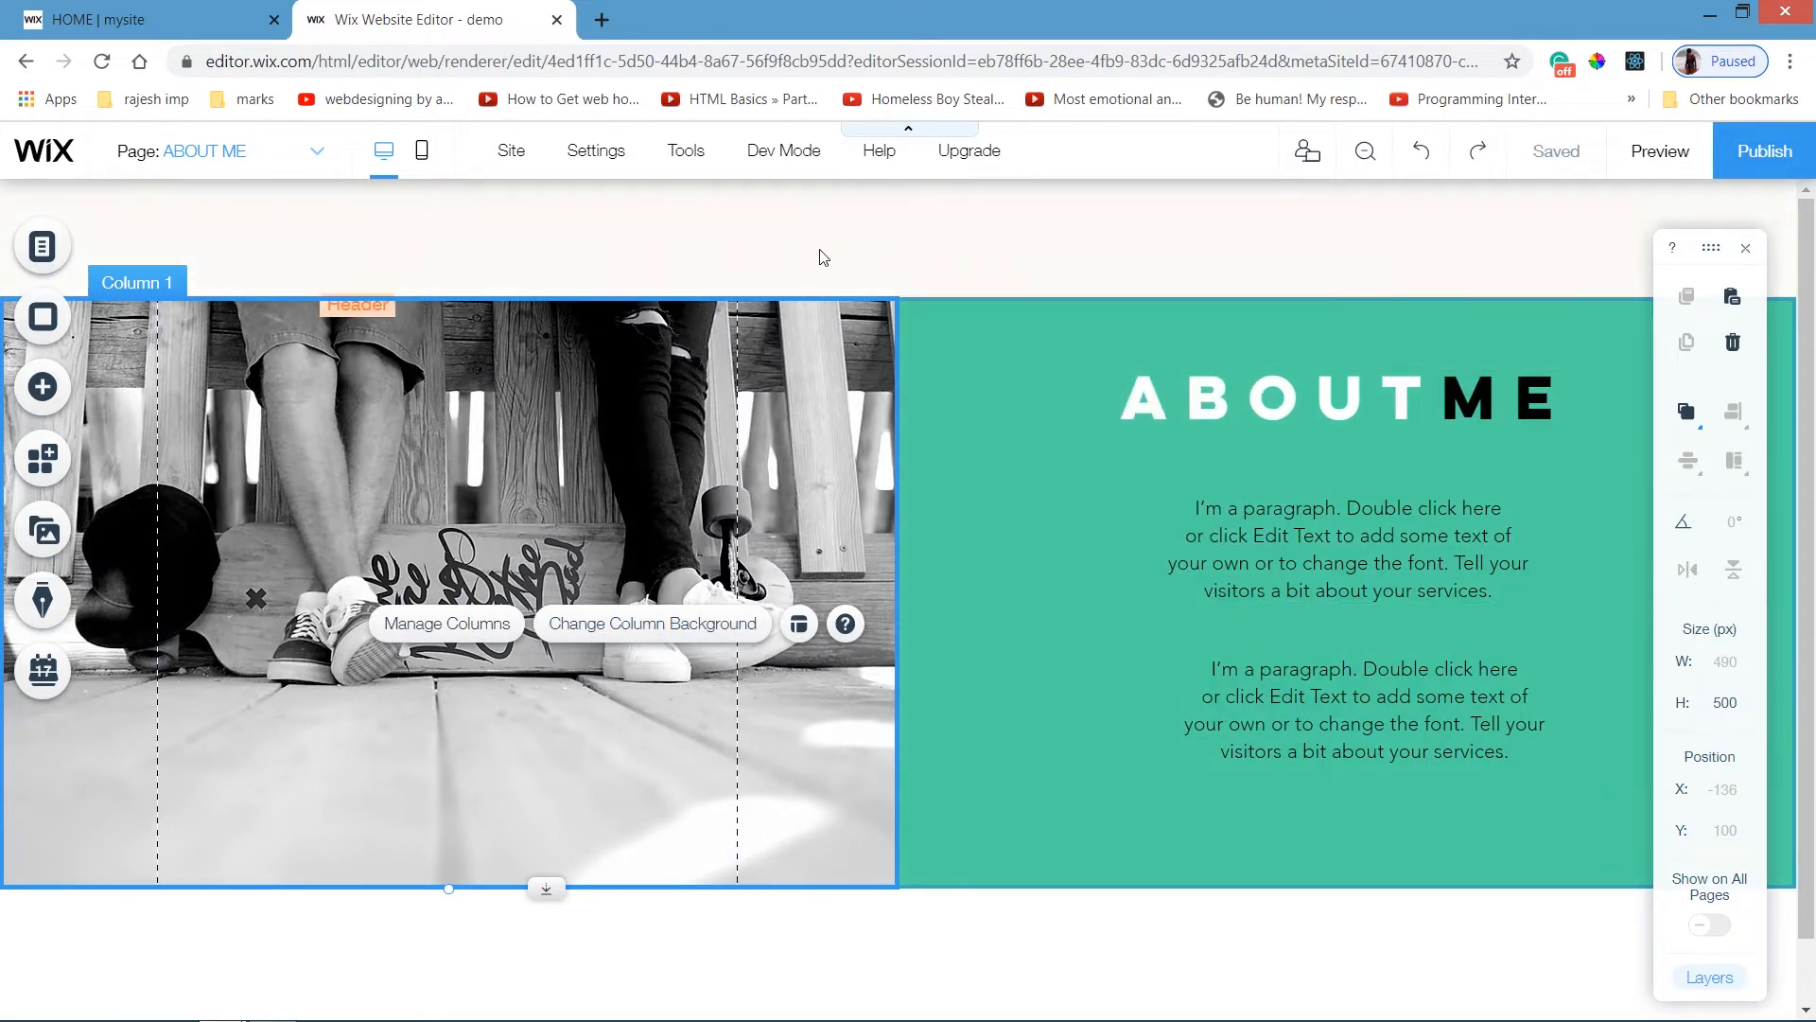
Add a blue themed button to the site header.
left_click(742, 250)
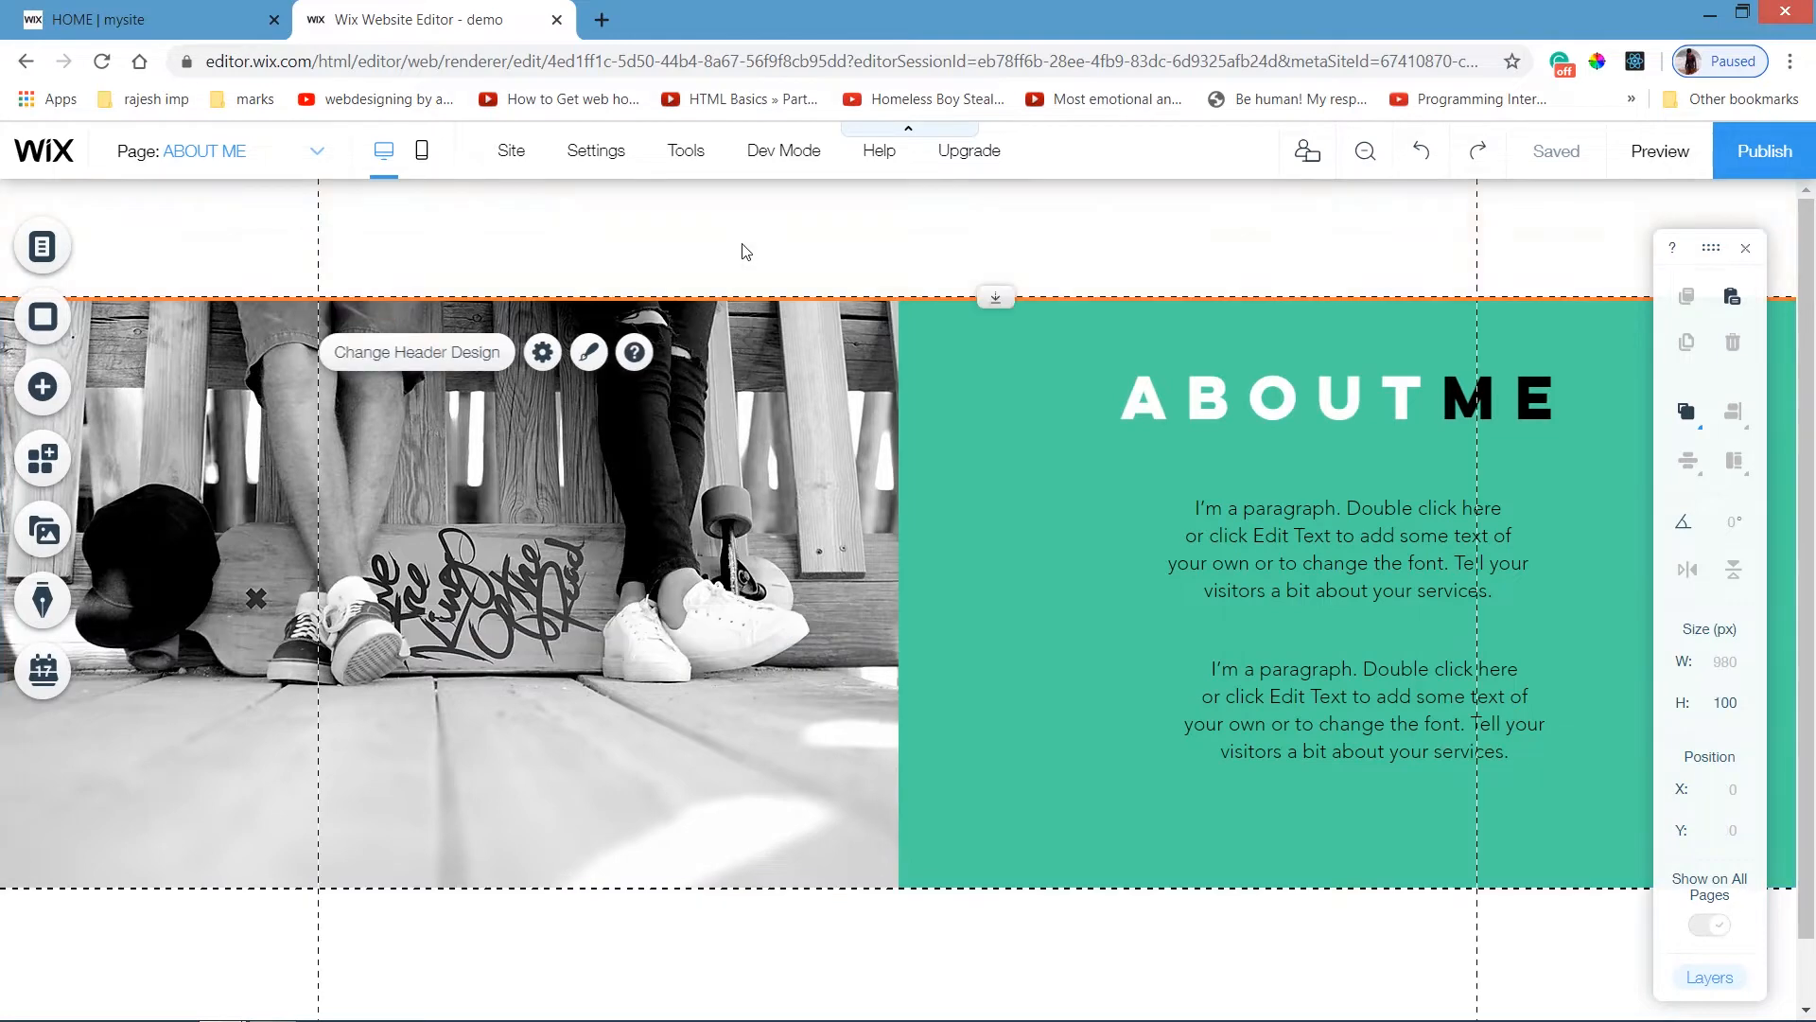
left_click(63, 384)
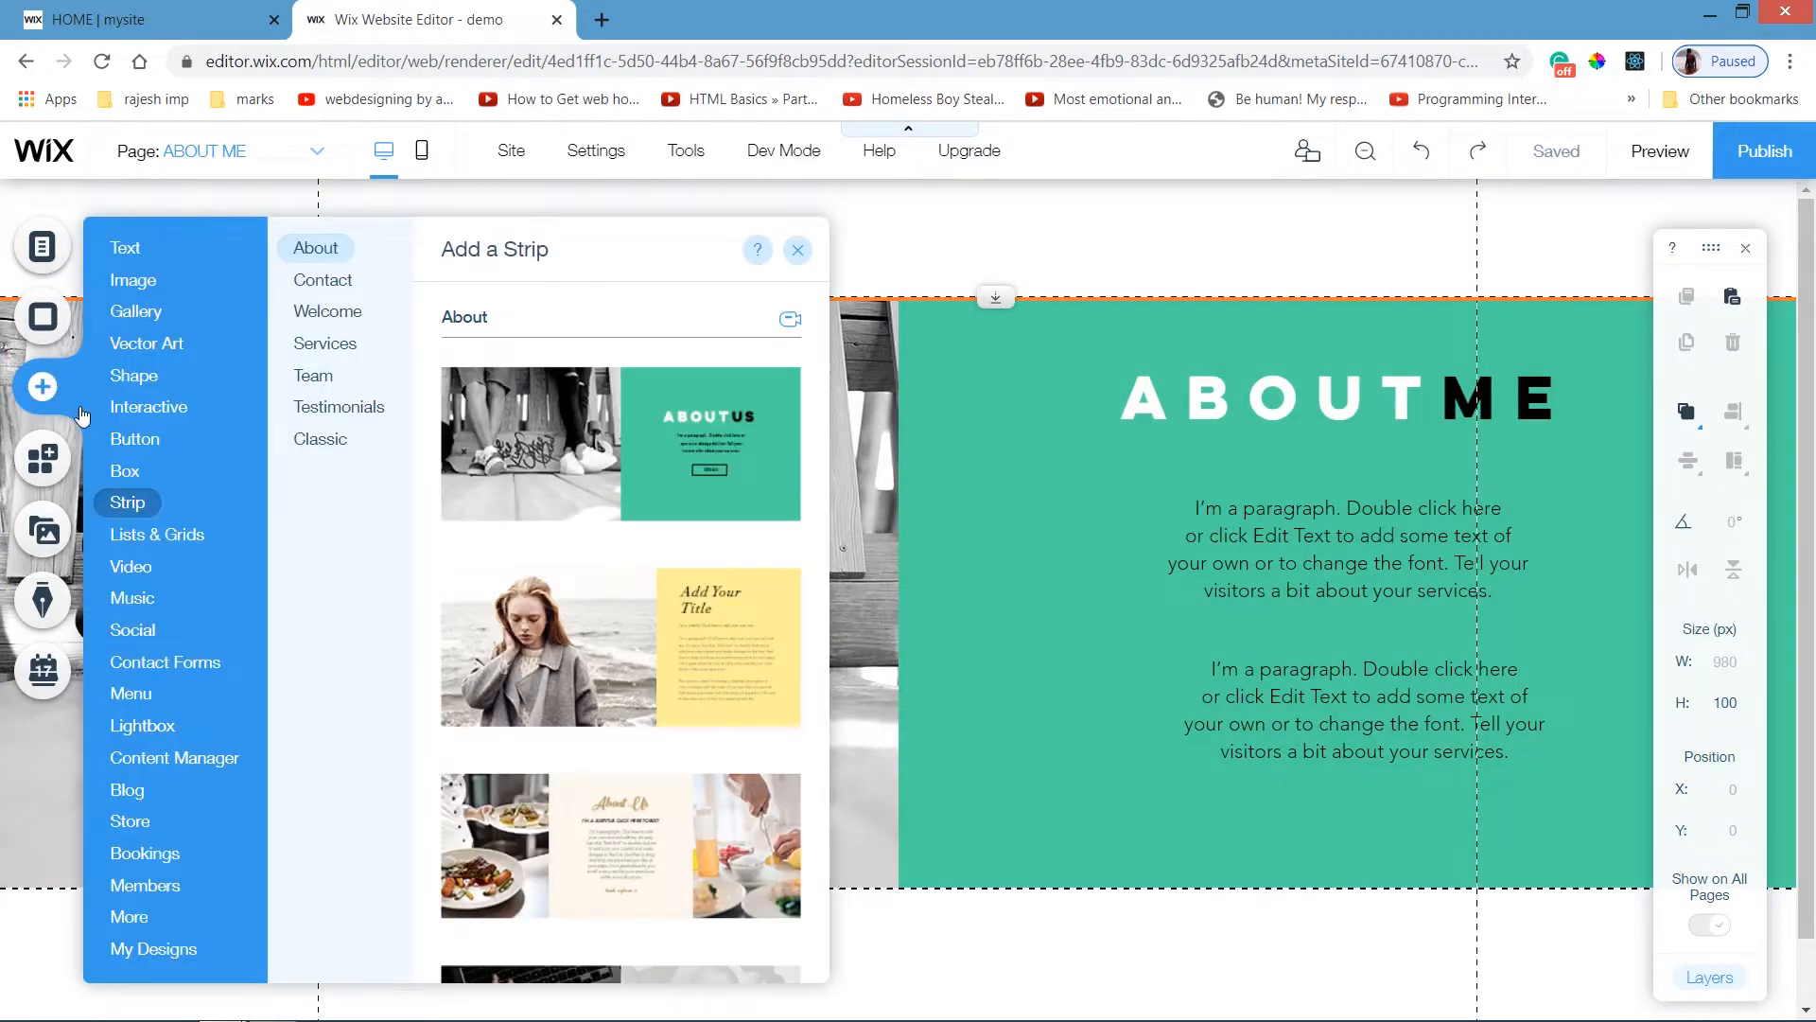
mouse_move(140, 441)
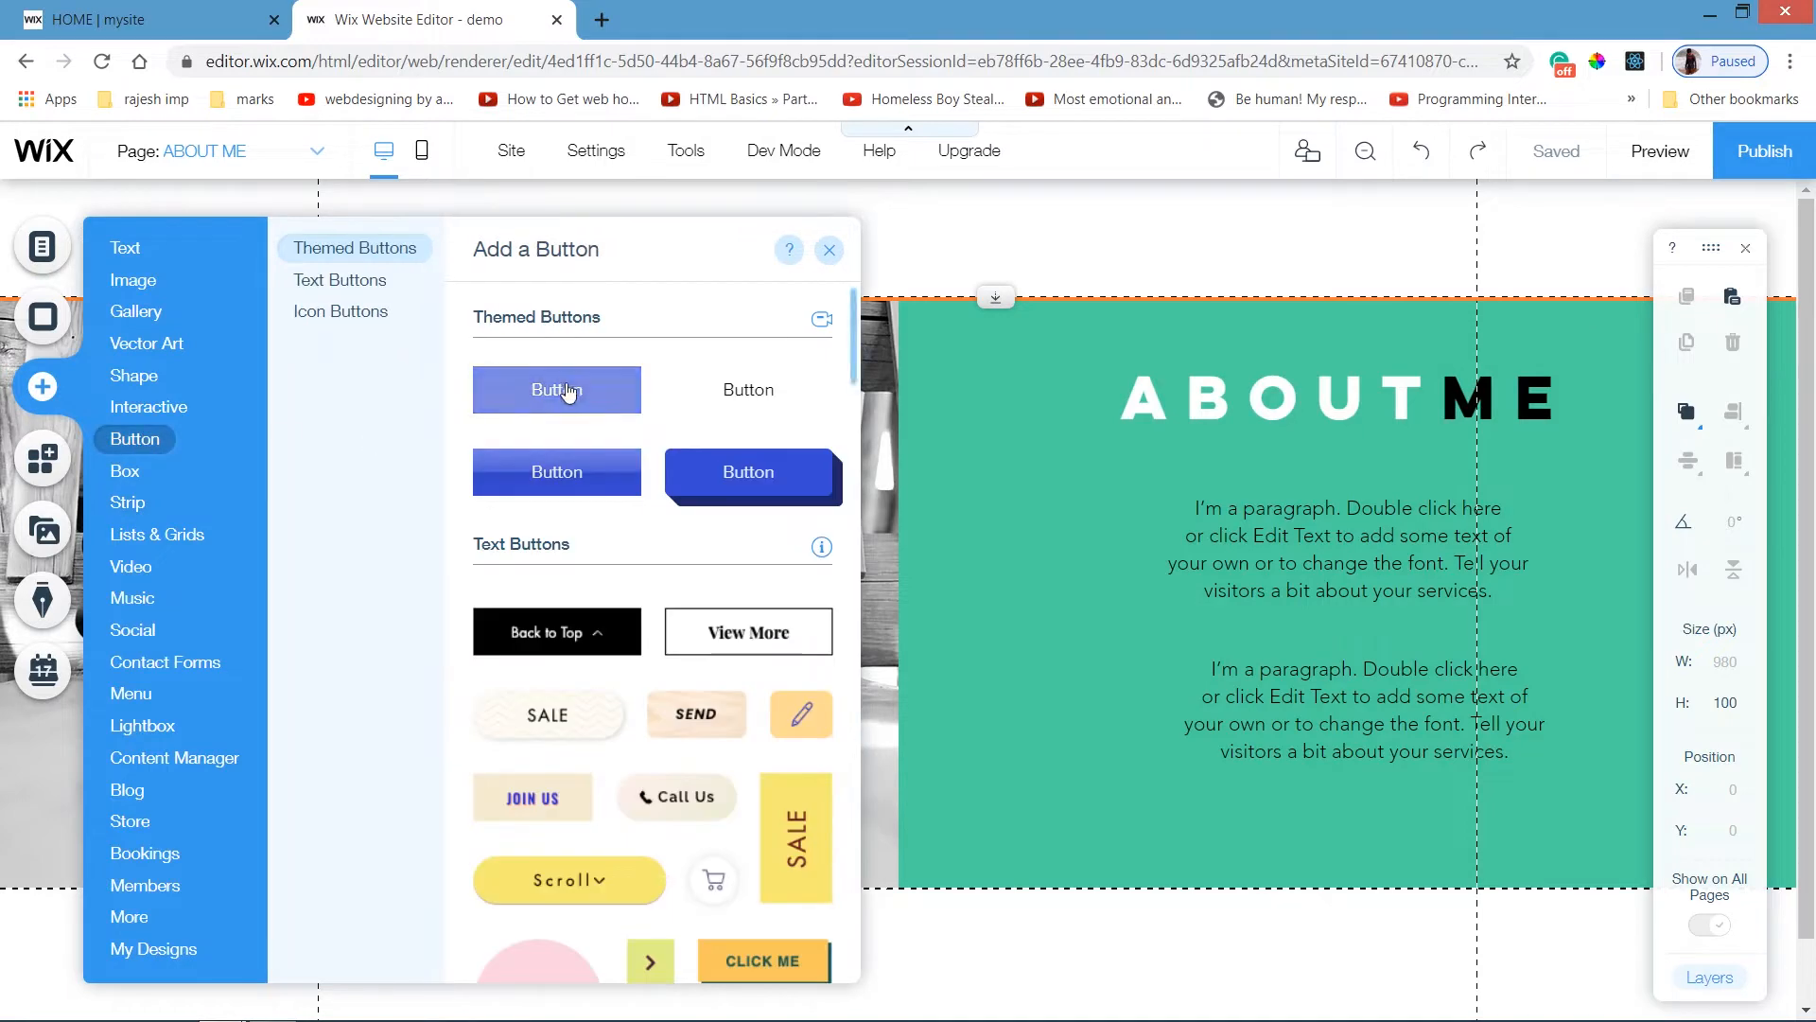
left_click_drag(567, 393, 884, 231)
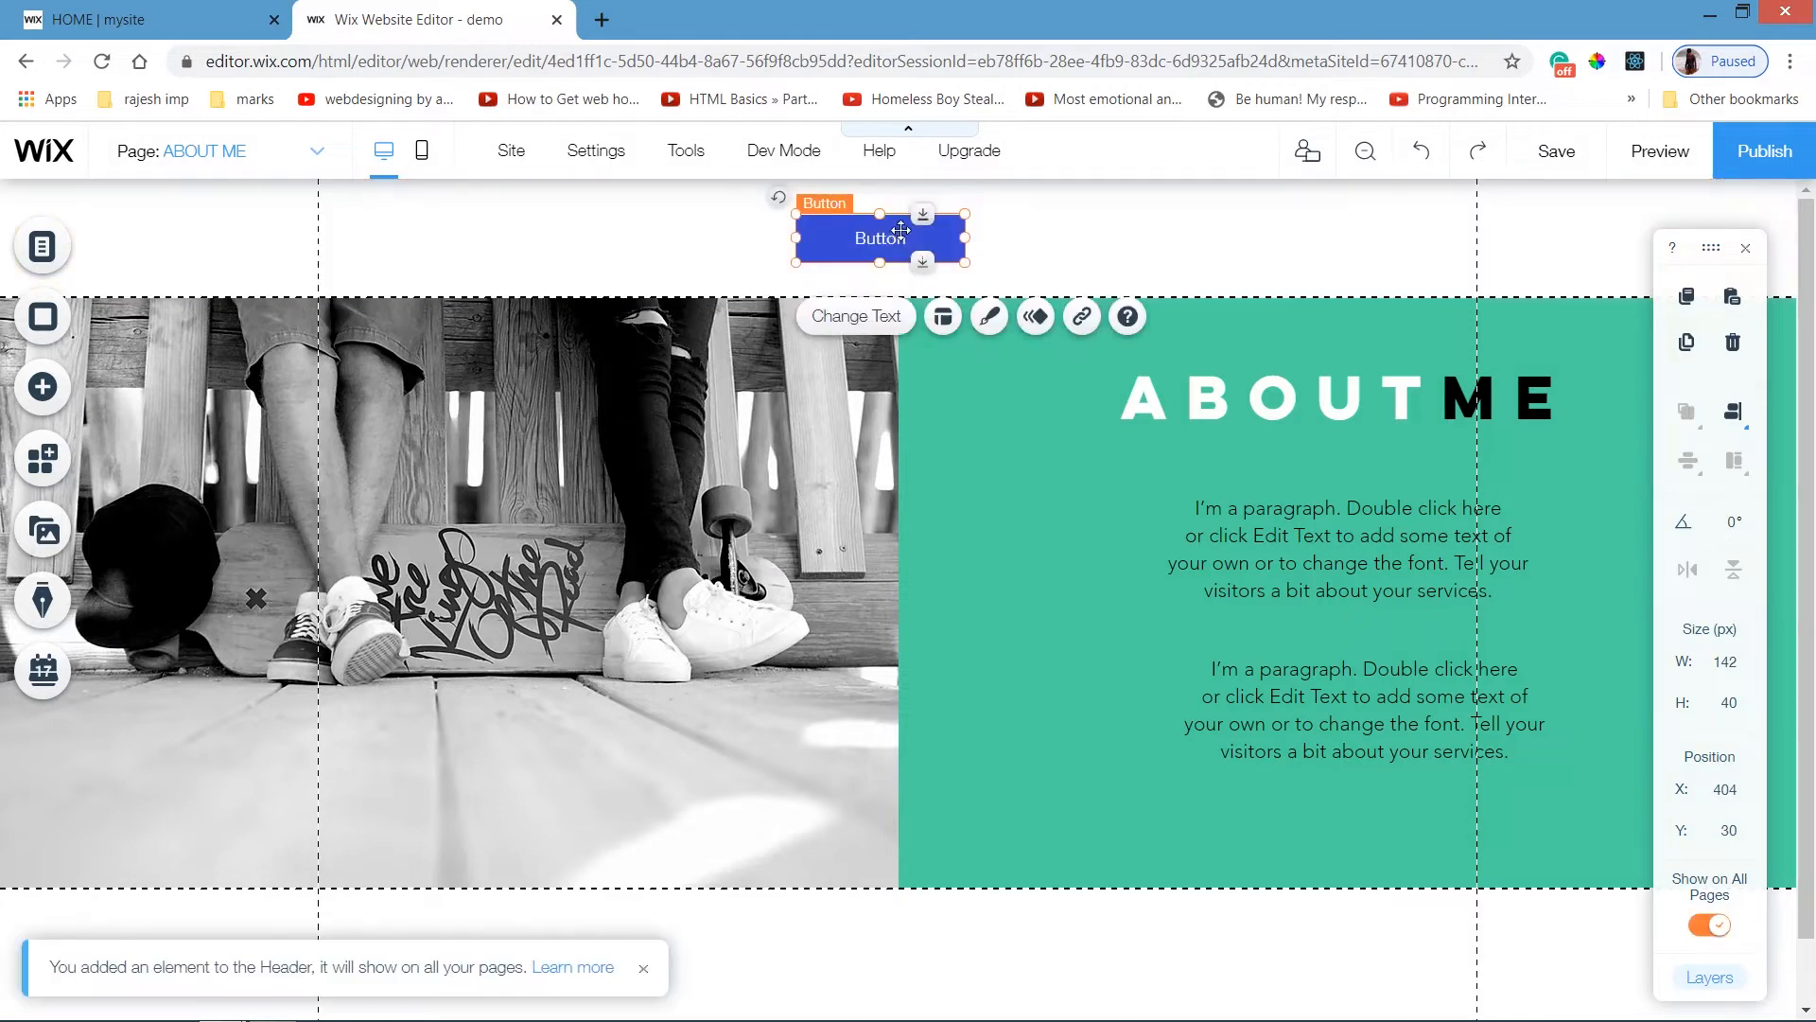
Change the button's label to BACK TO HOME.
left_click(894, 318)
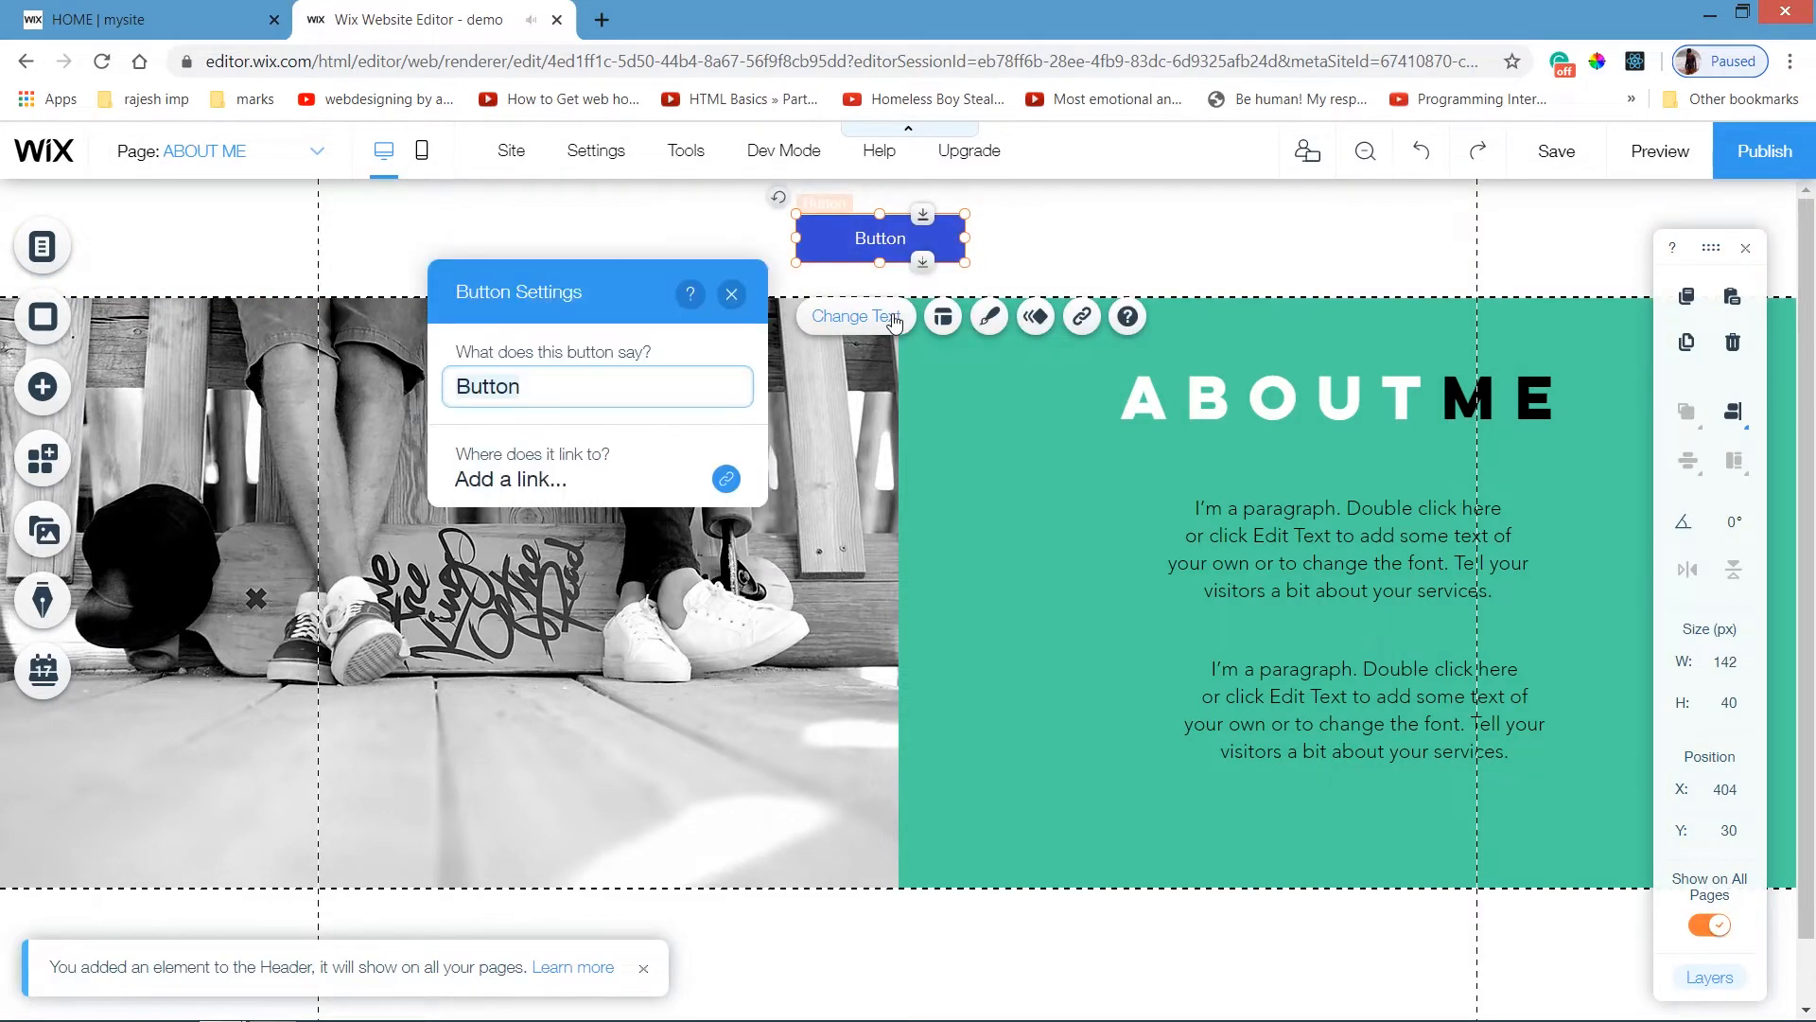
type("A")
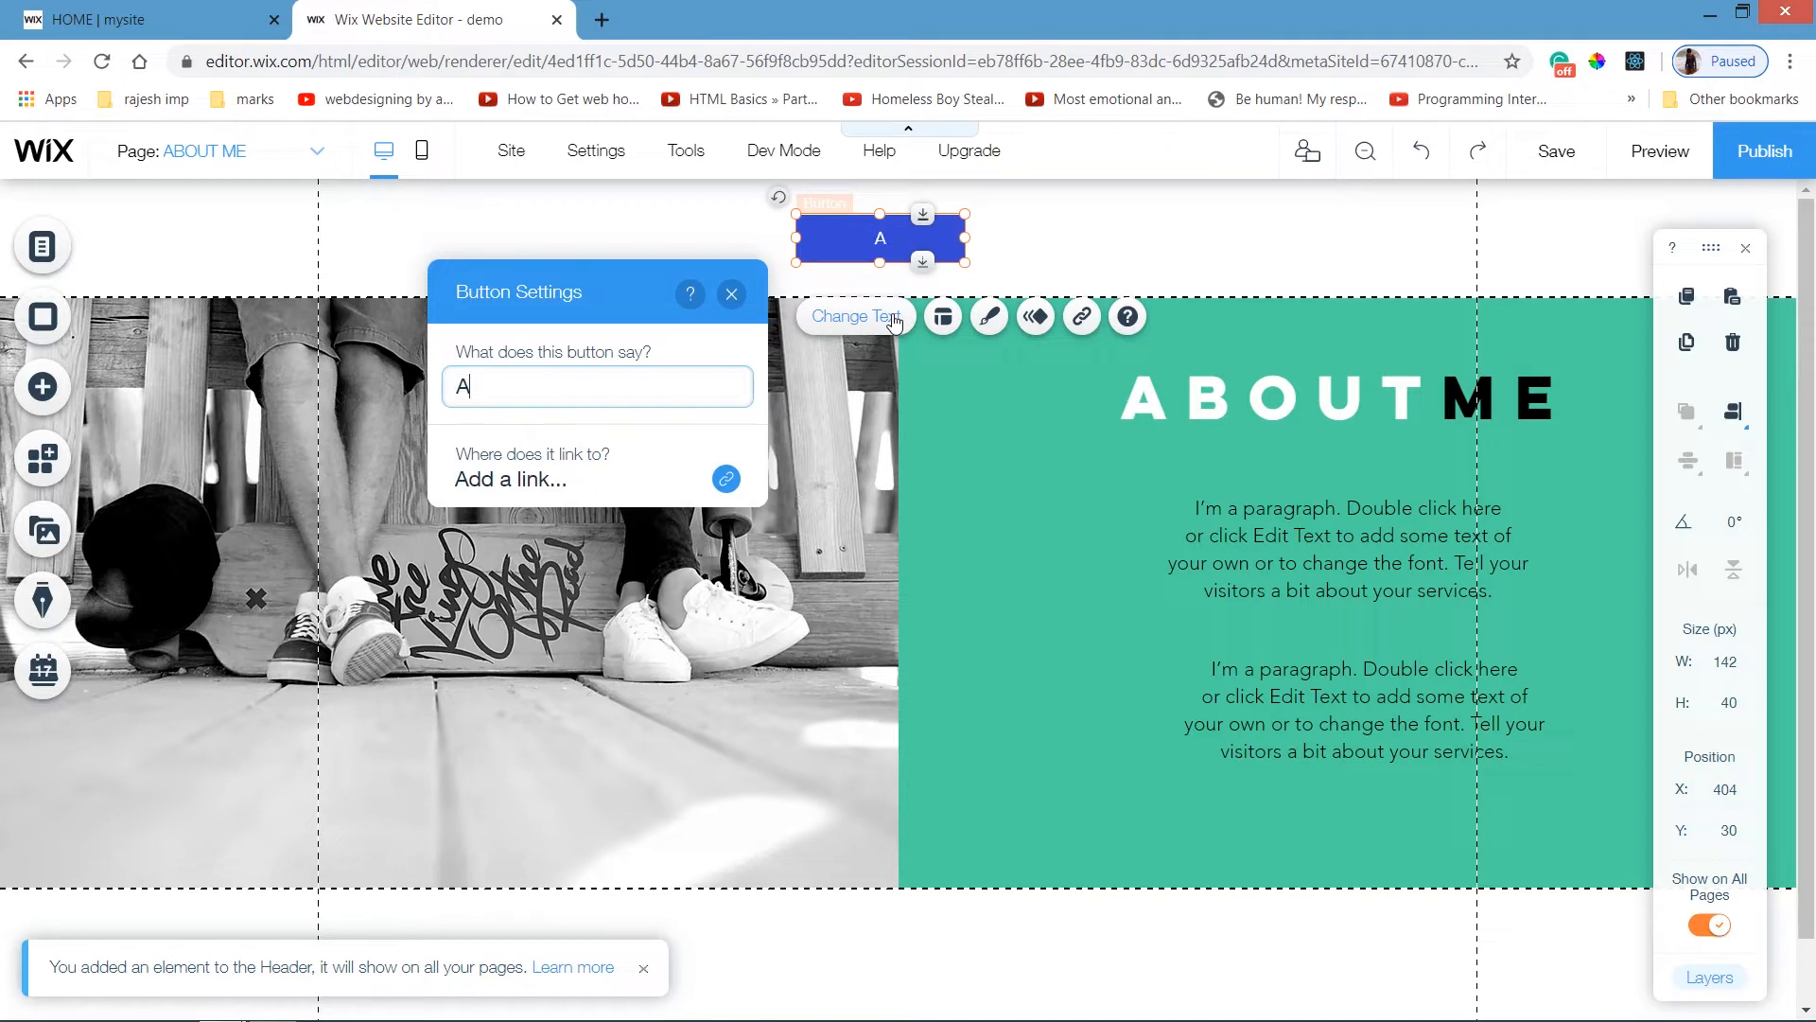
key("BackSpace")
type("BACK TO HOME")
key("Return")
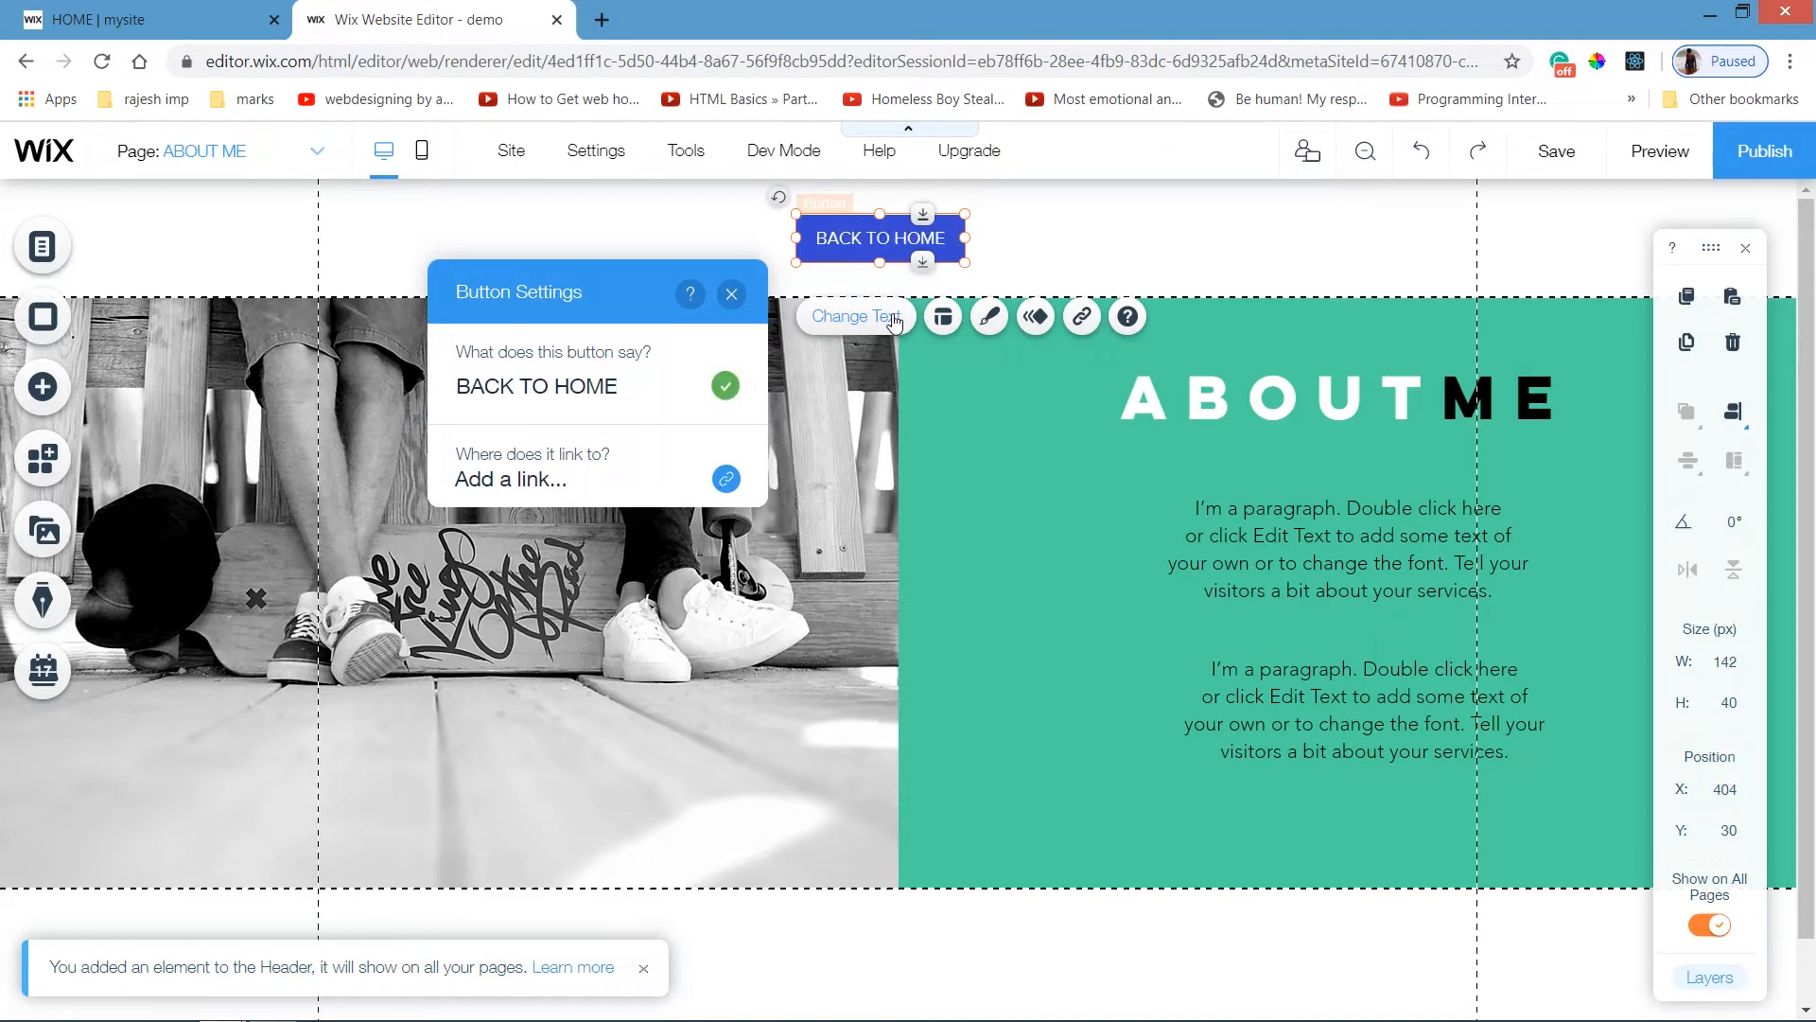
left_click(992, 327)
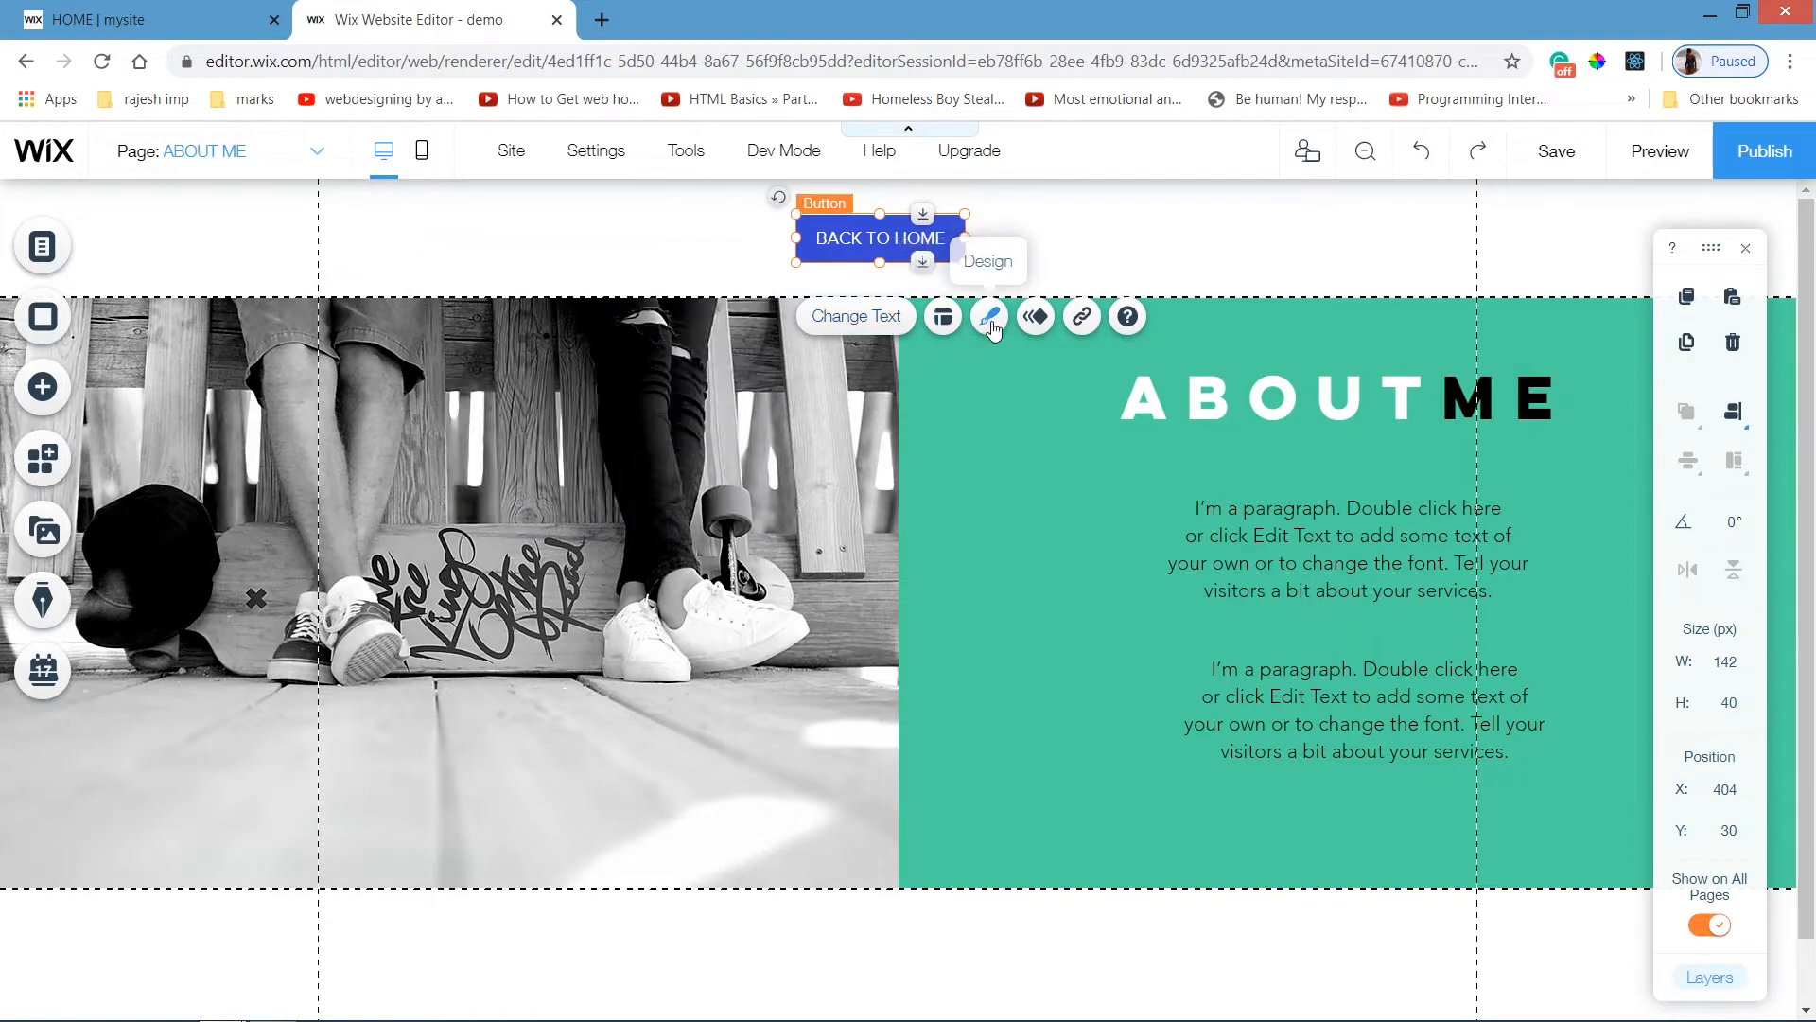
Apply the green saved button style and size the button to 250 × 50 px.
left_click(992, 327)
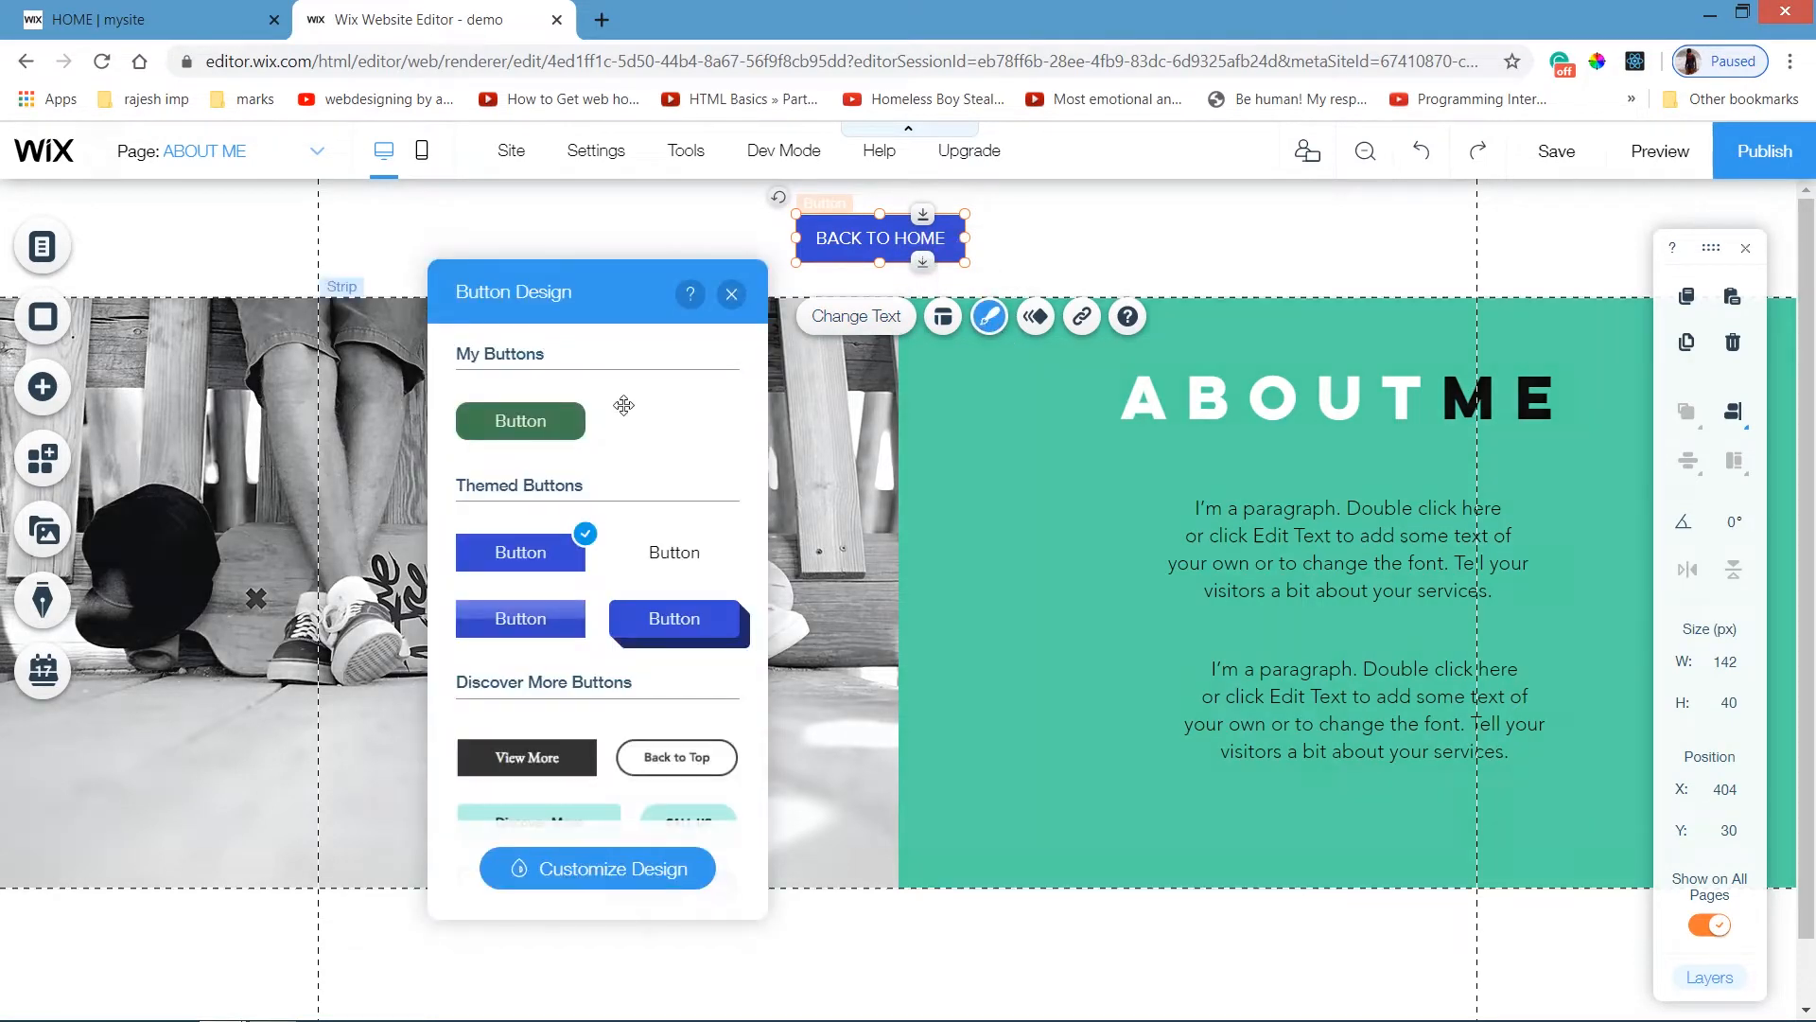
left_click(567, 428)
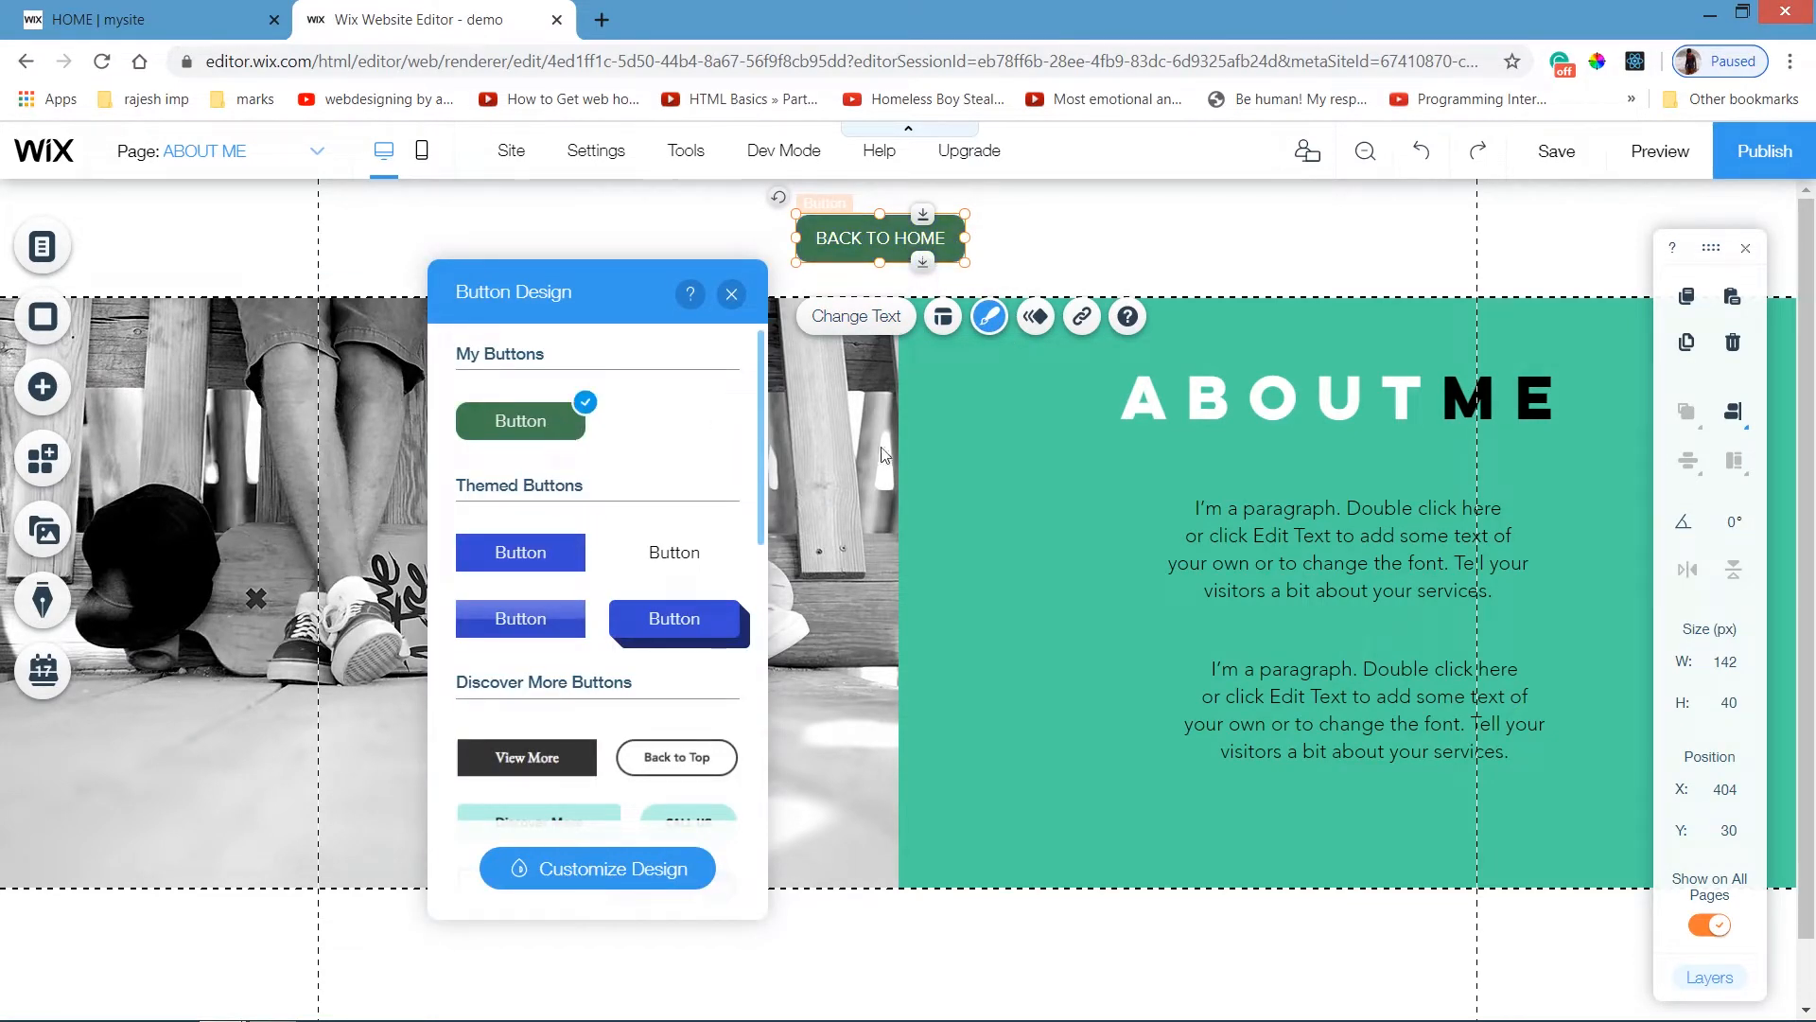
double_click(1719, 663)
type("250")
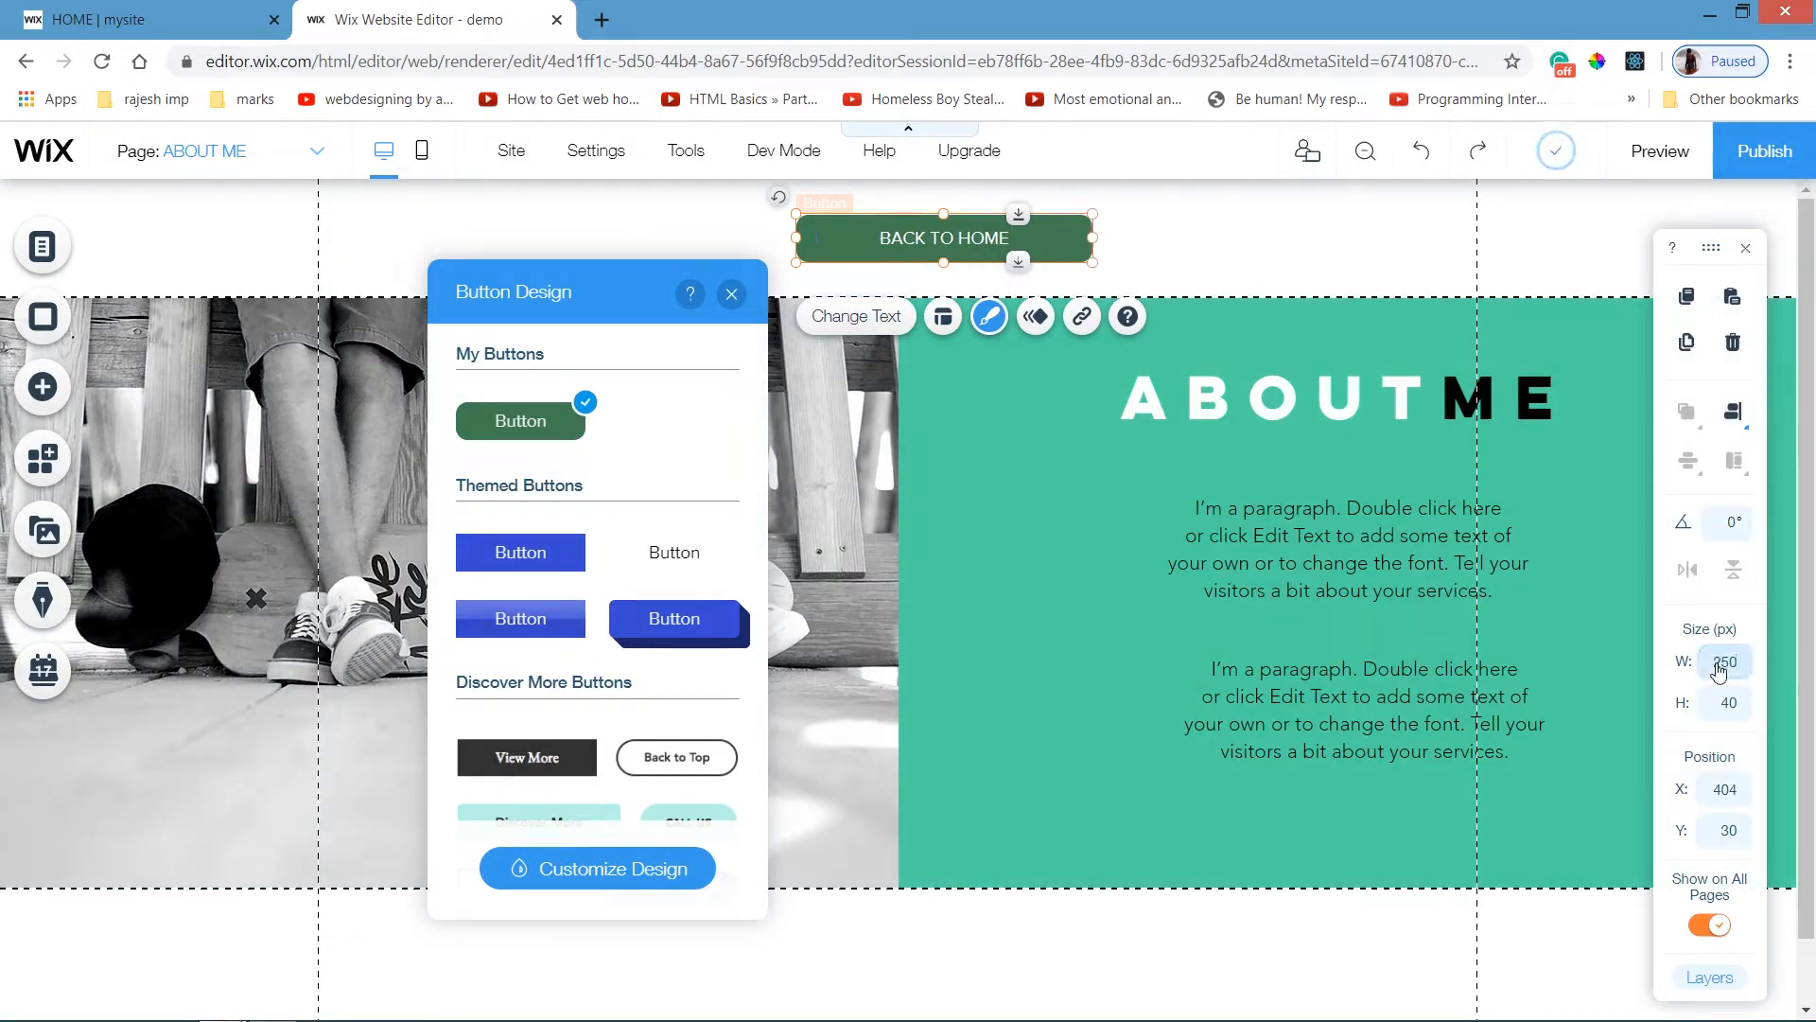
key("Escape")
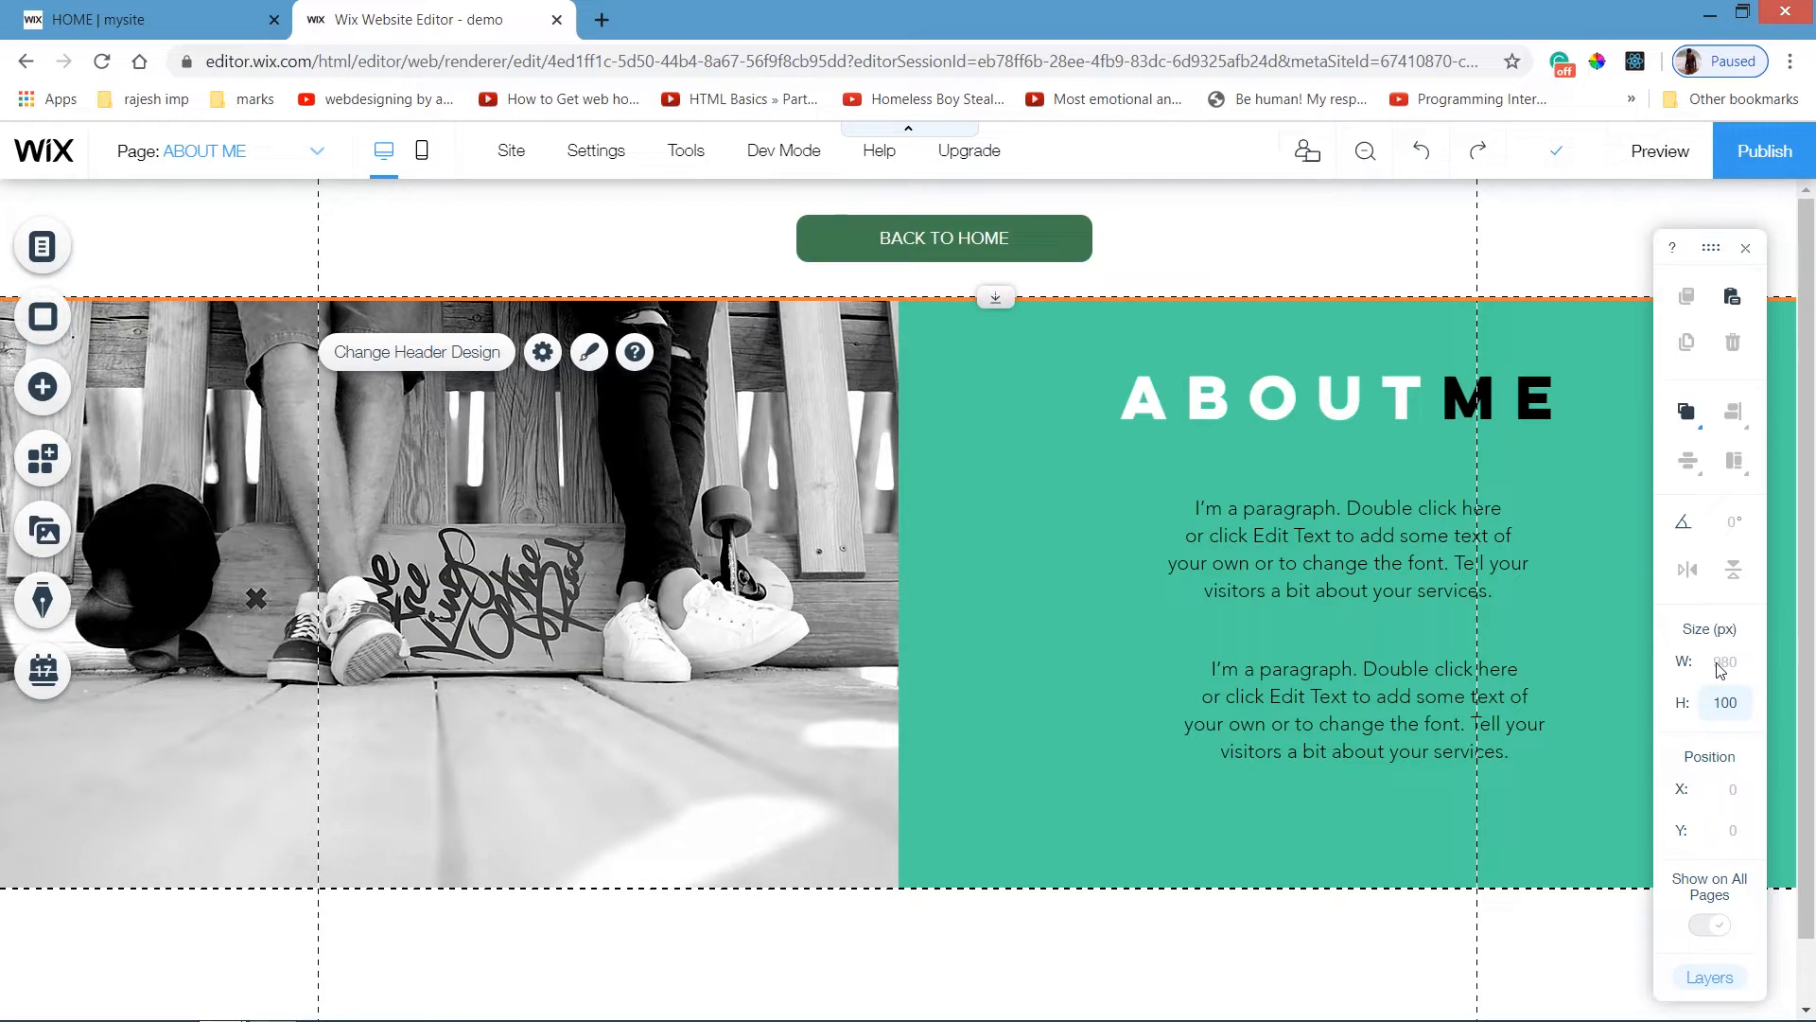
left_click(1017, 237)
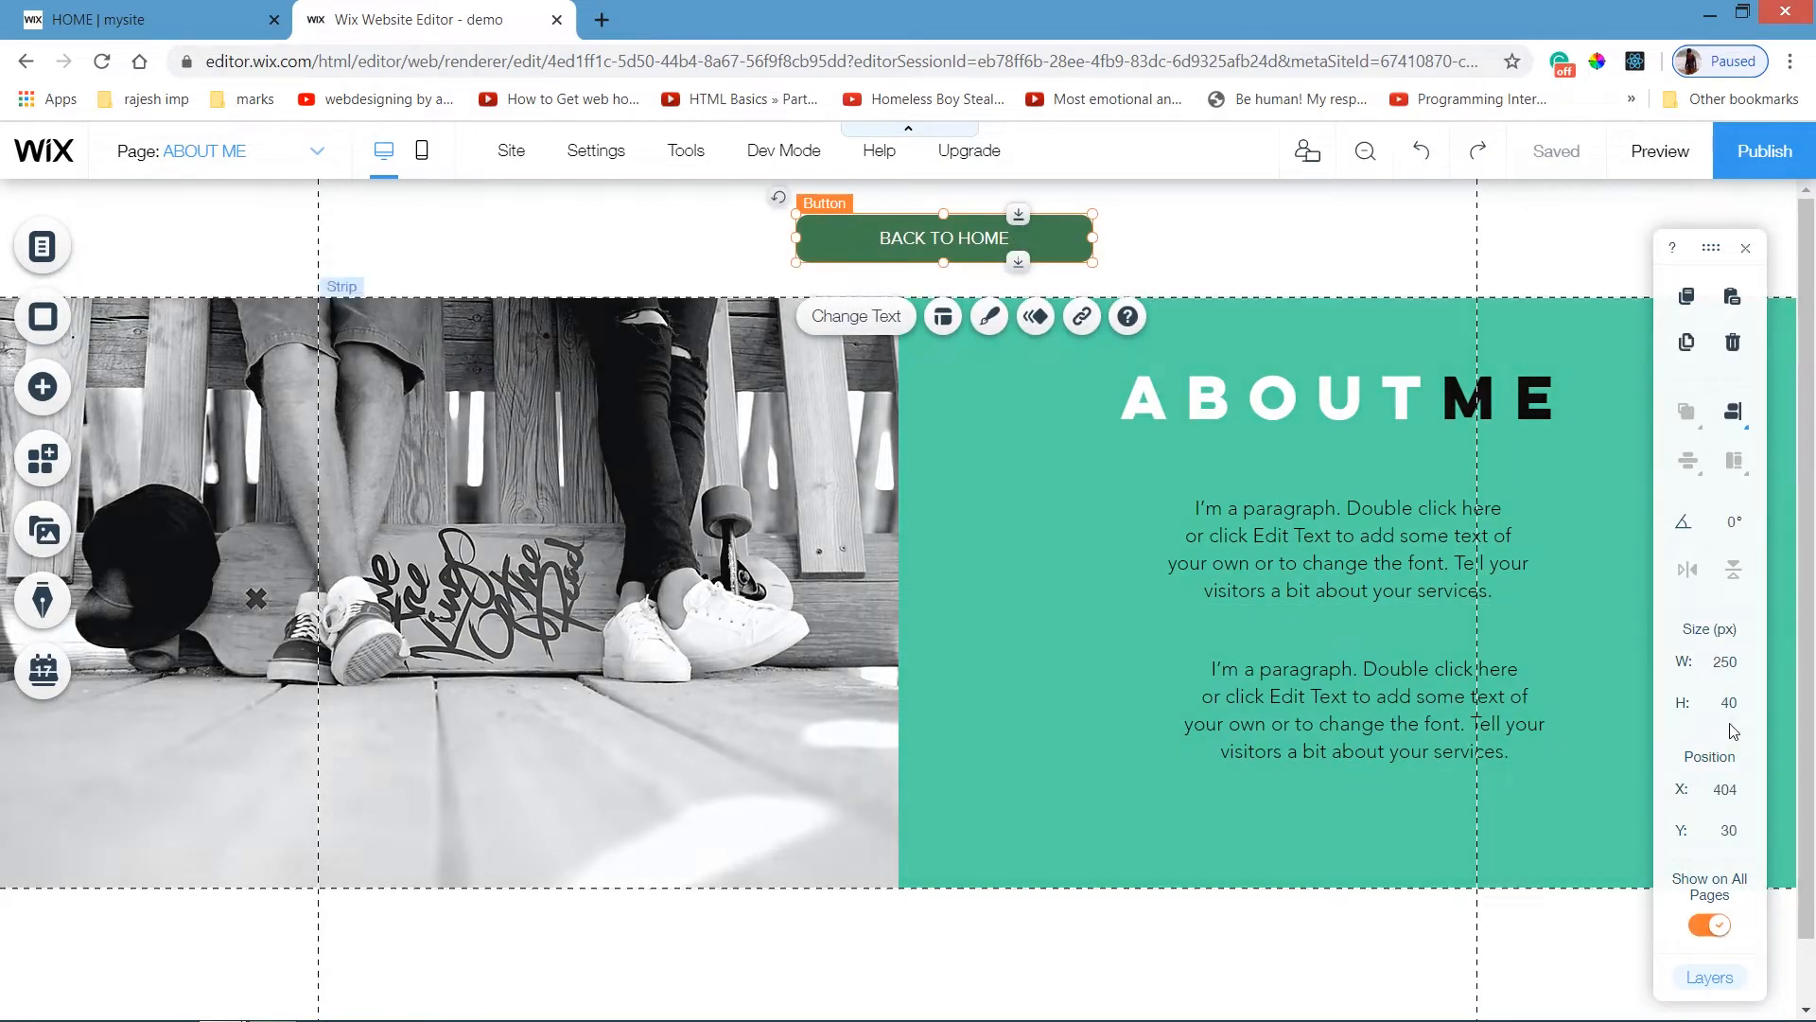
key("Return")
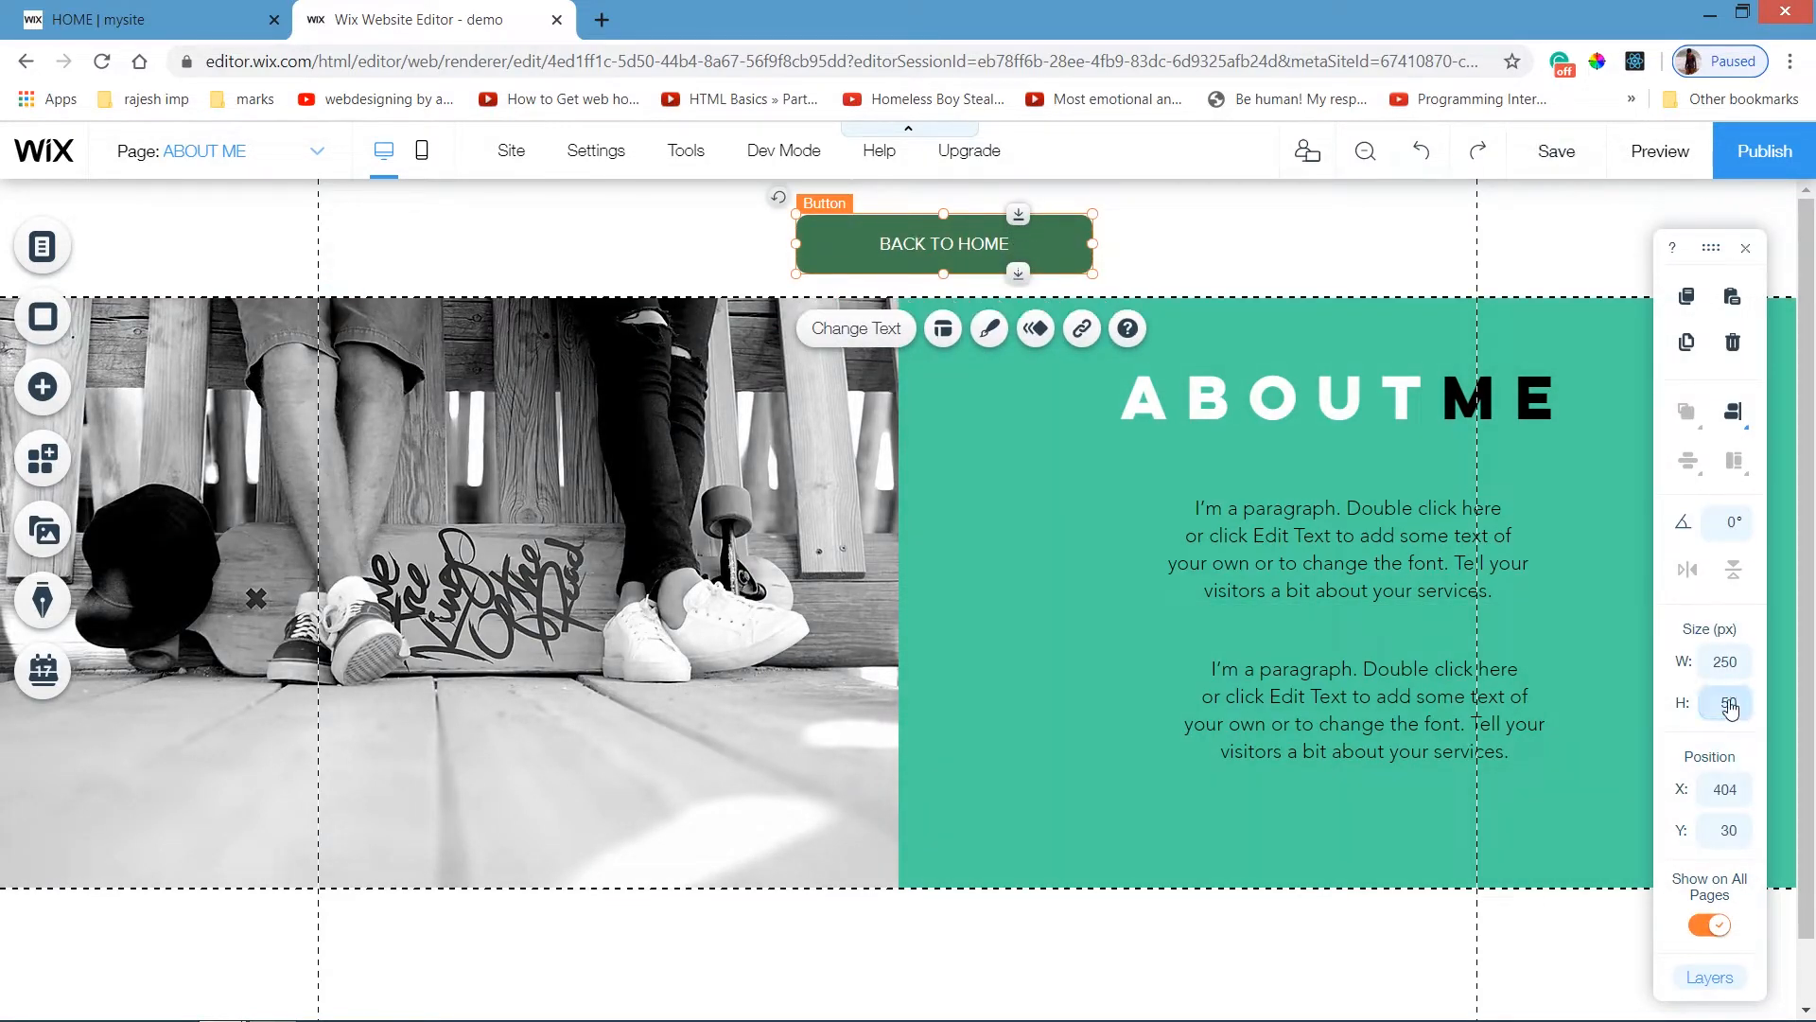
Centre the BACK TO HOME button in the header at x 356, y 30.
left_click_drag(964, 243, 928, 242)
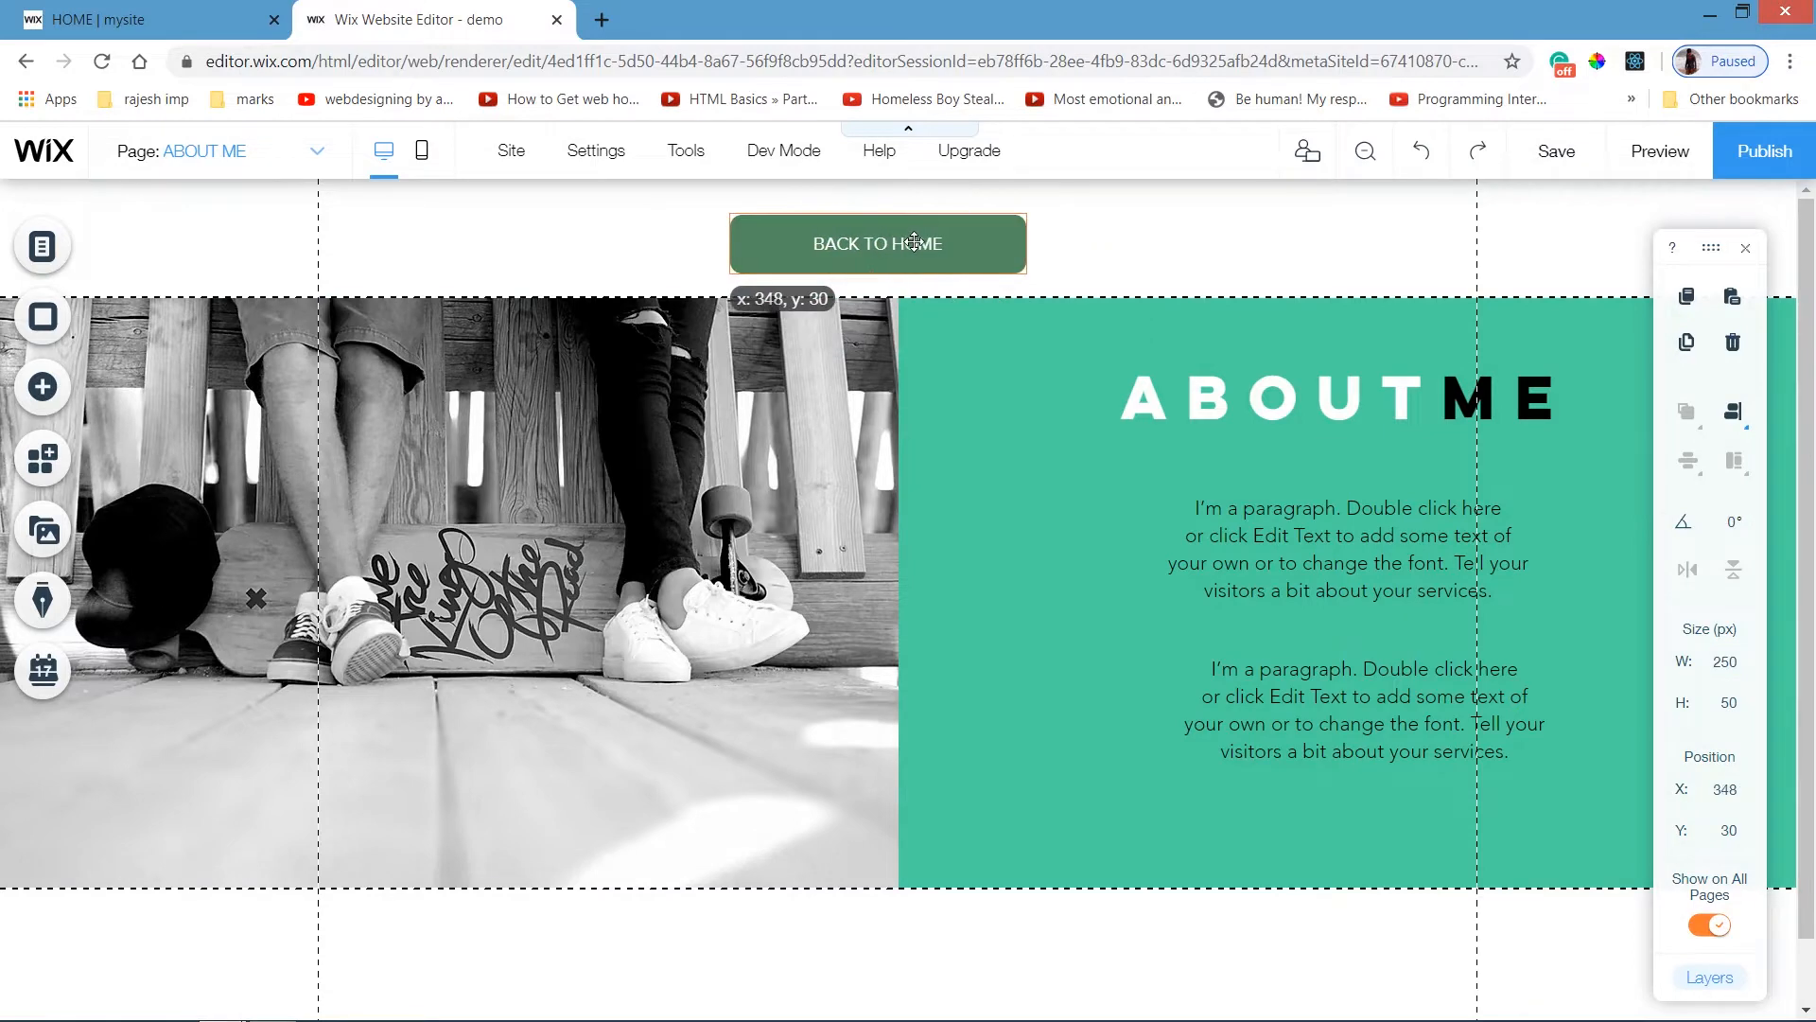
key("Left")
key("Left")
key("Left")
key("Left")
key("Left")
key("Left")
key("Left")
key("Left")
key("Left")
key("Left")
key("Left")
key("Left")
key("Left")
key("Left")
key("Left")
key("Left")
key("Left")
key("Left")
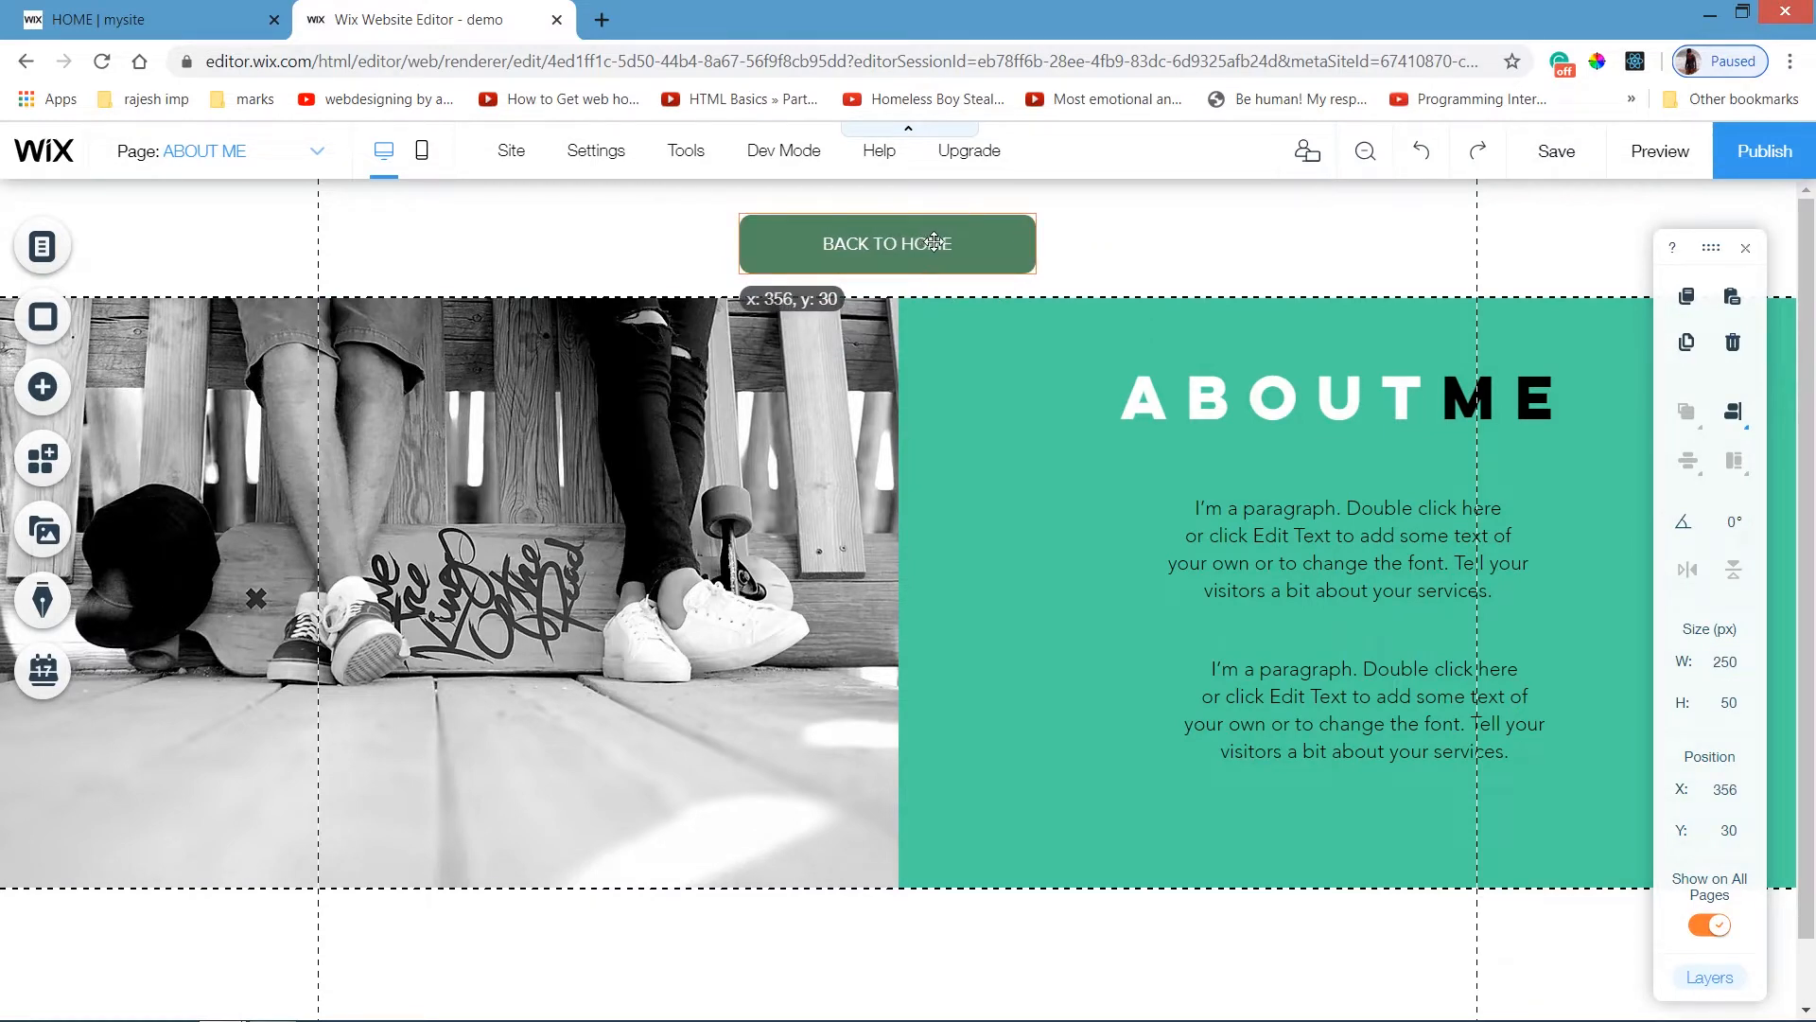
left_click_drag(933, 242, 938, 229)
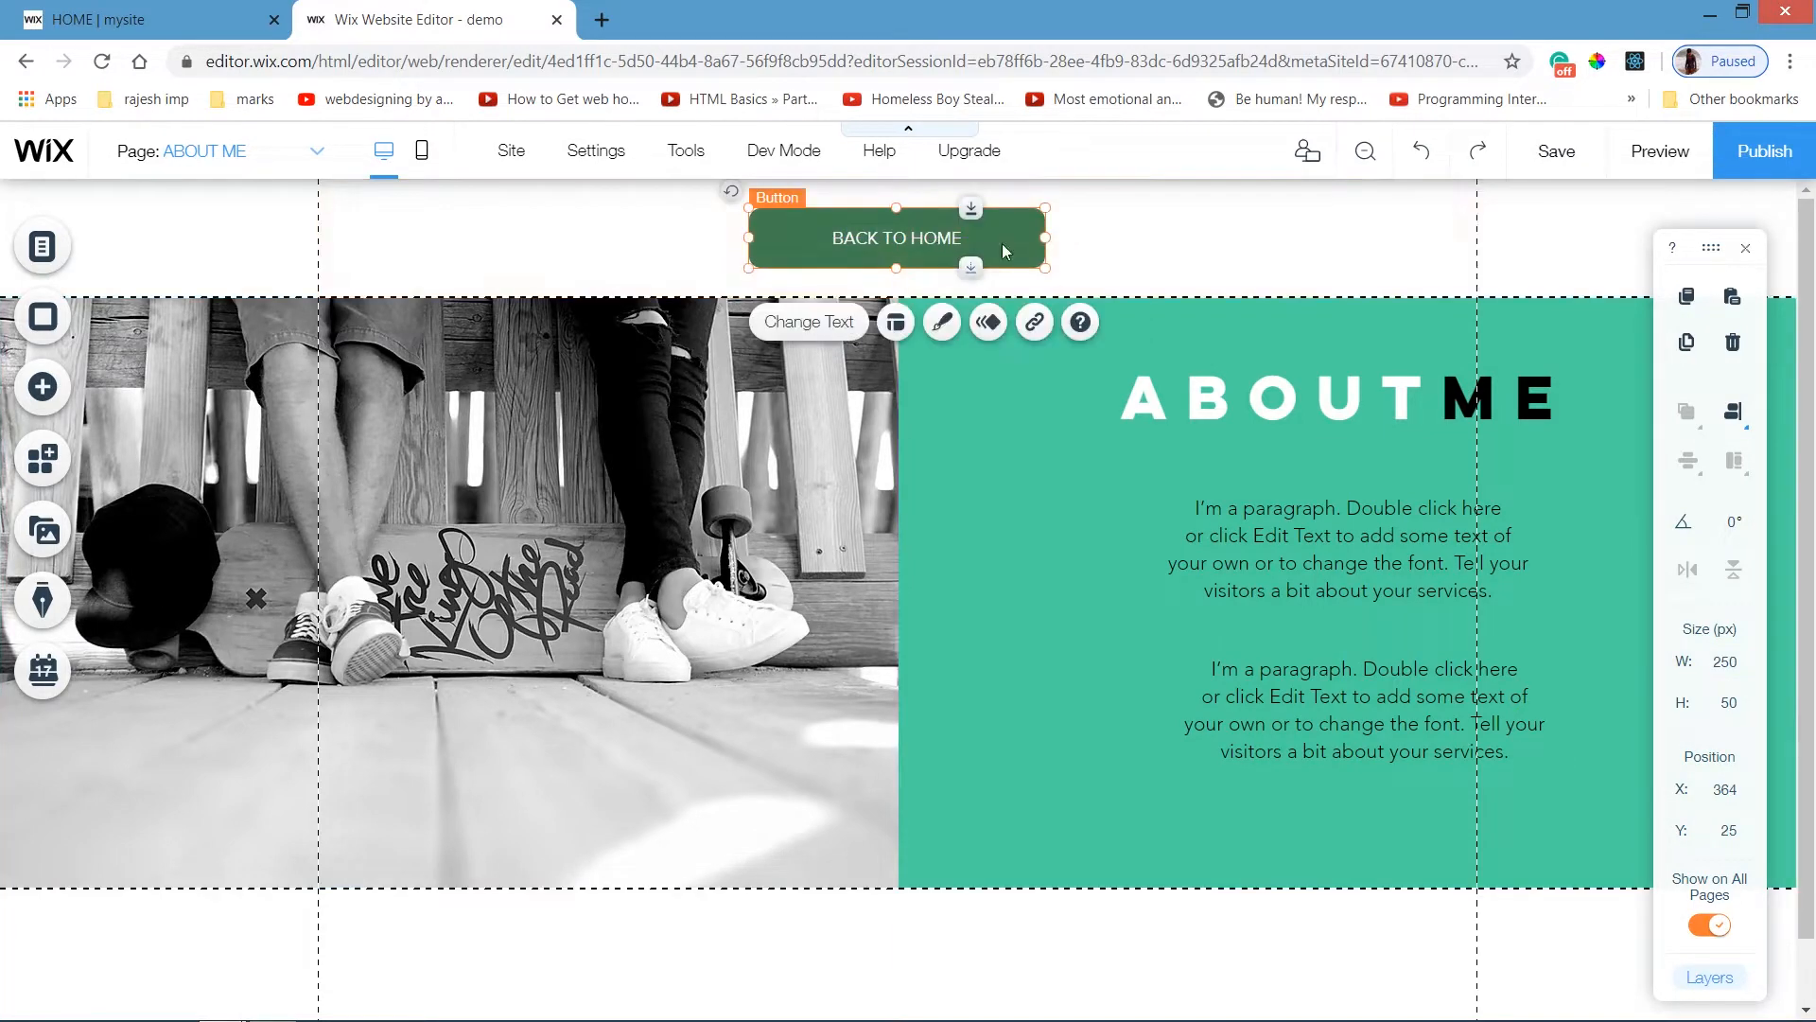
Link the BACK TO HOME button to the HOME page, opening in the current window.
left_click(1040, 333)
left_click(1201, 314)
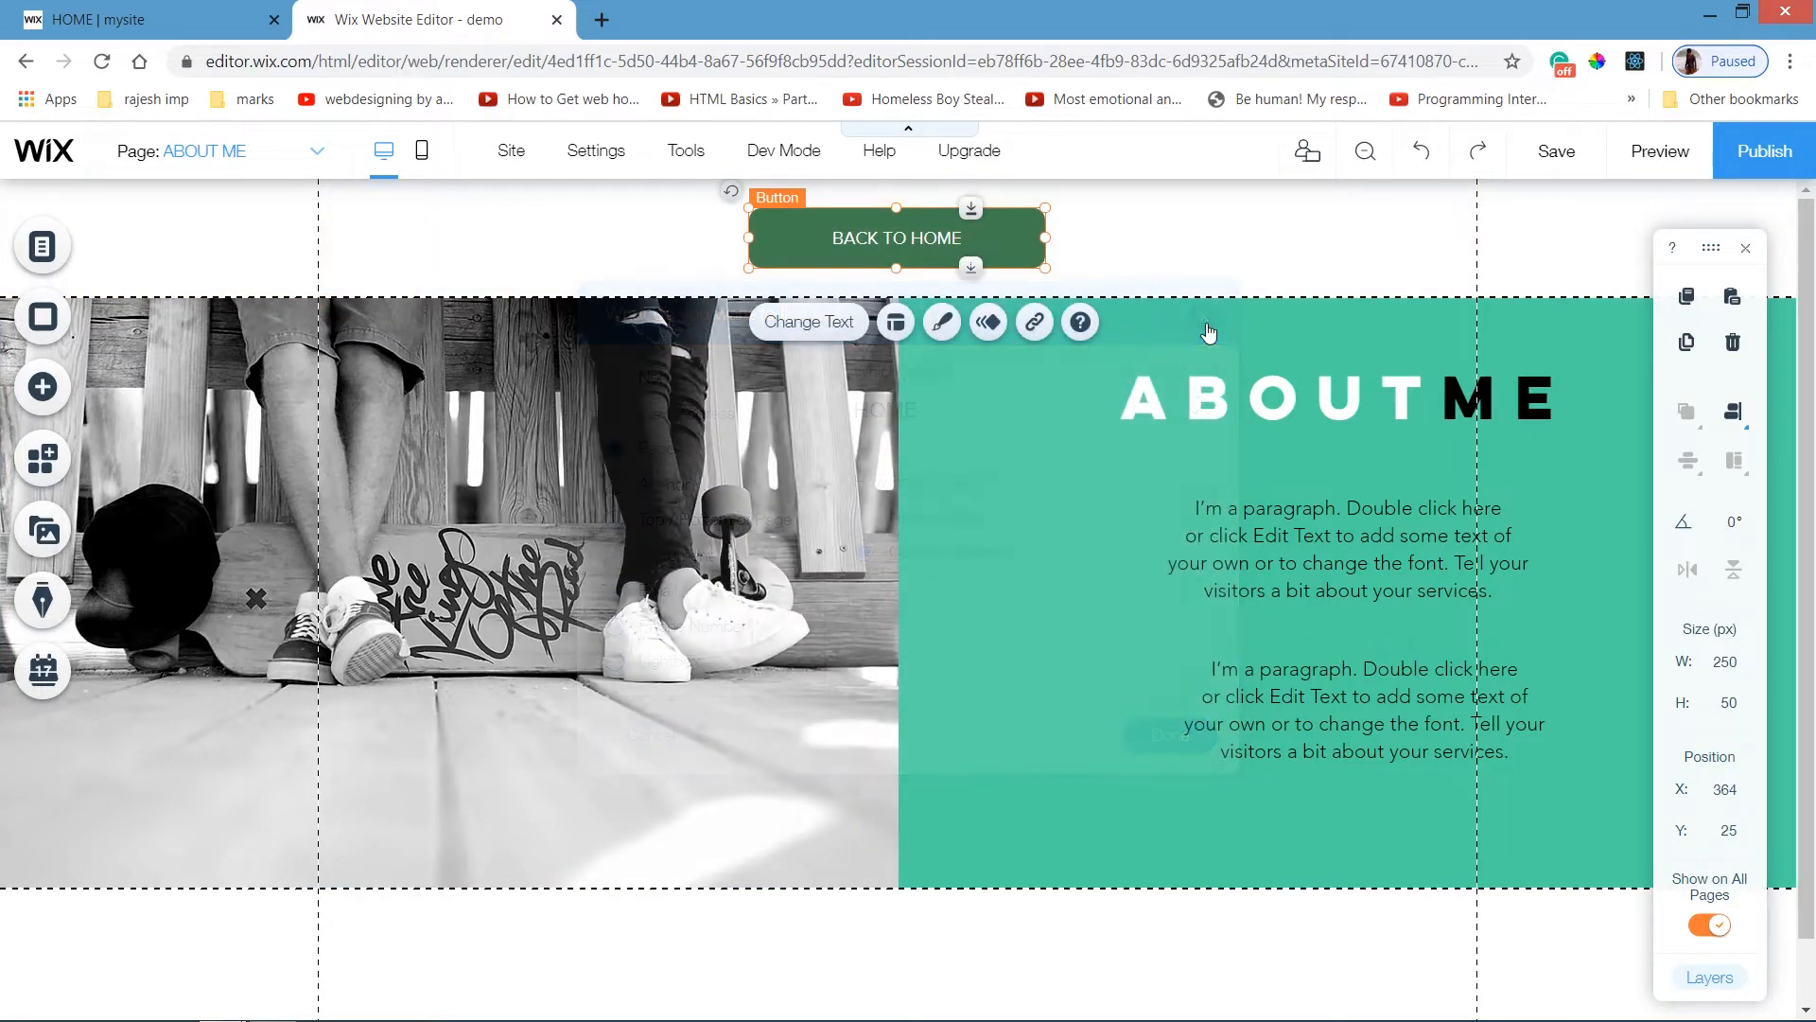
left_click(808, 322)
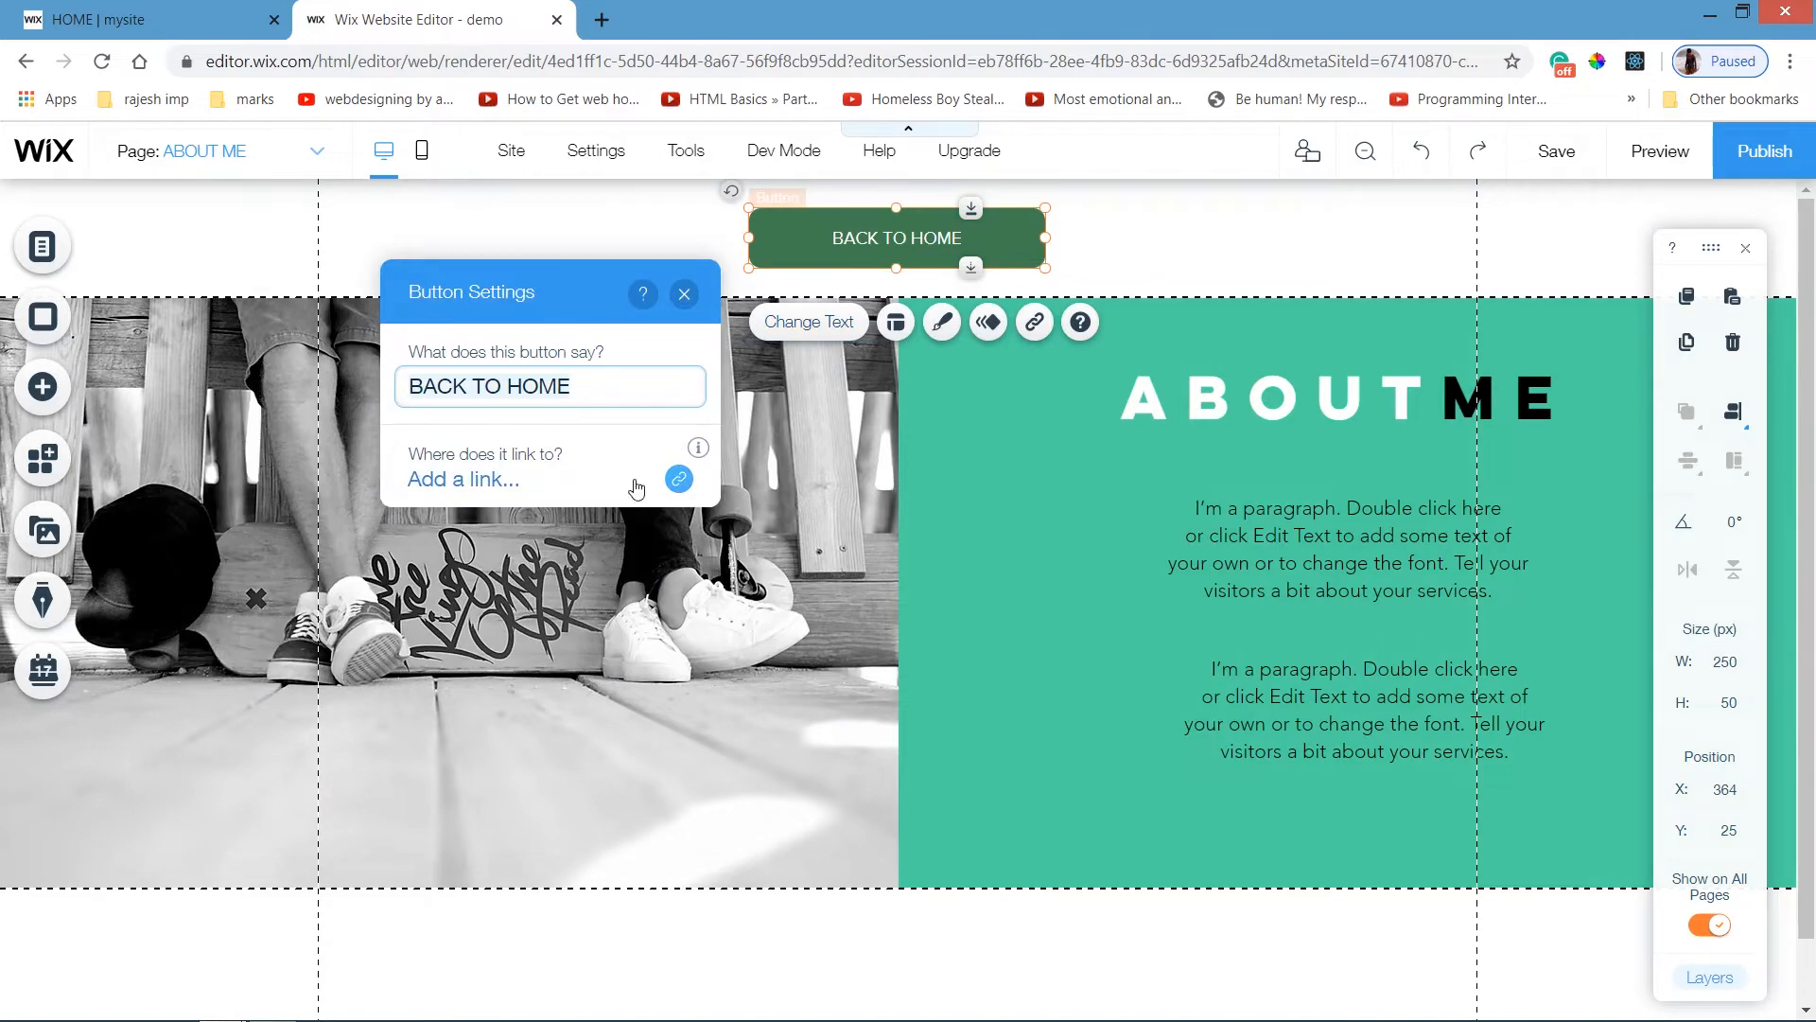
left_click(677, 479)
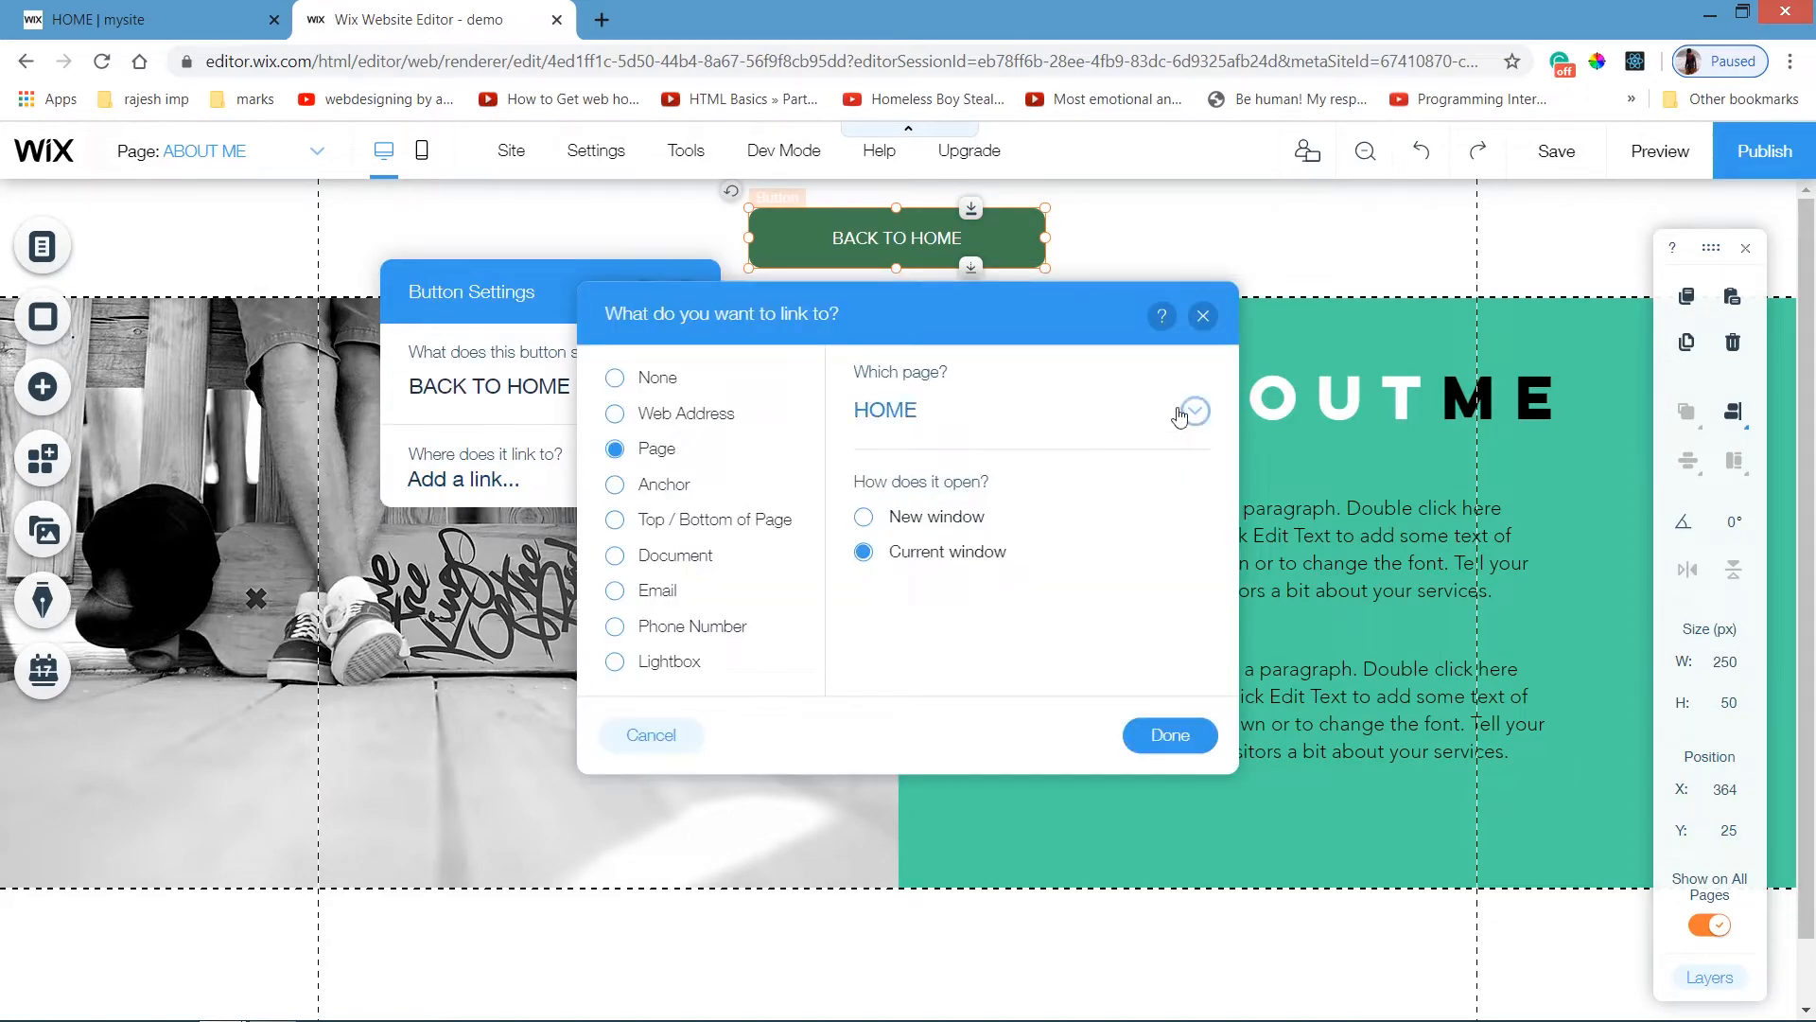
left_click(998, 410)
left_click(965, 468)
left_click(1178, 735)
left_click(684, 293)
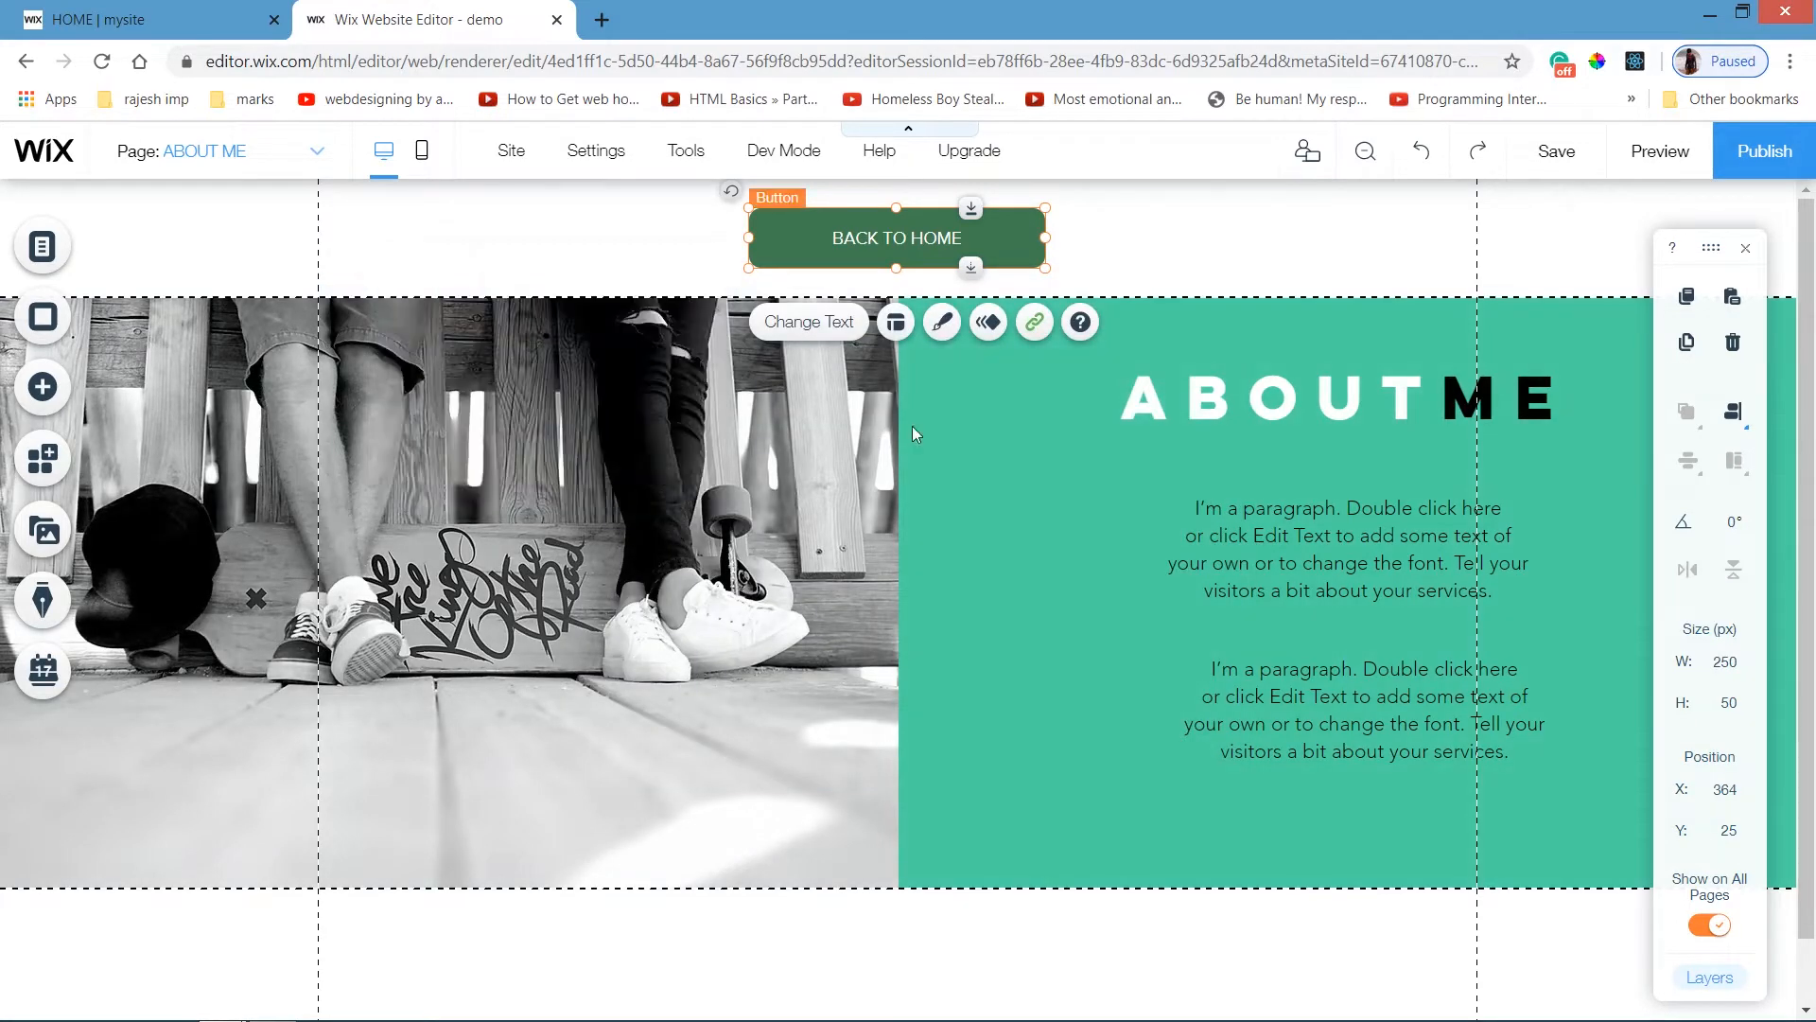
left_click(244, 156)
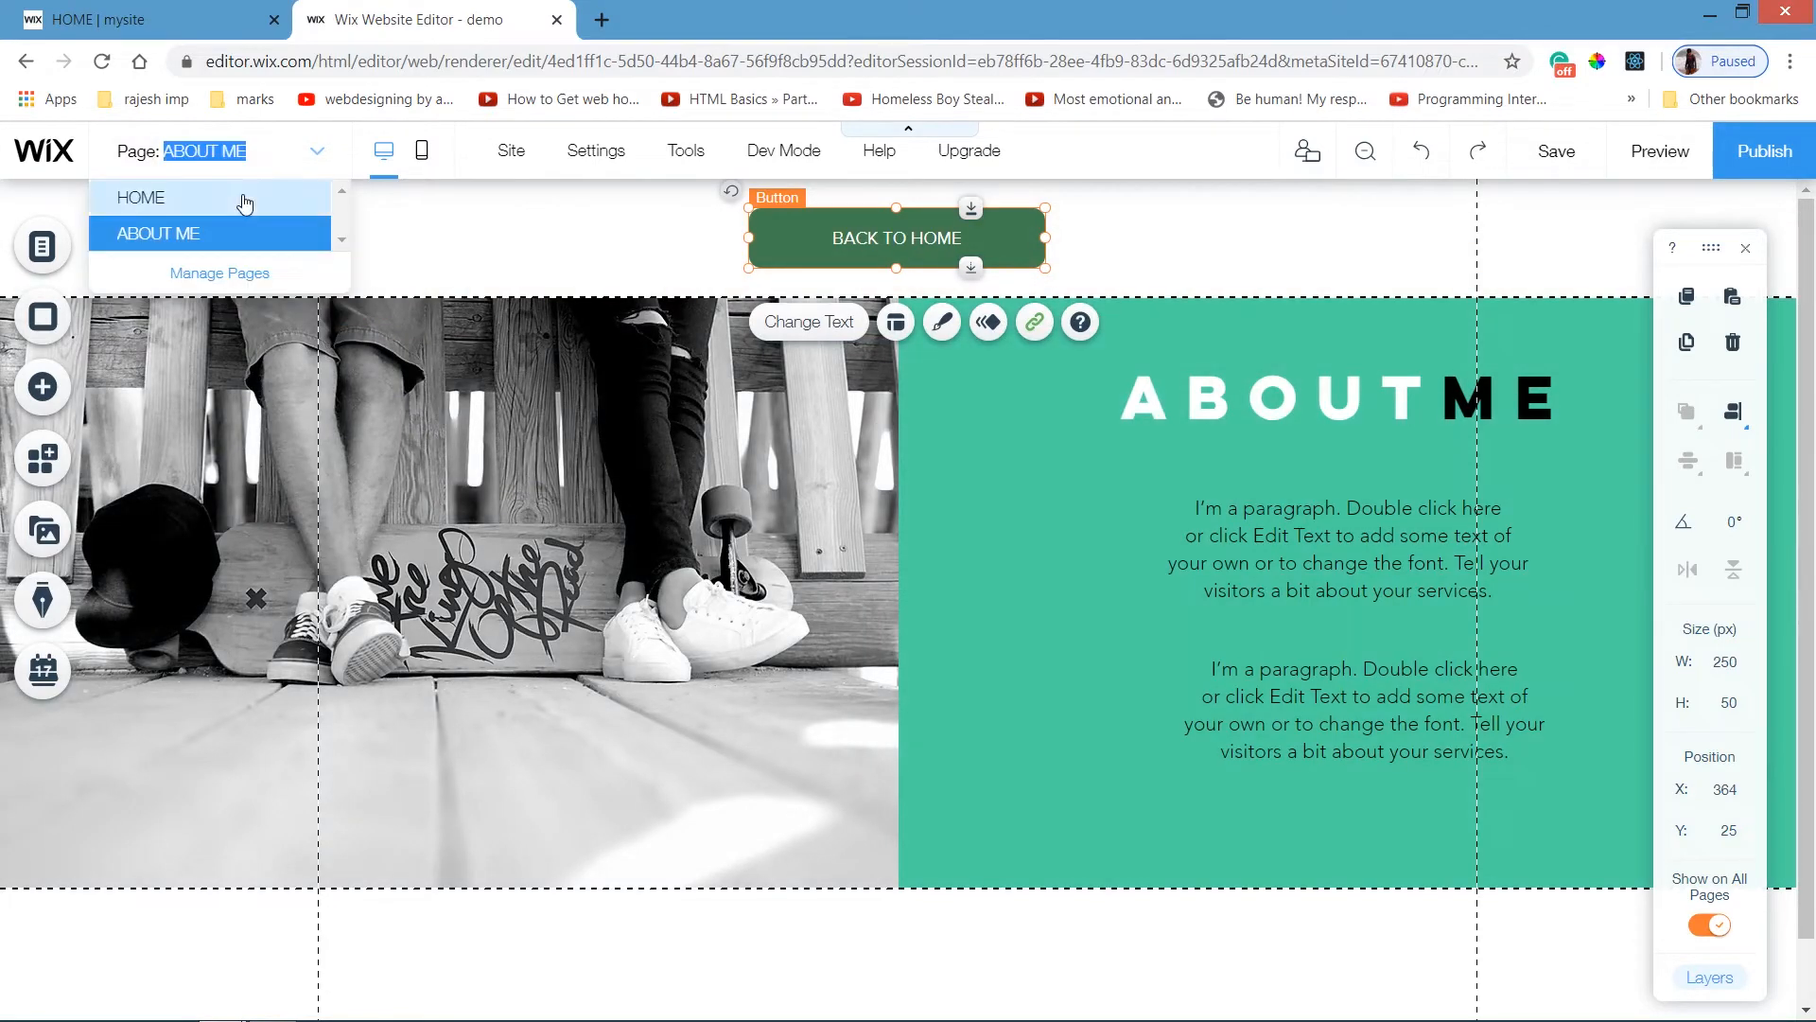
On the HOME page, link the KNOW MORE button to the ABOUT ME page.
left_click(244, 198)
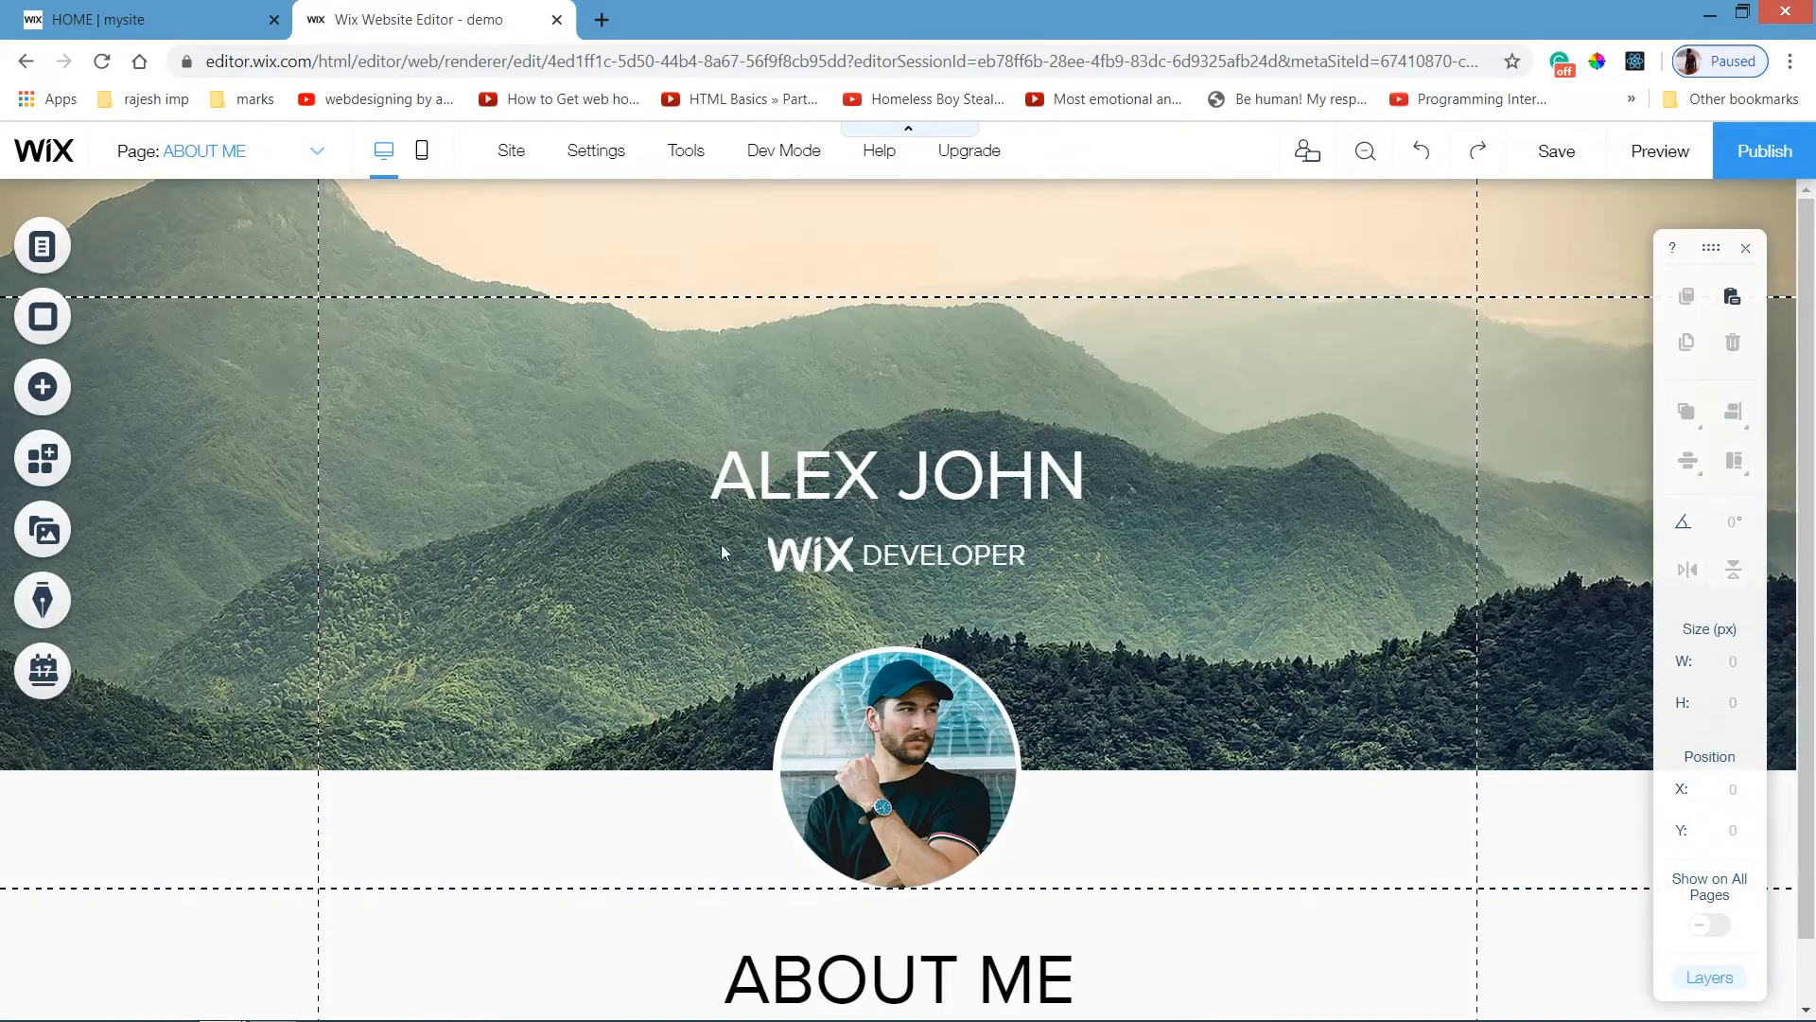
scroll(918, 901, "down", 4)
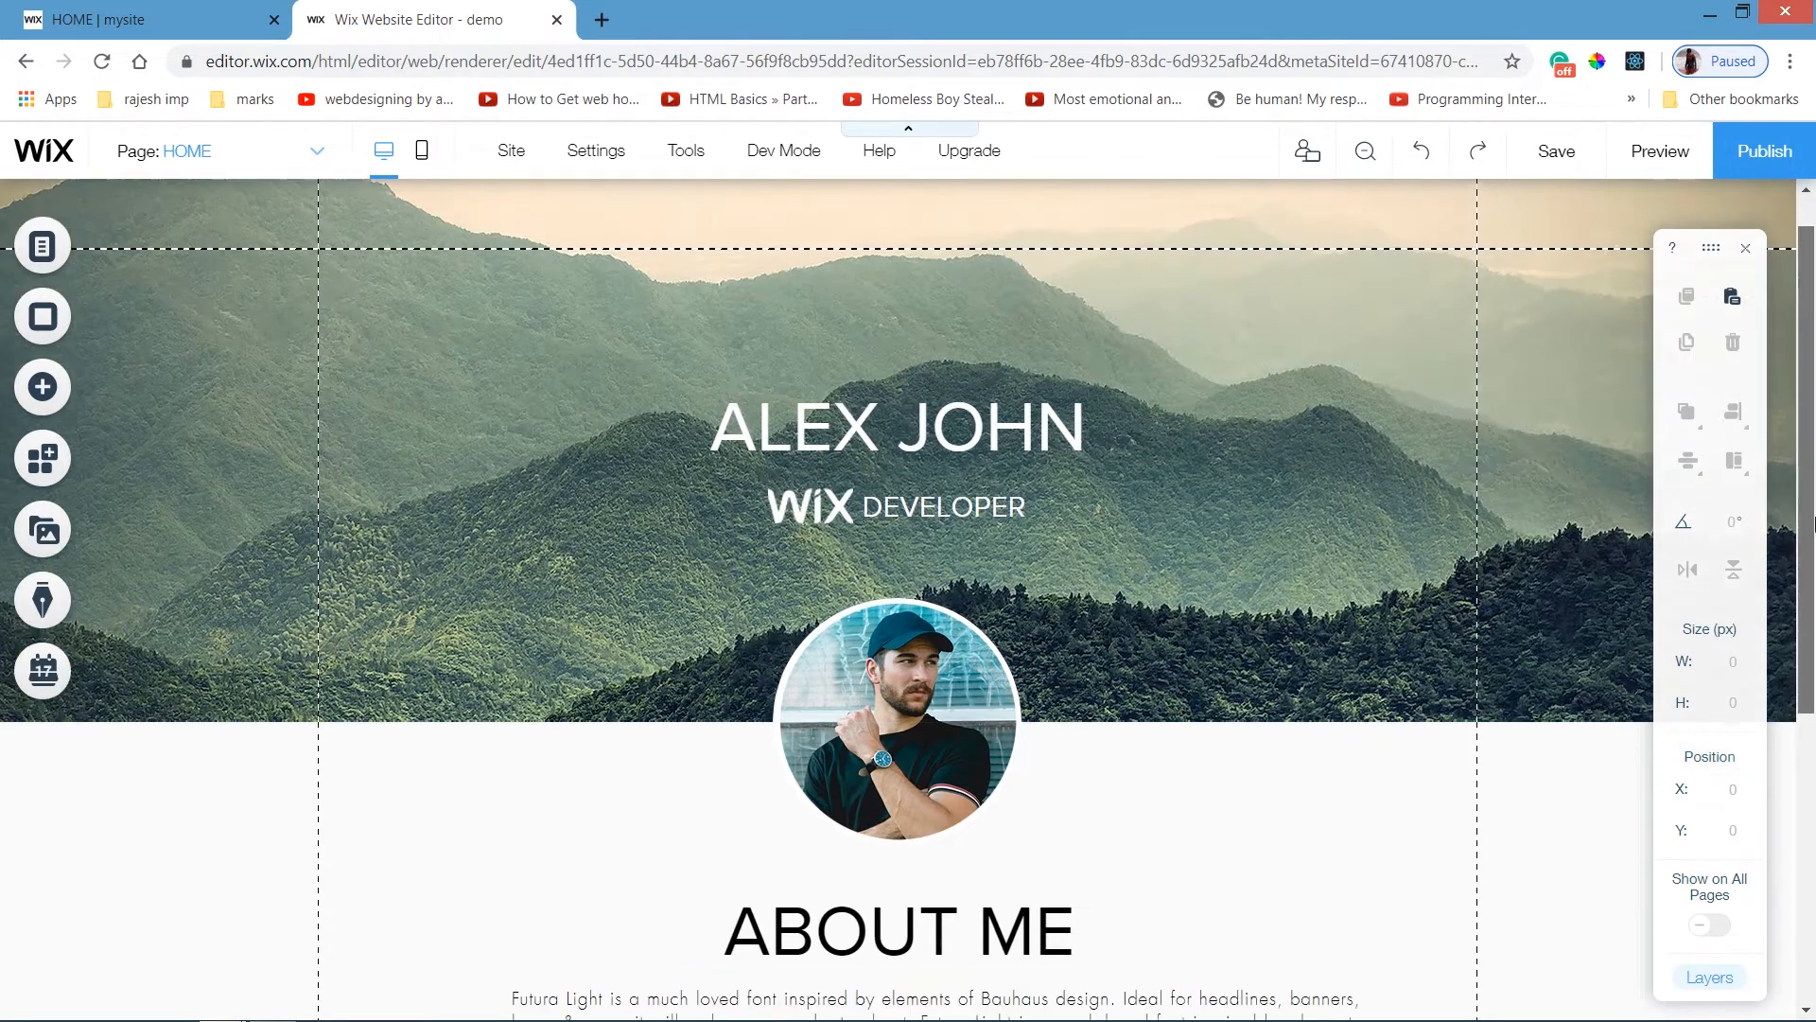
left_click(918, 902)
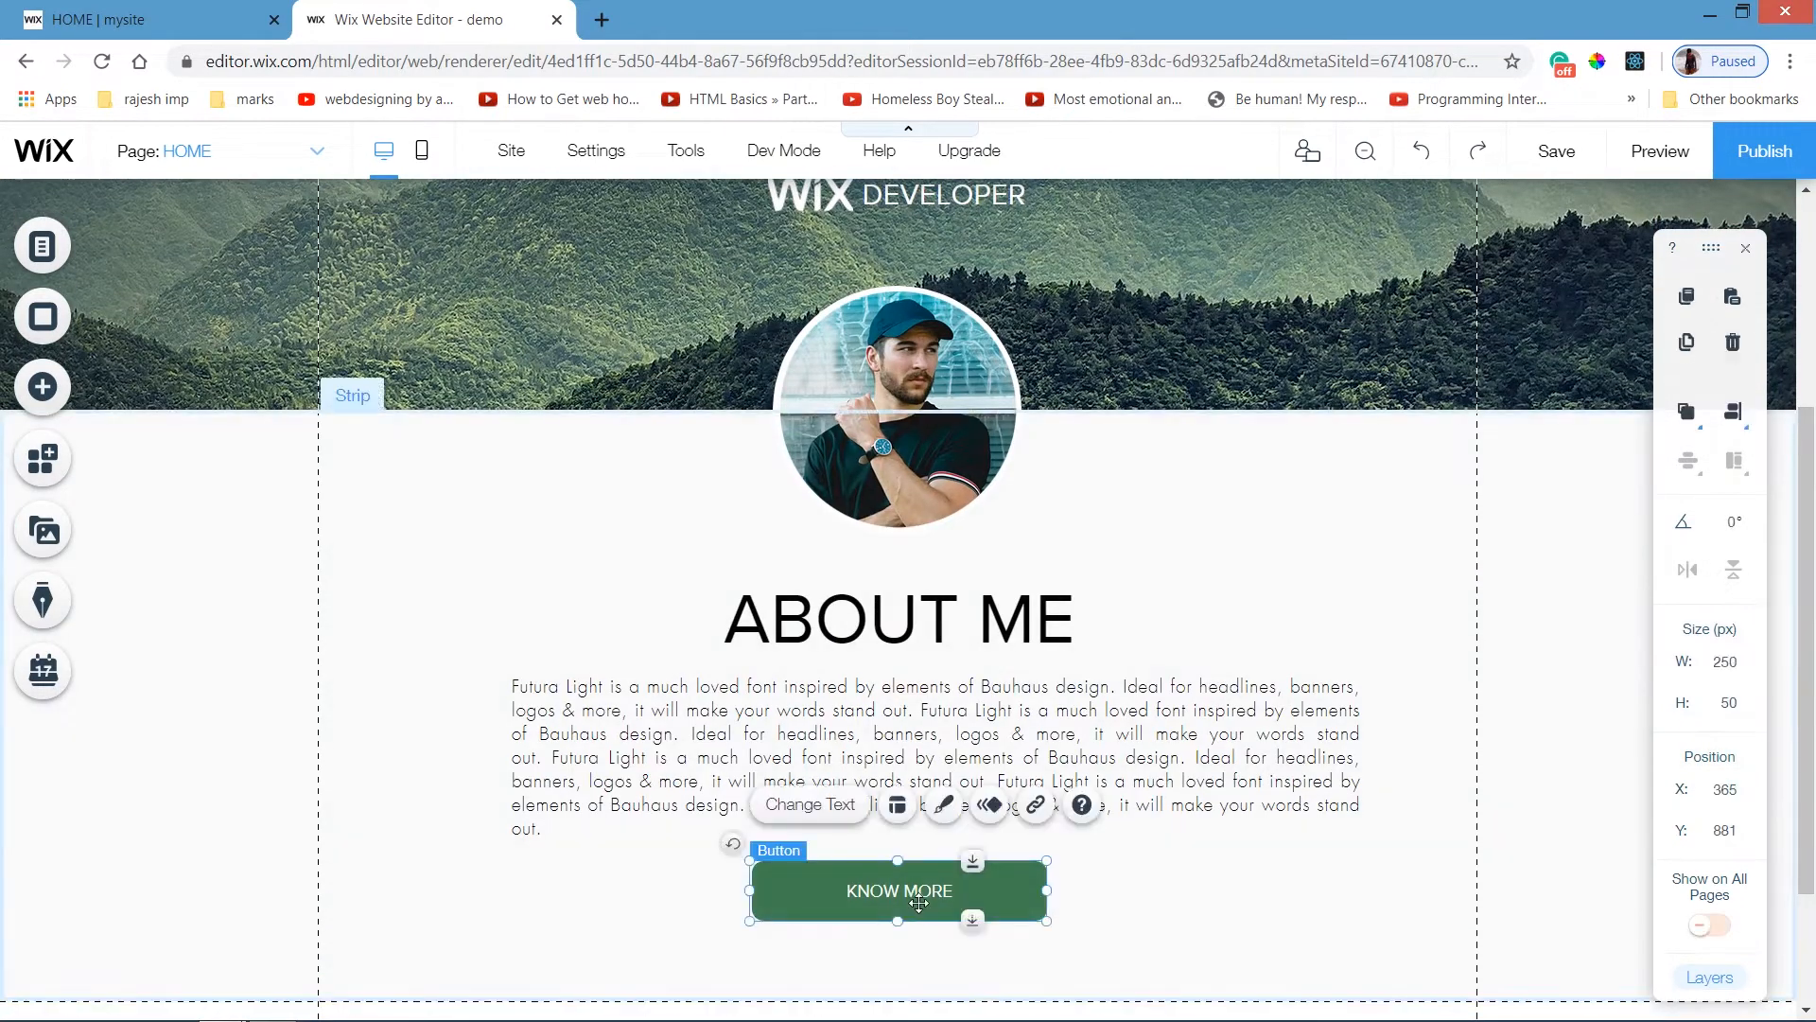
left_click(1037, 806)
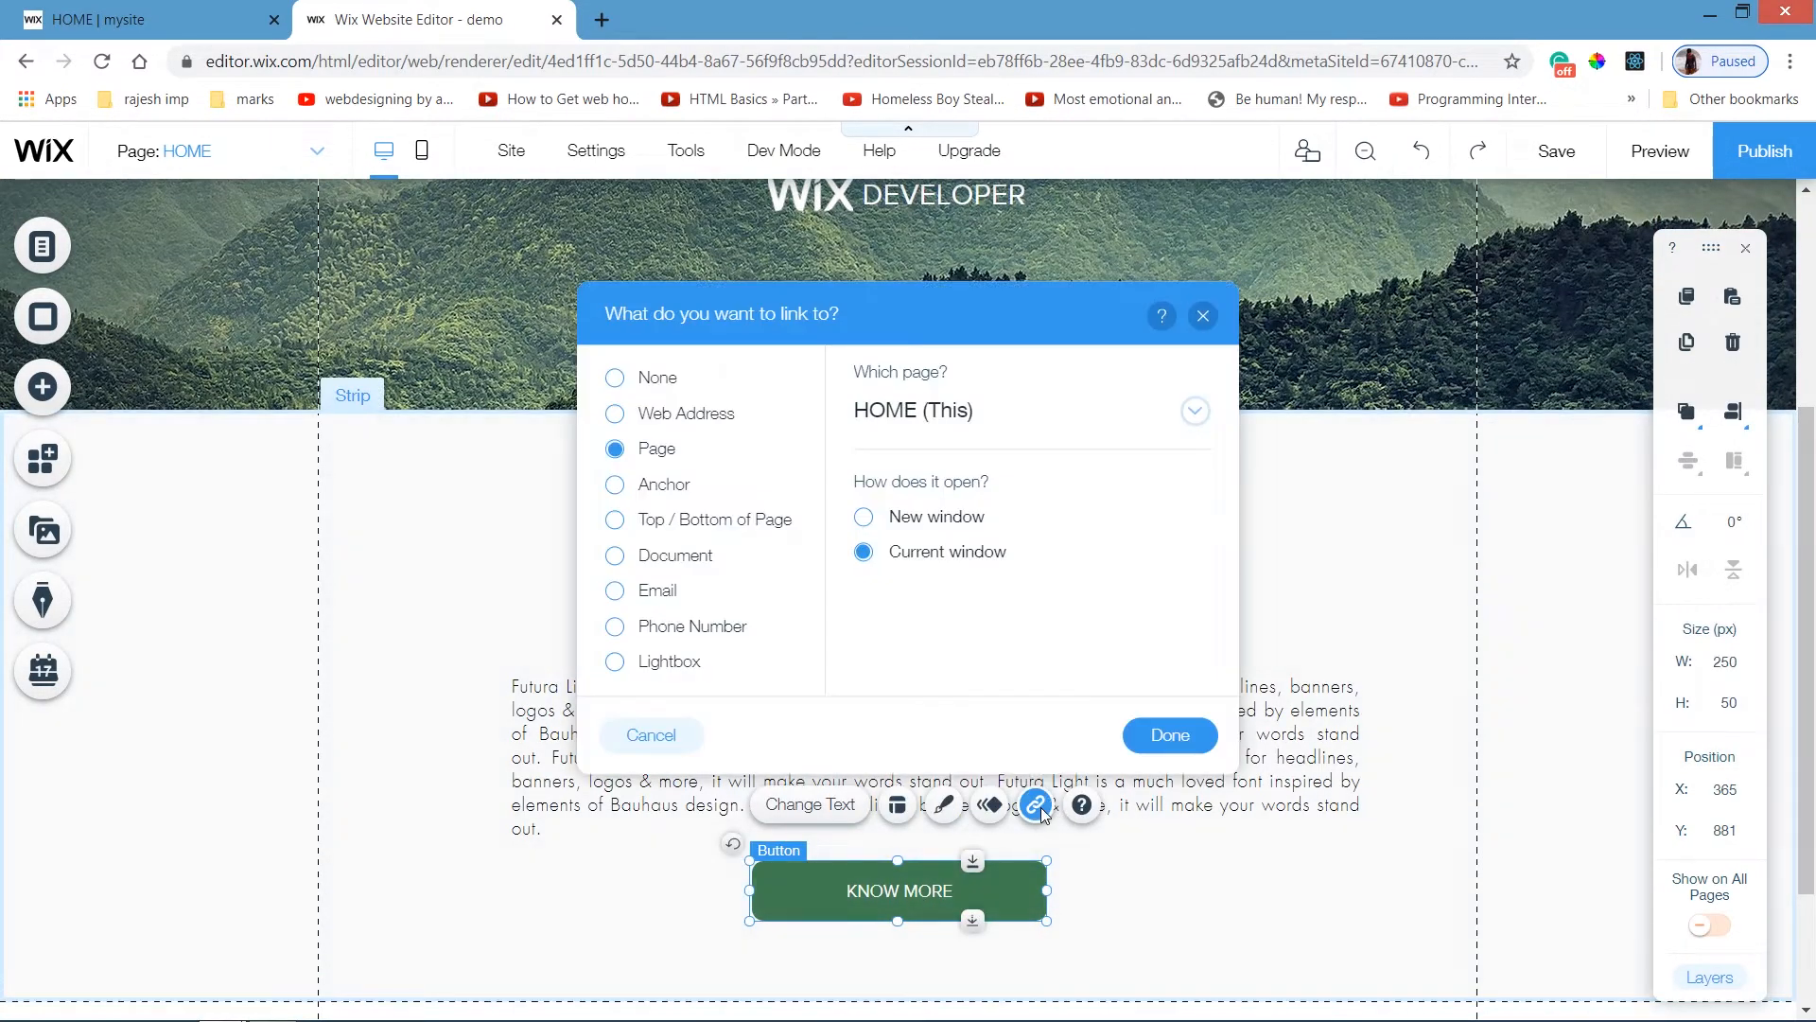
left_click(1043, 412)
left_click(999, 513)
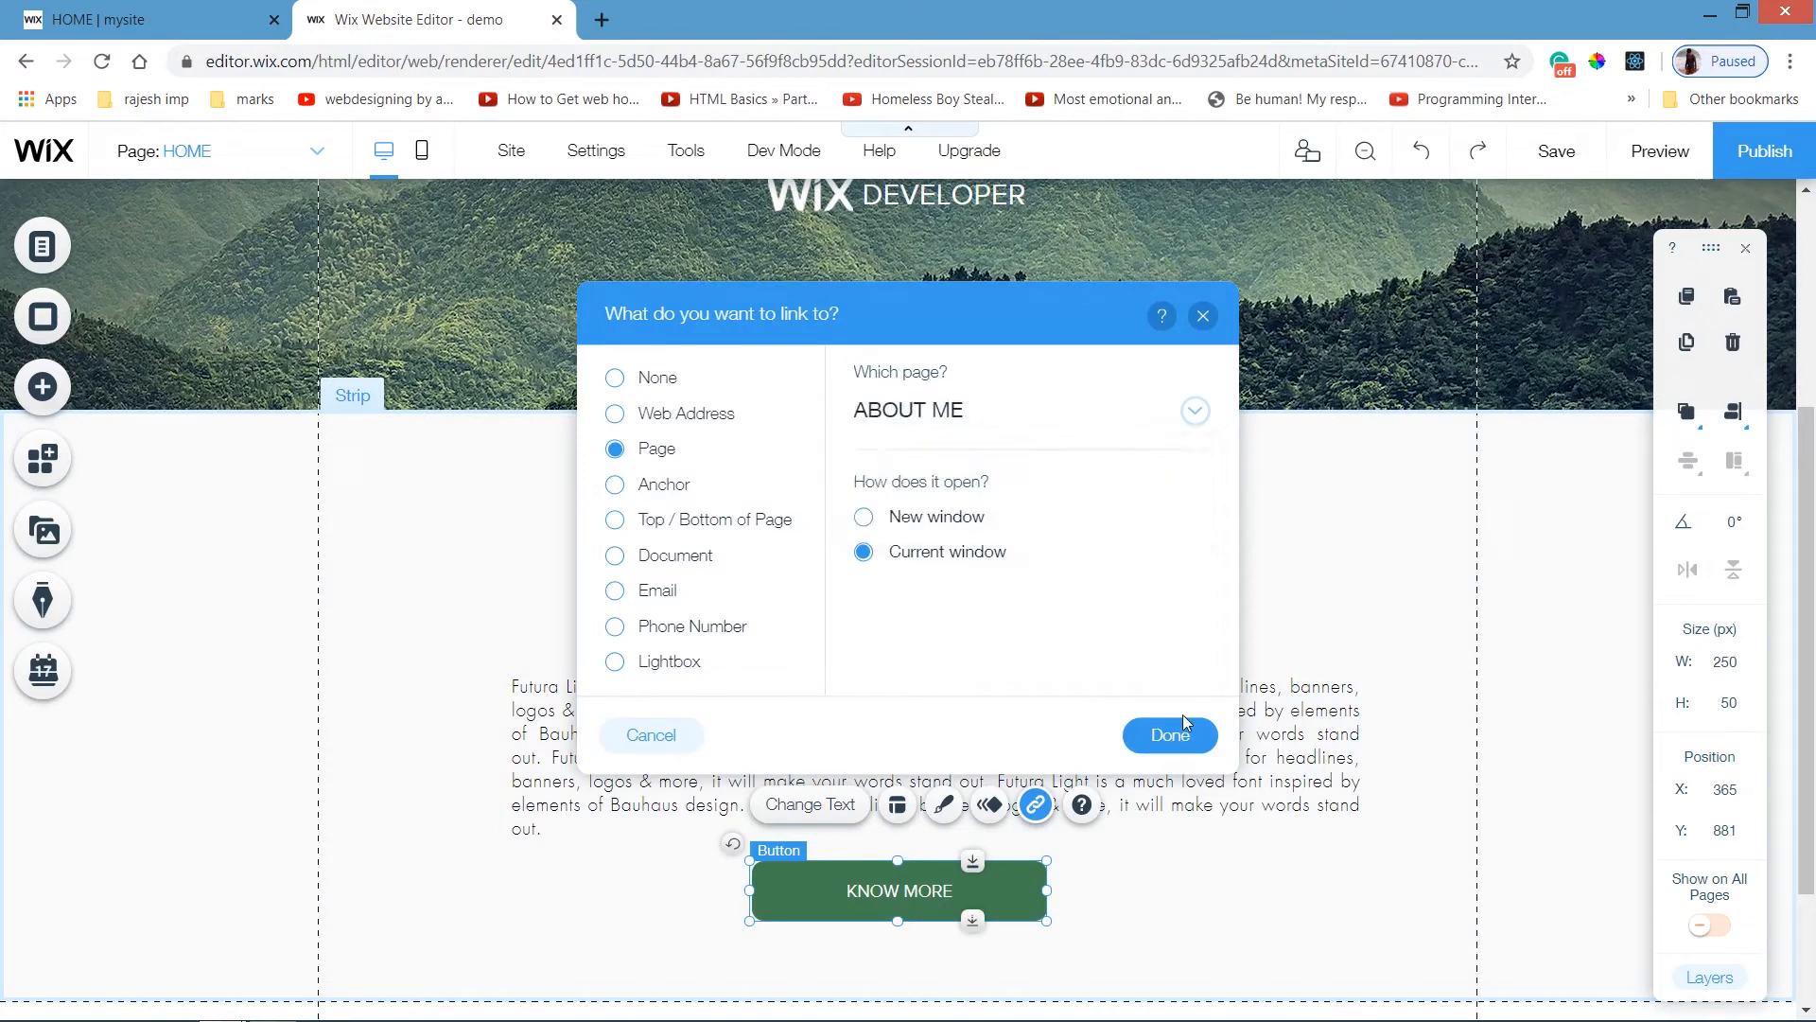
left_click(1173, 735)
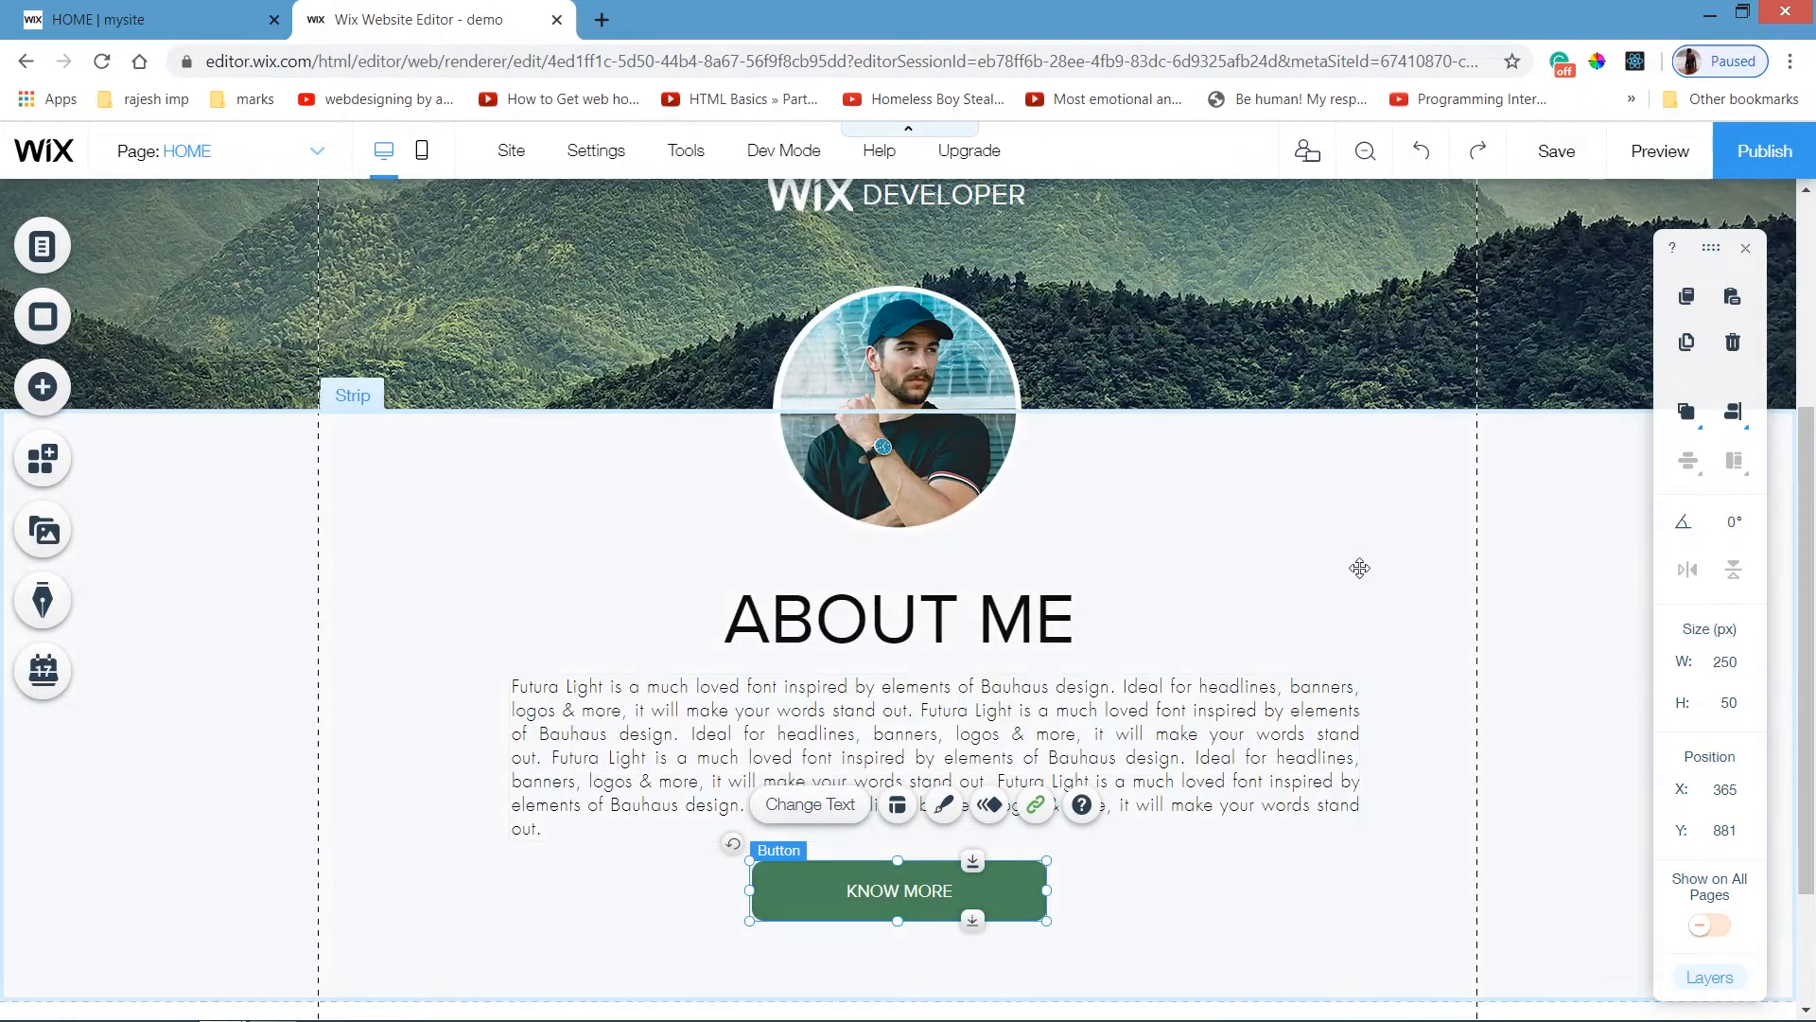
left_click(1657, 153)
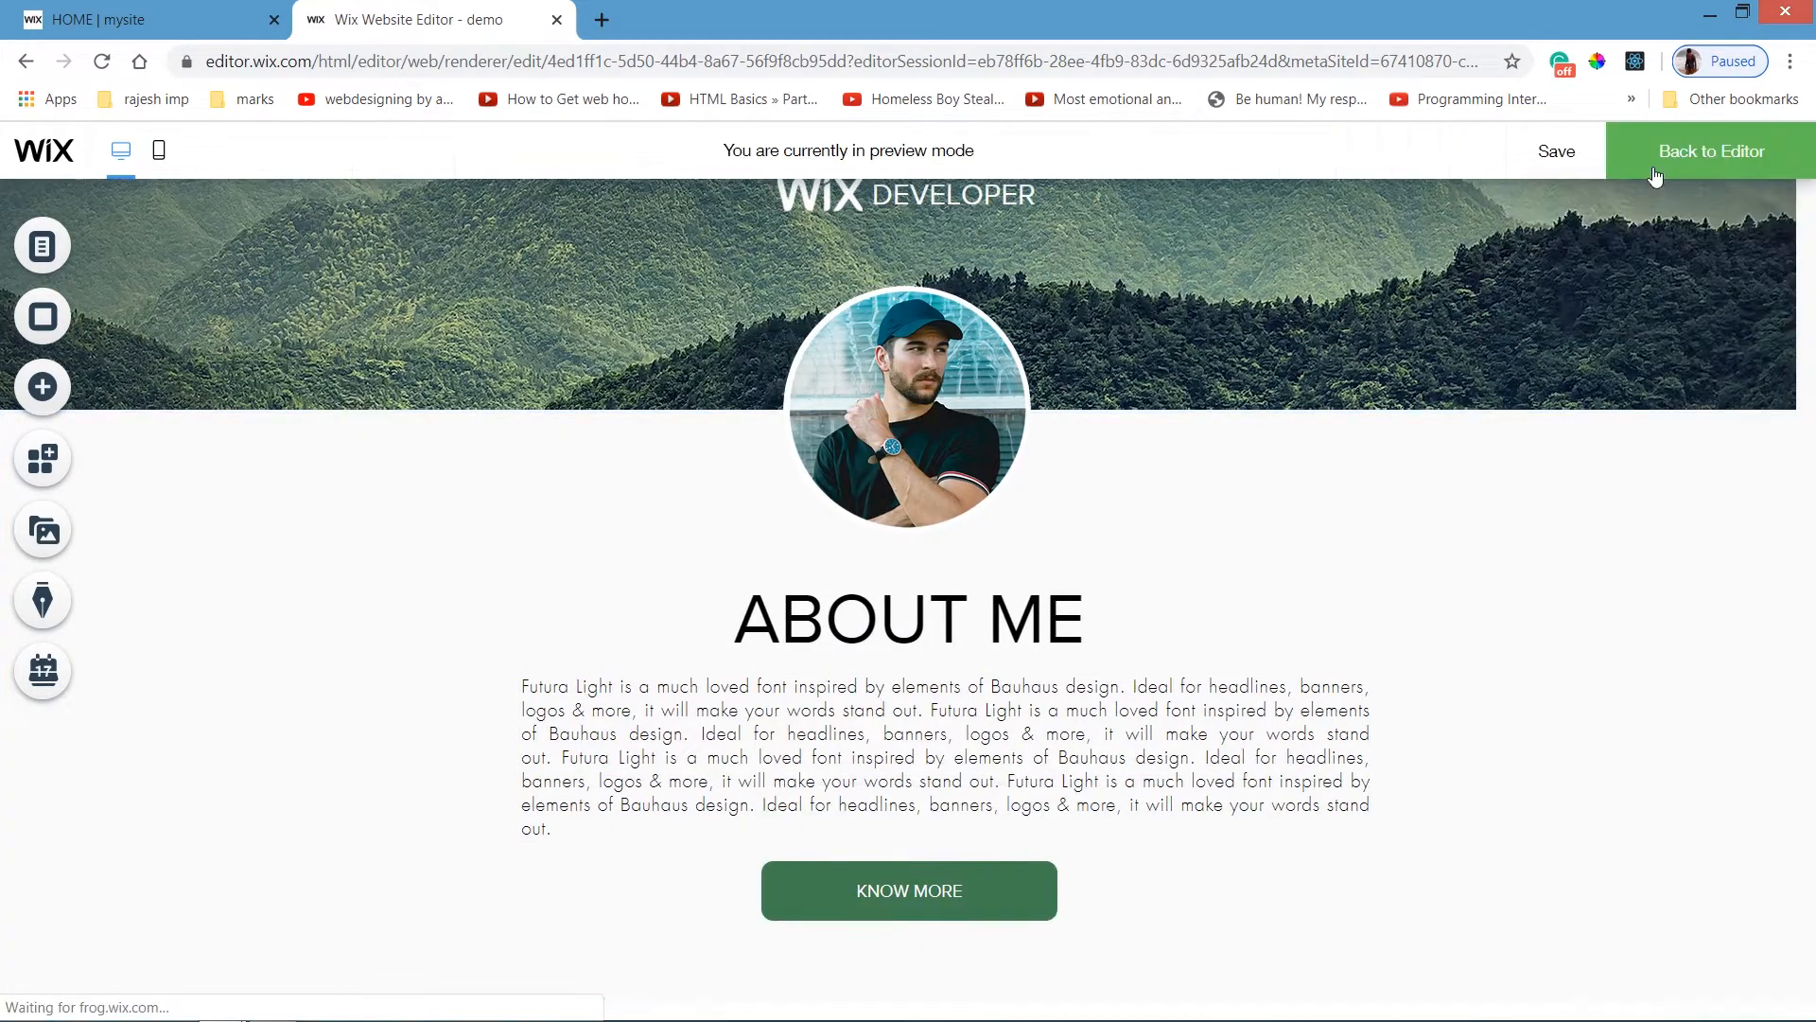
left_click_drag(1807, 530, 1809, 648)
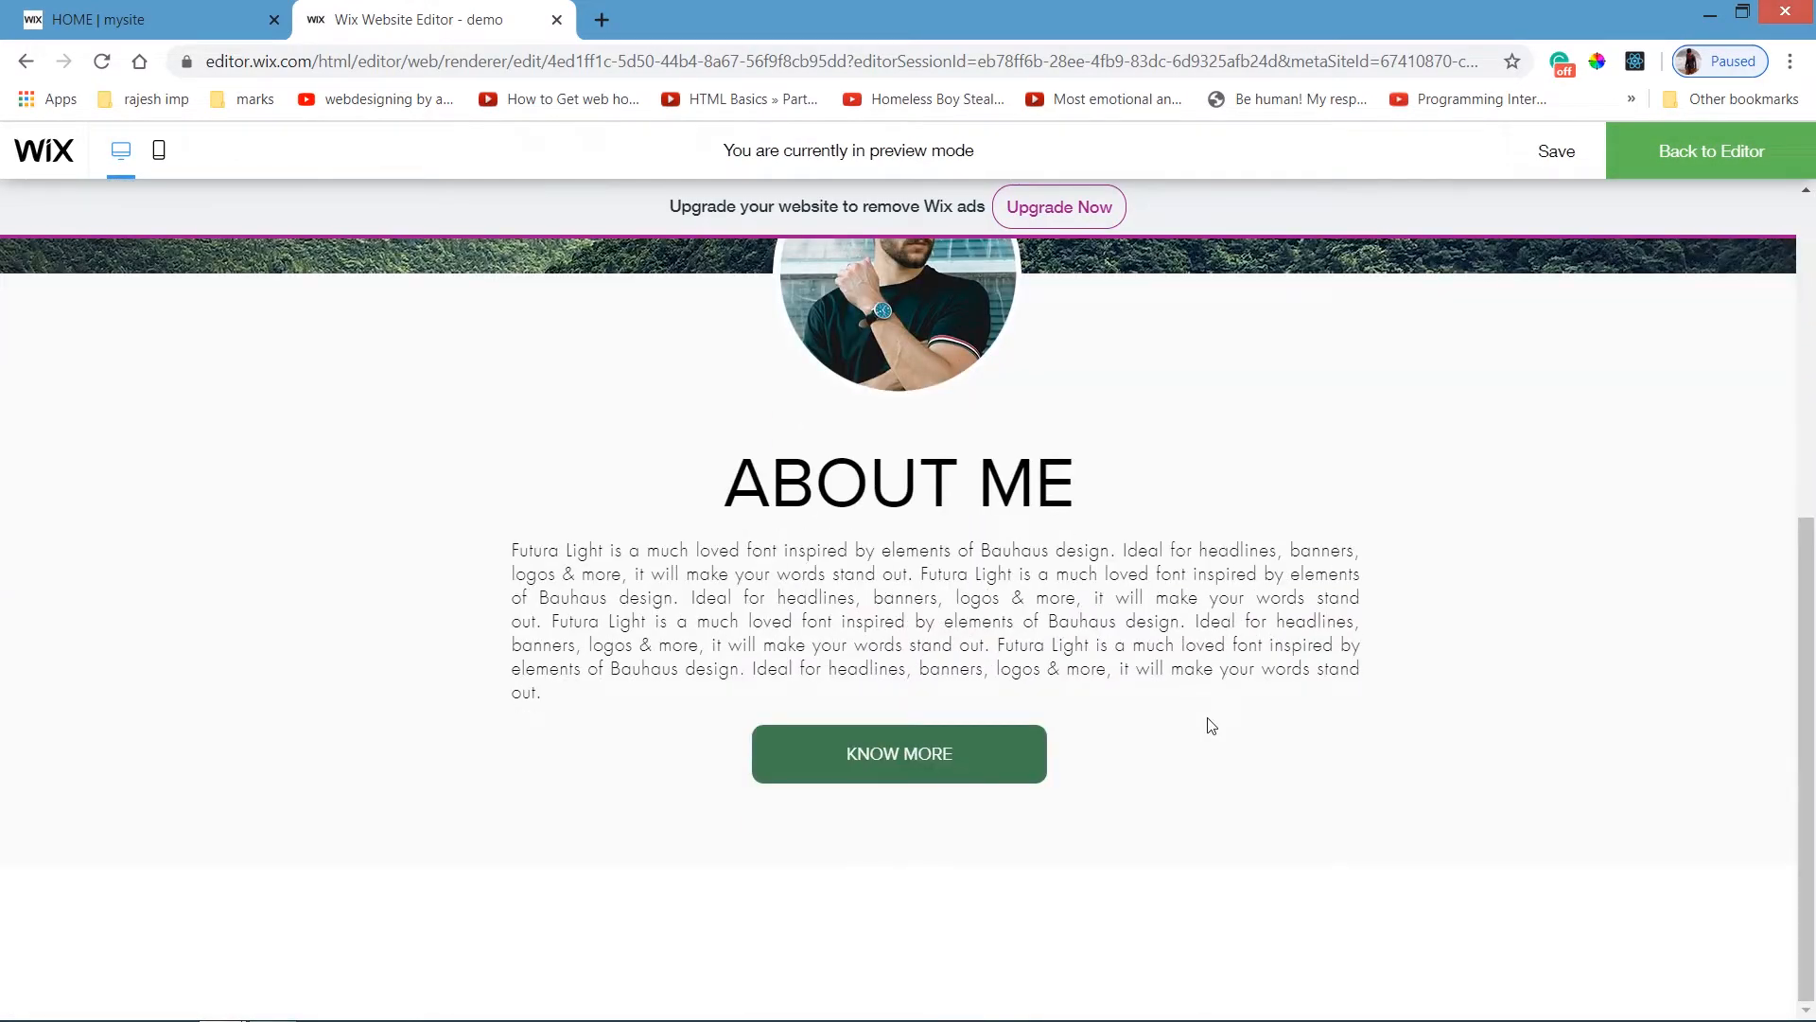
left_click(911, 758)
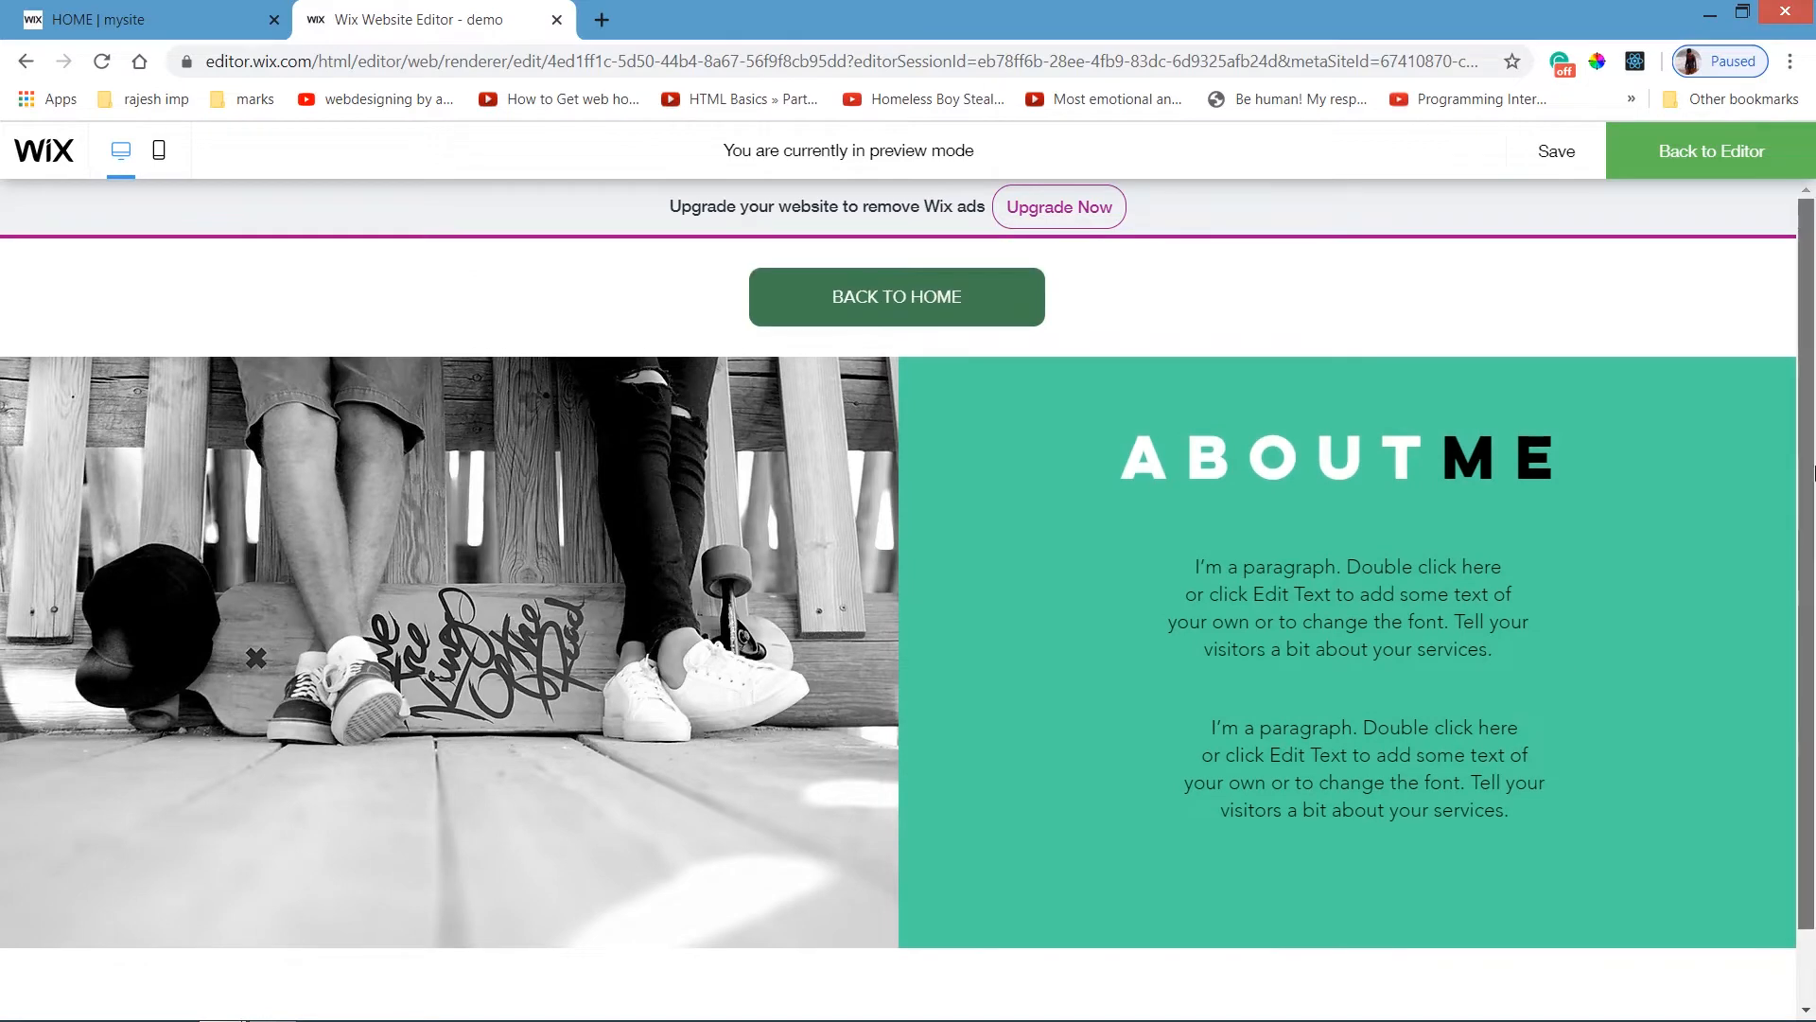
left_click(897, 312)
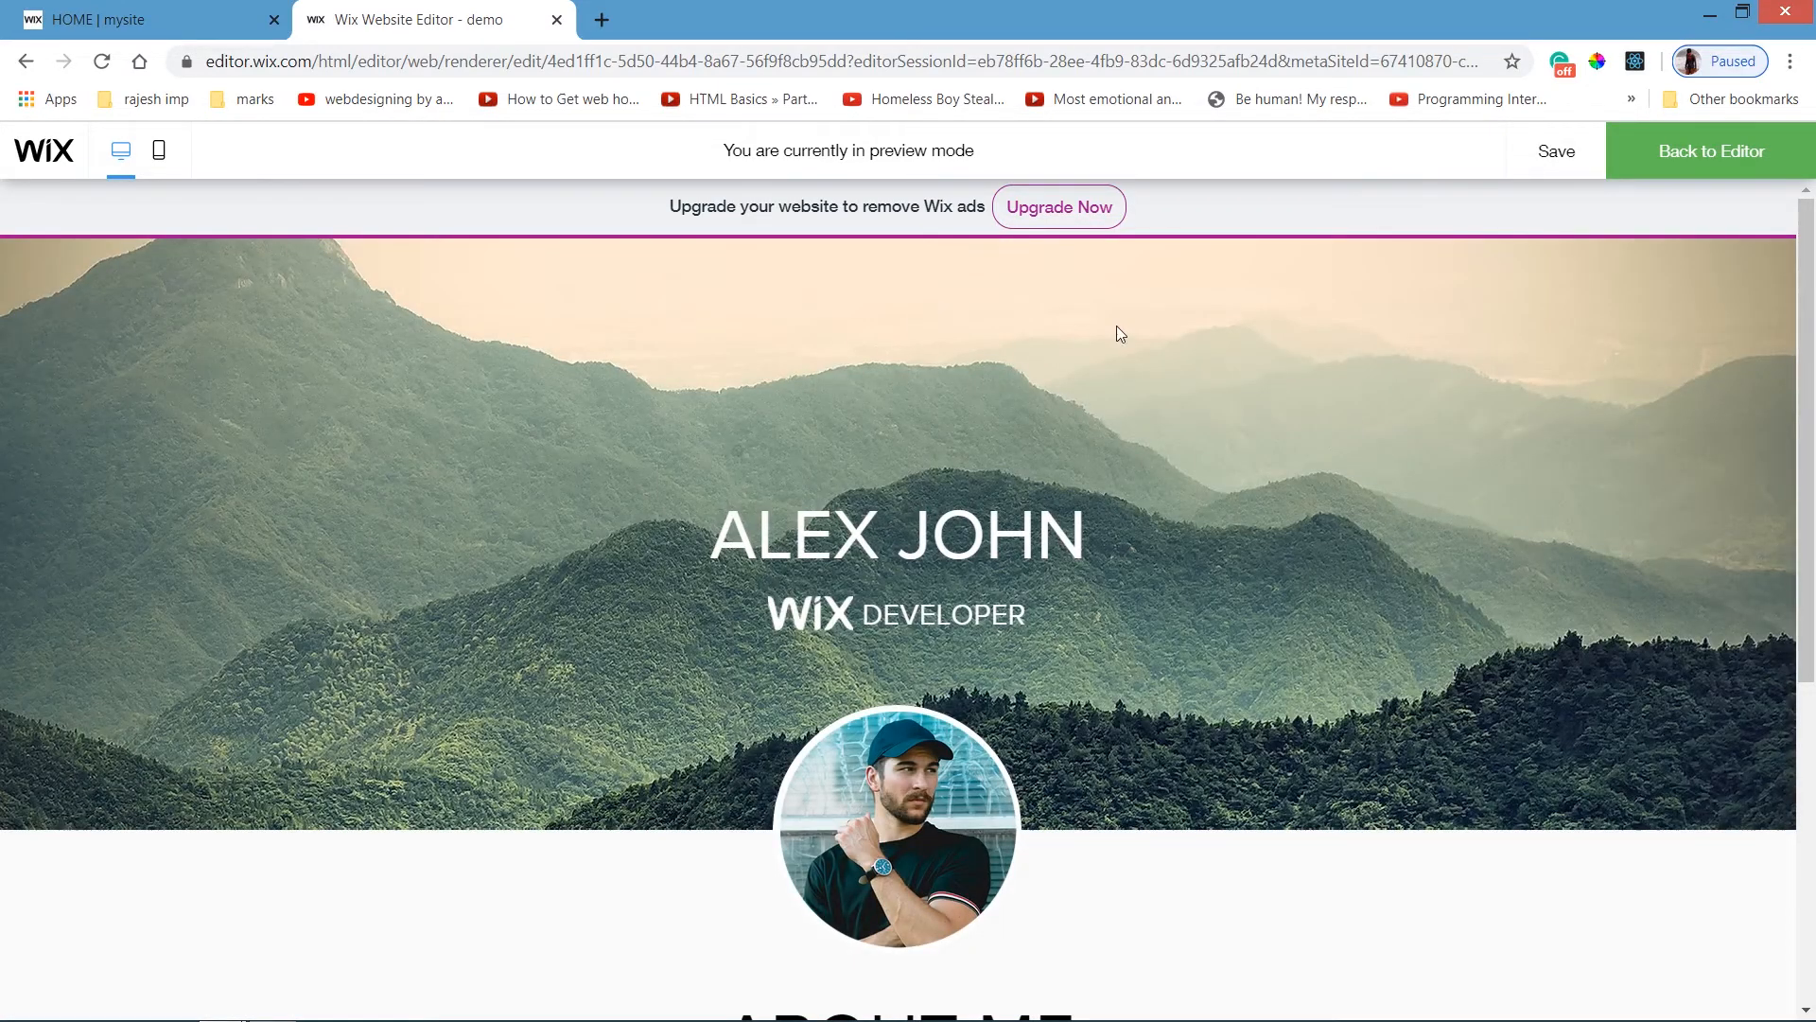
scroll(1258, 635, "down", 4)
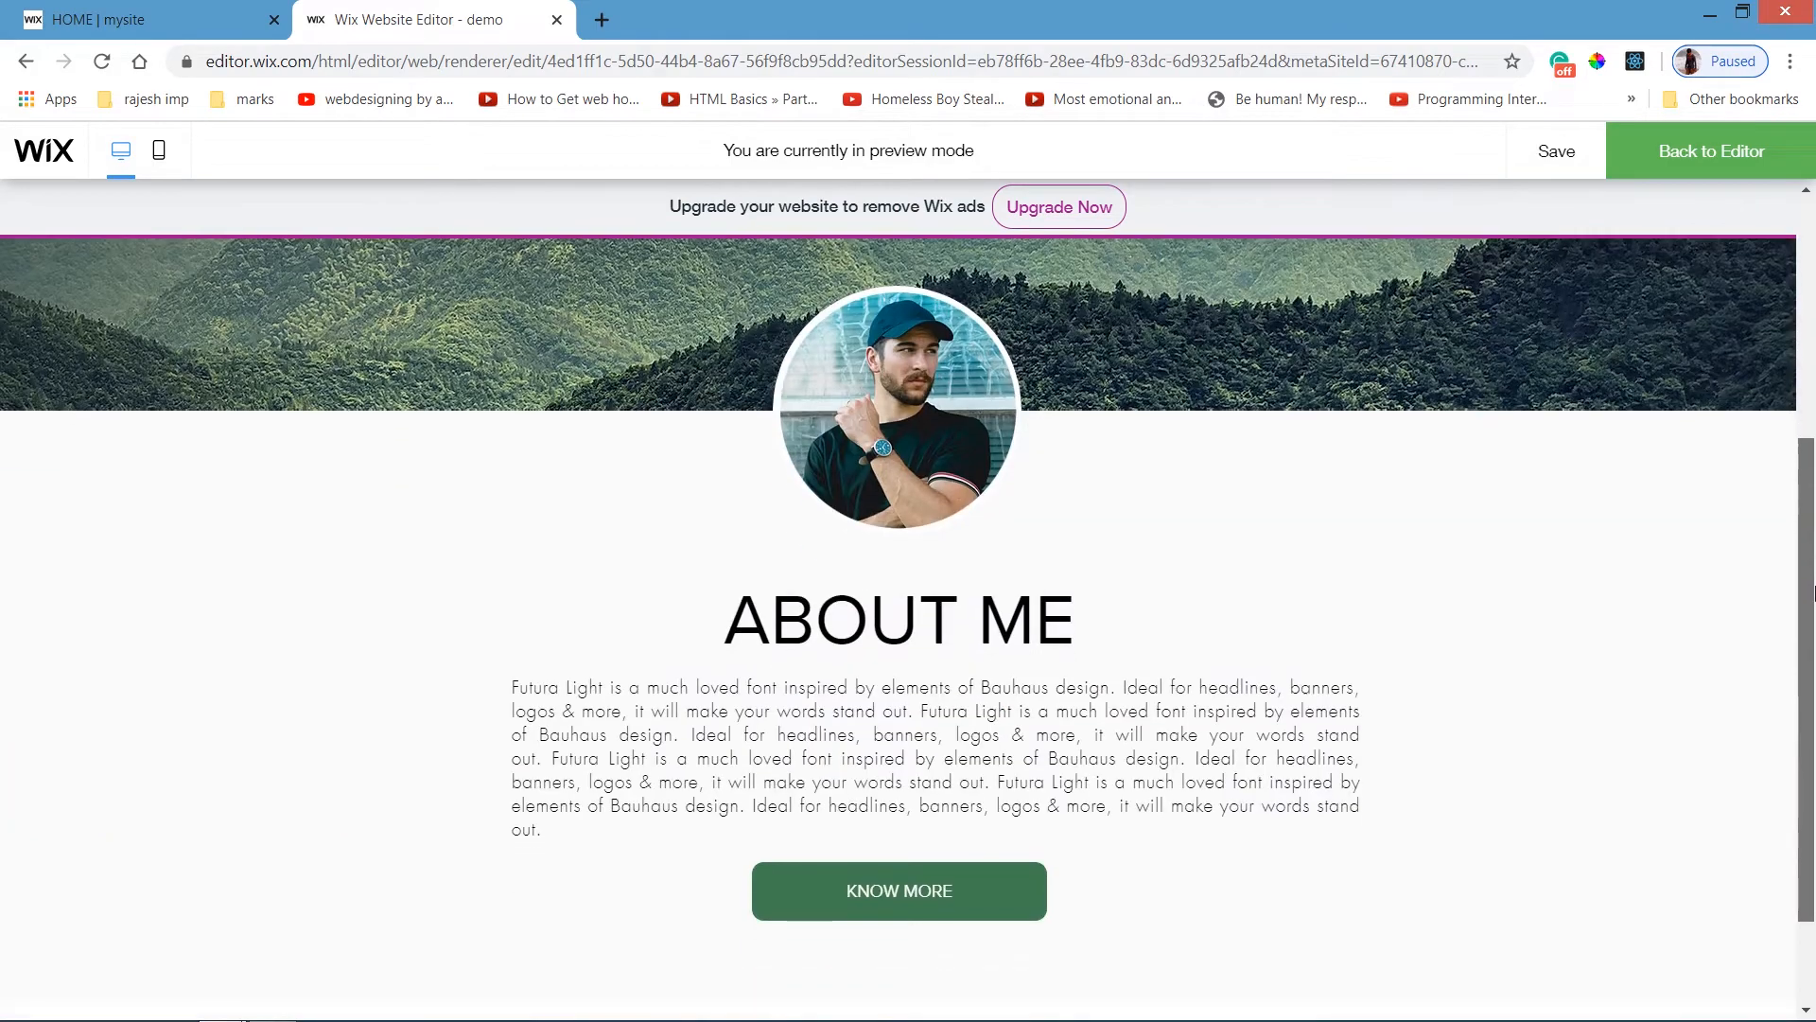
left_click(986, 906)
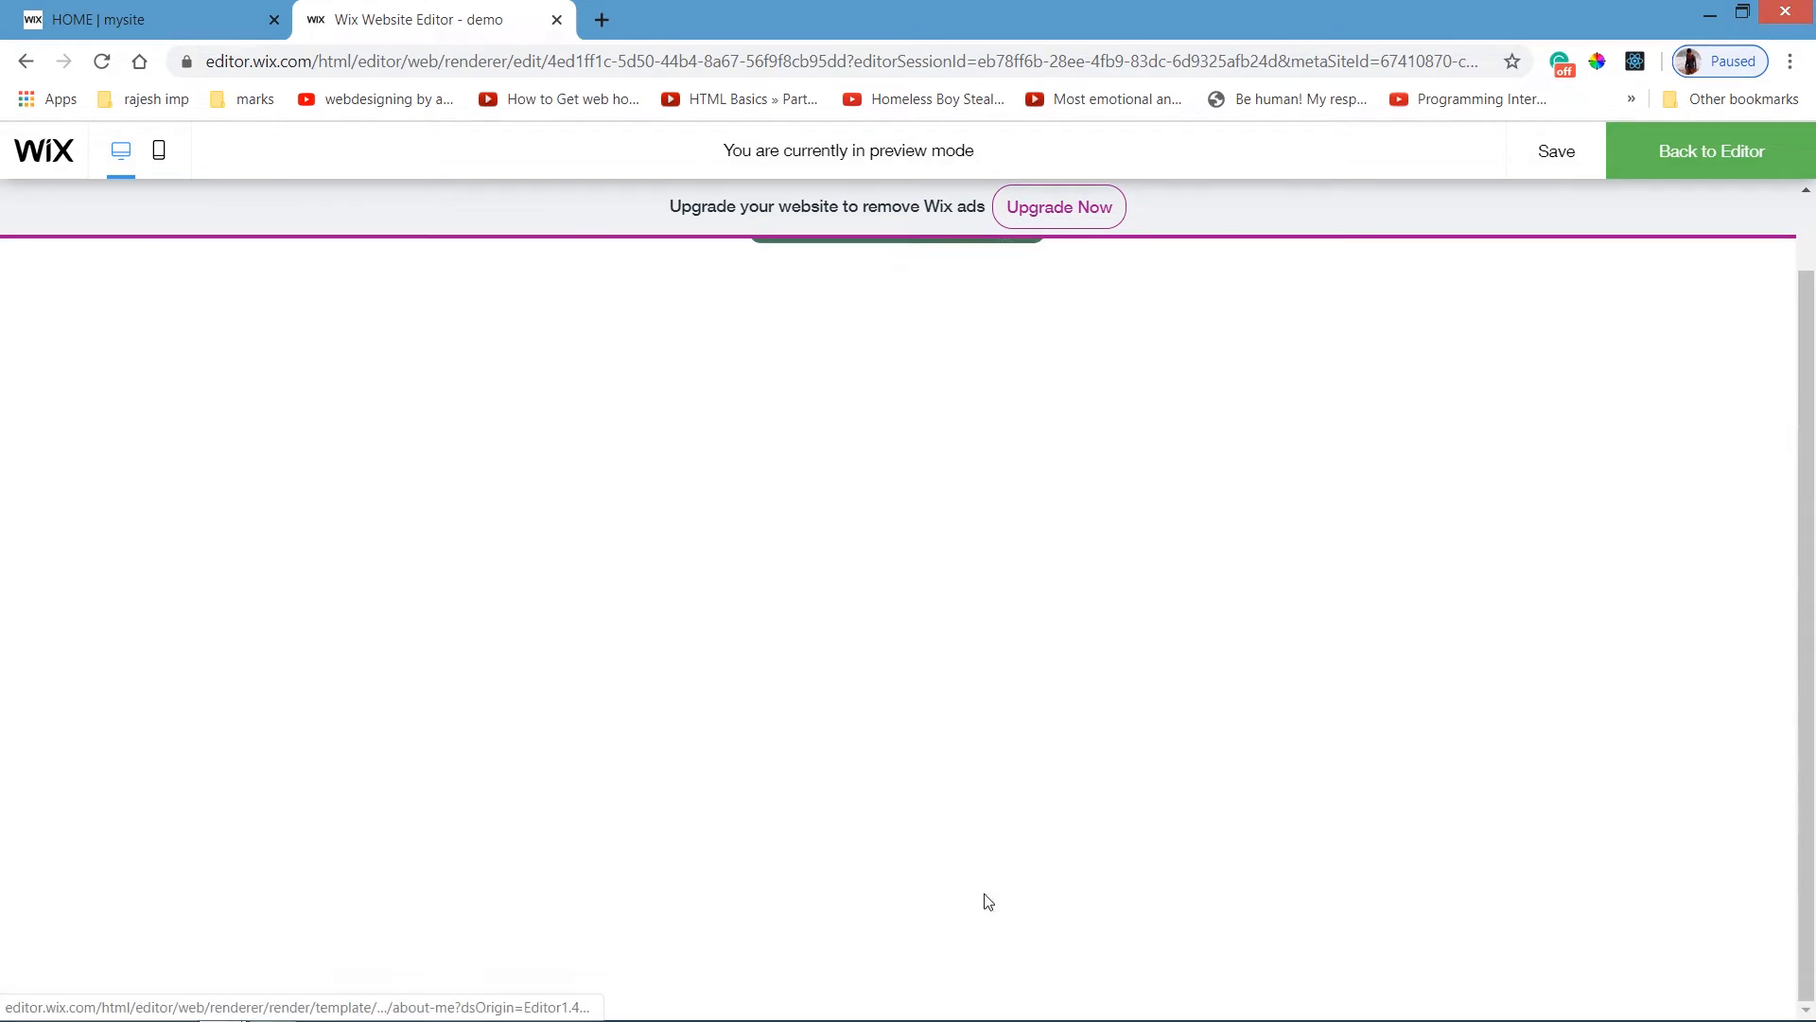
scroll(1497, 484, "up", 1)
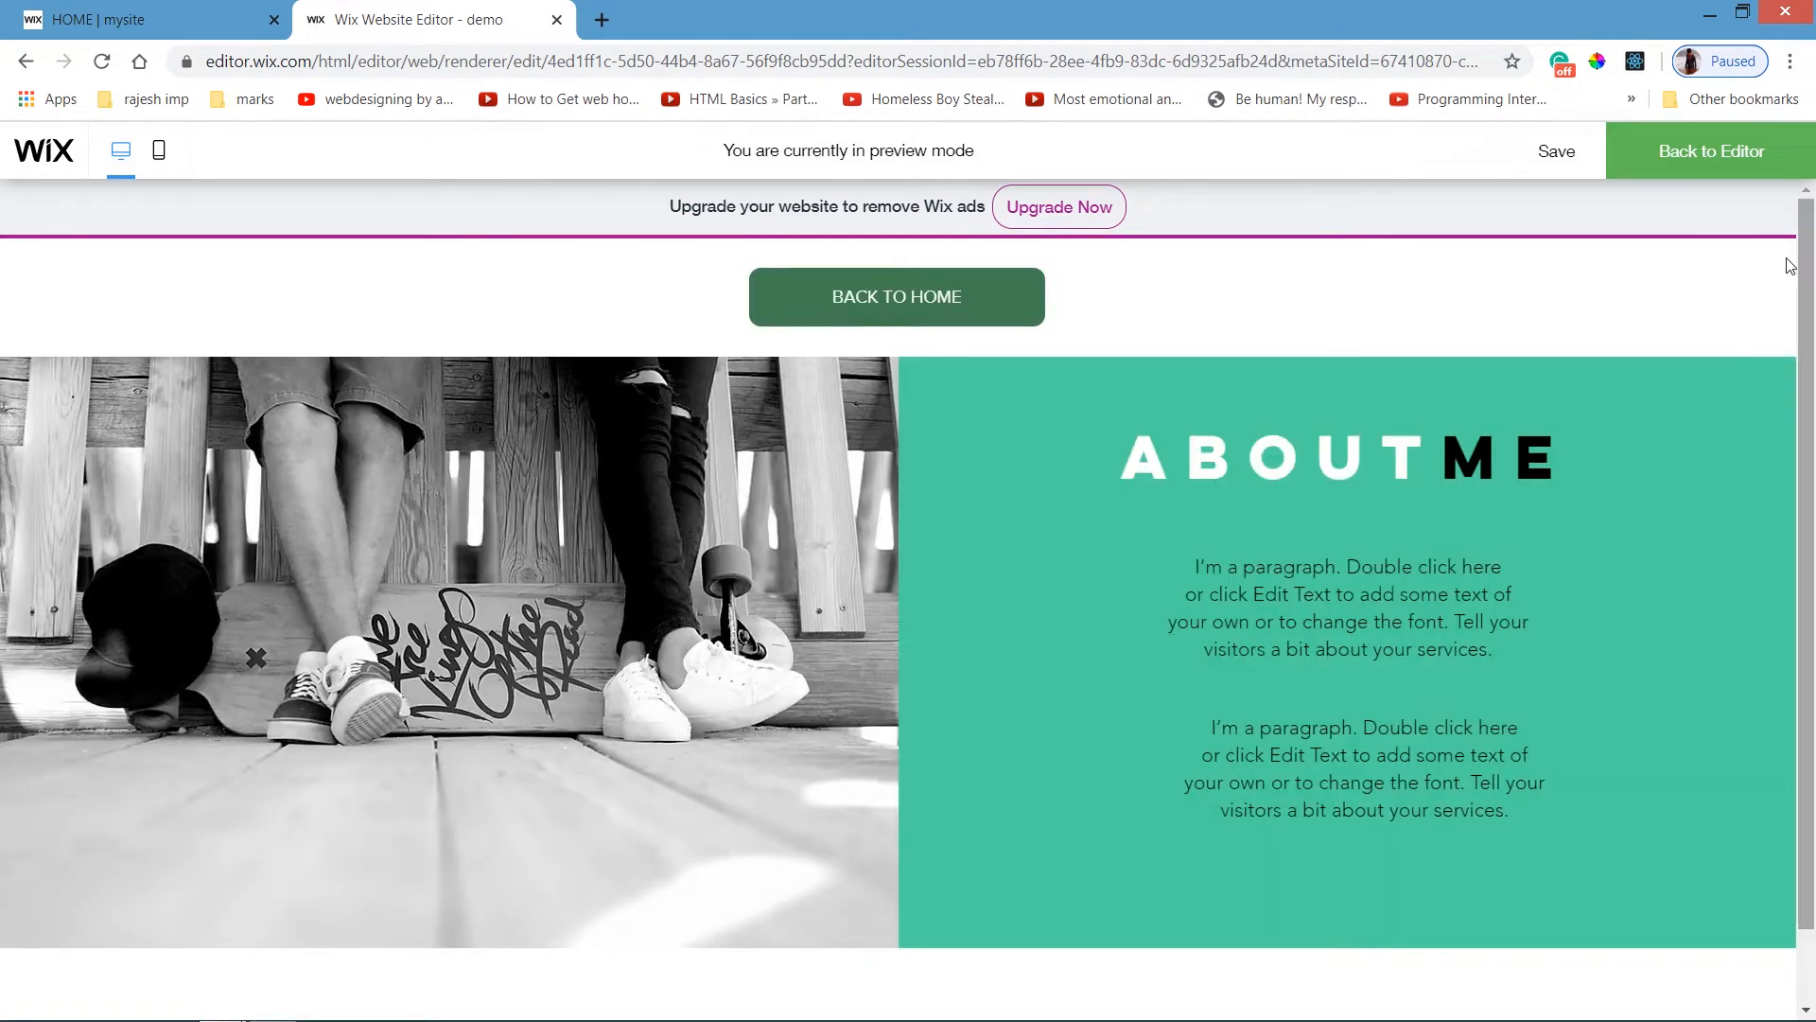
left_click(916, 322)
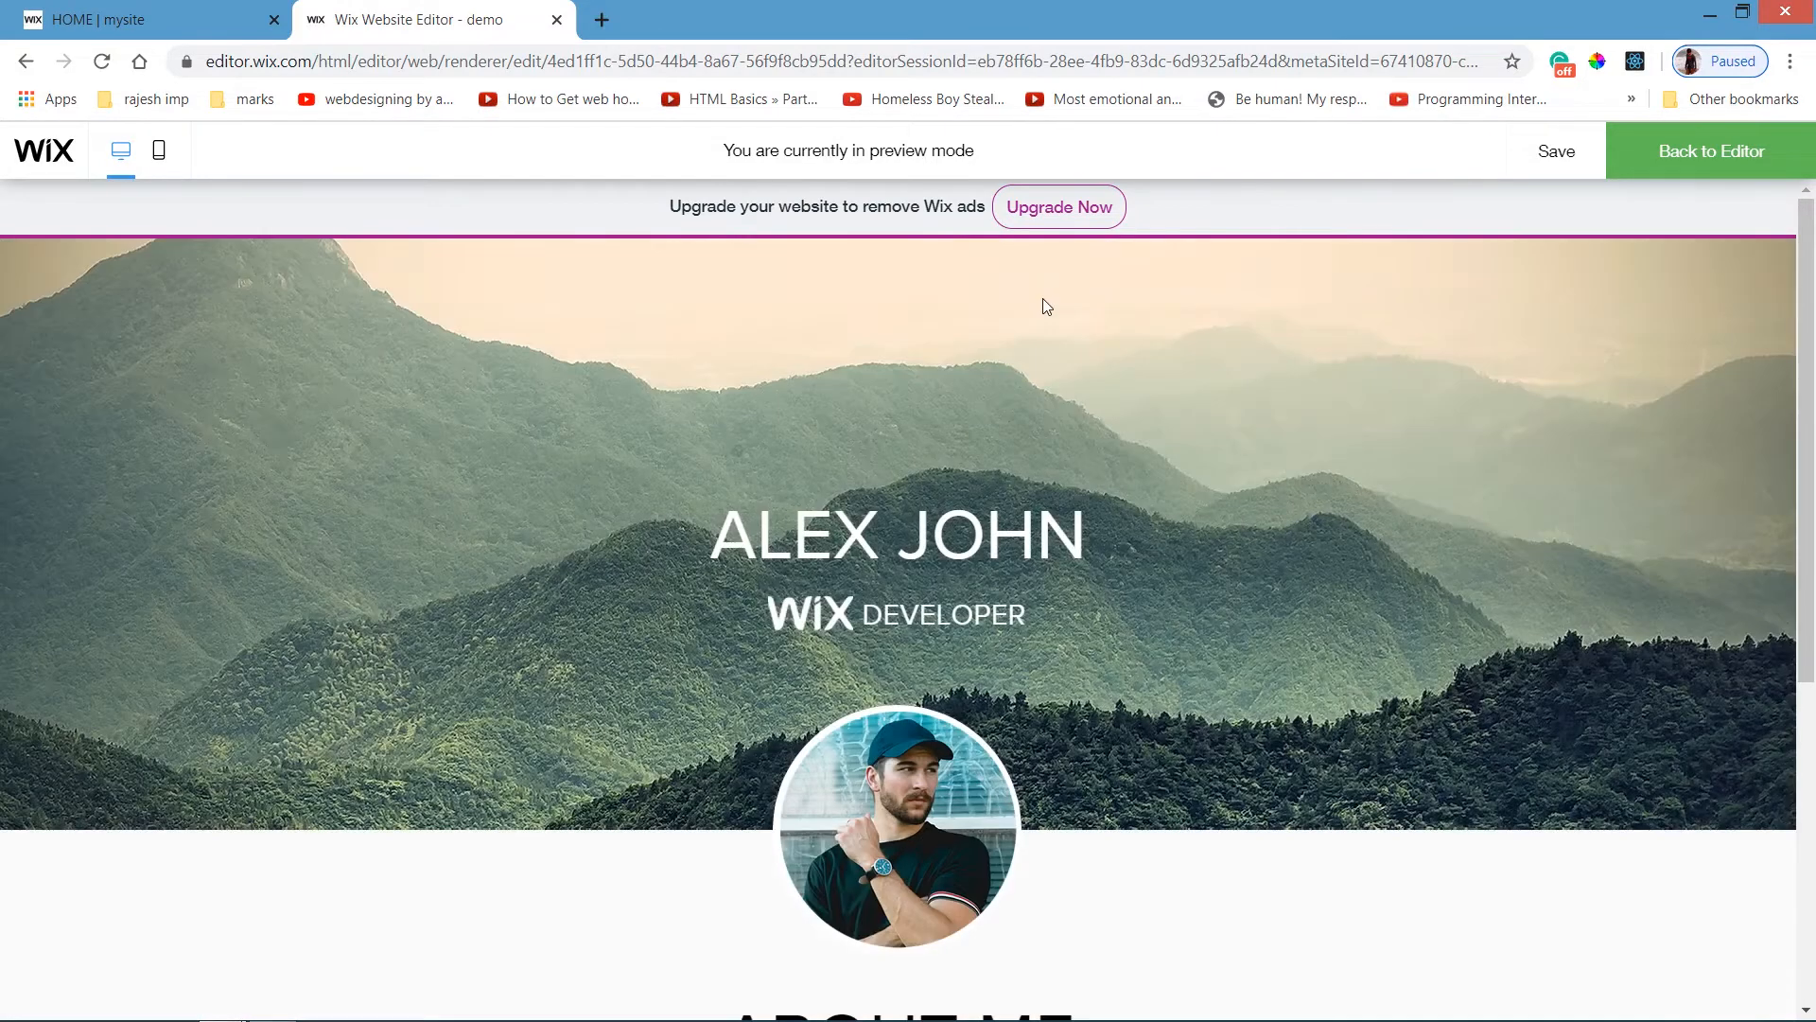
left_click(1696, 154)
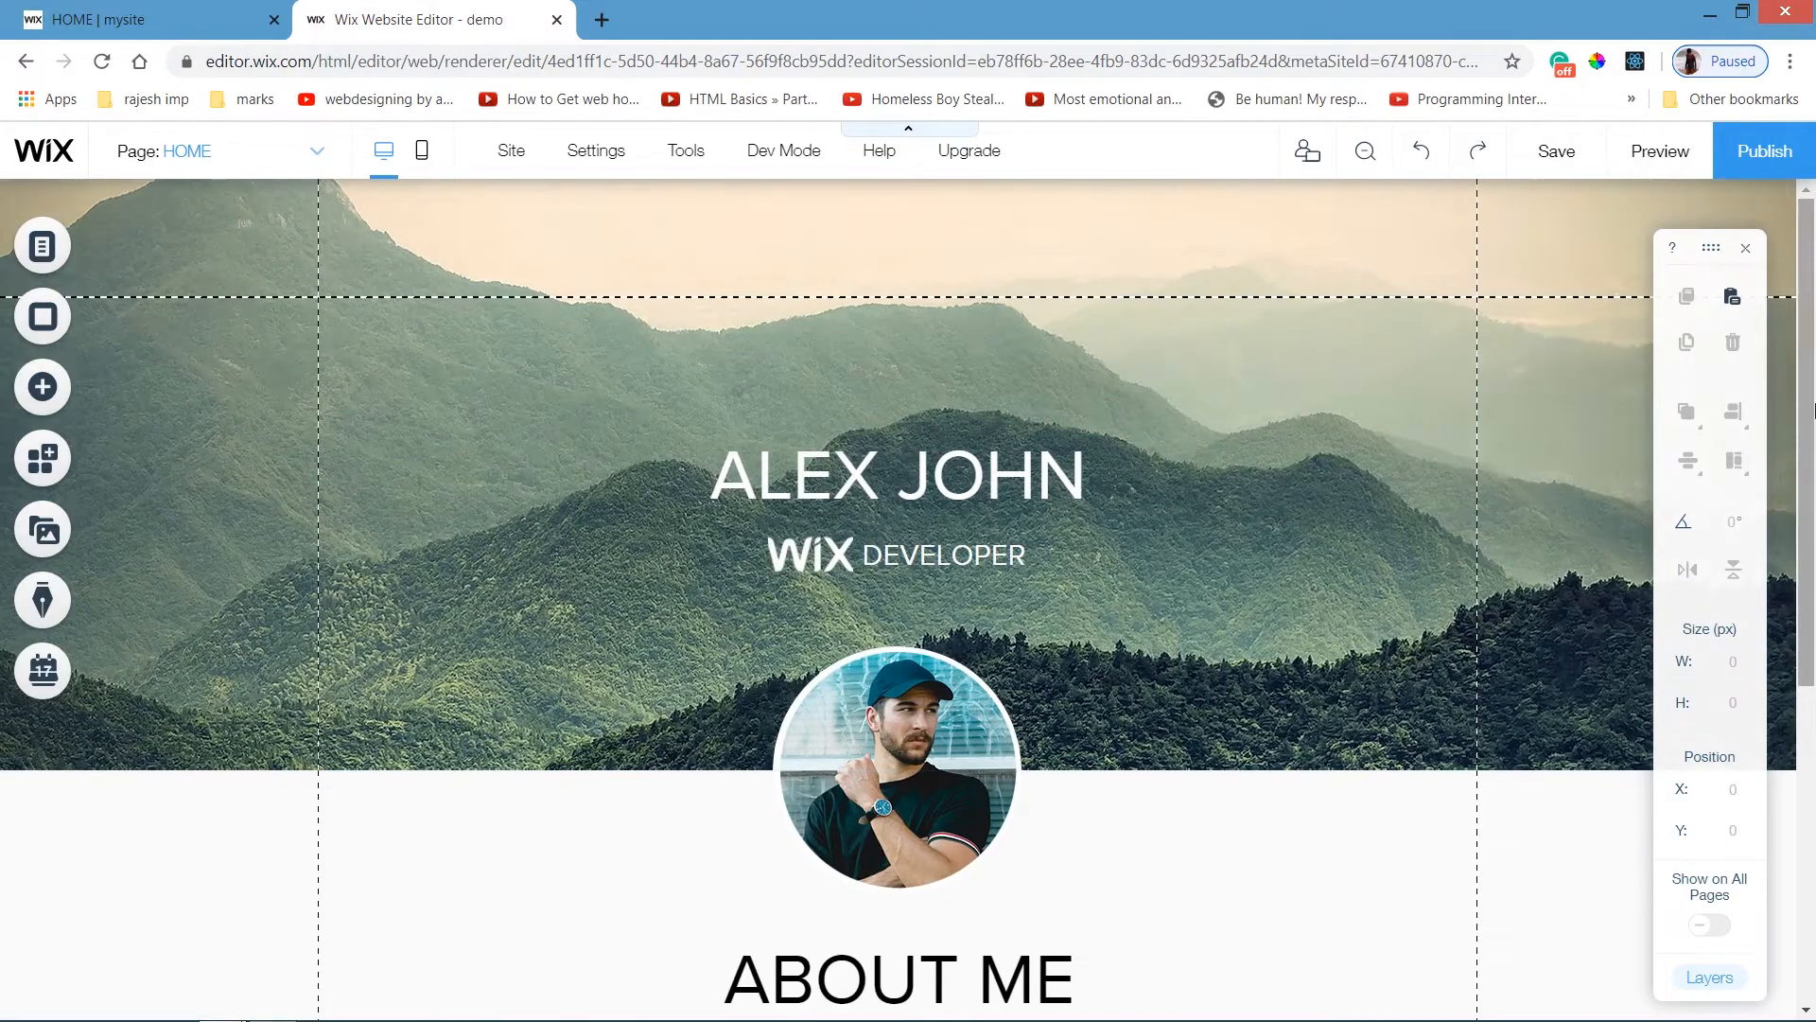
On the ABOUT ME page, turn off Show on All Pages for the BACK TO HOME button.
left_click_drag(1807, 406, 1814, 652)
scroll(1815, 653, "up", 5)
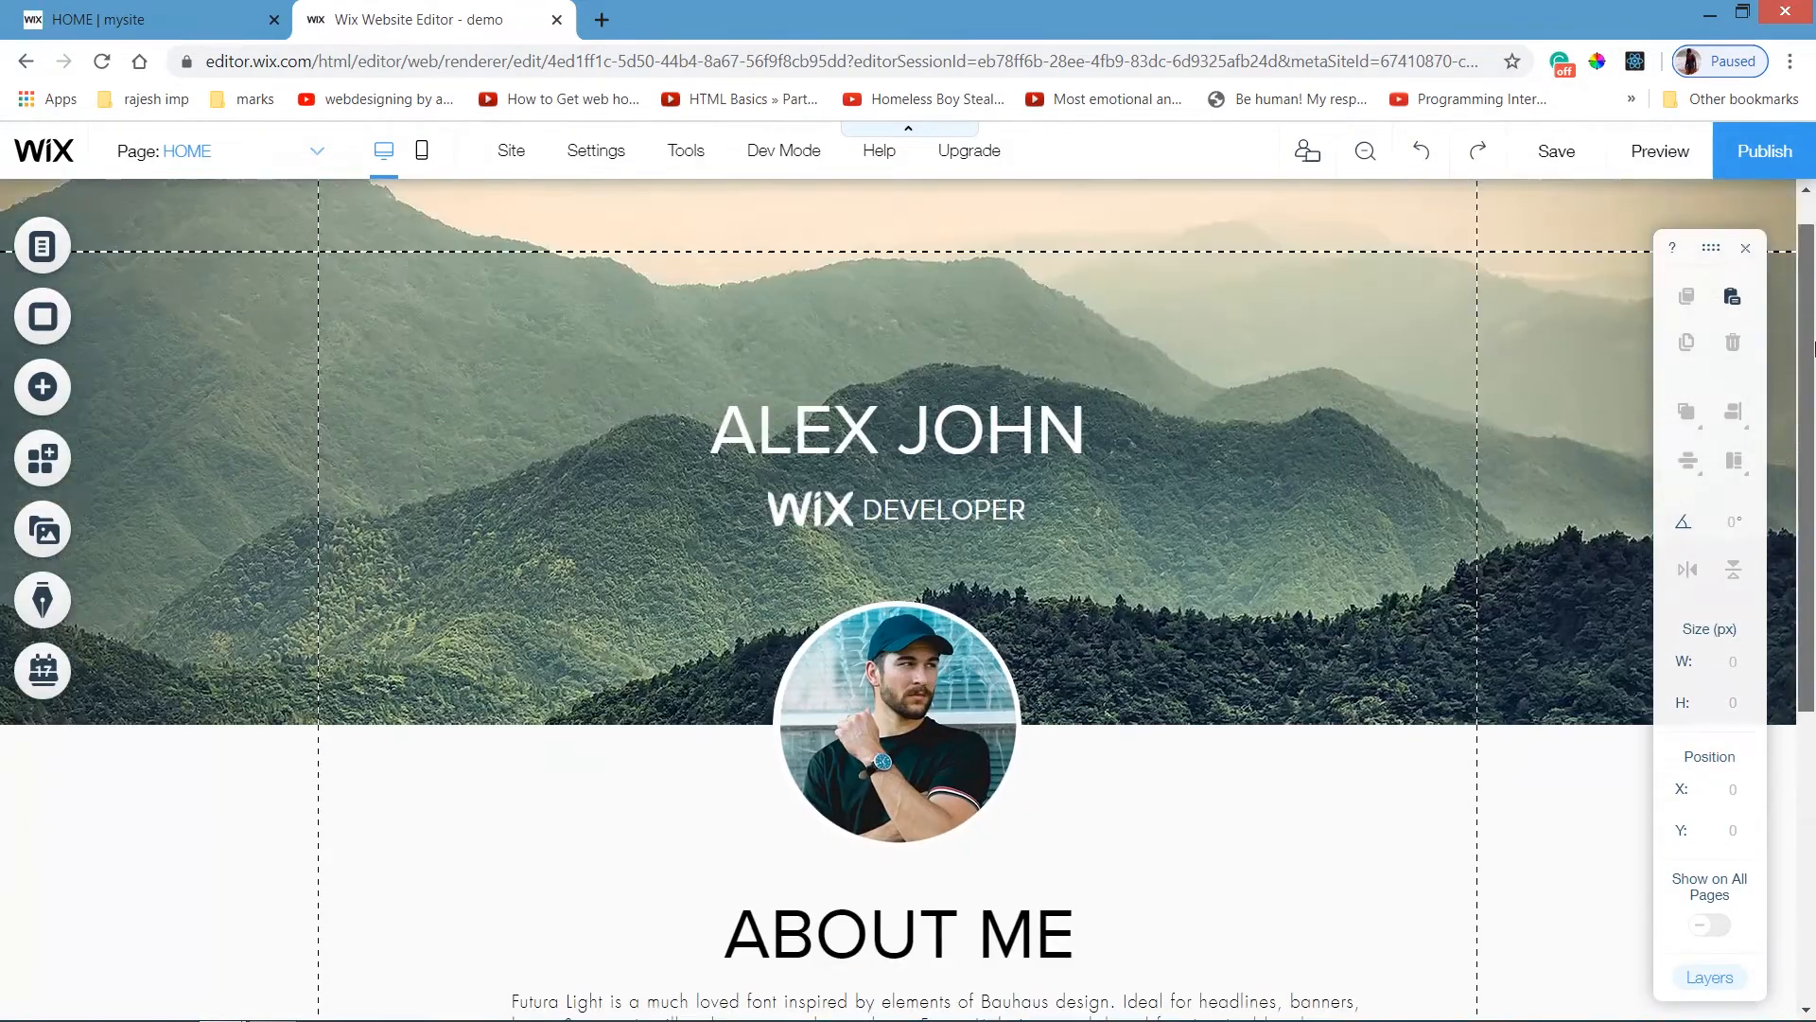
left_click(308, 151)
left_click(285, 227)
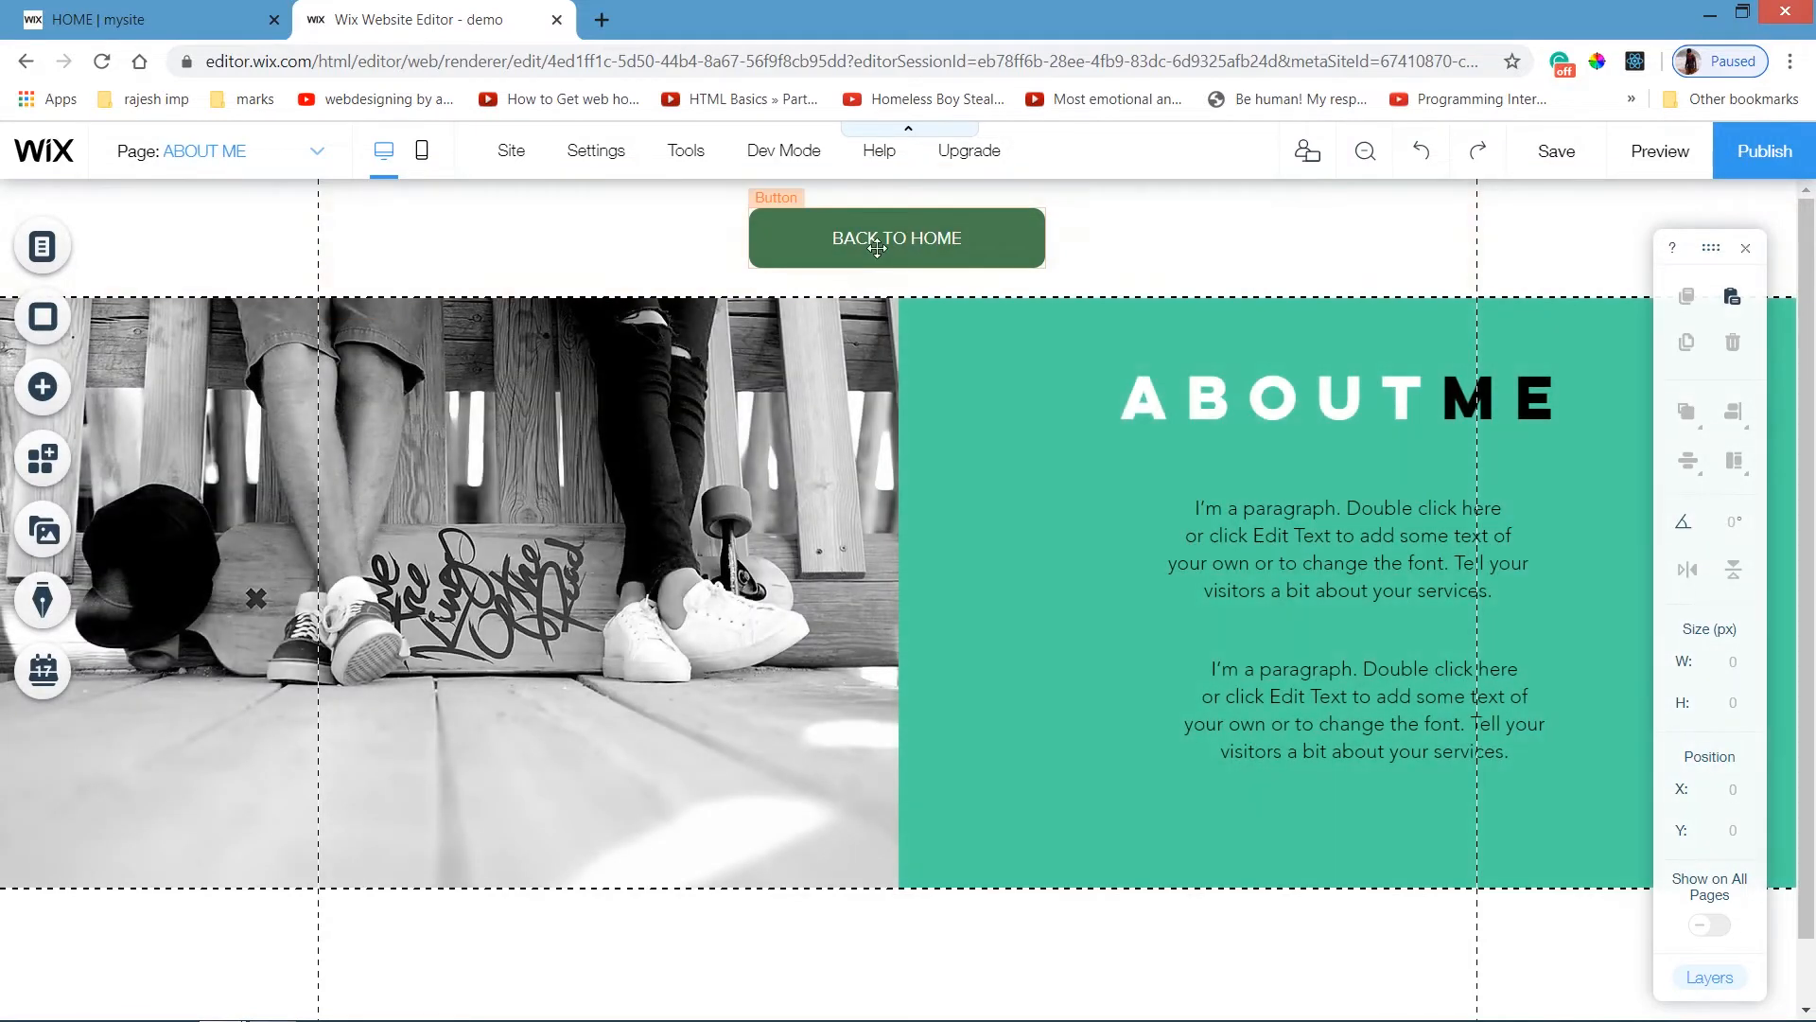
left_click(880, 261)
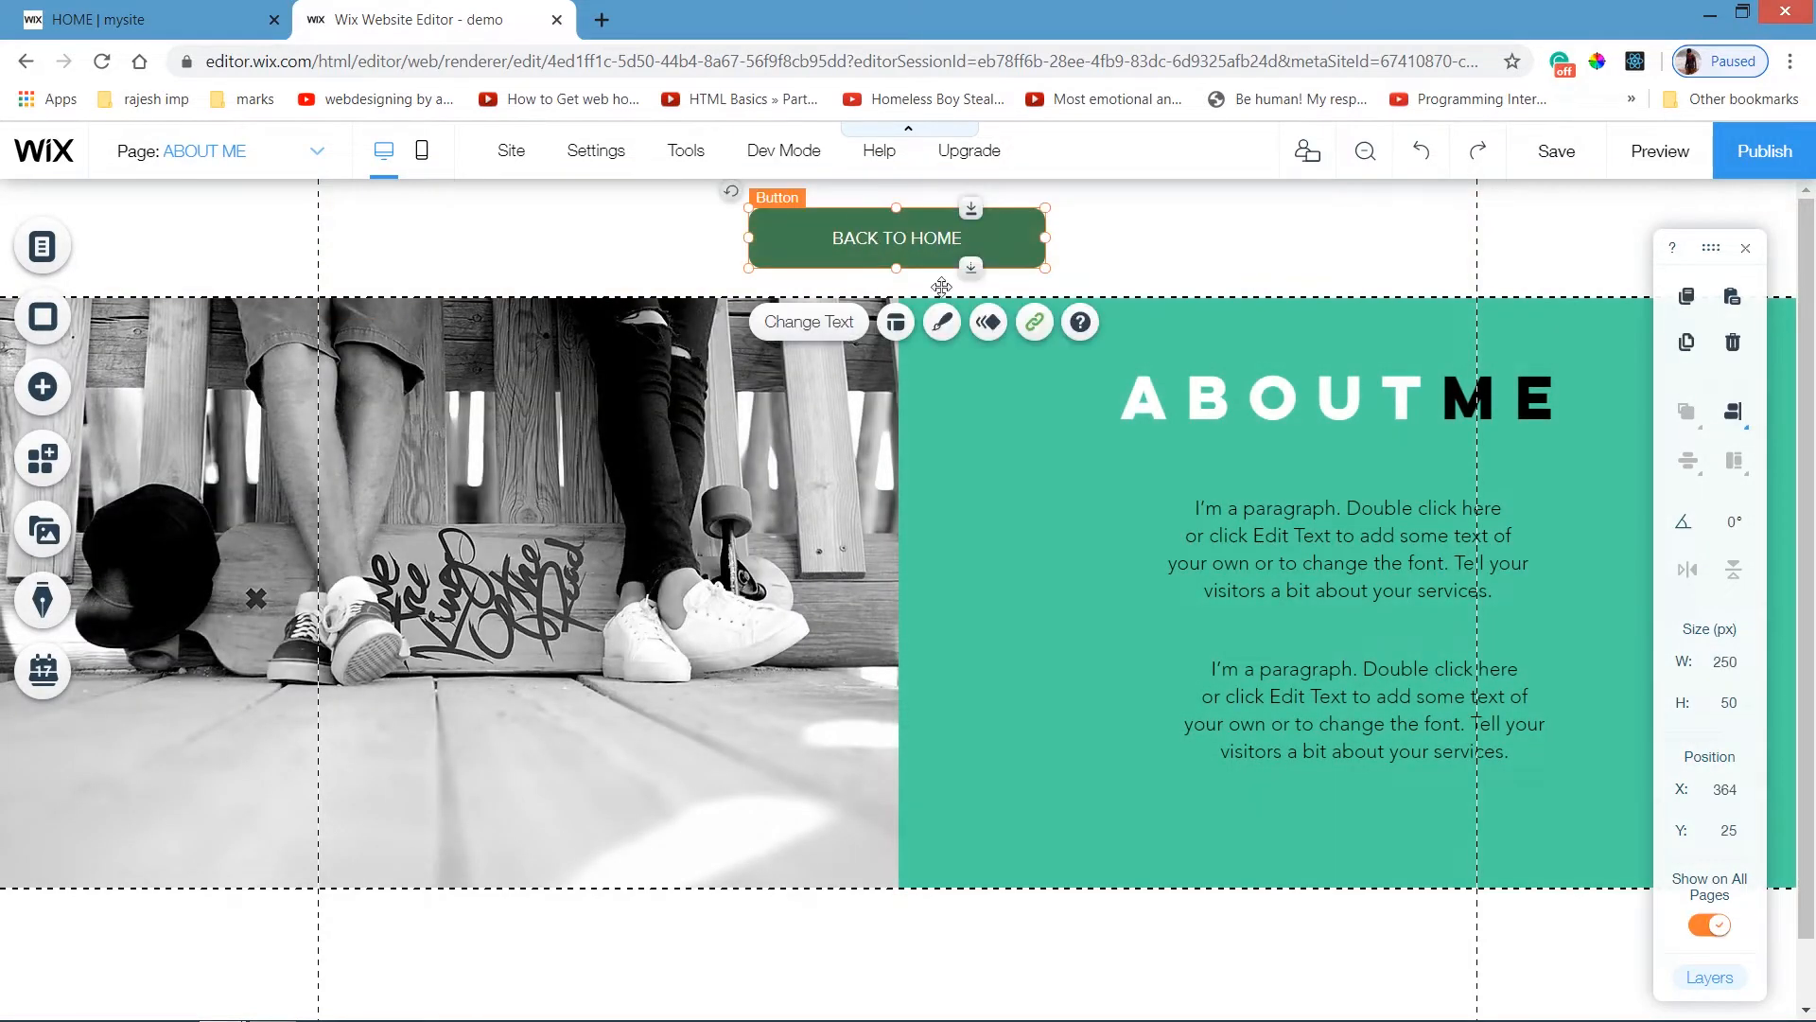
left_click(1715, 932)
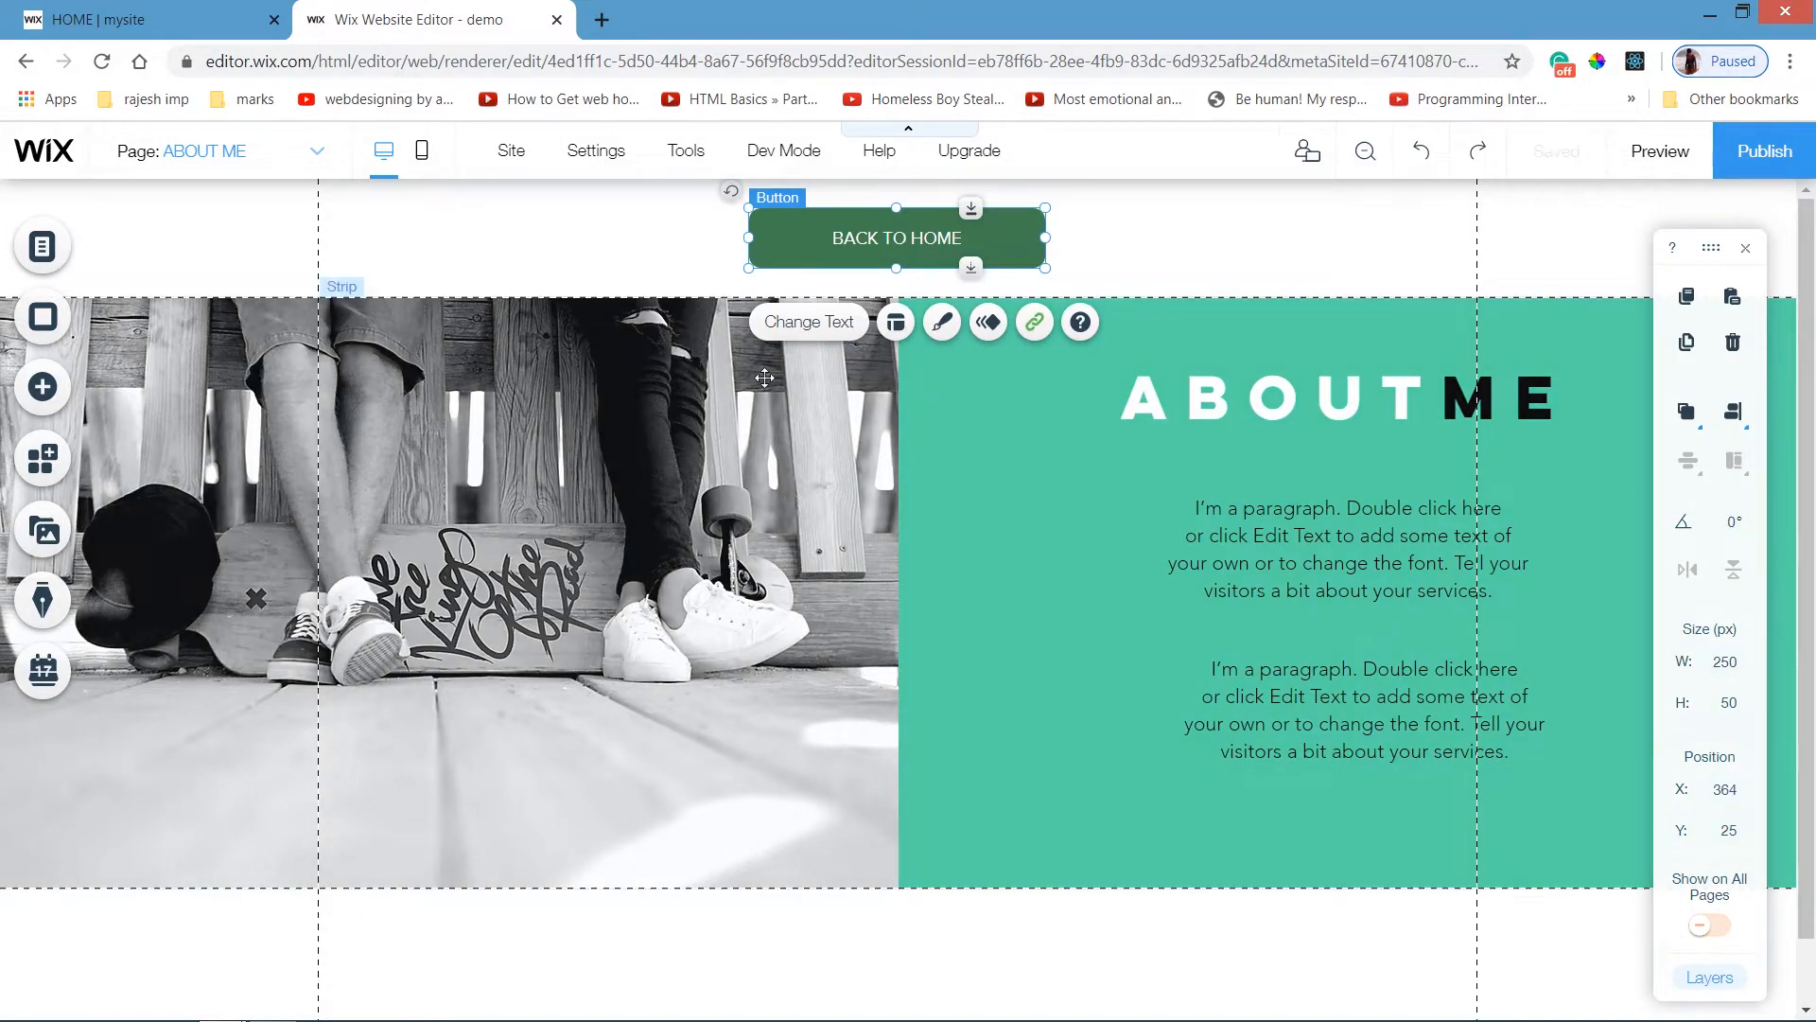
Preview the site, test the BACK TO HOME link, and return to the editor.
left_click(1658, 152)
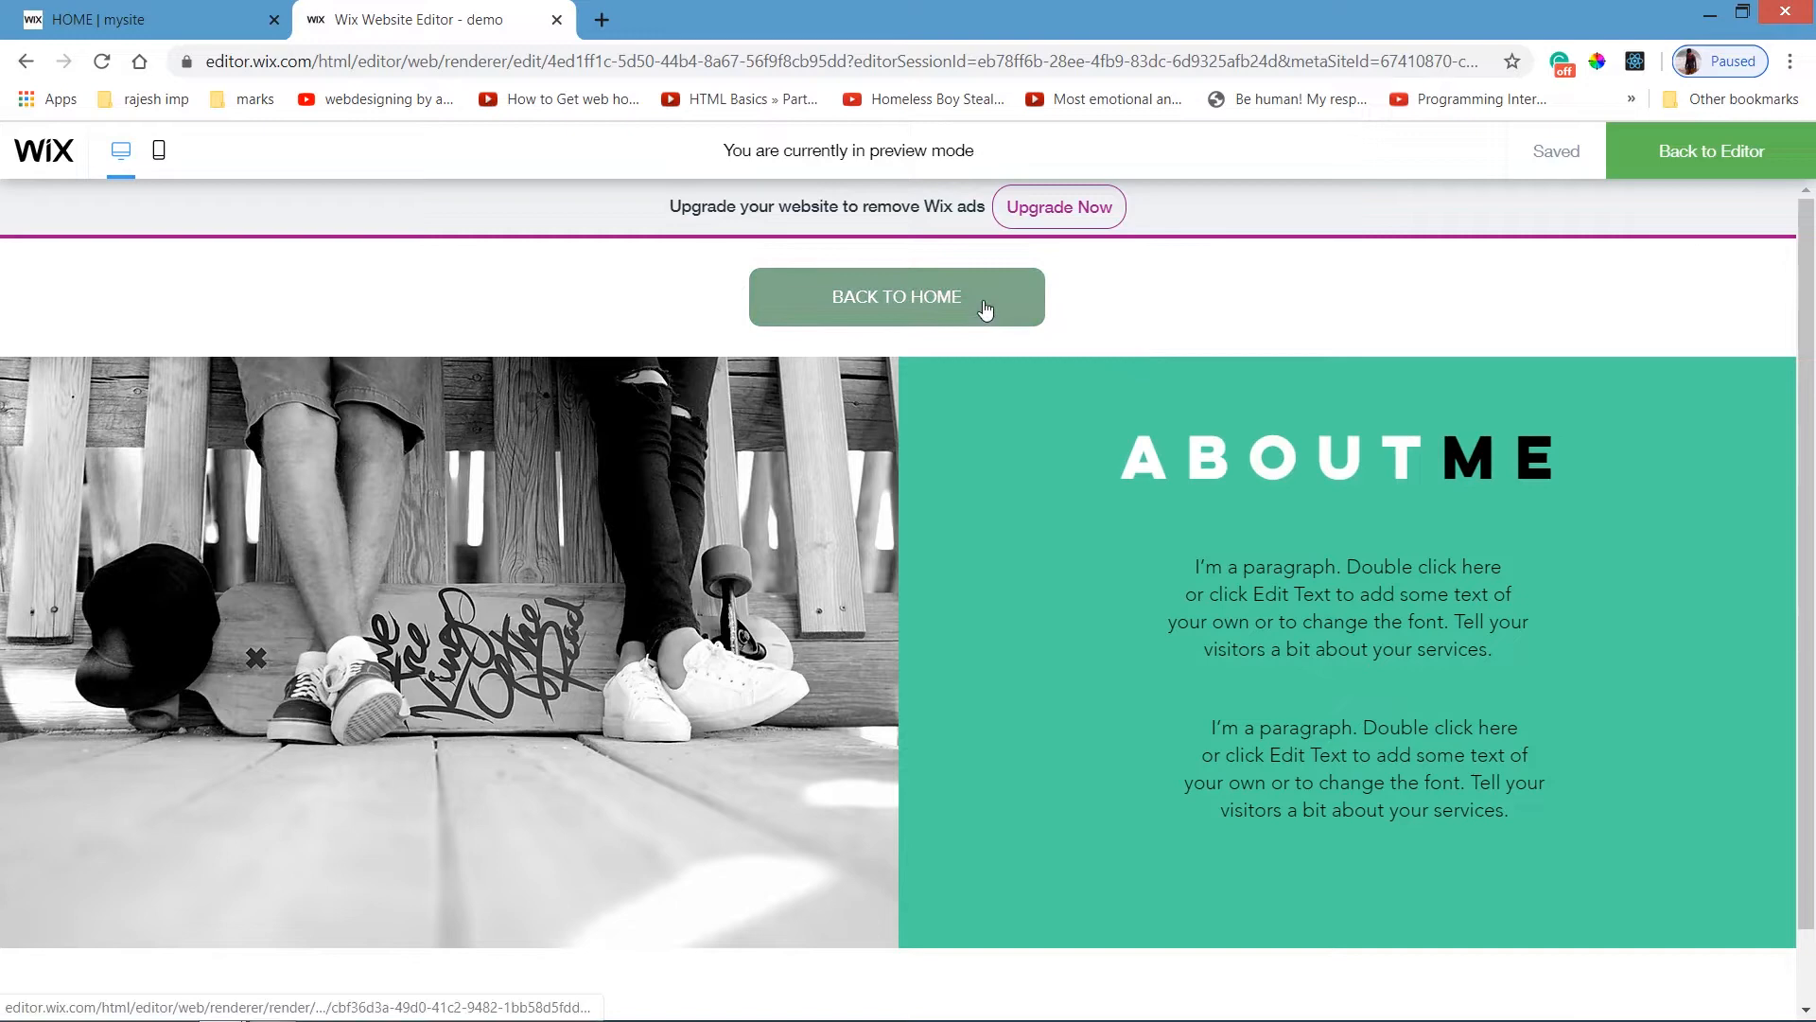
left_click(988, 310)
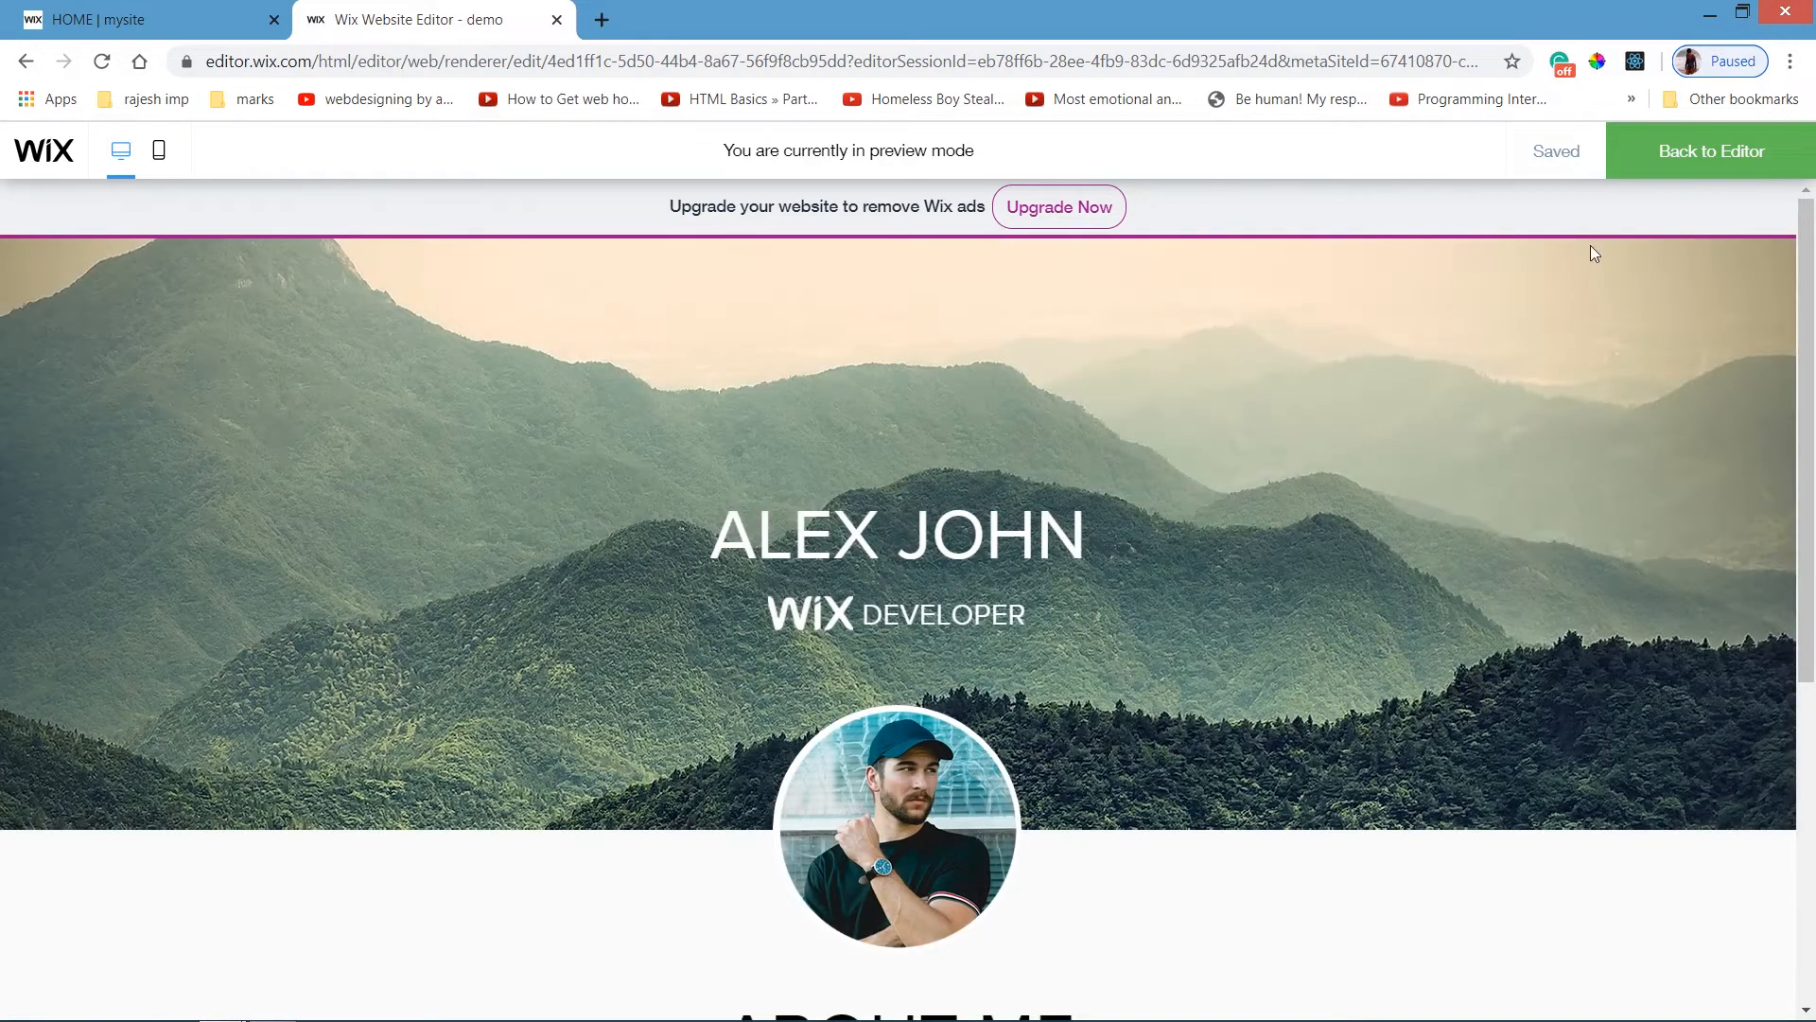
left_click(1698, 159)
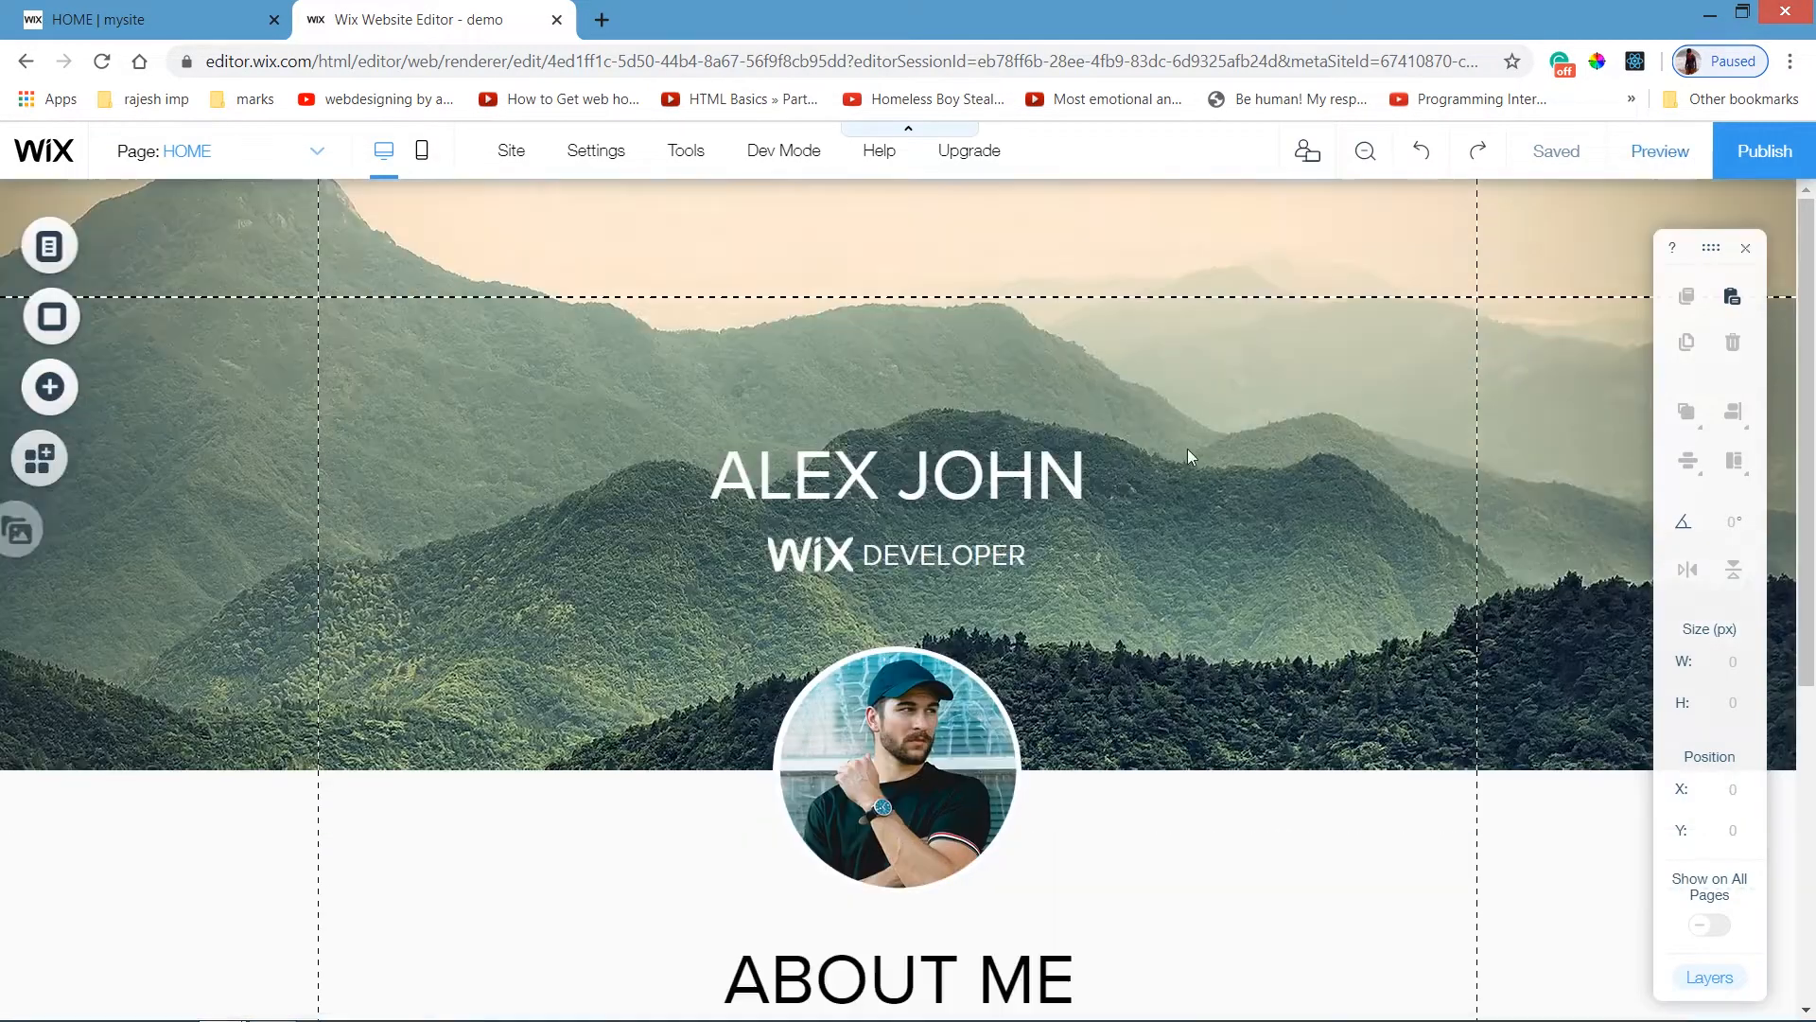
Check the live HOME page in the other tab, then bring up the editor's Add panel.
scroll(1256, 523, "down", 5)
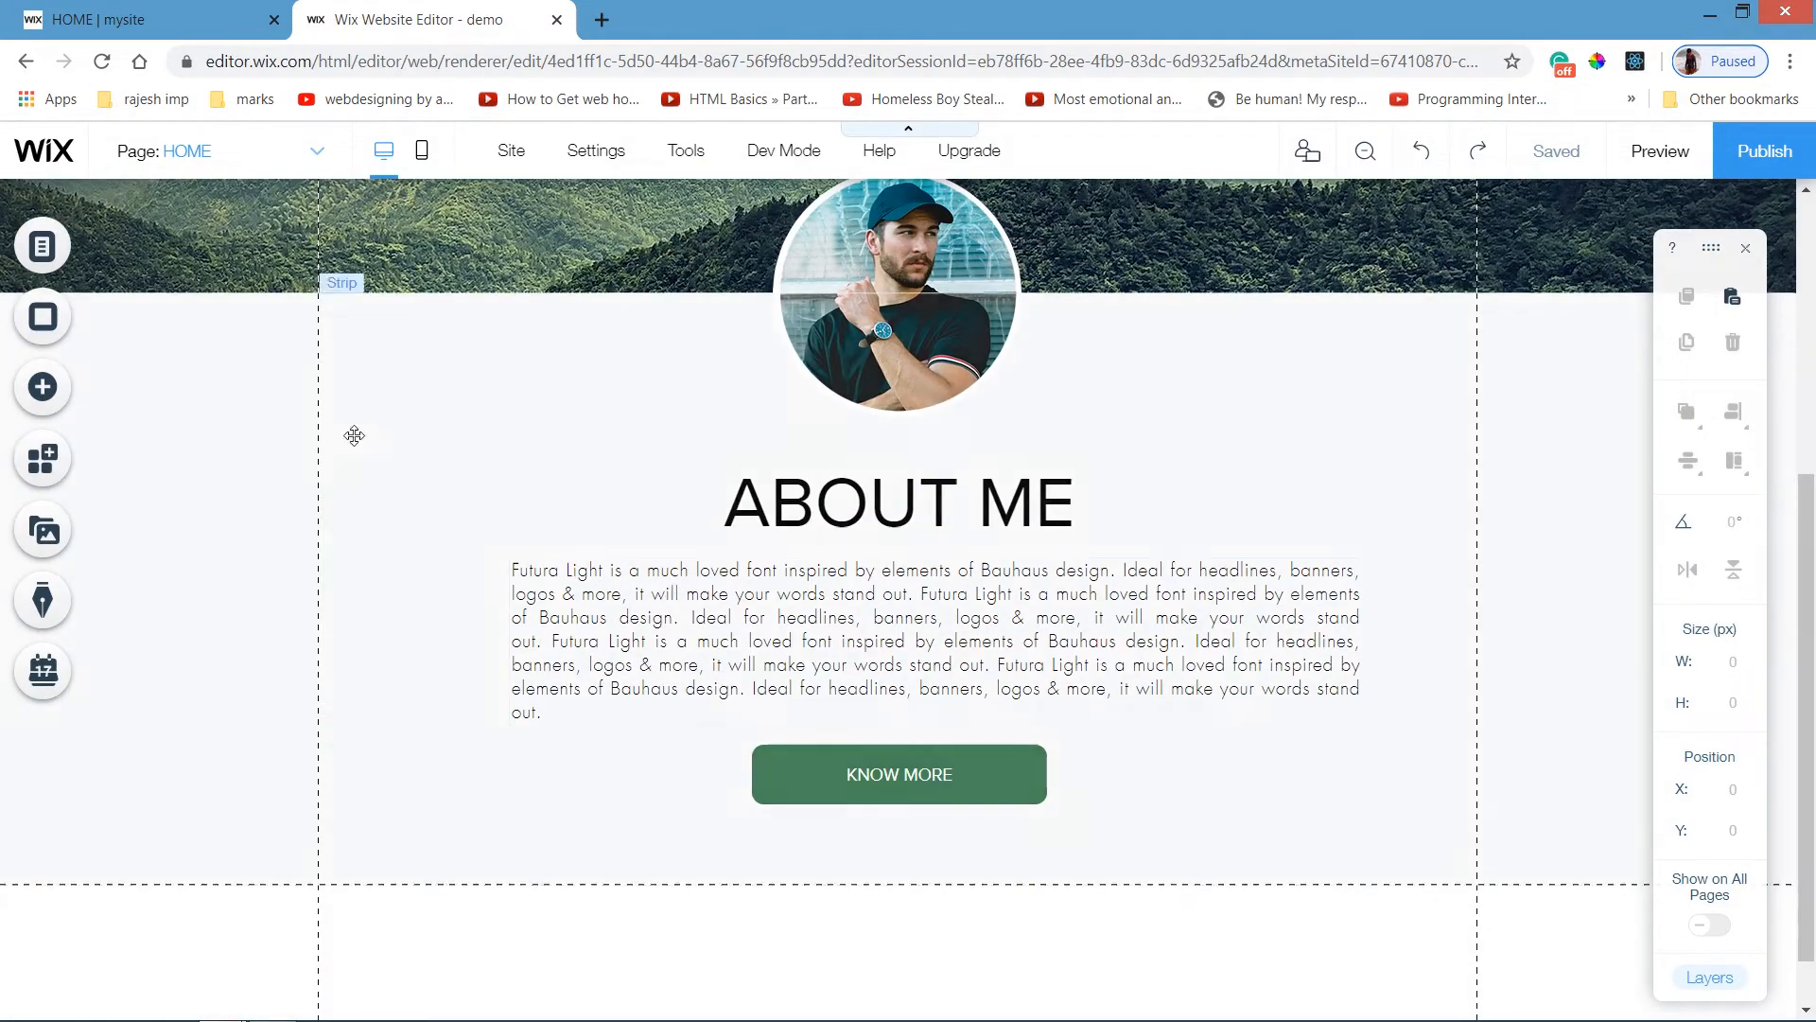
left_click(212, 11)
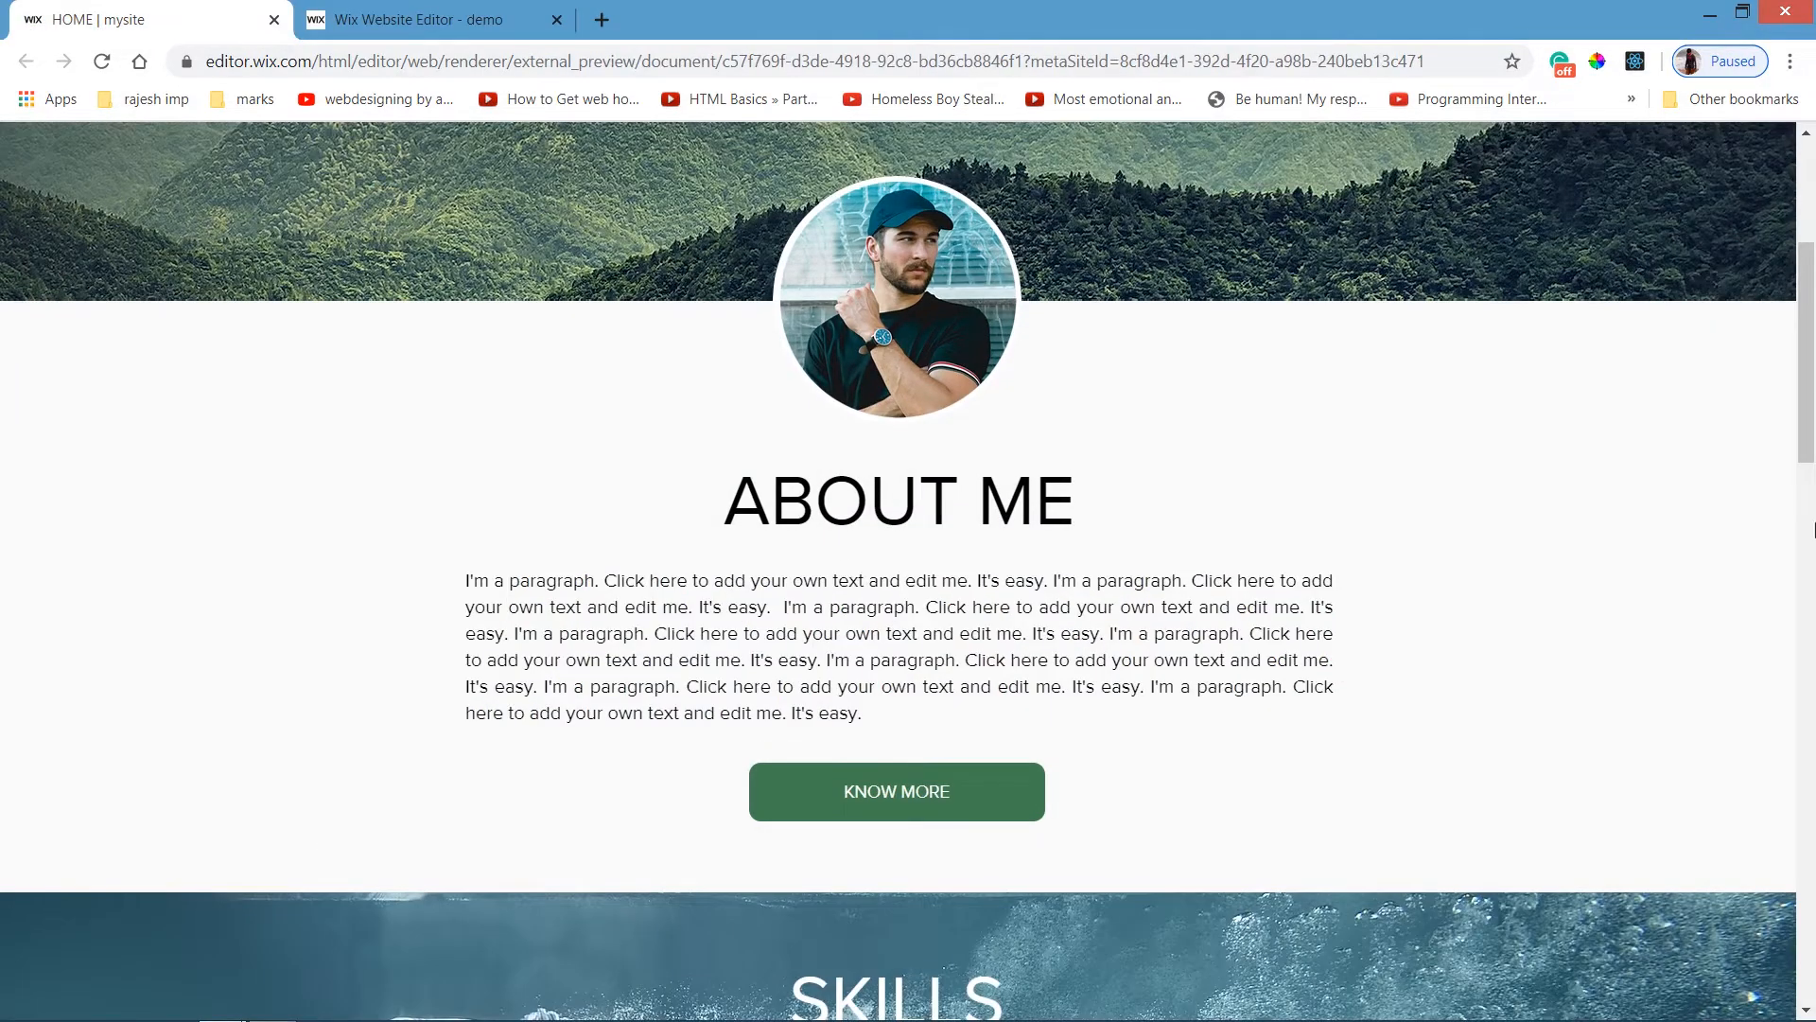
left_click_drag(1814, 551, 1808, 509)
left_click(439, 8)
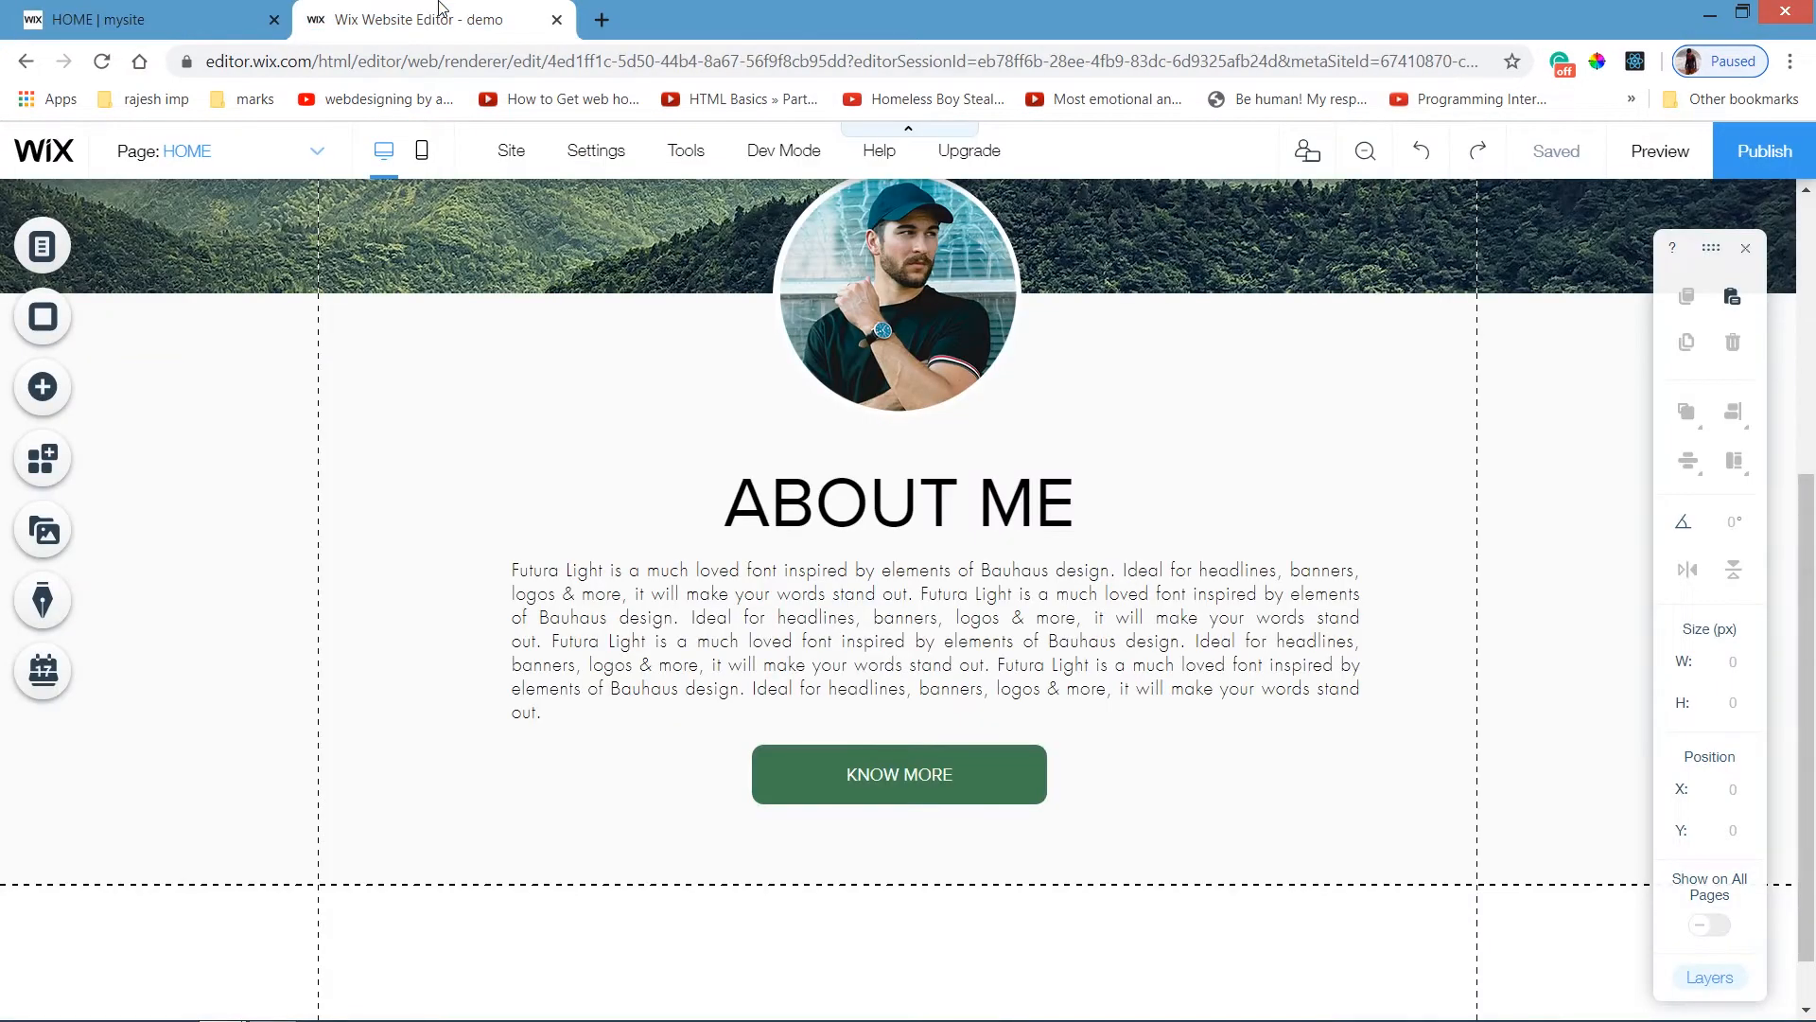
left_click(43, 388)
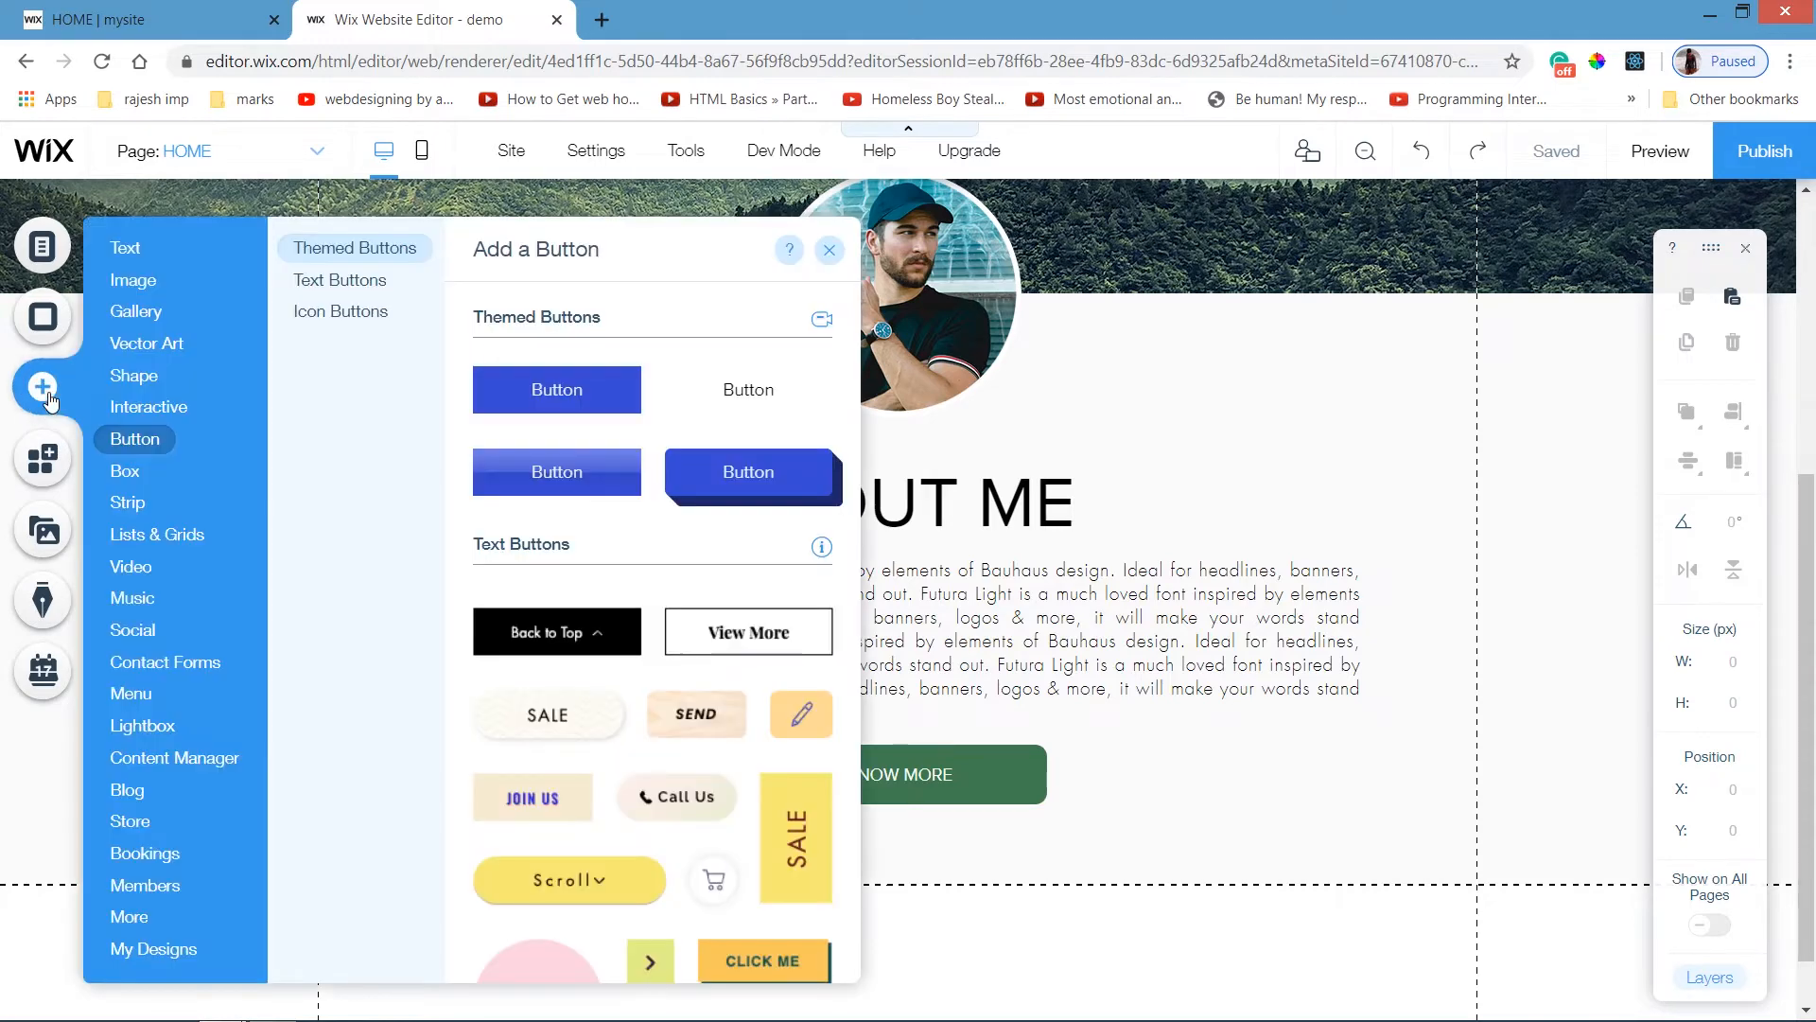
Add the classic mountain landscape strip below About Me and make it 500 px tall.
left_click(121, 503)
left_click(311, 443)
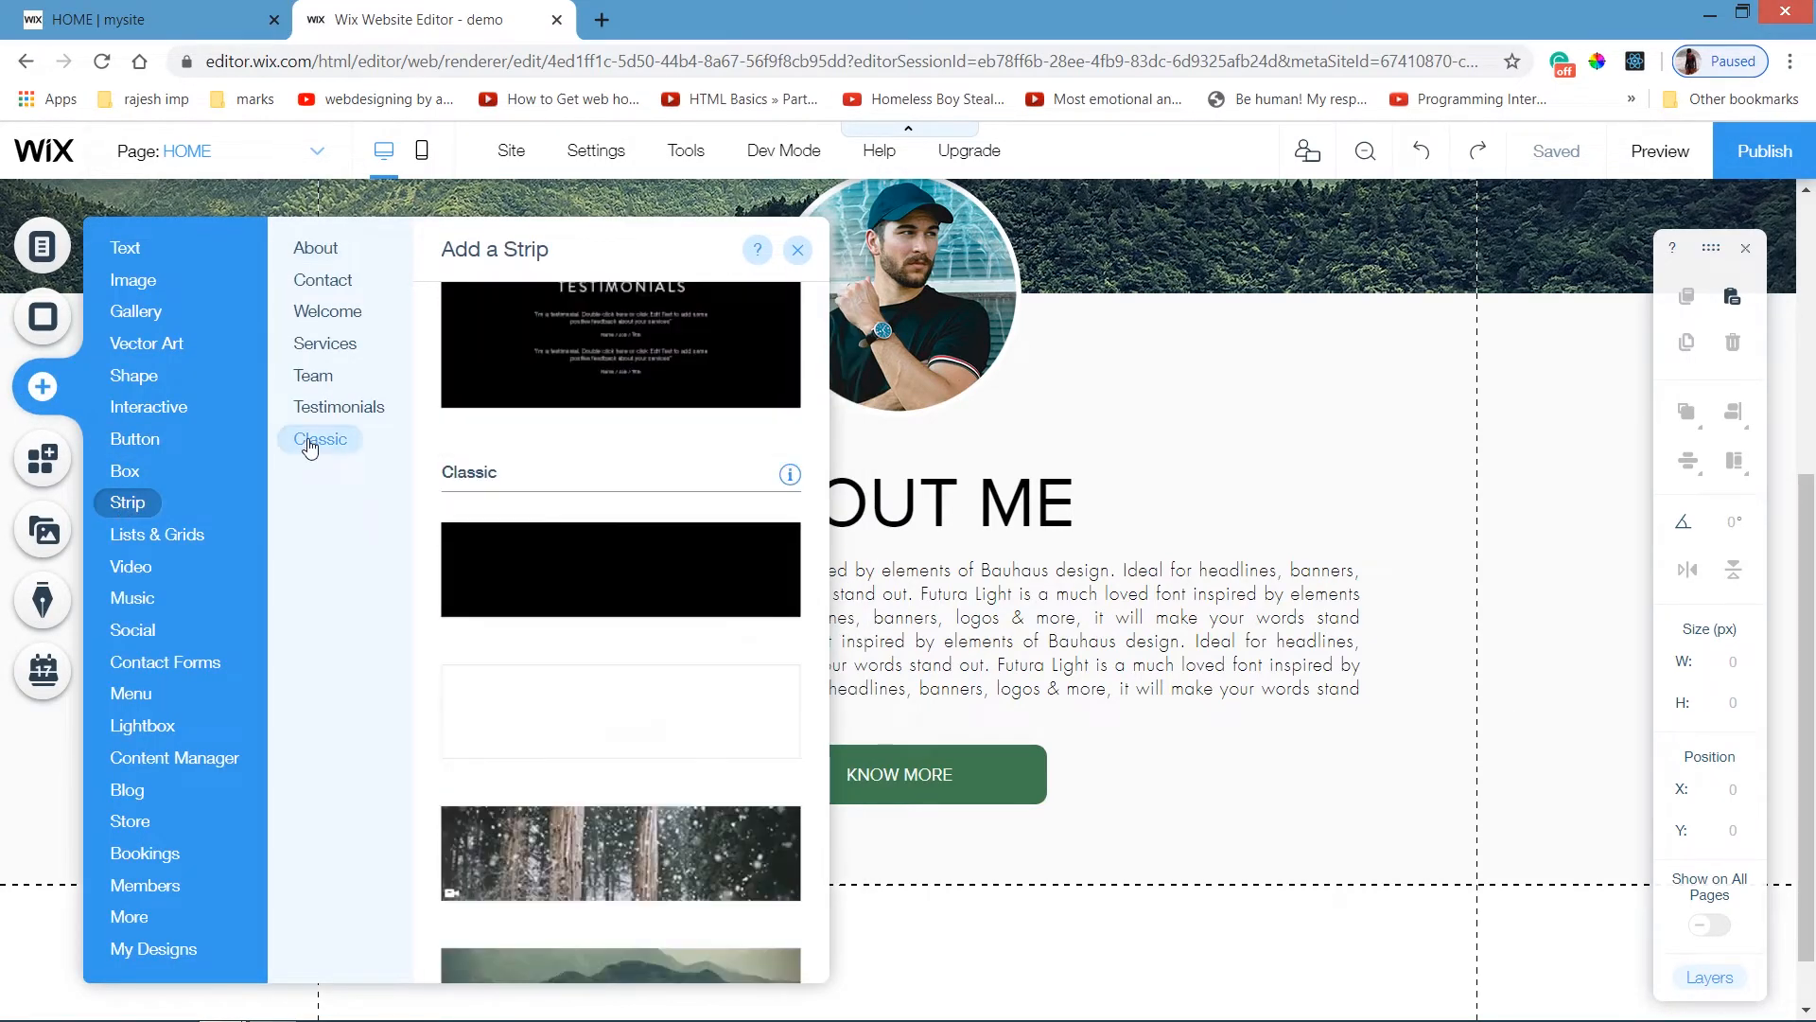
left_click(592, 871)
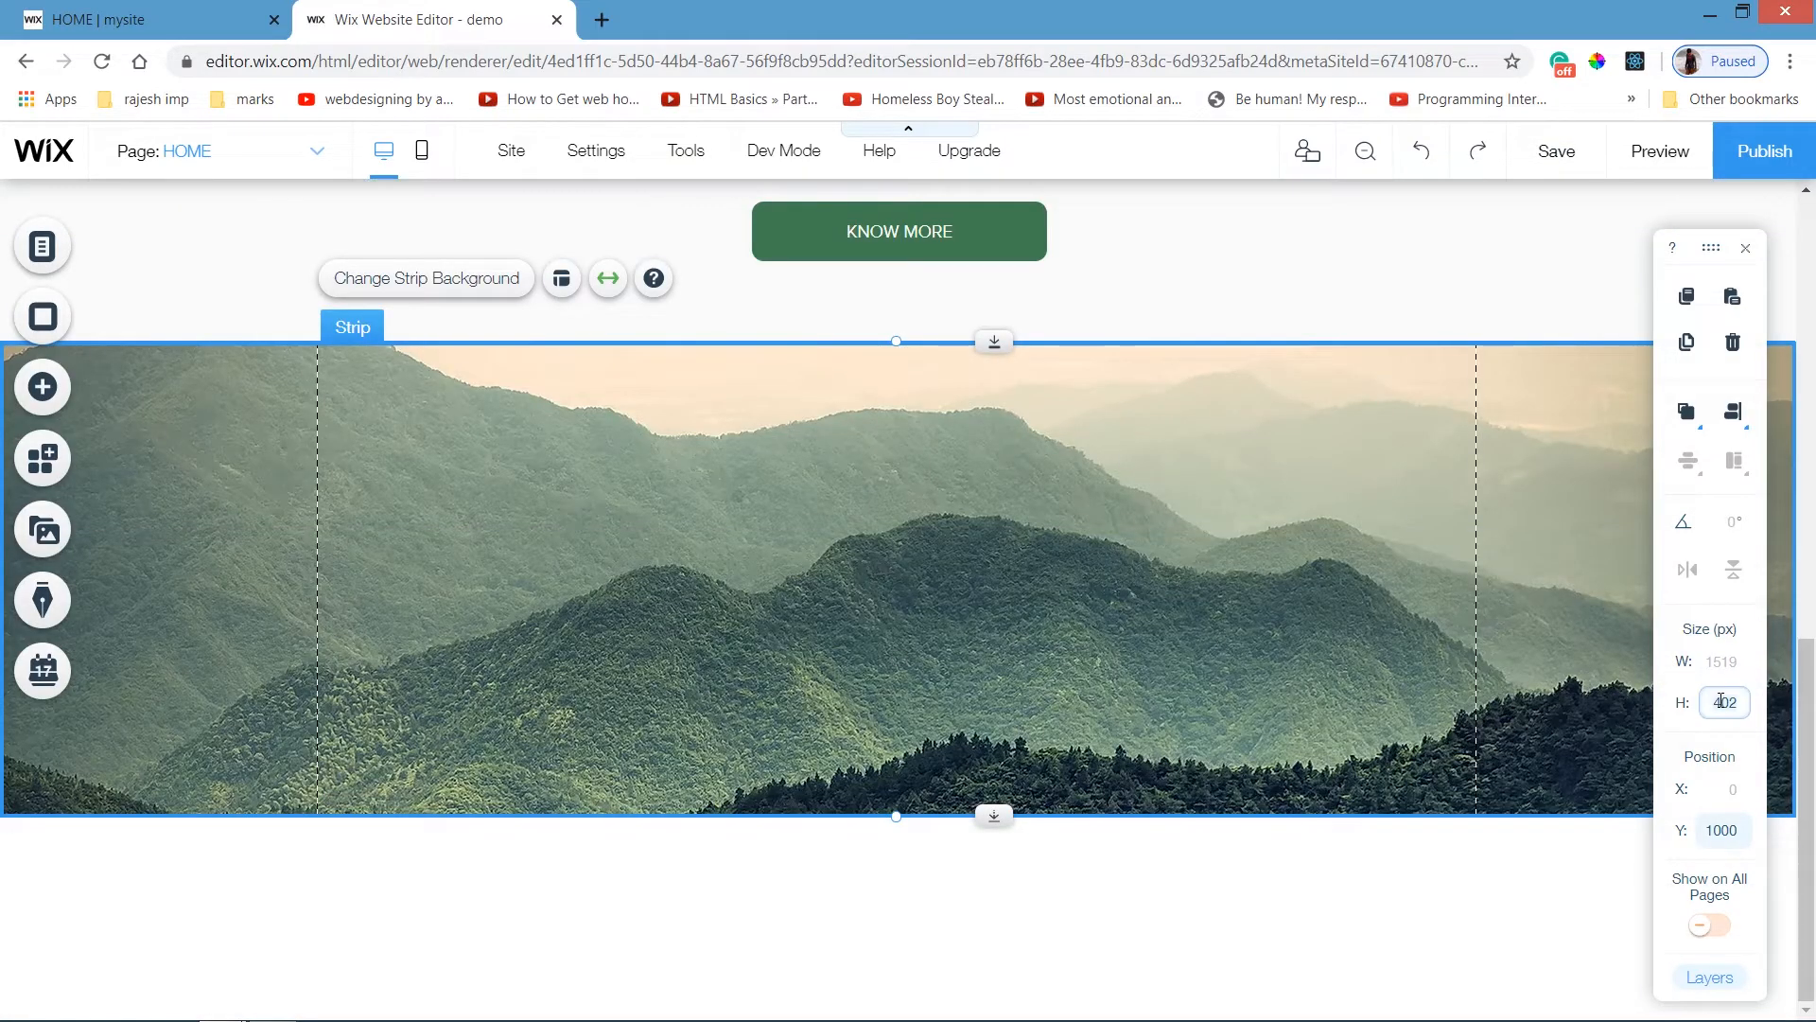
key("Return")
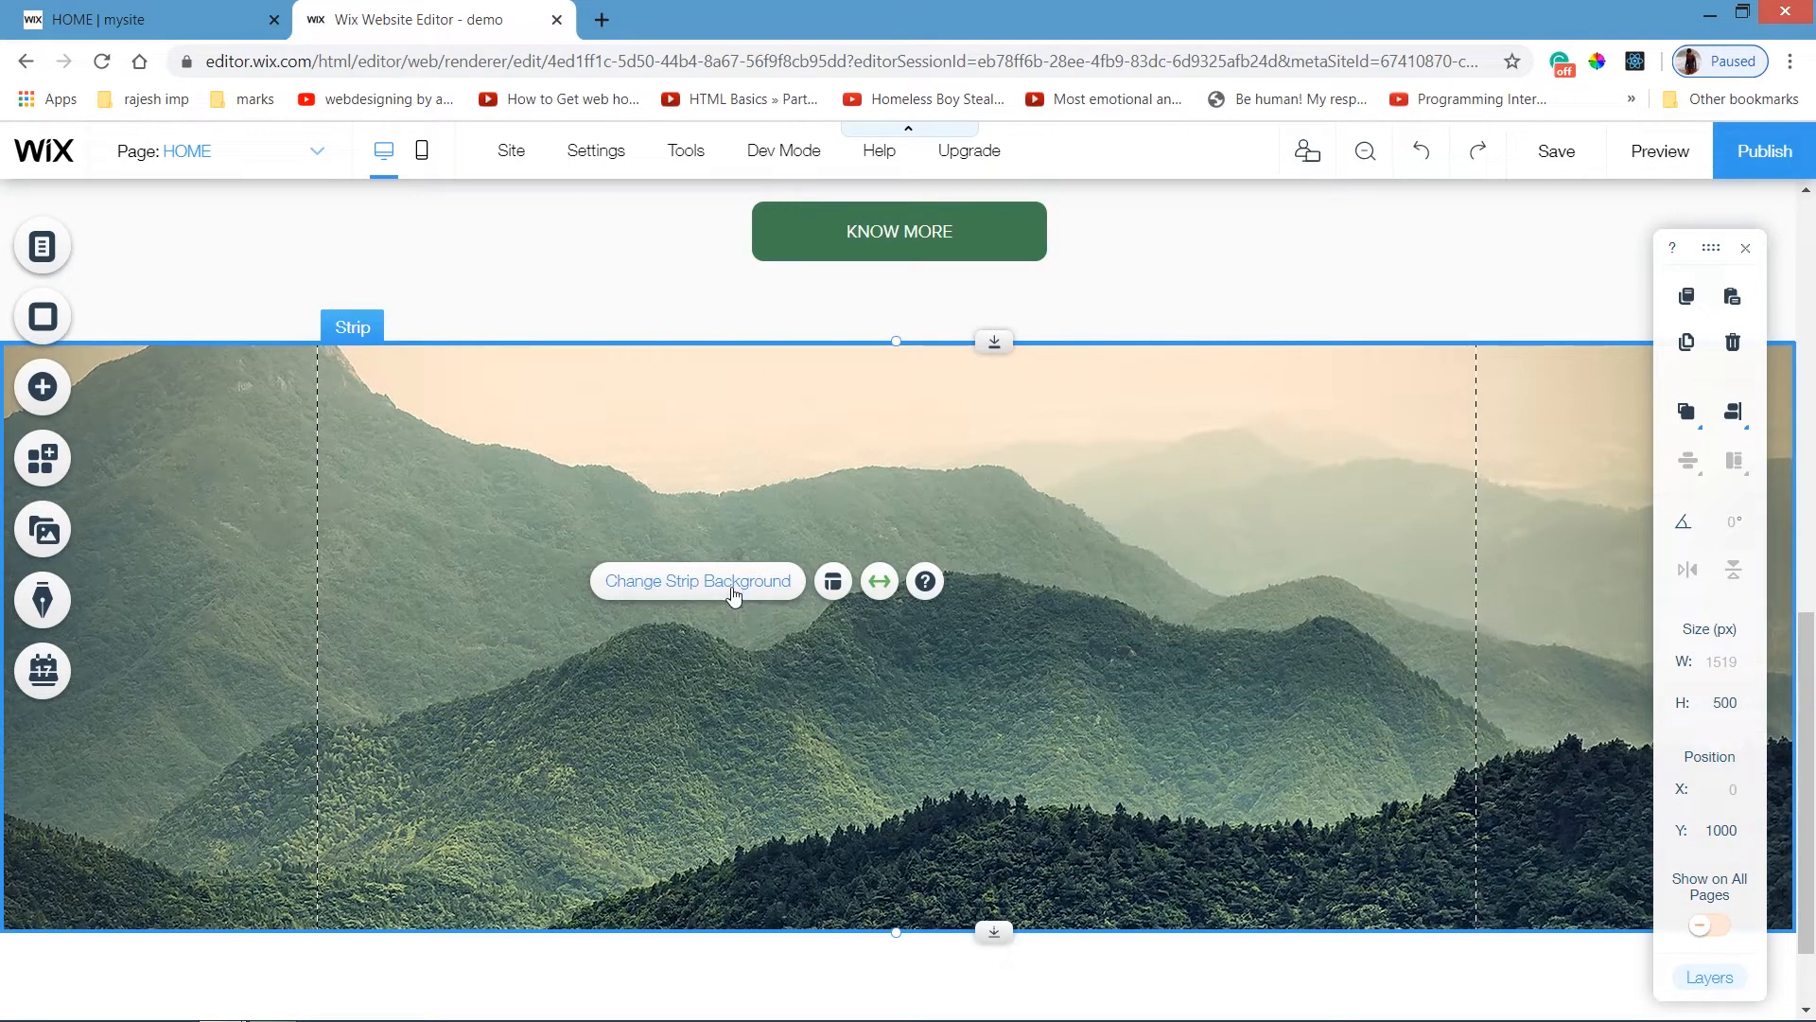
Replace the strip's background with the underwater swimmers image.
left_click(734, 592)
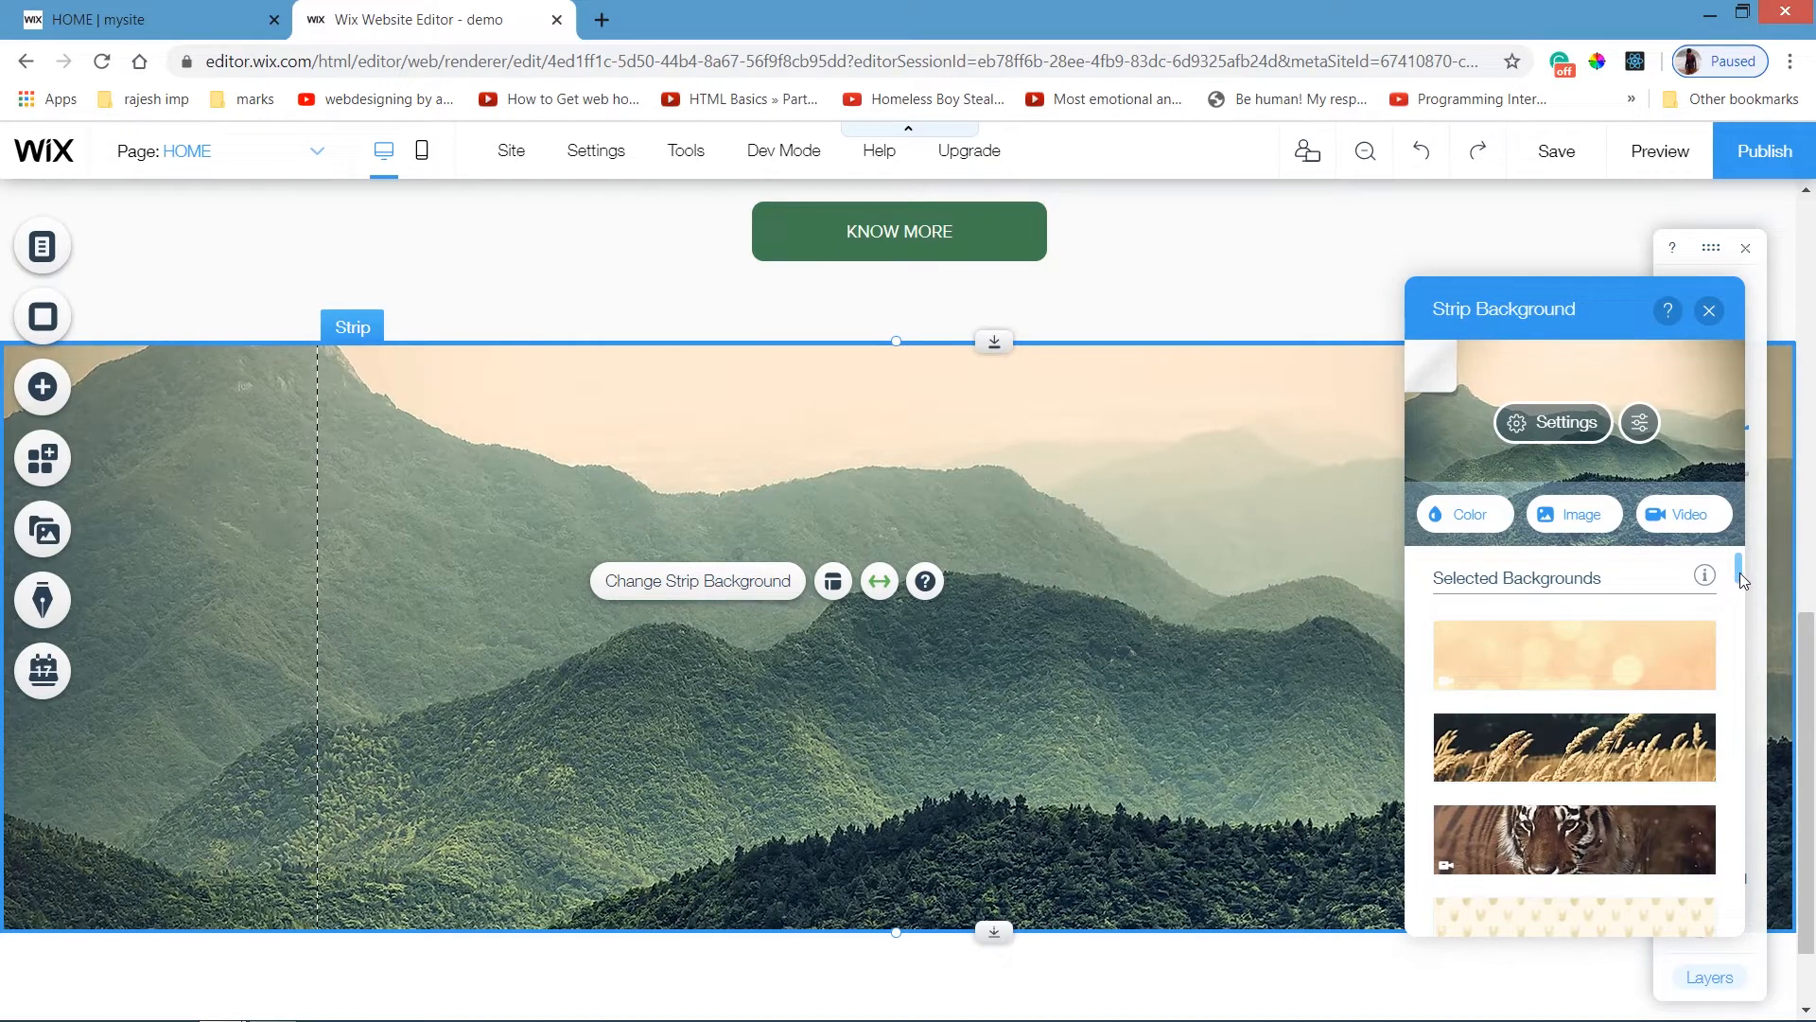
left_click_drag(1740, 572, 1749, 744)
left_click(1646, 736)
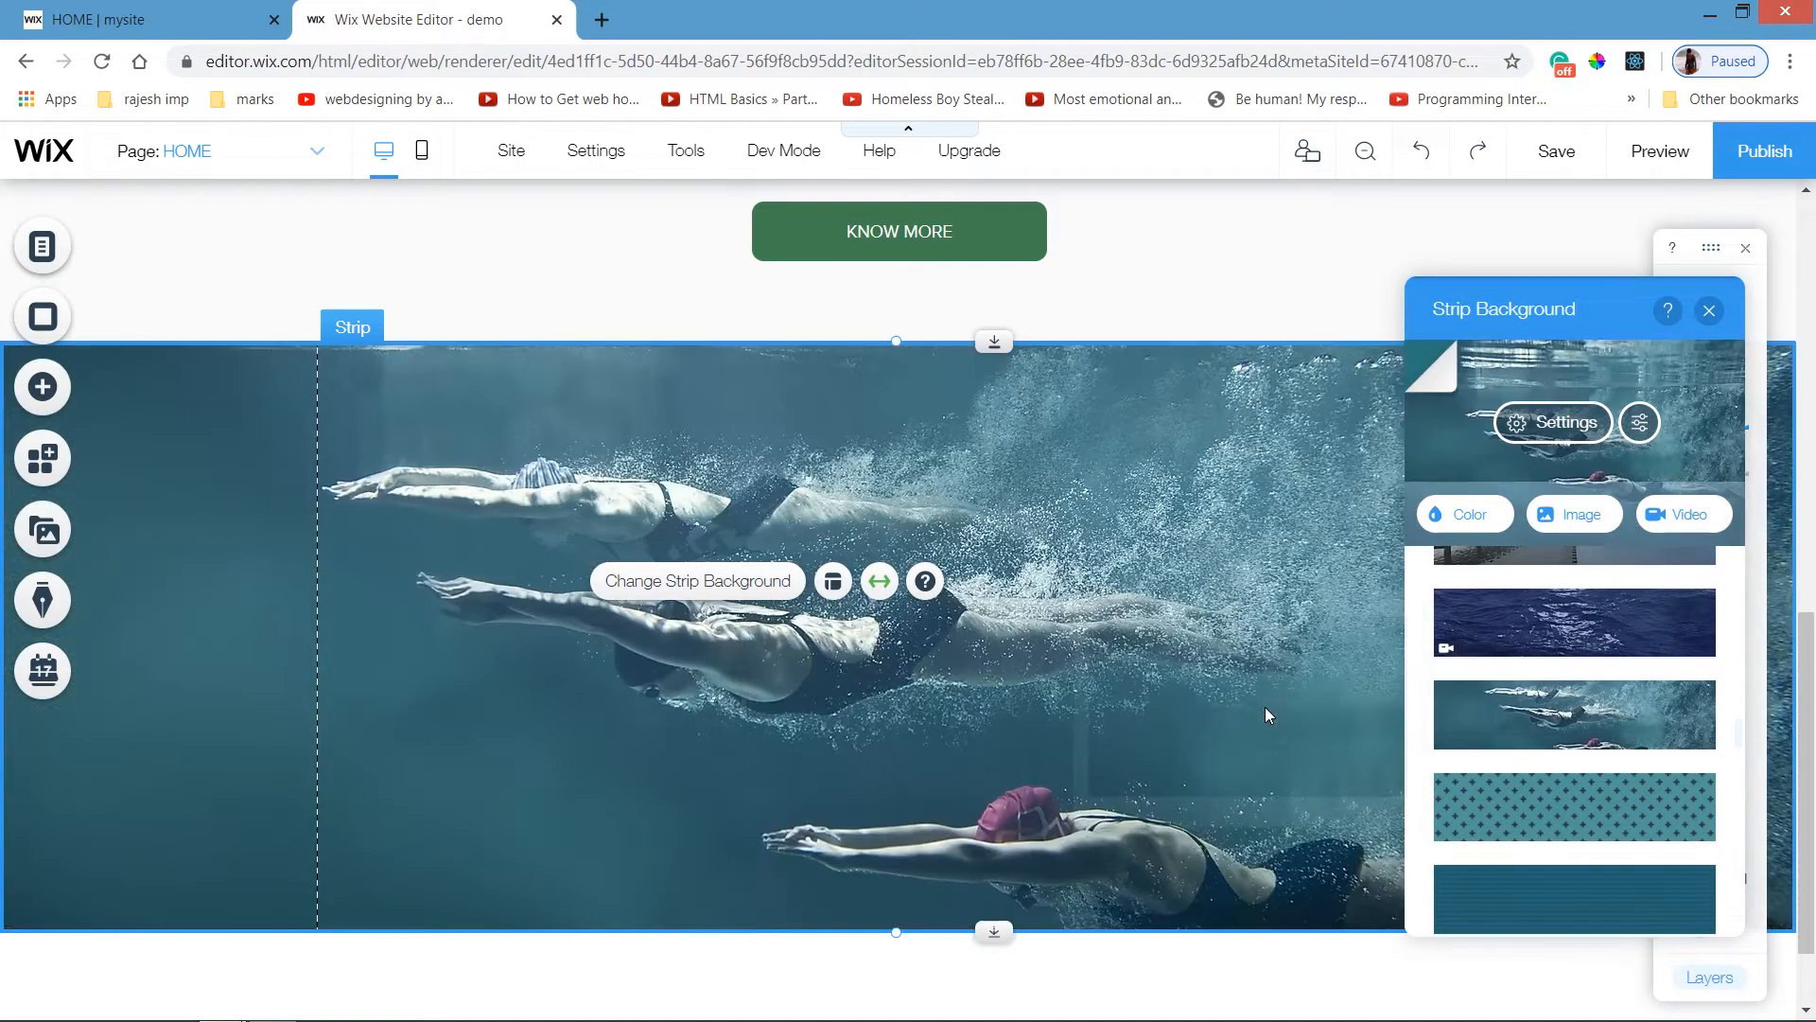
left_click(1709, 311)
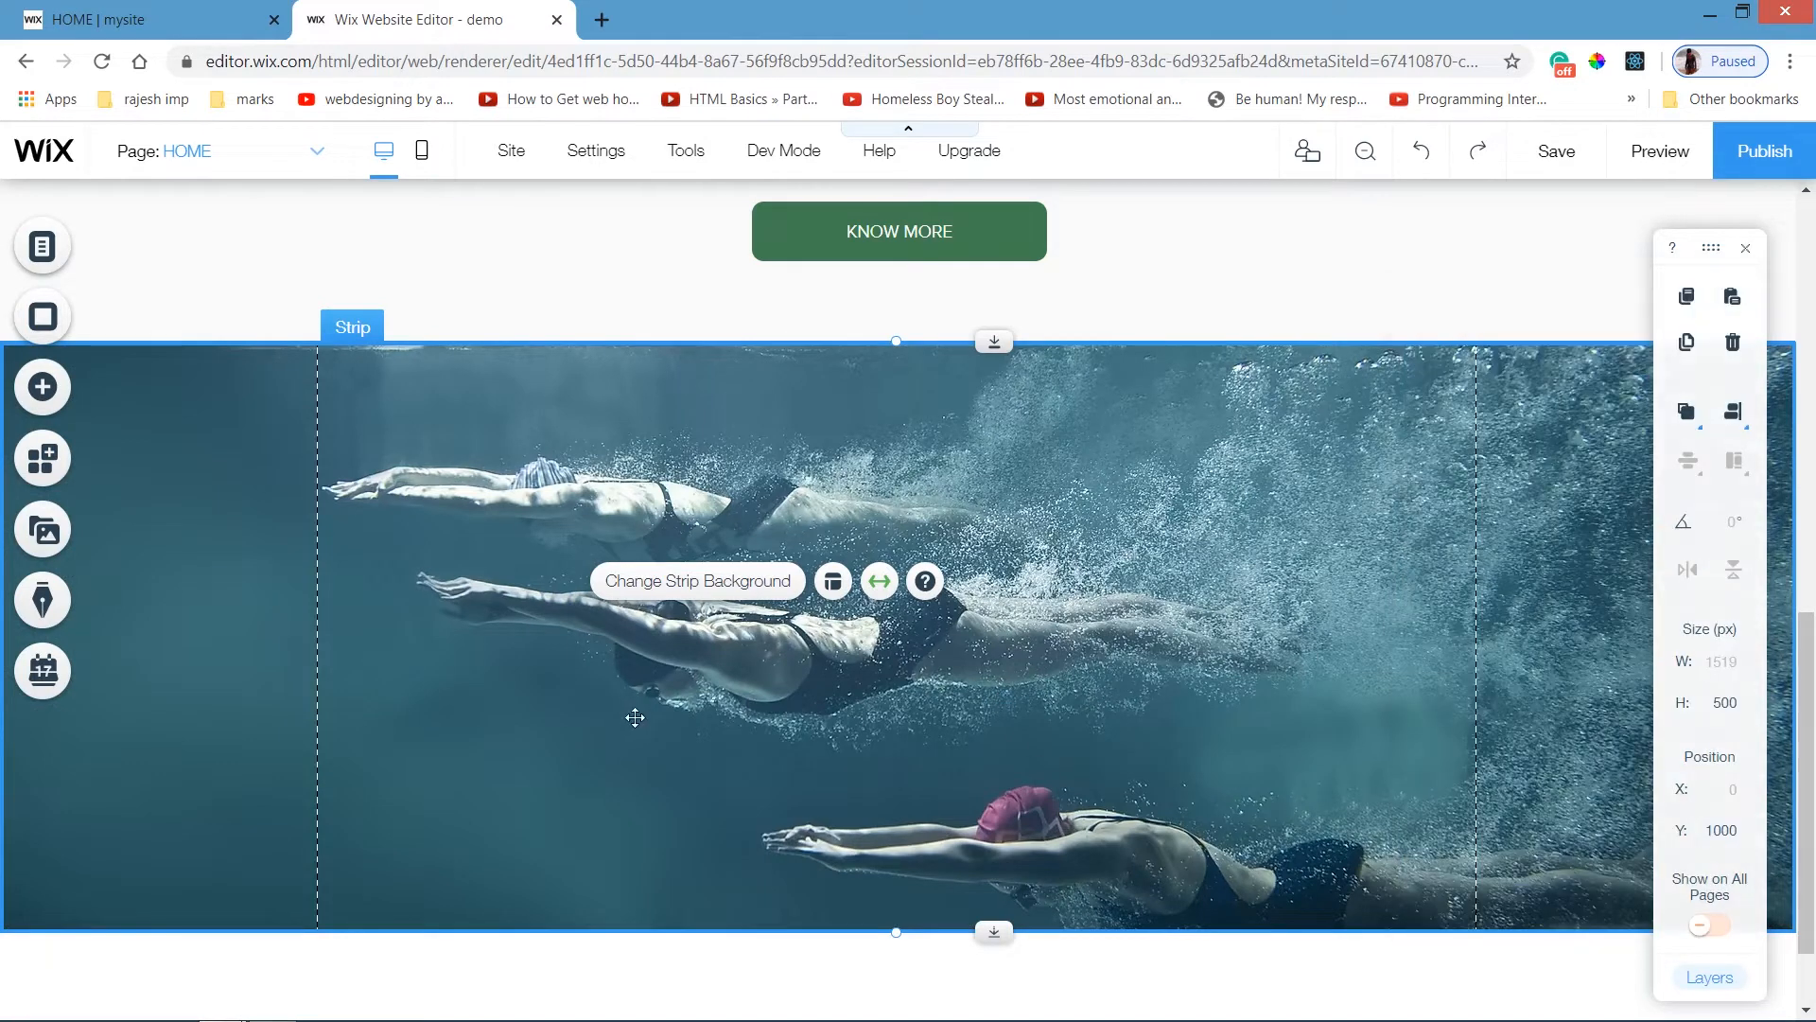
Place a themed Heading 3 on the swimmers strip reading SKILLS.
left_click(42, 387)
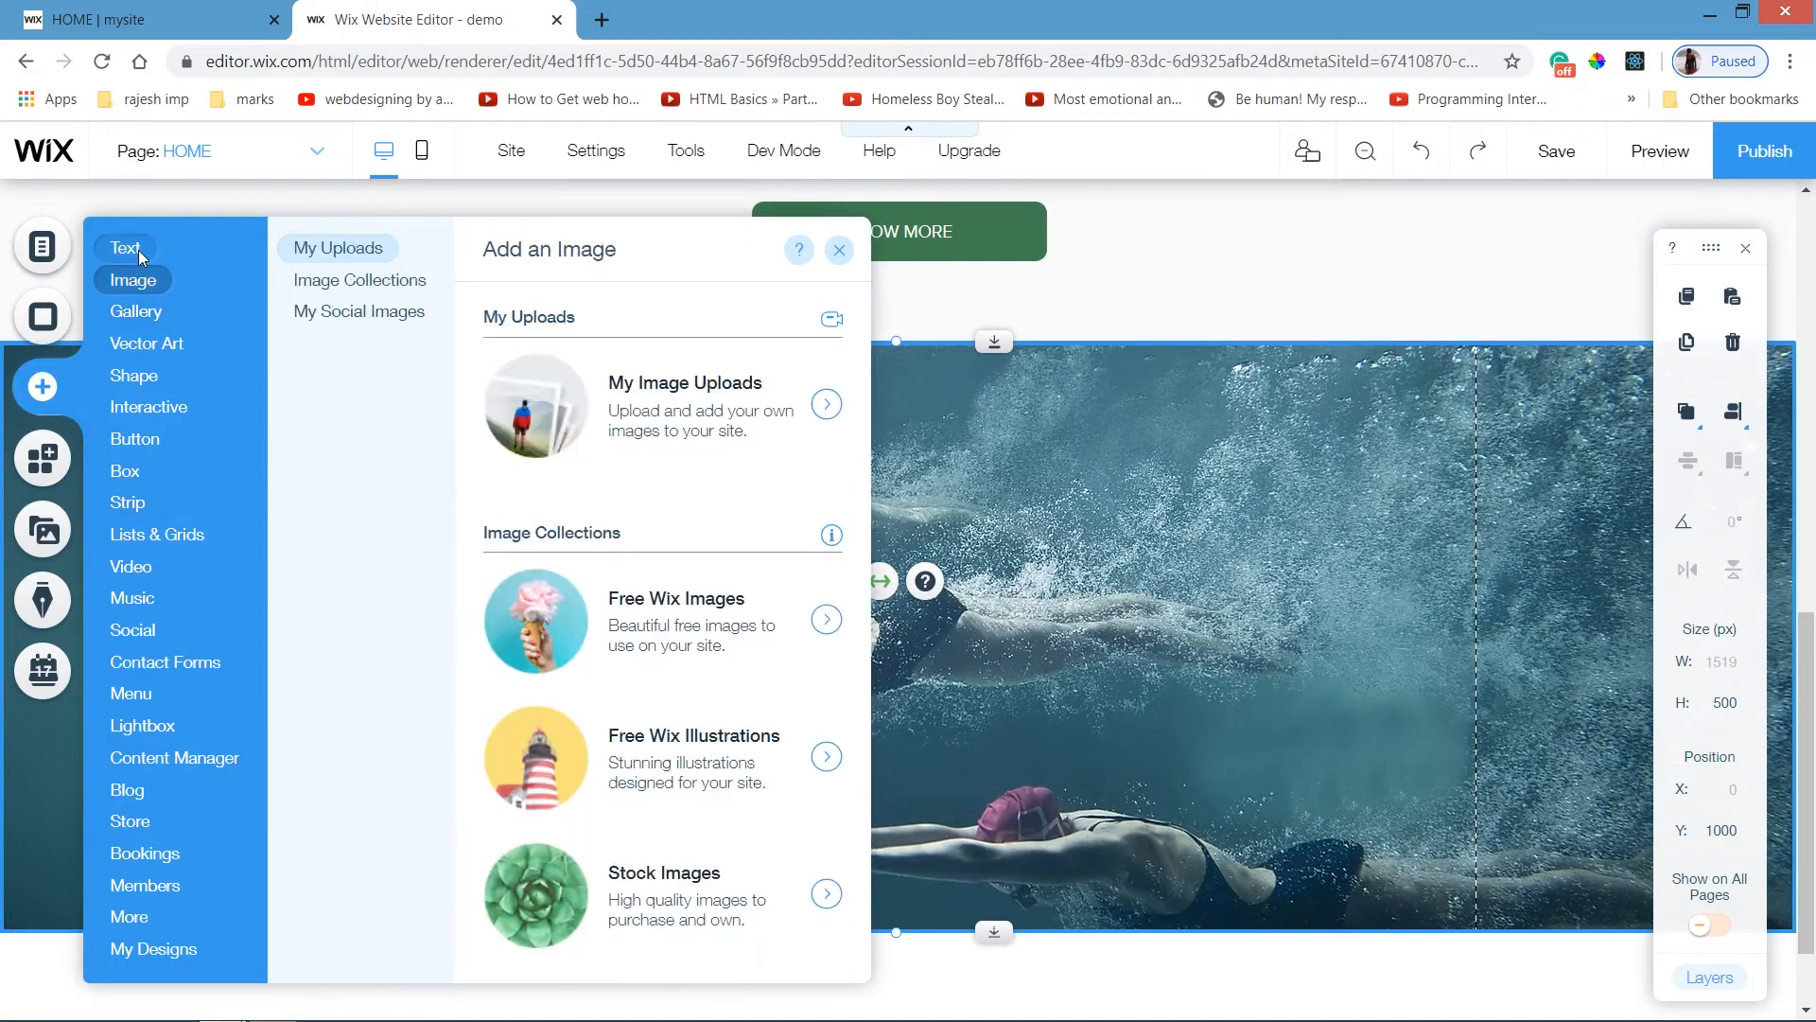
mouse_move(124, 248)
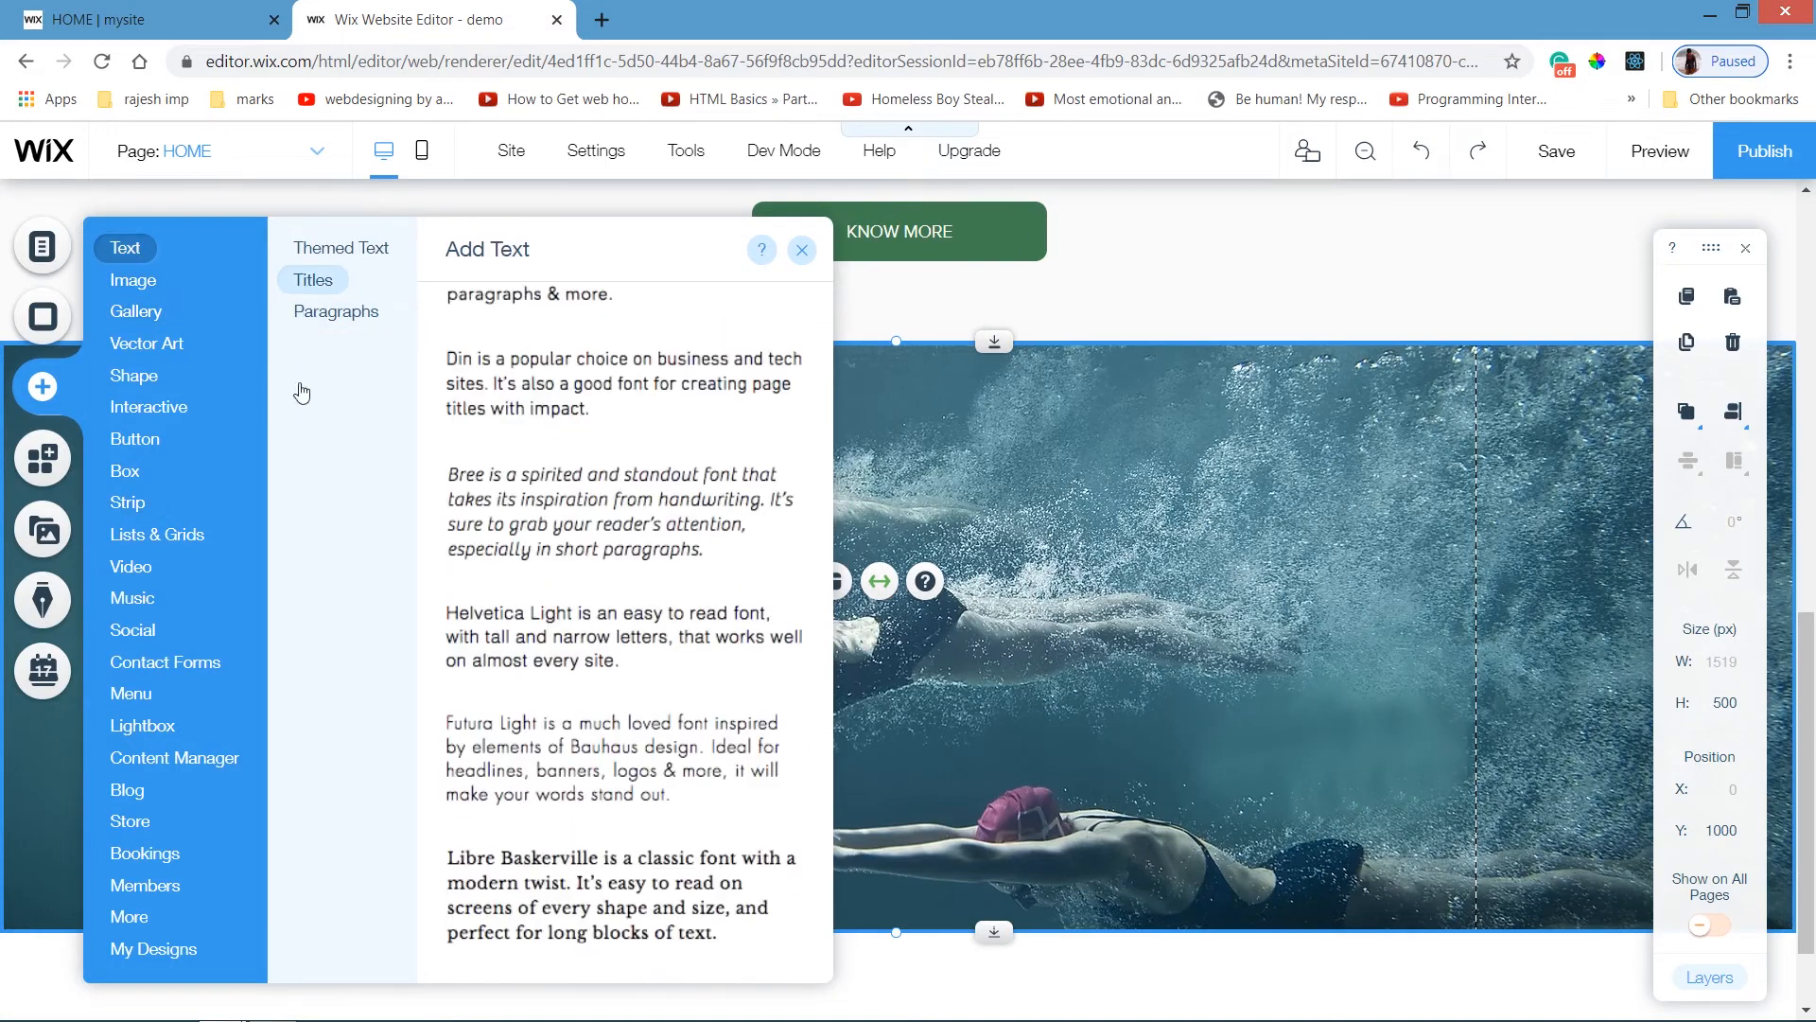
left_click(346, 250)
left_click_drag(662, 520, 958, 603)
double_click(958, 600)
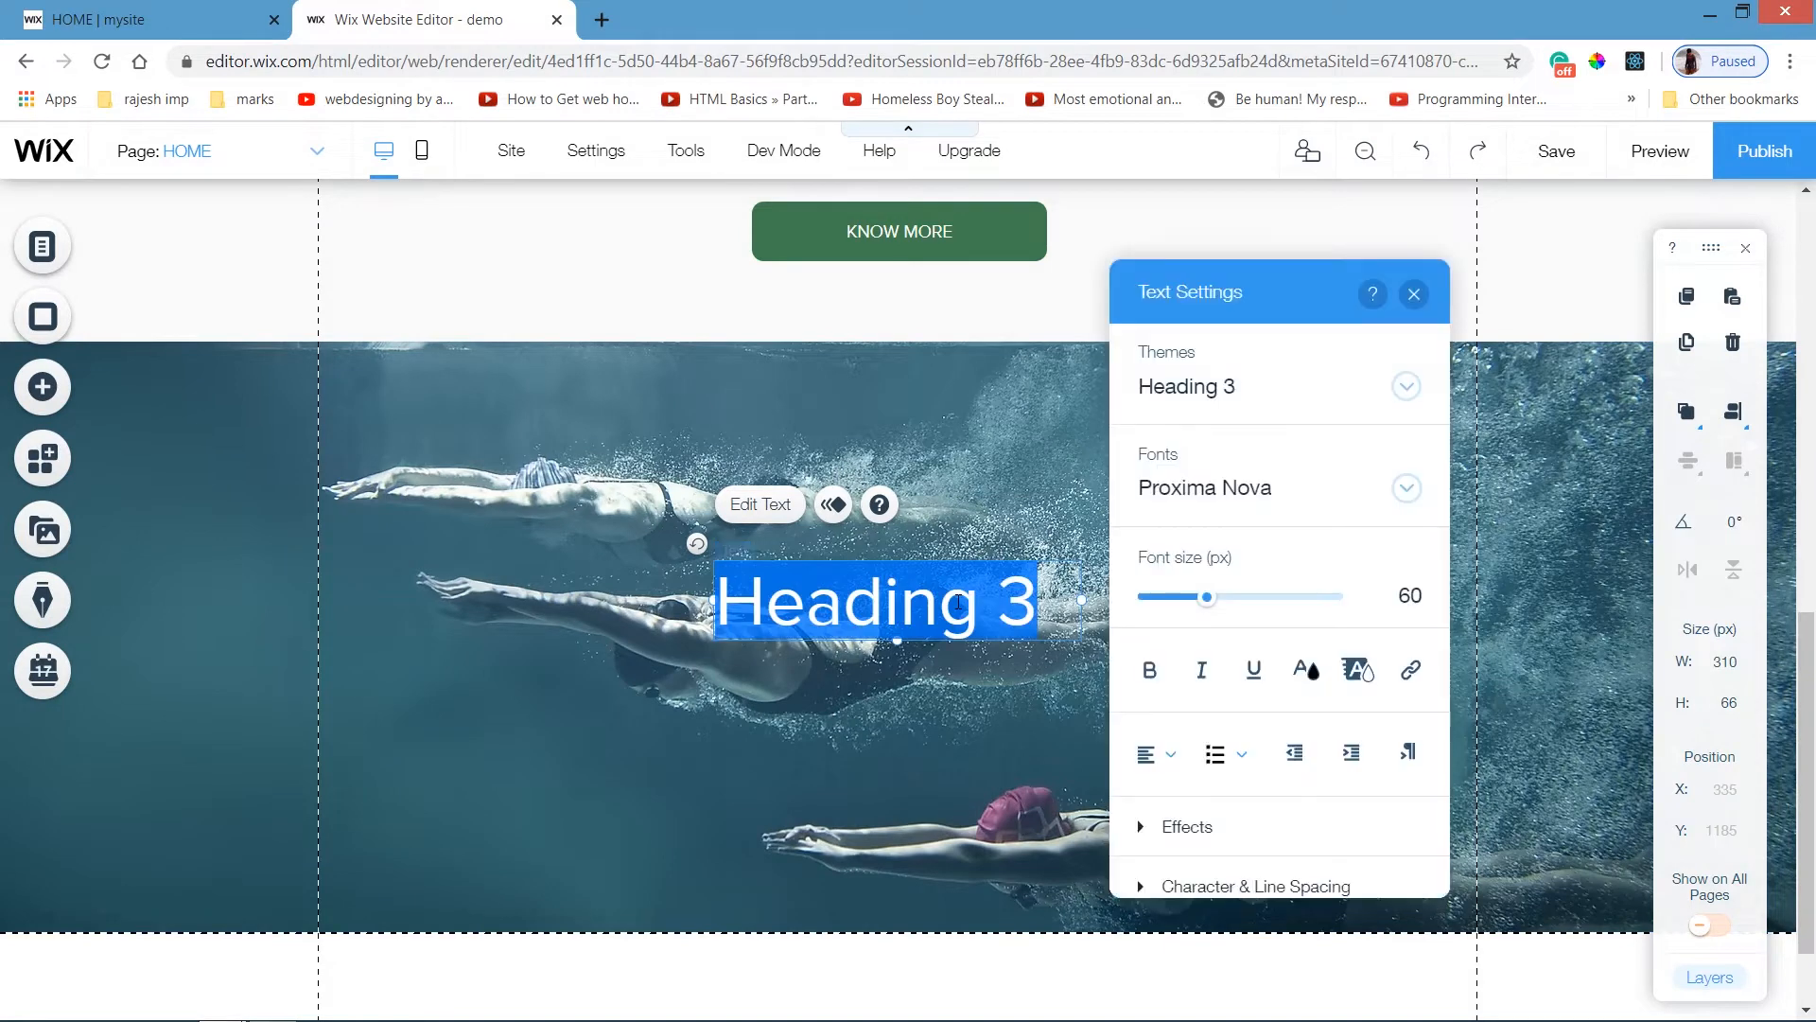
type("SKILLS")
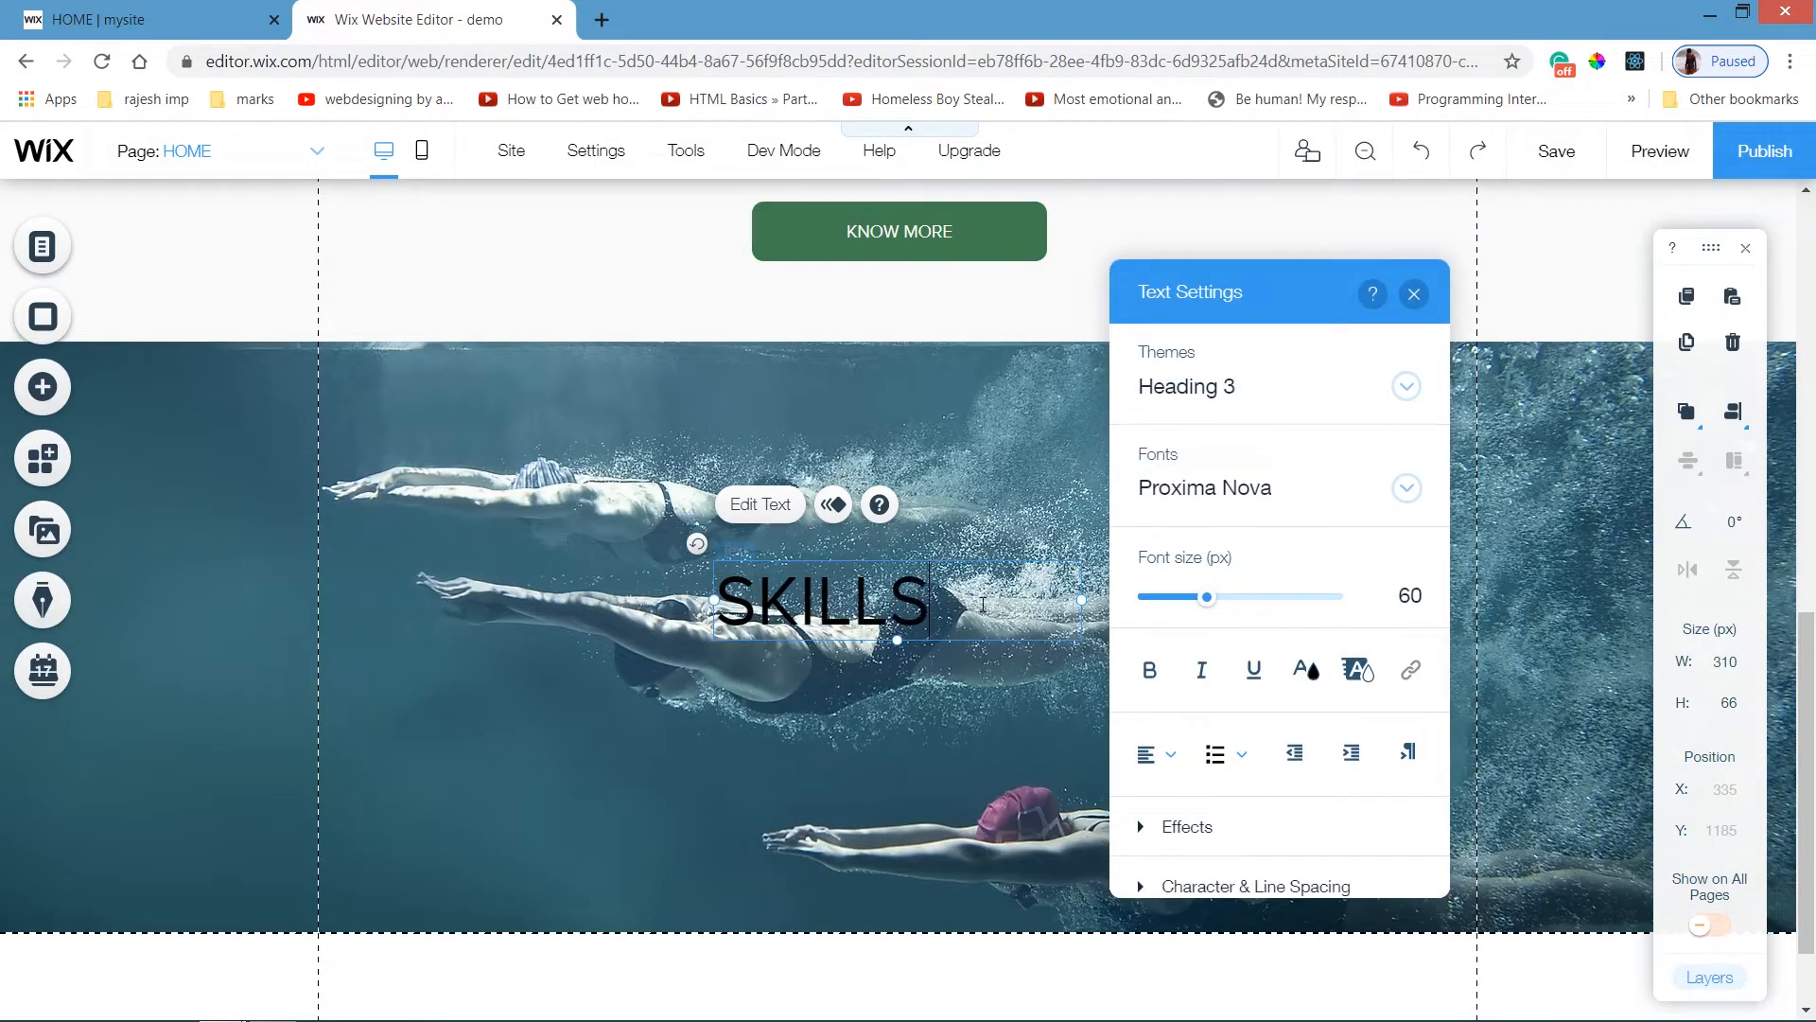
Make the SKILLS heading text white.
left_click(1306, 670)
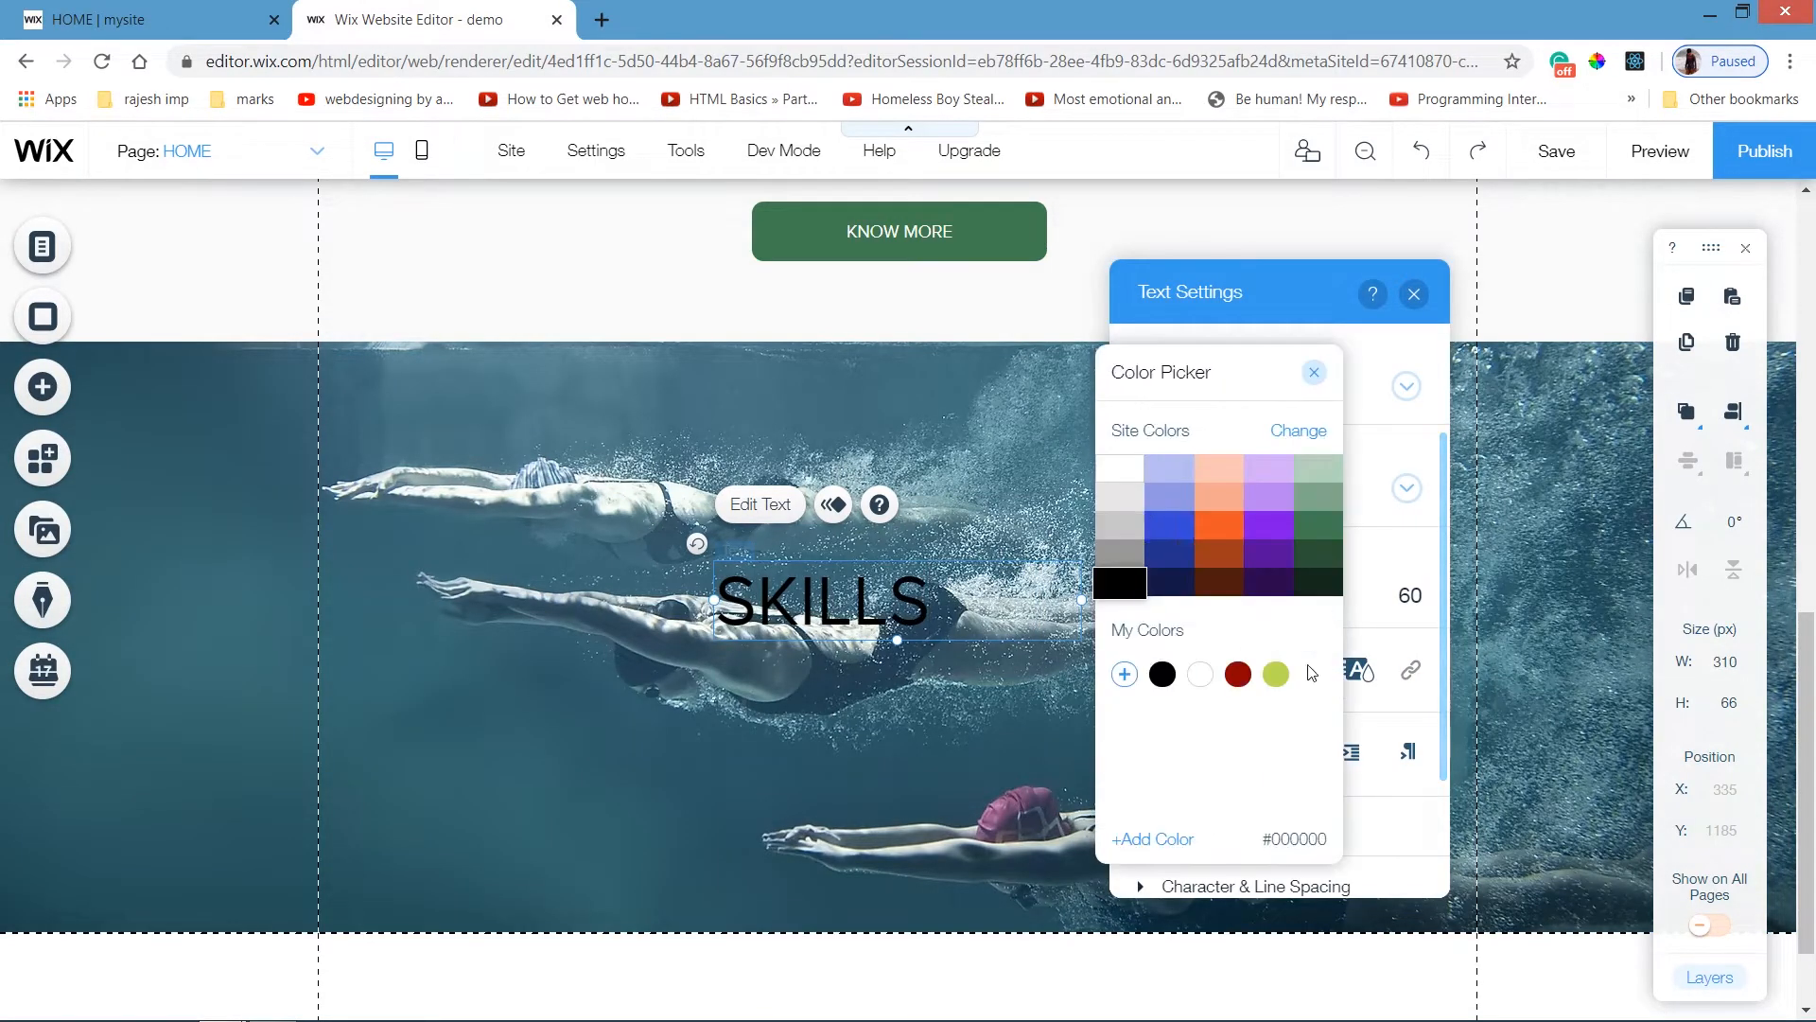
left_click(1129, 471)
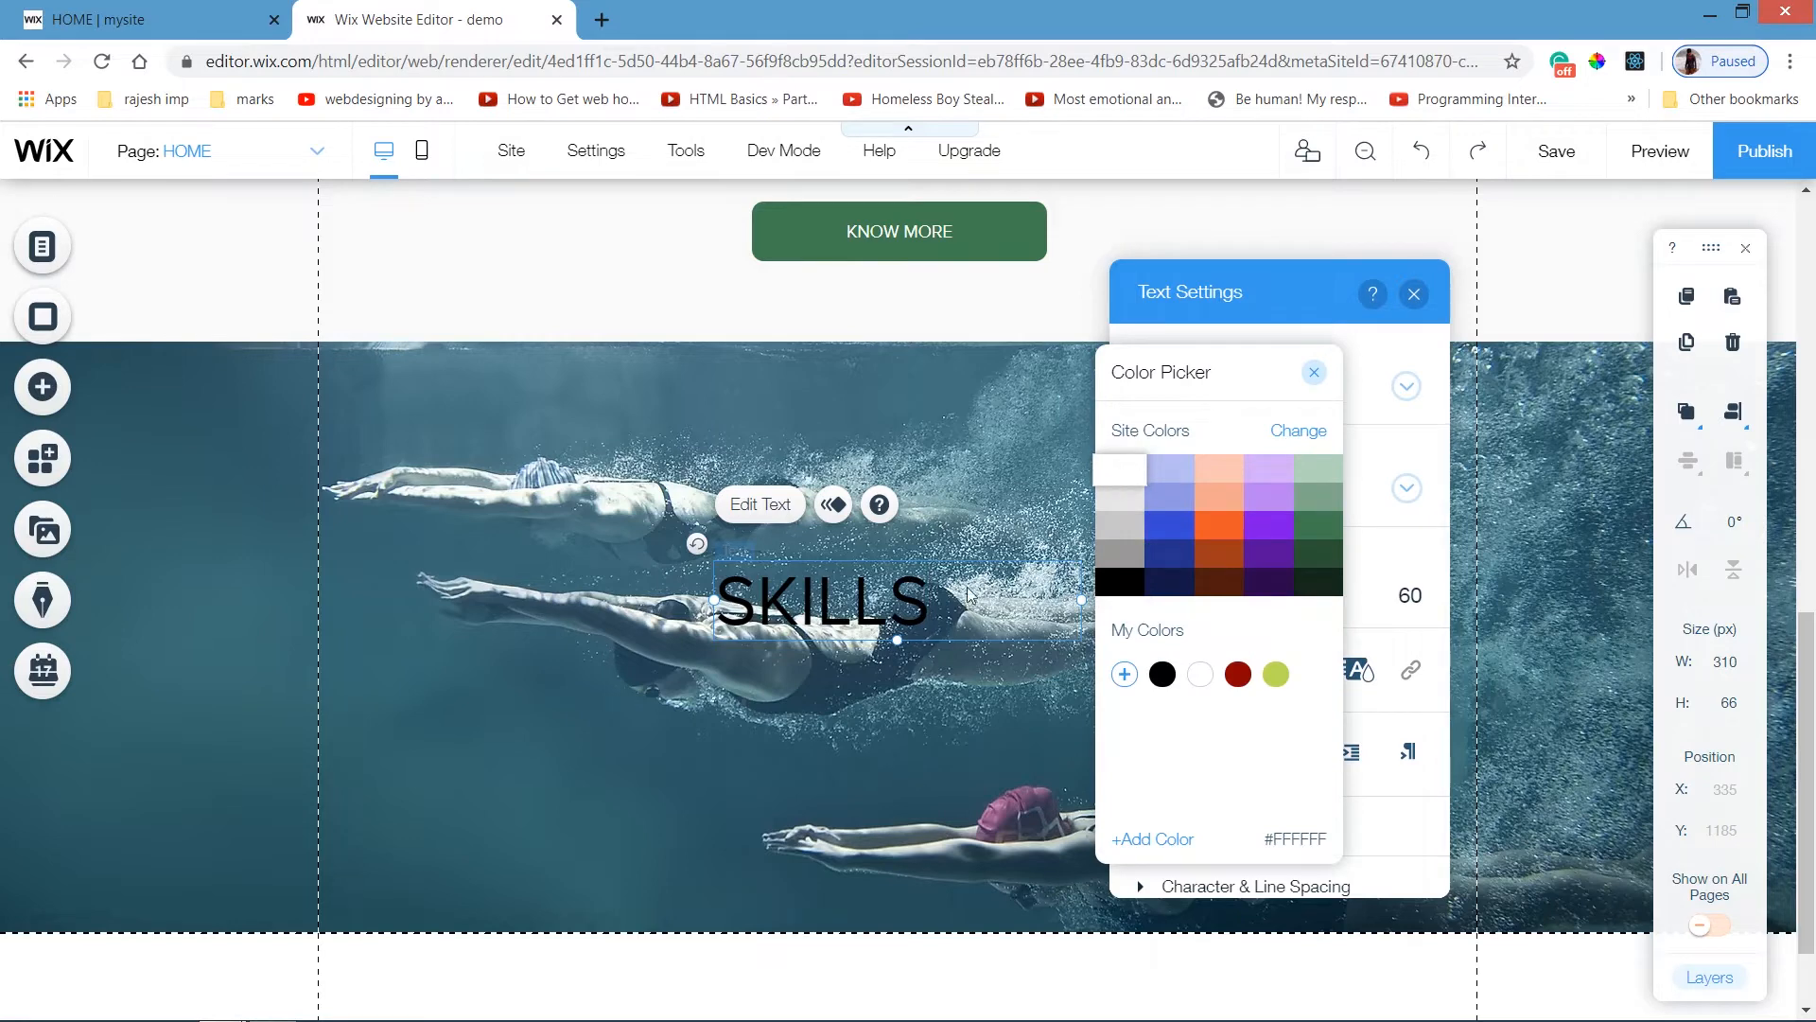
left_click(882, 606)
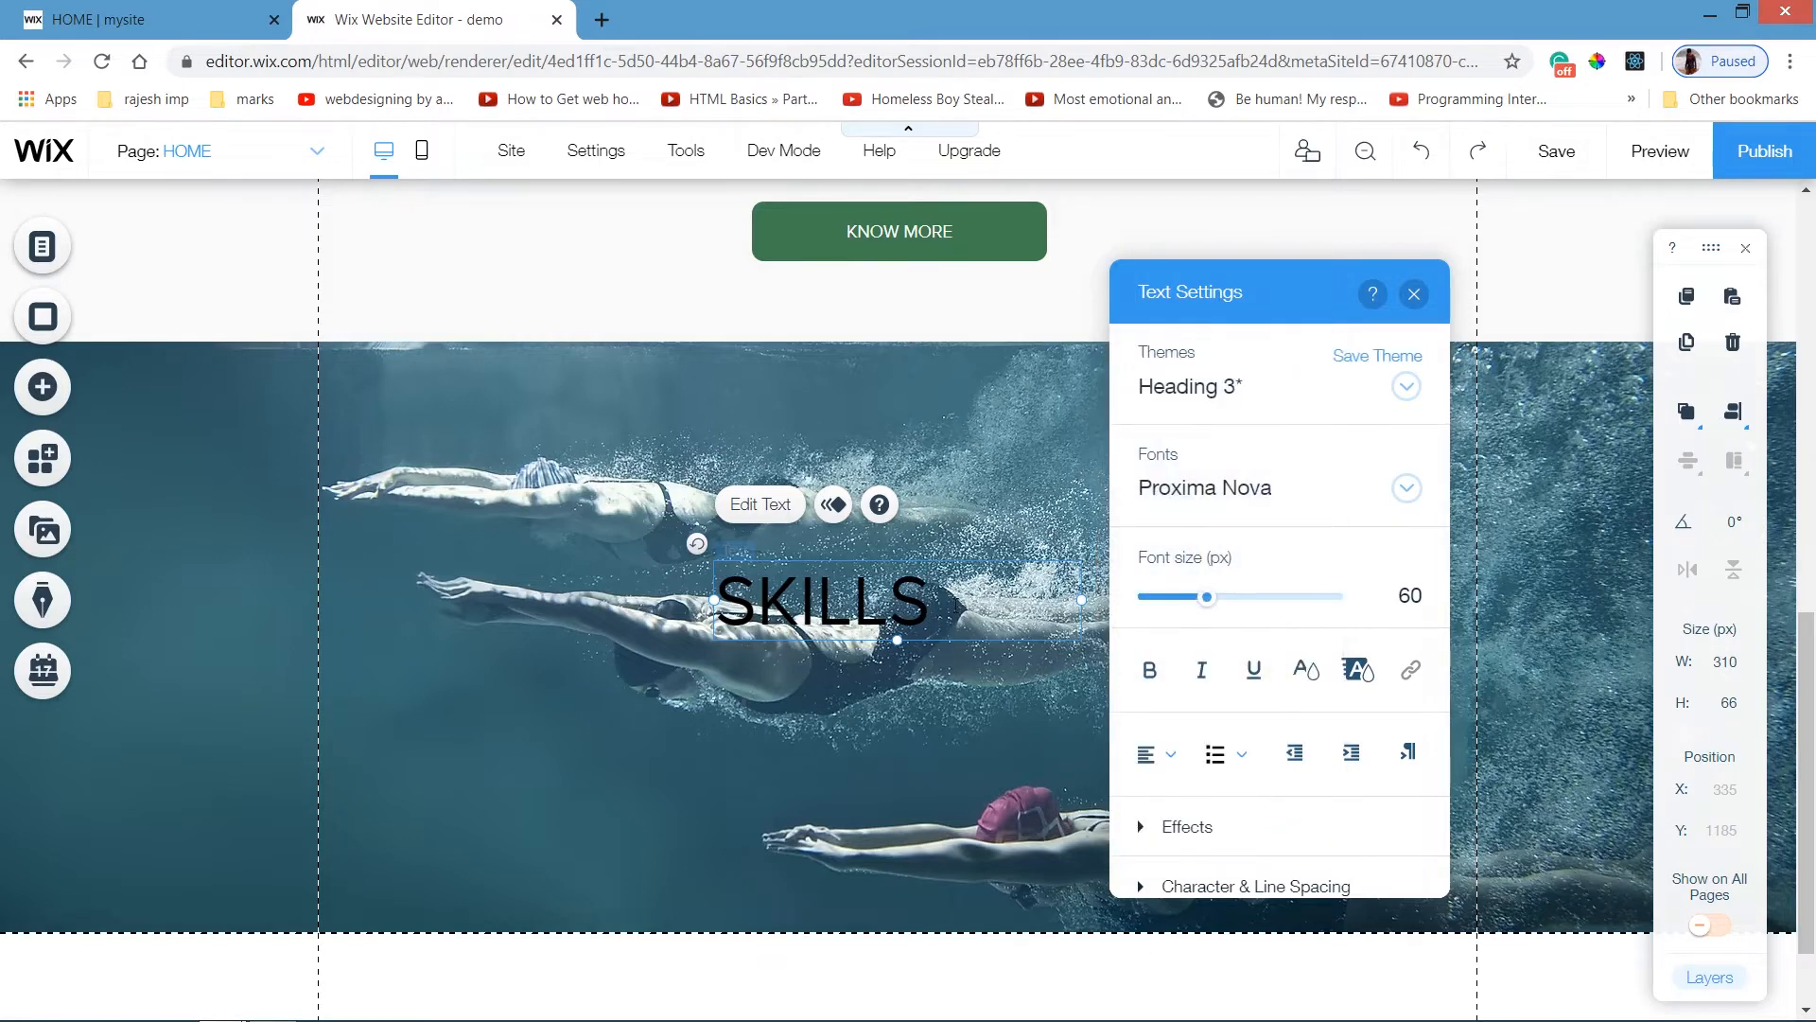
mouse_move(957, 603)
left_mouse_down()
mouse_move(757, 603)
mouse_move(935, 606)
left_mouse_up()
left_click(1308, 672)
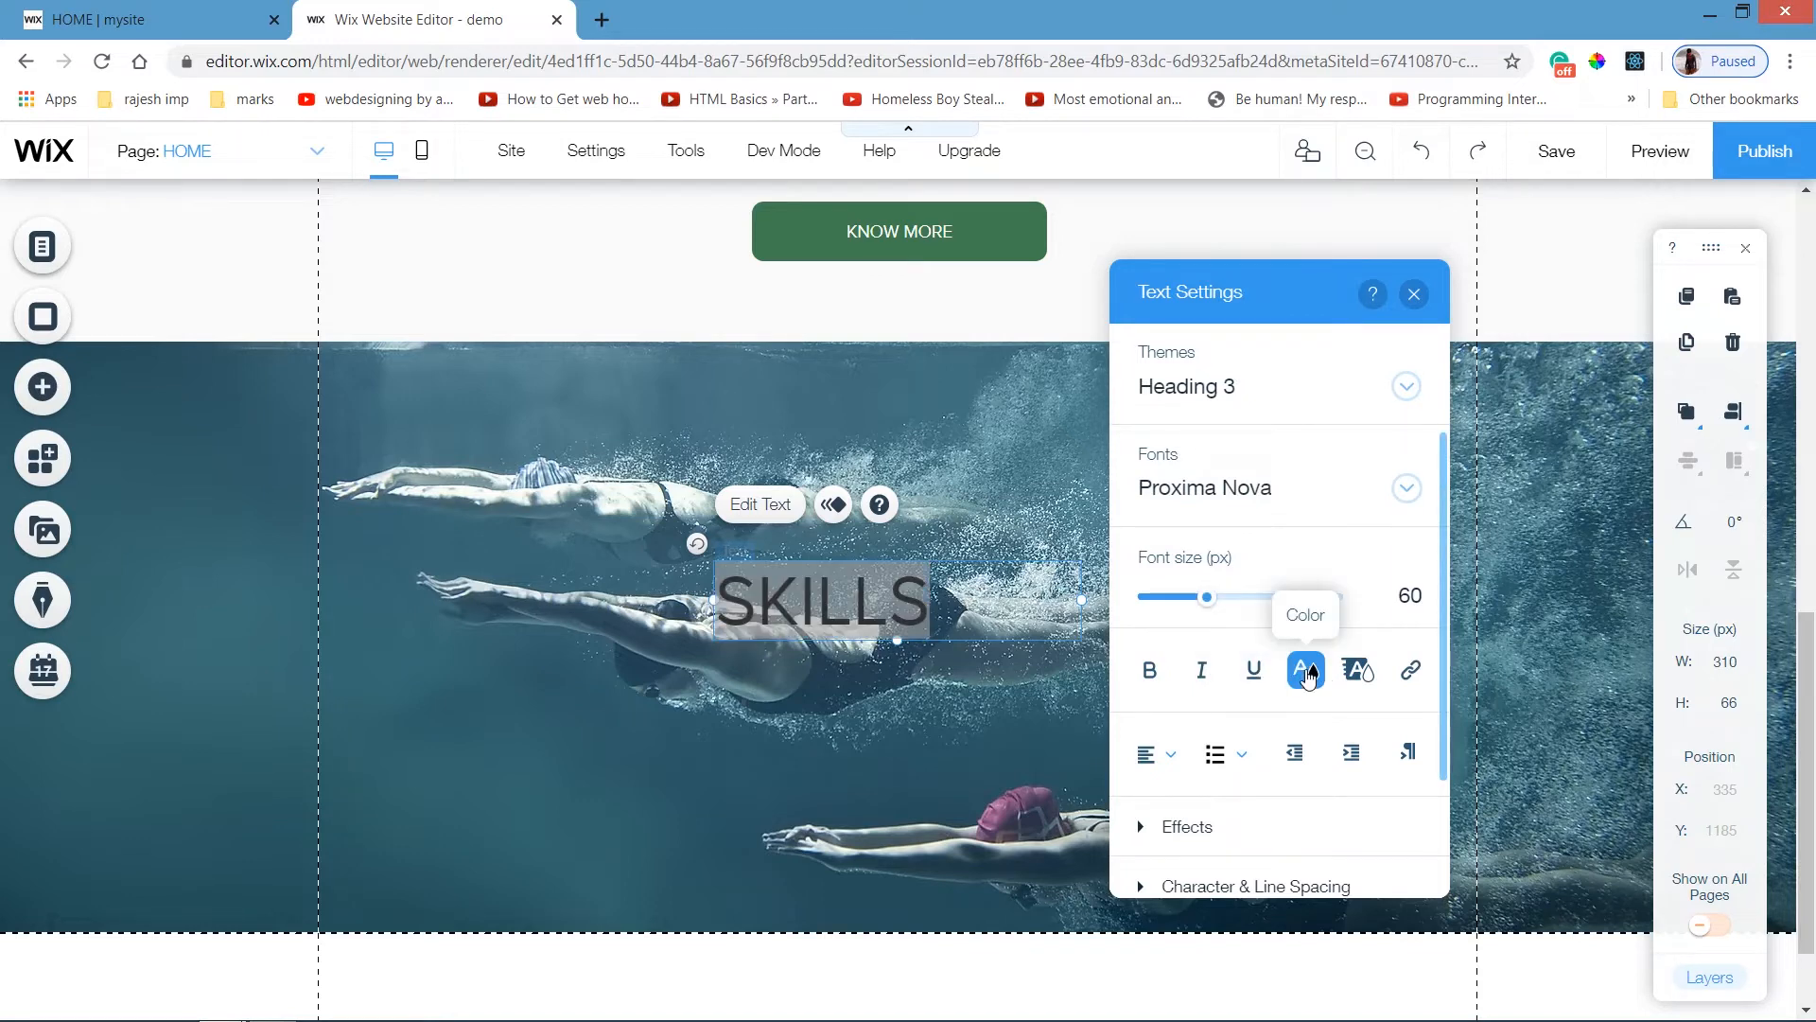
left_click(1308, 671)
left_click(1120, 470)
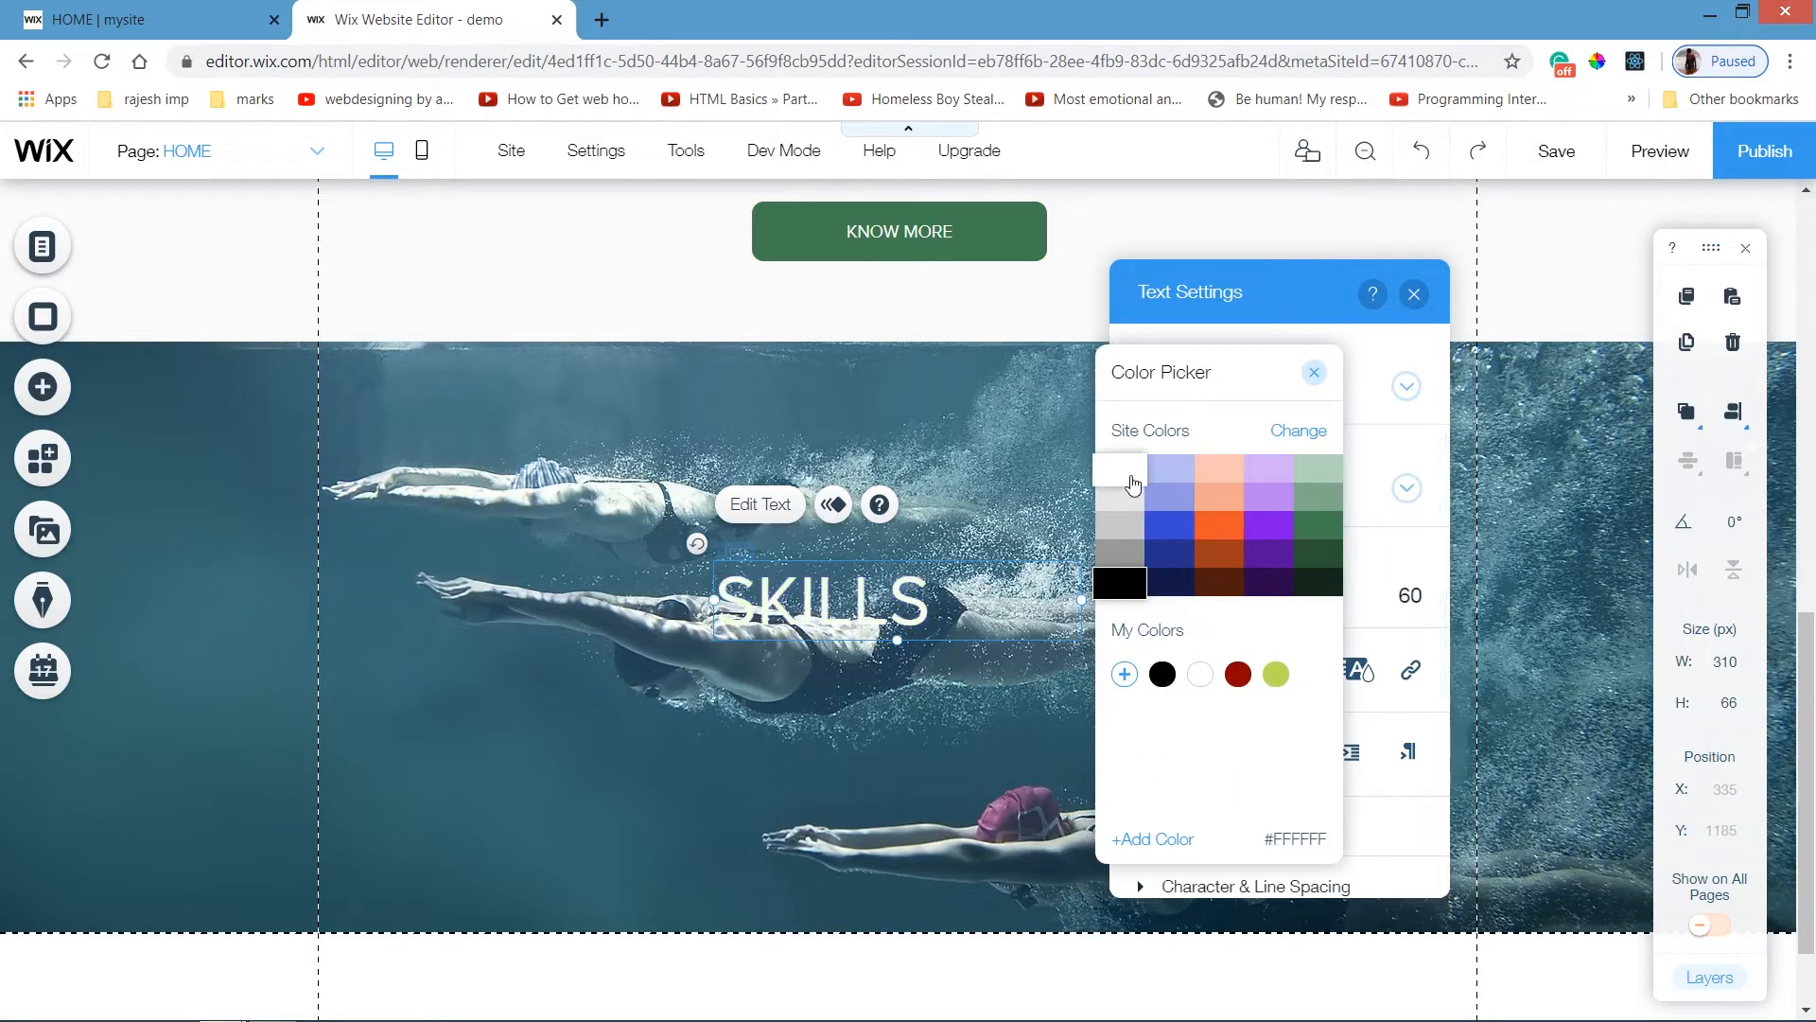
left_click(1317, 371)
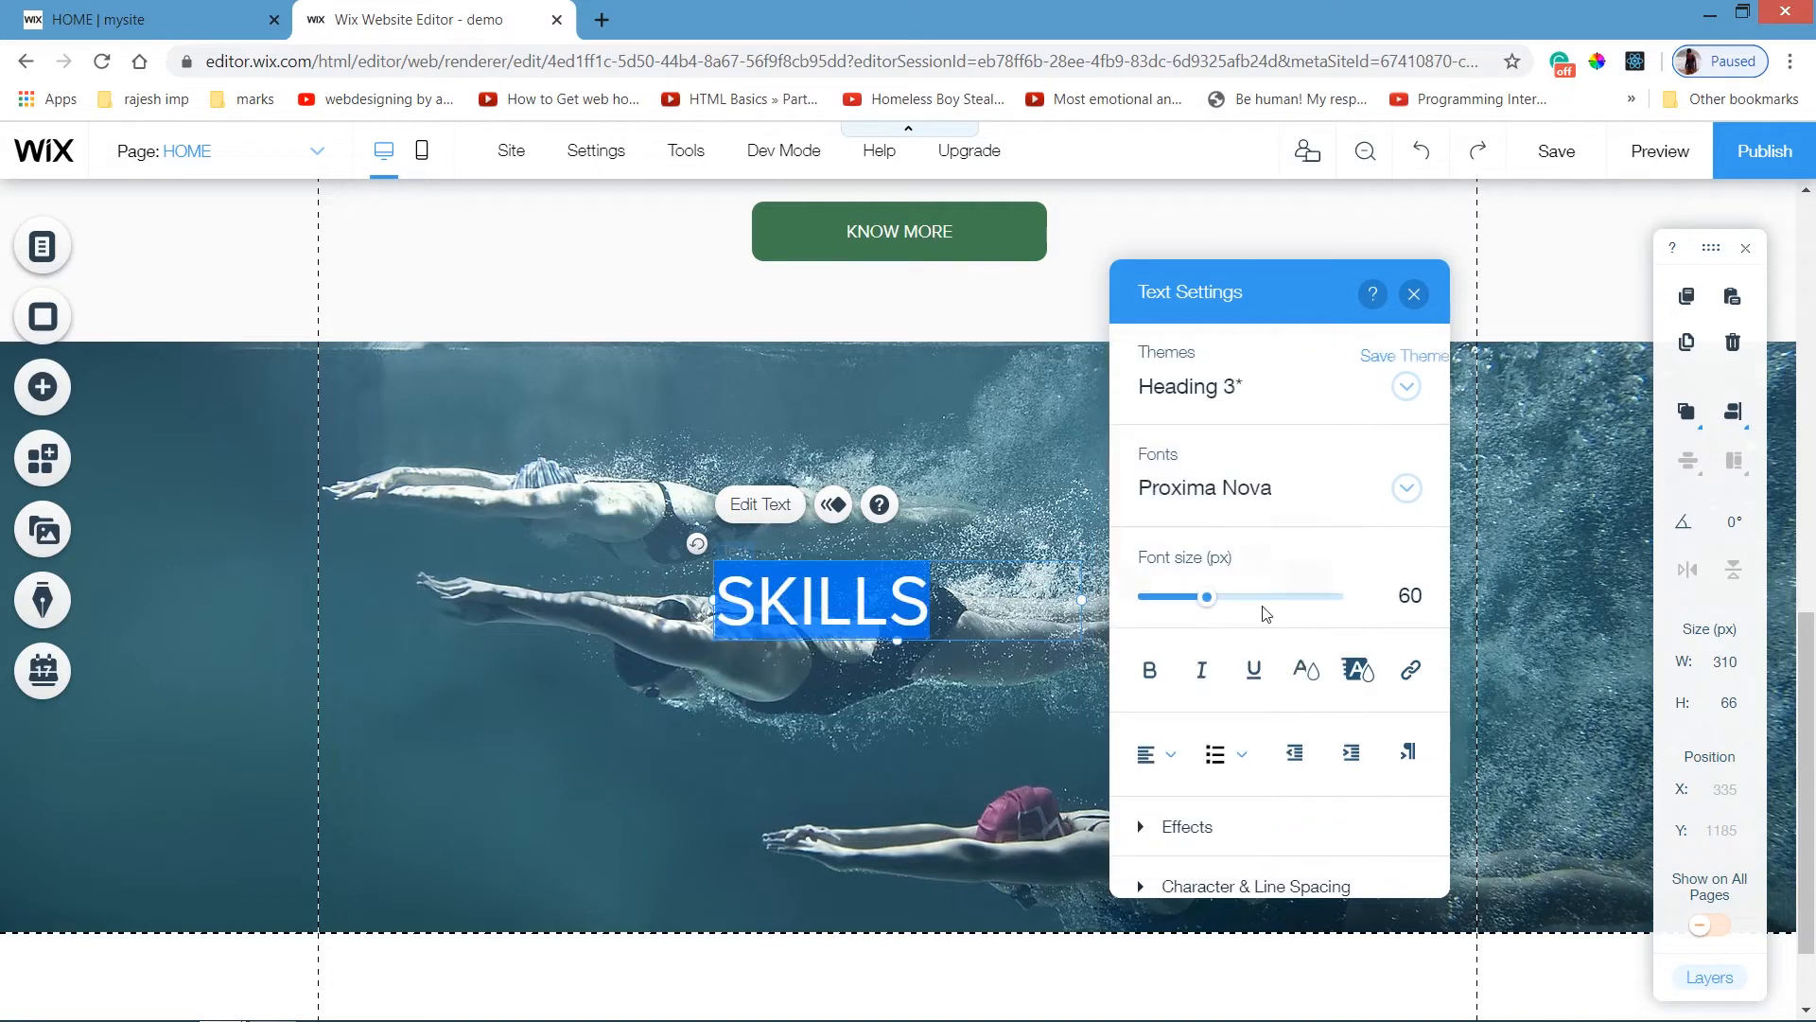
Centre-align SKILLS and move it up near the top of the strip.
left_click(1166, 754)
left_click(1166, 799)
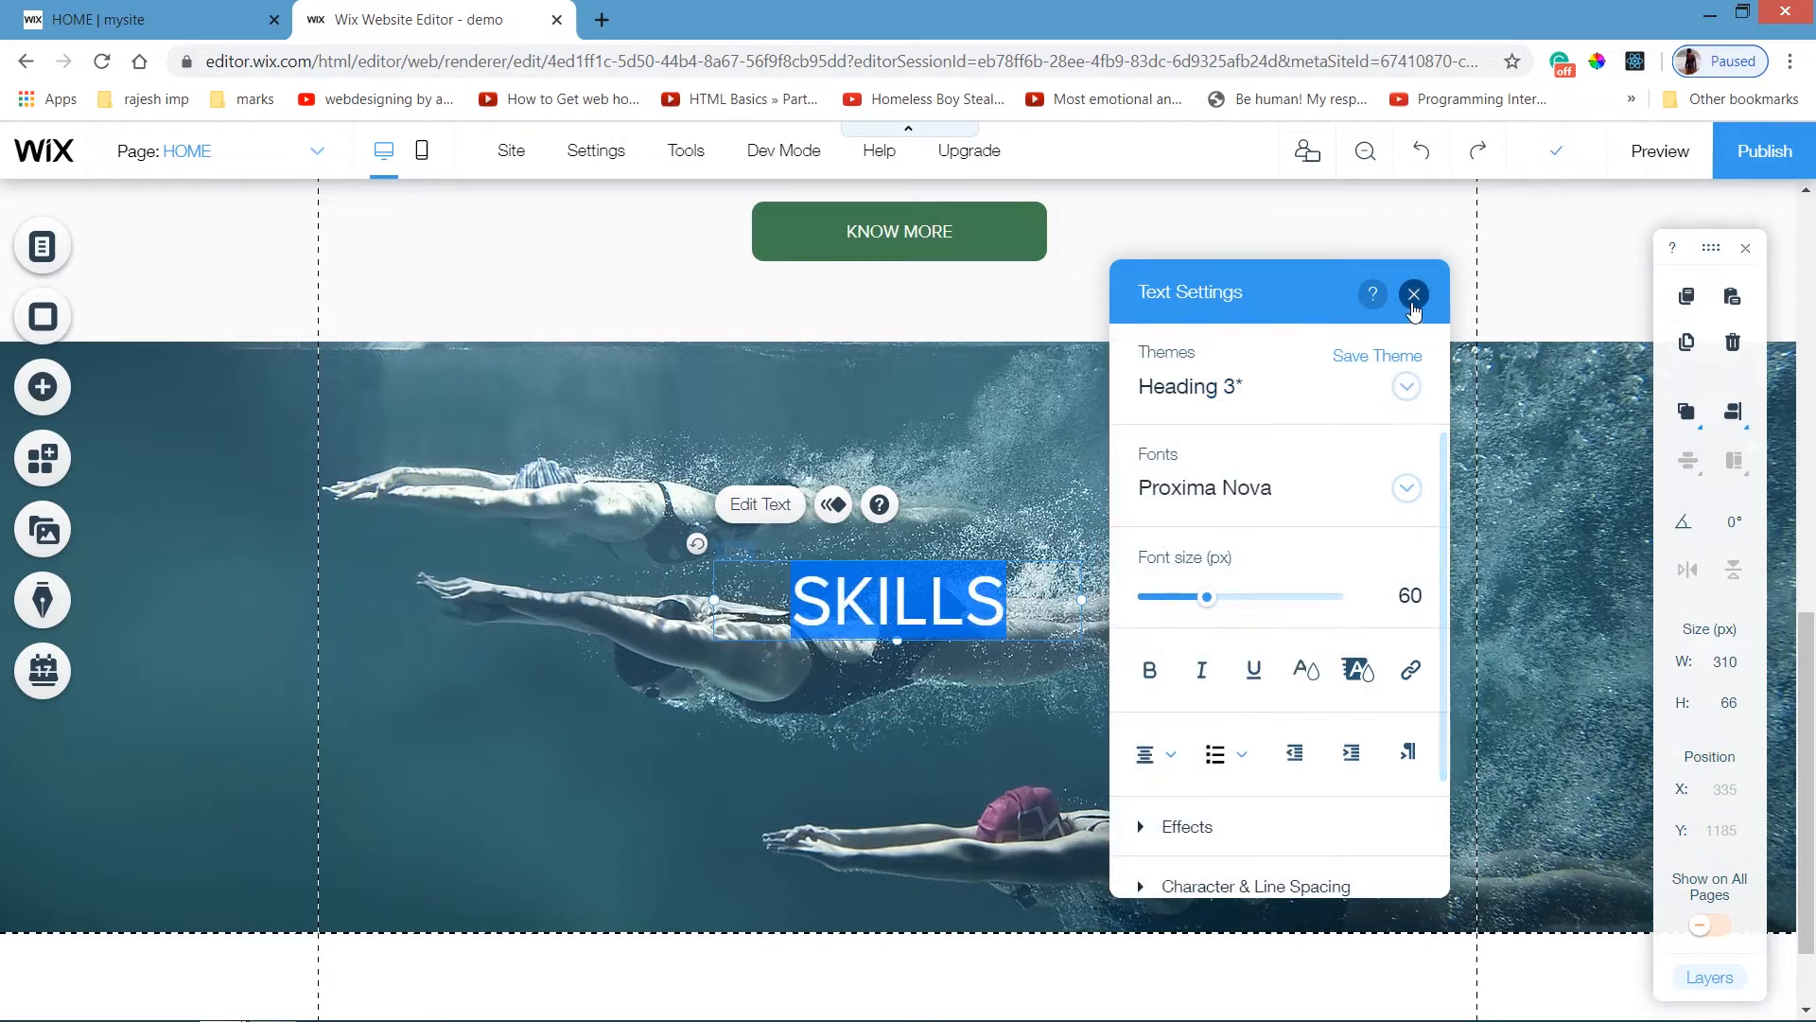
left_click(1414, 293)
left_click_drag(925, 579, 922, 435)
left_click(573, 677)
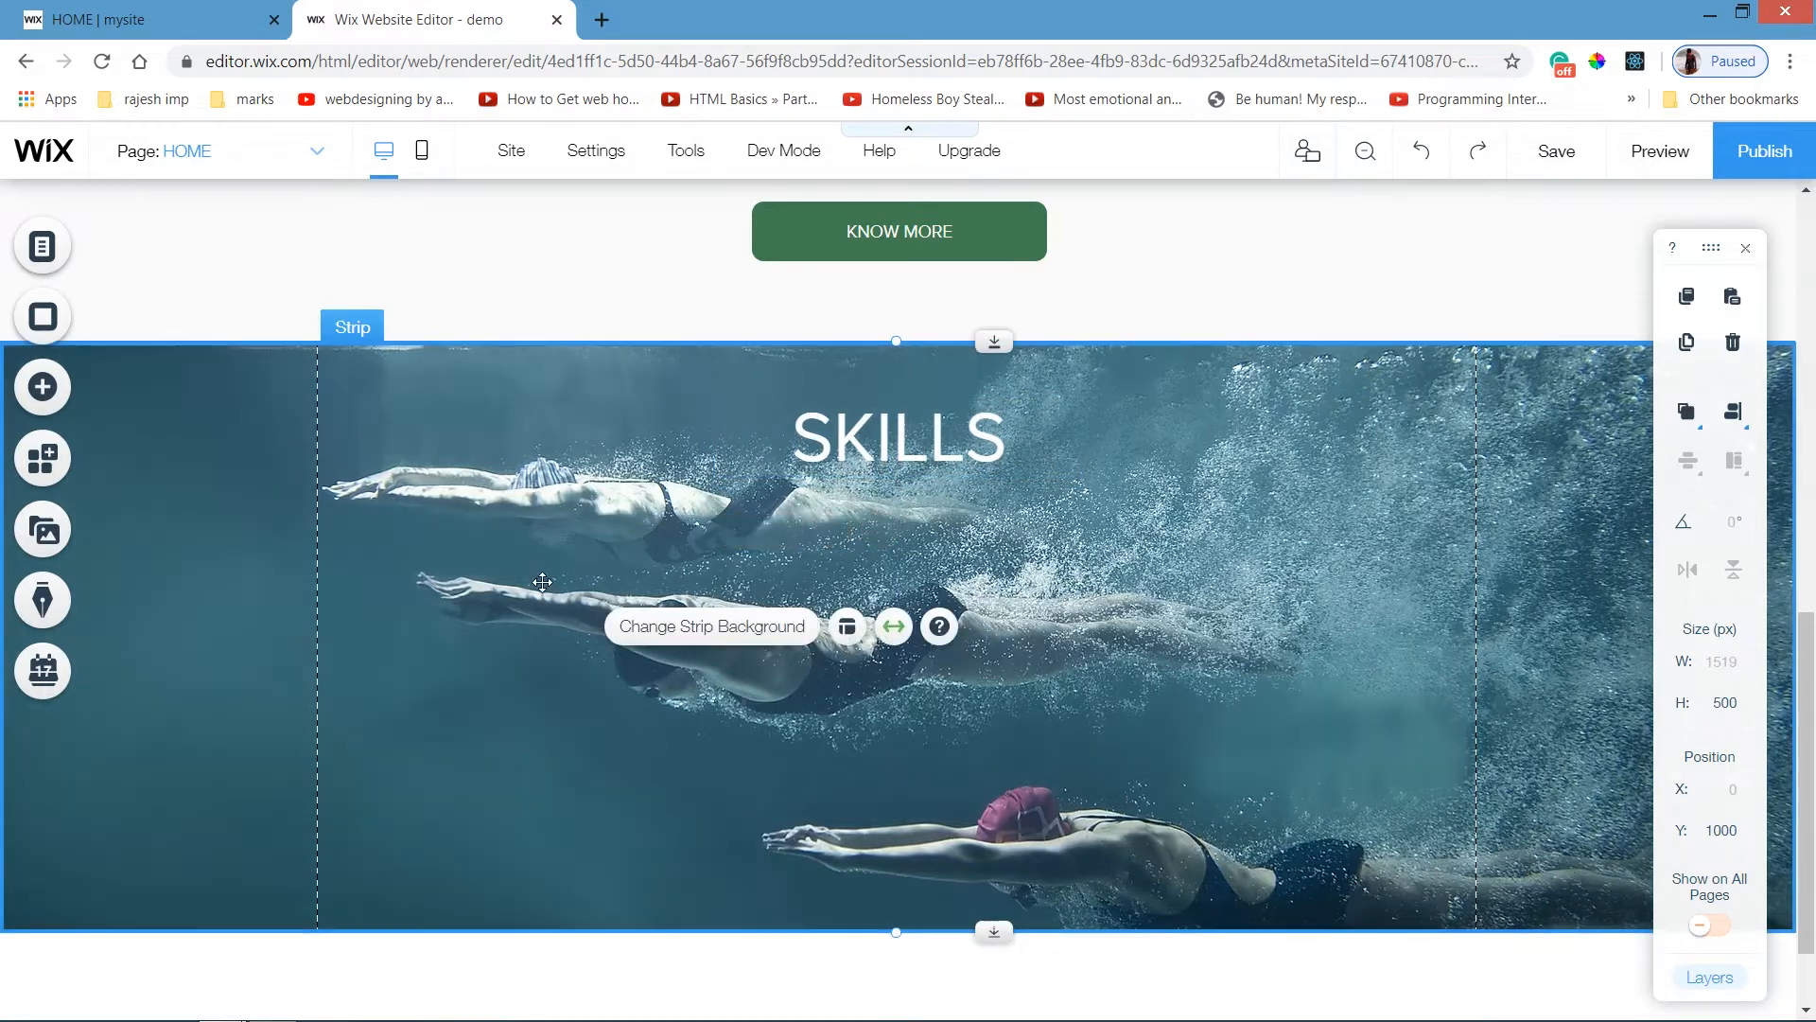
Preview the site, then add the four-colour Entertainment, Lifestyle, Sports, Technology repeater (980 × 250 px) under SKILLS.
left_click(161, 19)
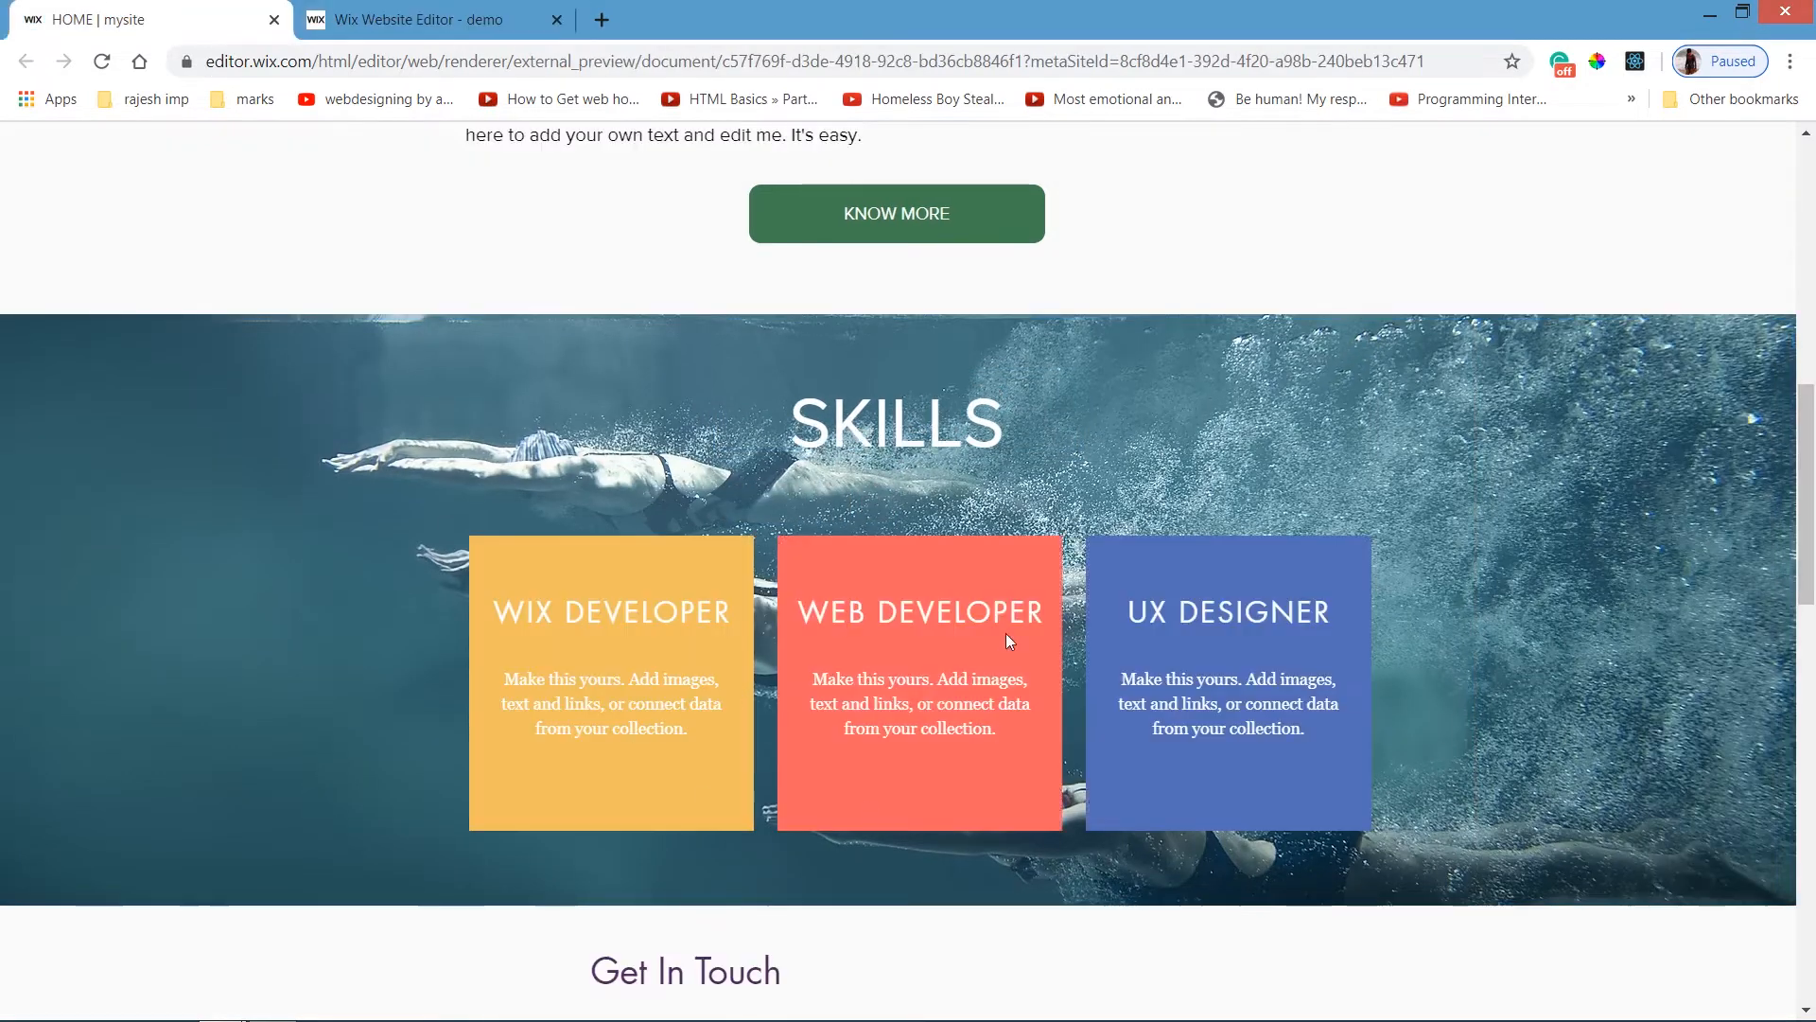
left_click(419, 11)
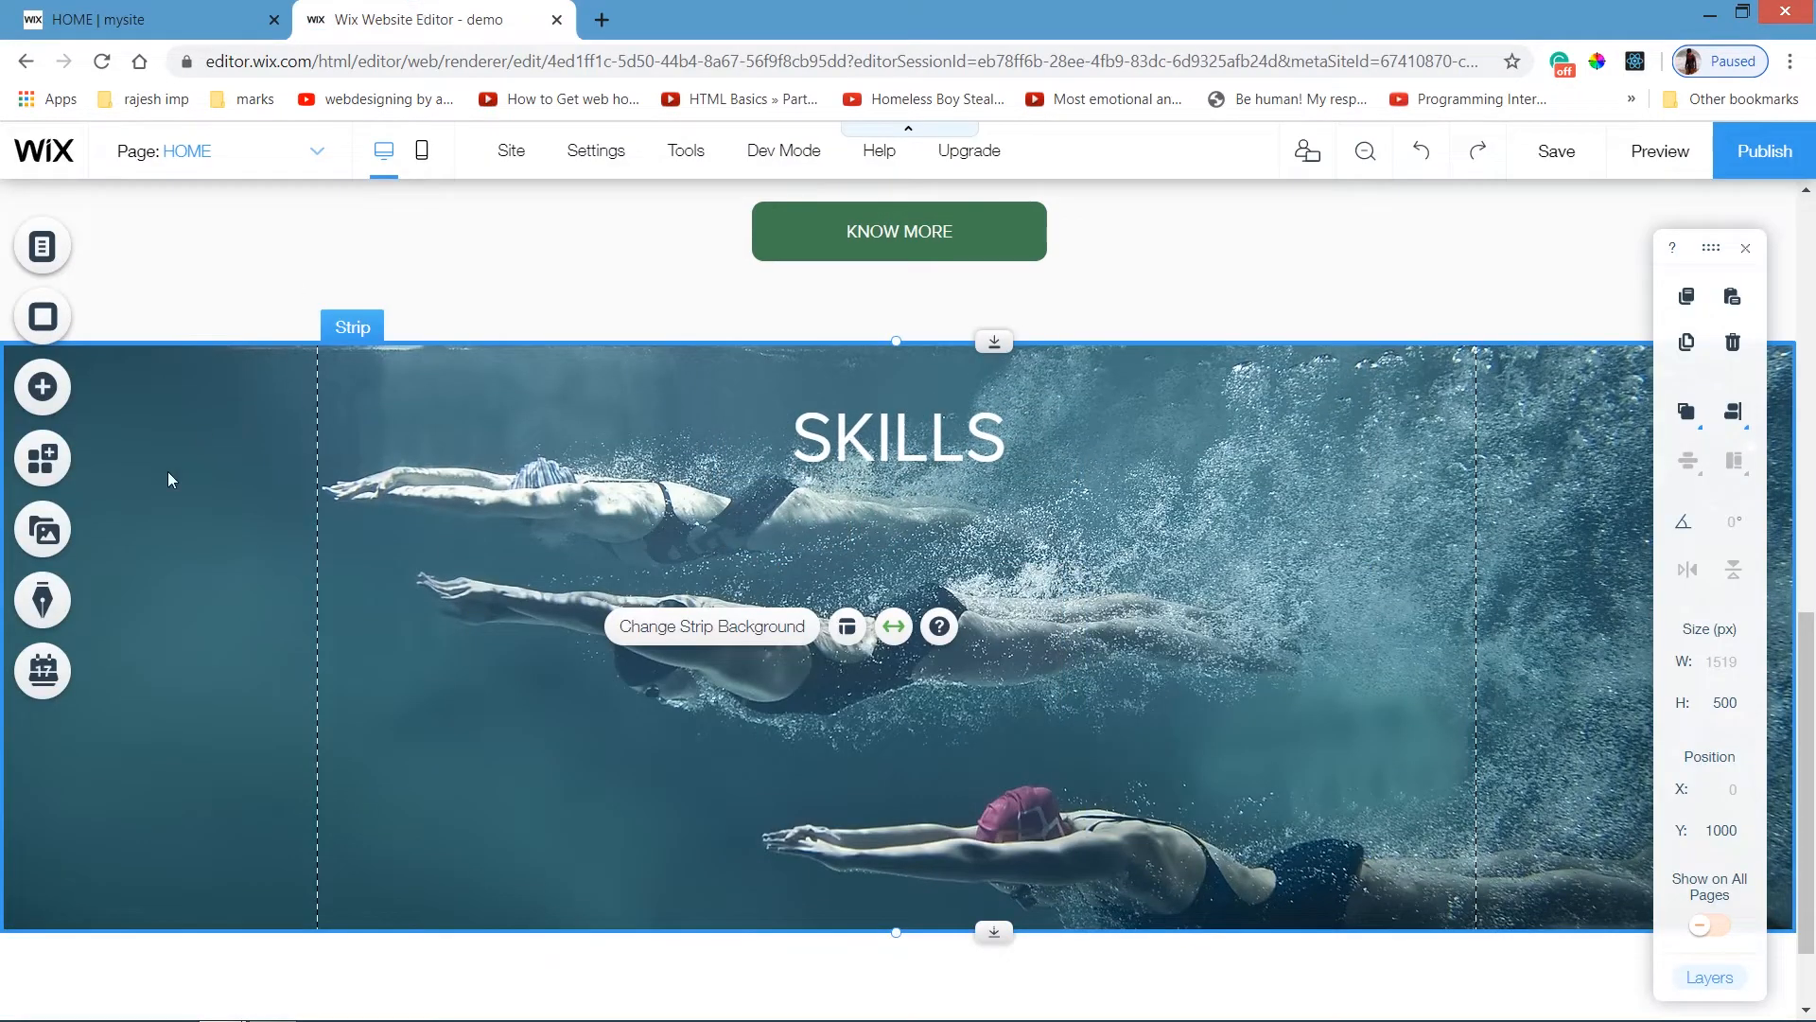
left_click(59, 390)
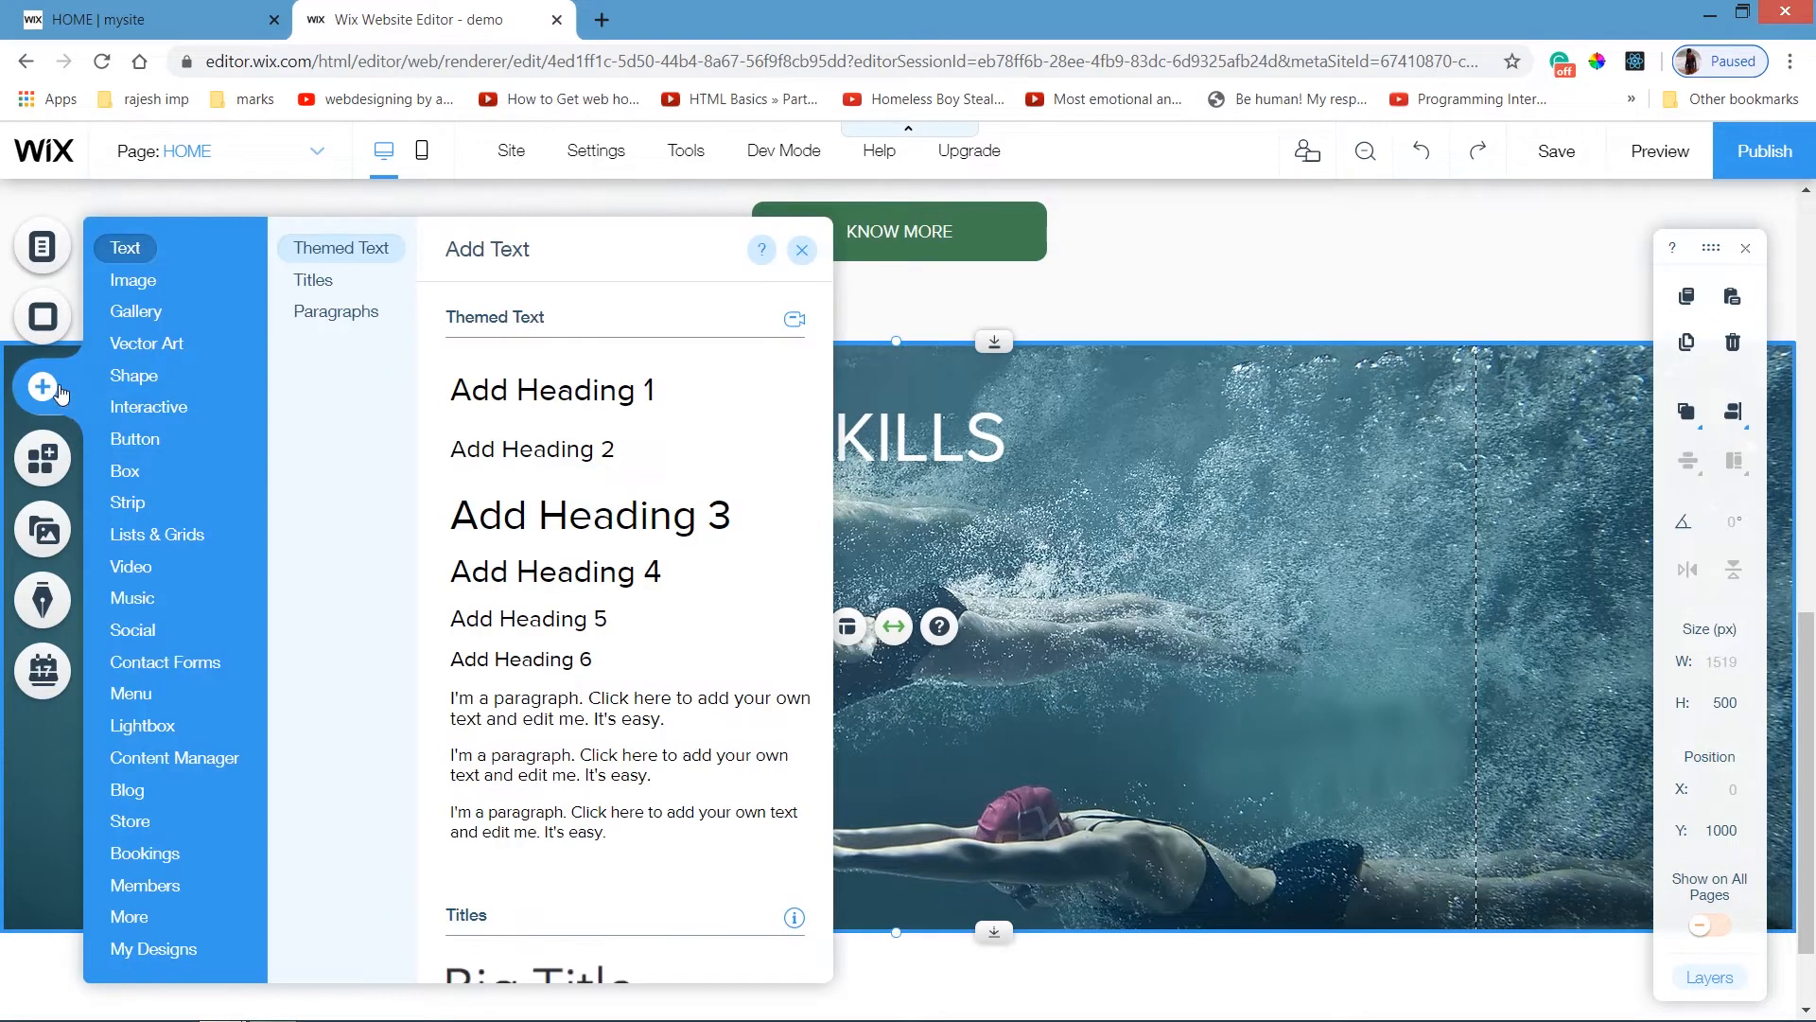
left_click(145, 541)
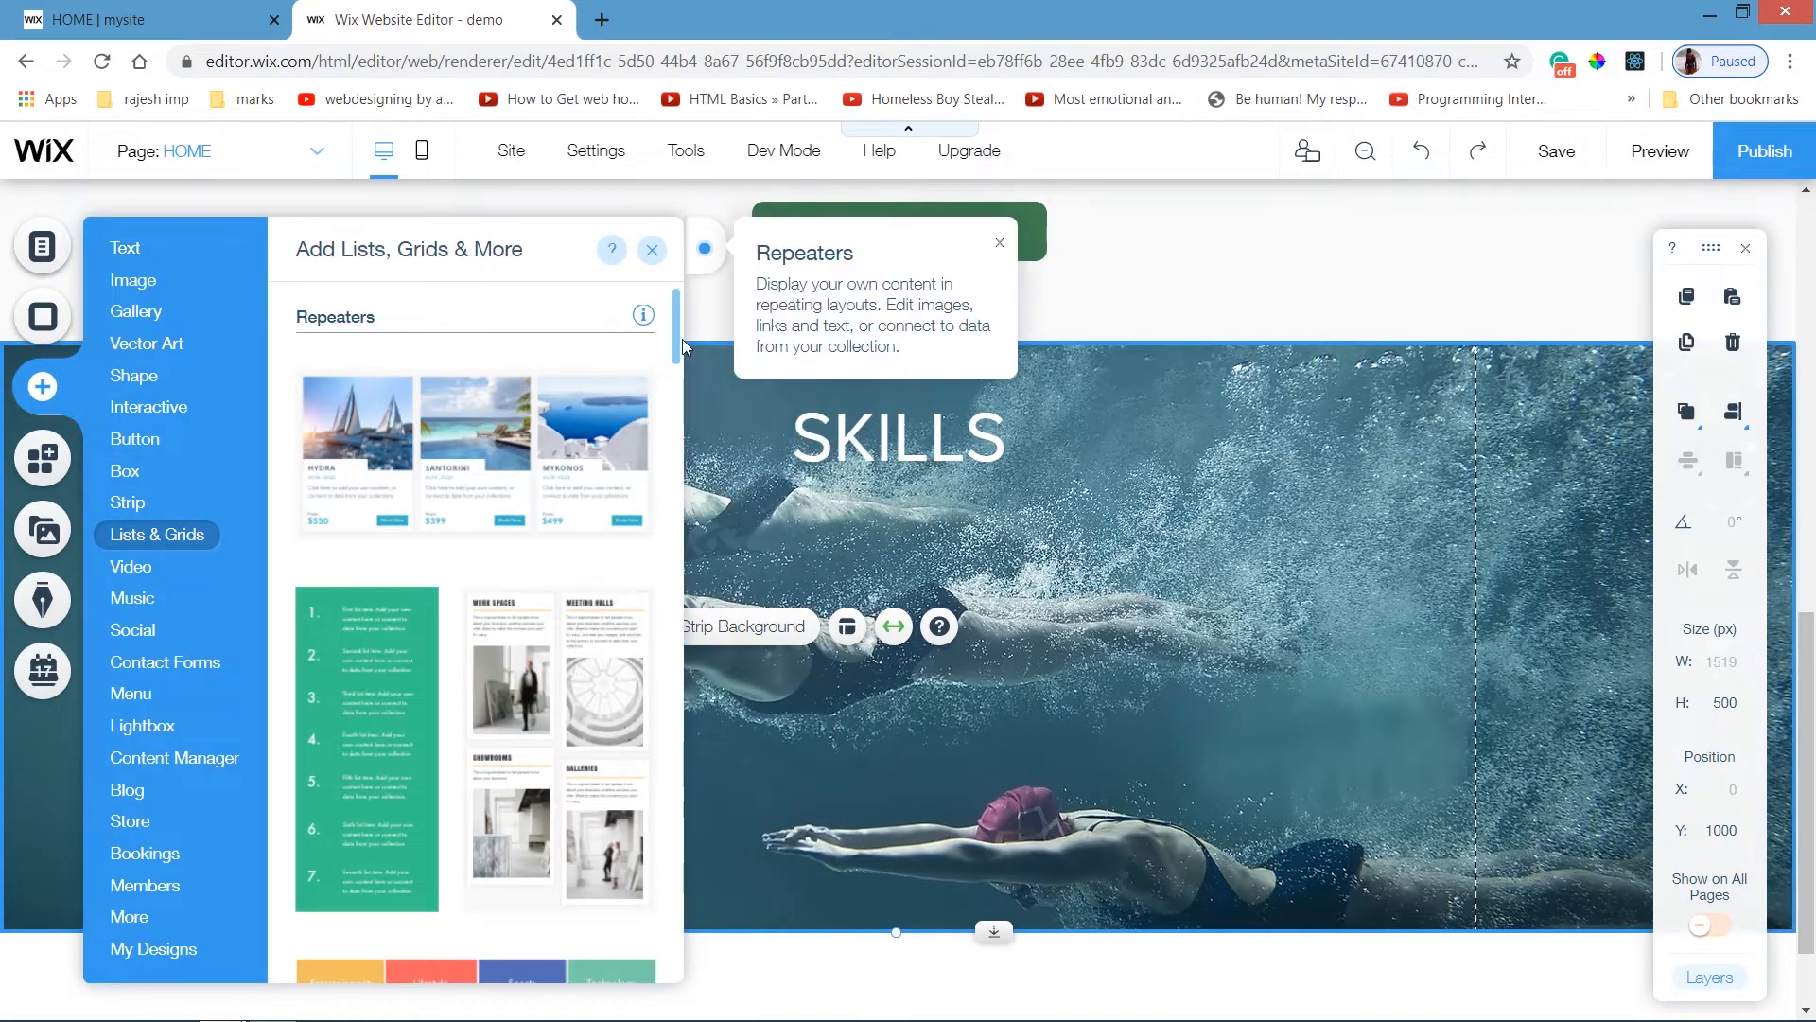
left_click_drag(677, 335, 684, 374)
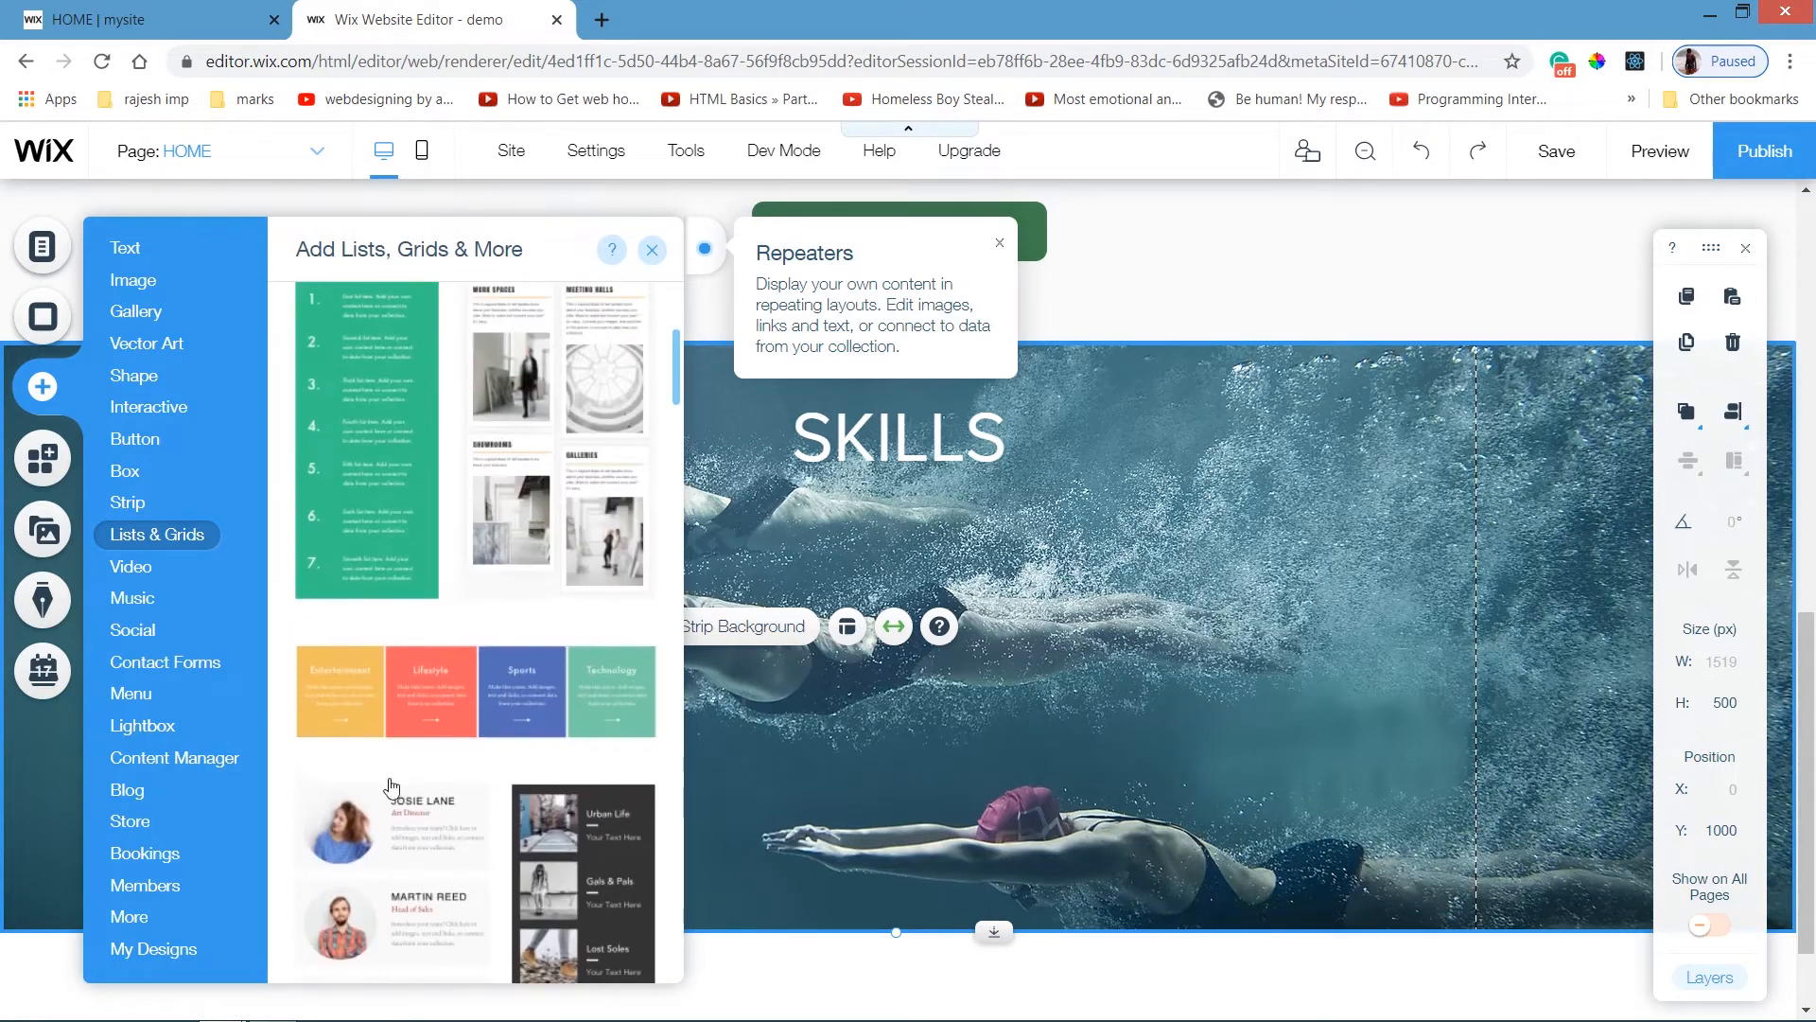
left_click(459, 688)
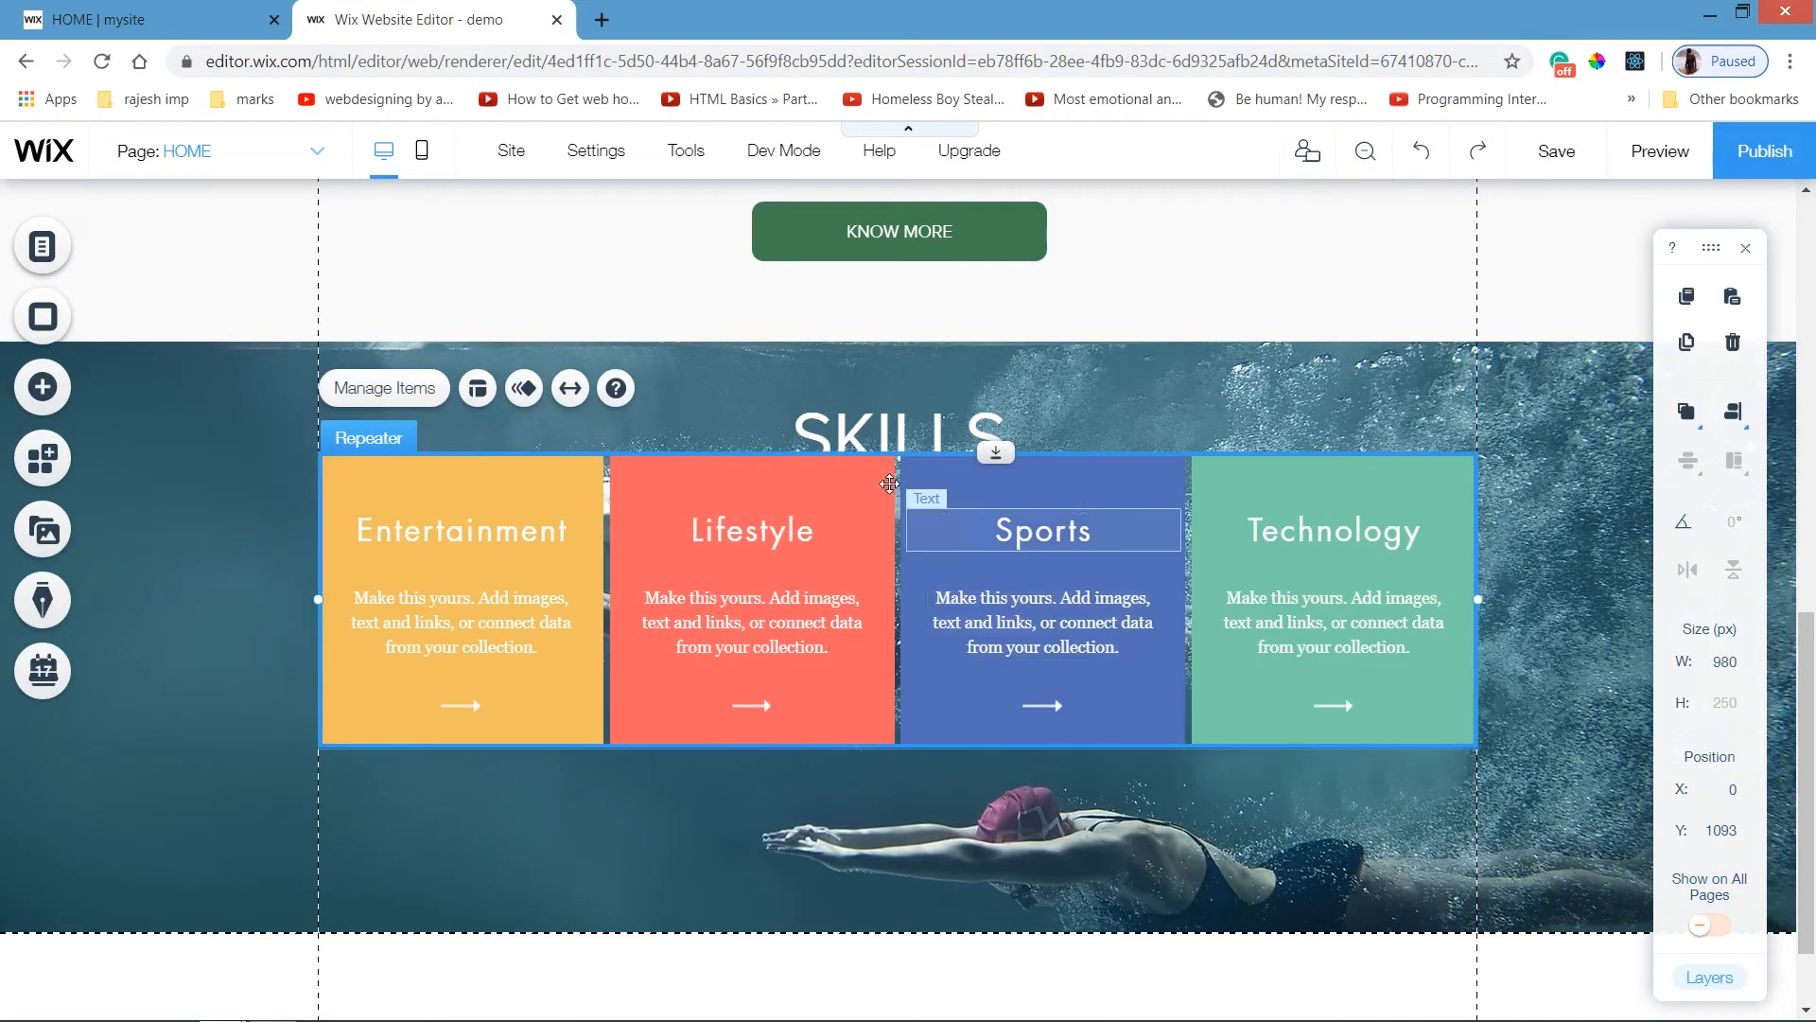
Move the repeater lower beneath SKILLS and delete Item 4, the Technology card.
left_click_drag(863, 520, 867, 563)
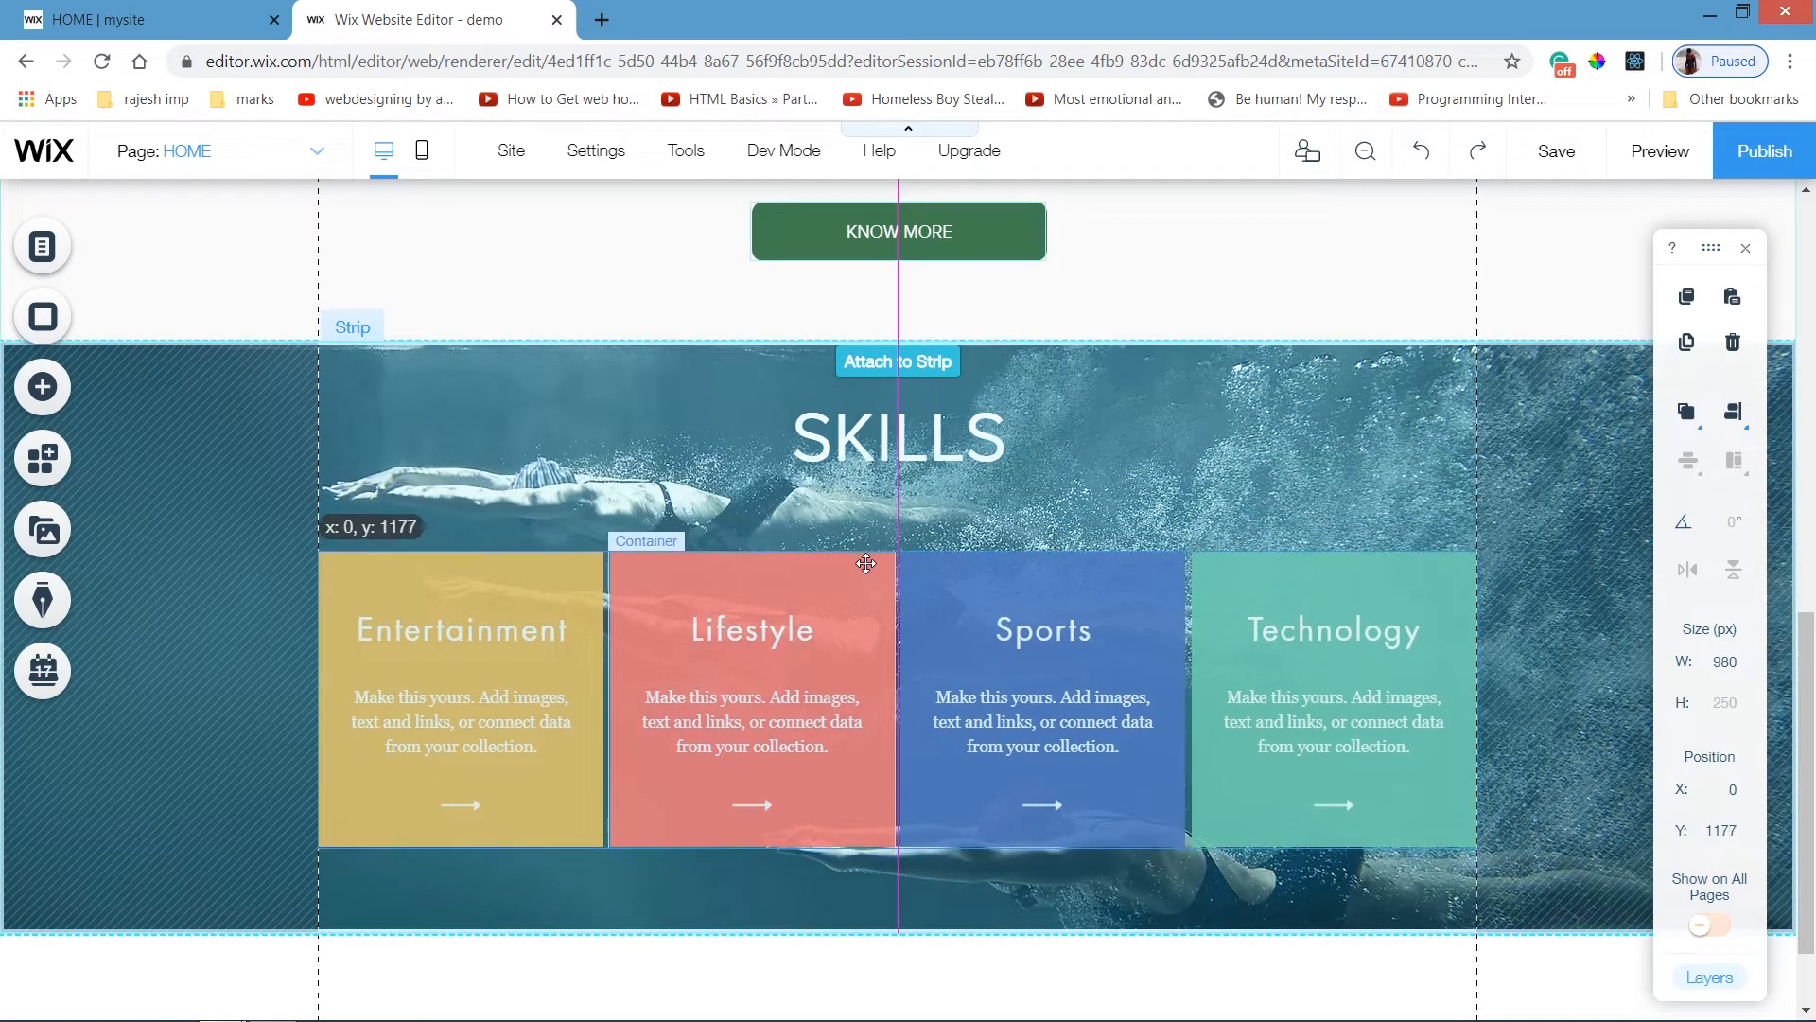
left_click_drag(461, 519, 461, 519)
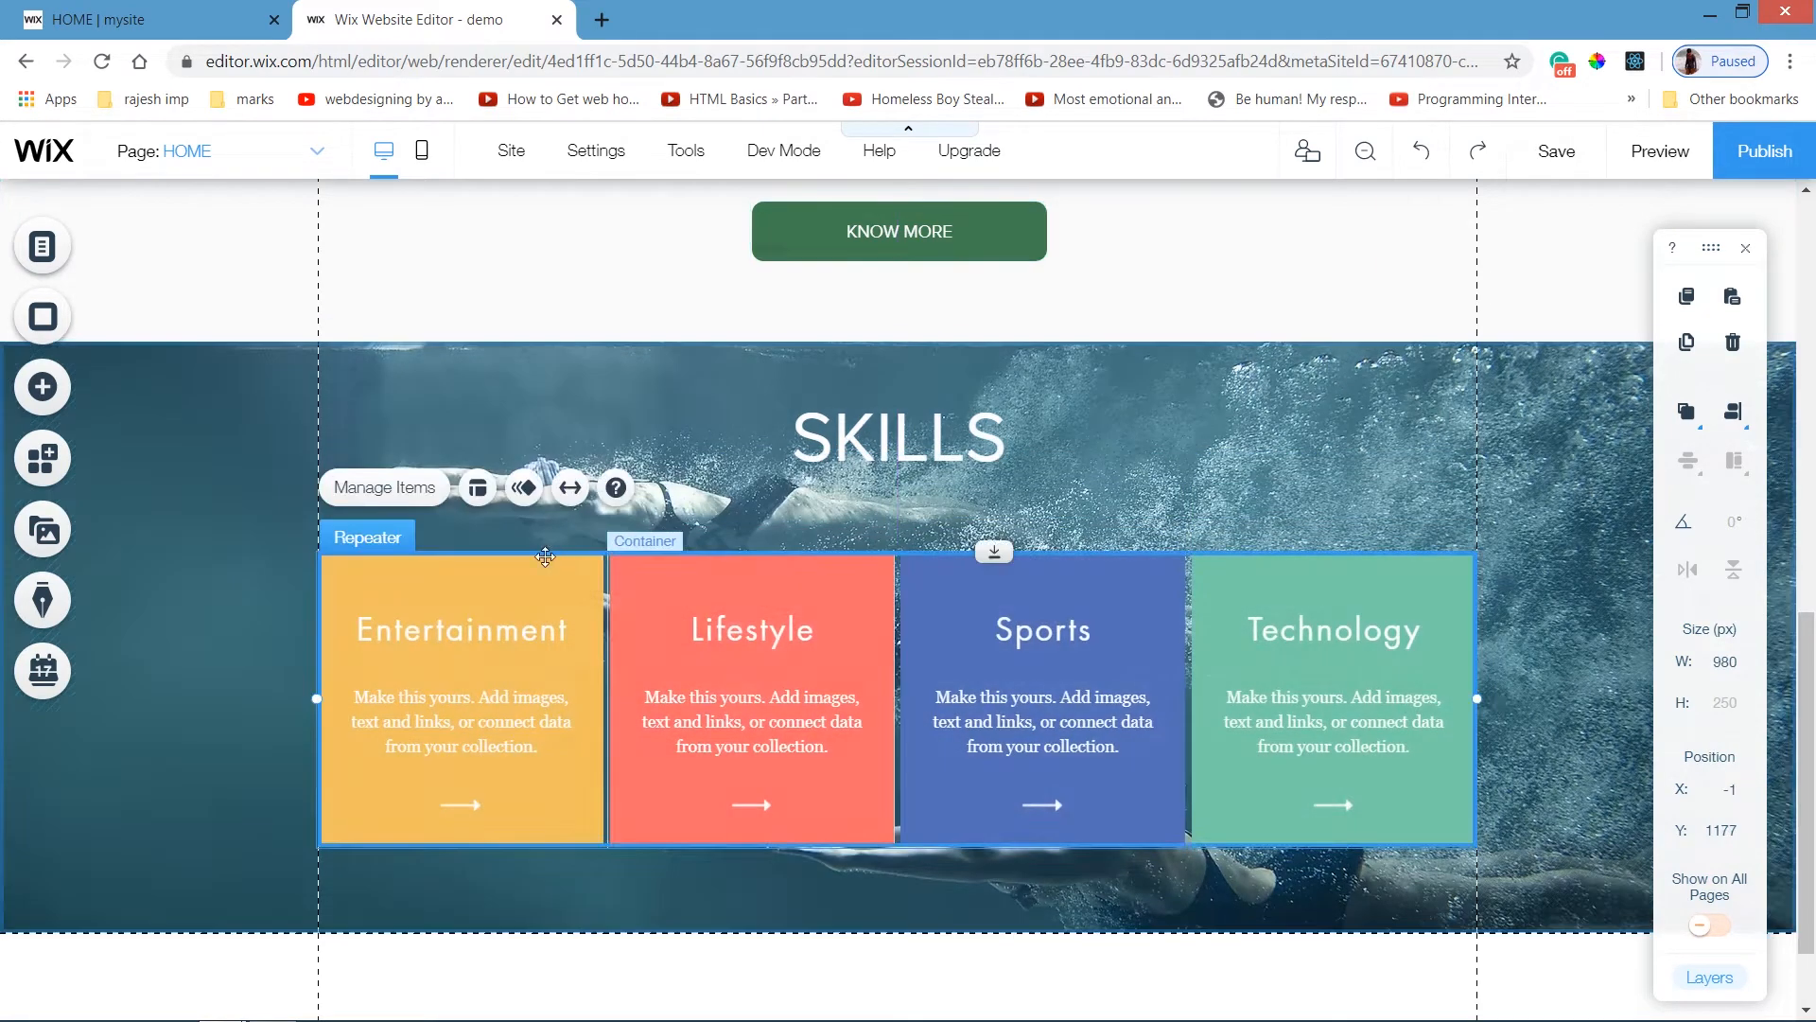
left_click(415, 488)
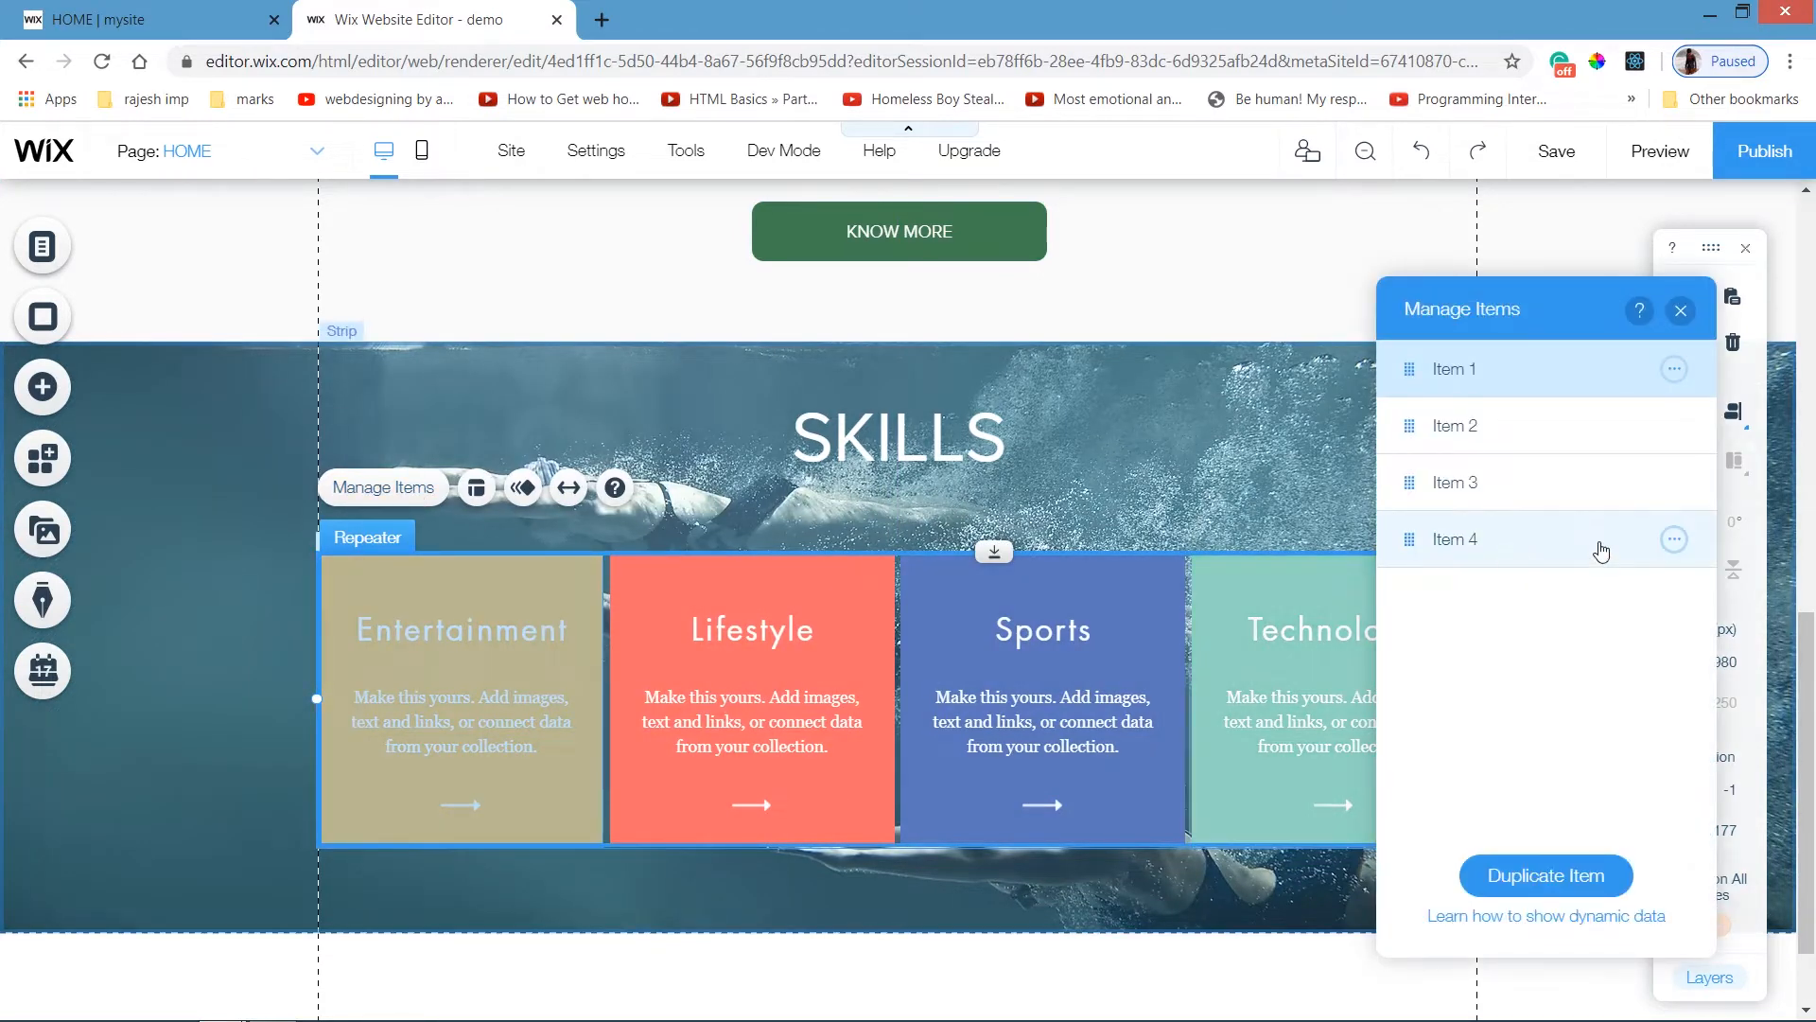
left_click_drag(1601, 543, 1594, 489)
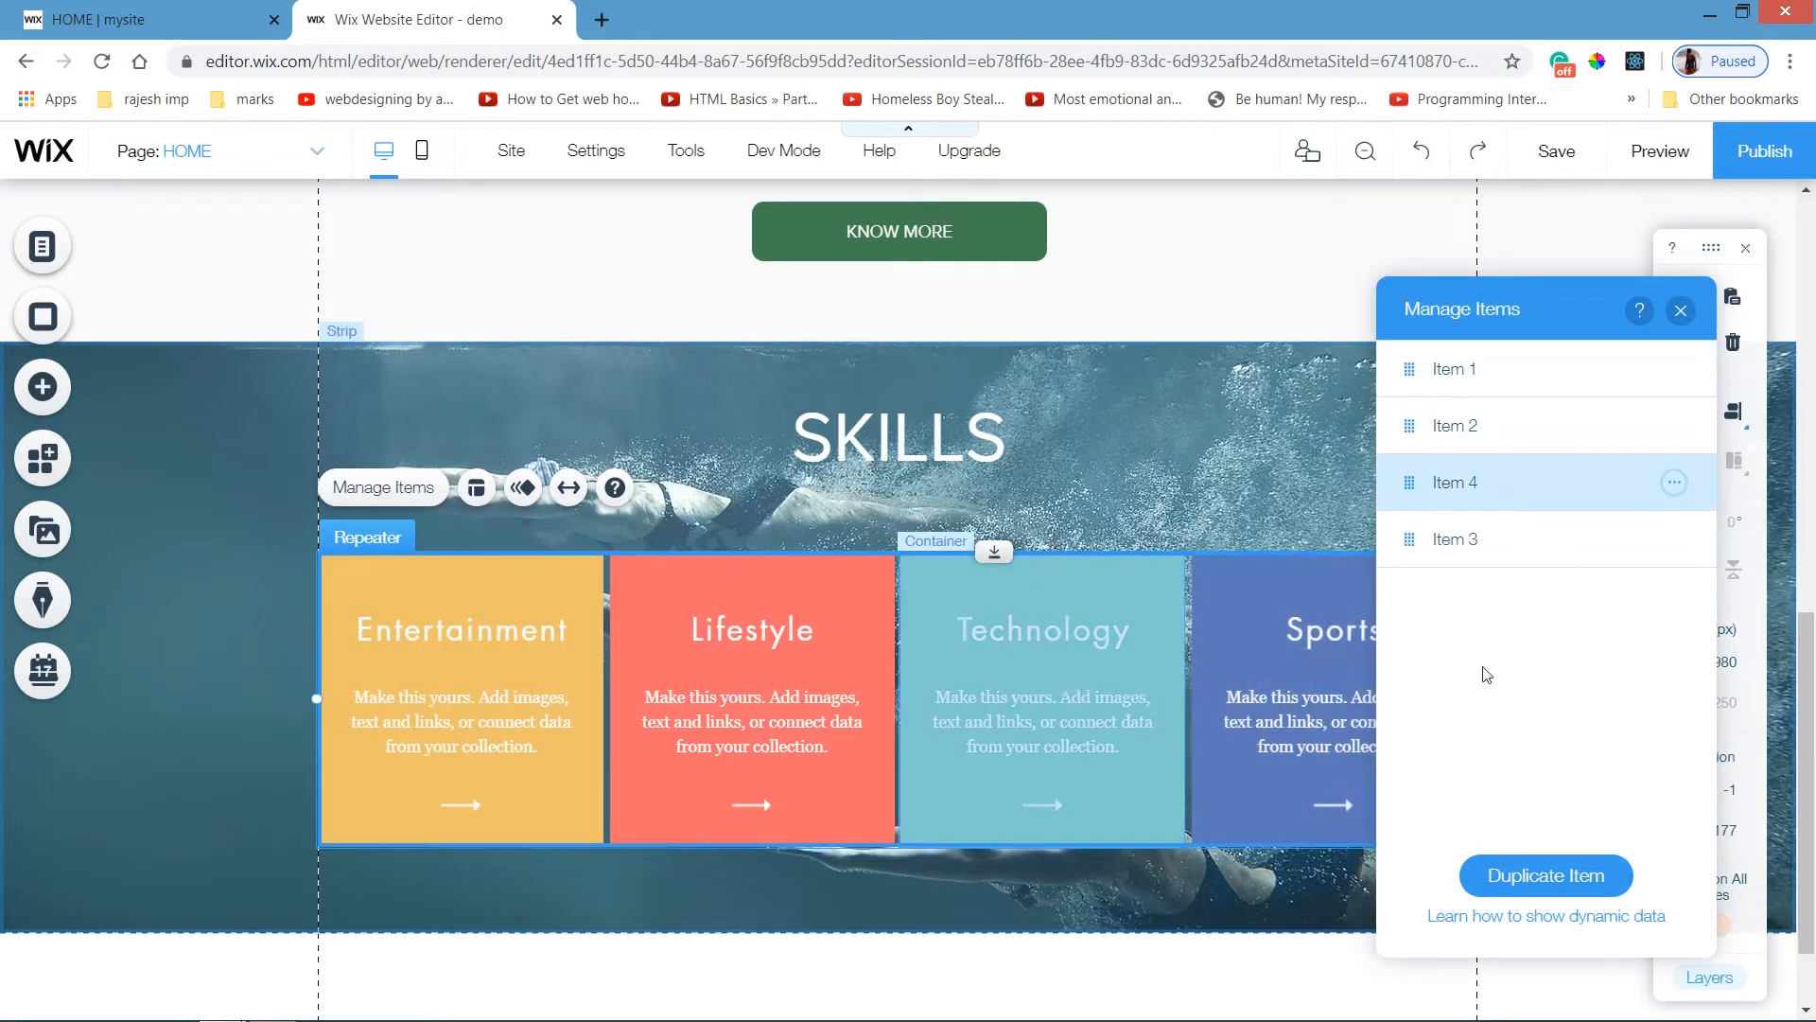
left_click_drag(1513, 497, 1512, 543)
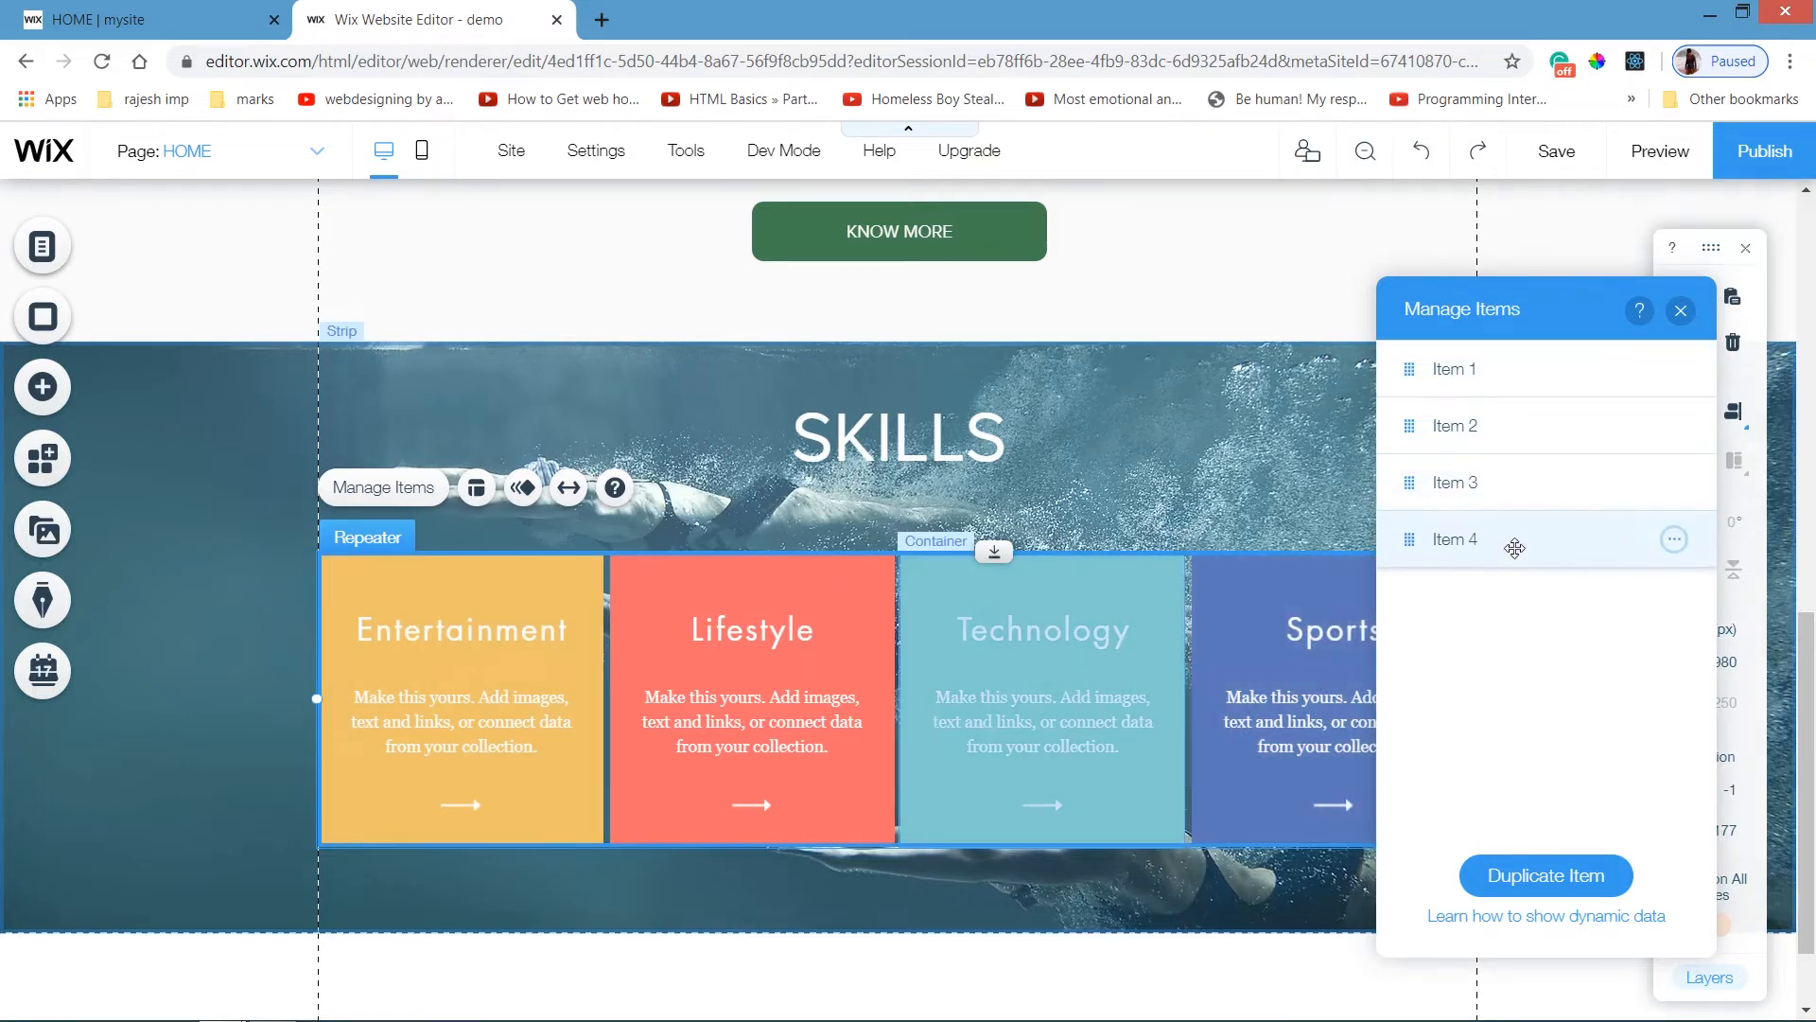
left_click(1675, 541)
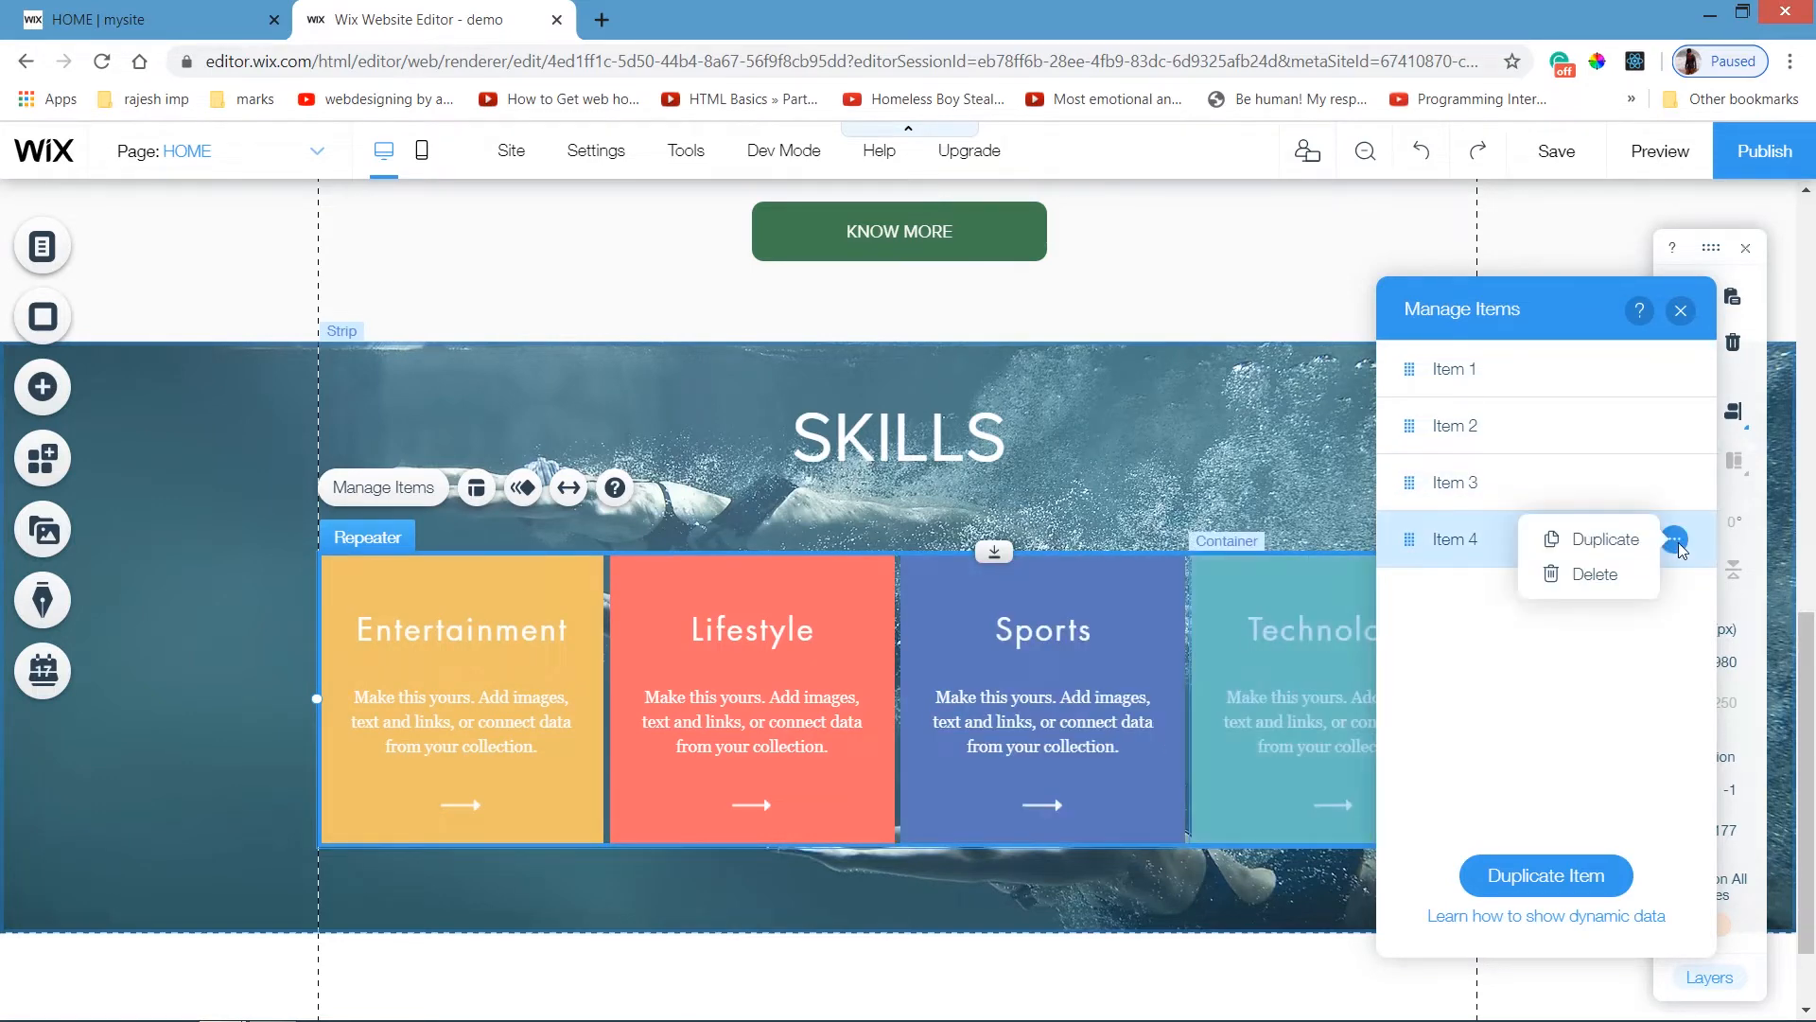
left_click(1608, 574)
Delete the arrow icon buttons from the remaining skill cards.
left_click(1337, 703)
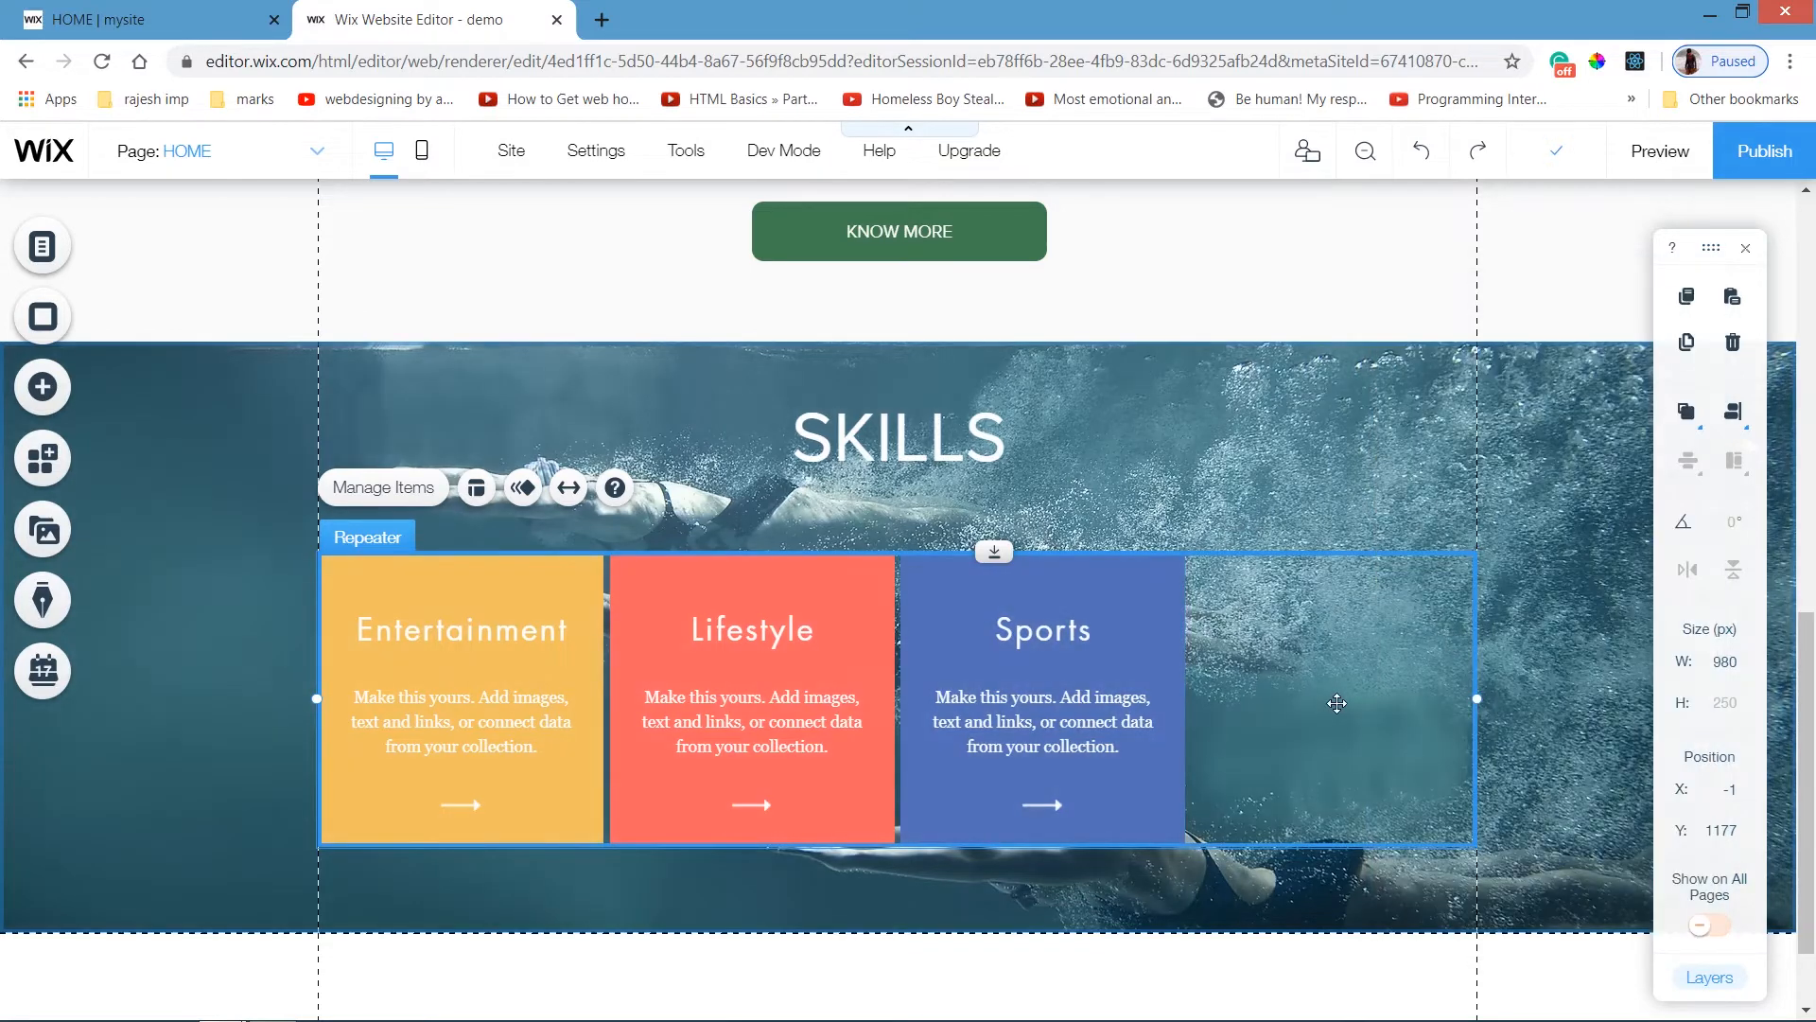
left_click(1040, 805)
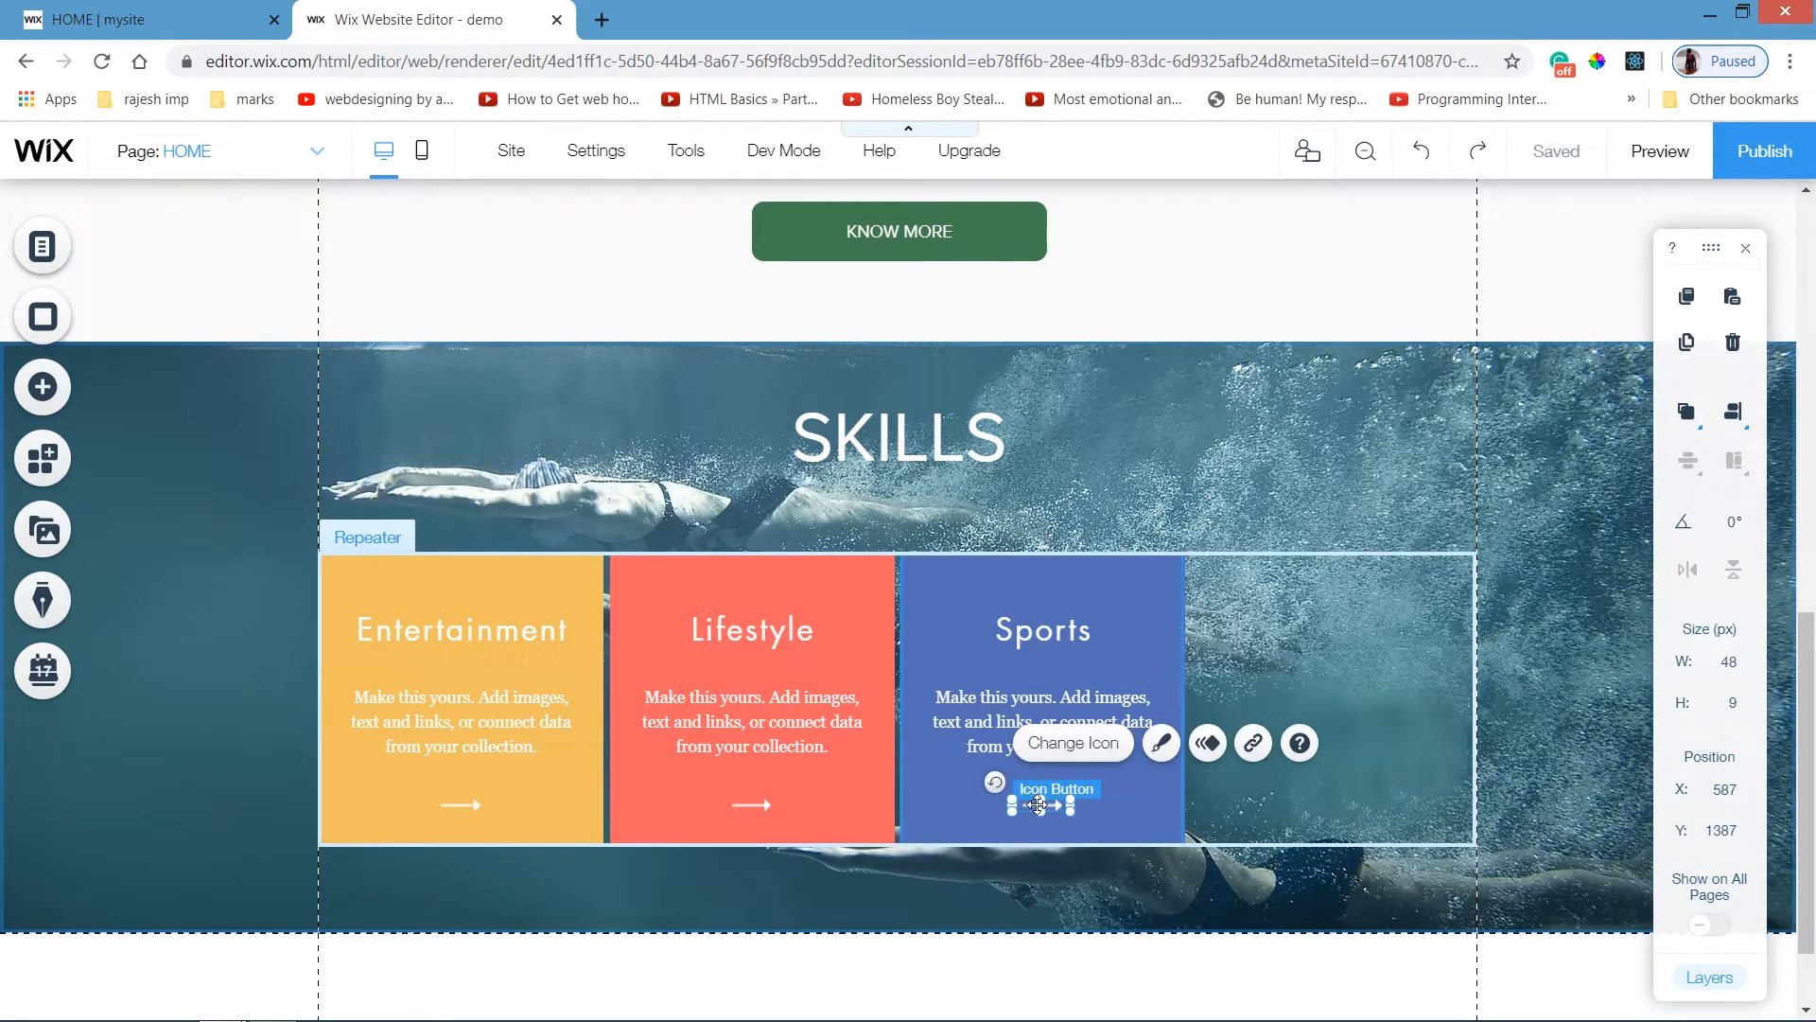
key("Delete")
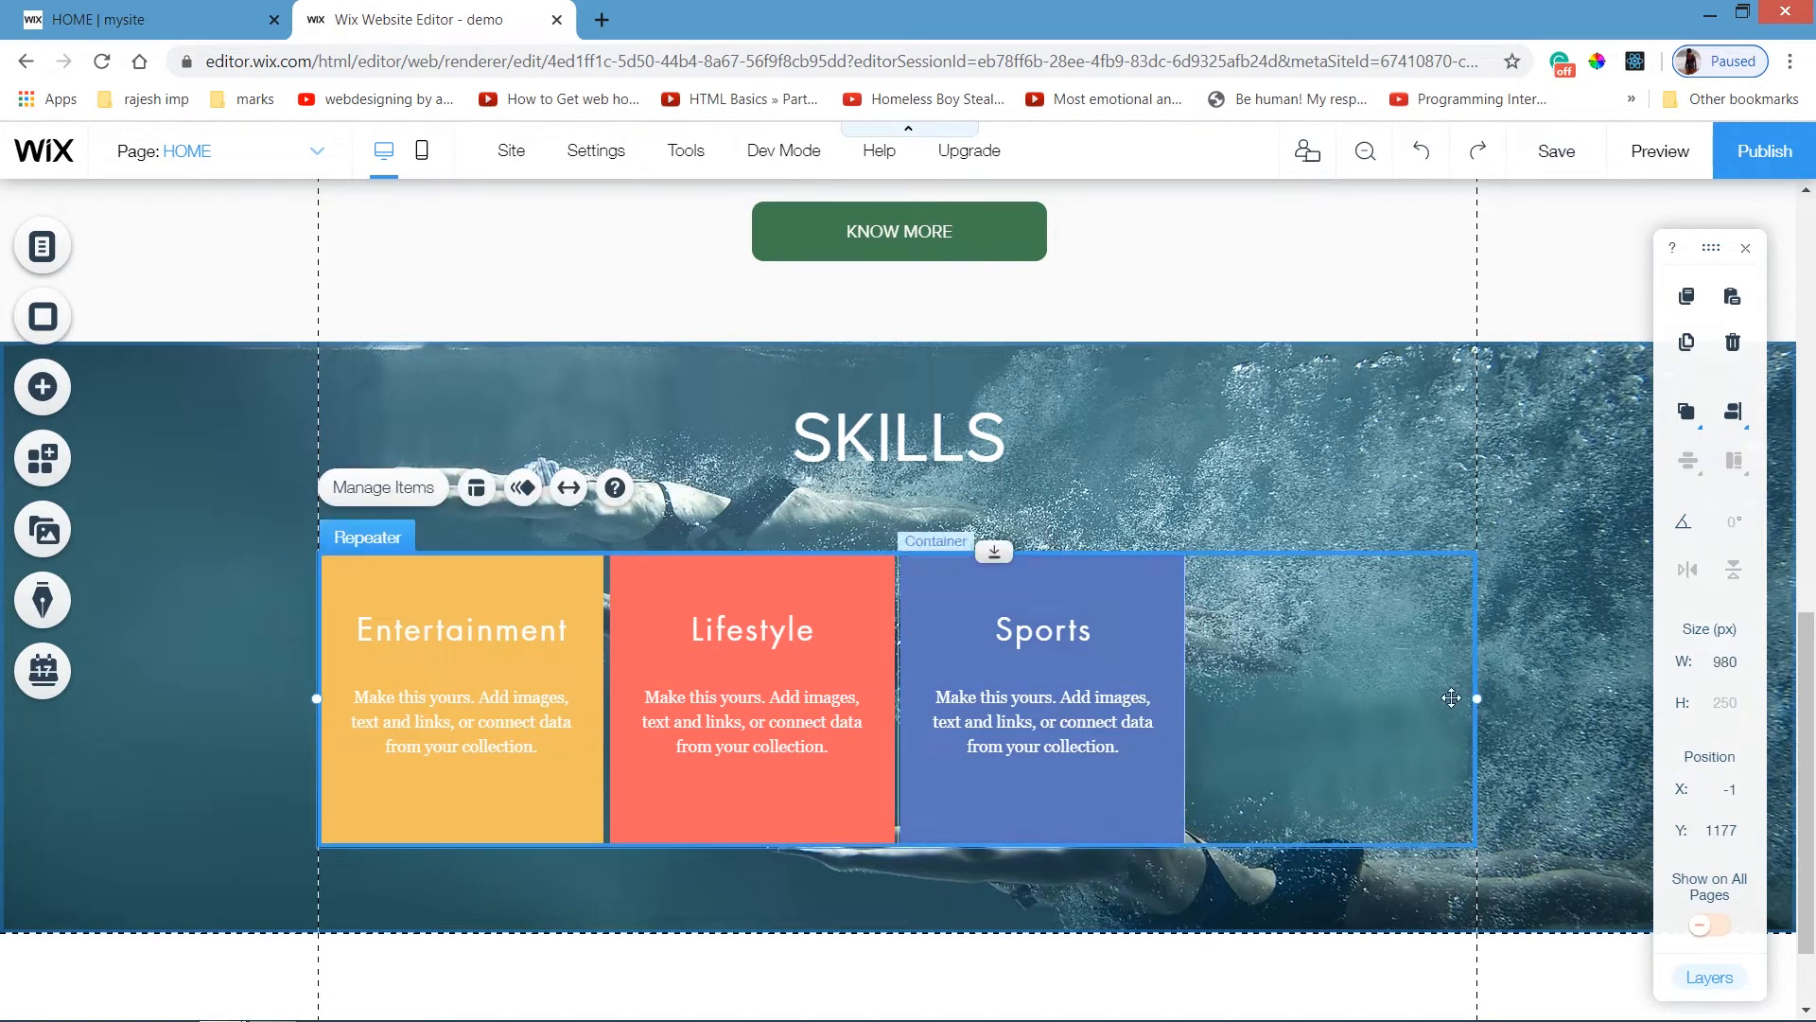
Set 20px card spacing, narrow the repeater to 766 px and centre it under SKILLS at x 106.
left_click_drag(1398, 698, 1260, 698)
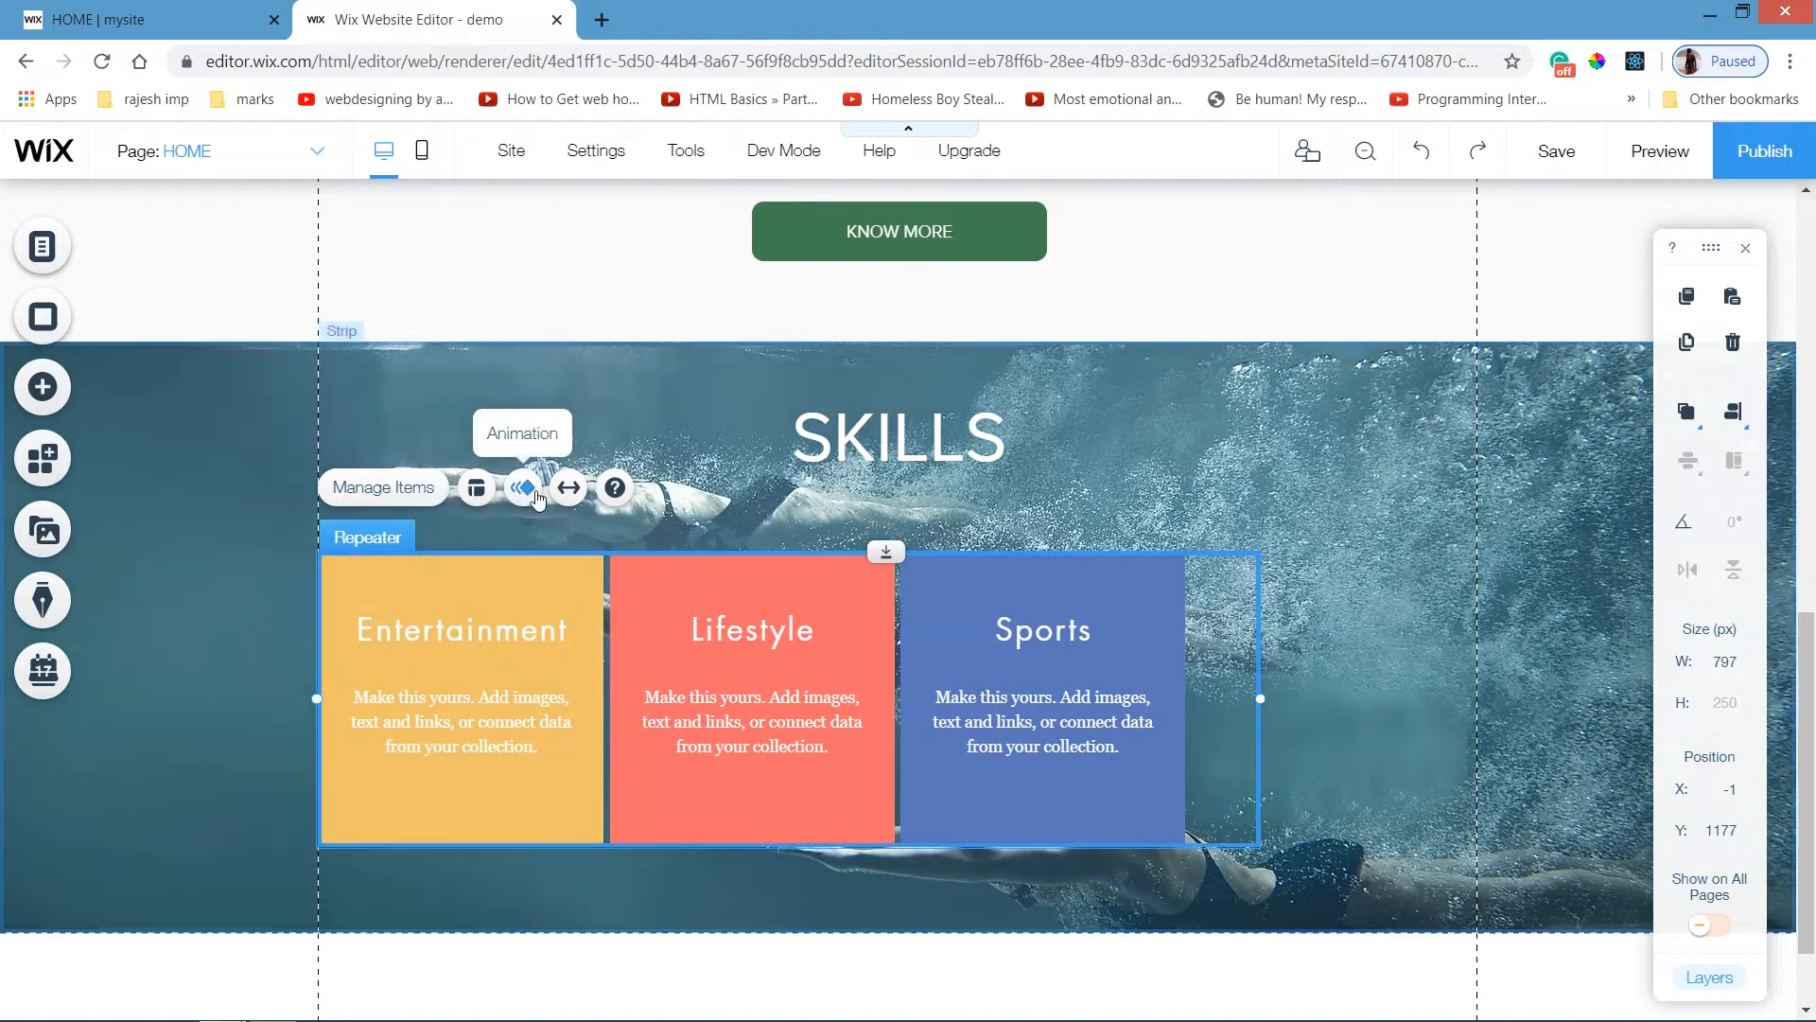
left_click(477, 488)
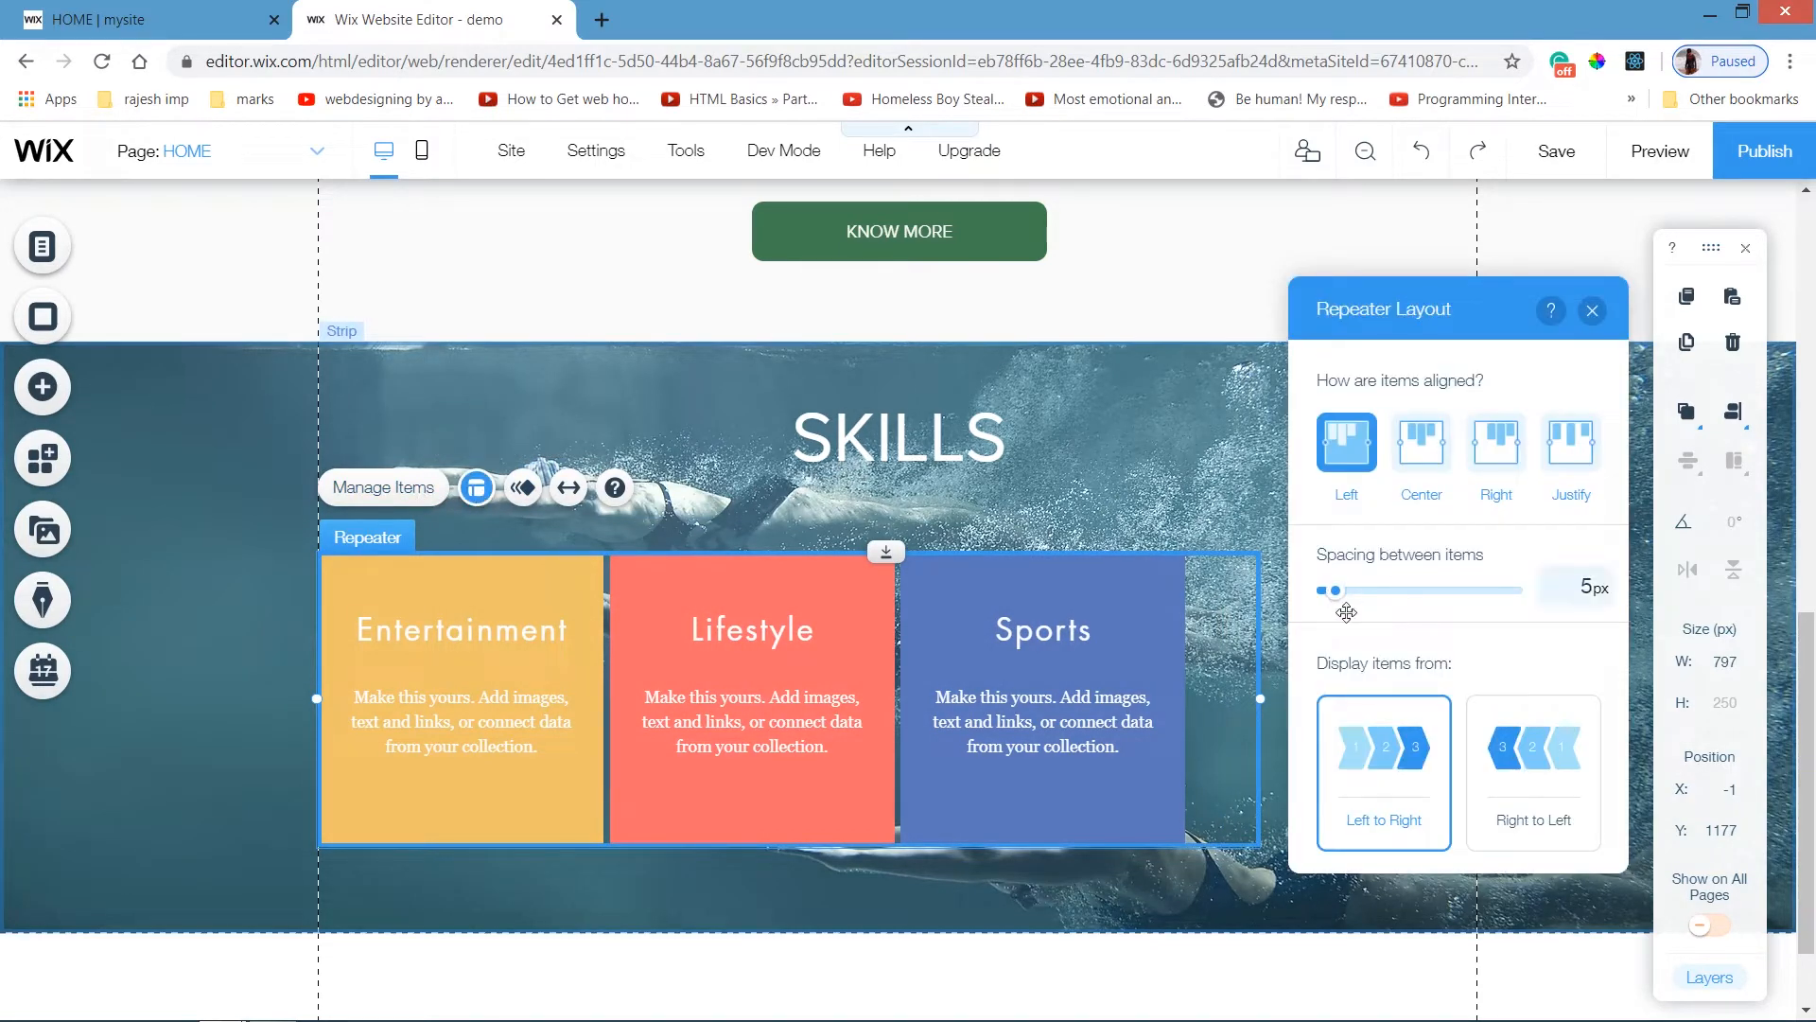
left_click_drag(1354, 597, 1359, 600)
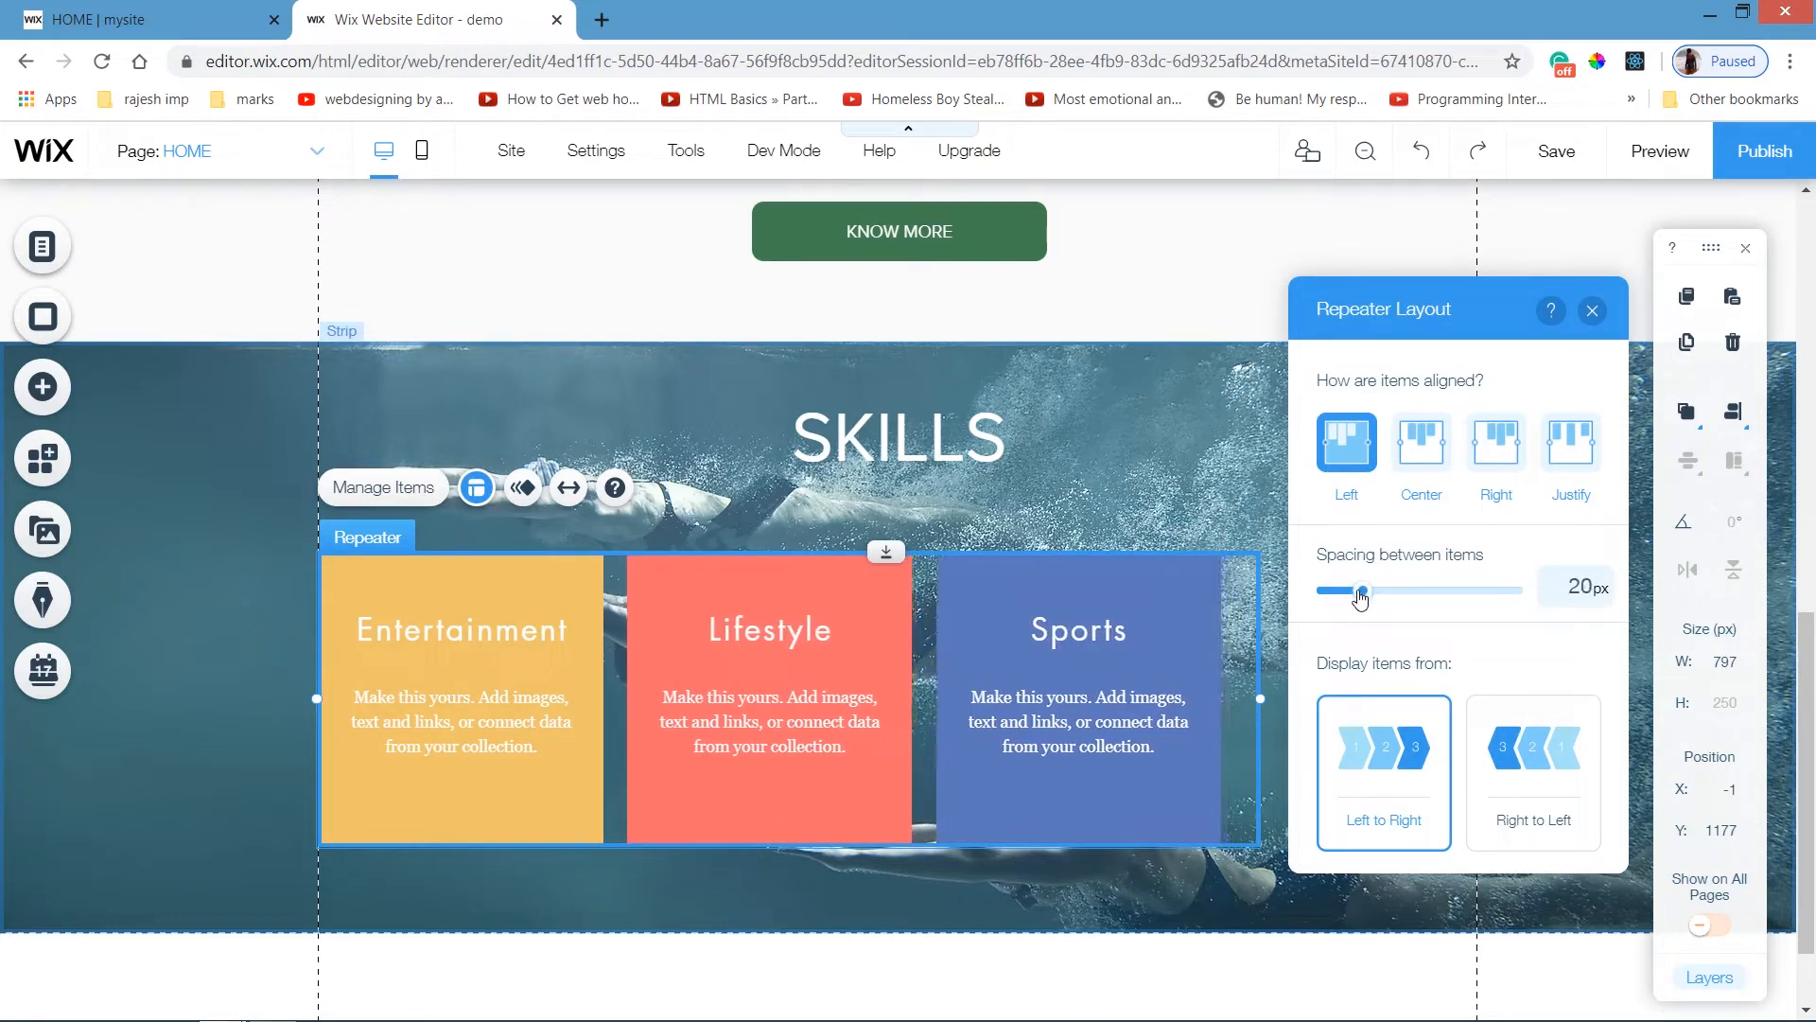
left_click(1593, 310)
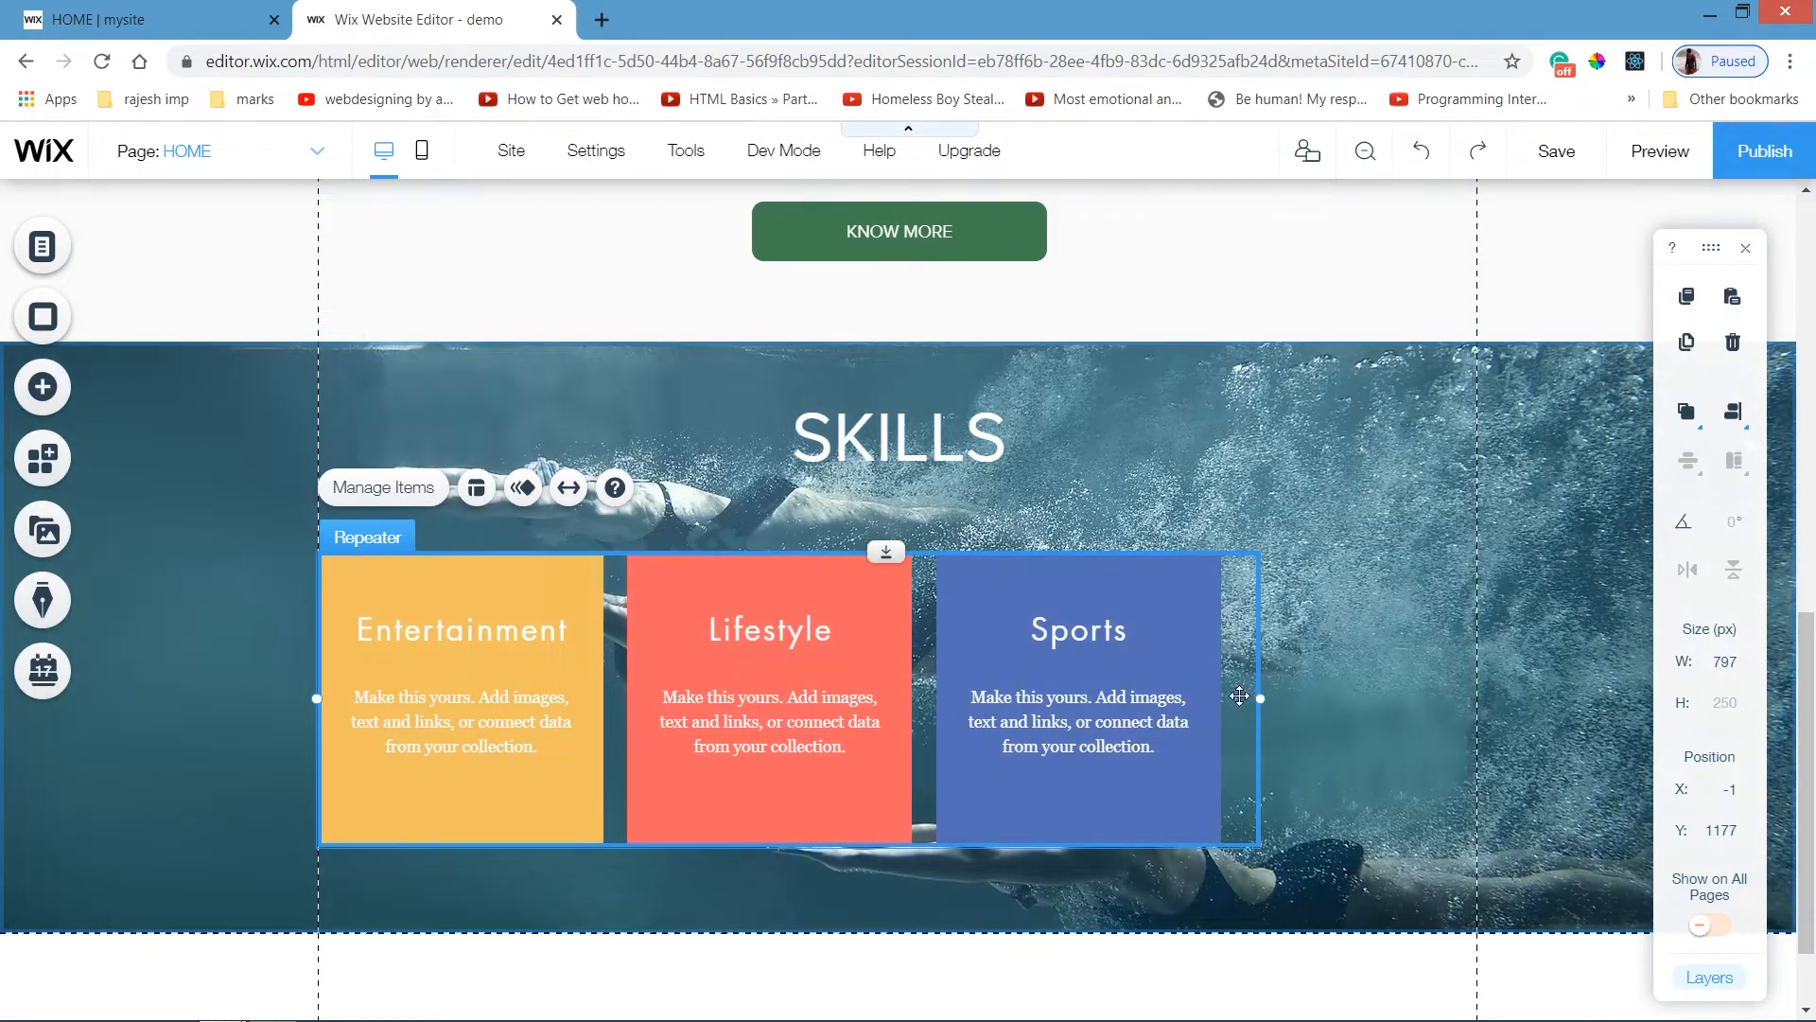
left_click_drag(1260, 697, 1223, 697)
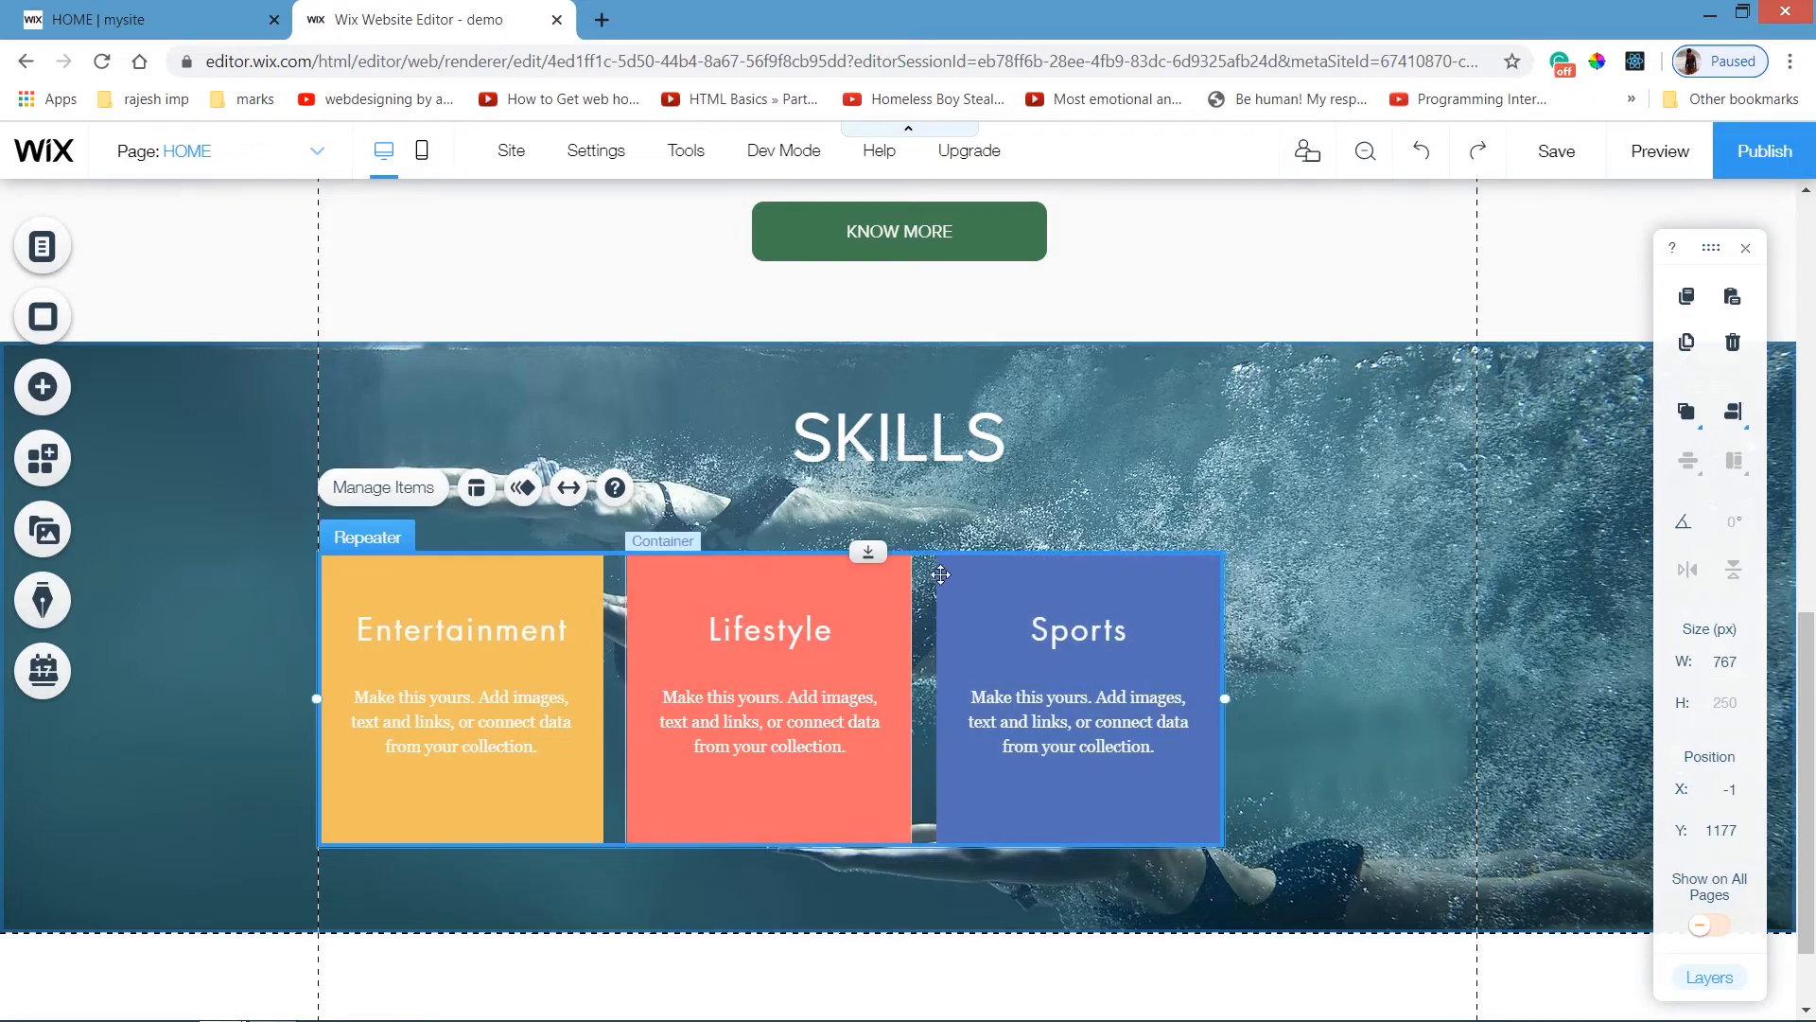
left_click_drag(941, 574, 1019, 575)
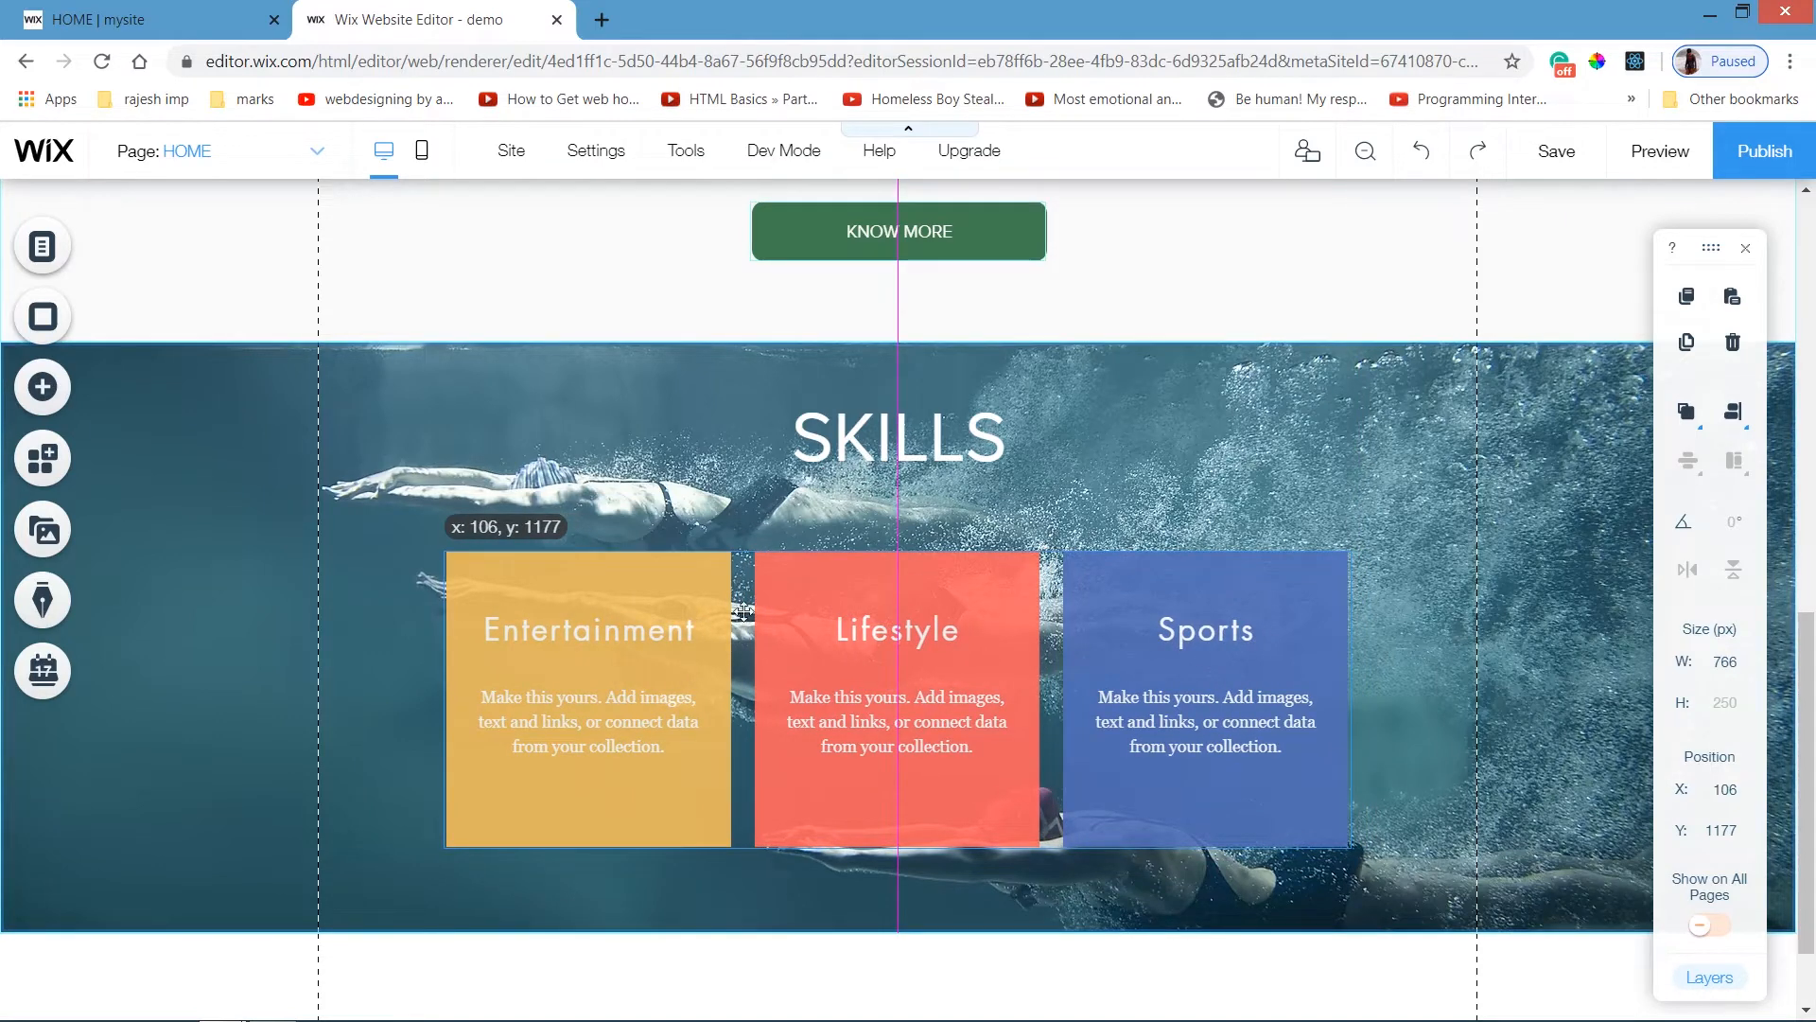
left_click(619, 632)
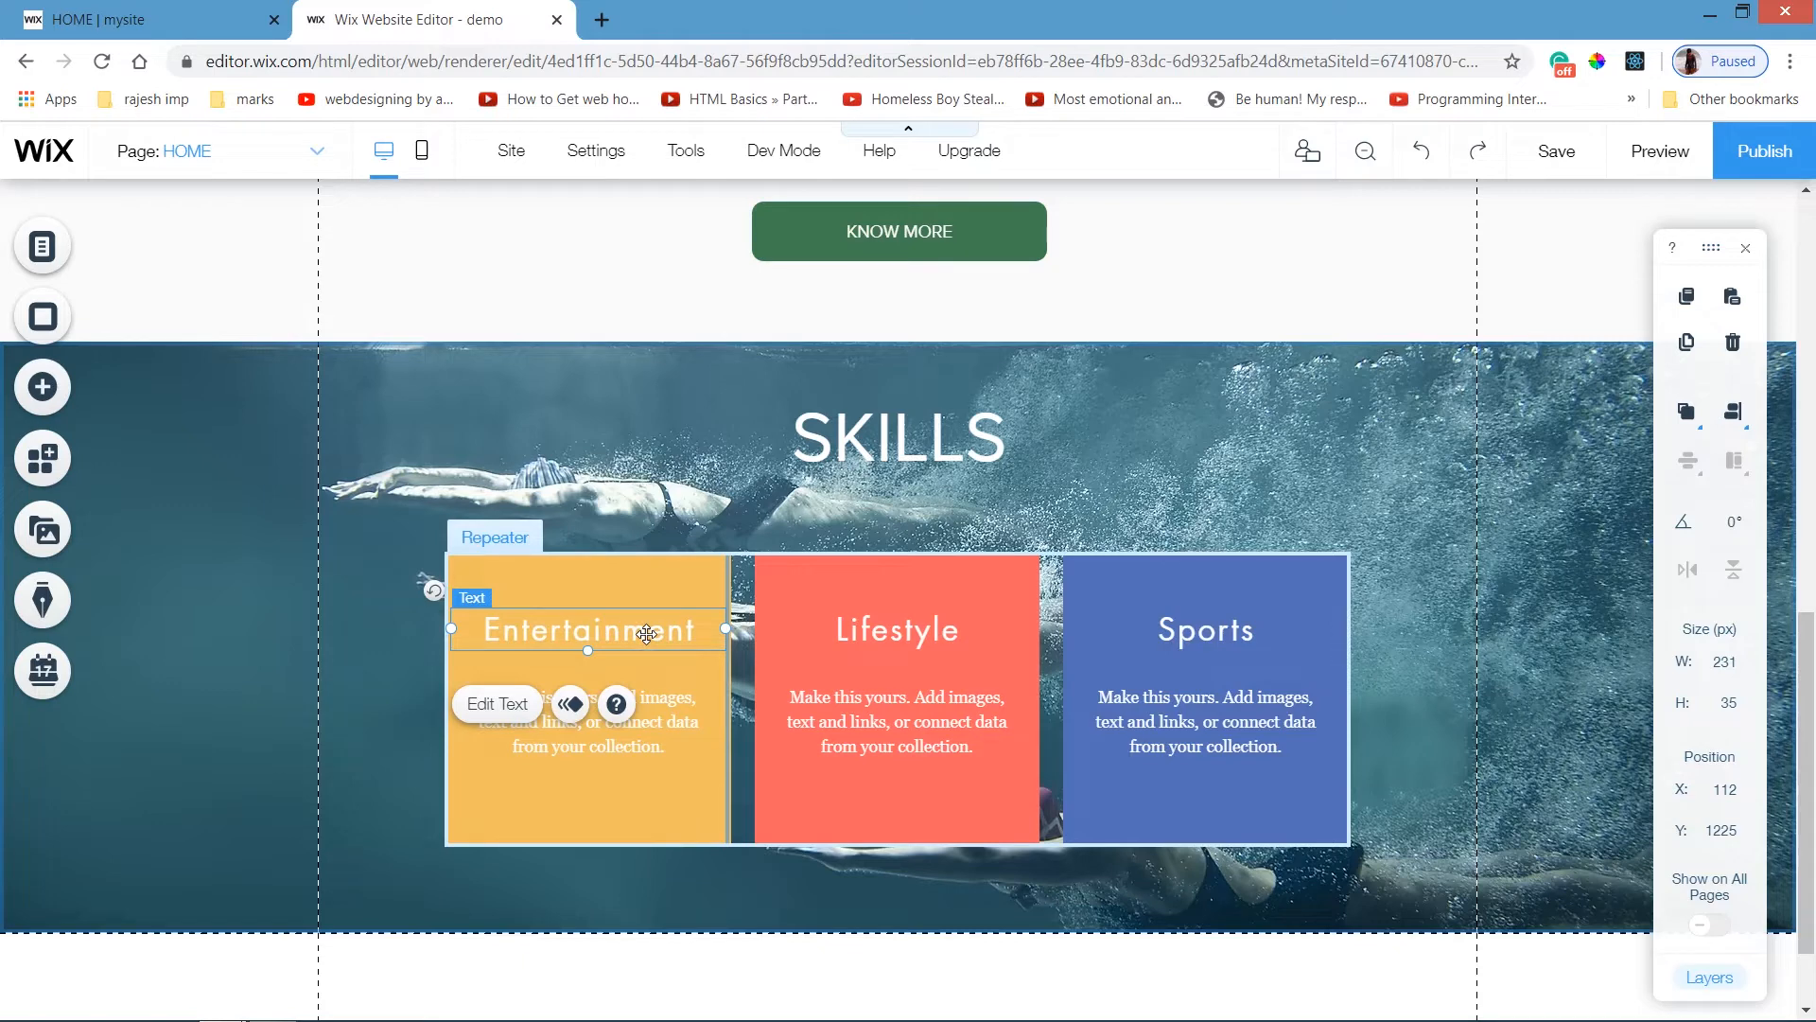
Retitle the Entertainment card 'WIX DEVELOPER' with its heading at font size 23.
double_click(647, 633)
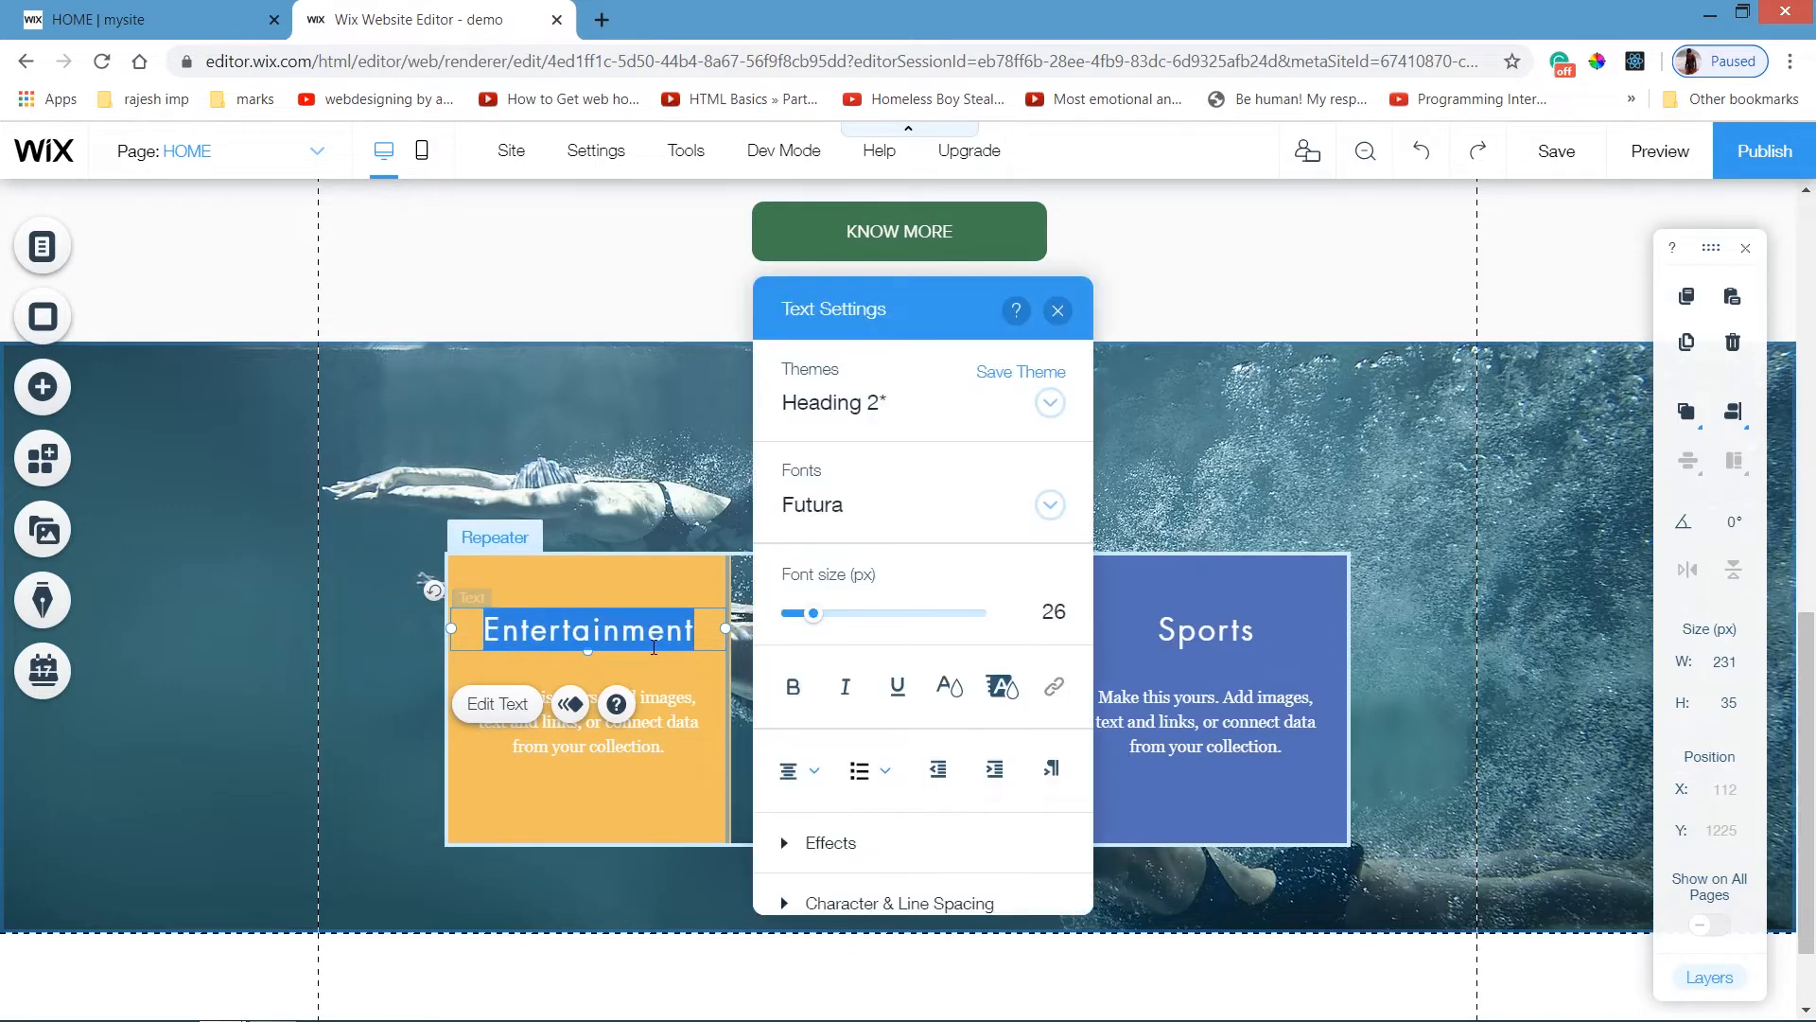
type("WIX ")
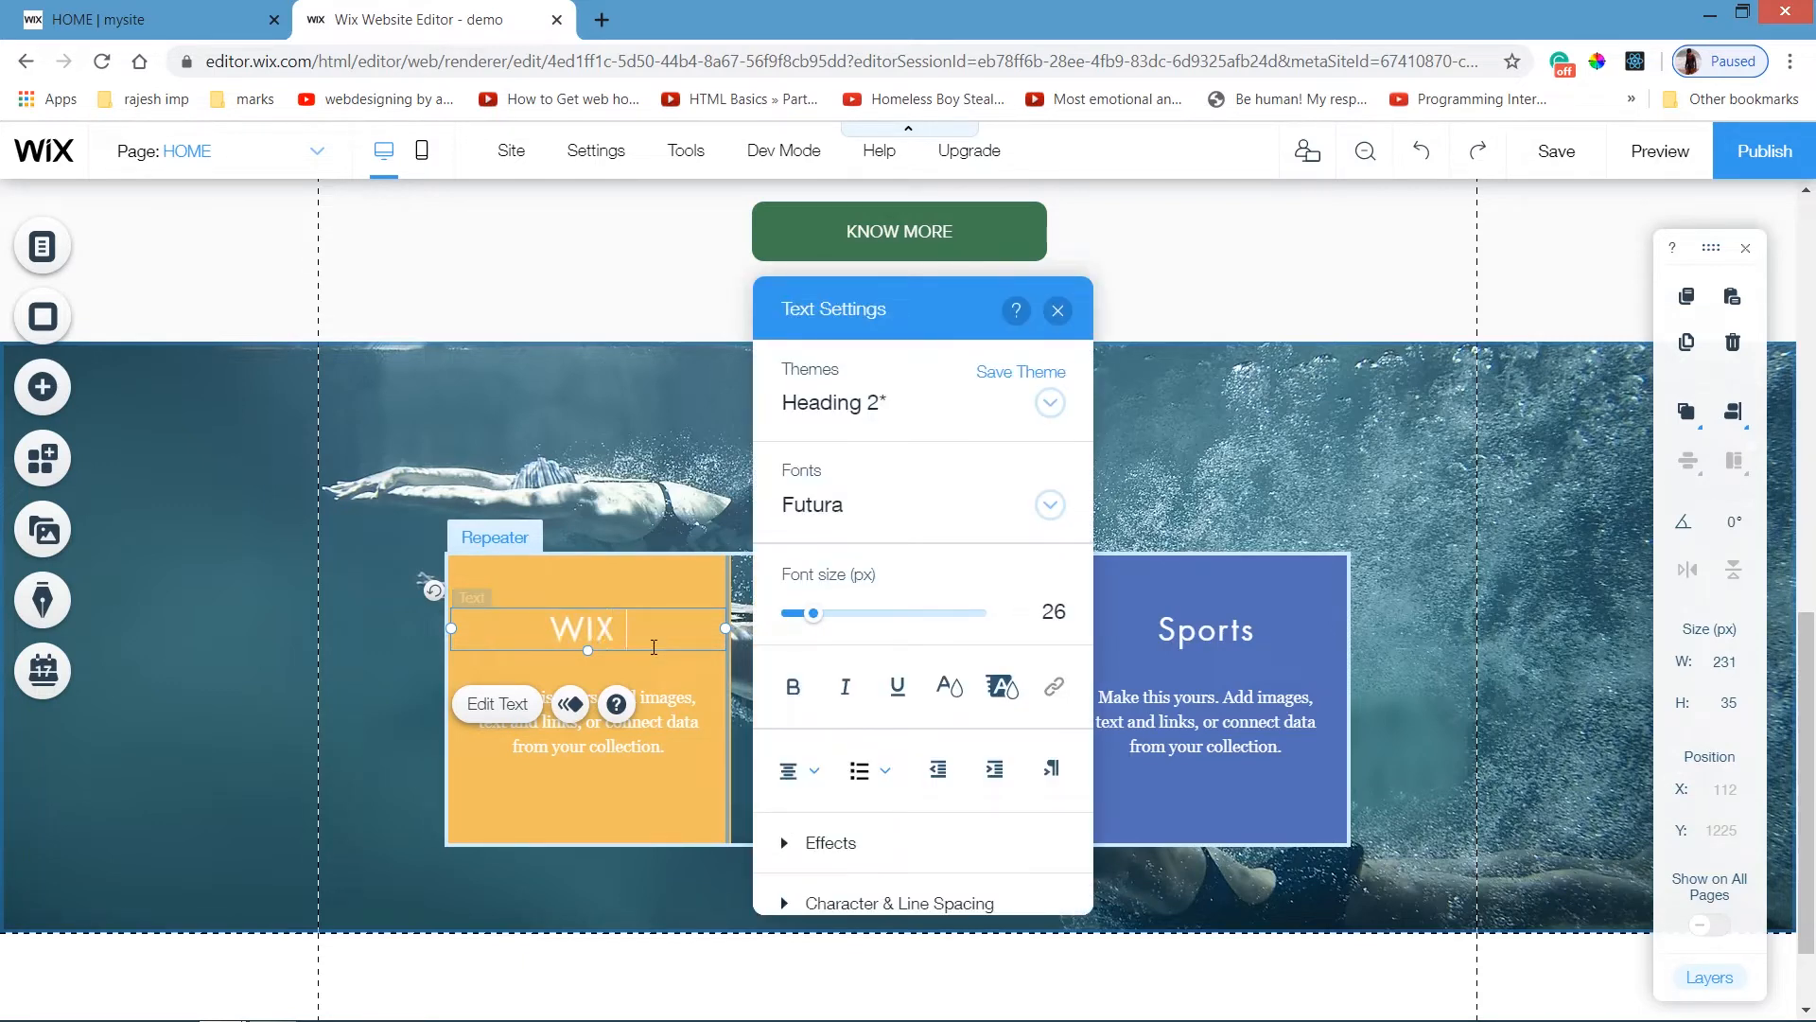
type("DEVE")
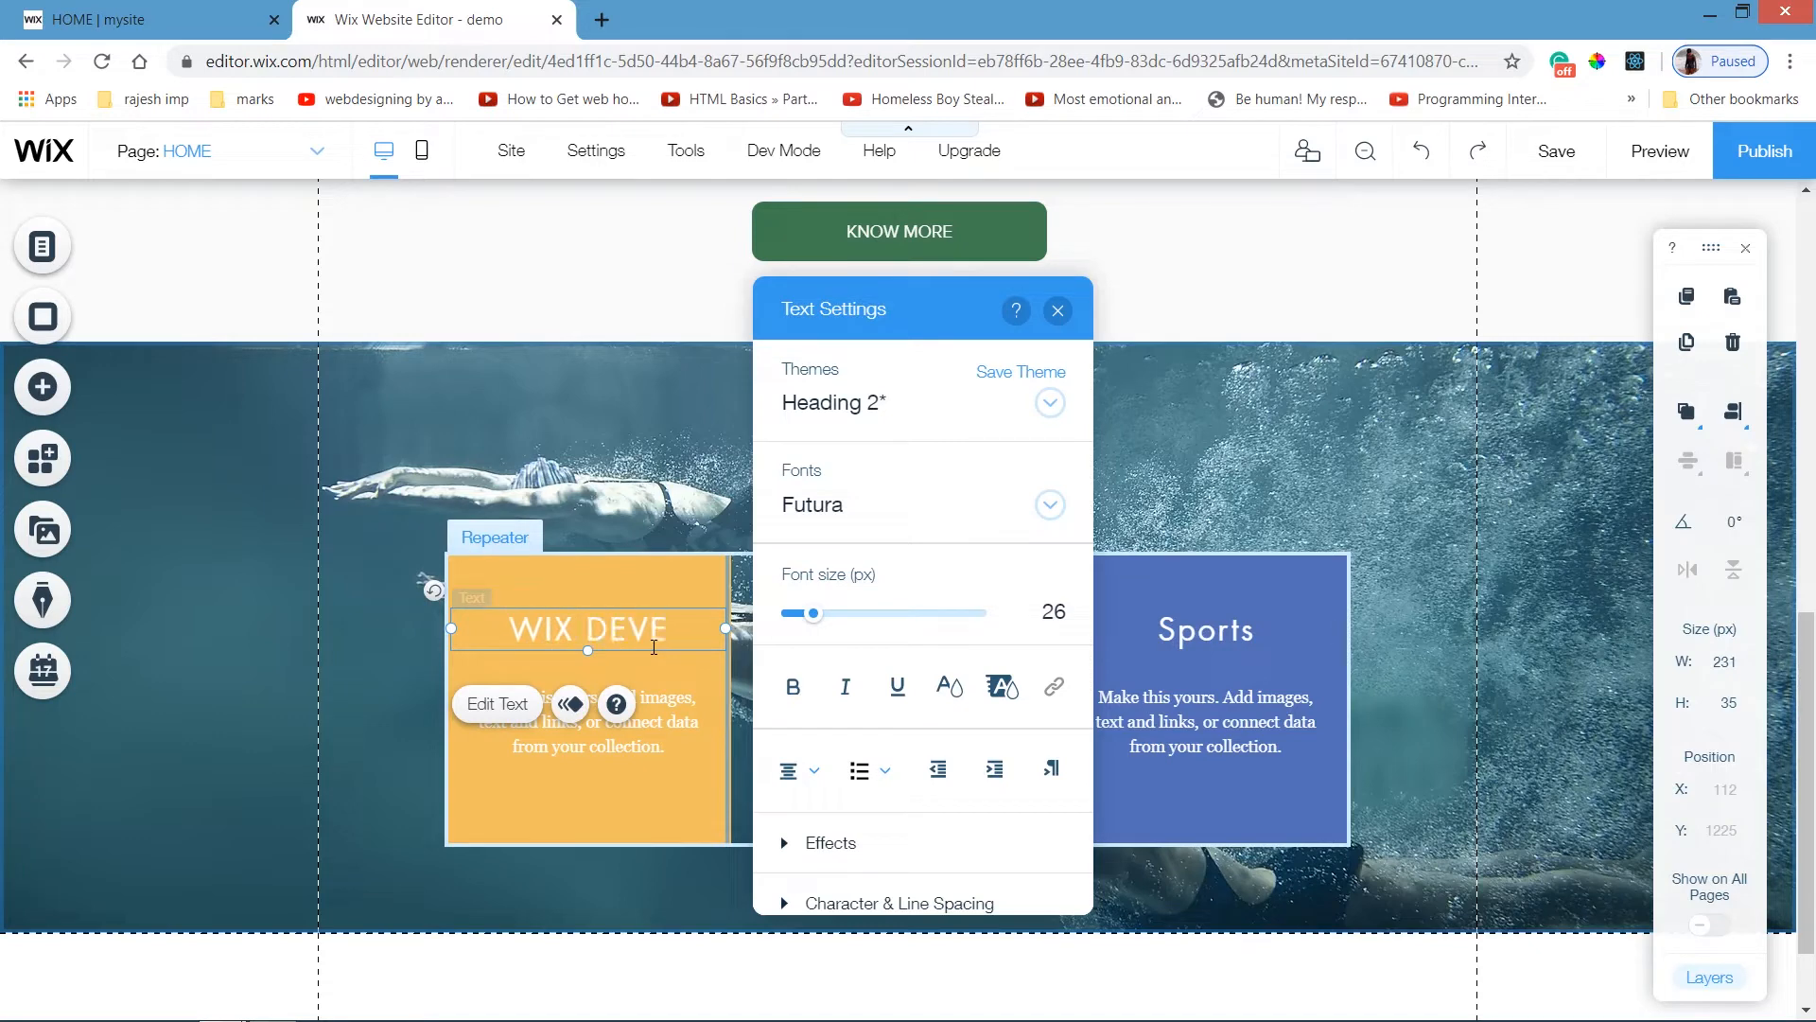
type("LOPER")
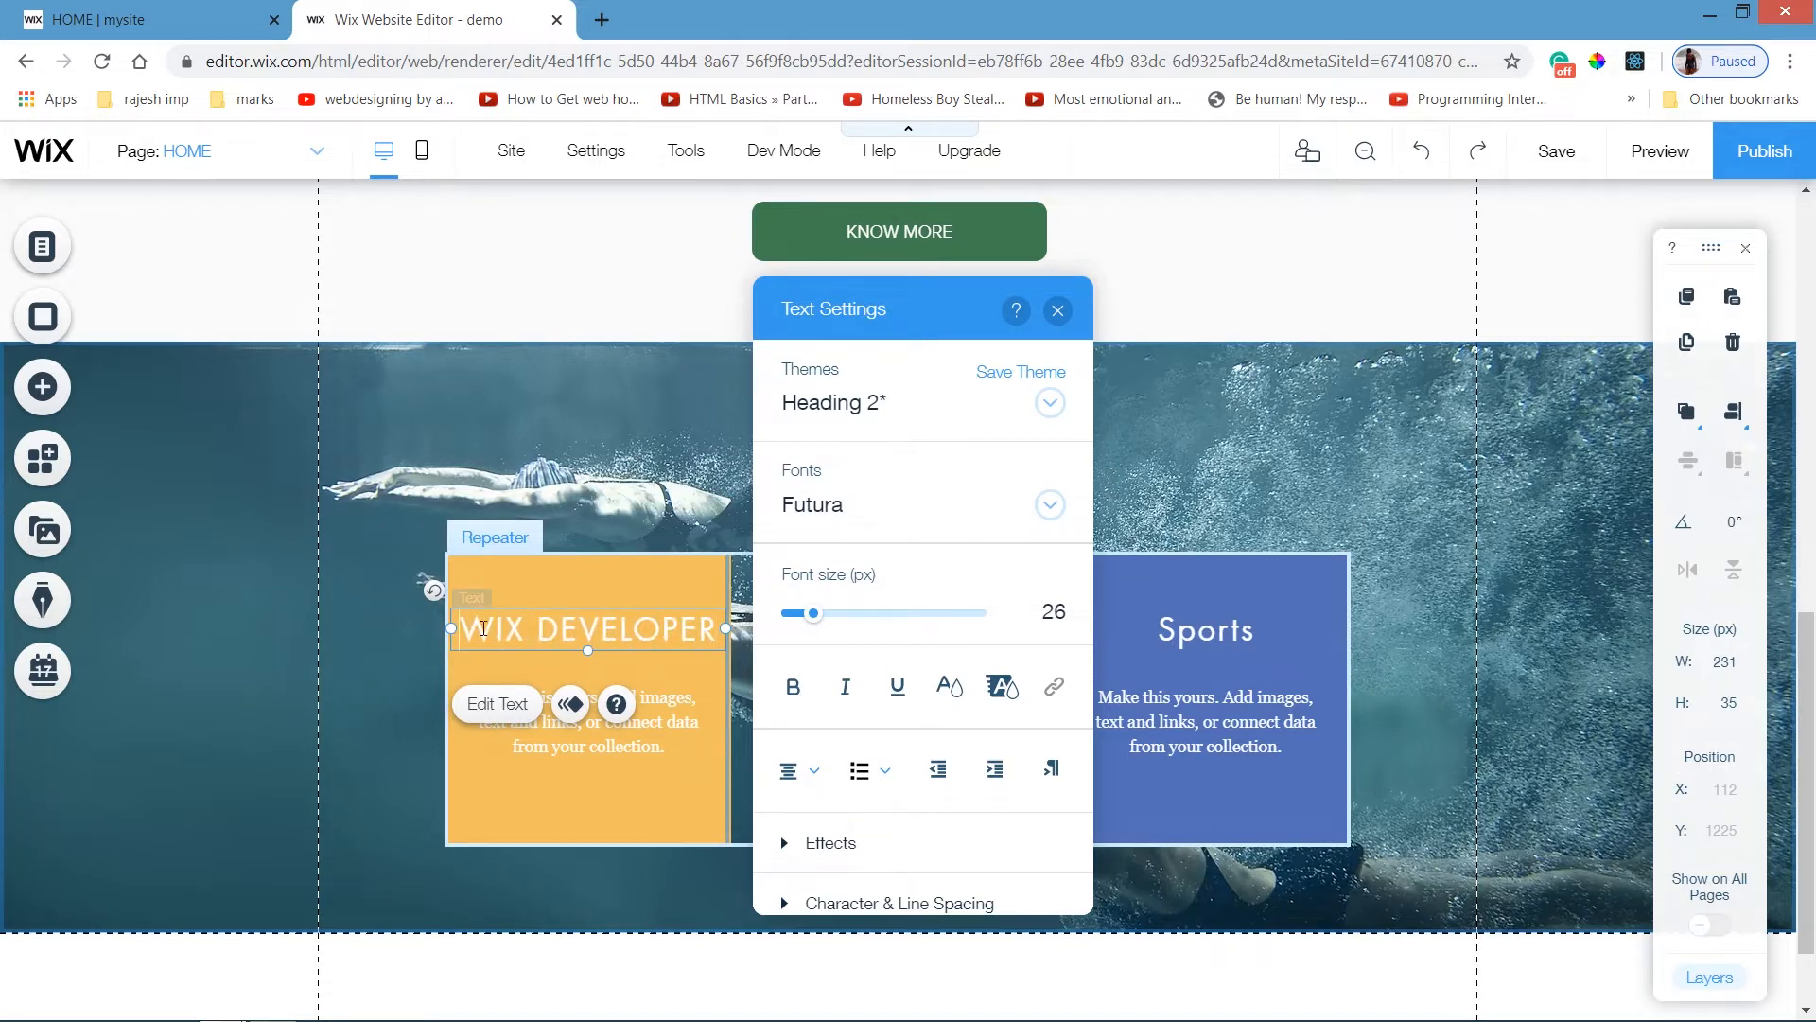
left_click_drag(457, 629, 721, 640)
left_click(1066, 612)
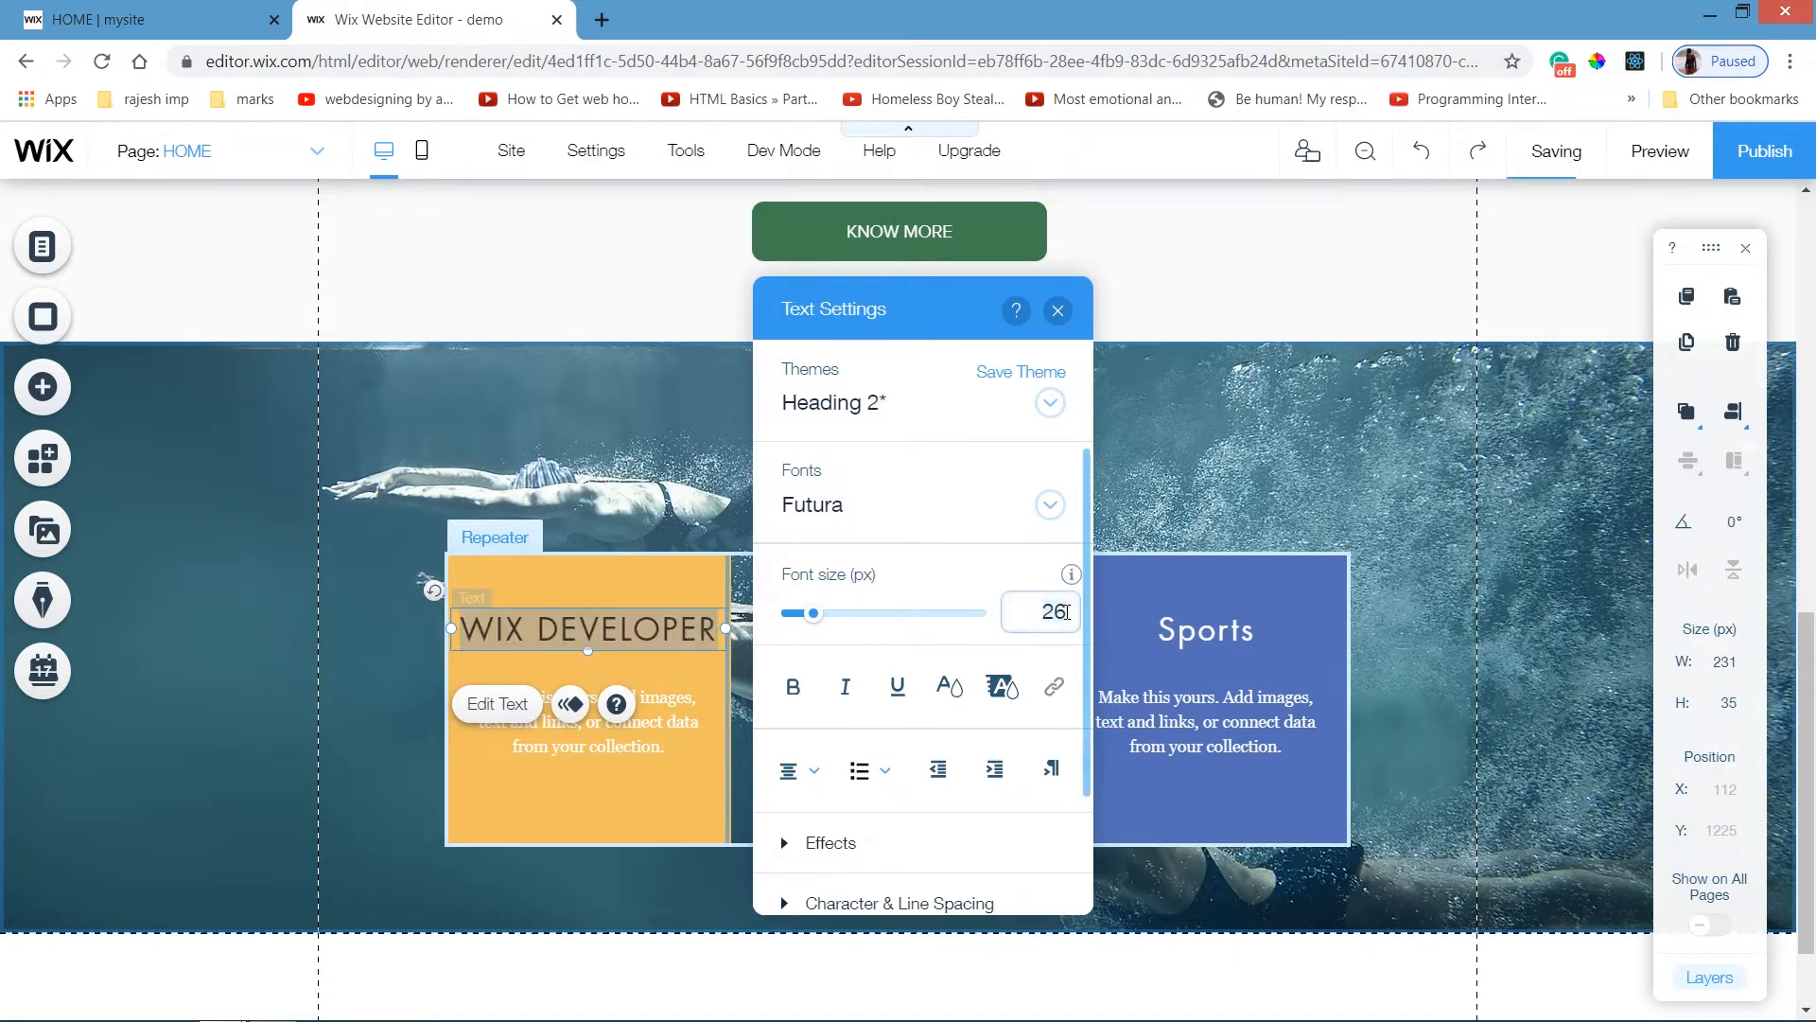
type("23")
key("Return")
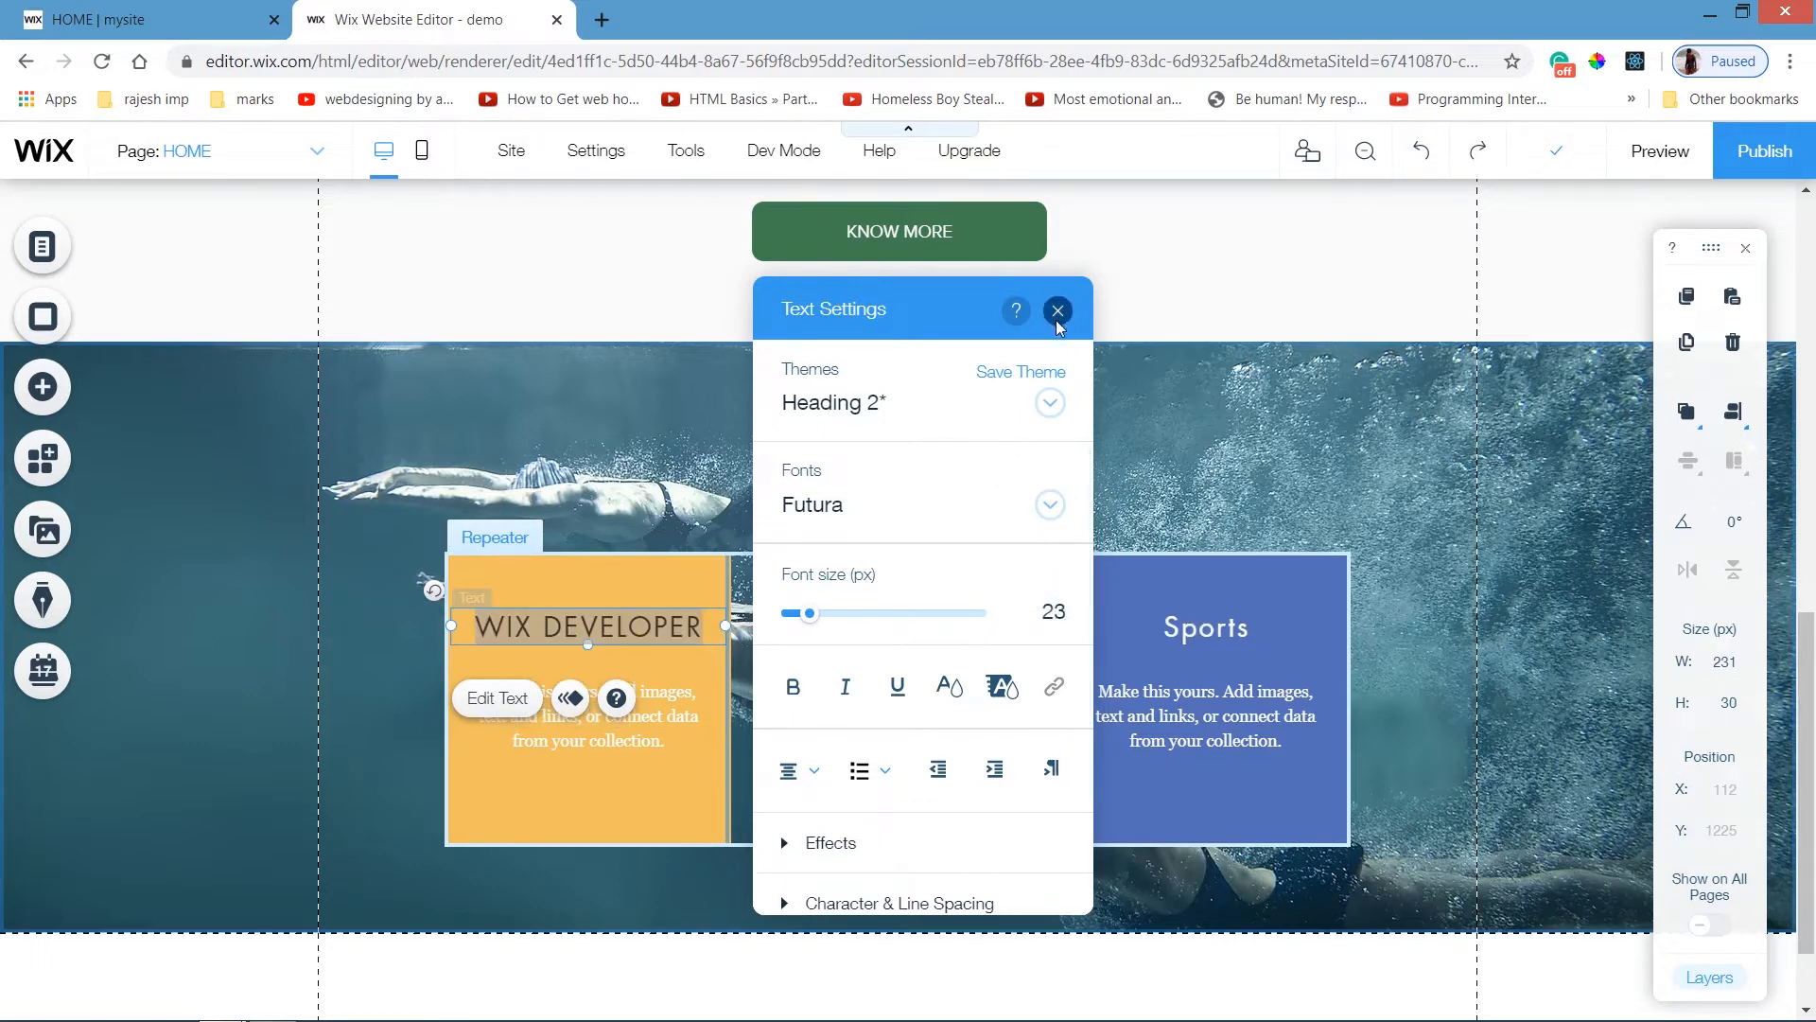
left_click(1057, 310)
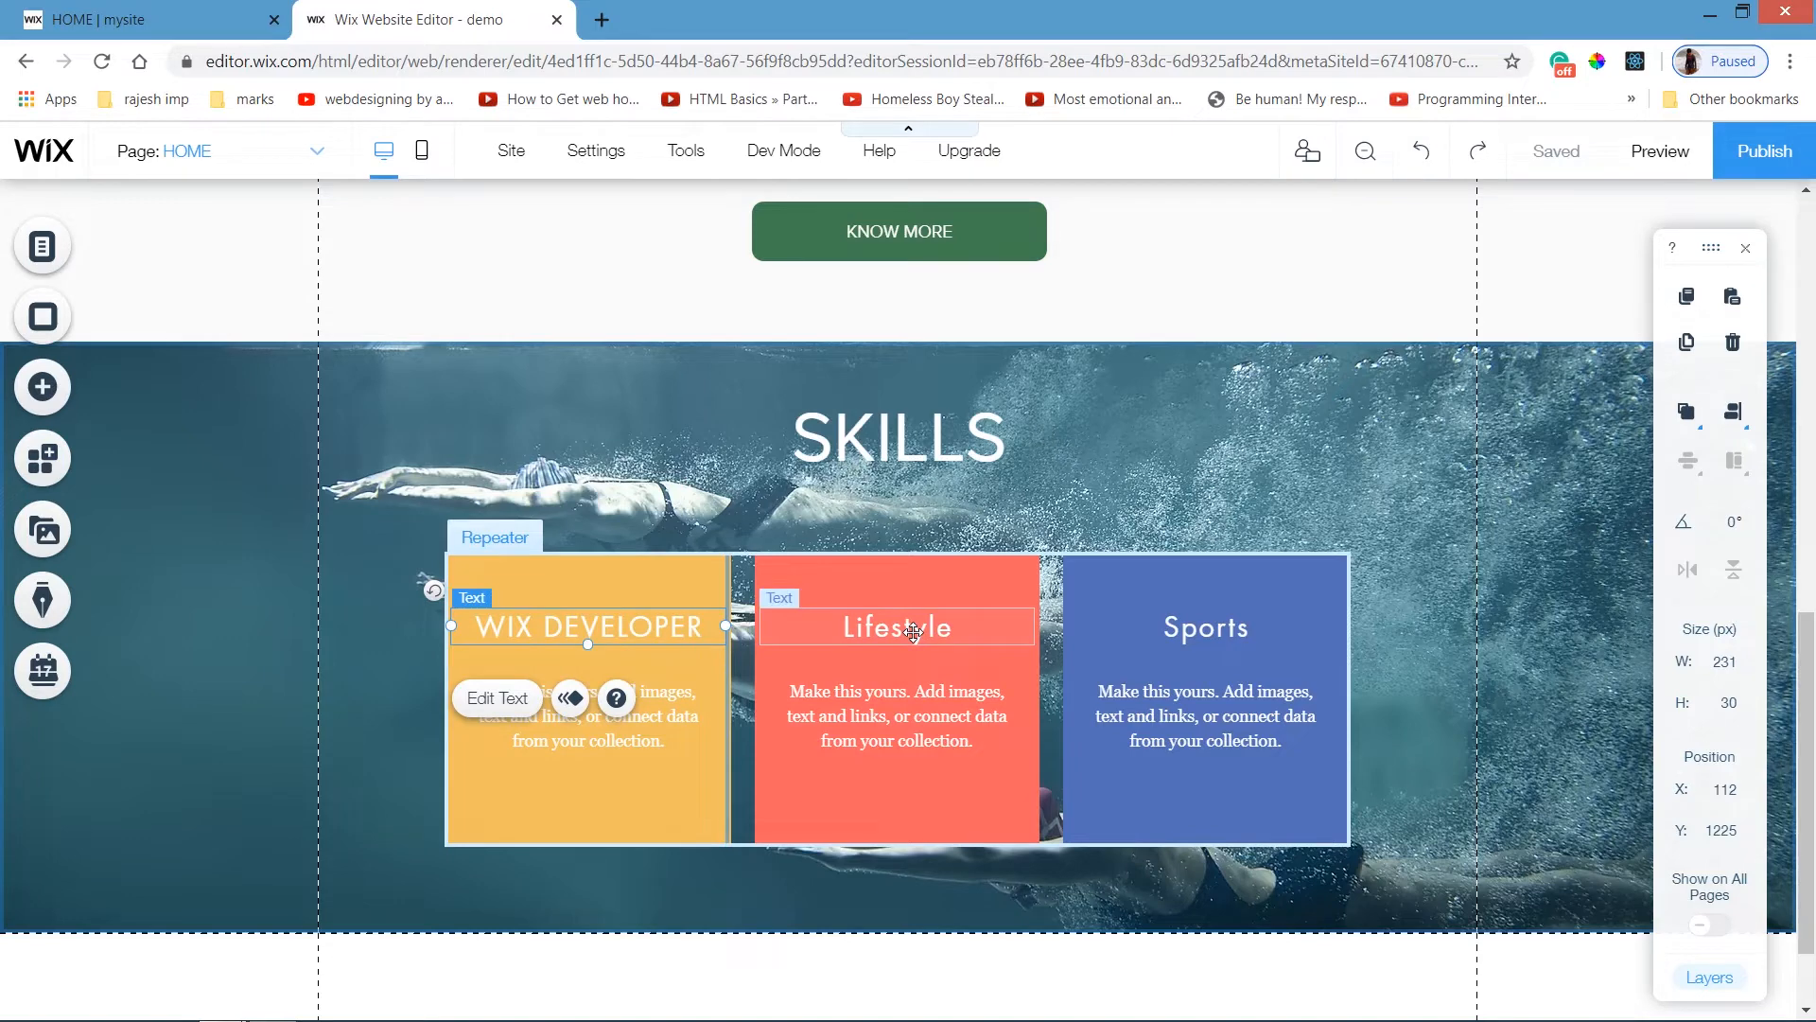
Retitle the Lifestyle and Sports cards 'WEB DEVELOPER' and 'UX DESIGNER'.
left_click(913, 633)
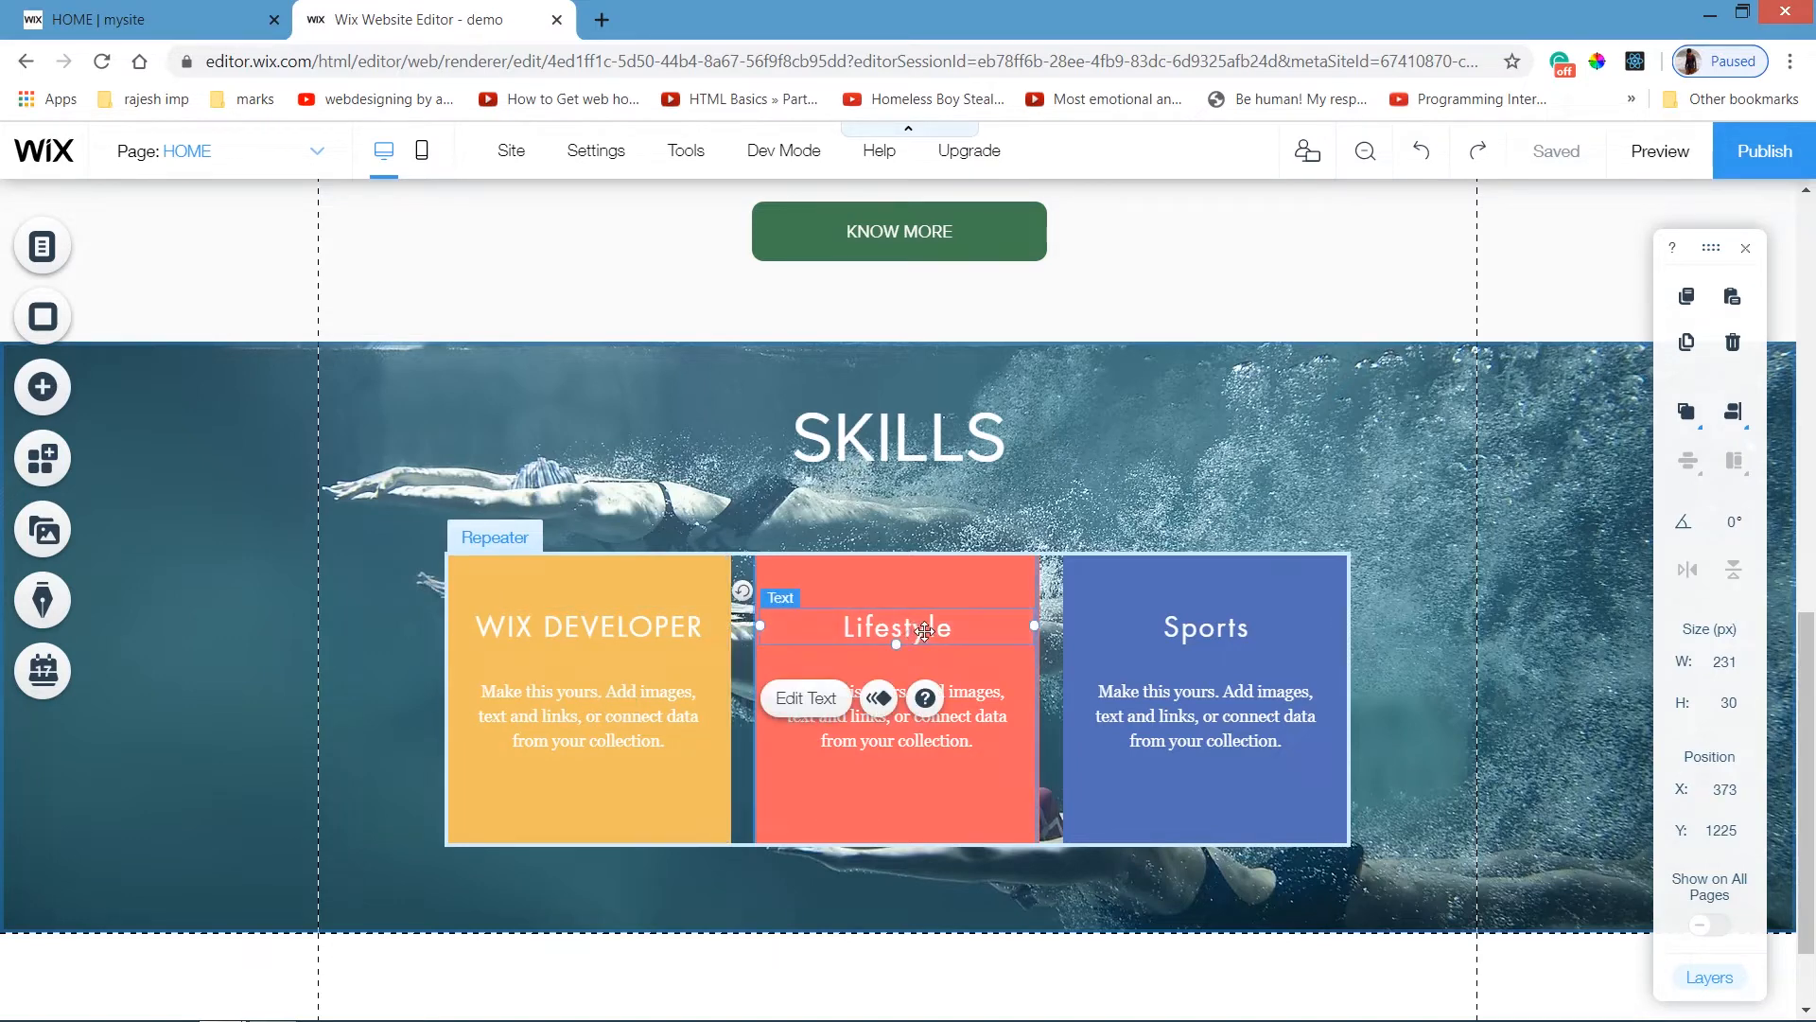
double_click(925, 631)
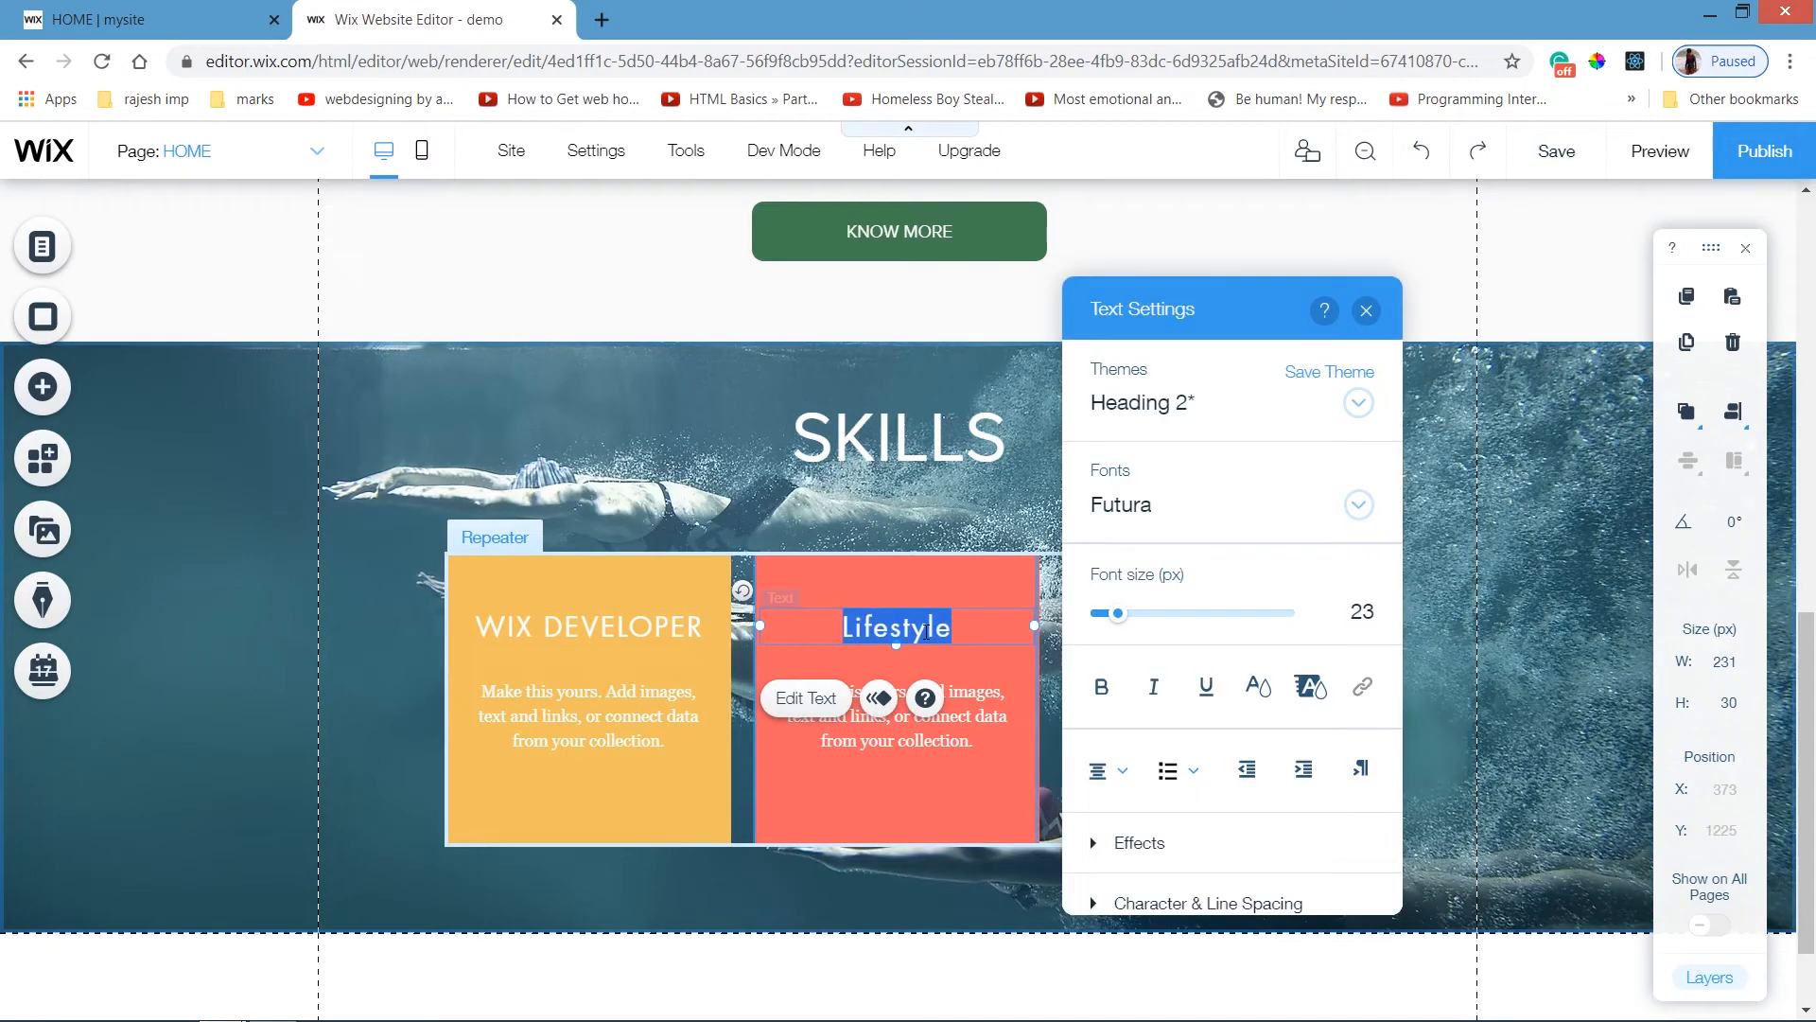
type("WEB DEV")
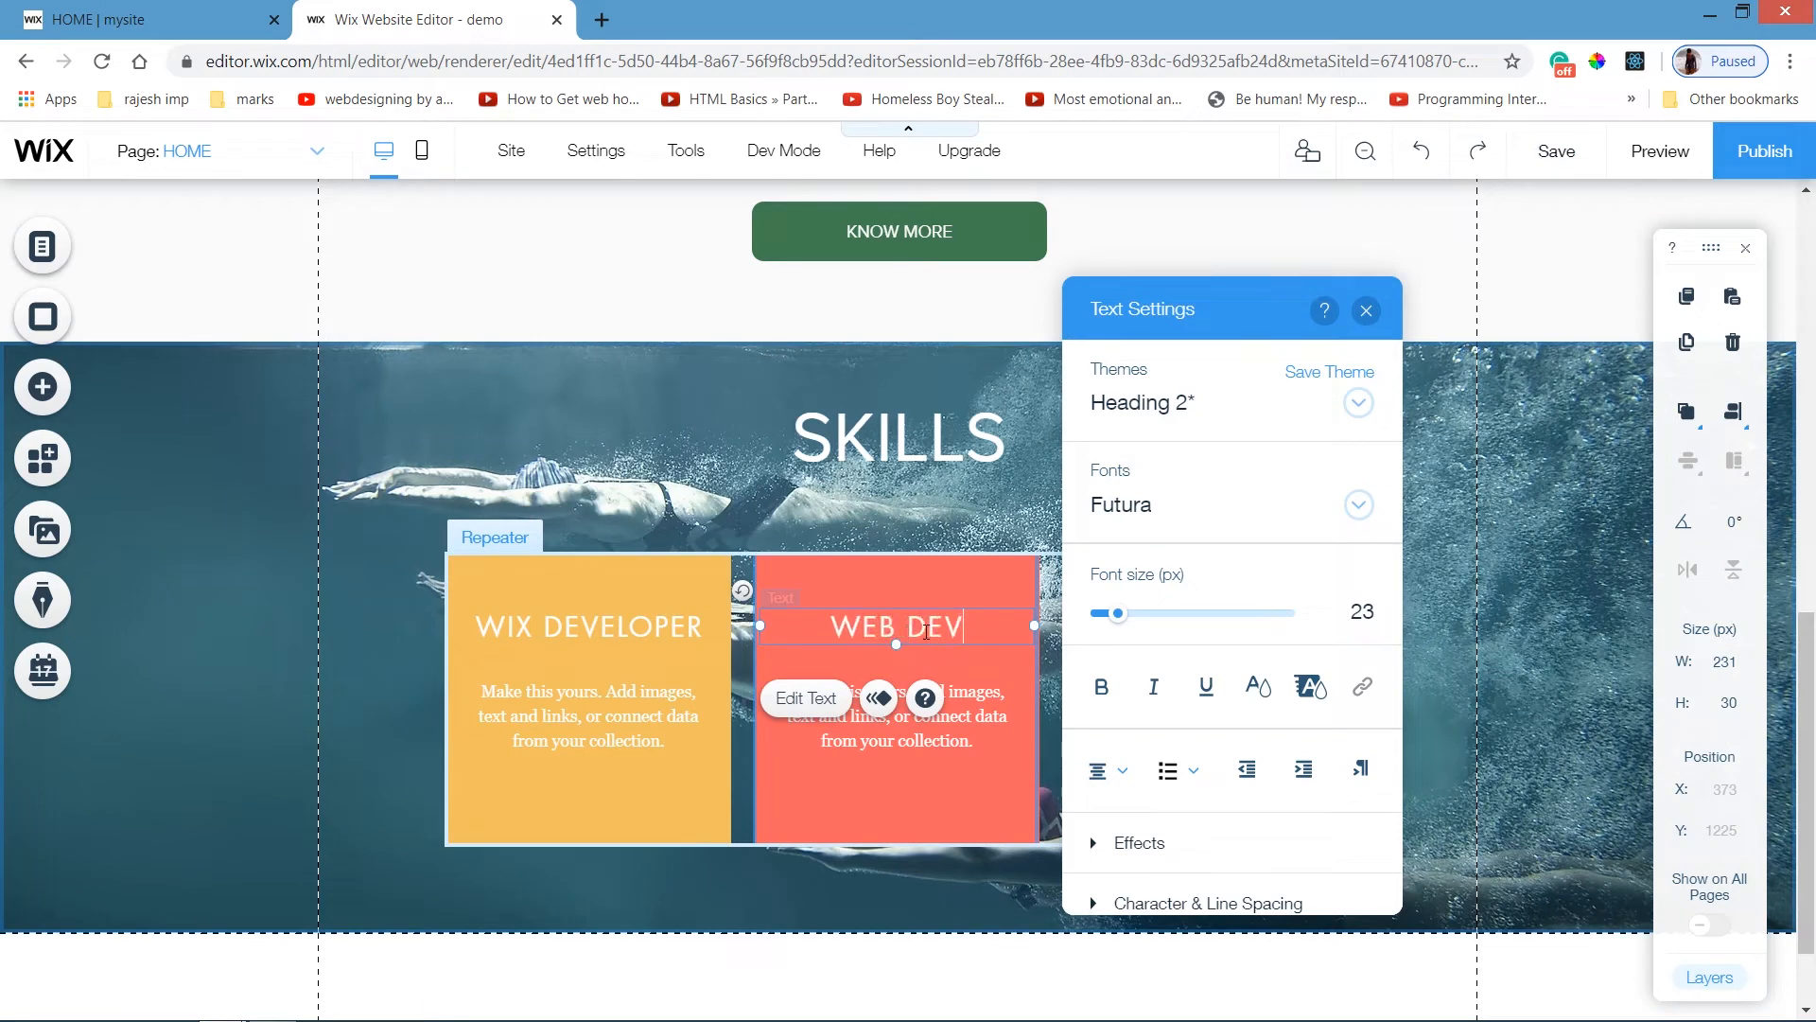
type("ELOPER")
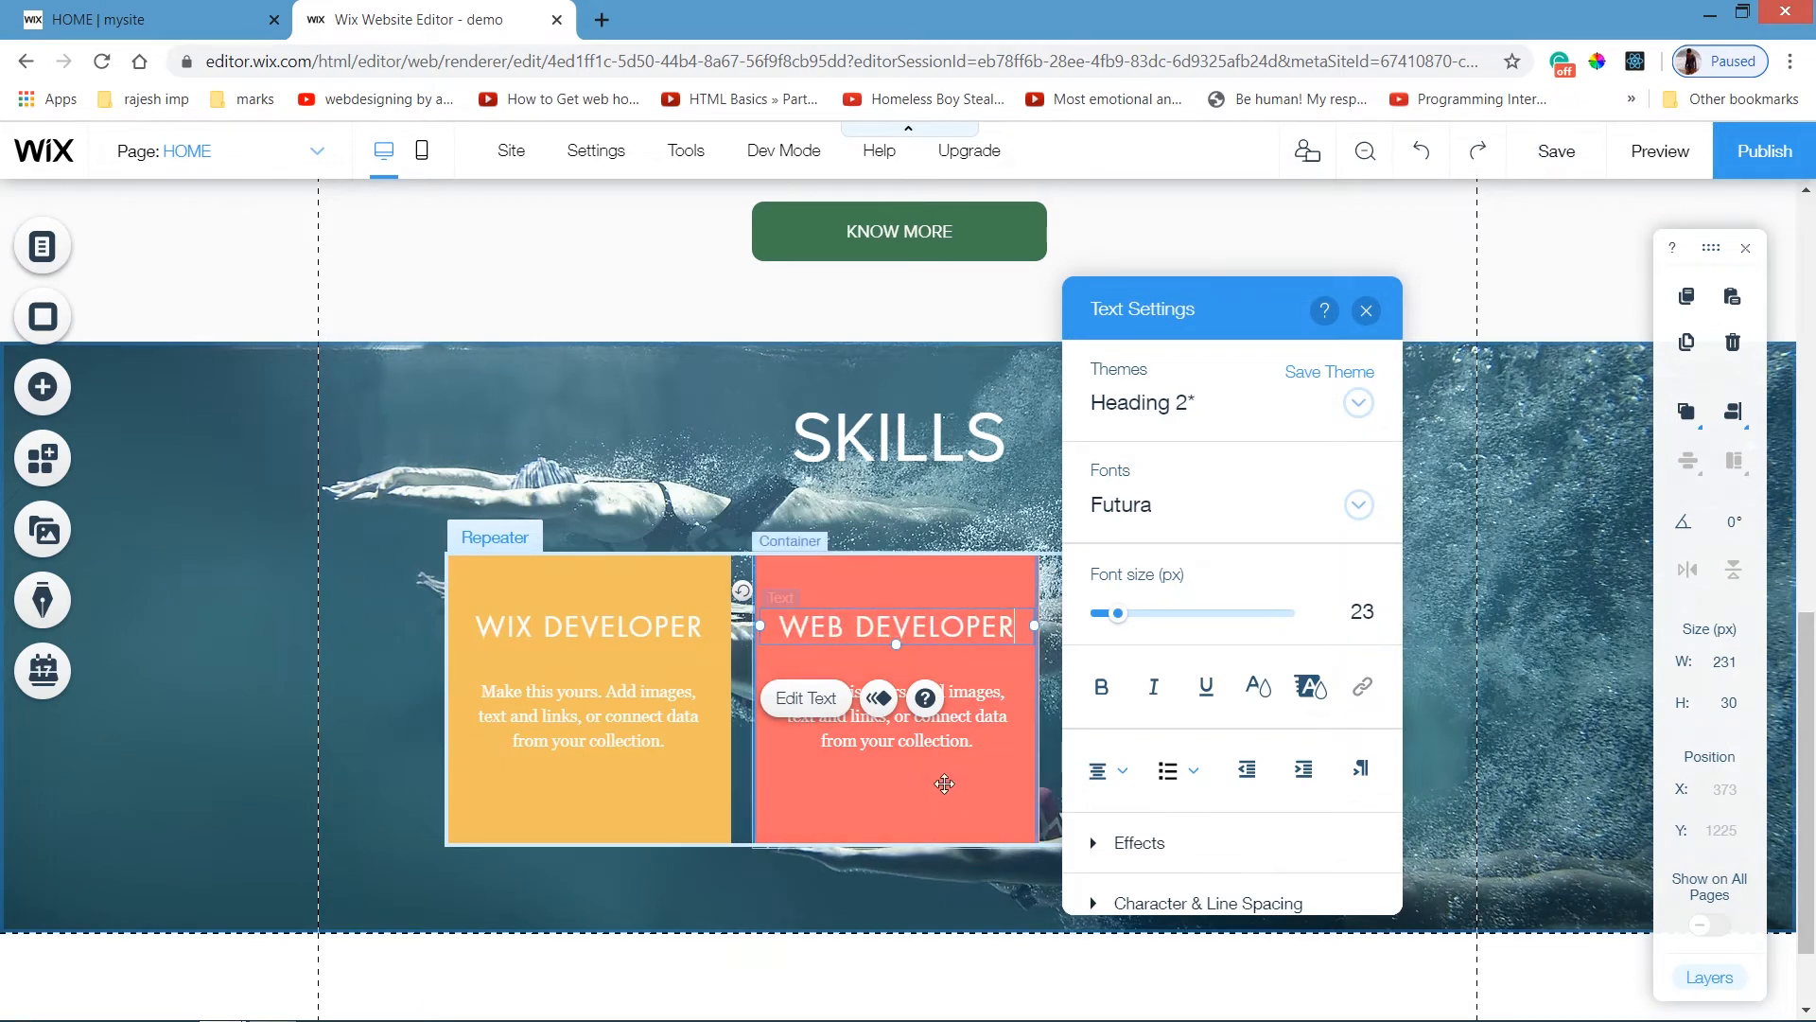
left_click(944, 784)
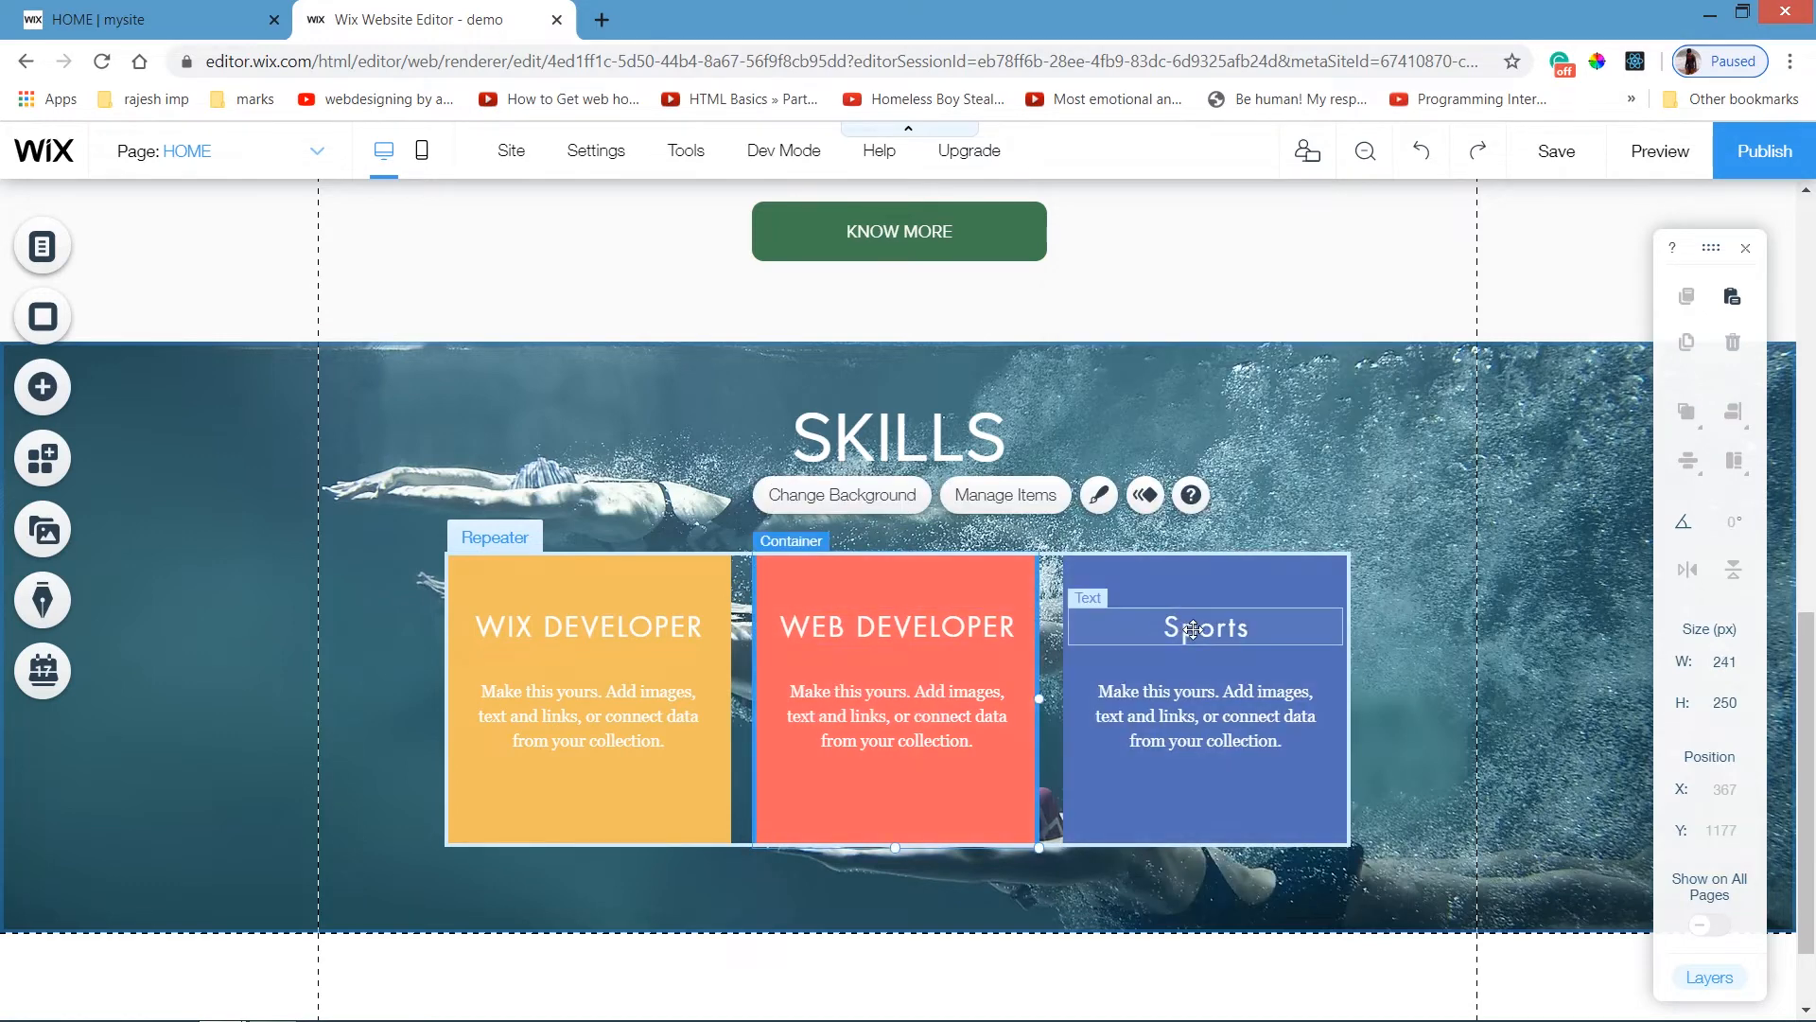
double_click(1228, 632)
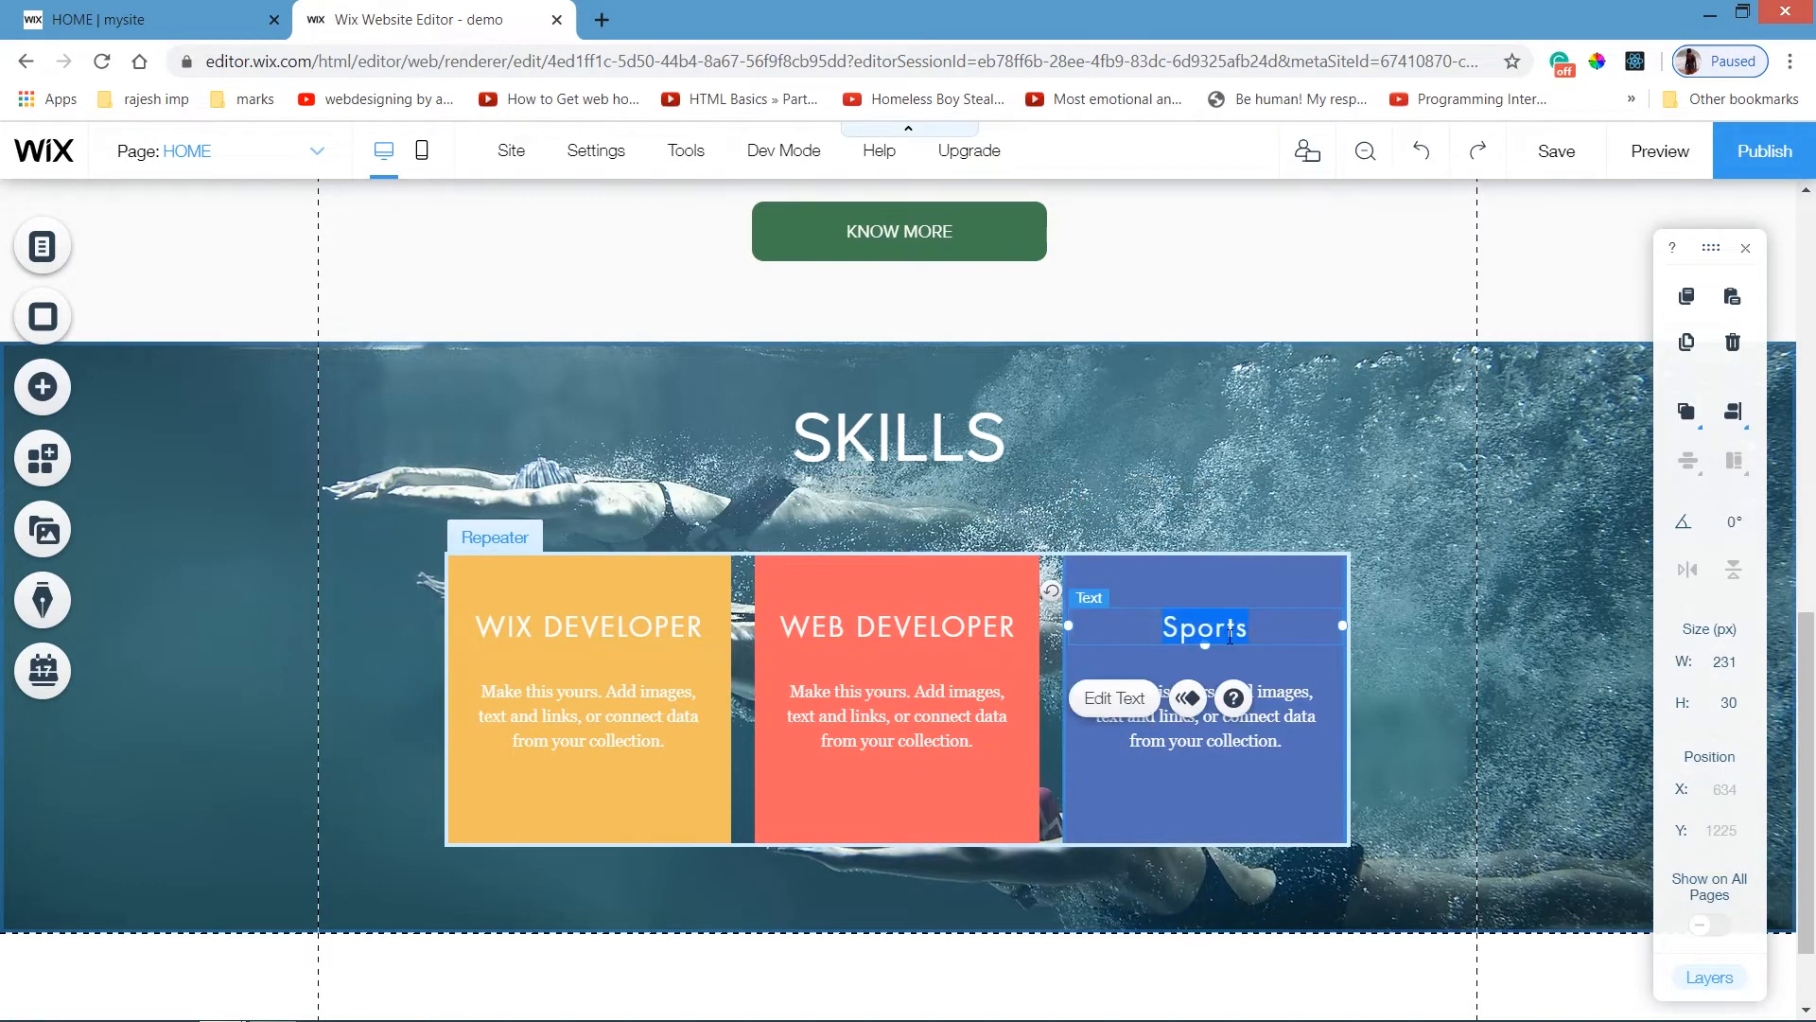
type("UX ")
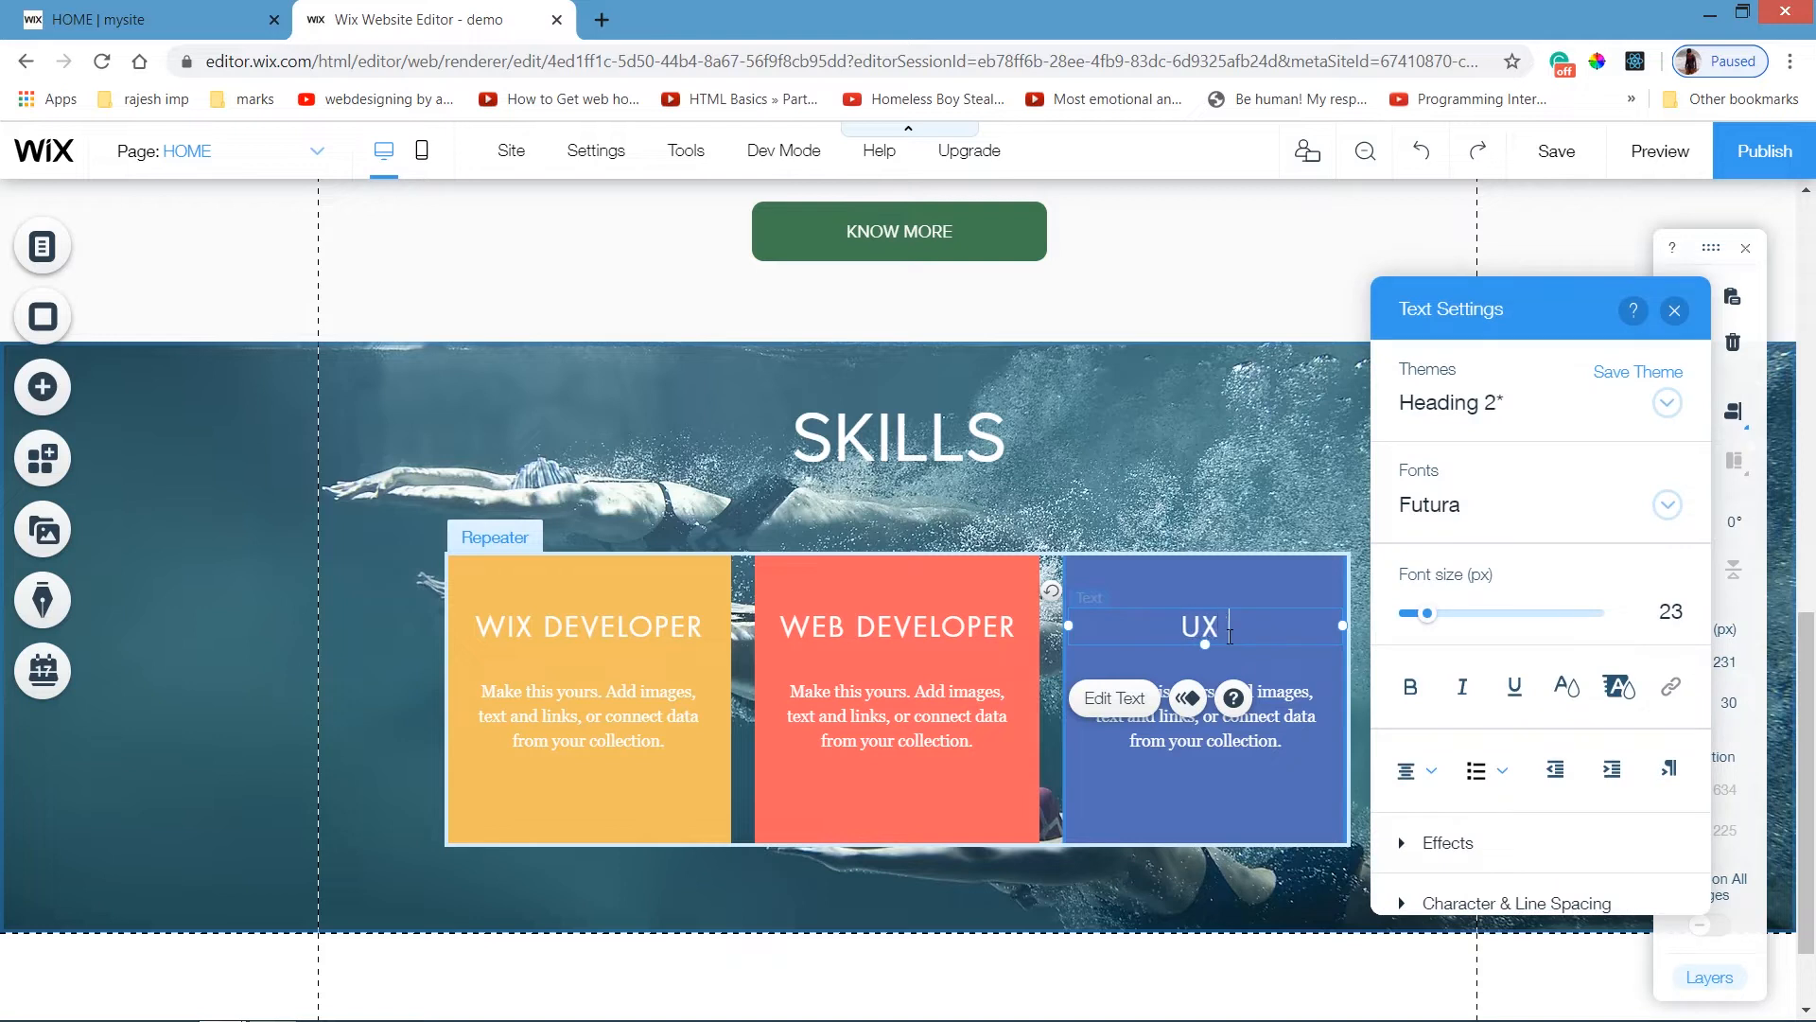
type("DESIGNE")
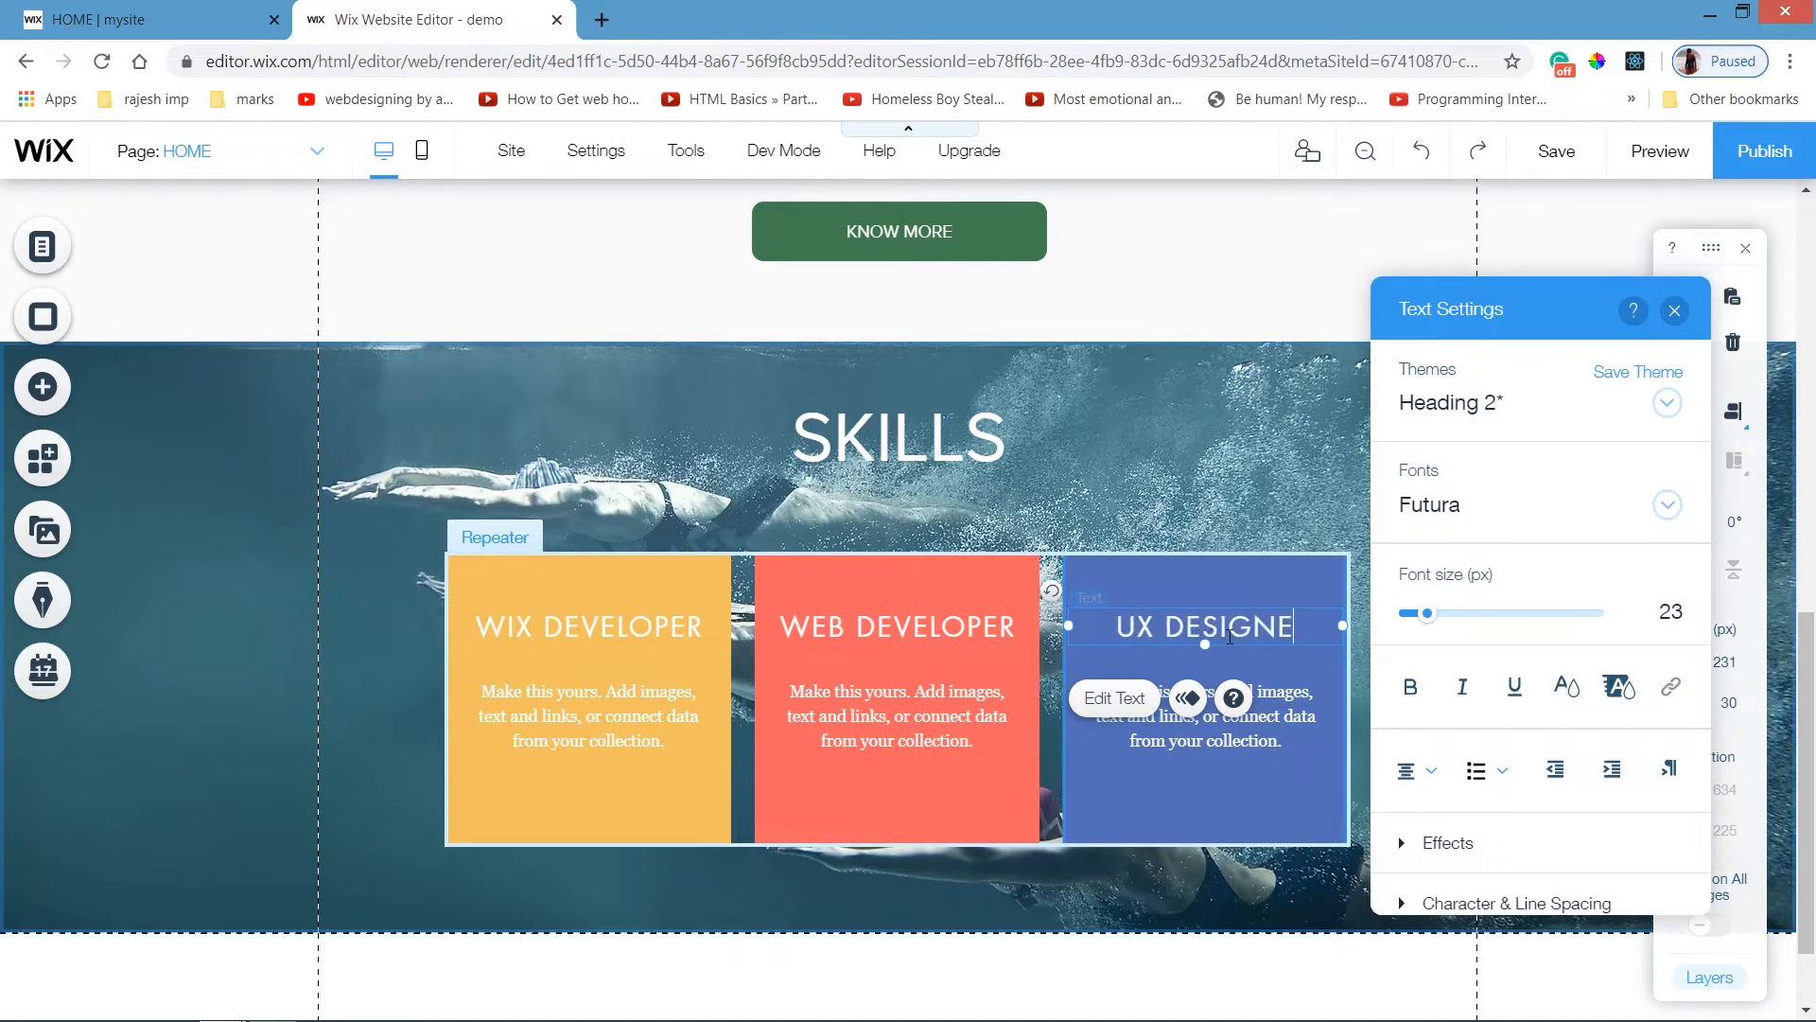
type("R")
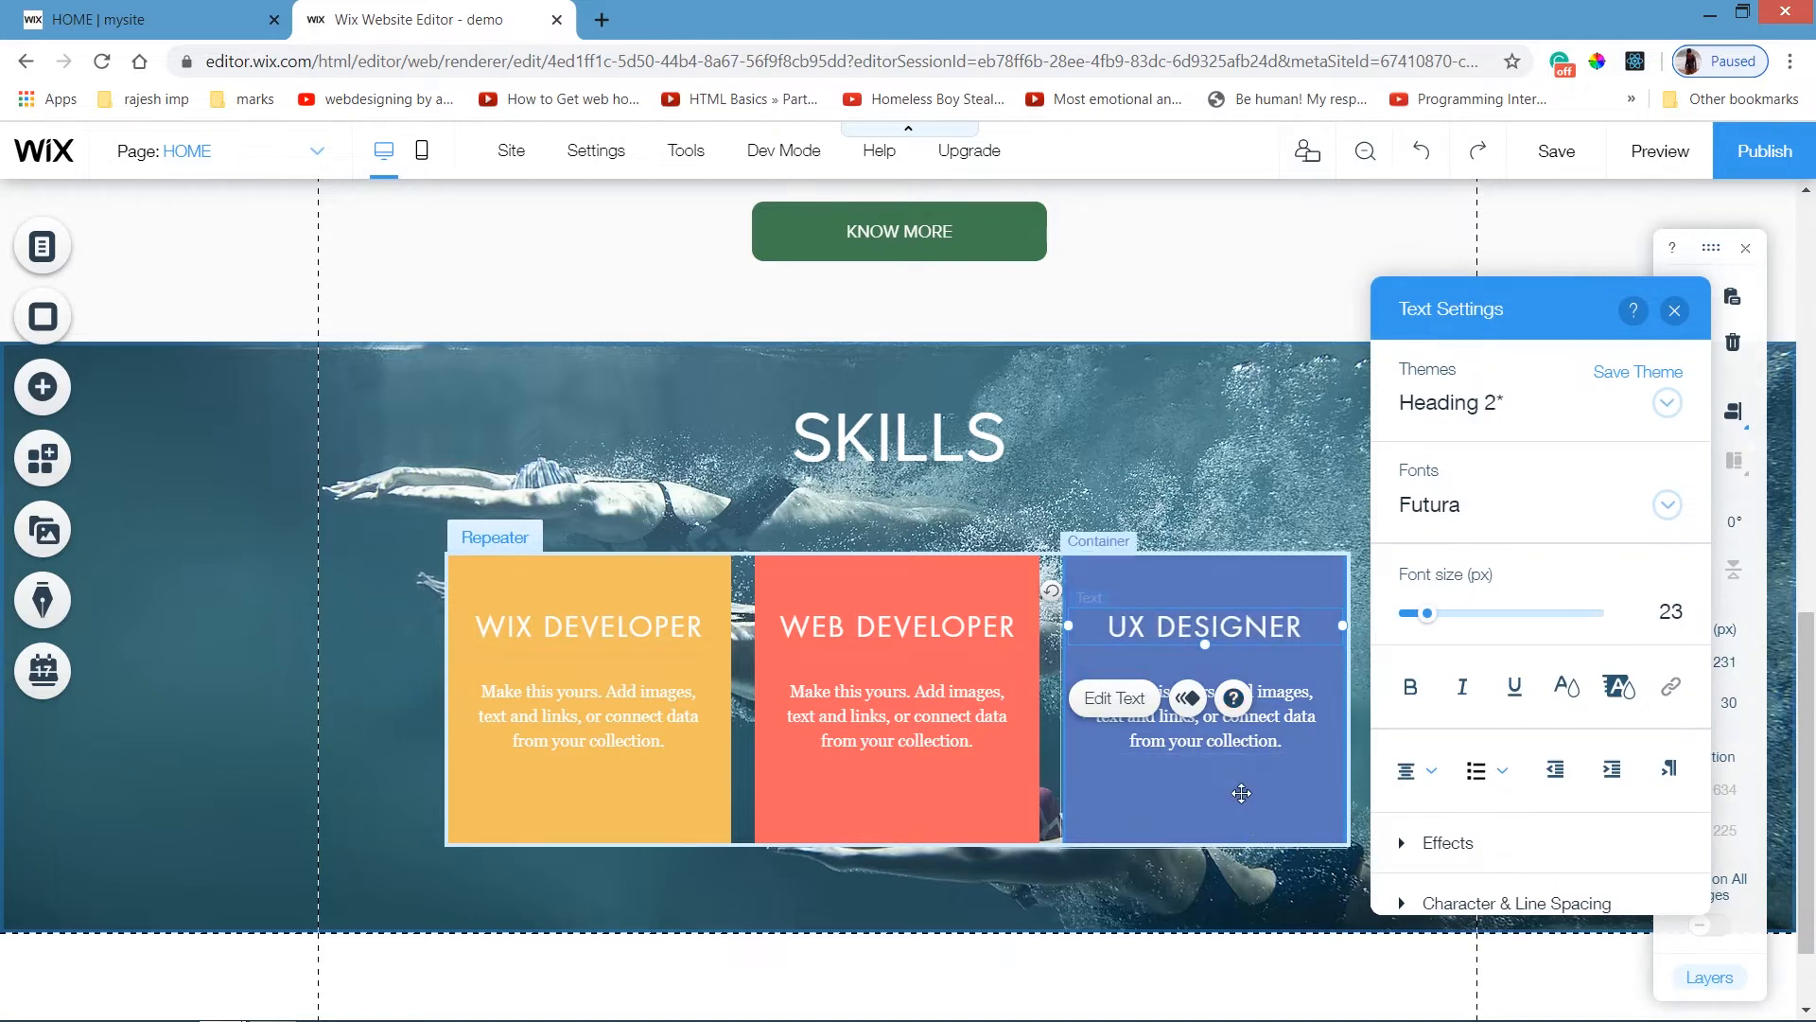
left_click(1263, 547)
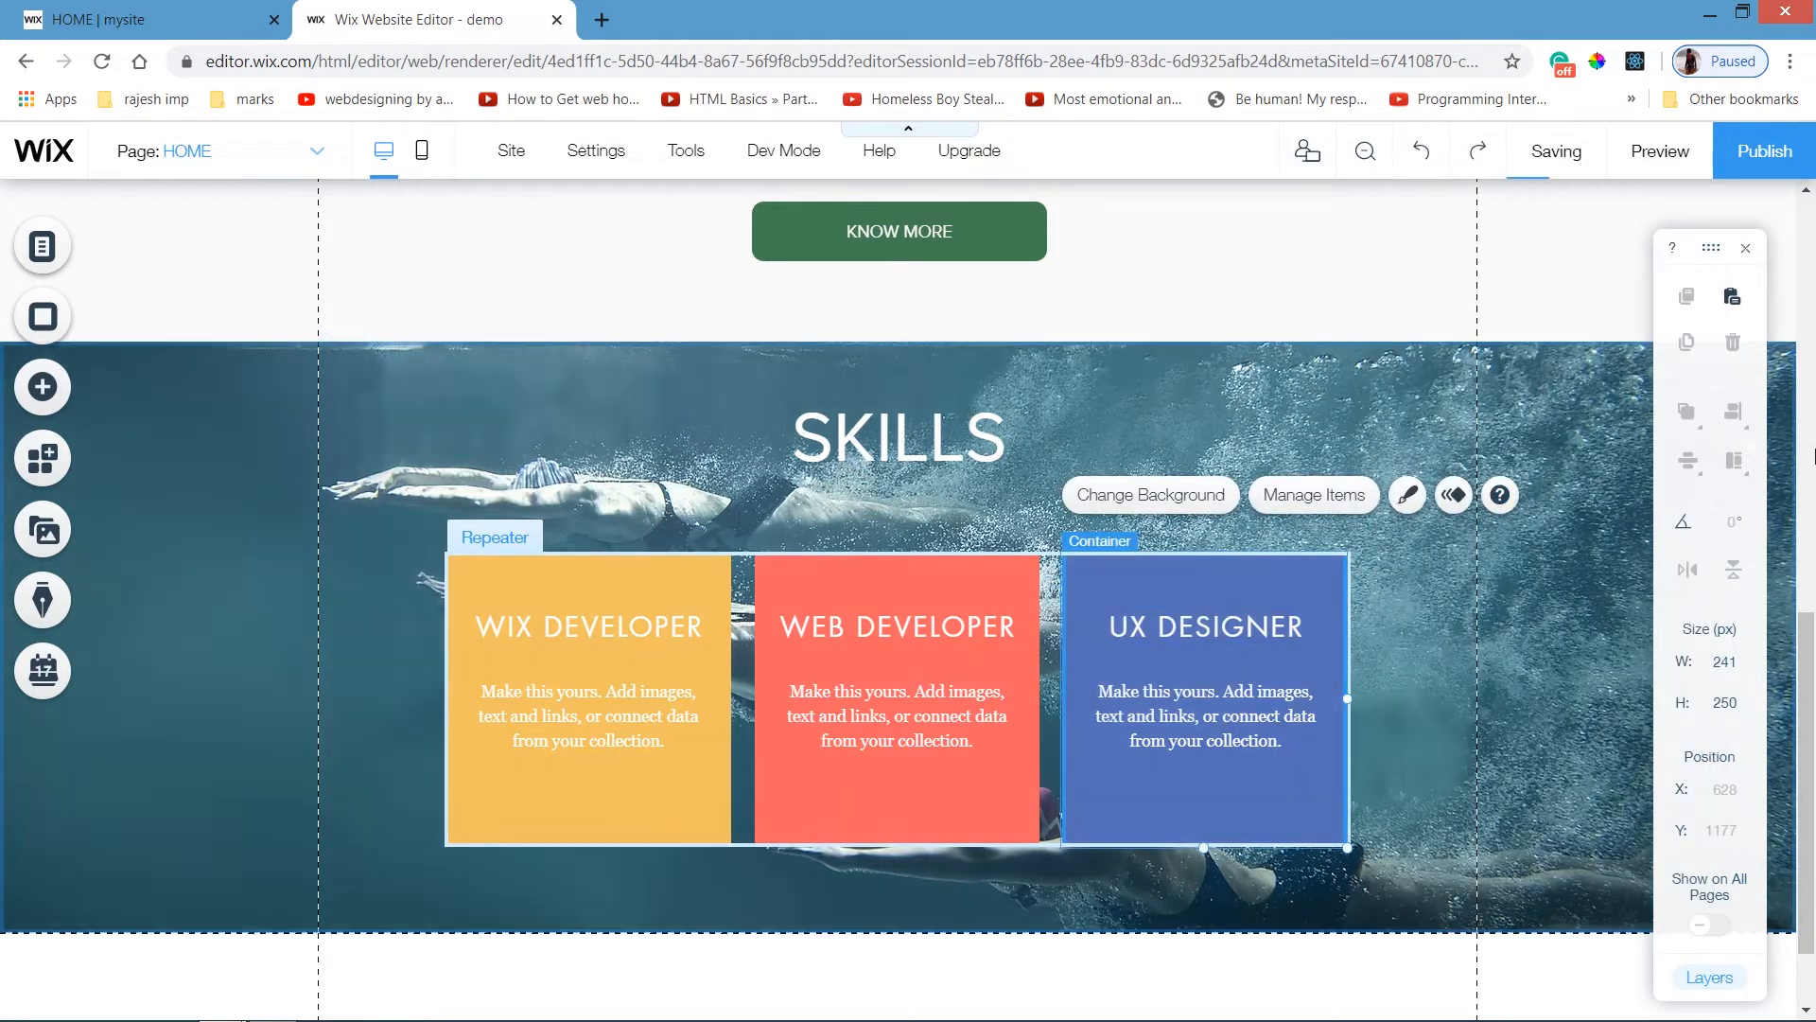
left_click_drag(1814, 653, 1813, 659)
Preview the site, test the Get In Touch form's input fields, and return to the editor.
left_click(1565, 653)
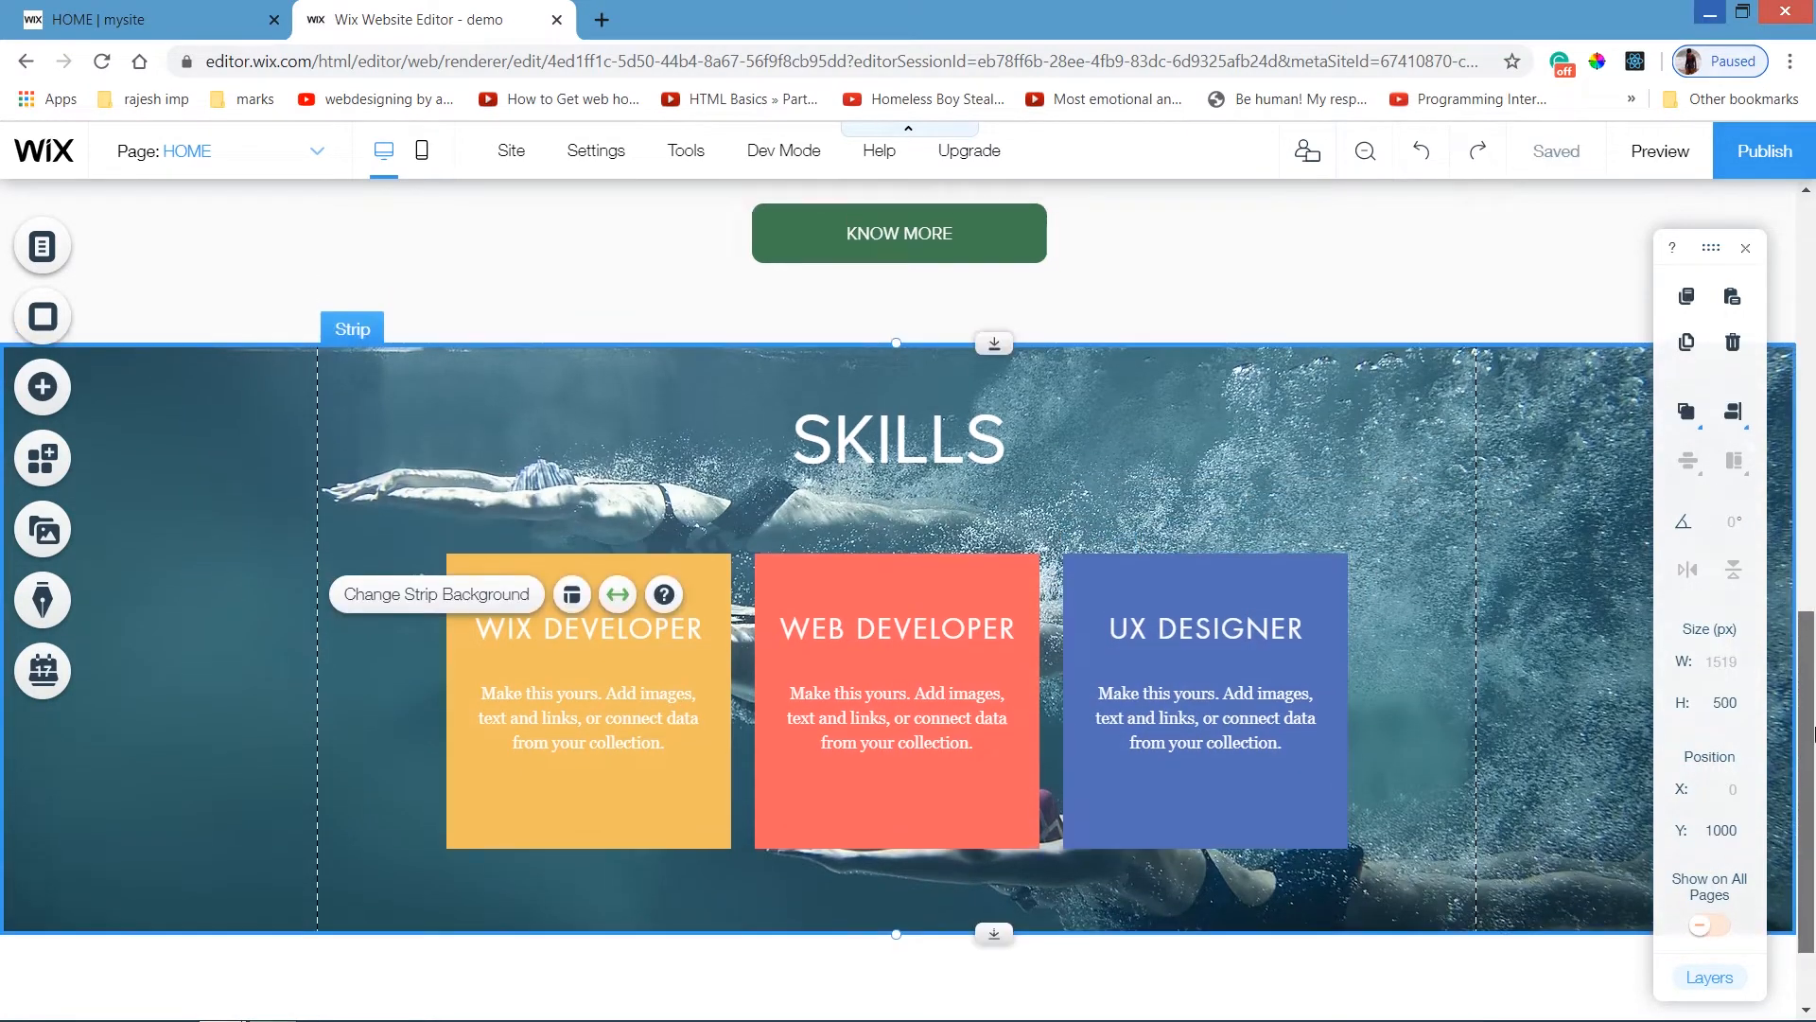
left_click_drag(1813, 746, 1814, 795)
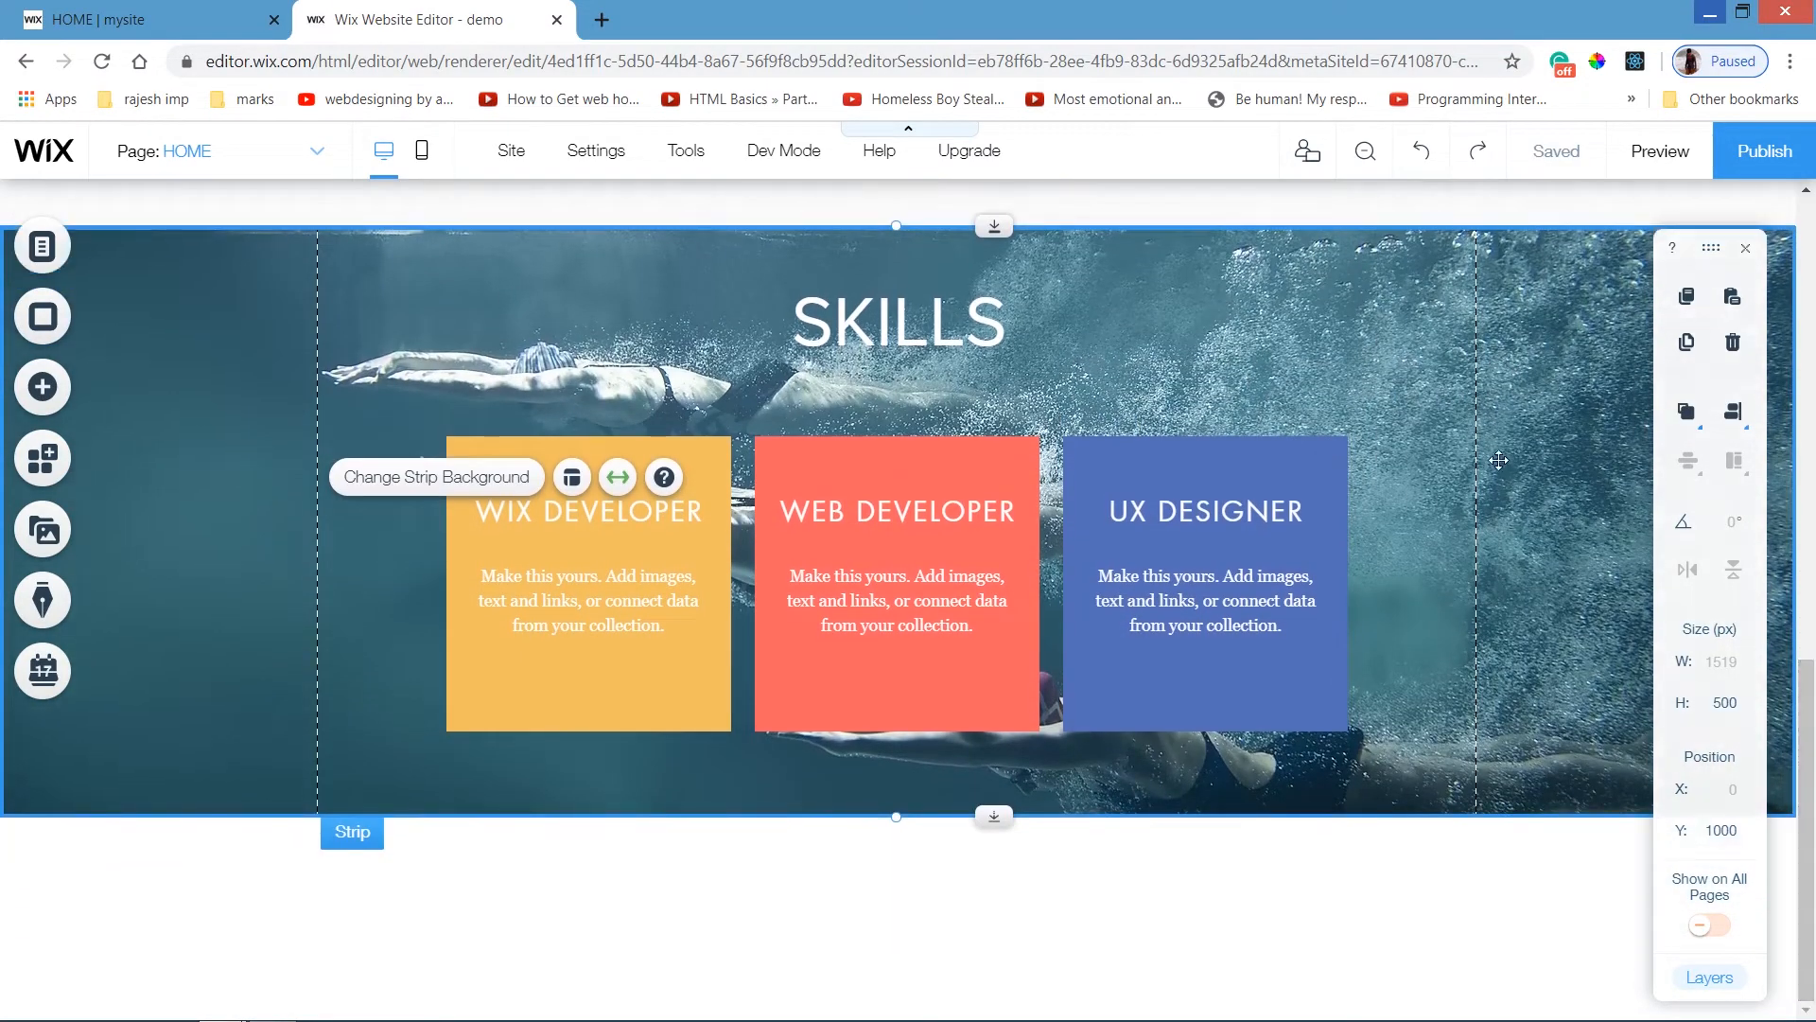
left_click(209, 11)
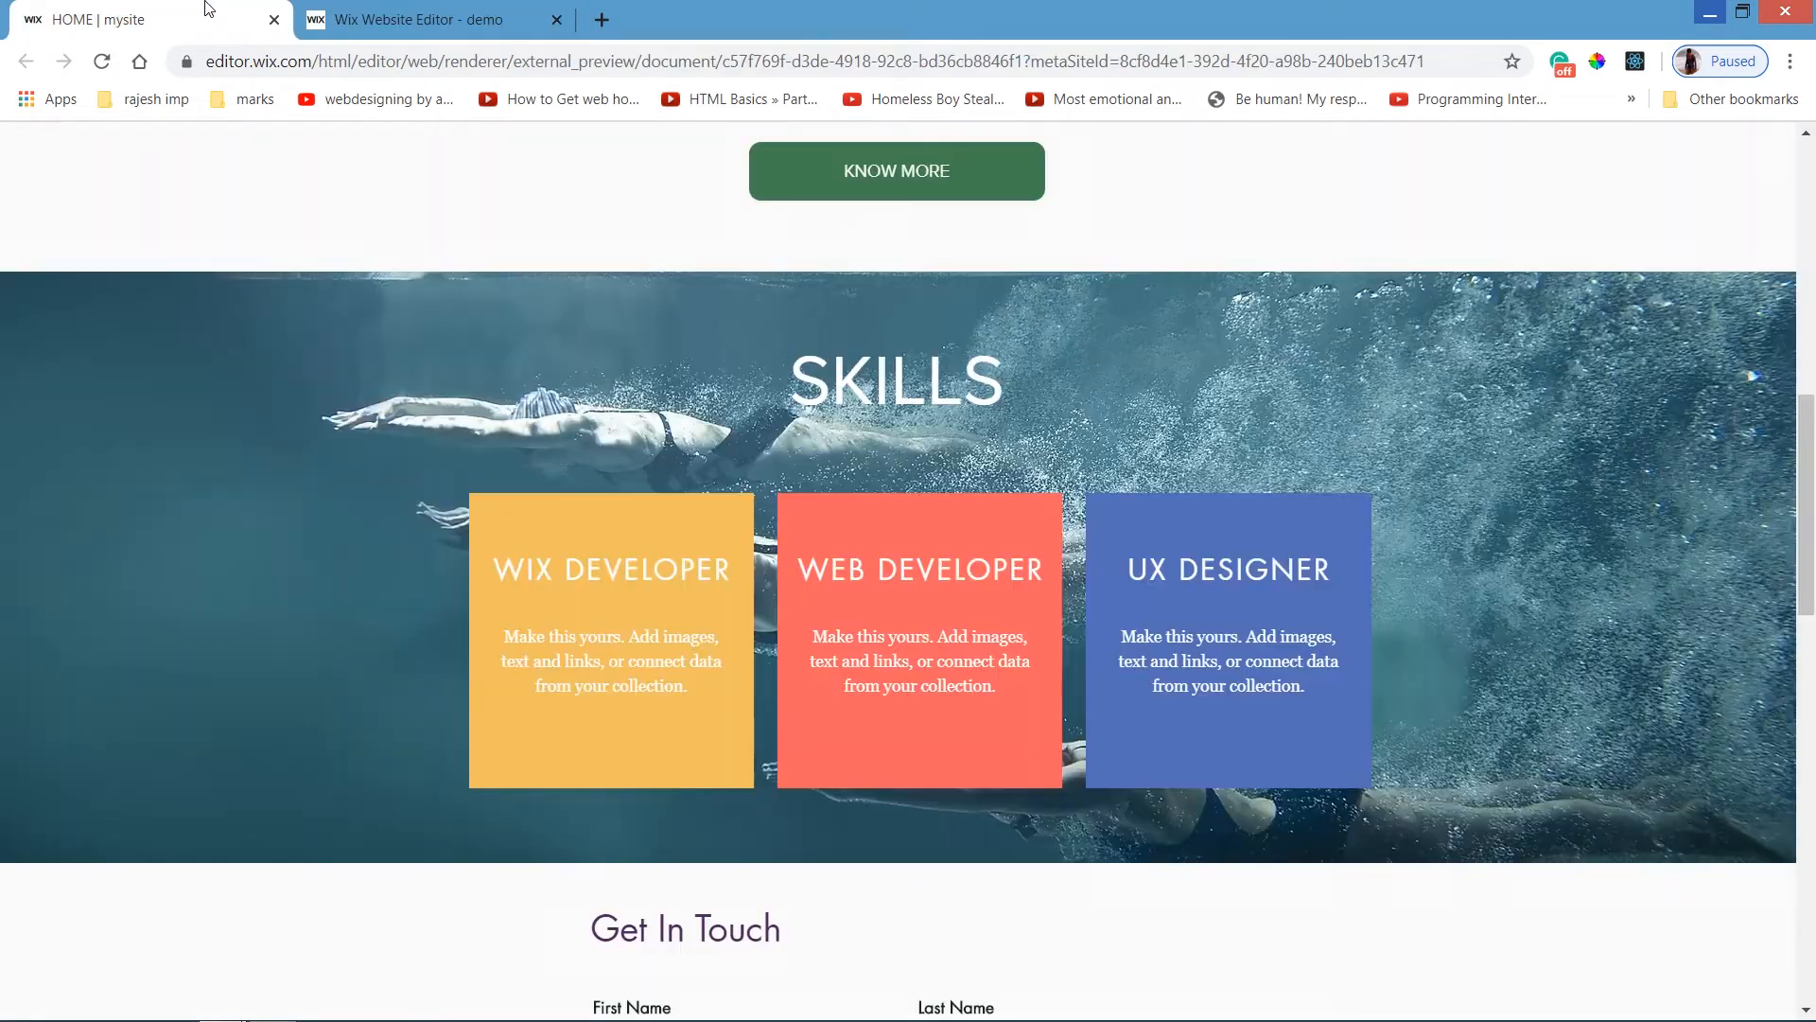
scroll(1439, 564, "down", 6)
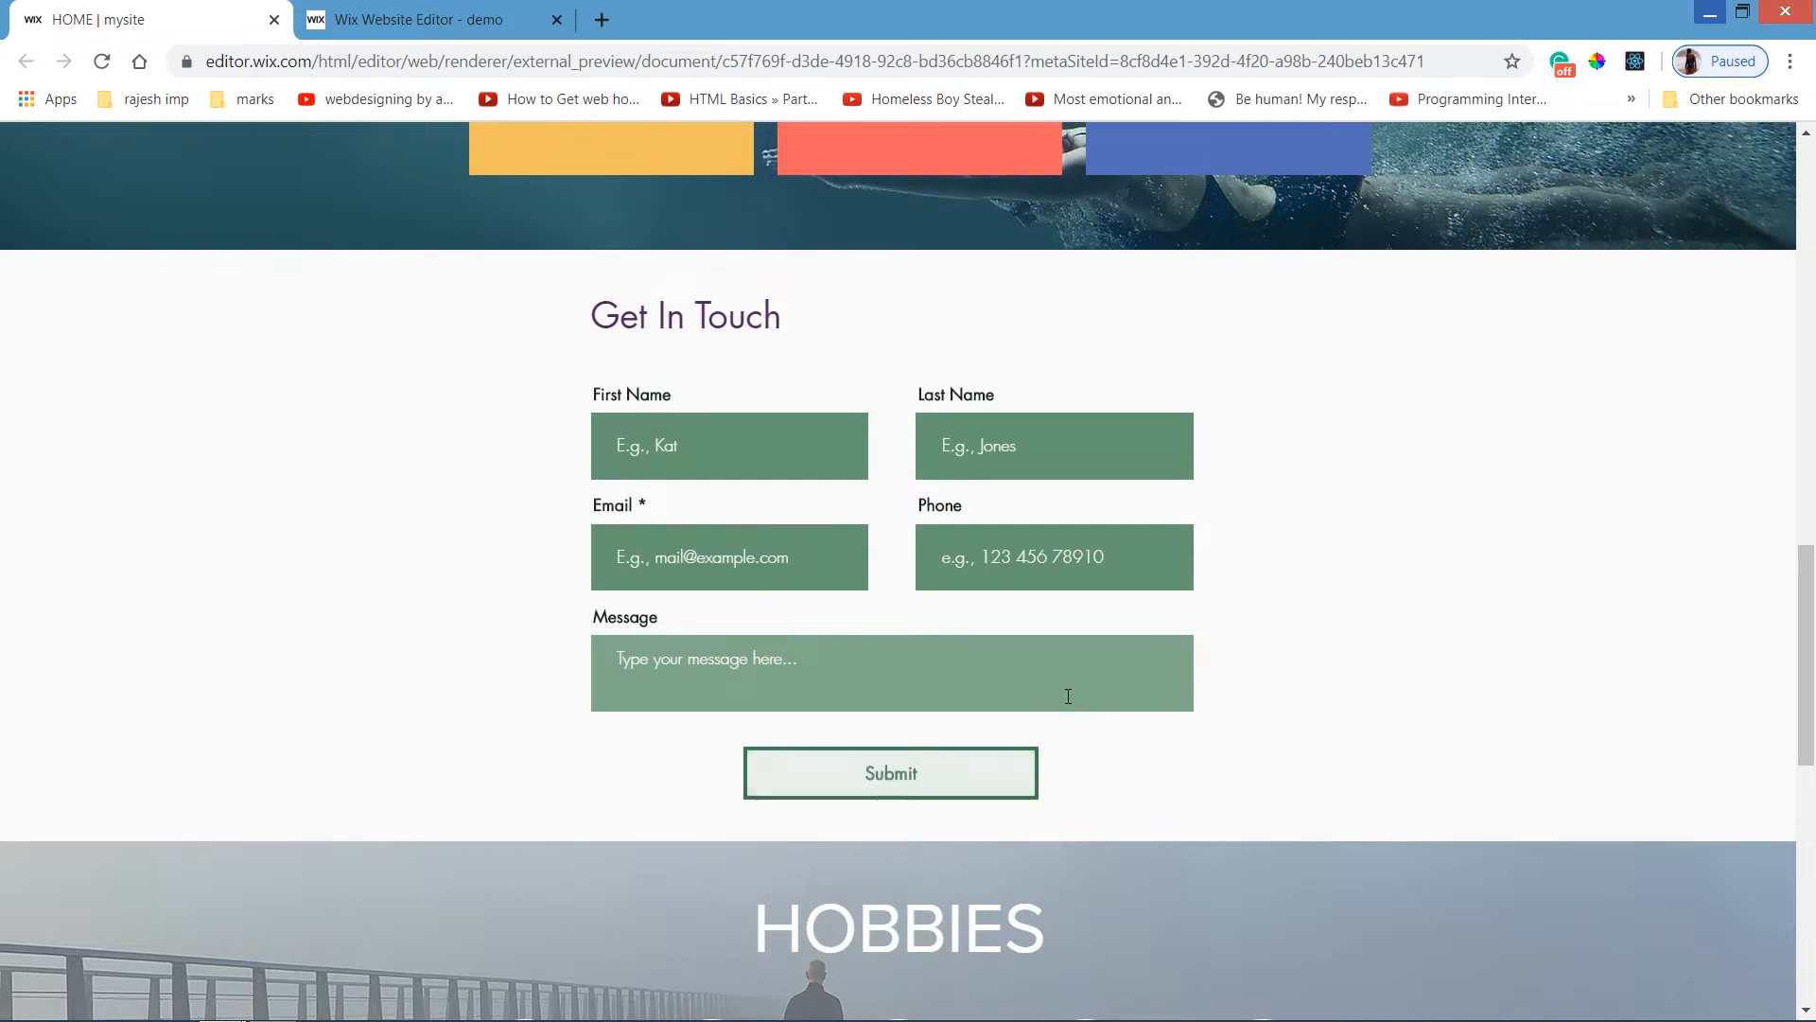
left_click(1087, 538)
left_click(1064, 432)
left_click(737, 429)
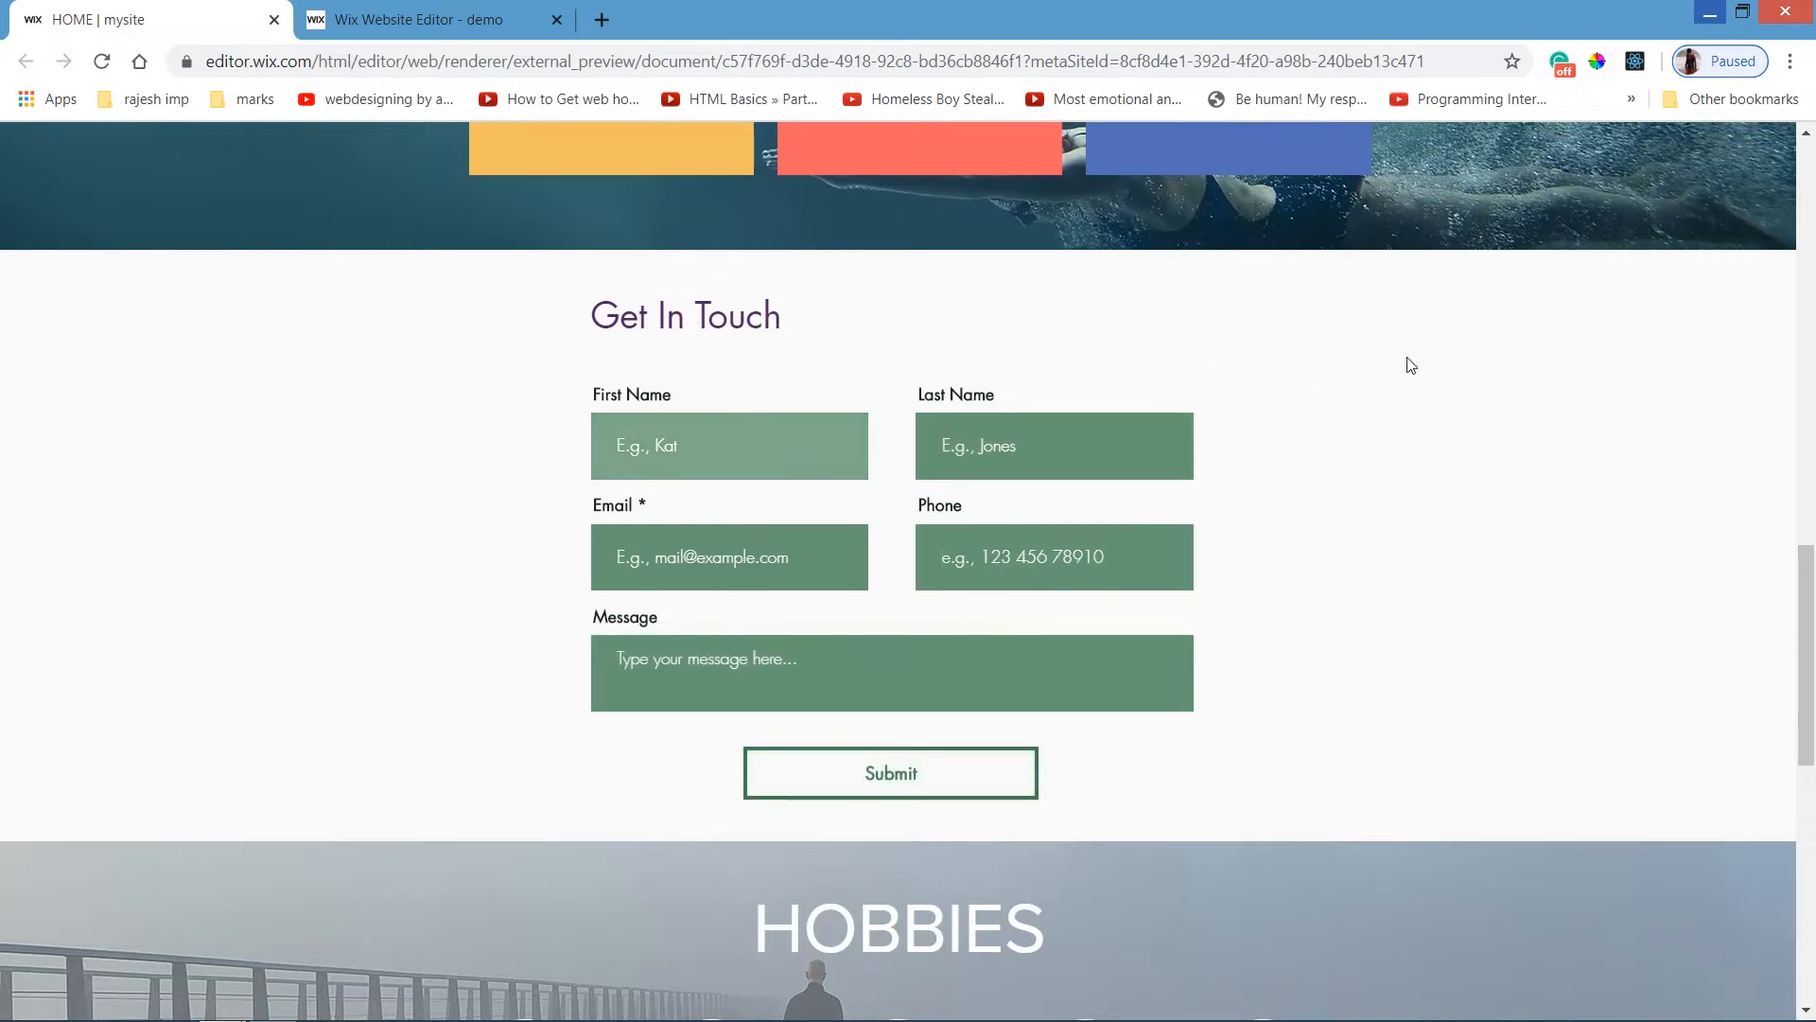
left_click(457, 12)
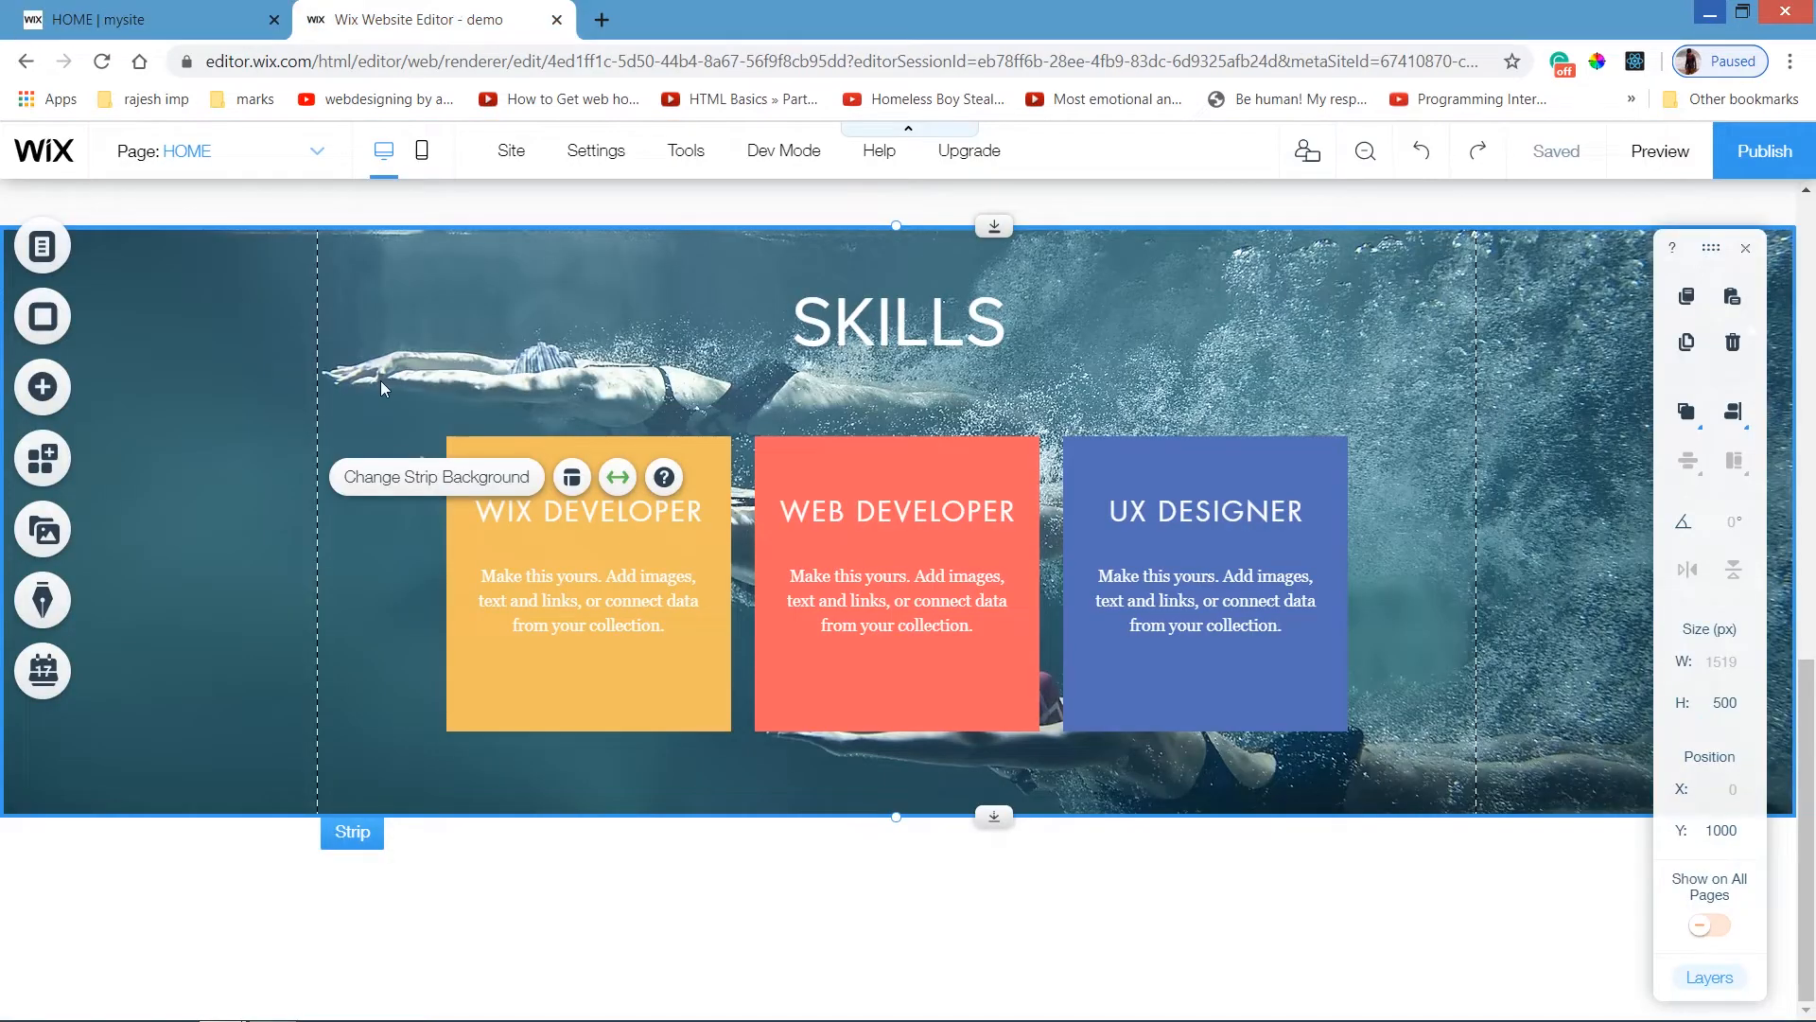
Add a blank white Classic strip below the SKILLS section at 500 px tall.
left_click(45, 388)
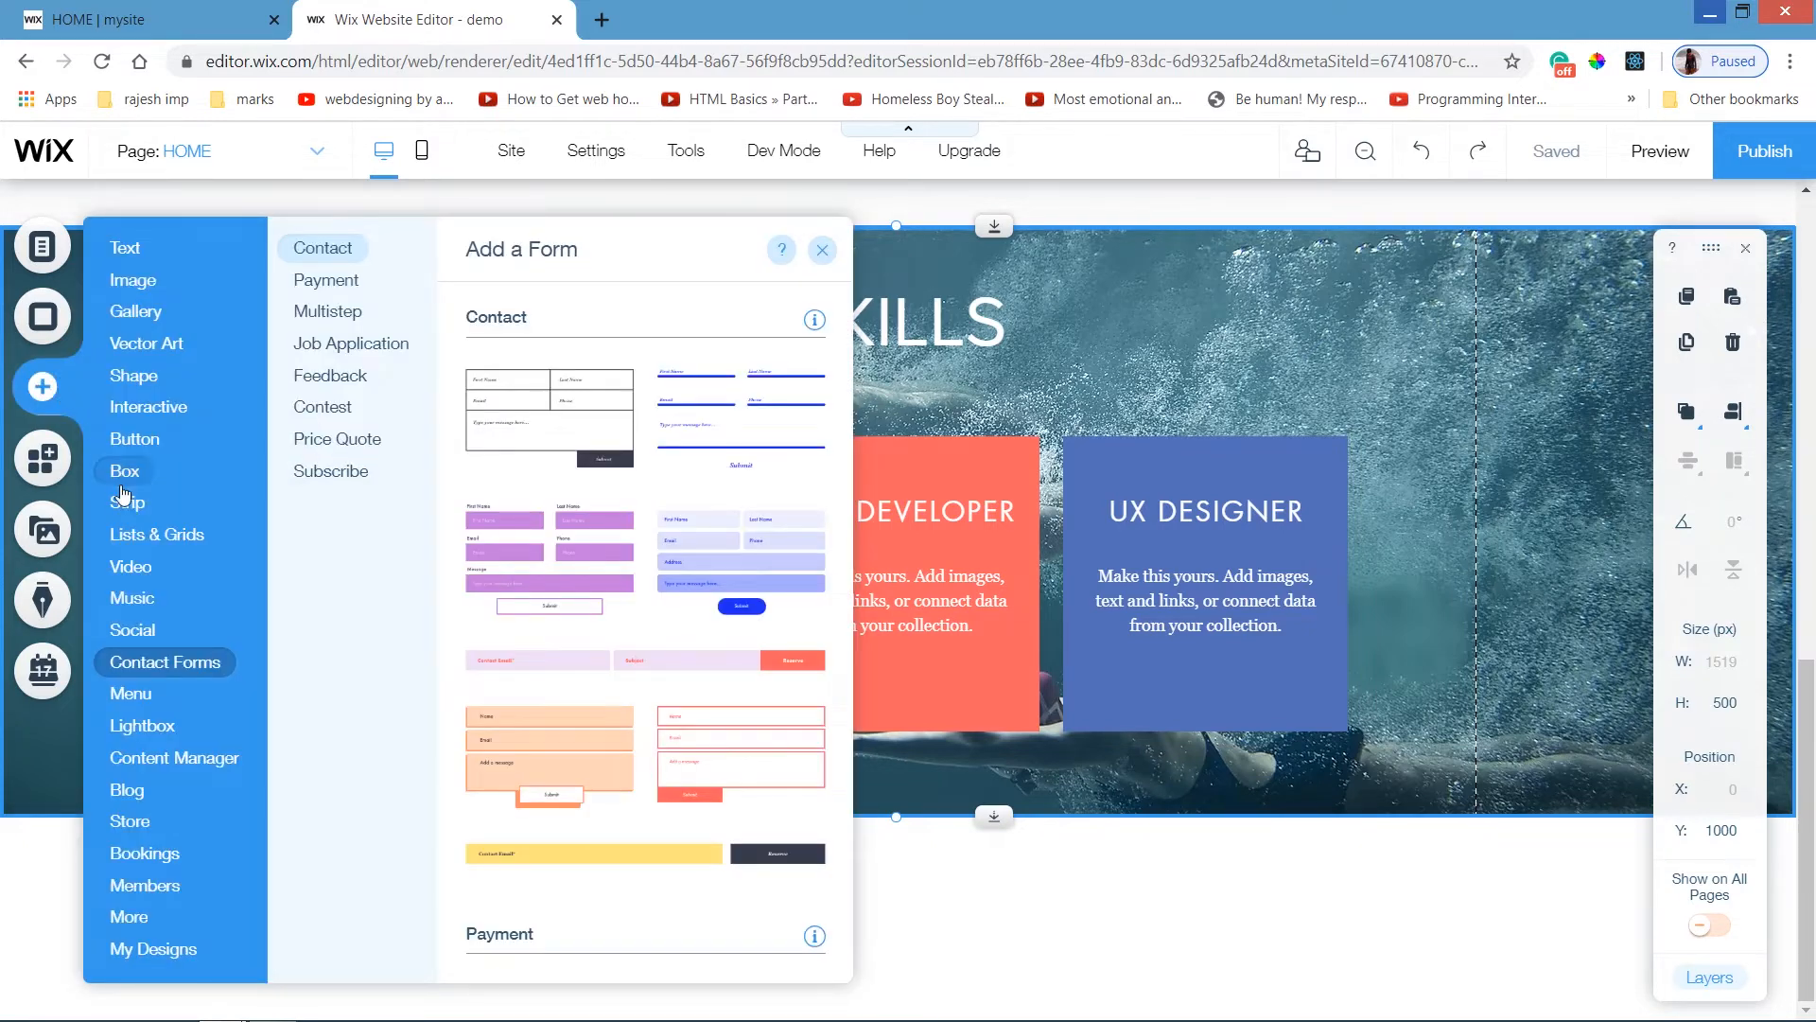
mouse_move(129, 512)
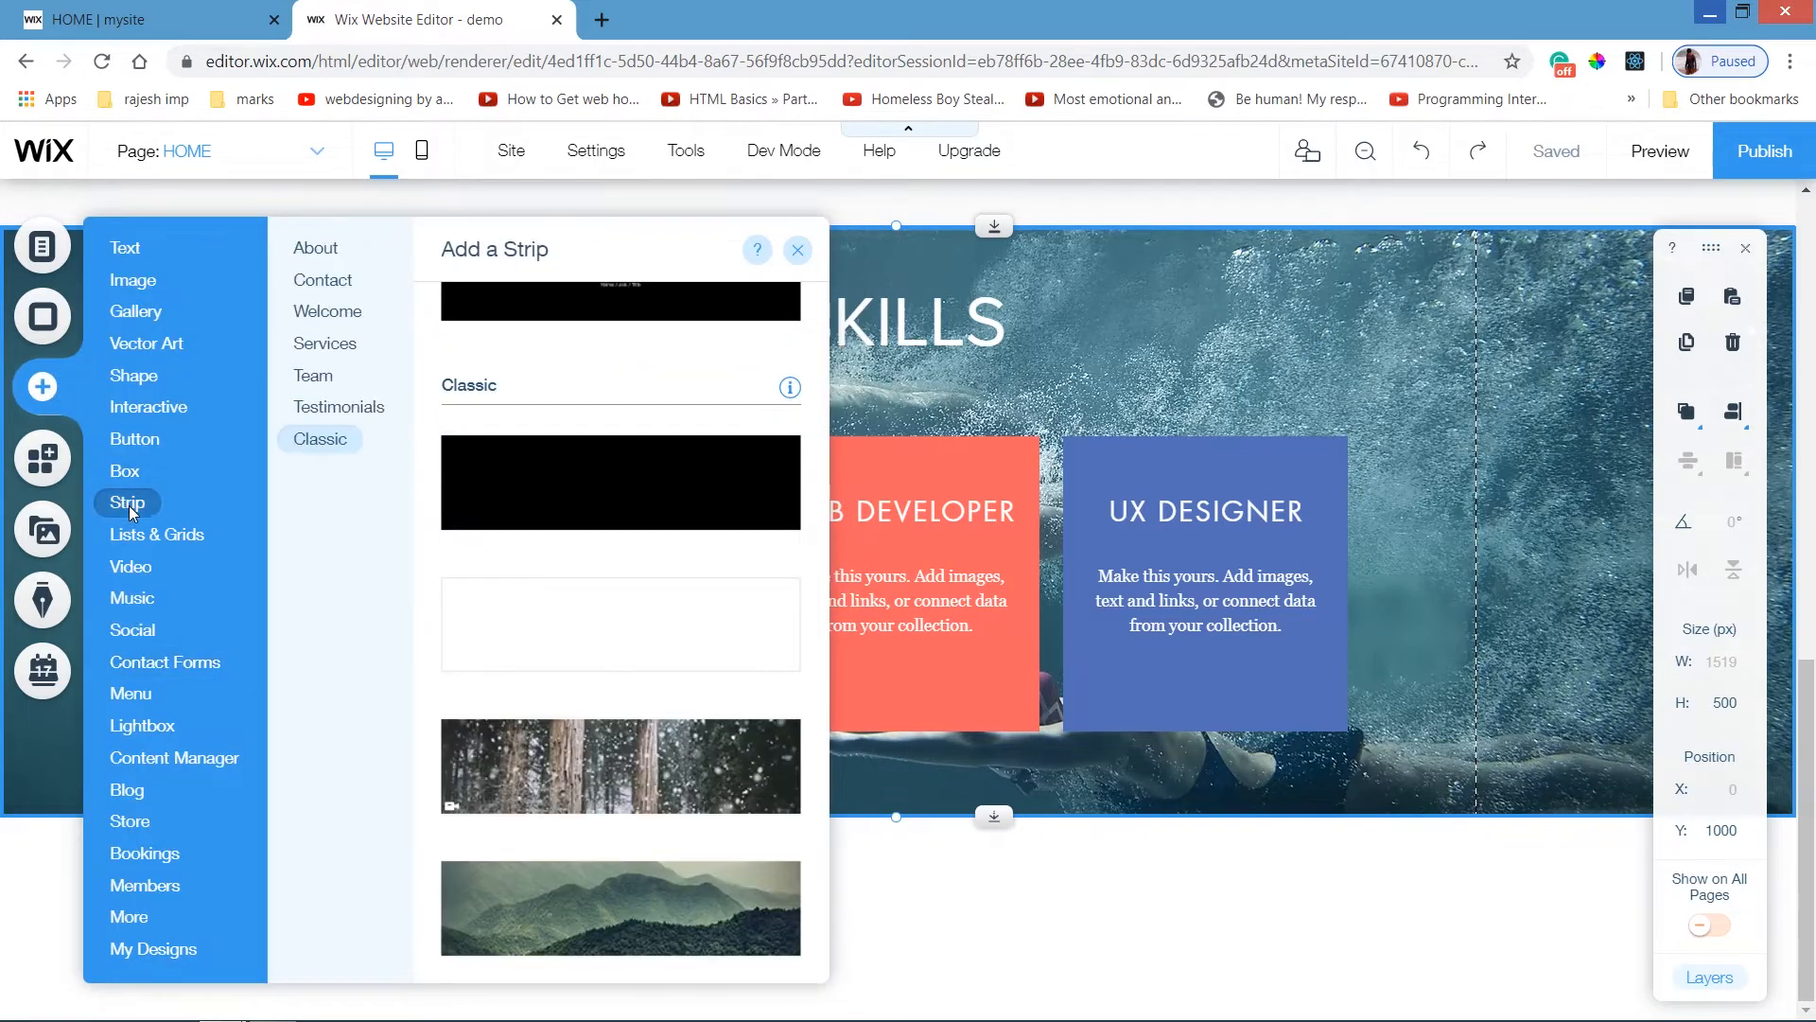
left_click(558, 625)
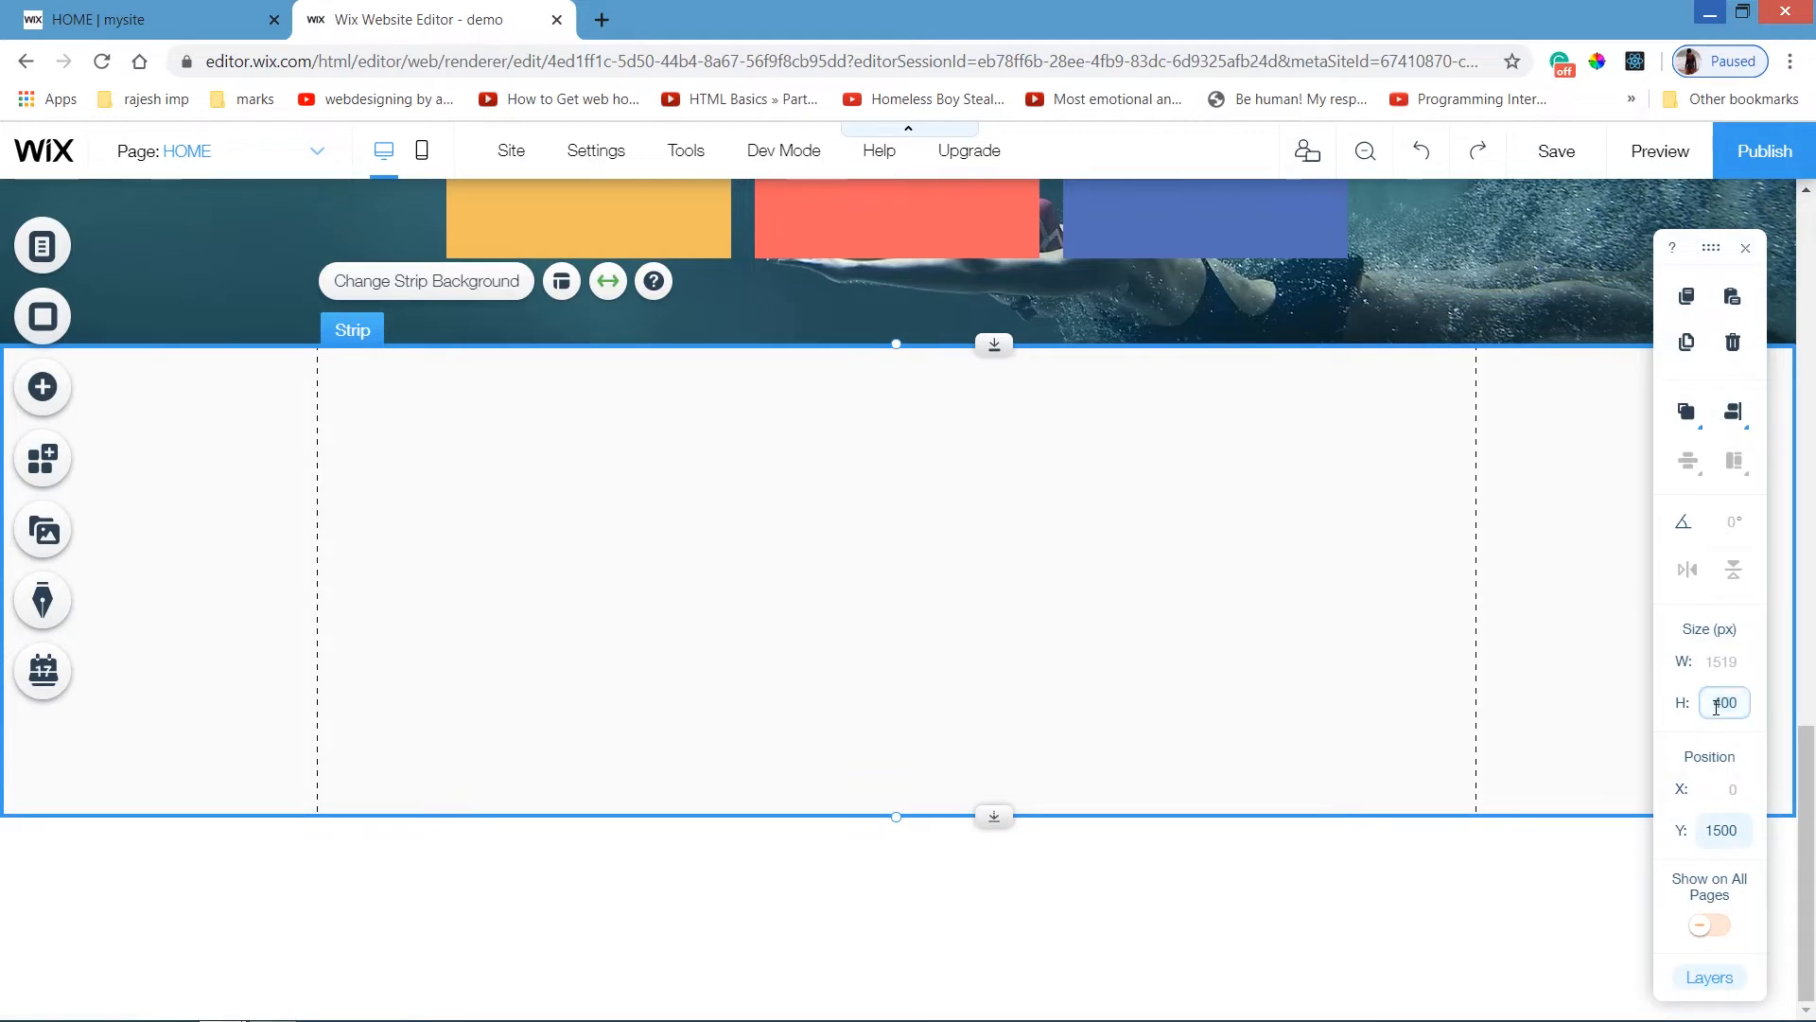
key("Return")
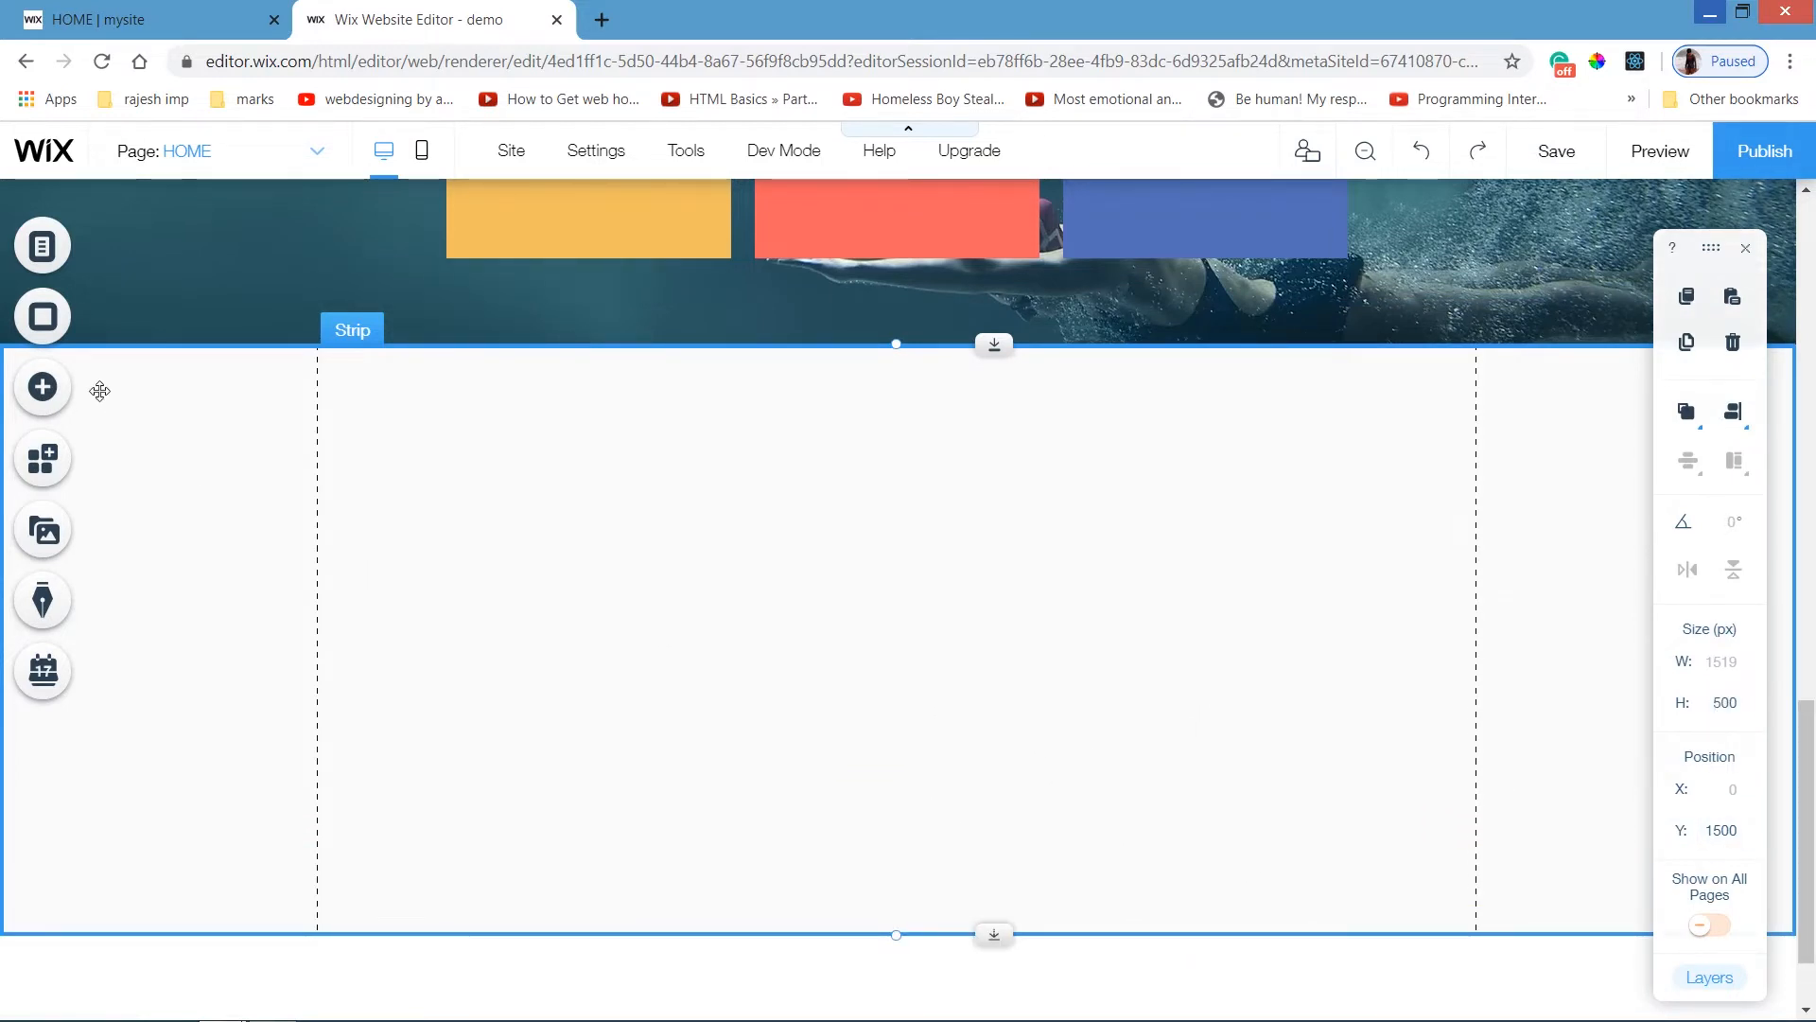
Add the purple Get In Touch contact form template to the new strip.
left_click(36, 396)
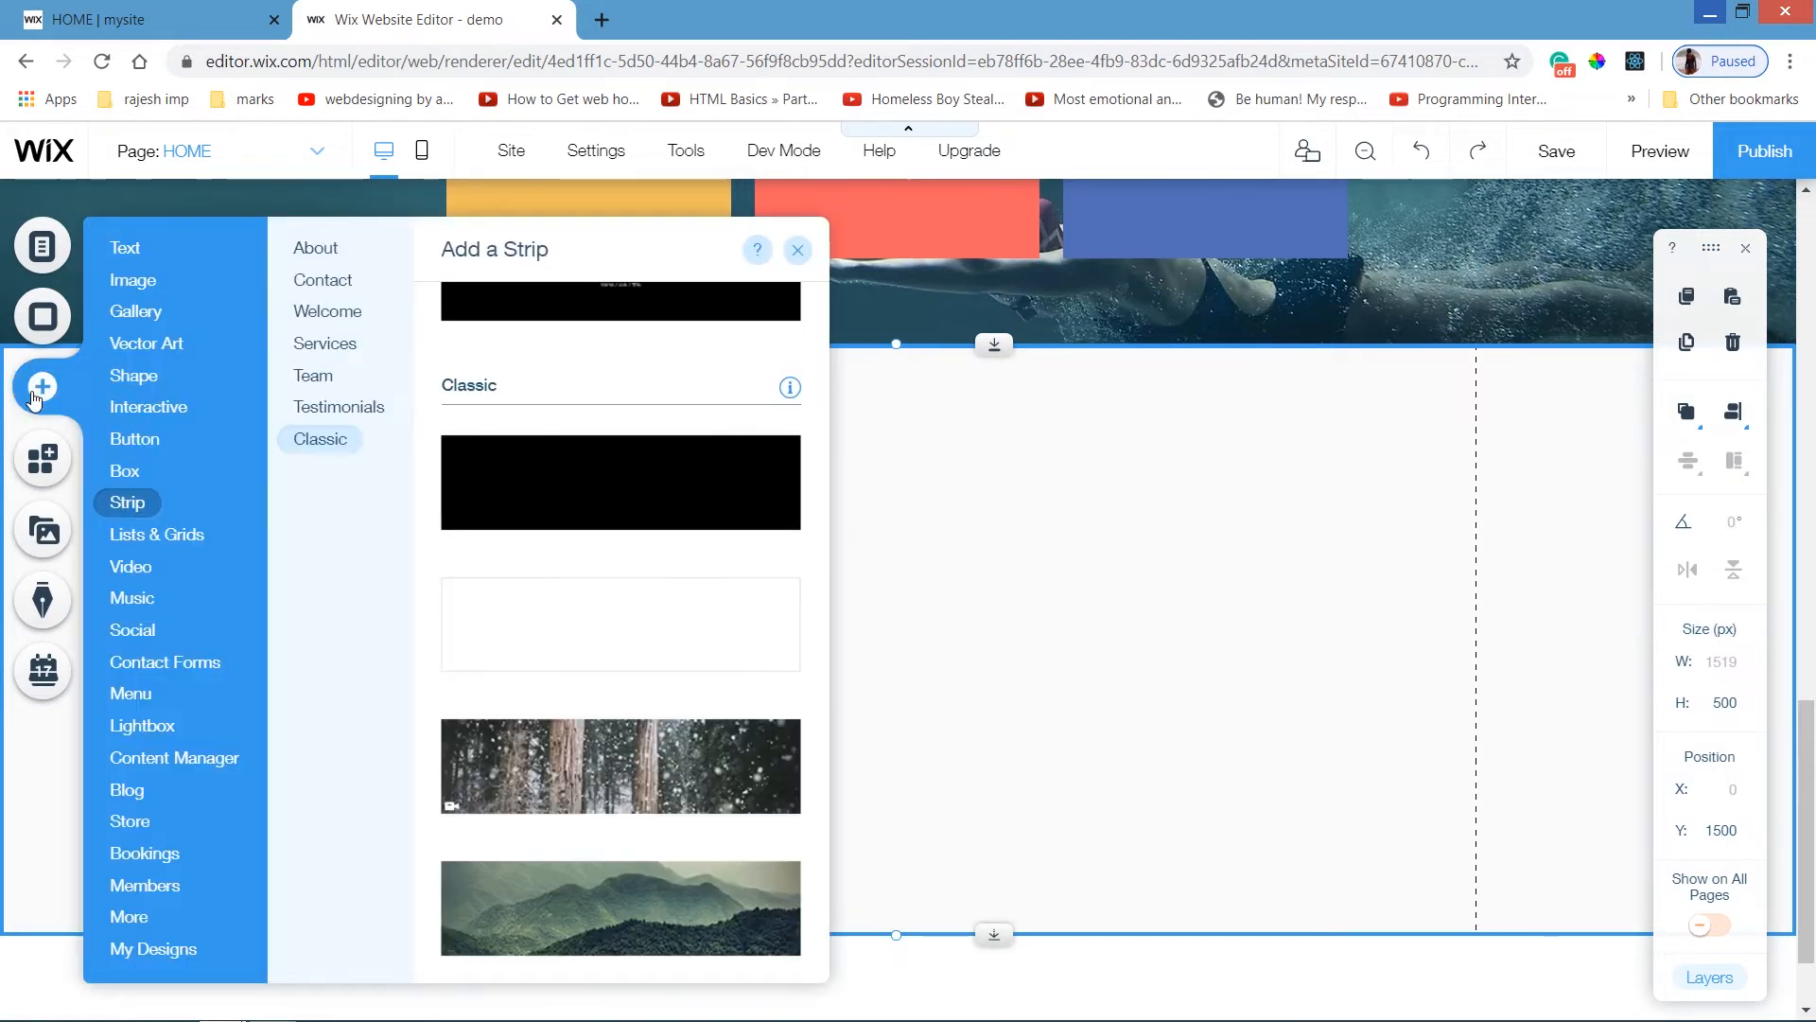
left_click(139, 603)
left_click(155, 663)
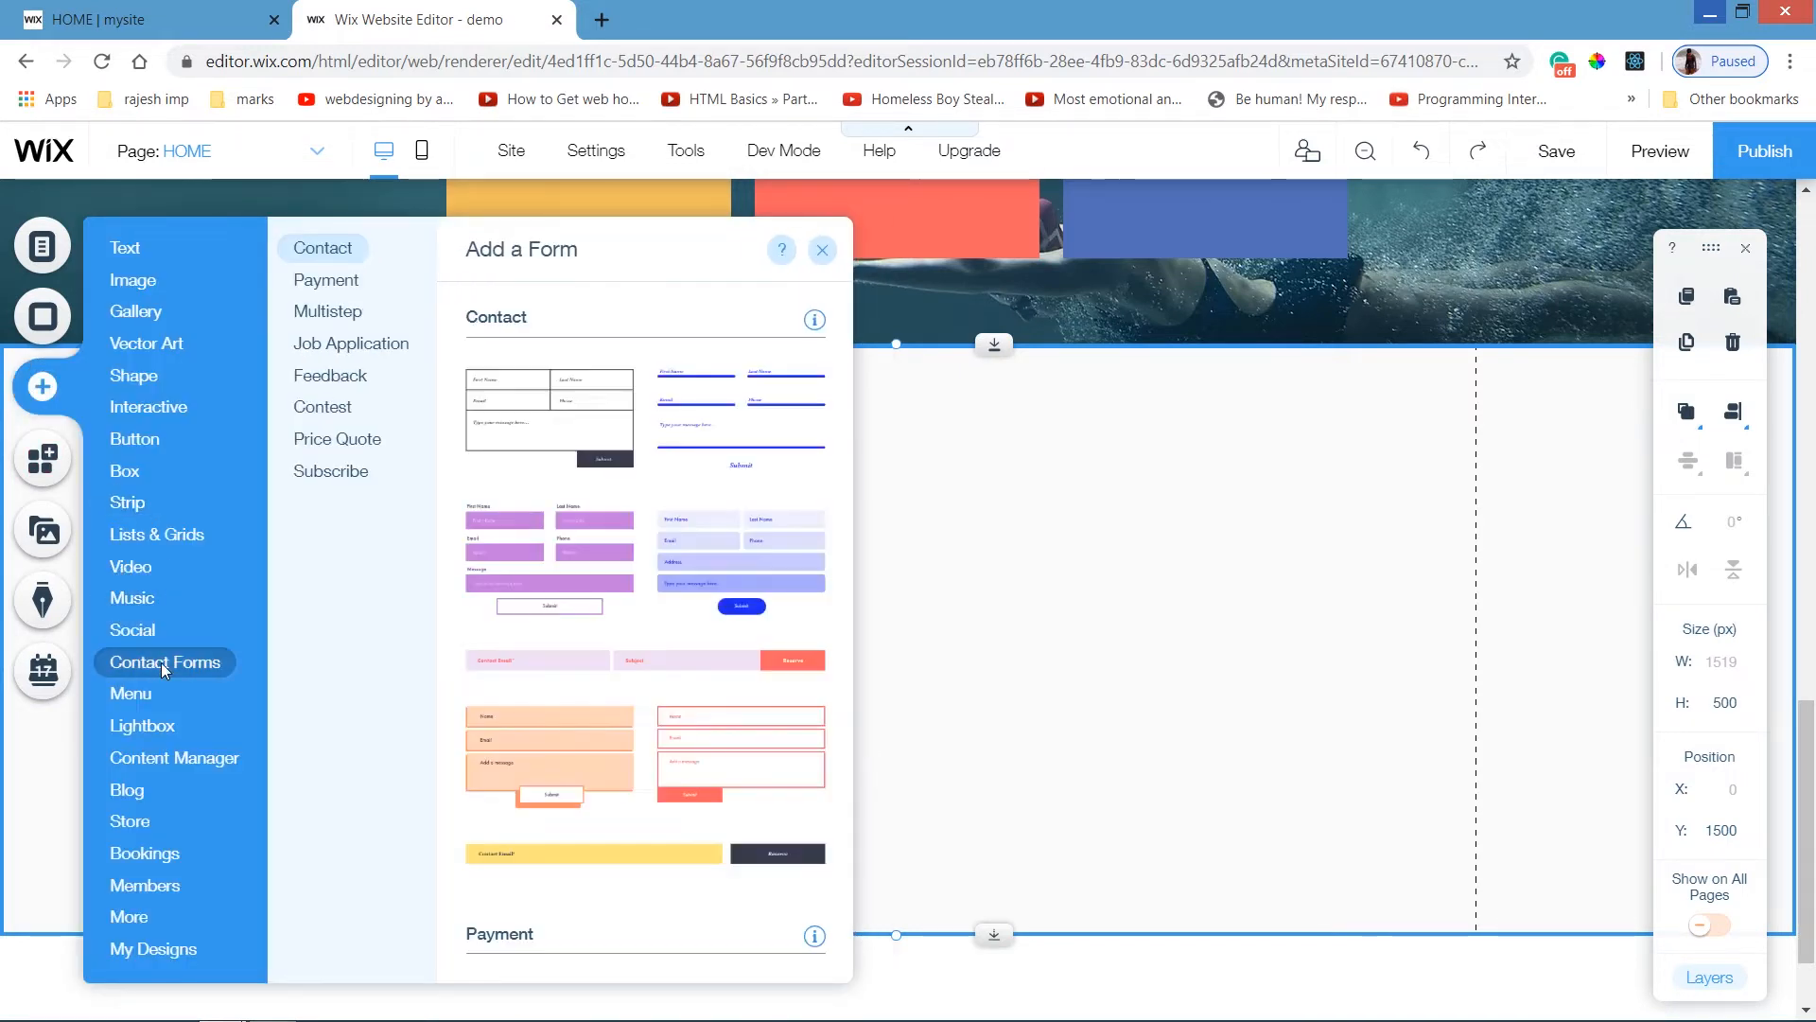
left_click_drag(847, 350, 850, 307)
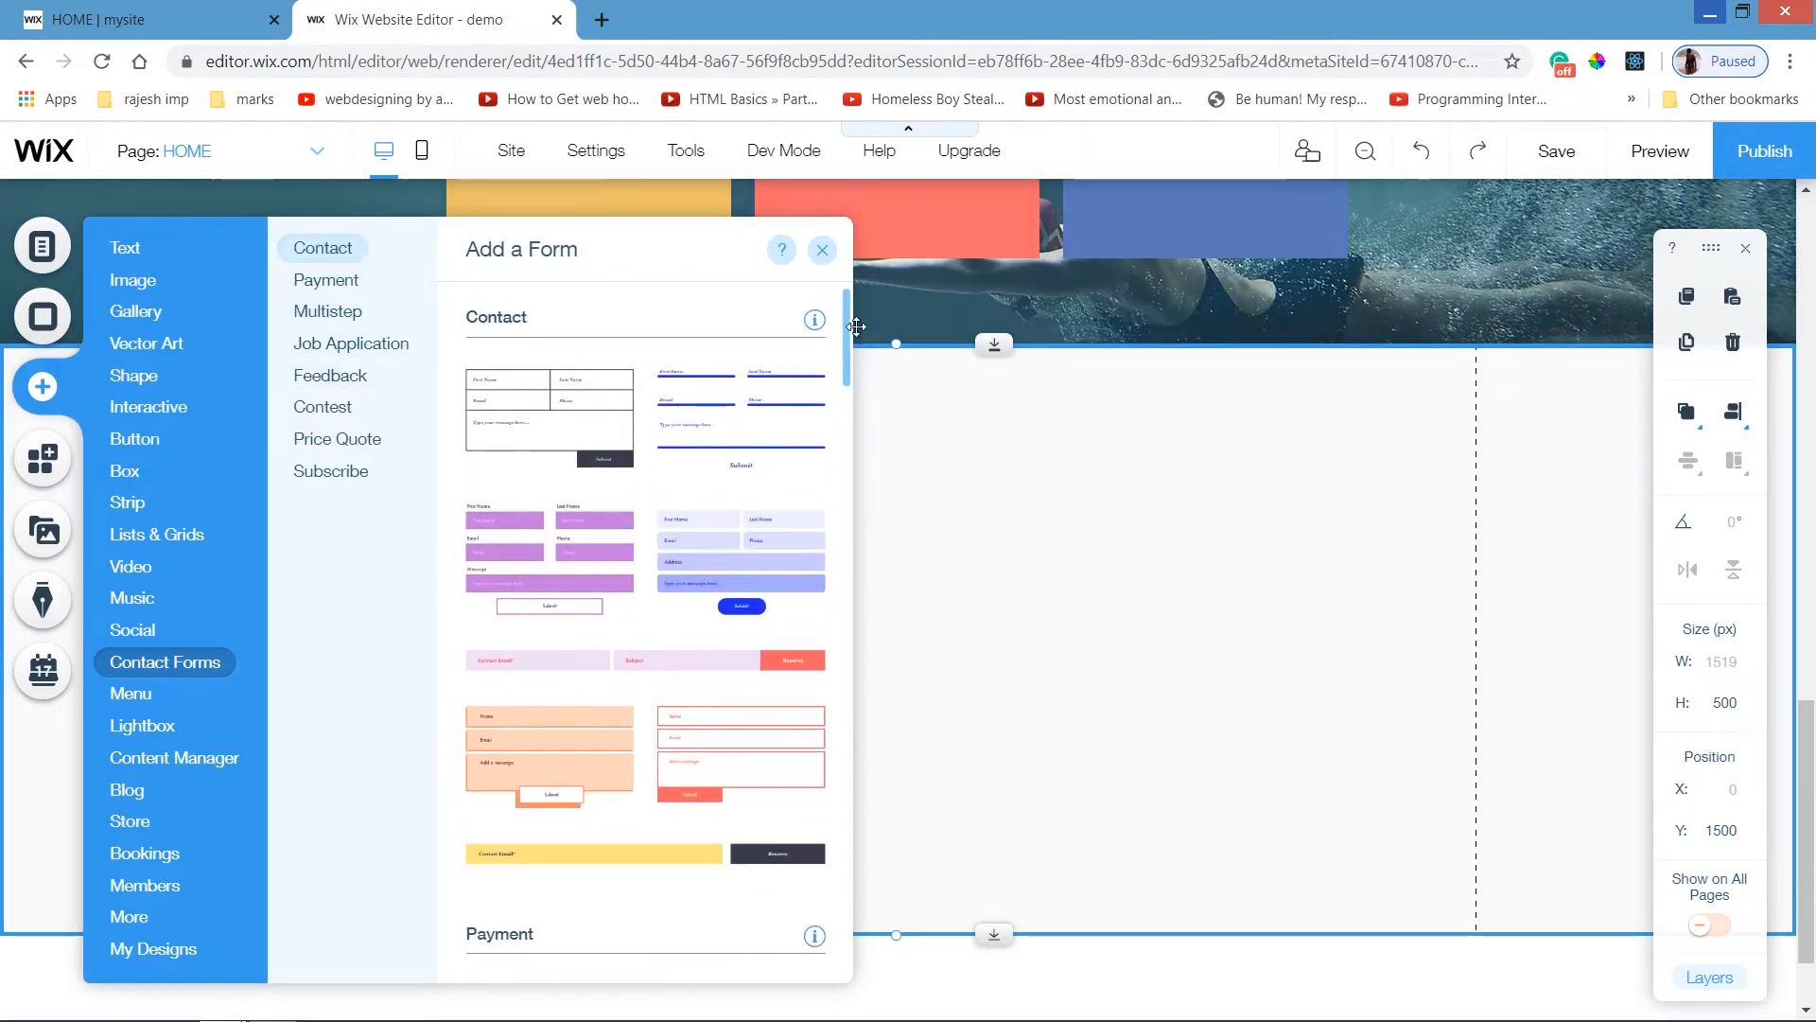
left_click(539, 577)
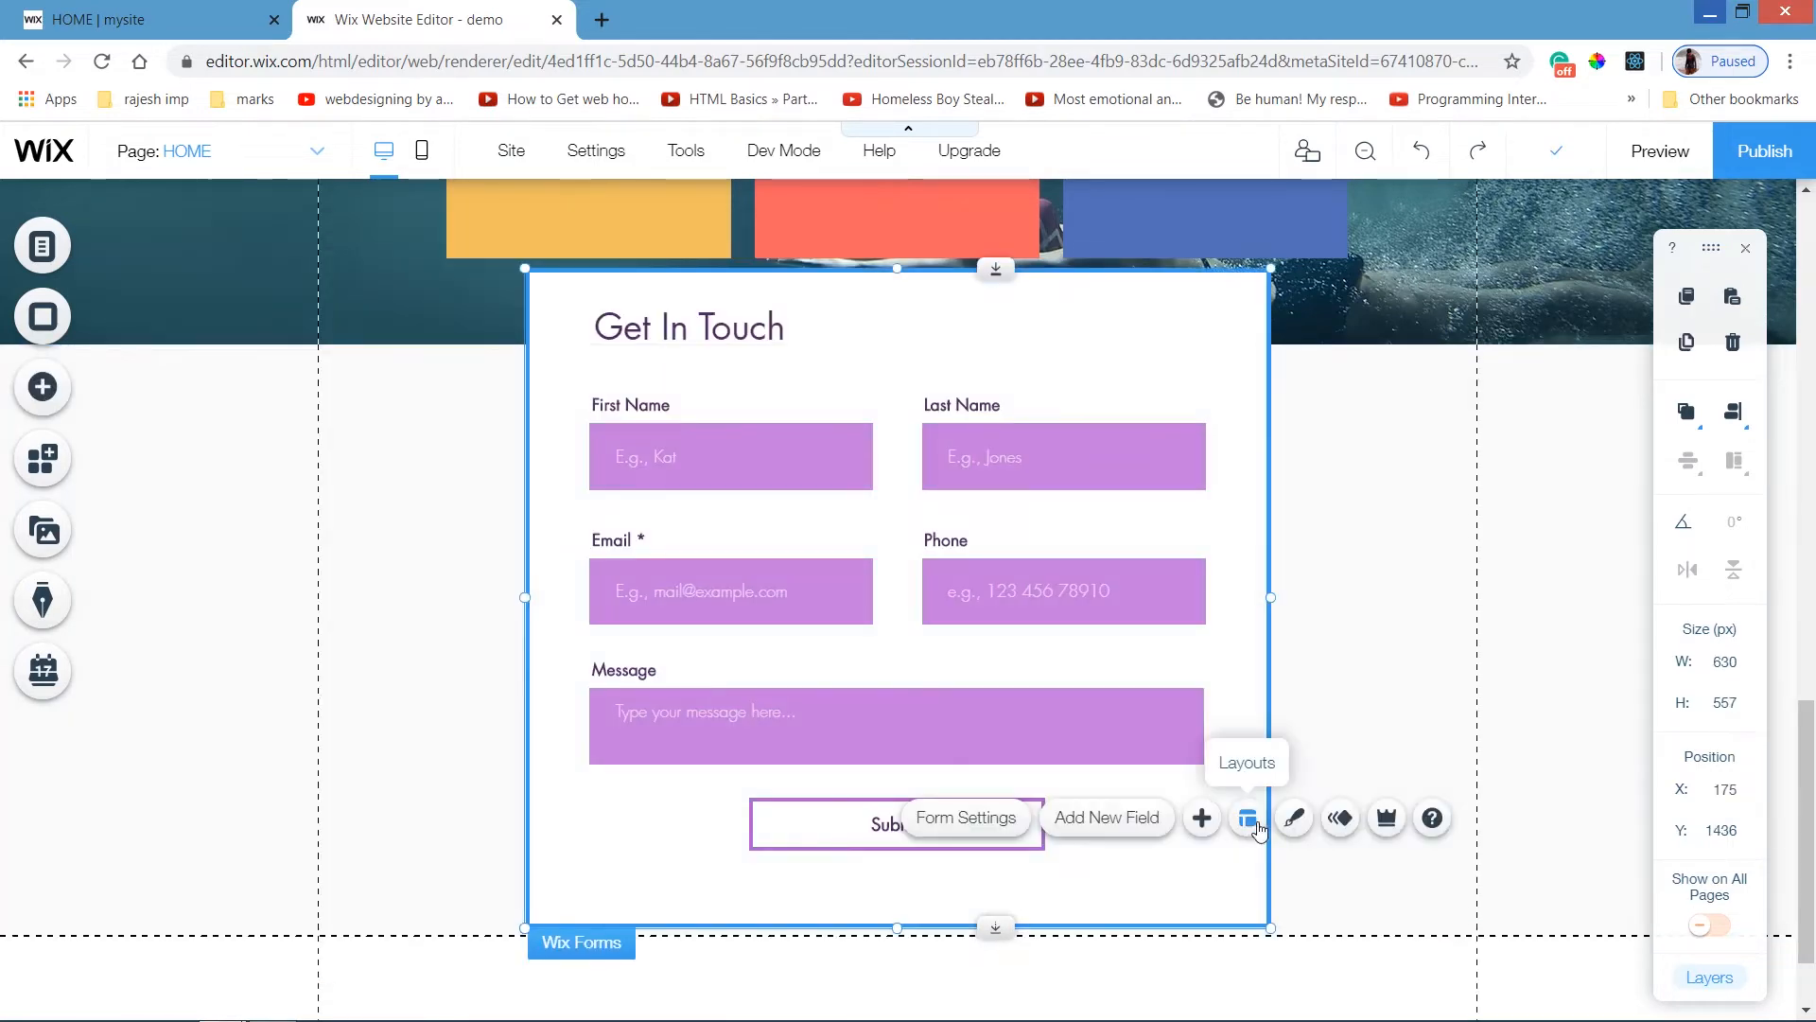
Set the form's space between rows to 20 px and its height to 500 px.
left_click(1250, 821)
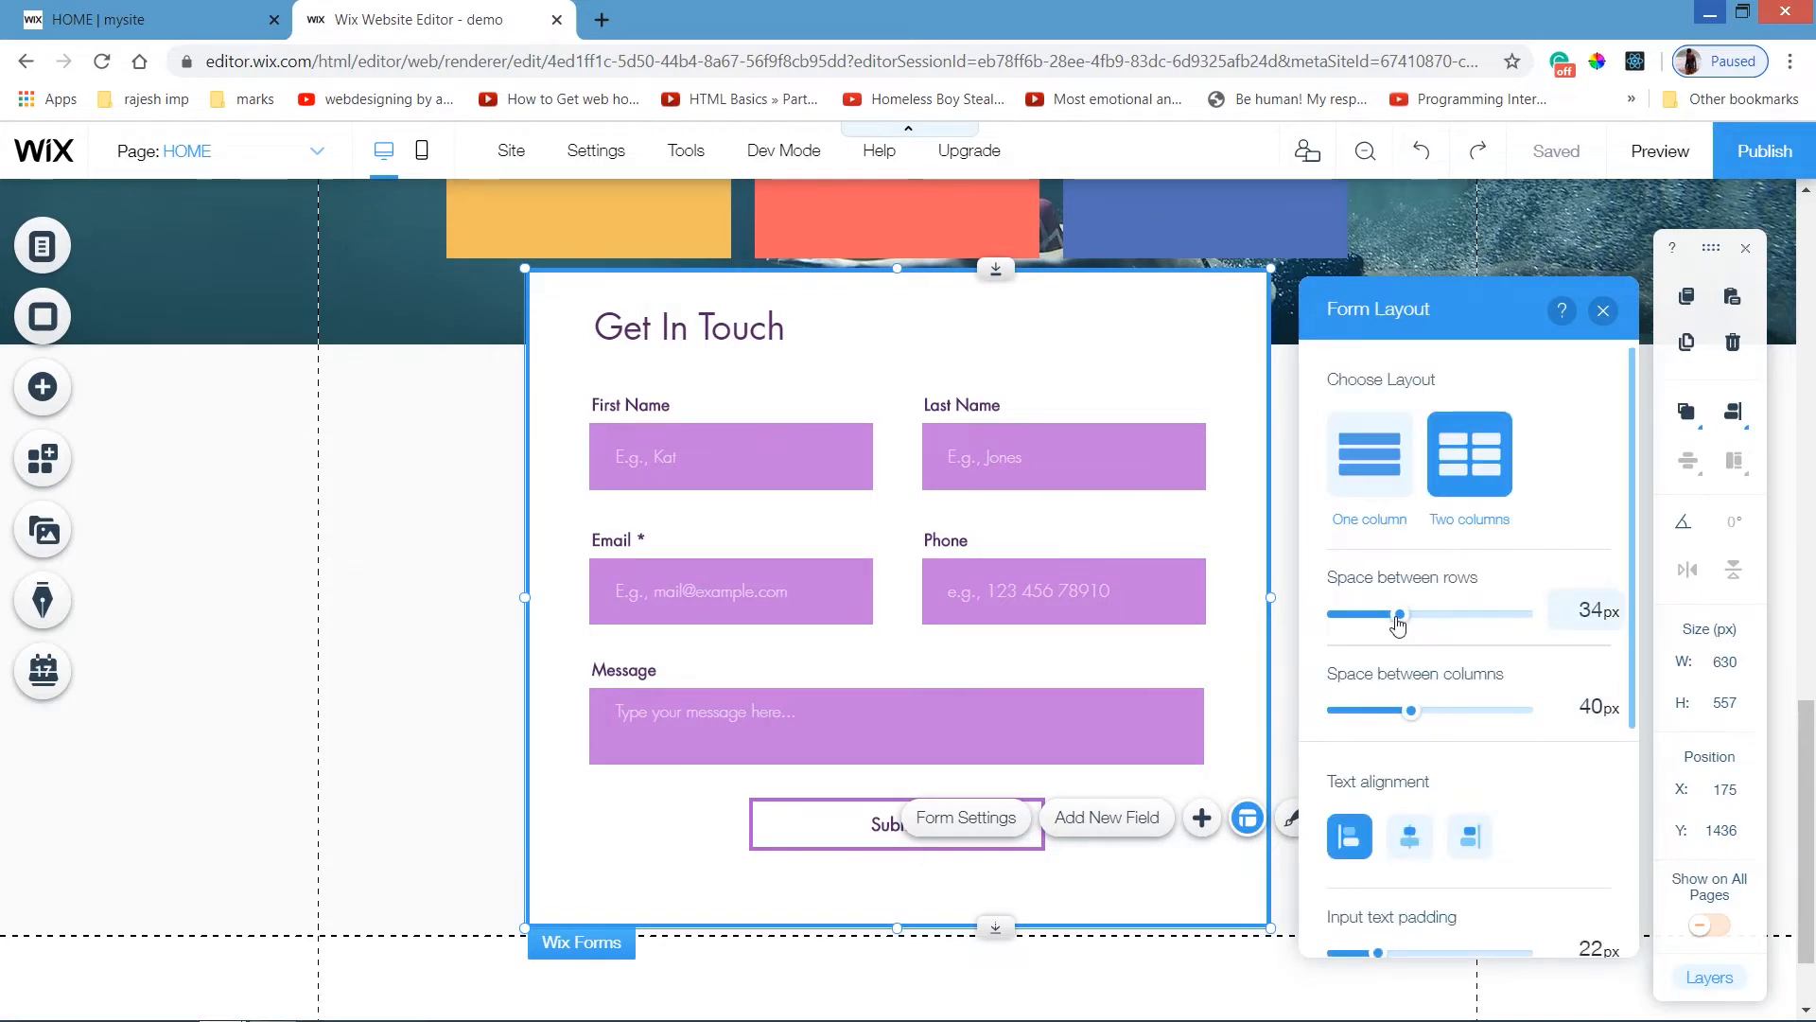
left_click_drag(1398, 622, 1374, 621)
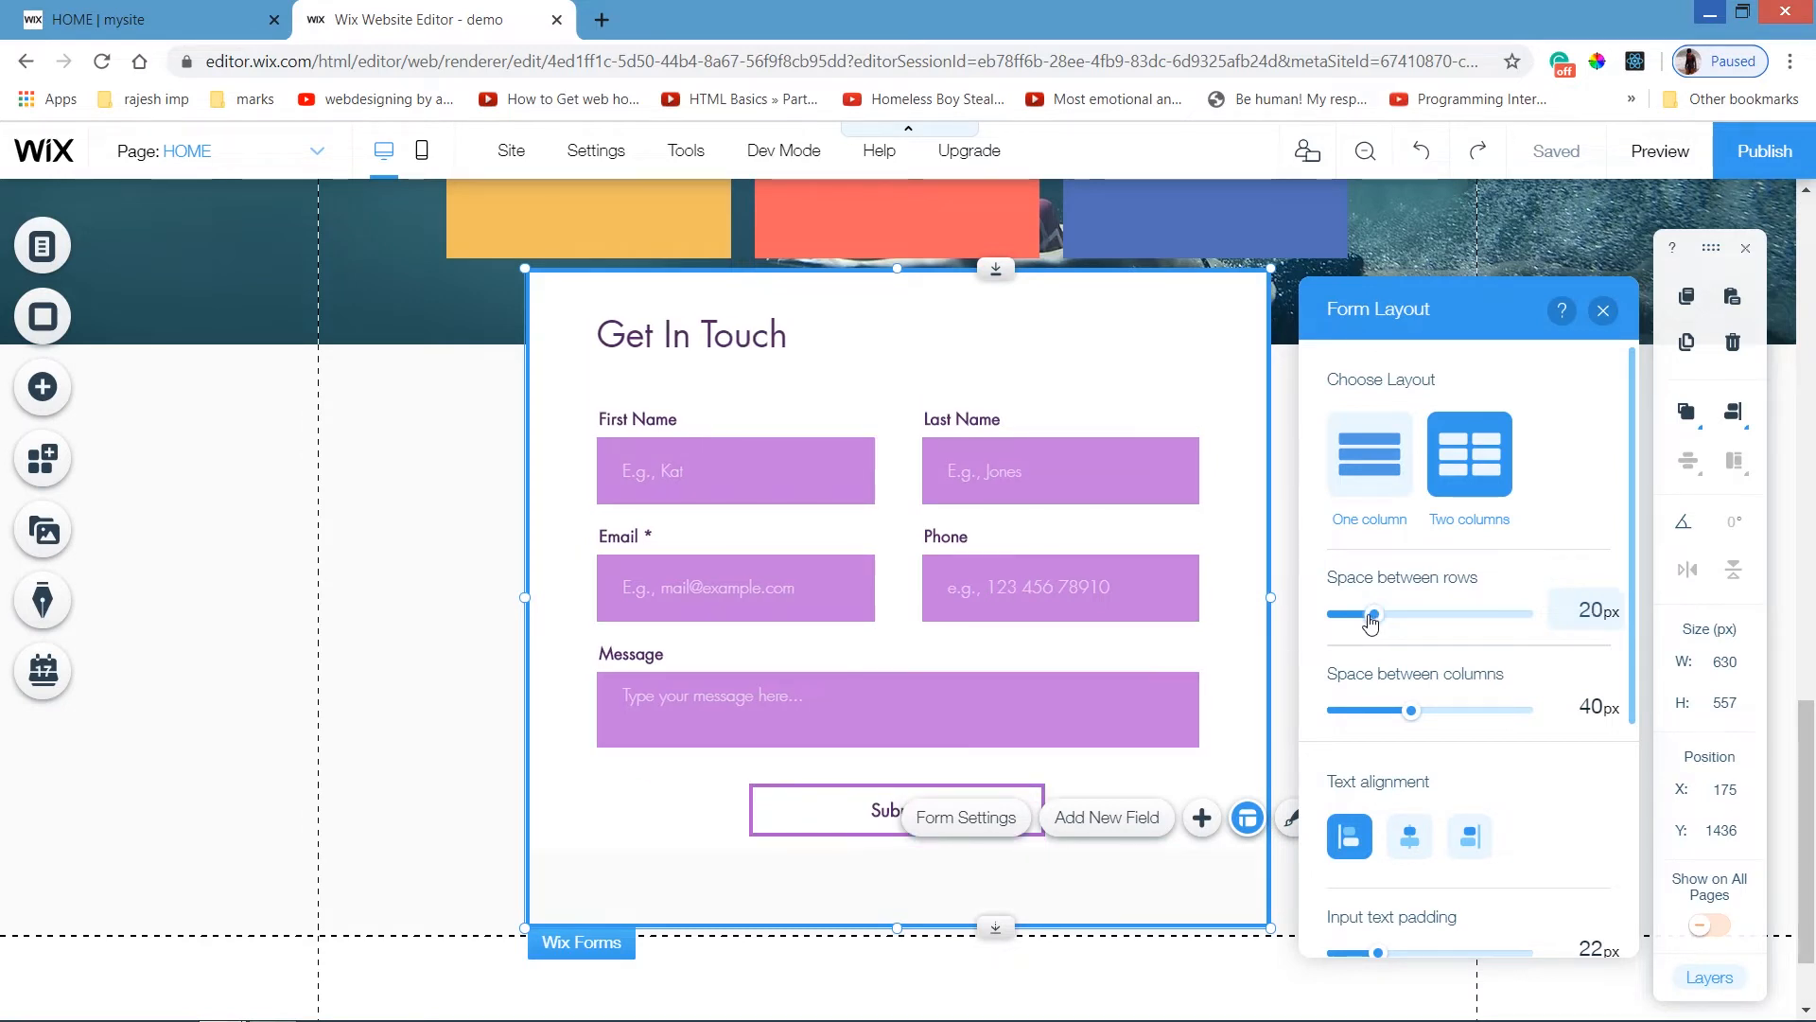
left_click(1611, 321)
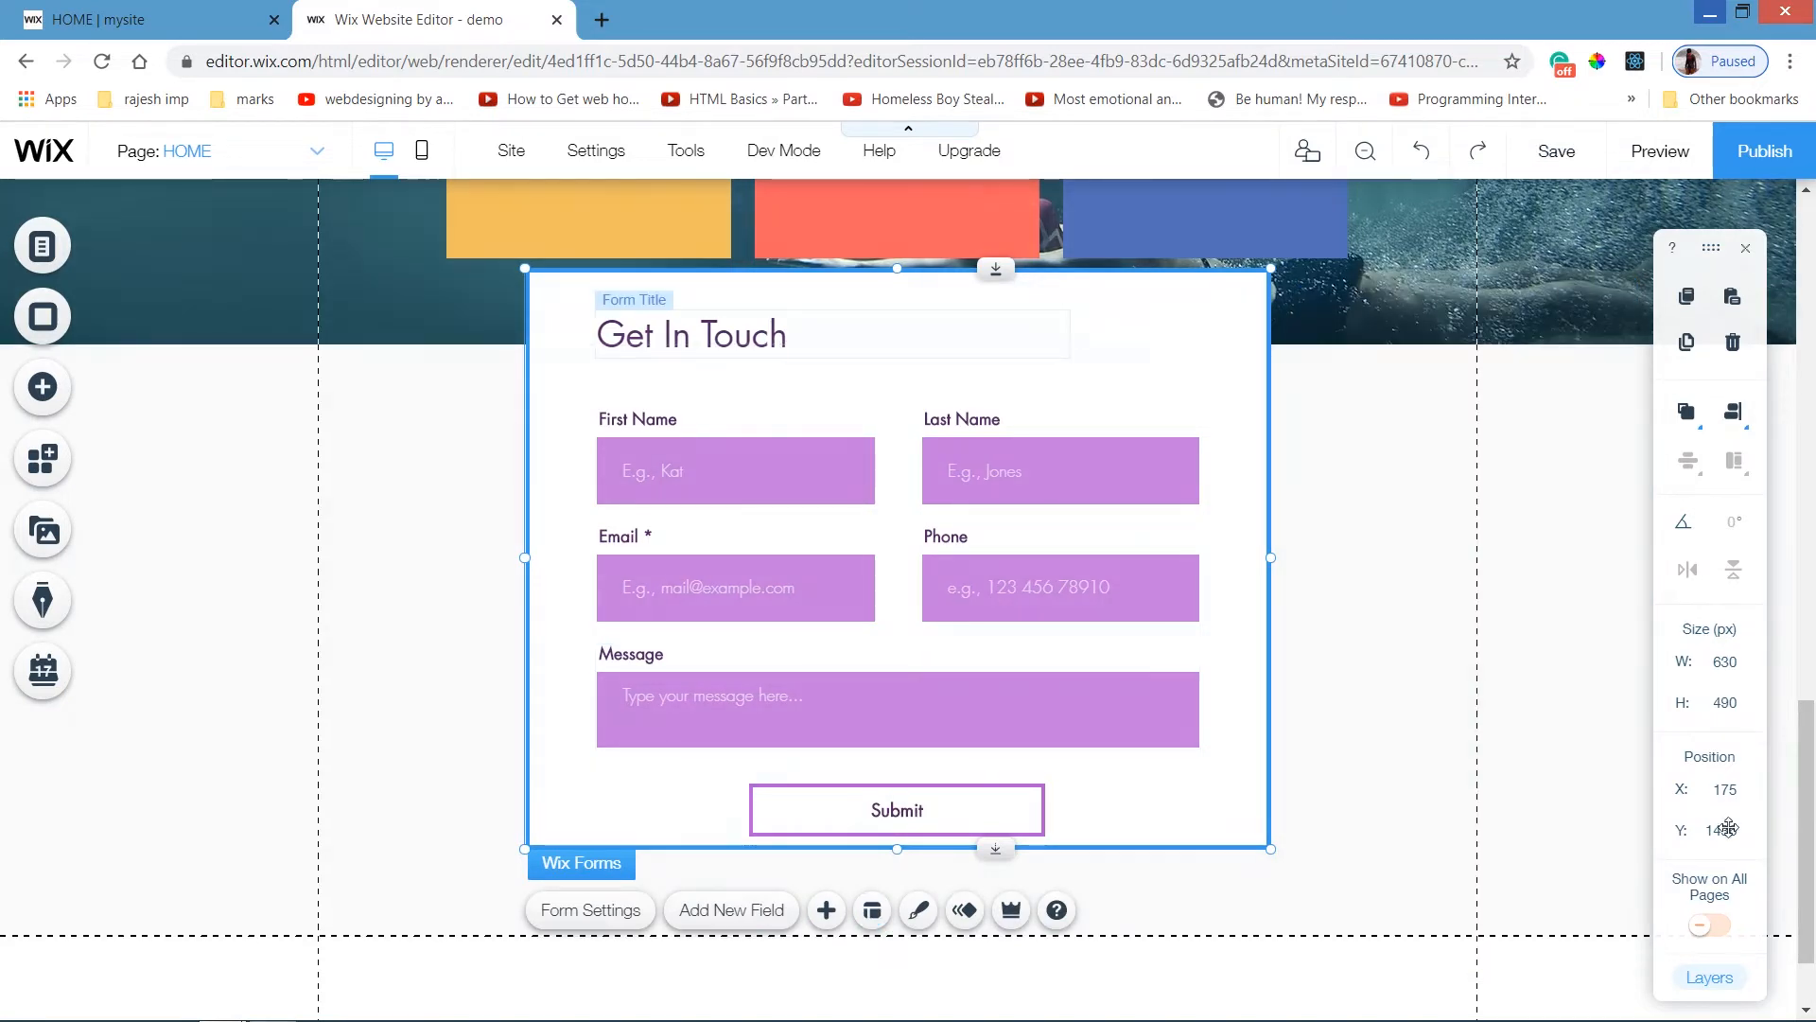
left_click(1734, 700)
type("500")
key("Return")
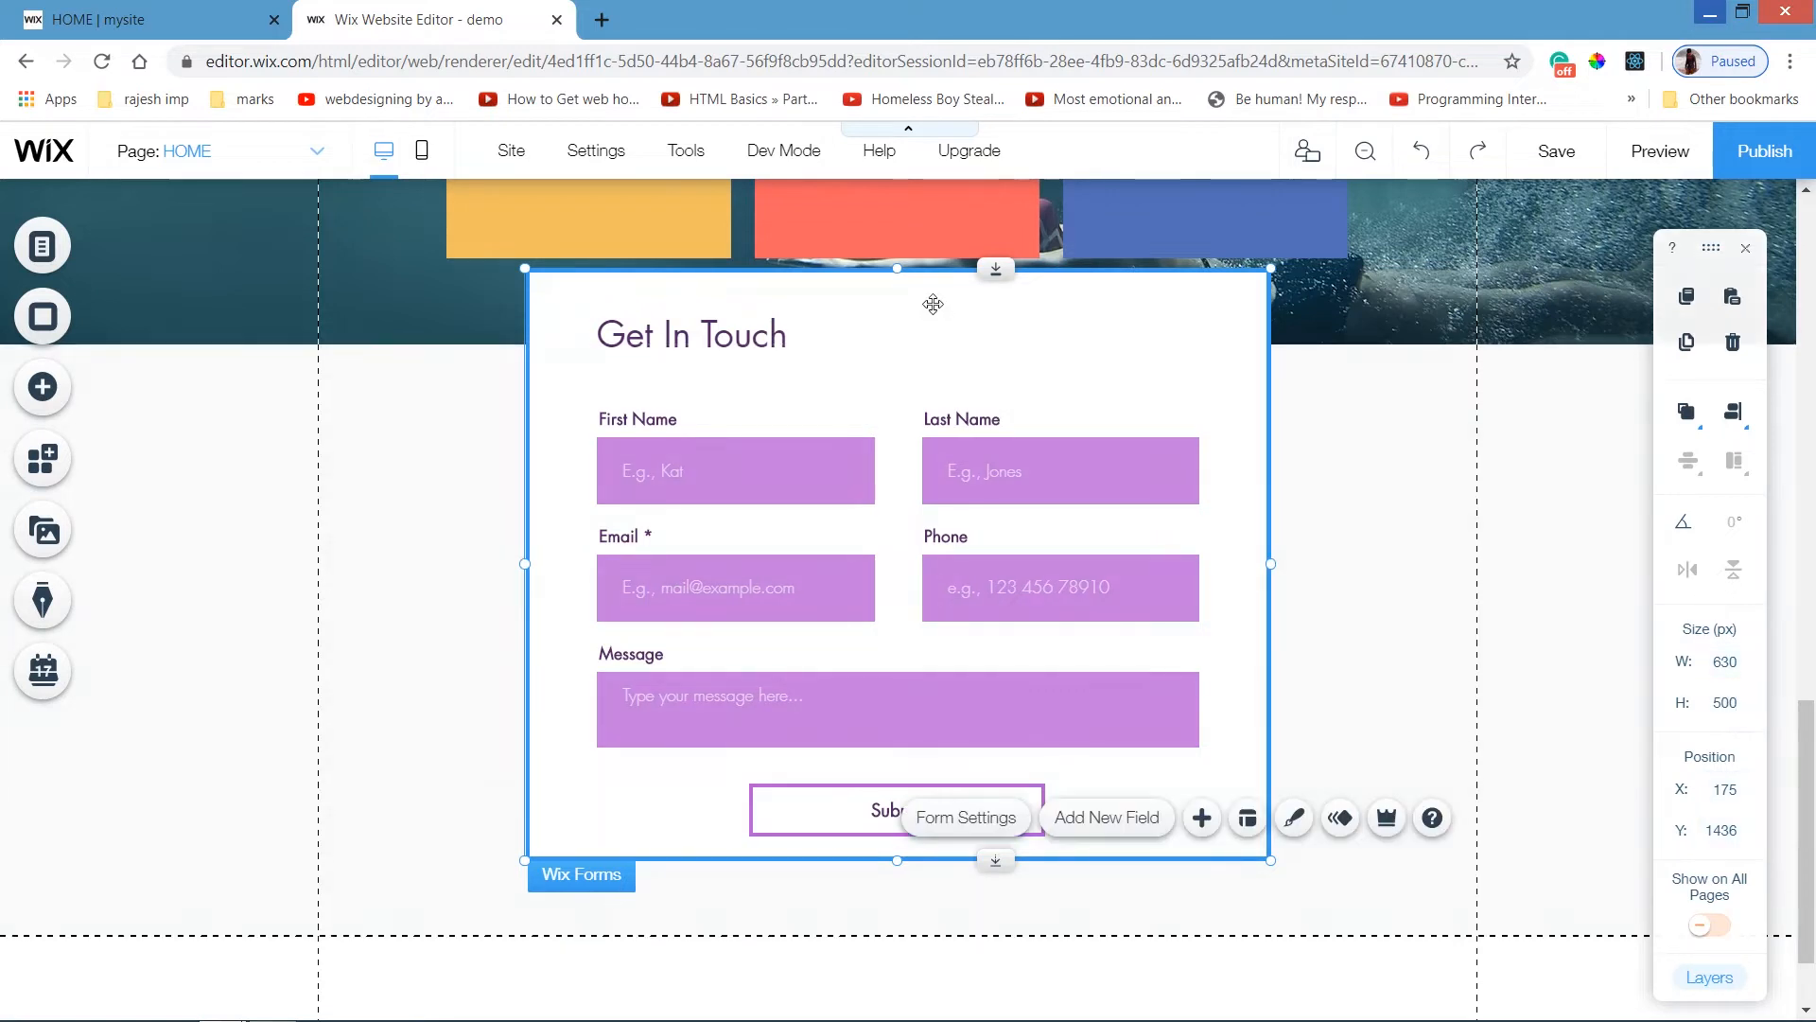
Move the contact form down to Y 1500.
left_click_drag(911, 313, 912, 355)
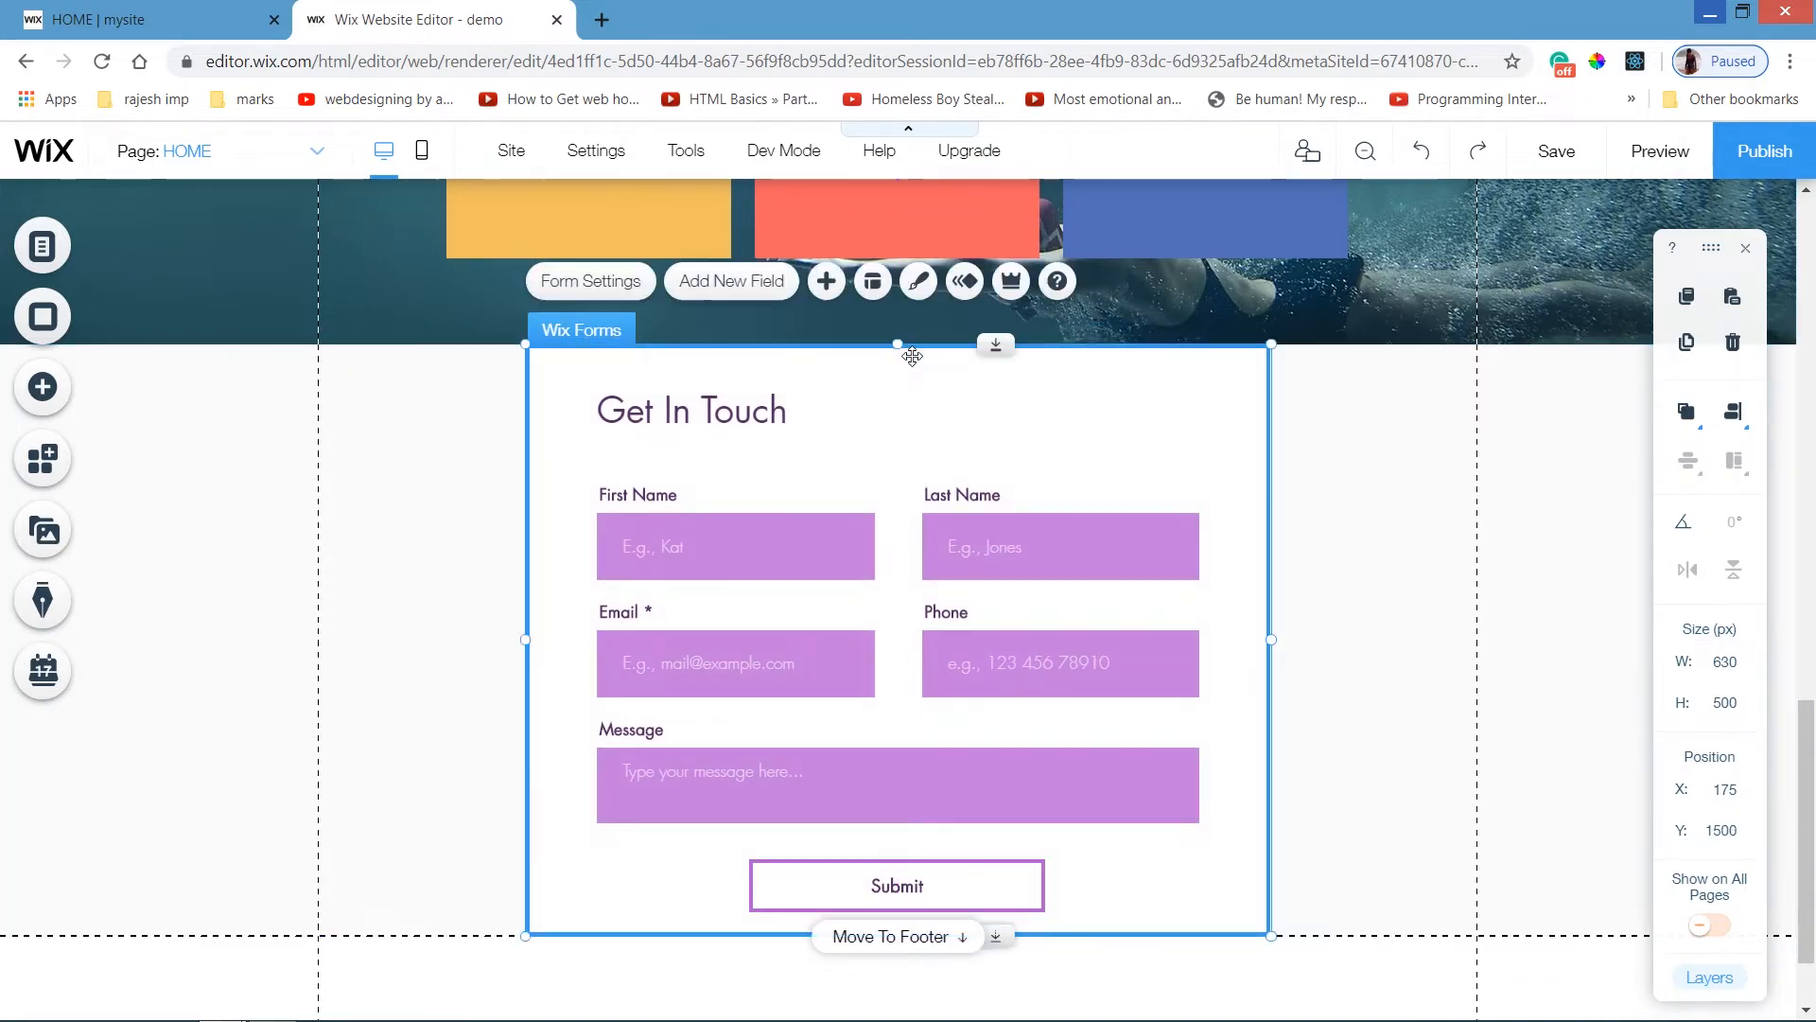
left_click(924, 288)
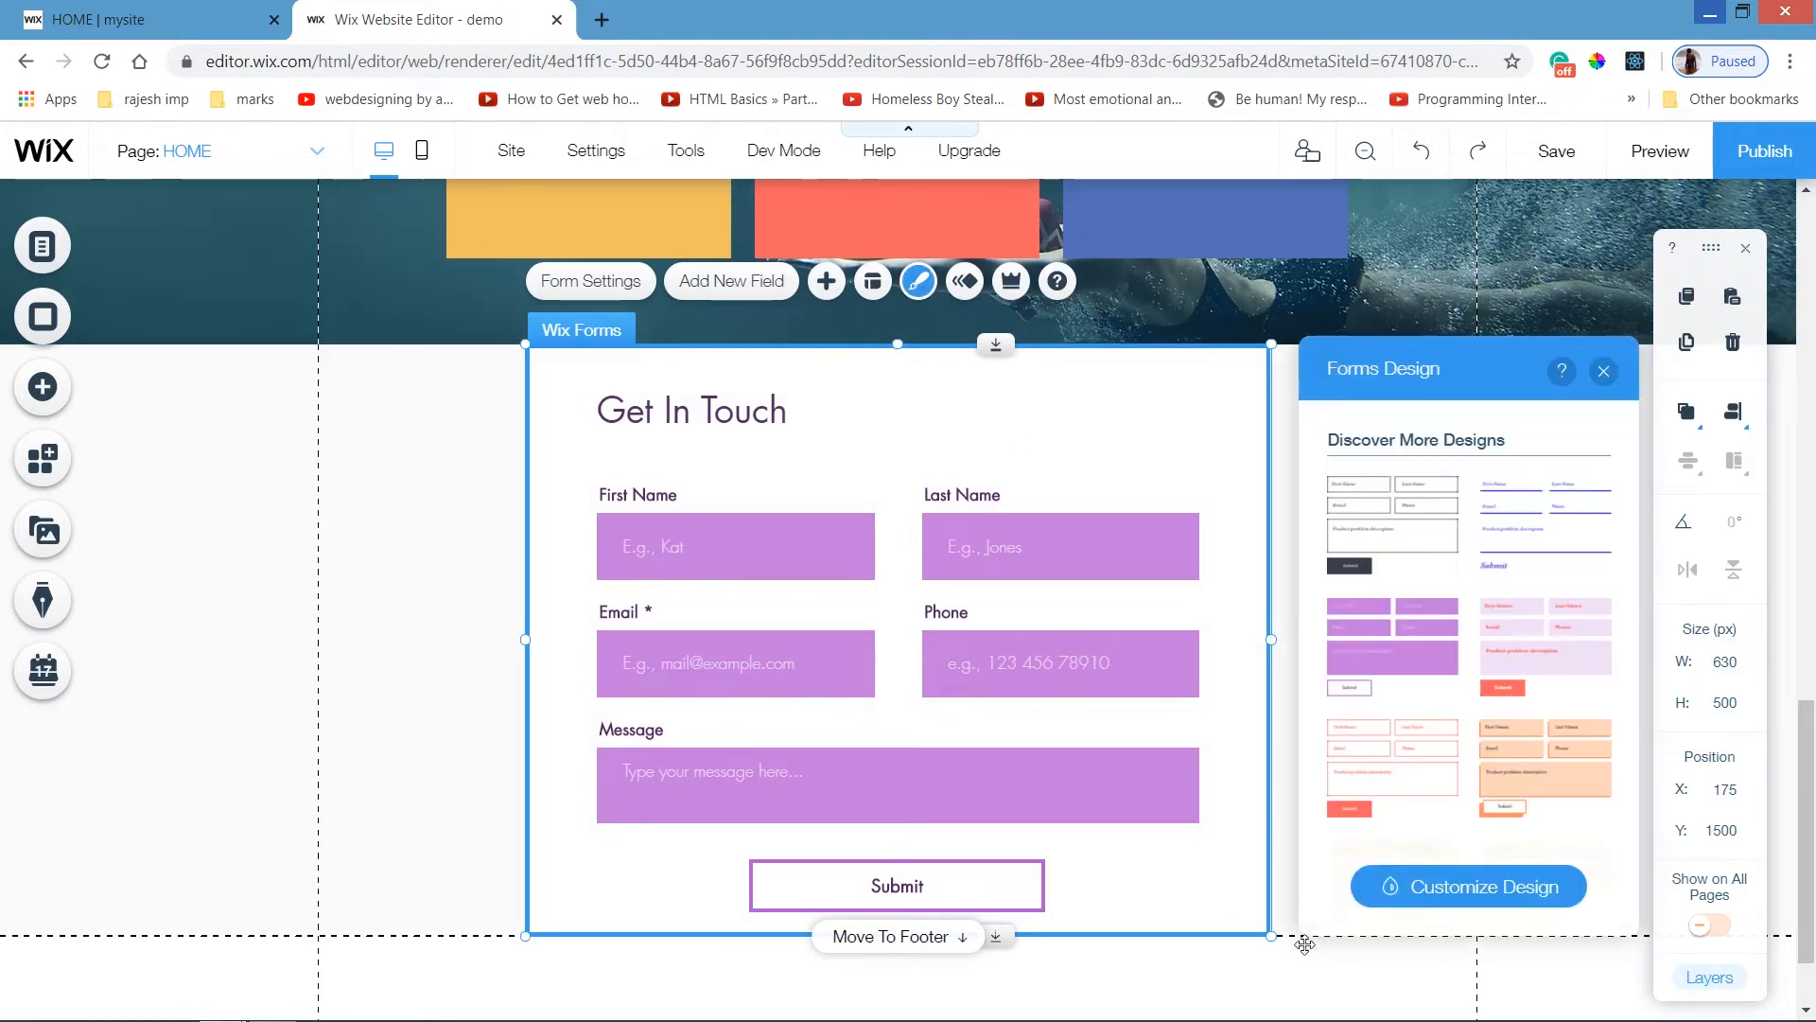
left_click(1455, 899)
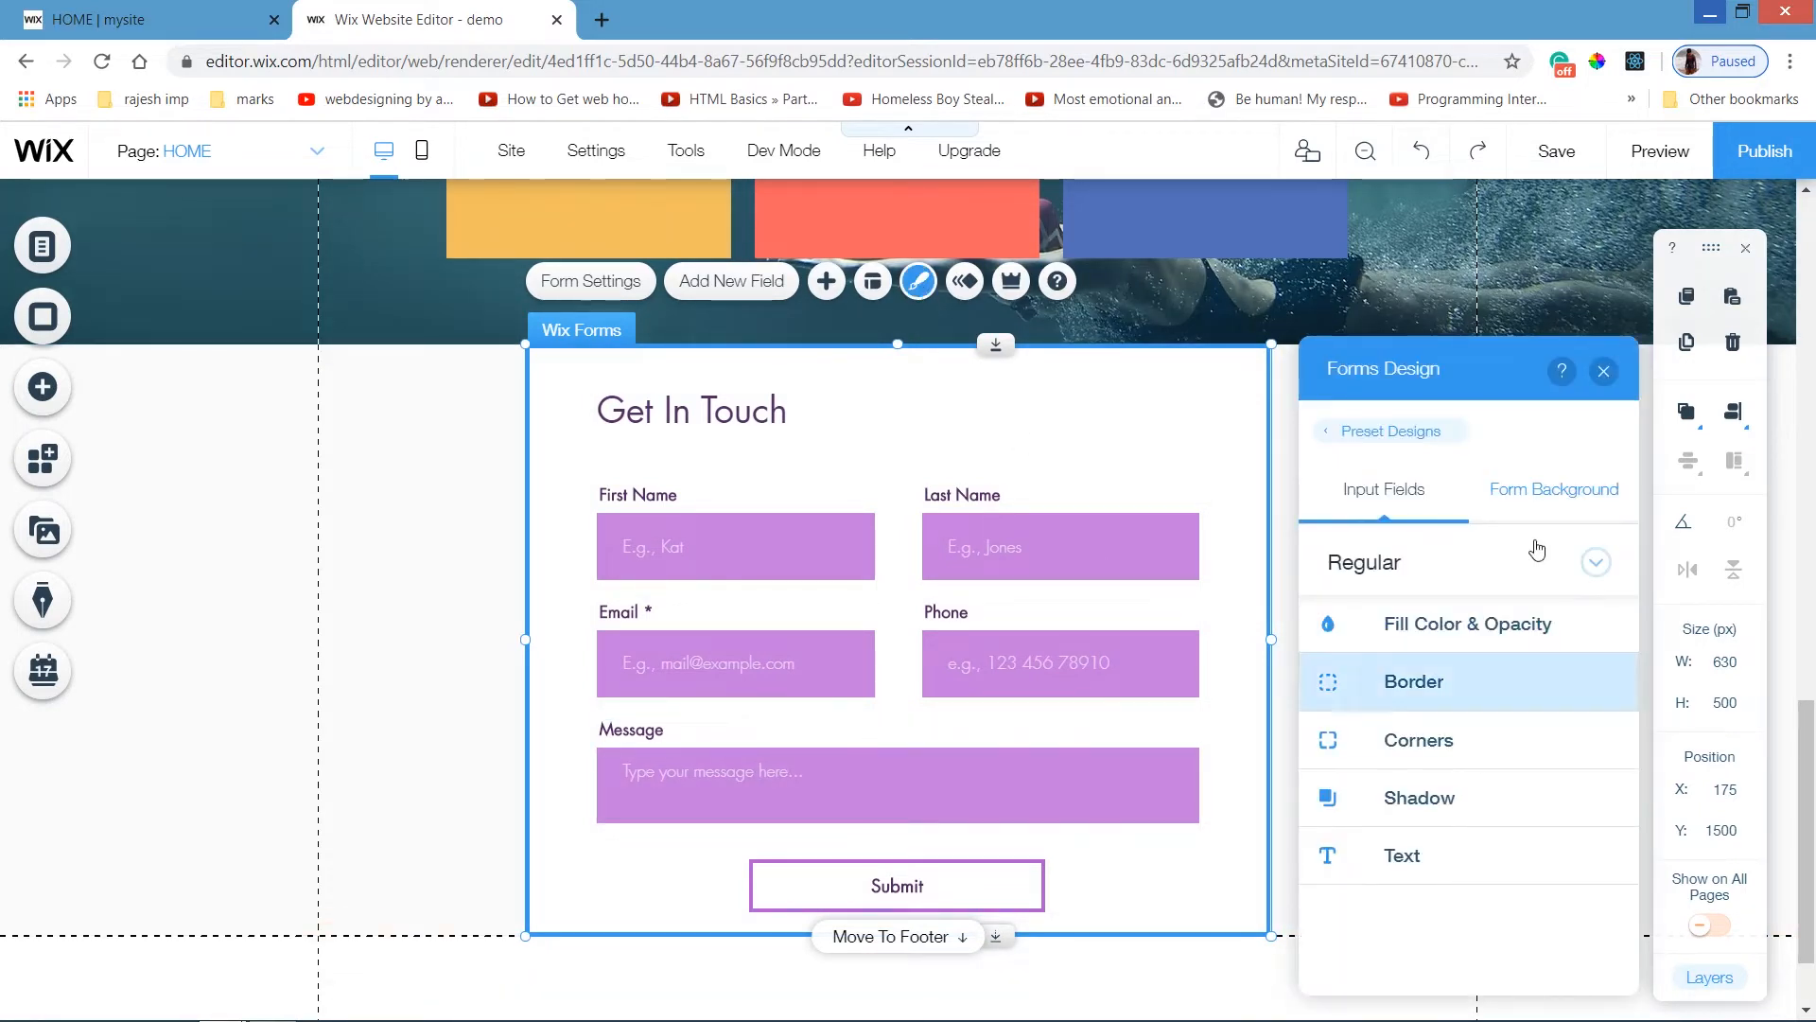
Give the form background a custom #FAFAFA colour, saved under My Colors.
left_click(1541, 488)
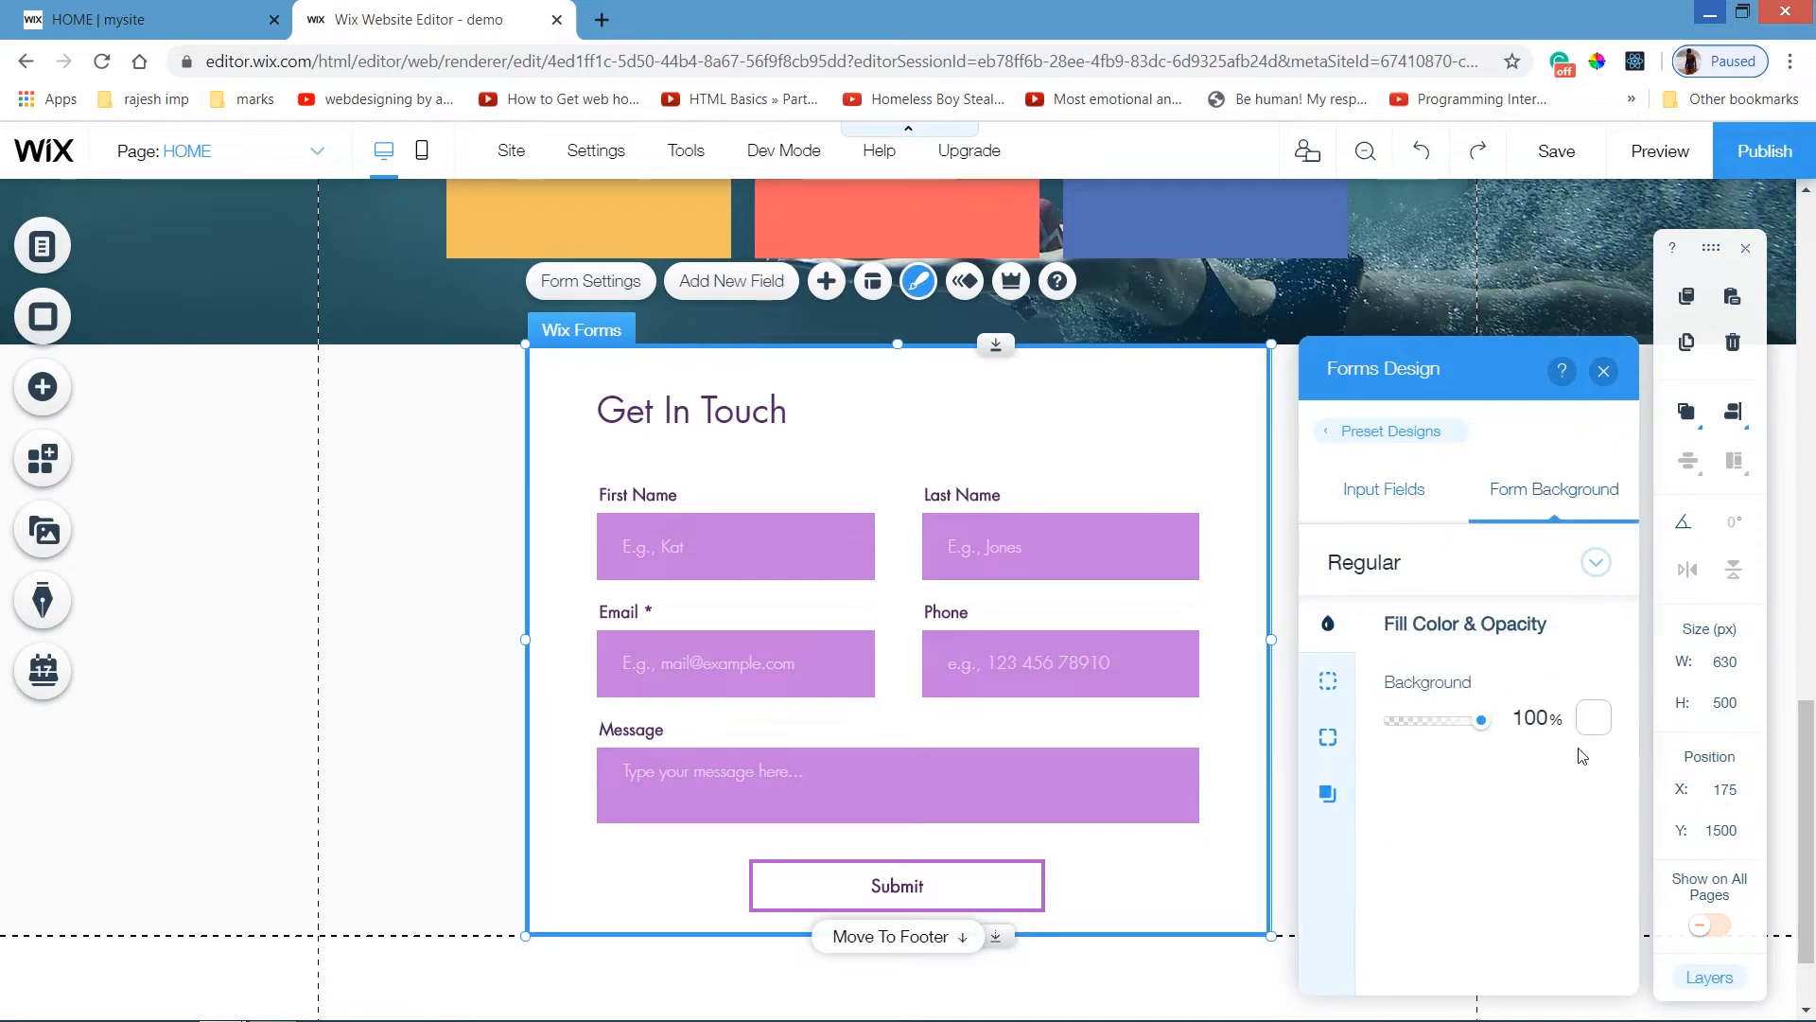
left_click(1595, 721)
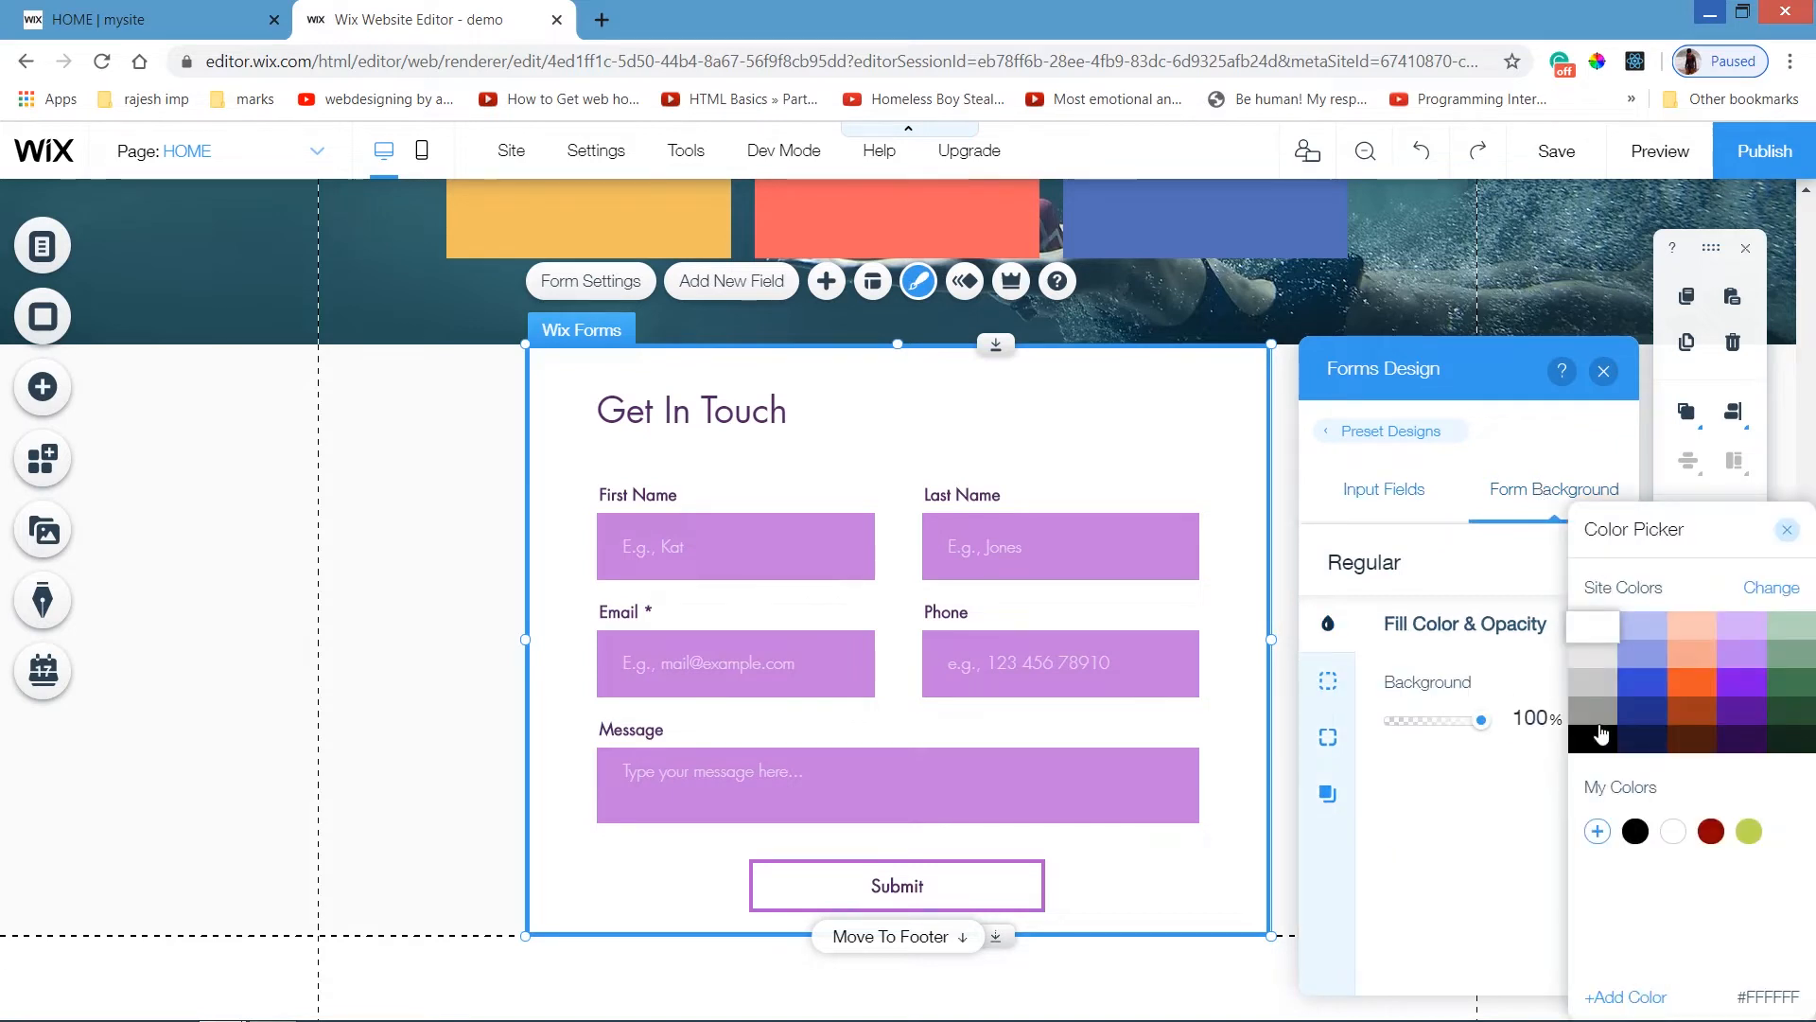
left_click(1623, 998)
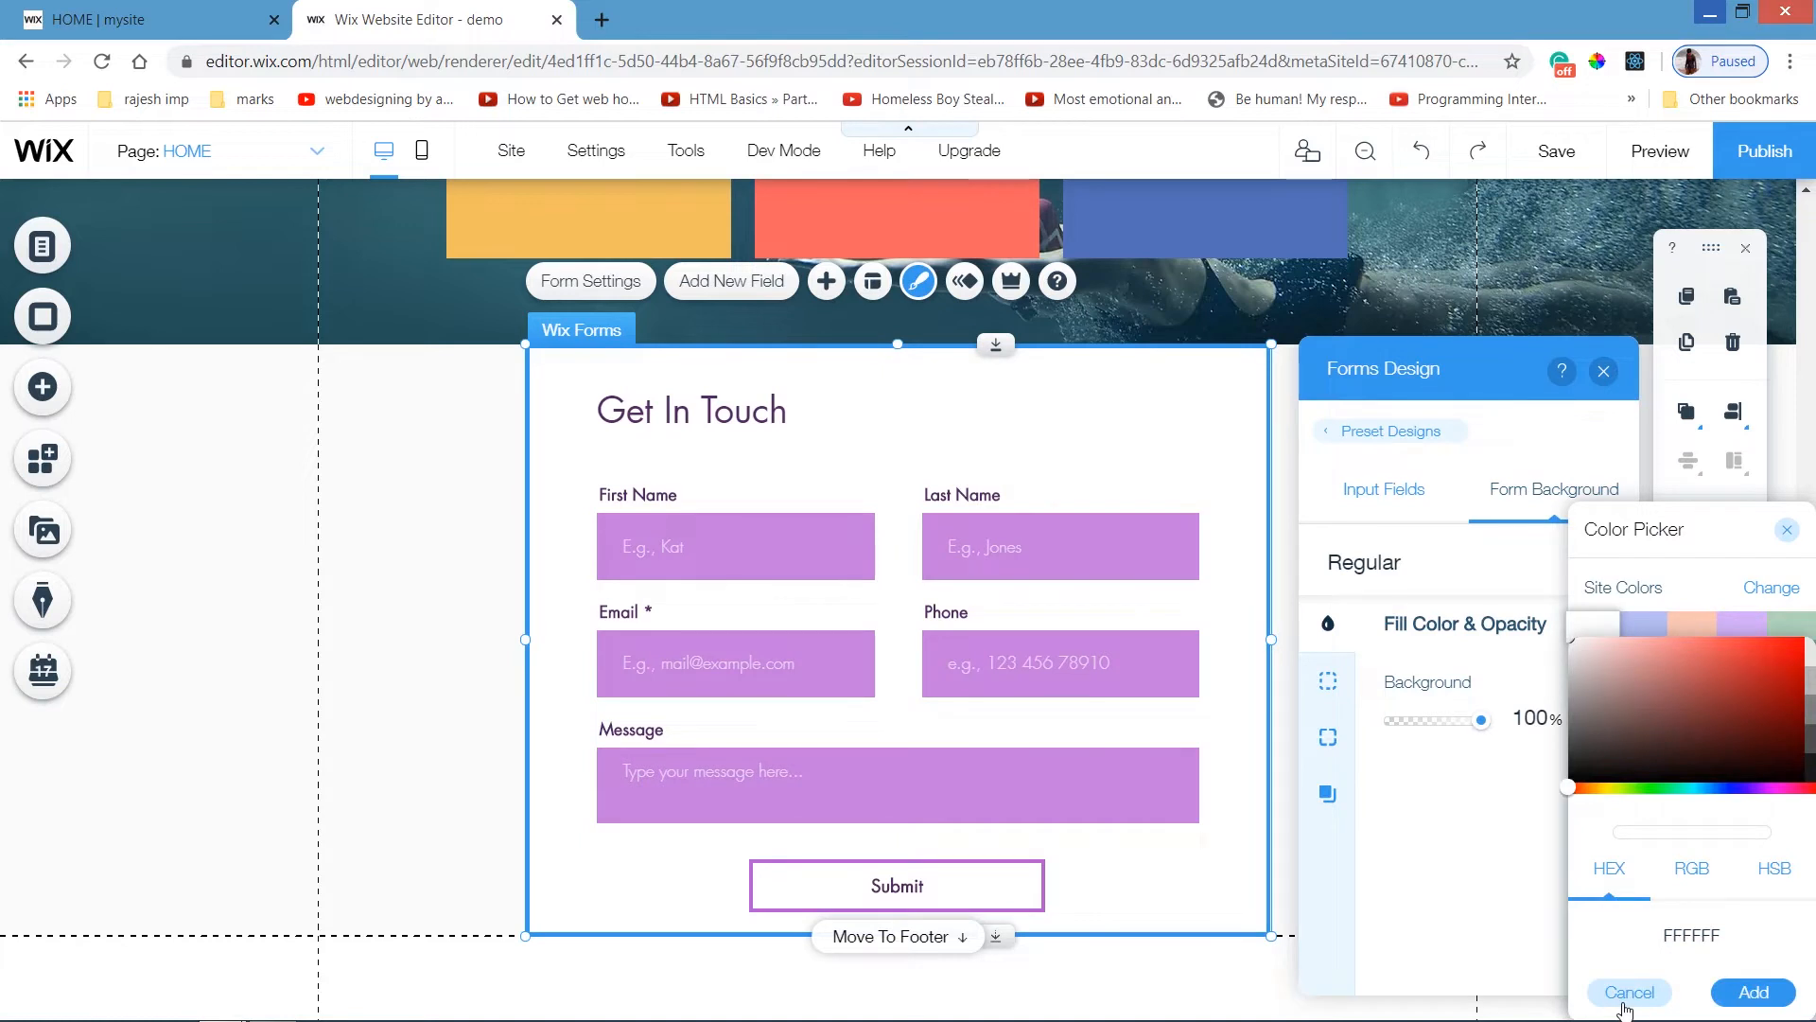
double_click(1691, 934)
type("fafafa")
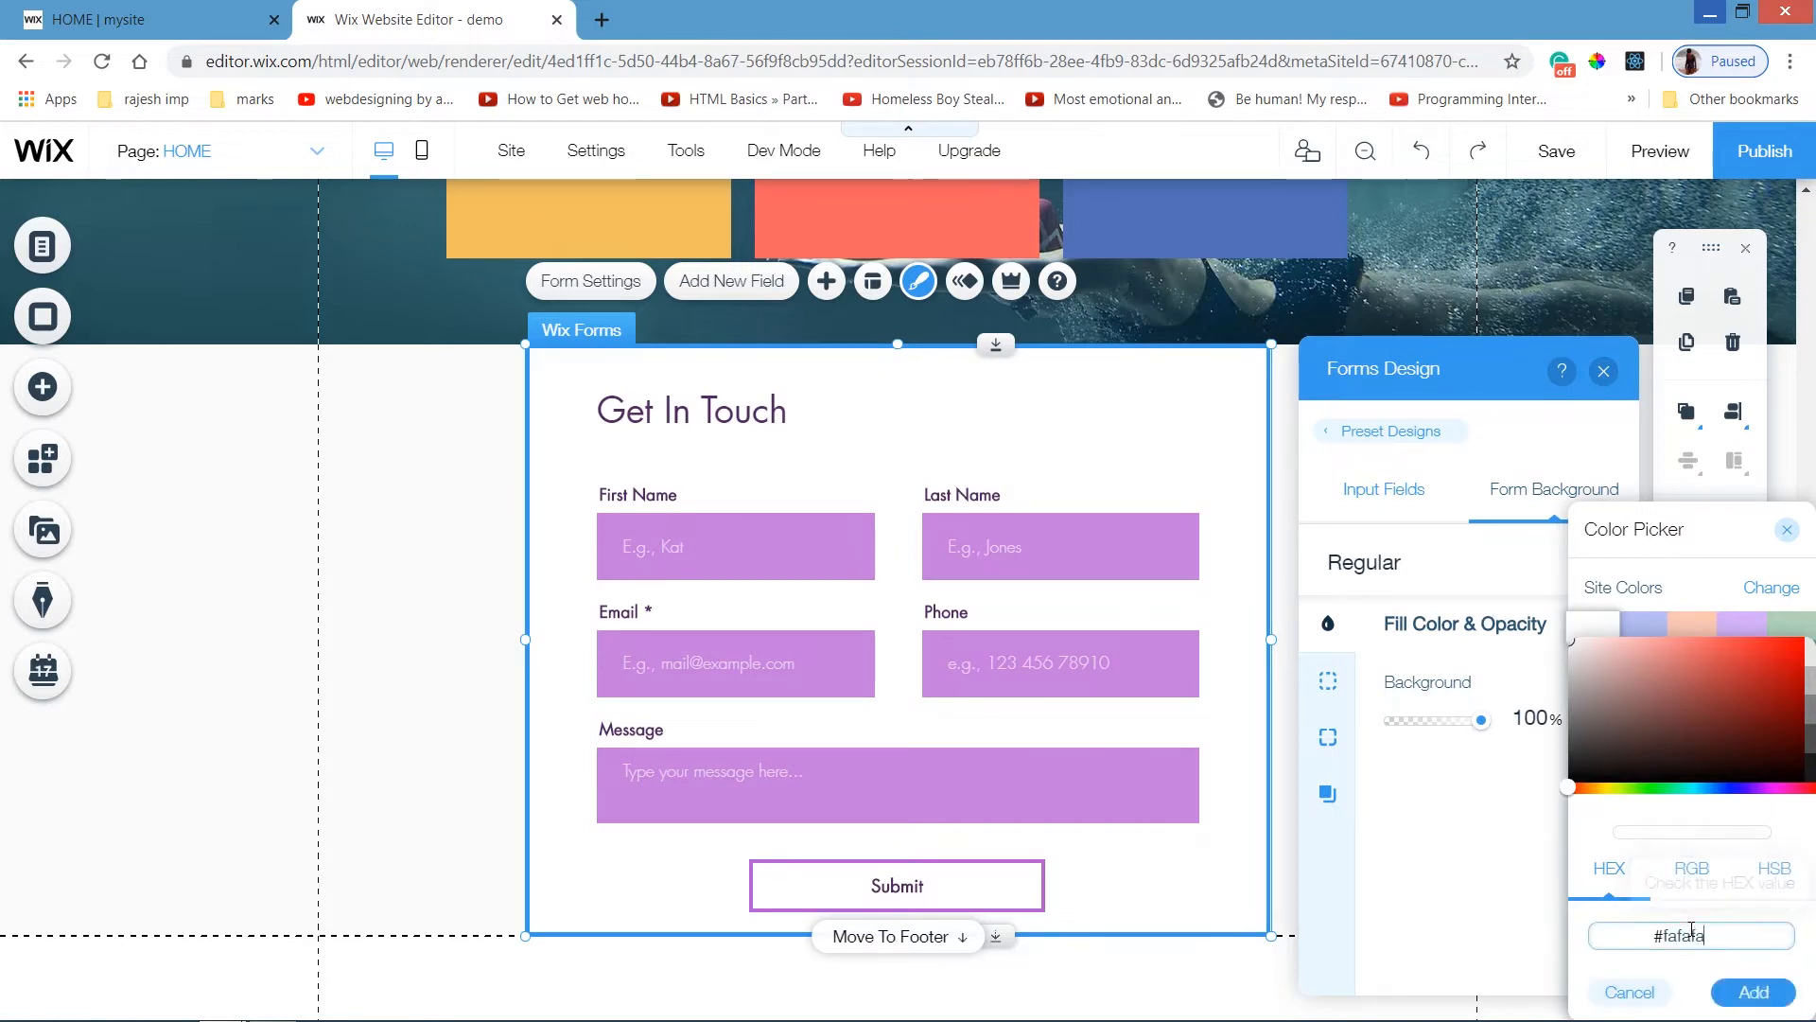
left_click(1753, 989)
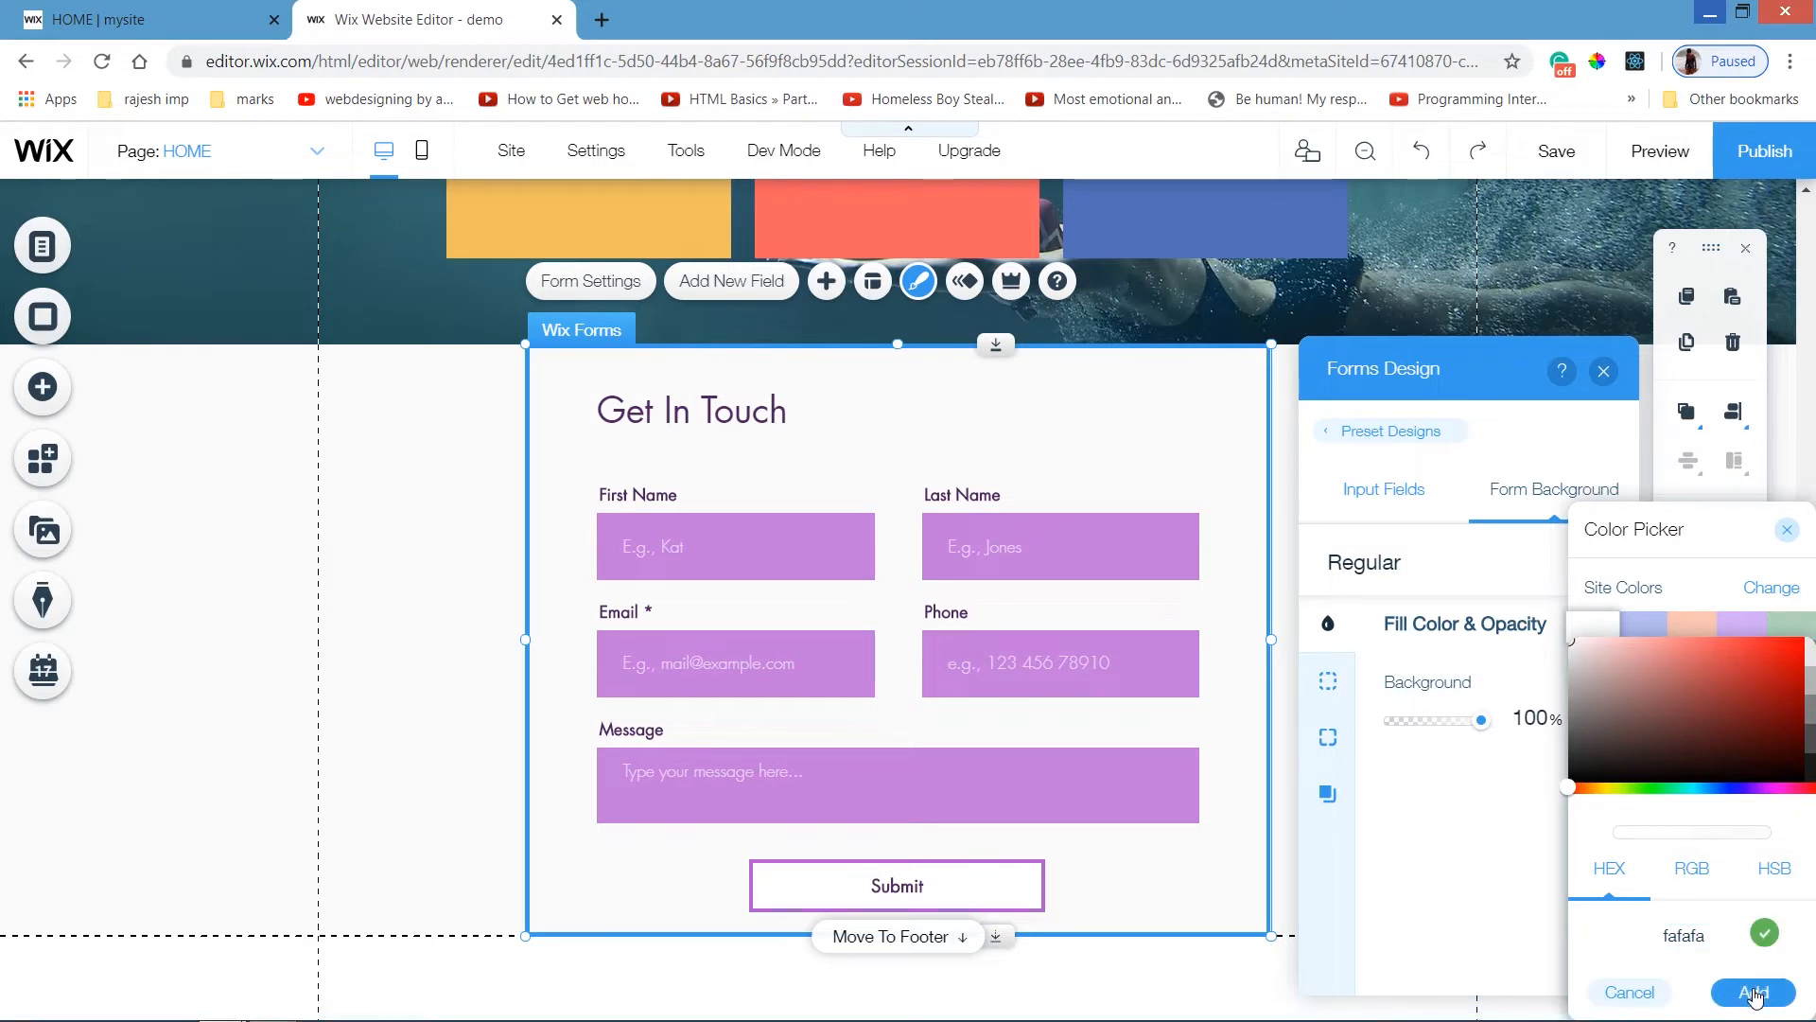
left_click(1644, 710)
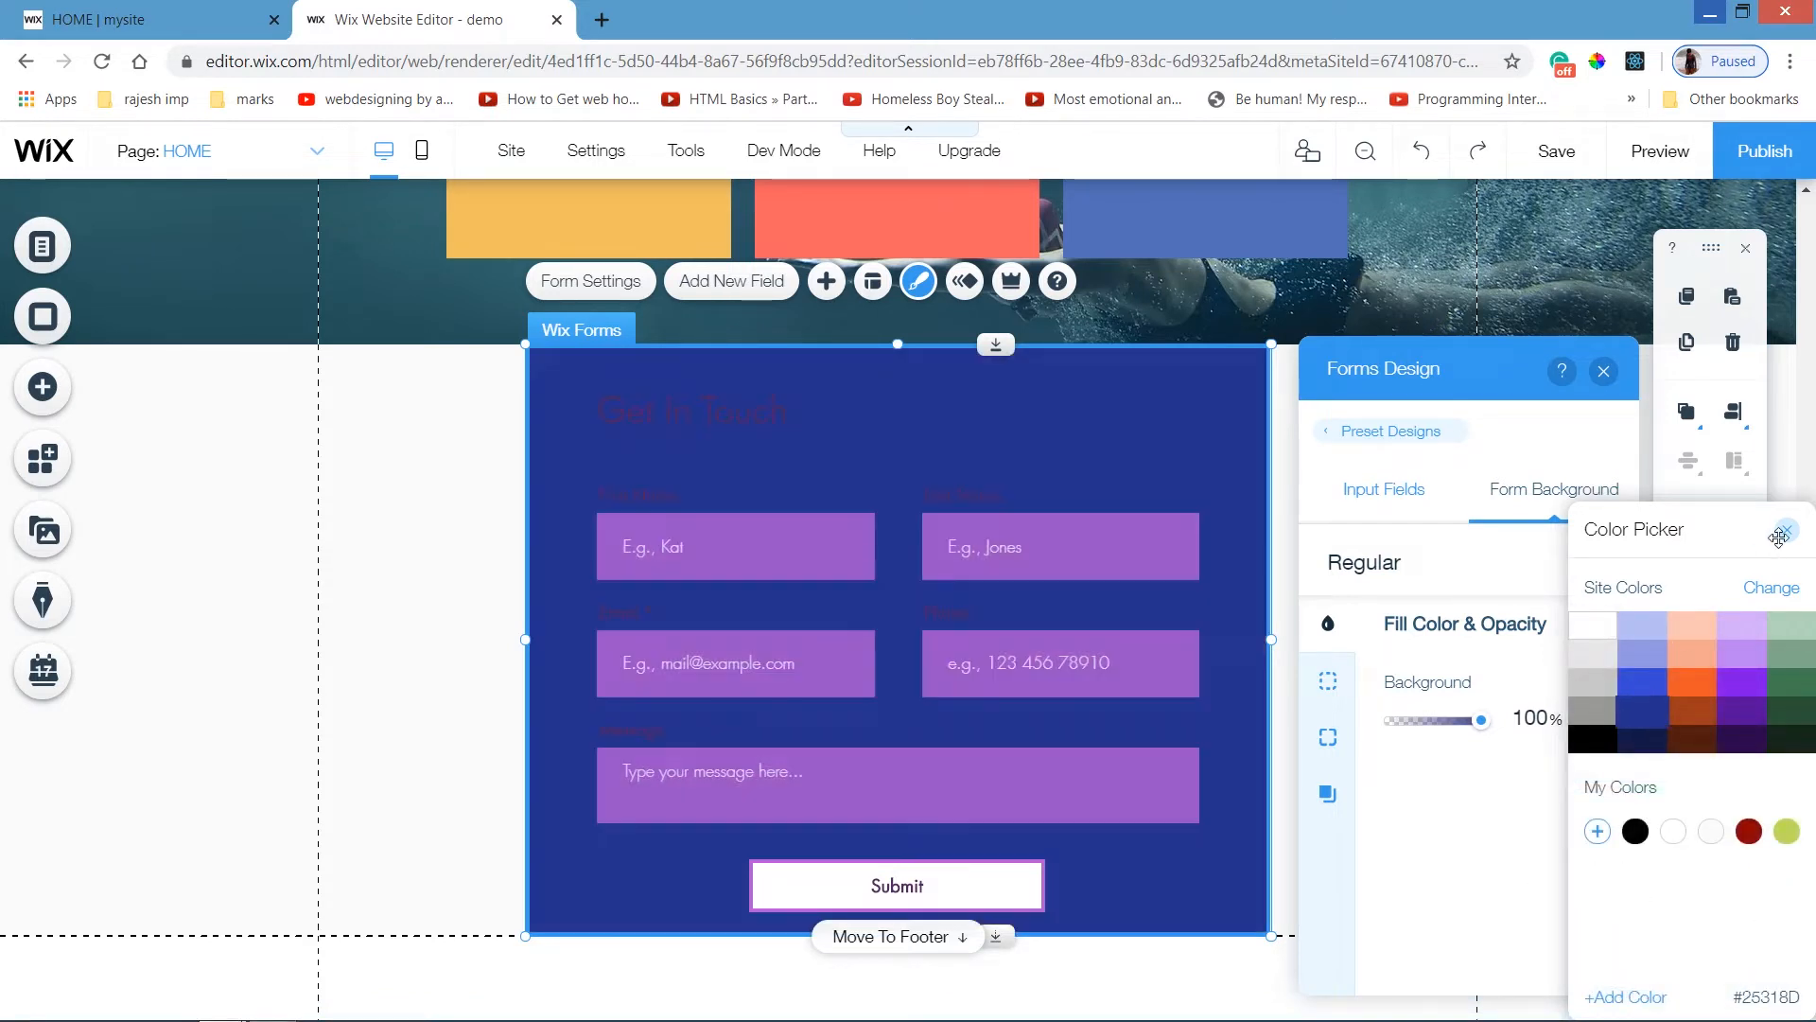
left_click(1788, 533)
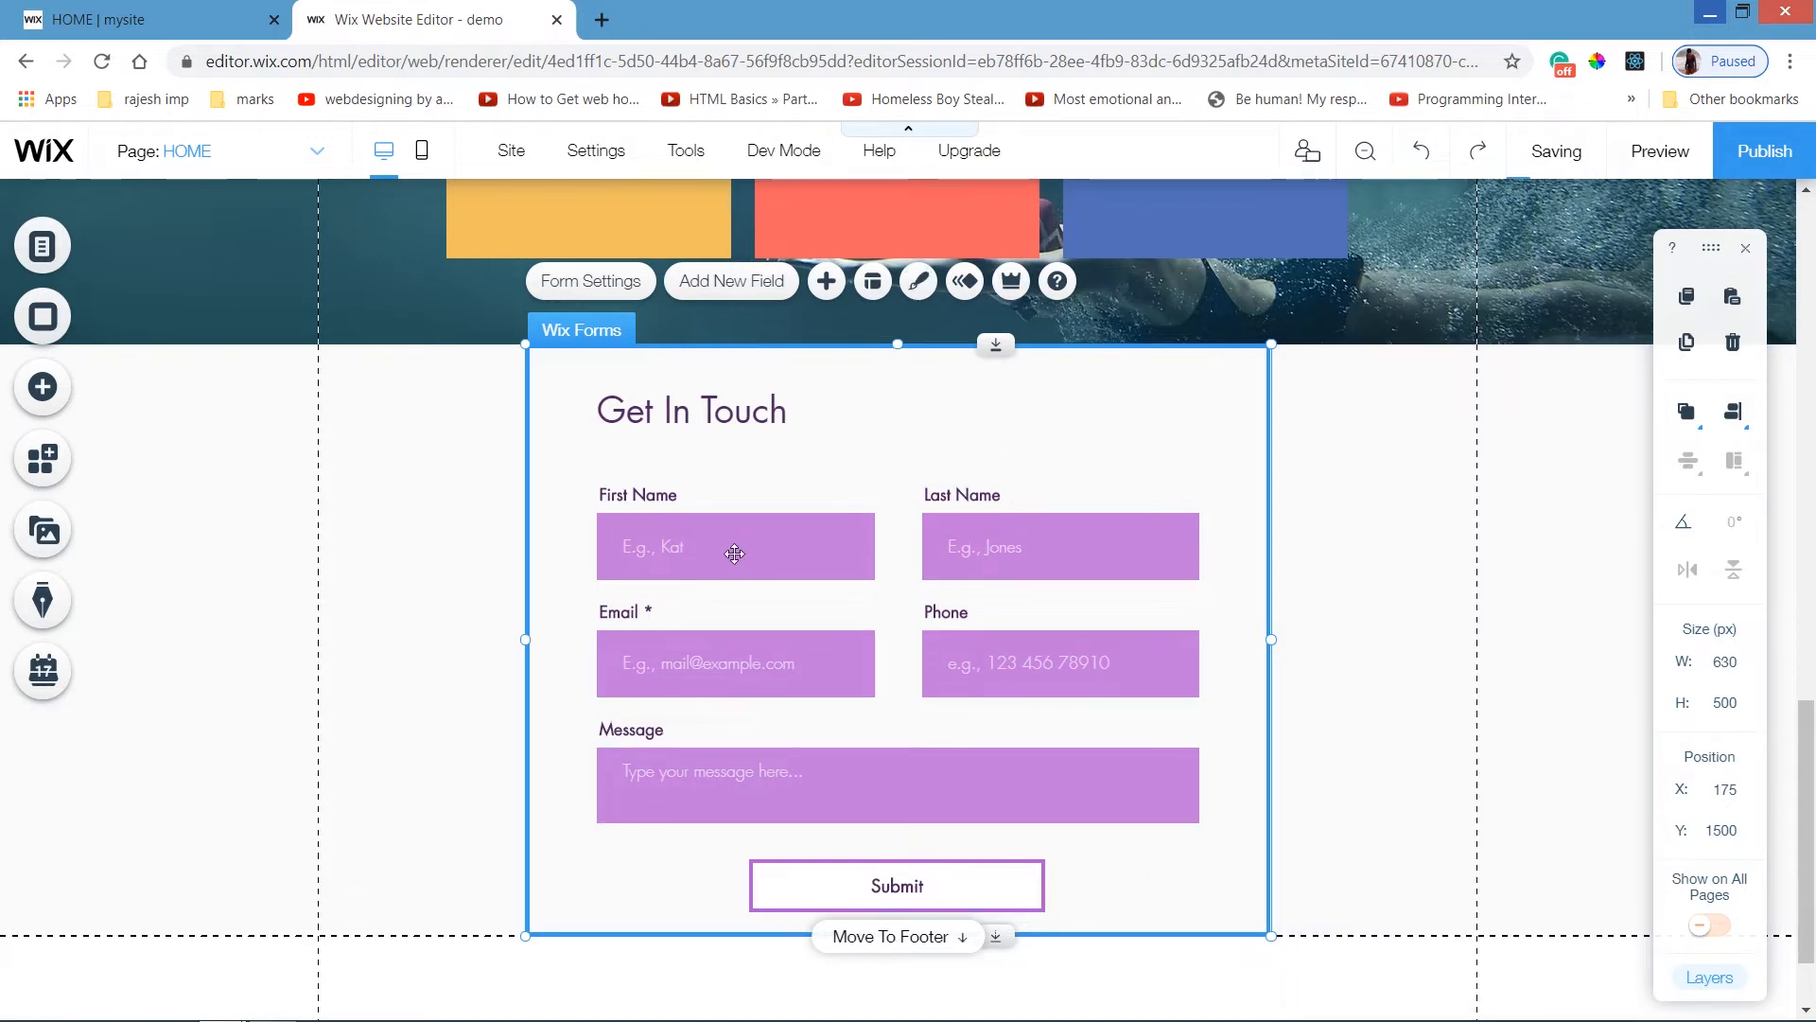
Fill the form's input fields with dark green.
left_click(918, 290)
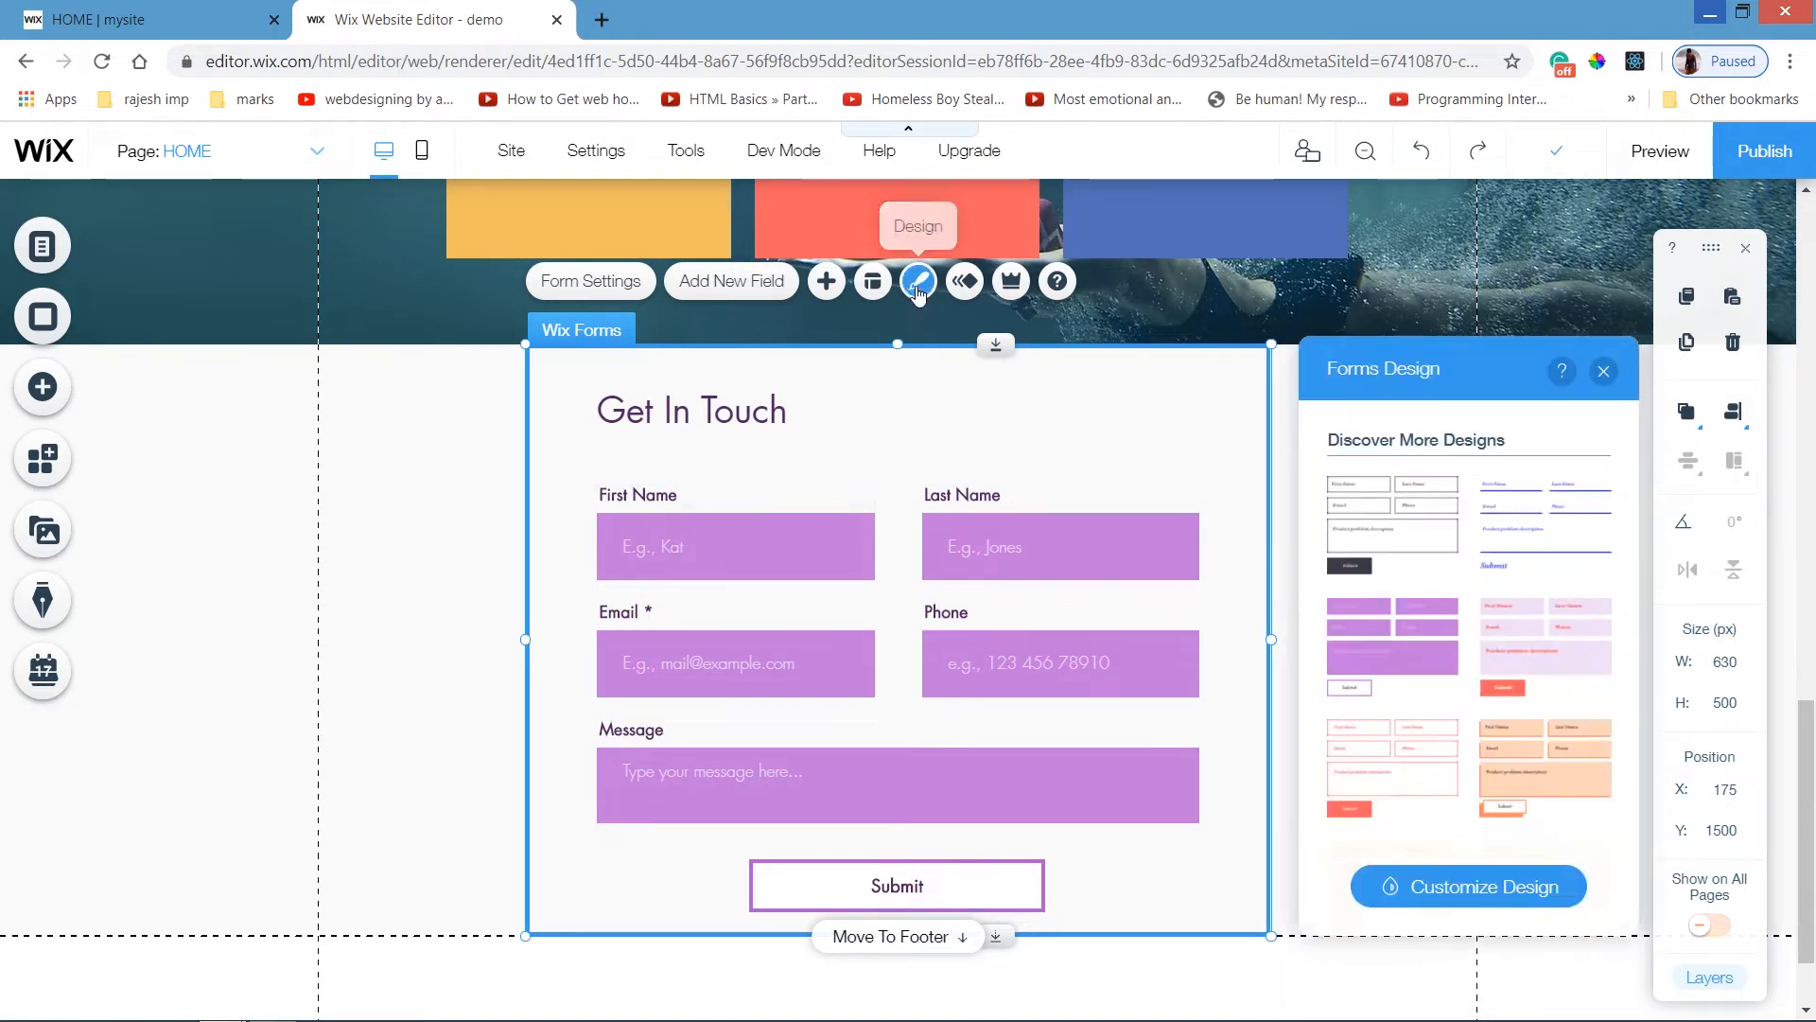
left_click(1433, 893)
left_click(1389, 622)
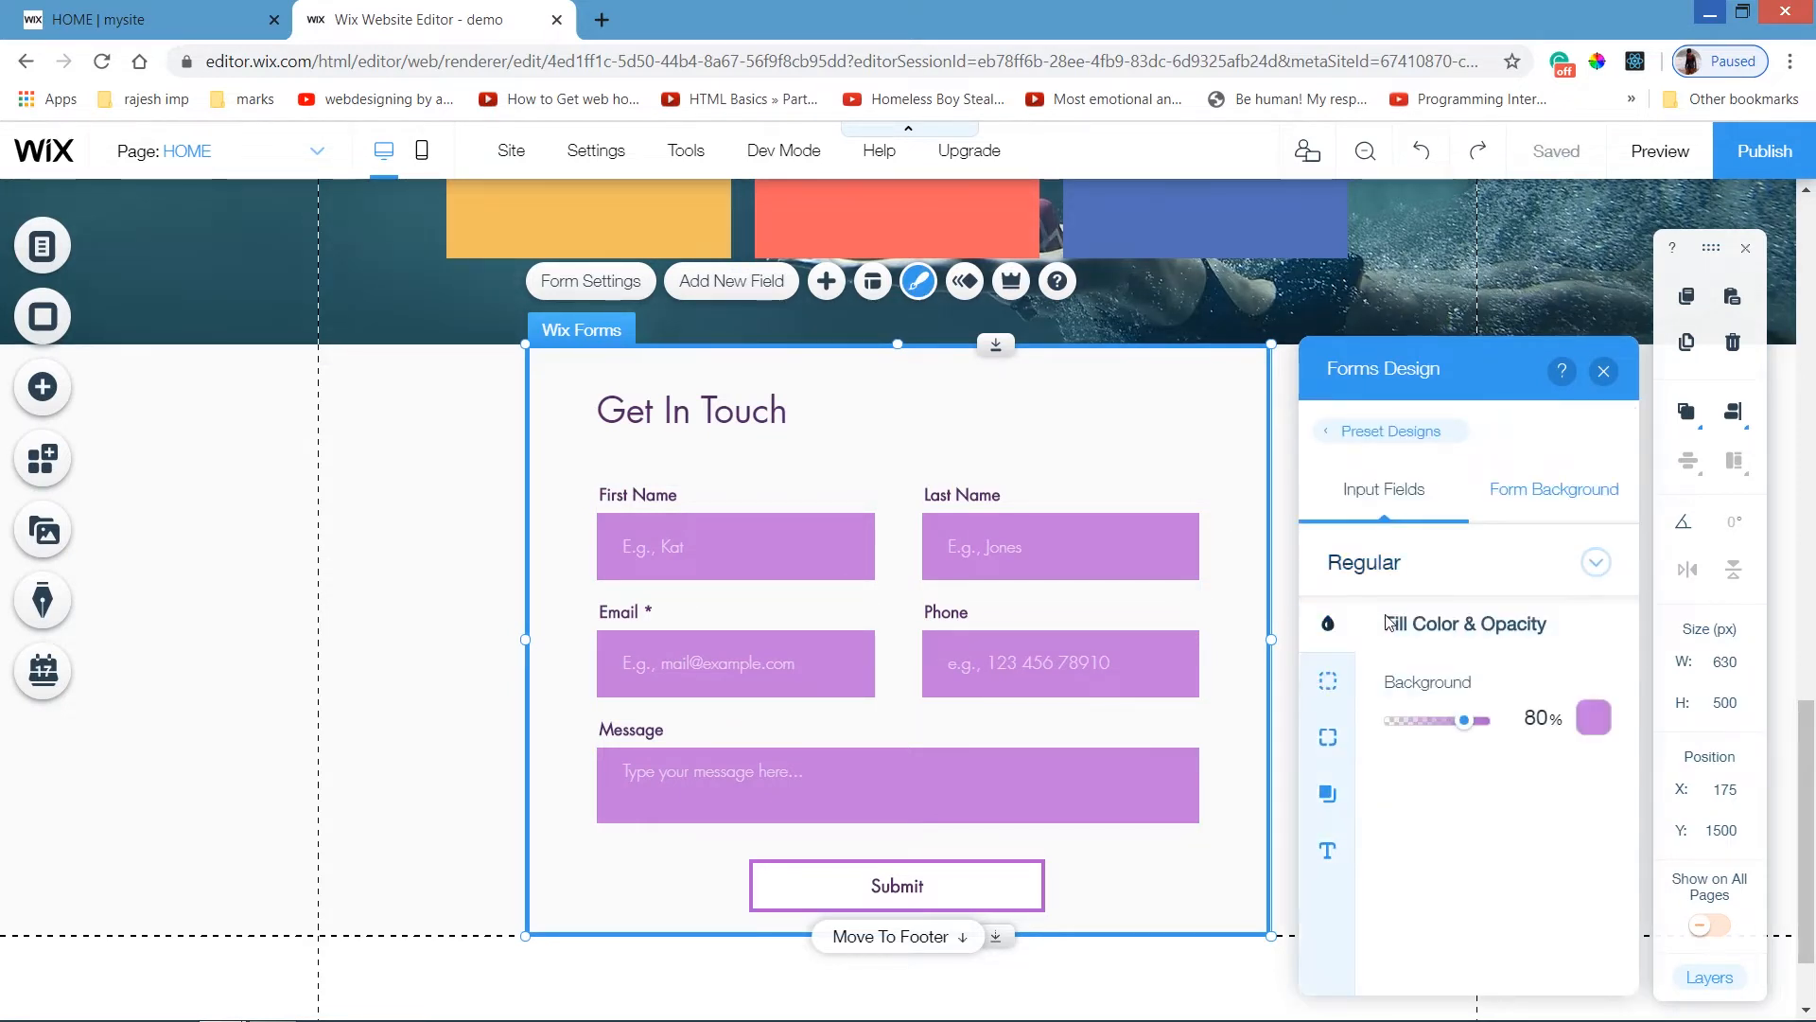
left_click(1594, 717)
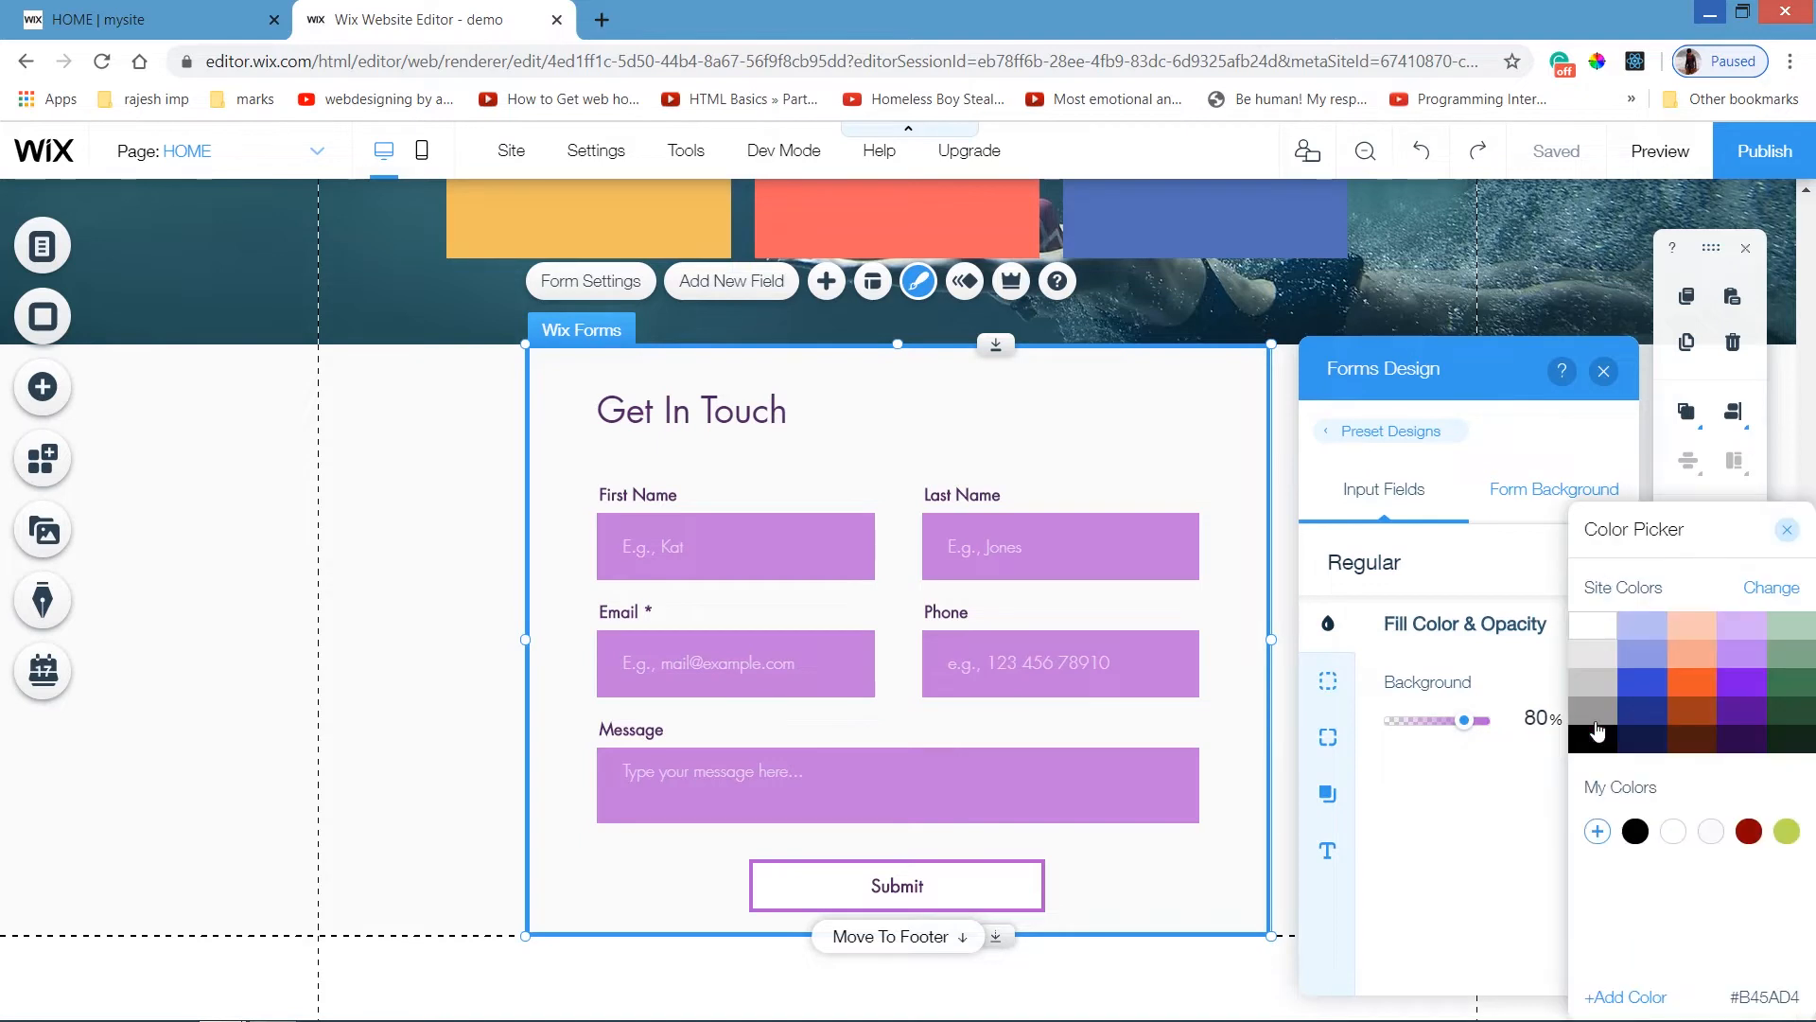
left_click(1596, 726)
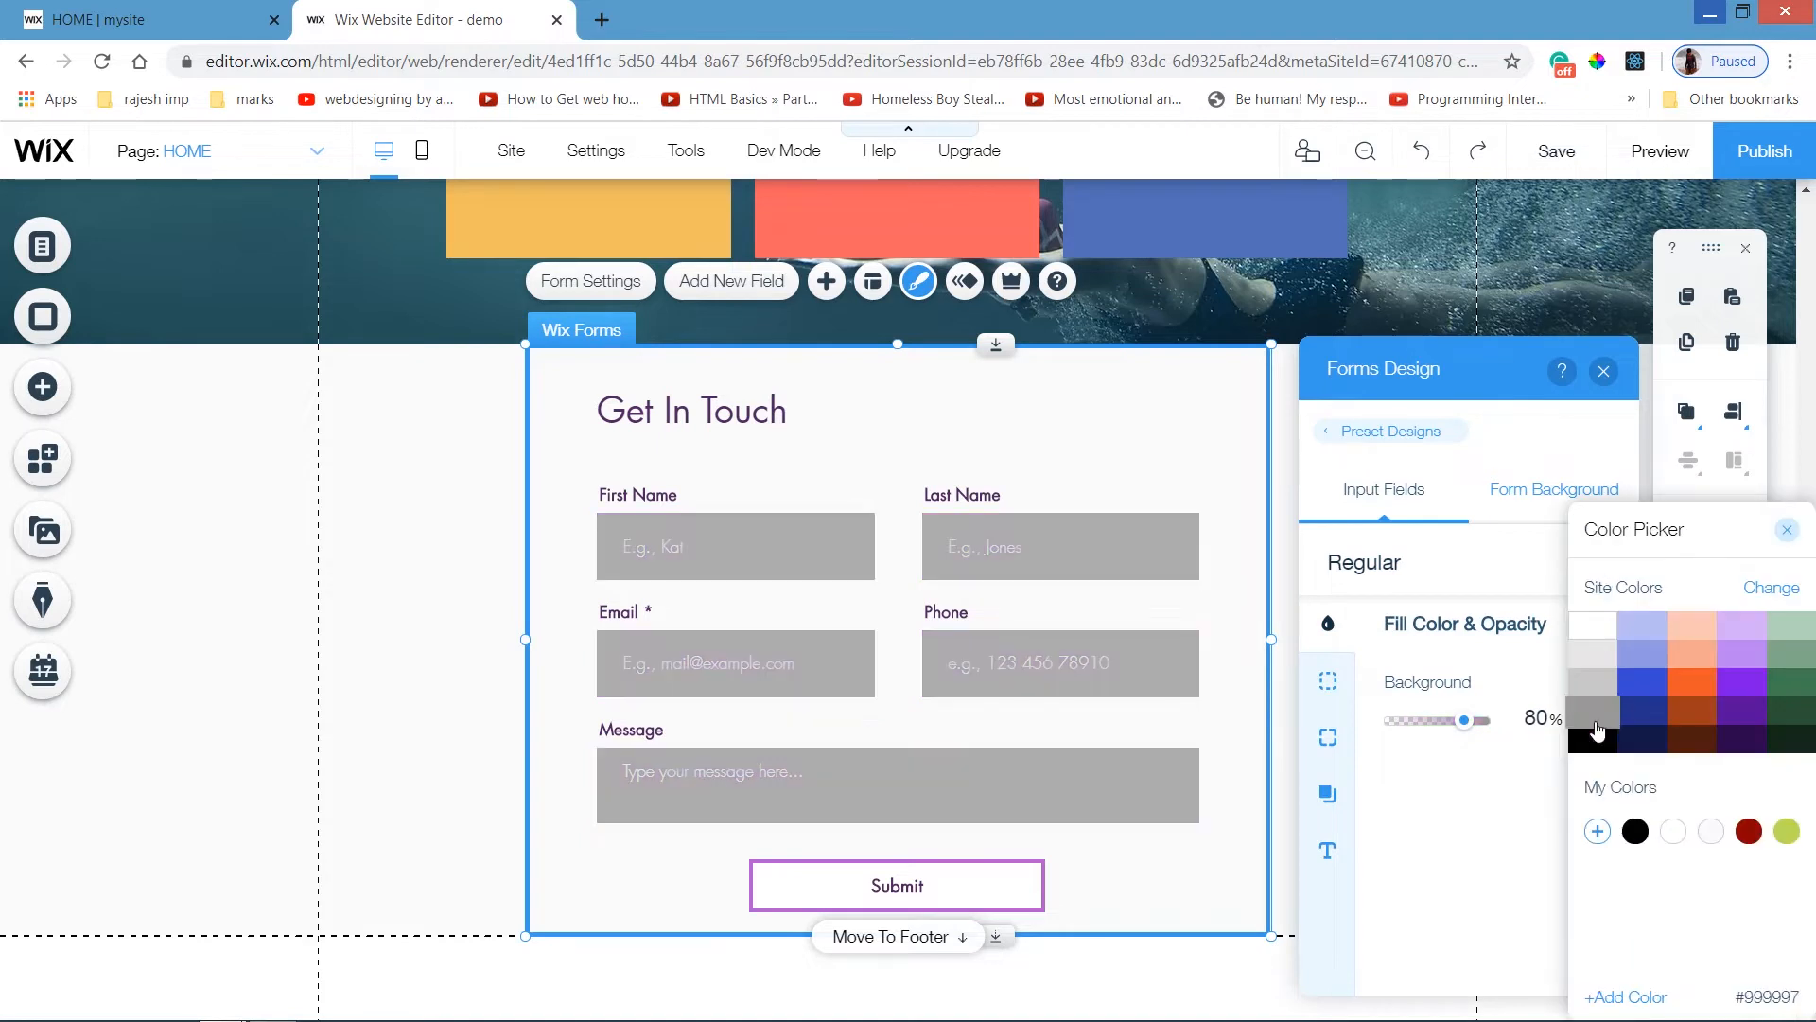
left_click(1797, 688)
left_click(1797, 689)
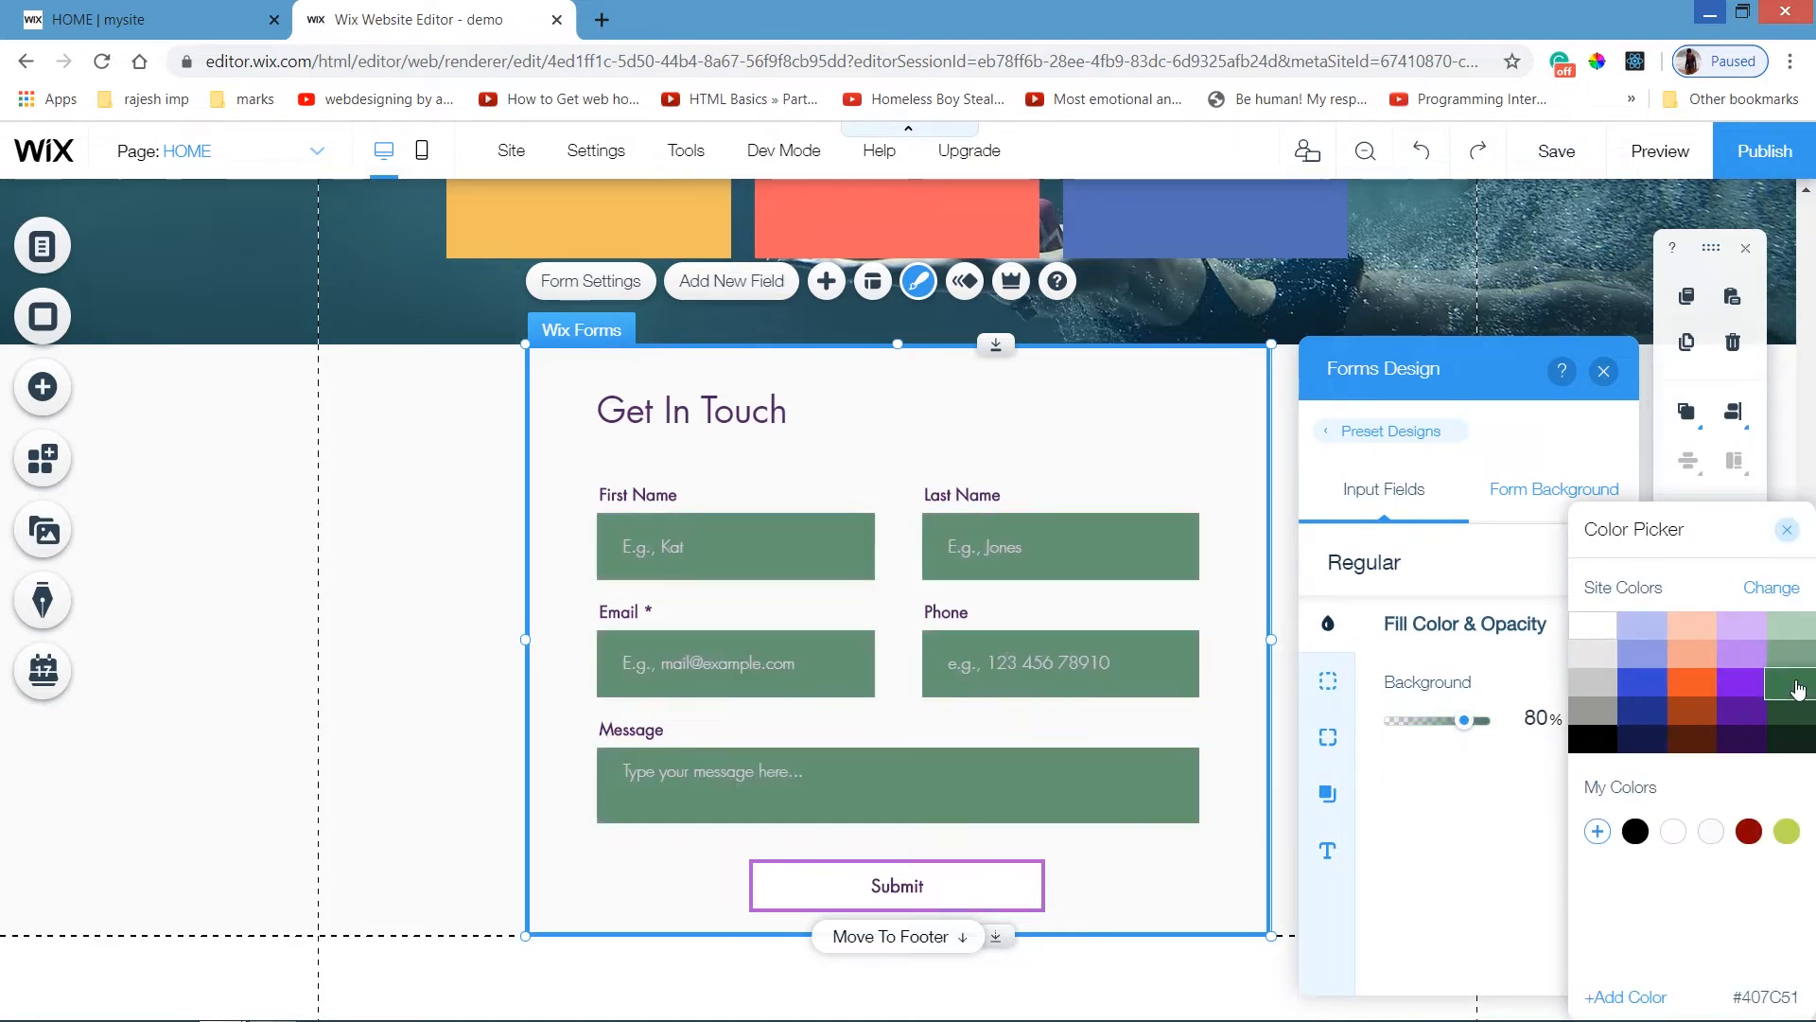
left_click(1478, 864)
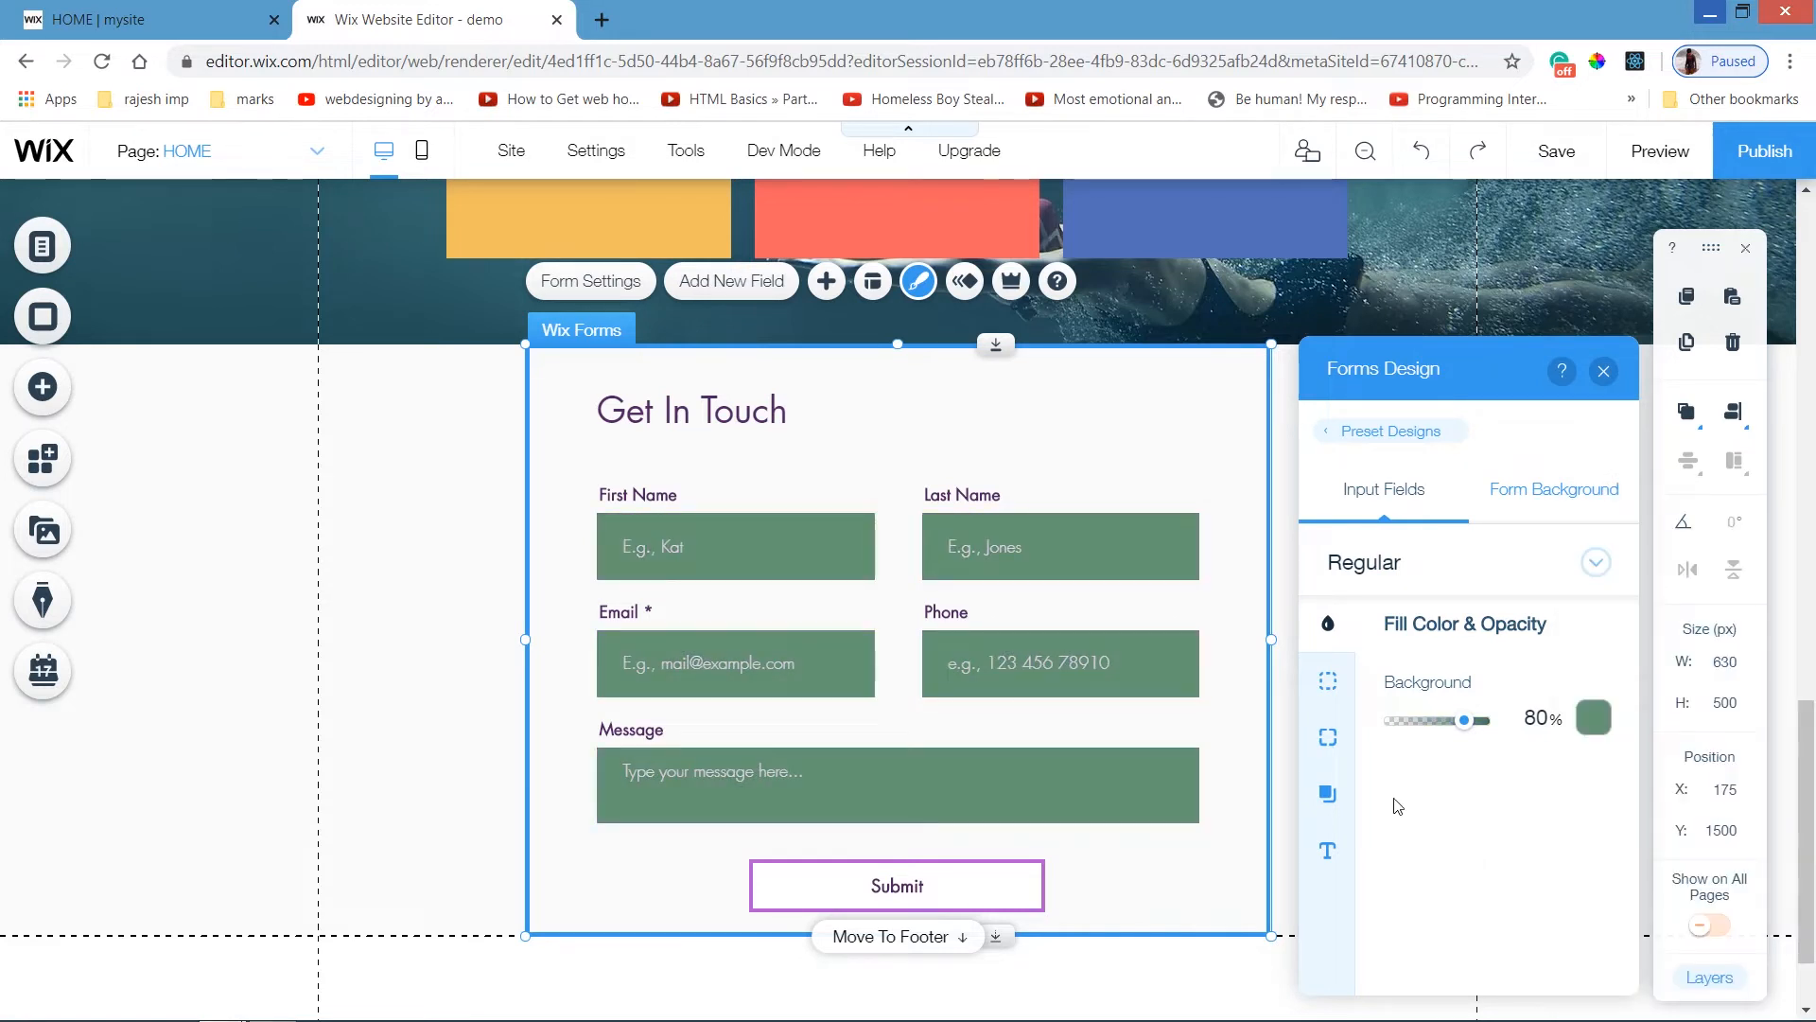
Make the input field titles dark green.
left_click(1329, 864)
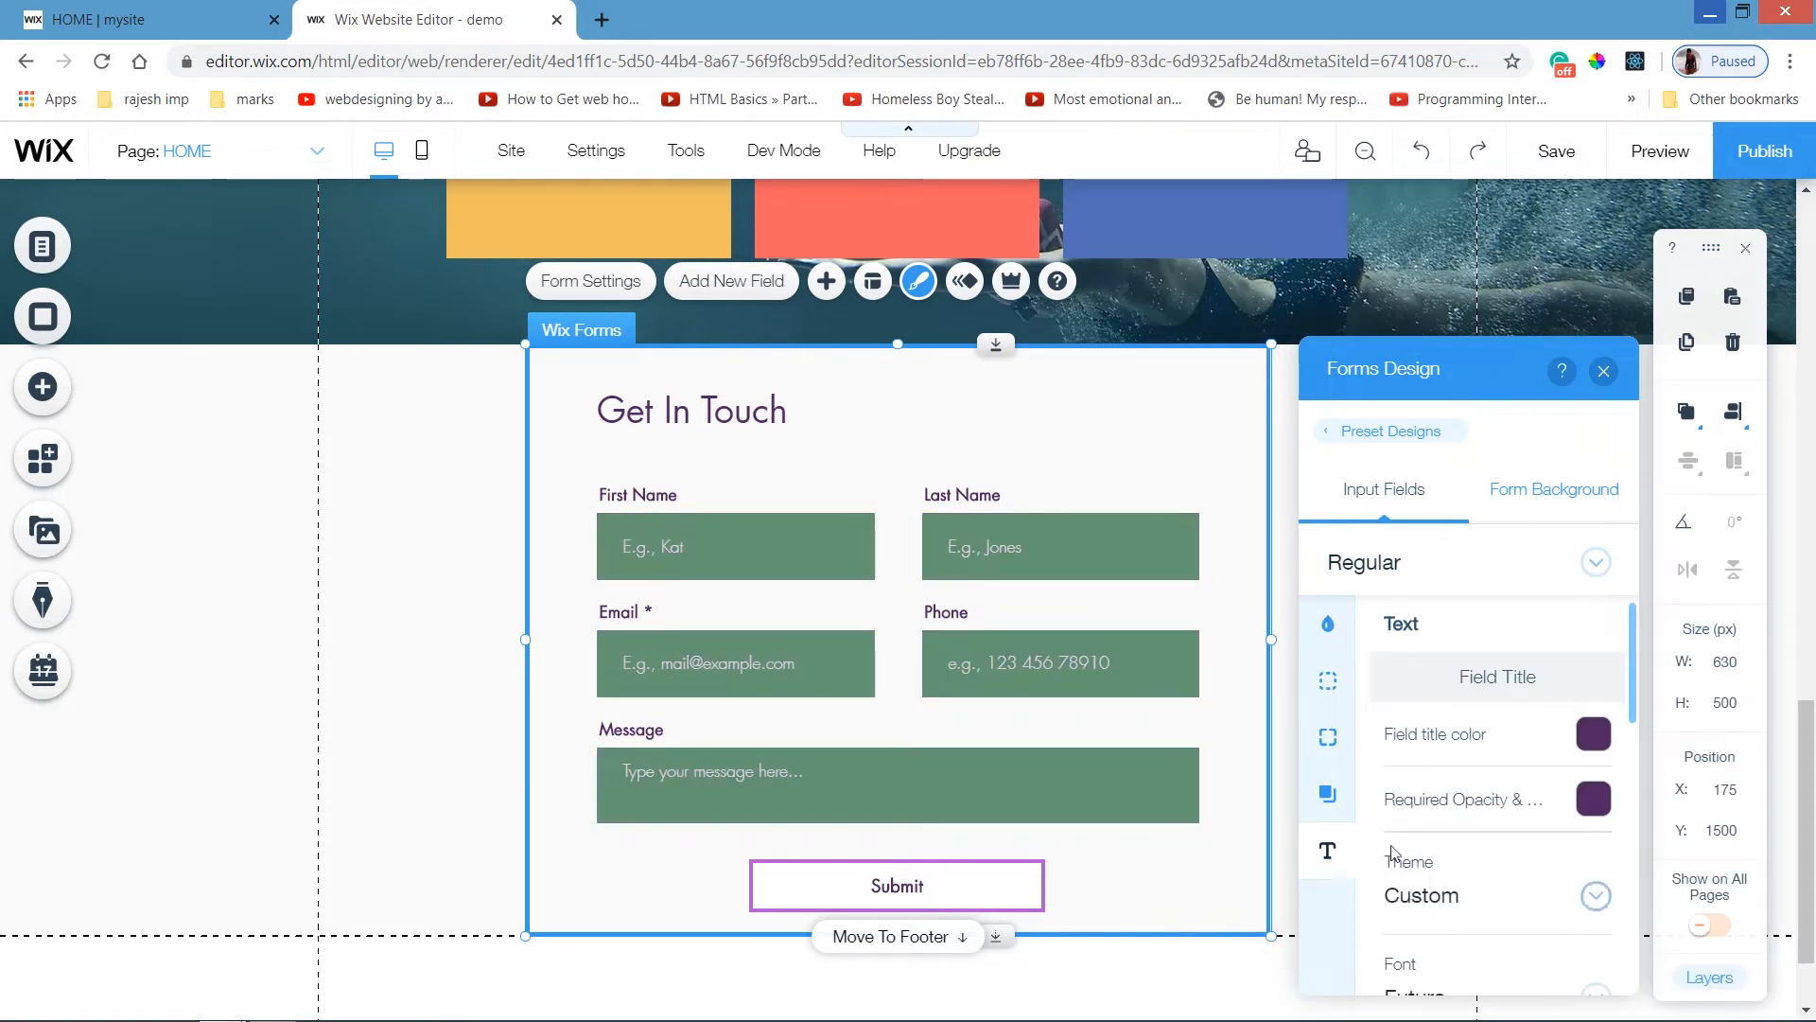
left_click(1599, 738)
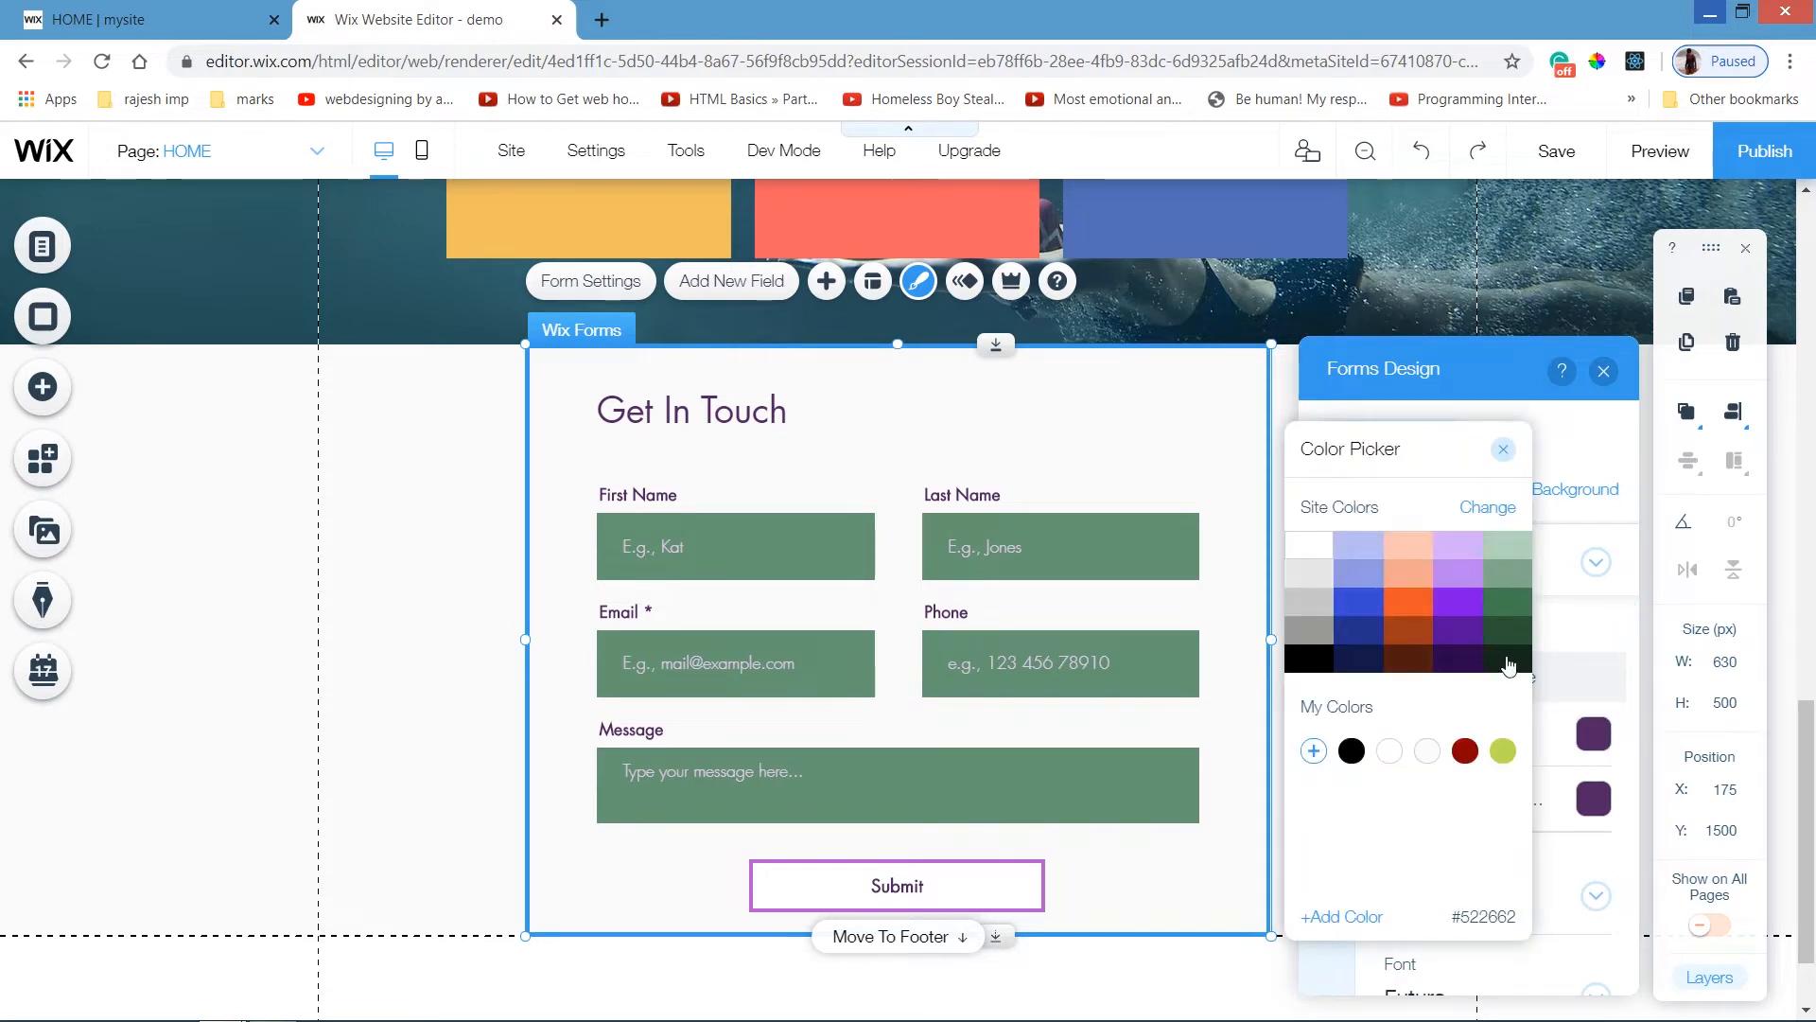
left_click(1458, 629)
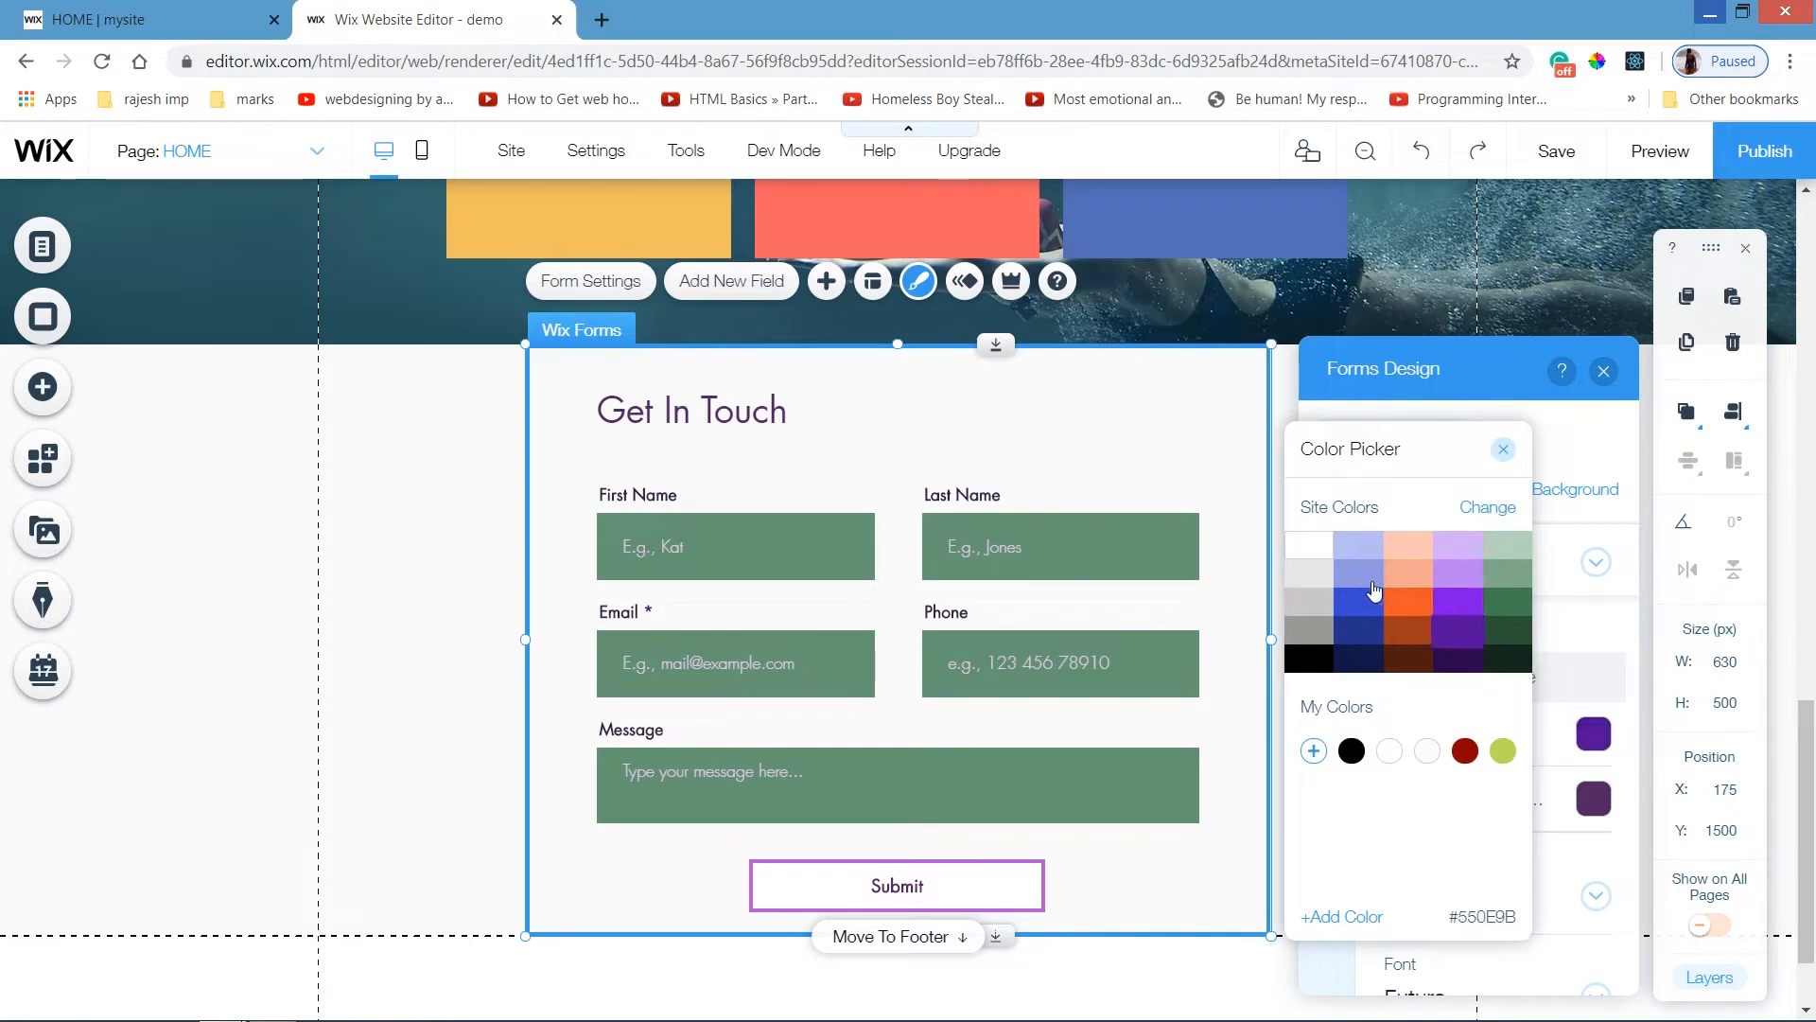
left_click(1408, 600)
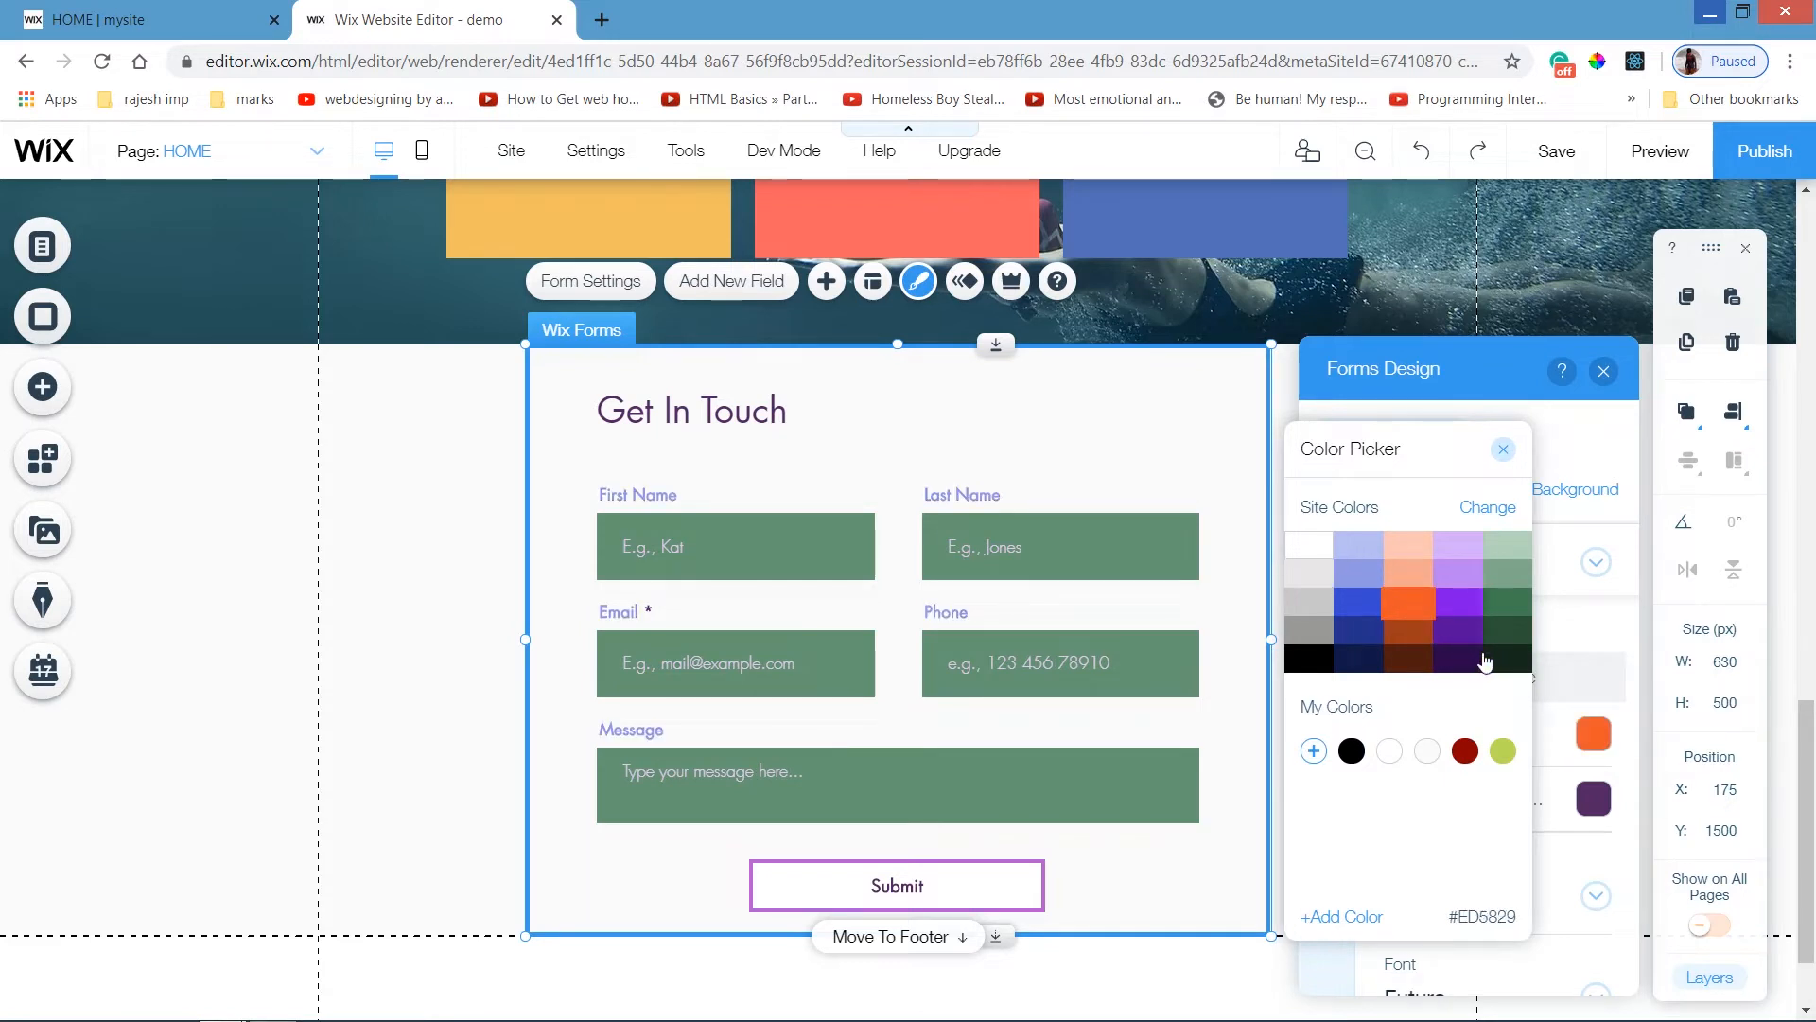
left_click(1505, 662)
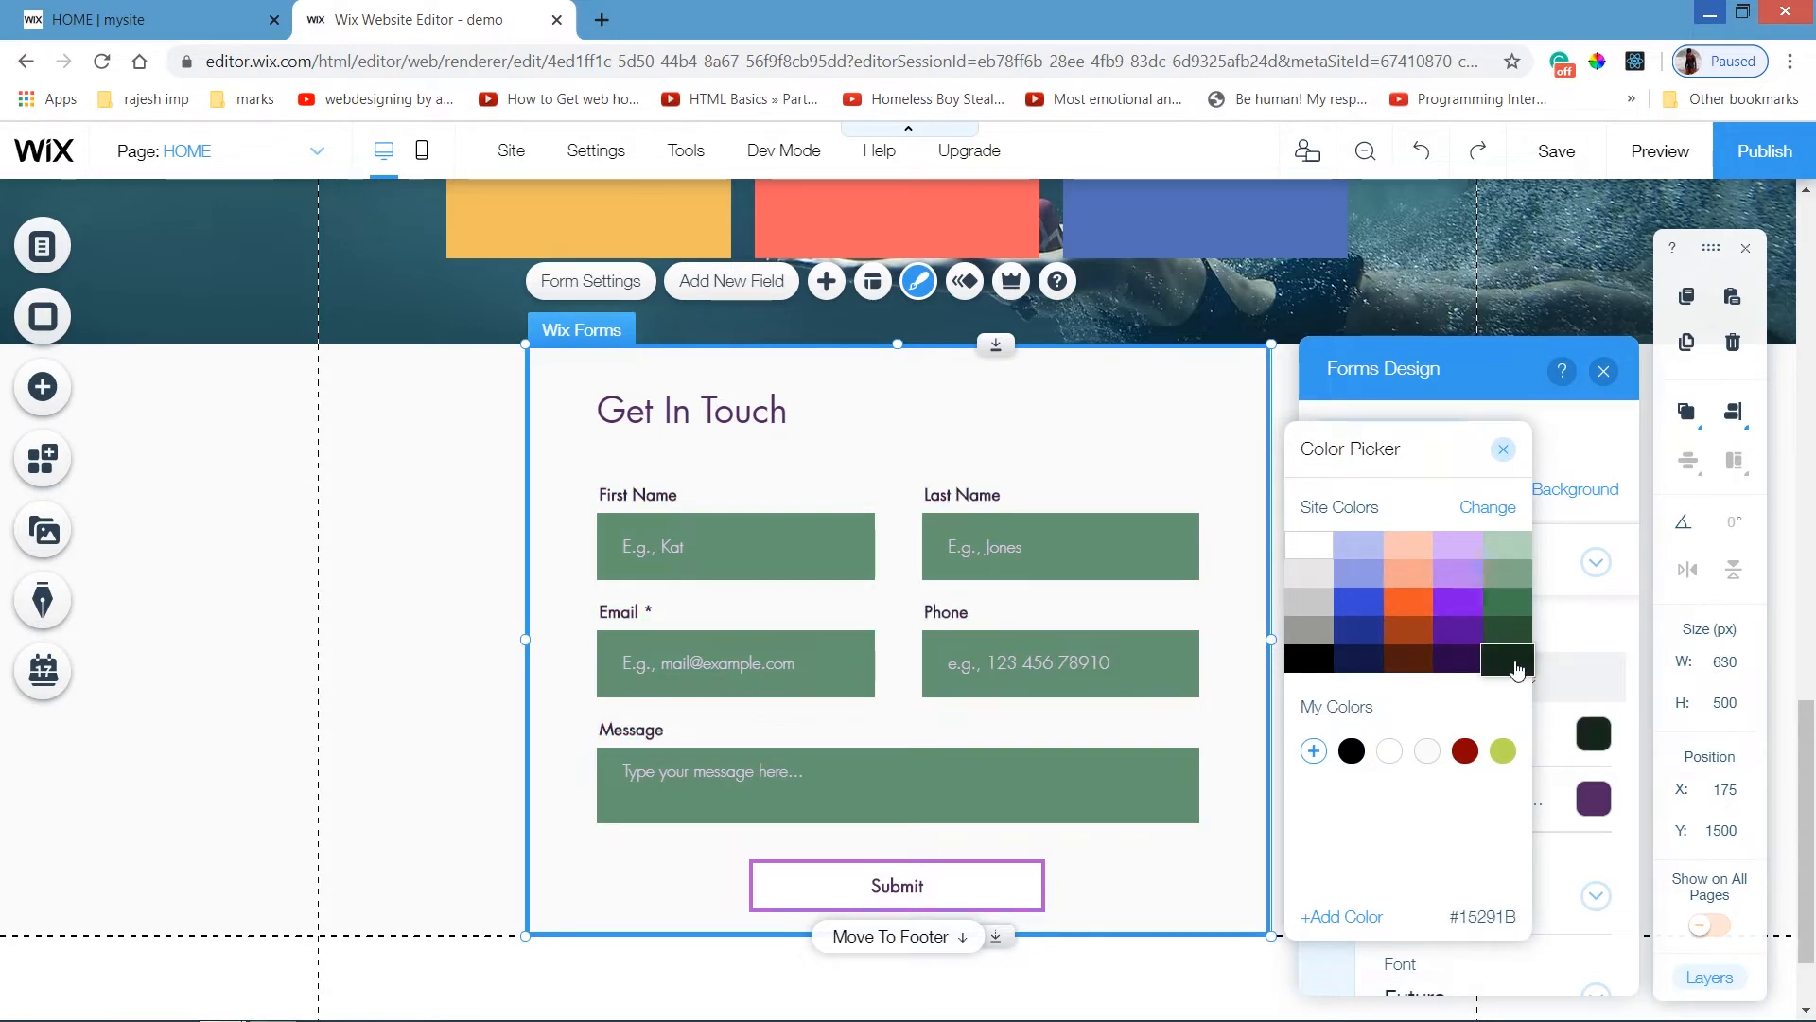
left_click(1503, 450)
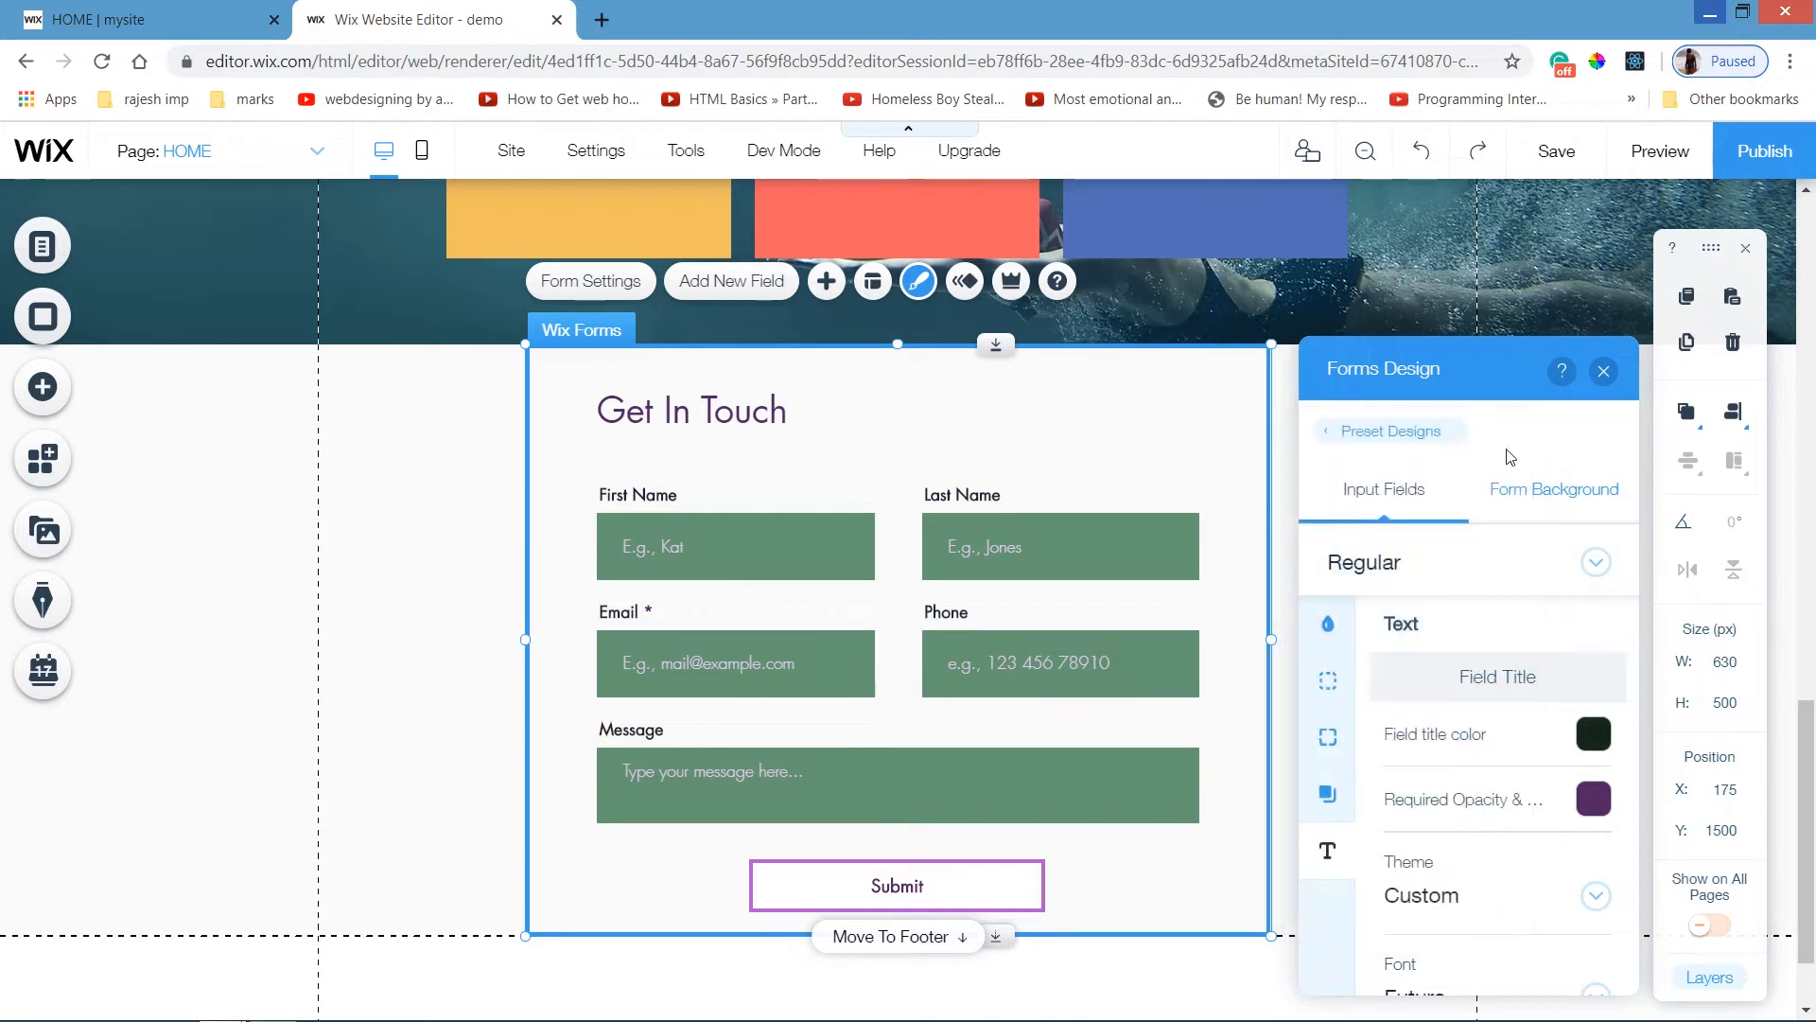
Set the input fields' placeholder text colour to white.
scroll(1632, 698, "down", 4)
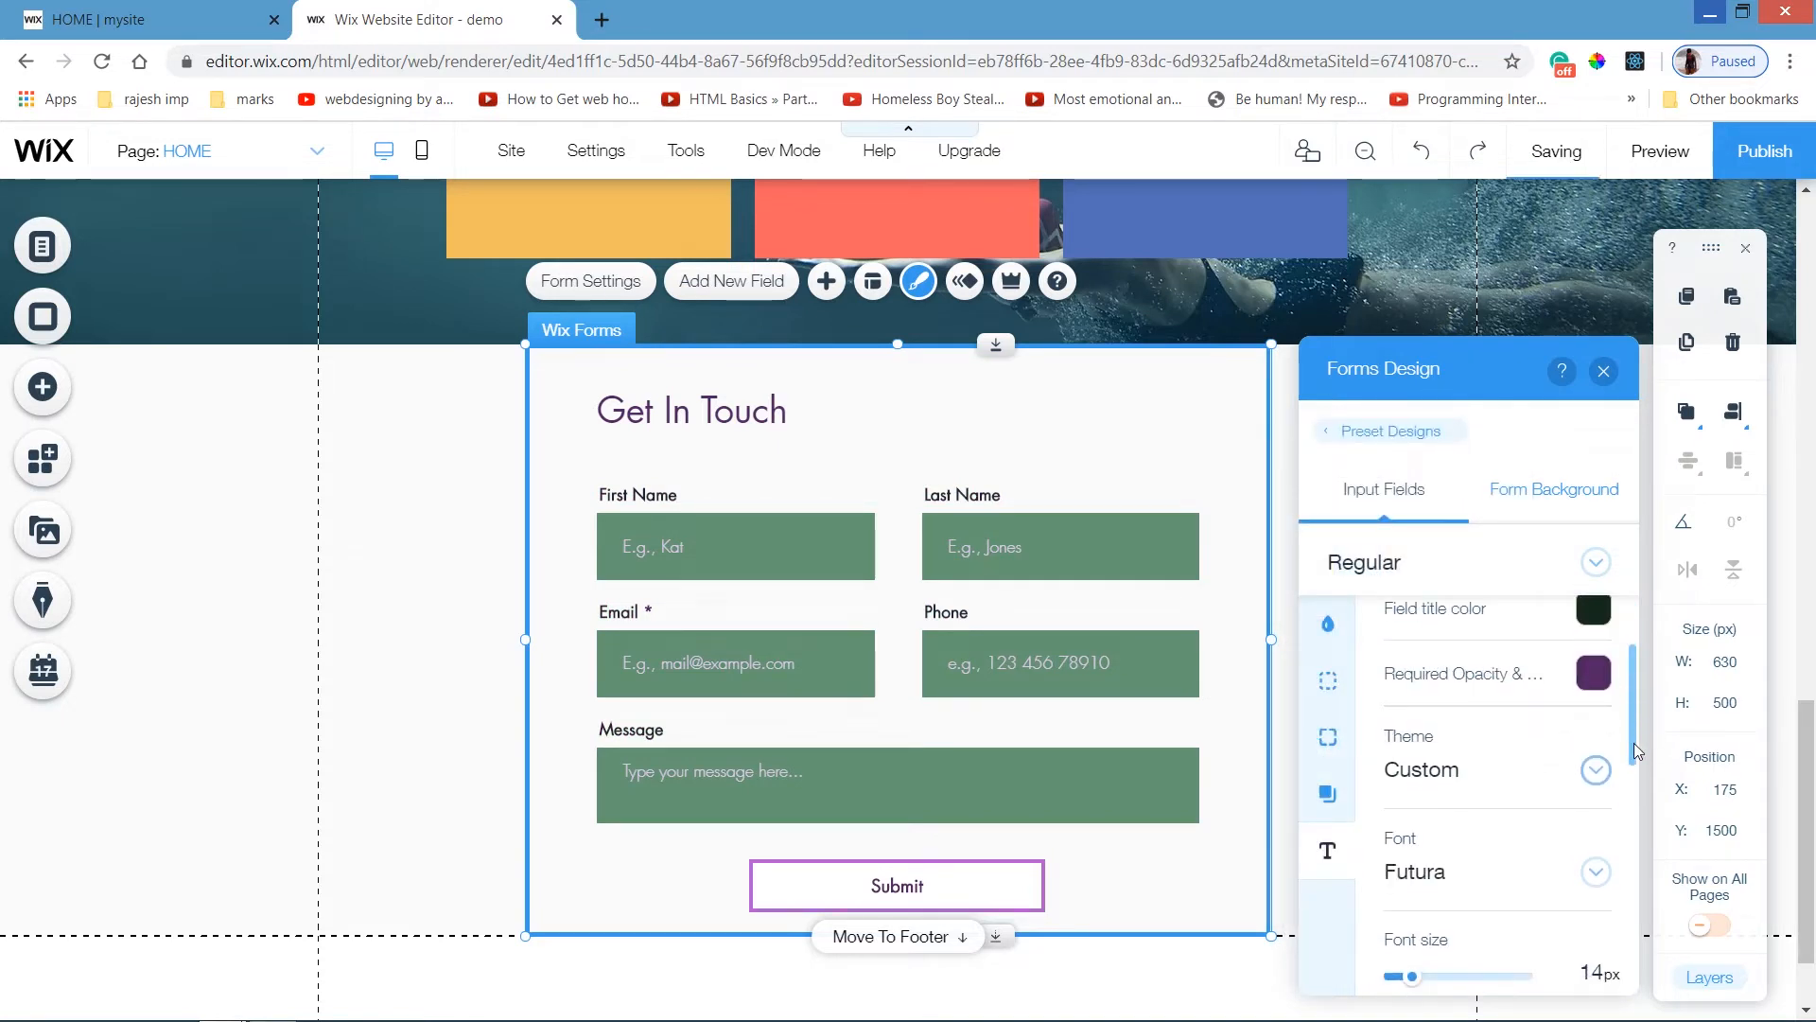
scroll(1617, 804, "down", 3)
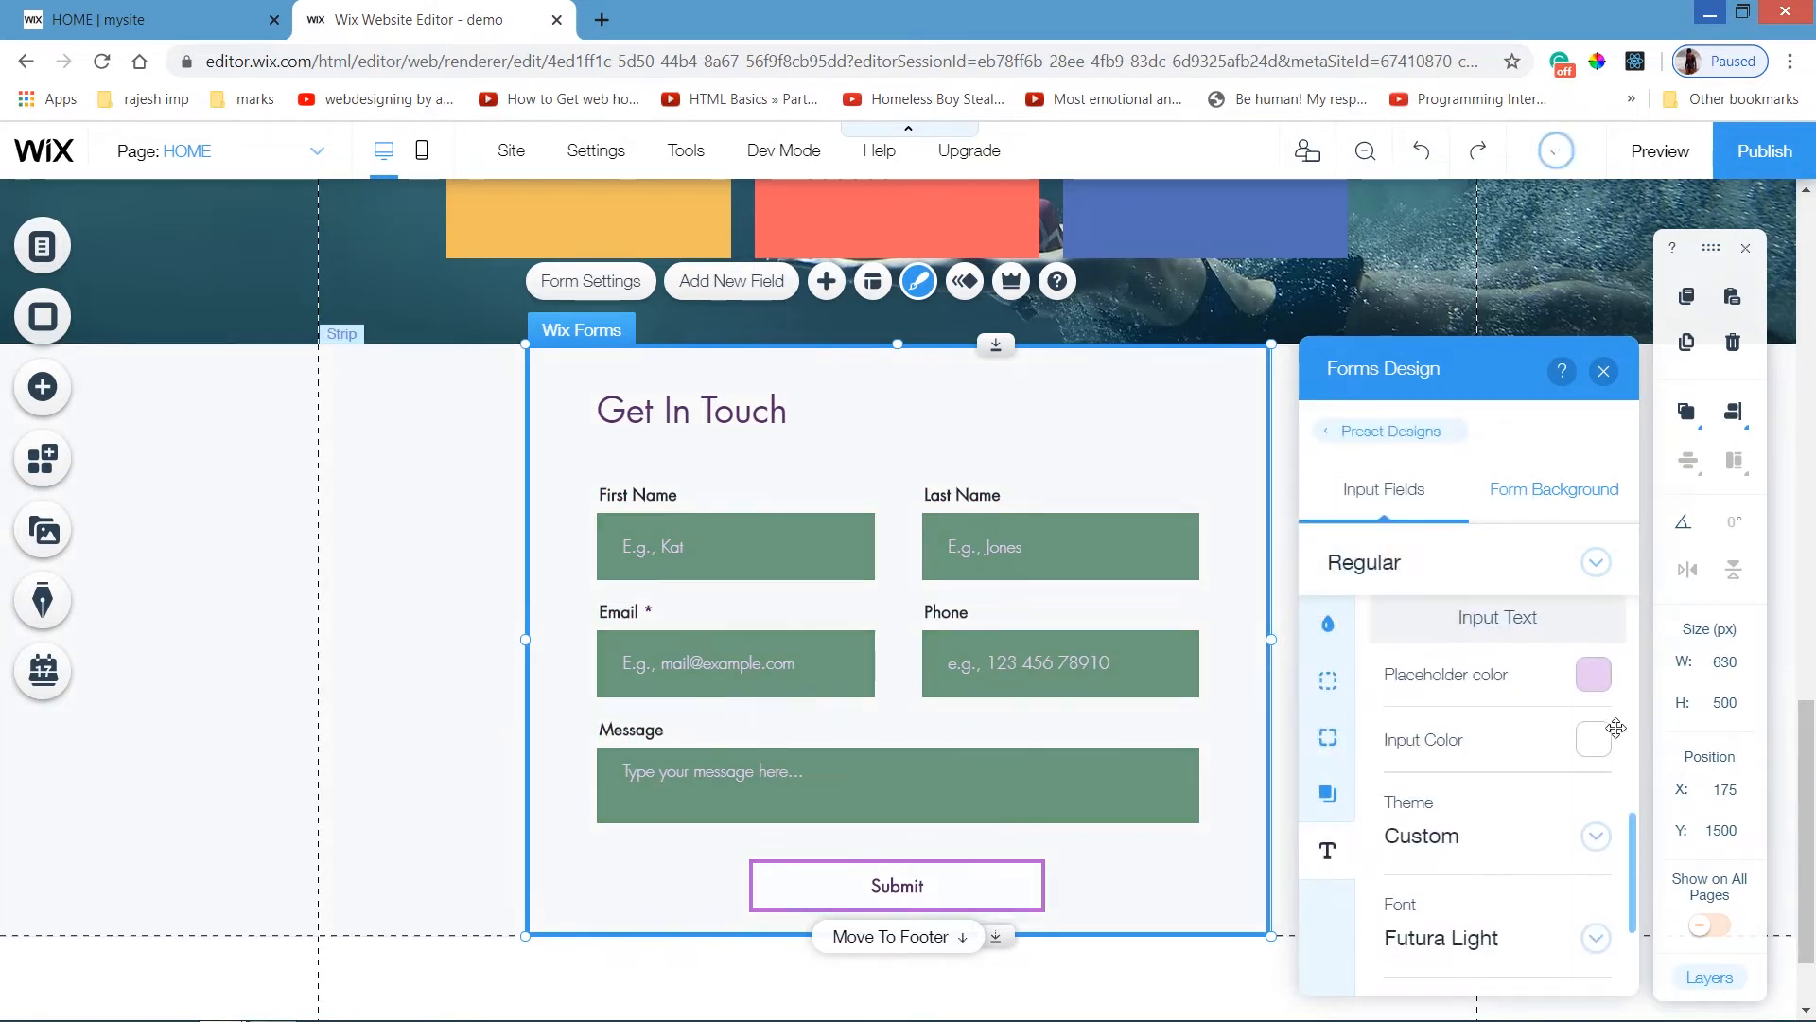
left_click(1596, 689)
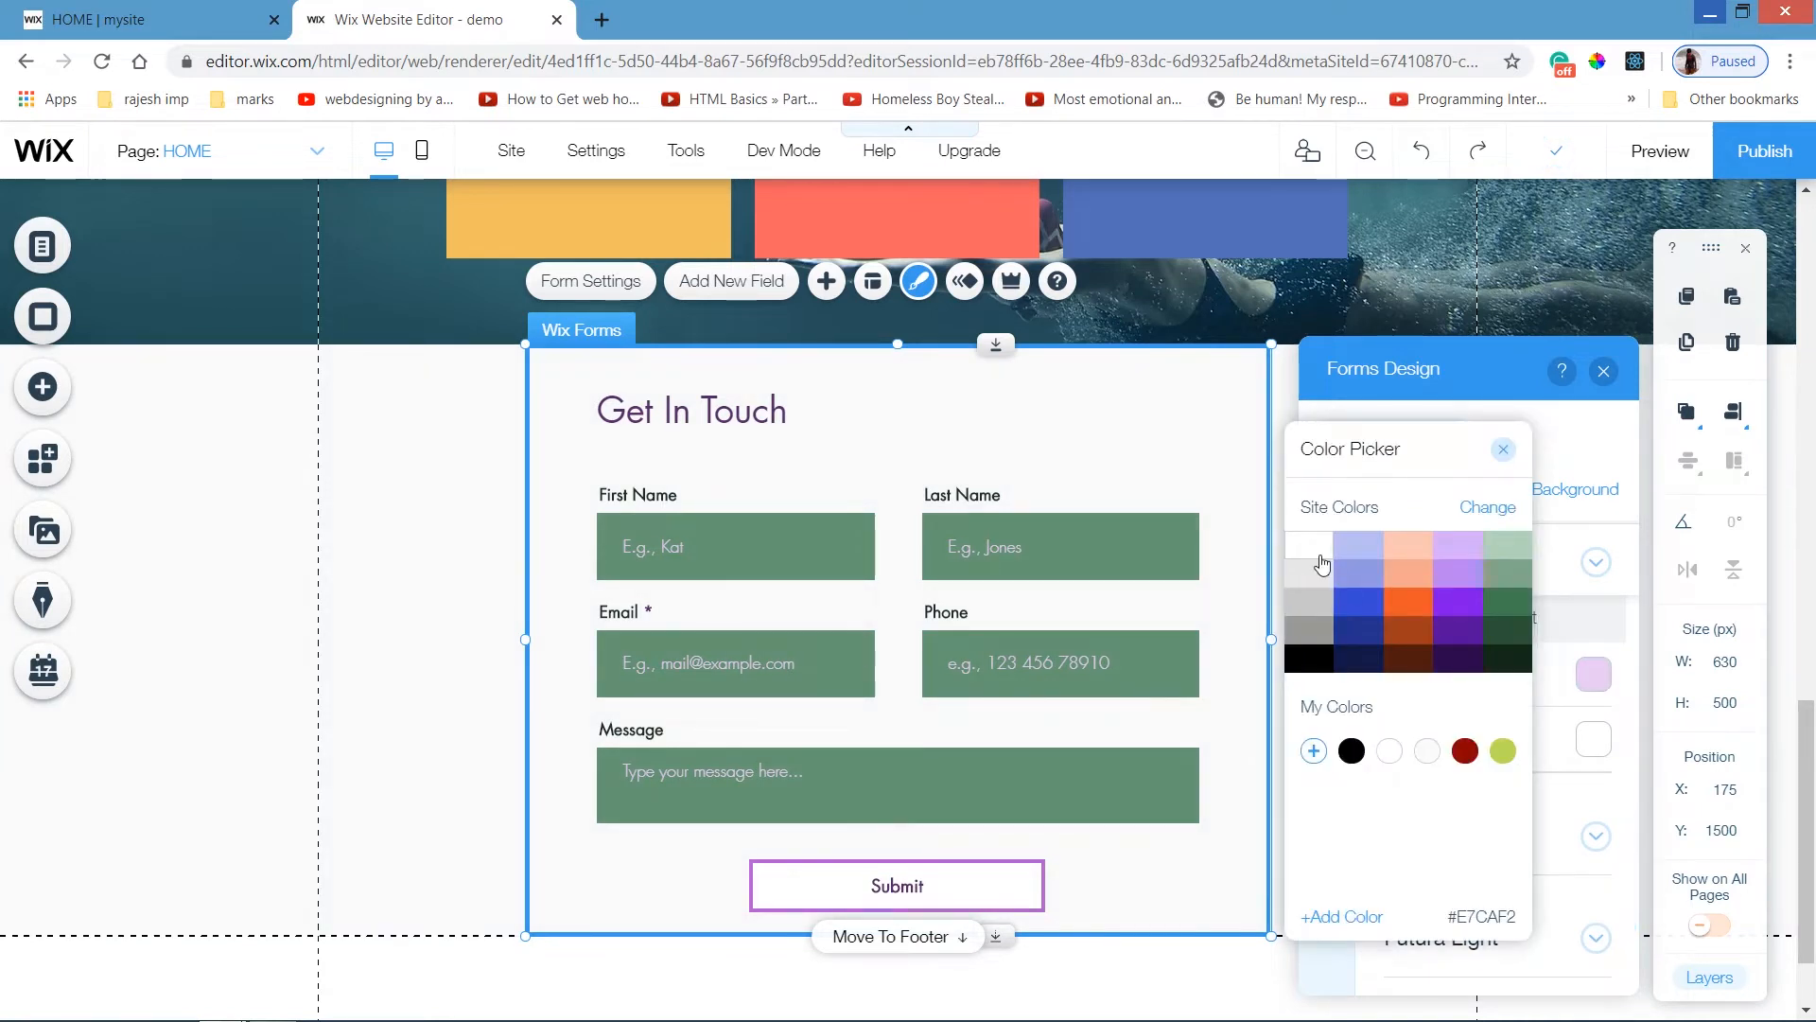
left_click(1314, 555)
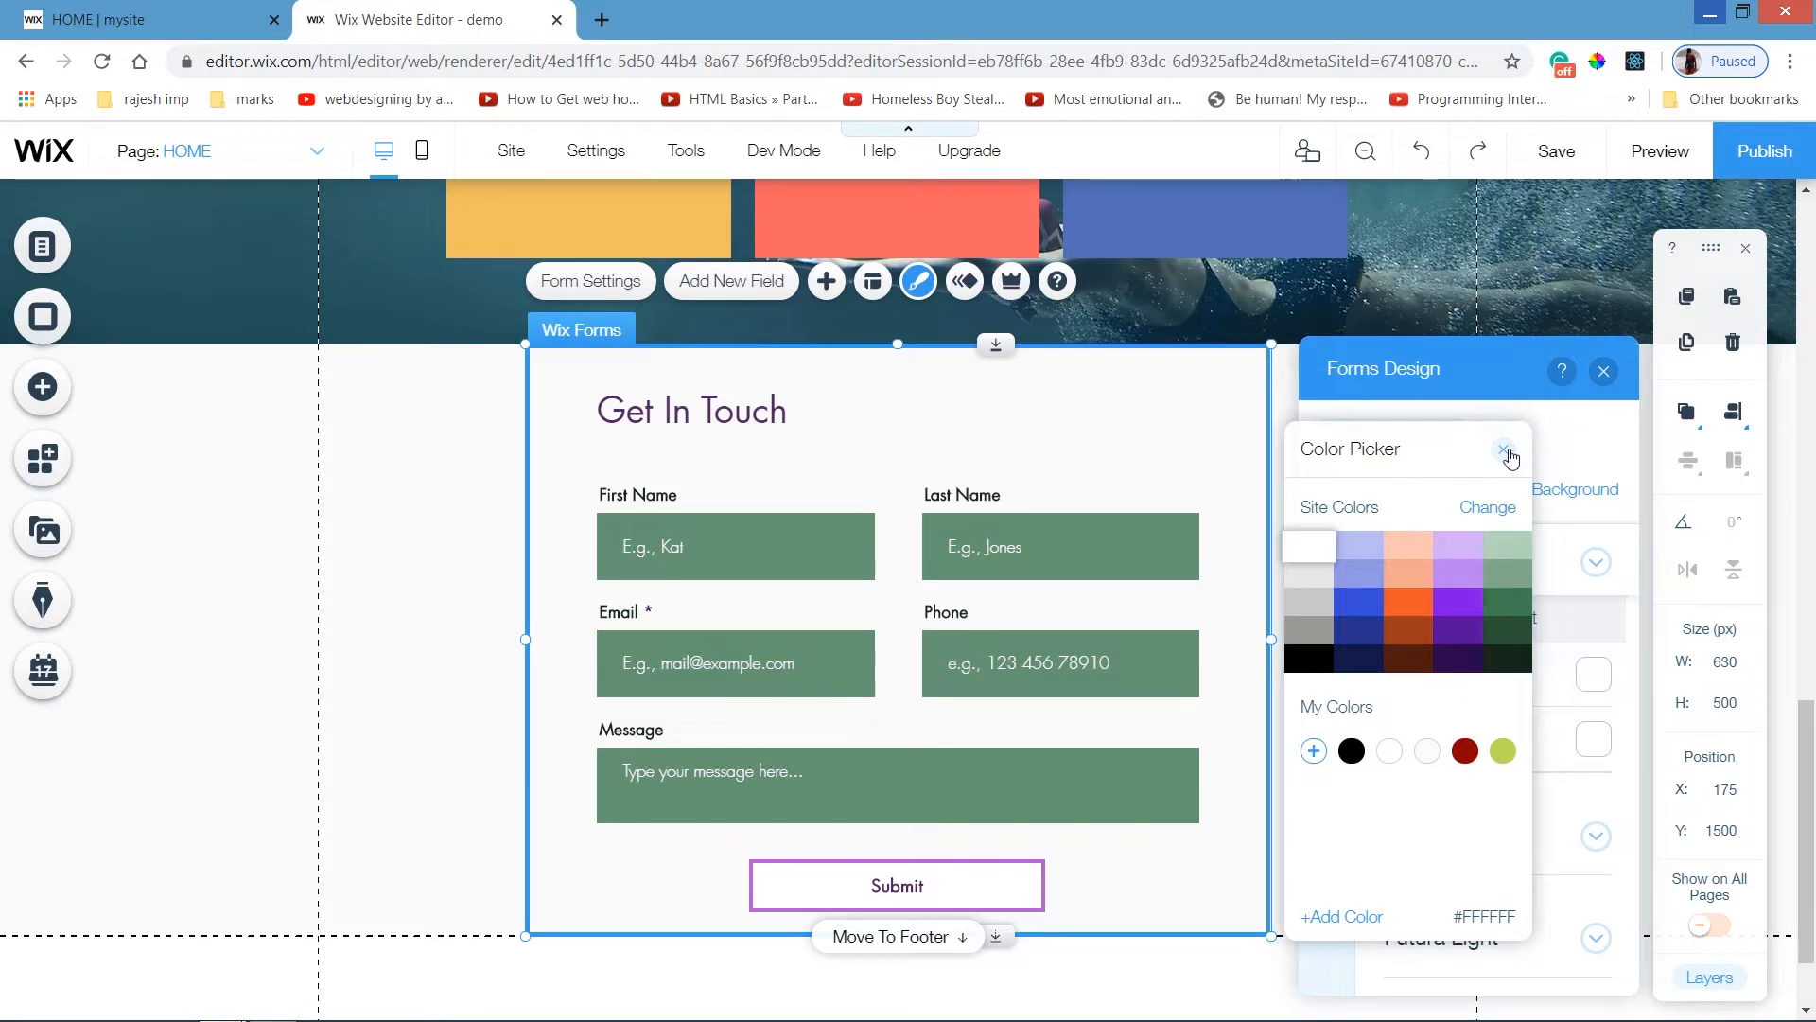
left_click(1503, 449)
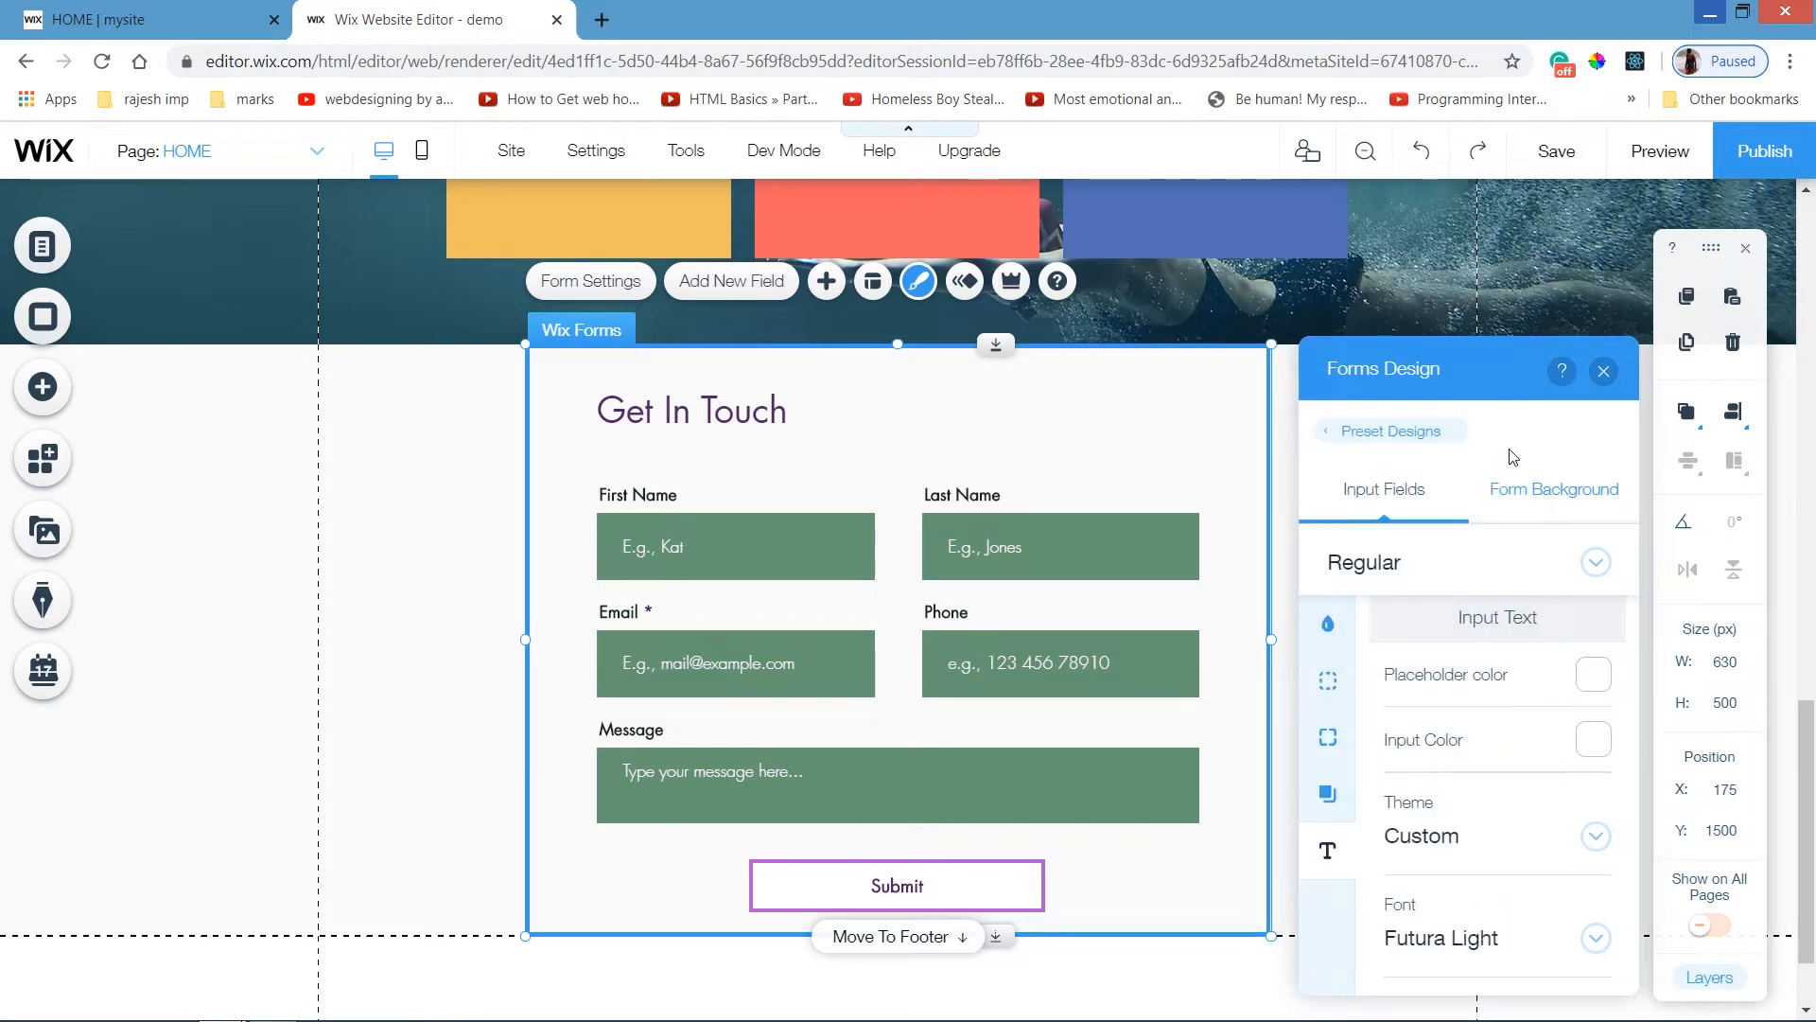
left_click(1447, 565)
Give the input fields a sage-green background in the Hover state.
left_click(1420, 624)
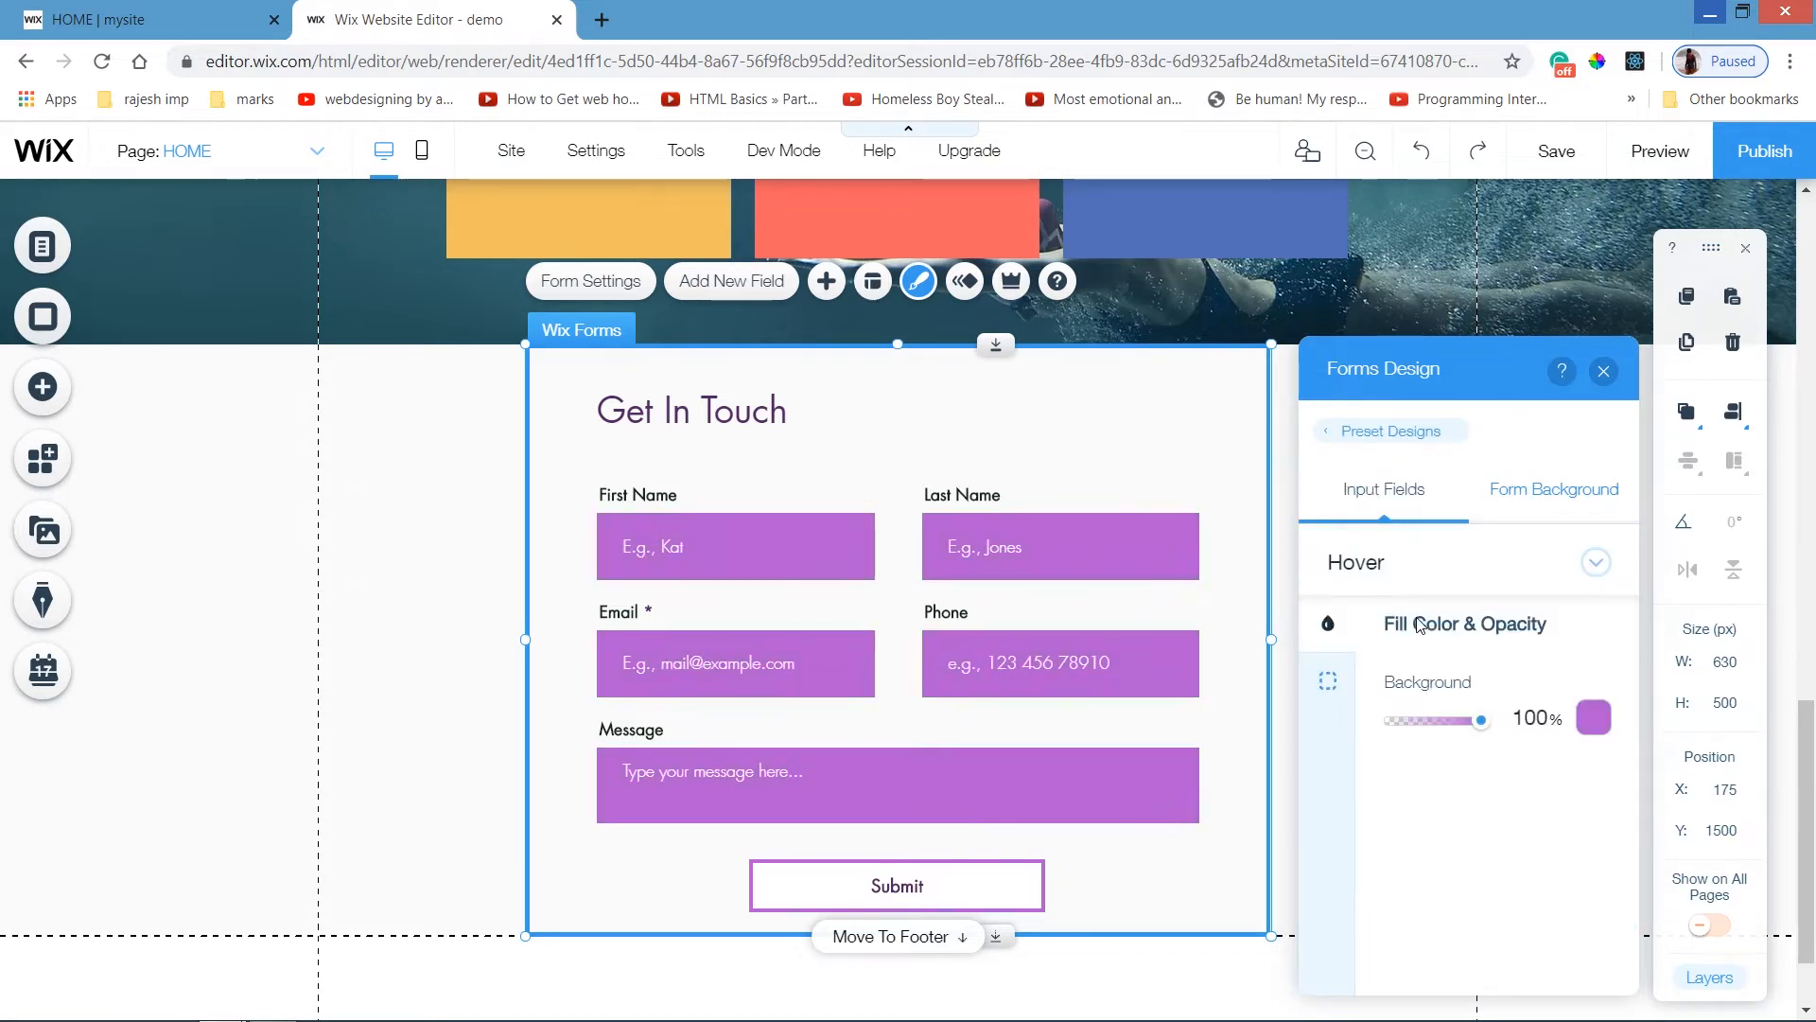
left_click(1593, 717)
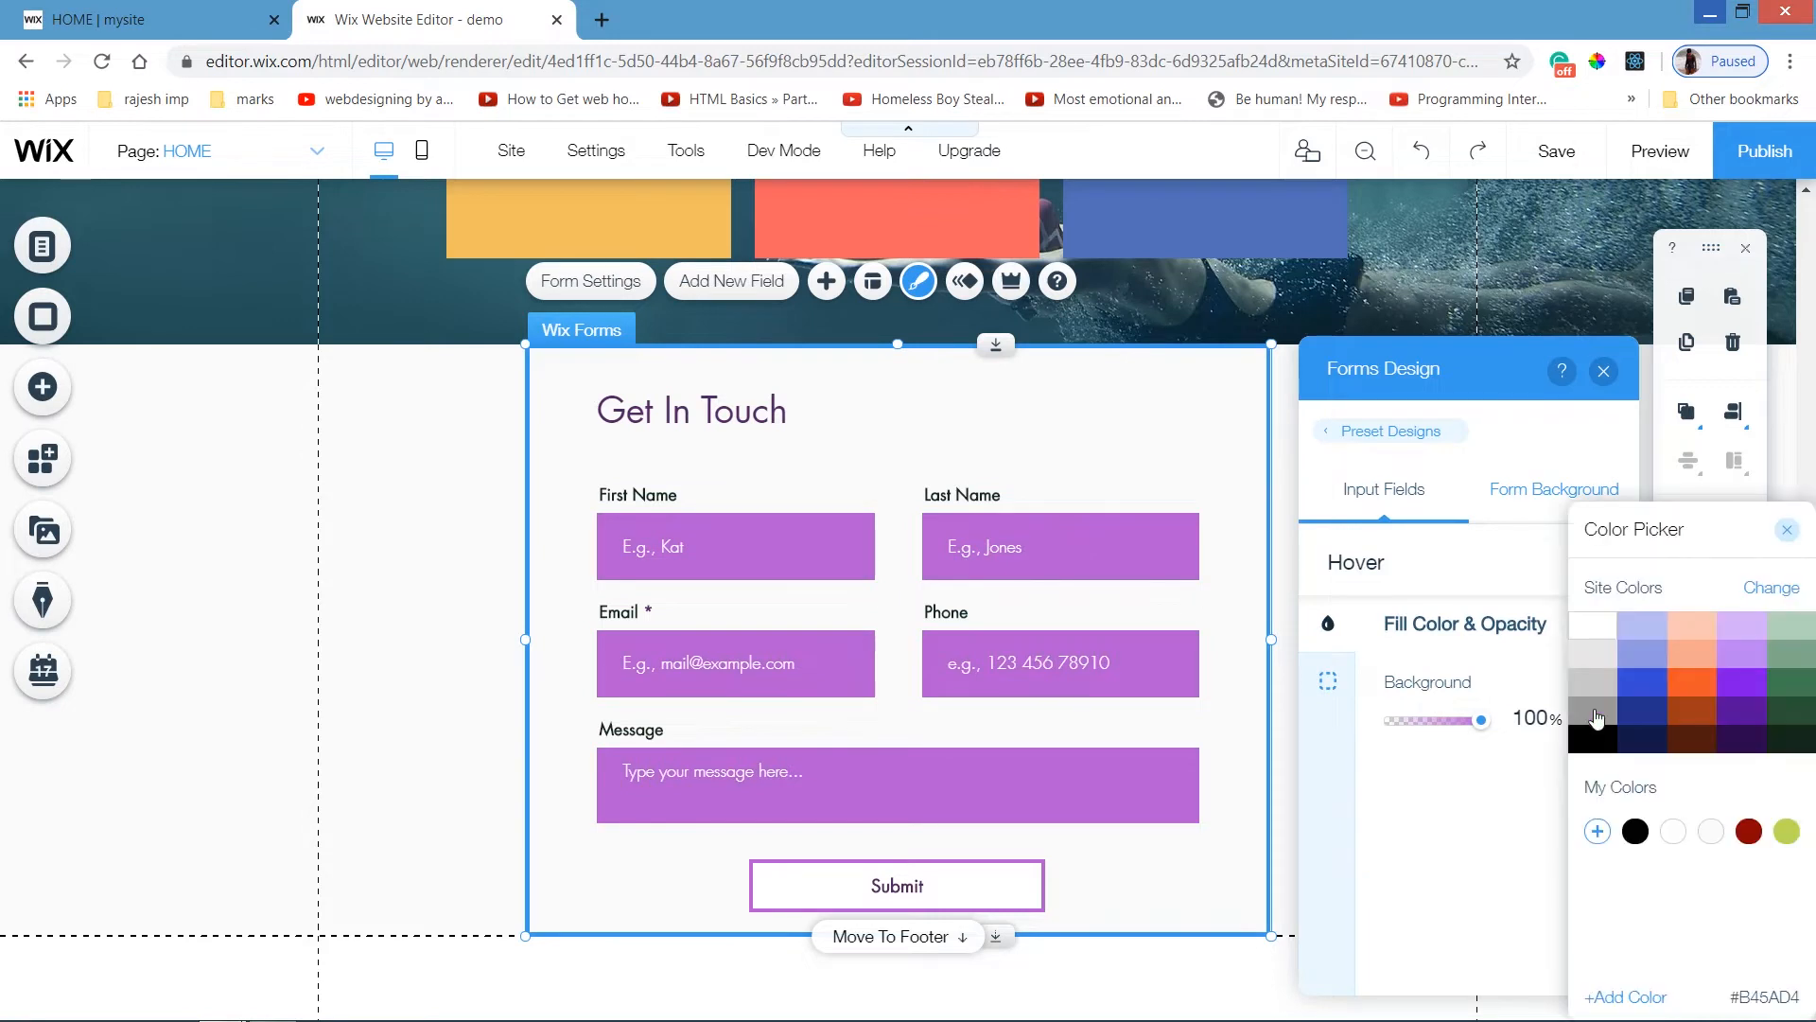
left_click(1797, 654)
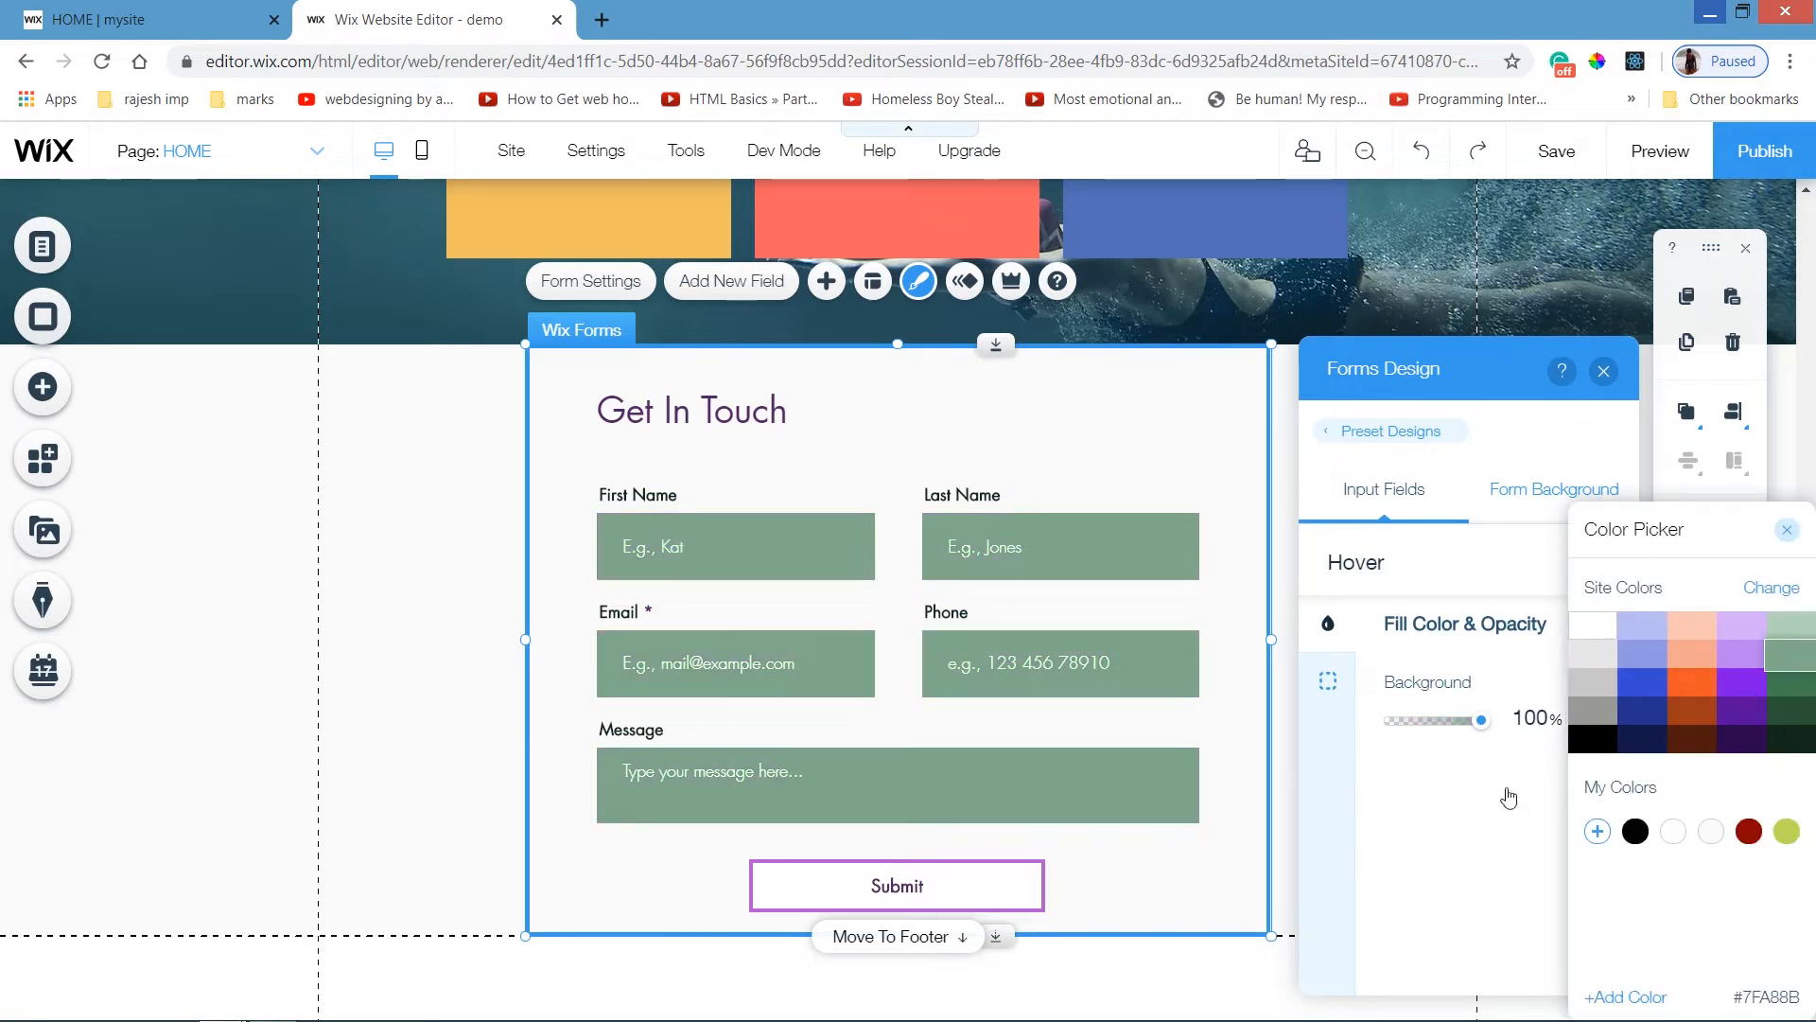
left_click(1424, 803)
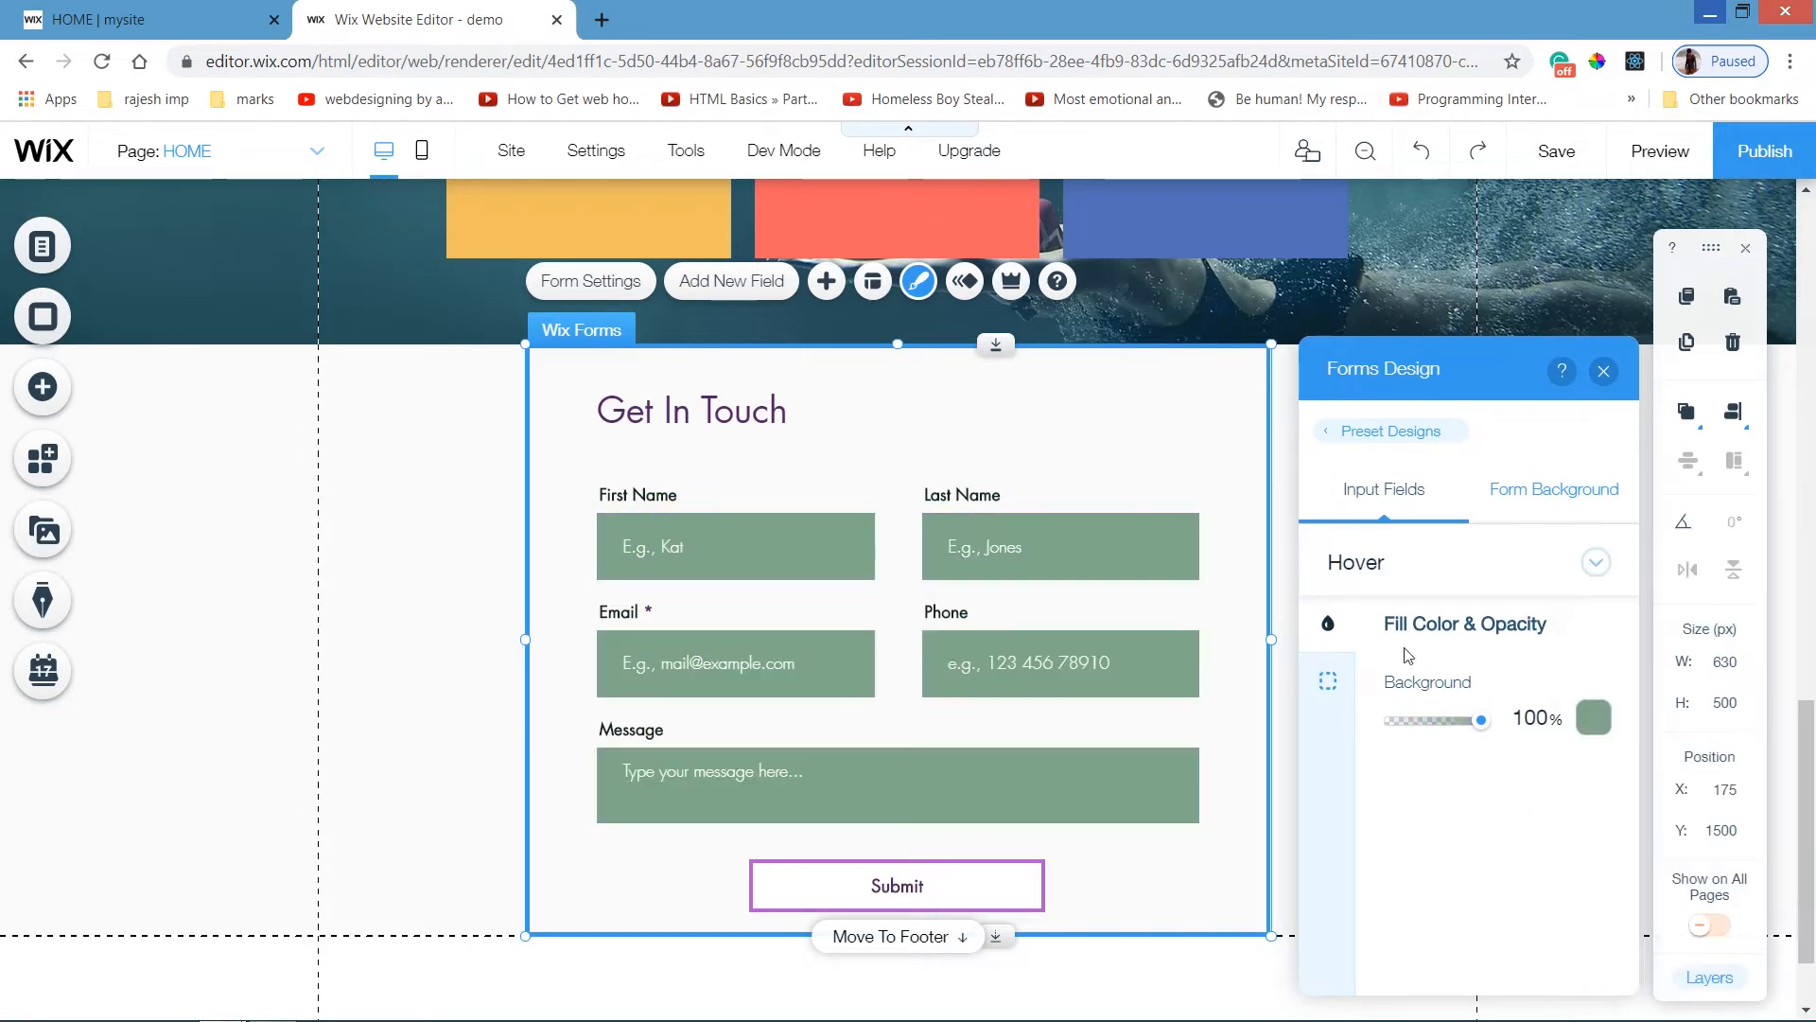
Keep the input fields' Focus state background sage green.
left_click(1414, 573)
left_click(1406, 618)
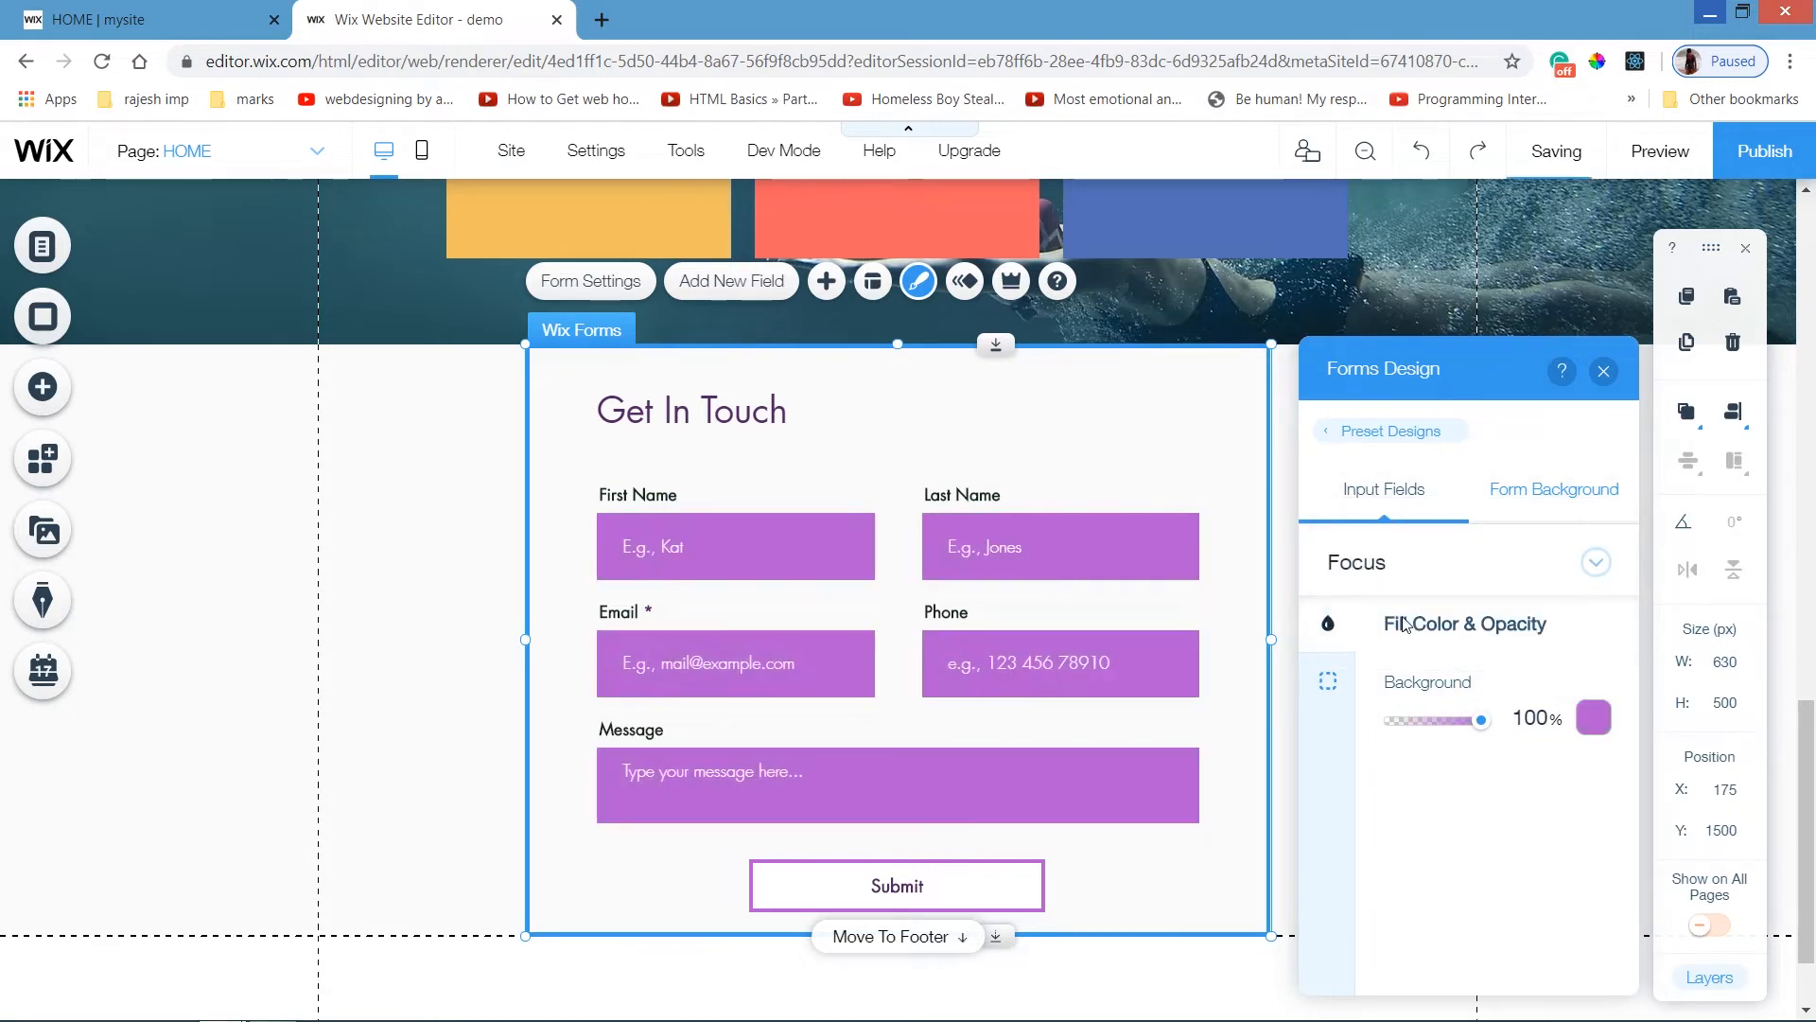
left_click(1594, 718)
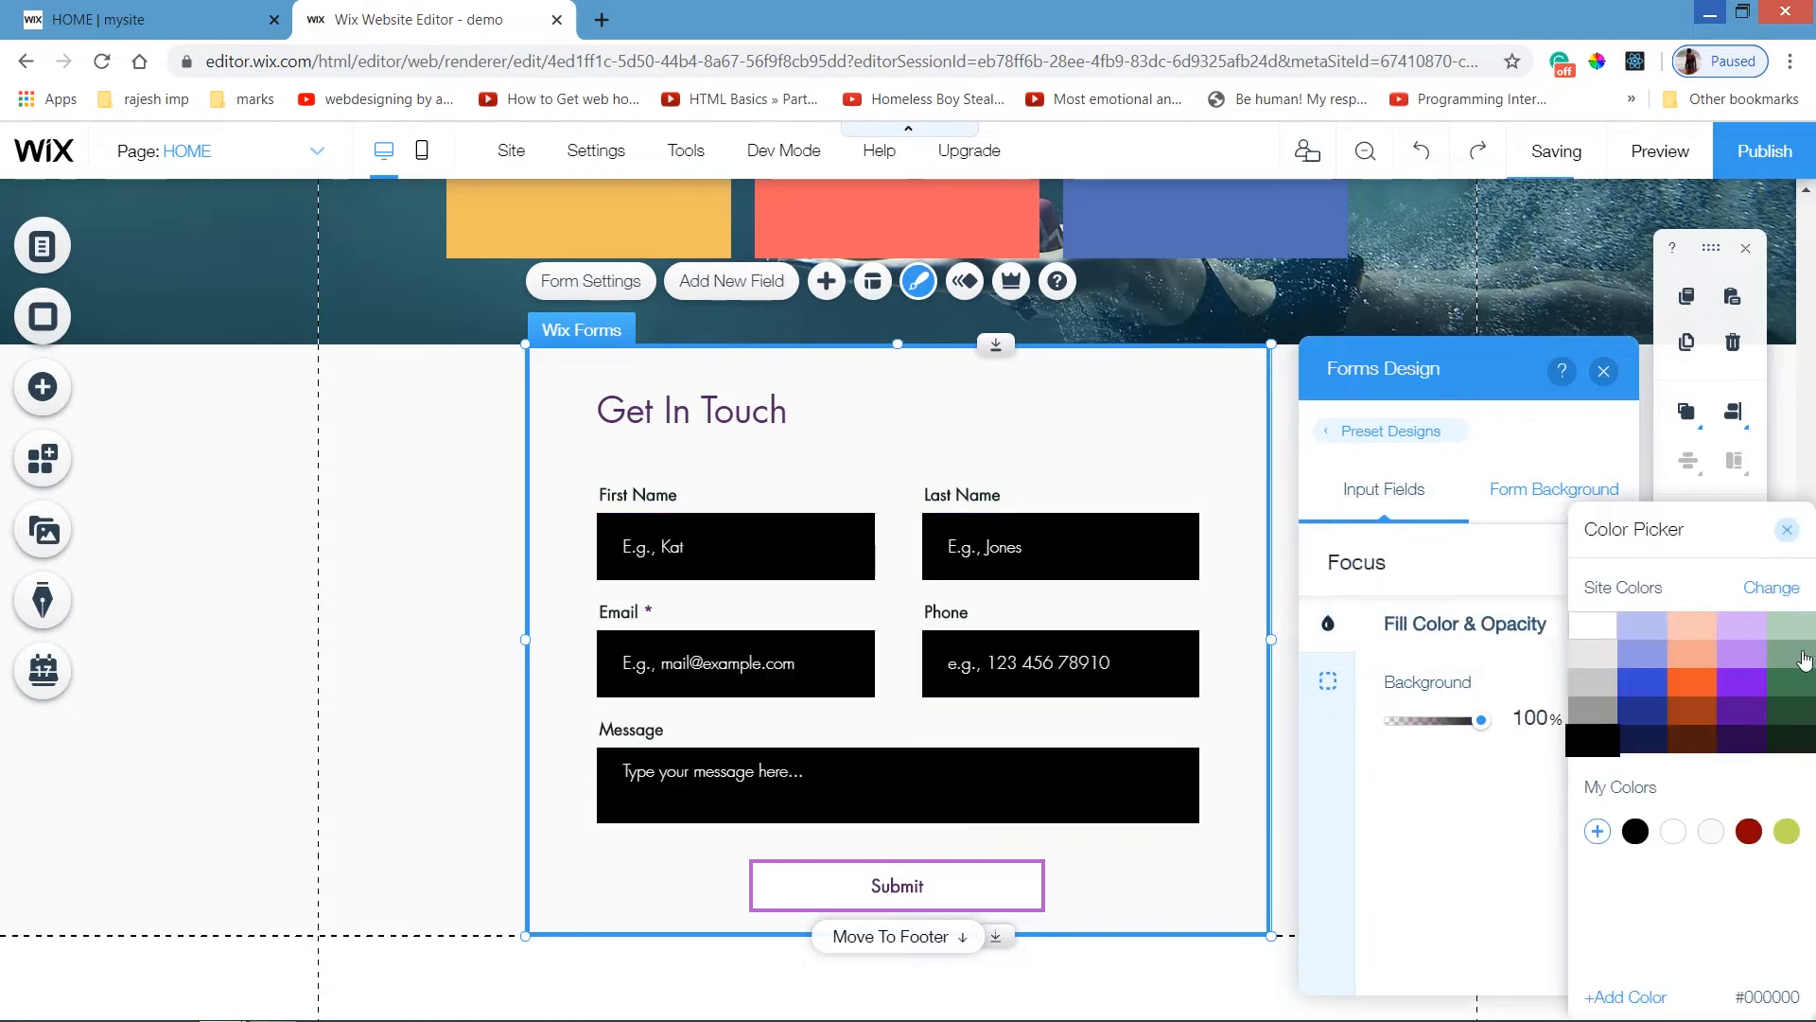
left_click(1695, 688)
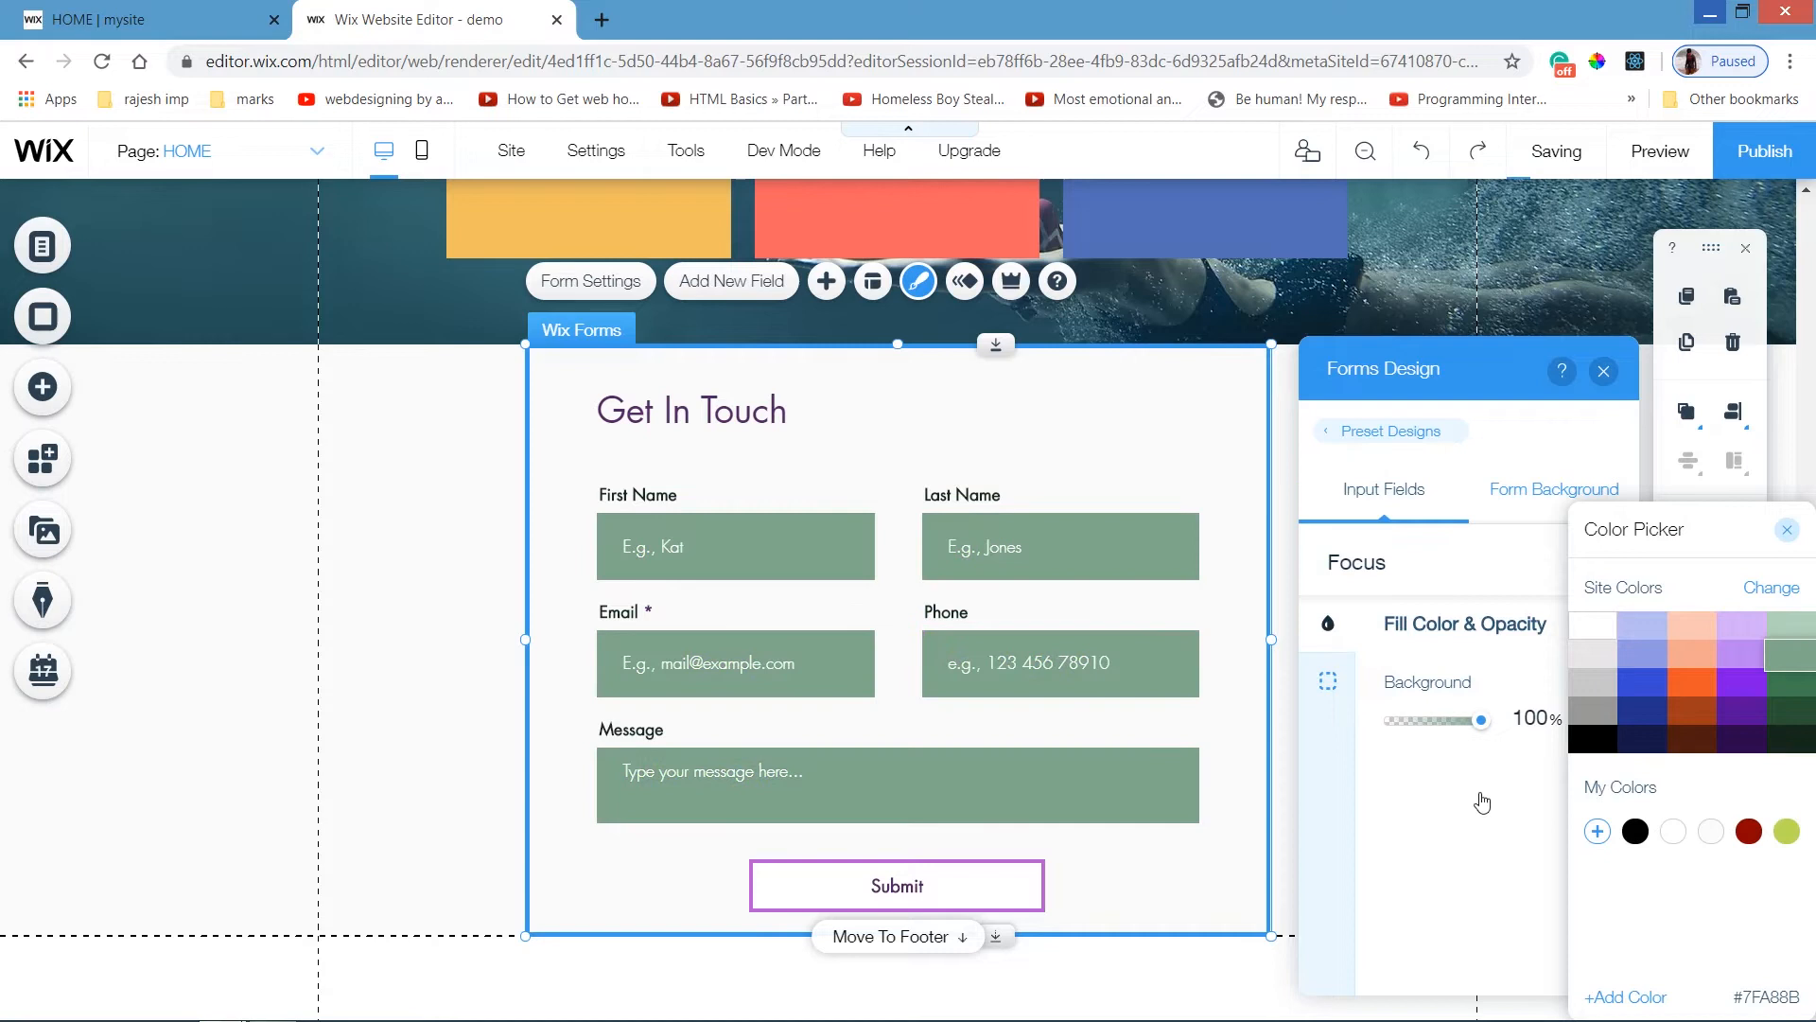
left_click(1334, 697)
left_click(1332, 694)
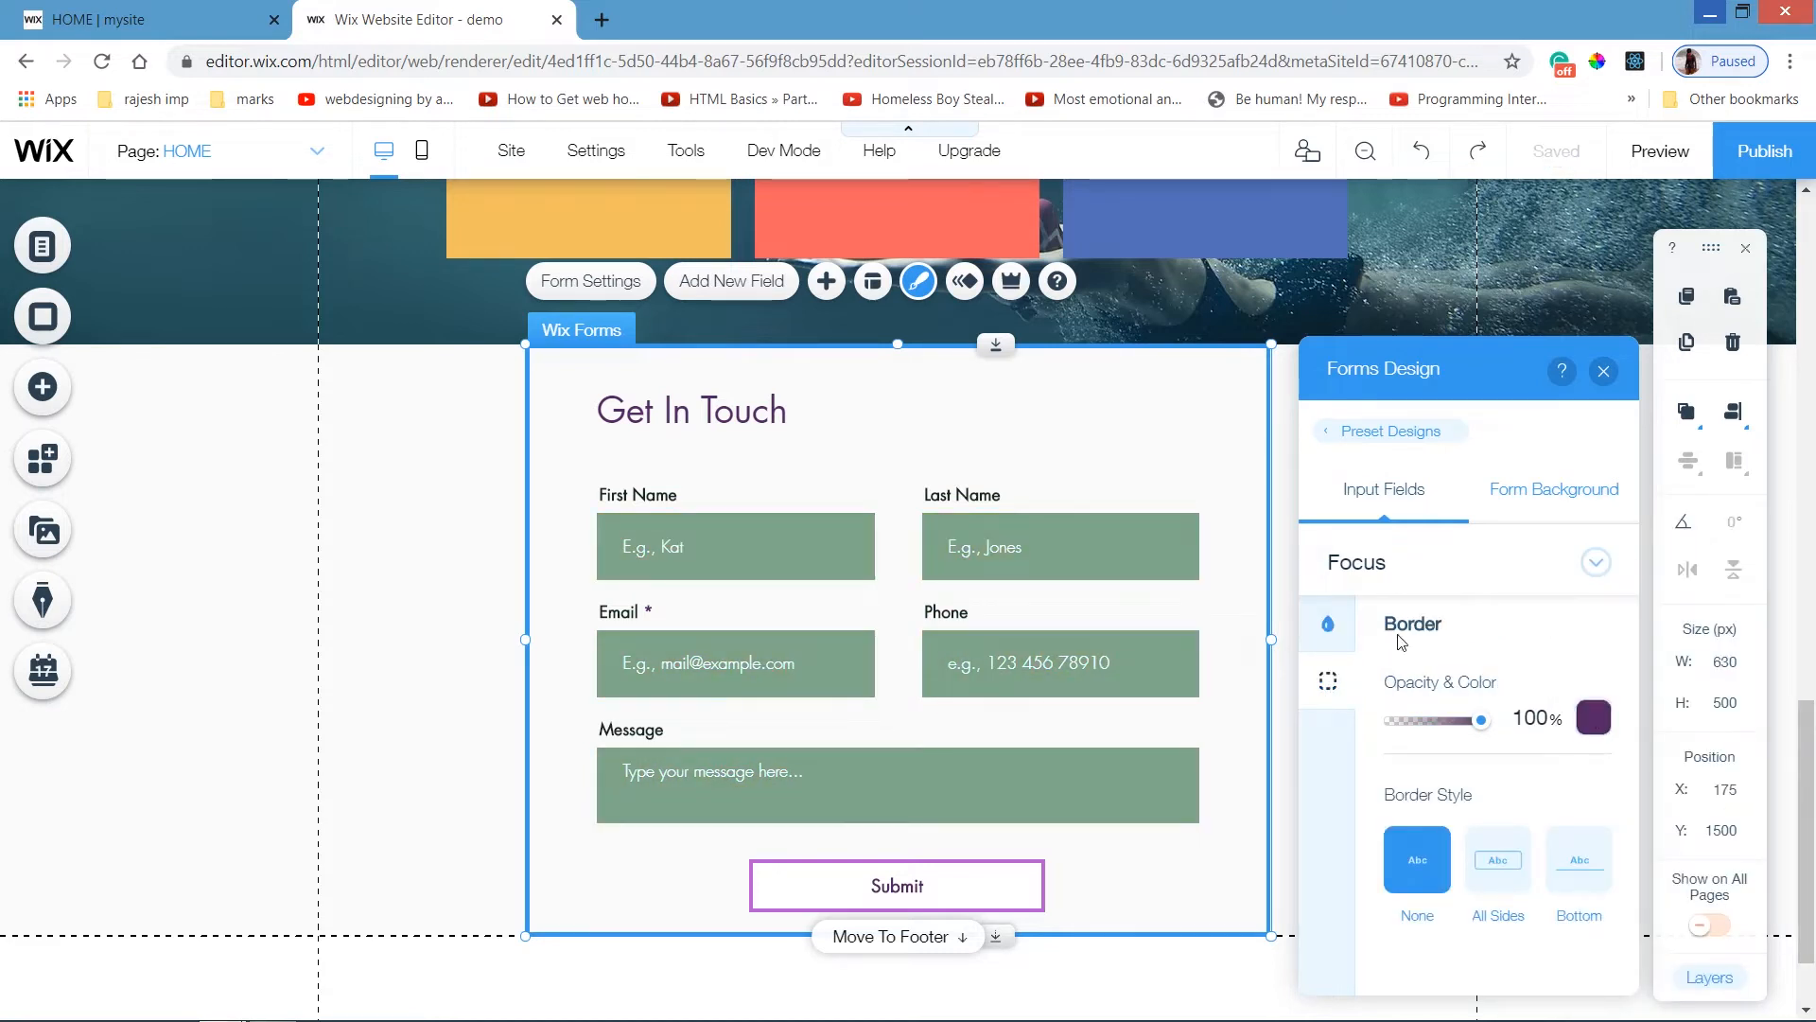
left_click(1334, 623)
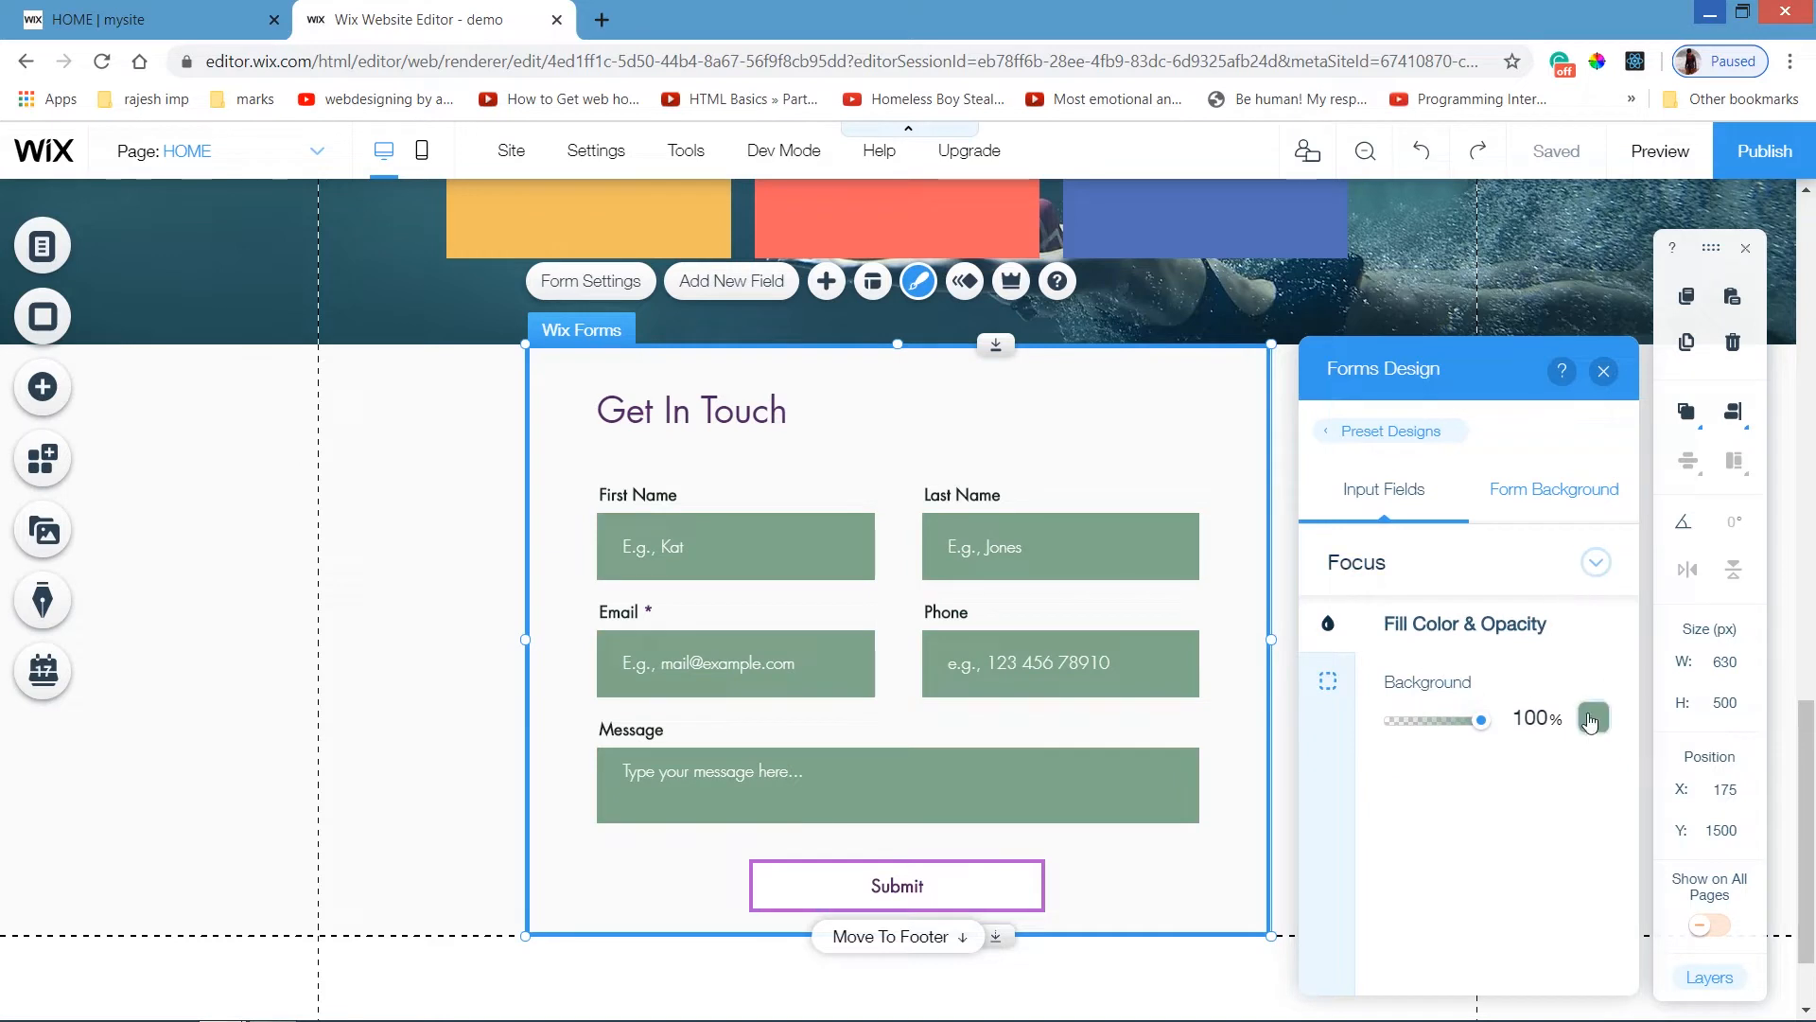
left_click(1461, 575)
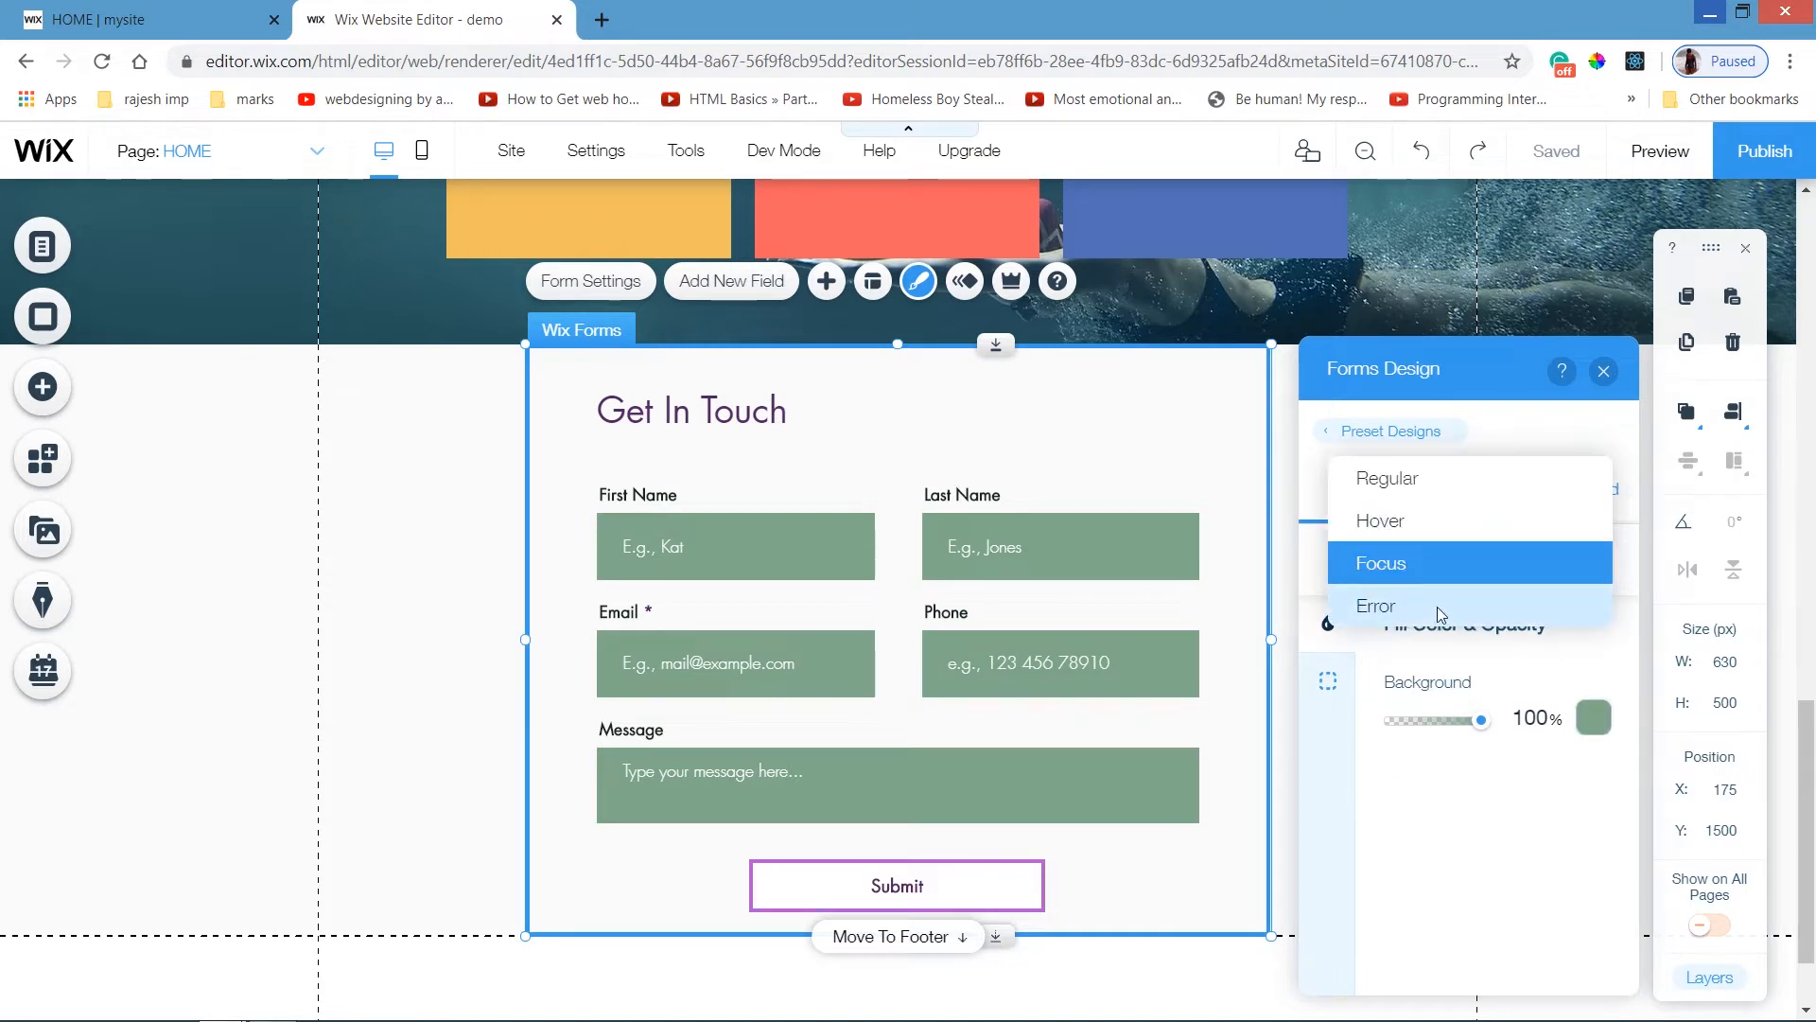
Switch the form fields to the Error state and give them a sage-green background.
left_click(1437, 605)
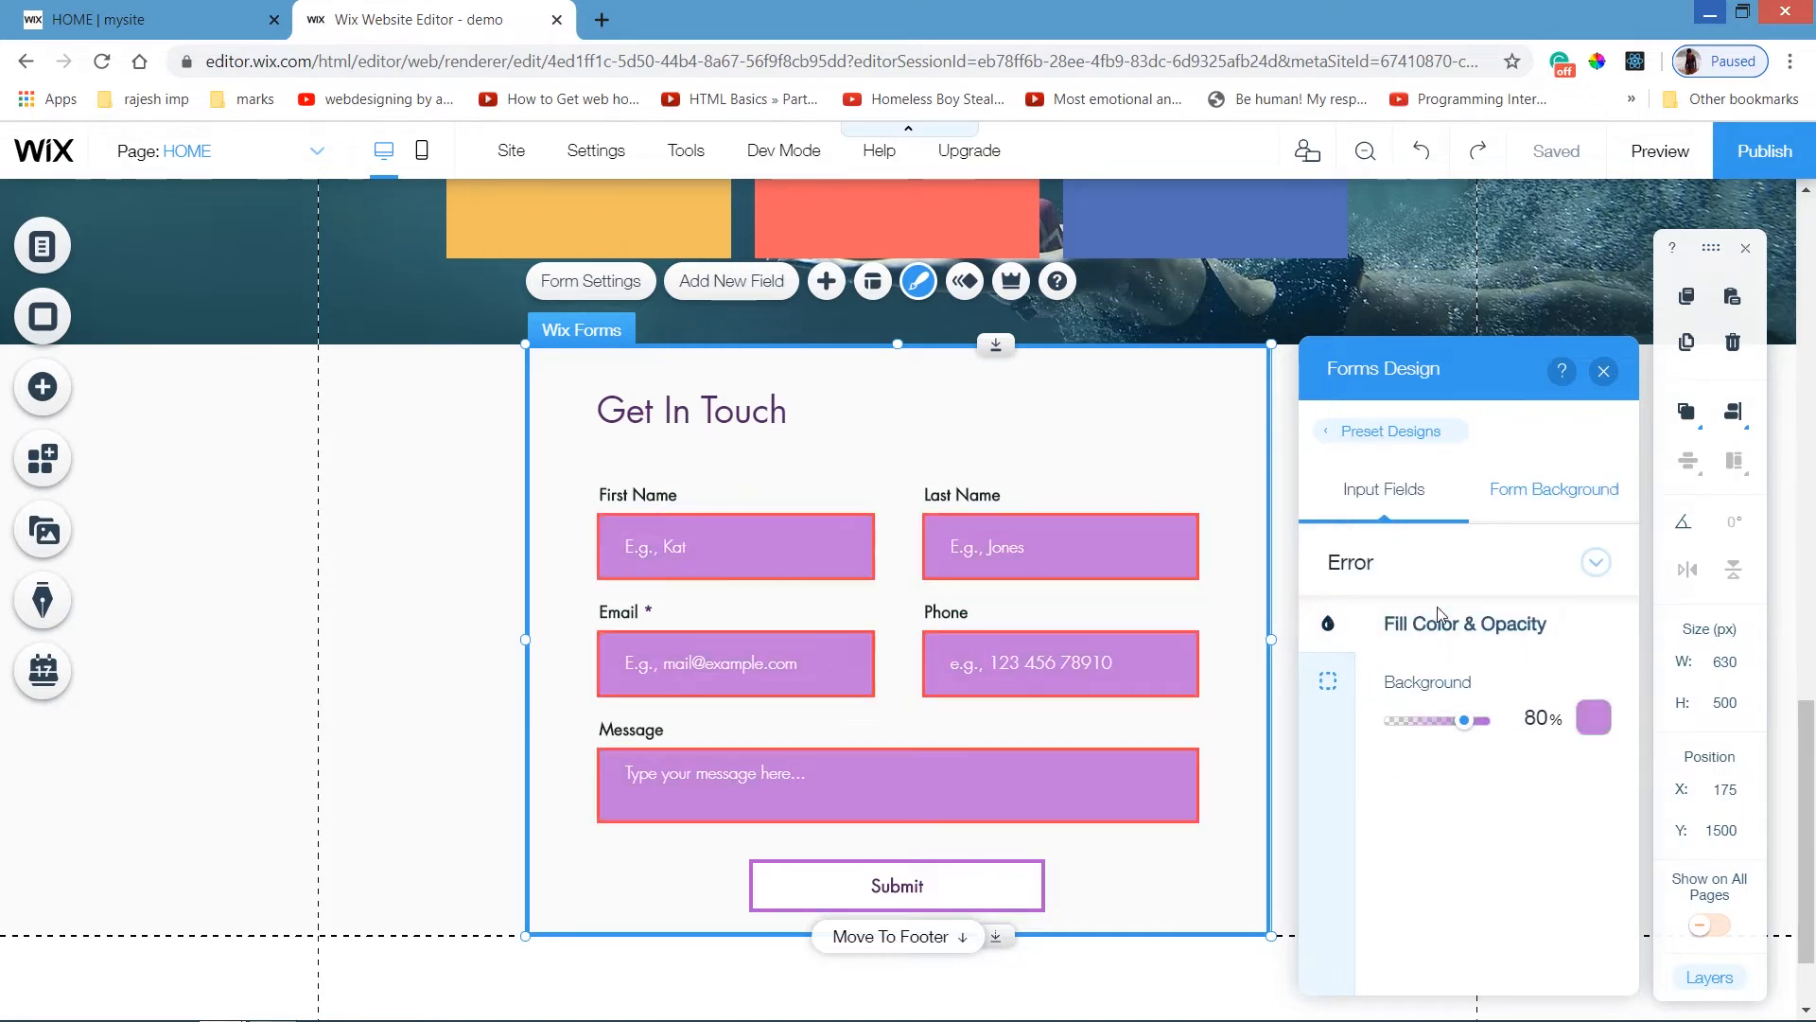
left_click(1592, 721)
left_click(1593, 721)
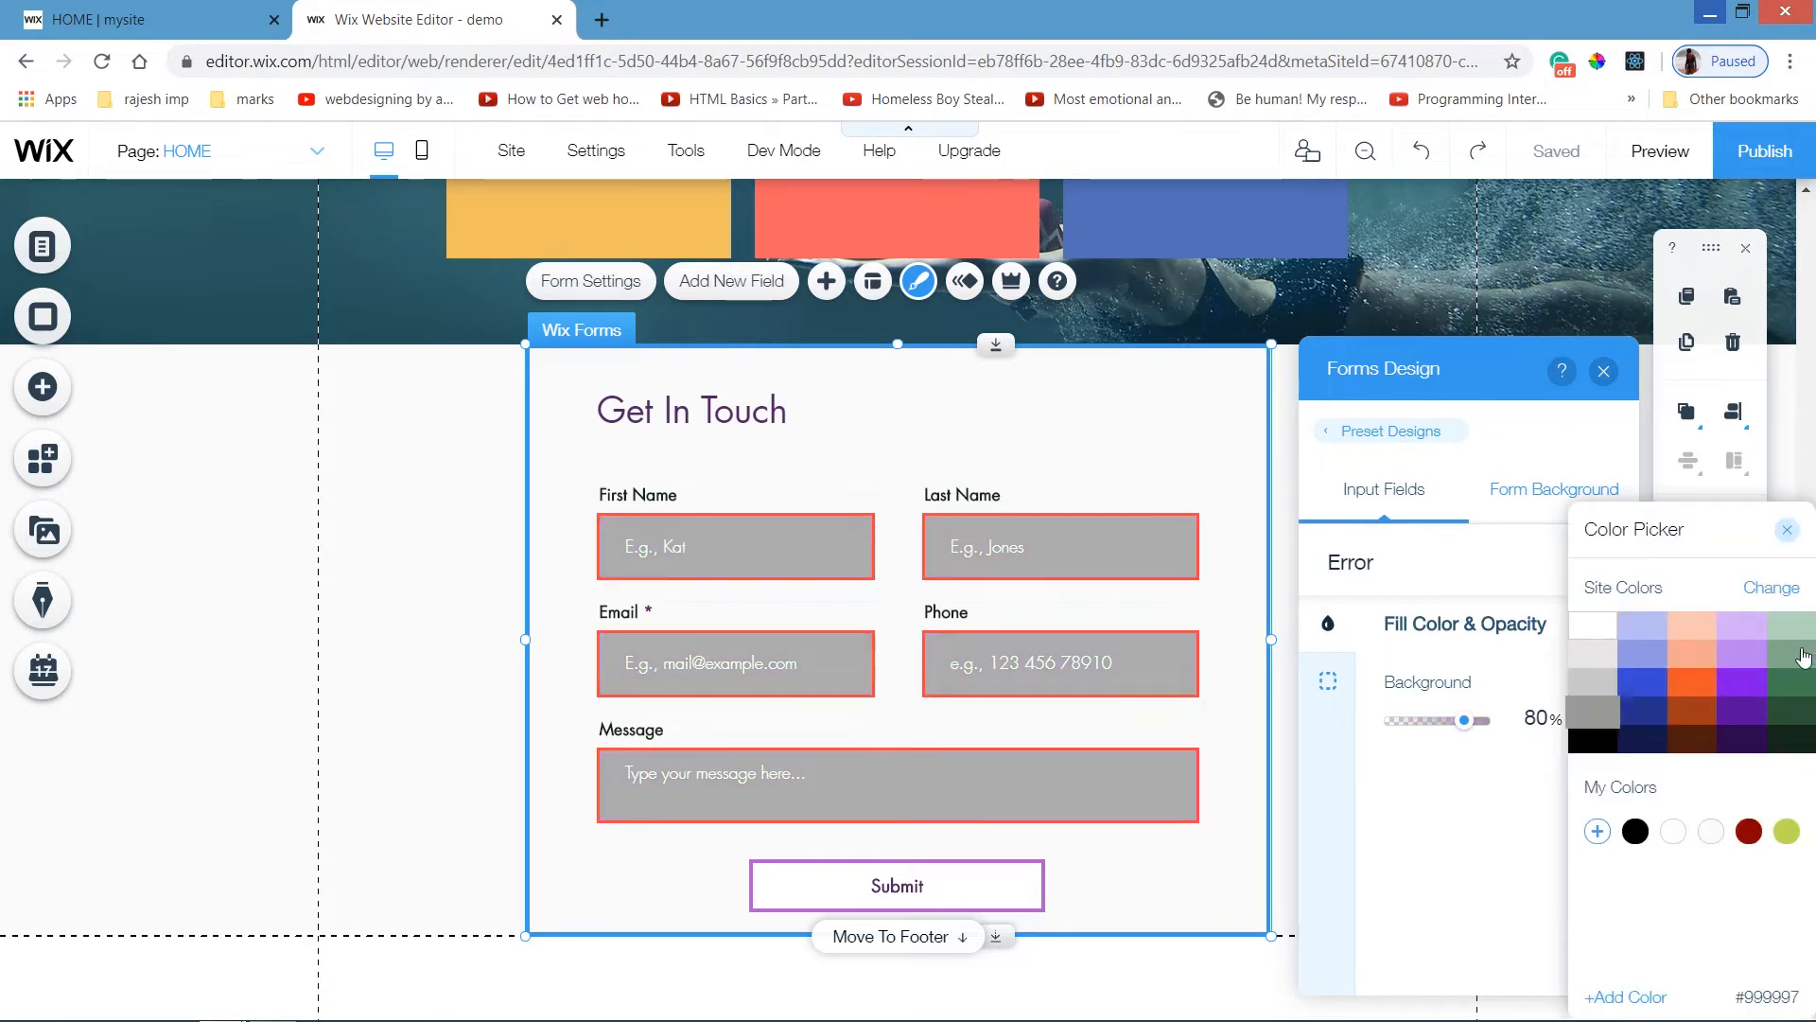
left_click(1803, 655)
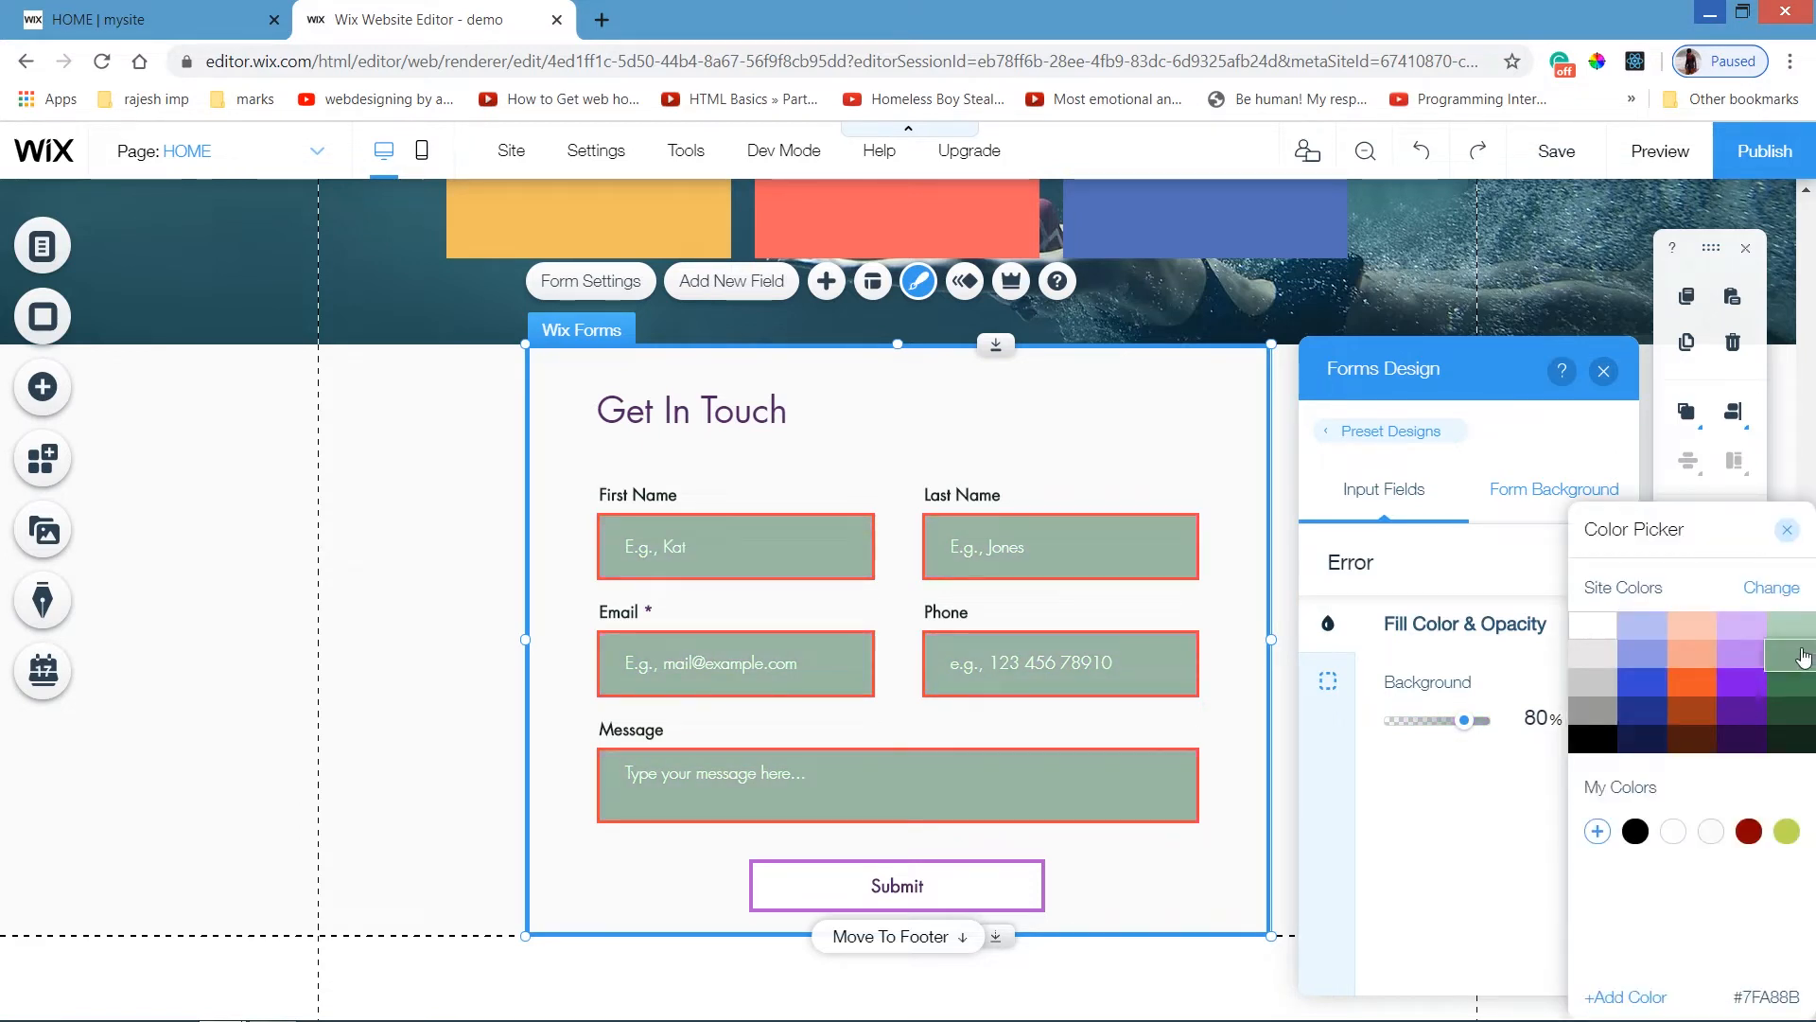
left_click(1334, 896)
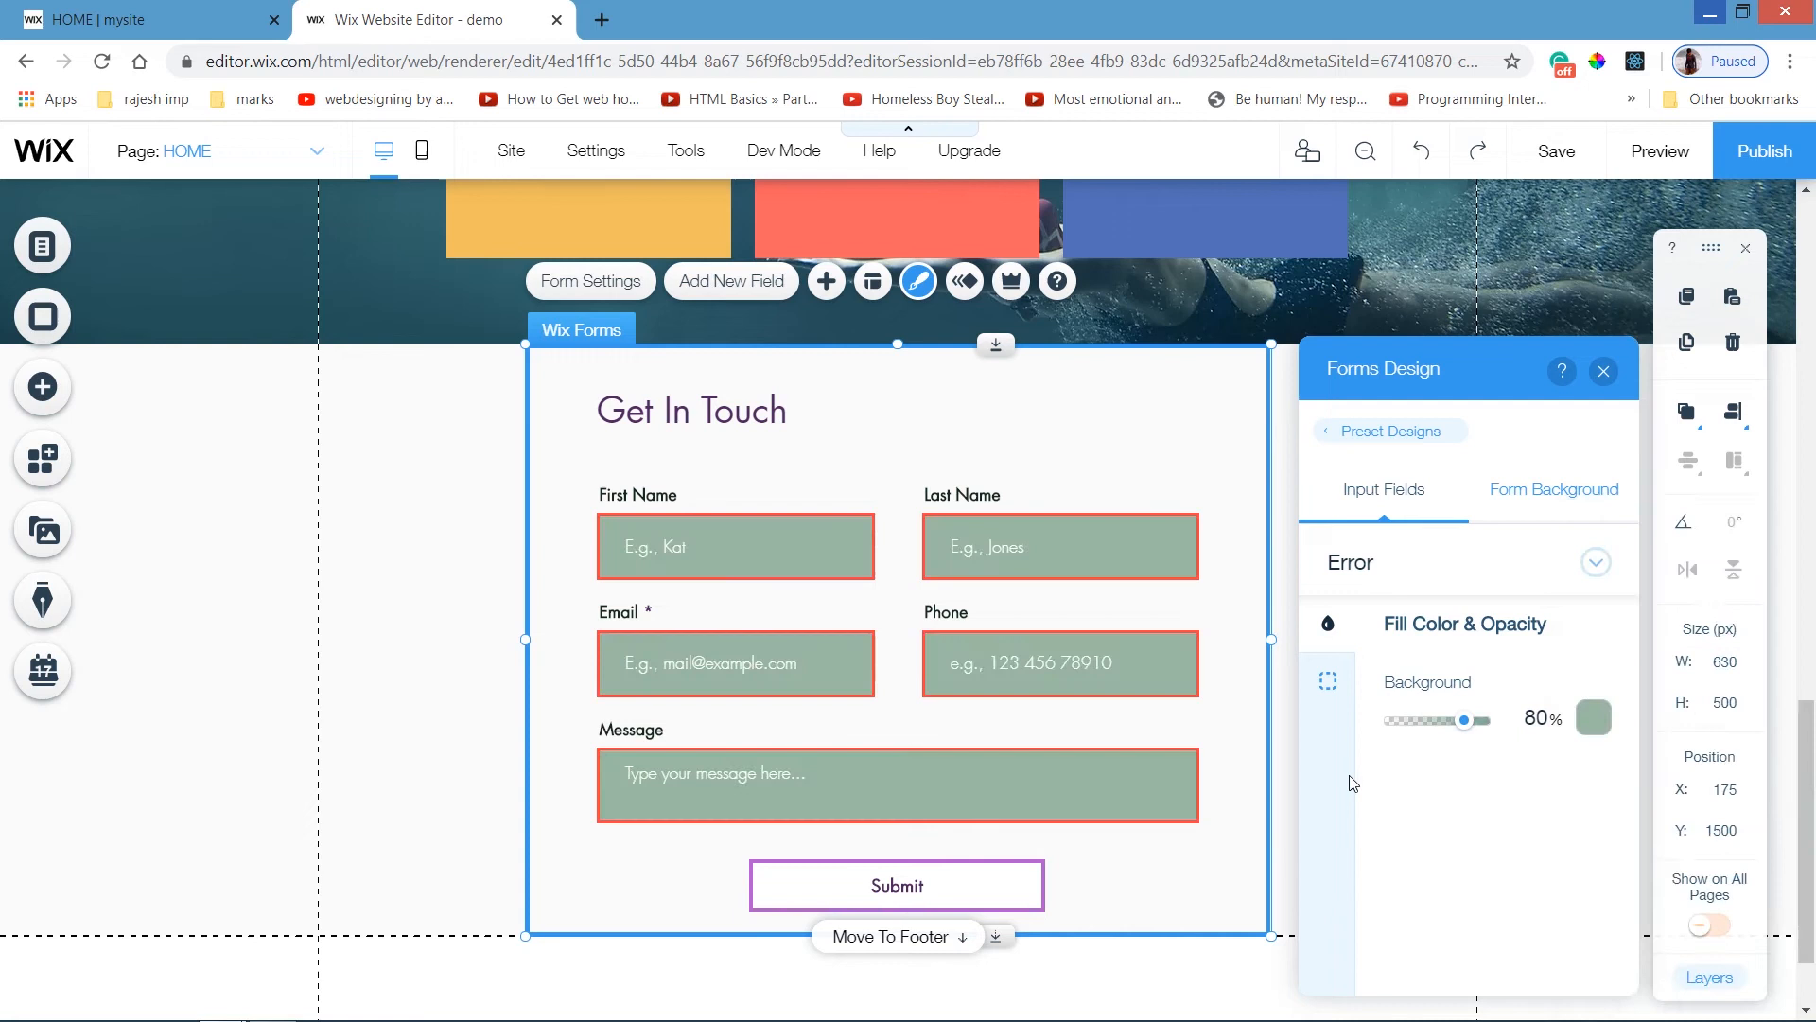
Set the error-state border colour to dark green (#407C51) instead of red.
left_click(1334, 705)
left_click(1593, 724)
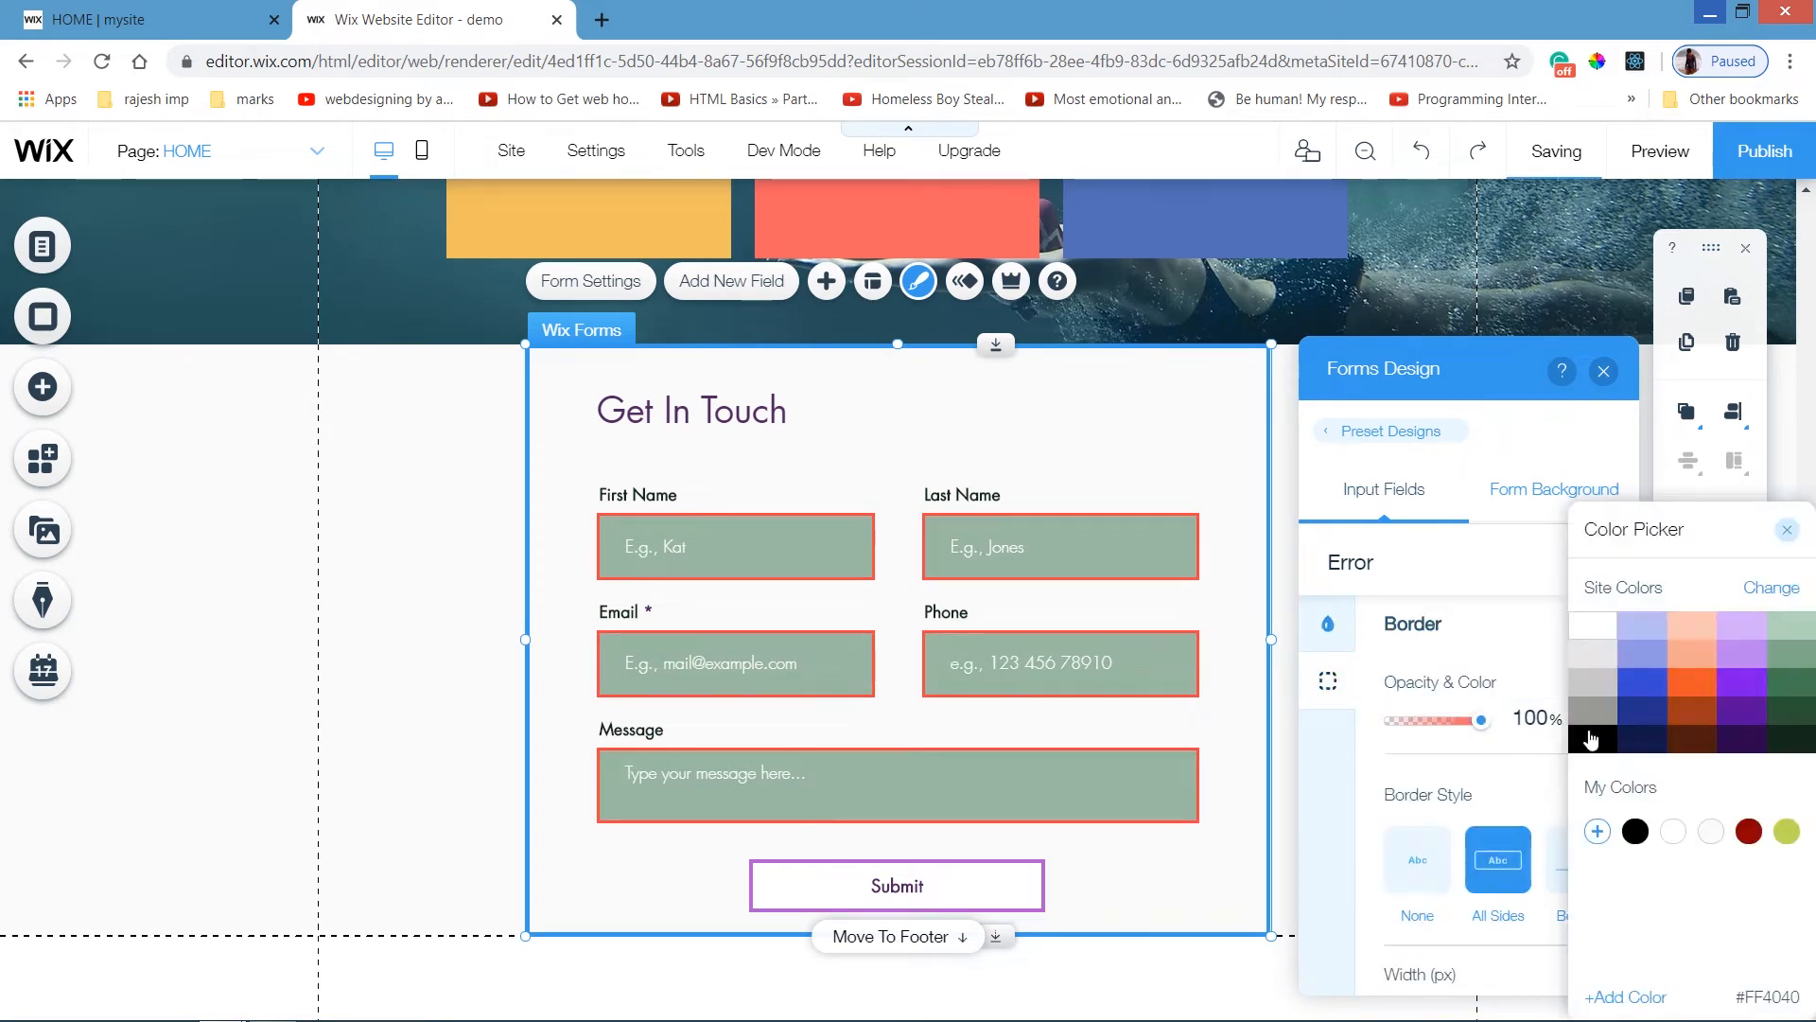
left_click(1743, 686)
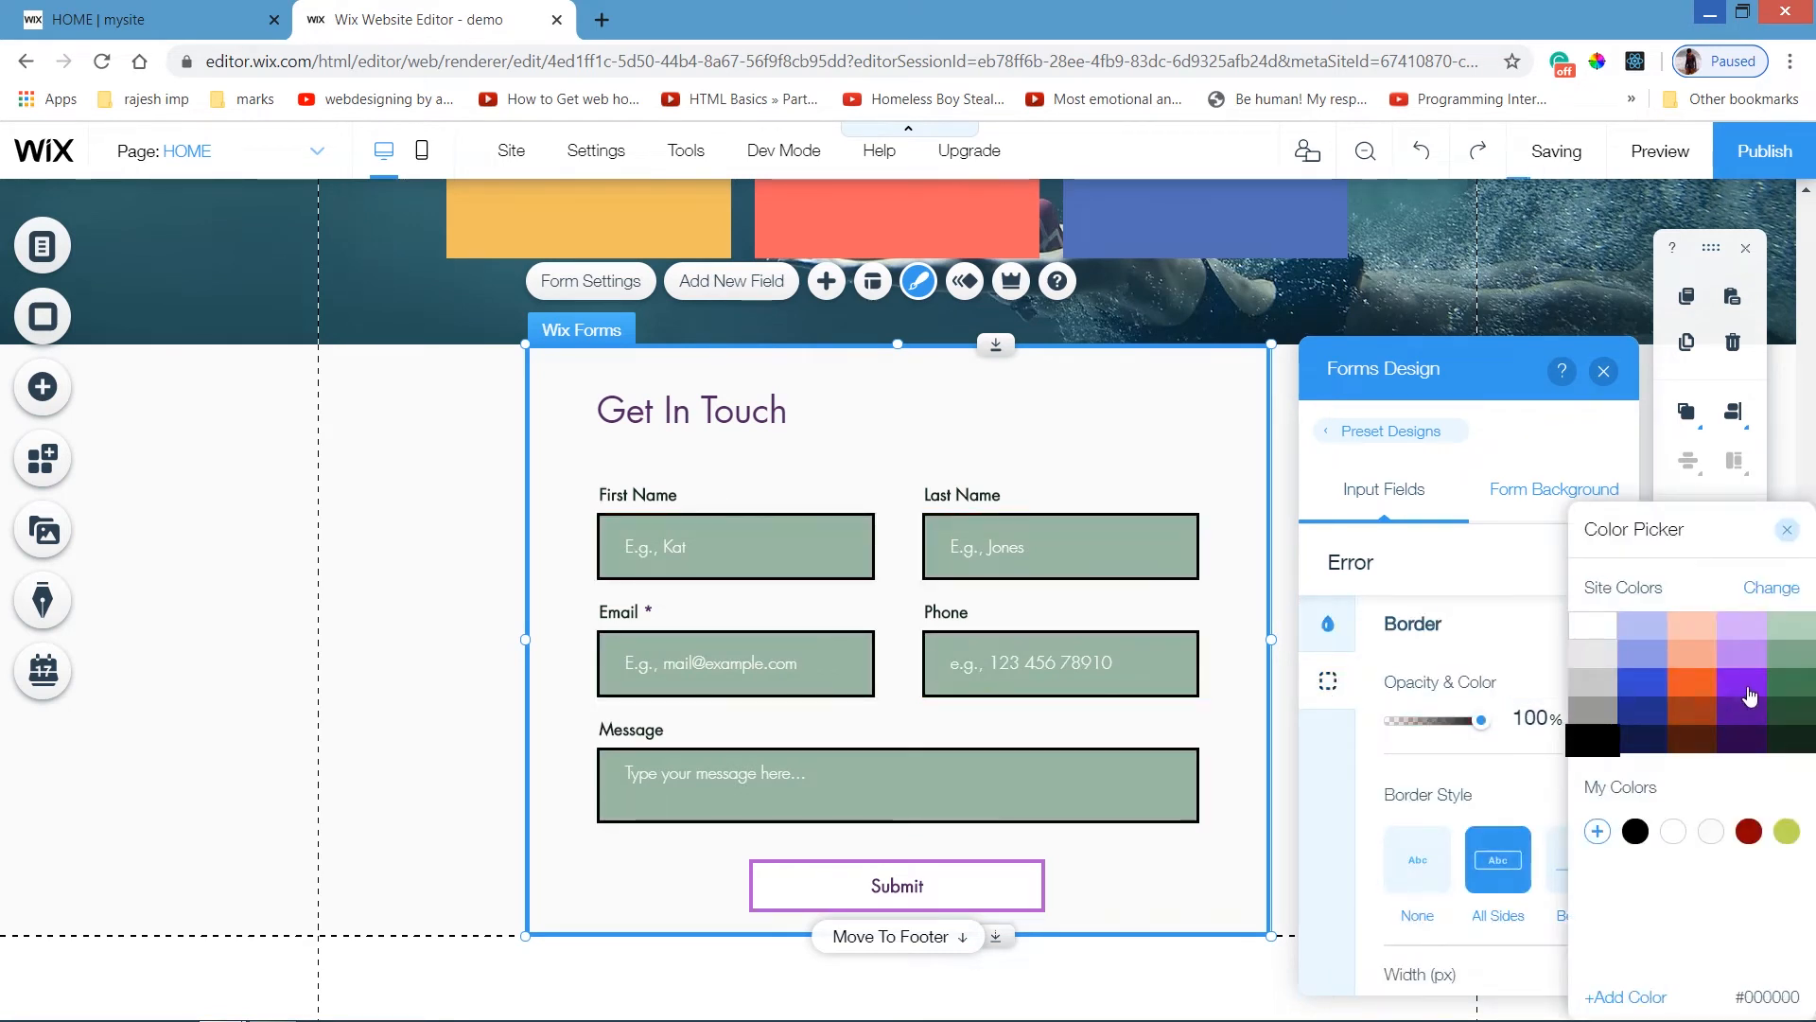
left_click(1796, 696)
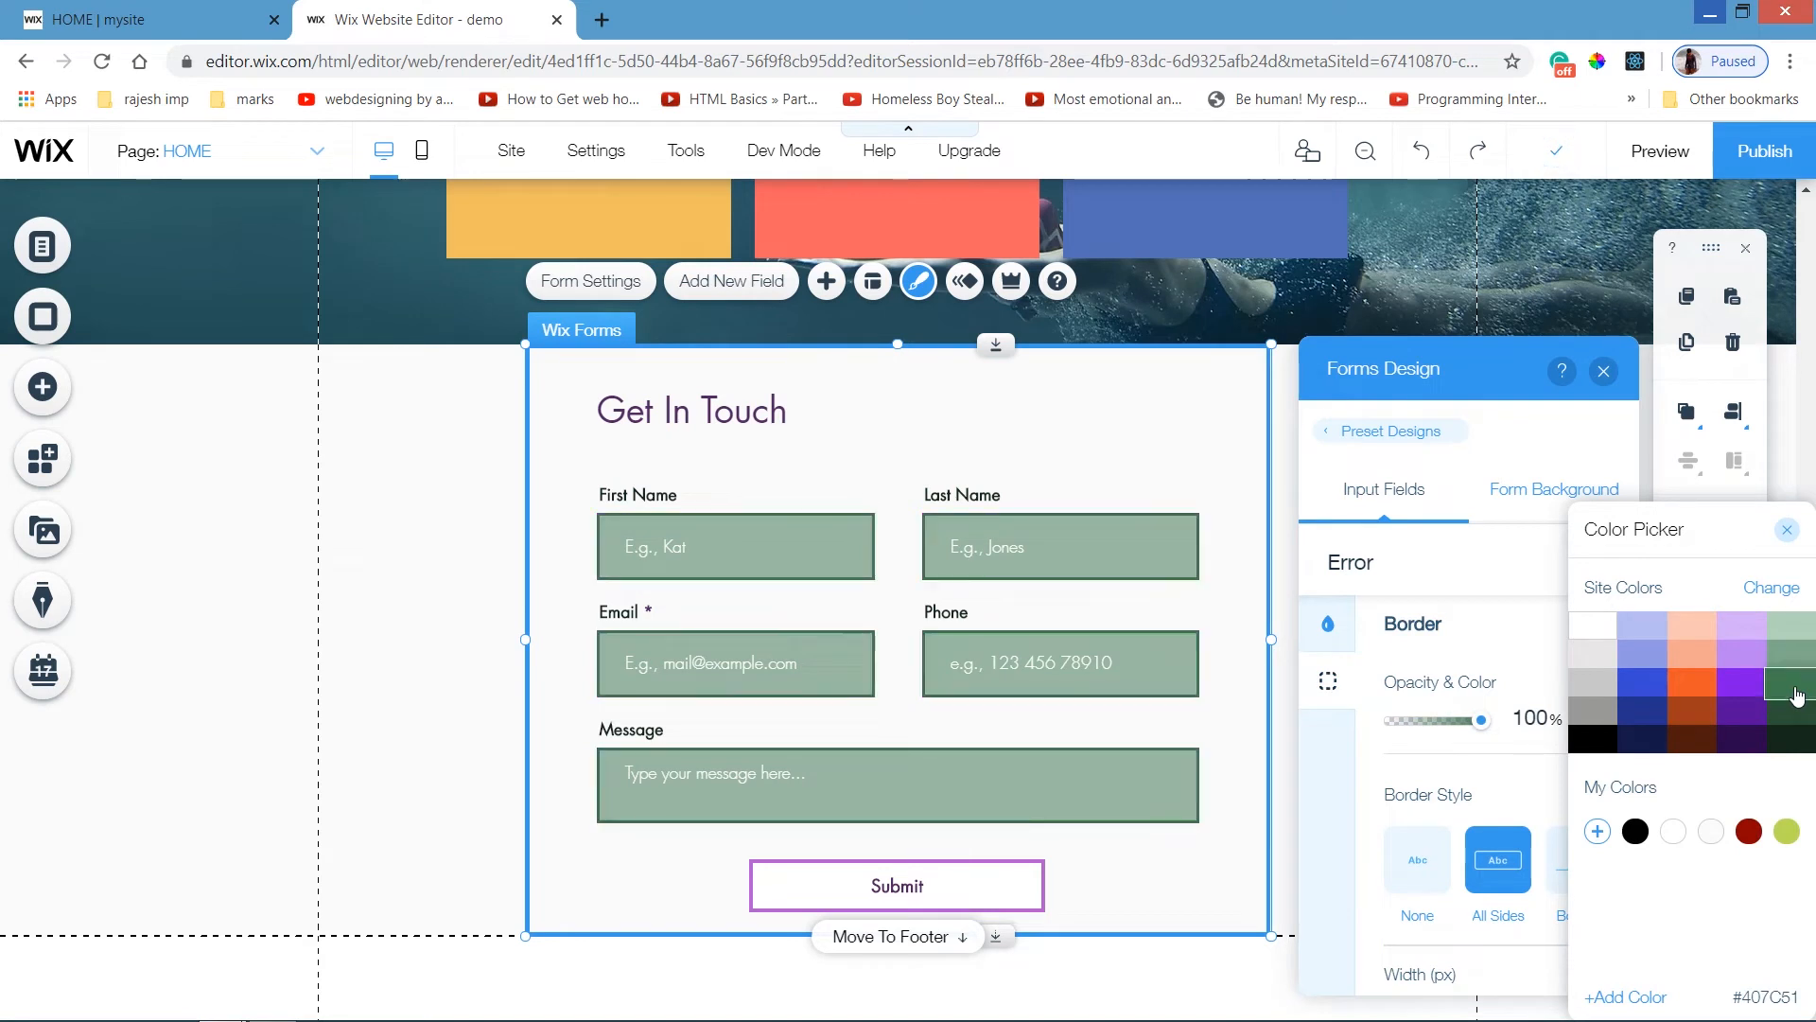
left_click(1302, 812)
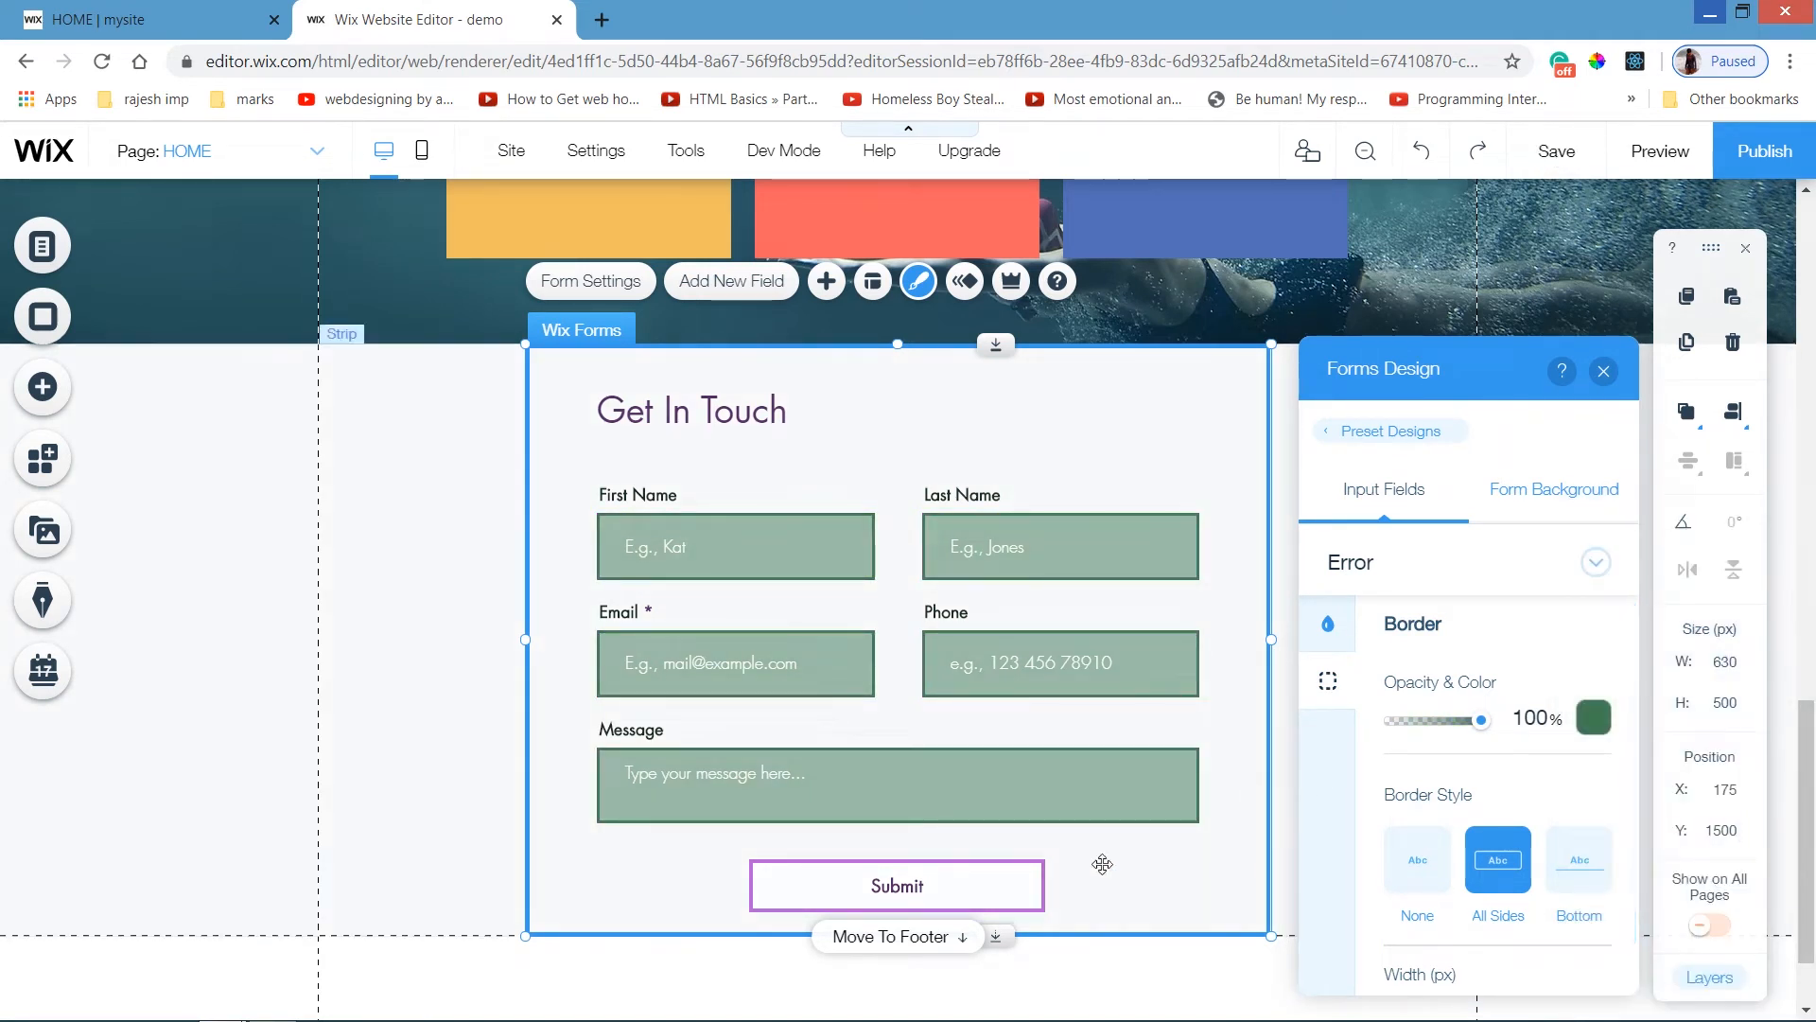
Customise the Submit button's design with a custom #fafafa fill colour.
left_click(1023, 880)
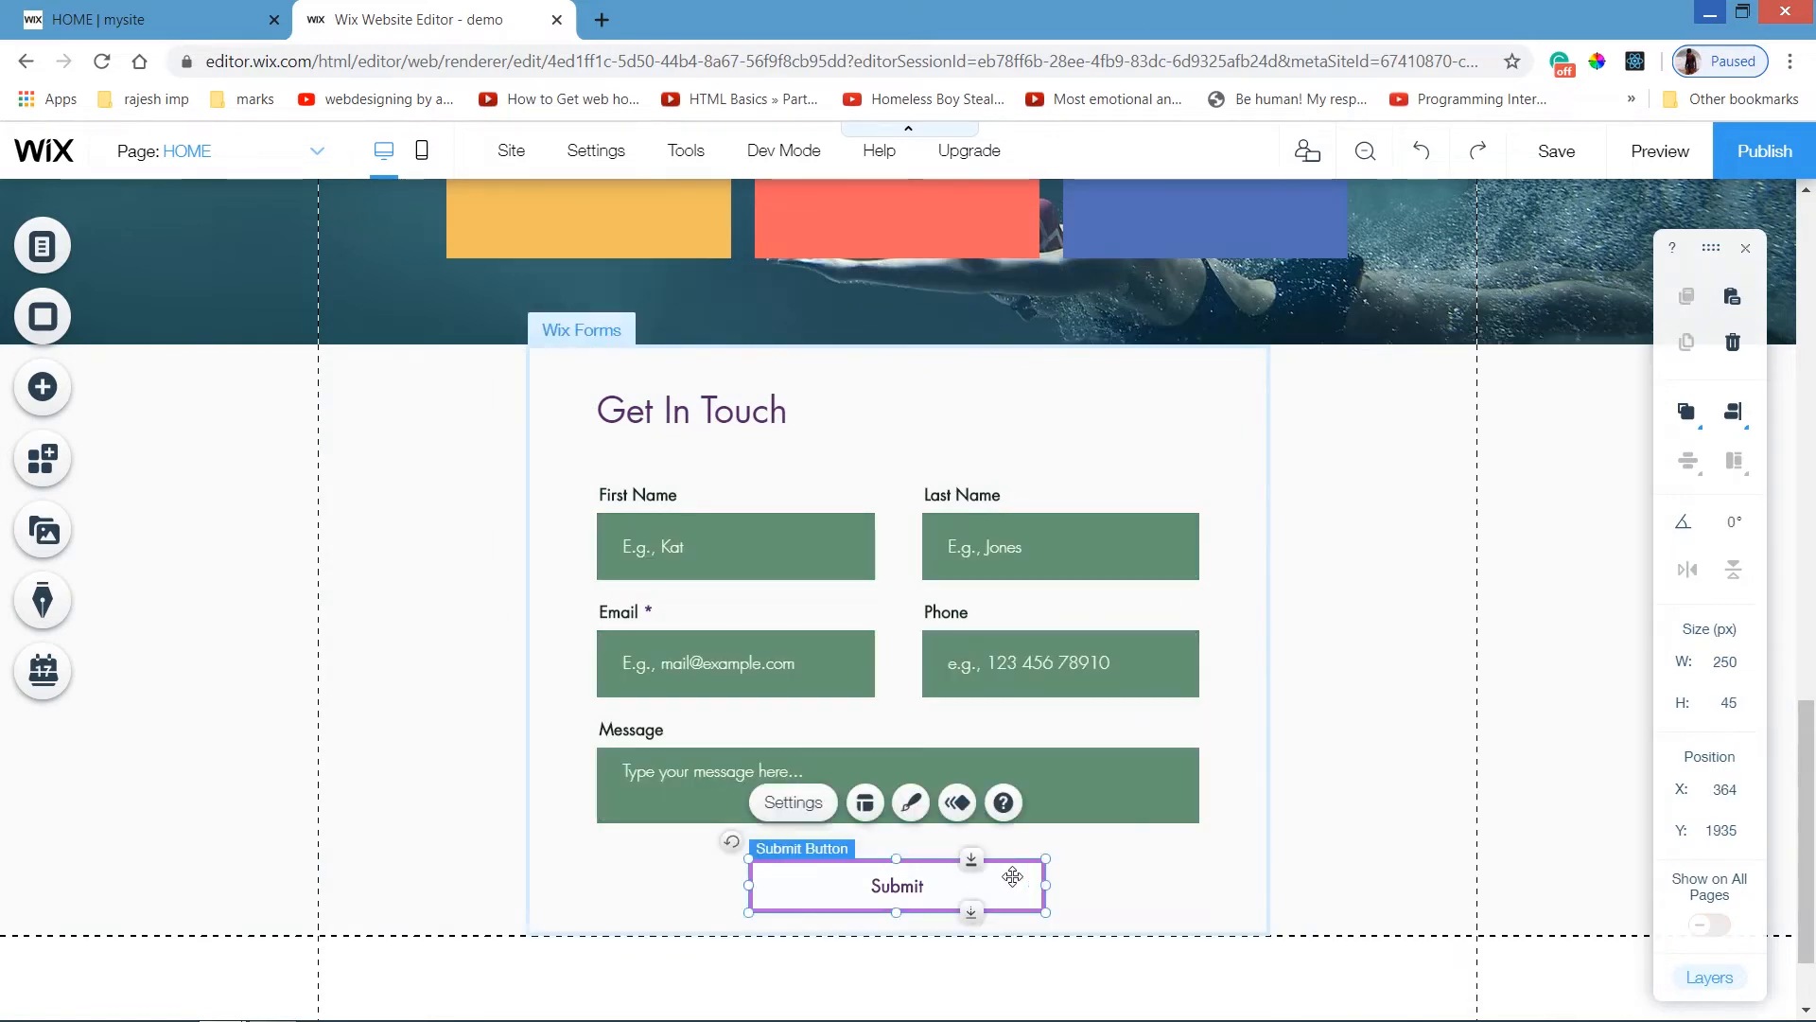
left_click(912, 804)
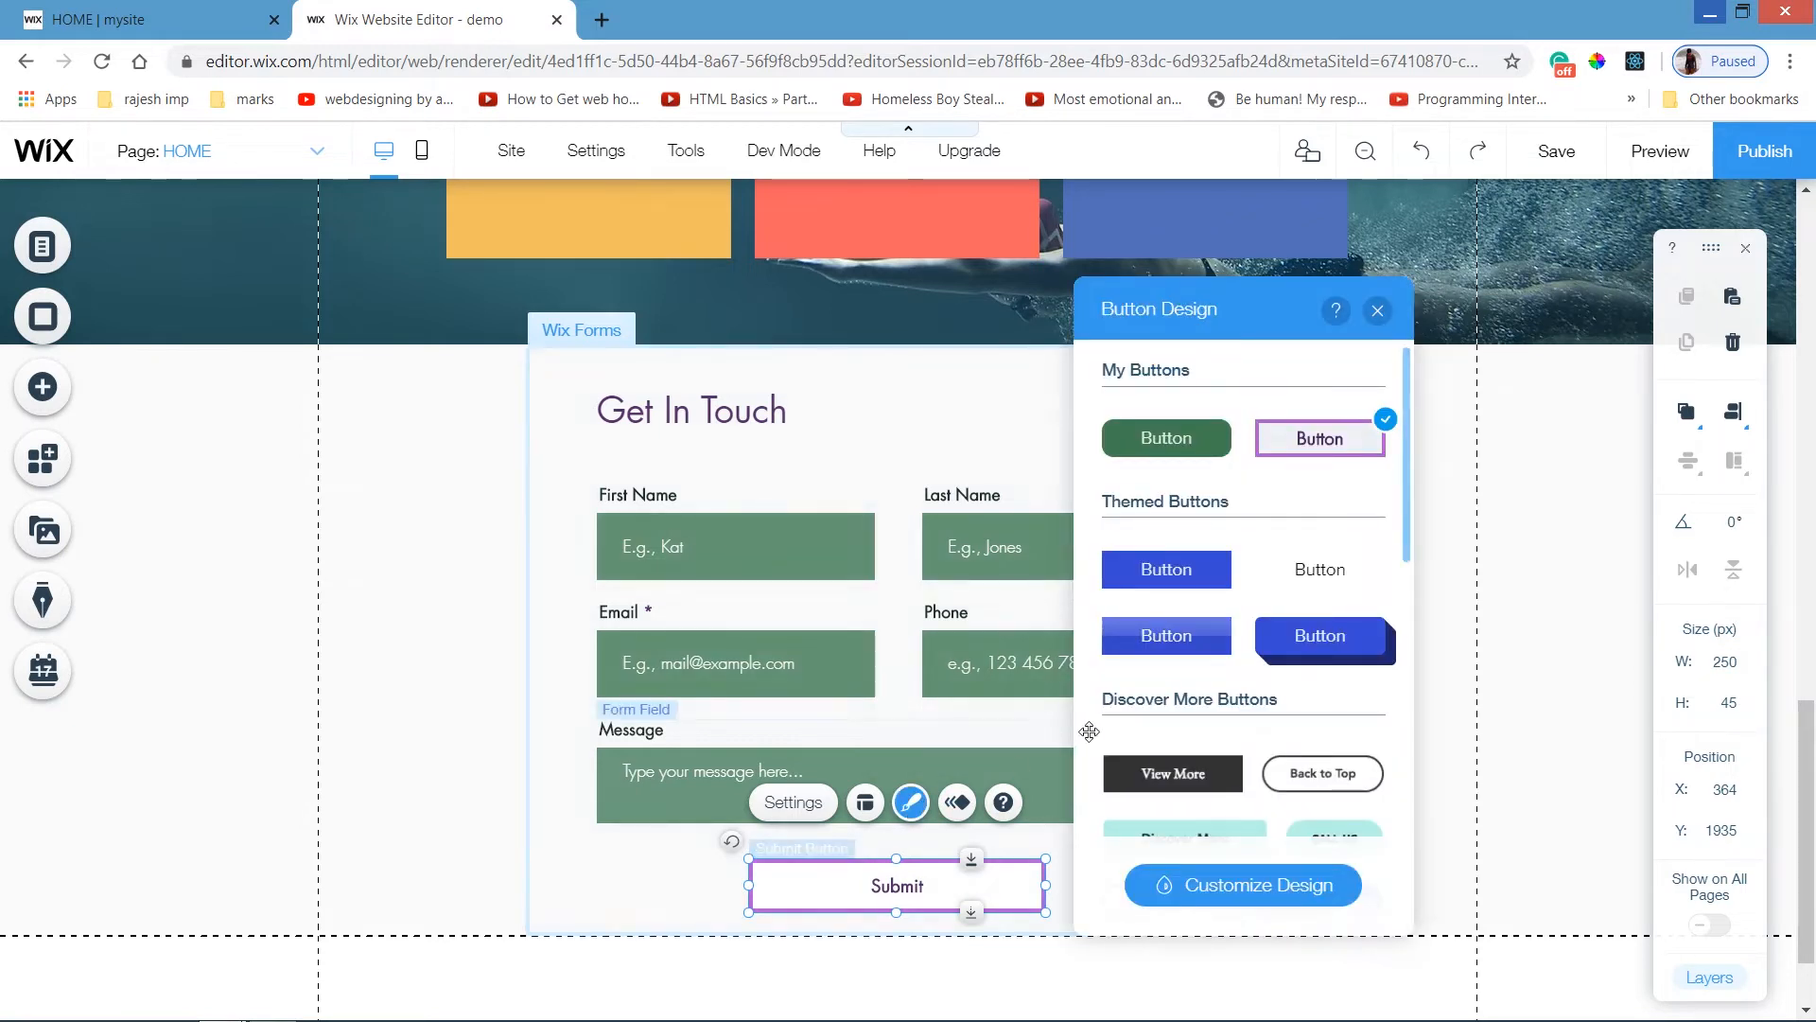
left_click(1242, 886)
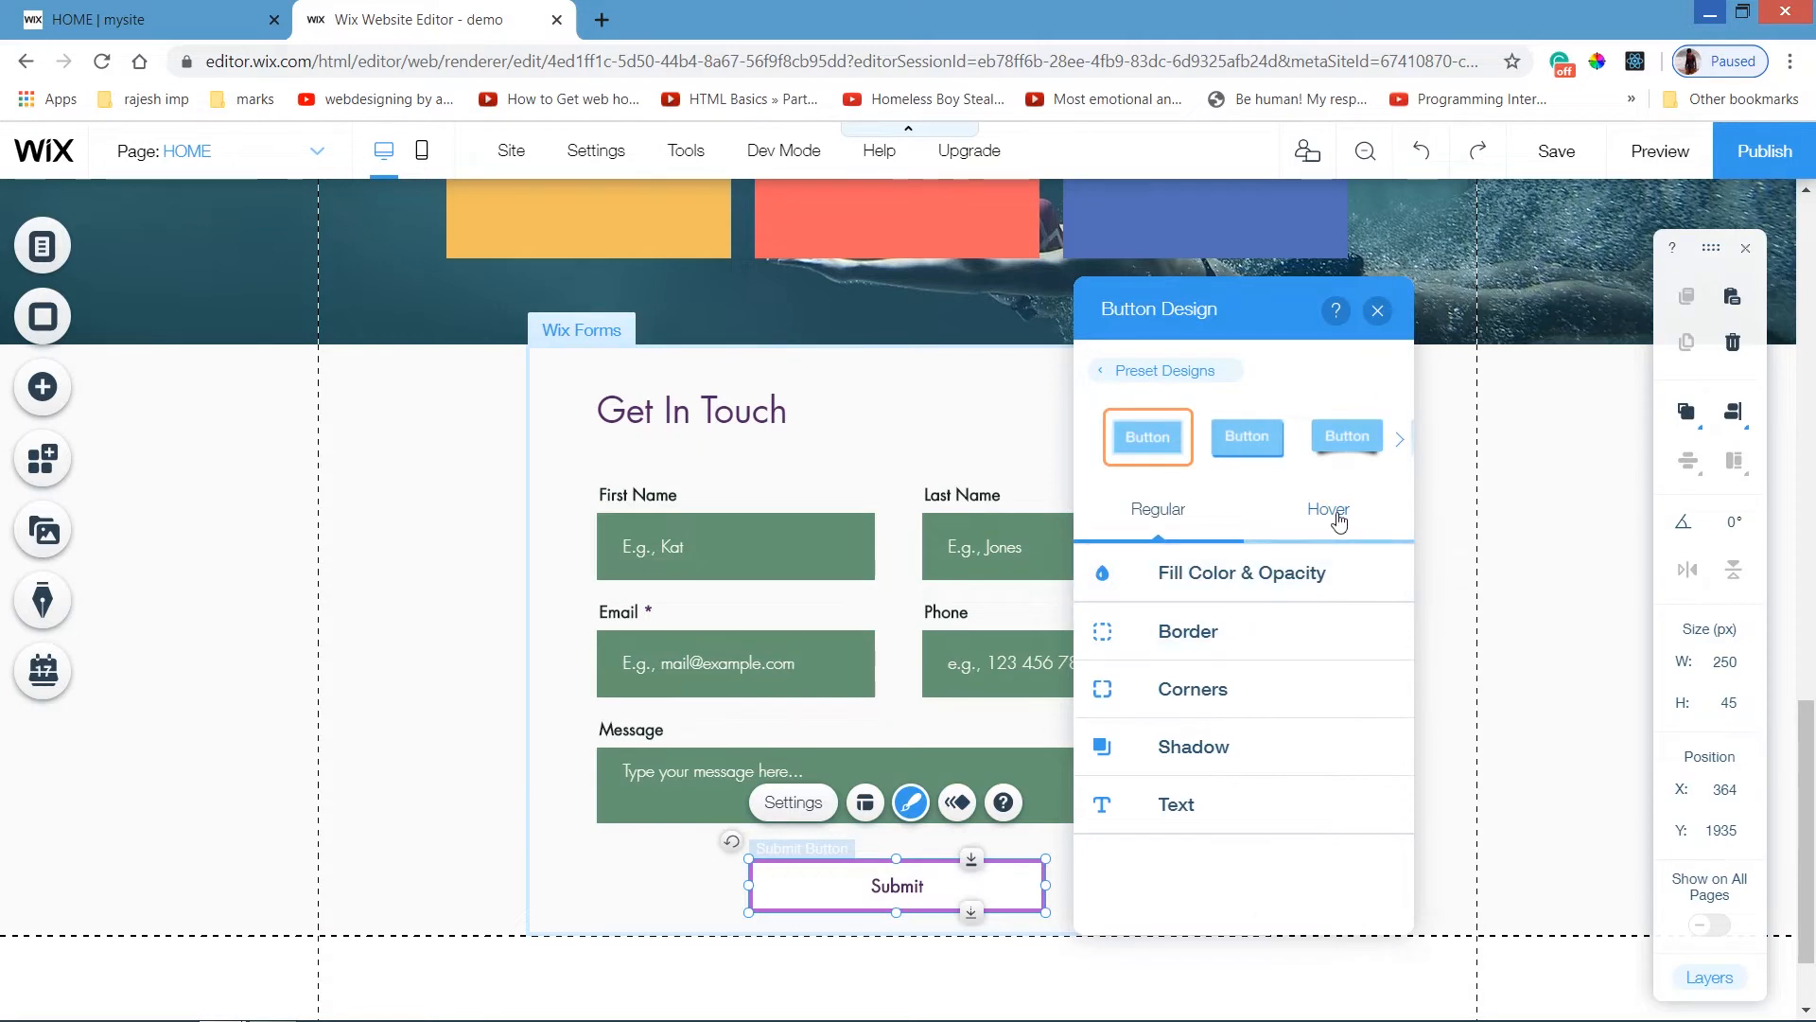
left_click(1212, 585)
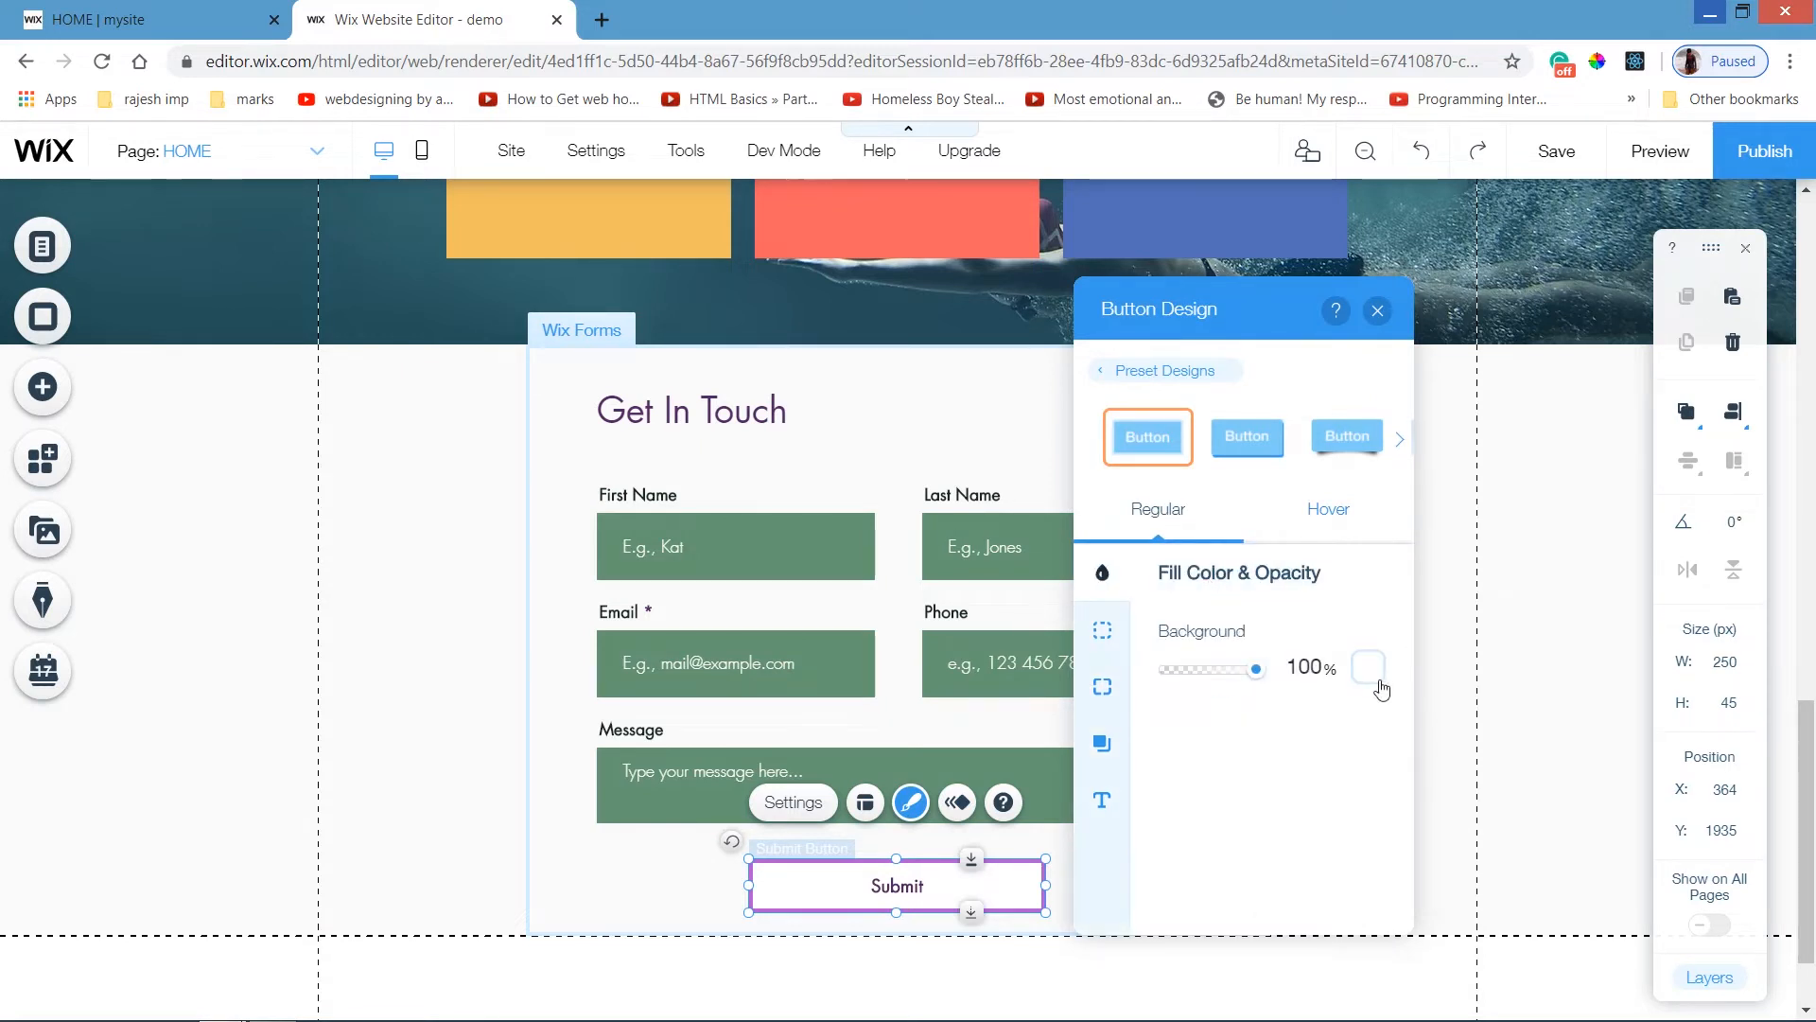
left_click(1369, 669)
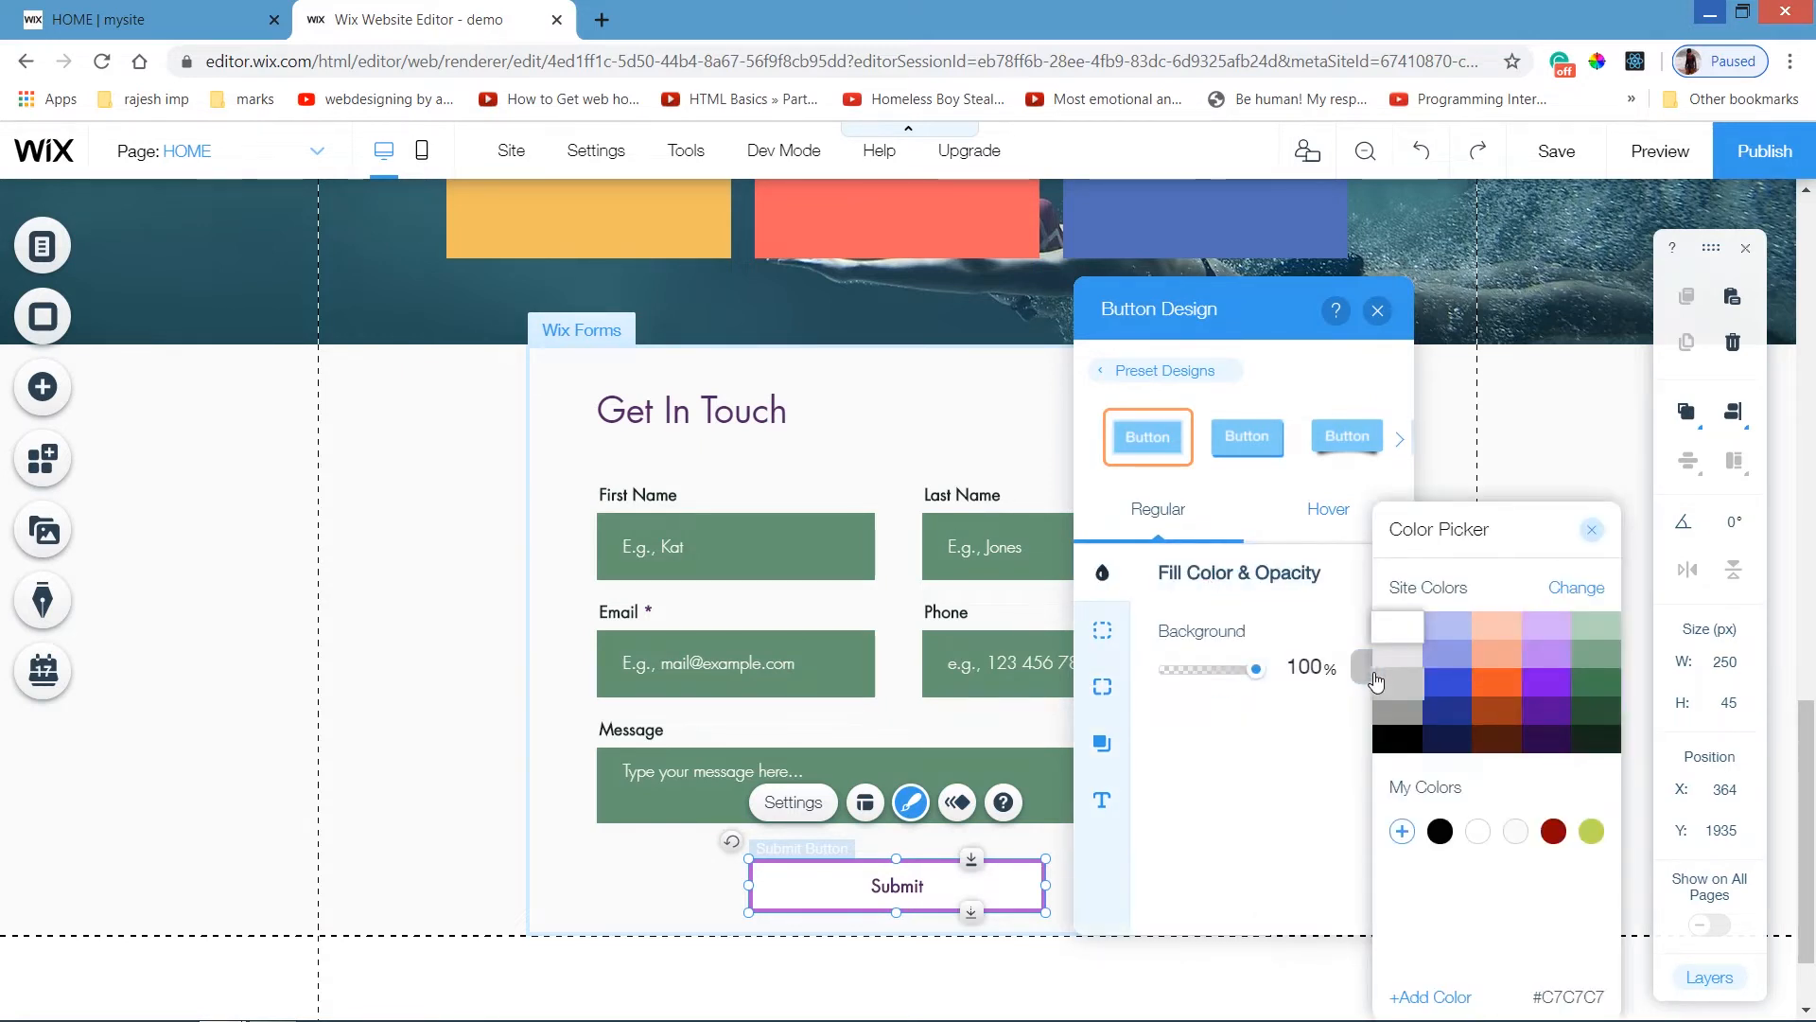
left_click(1422, 997)
left_click(1525, 935)
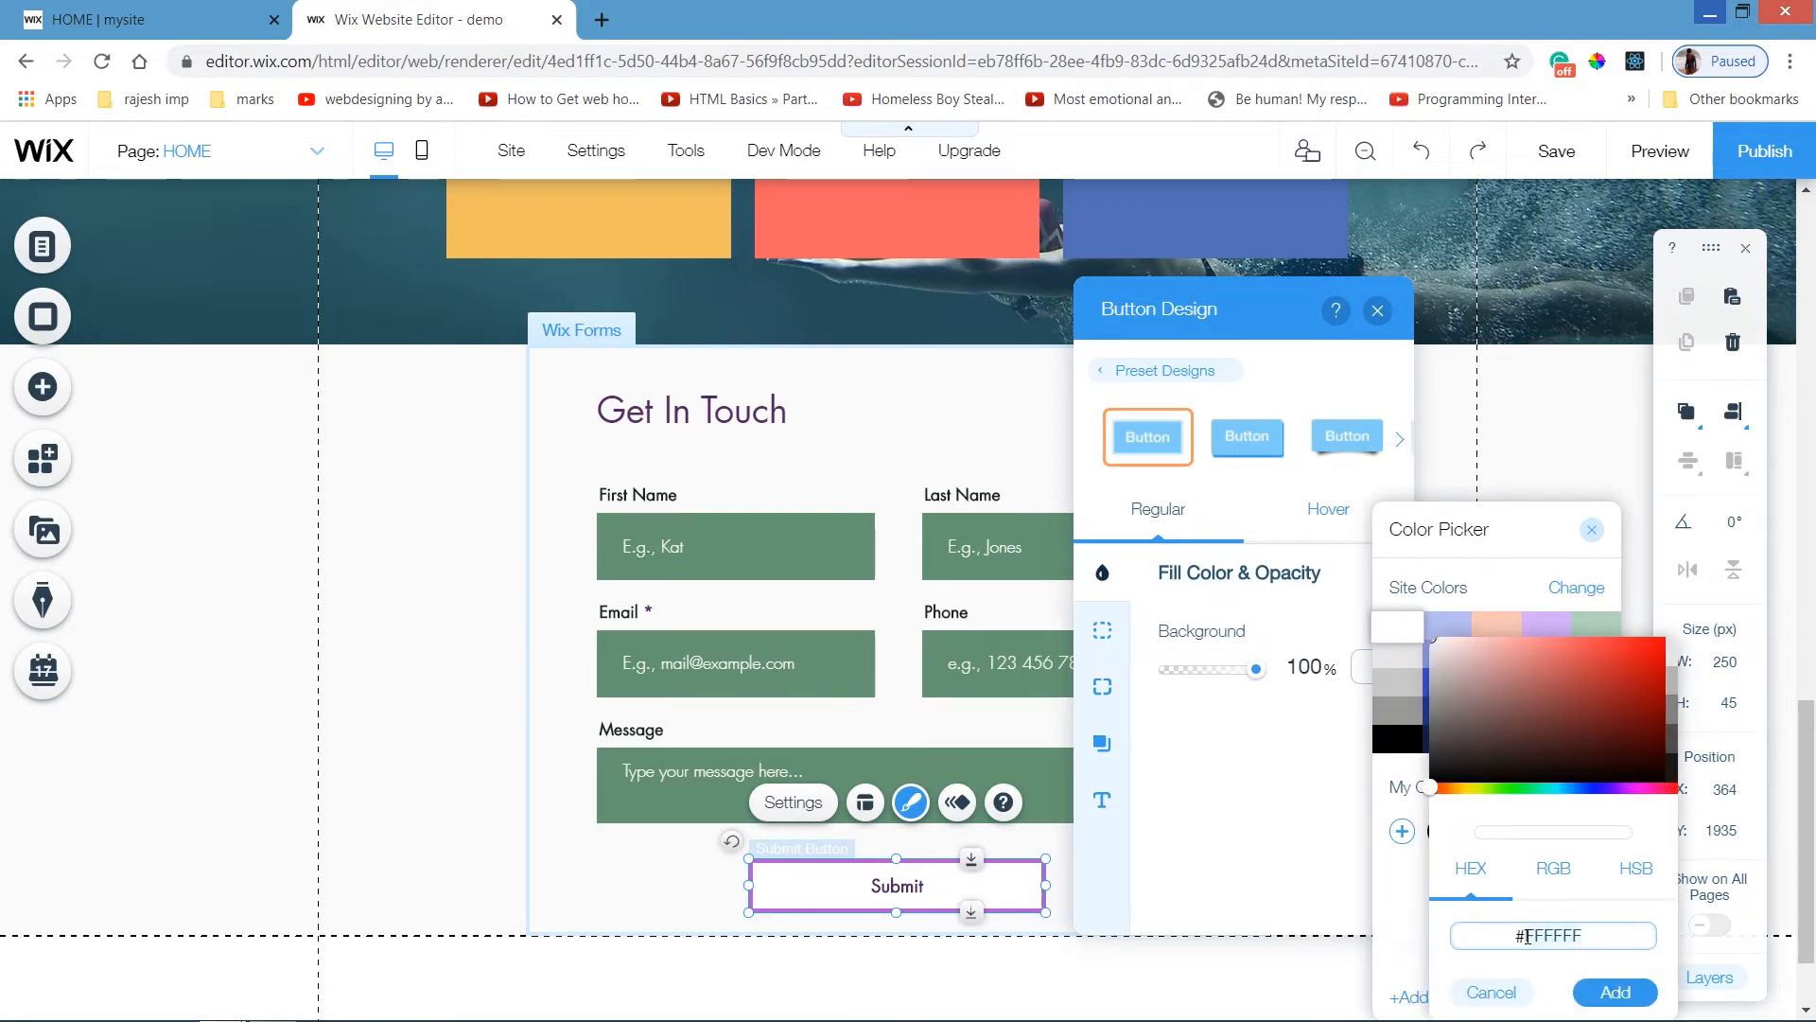
type("#fafafa")
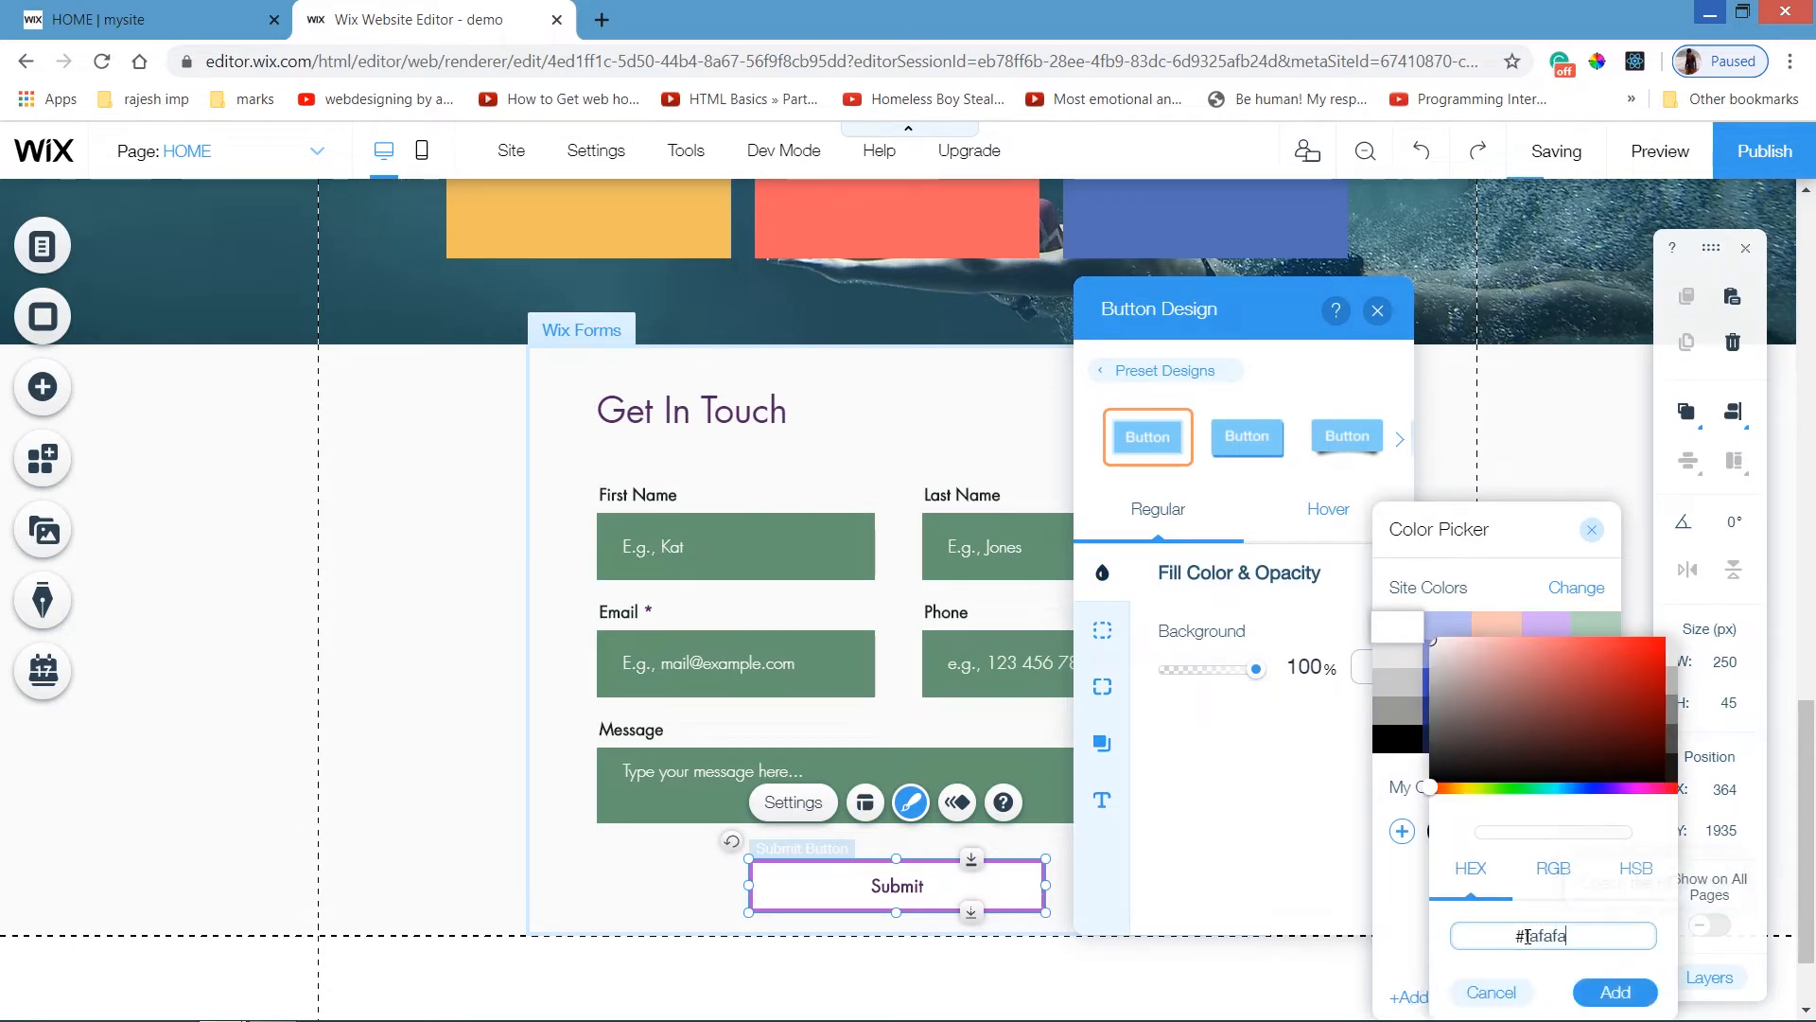
left_click(1605, 989)
left_click(1136, 700)
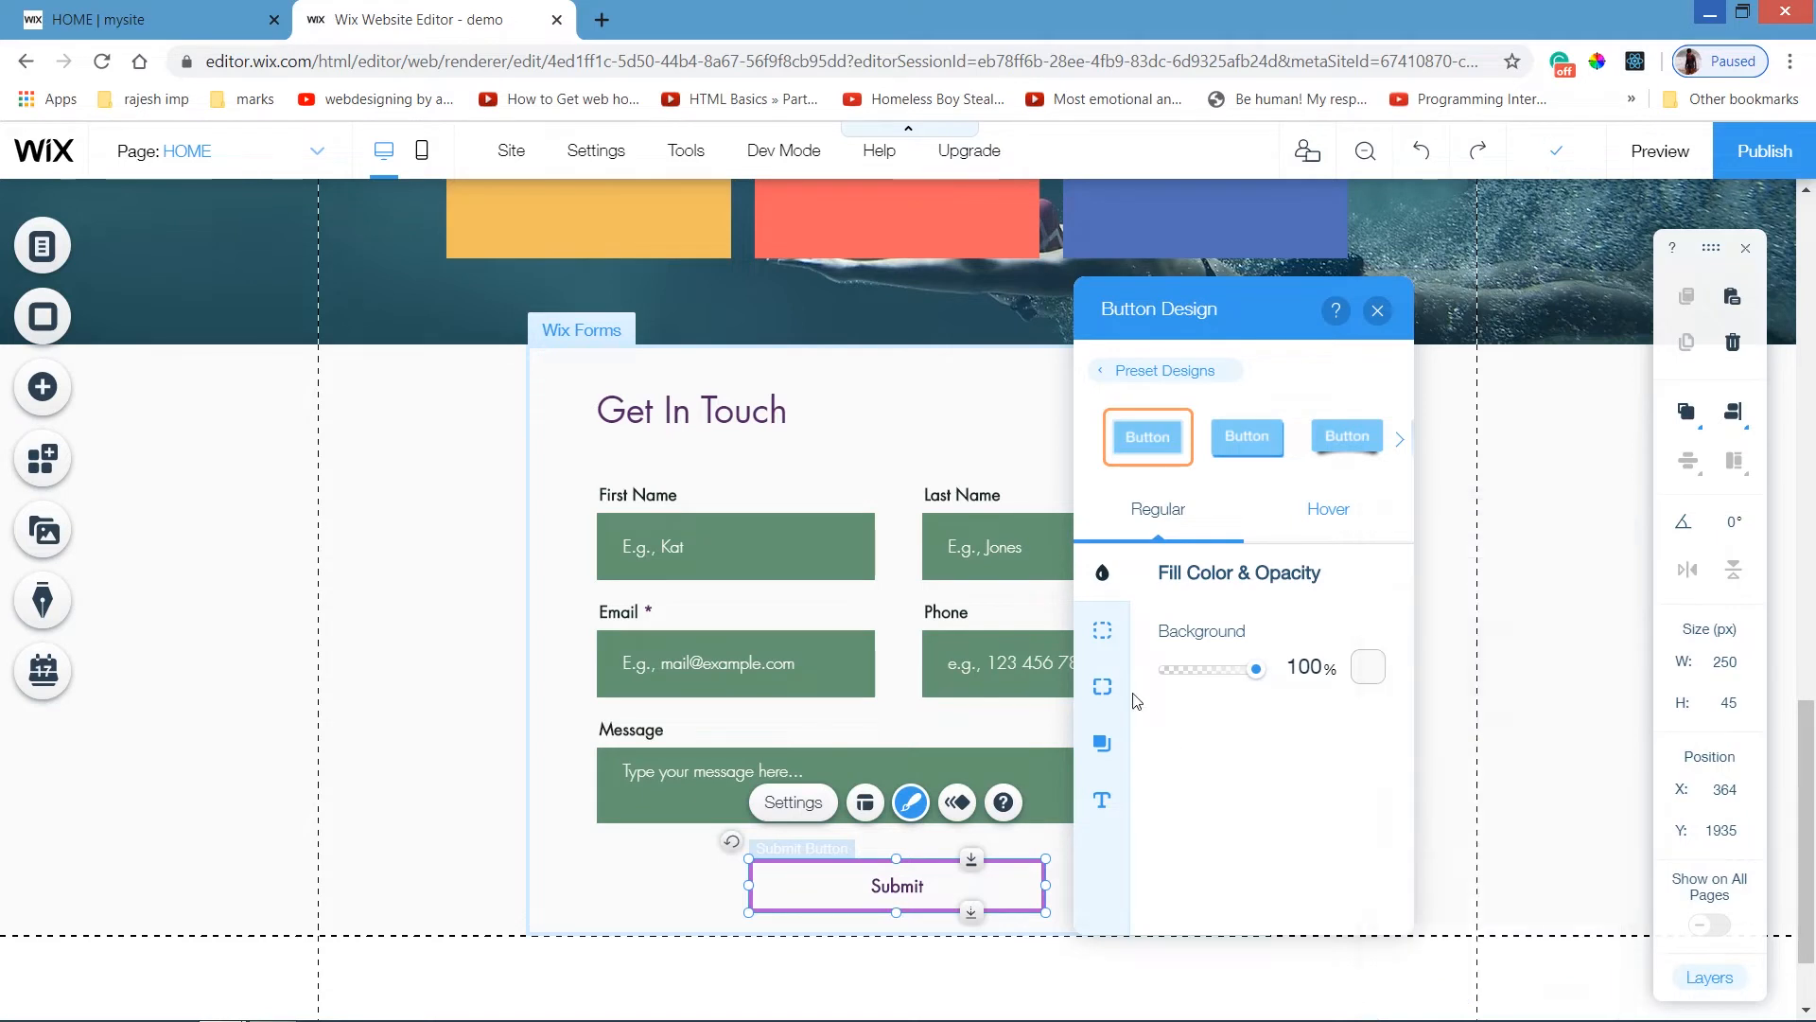
Make the Submit button's border and text colour dark green.
left_click(1102, 629)
left_click(1364, 668)
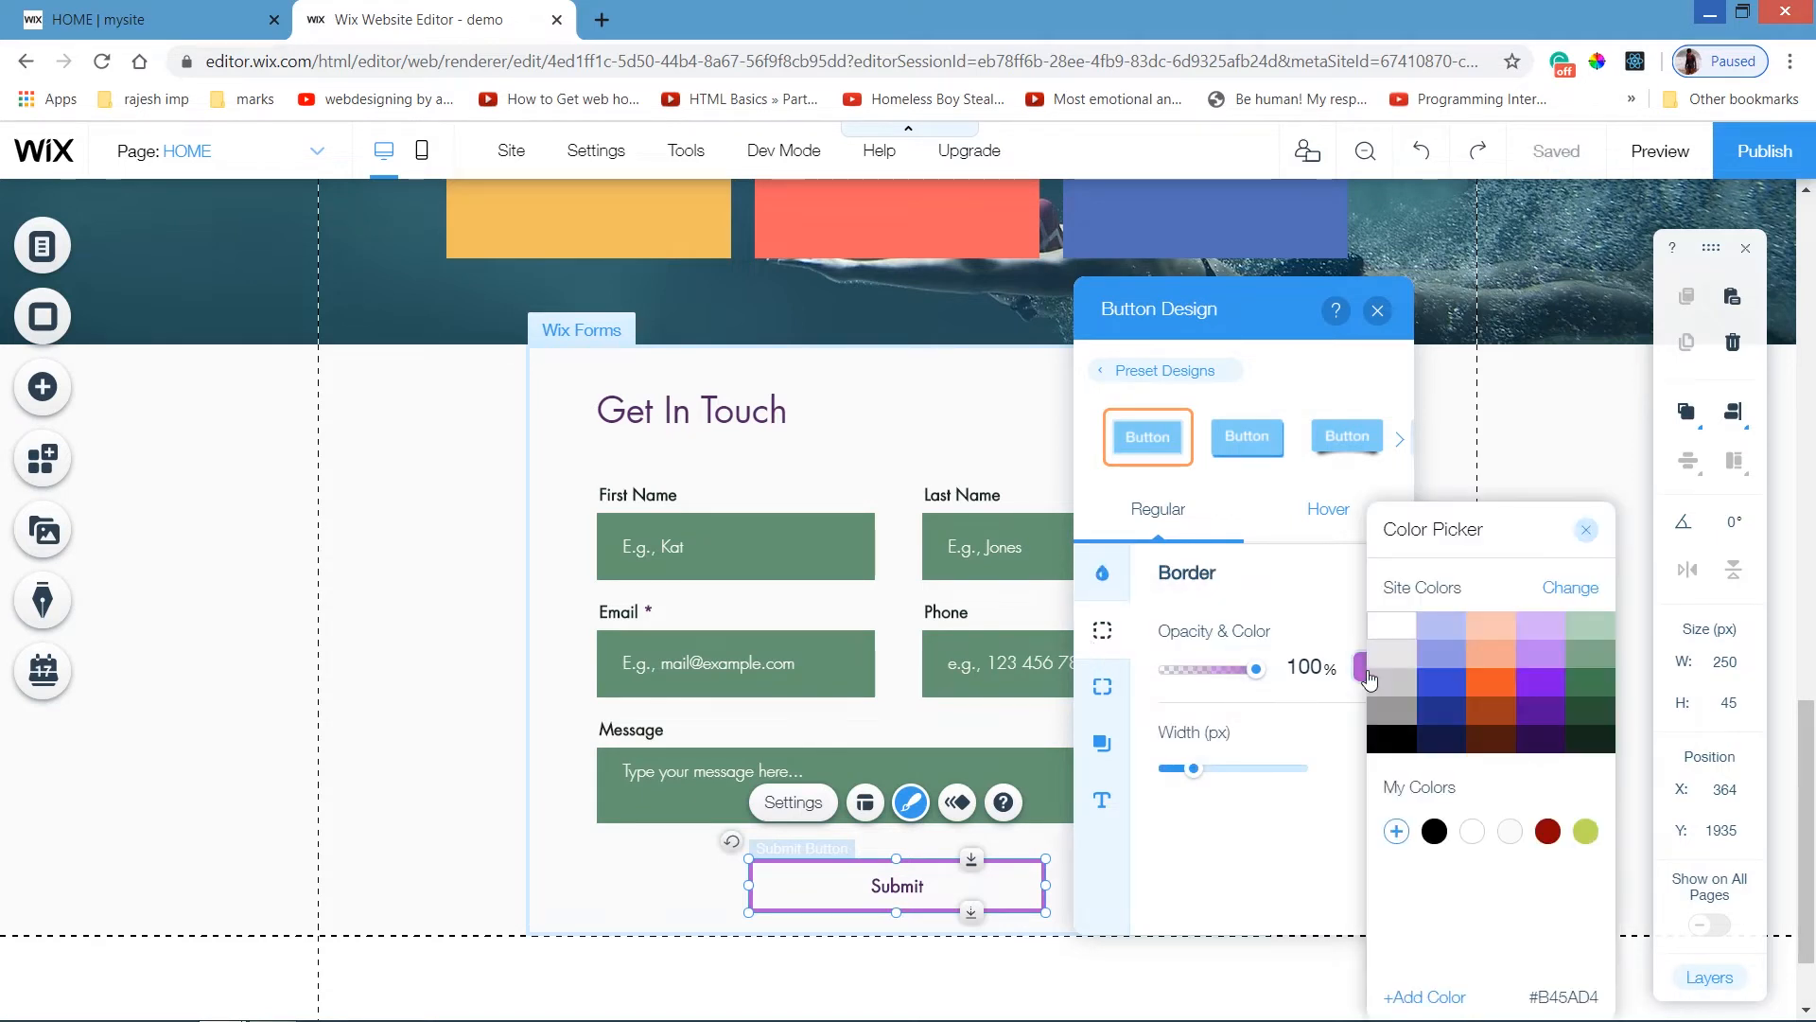
left_click(1590, 683)
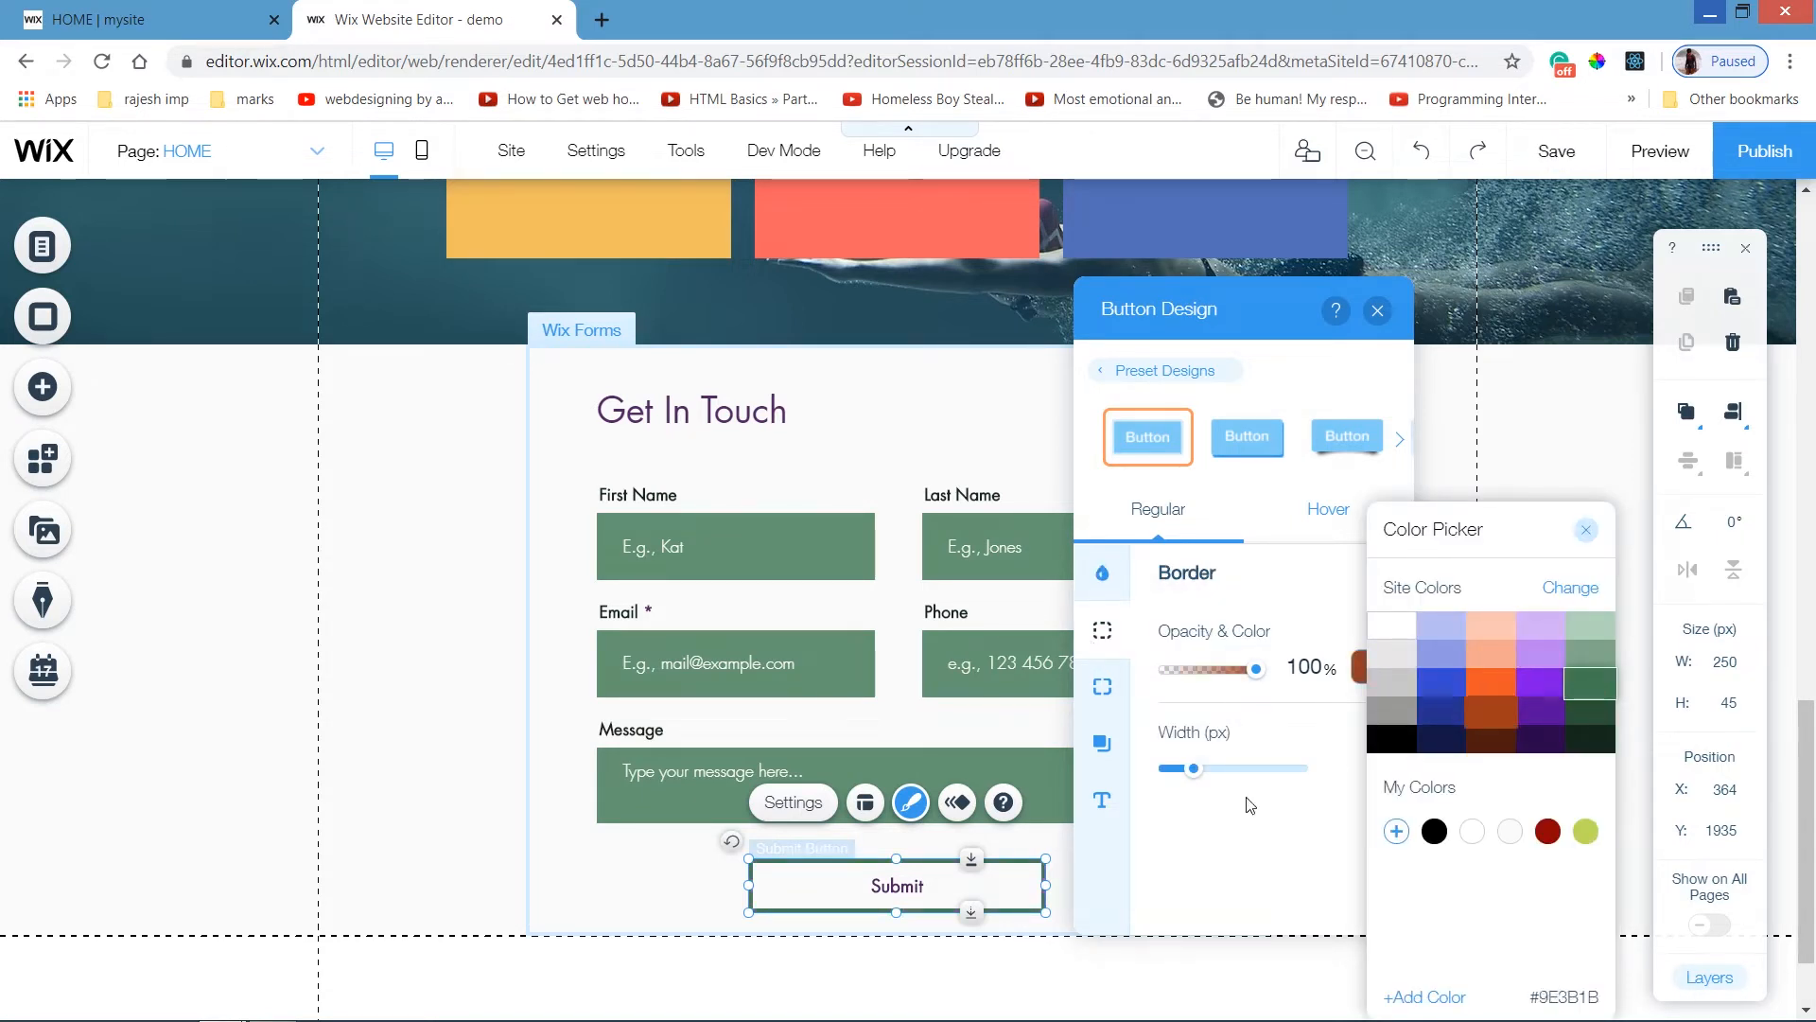
left_click(1250, 805)
left_click(1102, 799)
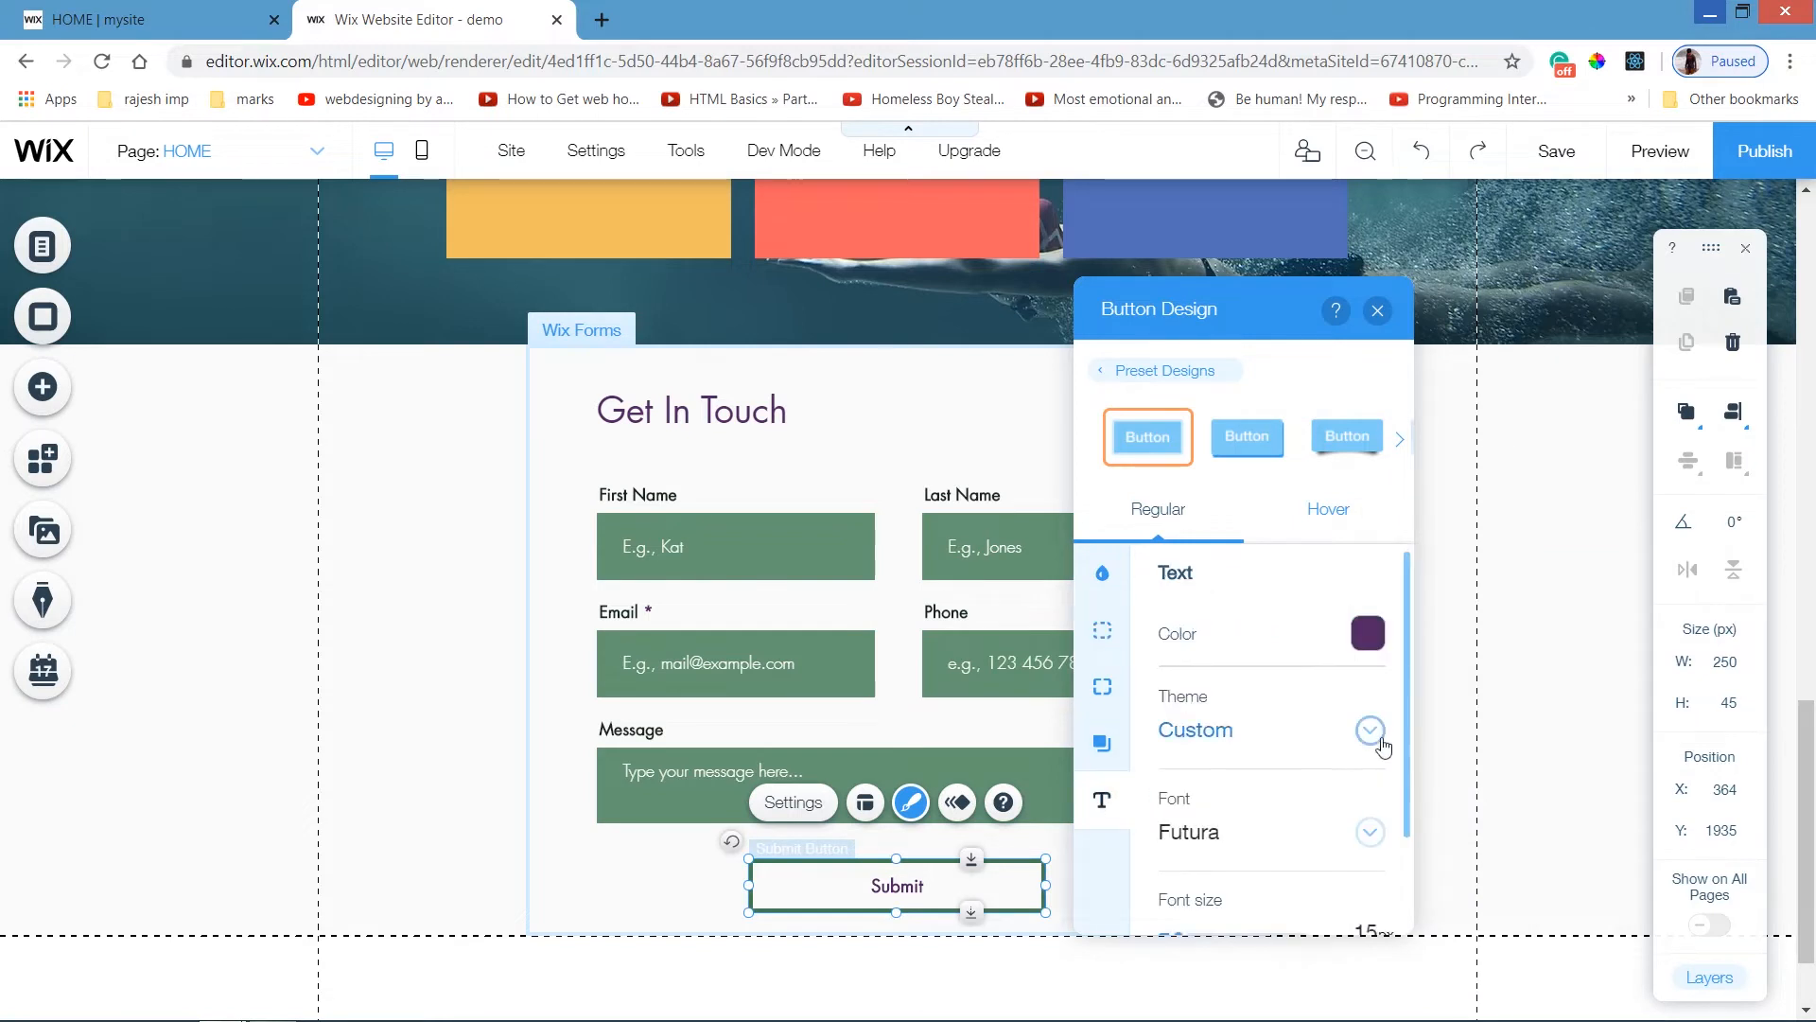
left_click(1368, 633)
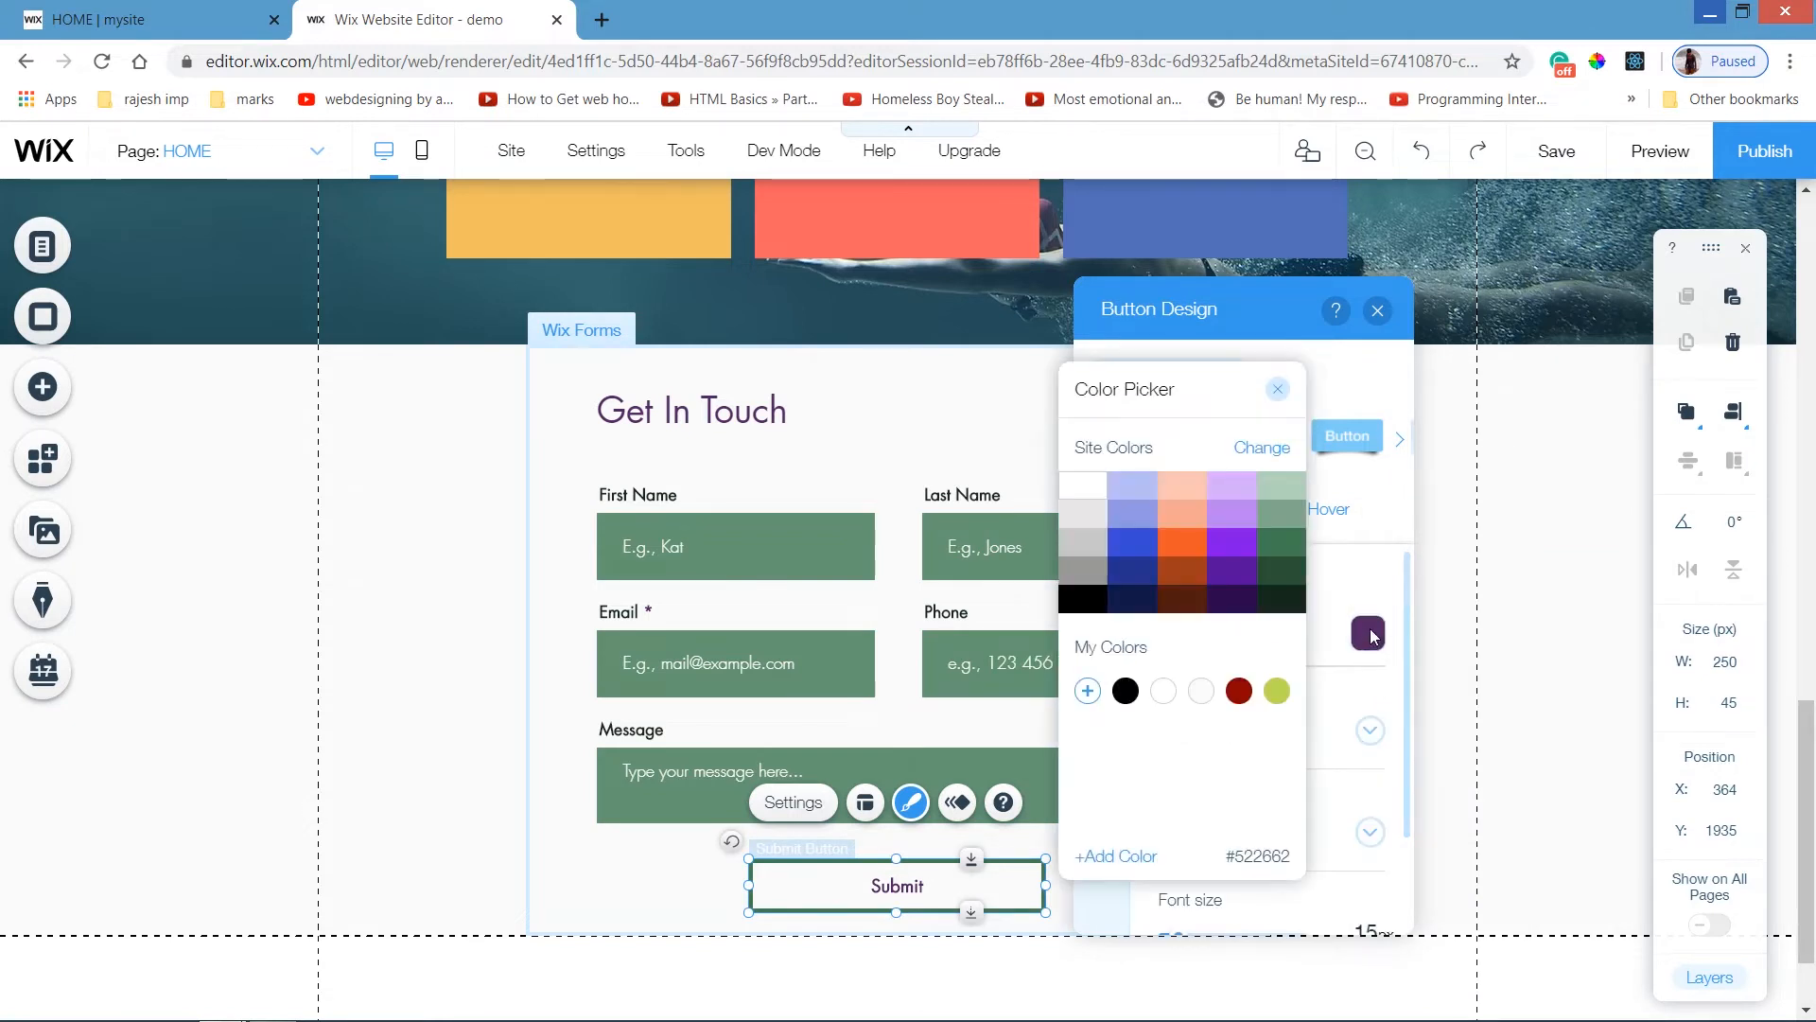
left_click(1280, 548)
left_click(1401, 585)
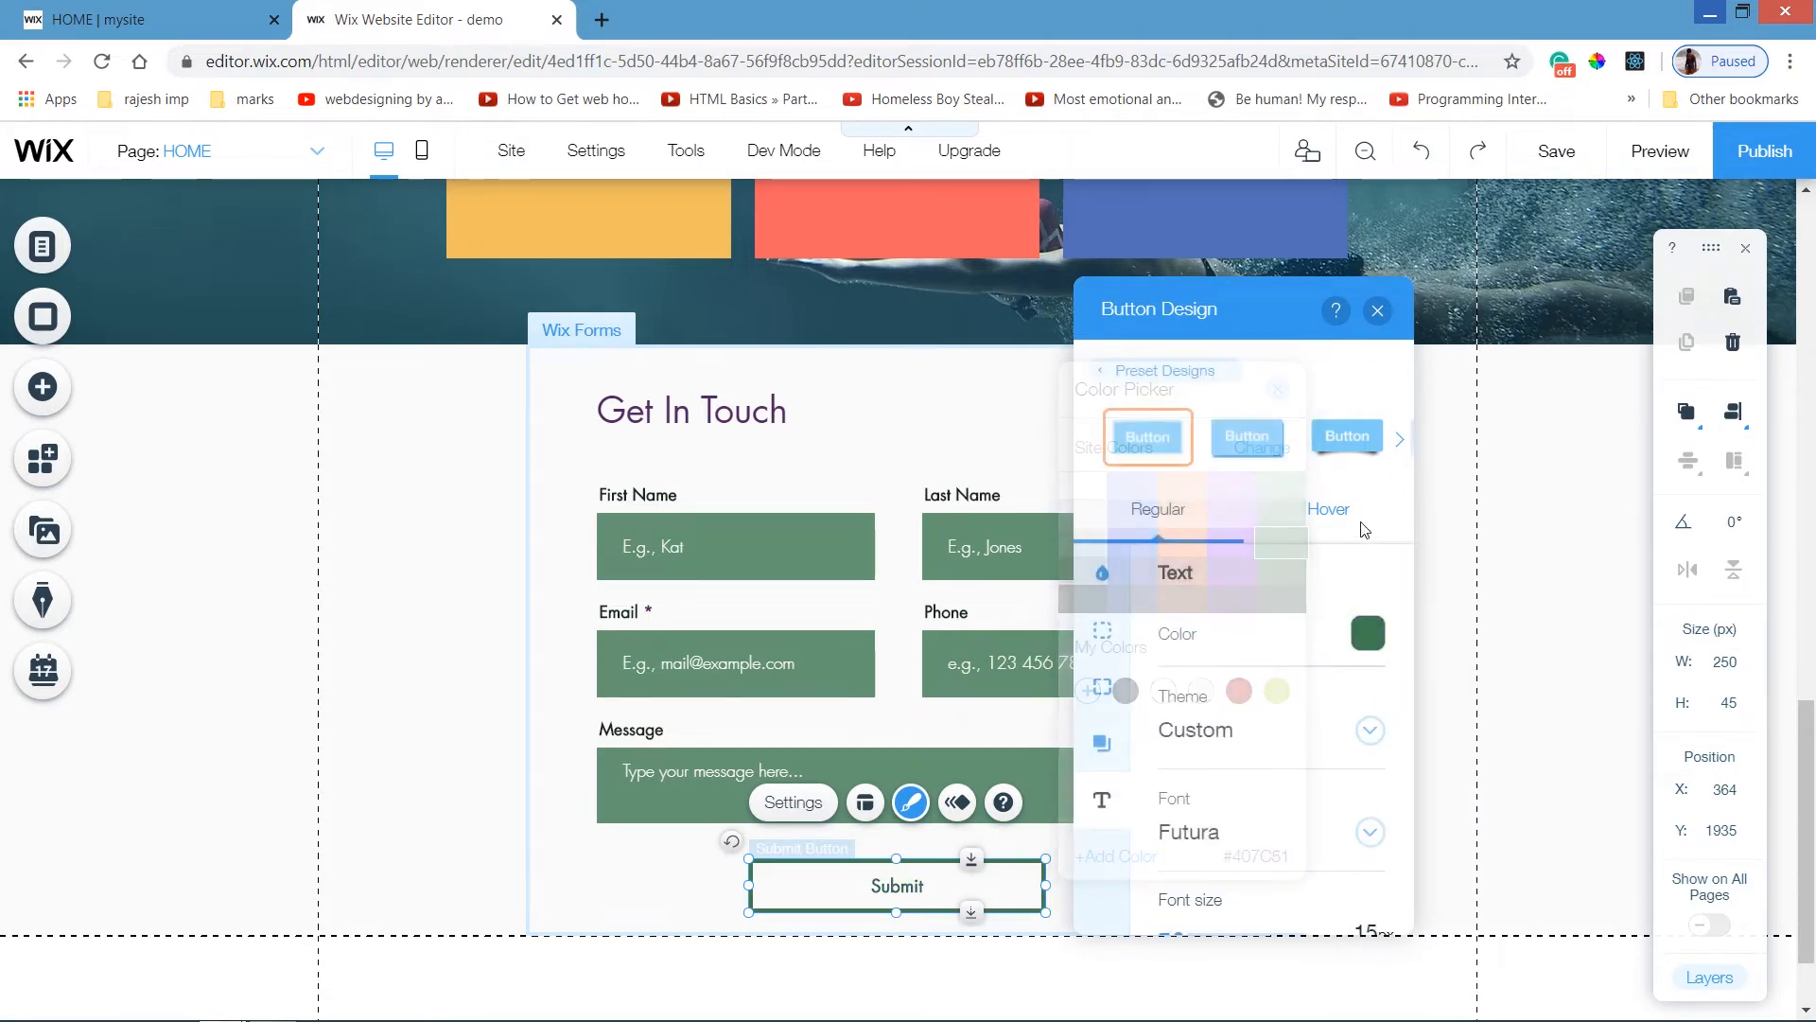
Give the Submit button a dark green hover fill and close its design settings.
left_click(1362, 525)
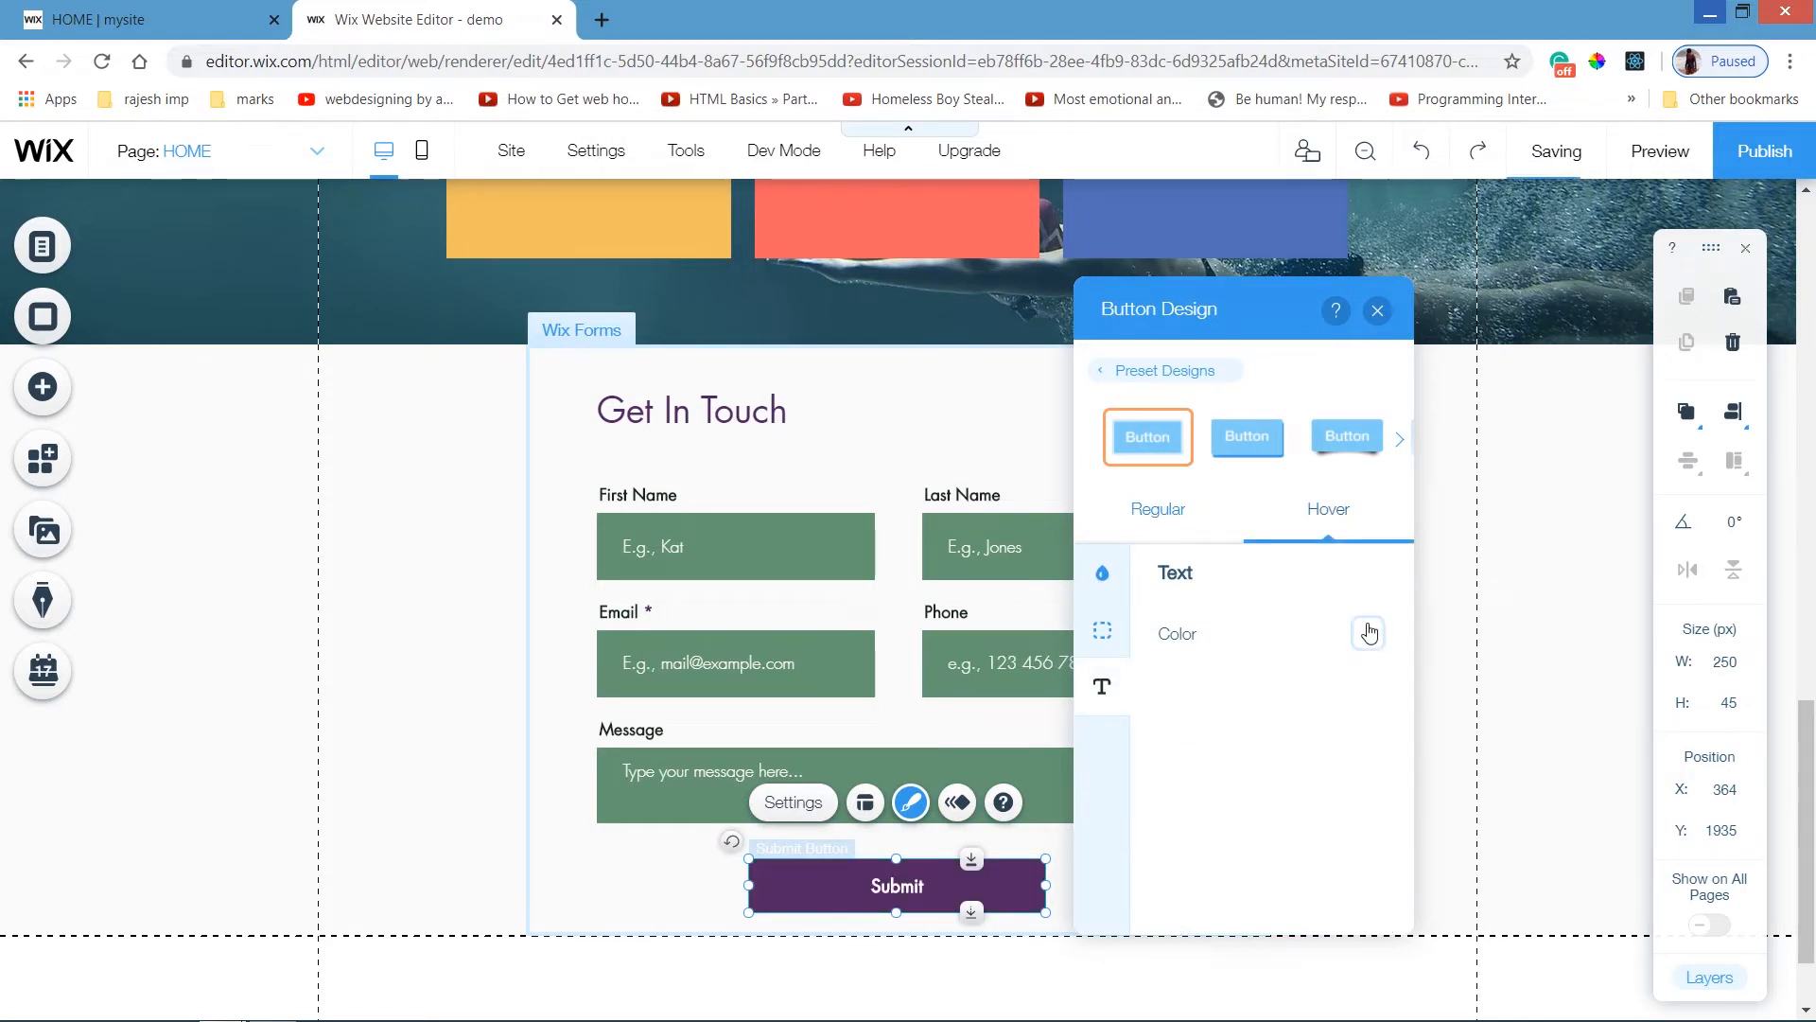
left_click(1106, 569)
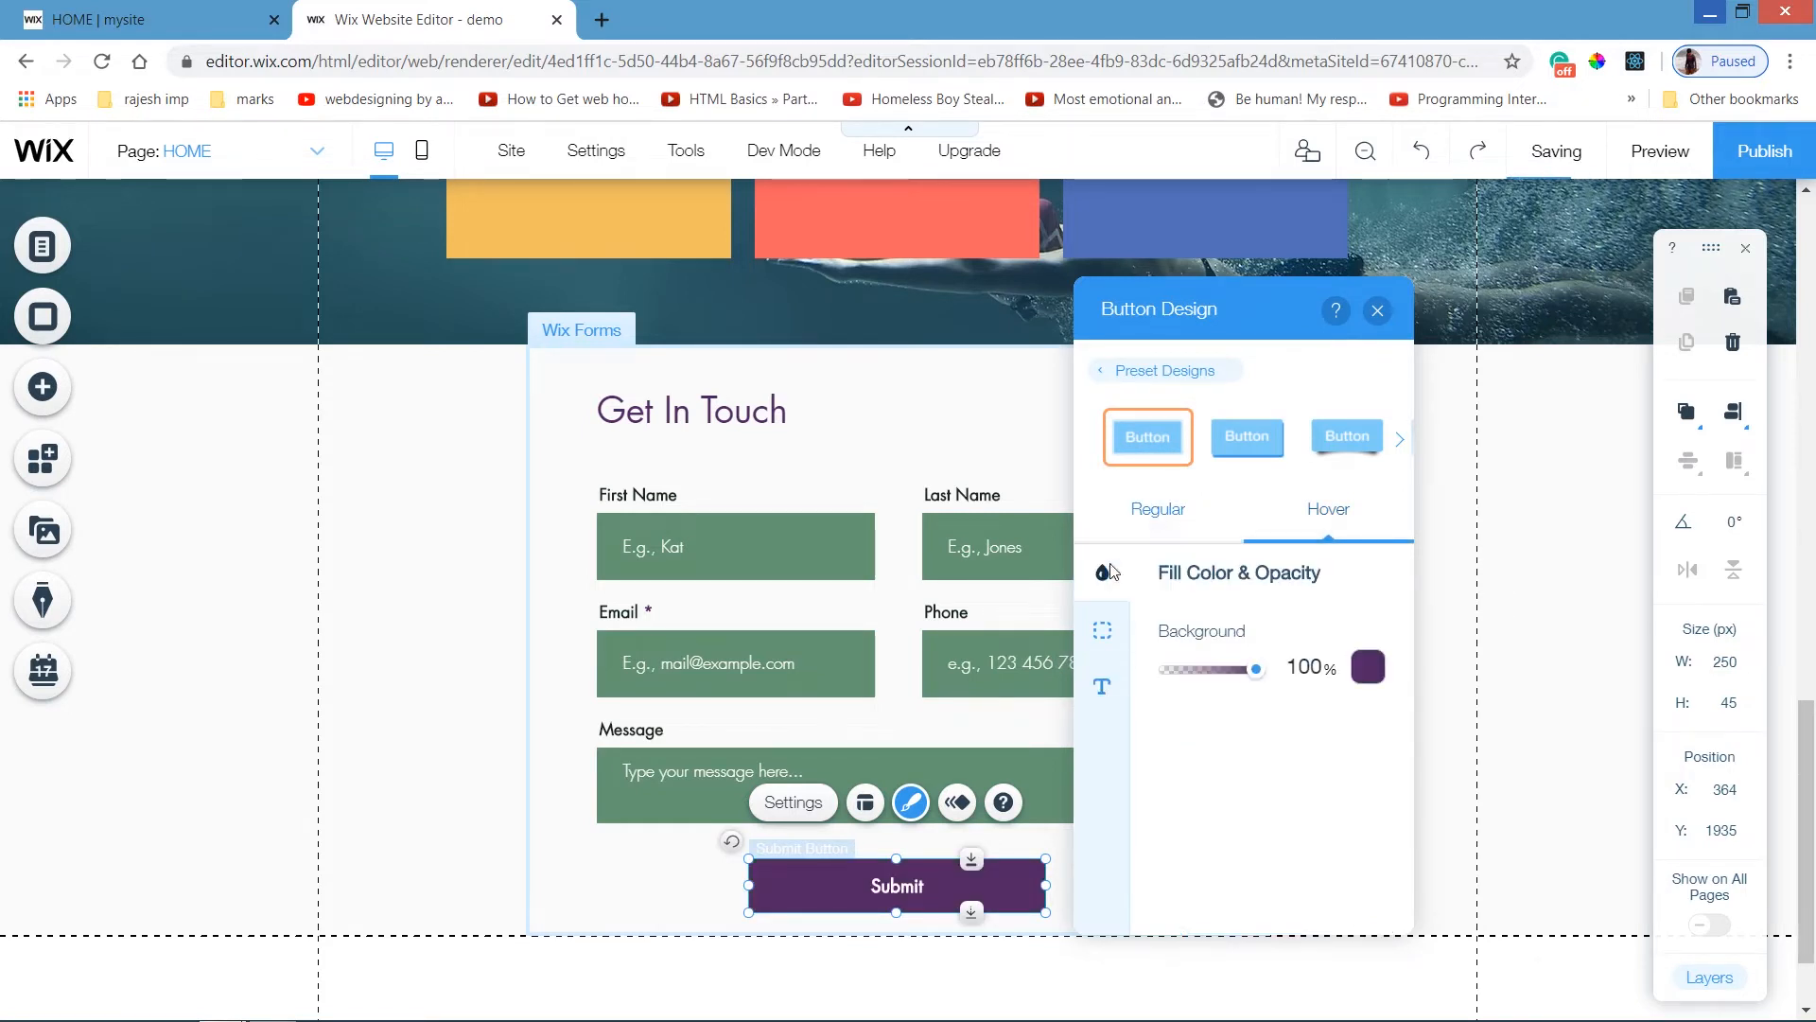
left_click(1368, 667)
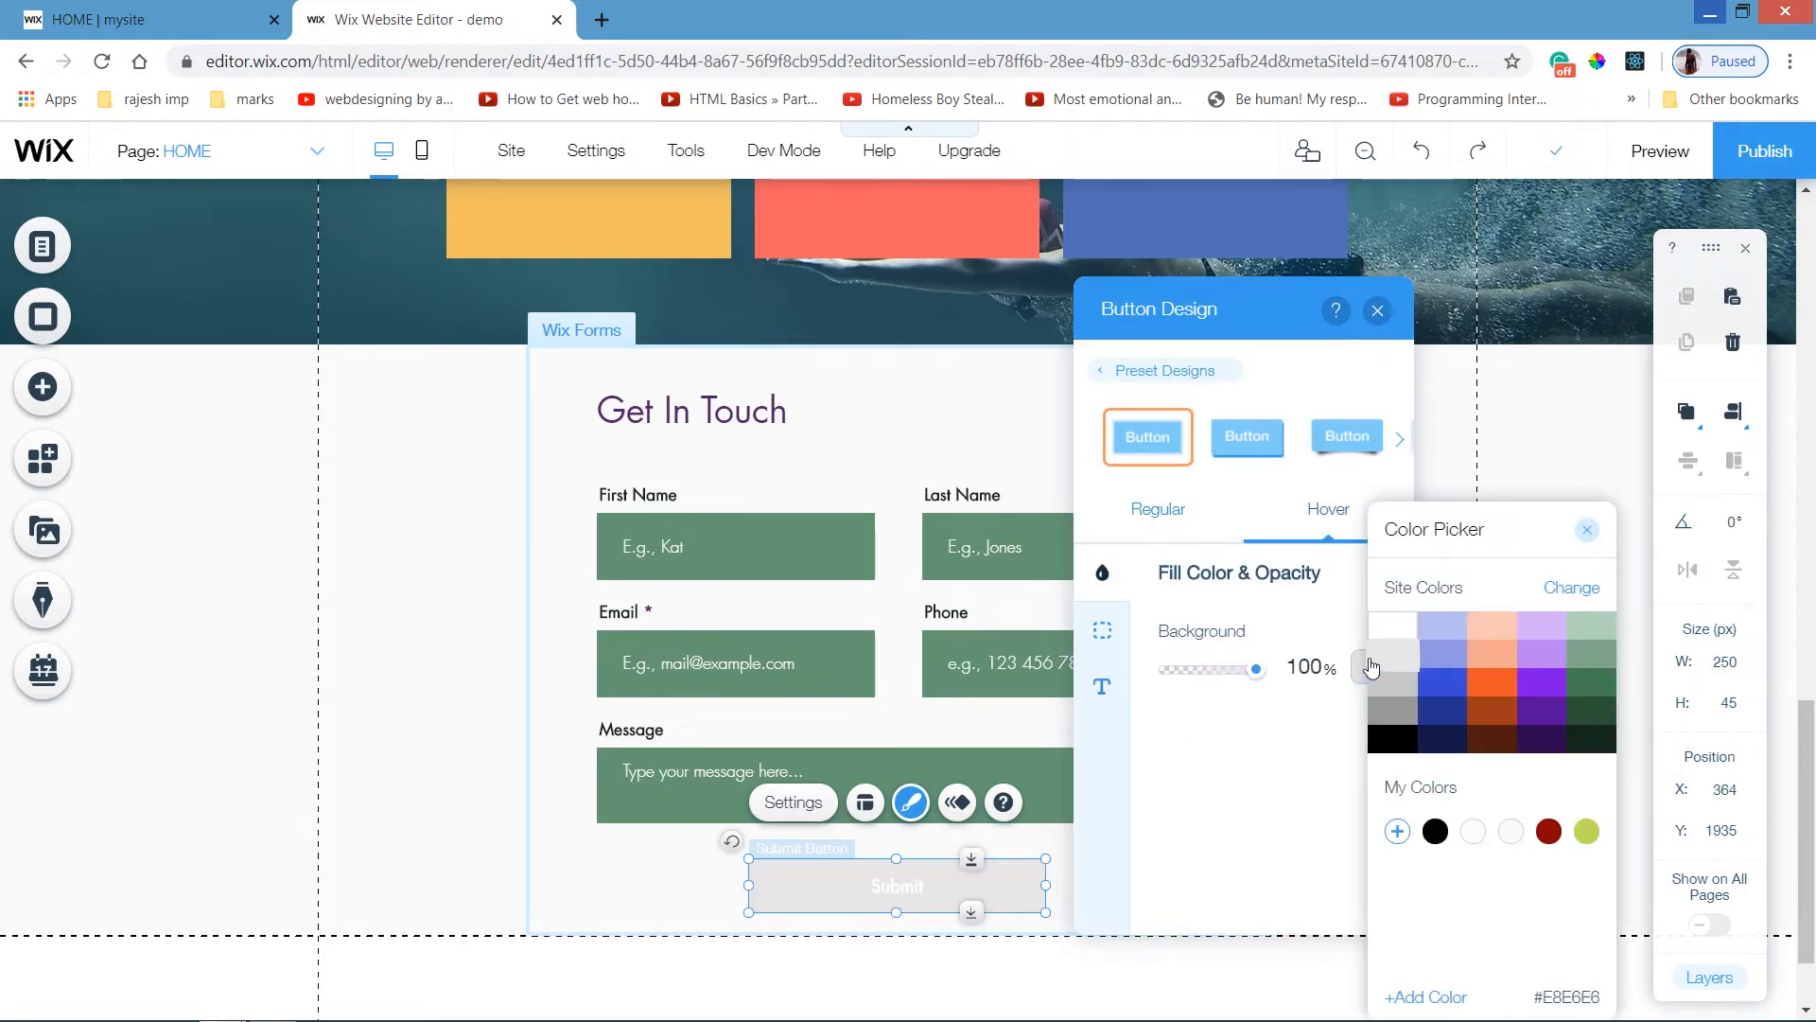
left_click(1591, 683)
left_click(1265, 816)
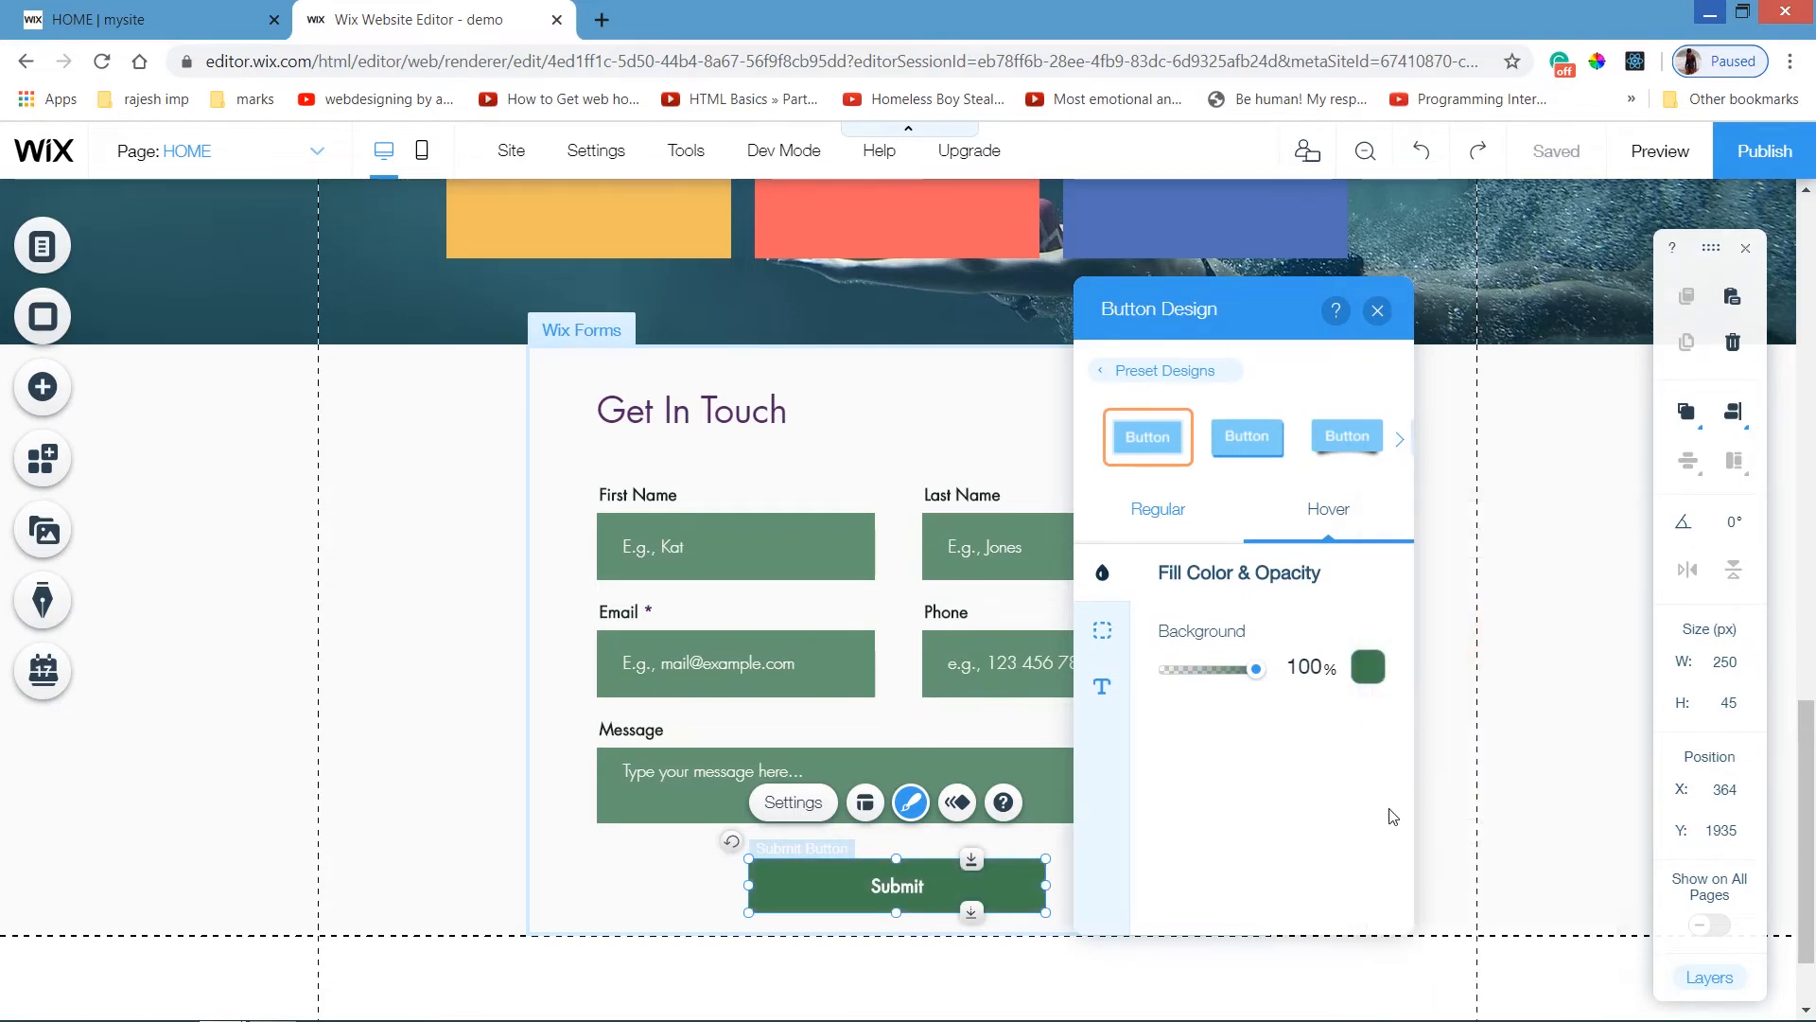
left_click(1378, 312)
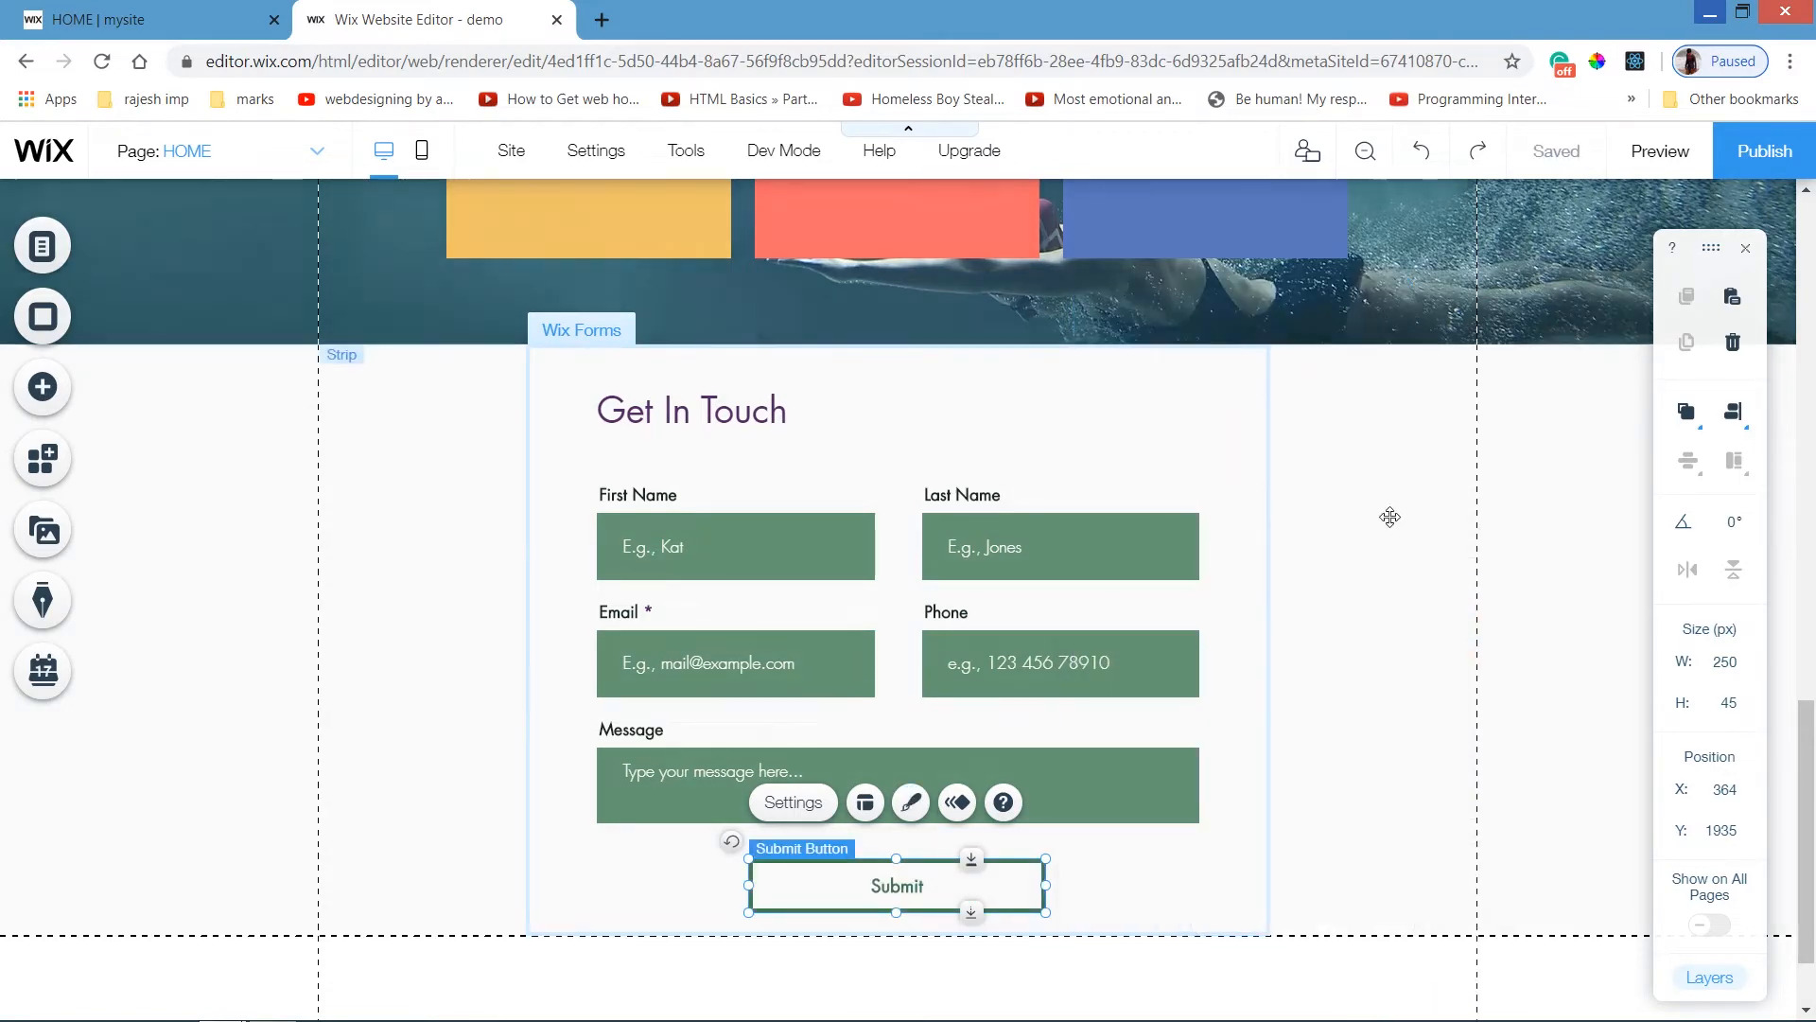
left_click(1330, 486)
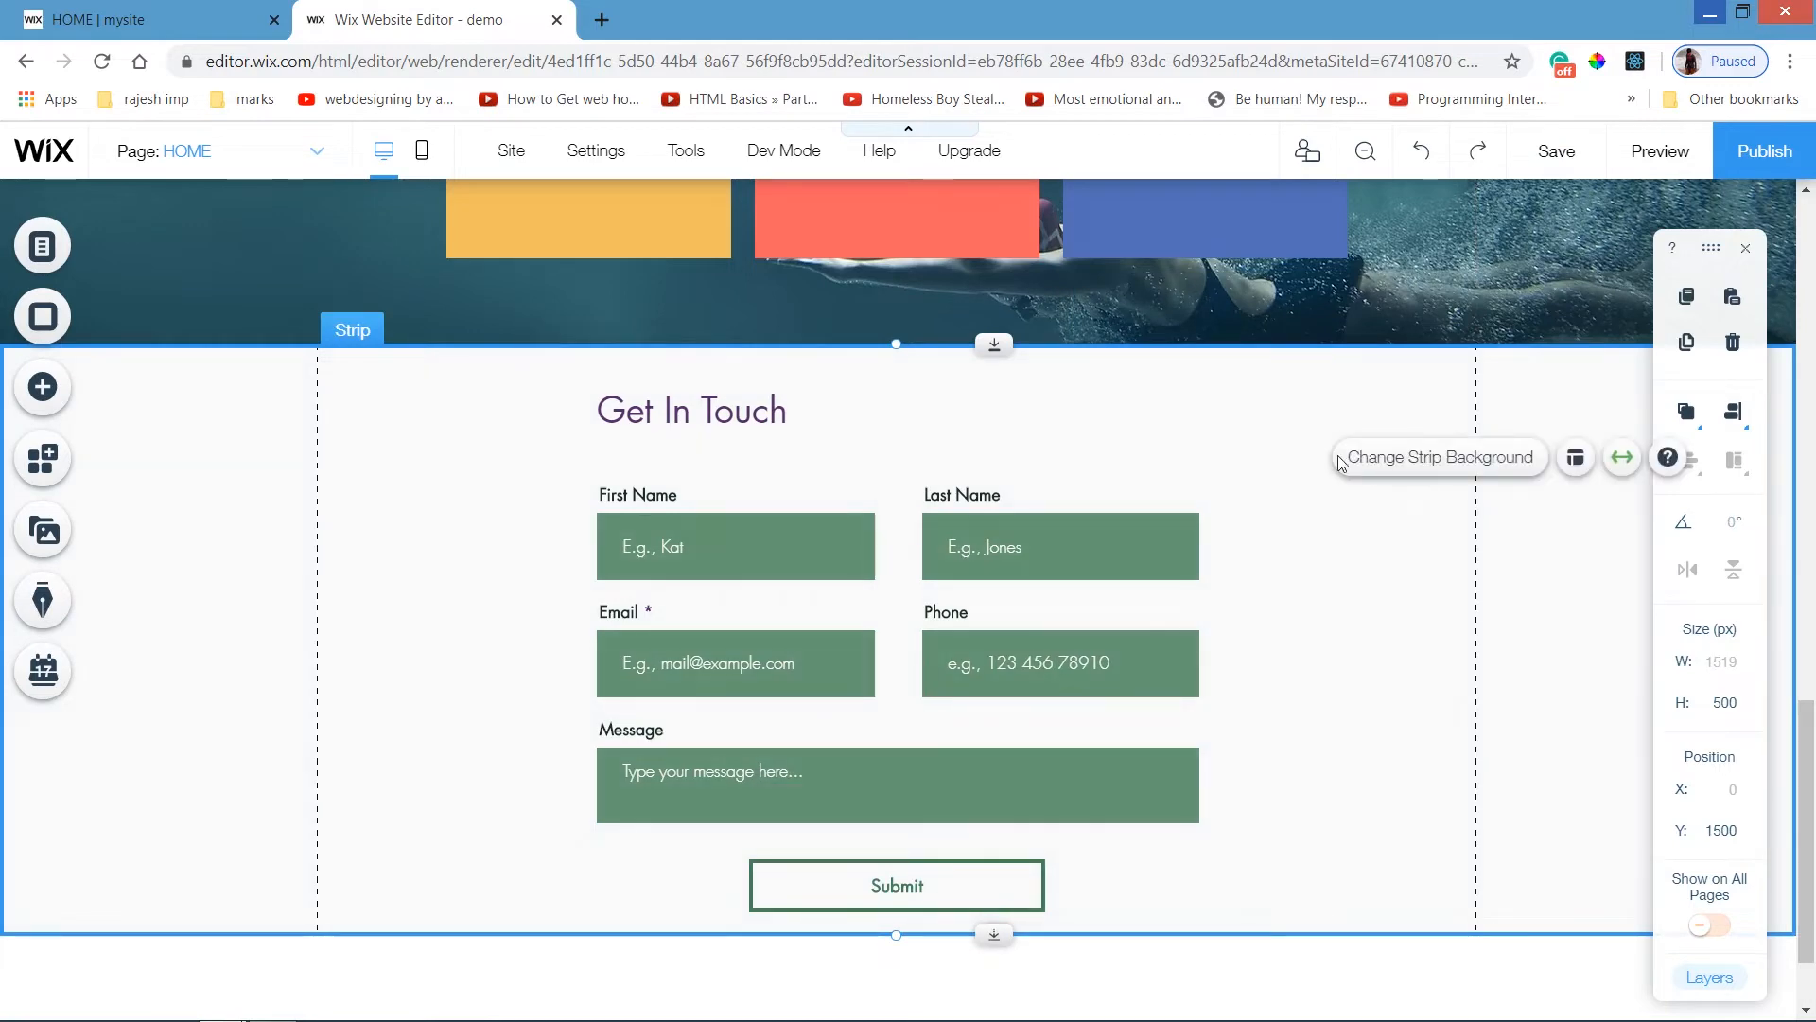
left_click(1657, 151)
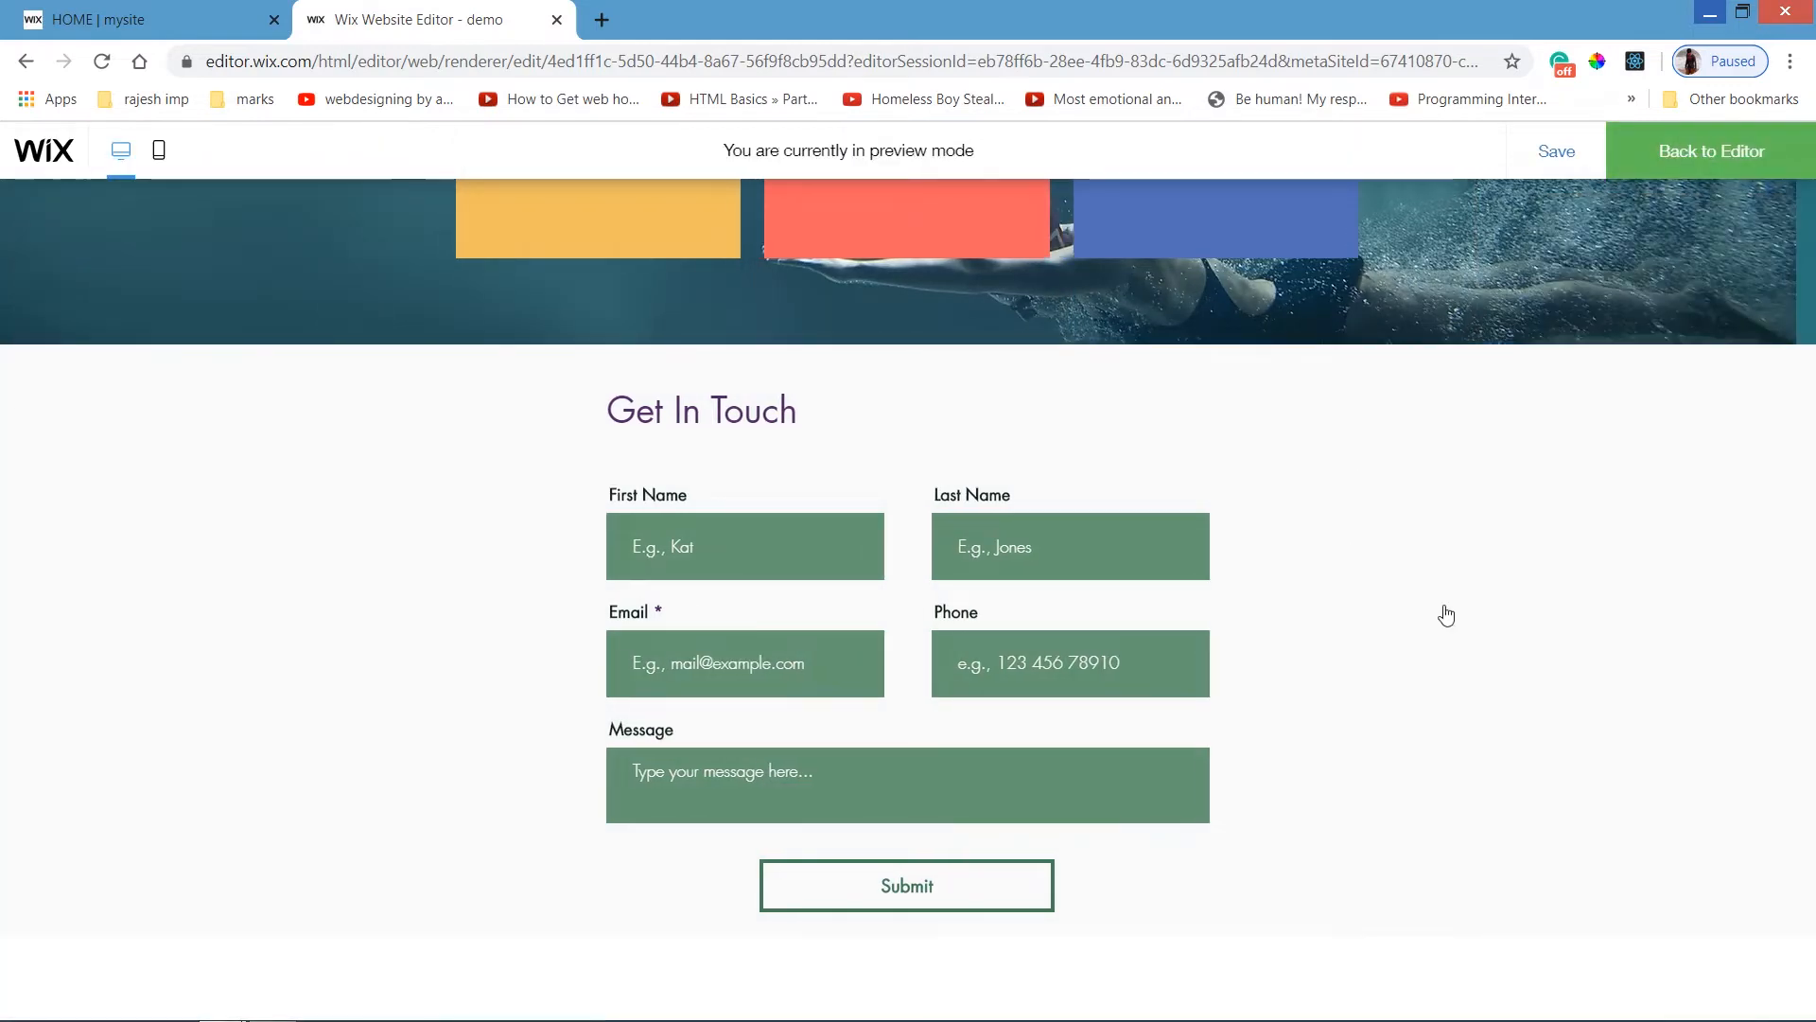
left_click(1042, 607)
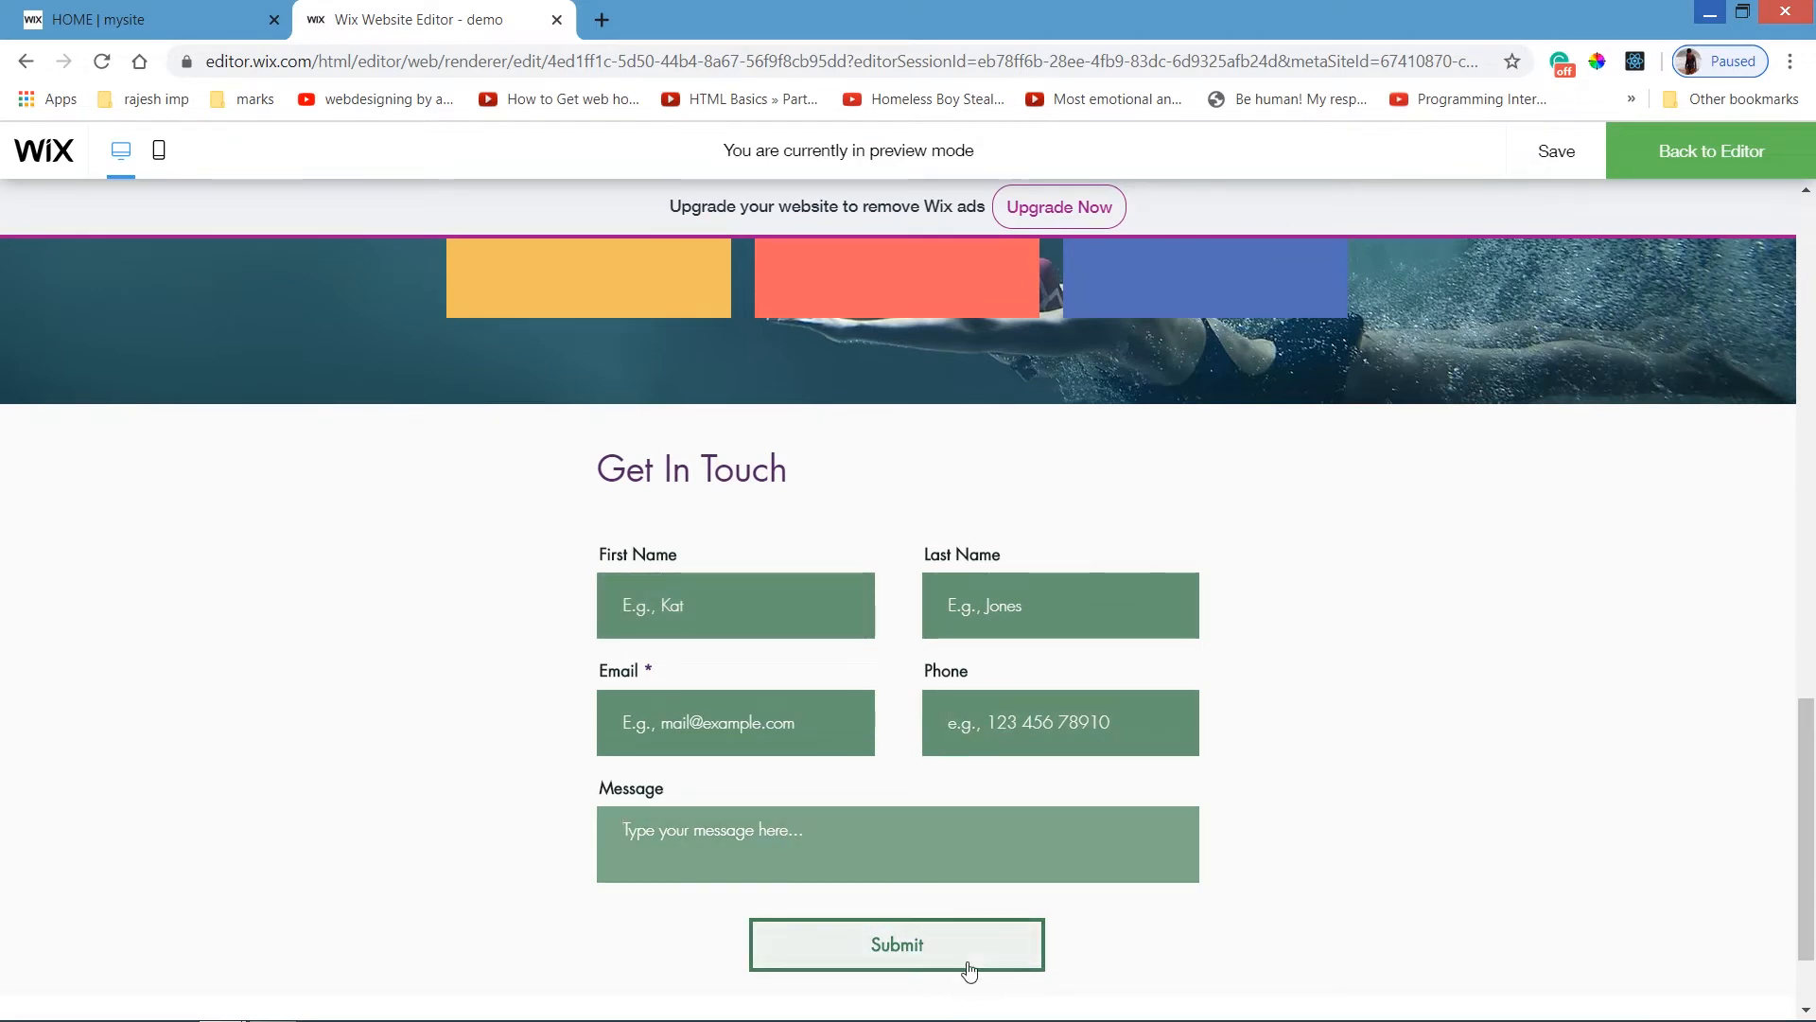
left_click(1669, 156)
left_click(139, 11)
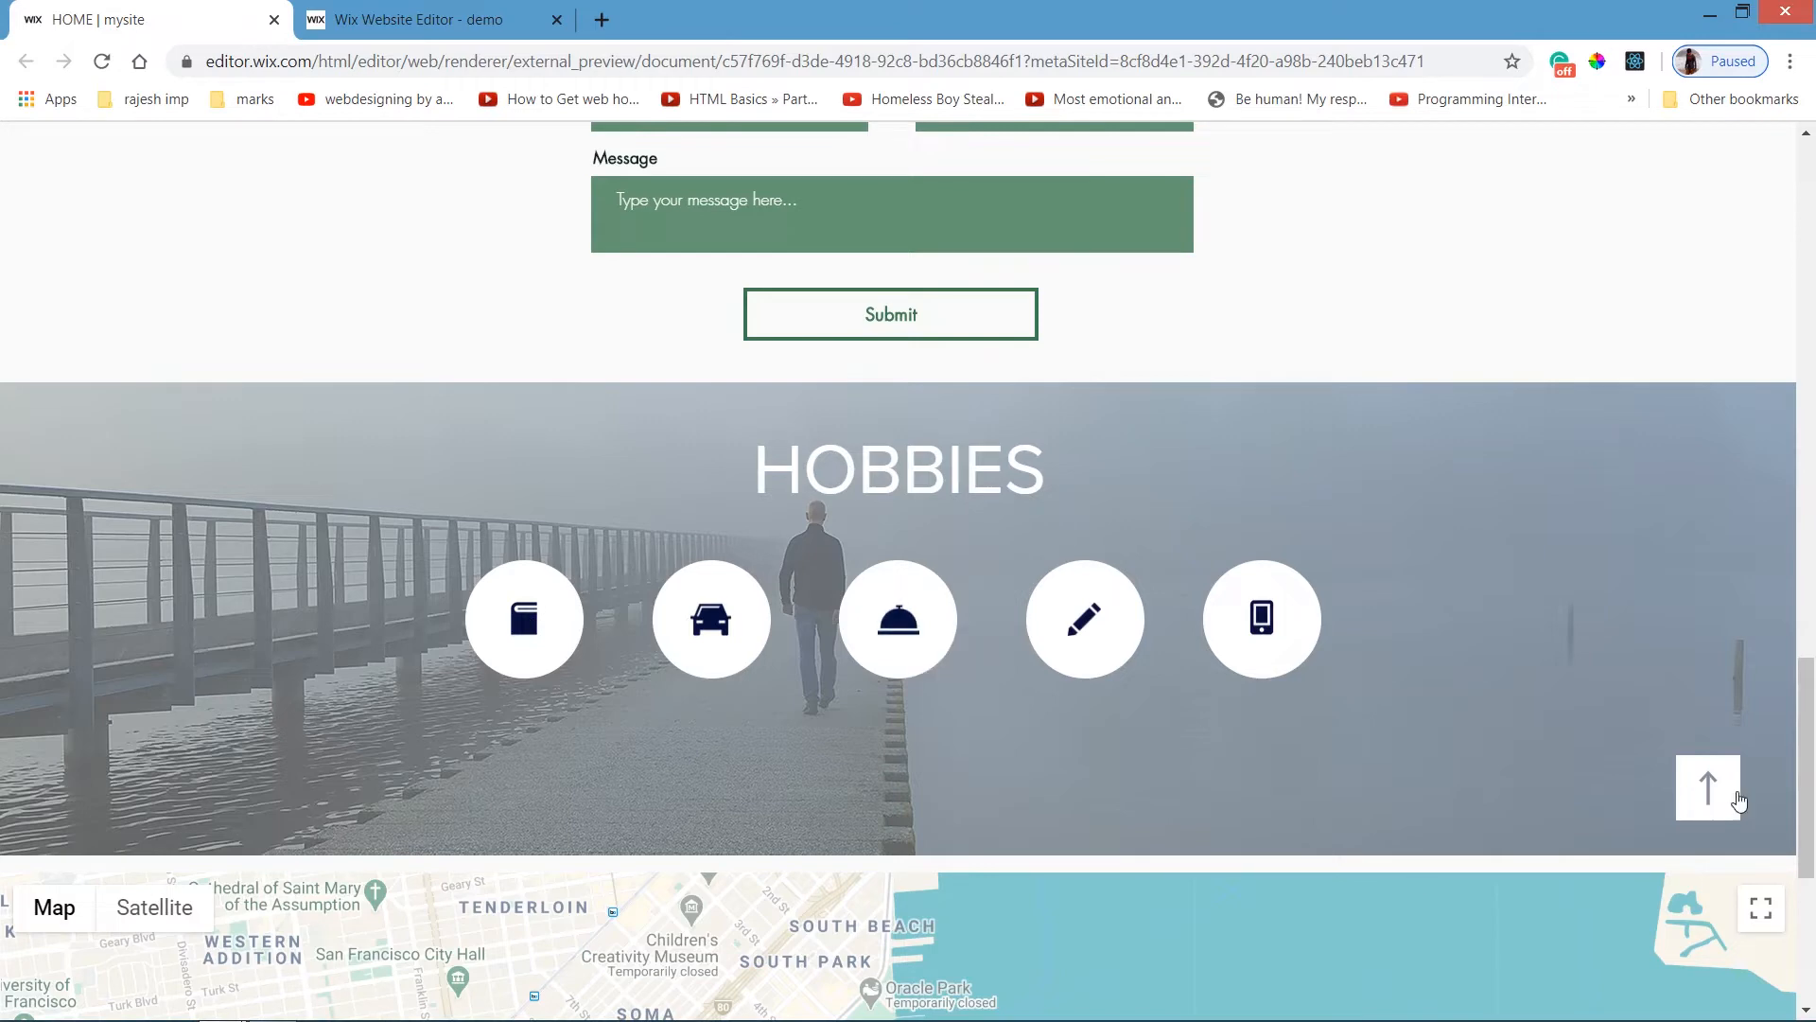
left_click(1709, 787)
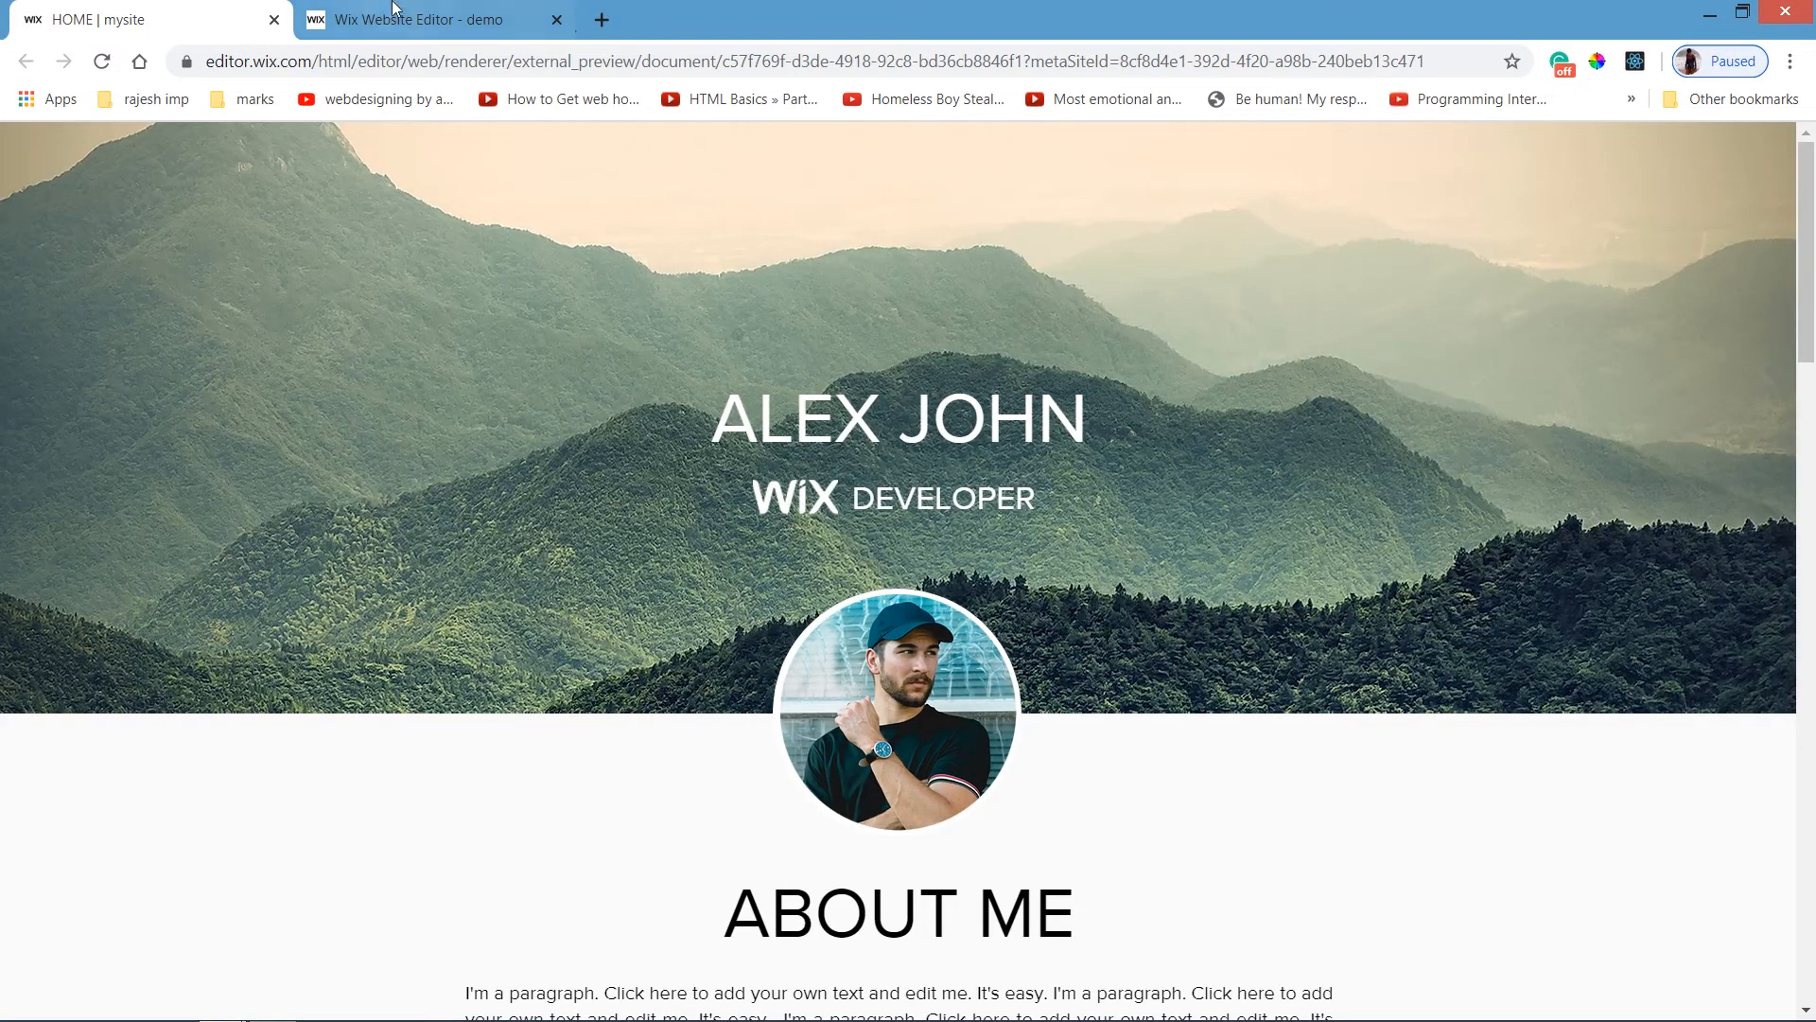
left_click(418, 19)
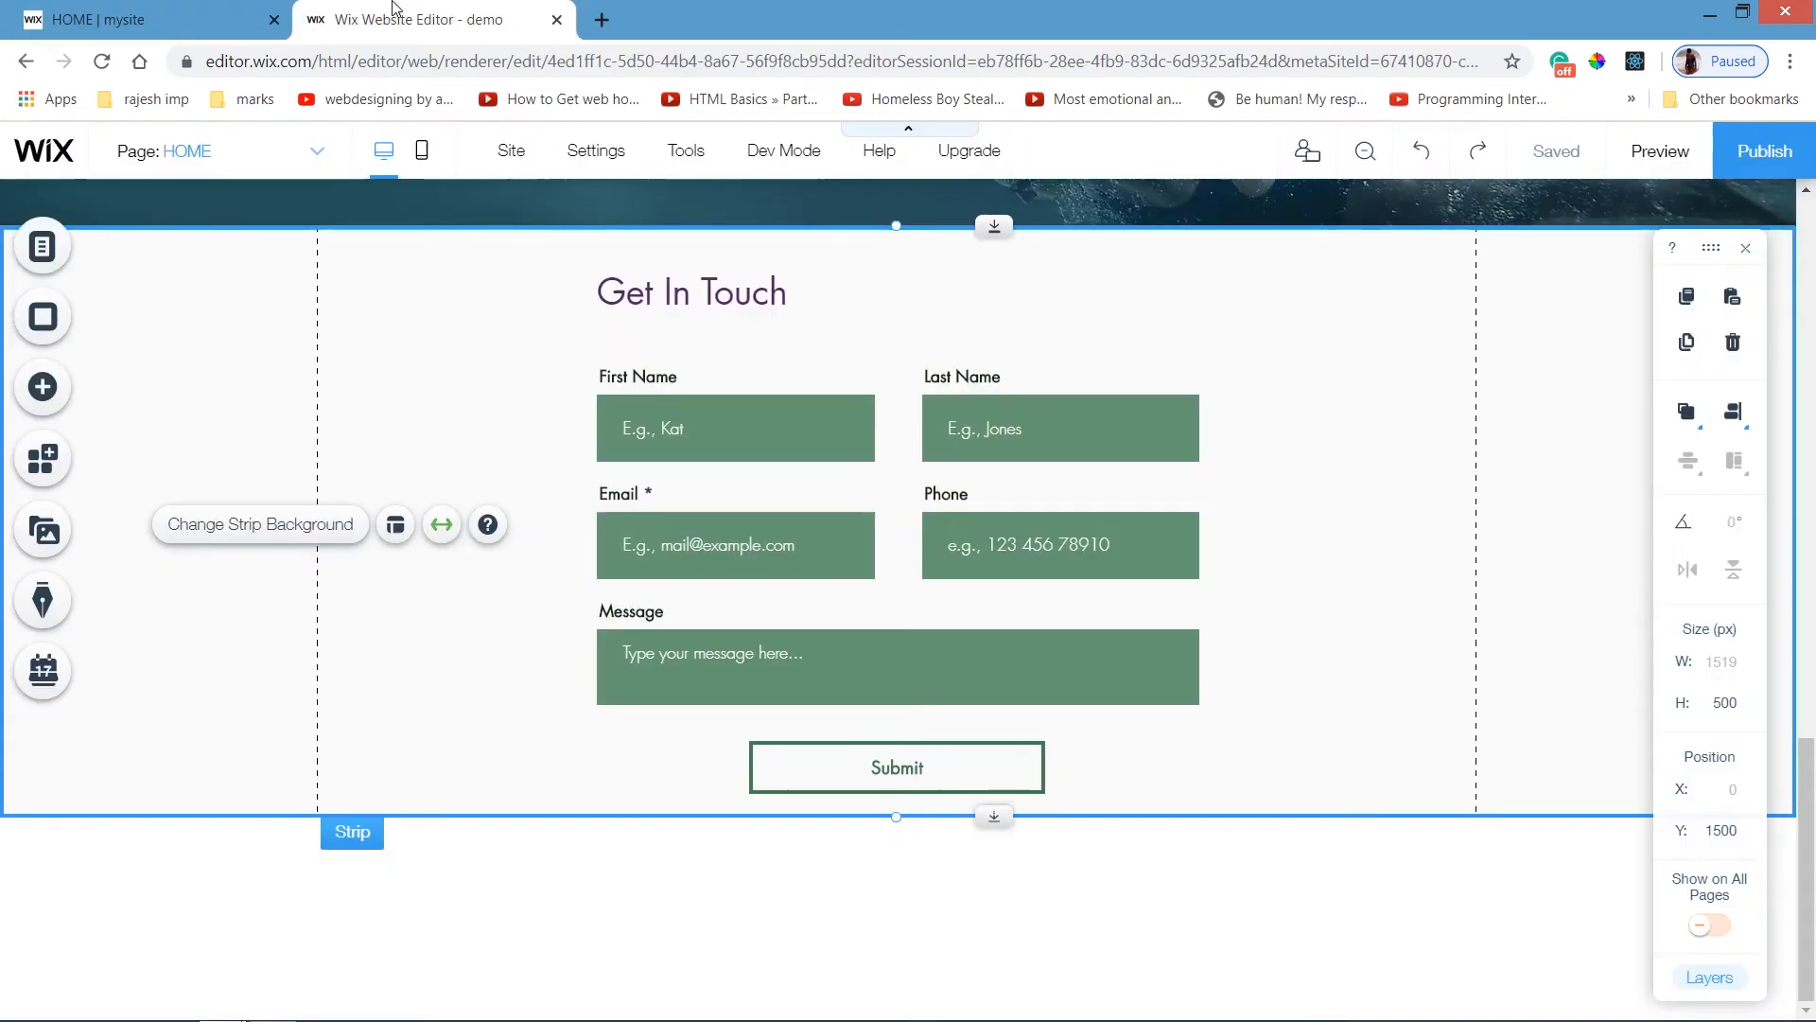
Add a Classic mountain-image strip below the Get In Touch form.
left_click(43, 386)
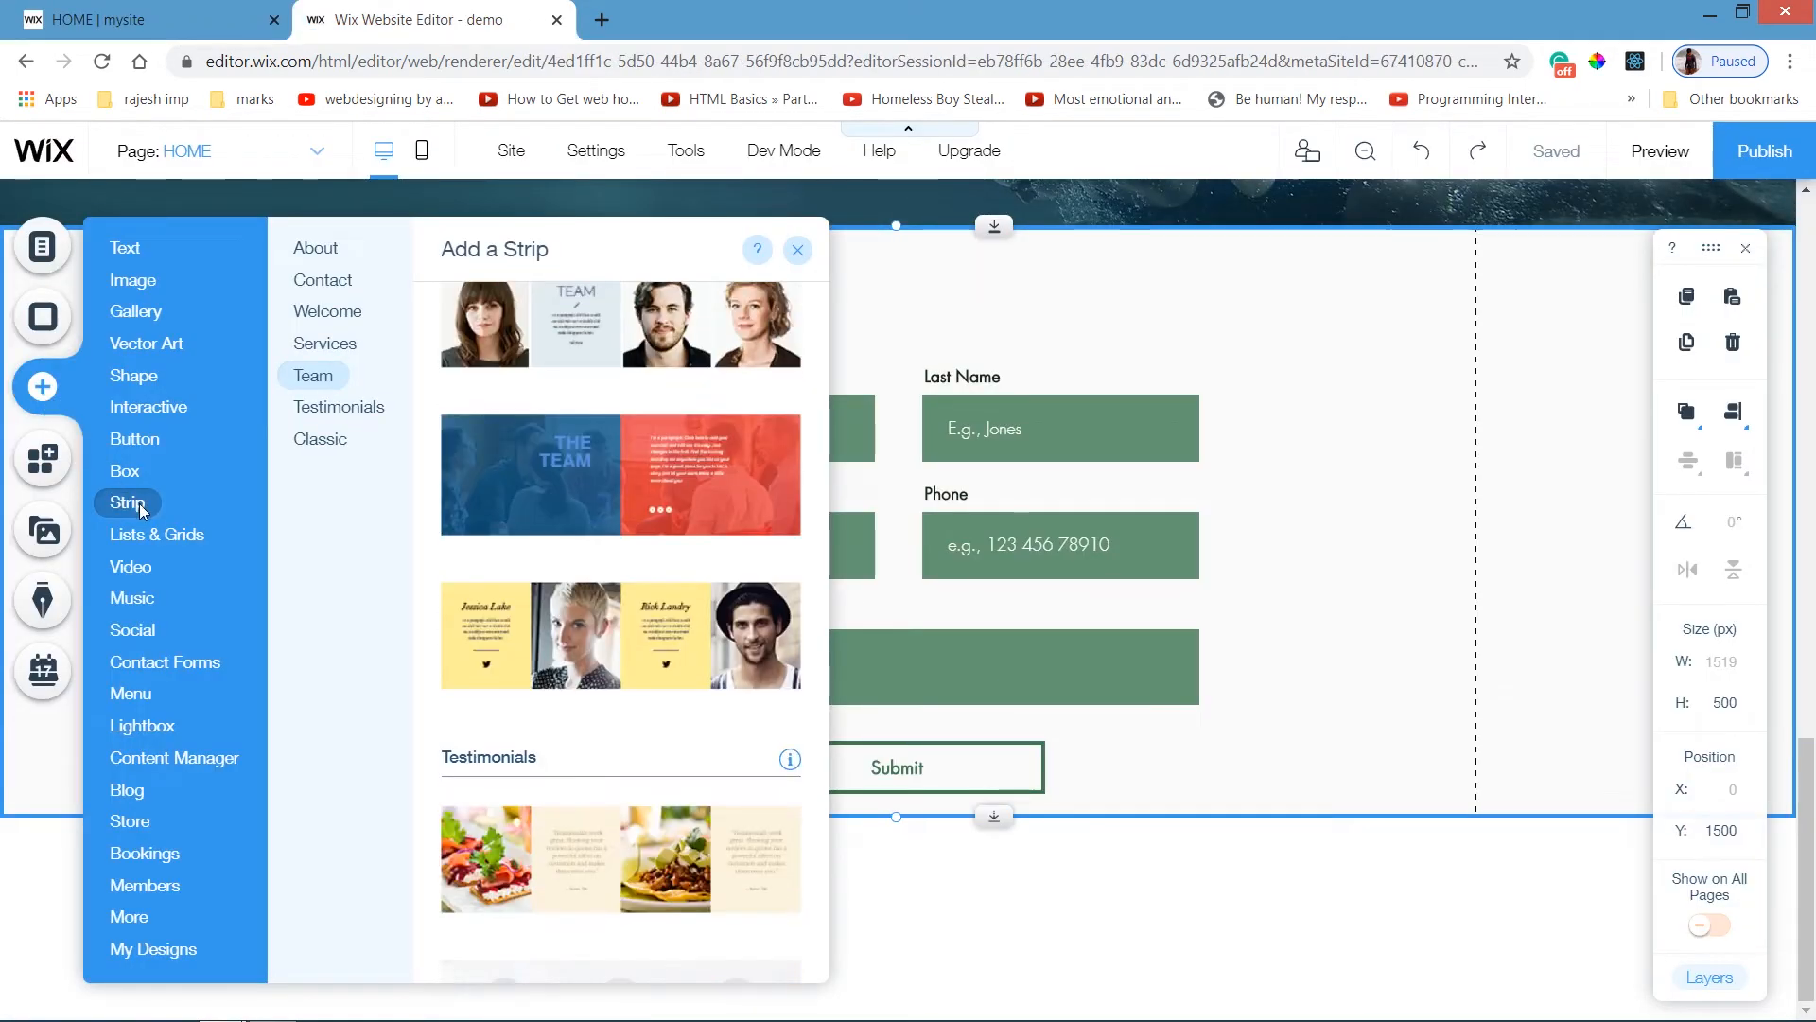
left_click(318, 438)
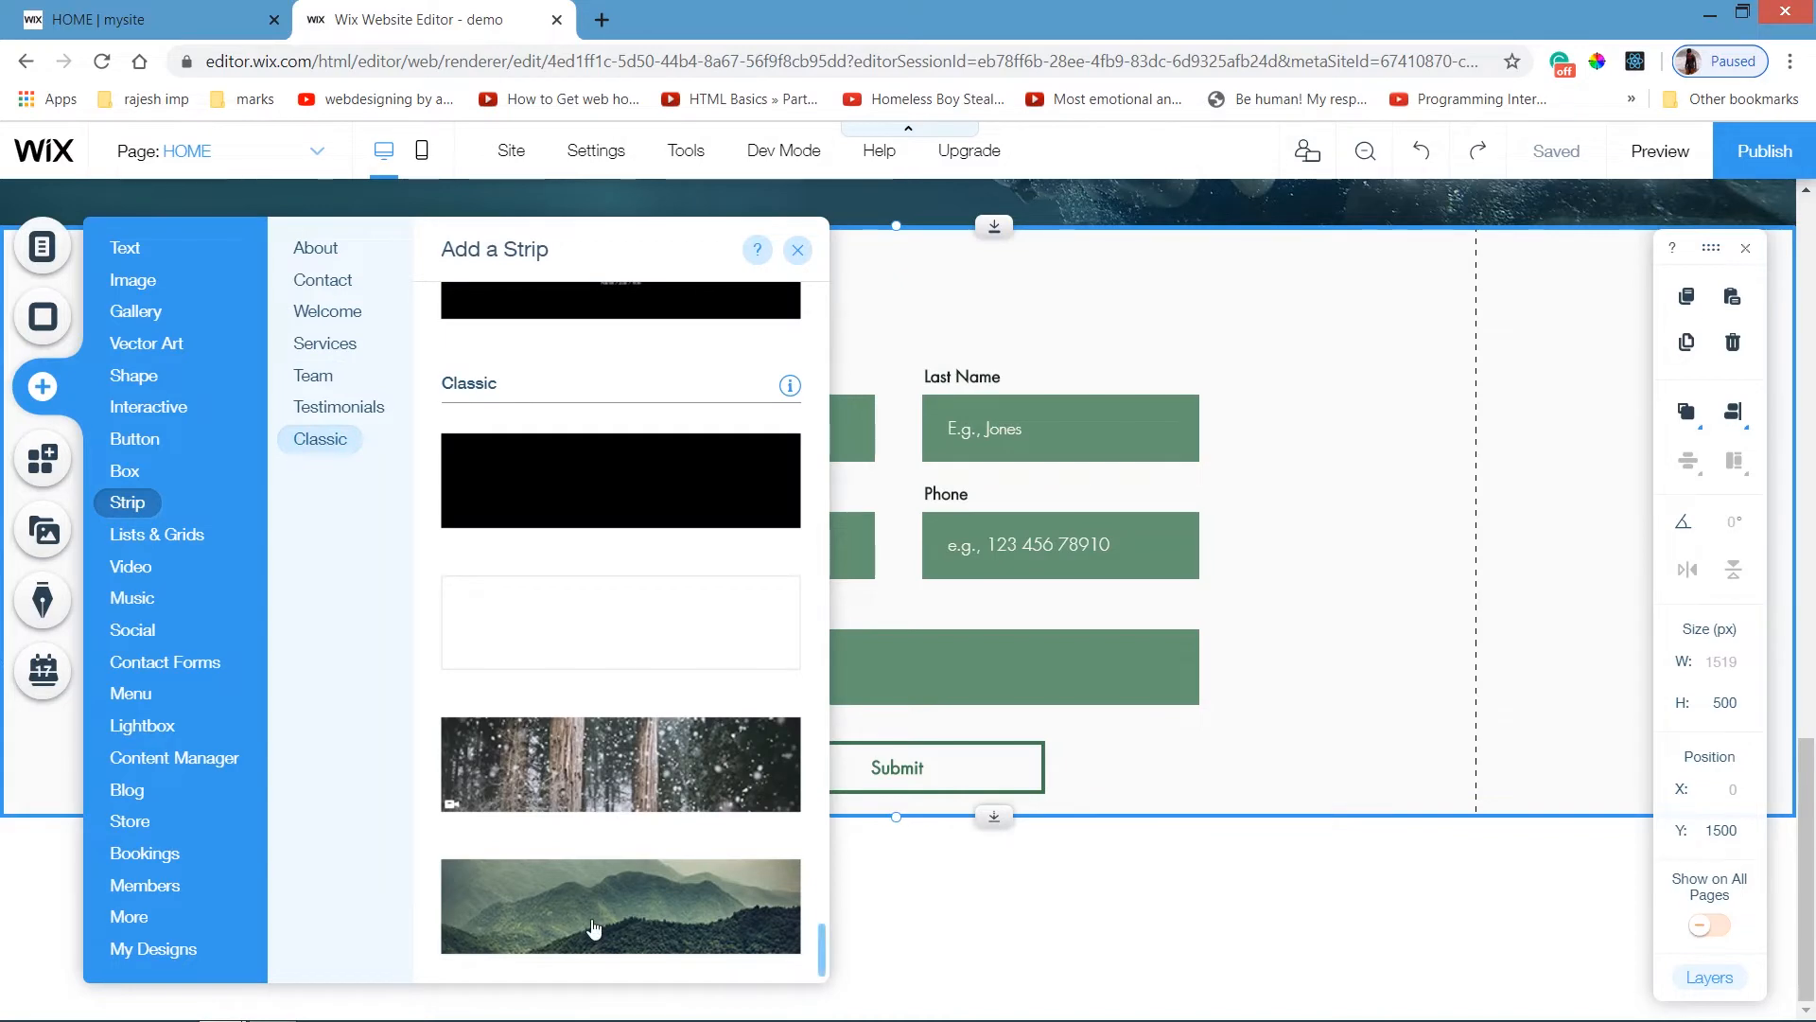
left_click(594, 929)
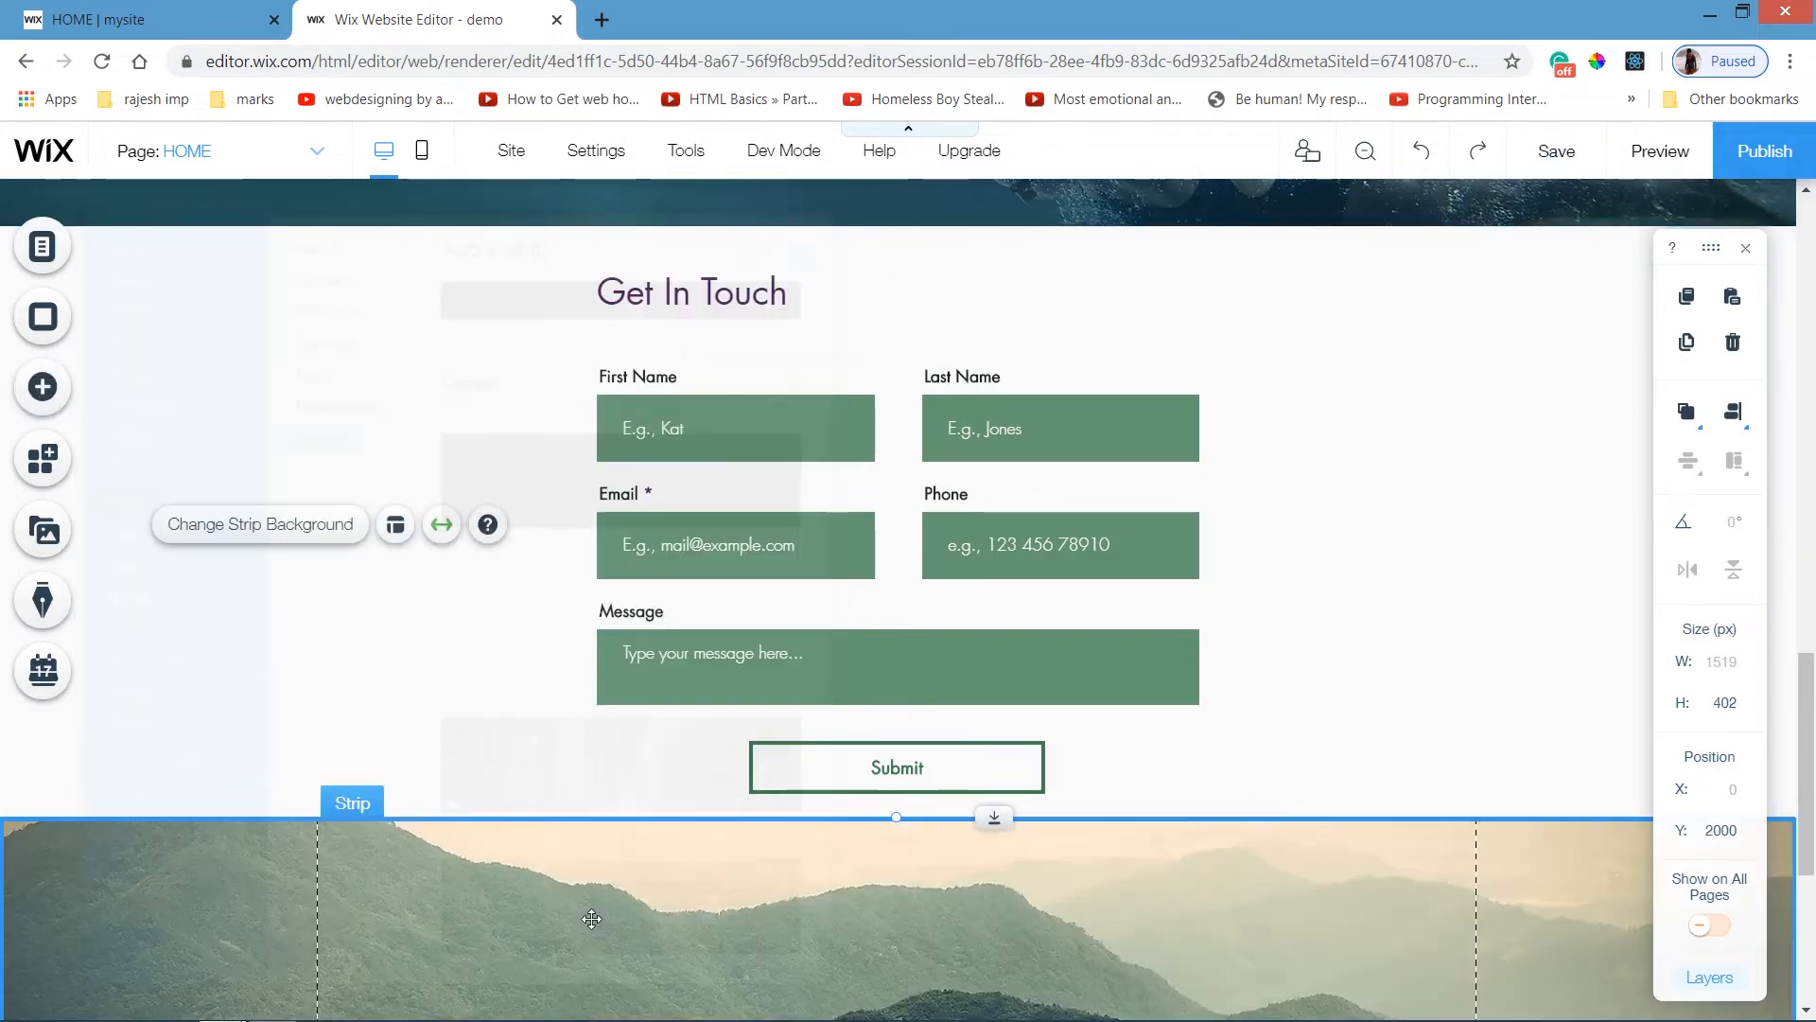
scroll(1047, 912, "down", 5)
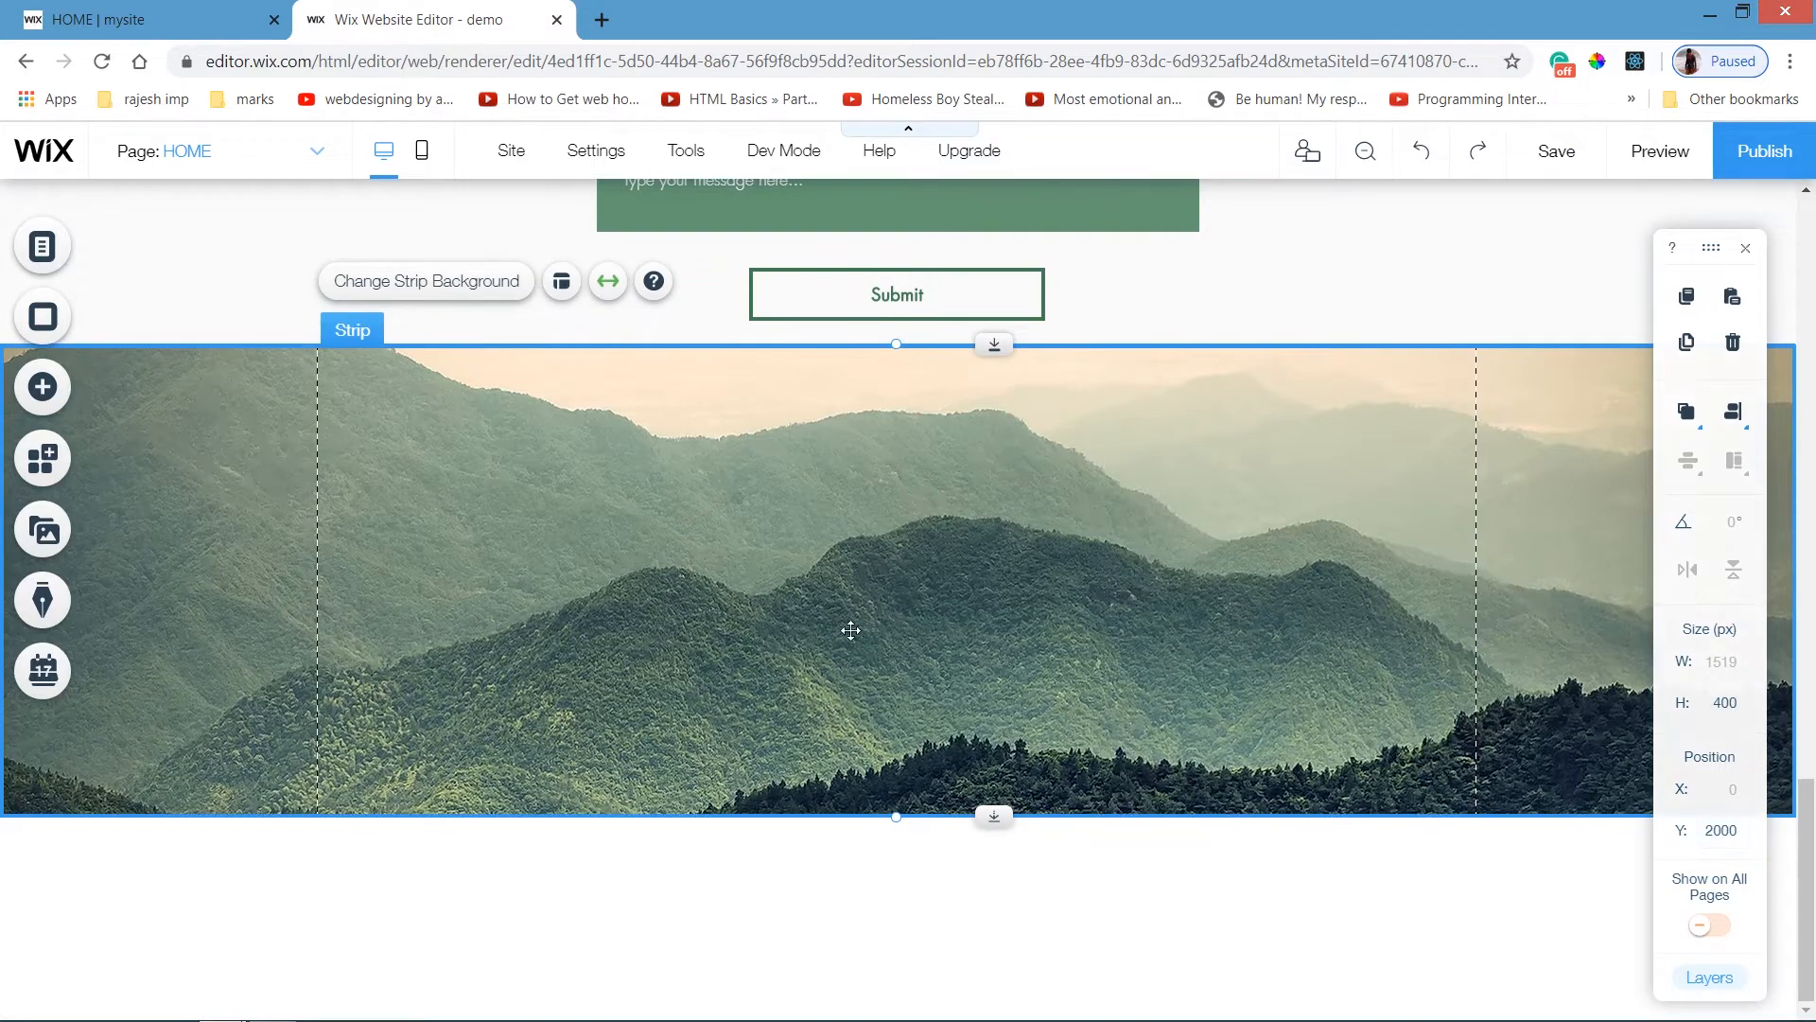
Change the new strip's background to the Morning Fog foggy pier image.
left_click(448, 288)
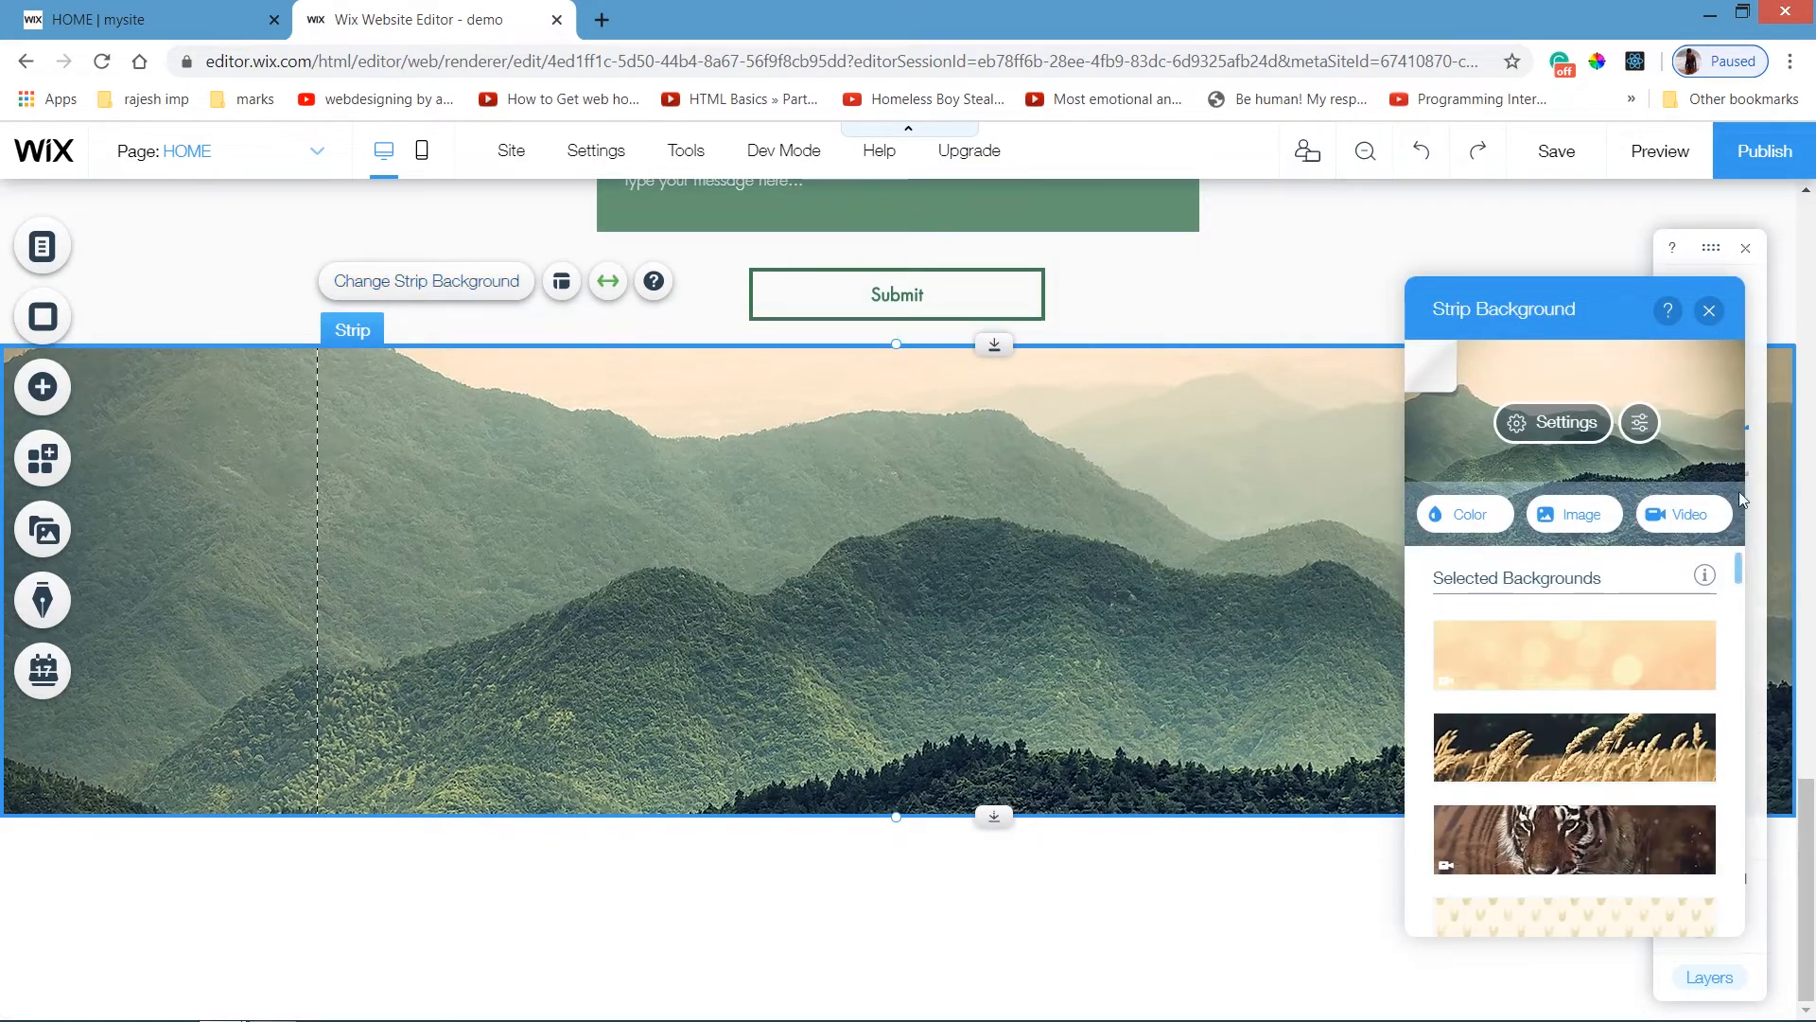
left_click_drag(1738, 566, 1737, 746)
left_click(1635, 700)
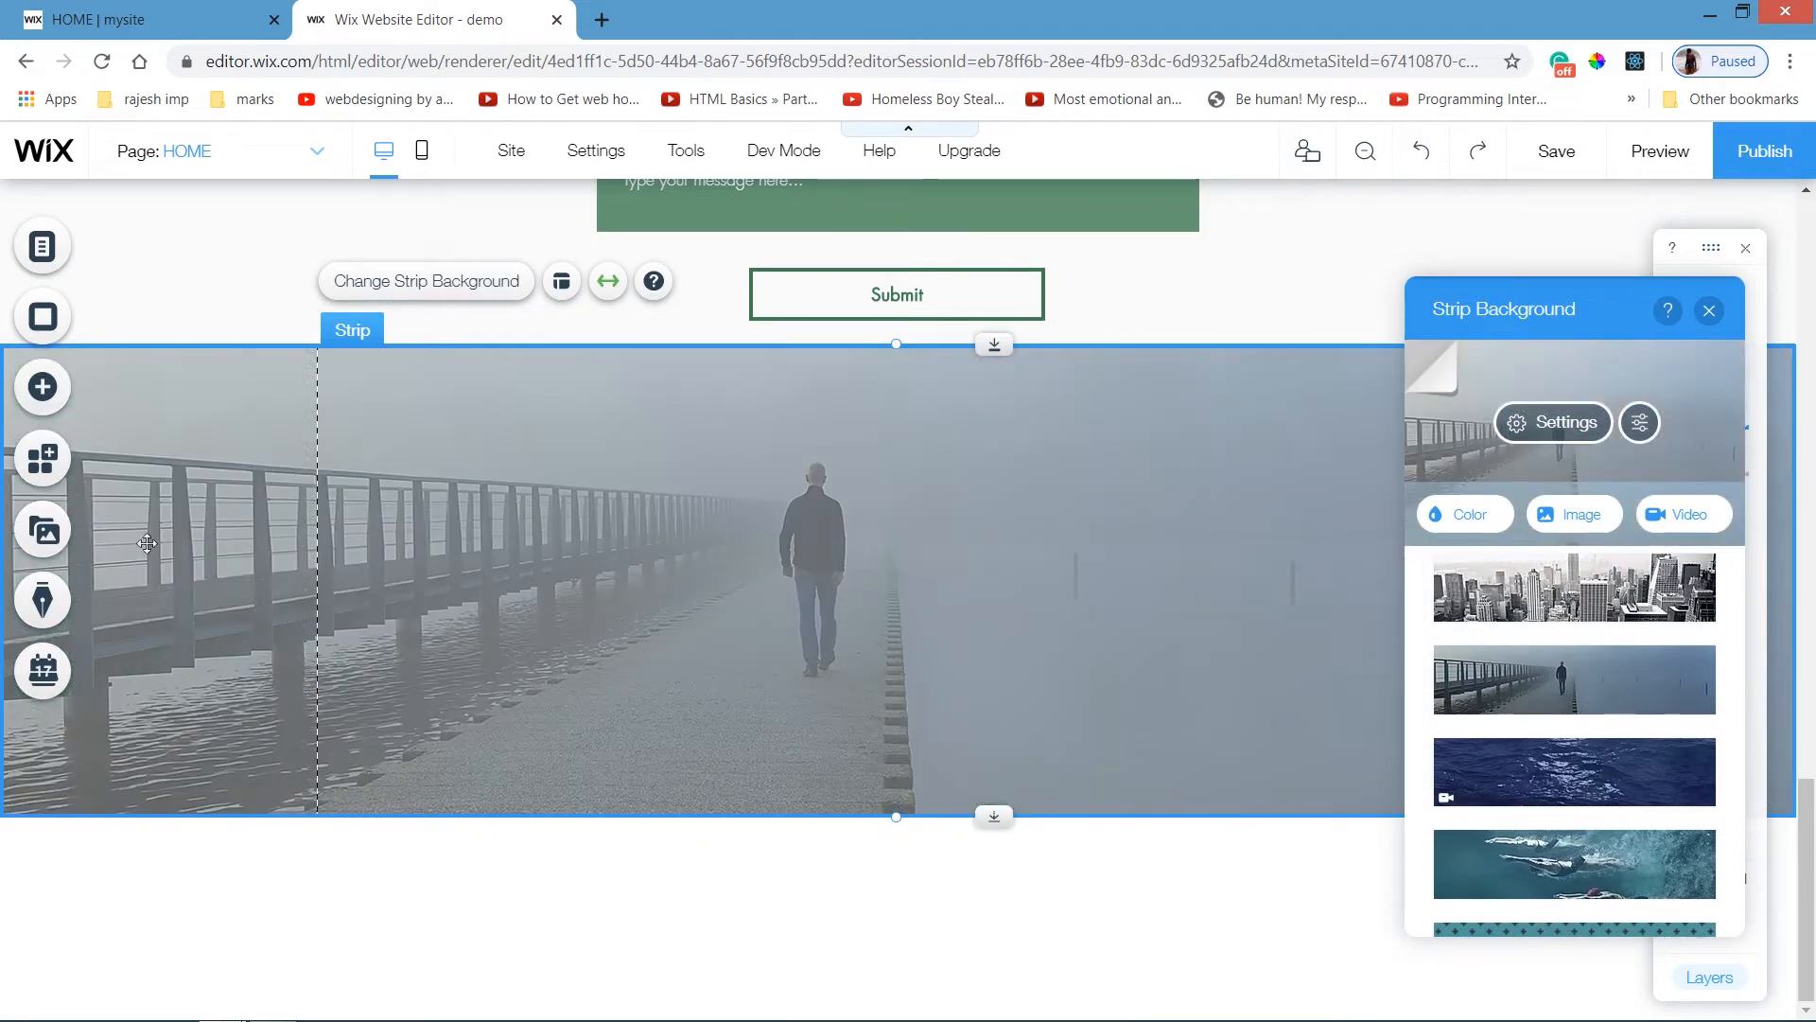
left_click(69, 389)
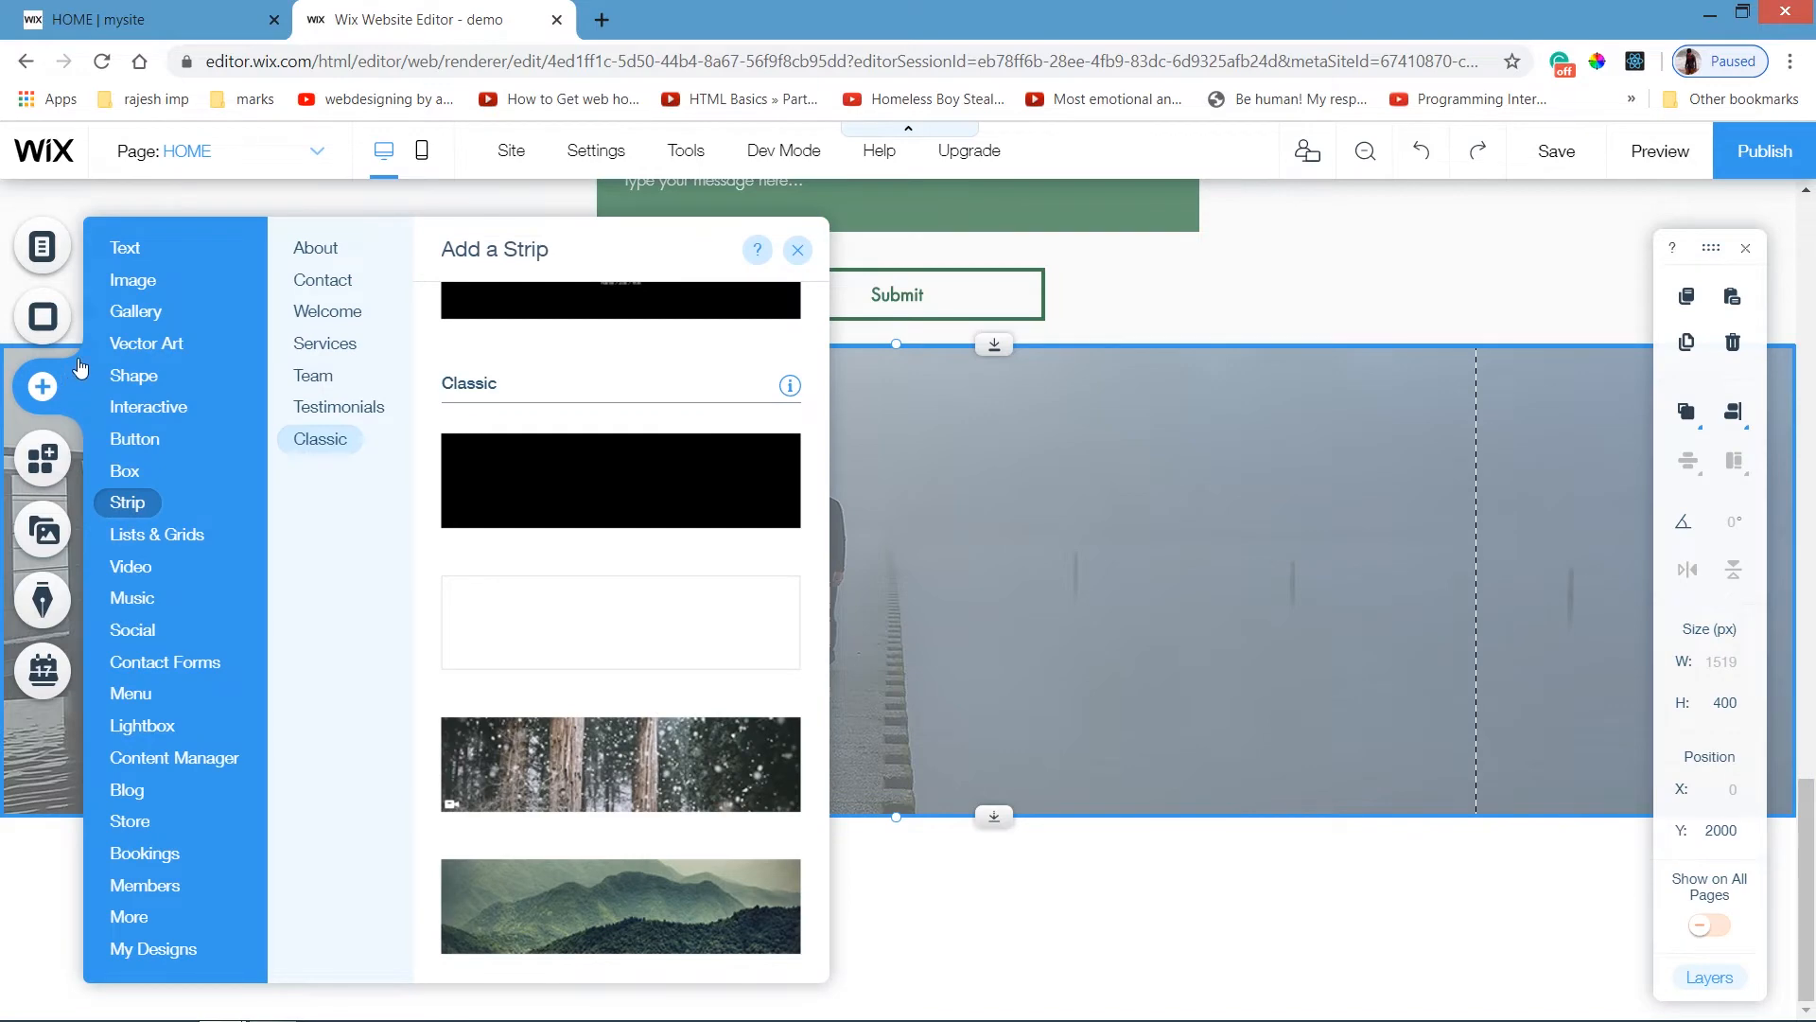
Add a Heading 3 text to the strip and rewrite it as HOBBIES.
left_click(124, 248)
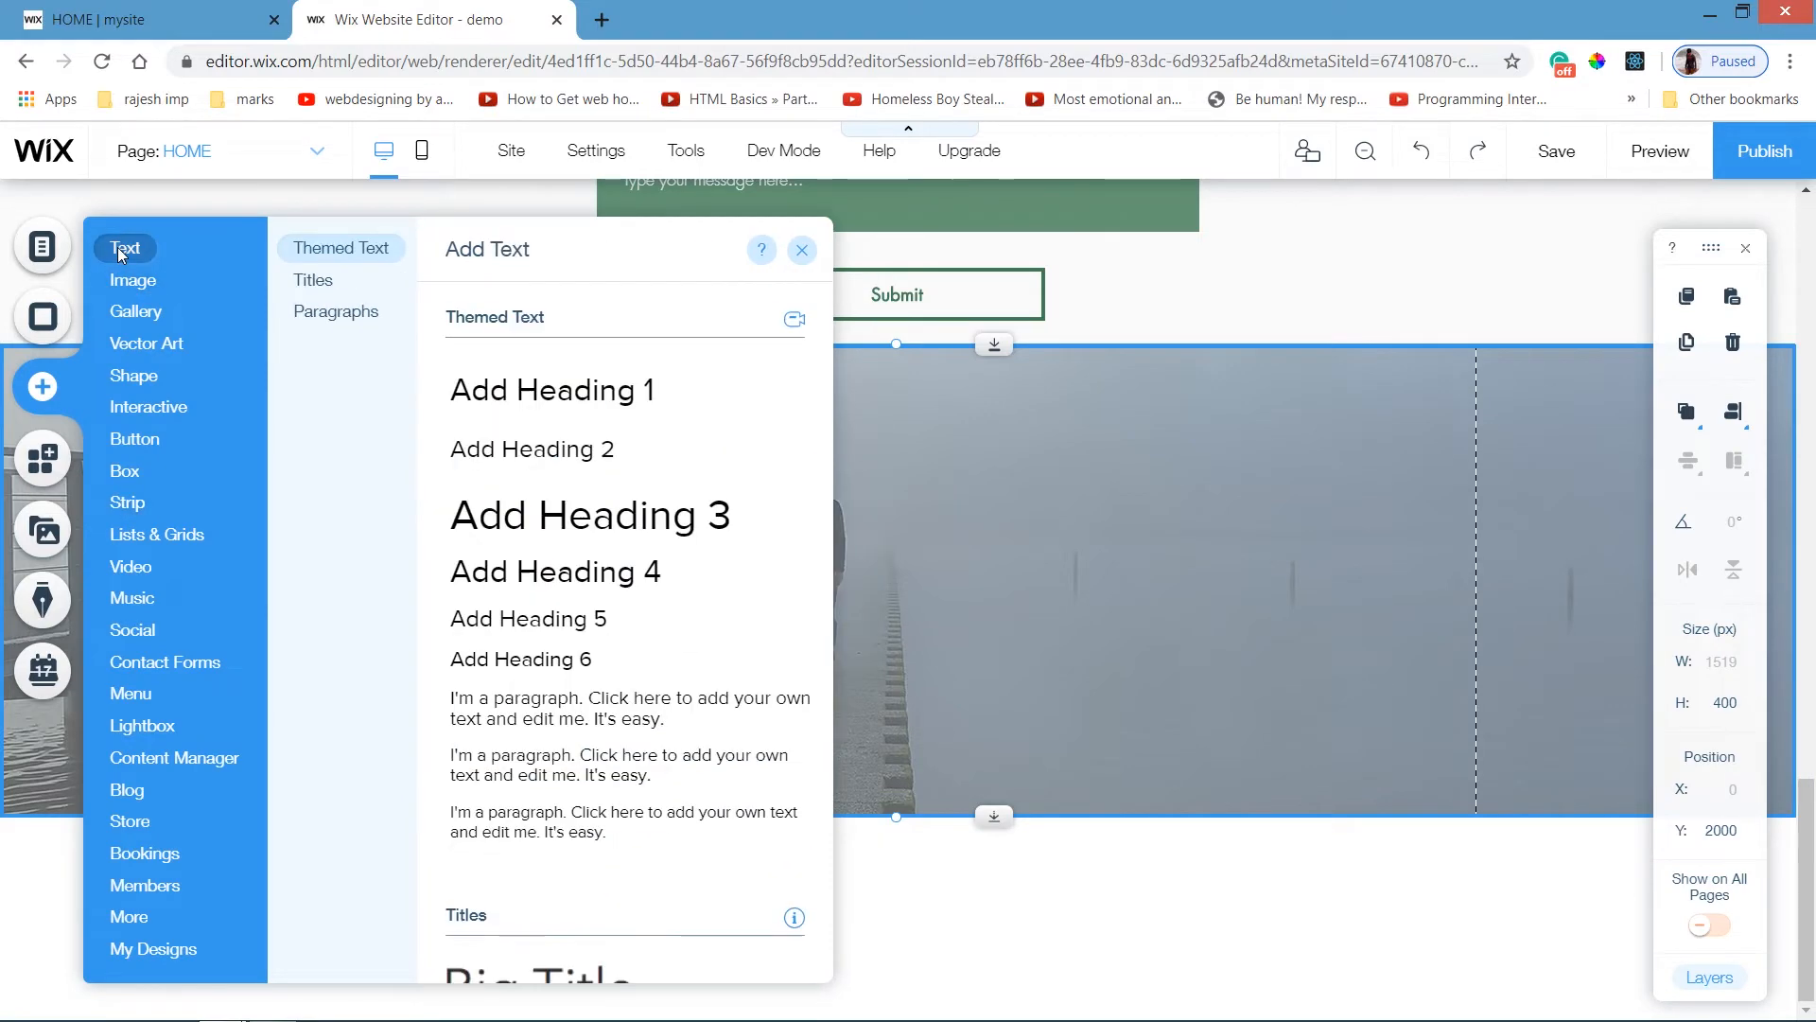
left_click(536, 536)
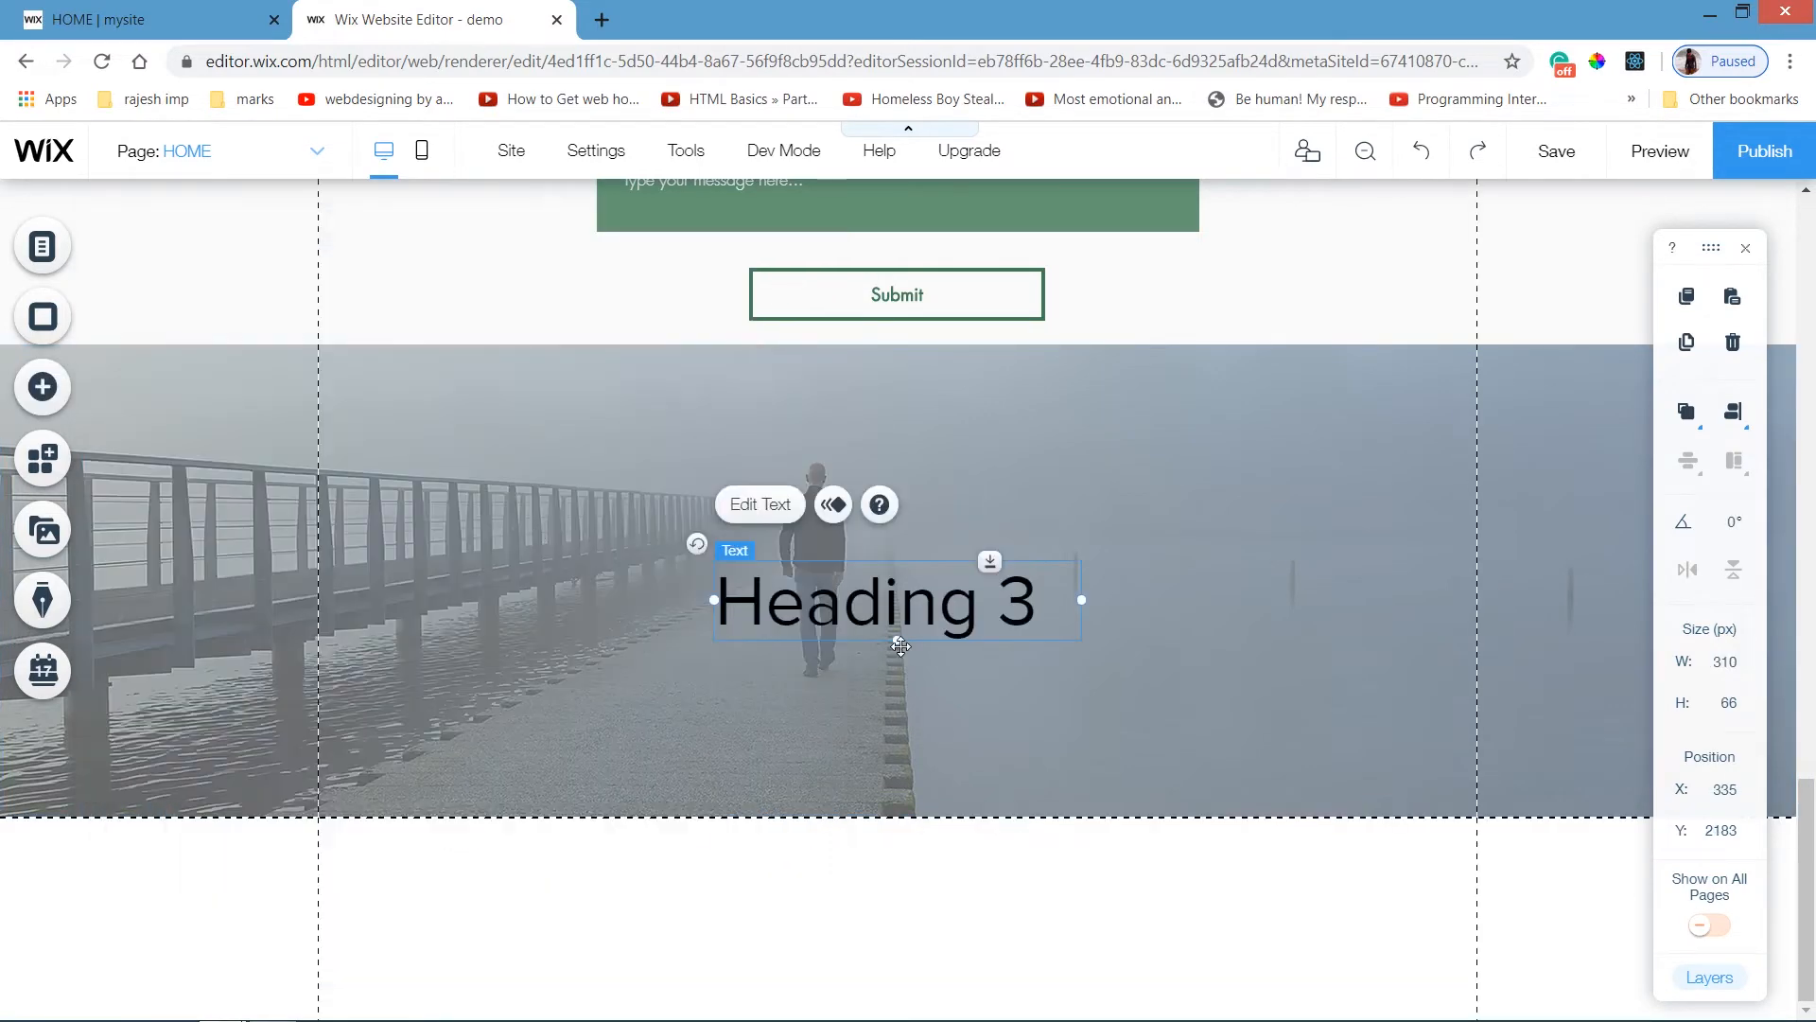
double_click(943, 599)
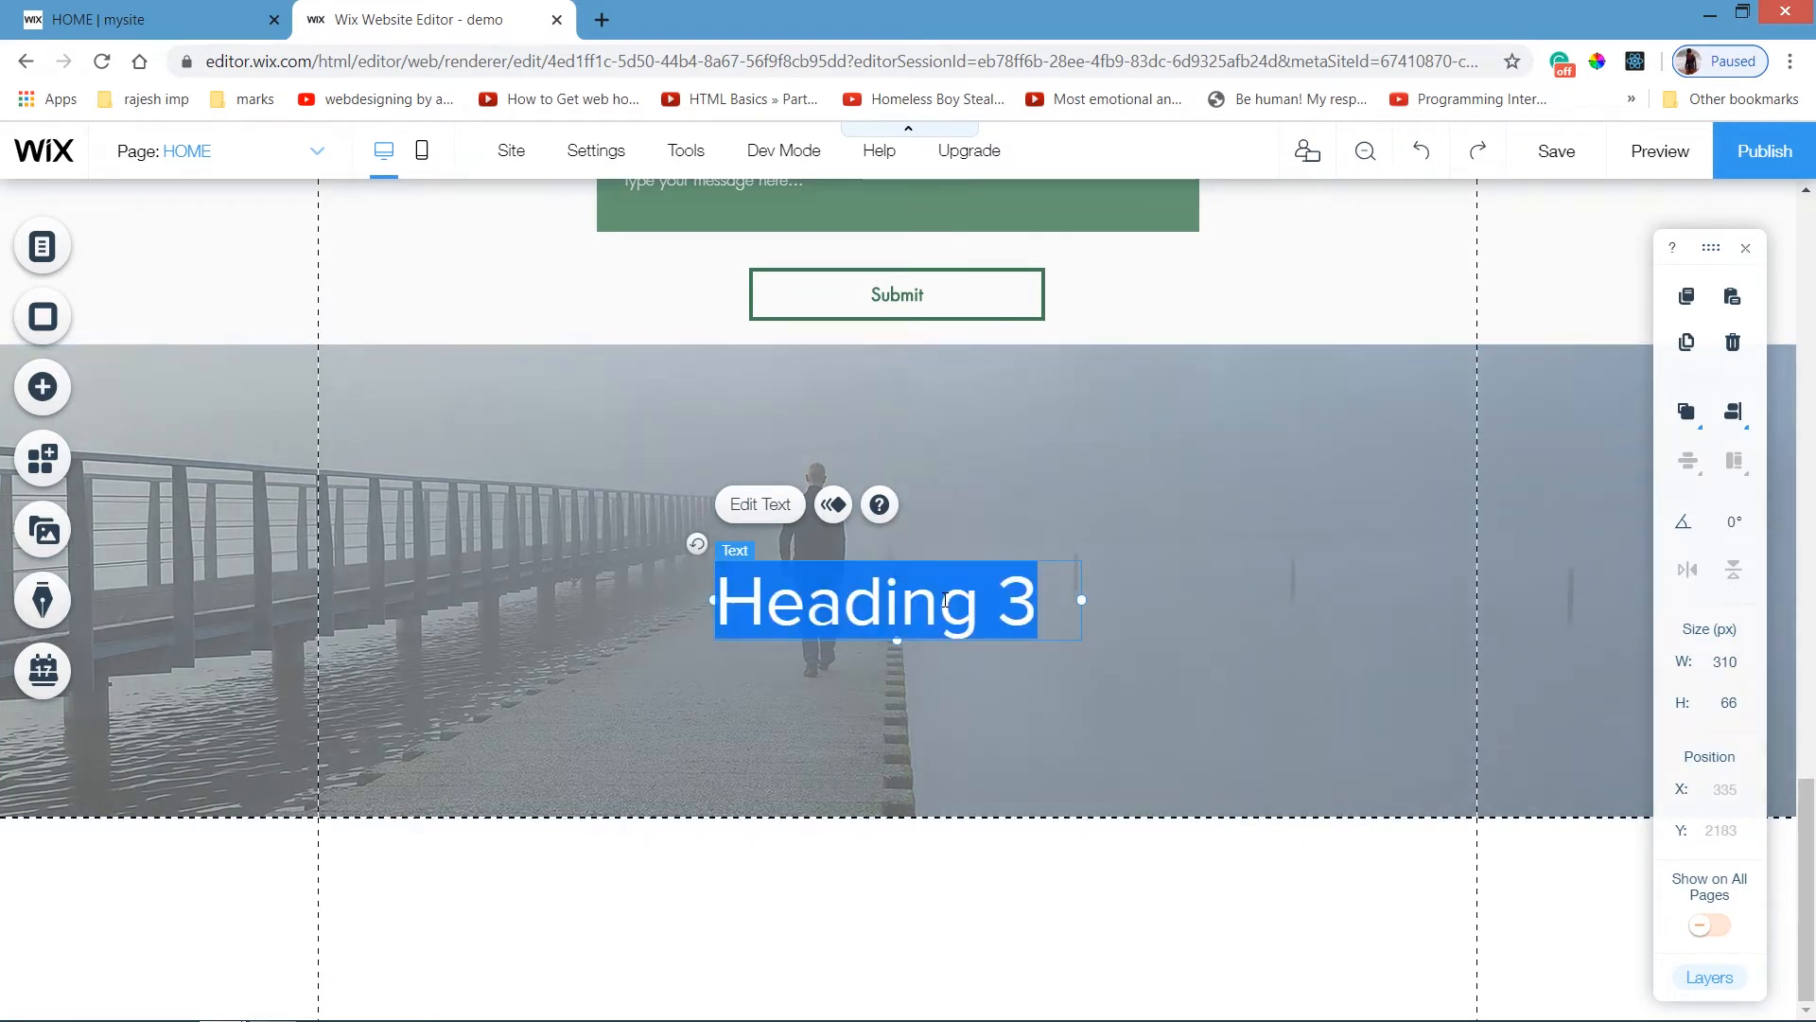
type("HOVV")
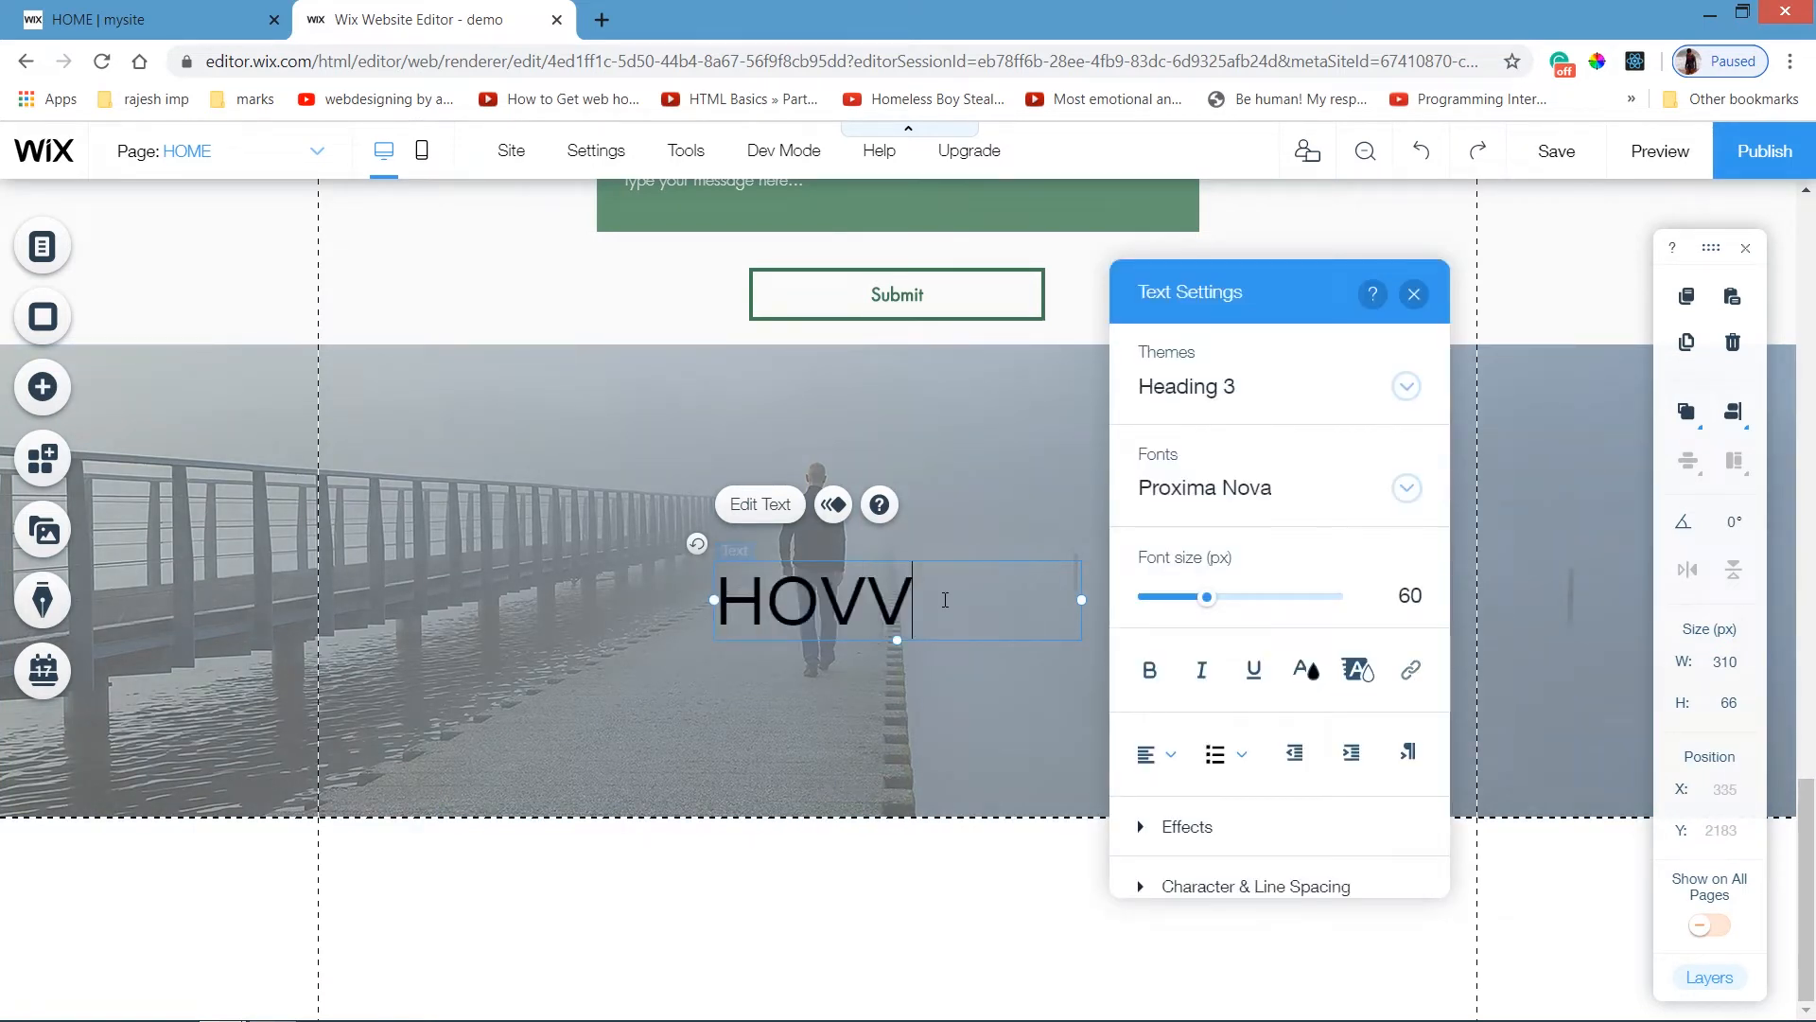
key("BackSpace")
key("BackSpace")
type("BBIES")
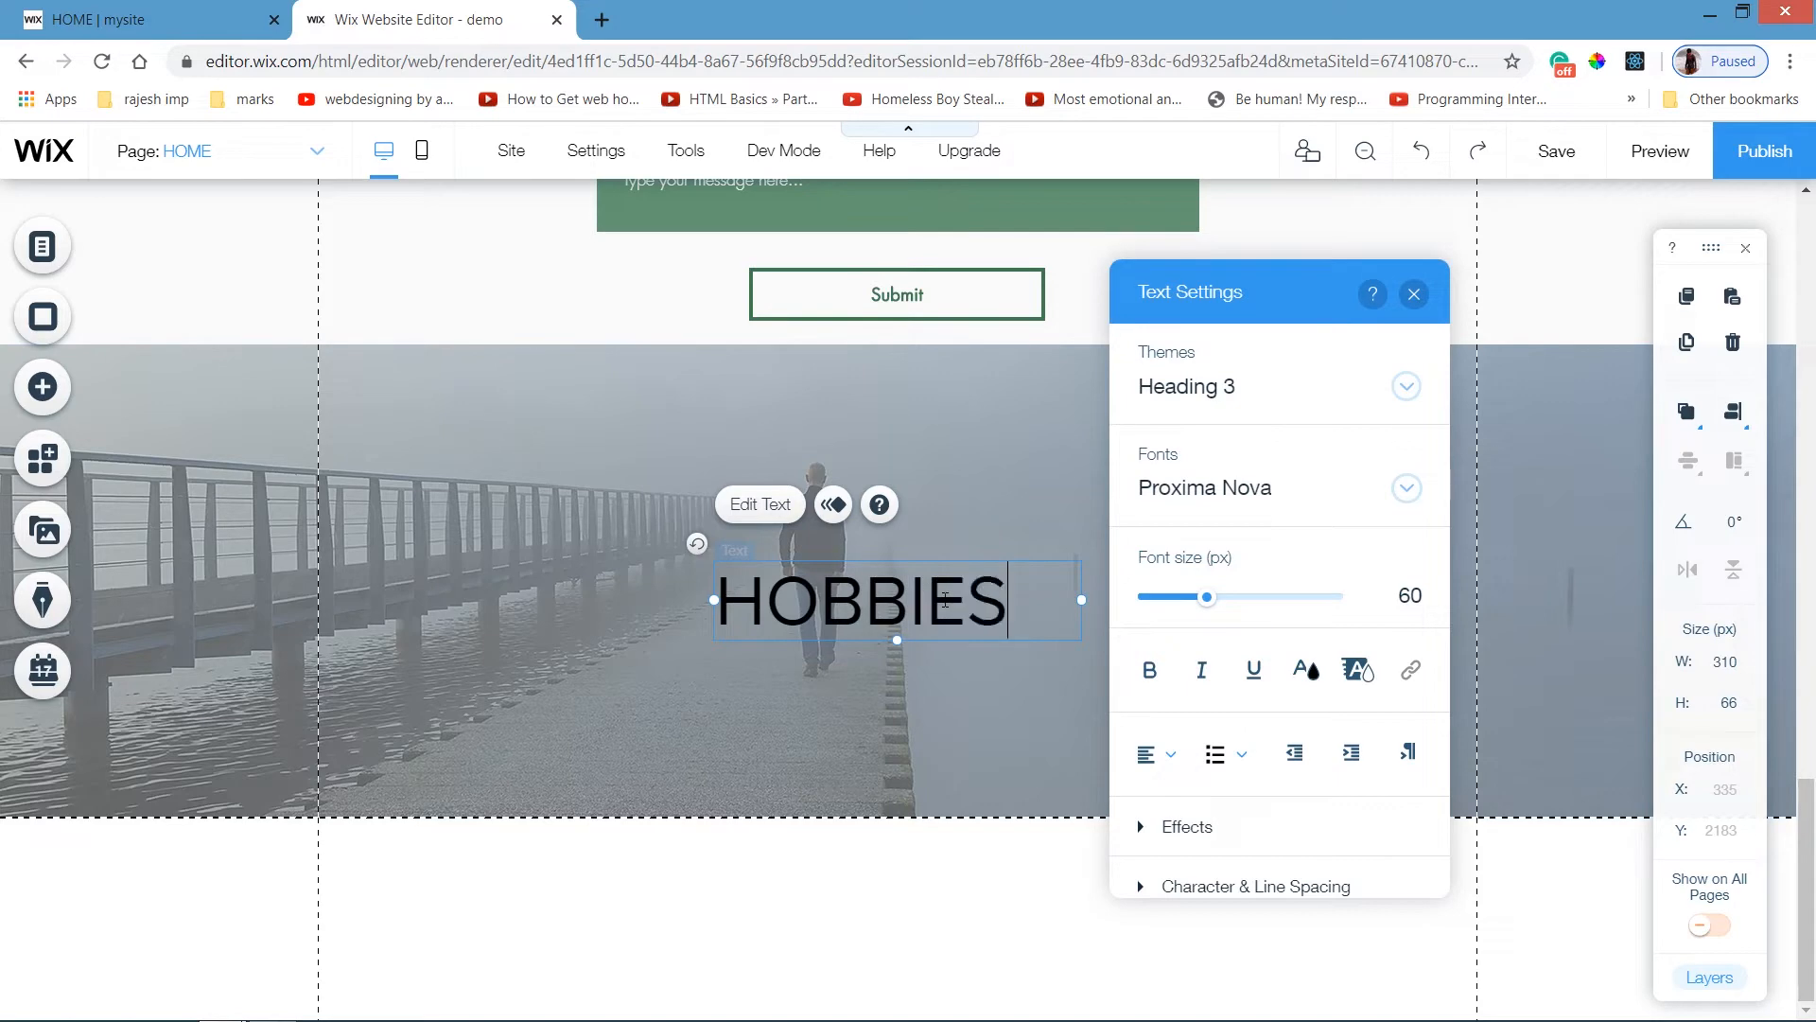
key("shift+Left")
key("shift+Left")
key("shift+Left")
key("shift+Left")
key("shift+Left")
key("shift+Left")
key("shift+Left")
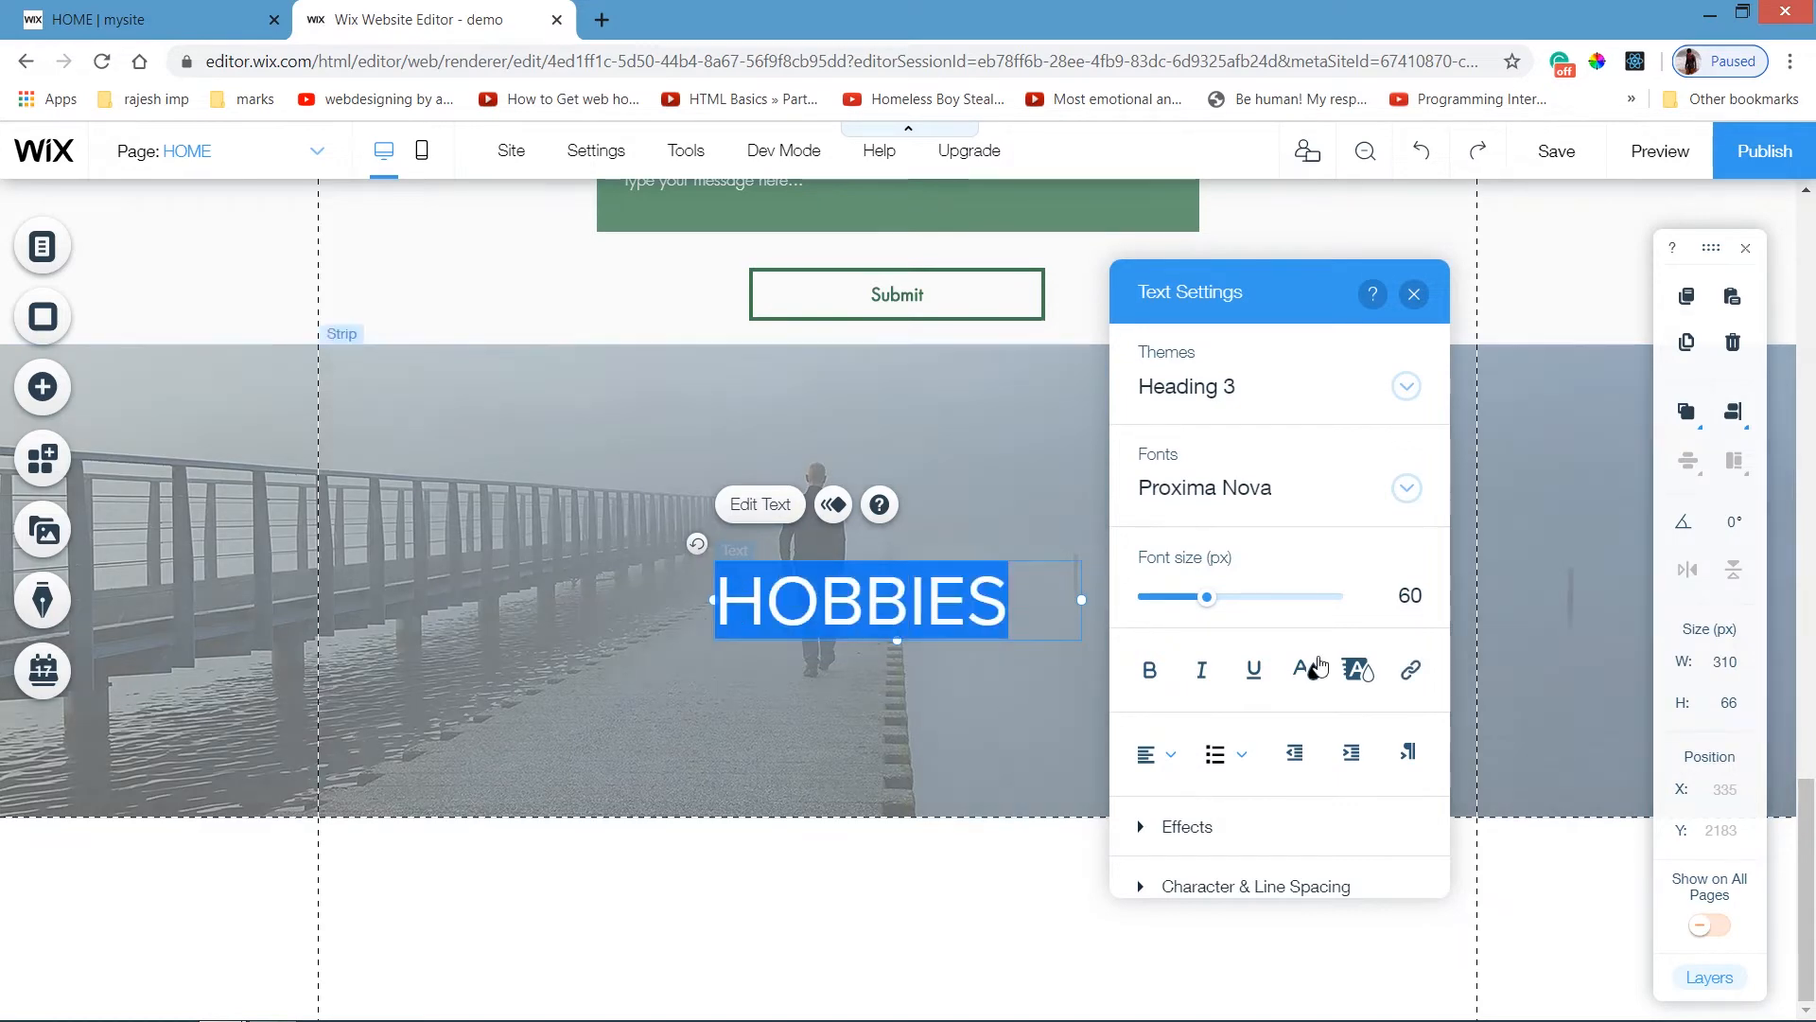
Make the HOBBIES heading white and centred, and move it near the strip's top.
left_click(1311, 668)
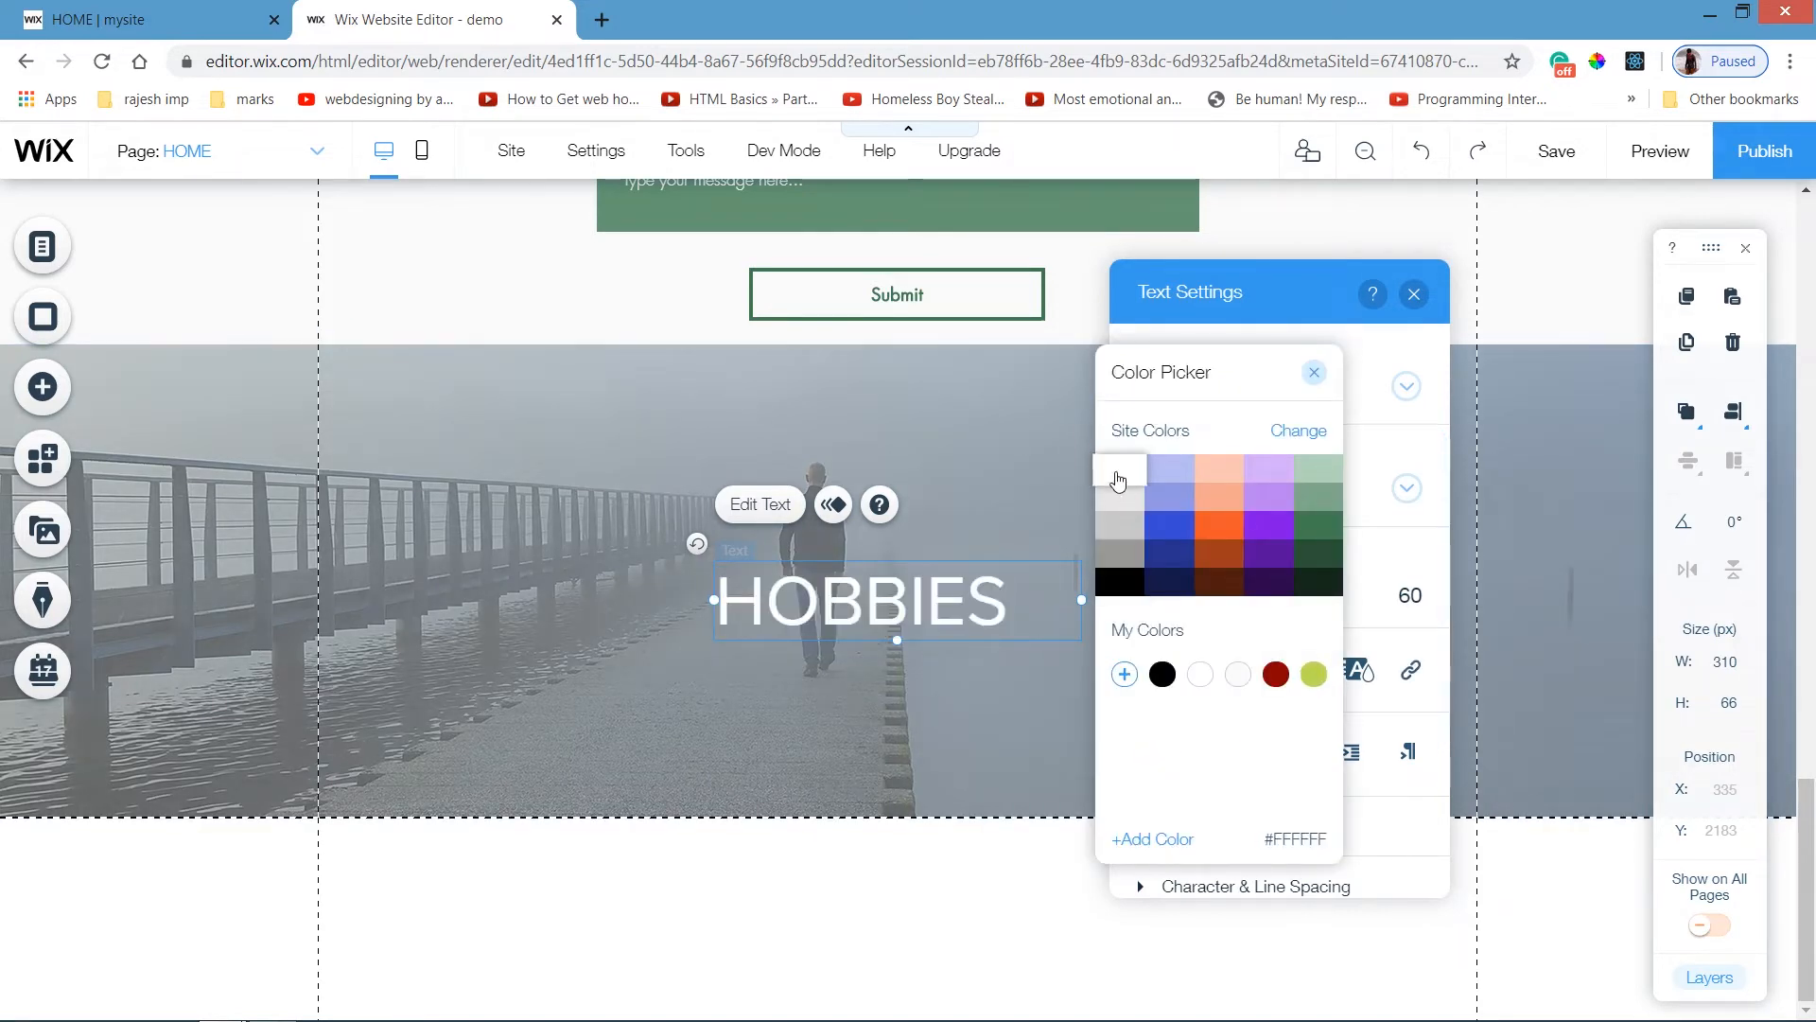
left_click(1012, 605)
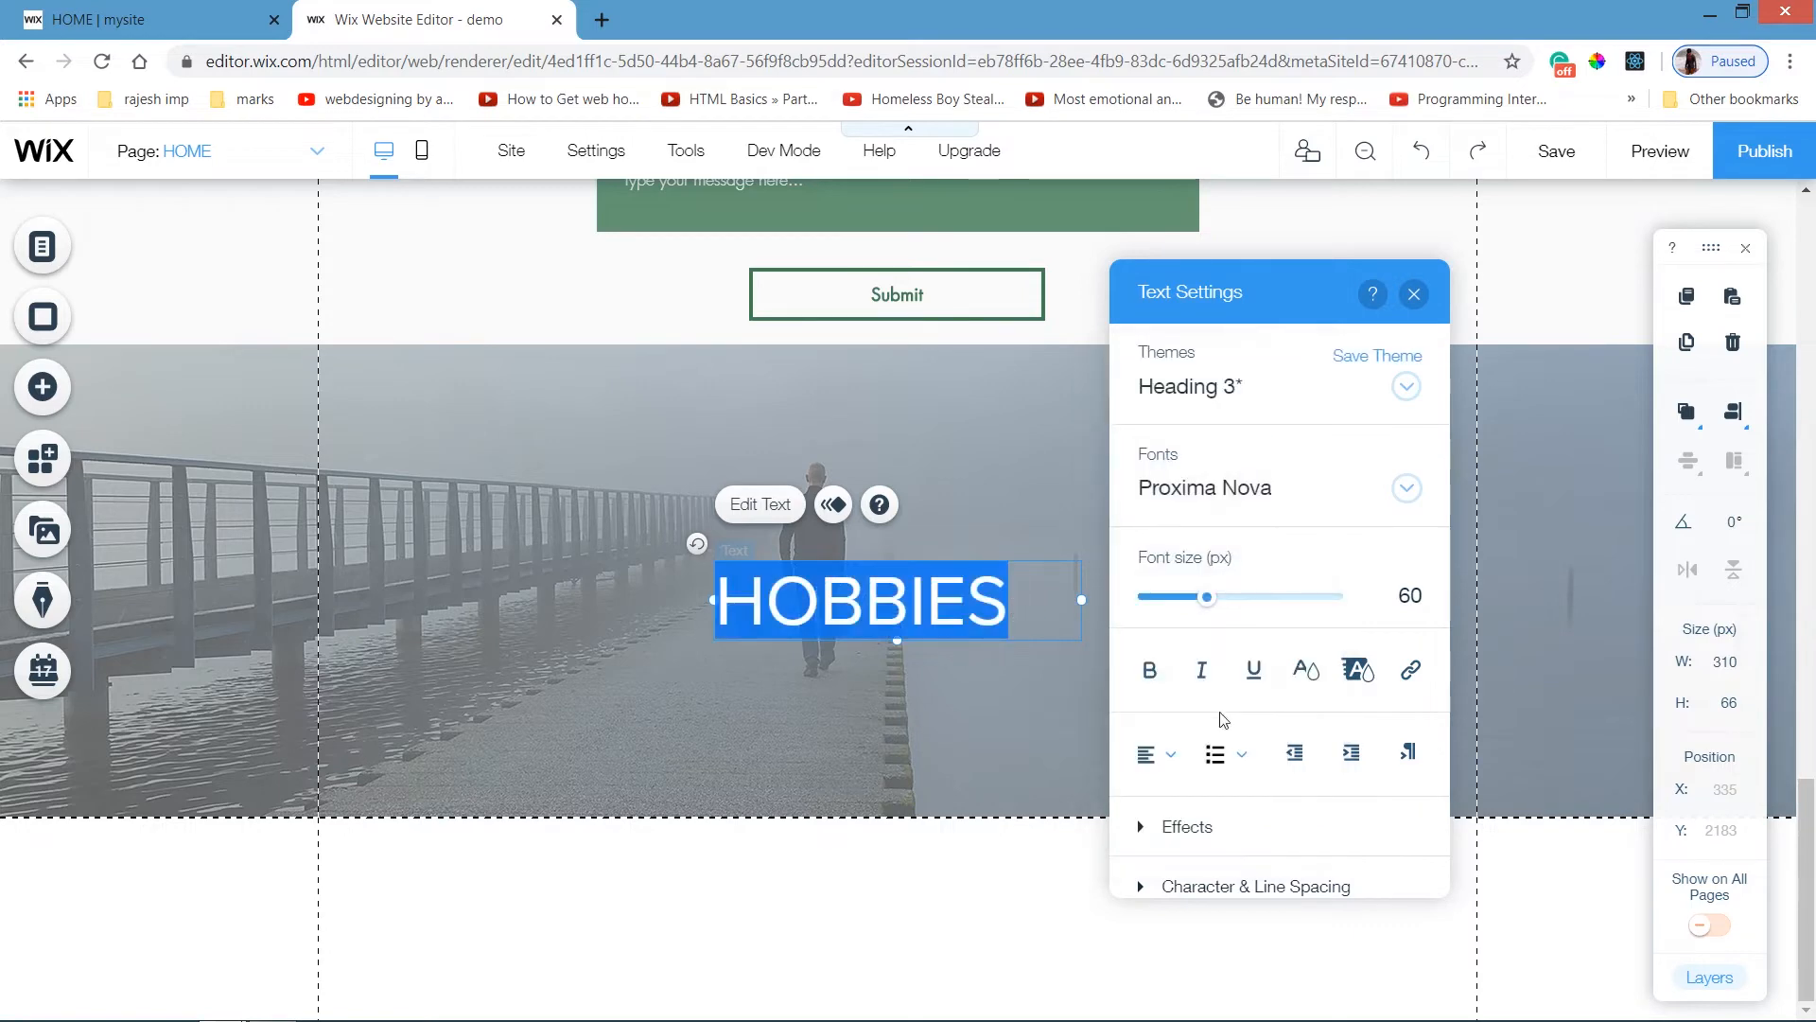
left_click(1156, 757)
left_click(1165, 794)
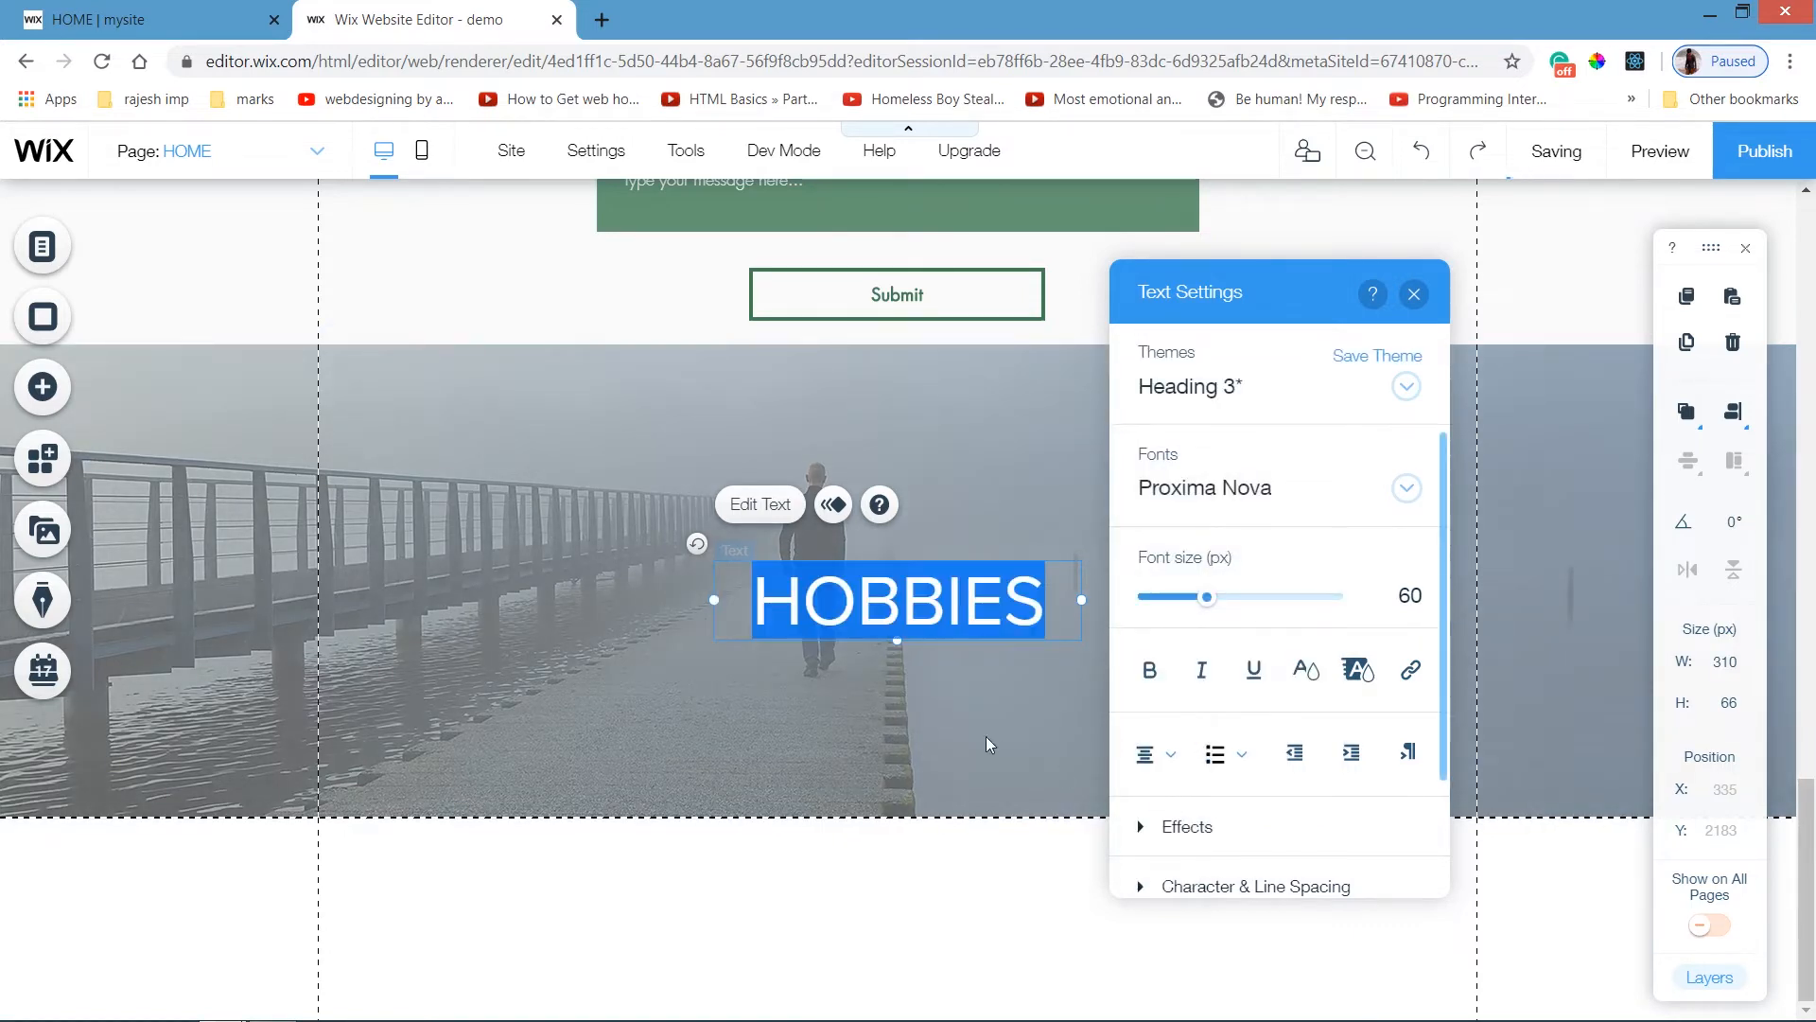
left_click(984, 738)
left_click_drag(931, 581, 932, 434)
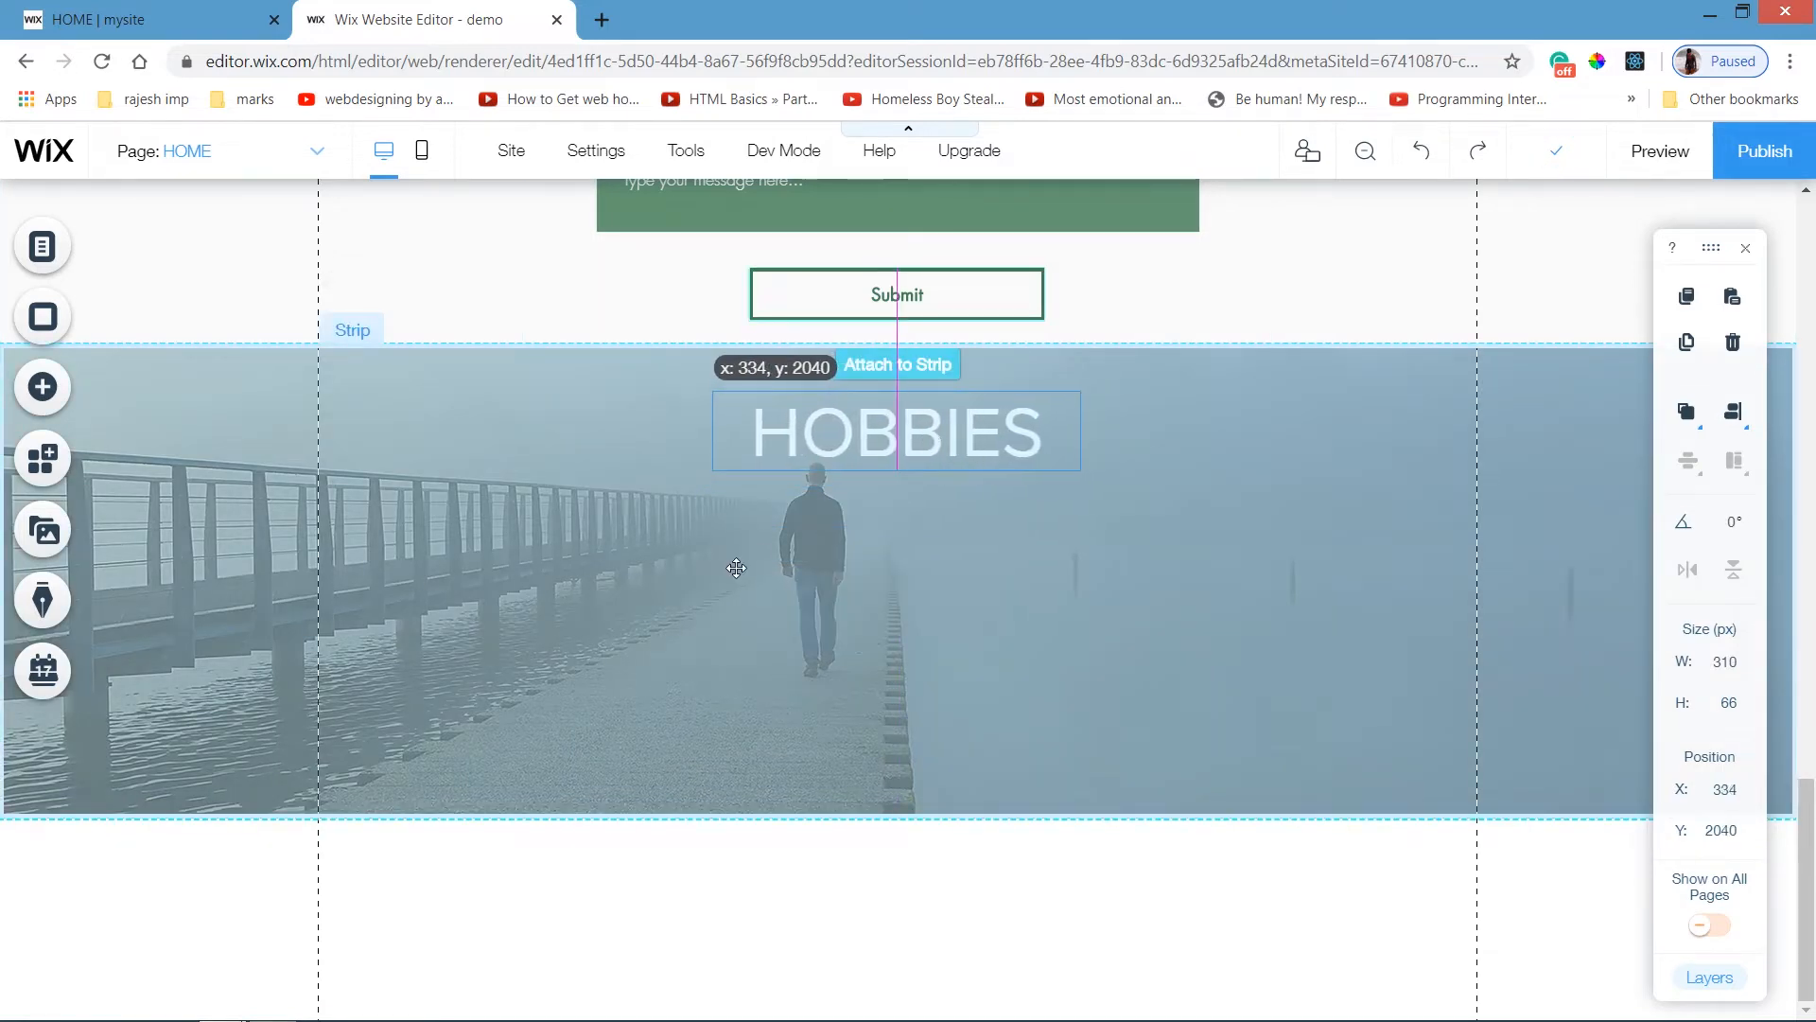
left_click_drag(736, 568, 736, 567)
left_click(41, 386)
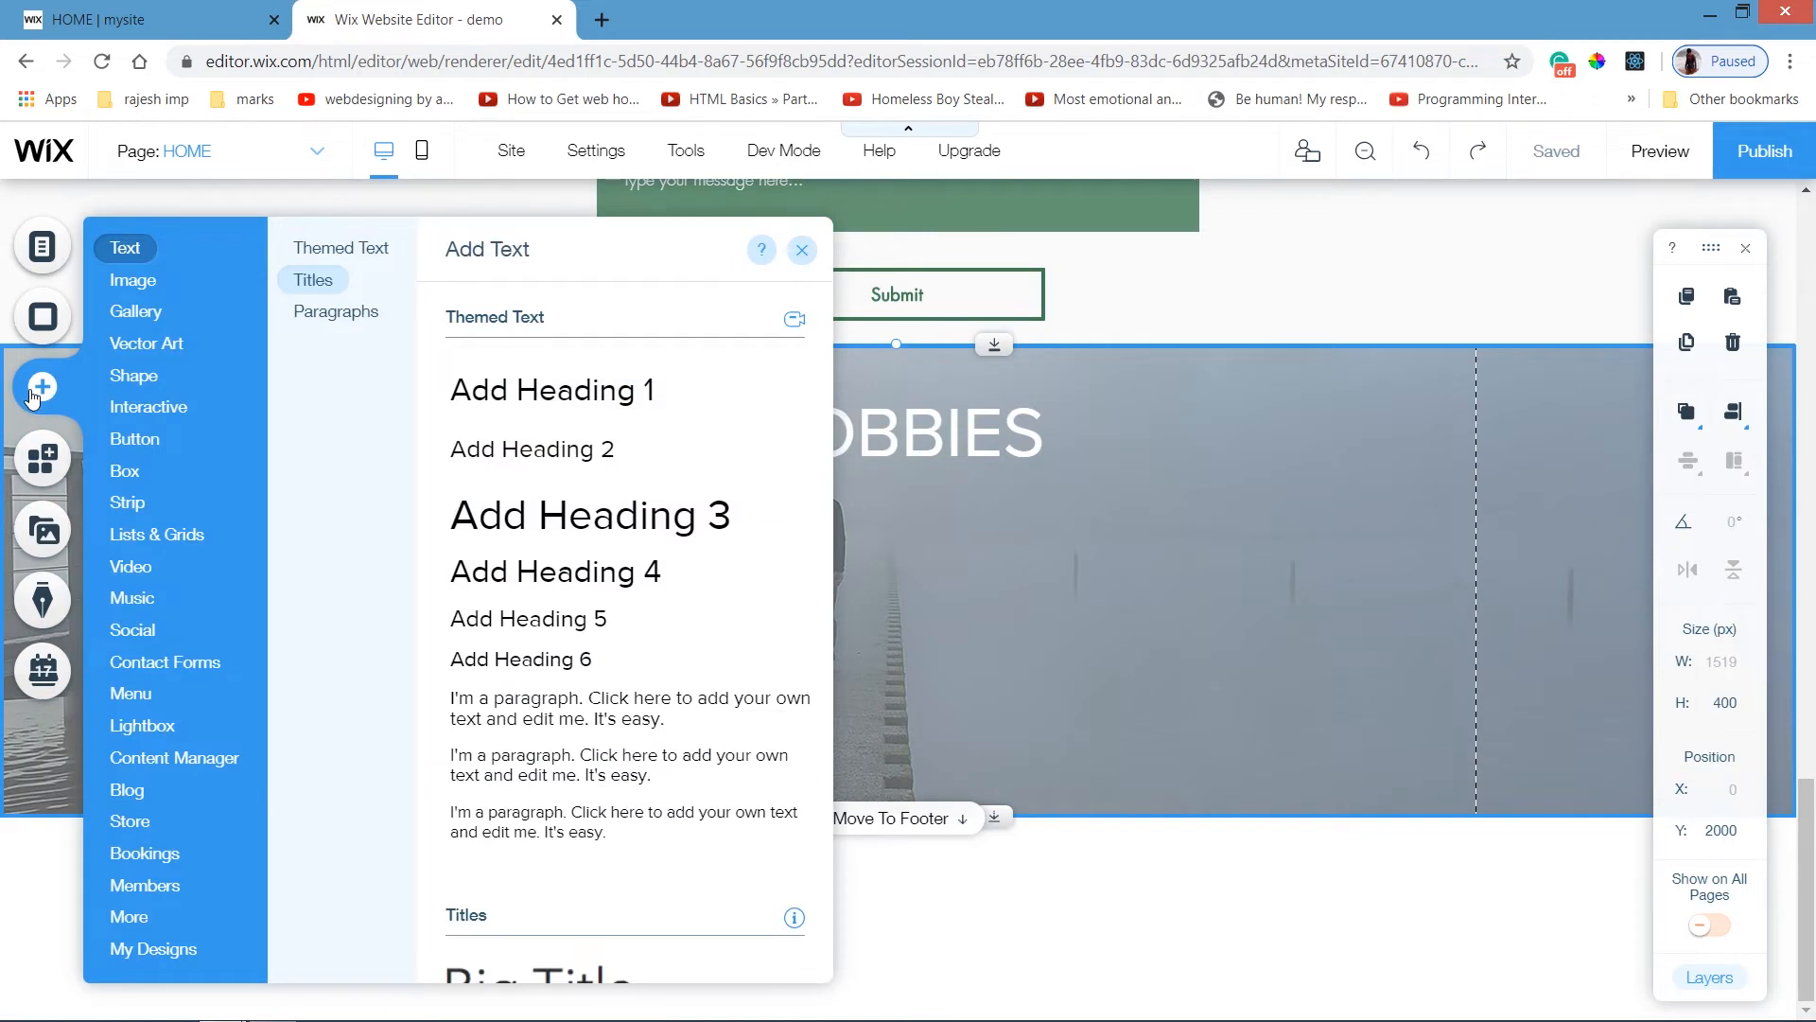
Add a basic circle shape right of the walking figure and fill it white (#FFFFFF).
left_click(129, 378)
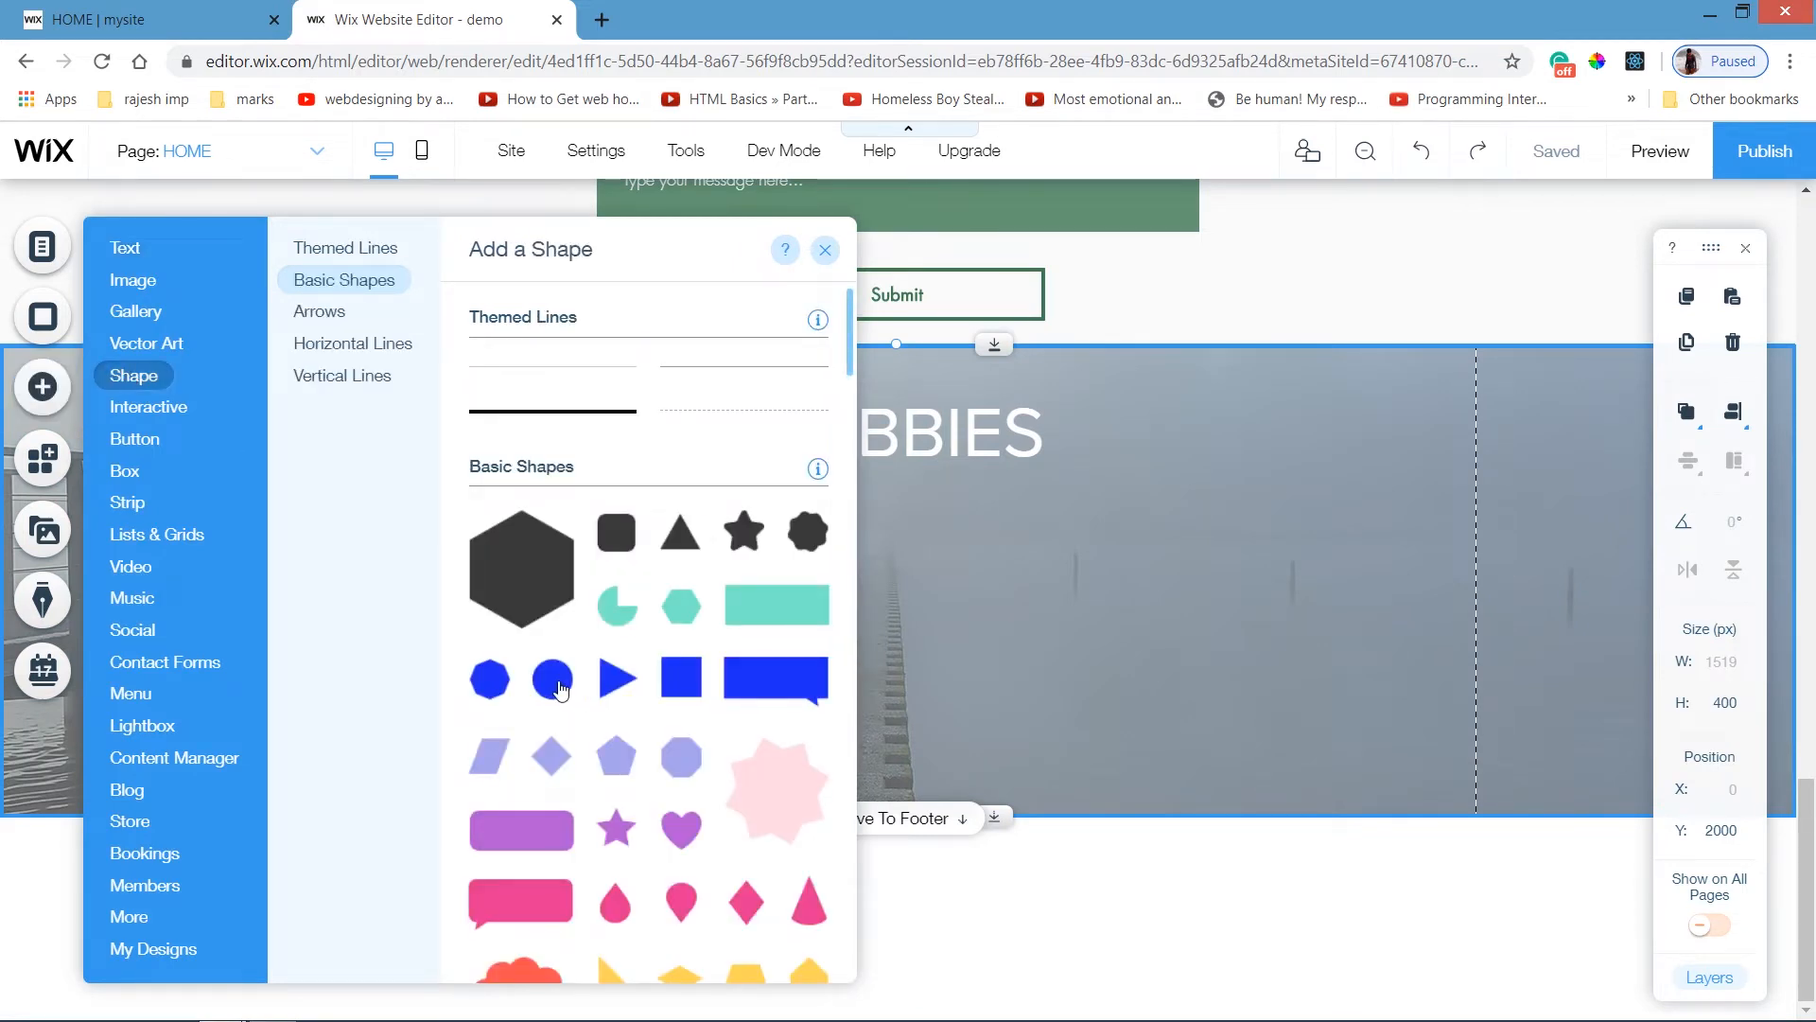
left_click(558, 689)
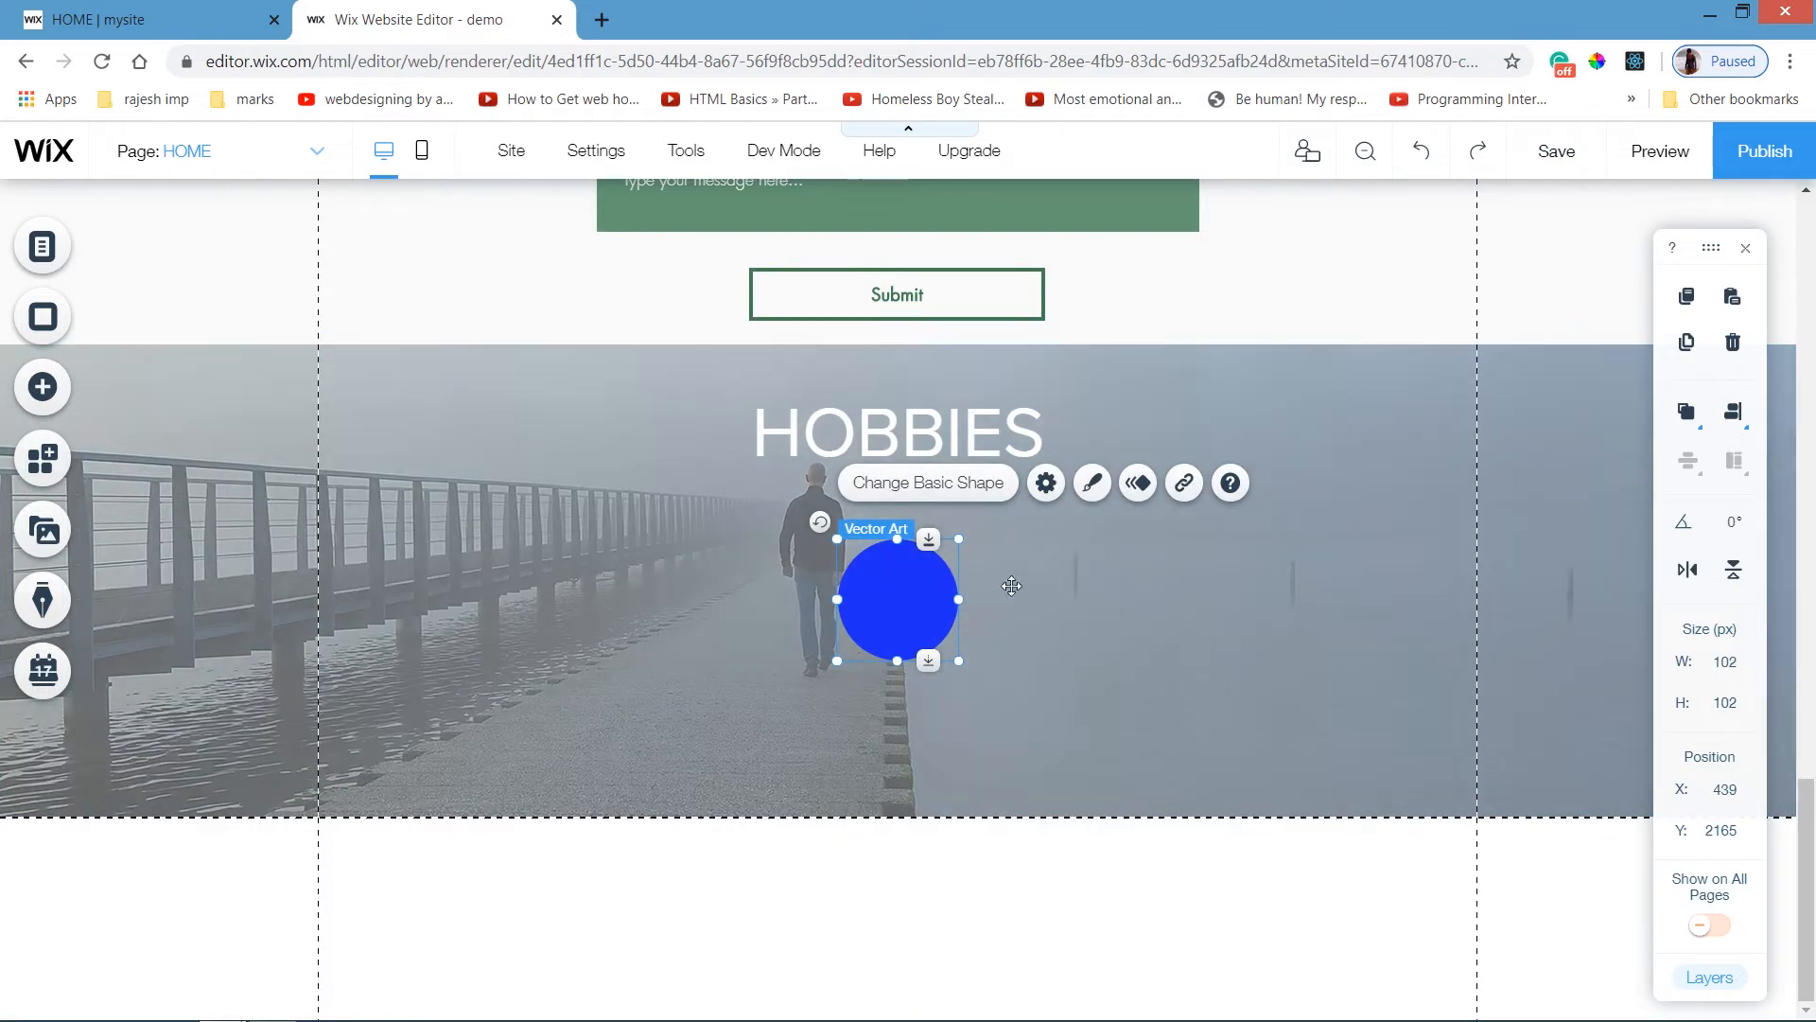
left_click_drag(902, 578, 1167, 575)
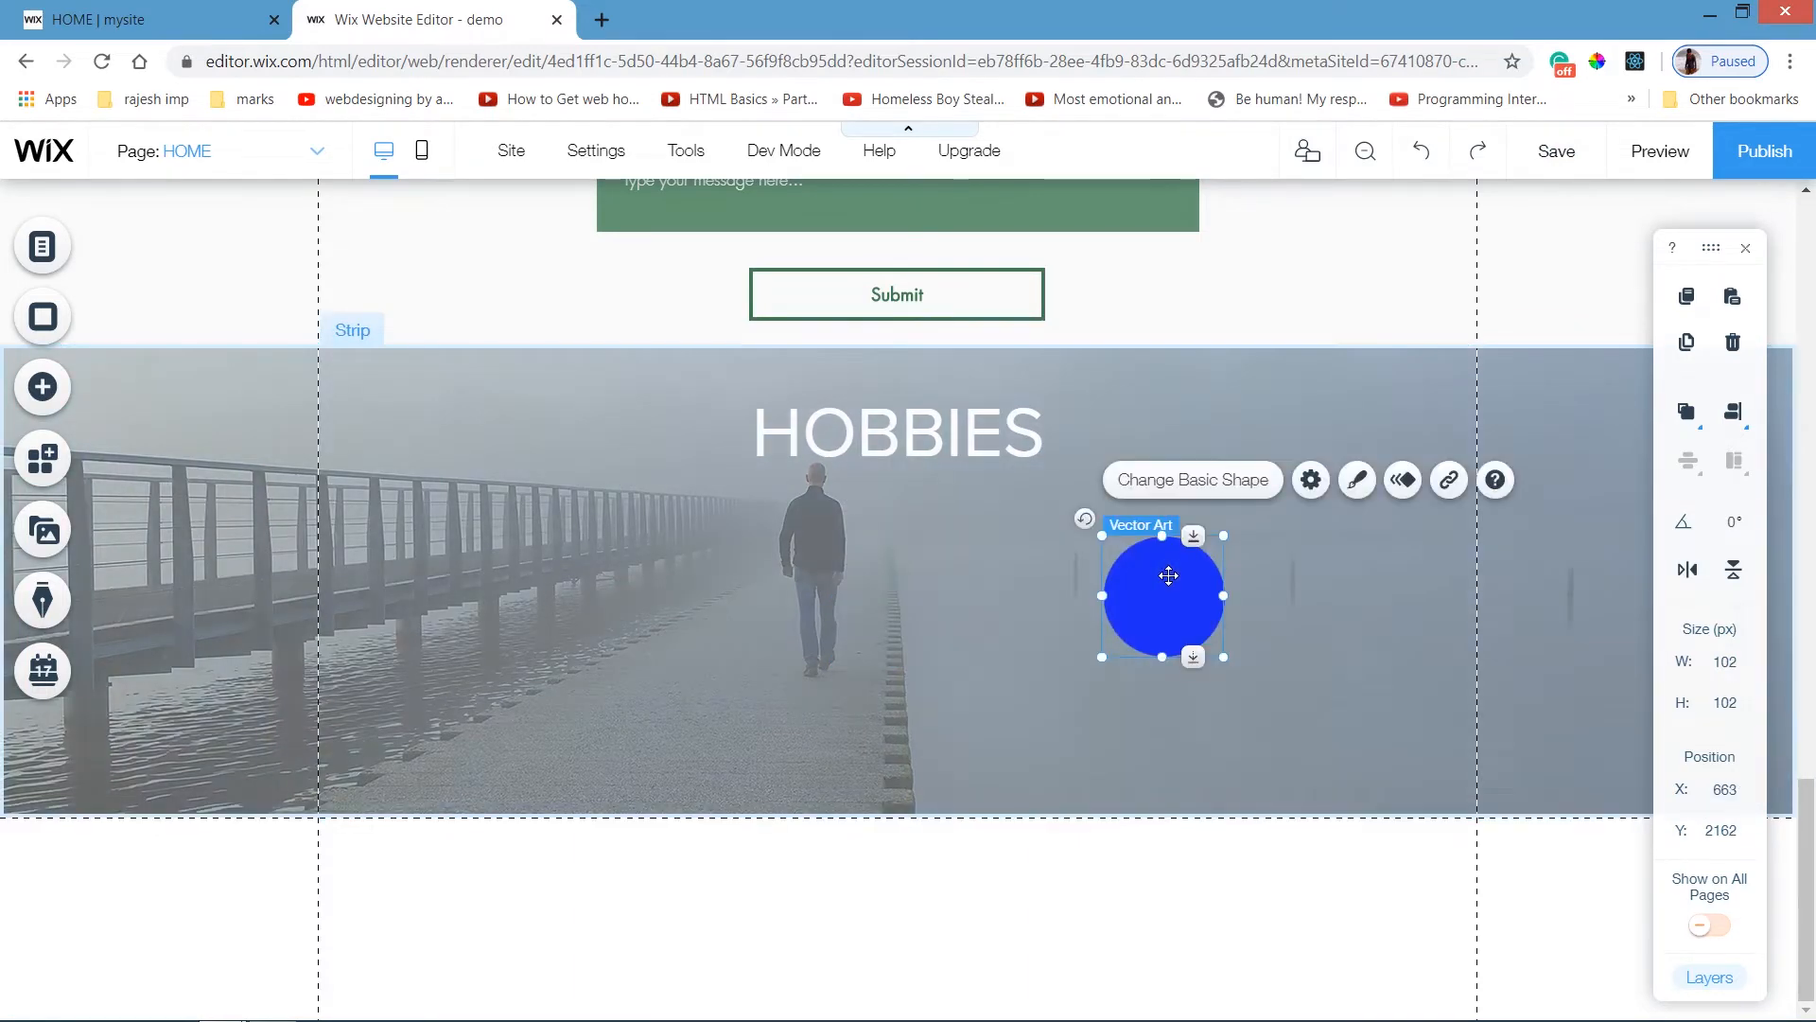
left_click(1356, 483)
left_click(1039, 480)
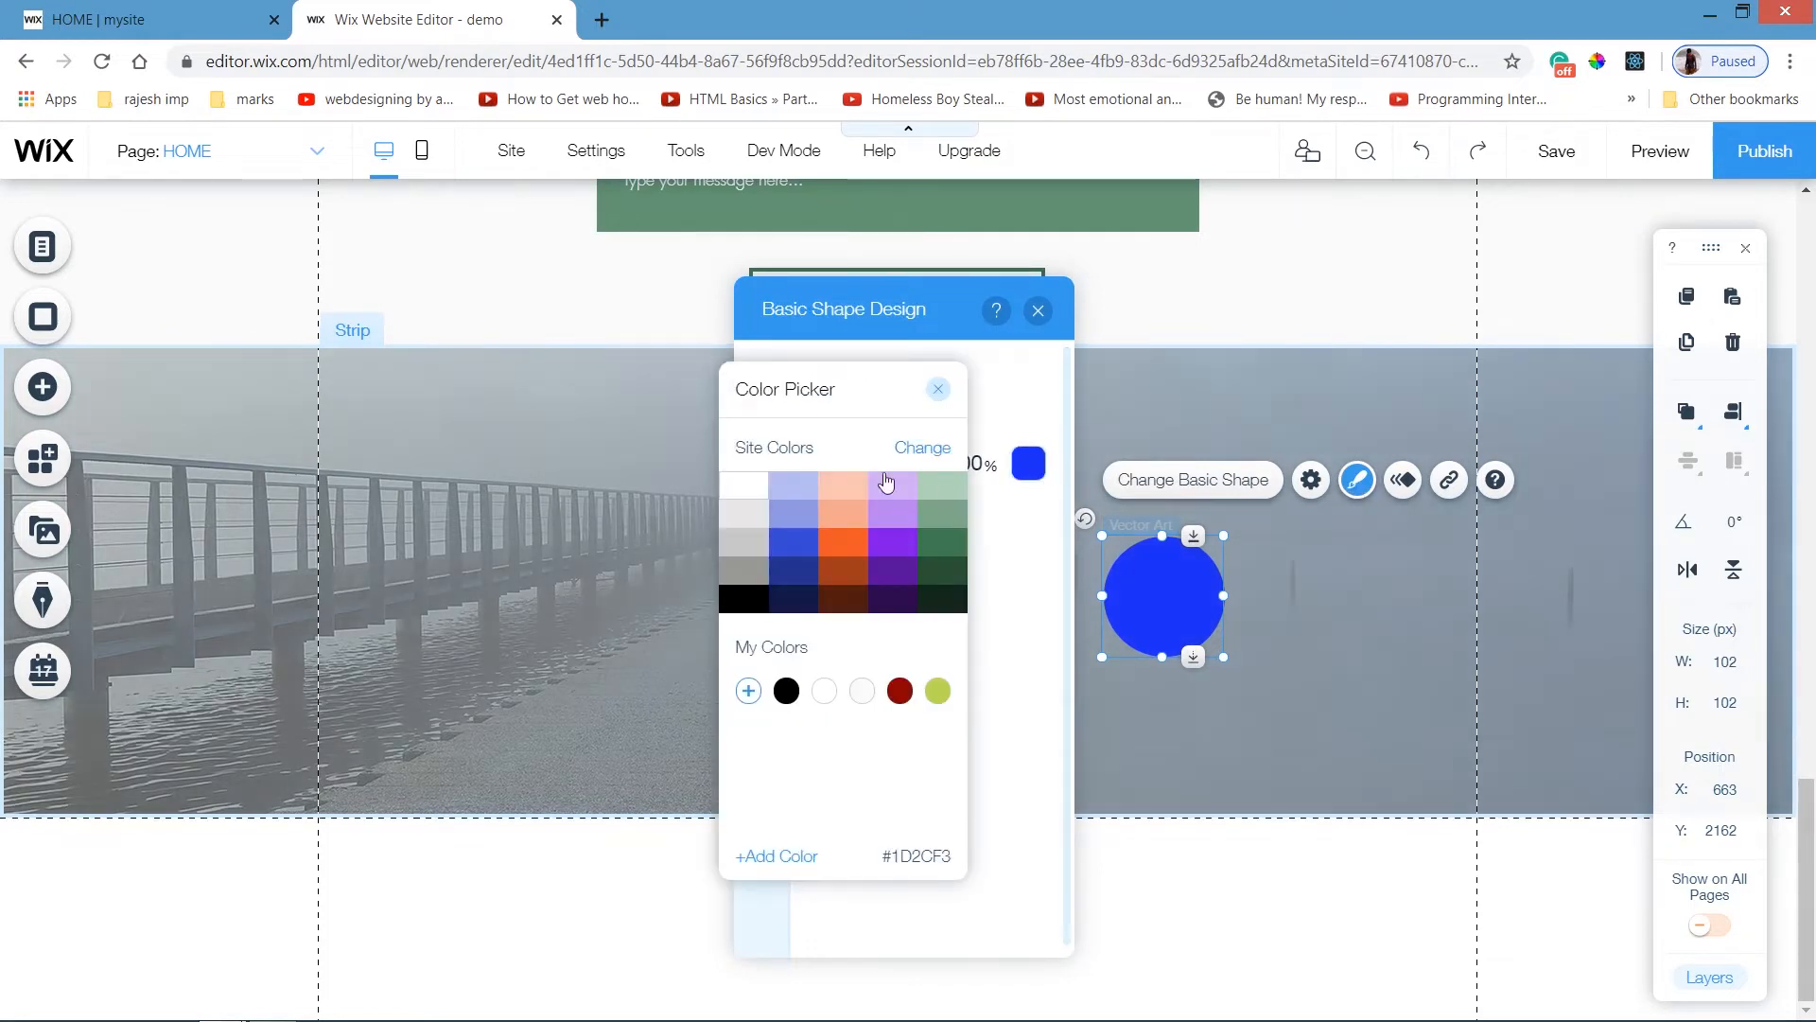
left_click(745, 484)
left_click(956, 393)
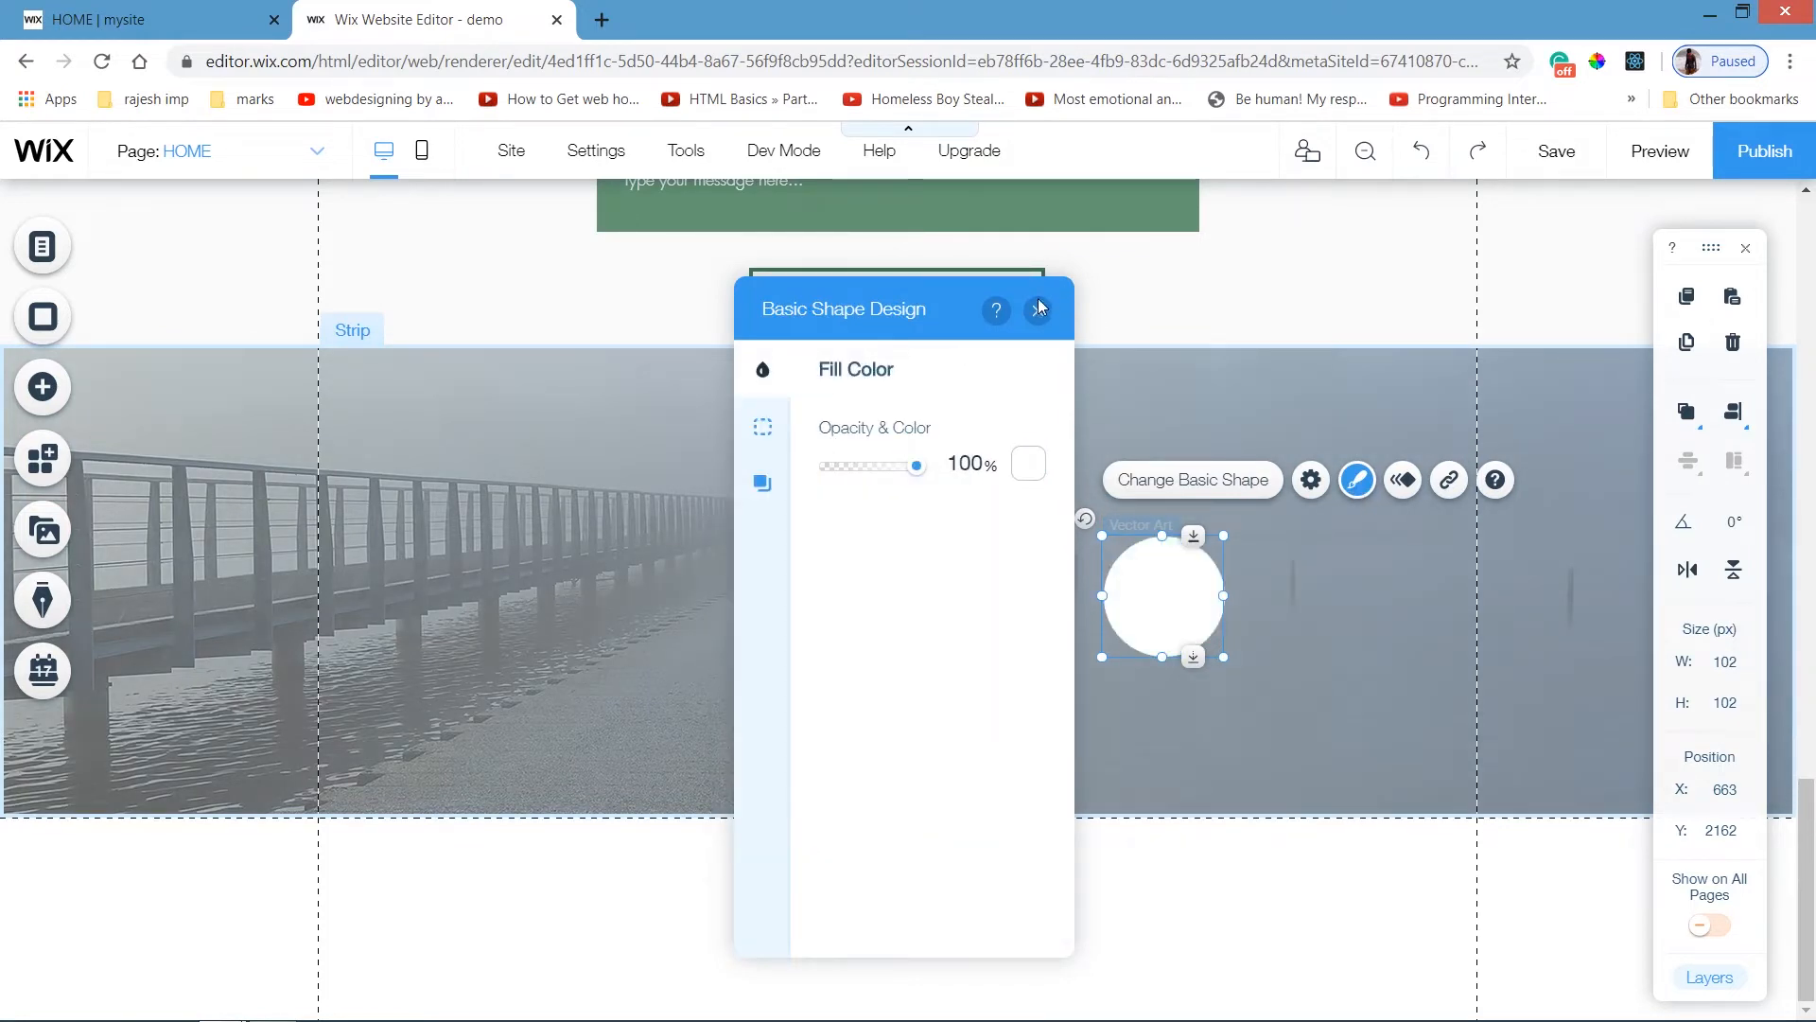
left_click(1037, 310)
left_click(358, 549)
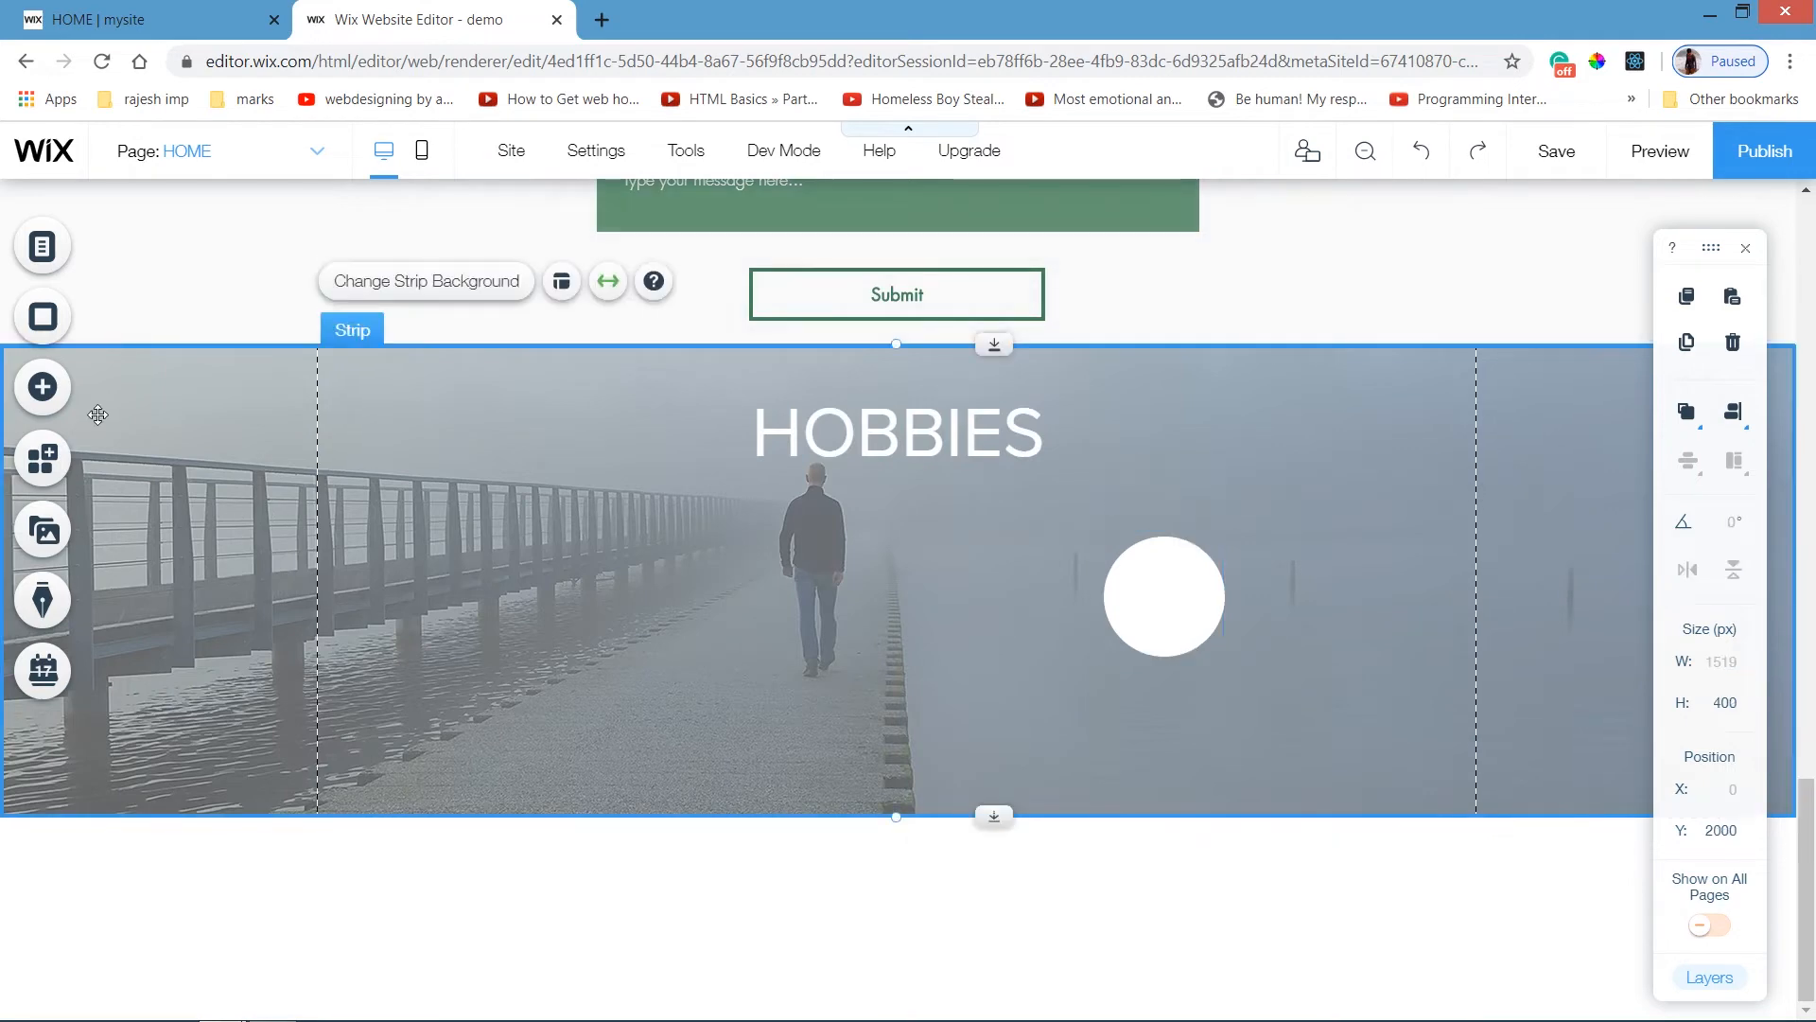
Add a book icon button from the Icon Buttons options to the strip.
left_click(46, 388)
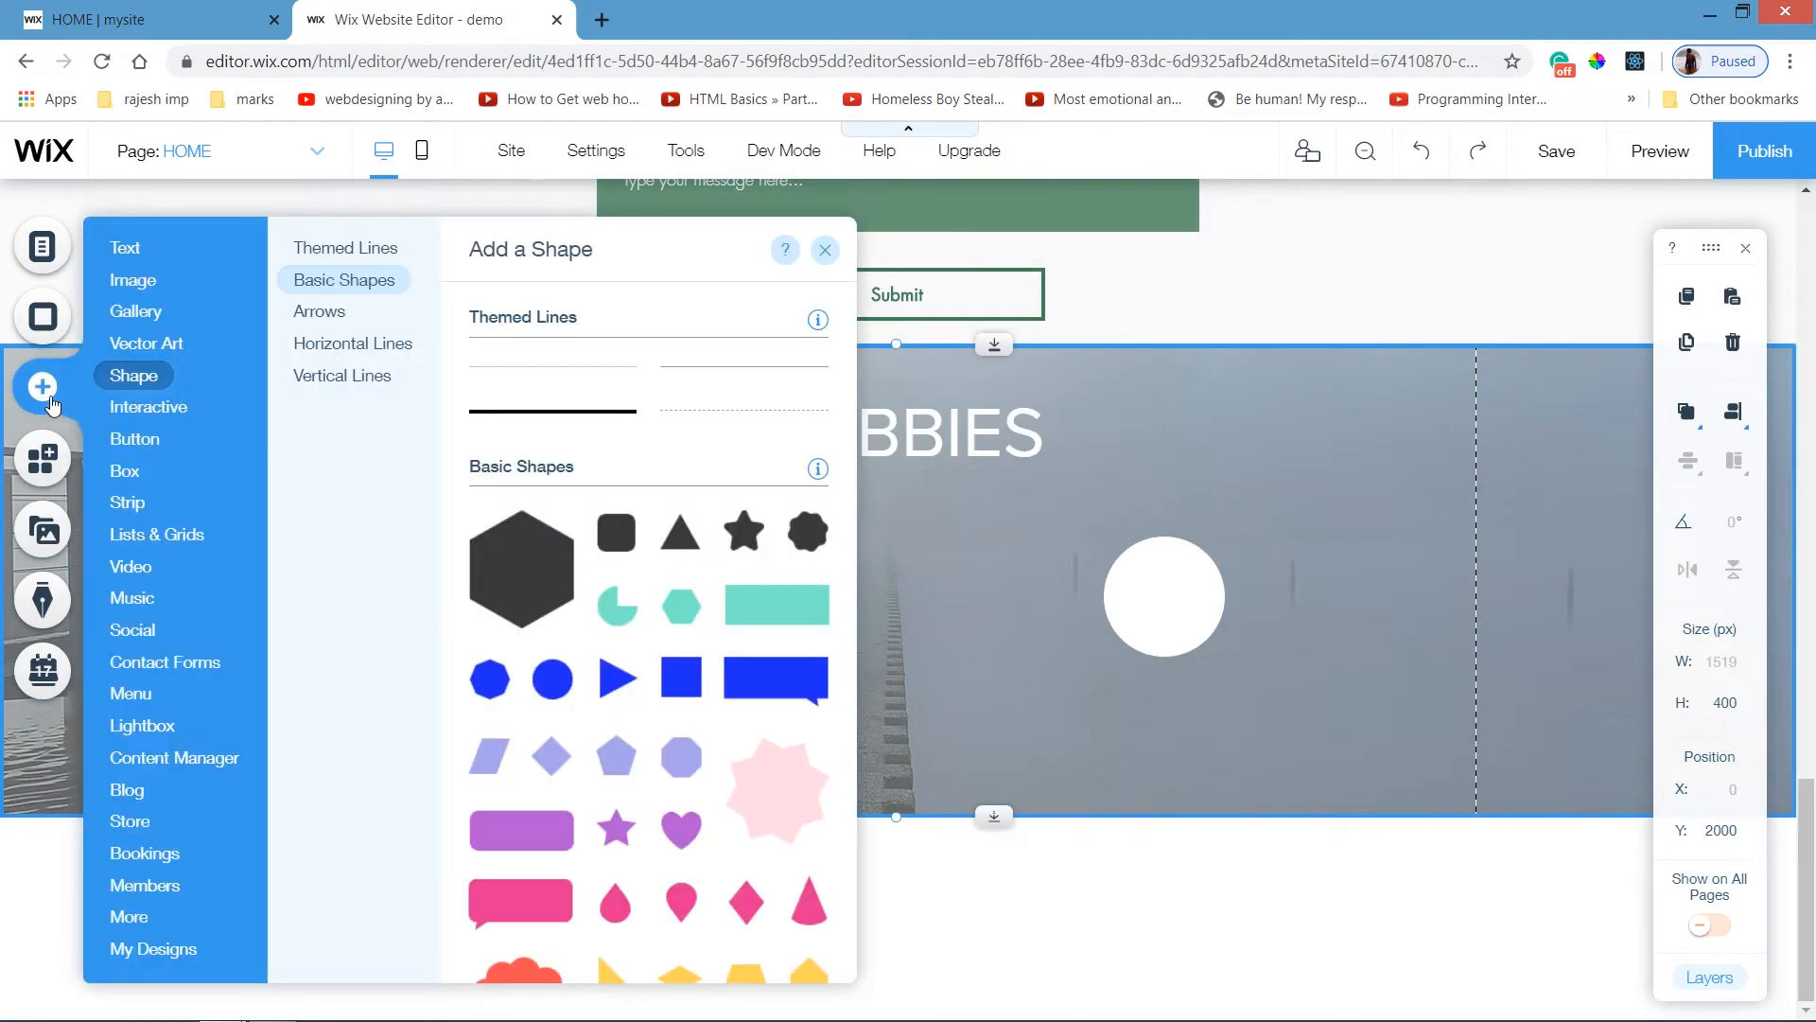
mouse_move(127, 439)
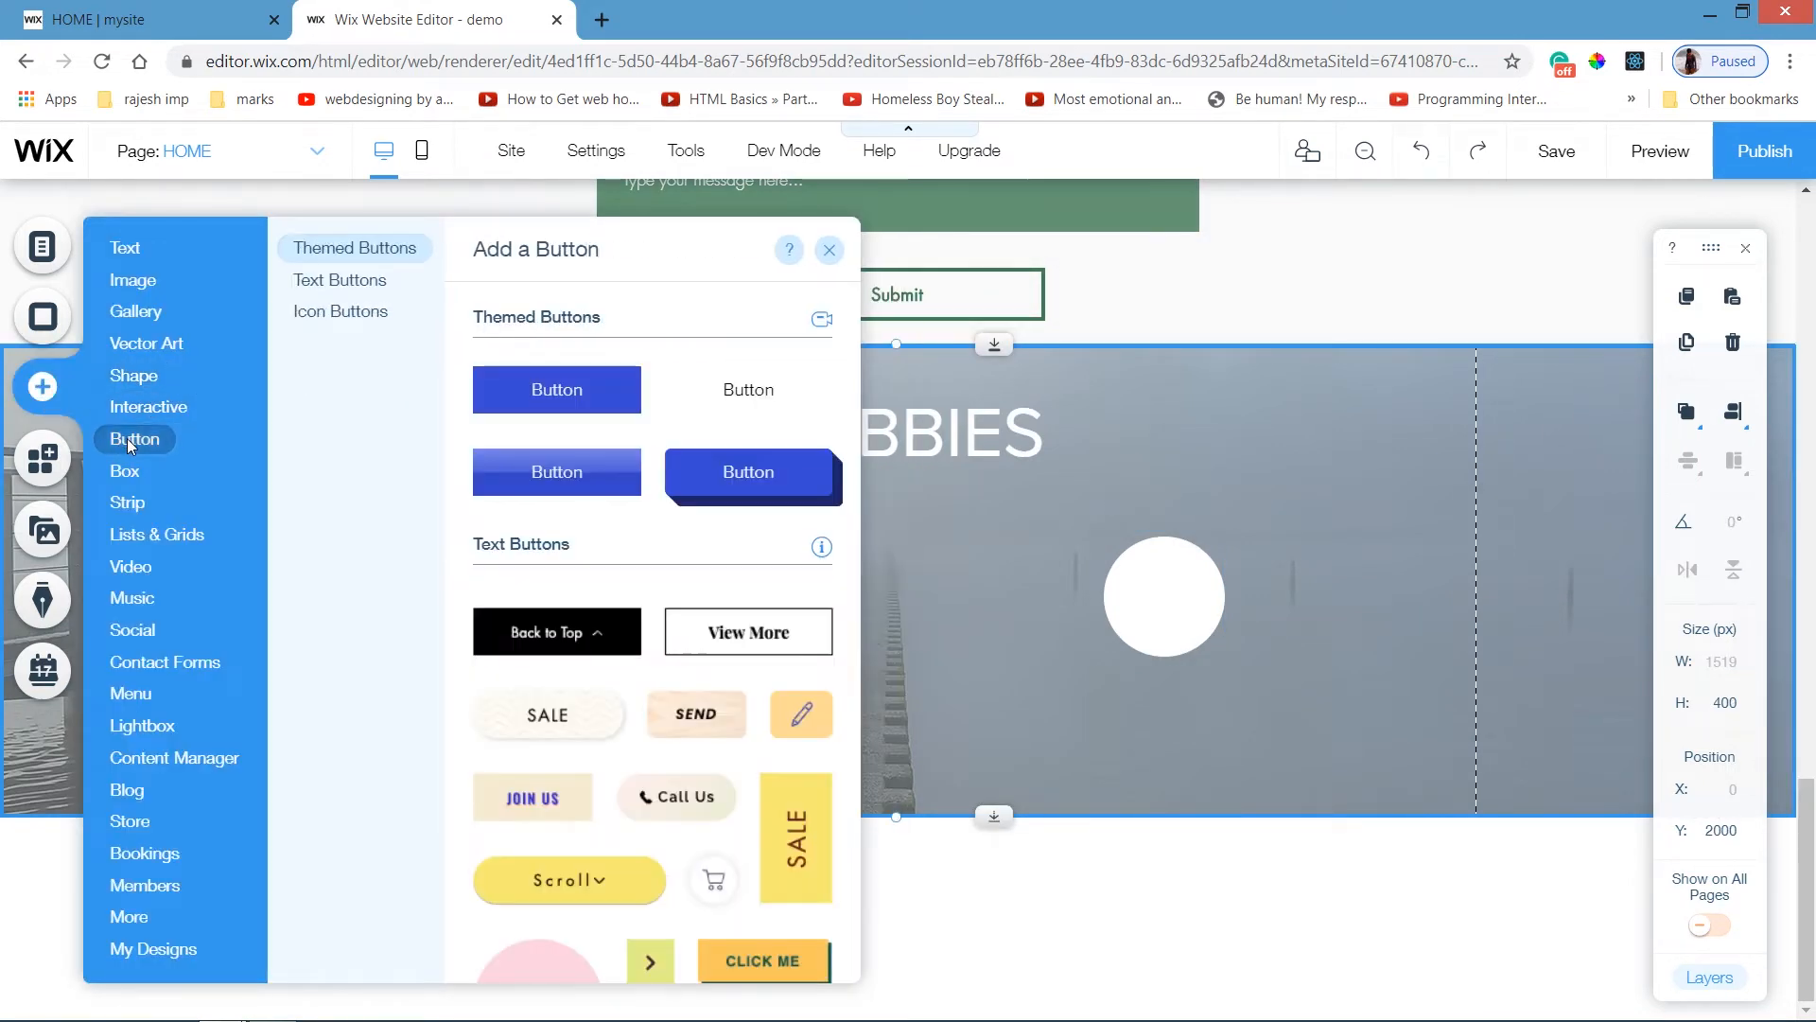
left_click(379, 311)
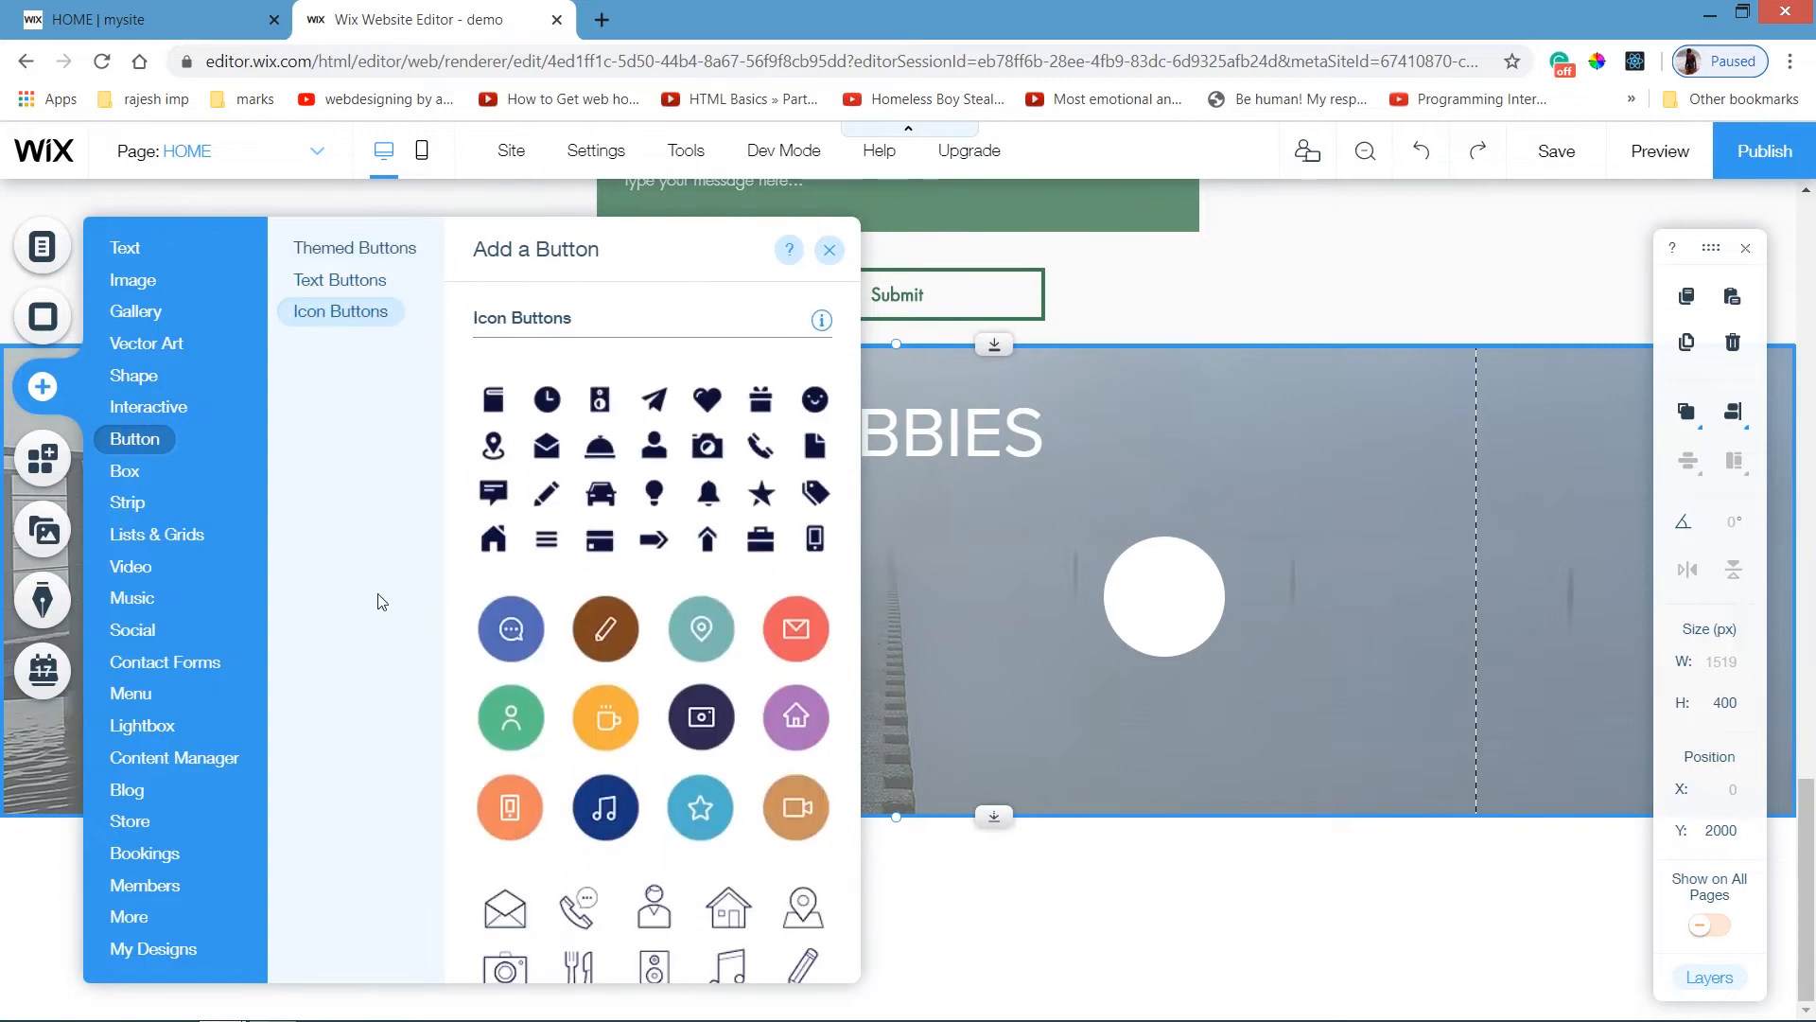
left_click(493, 400)
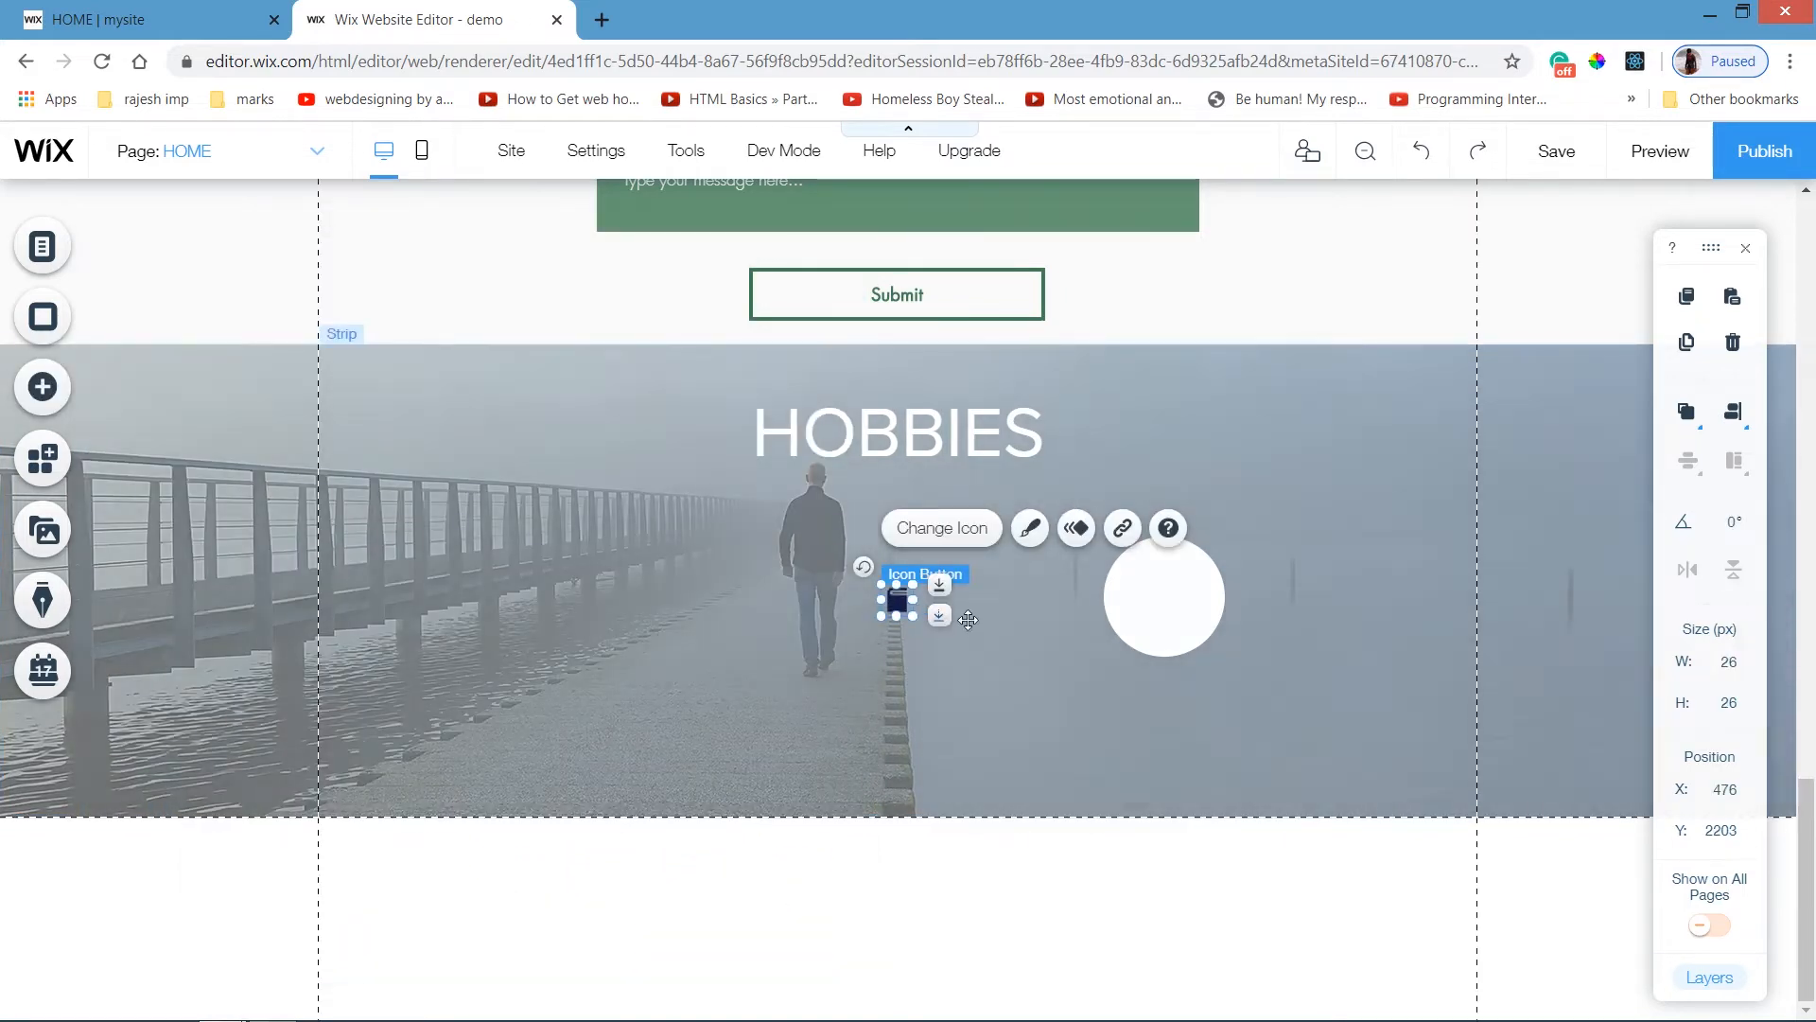
Resize the icon button to 35 × 35 px and place it on the white circle.
left_click(1735, 668)
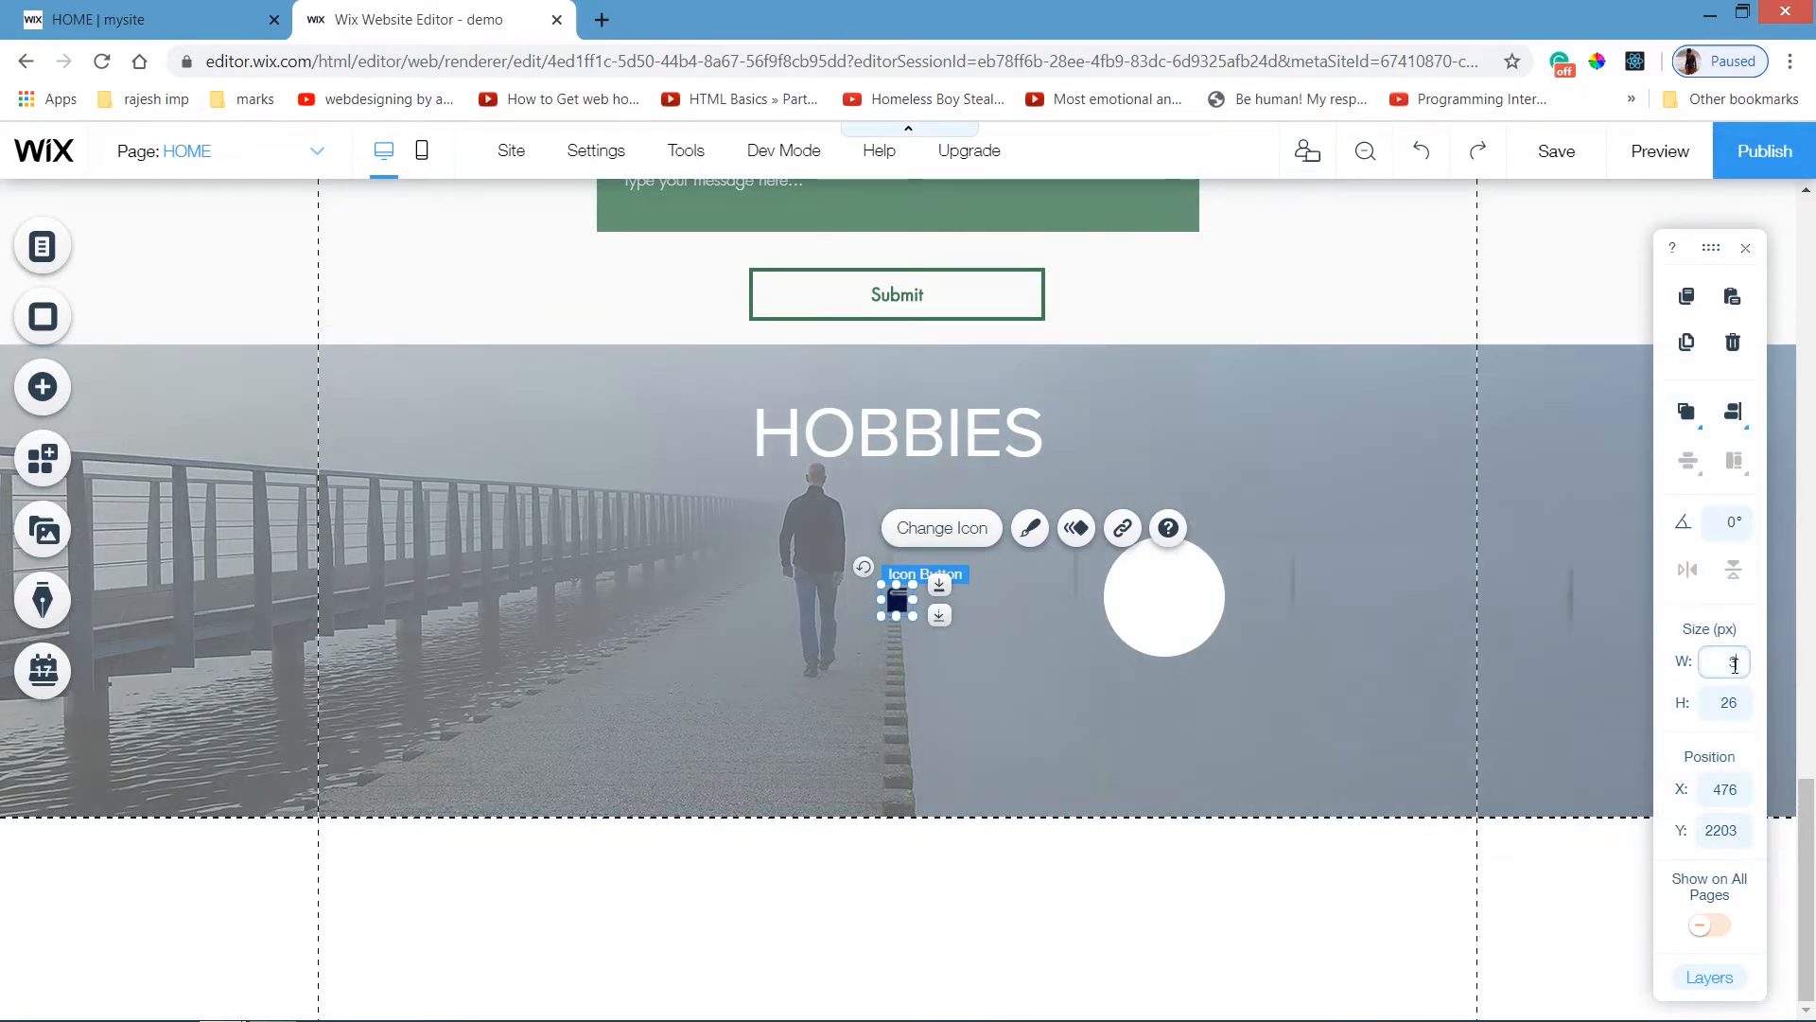
type("35")
key("Tab")
type("3")
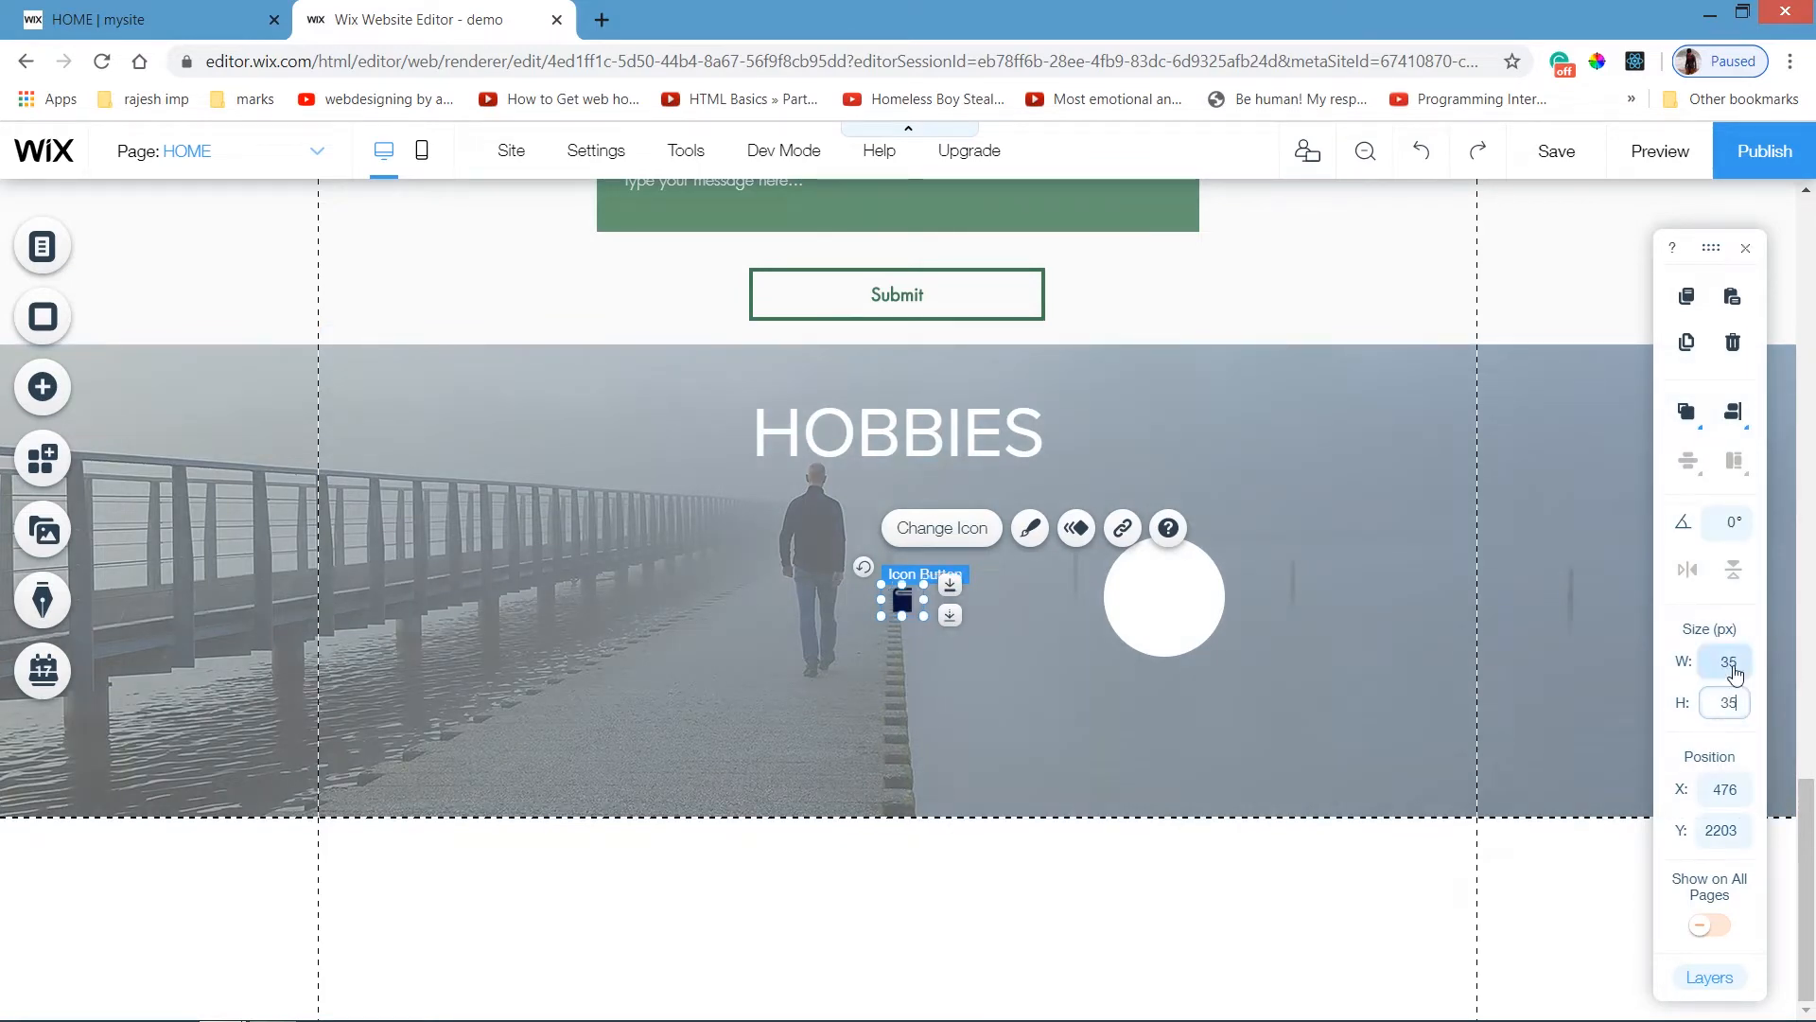
key("Return")
left_click_drag(902, 604, 1165, 595)
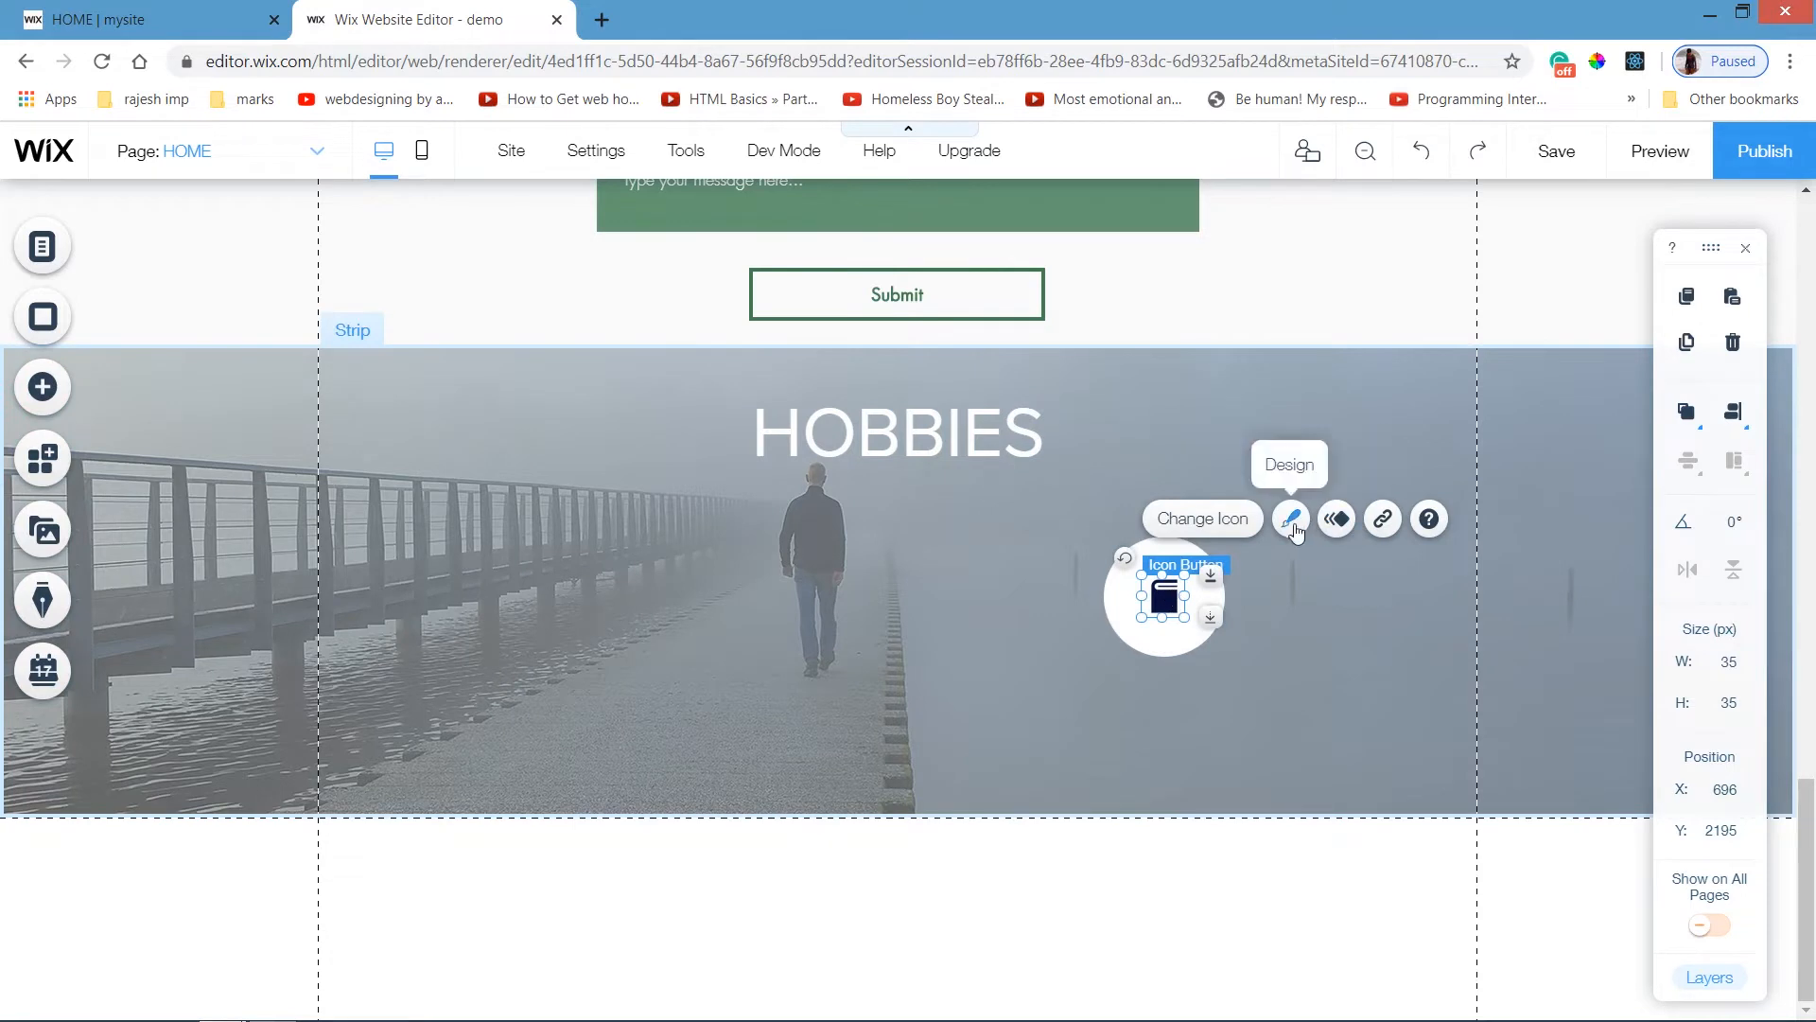
In the book icon button's settings, begin entering the tooltip 'Reading Books'.
left_click(1235, 522)
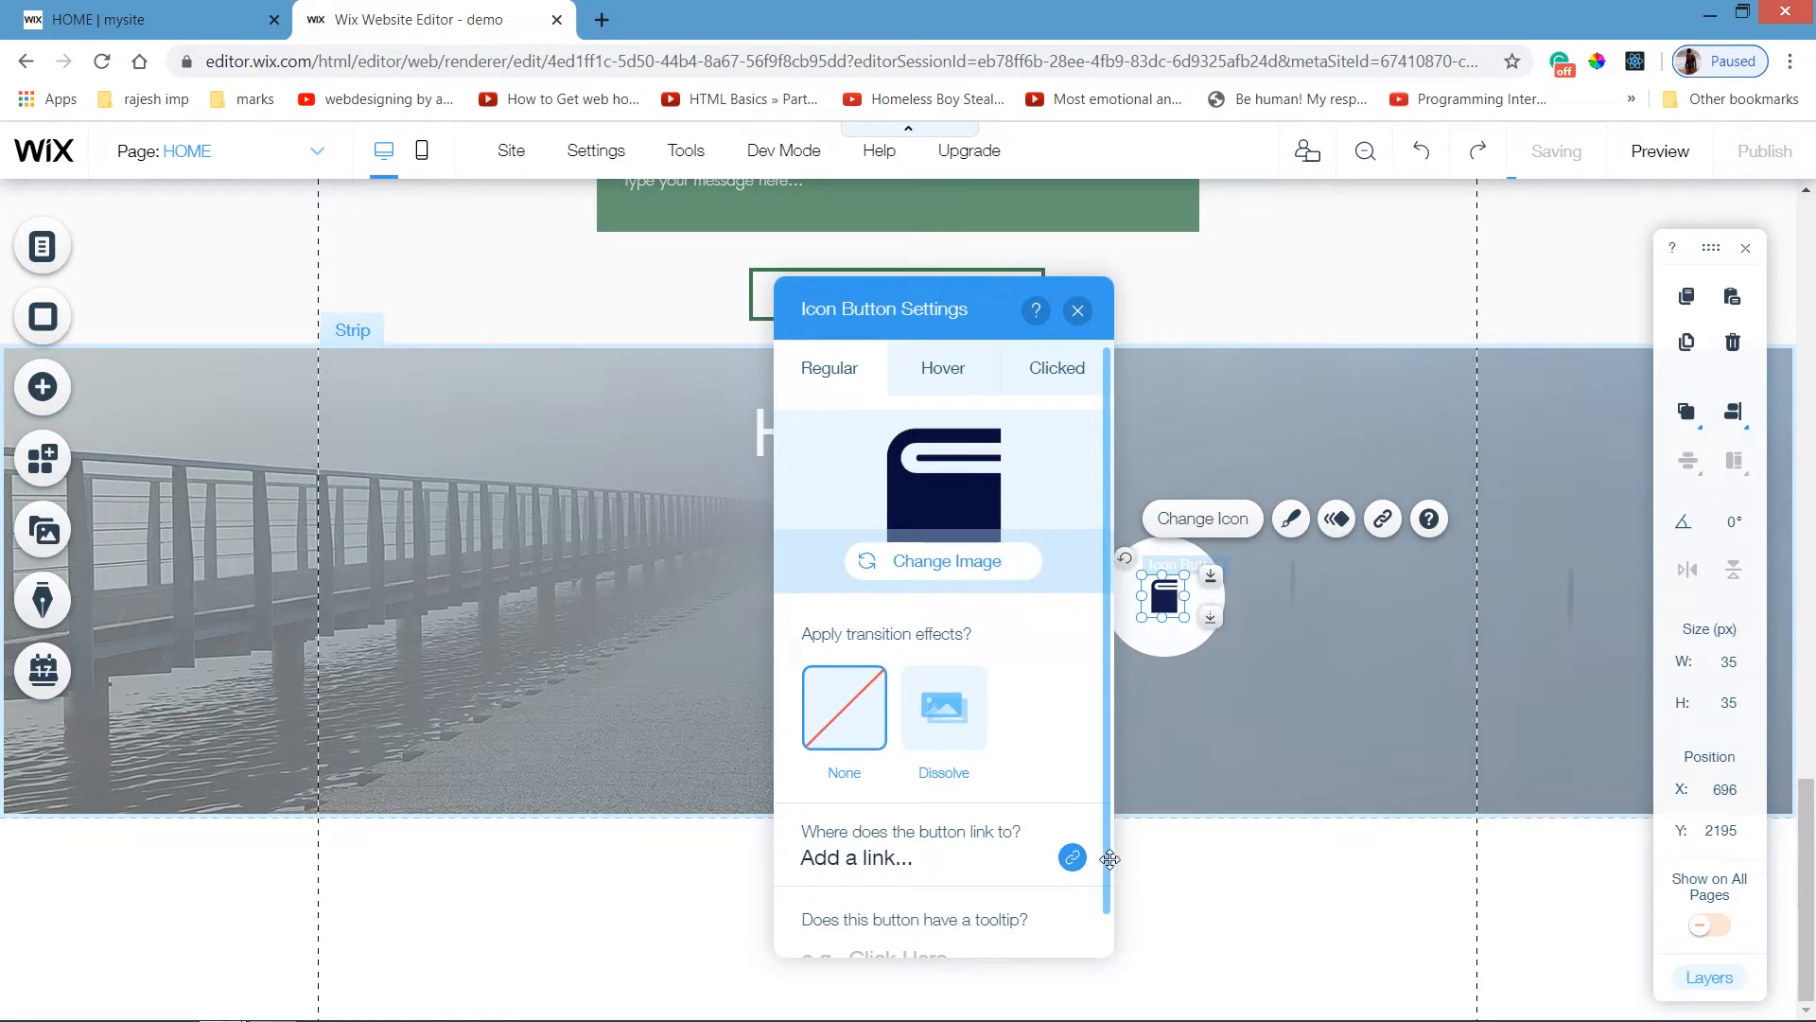
scroll(1059, 937, "down", 1)
left_click(1004, 925)
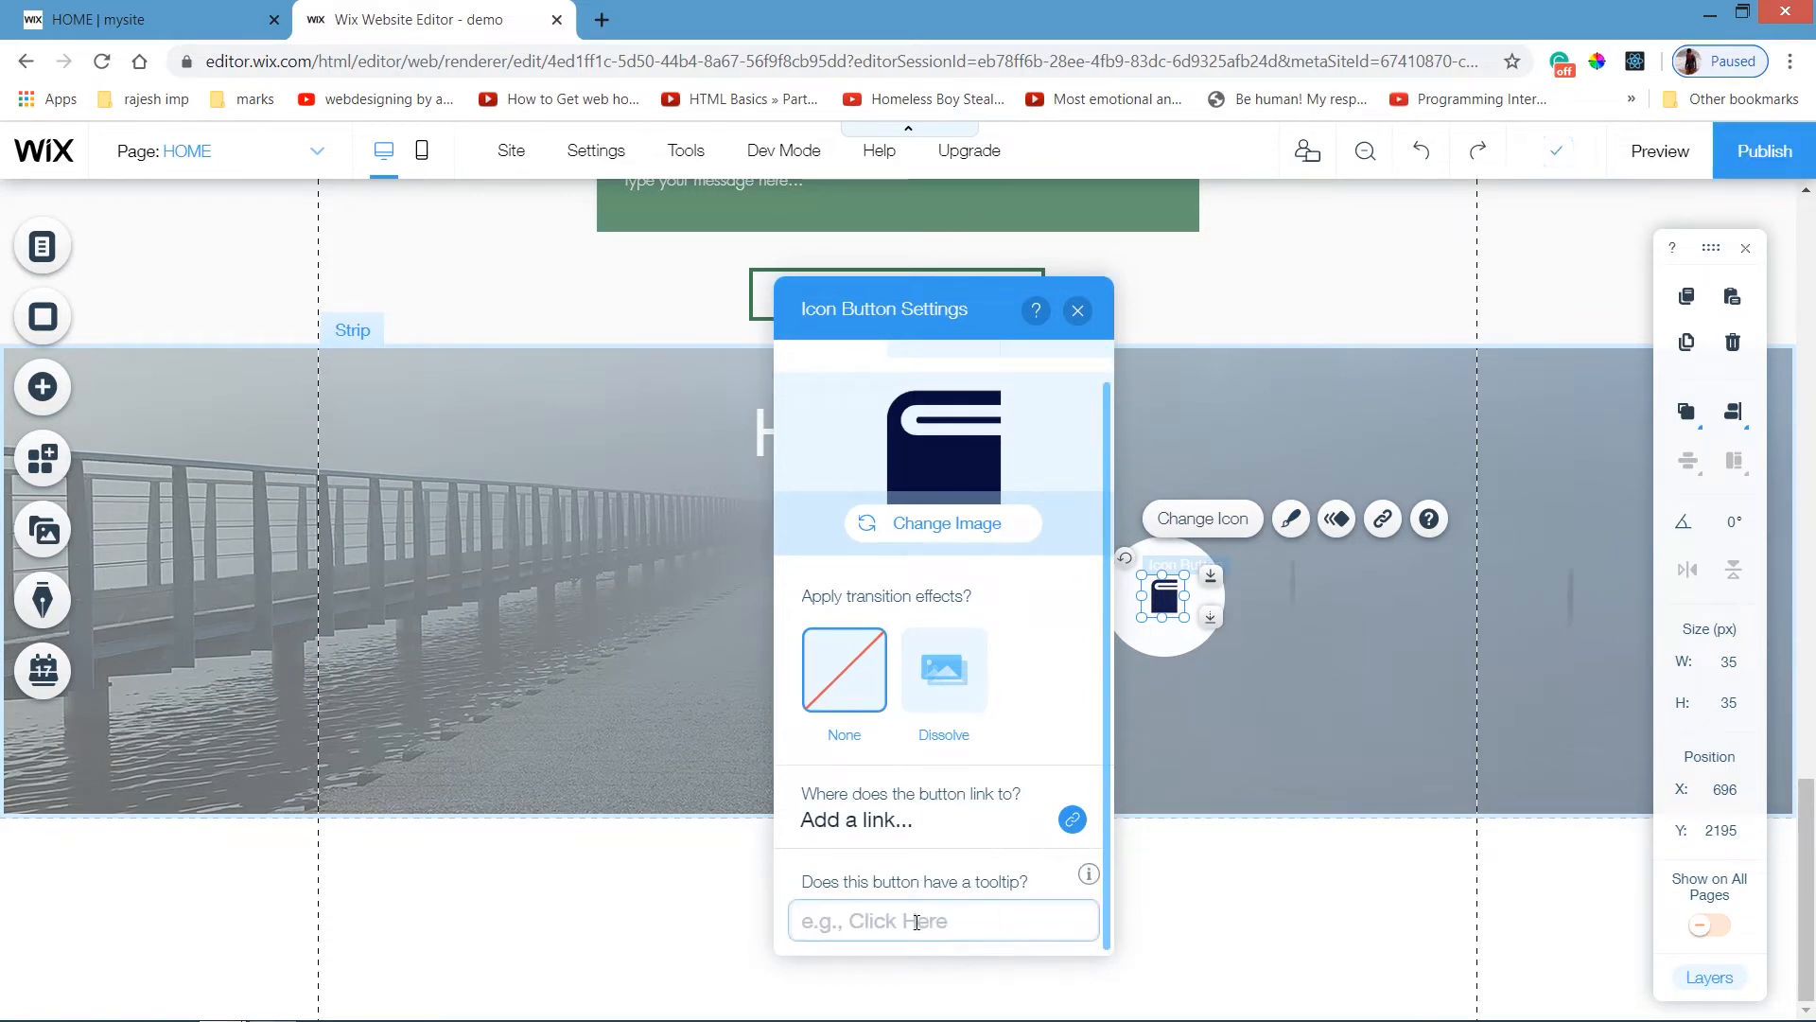
type("Reading Books")
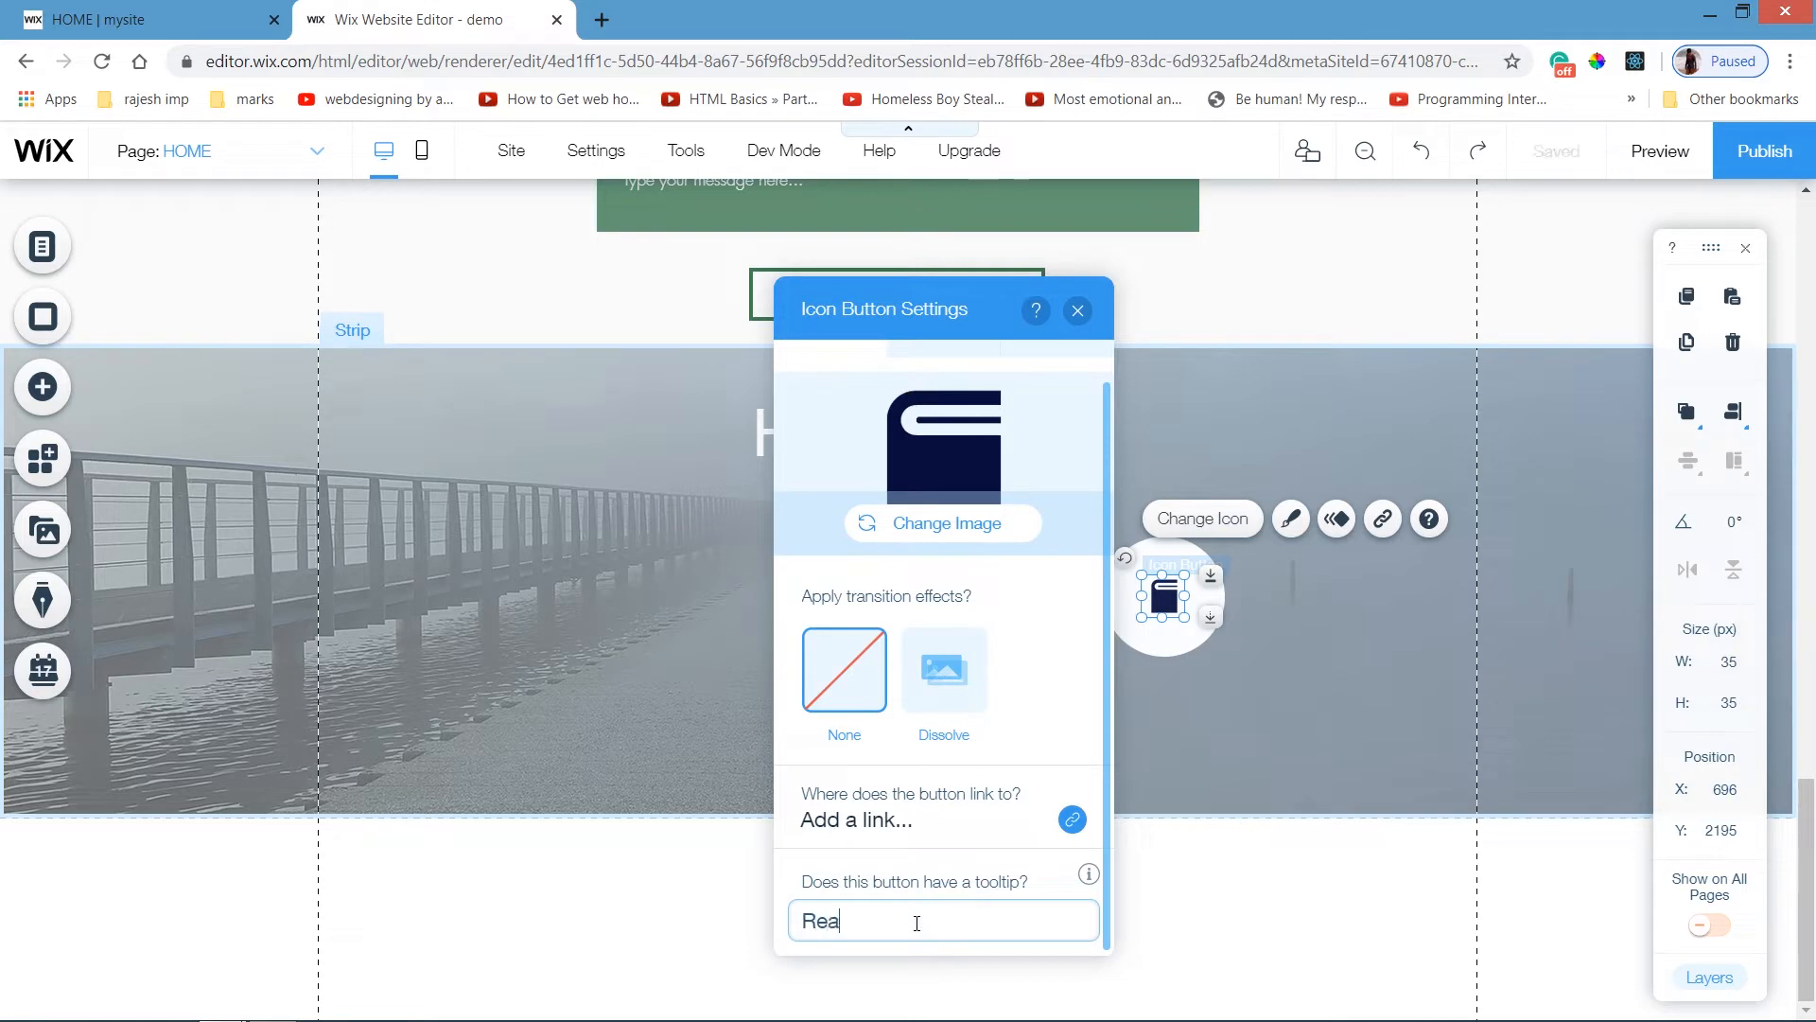
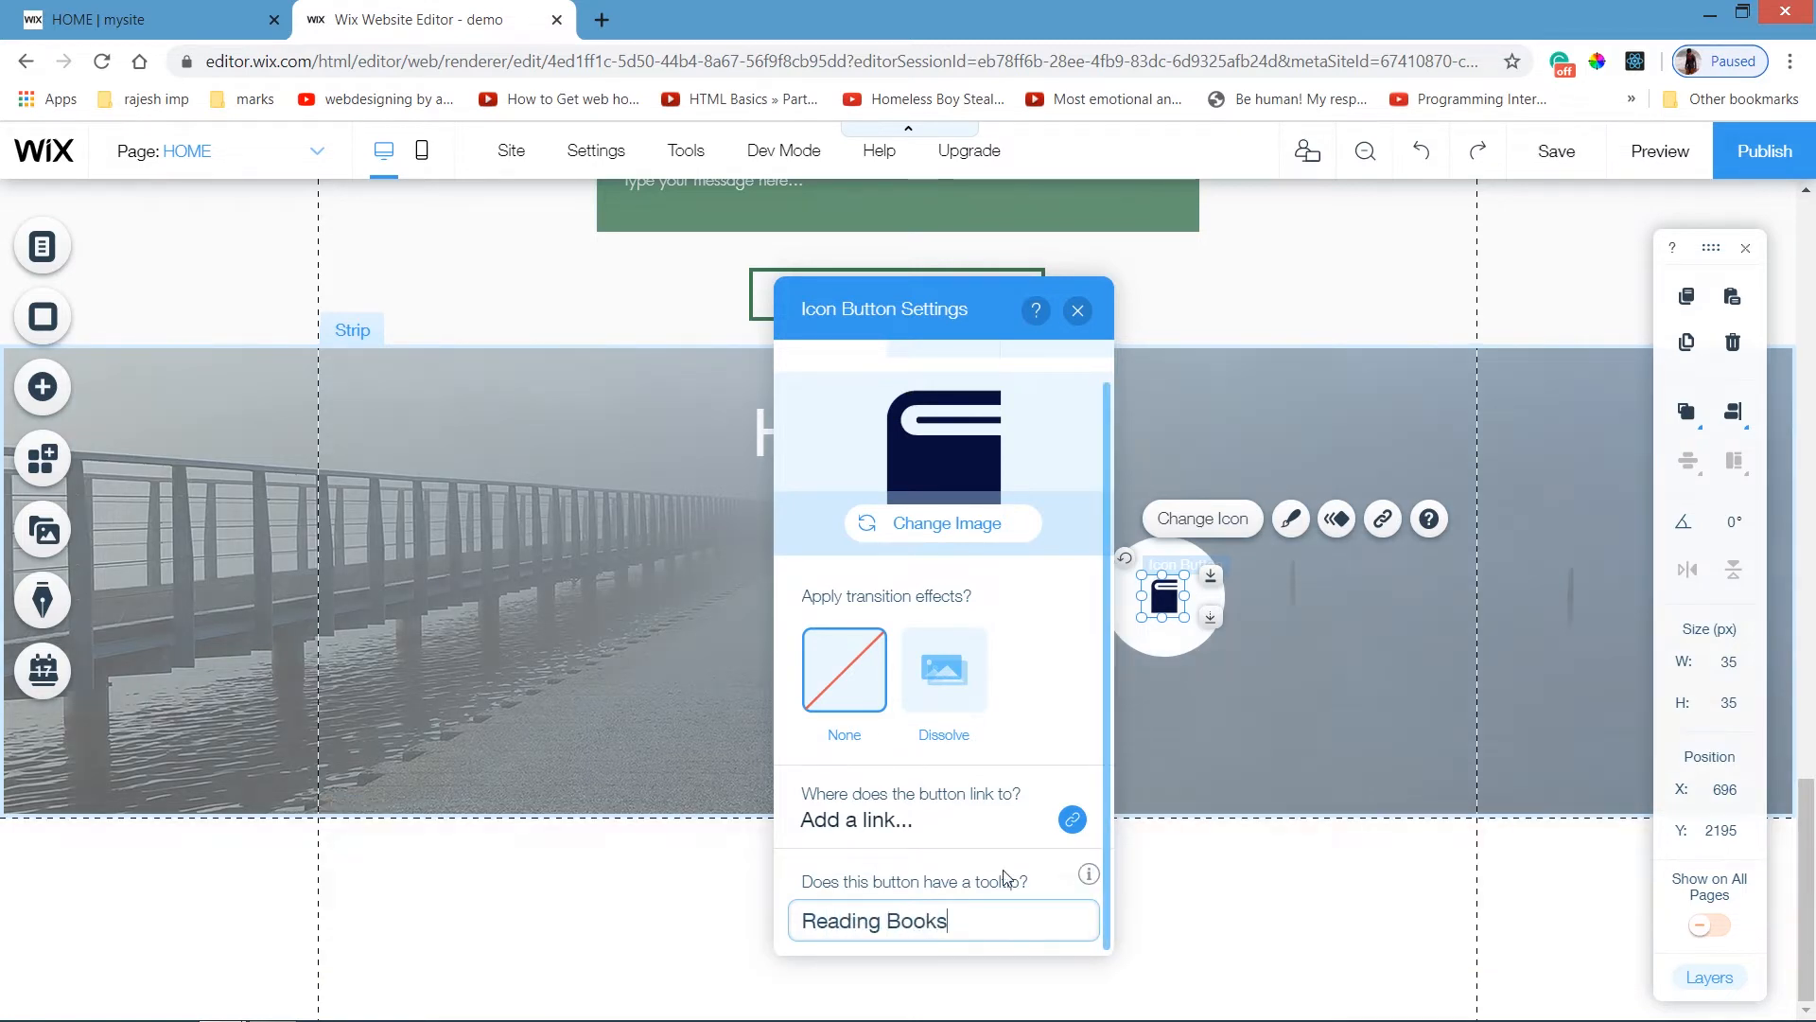
Confirm the 'Reading Books' tooltip, close the settings, and select the book icon with its circle.
left_click(1058, 876)
left_click(1077, 313)
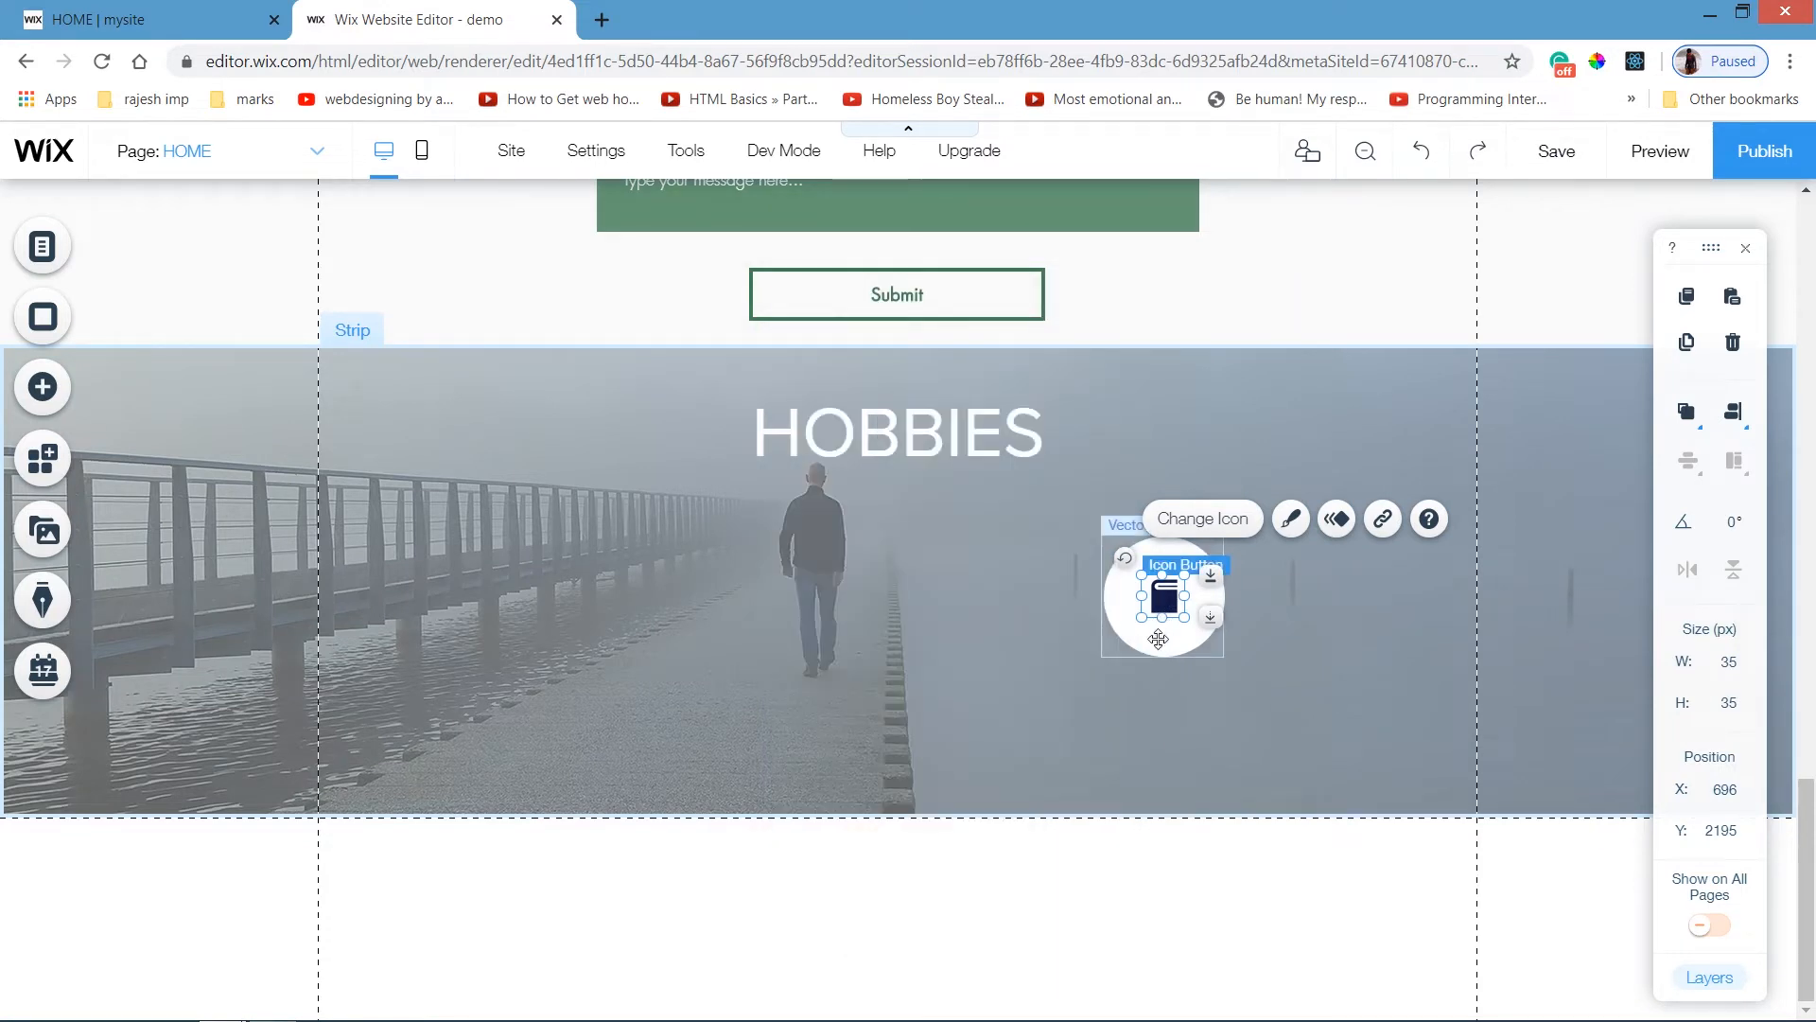
left_click(1158, 639, "ctrl")
left_click(1164, 599, "ctrl")
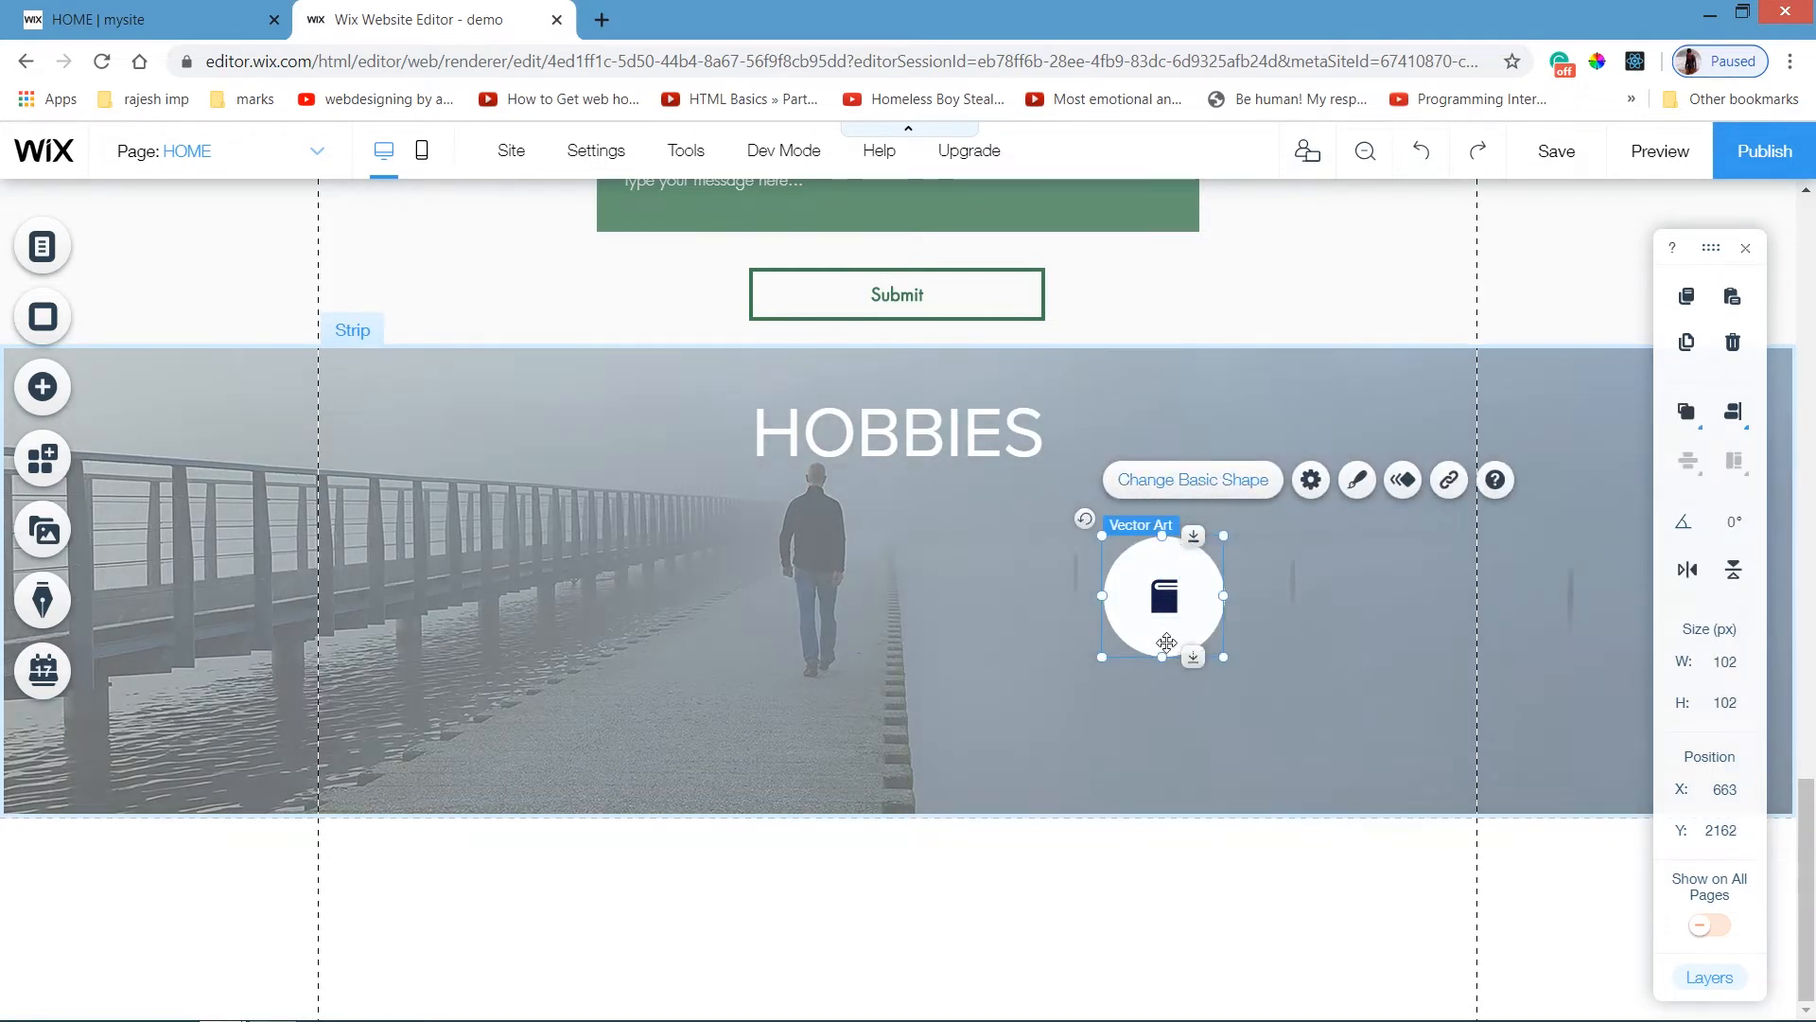
left_click(1164, 602)
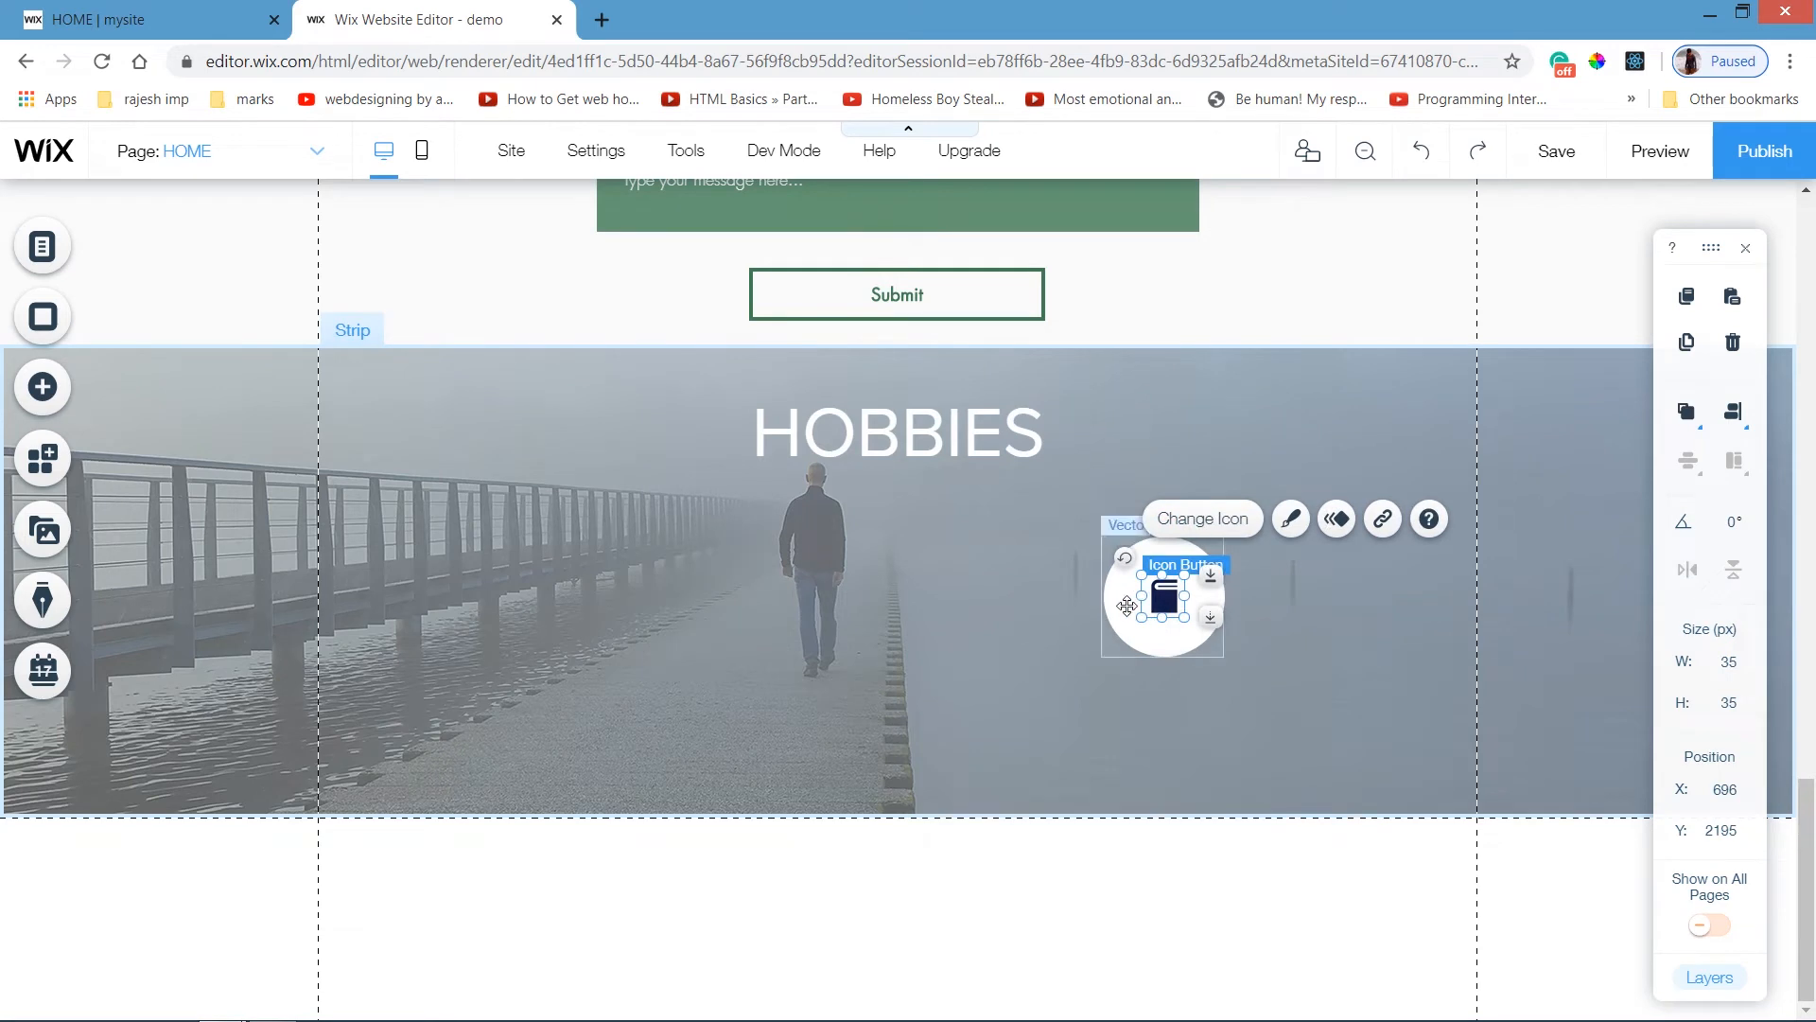
left_click(1127, 606, "ctrl")
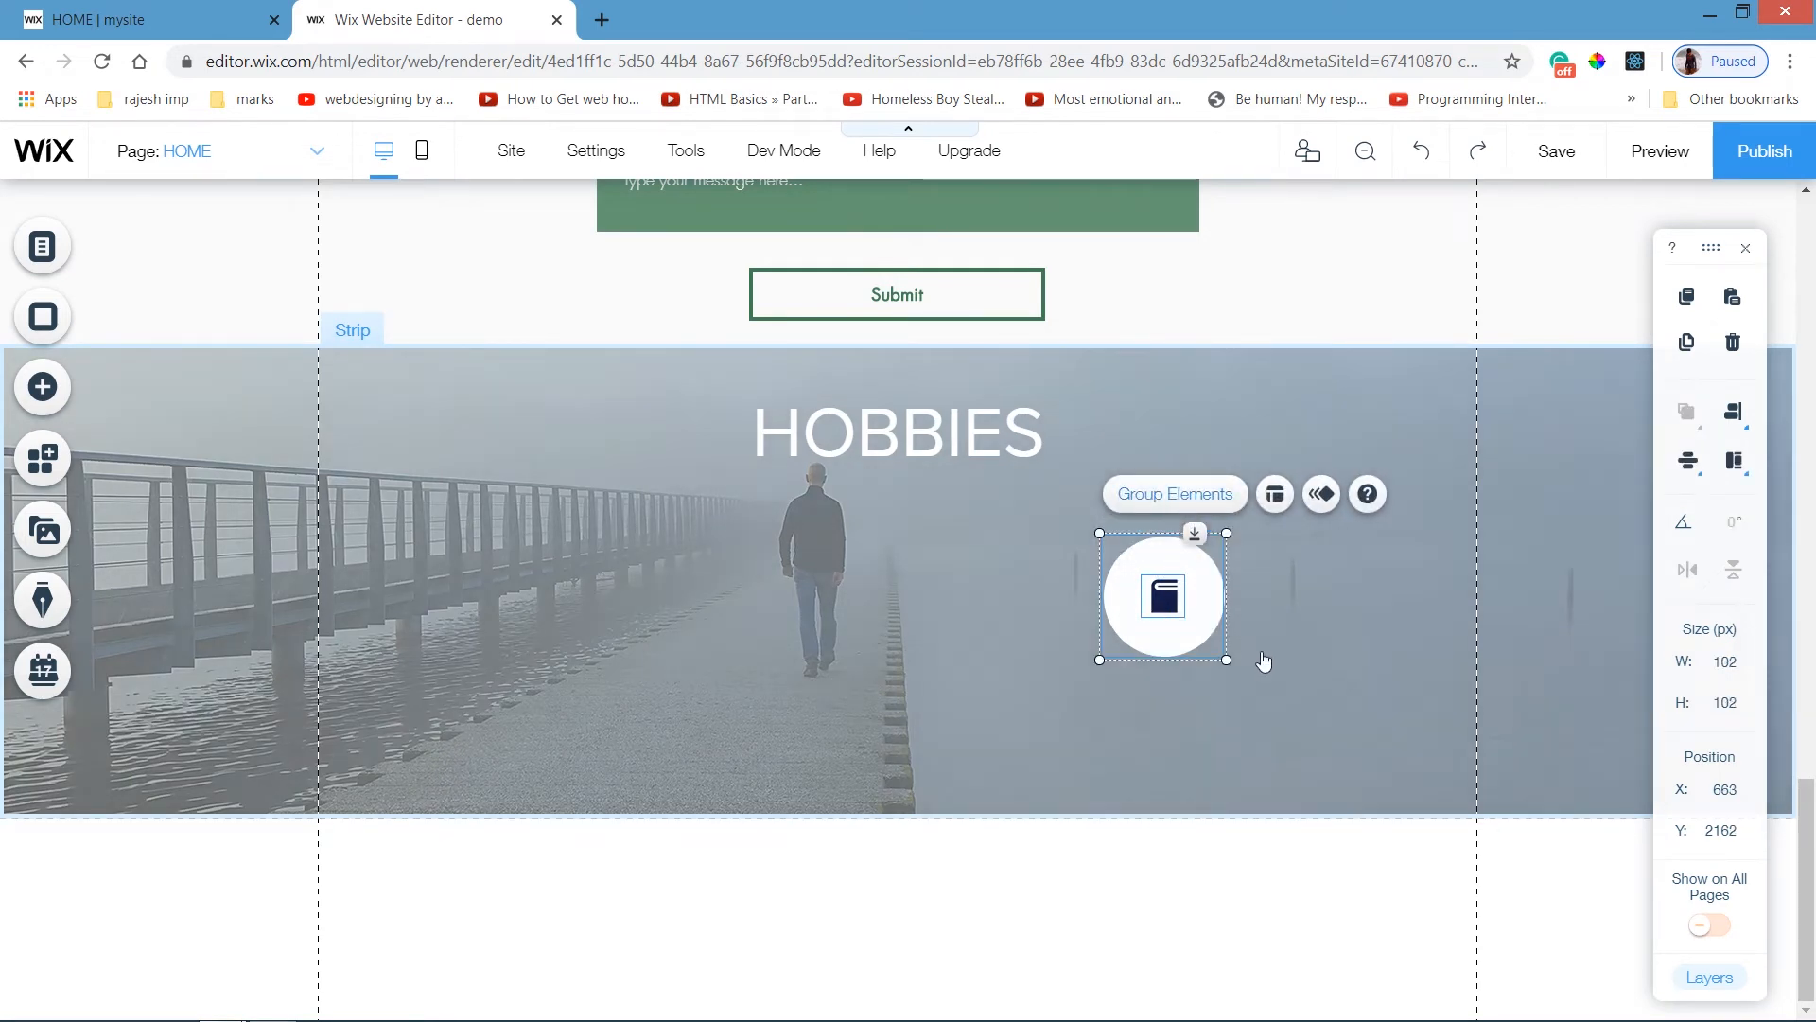
Group the white circle with the book icon, centre it, and add two copies to its right.
key("ctrl+g")
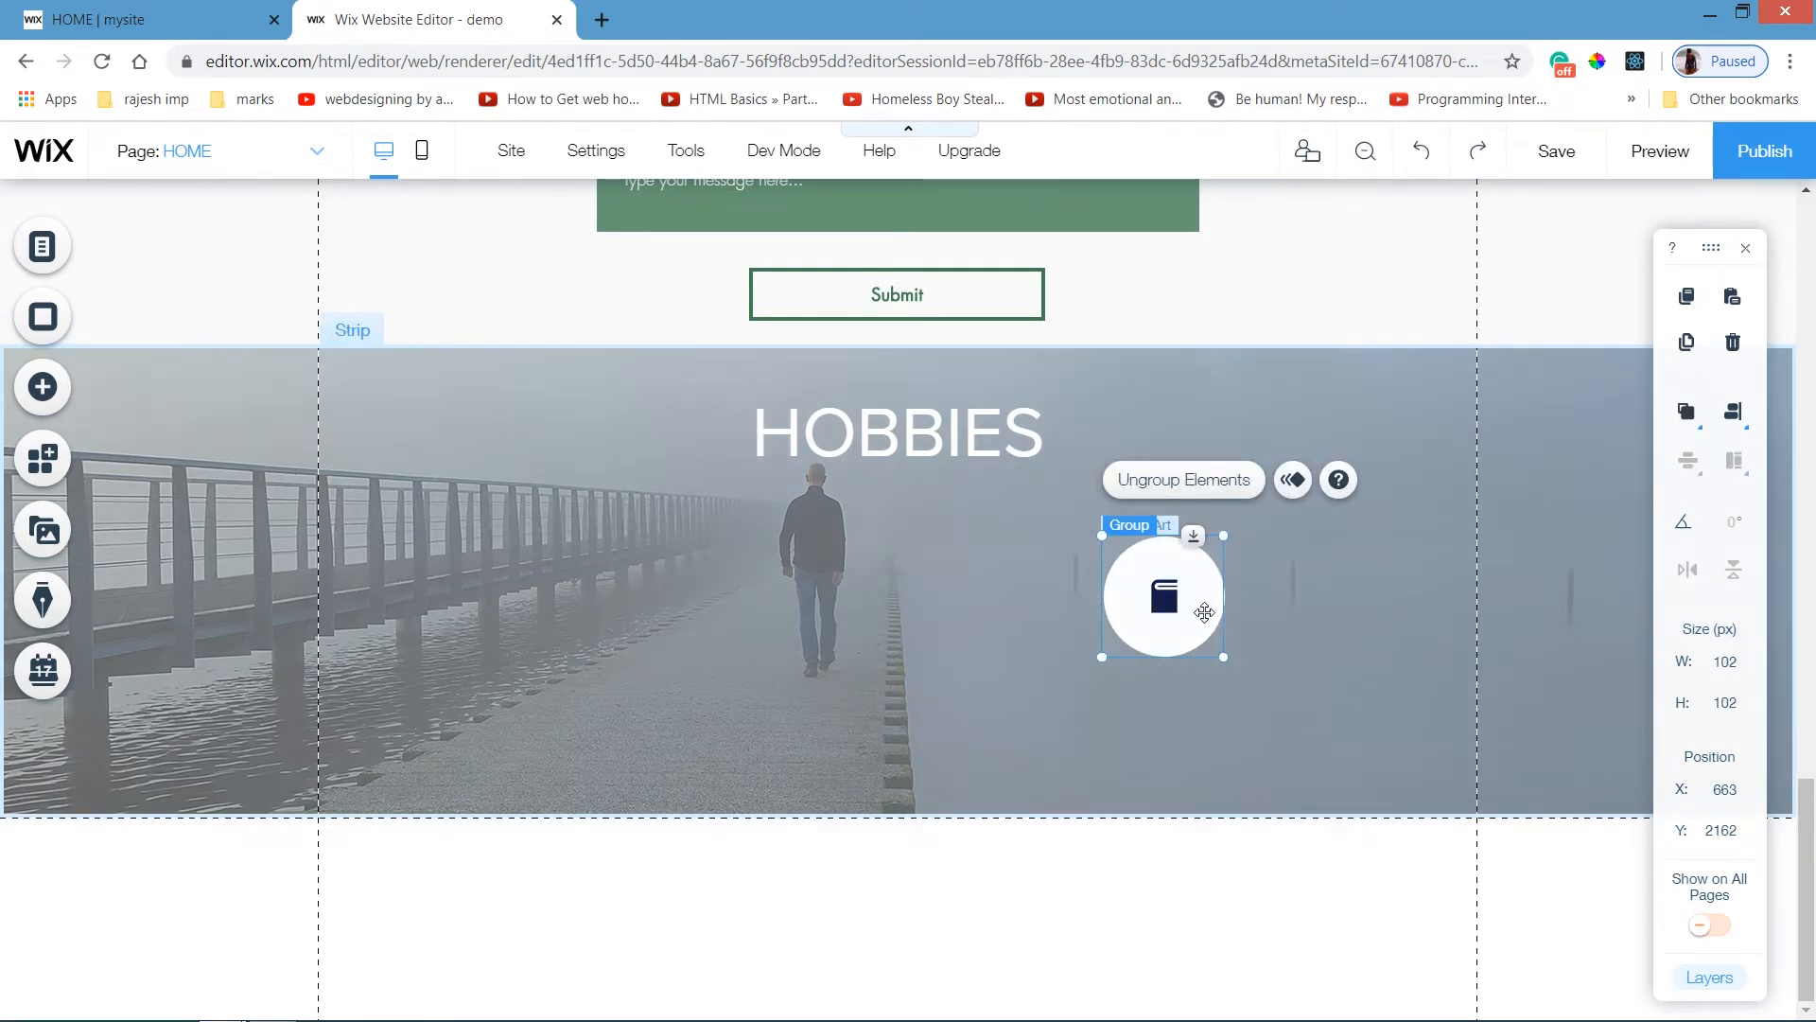
left_click_drag(1204, 612, 942, 617)
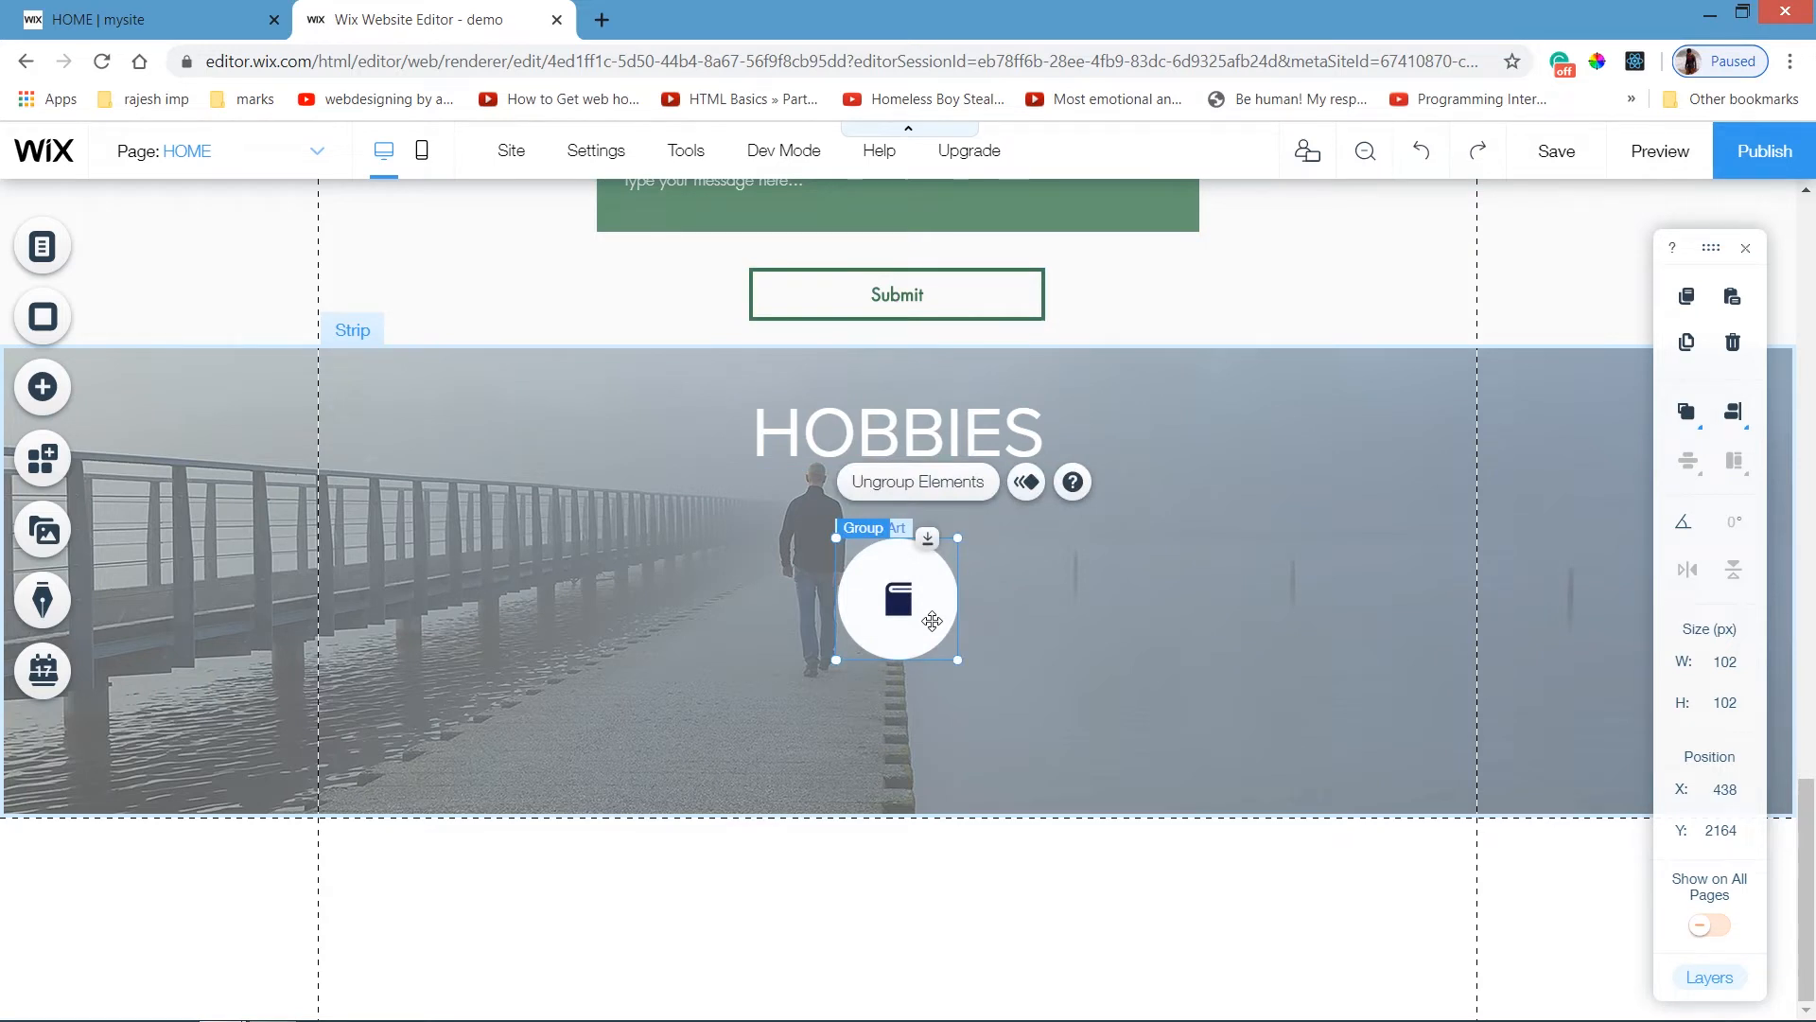
left_click_drag(985, 650, 1008, 674)
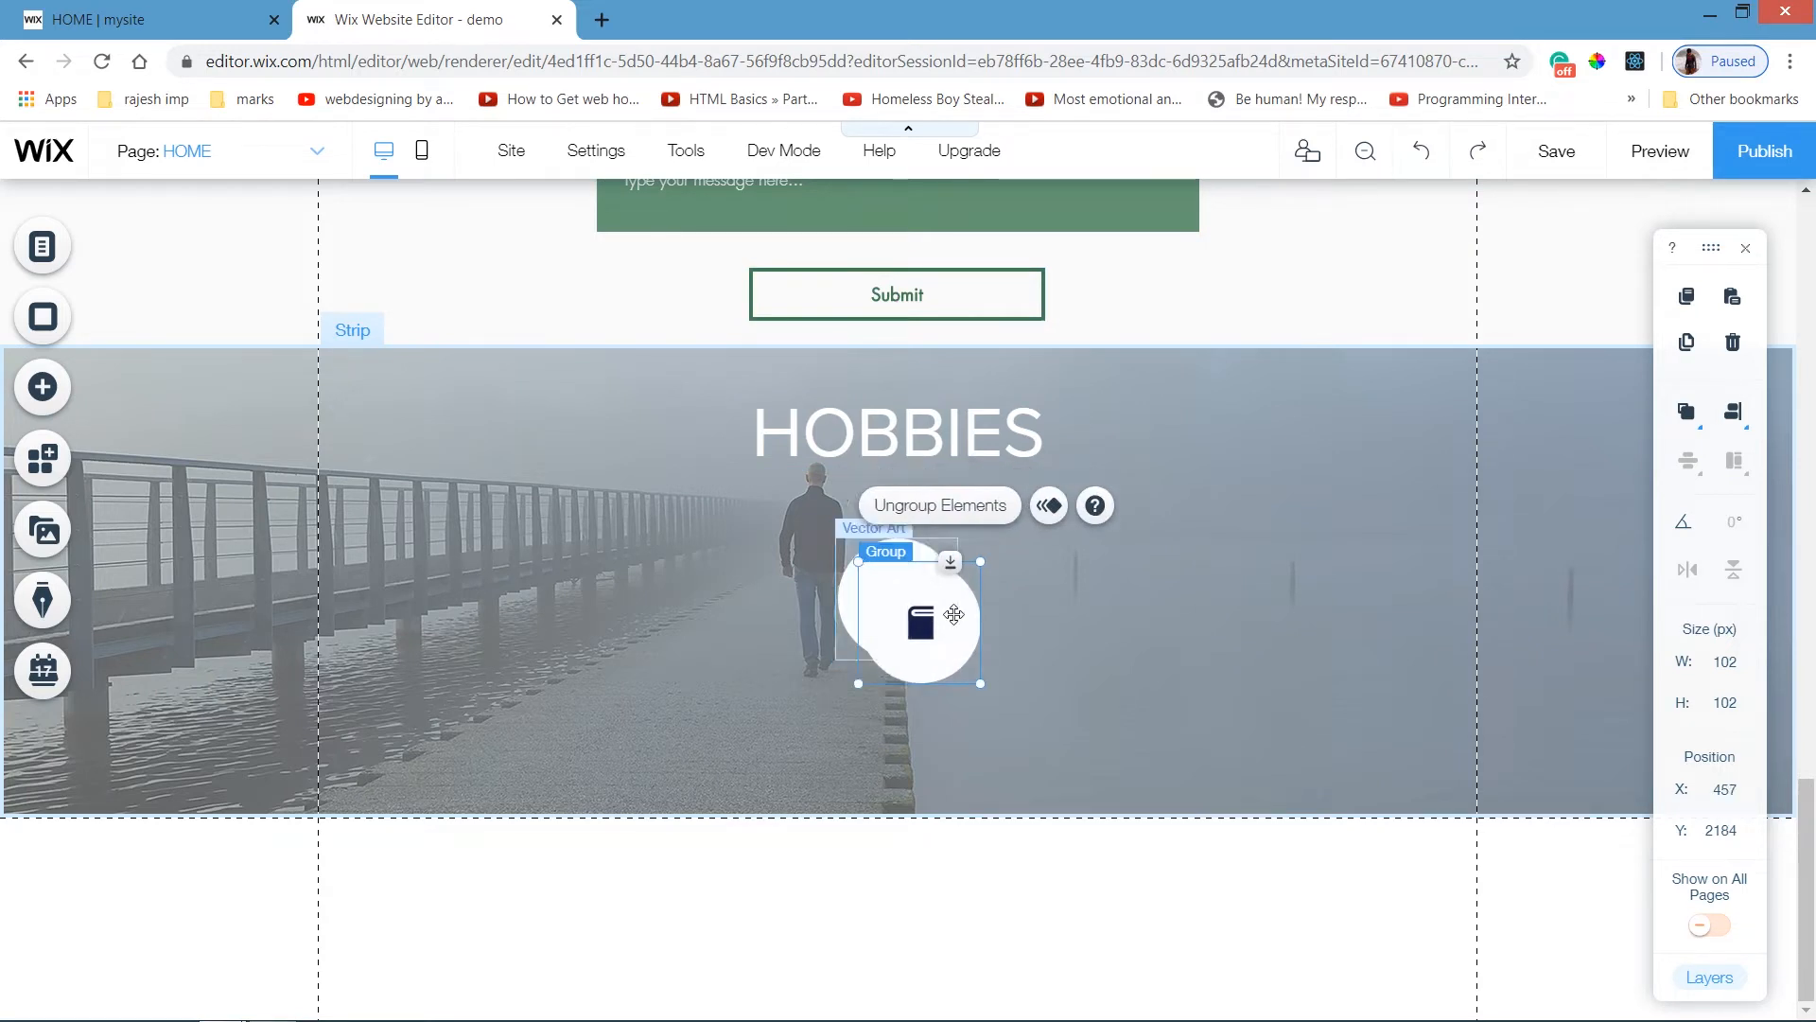
left_click_drag(946, 622, 1130, 606)
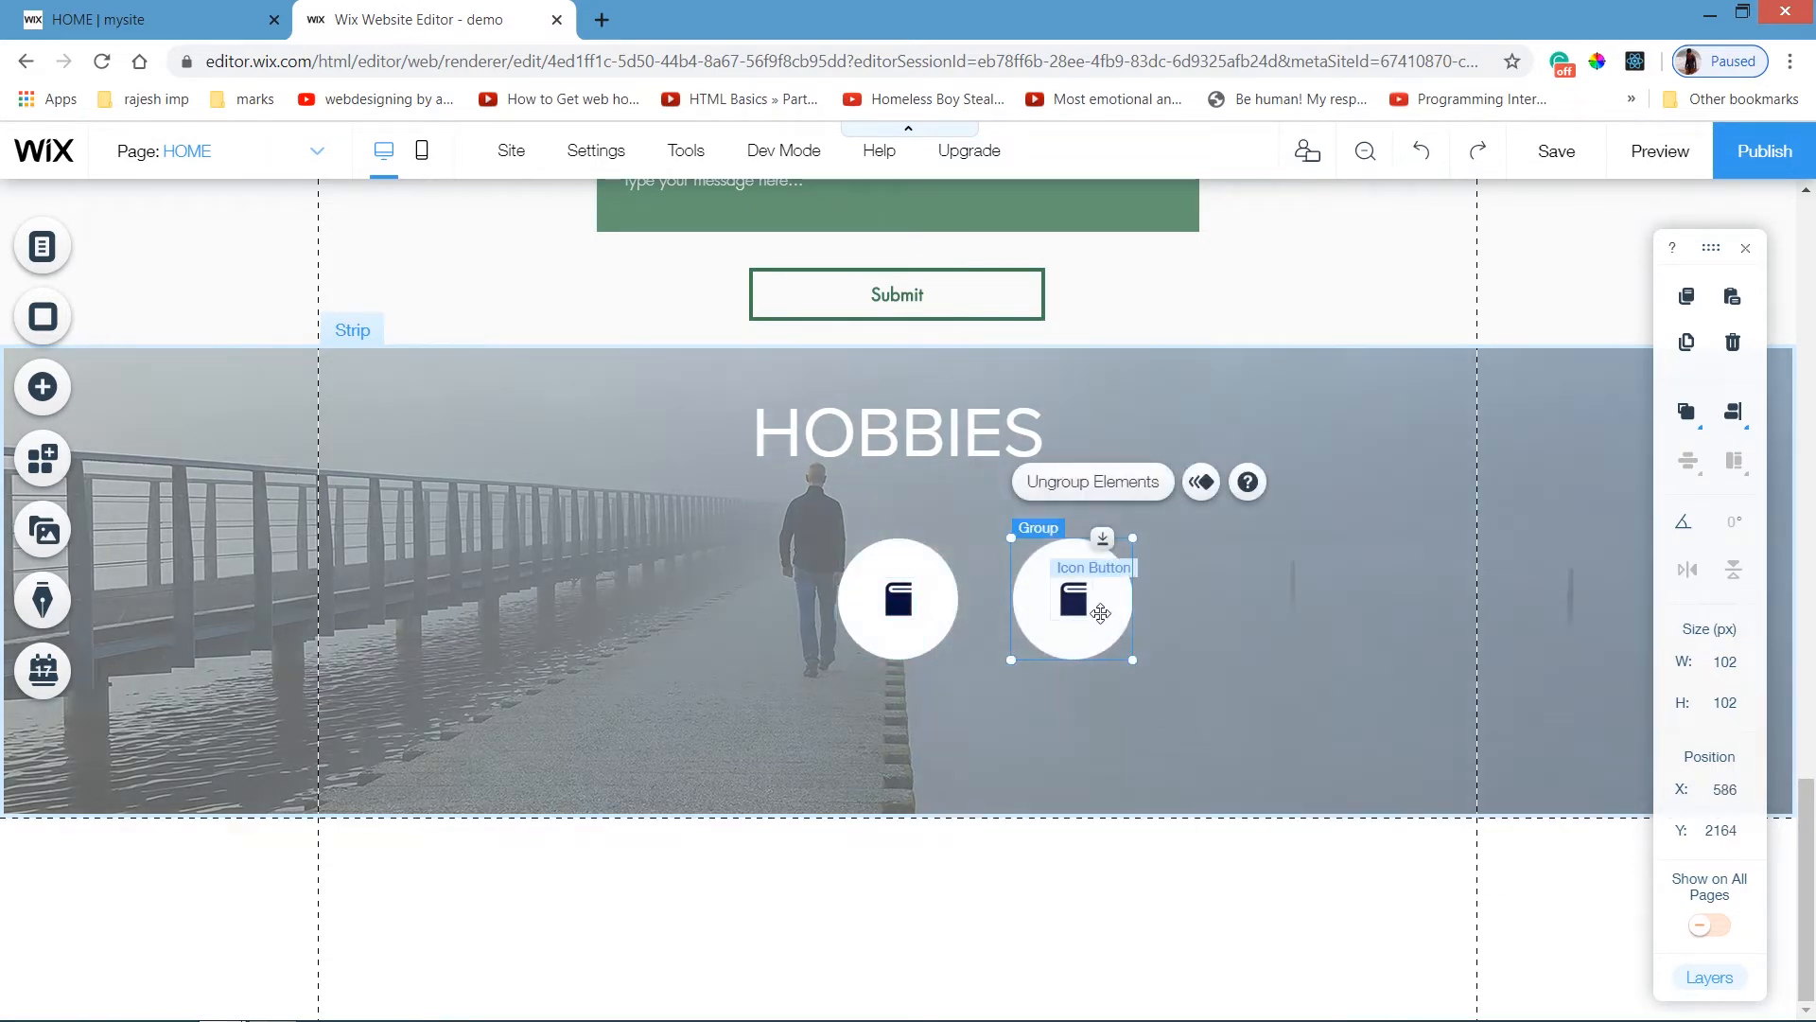
key("ctrl+v")
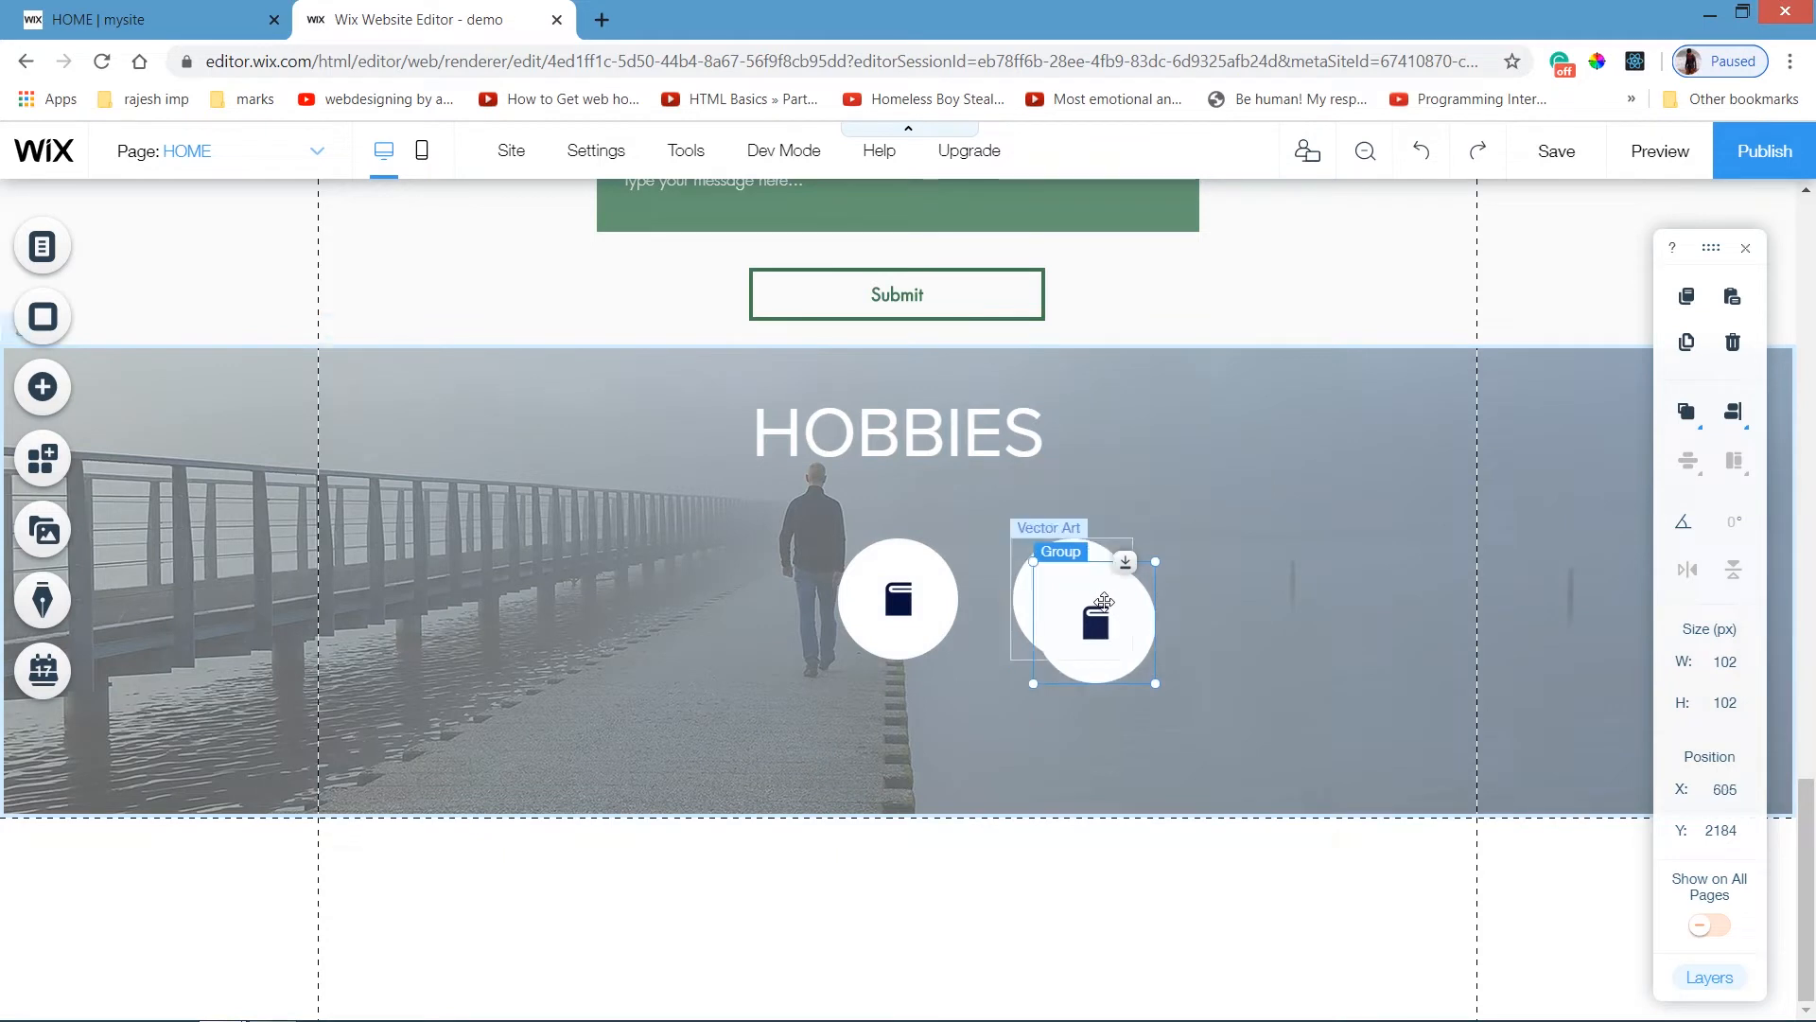
left_click_drag(1132, 604, 1256, 584)
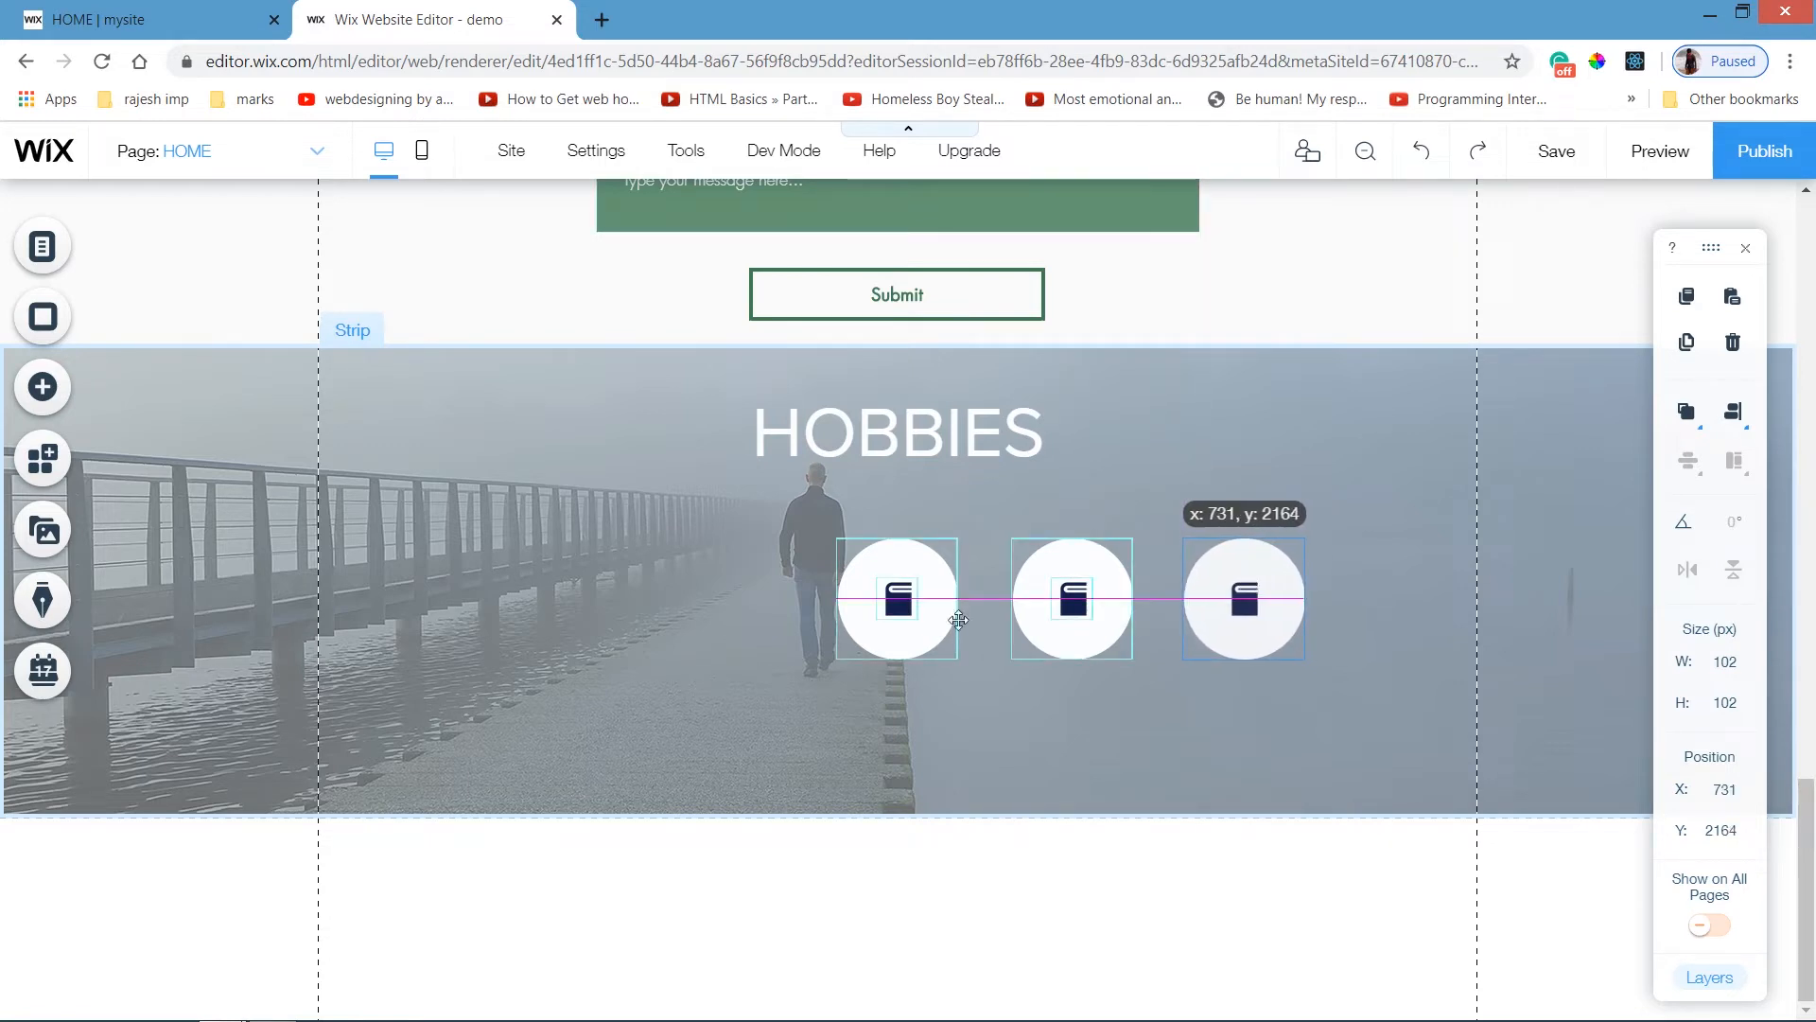
Duplicate the first circle group twice to the left, completing a row of five.
left_click(898, 602)
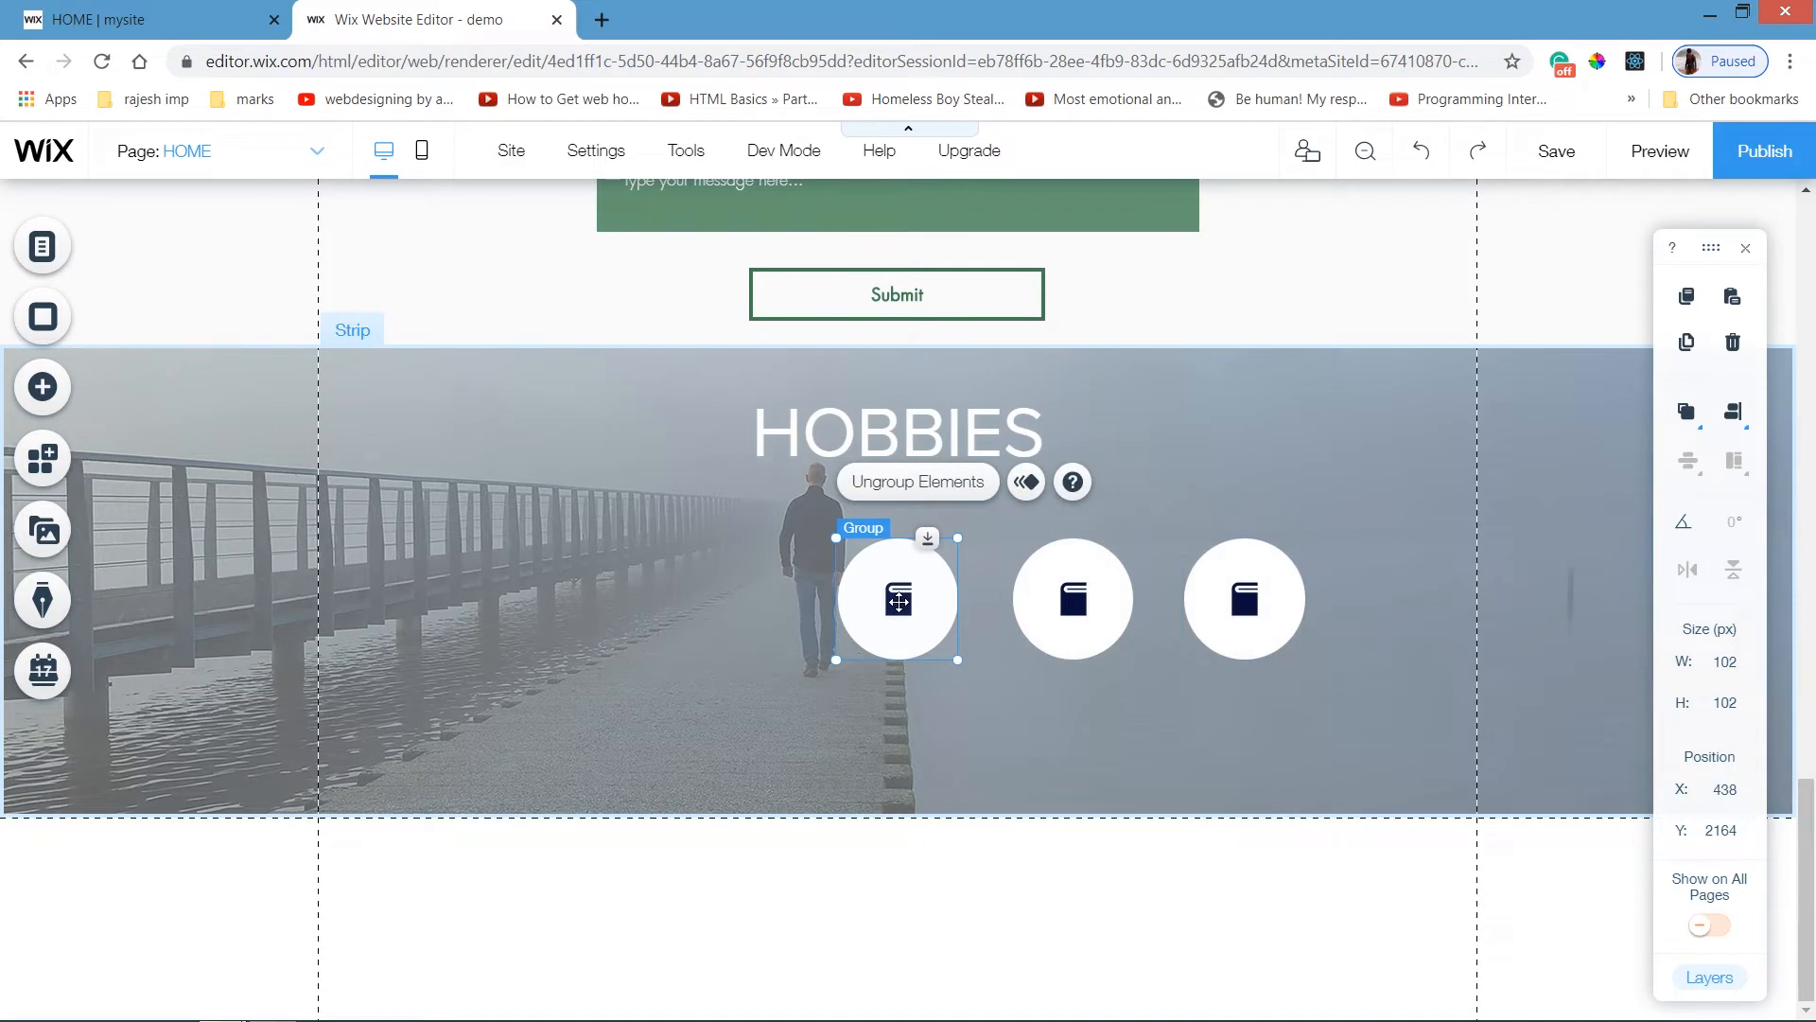
key("ctrl+d")
left_click_drag(888, 598, 705, 580)
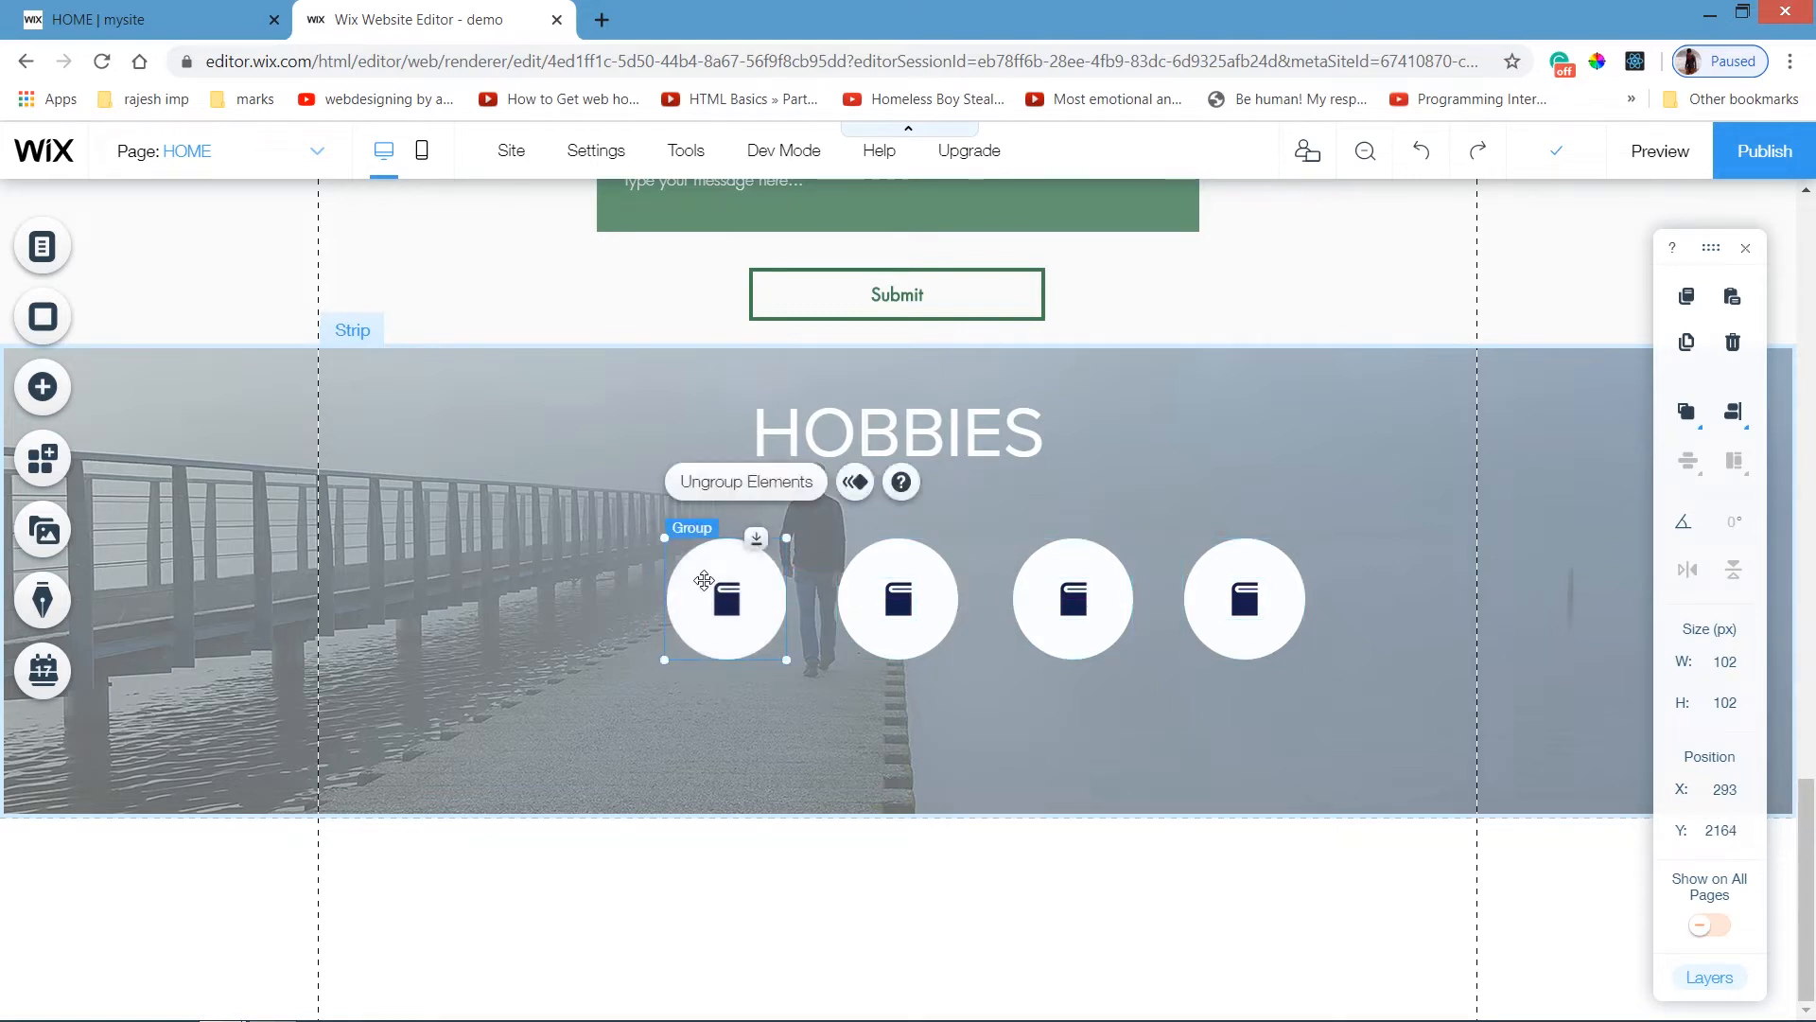
key("ctrl+d")
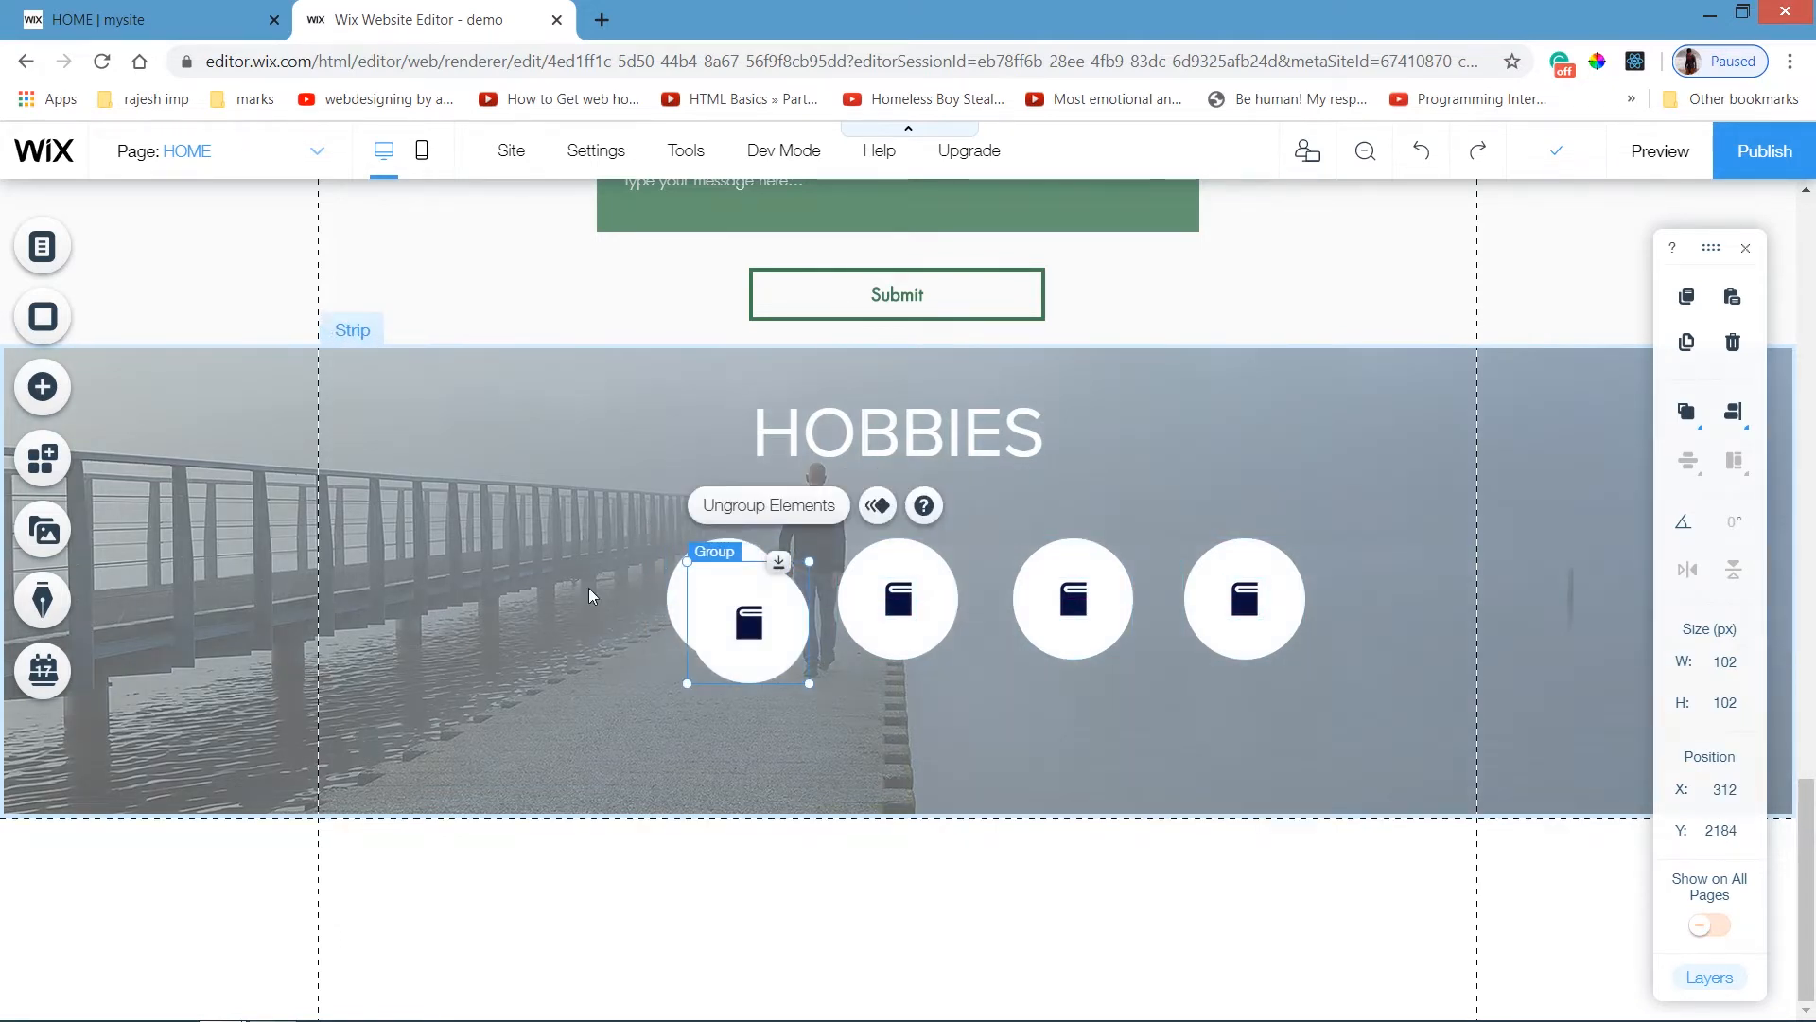
left_click_drag(693, 584, 508, 564)
left_click(792, 722)
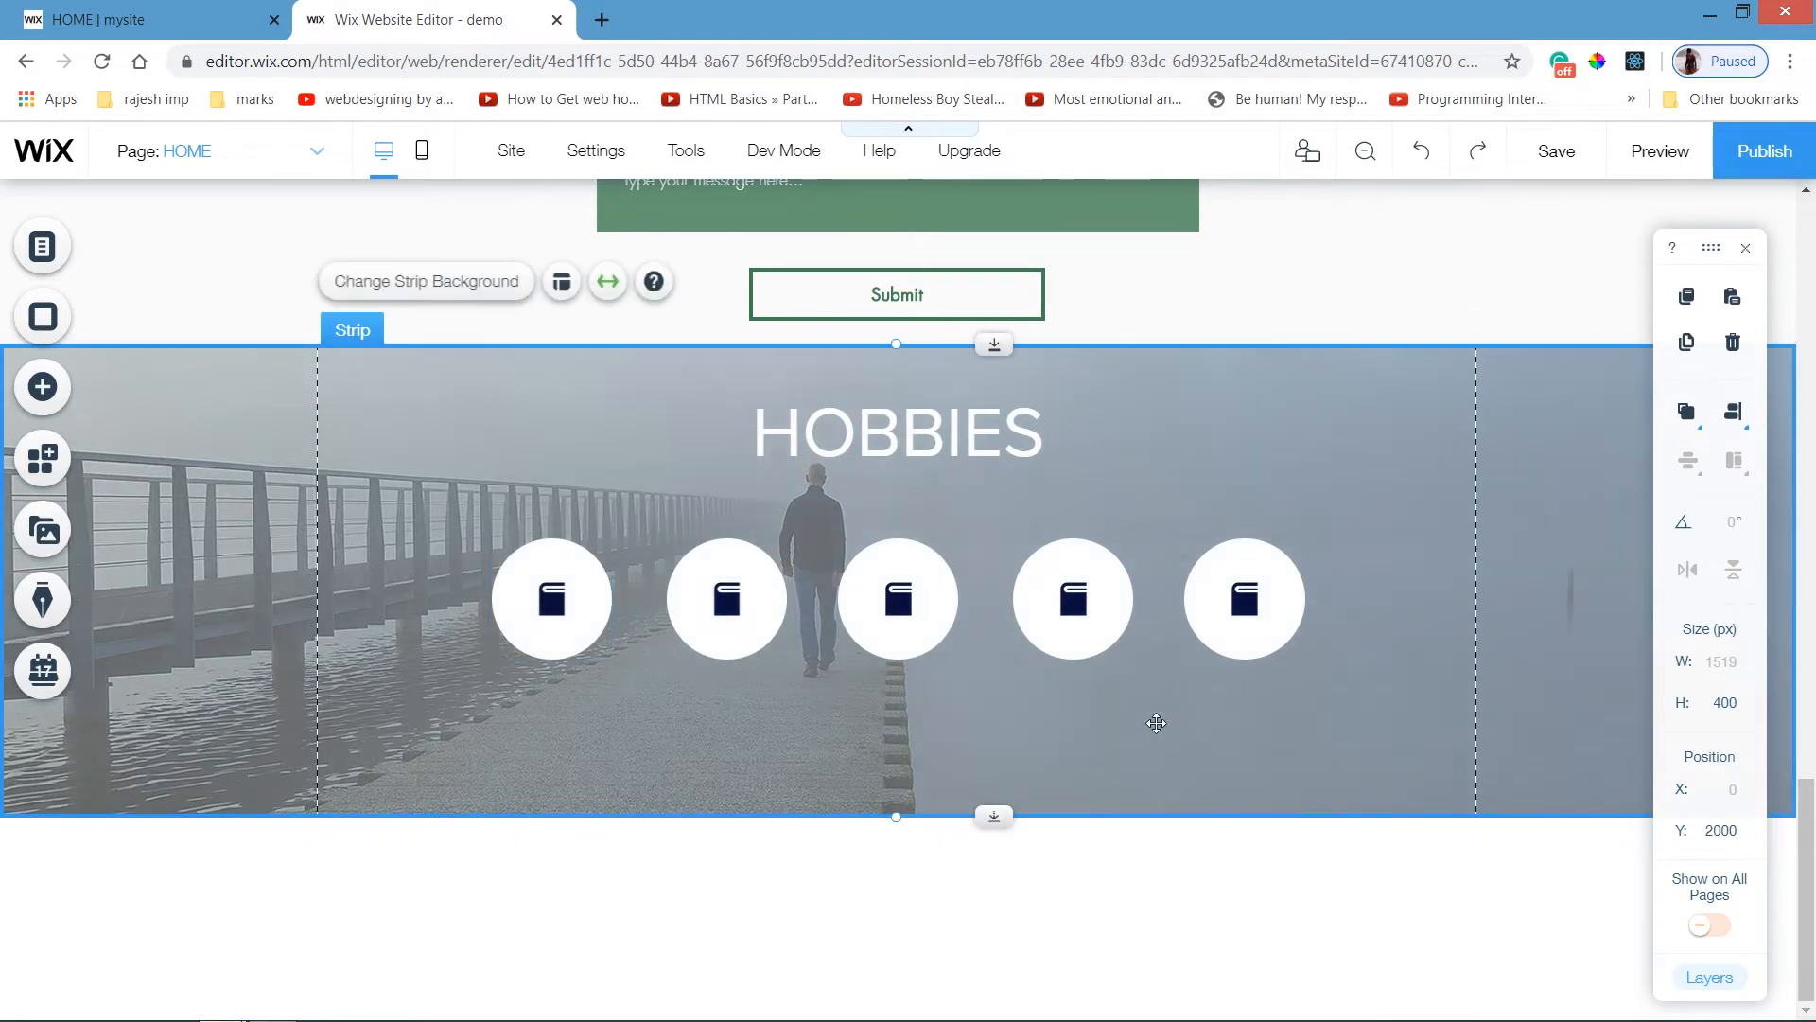
left_click(1746, 249)
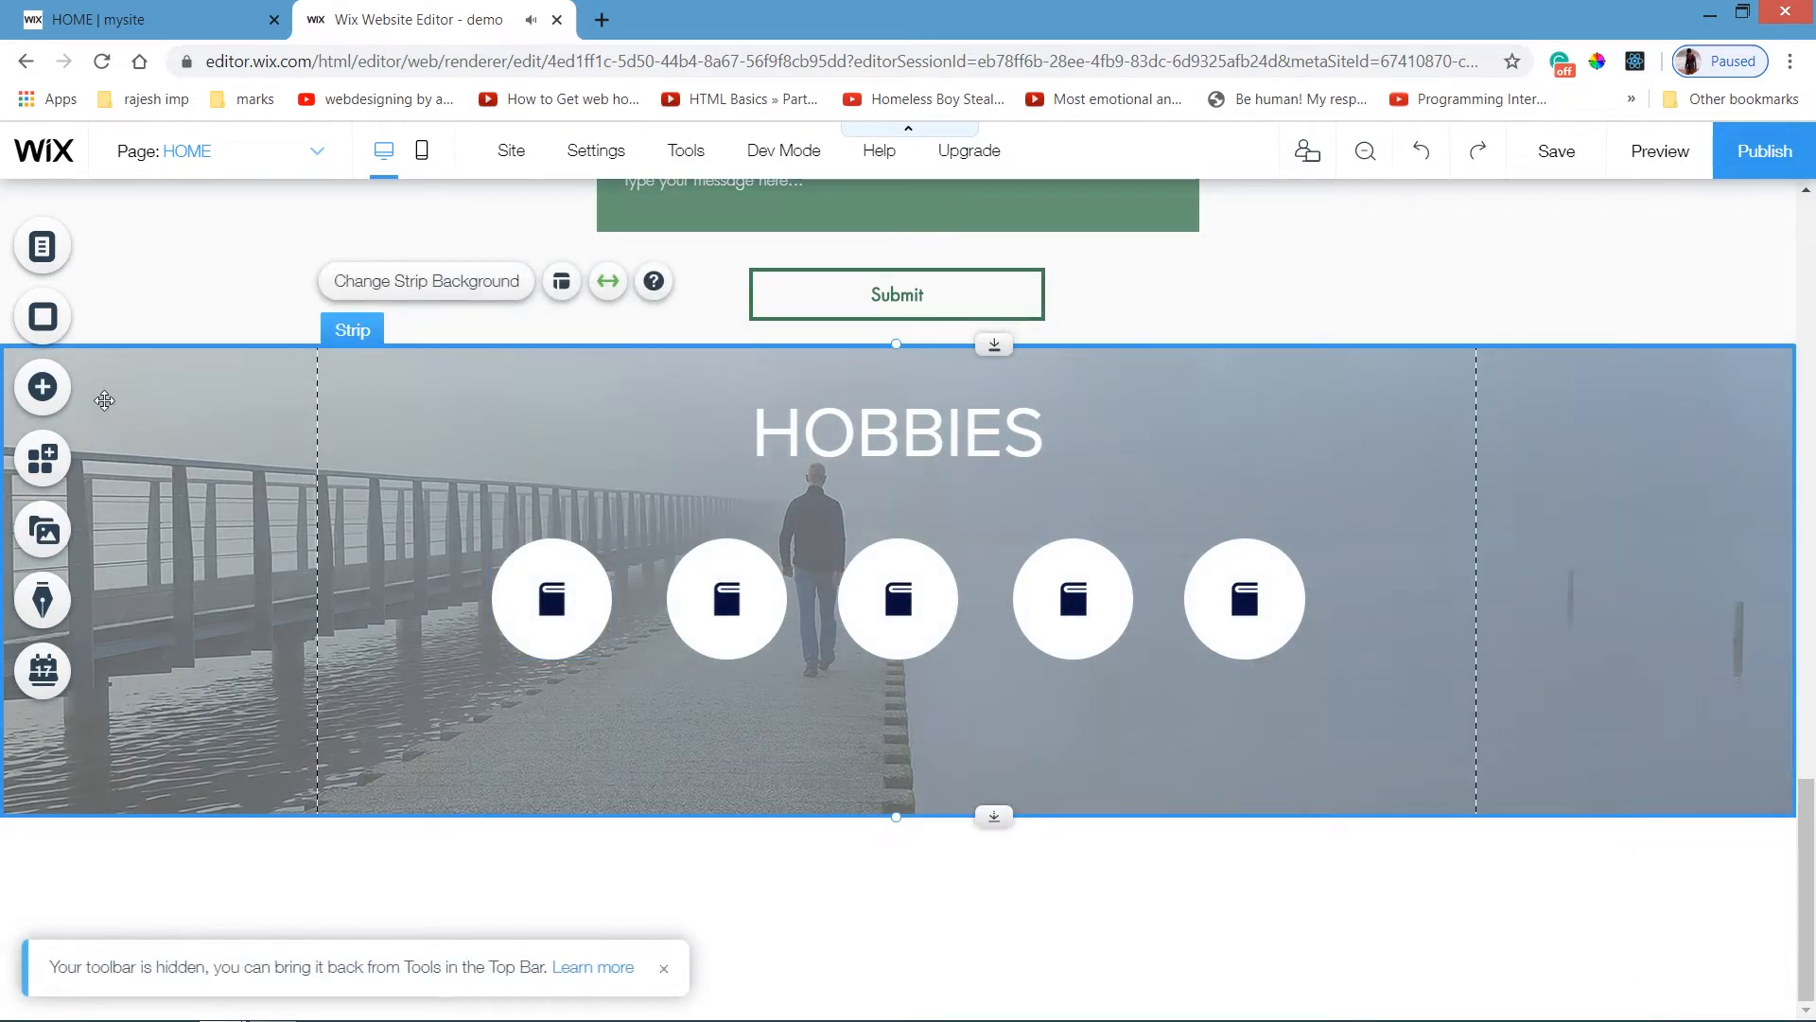
Insert the red arrow from the Arrows shapes and shrink it at the strip's lower right.
left_click(43, 387)
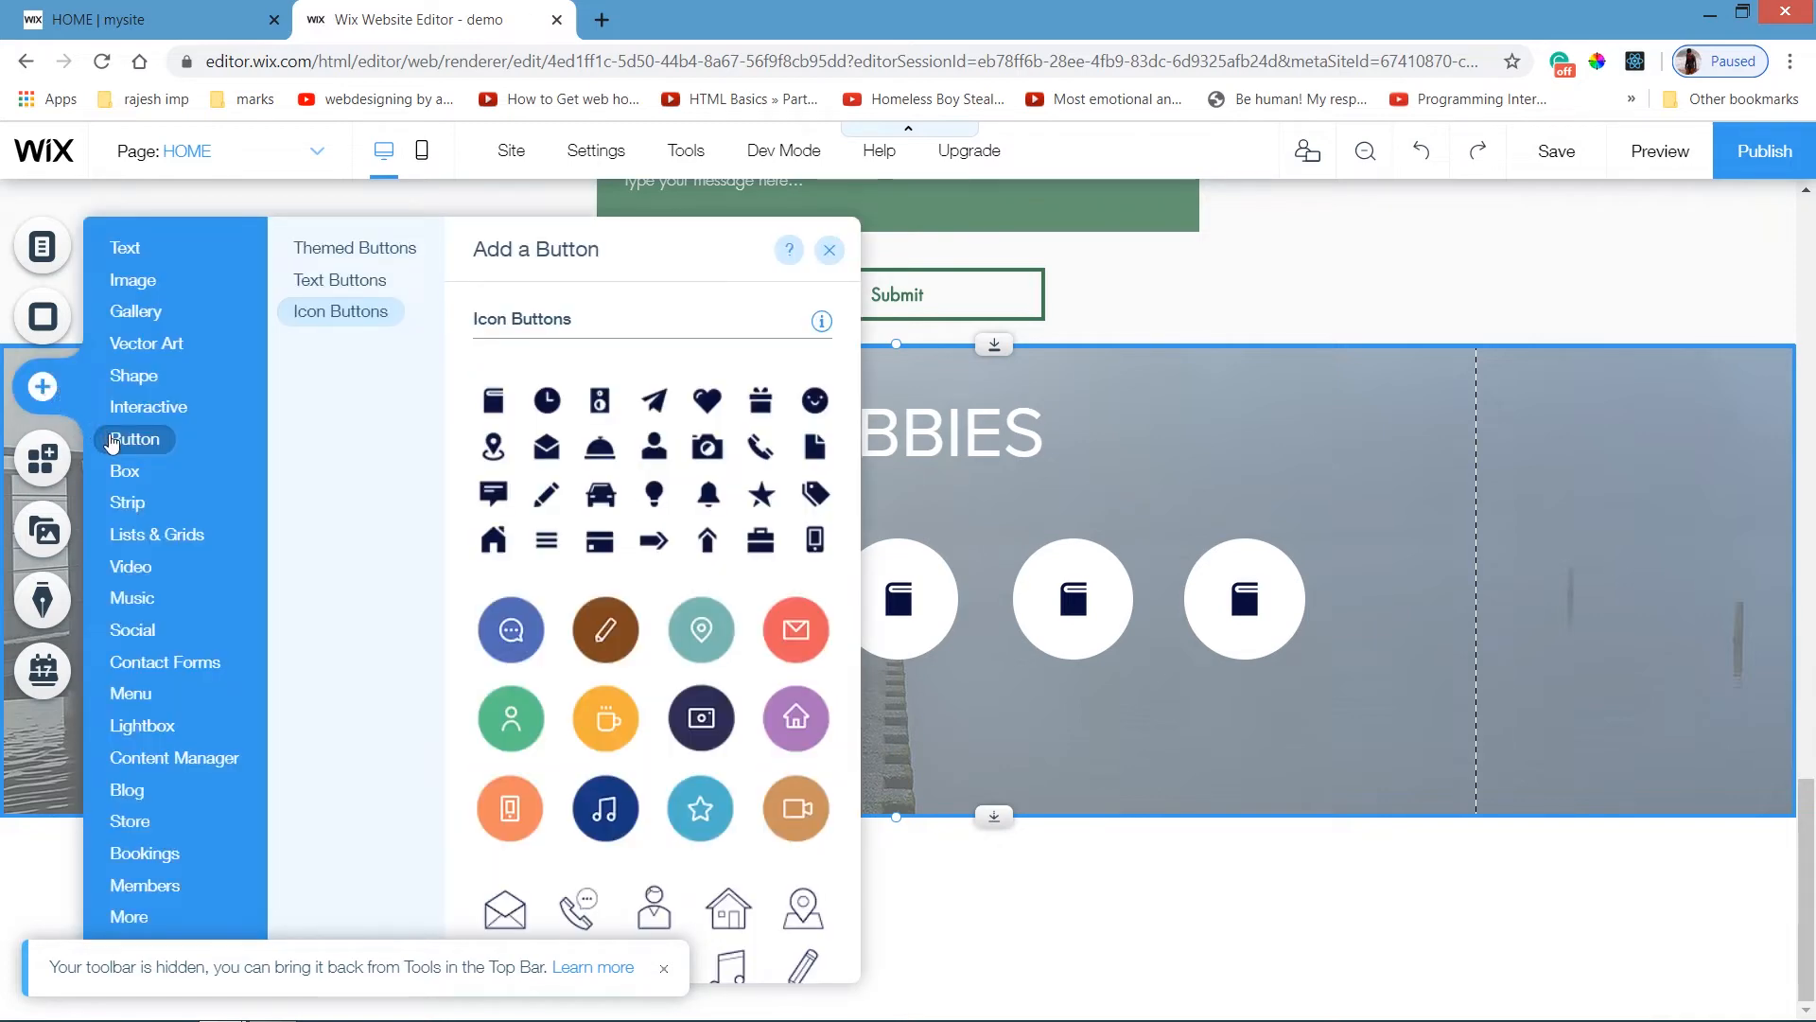
left_click(125, 376)
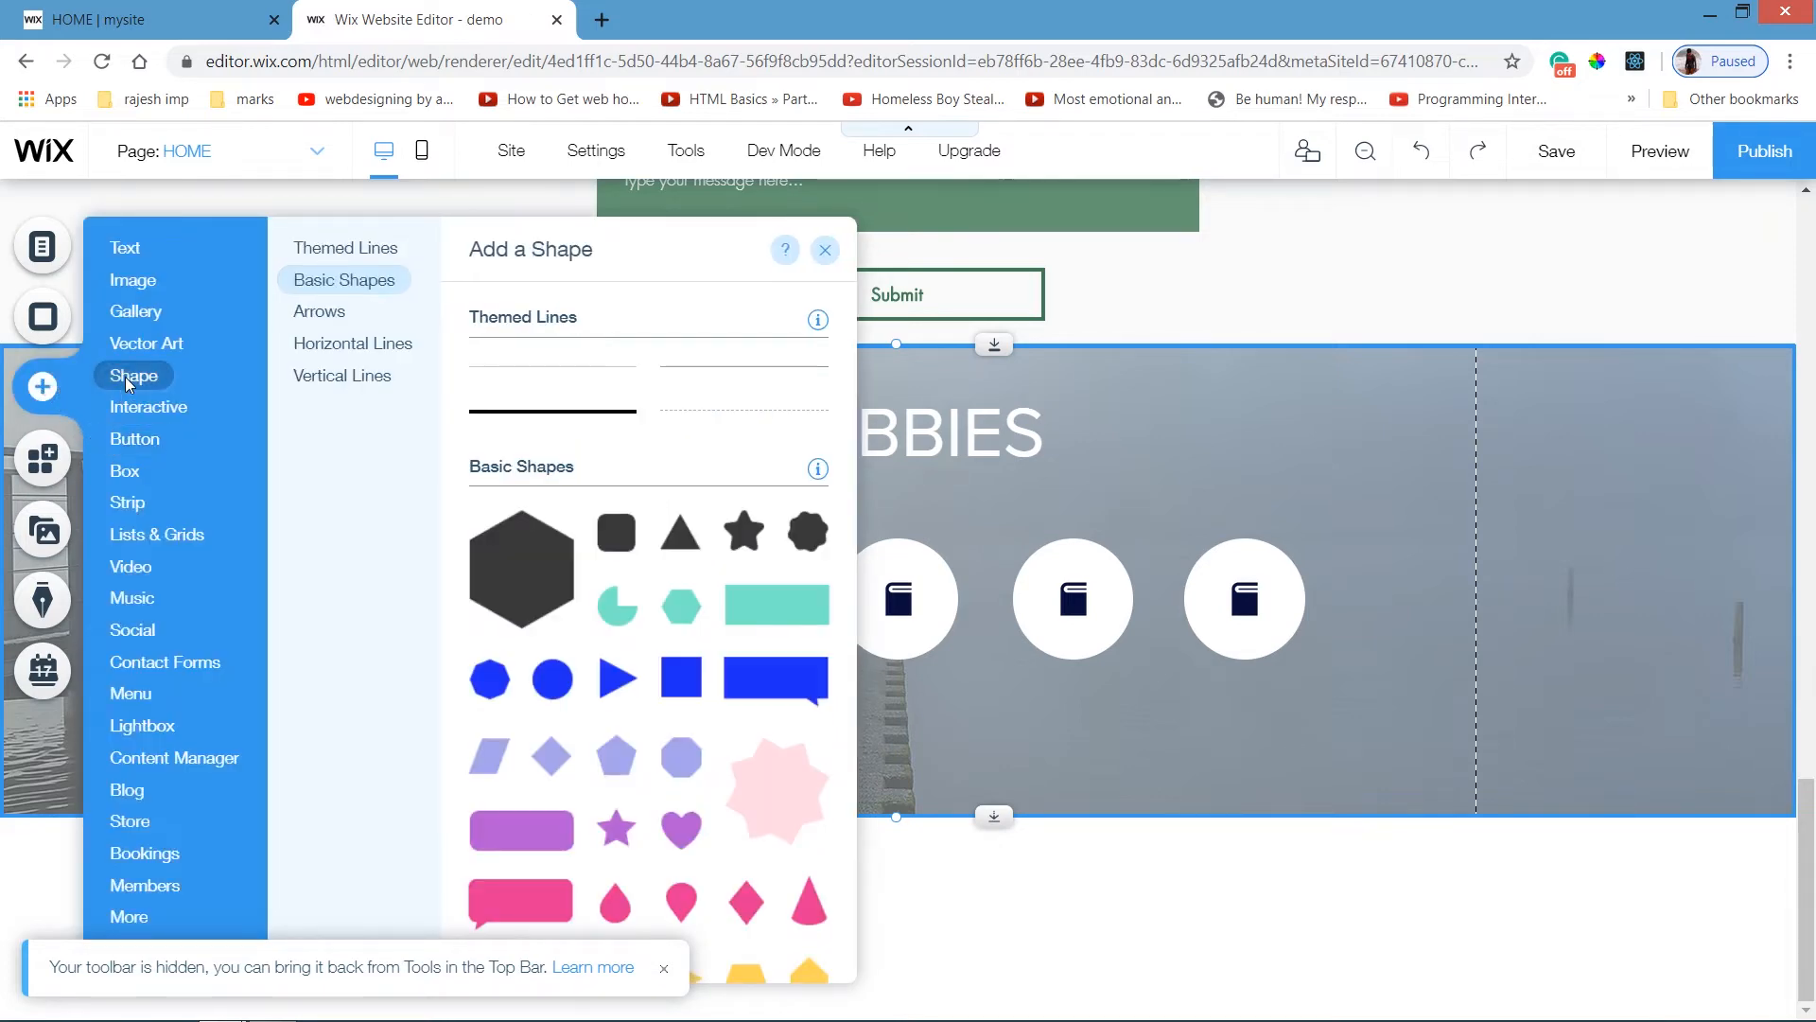
left_click_drag(846, 422, 842, 666)
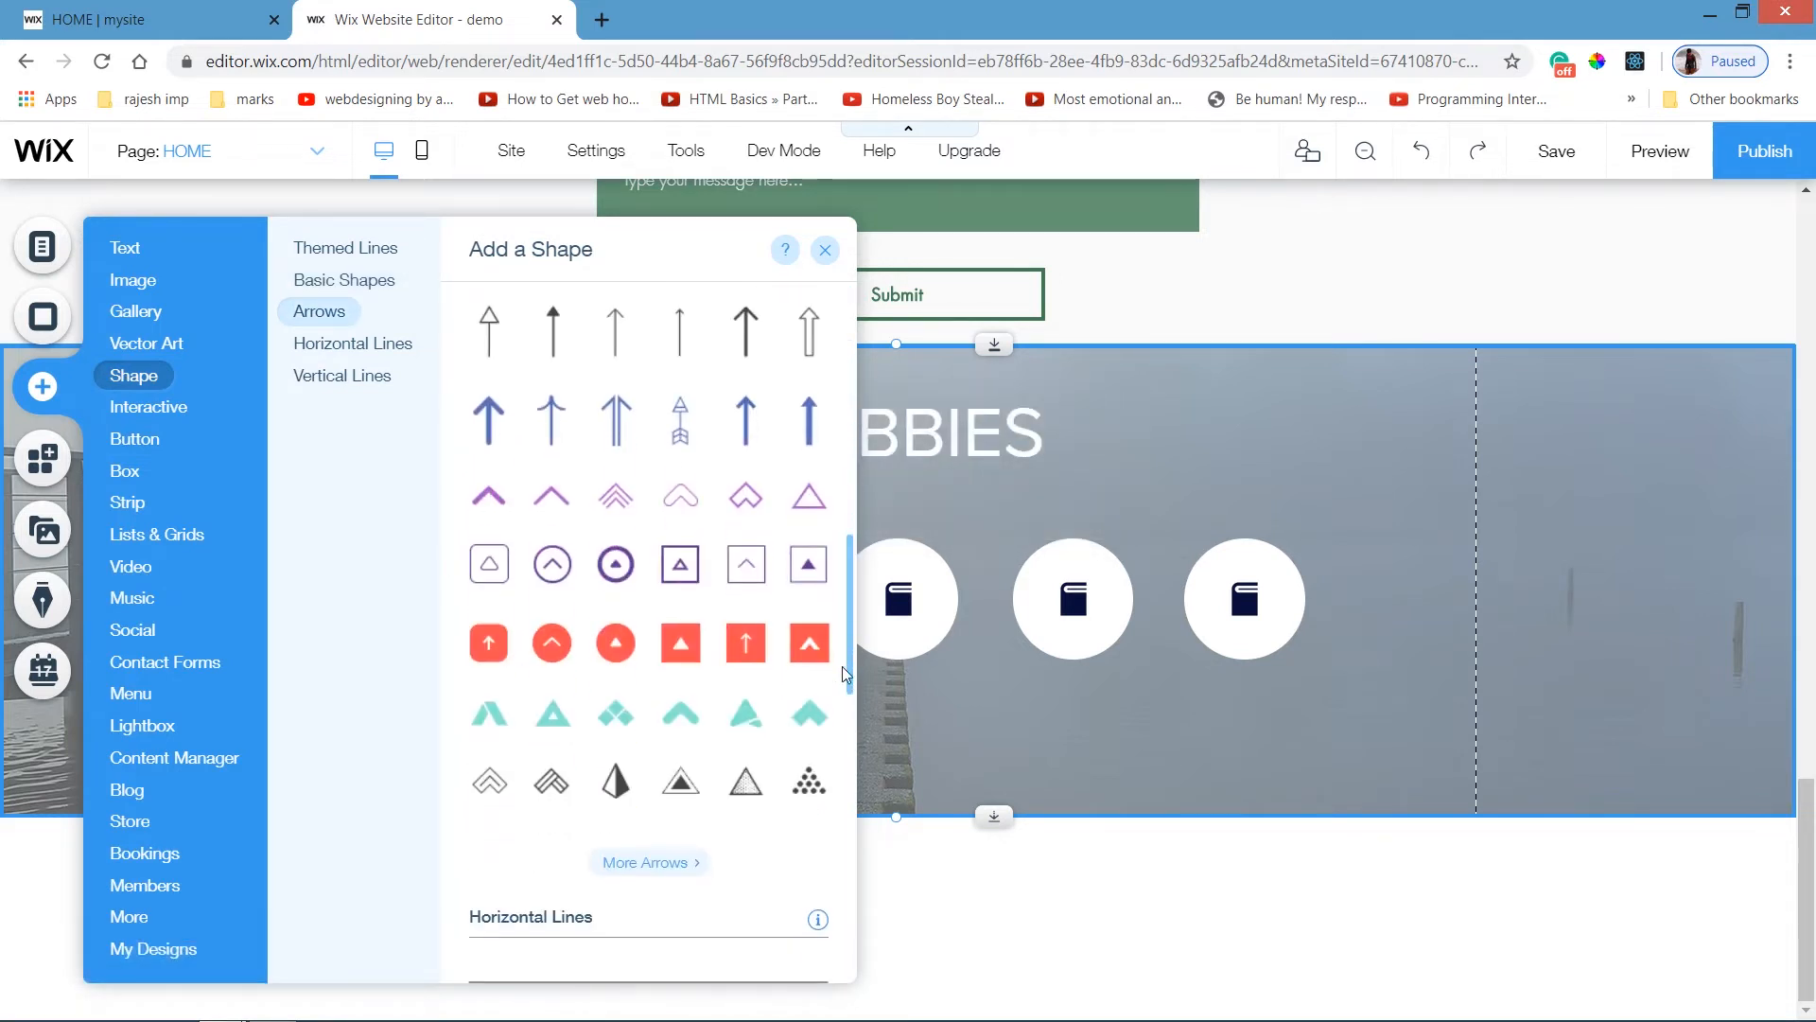
left_click(750, 645)
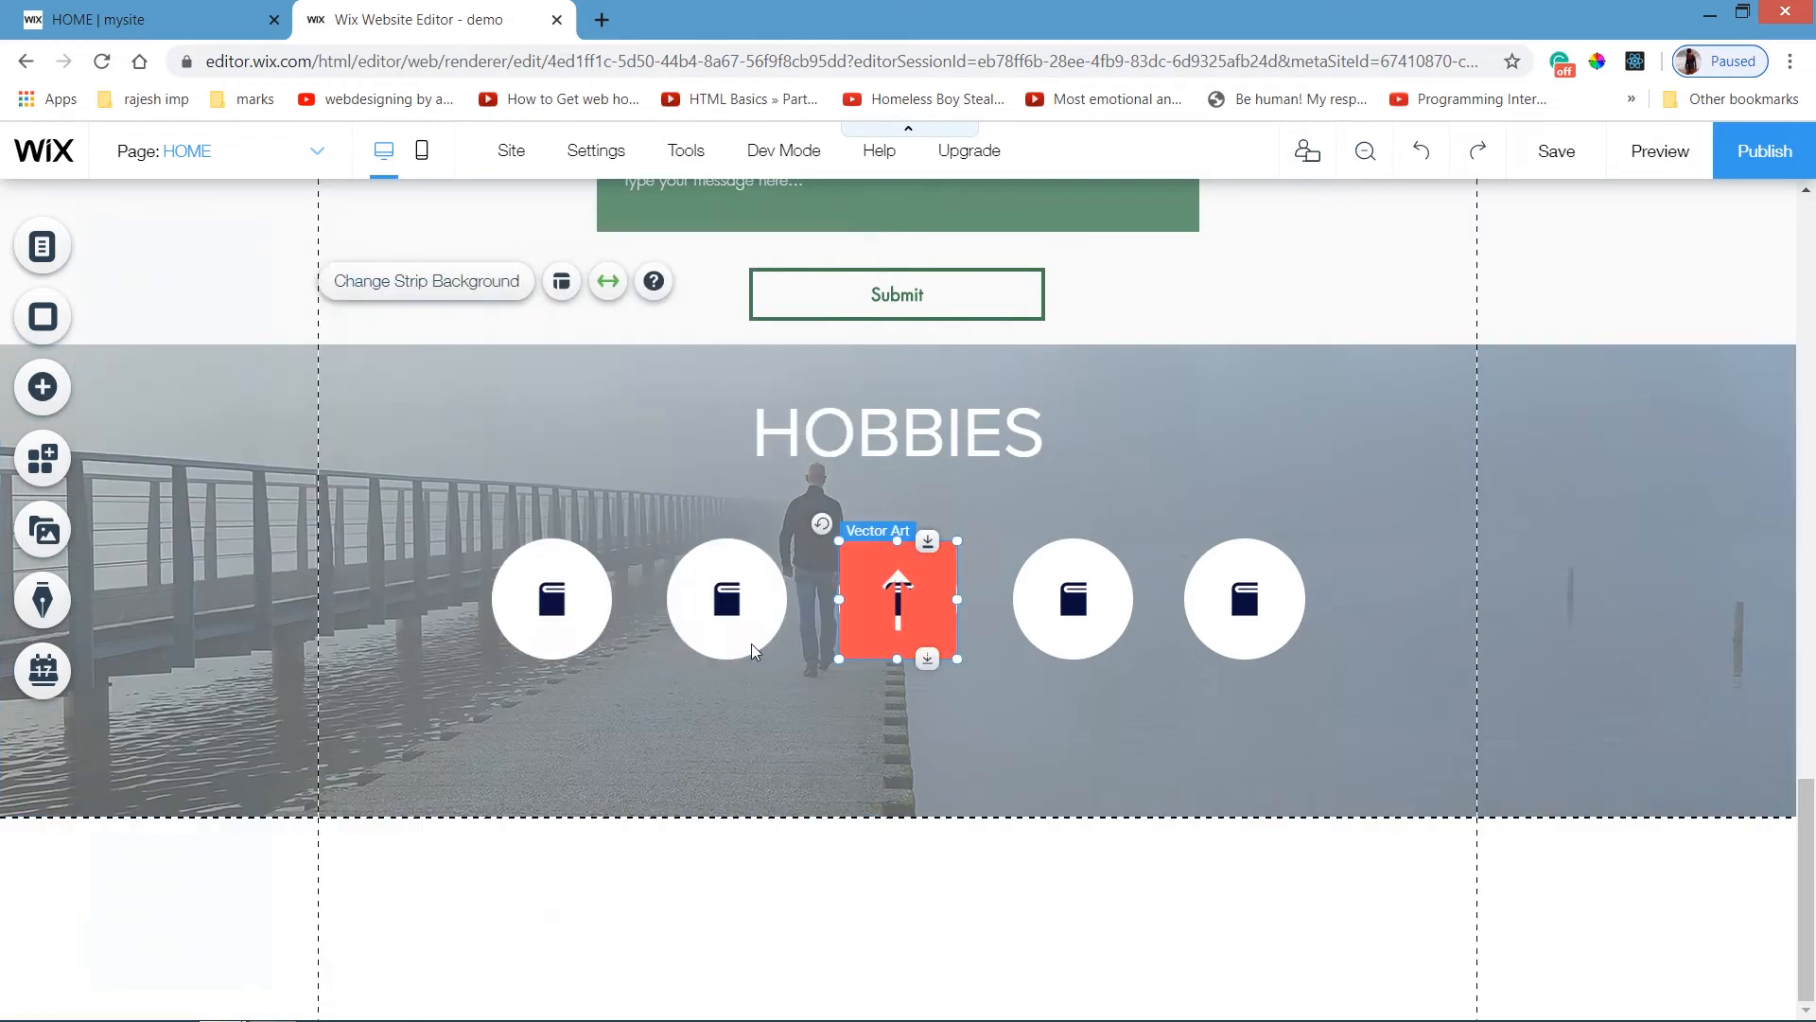
left_click_drag(1371, 650, 1748, 674)
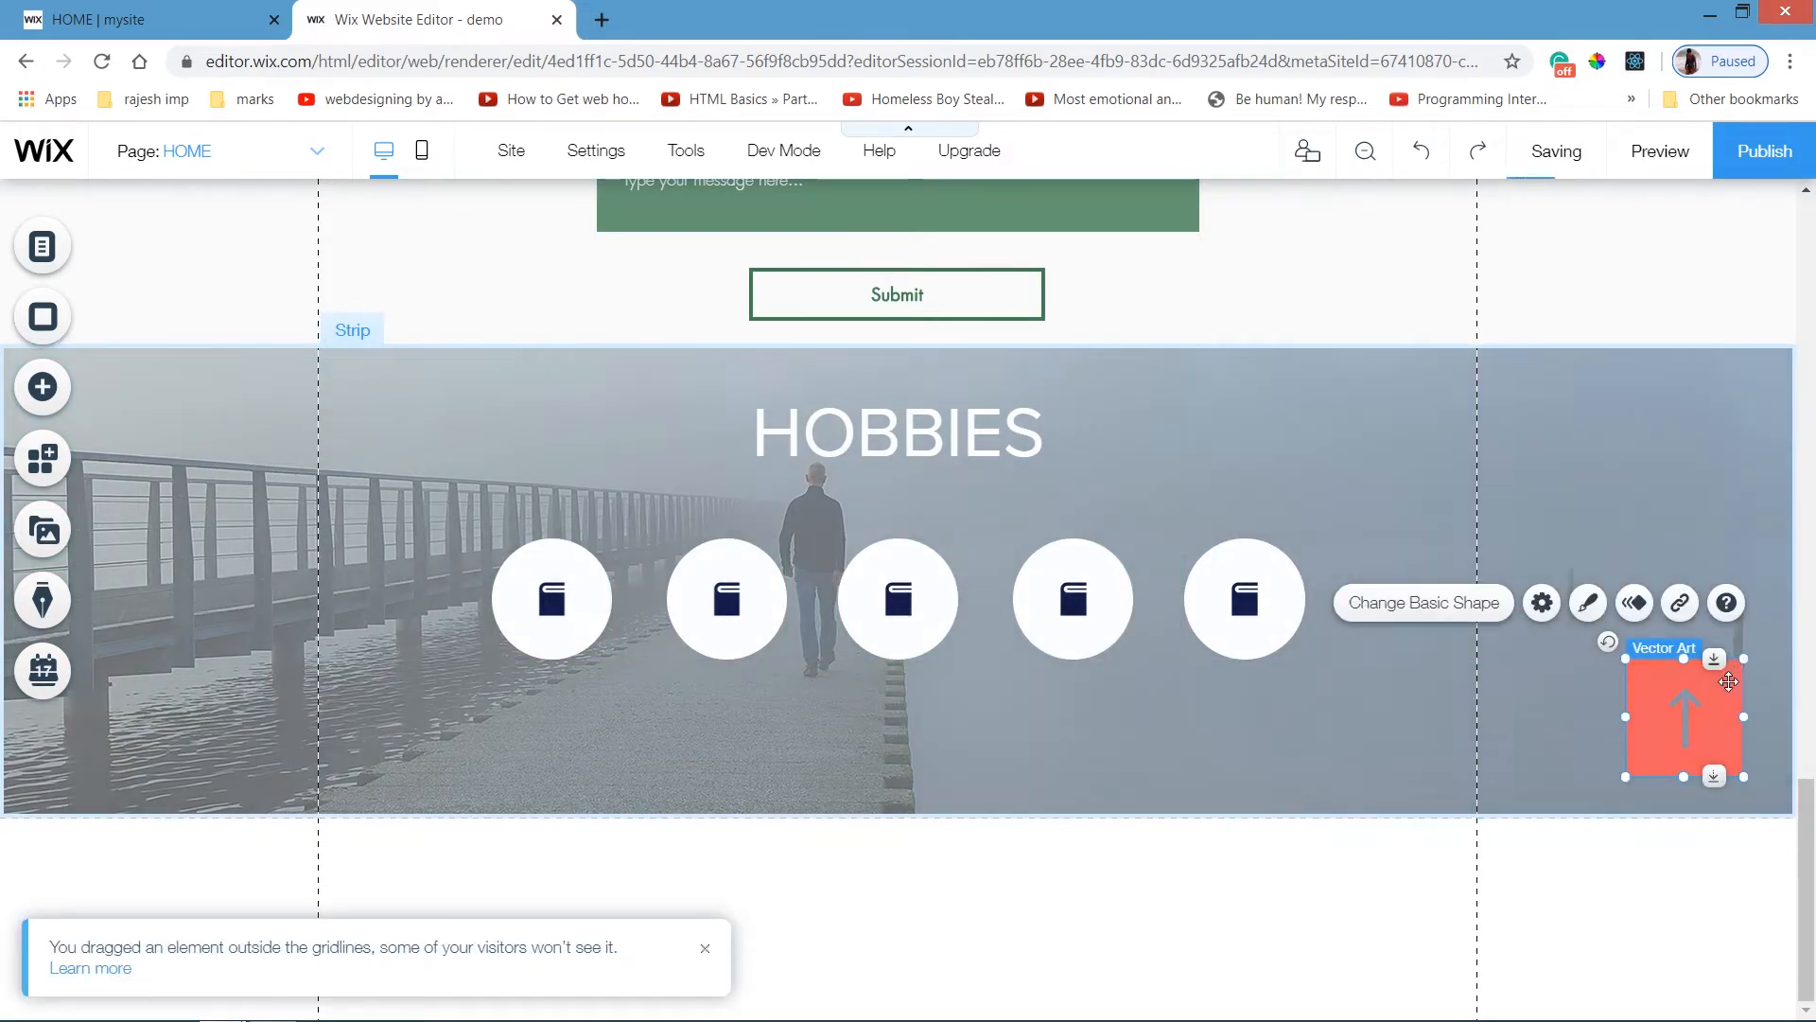
mouse_move(1741, 660)
left_mouse_down()
mouse_move(1717, 668)
mouse_move(1683, 745)
left_mouse_up()
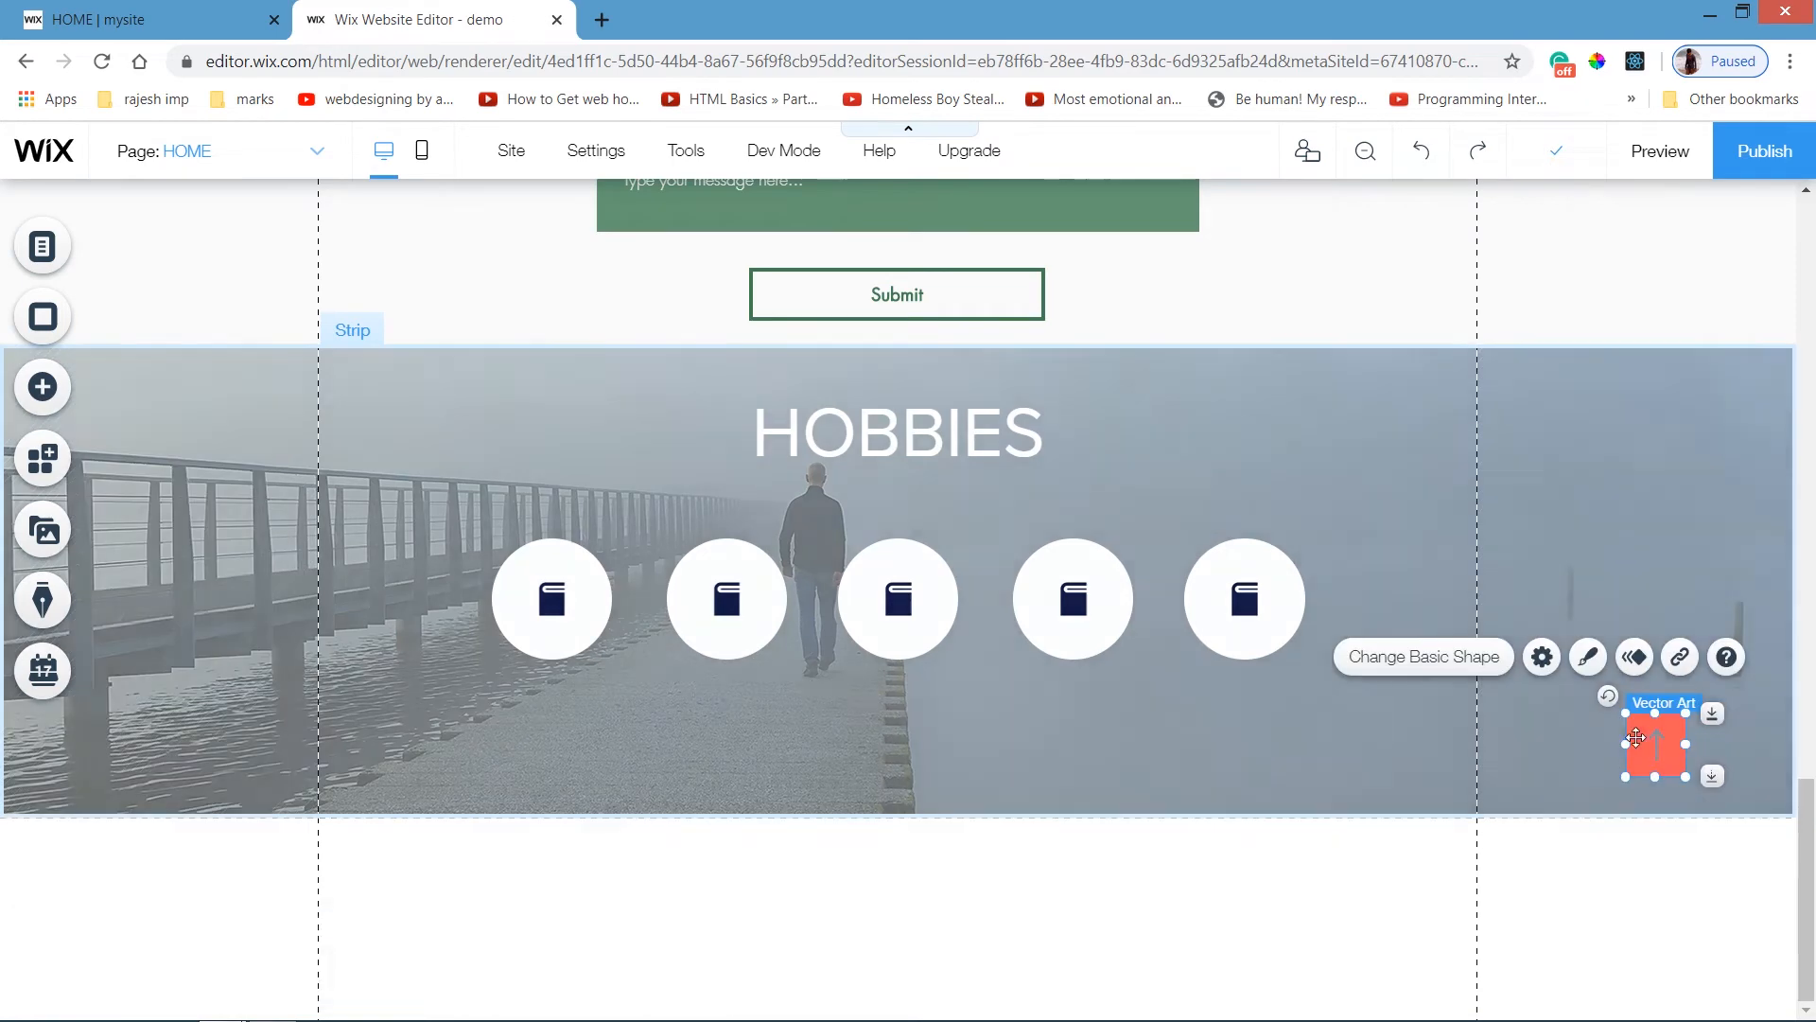
Make the arrow shape's fill white and move it to the strip's far right edge.
left_click(1597, 666)
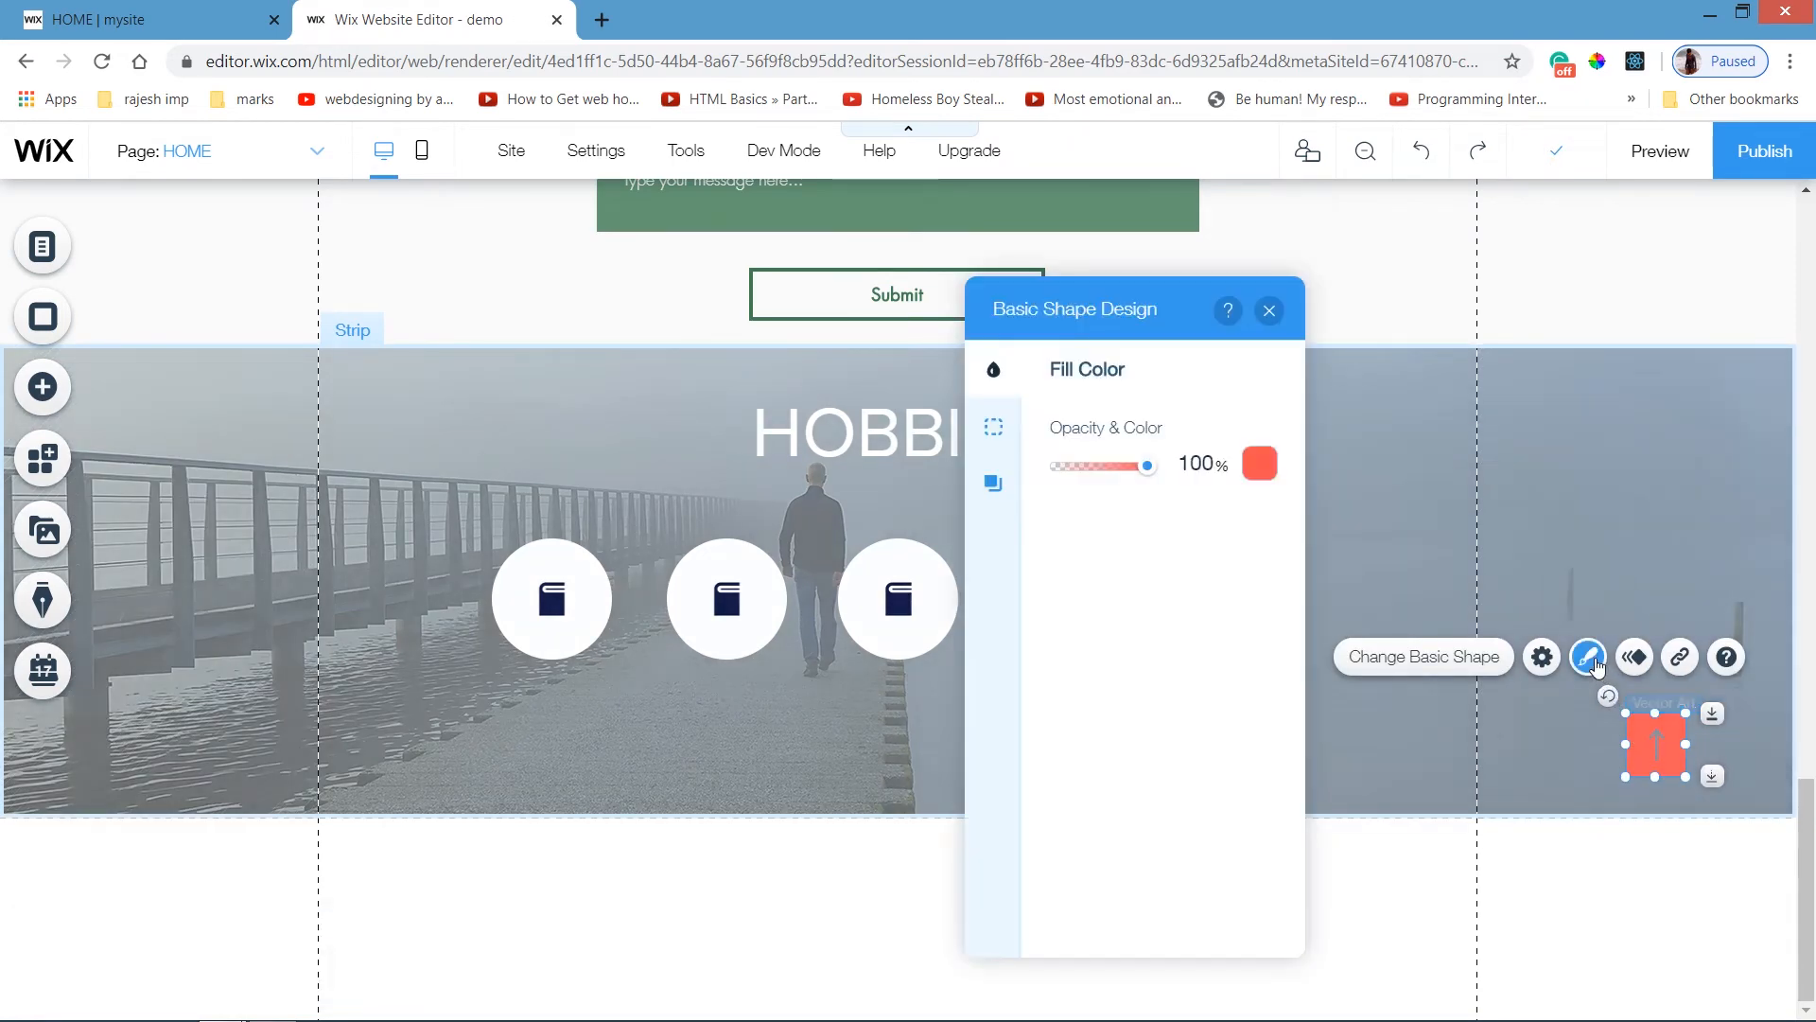
left_click(1259, 464)
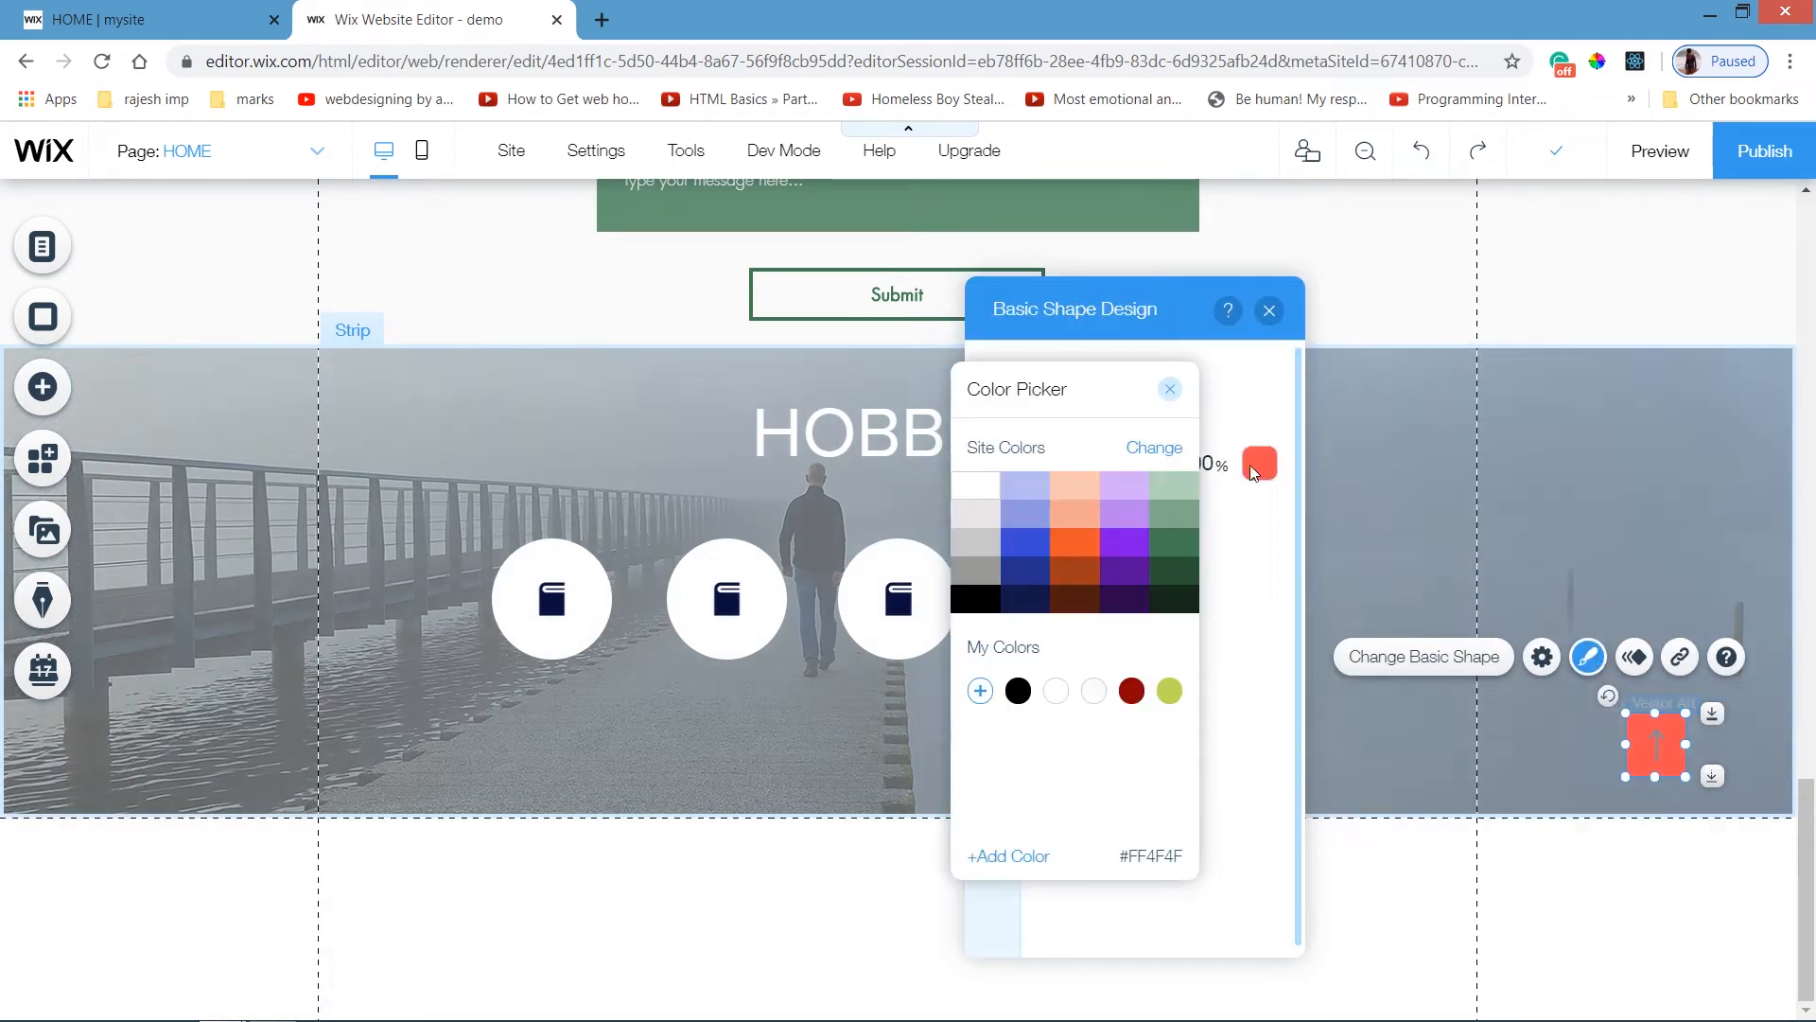
left_click(975, 485)
left_click(1170, 389)
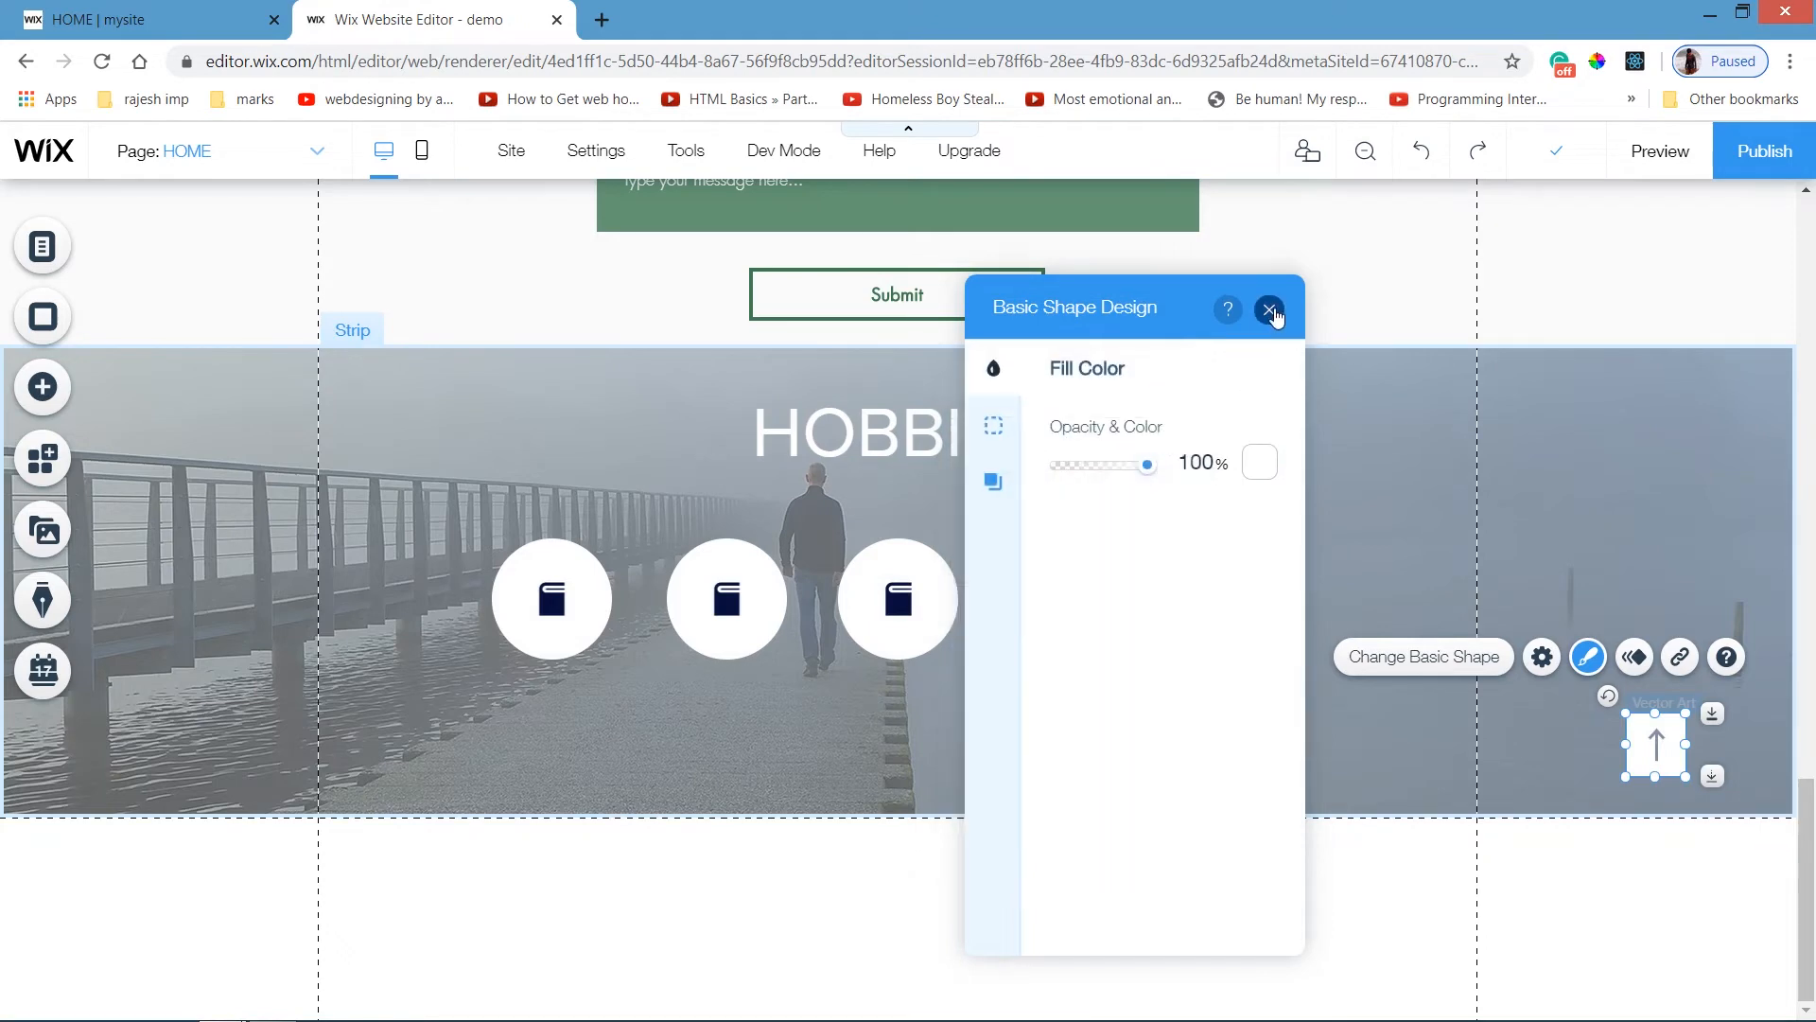
left_click(1270, 310)
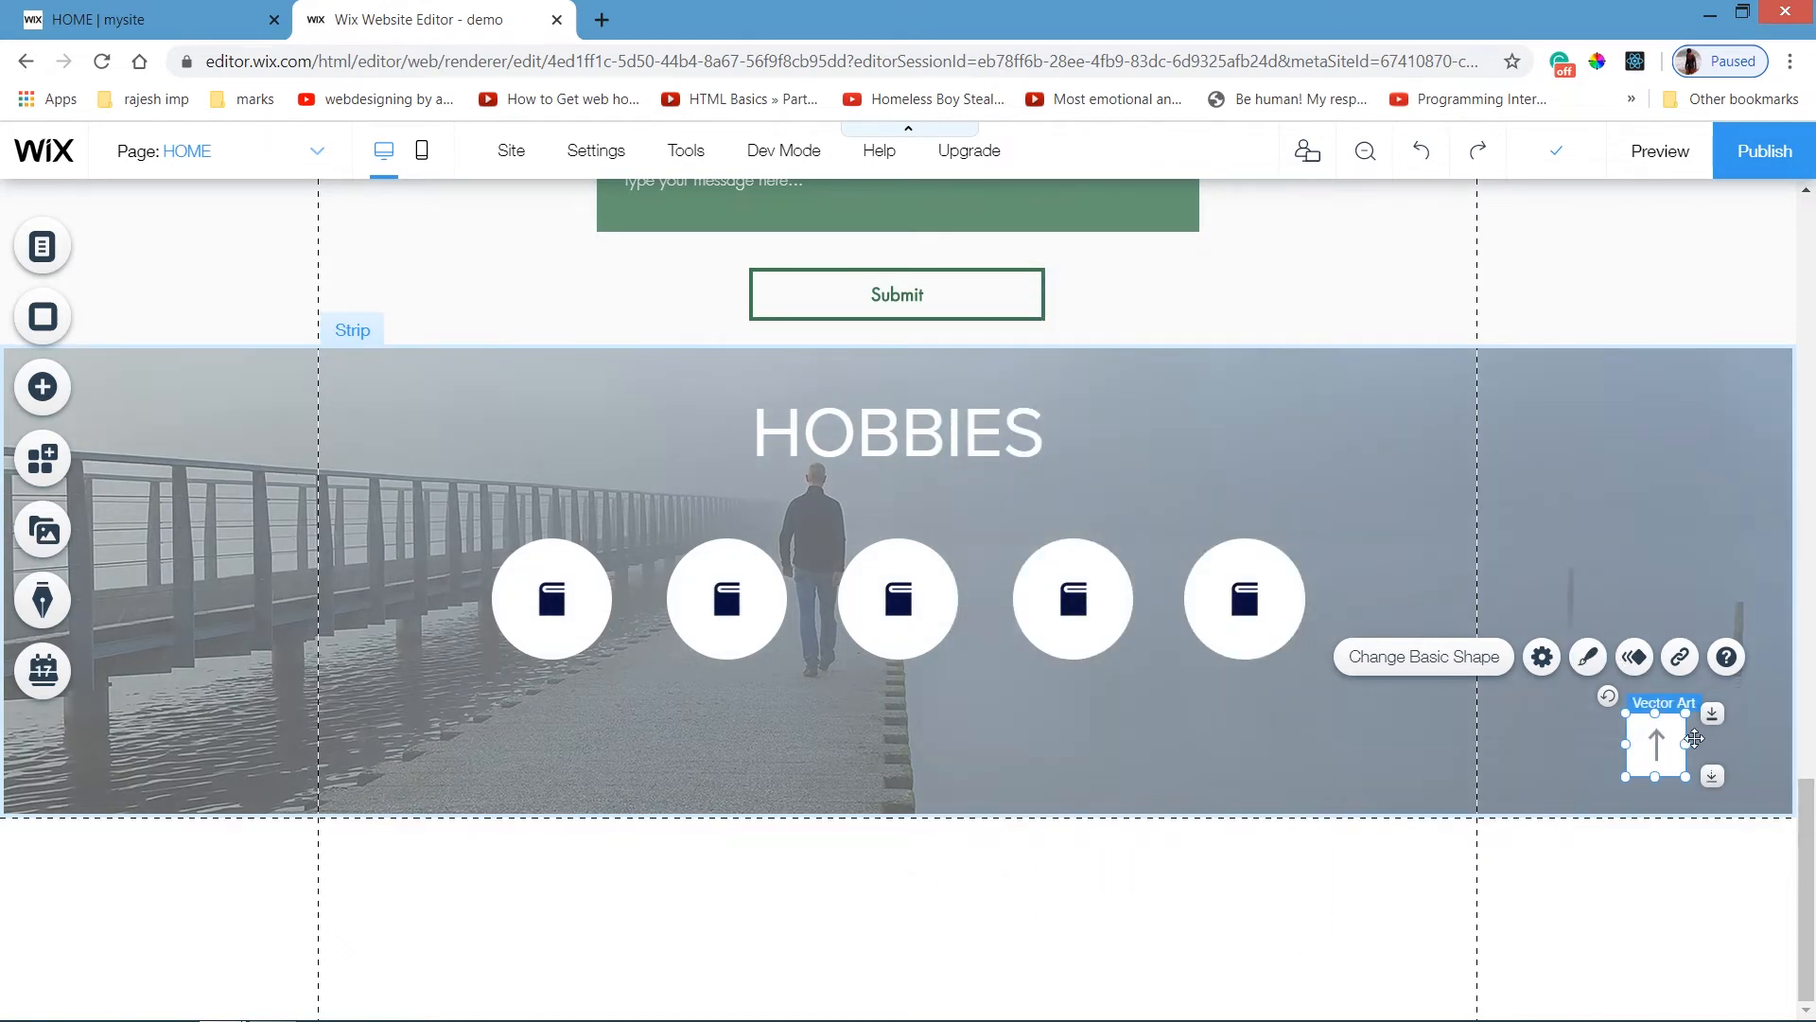
mouse_move(1694, 739)
left_mouse_down()
mouse_move(1667, 741)
mouse_move(1719, 748)
left_mouse_up()
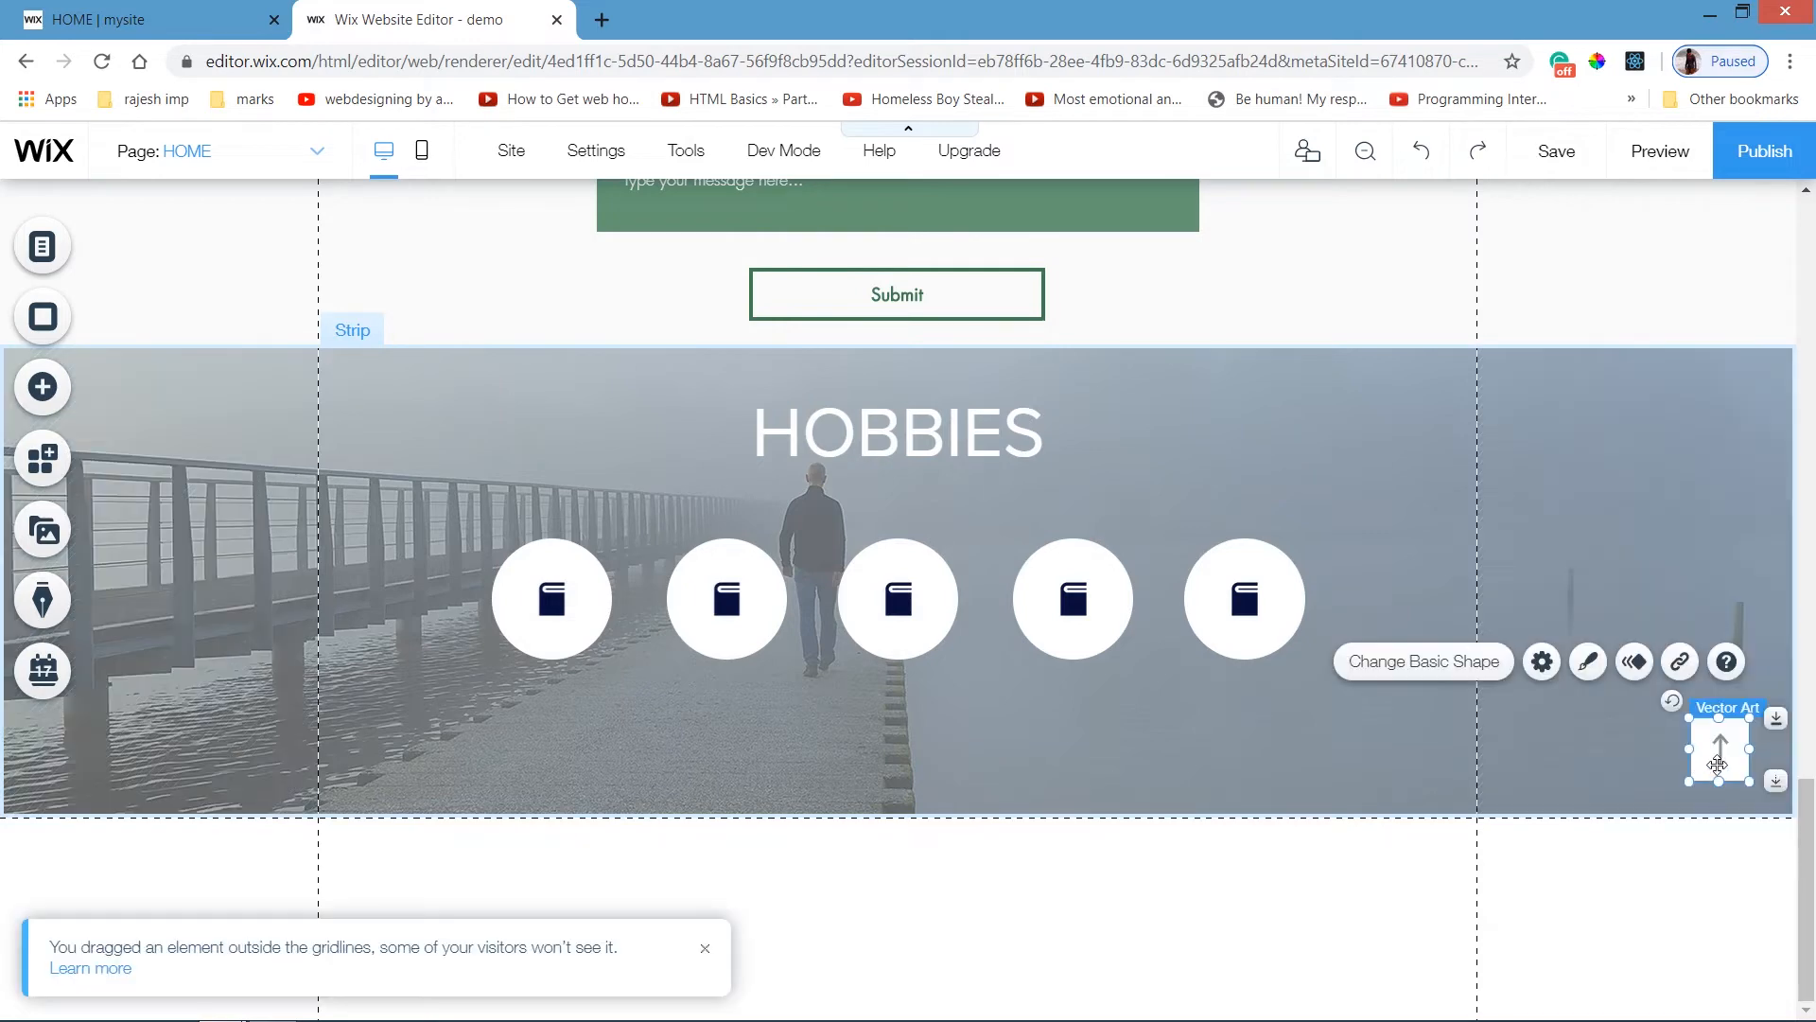
Link the arrow to the Top of the page and dismiss the gridlines warning.
left_click(1682, 662)
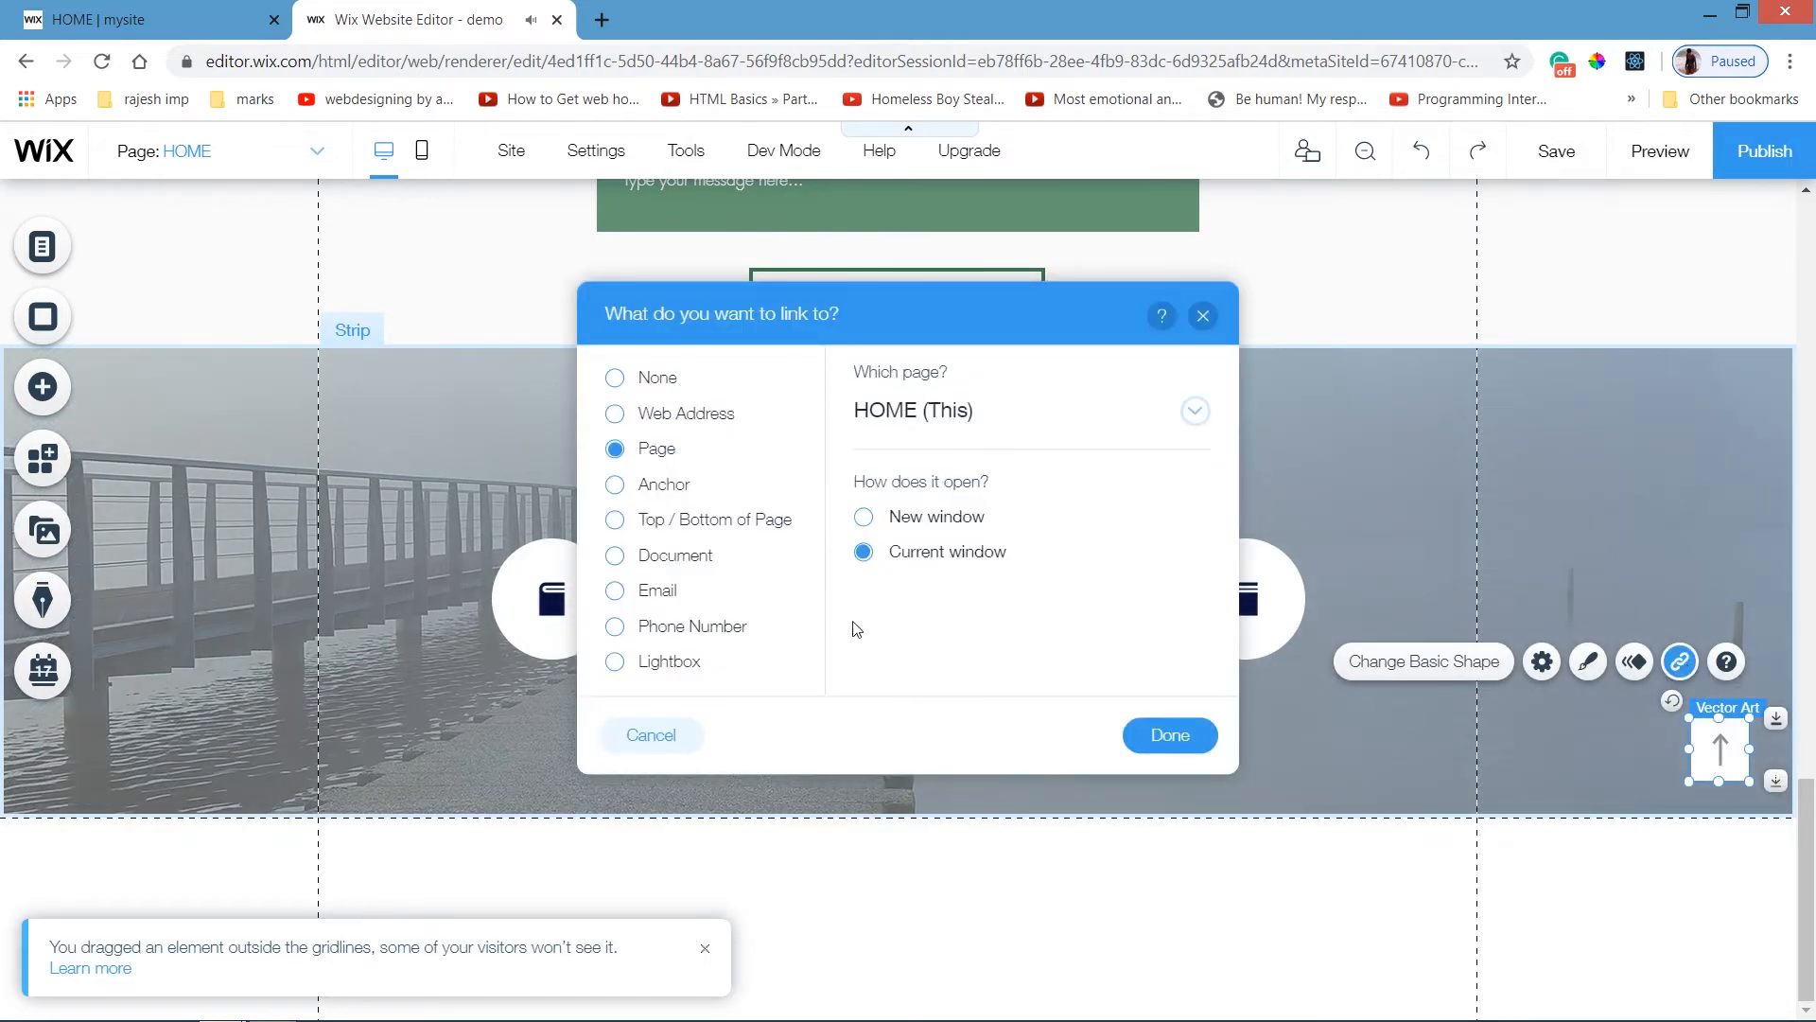
left_click(739, 521)
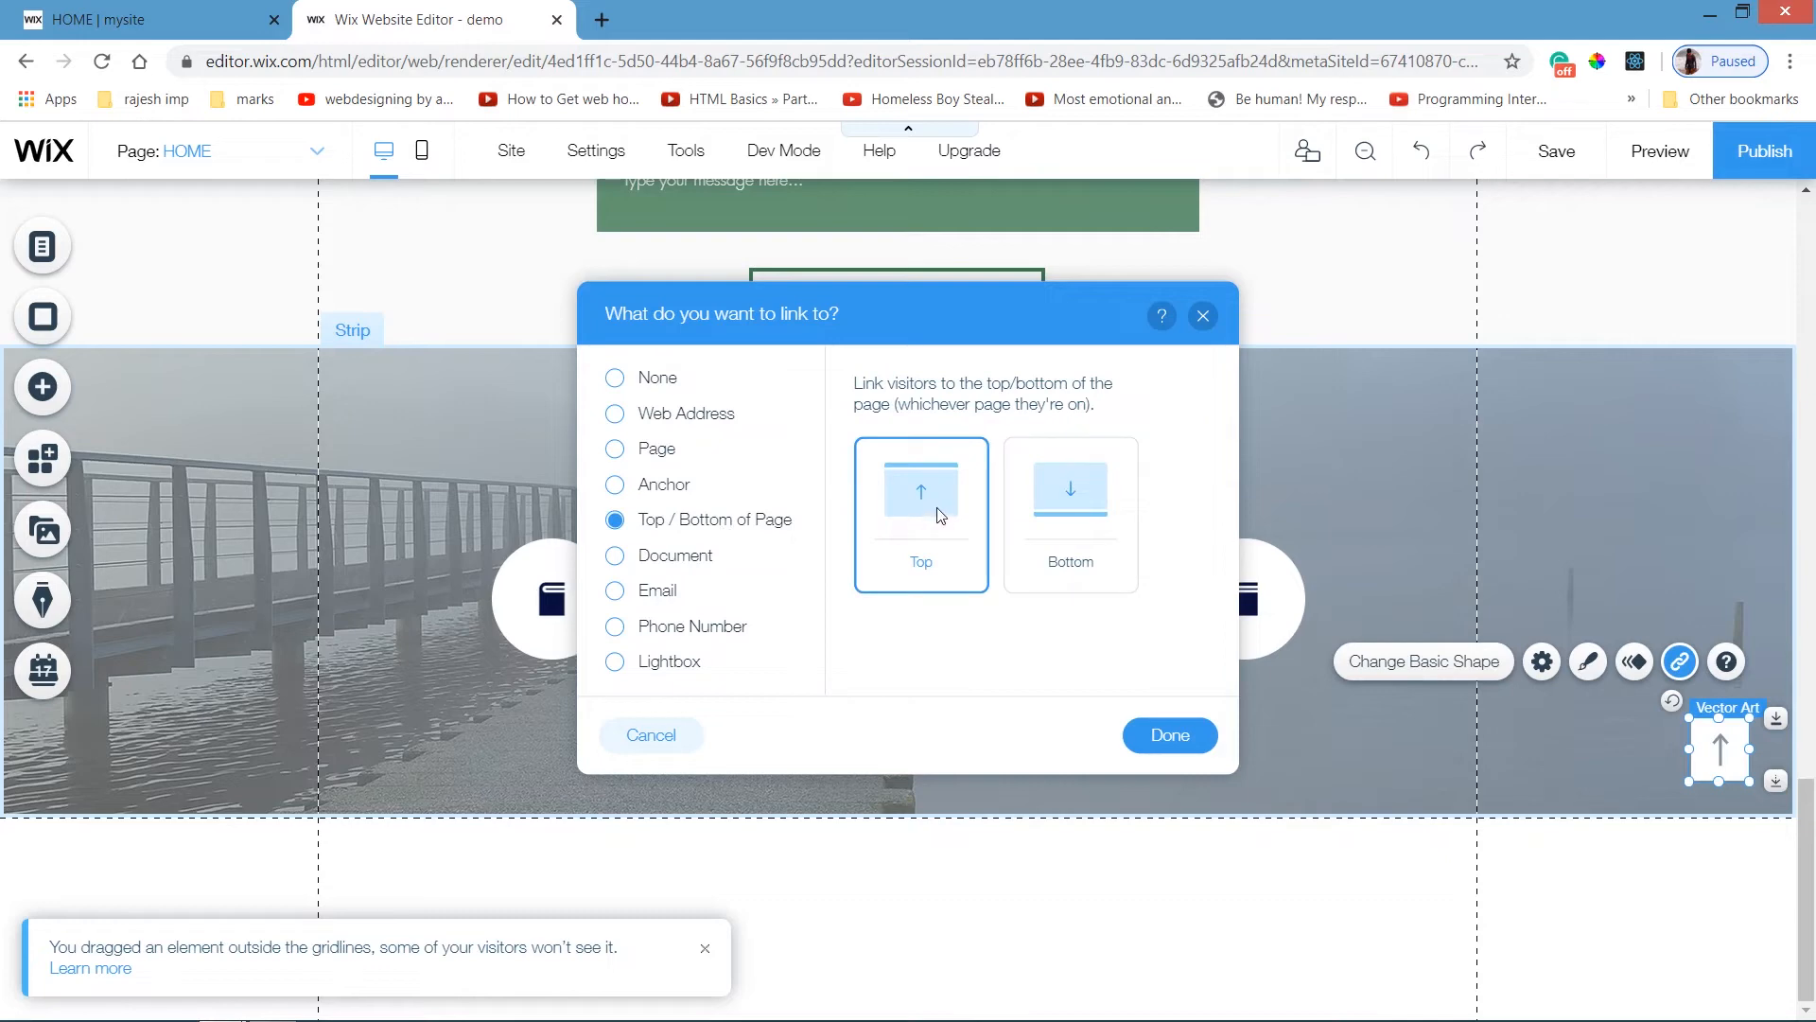
left_click(1048, 518)
left_click(963, 512)
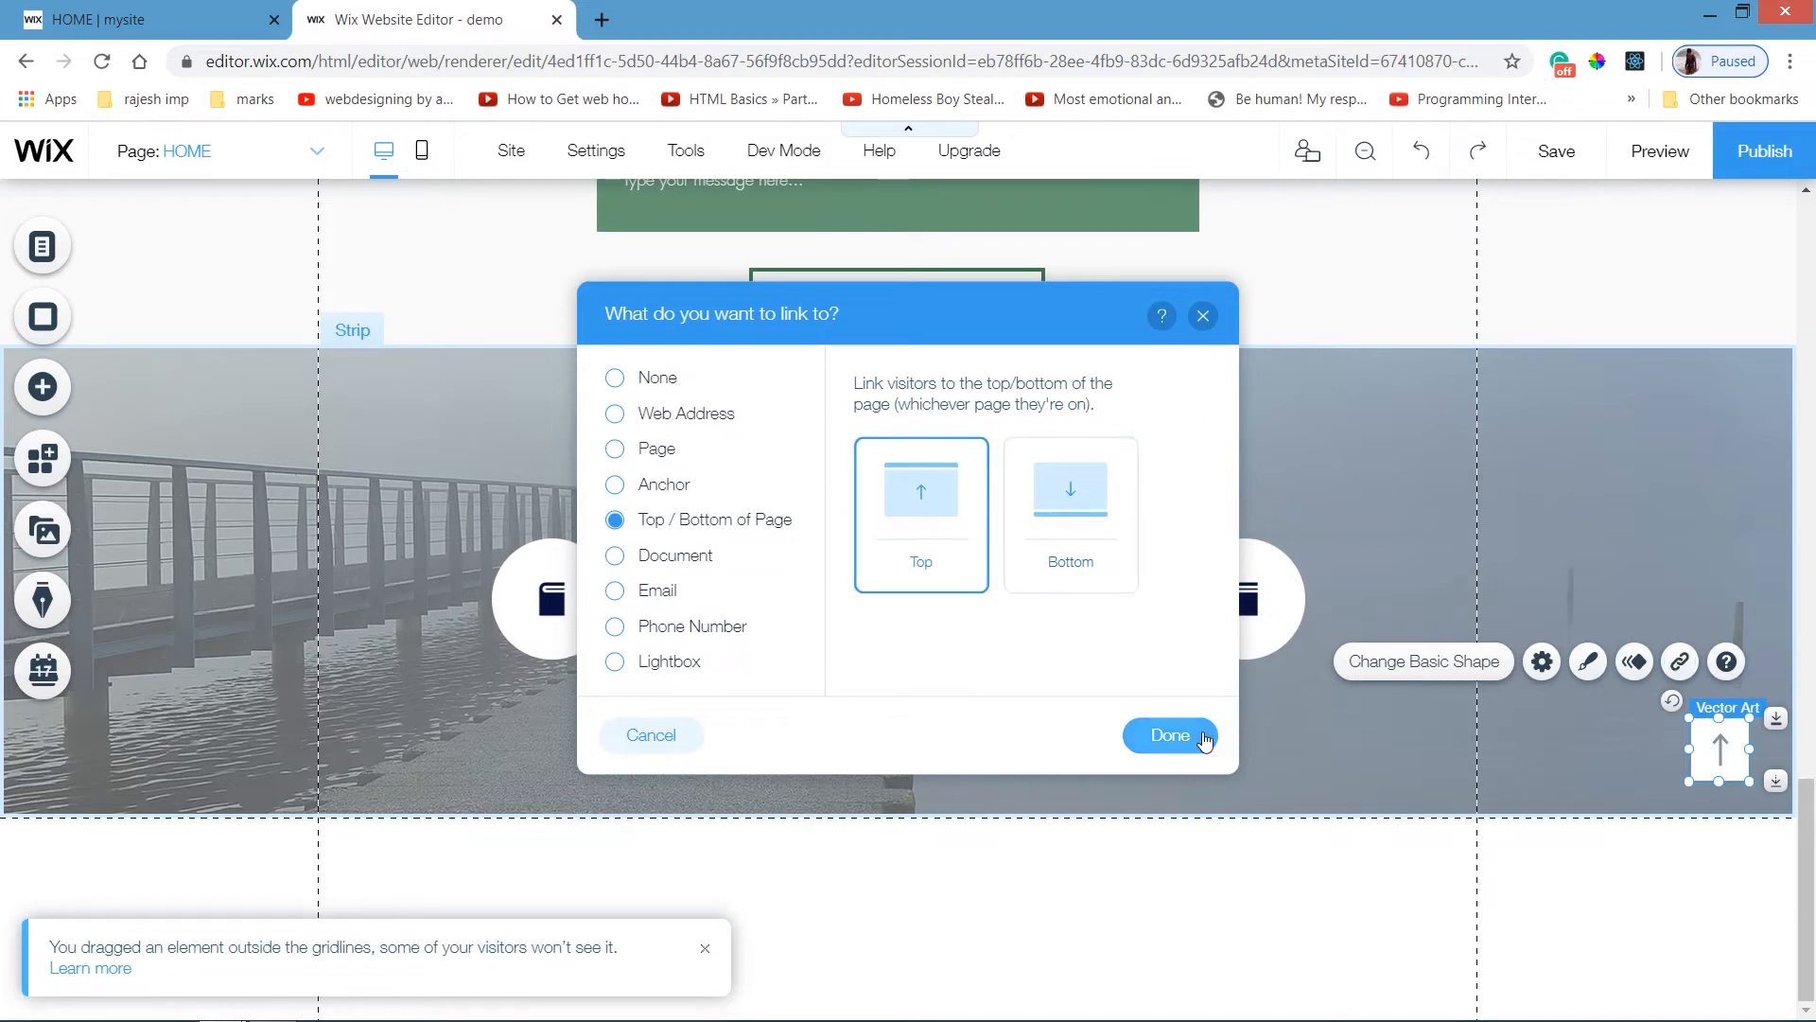
left_click(1194, 738)
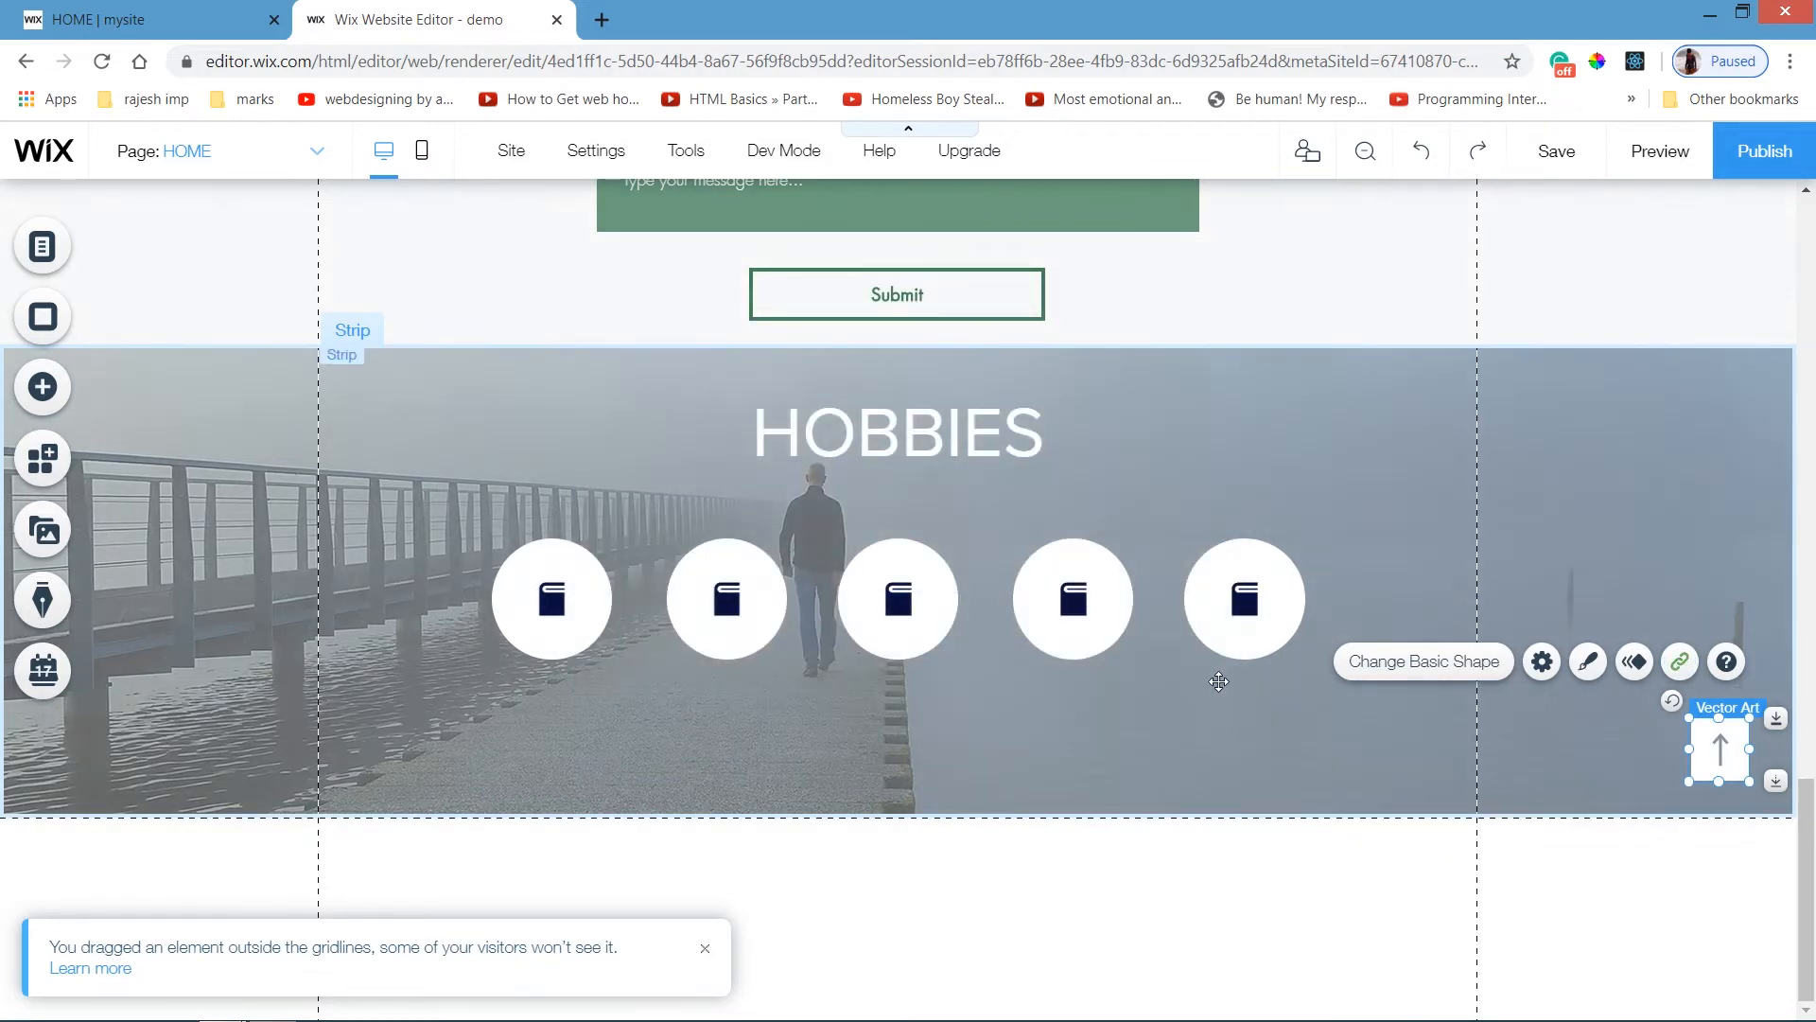
left_click(704, 948)
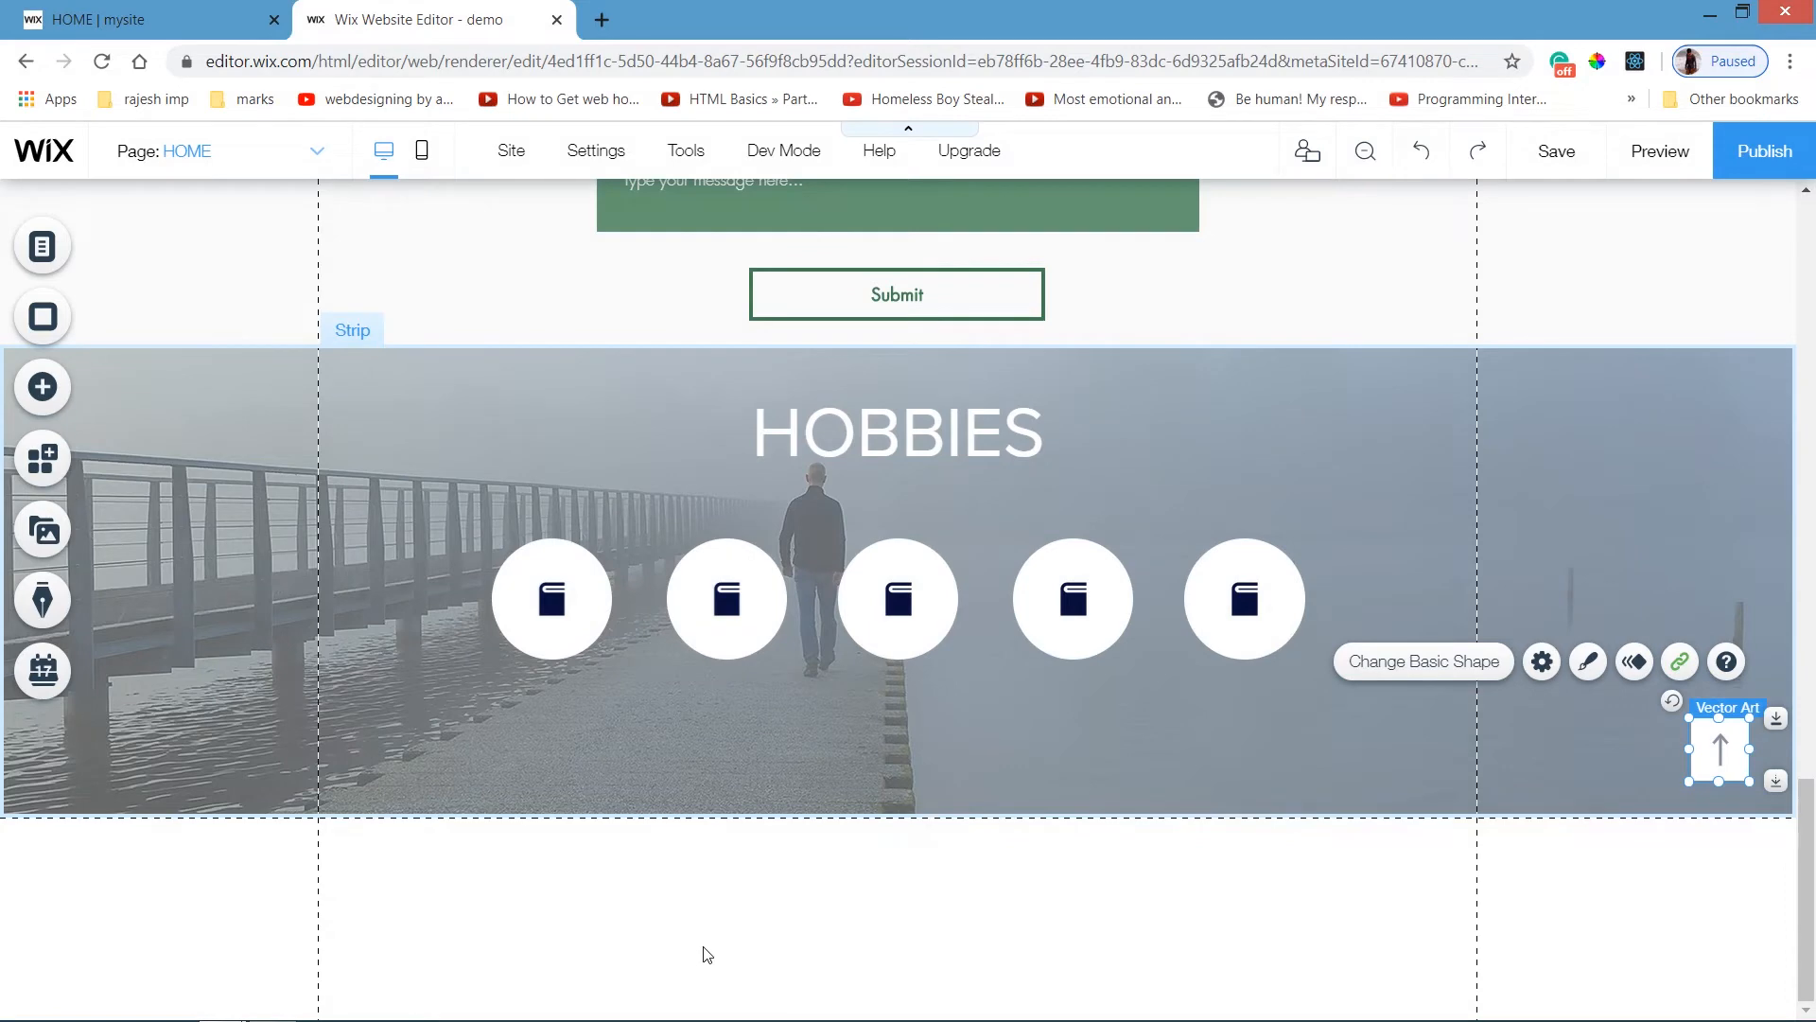
left_click(1660, 152)
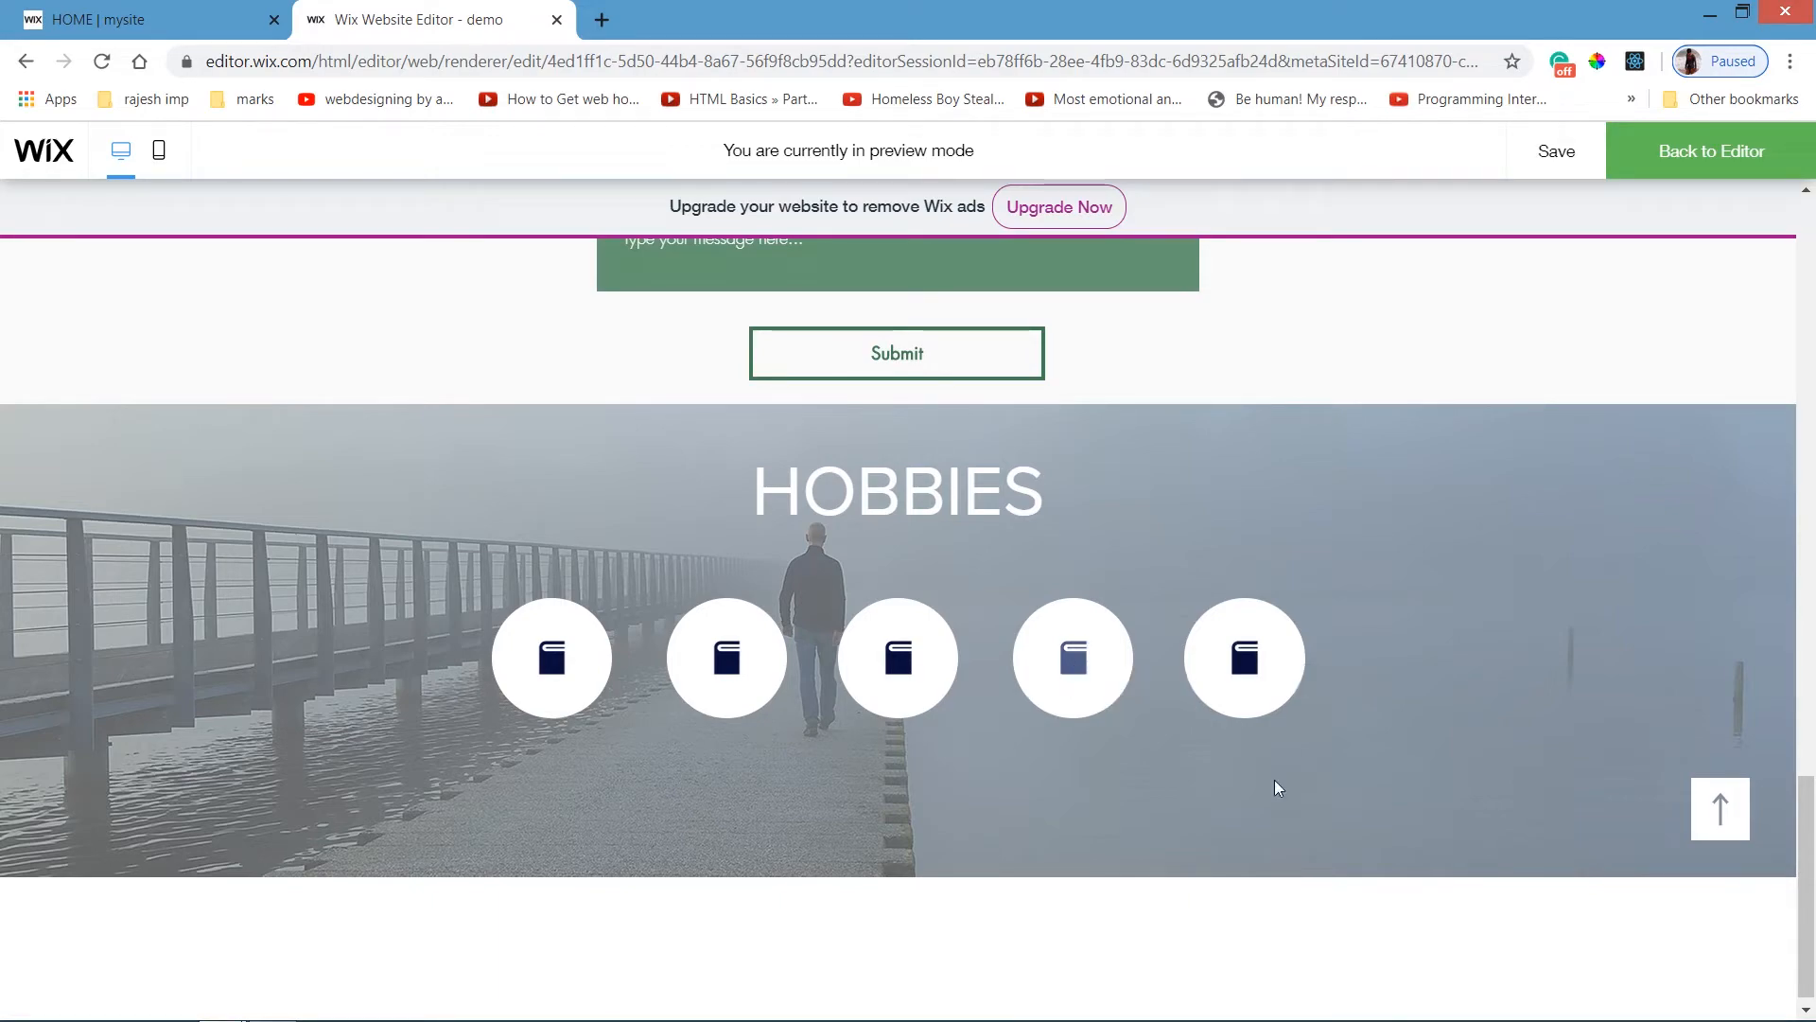
left_click(1721, 808)
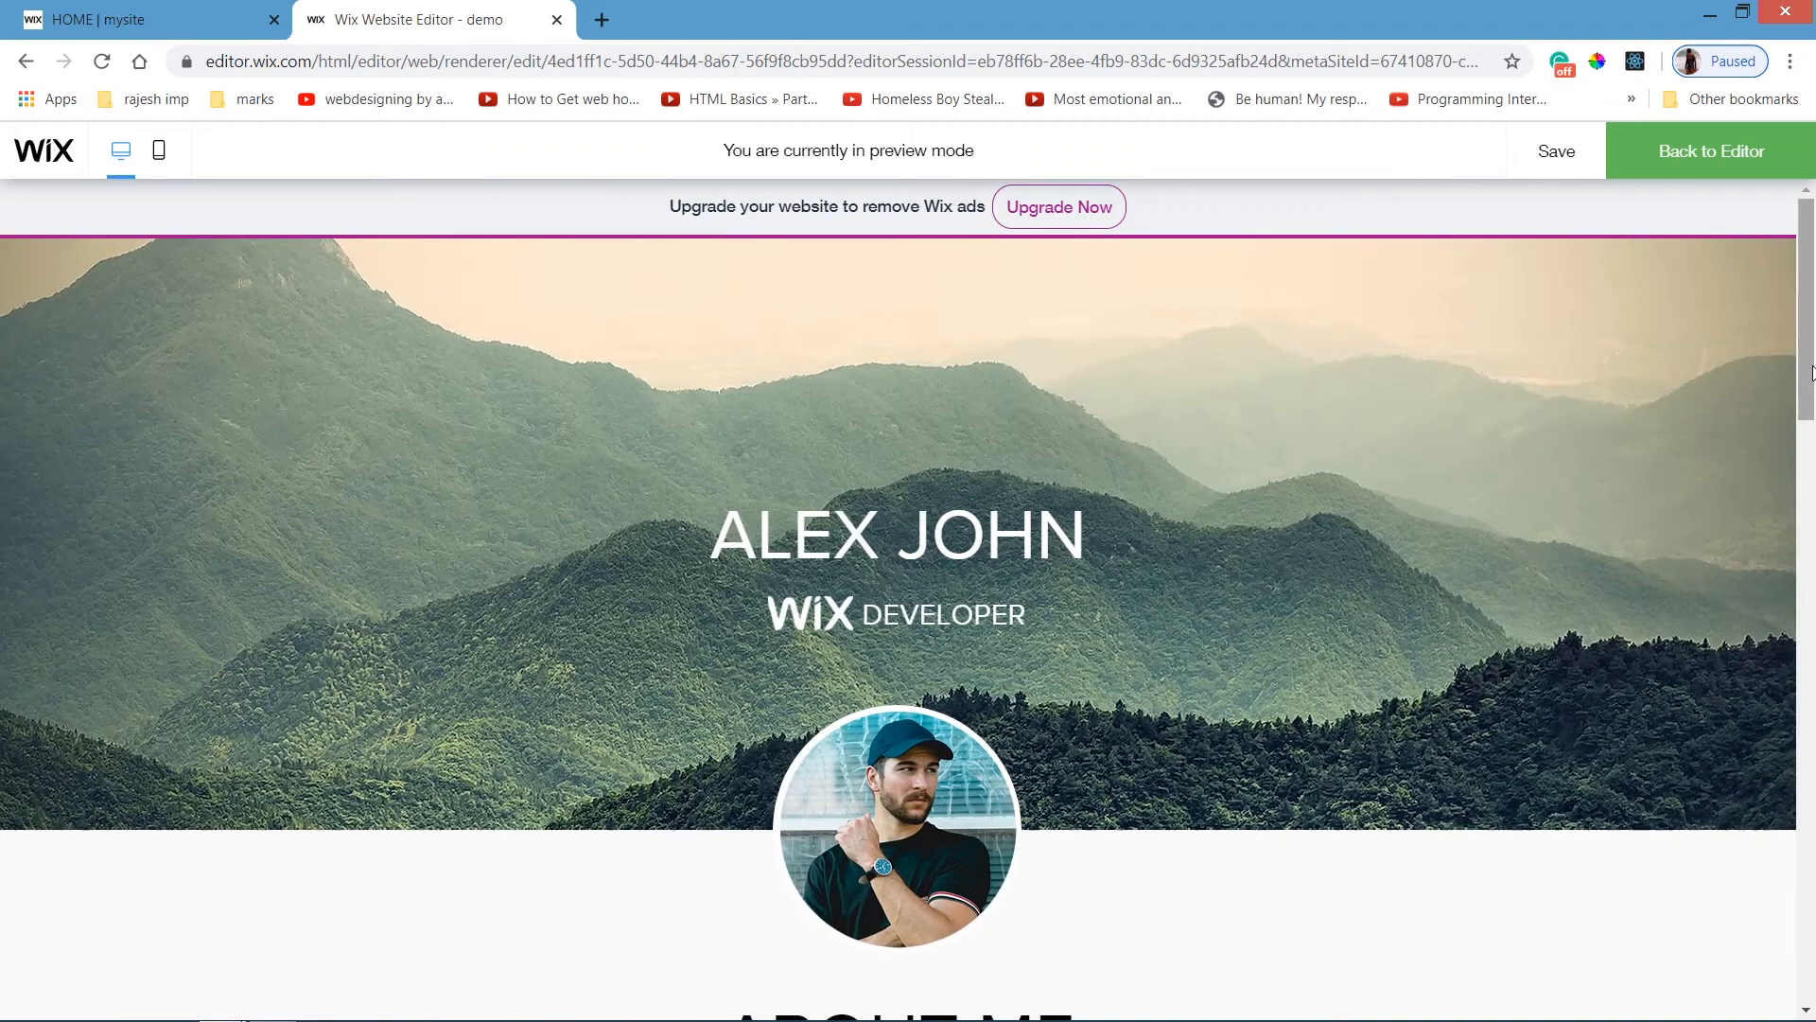
left_click_drag(1812, 372, 1811, 922)
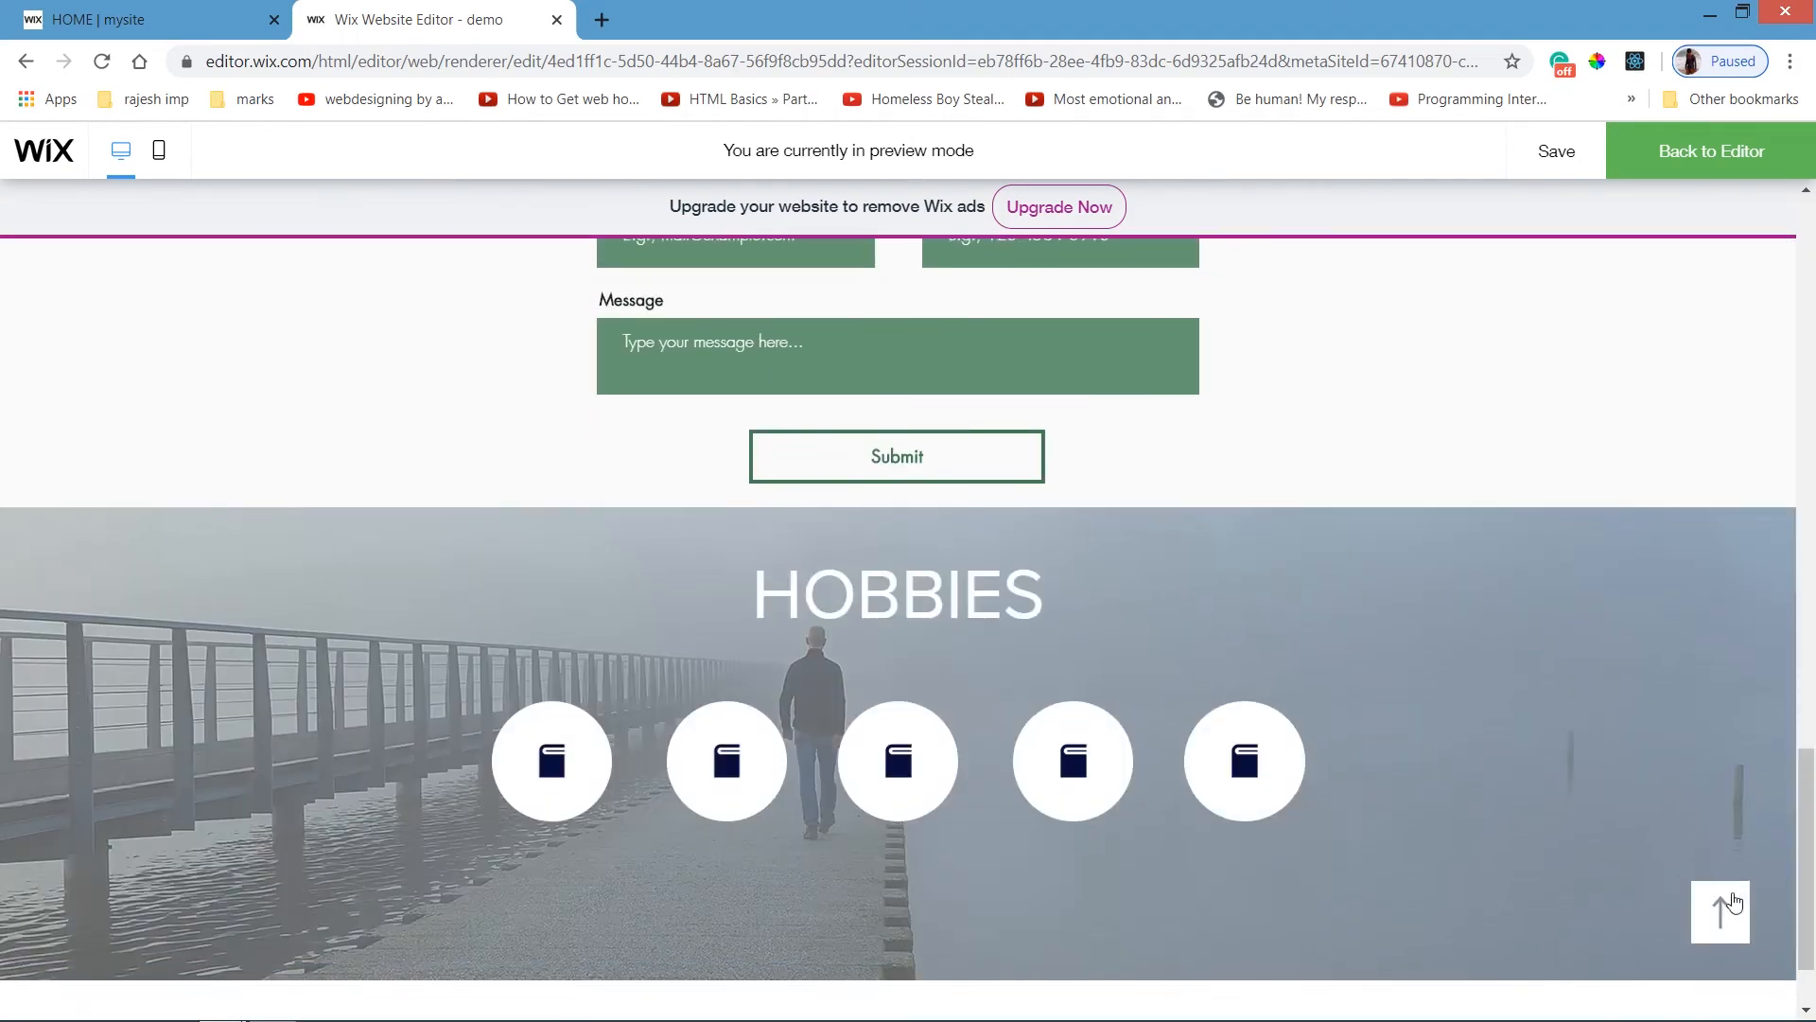
left_click(1726, 898)
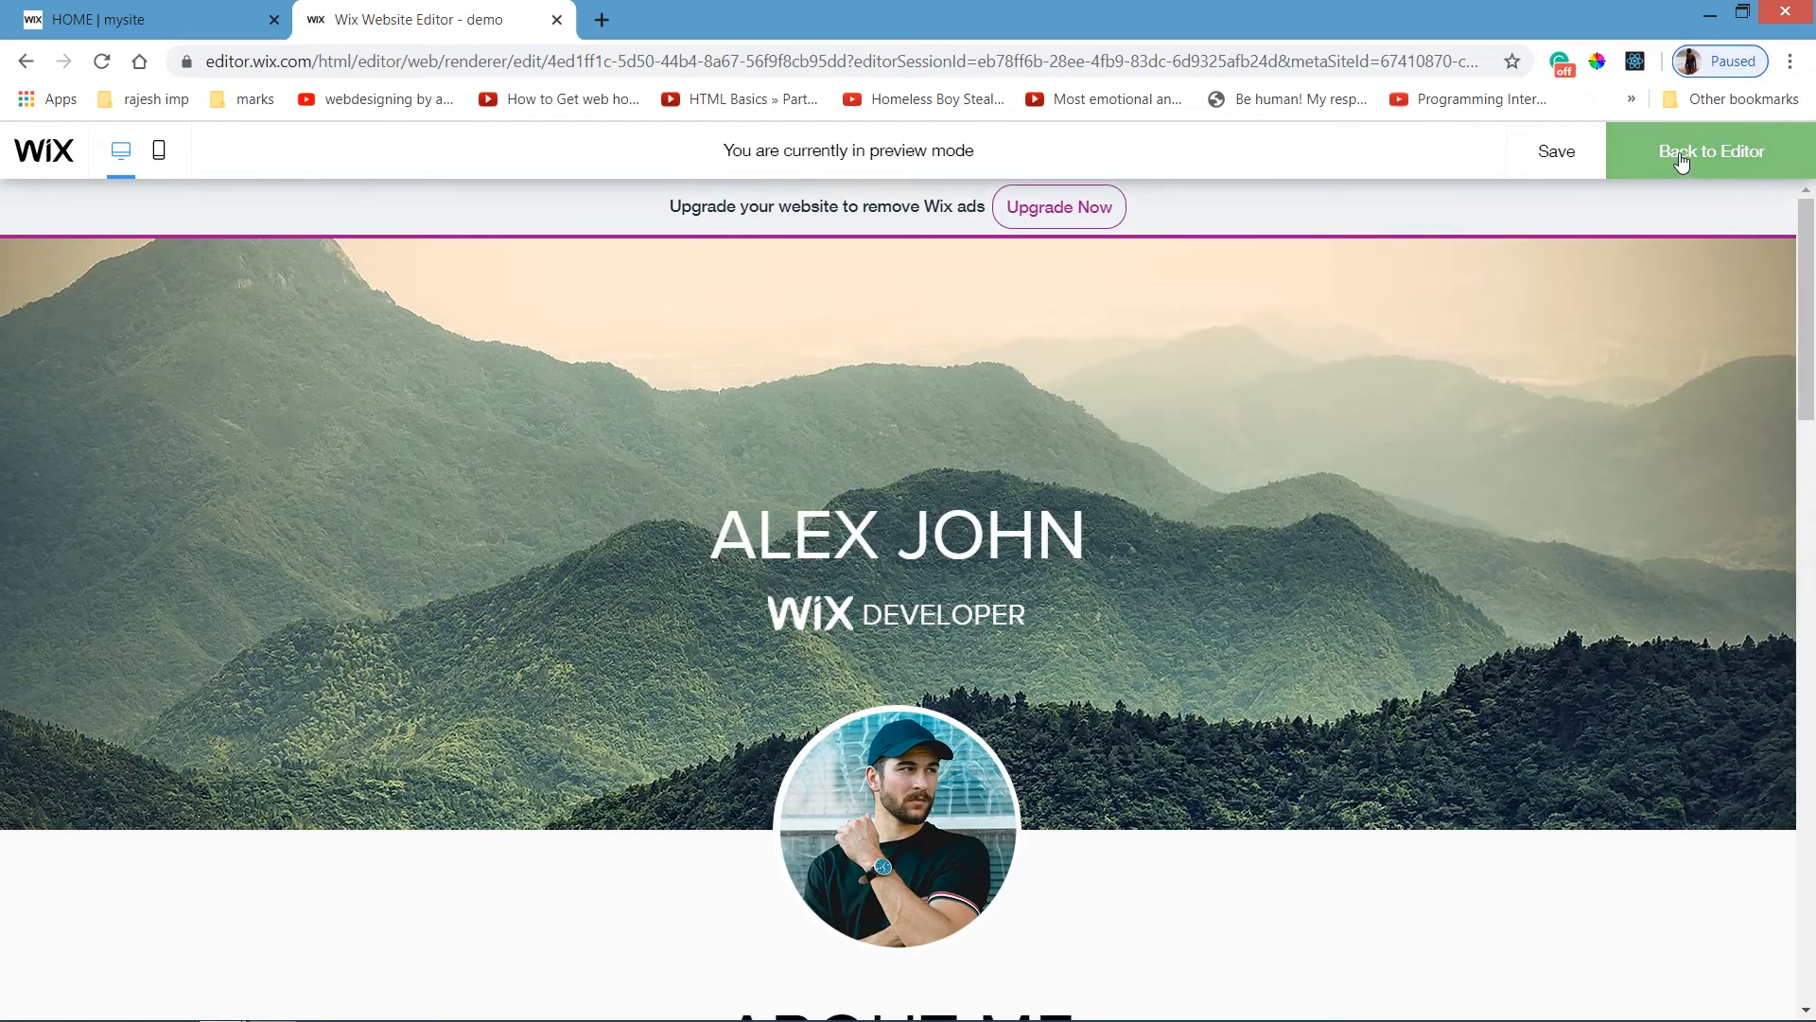
left_click(1681, 163)
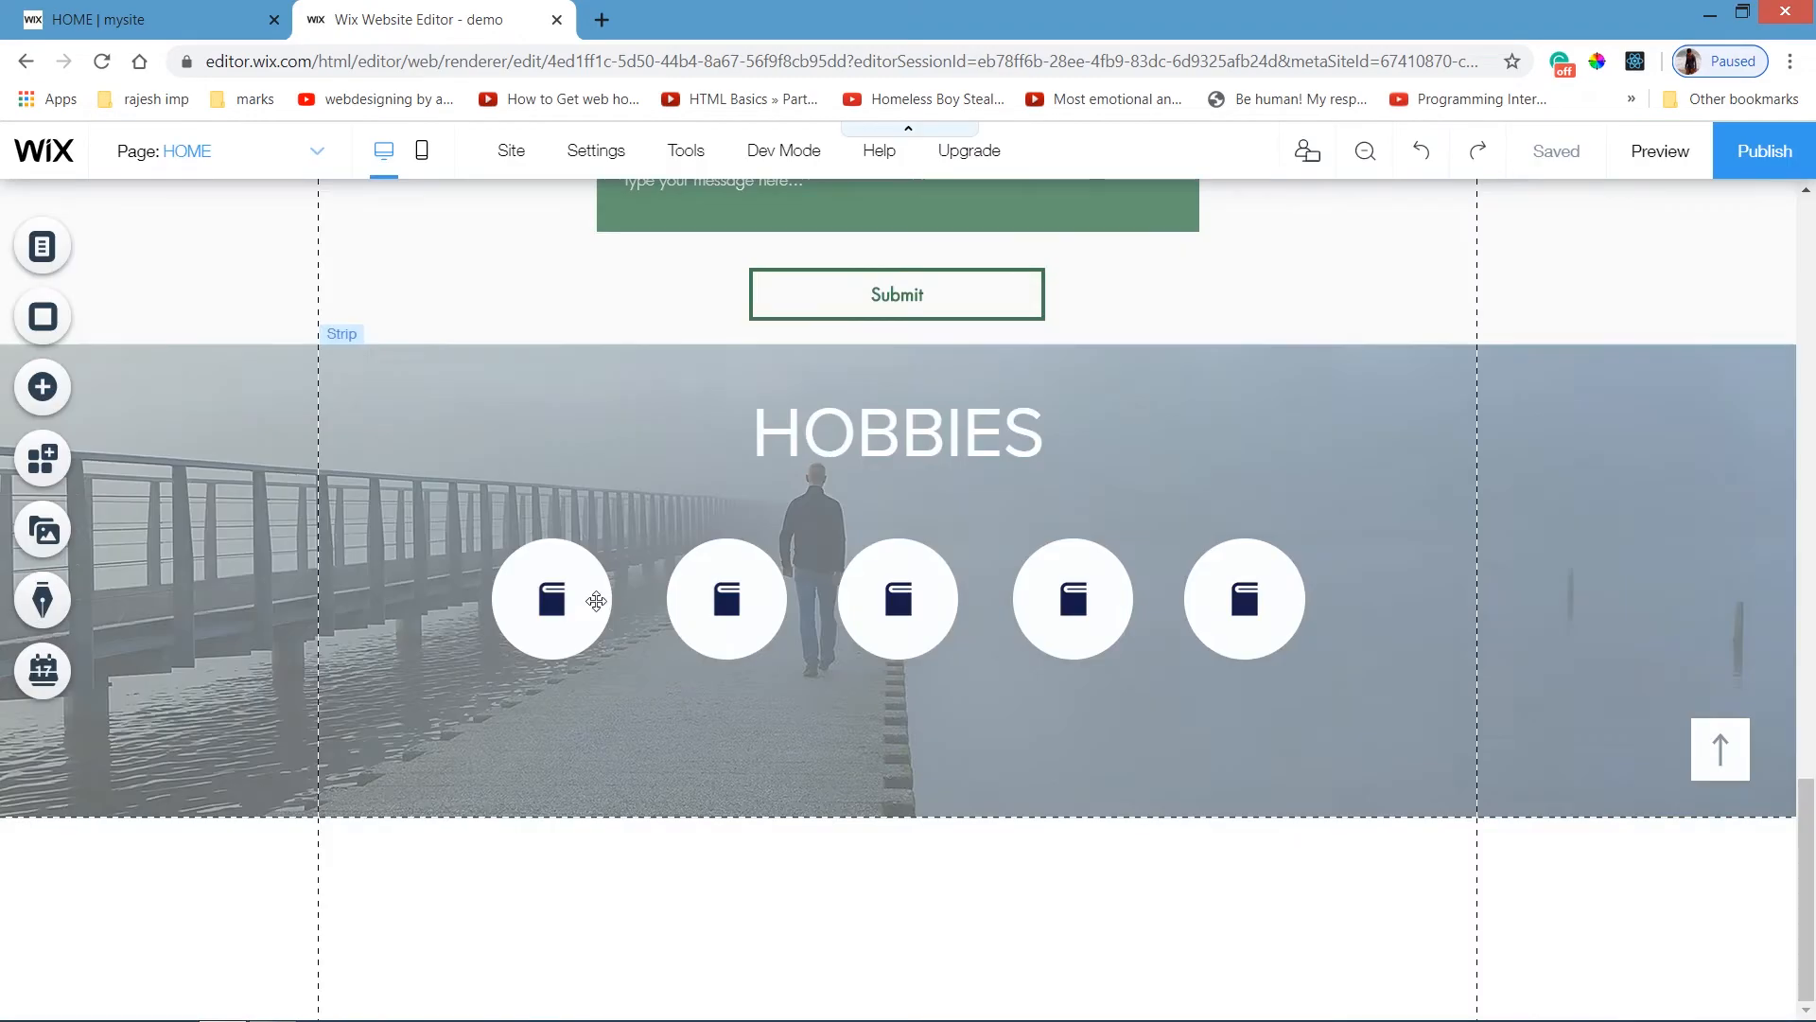
left_click(192, 11)
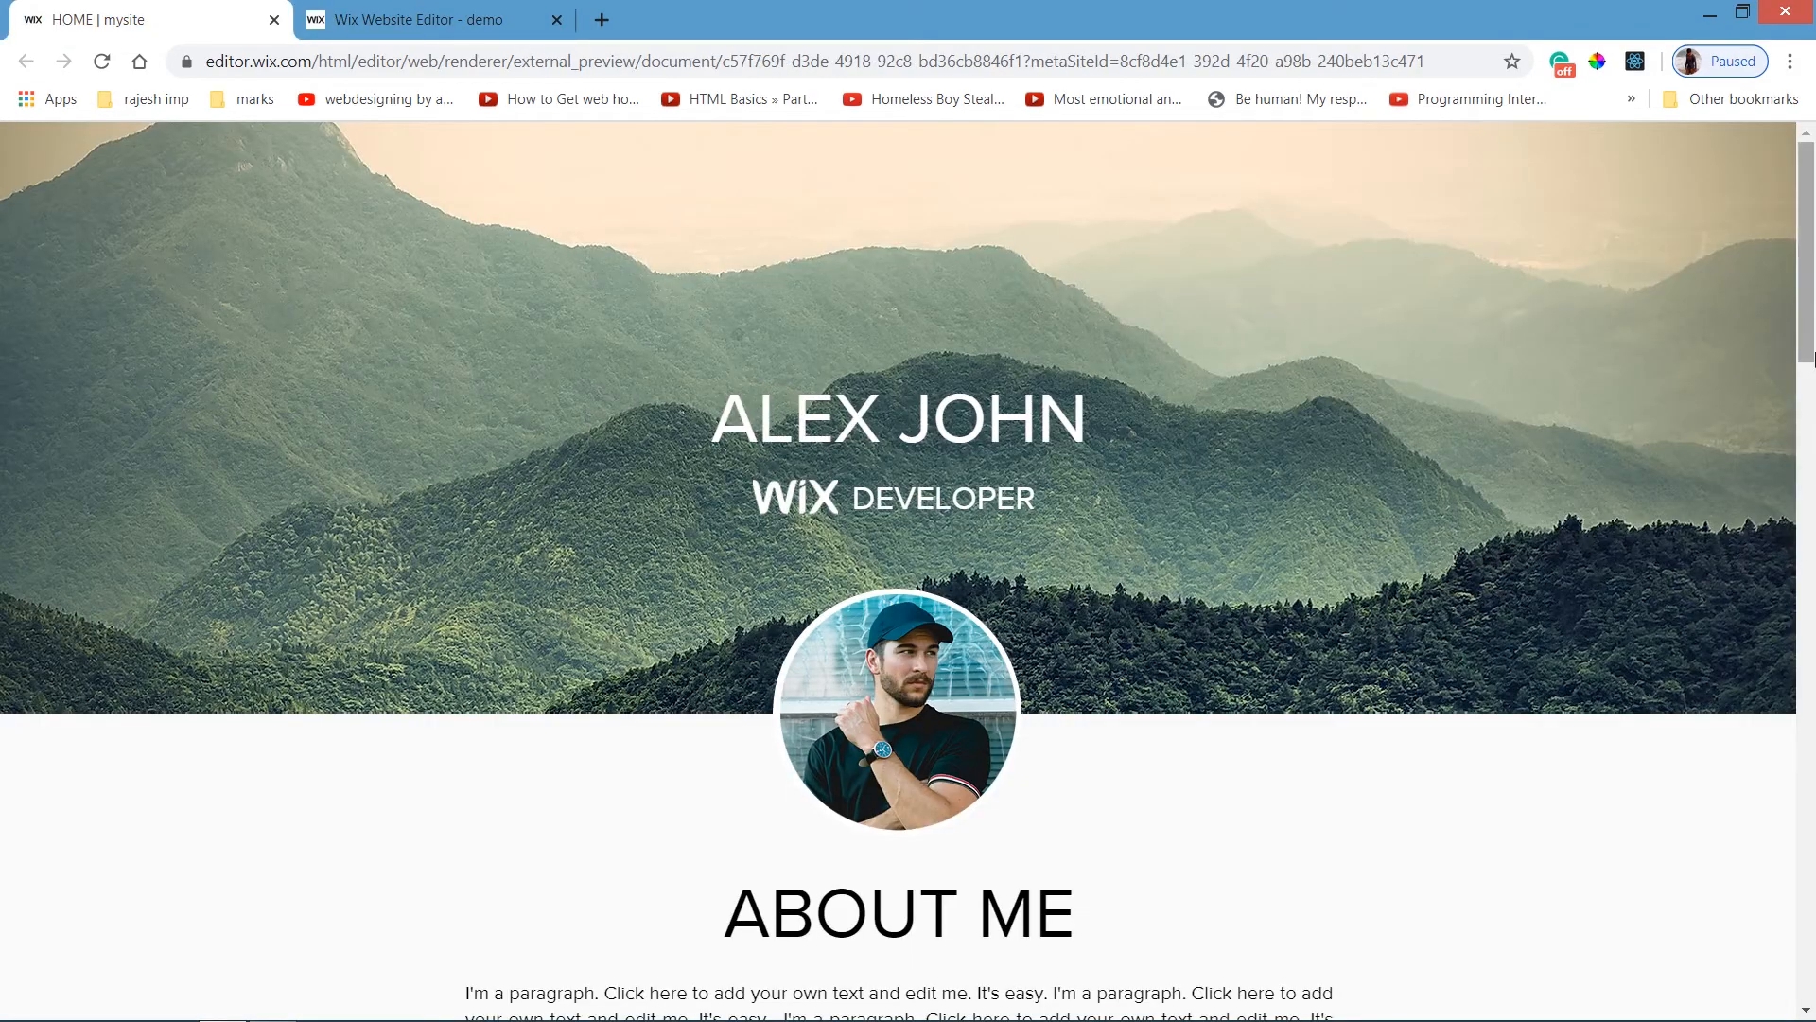
left_click_drag(1806, 312, 1811, 955)
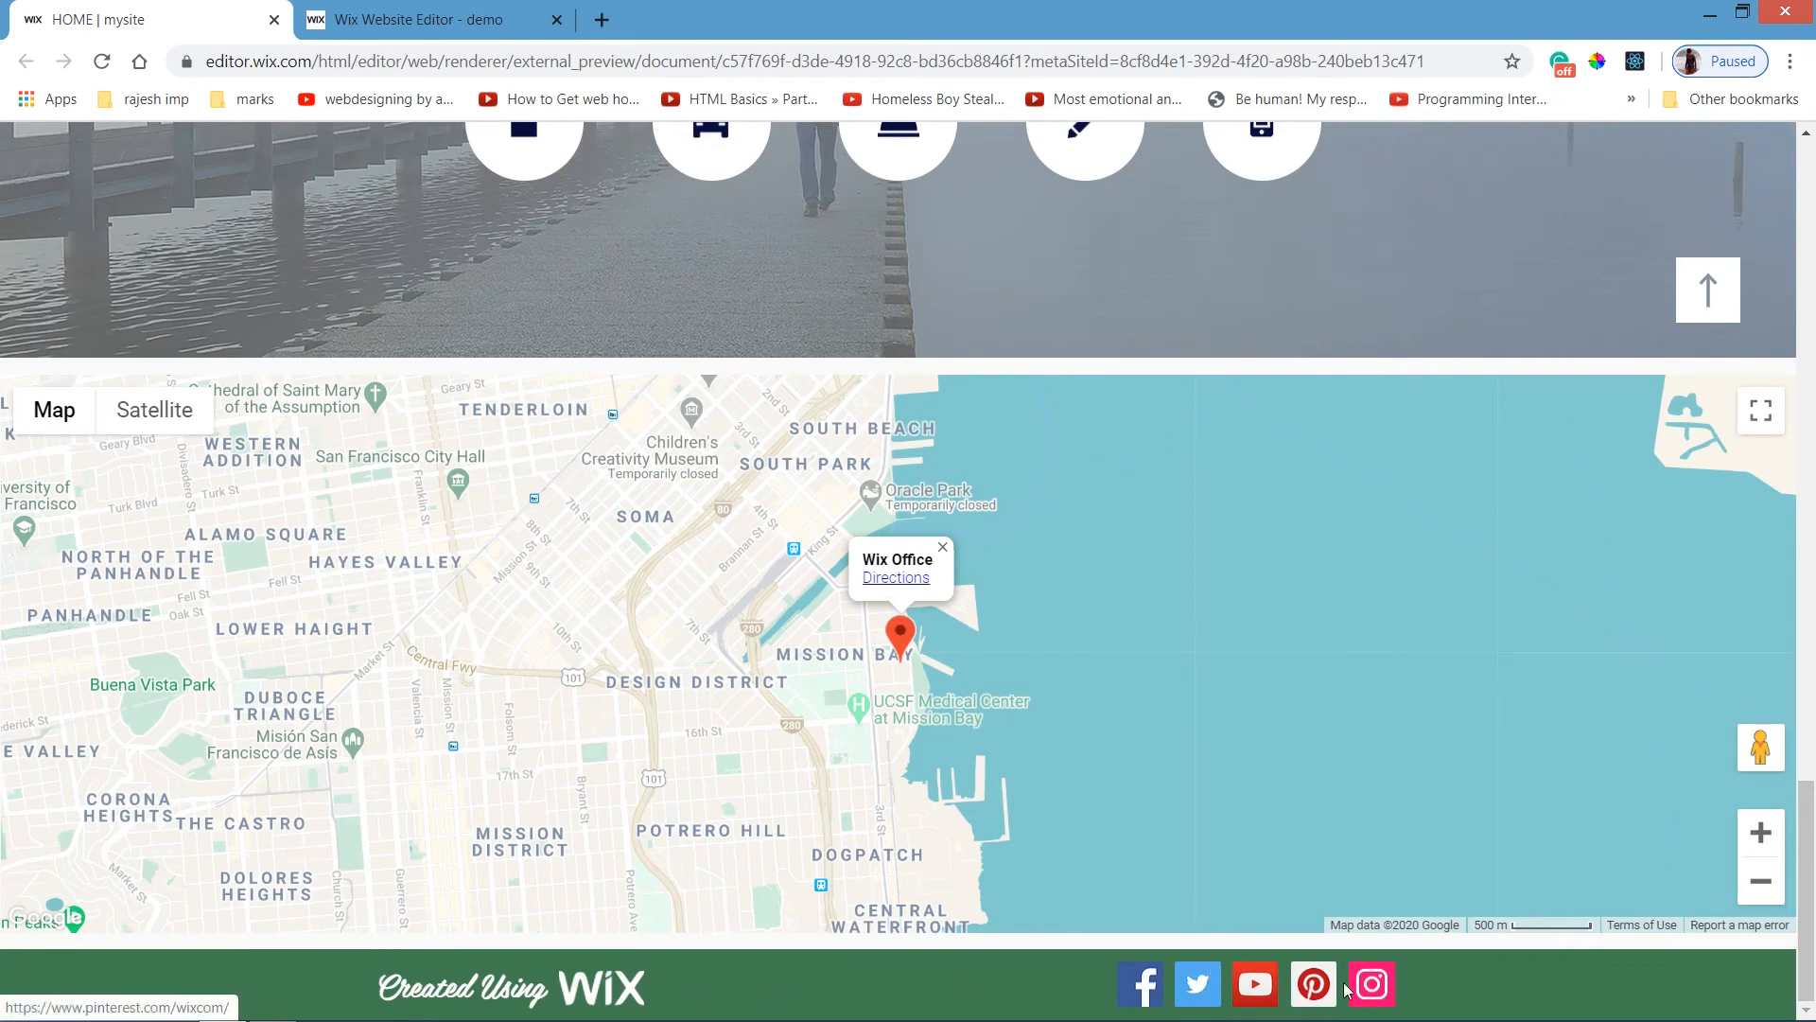
left_click(407, 19)
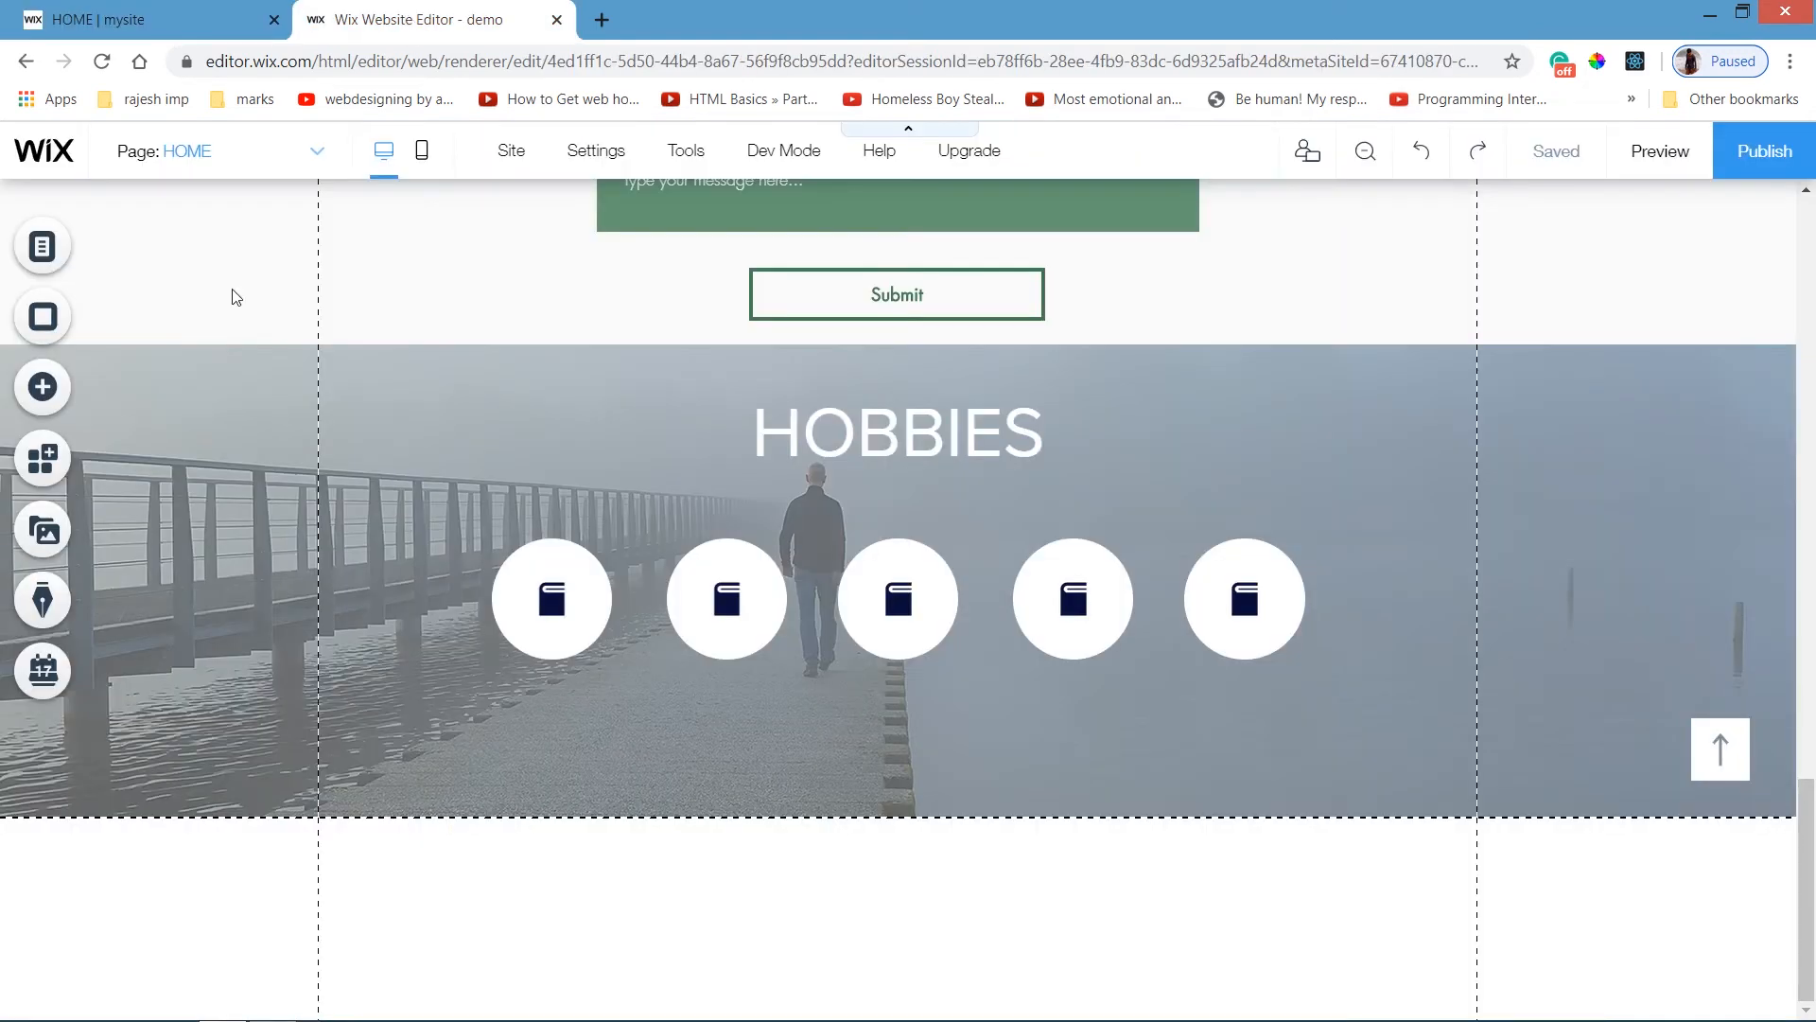
Add a blank white Classic strip below the Hobbies section.
left_click(47, 400)
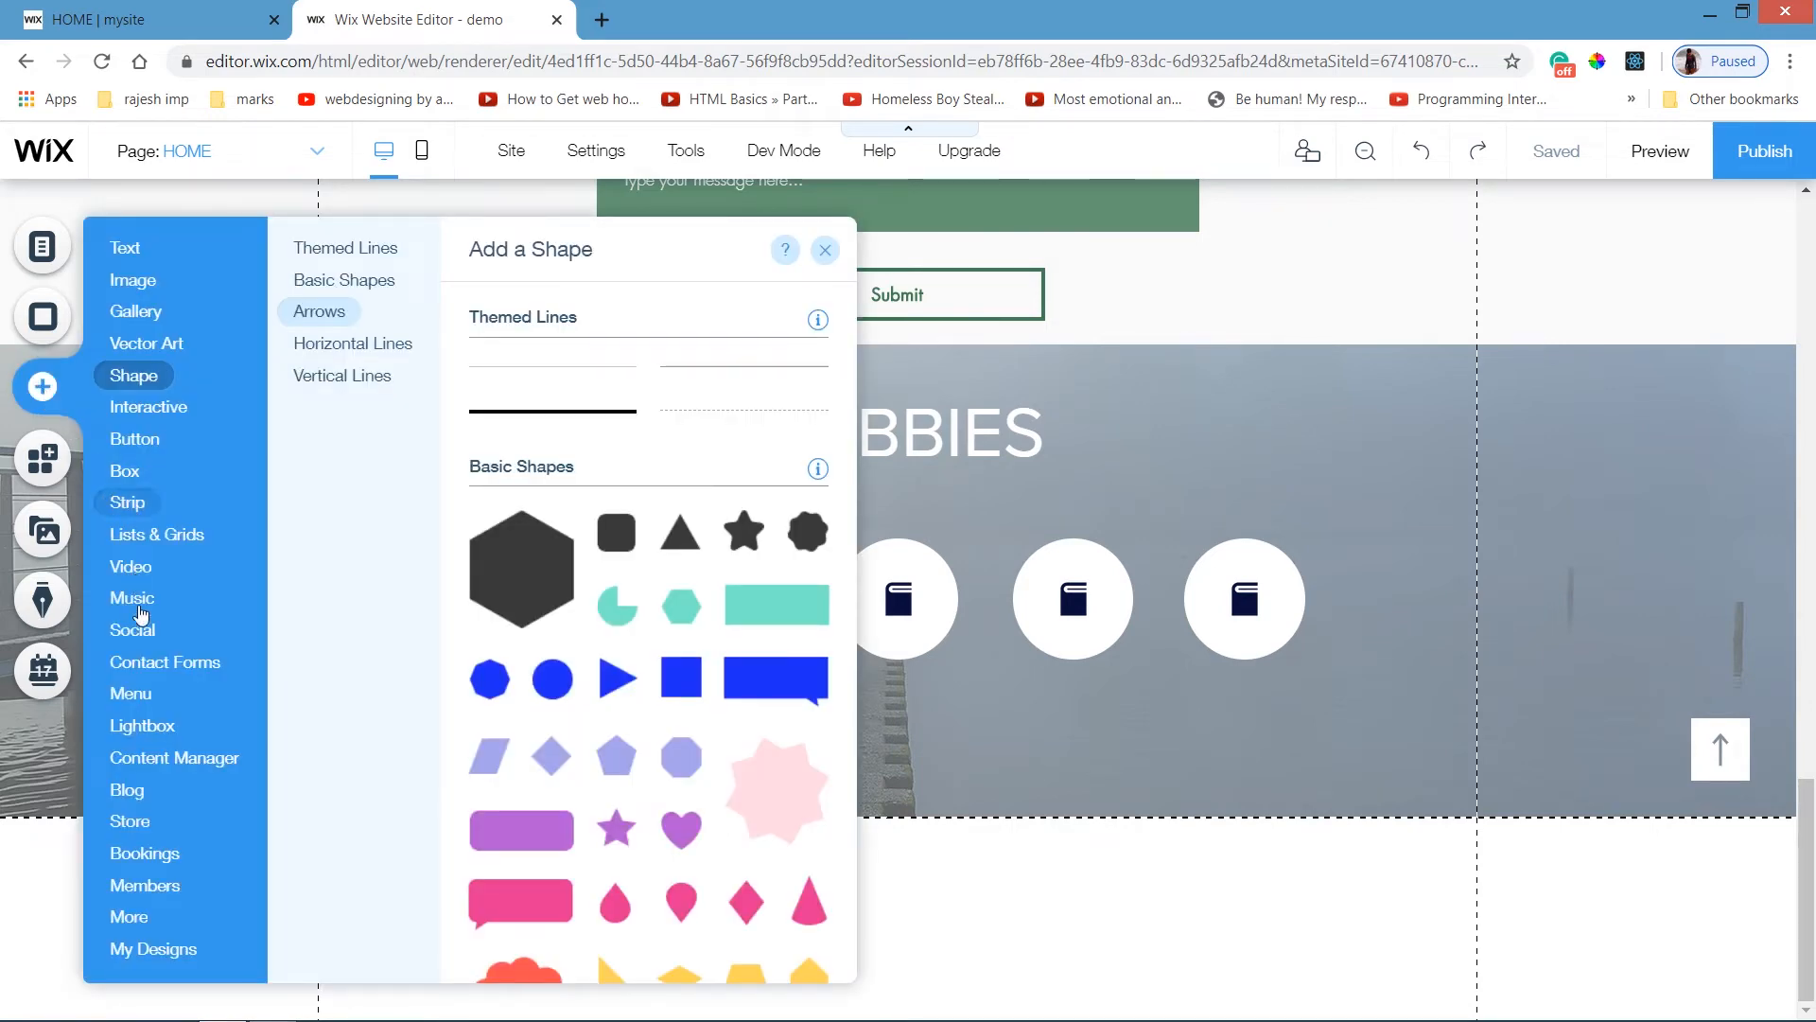
left_click(128, 507)
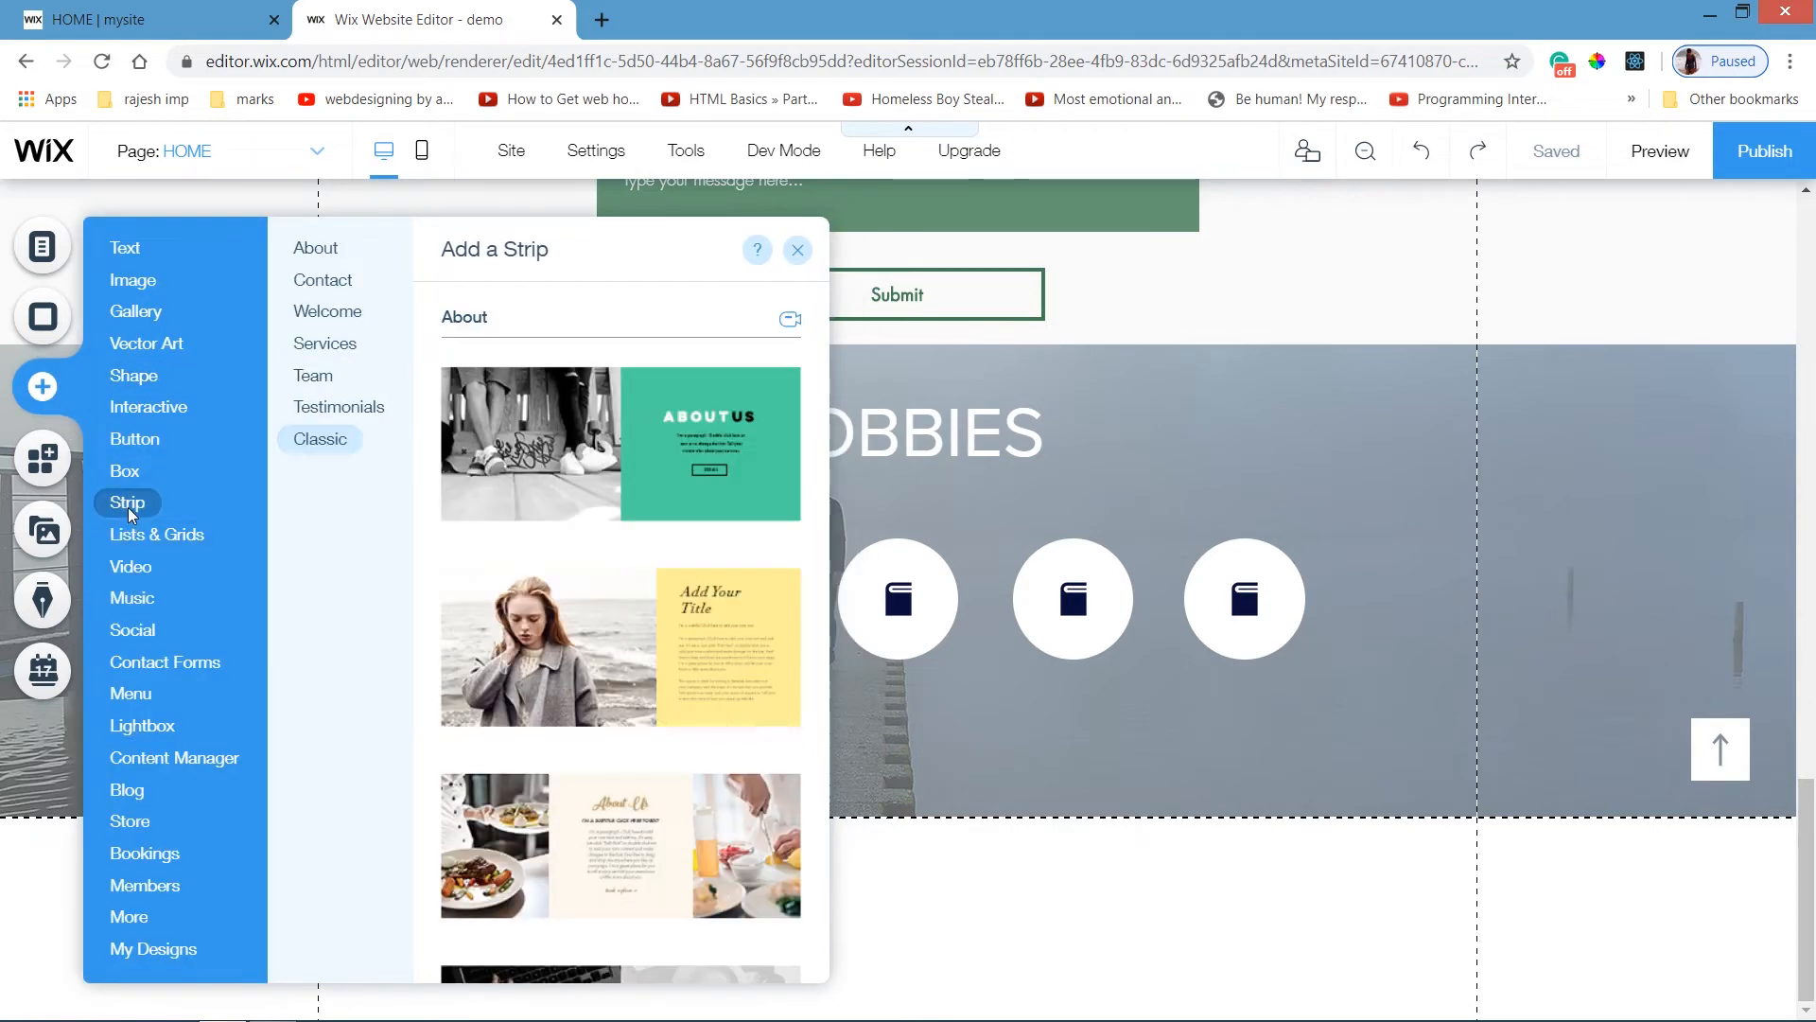
left_click(333, 440)
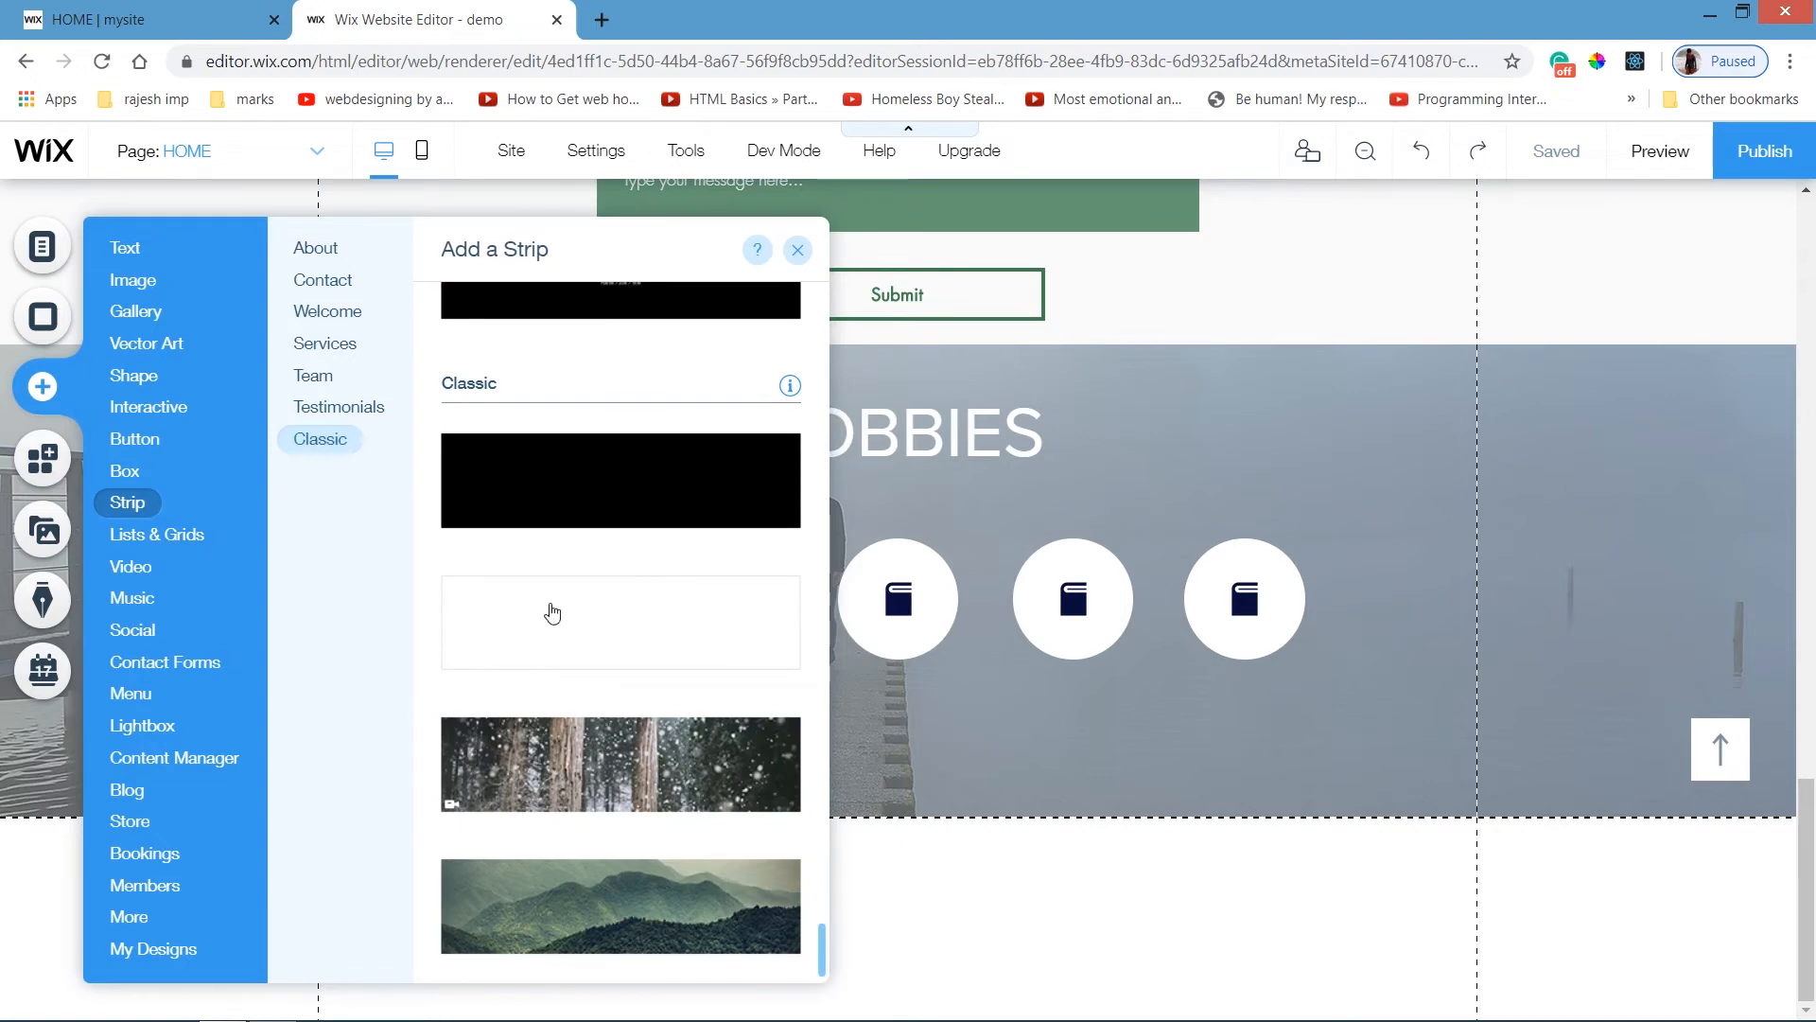
left_click(552, 613)
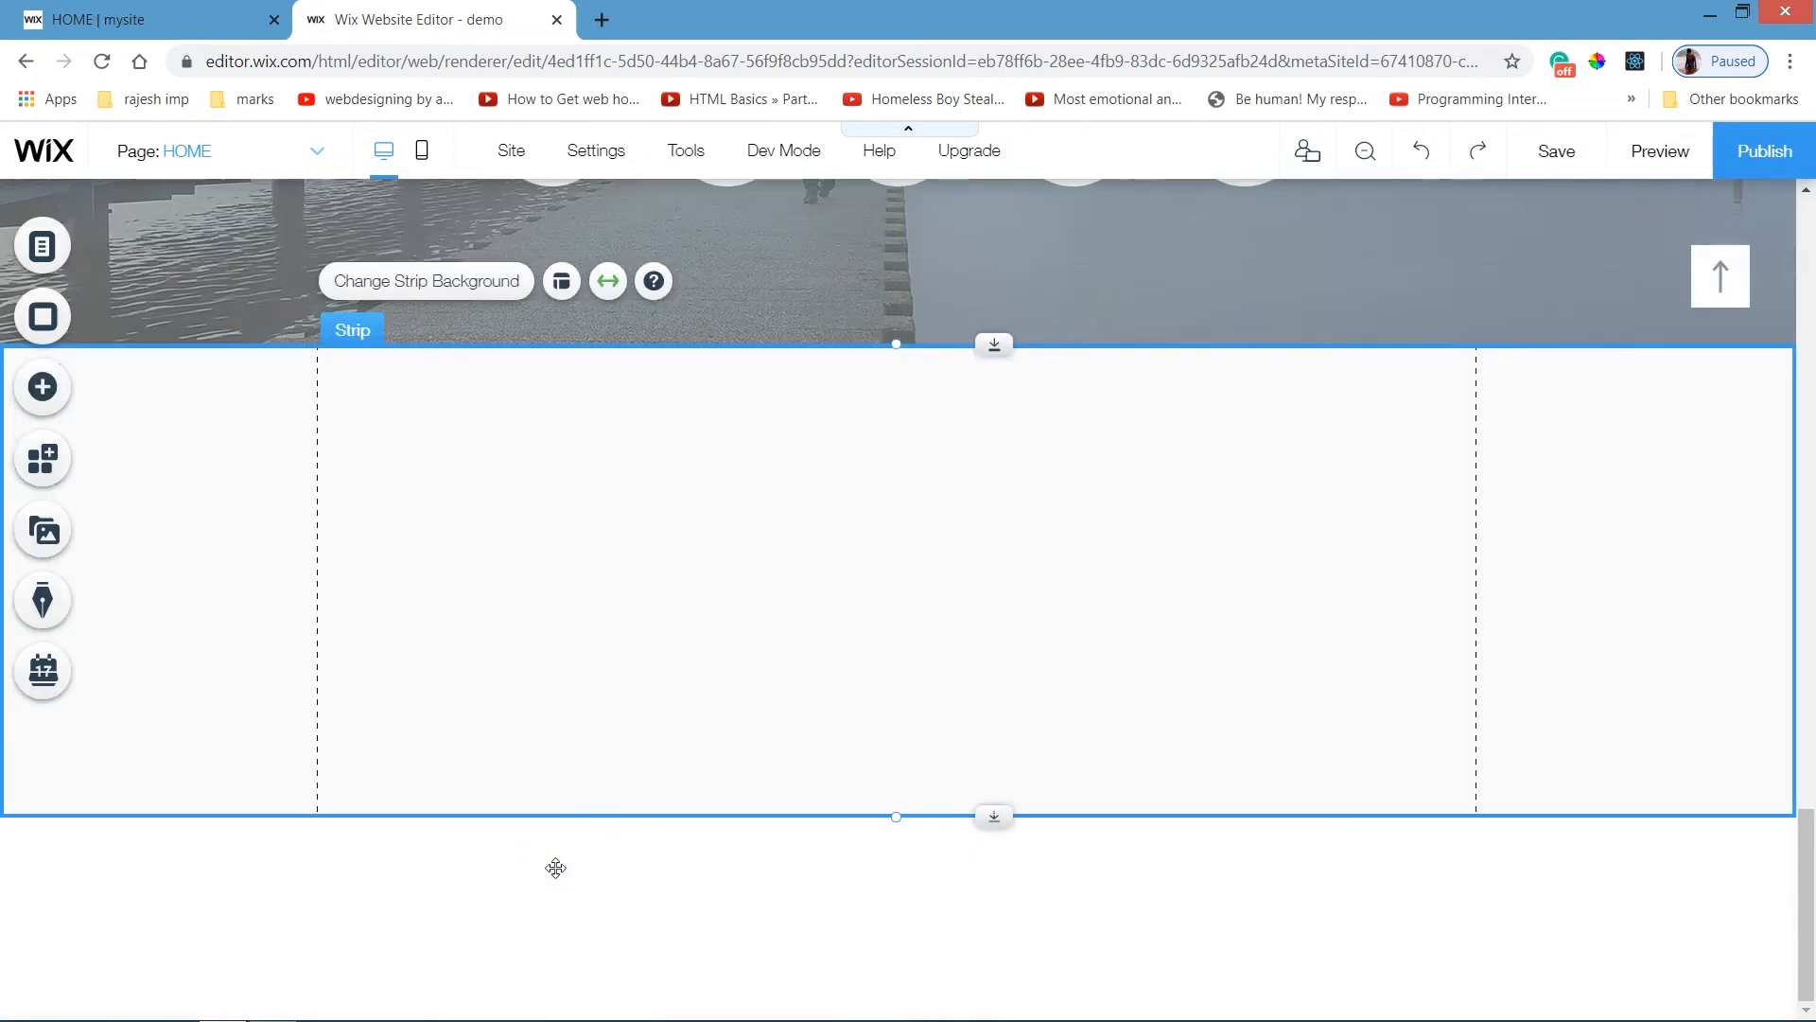
Enable the floating toolbar and set the new strip's height to 500 px.
left_click(695, 150)
left_click(667, 237)
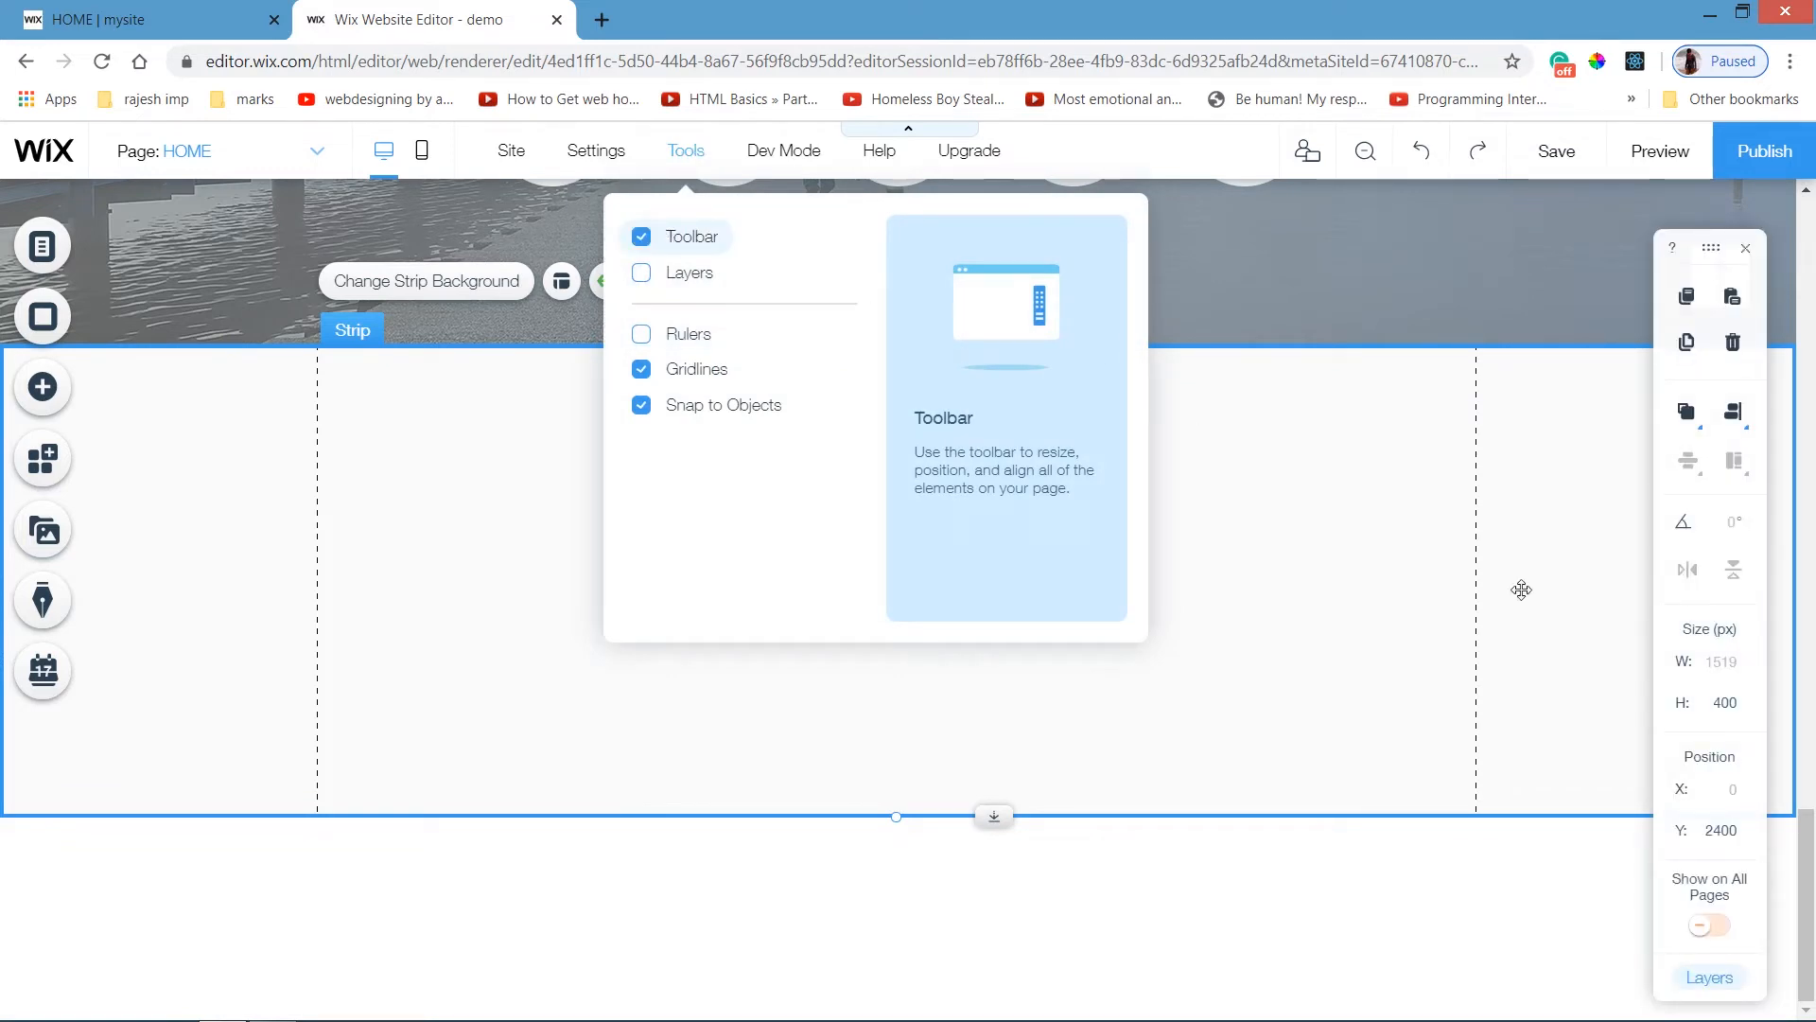
double_click(1736, 704)
type("500")
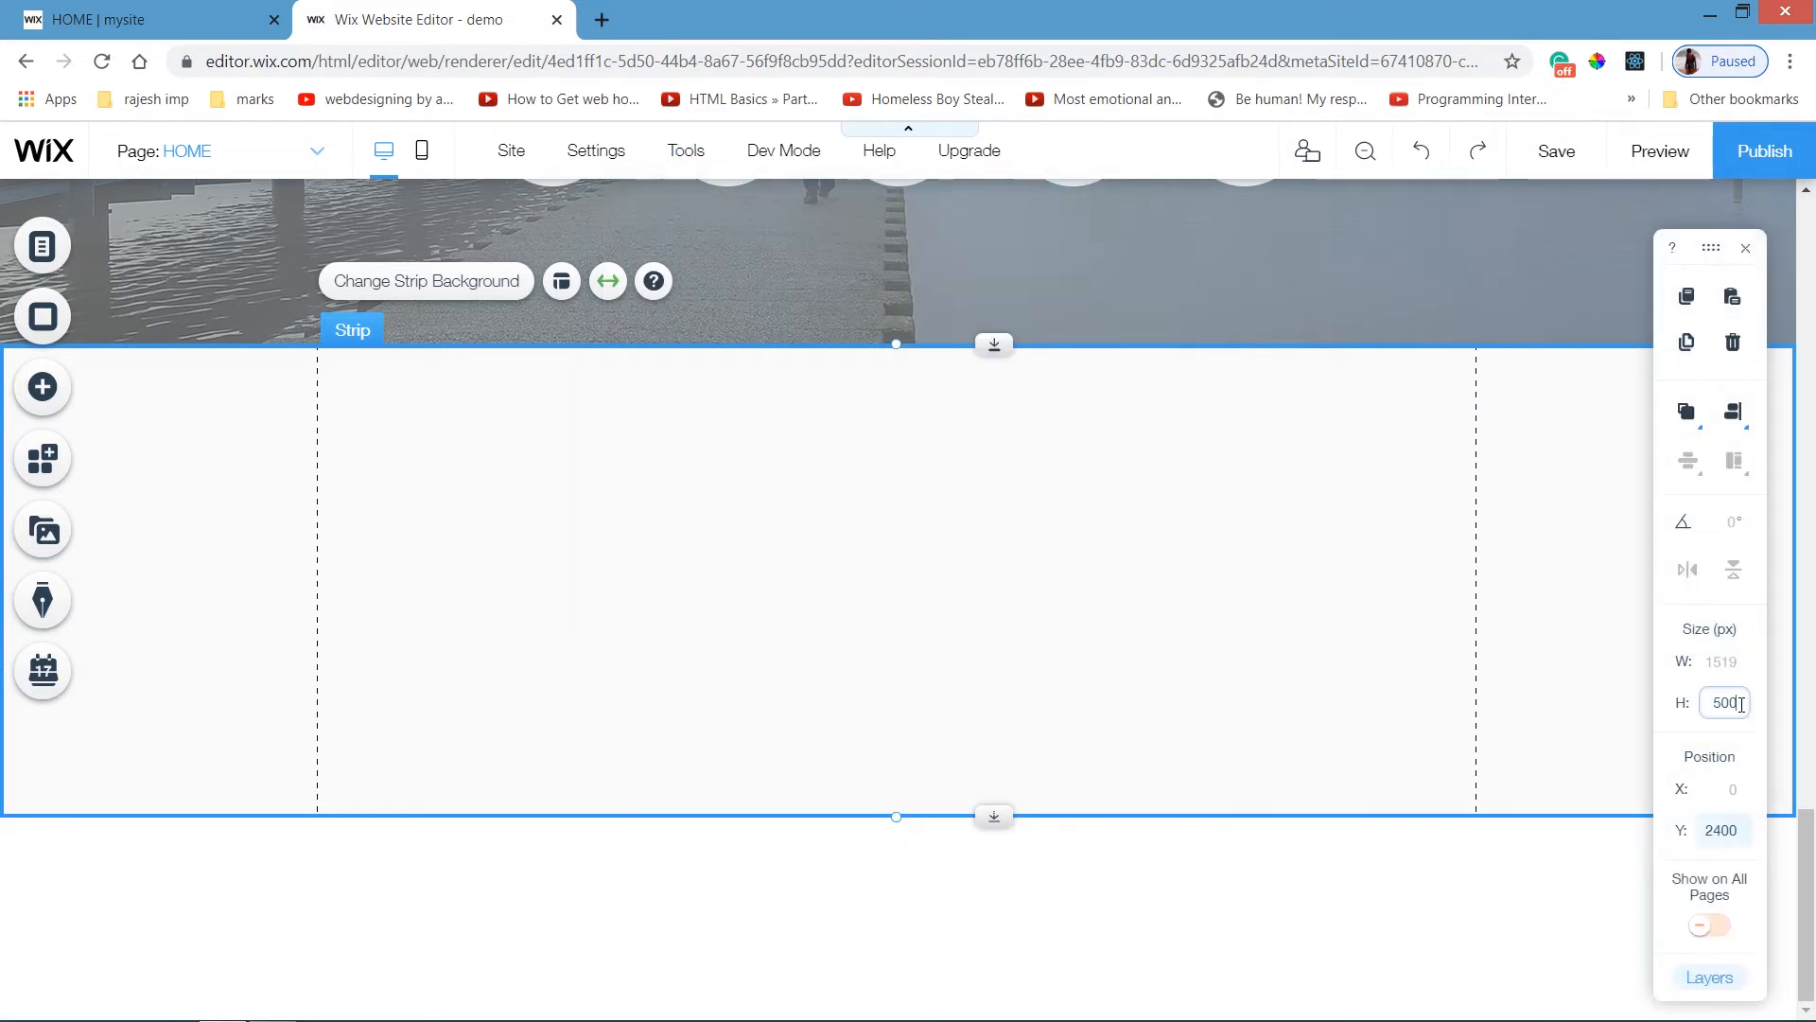
left_click(1268, 730)
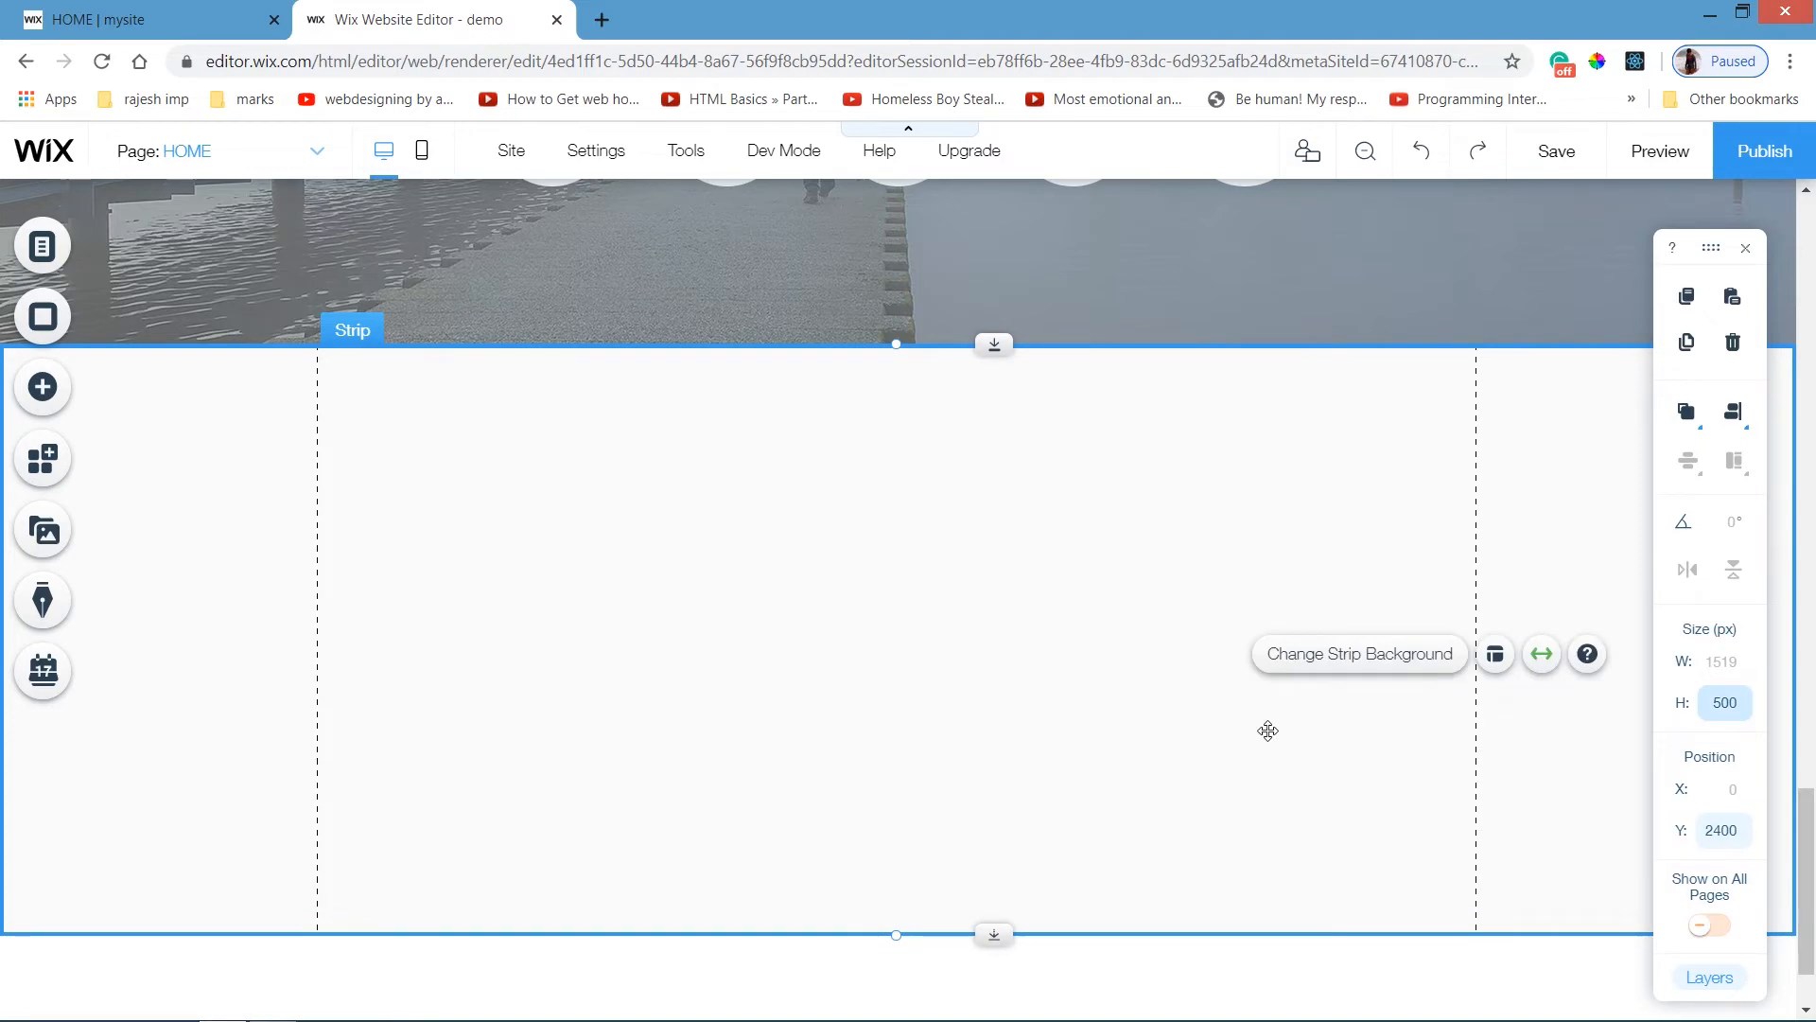
Insert a Vintage (Full Width) Google Map pinning the Wix Office location.
left_click(42, 388)
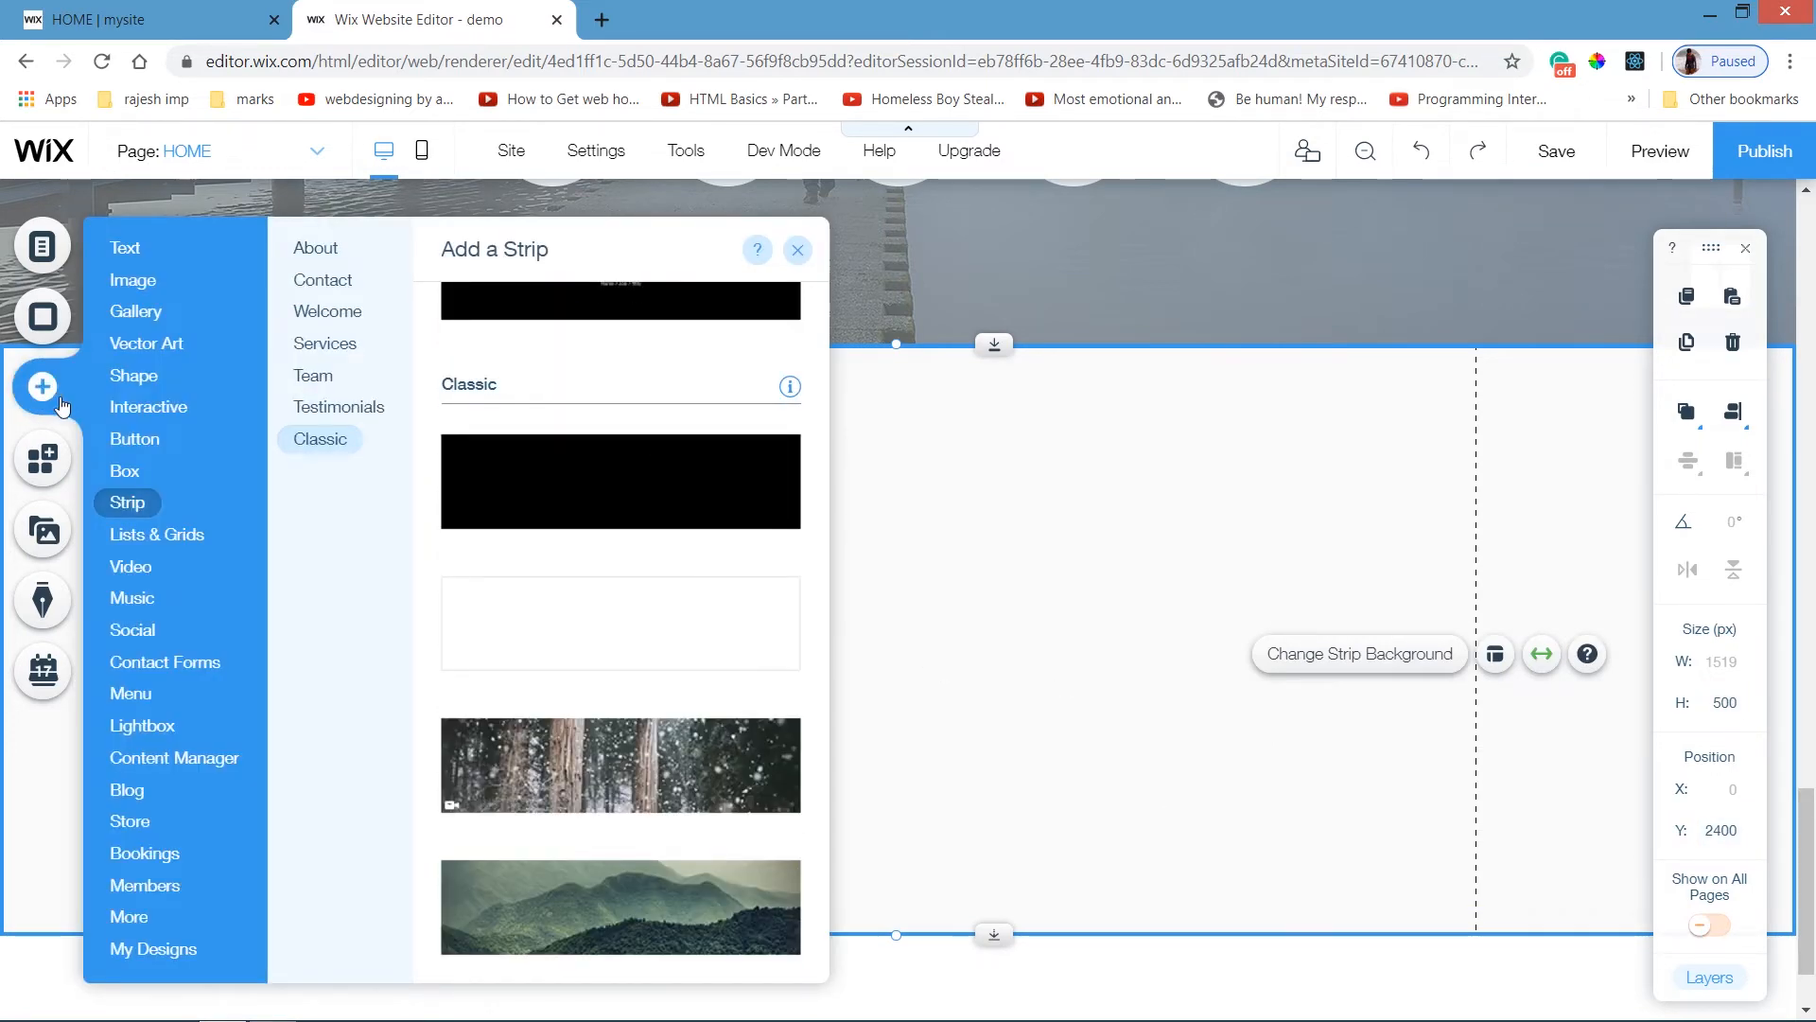
left_click(133, 918)
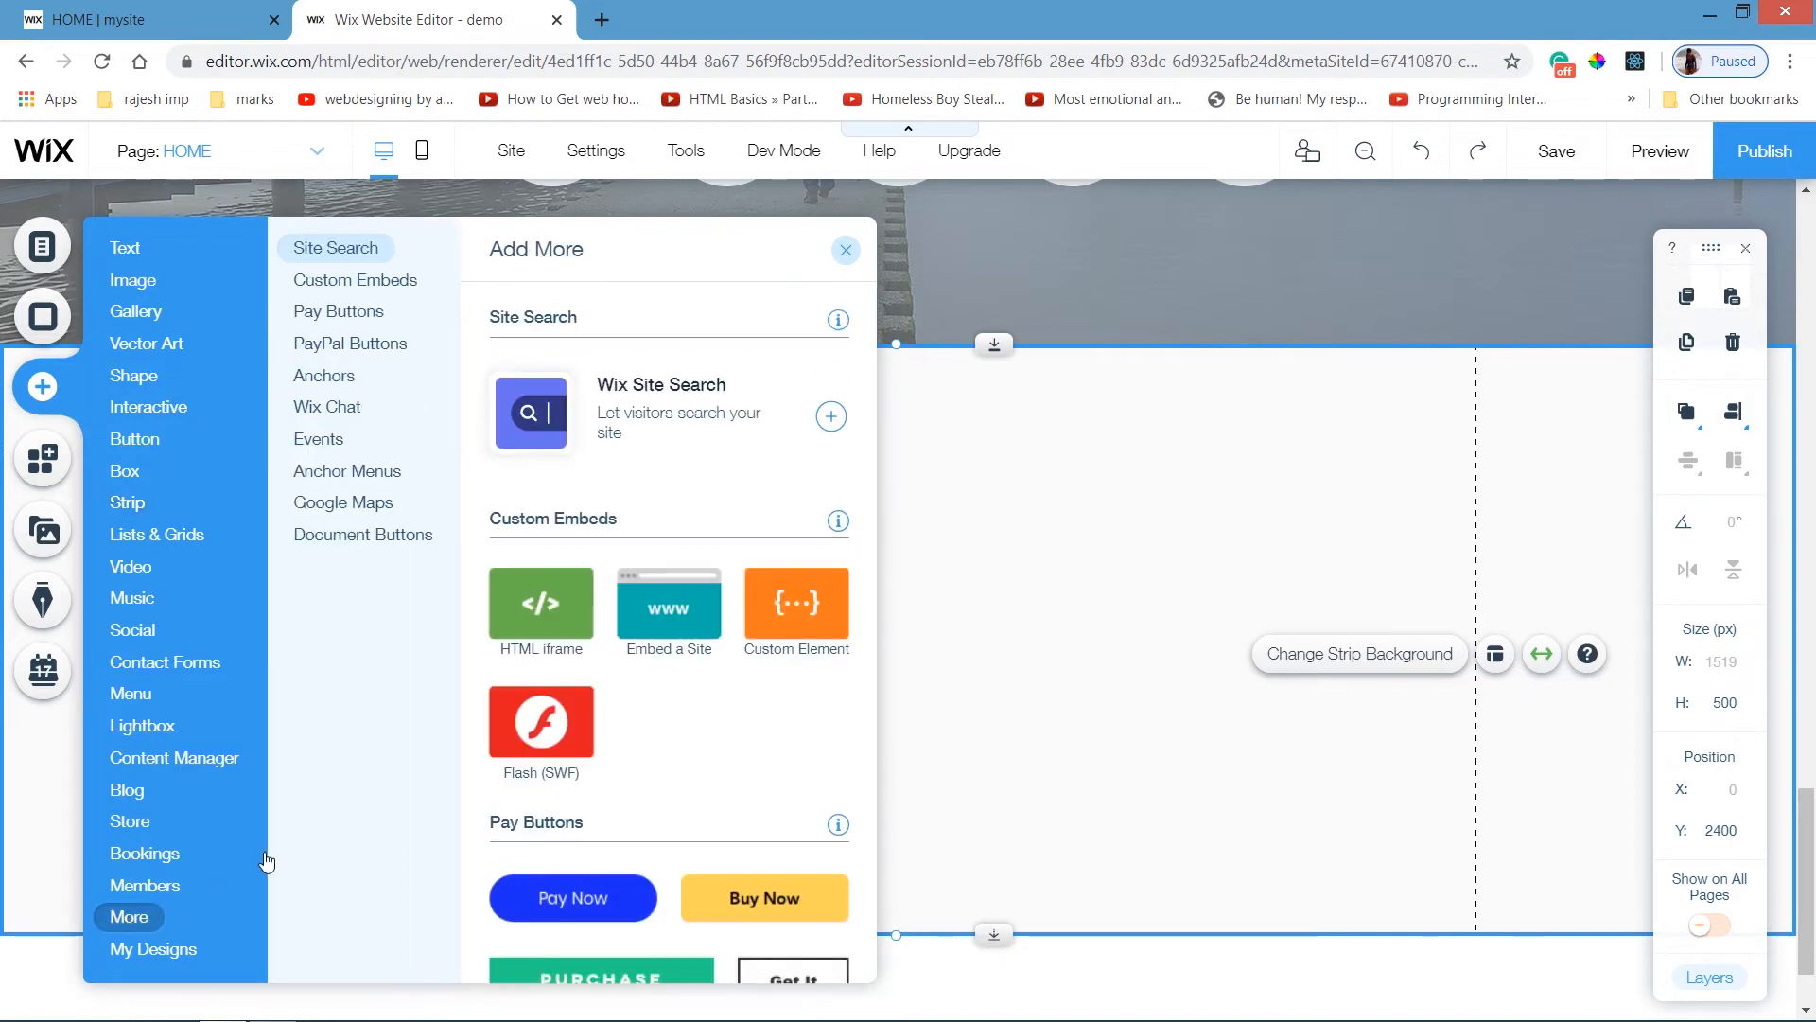
left_click(352, 312)
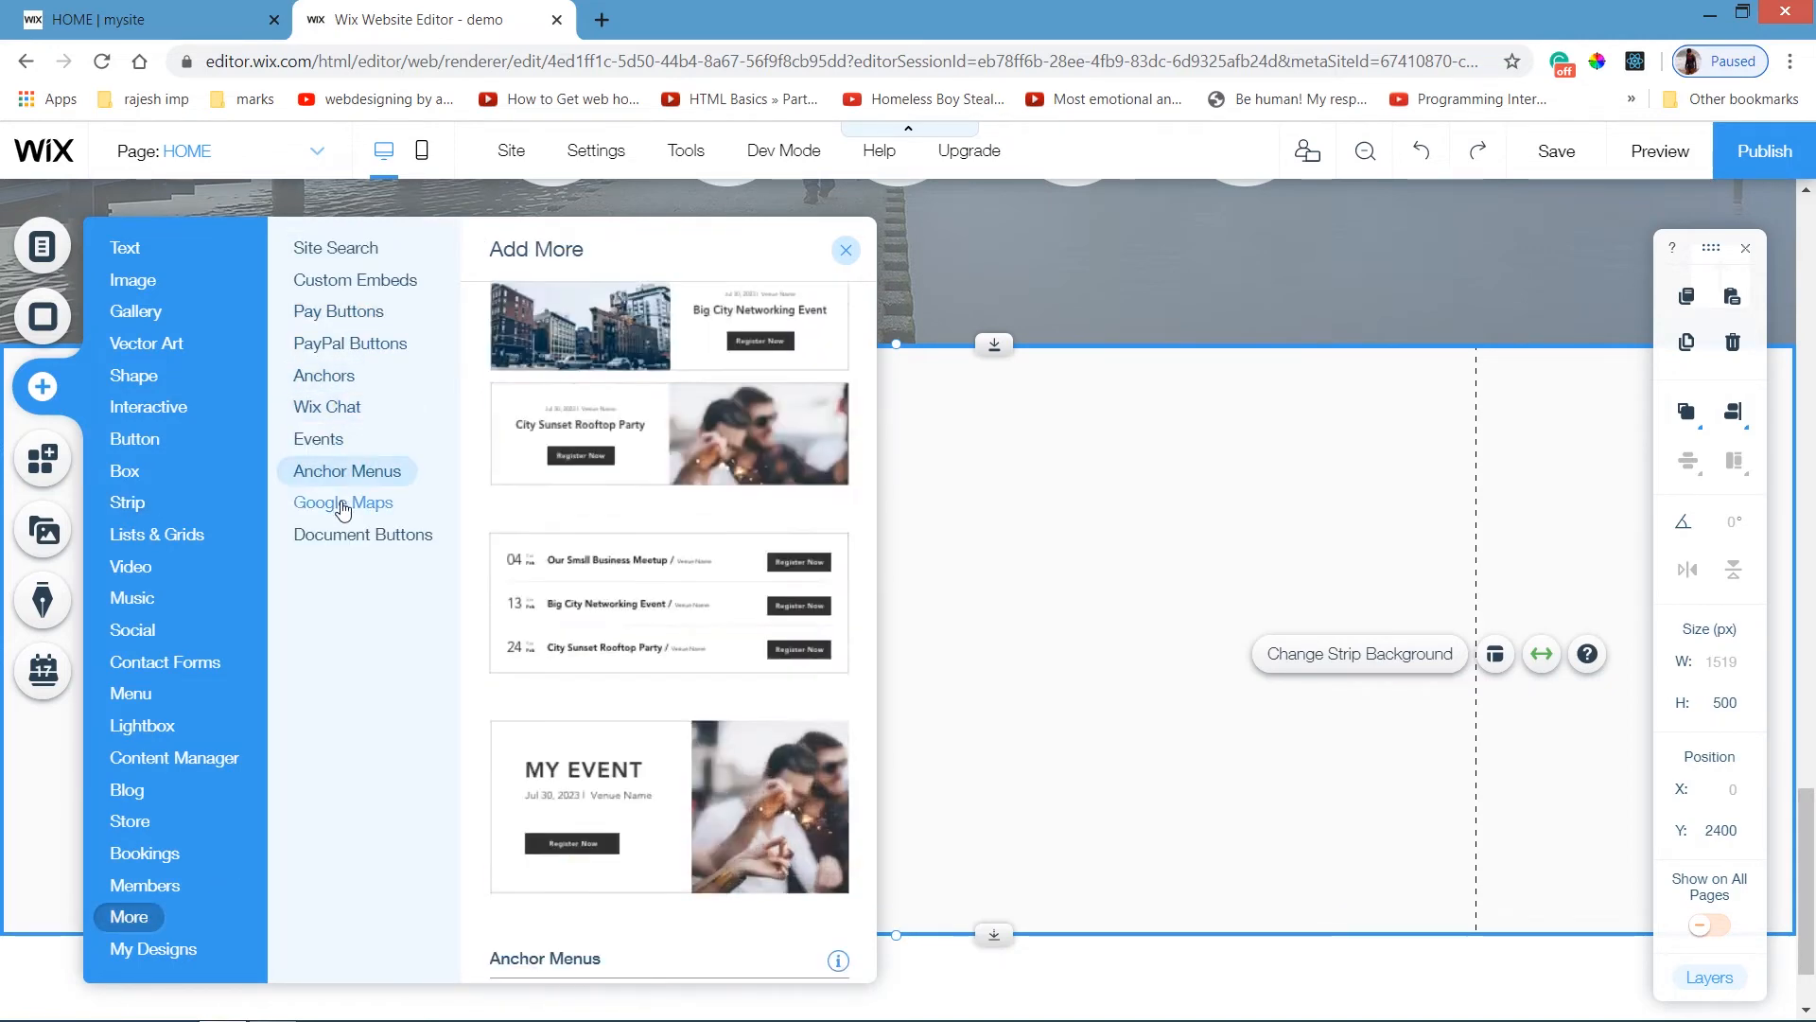
mouse_move(342, 511)
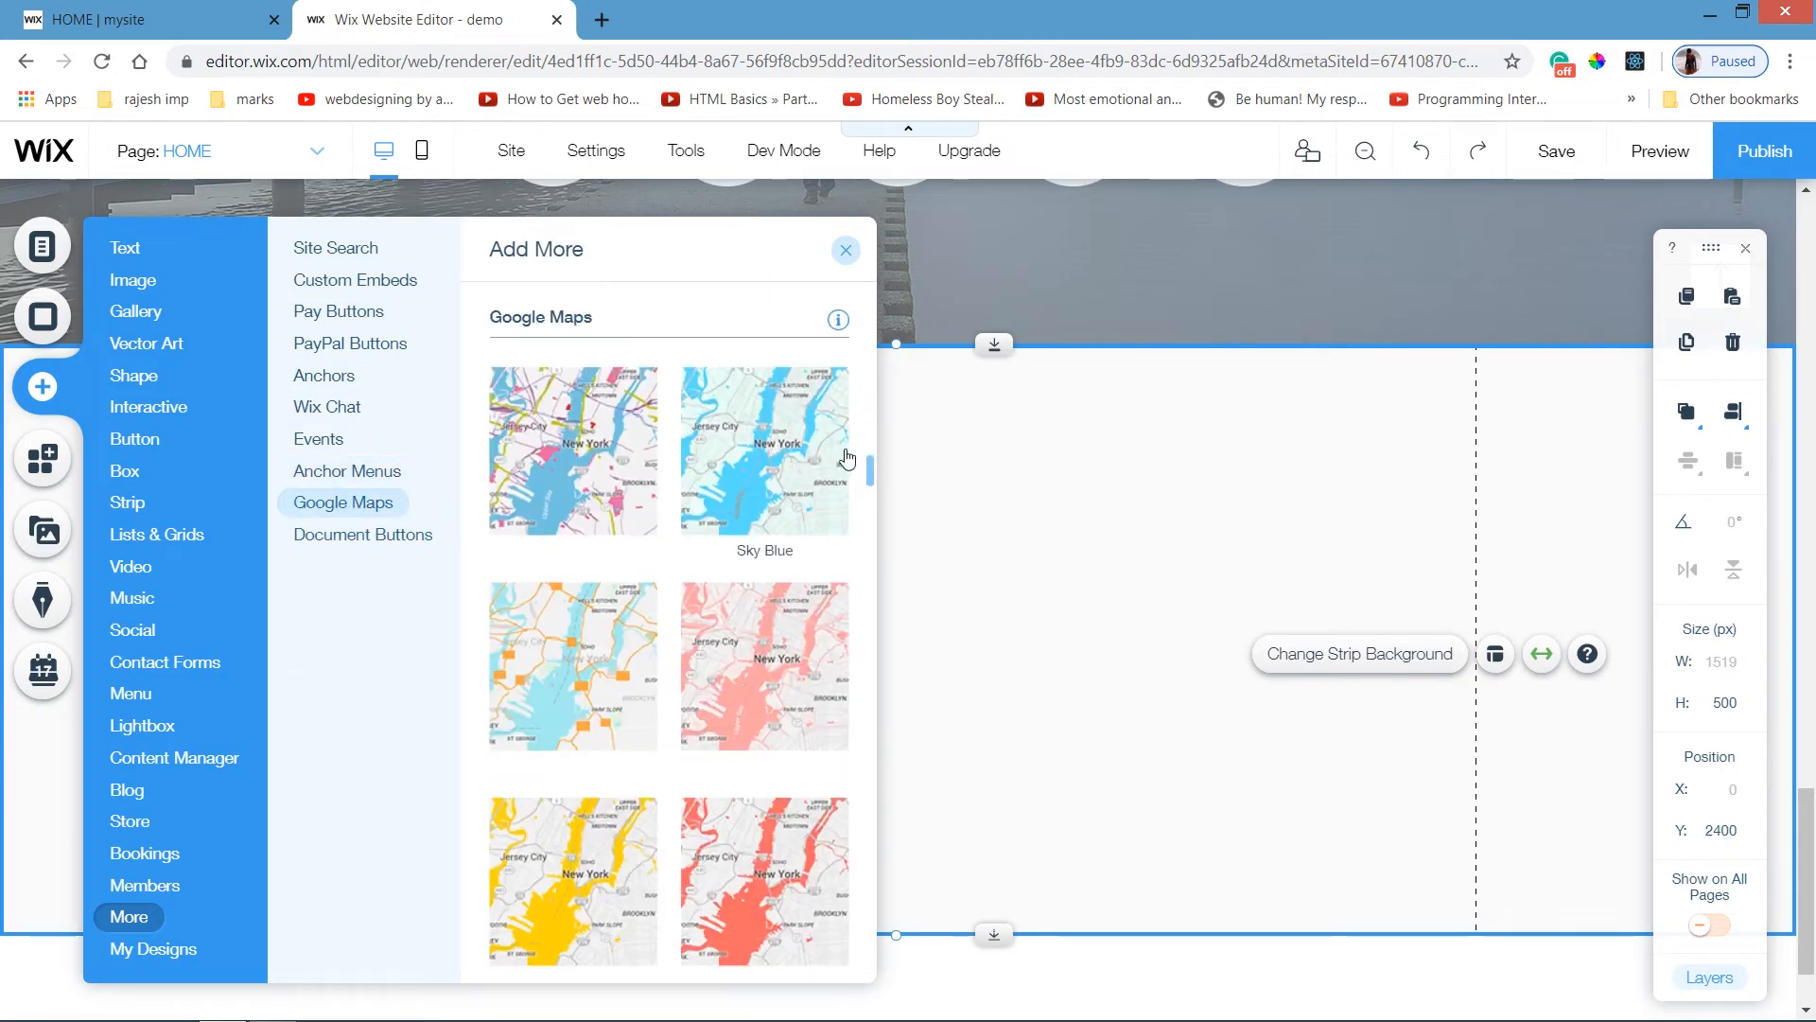
left_click_drag(872, 486, 875, 742)
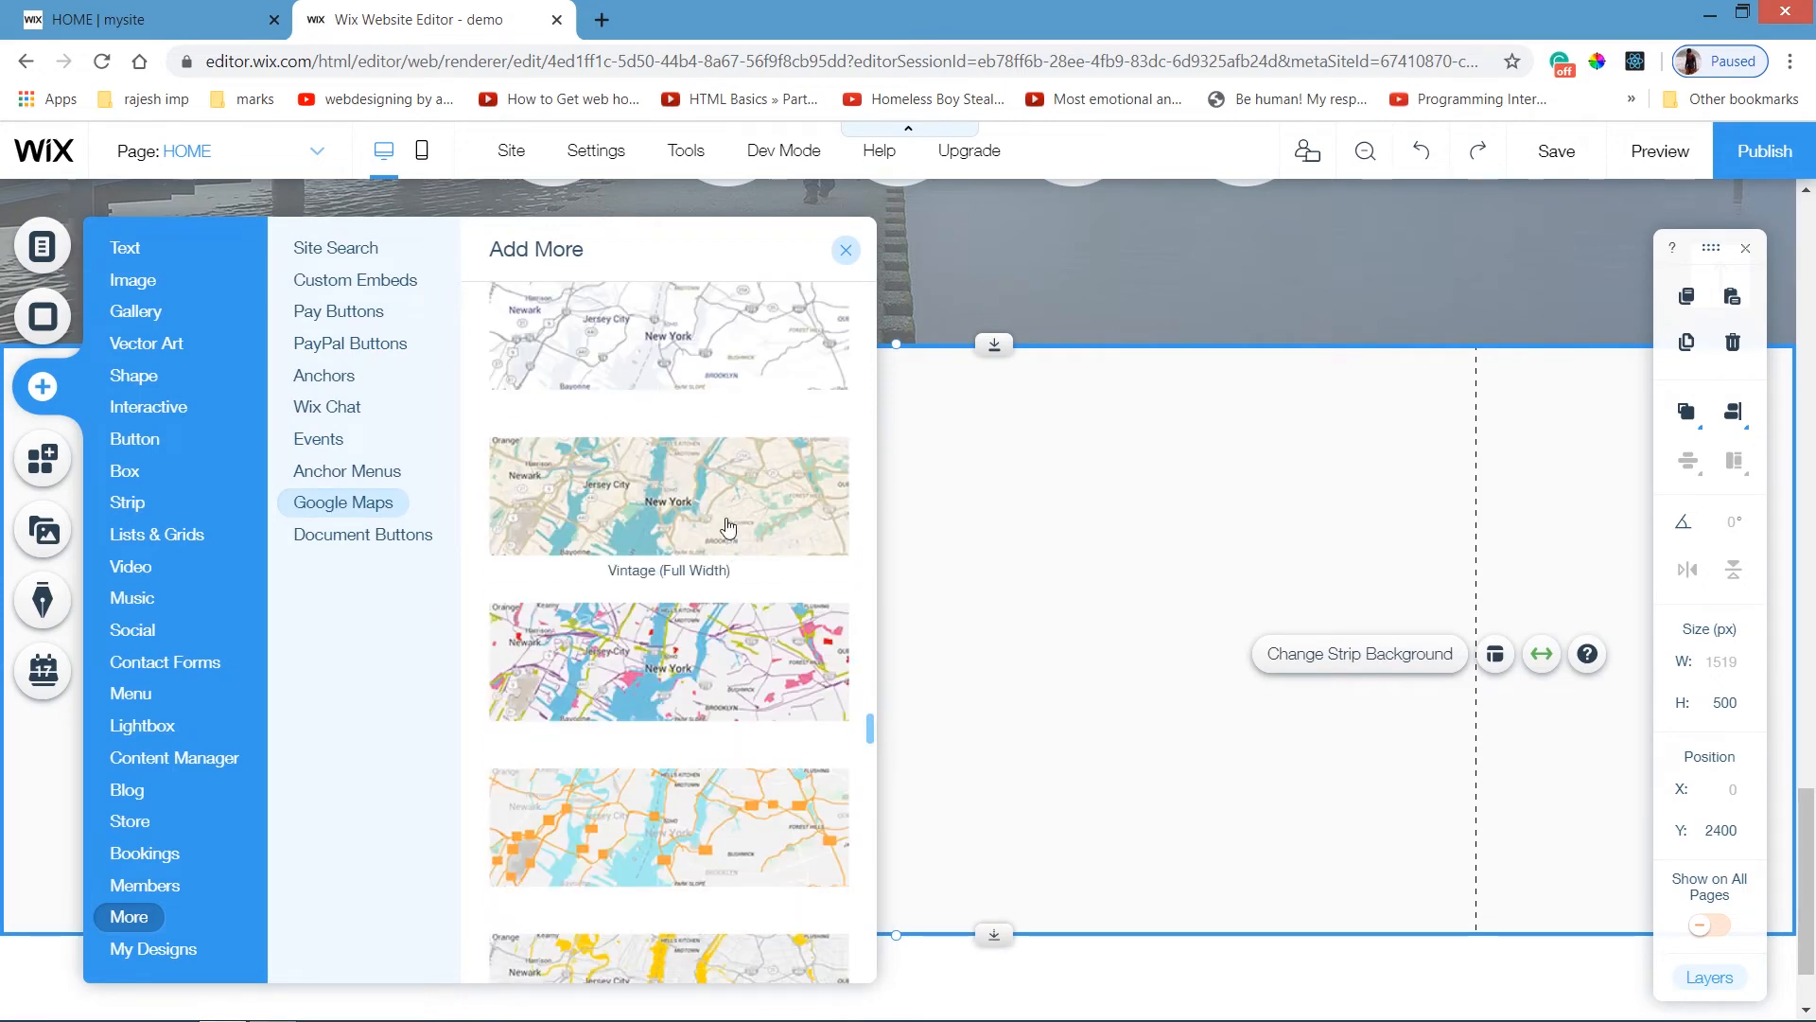
left_click(726, 522)
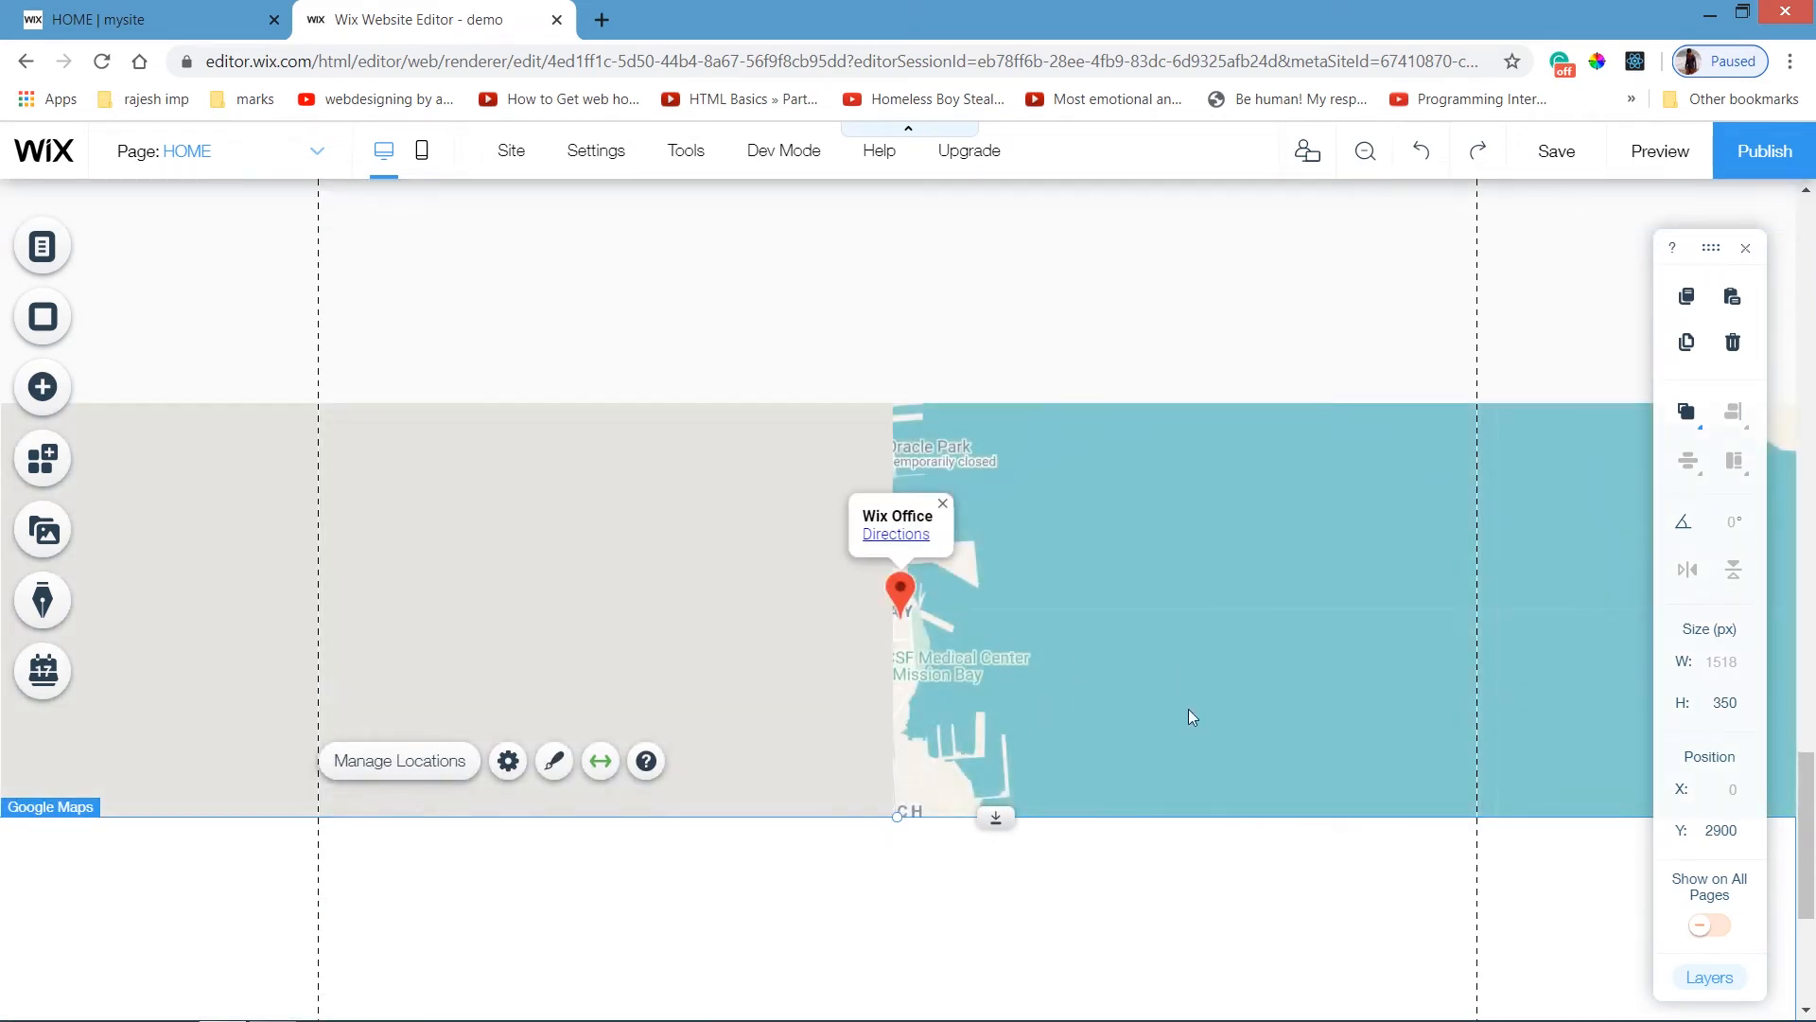
Move the Google map into the white strip and stretch it to 461 px tall.
scroll(1811, 806, "up", 5)
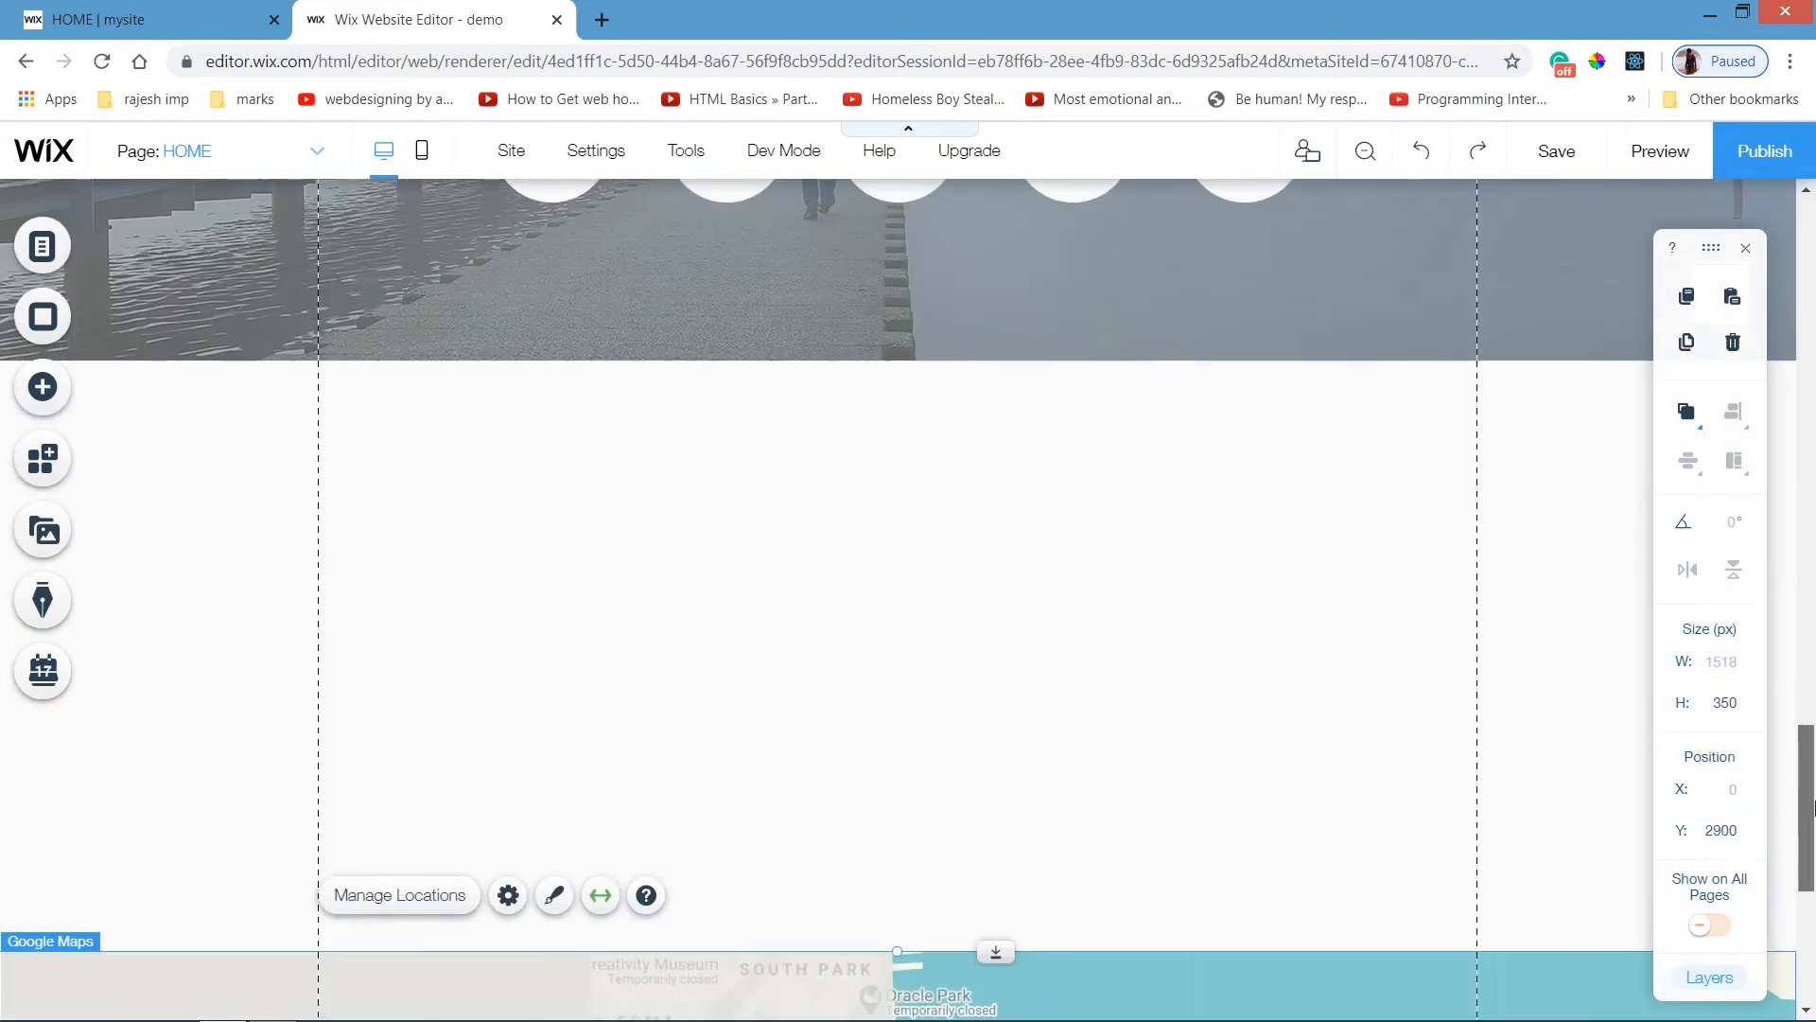
scroll(1811, 806, "down", 2)
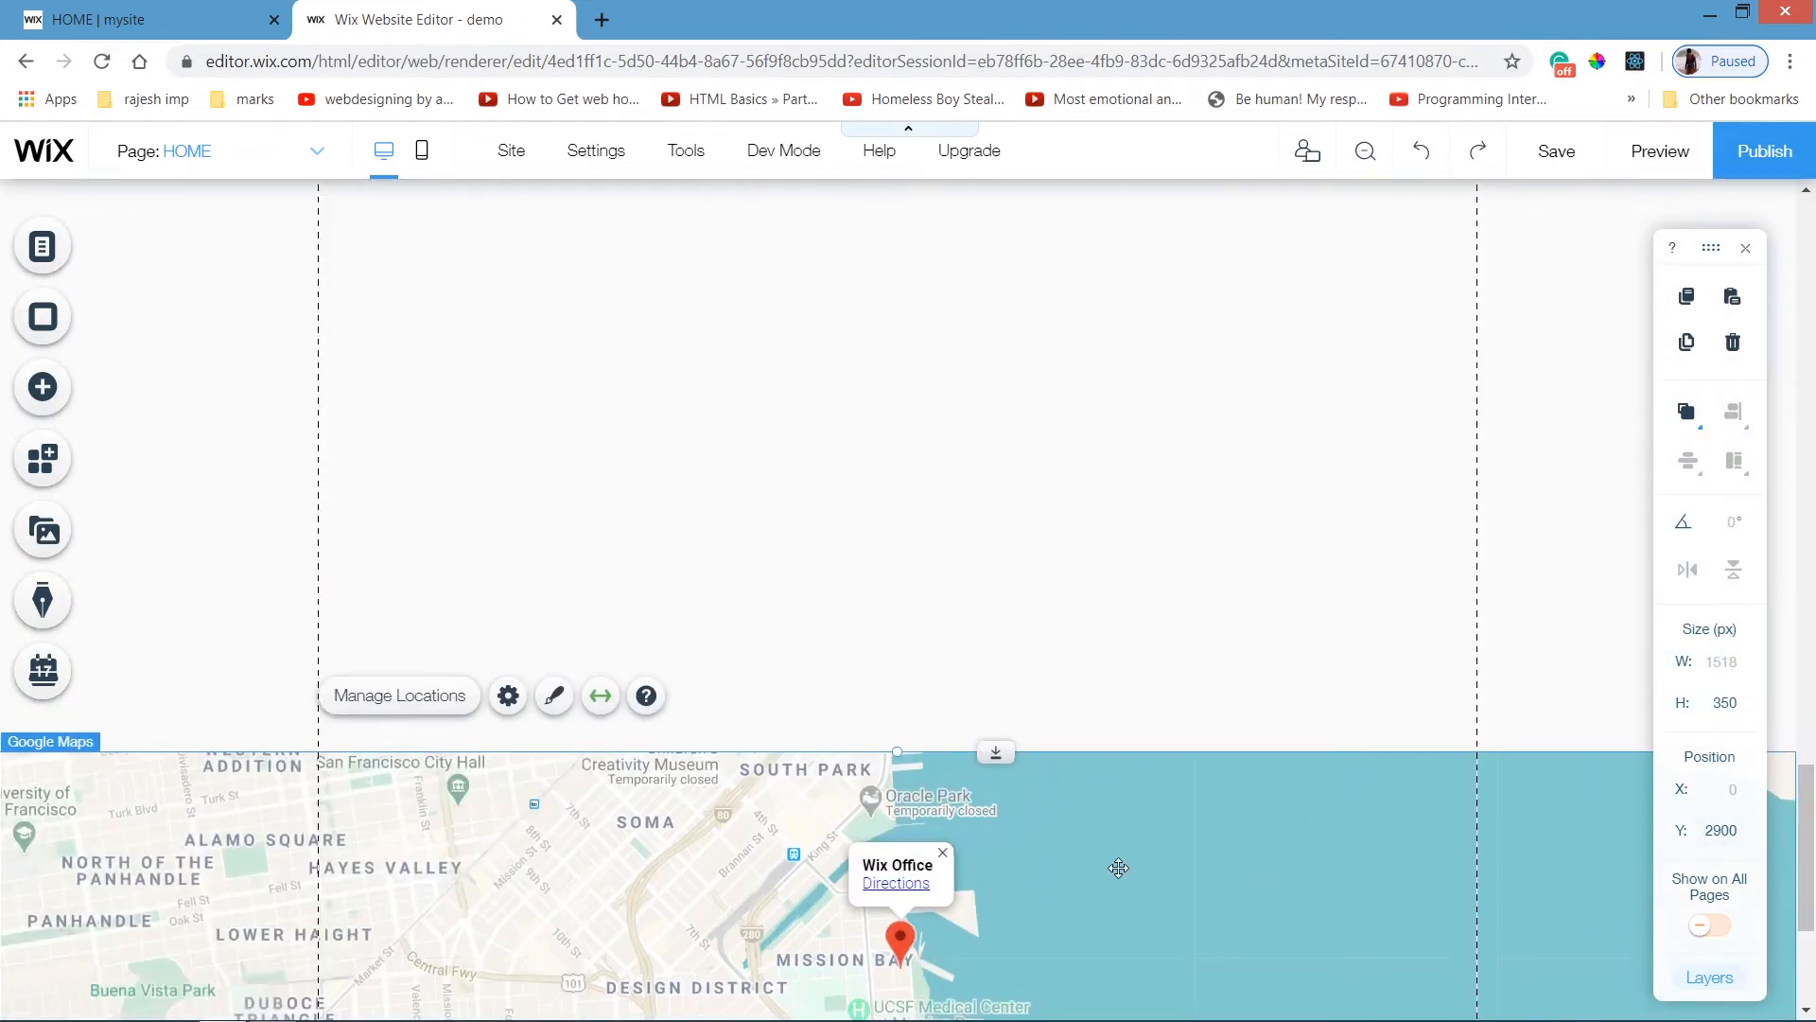
left_click_drag(1090, 676, 1048, 360)
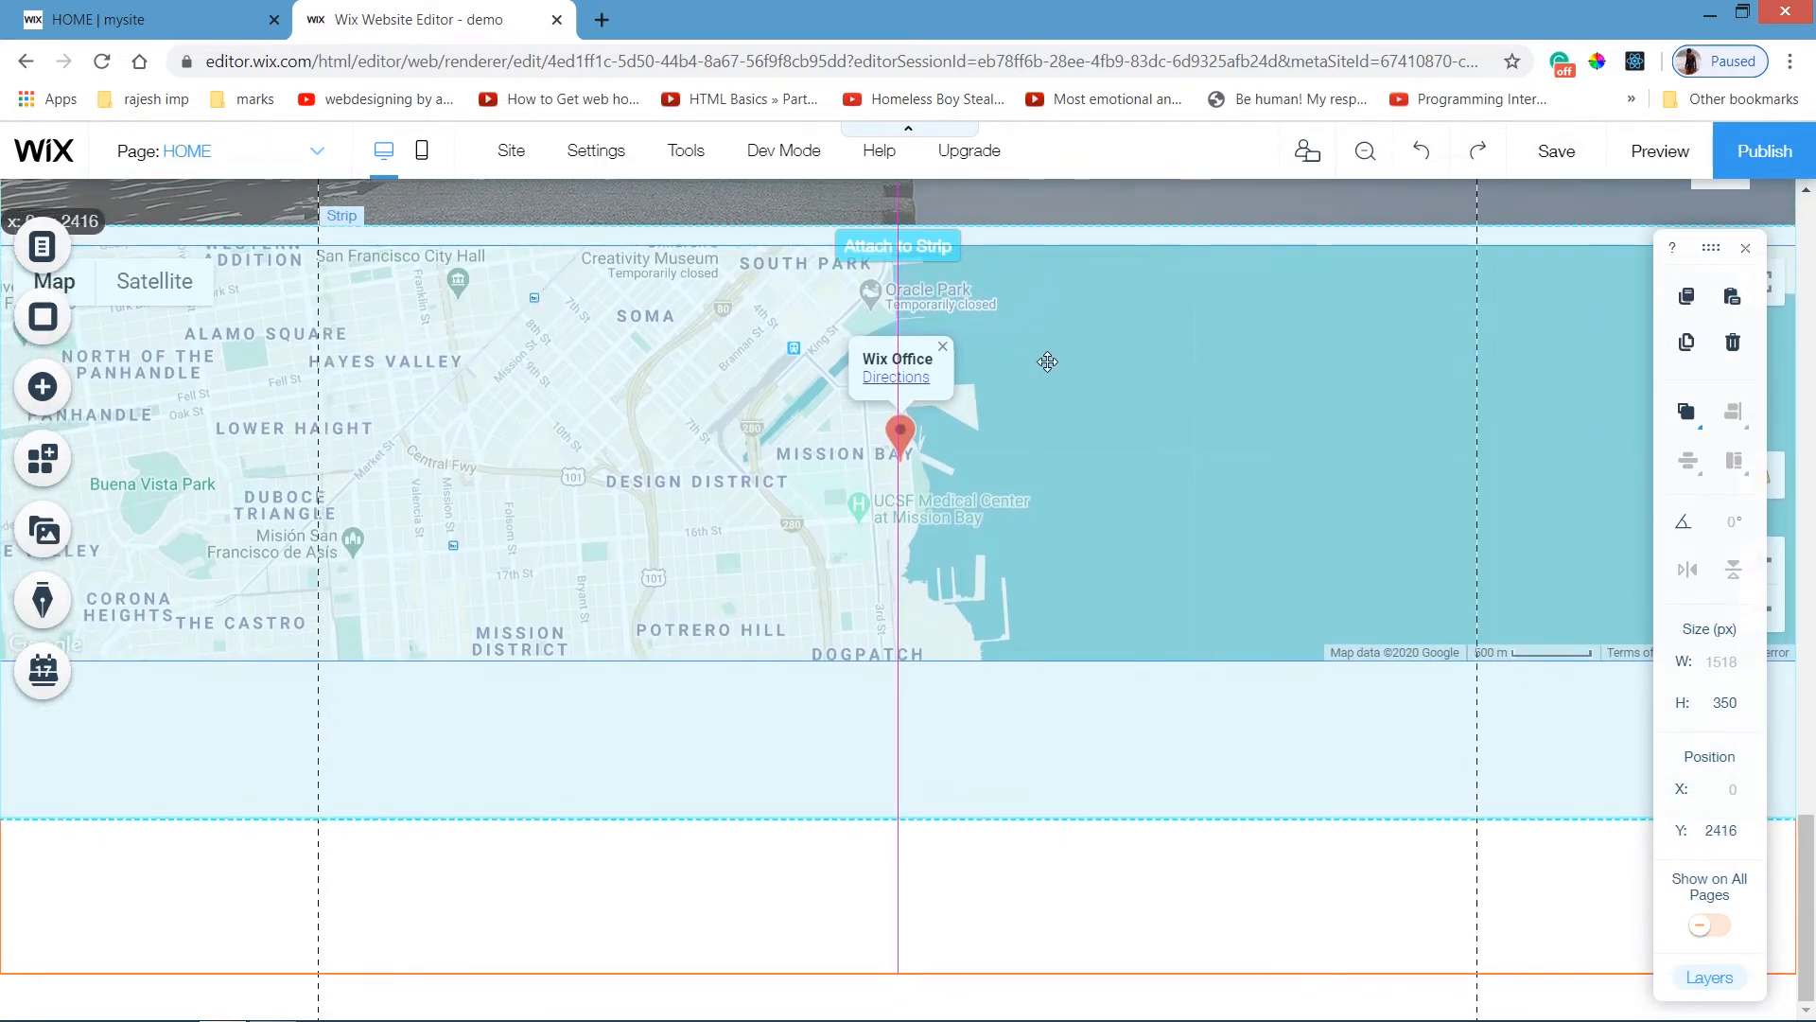
left_click_drag(989, 536, 876, 536)
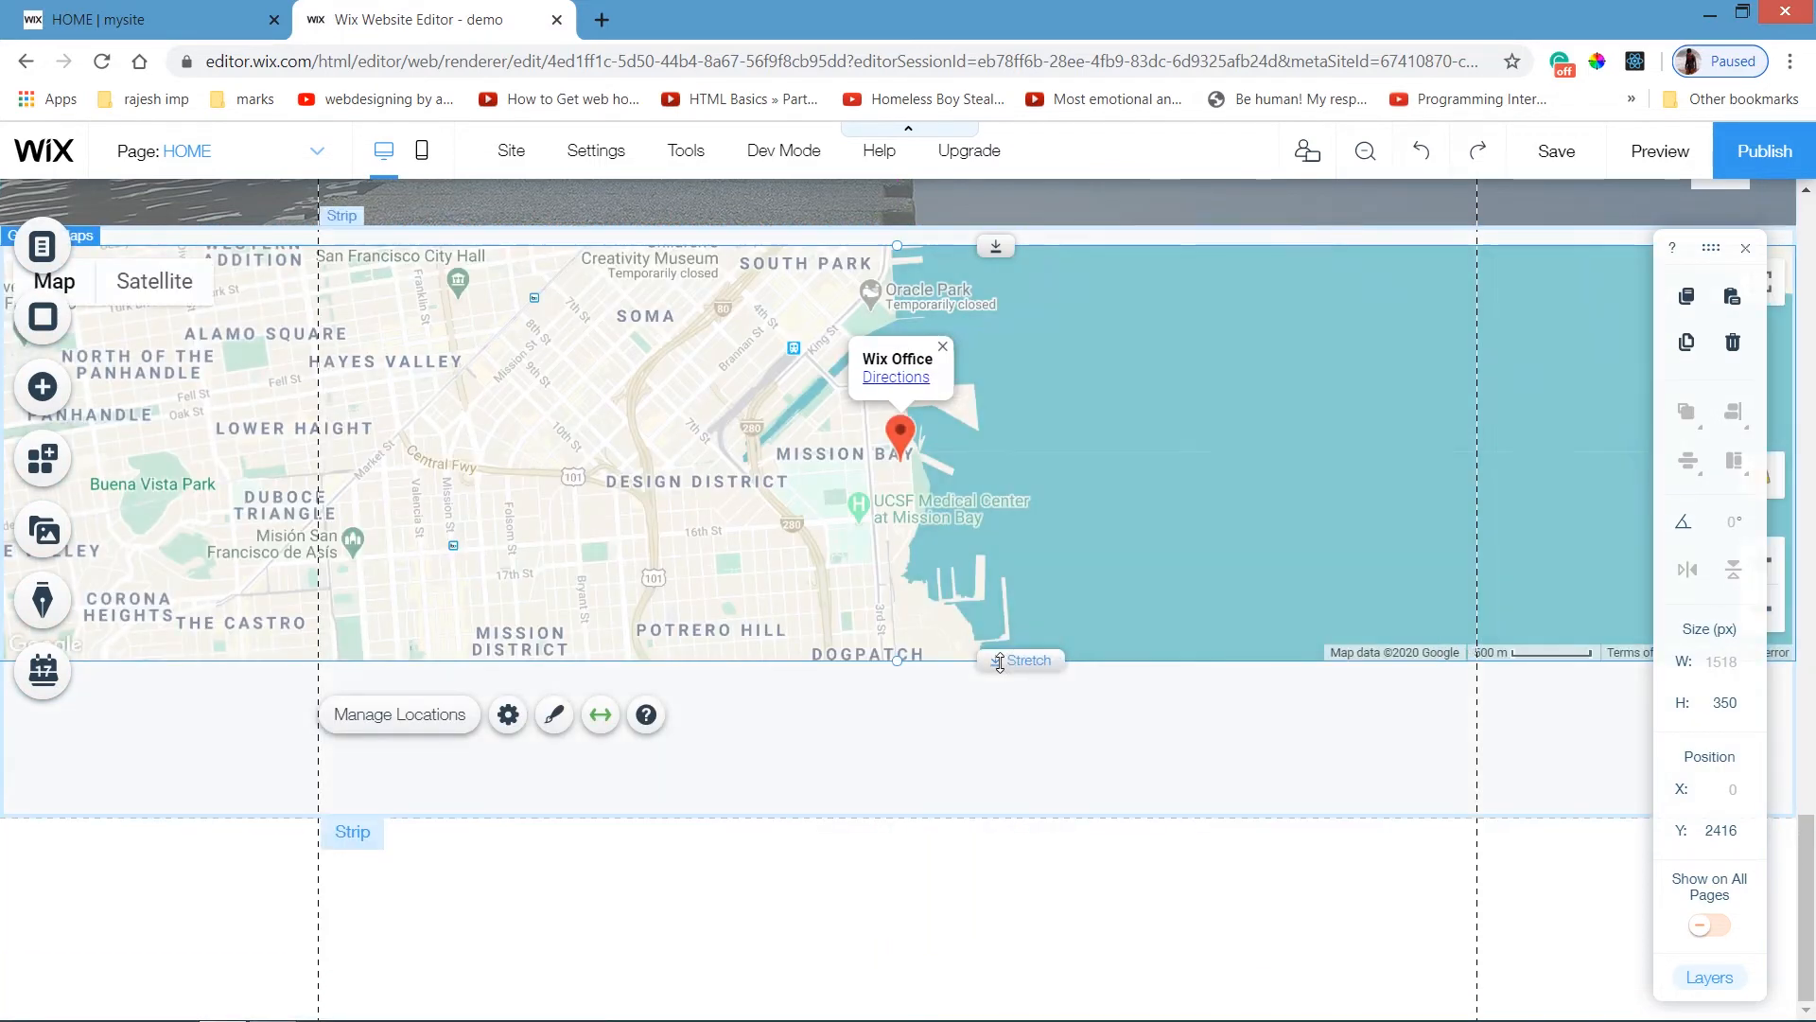
left_click_drag(1000, 737, 1006, 792)
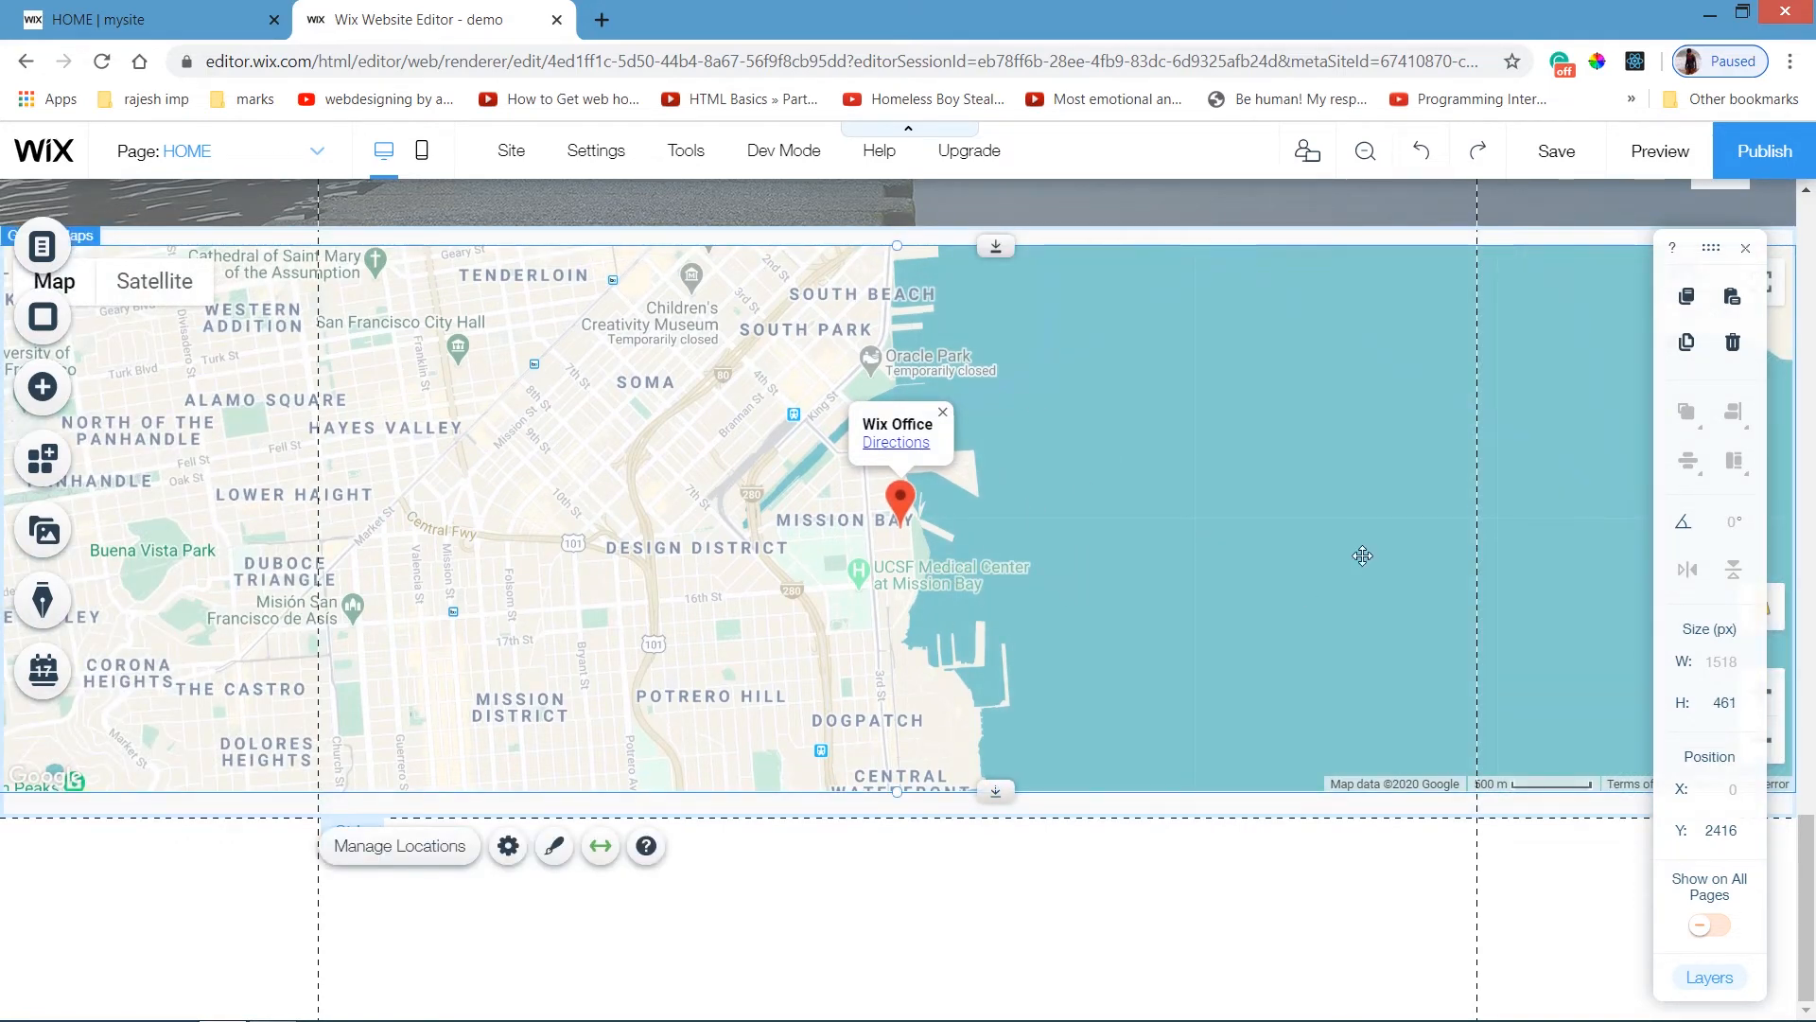
mouse_move(1807, 976)
left_mouse_down()
mouse_move(1808, 856)
mouse_move(1809, 971)
left_mouse_up()
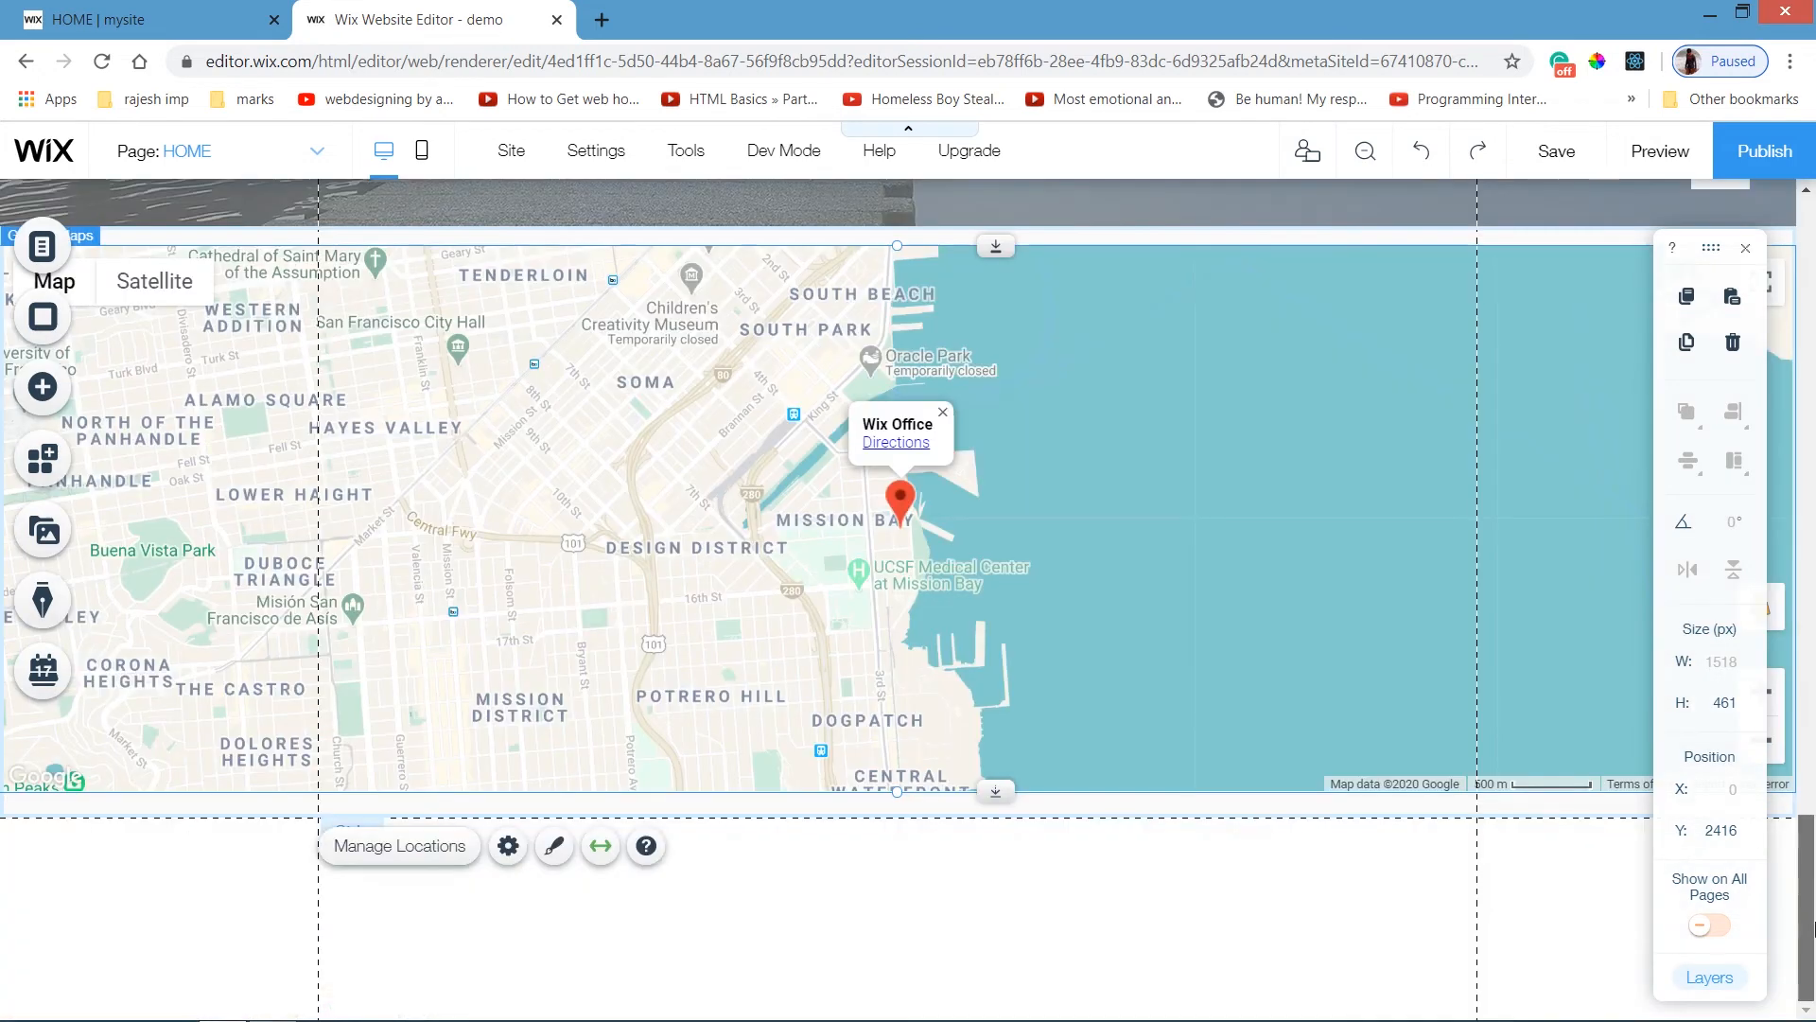
left_click(852, 872)
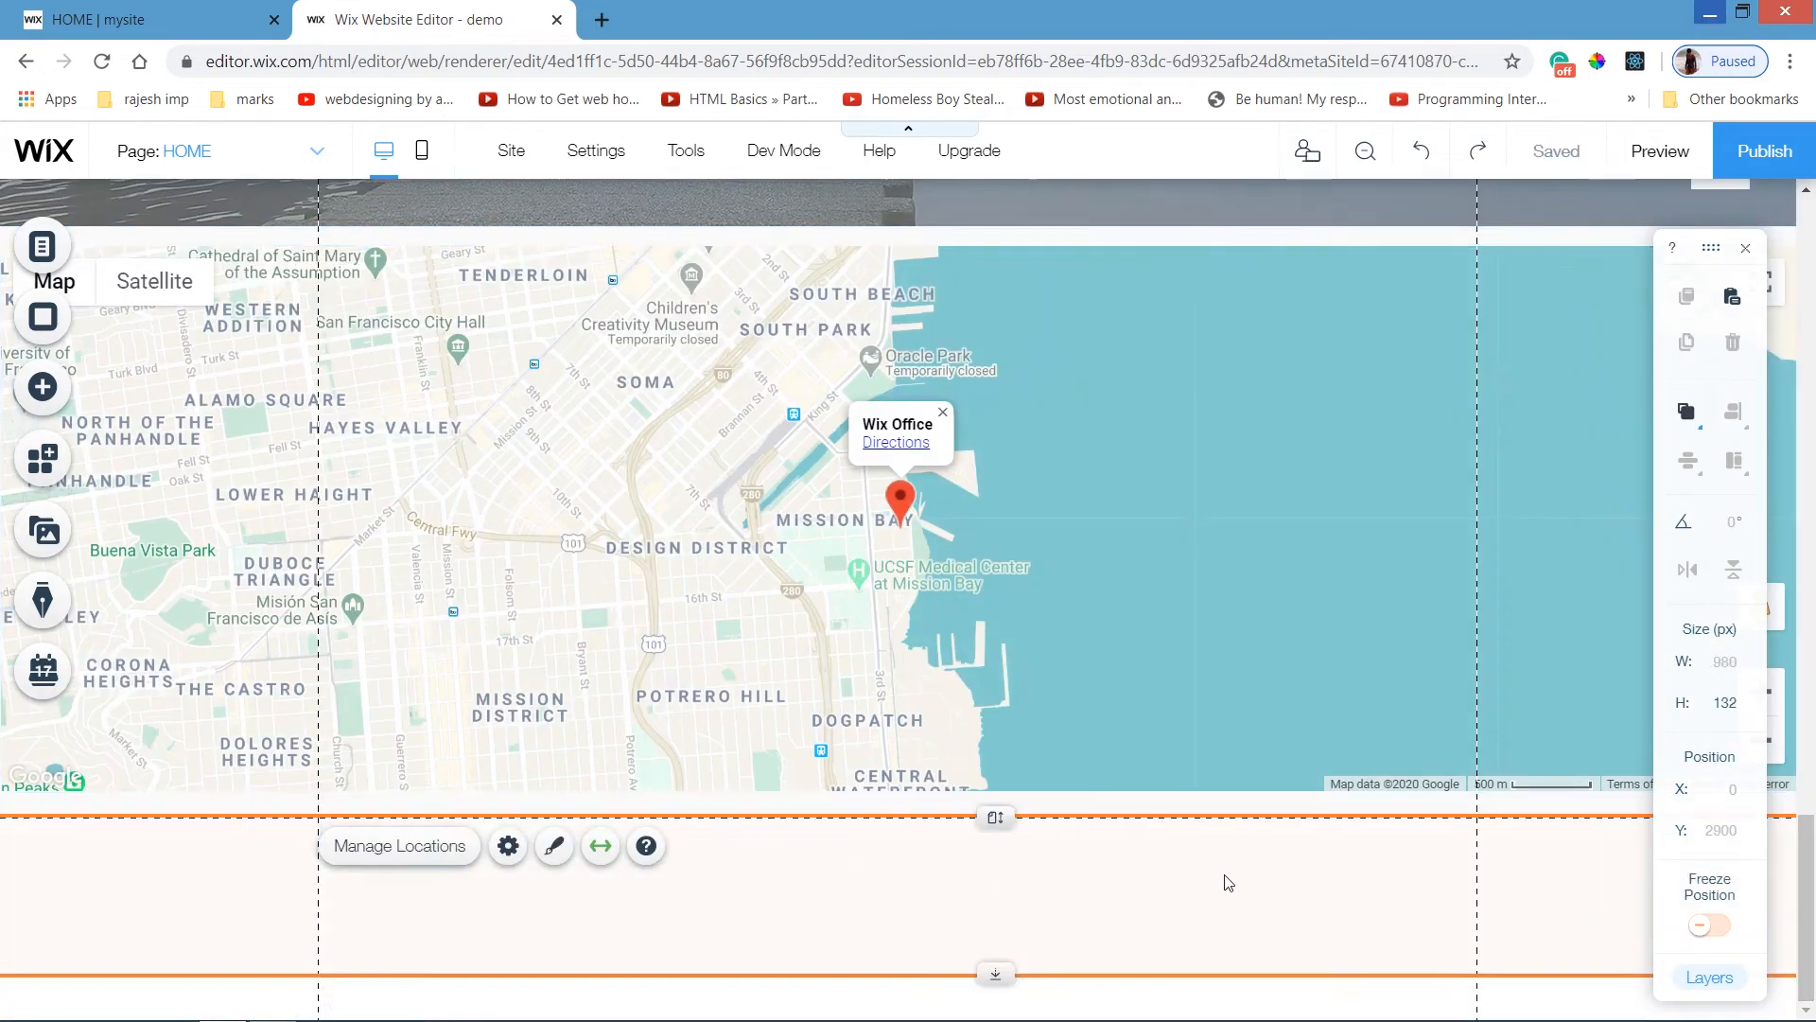
Set the footer height to 60 px and apply the grey themed footer design.
left_click(1732, 702)
key("Return")
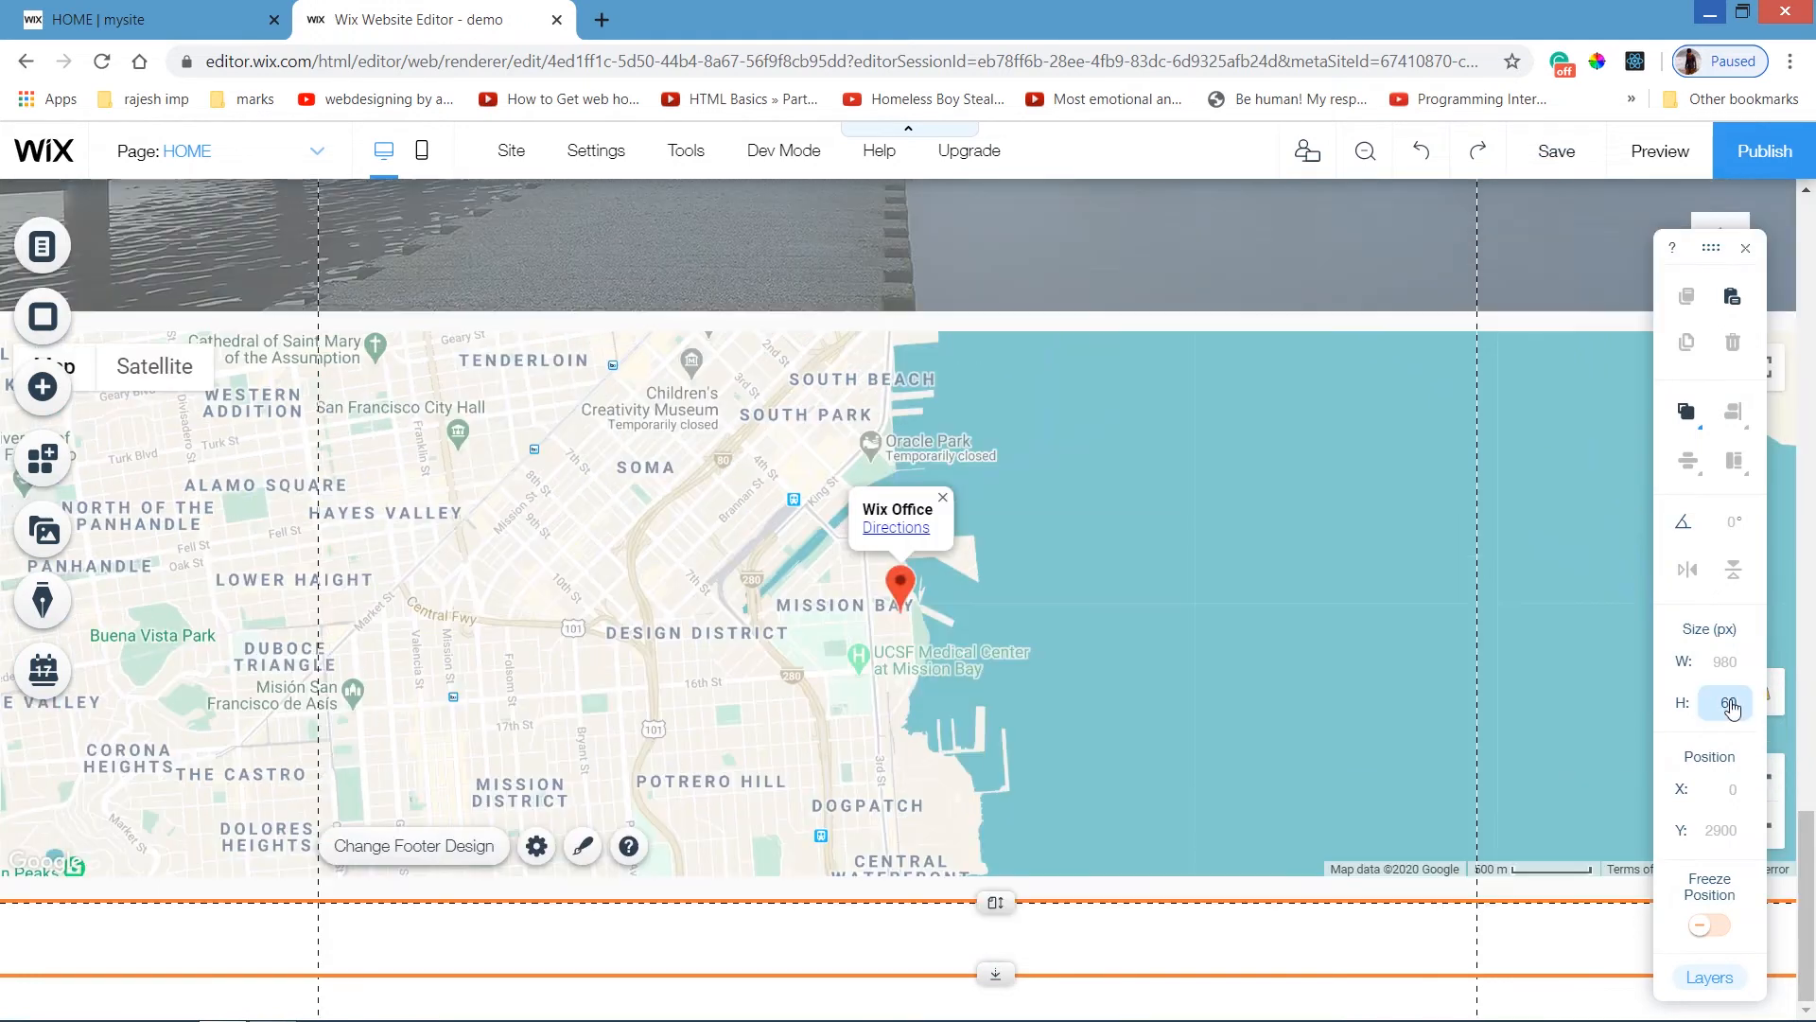
left_click(421, 847)
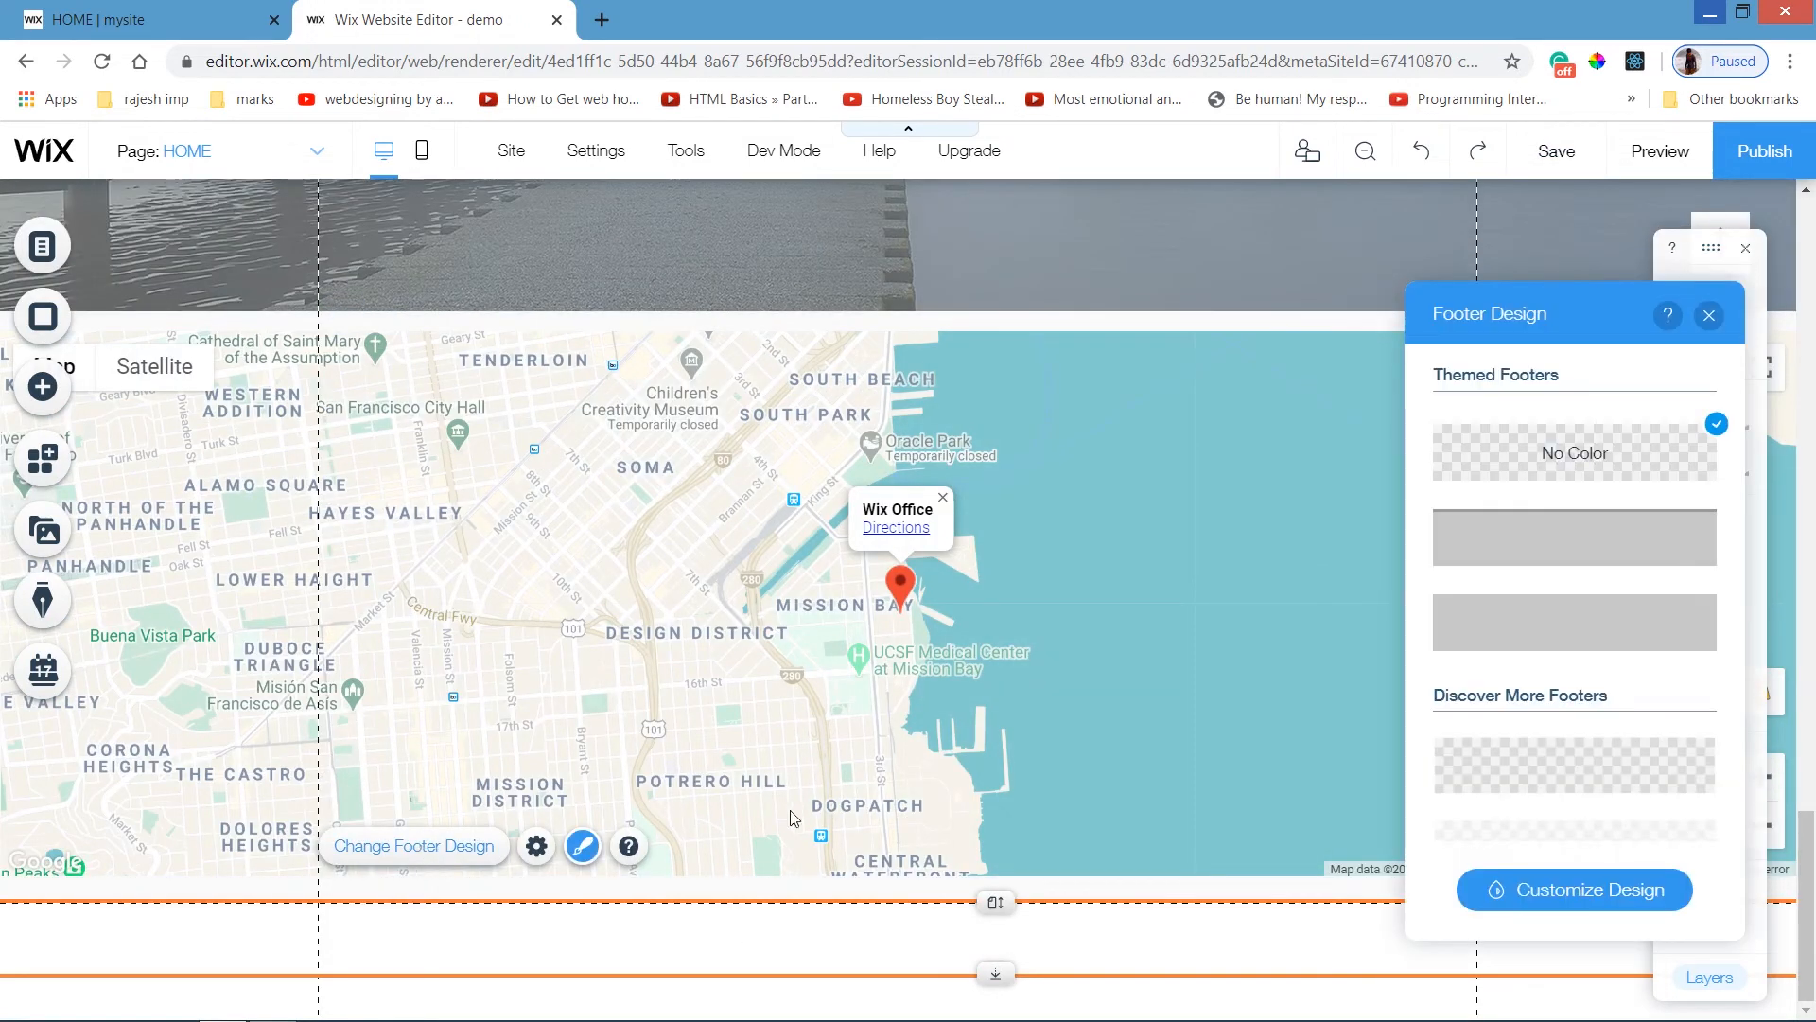
left_click(1562, 545)
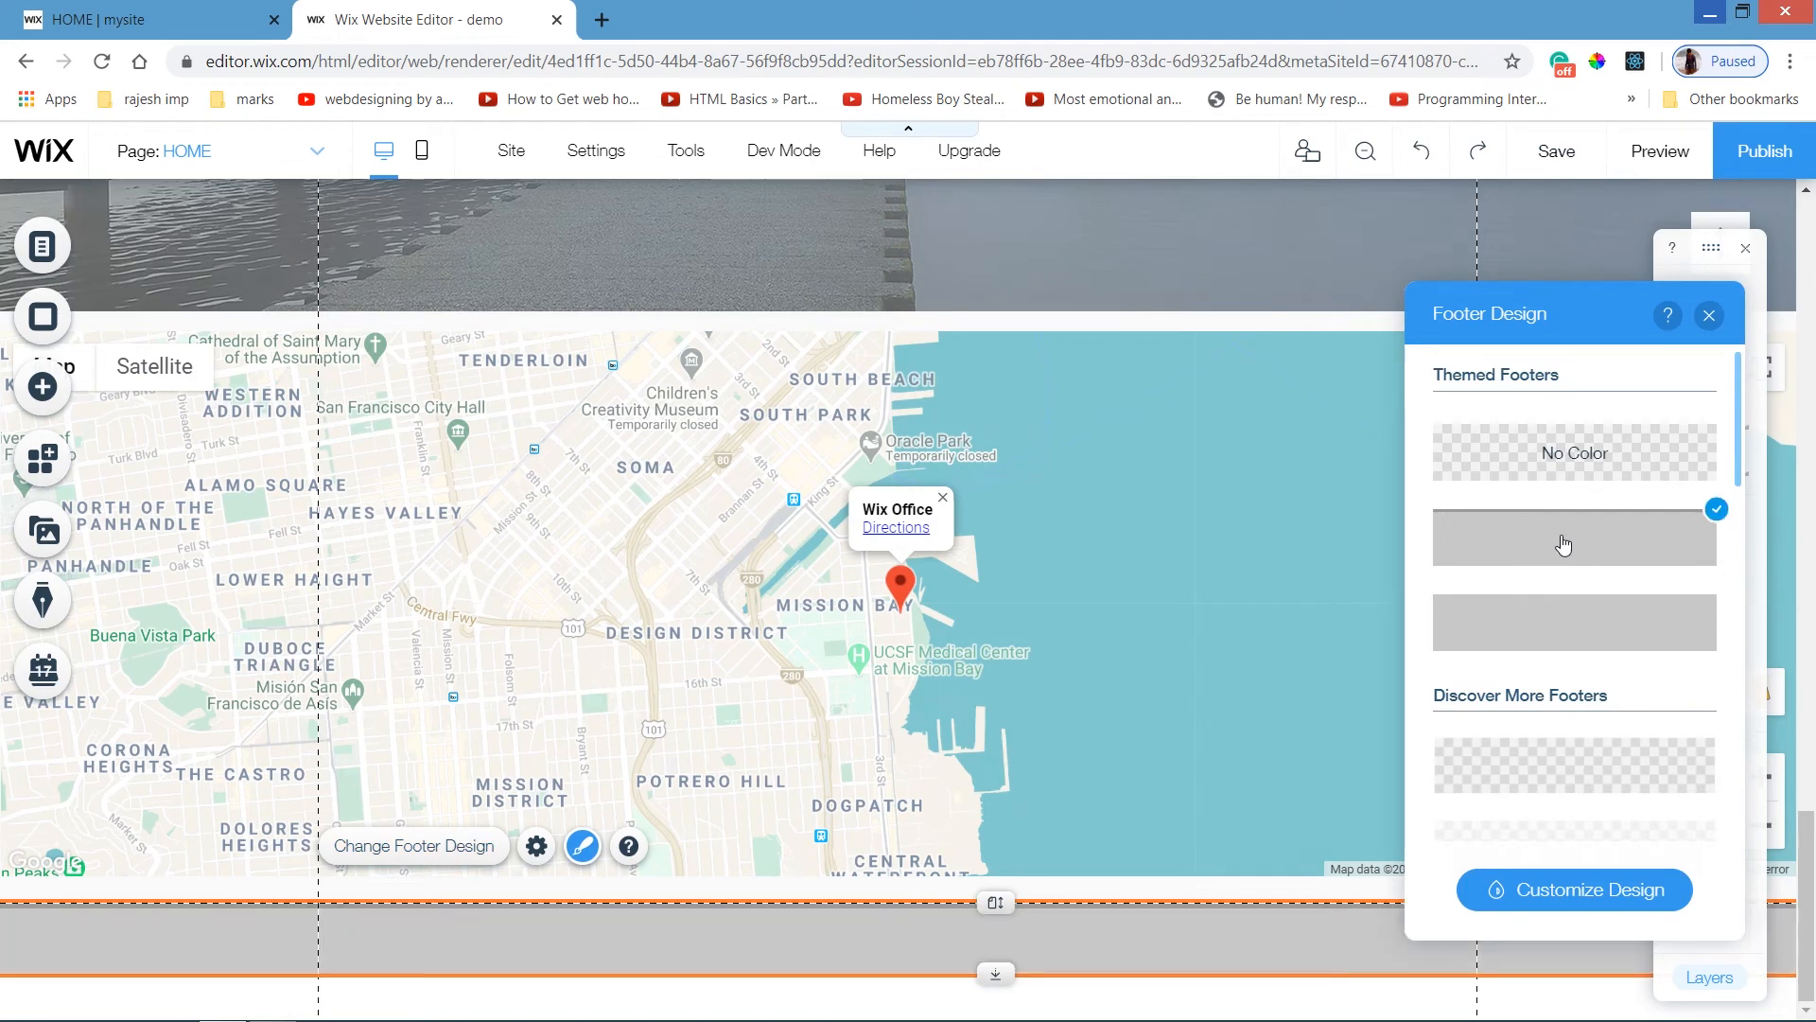
Change the footer's fill colour to dark green #407C51.
left_click(1629, 889)
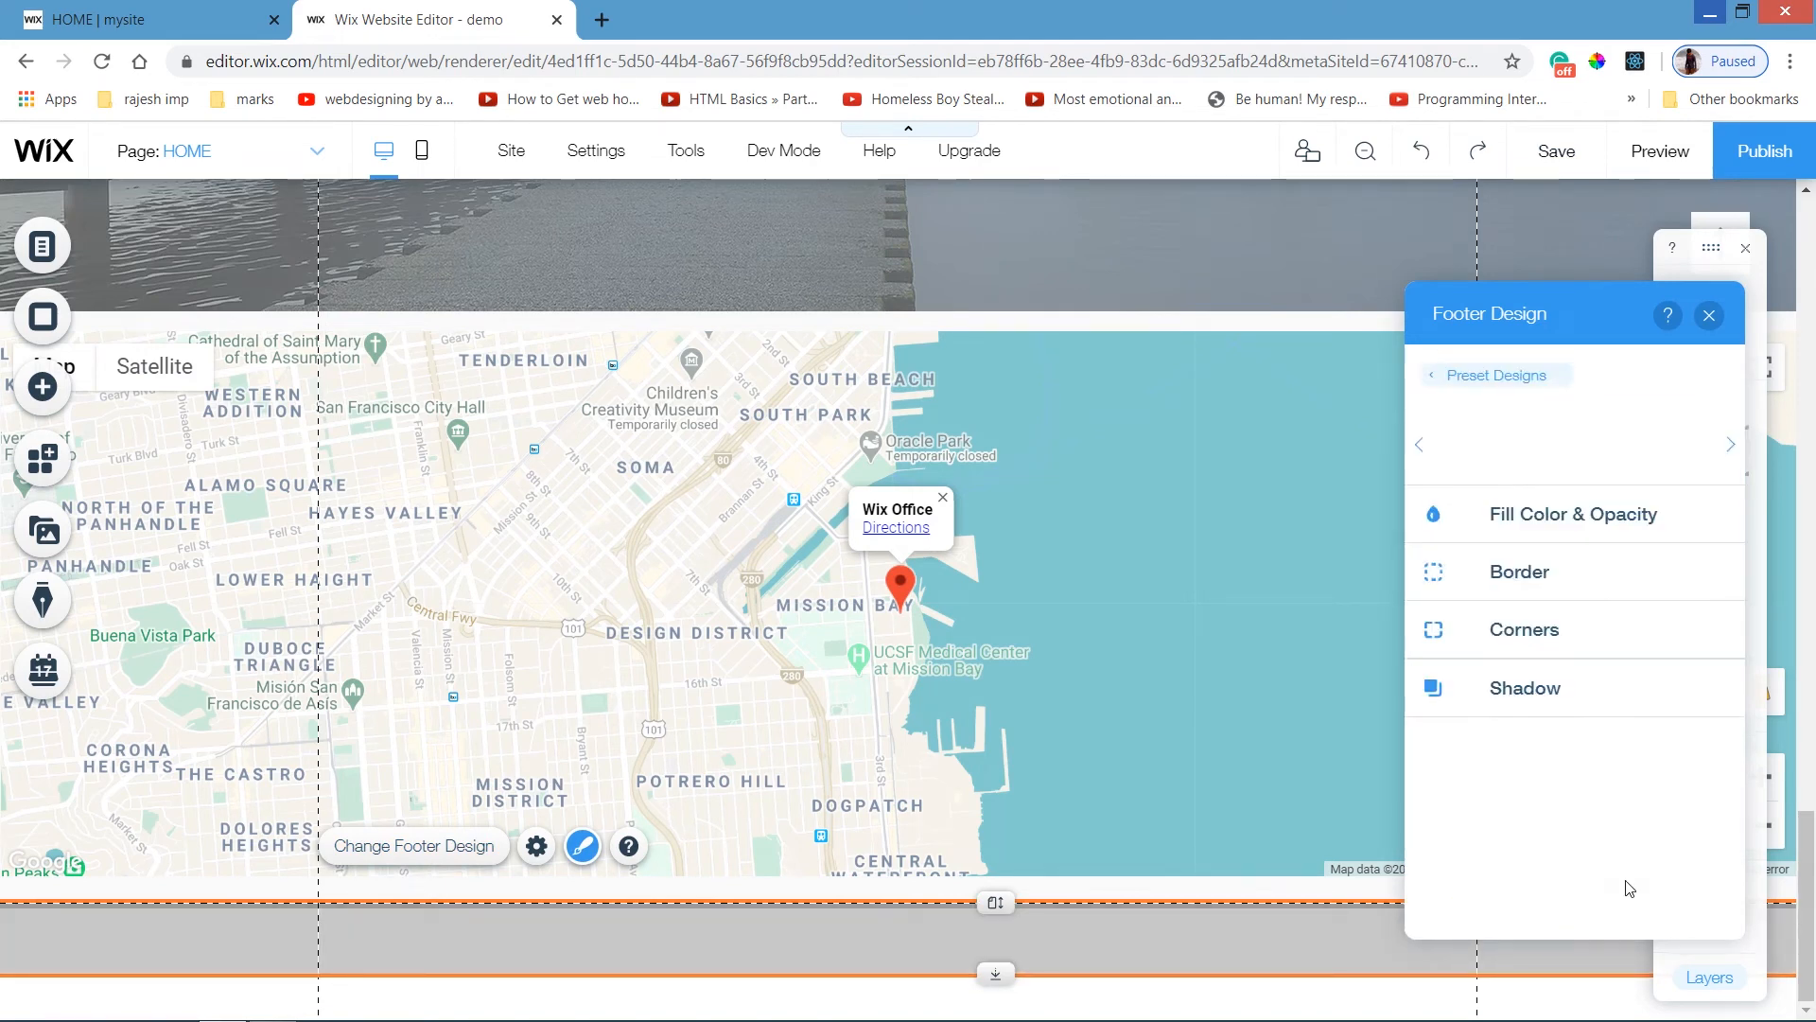
left_click(1578, 523)
left_click(1705, 611)
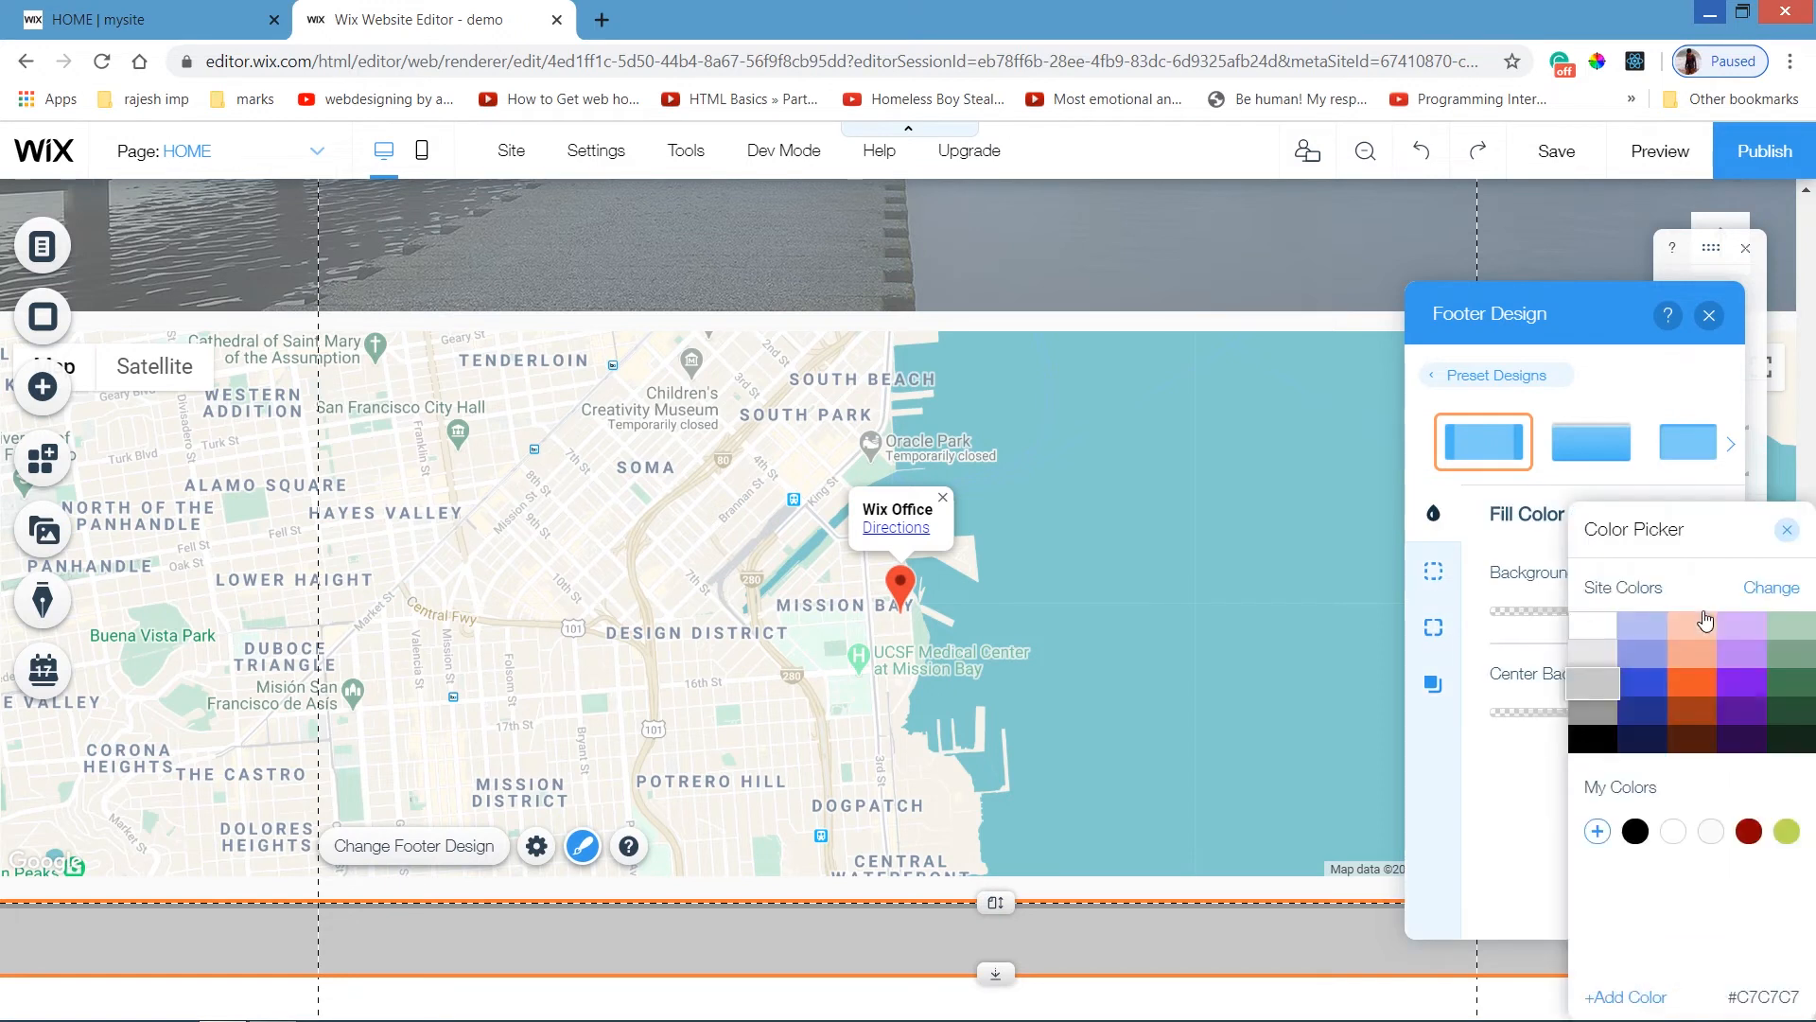
left_click(1788, 681)
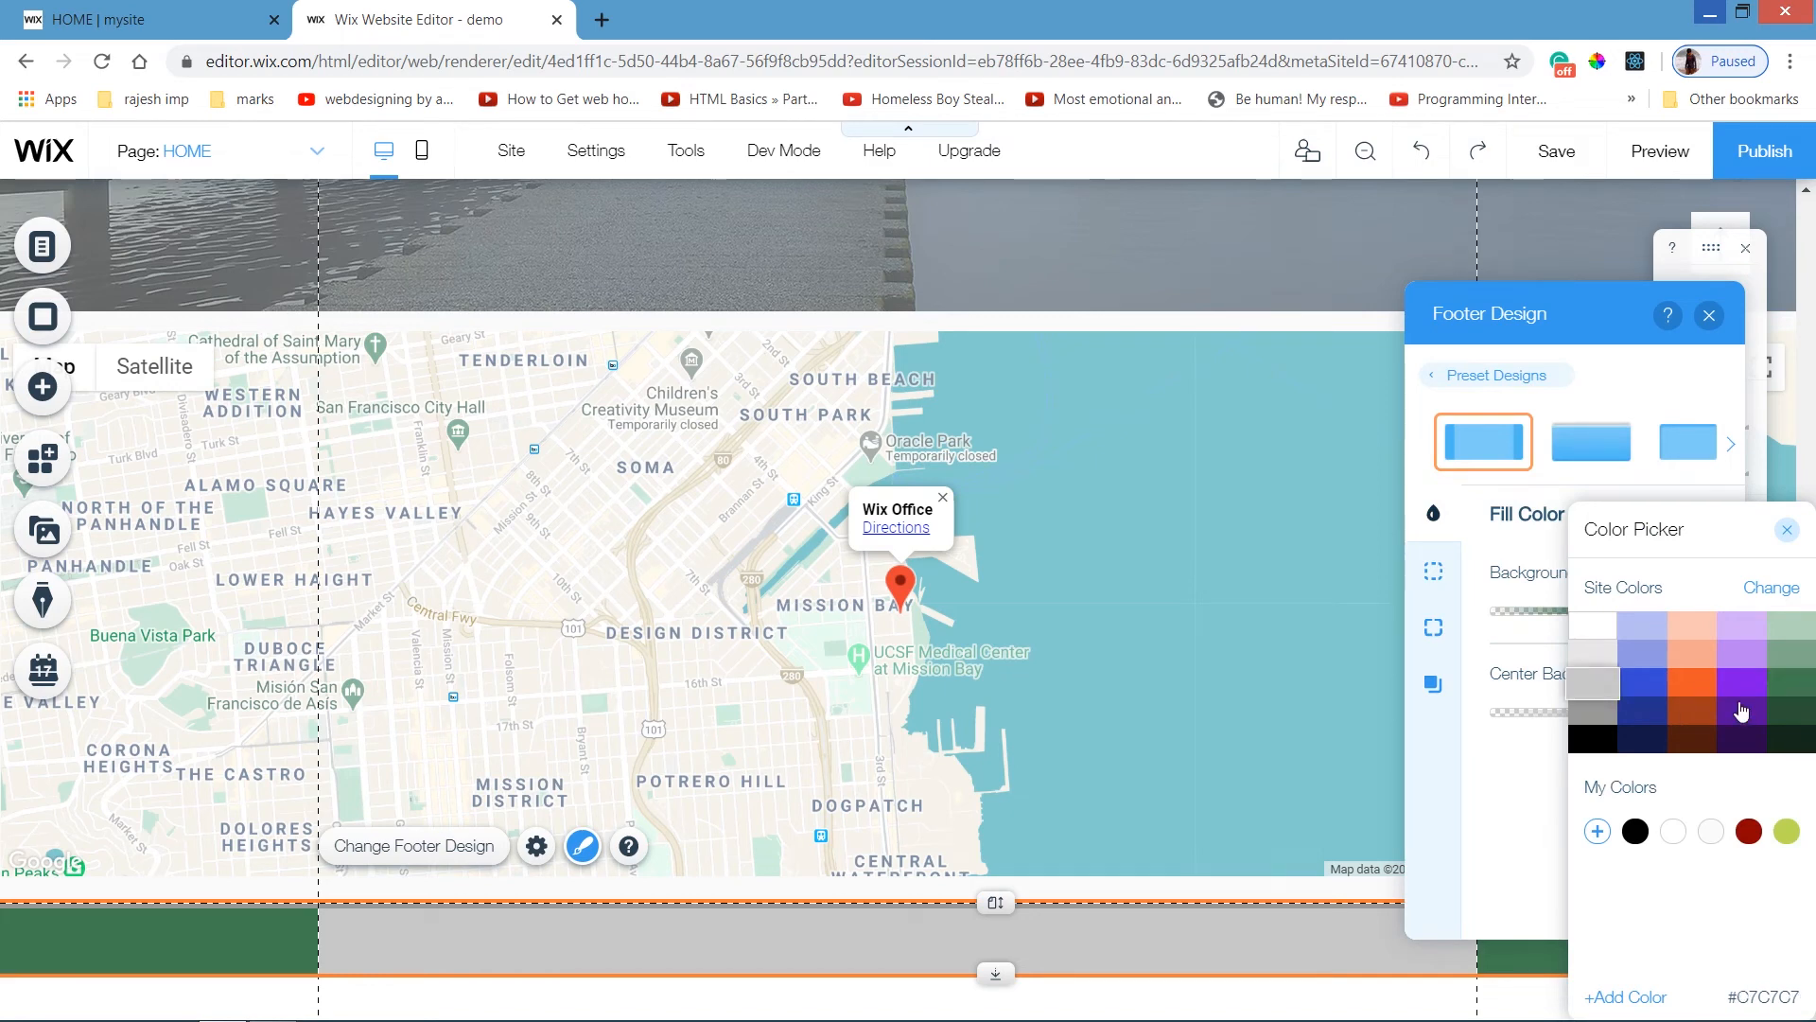
left_click(1798, 691)
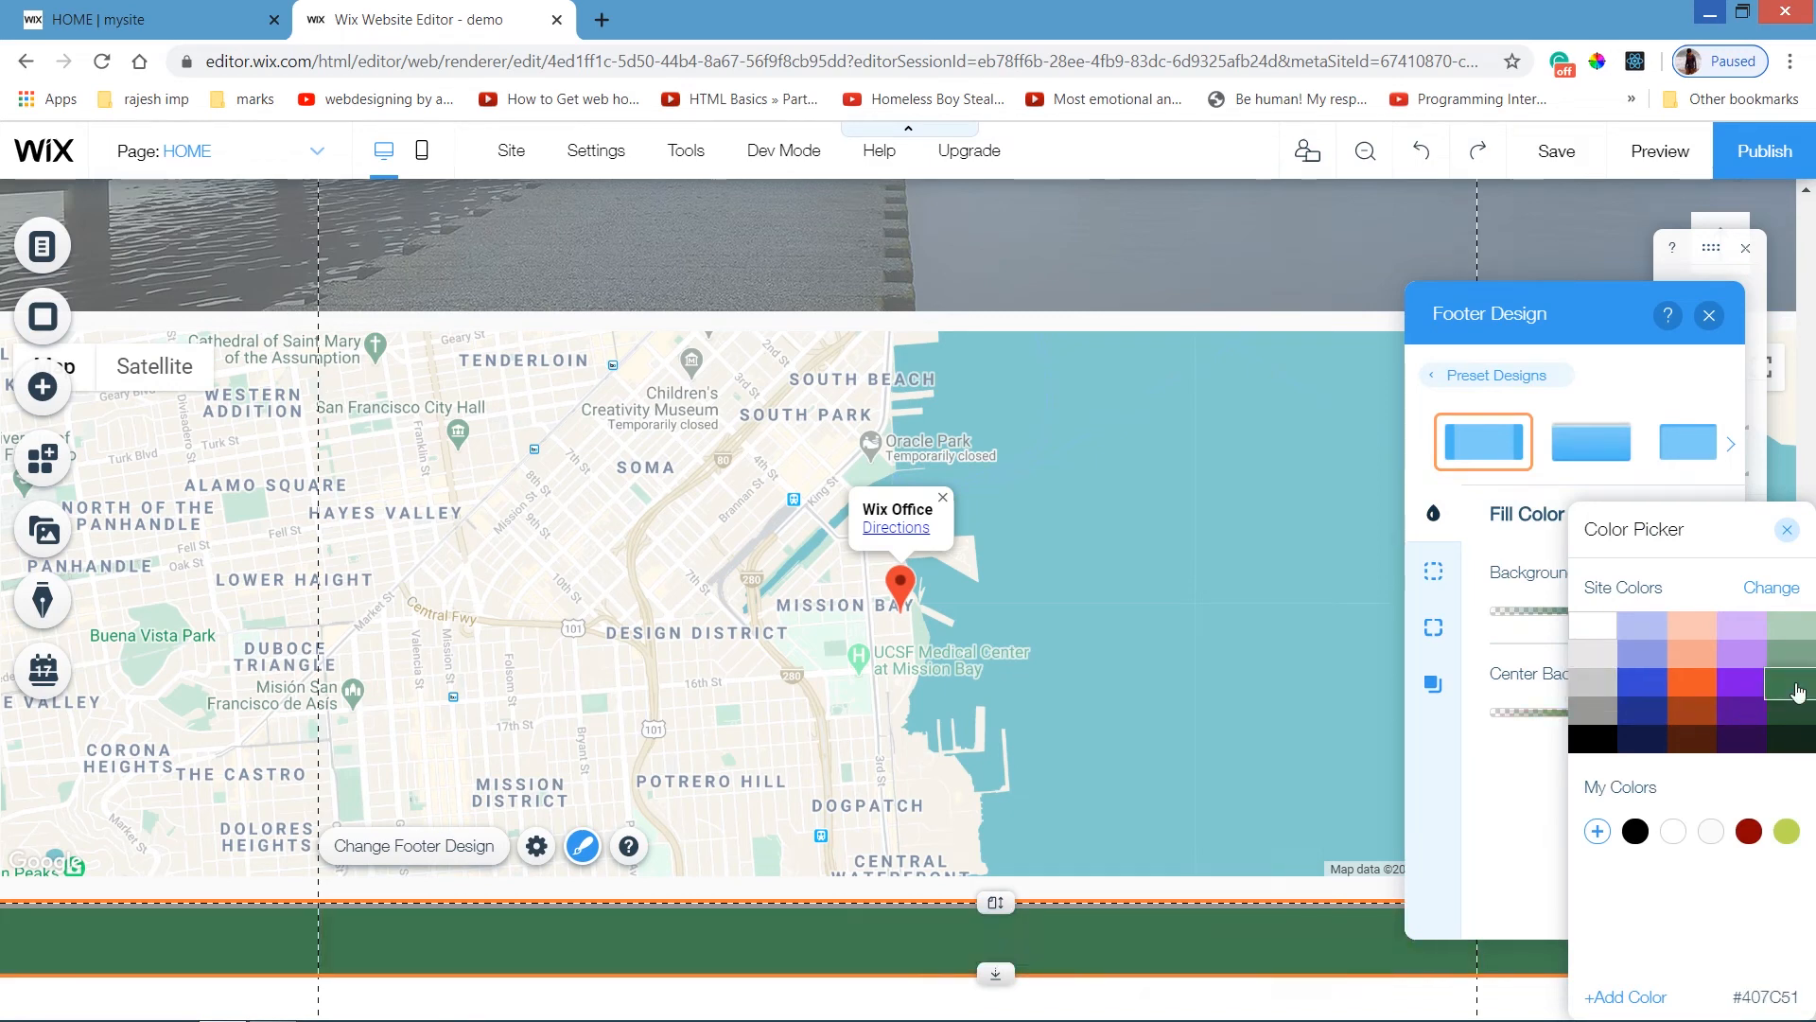
left_click(1789, 532)
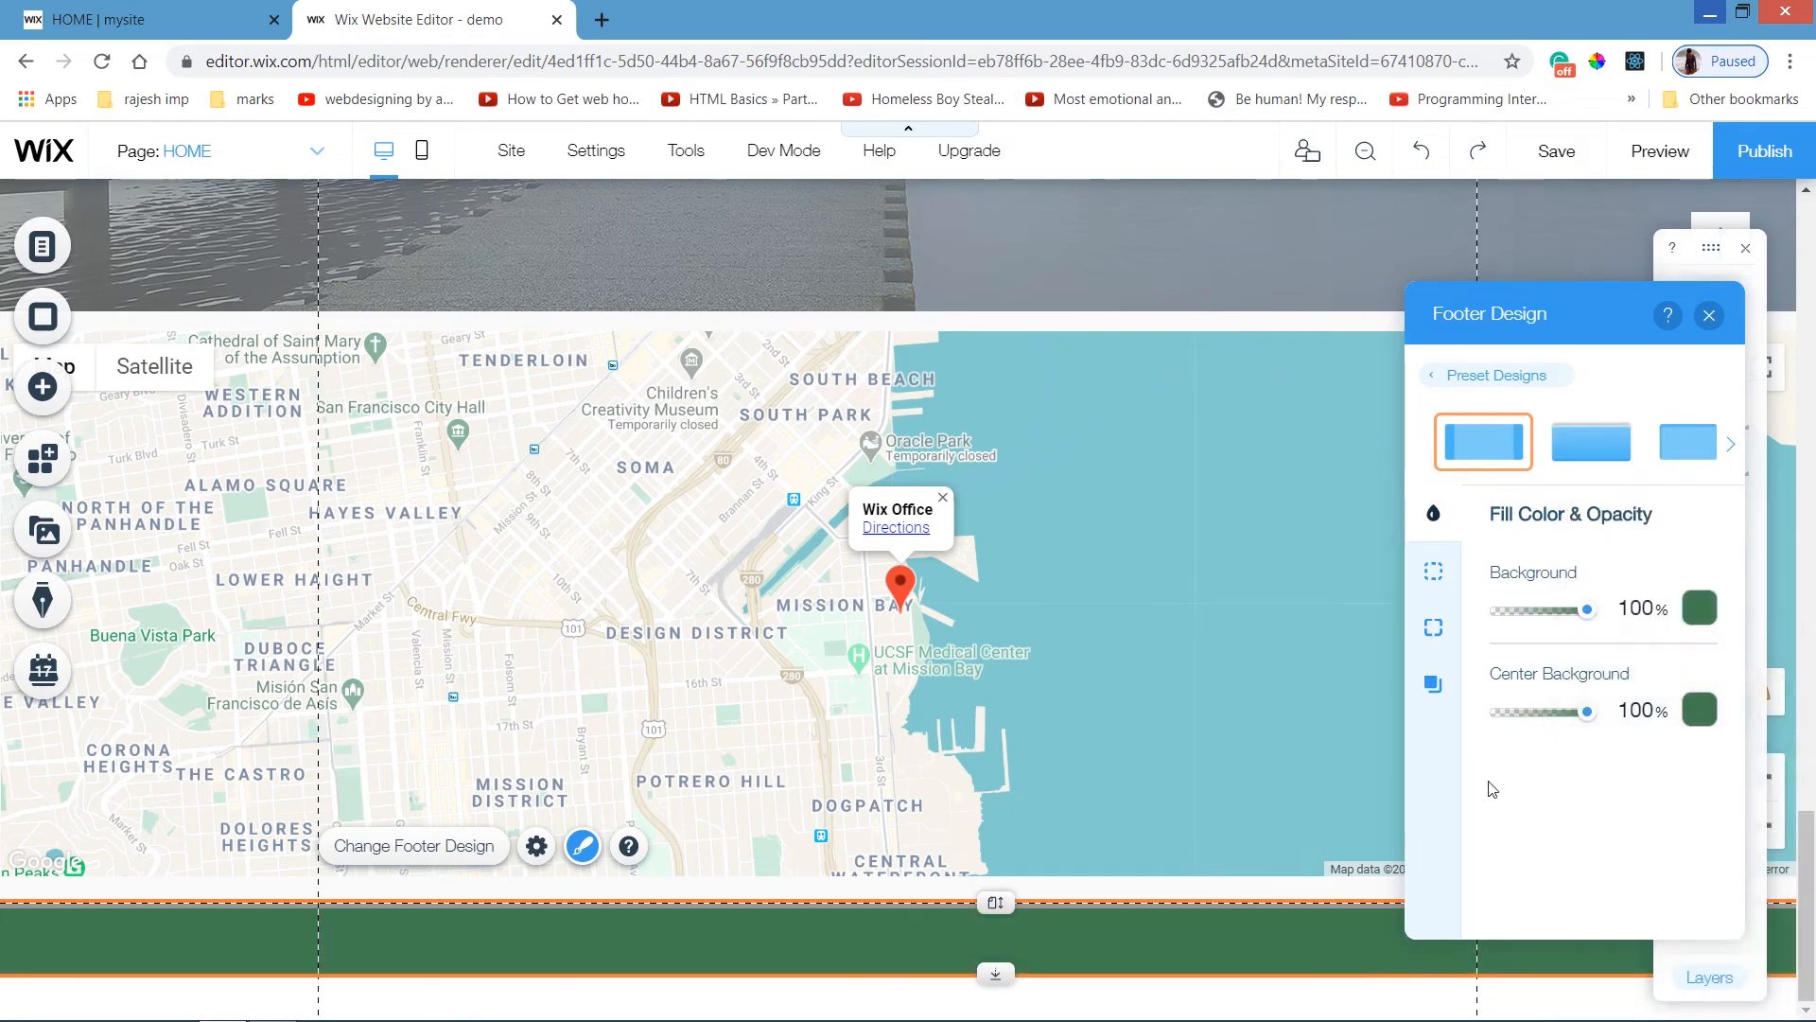
Recolour the footer's 5 px top border to the matching dark green.
left_click(1439, 632)
left_click(1435, 577)
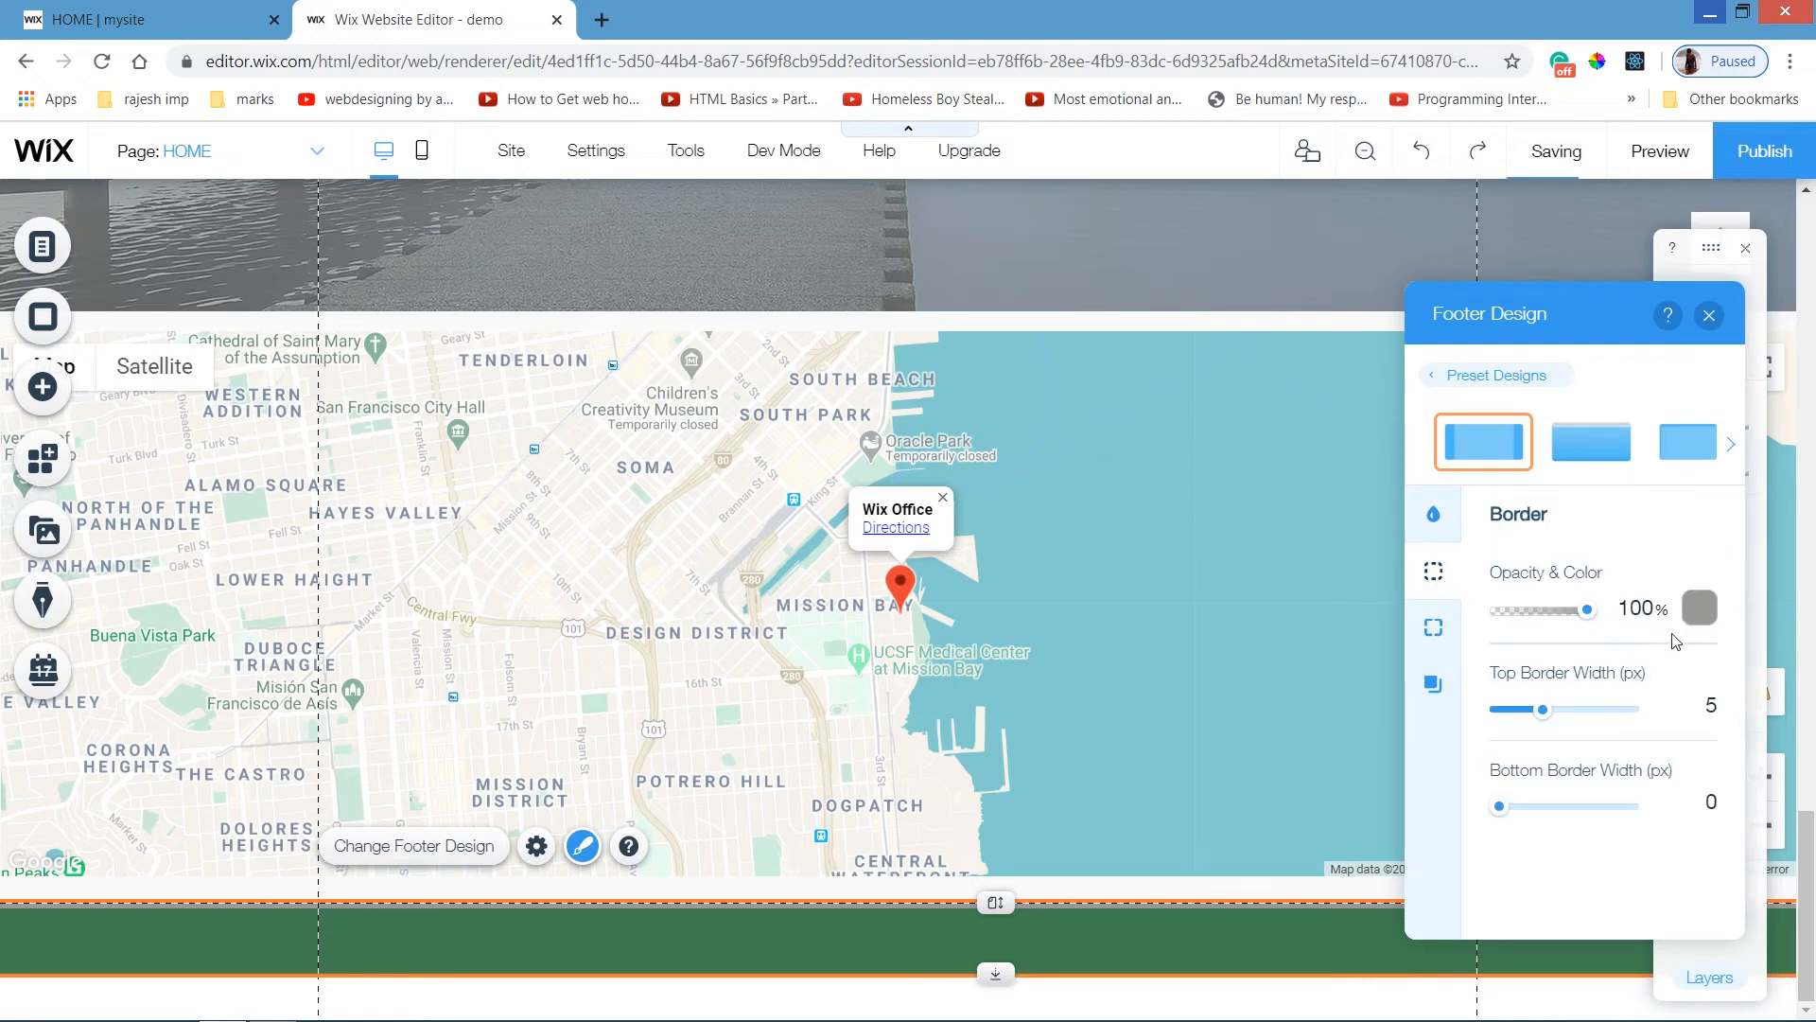
left_click(1700, 608)
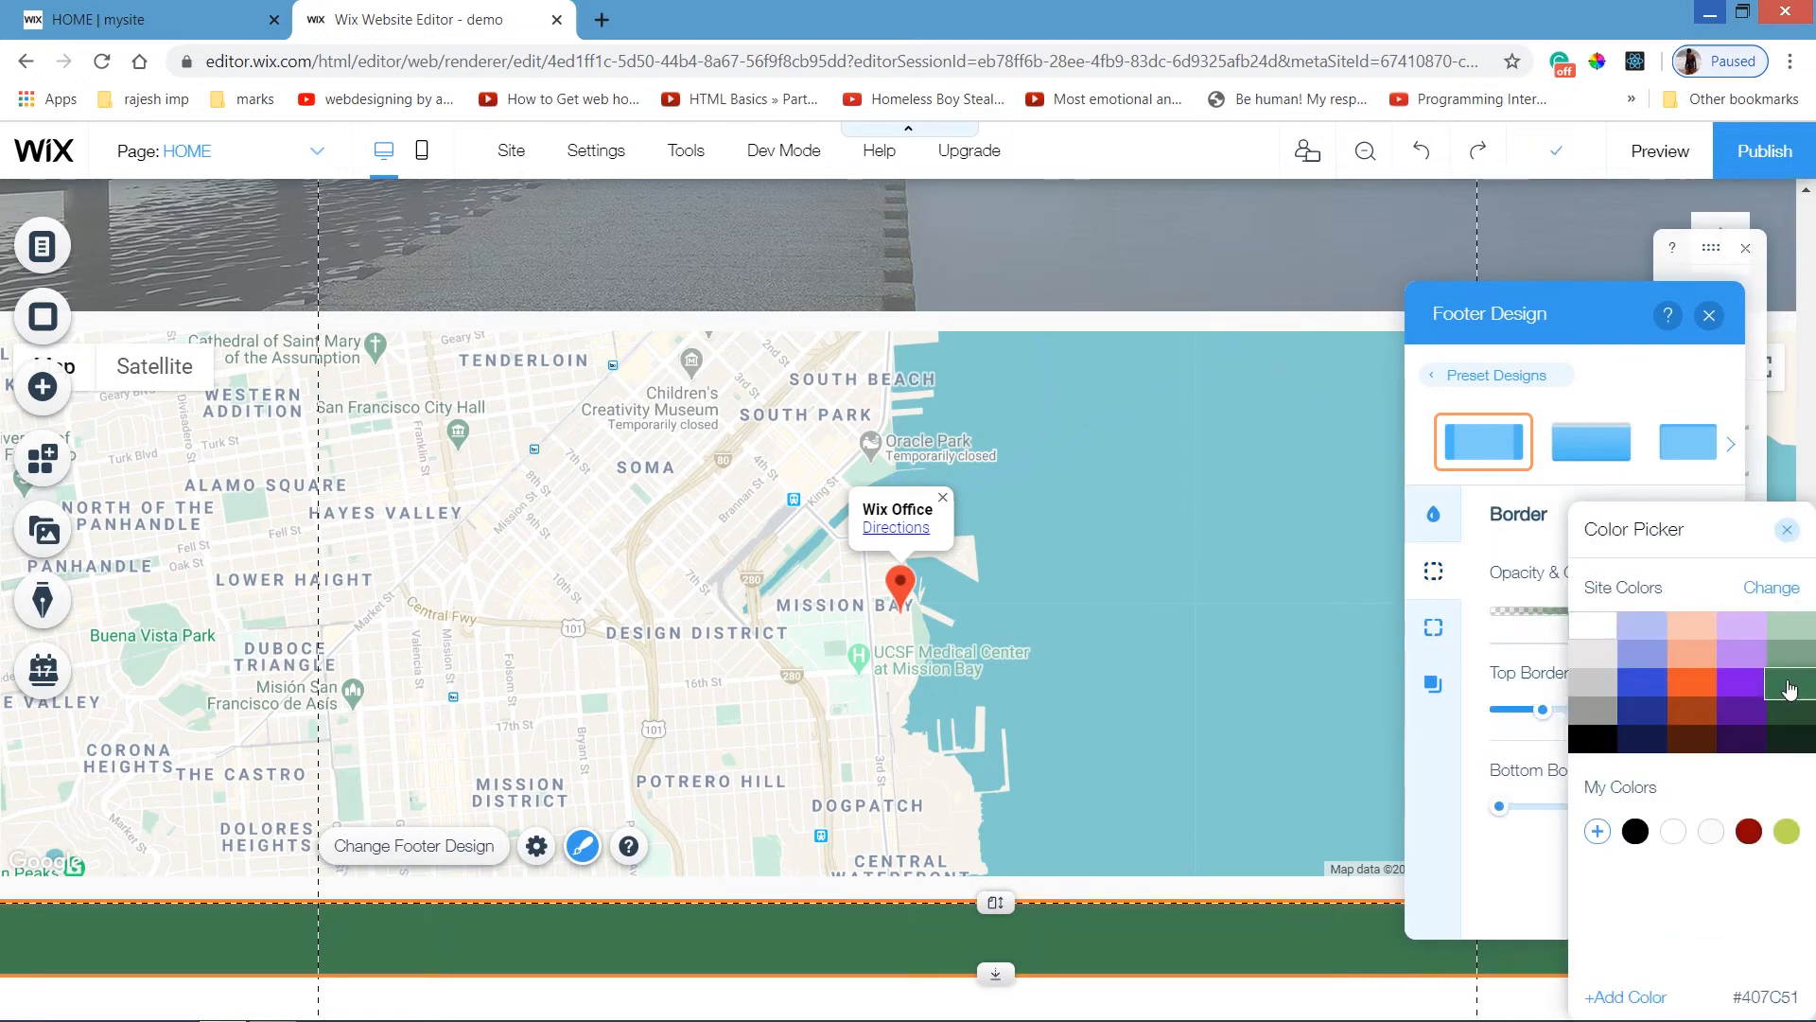
left_click(1787, 531)
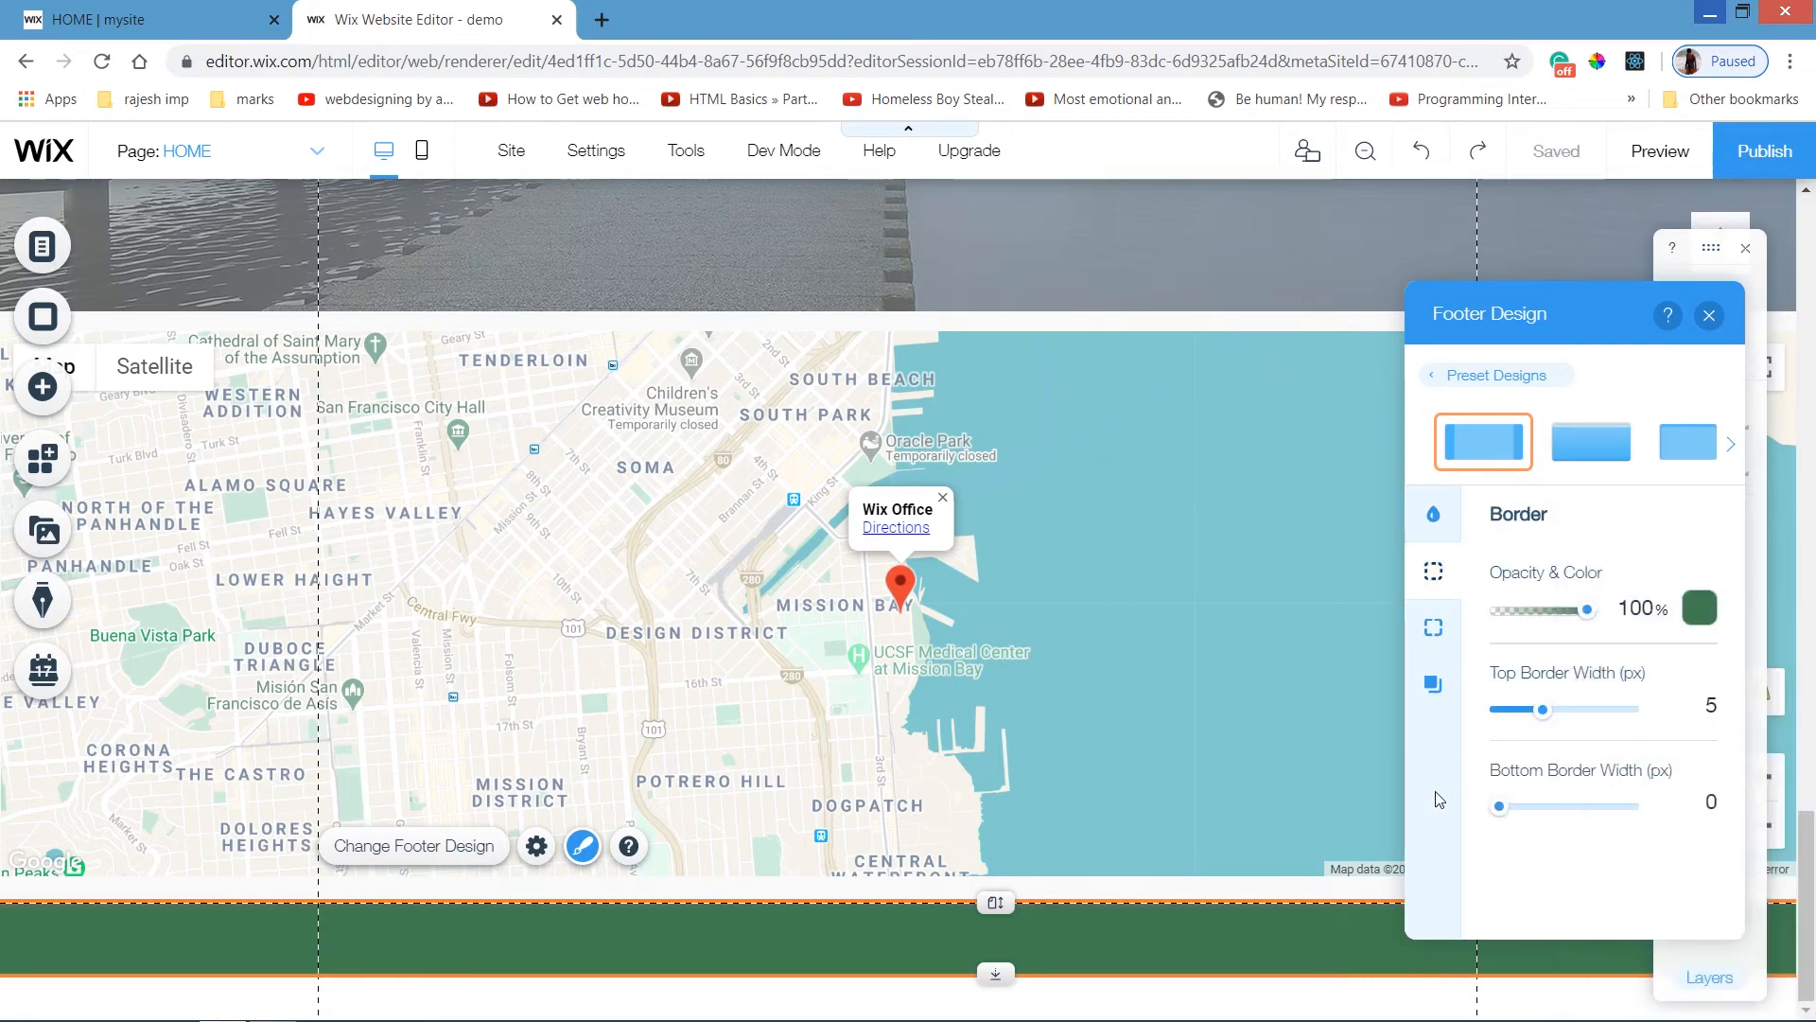
left_click(1709, 315)
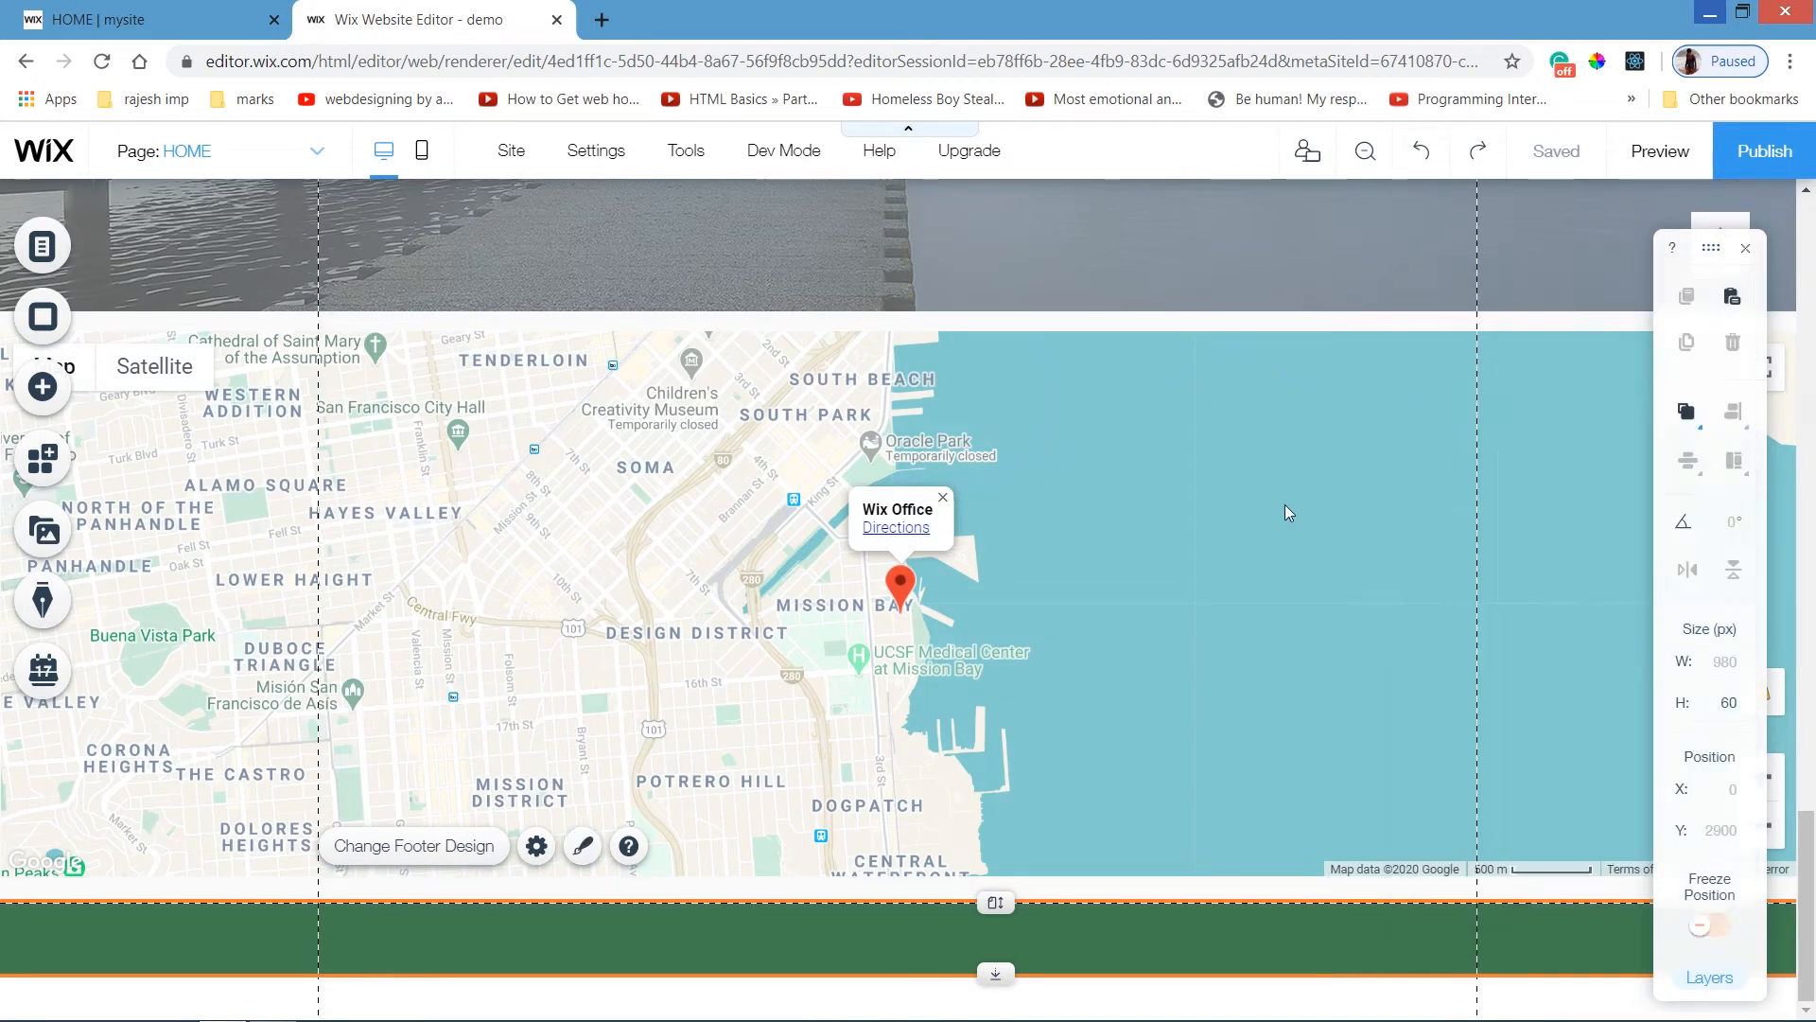
Drag a Story Title text onto the page and move it into the footer.
left_click(54, 395)
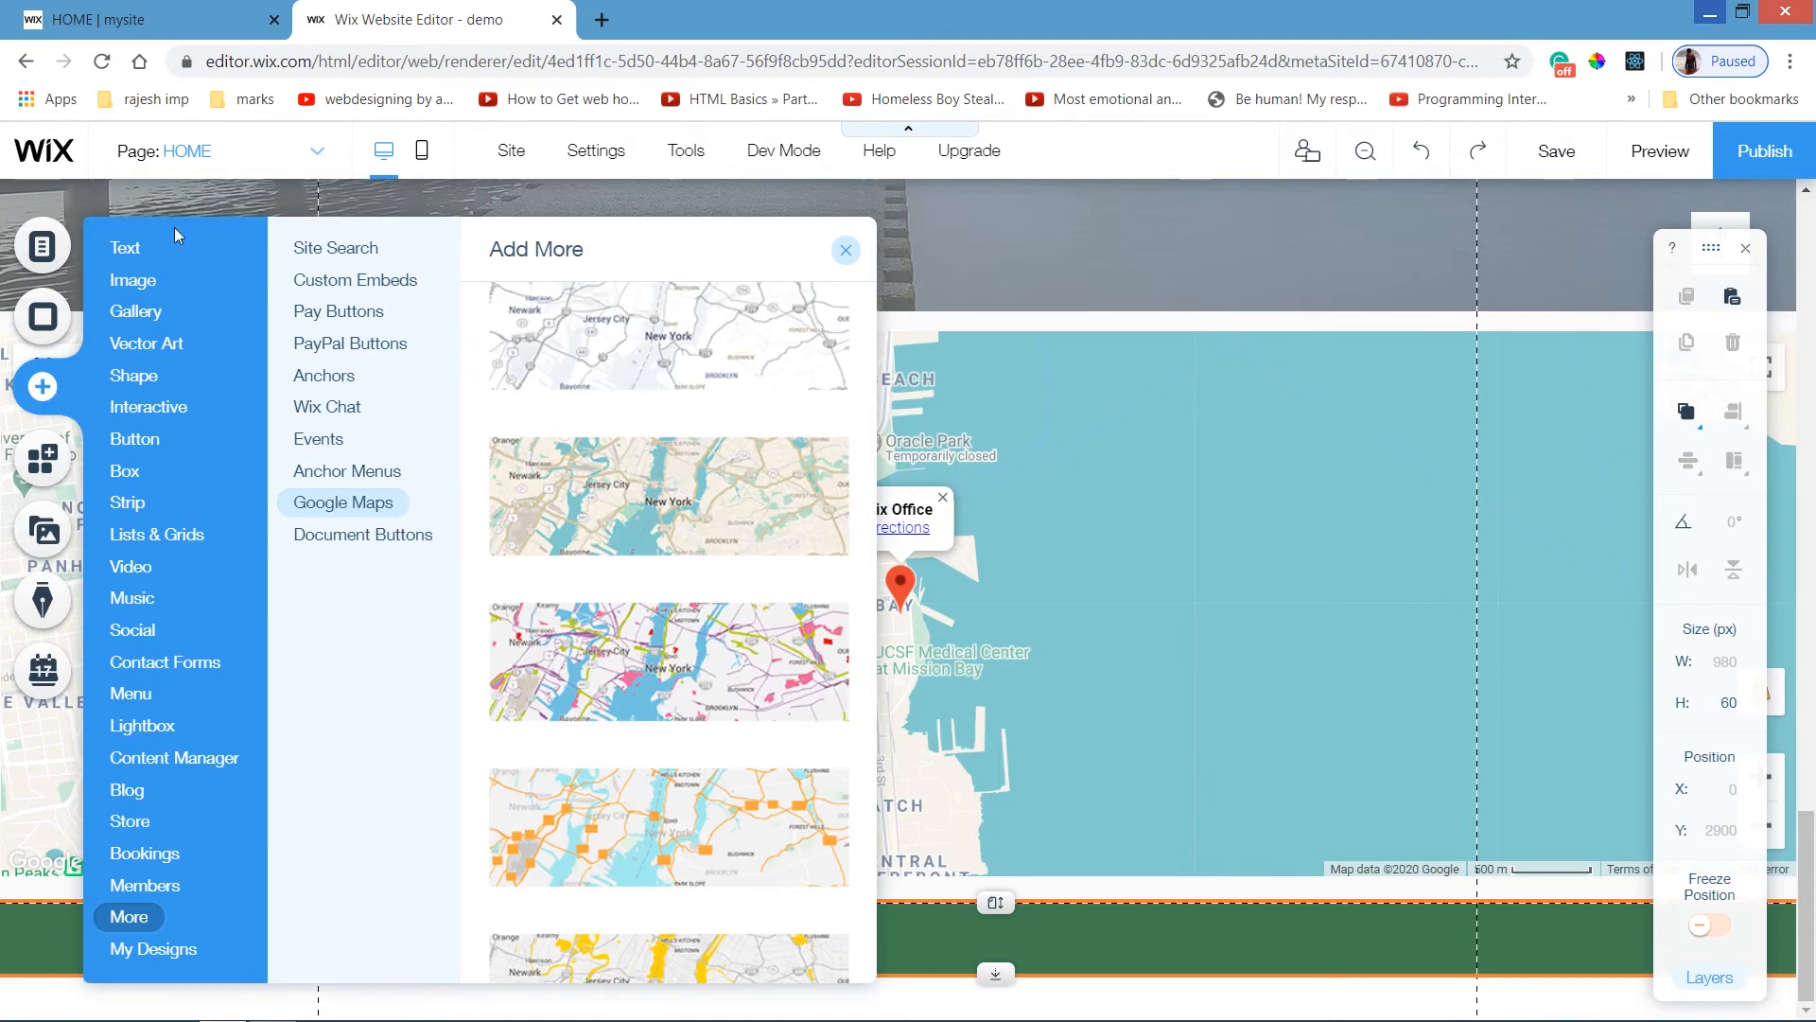
left_click(133, 248)
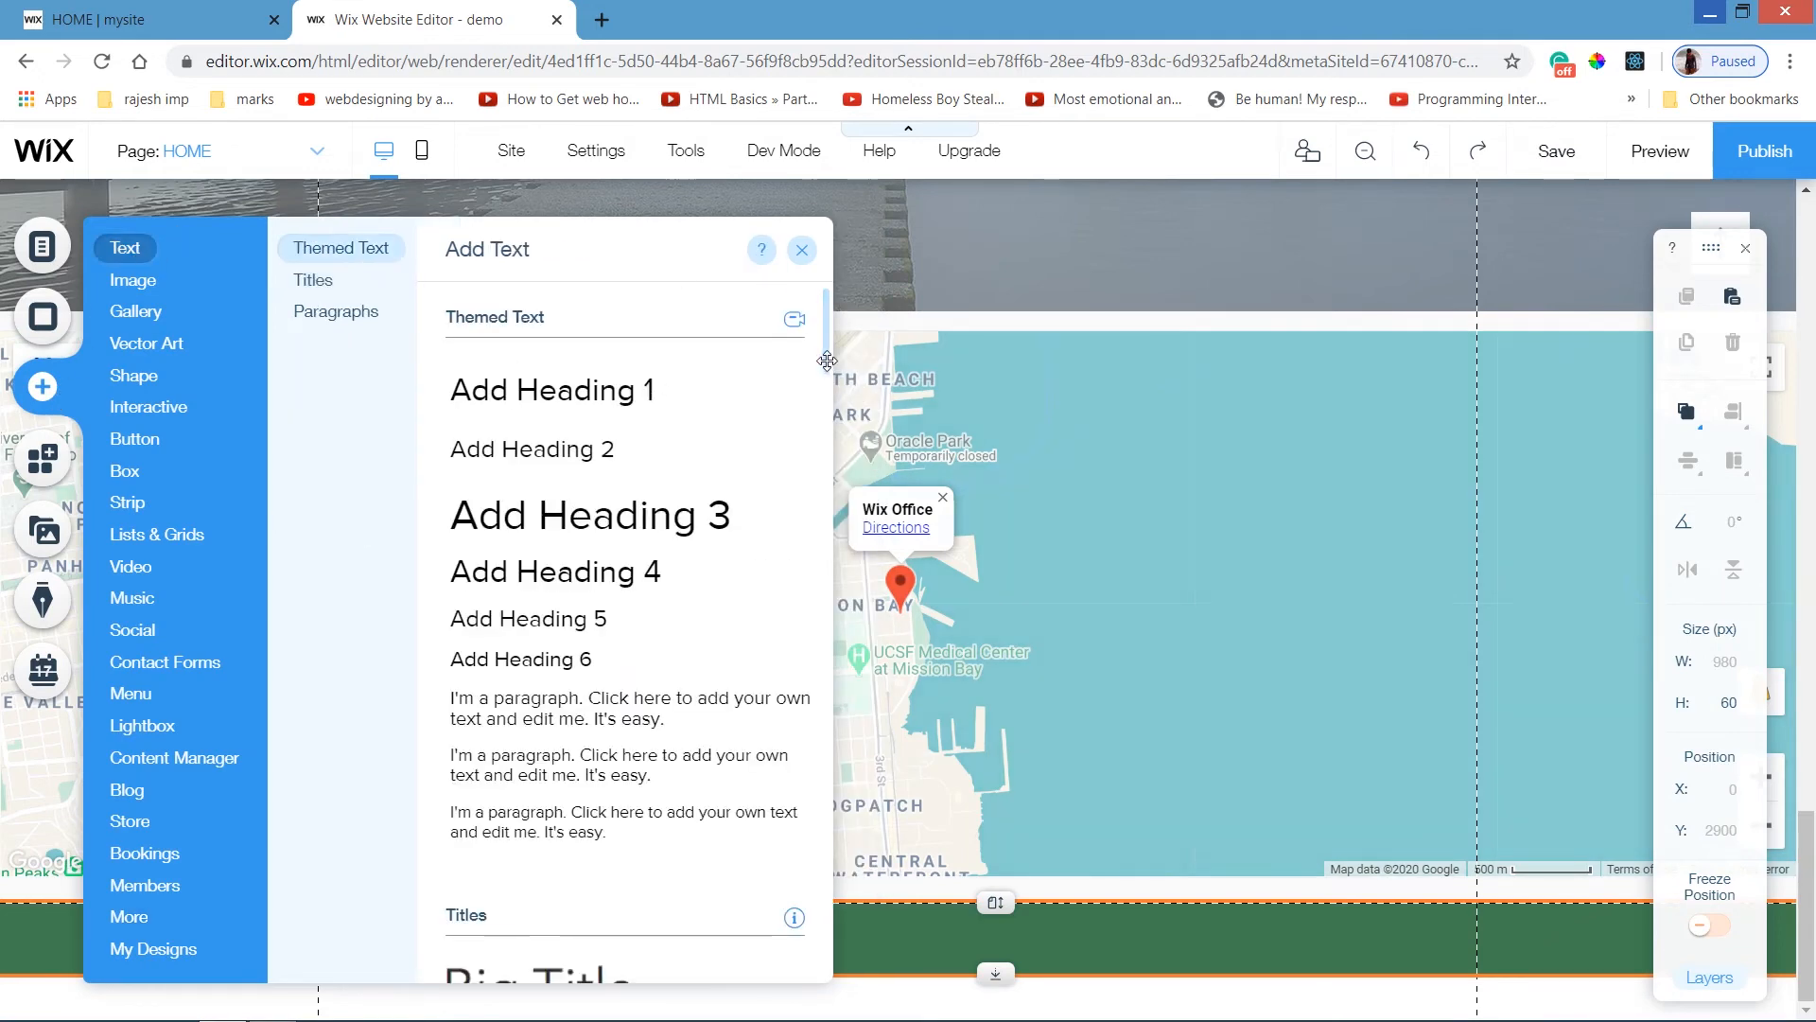
scroll(821, 487, "down", 8)
scroll(825, 496, "down", 2)
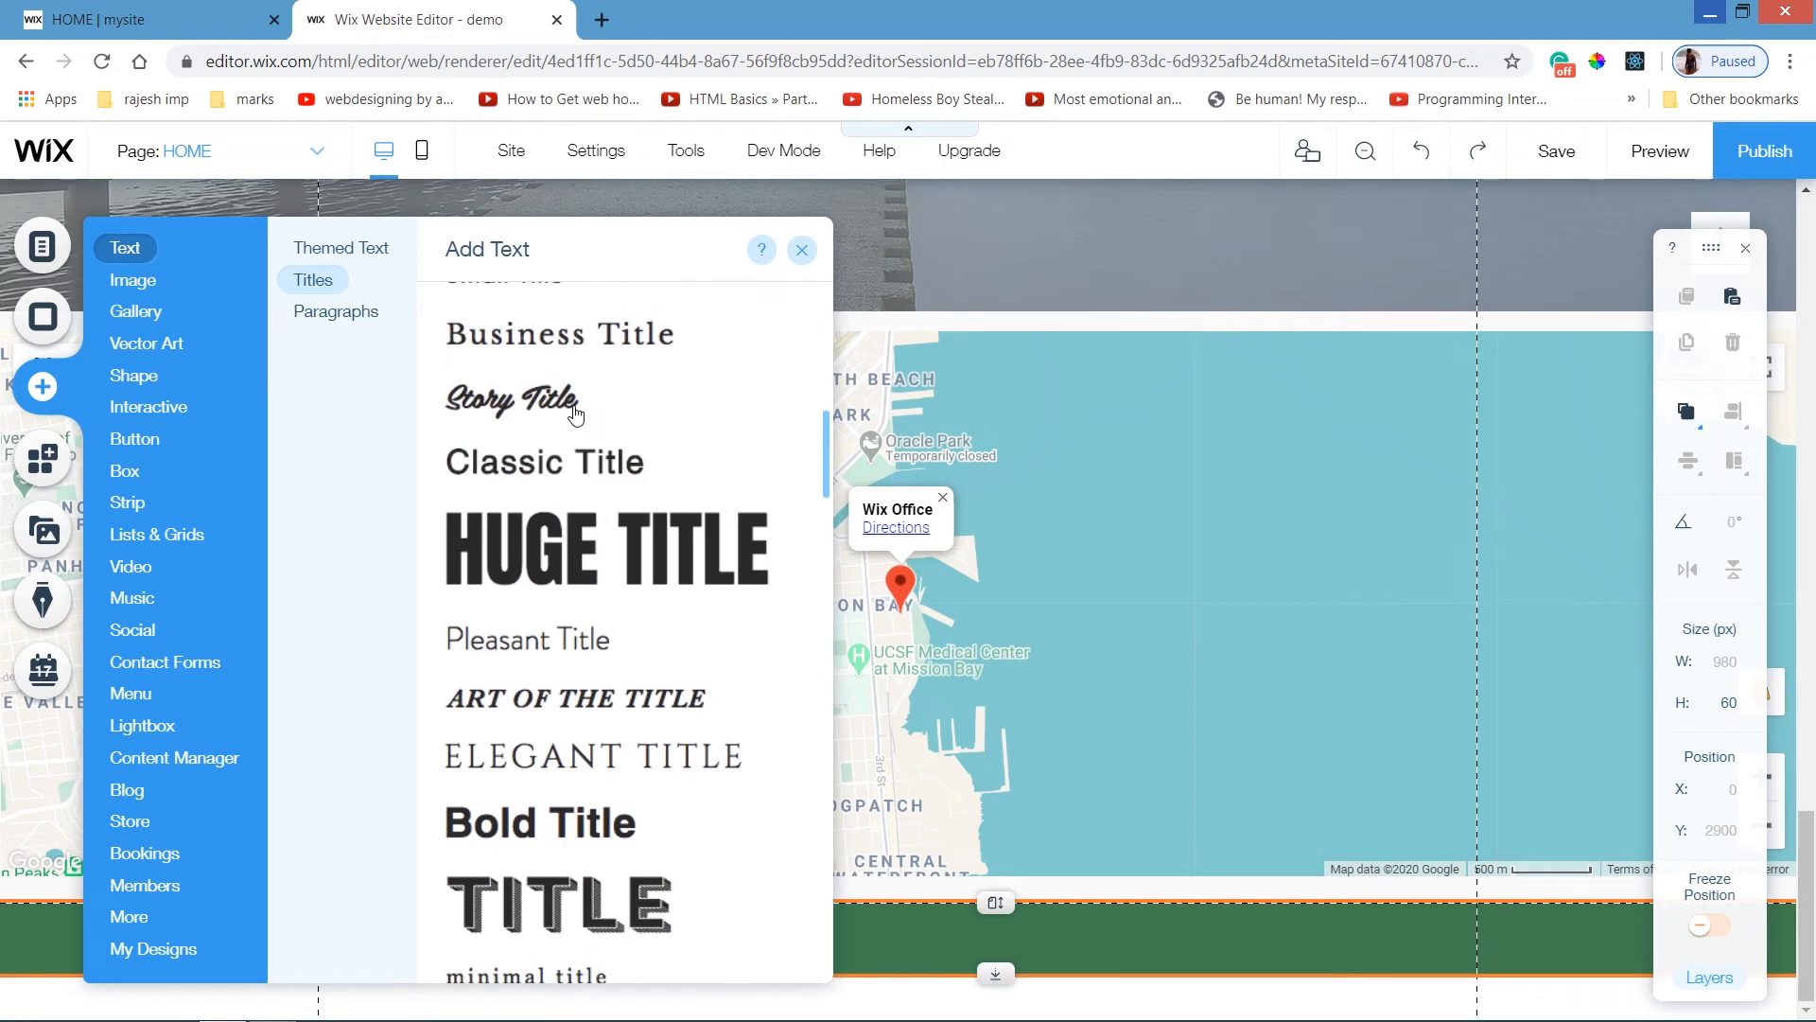
left_click_drag(575, 413, 535, 884)
left_click(536, 886)
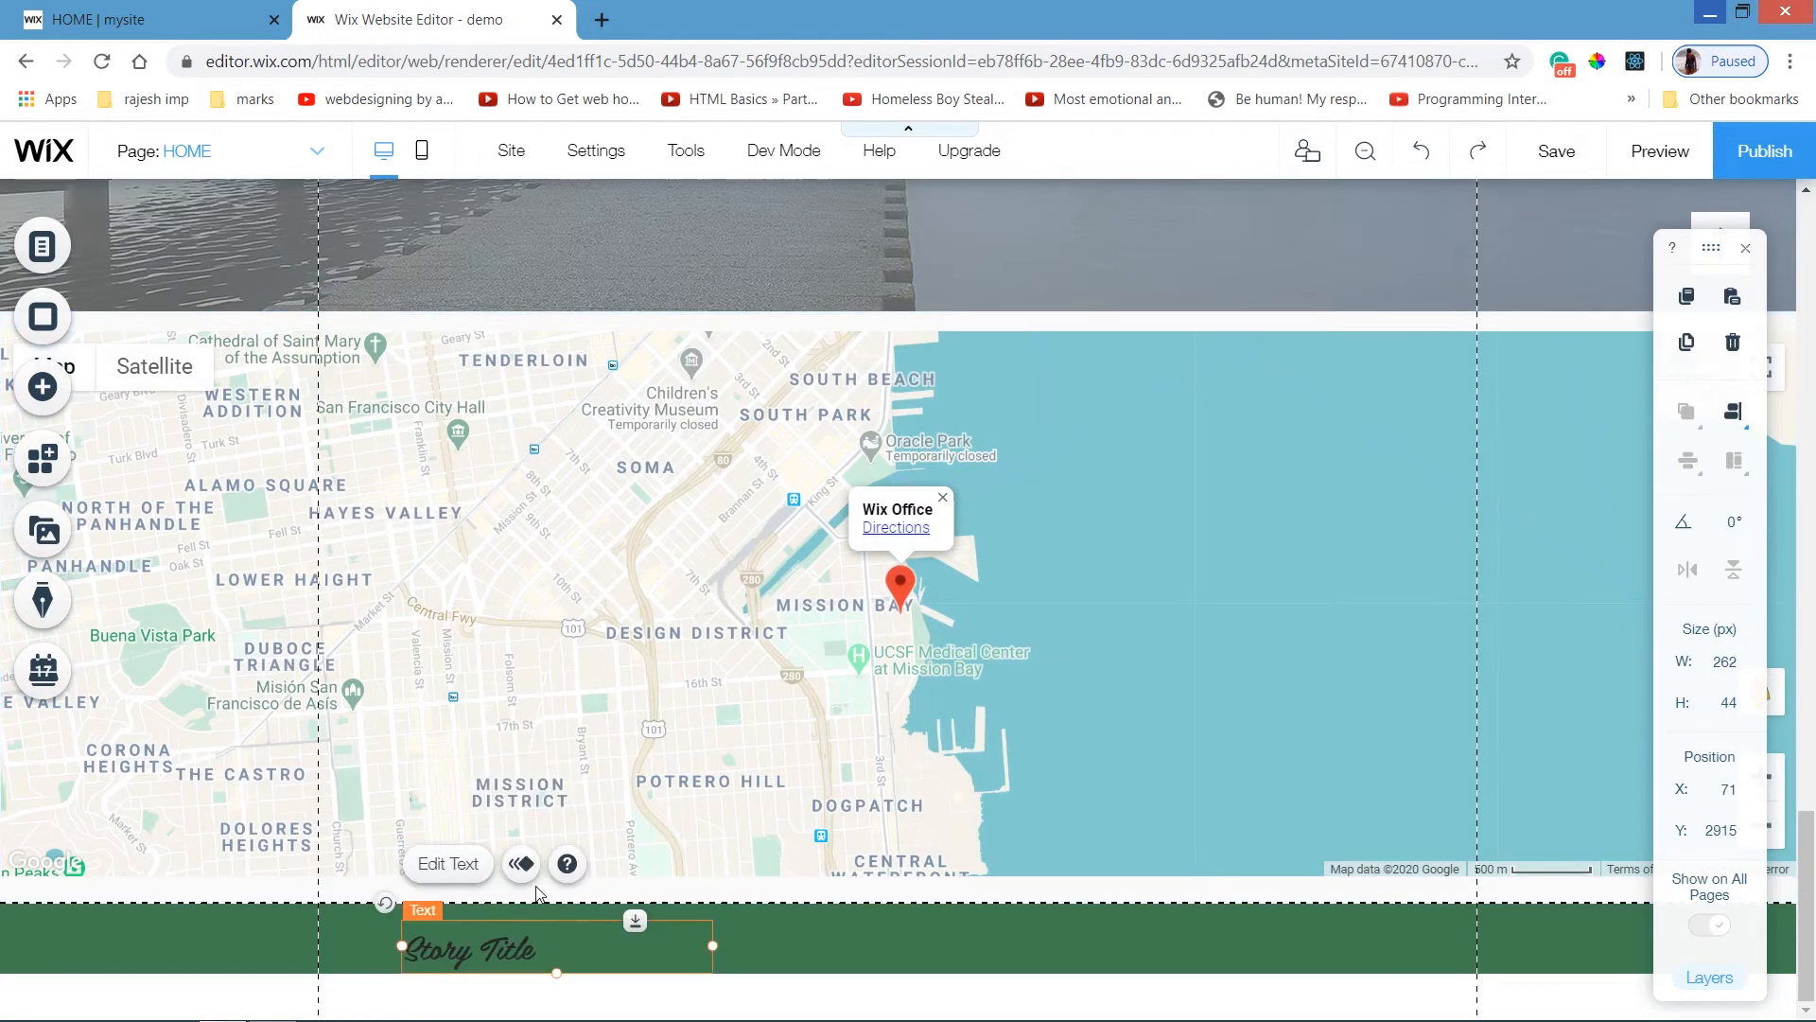
Retype the footer title text to read 'Created Using'.
double_click(535, 946)
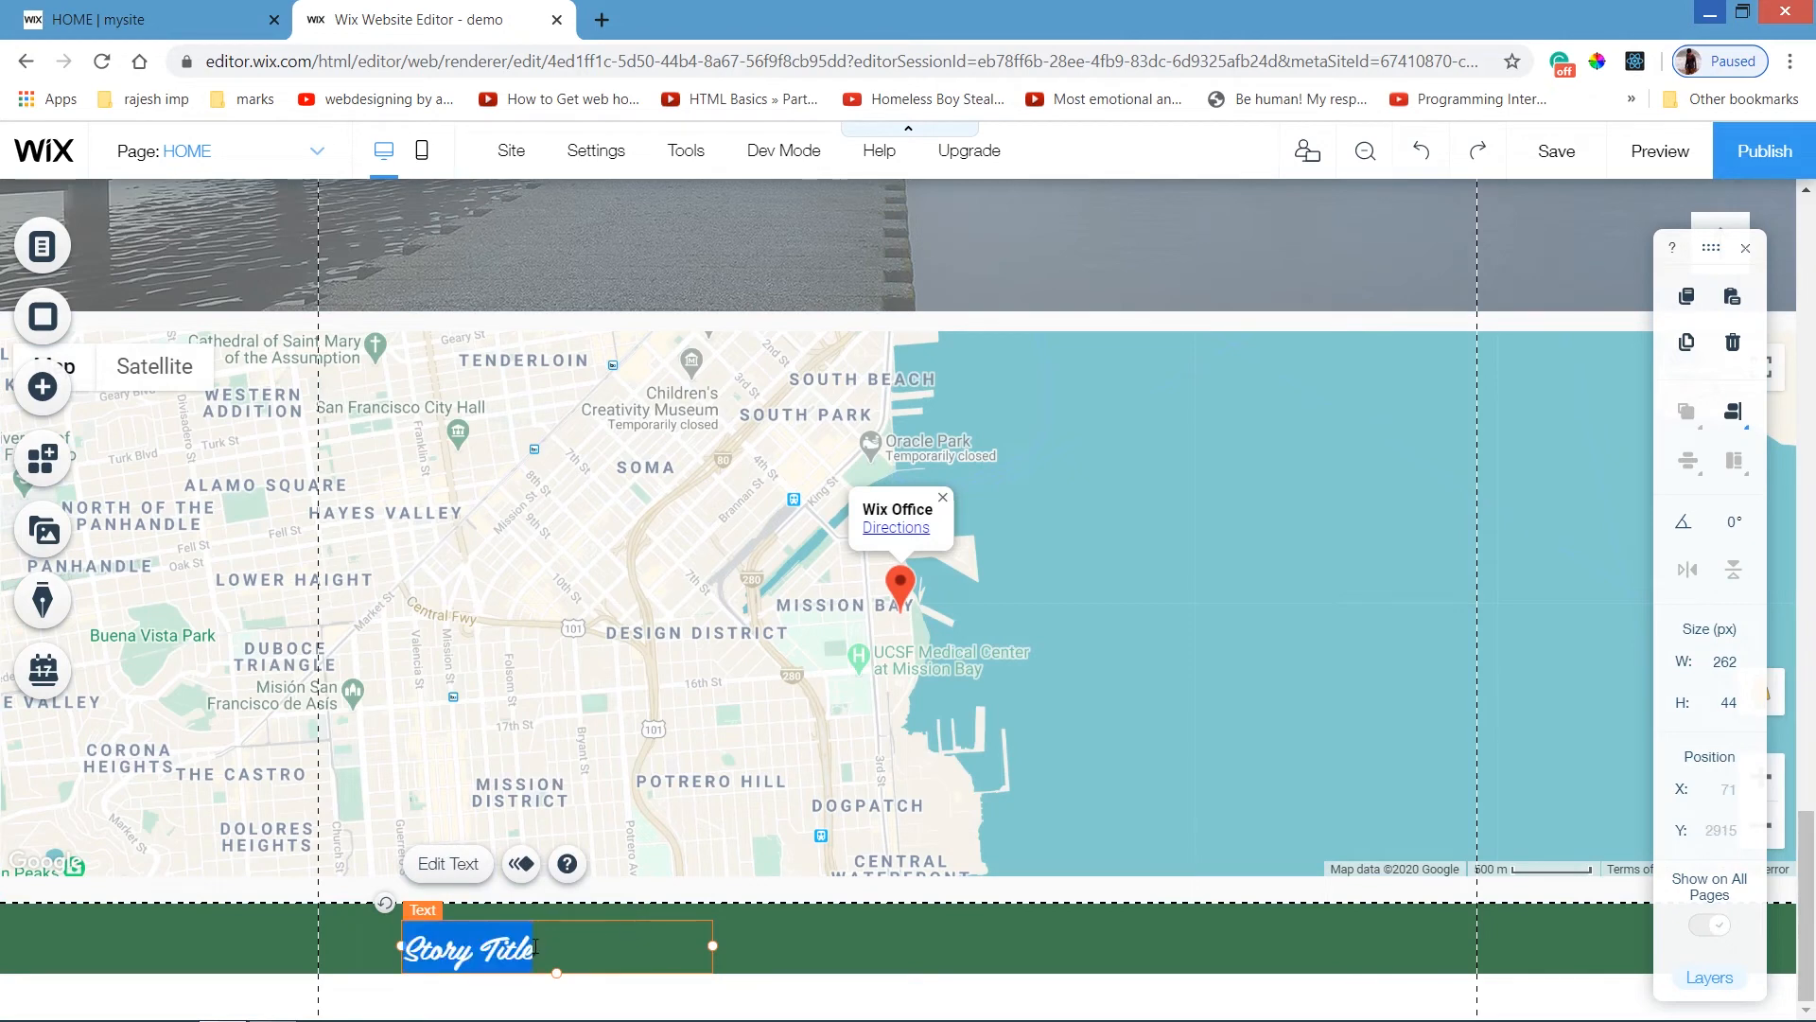
type("C")
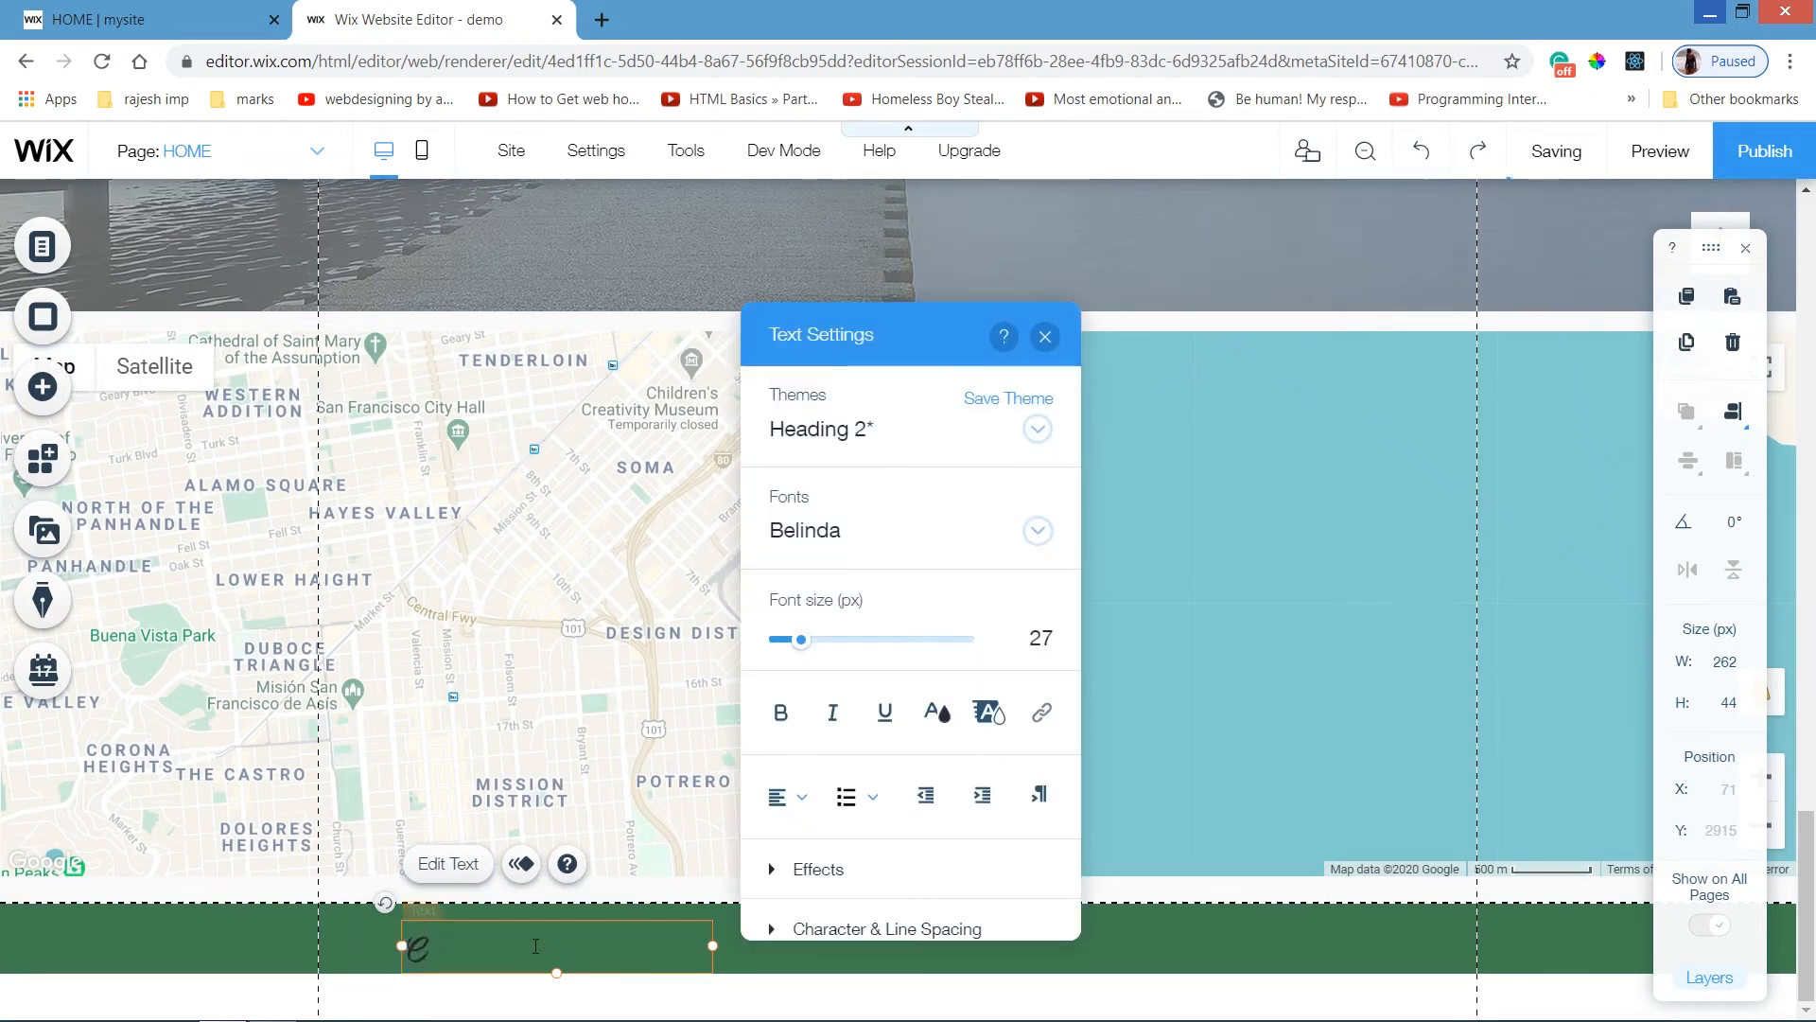
type("read")
type("ted Using")
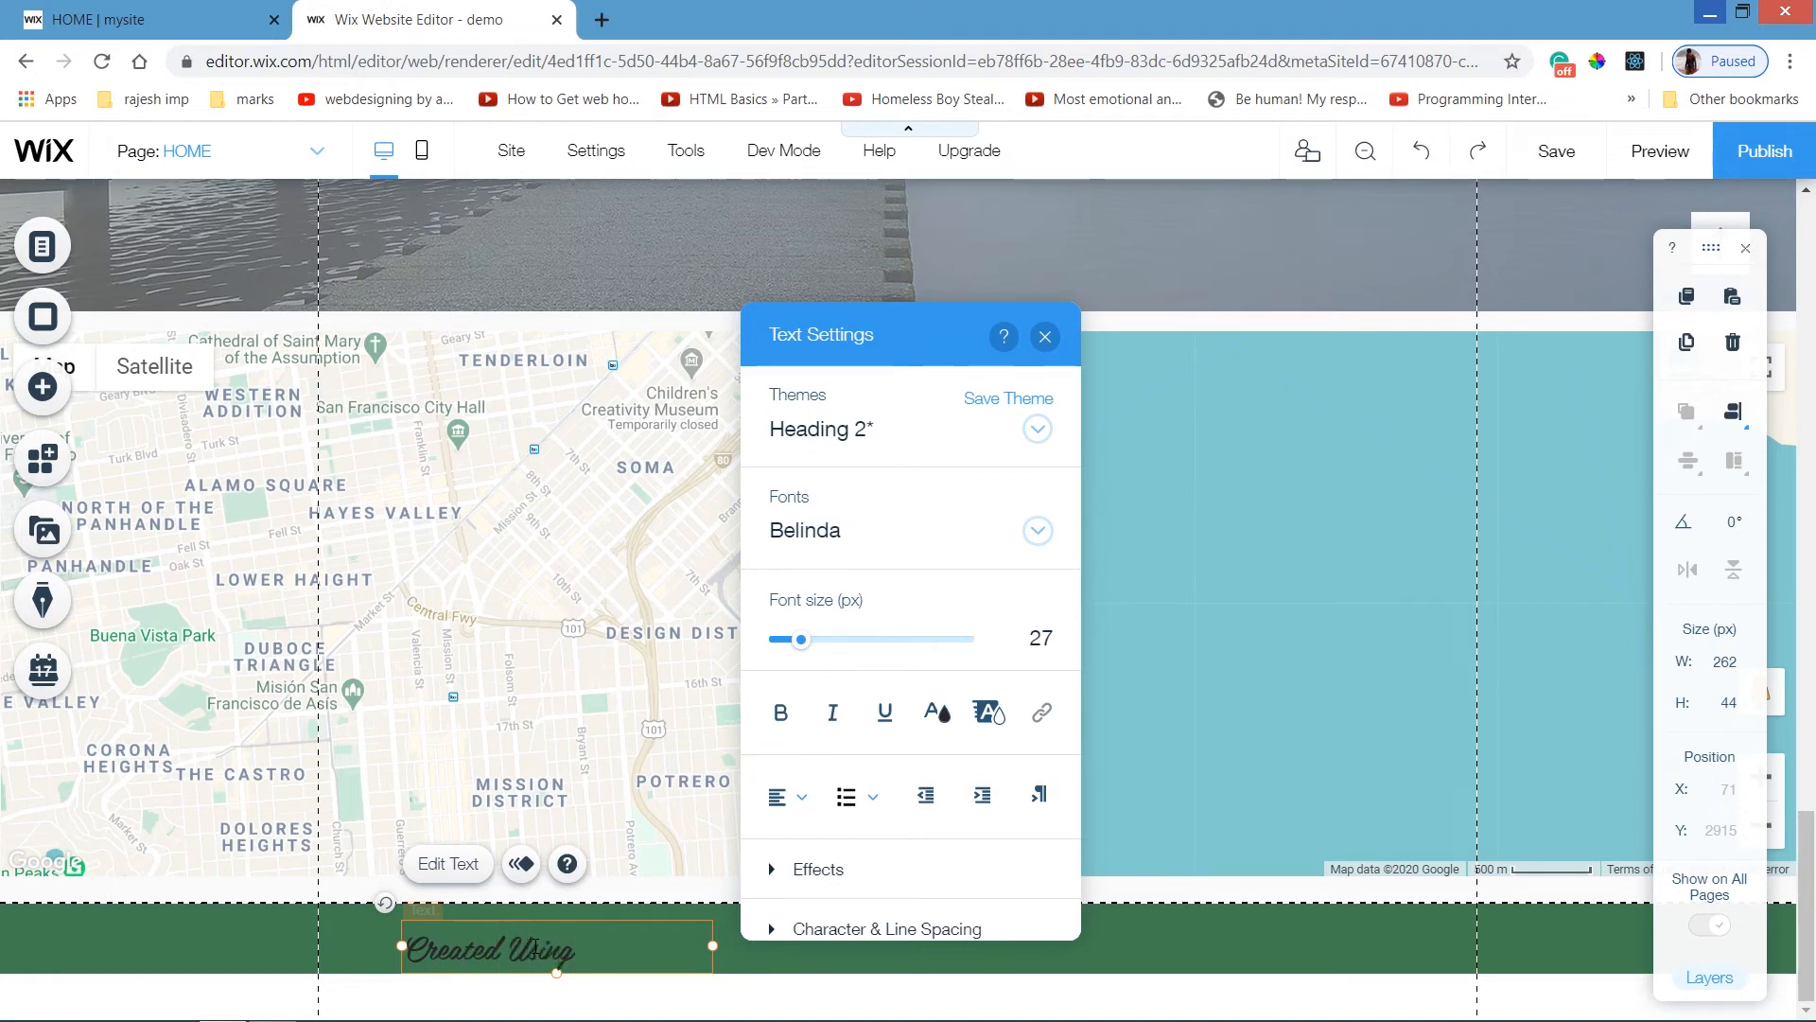
left_click_drag(601, 946, 401, 949)
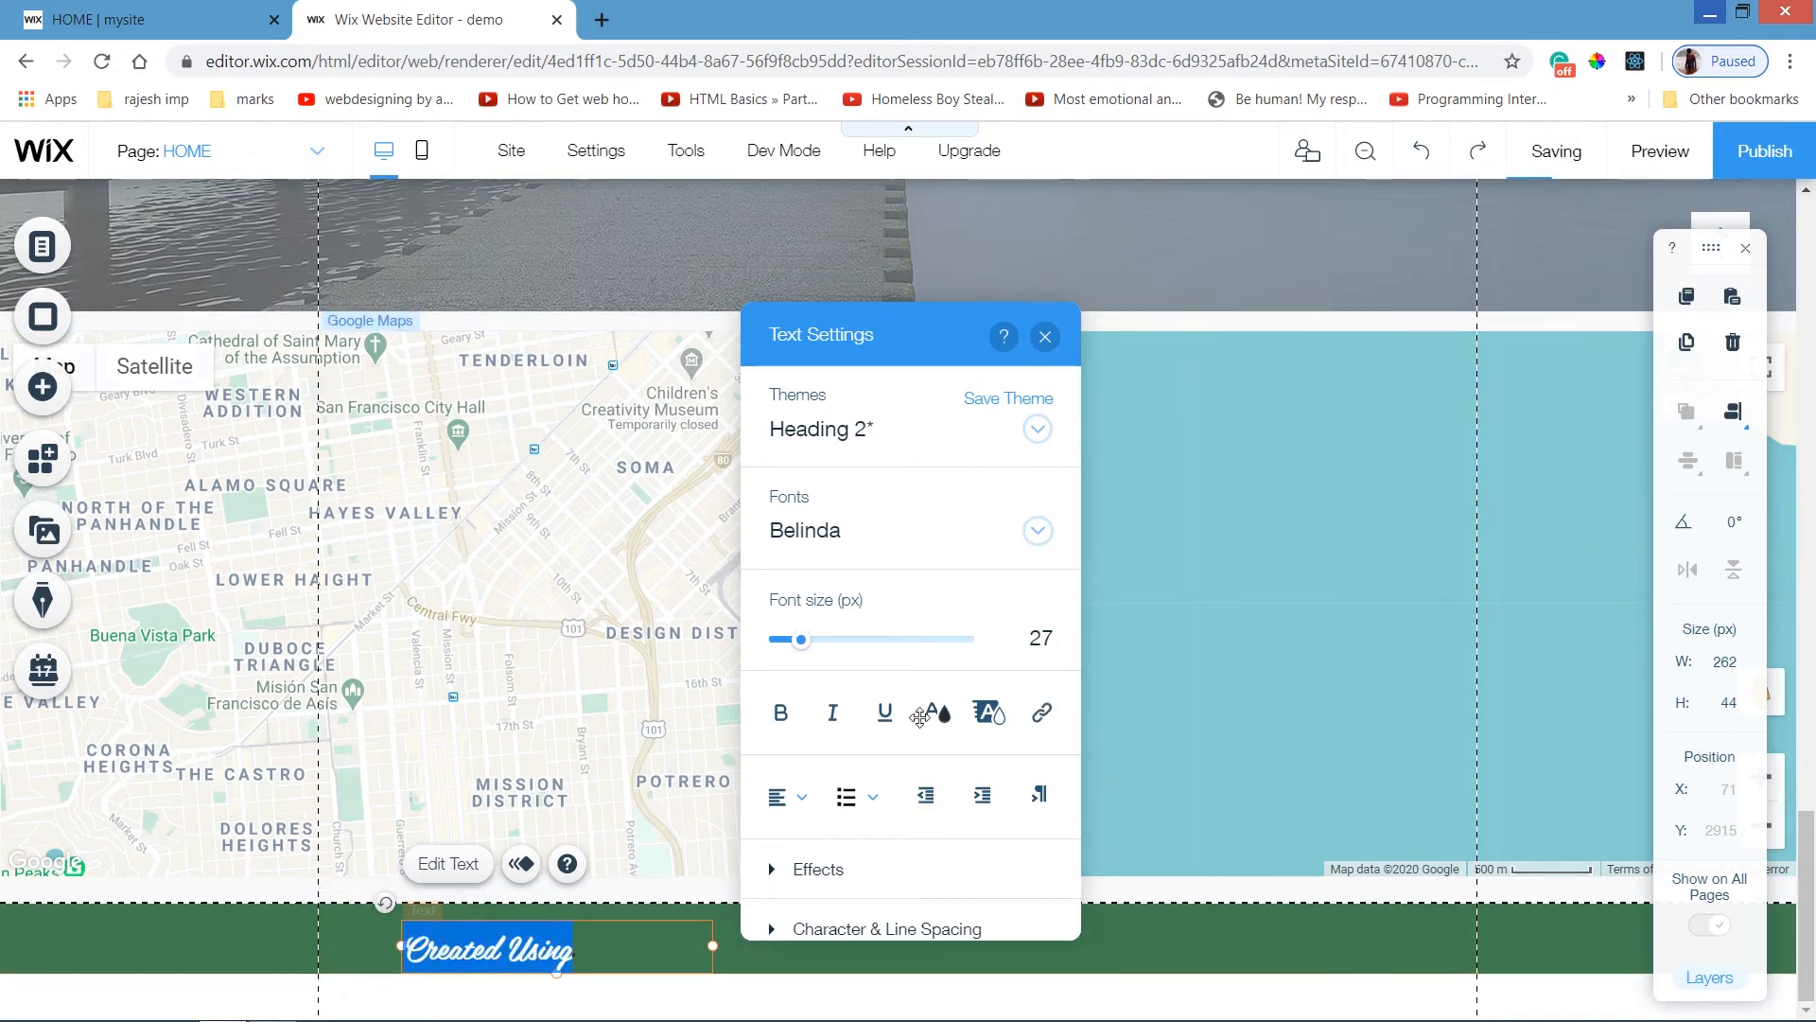
Colour the 'Created Using' text white and nudge it to X 36, Y 2908.
left_click(938, 712)
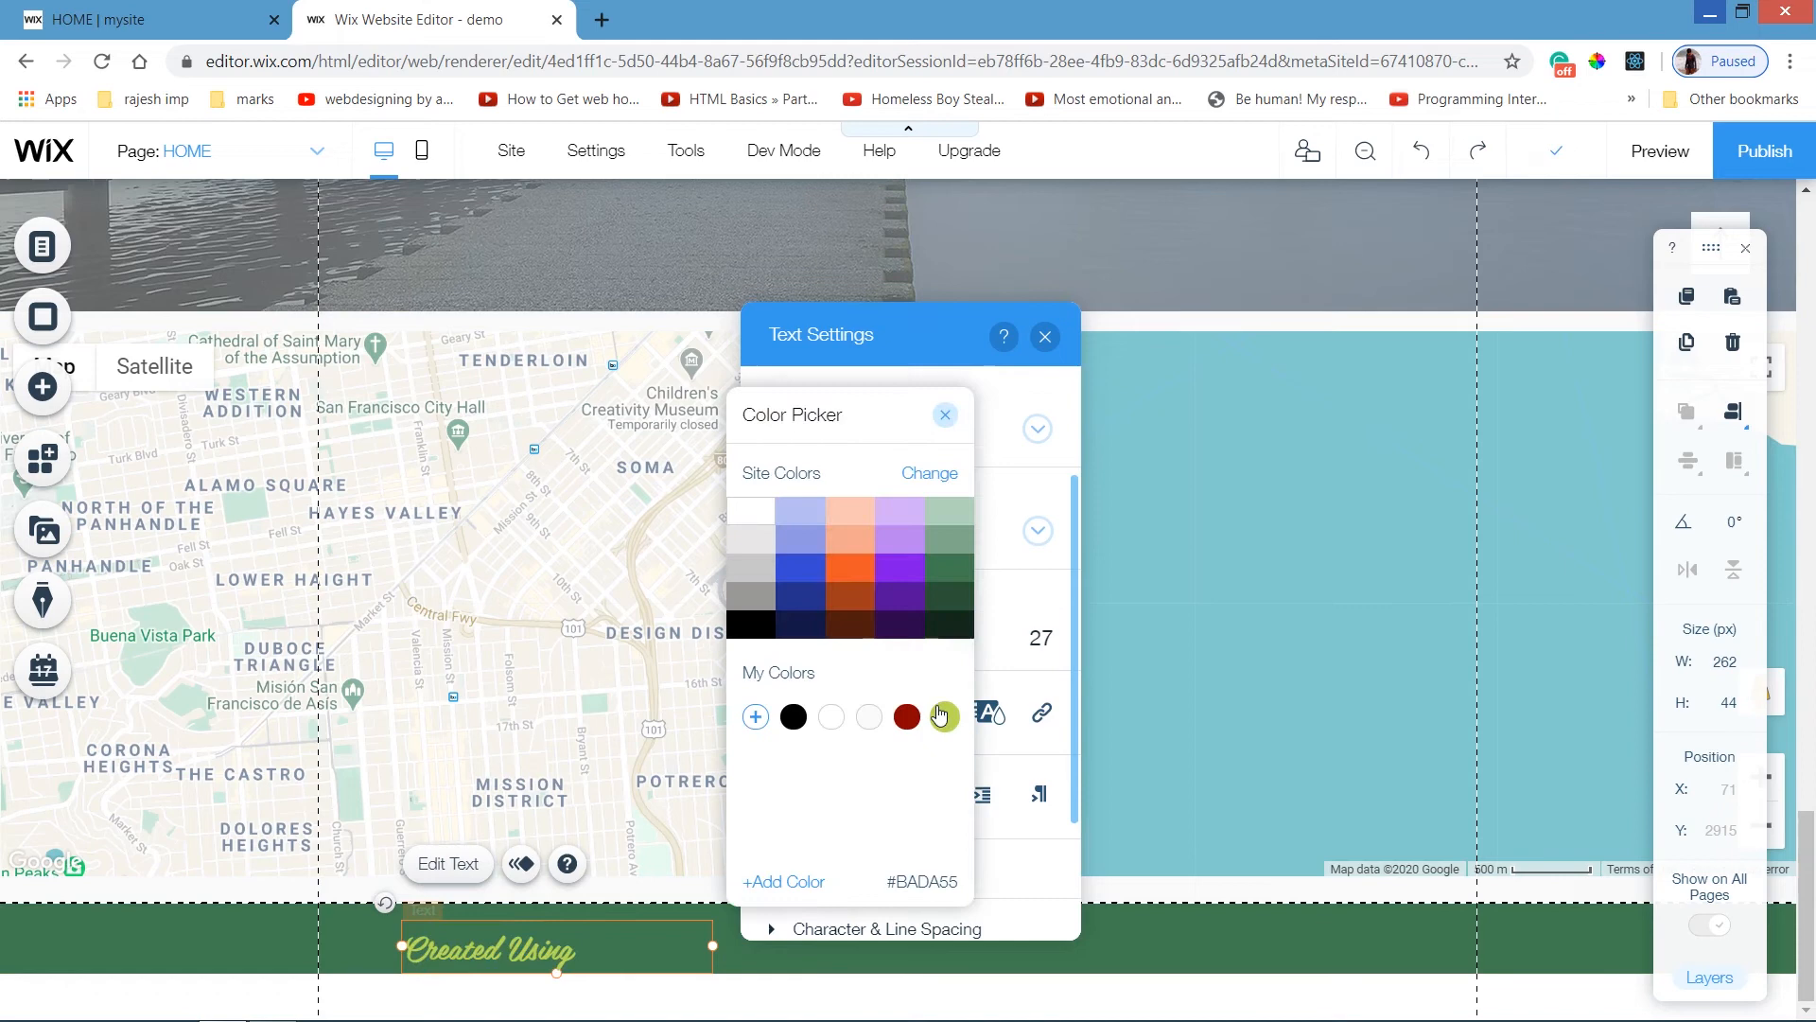
left_click(746, 518)
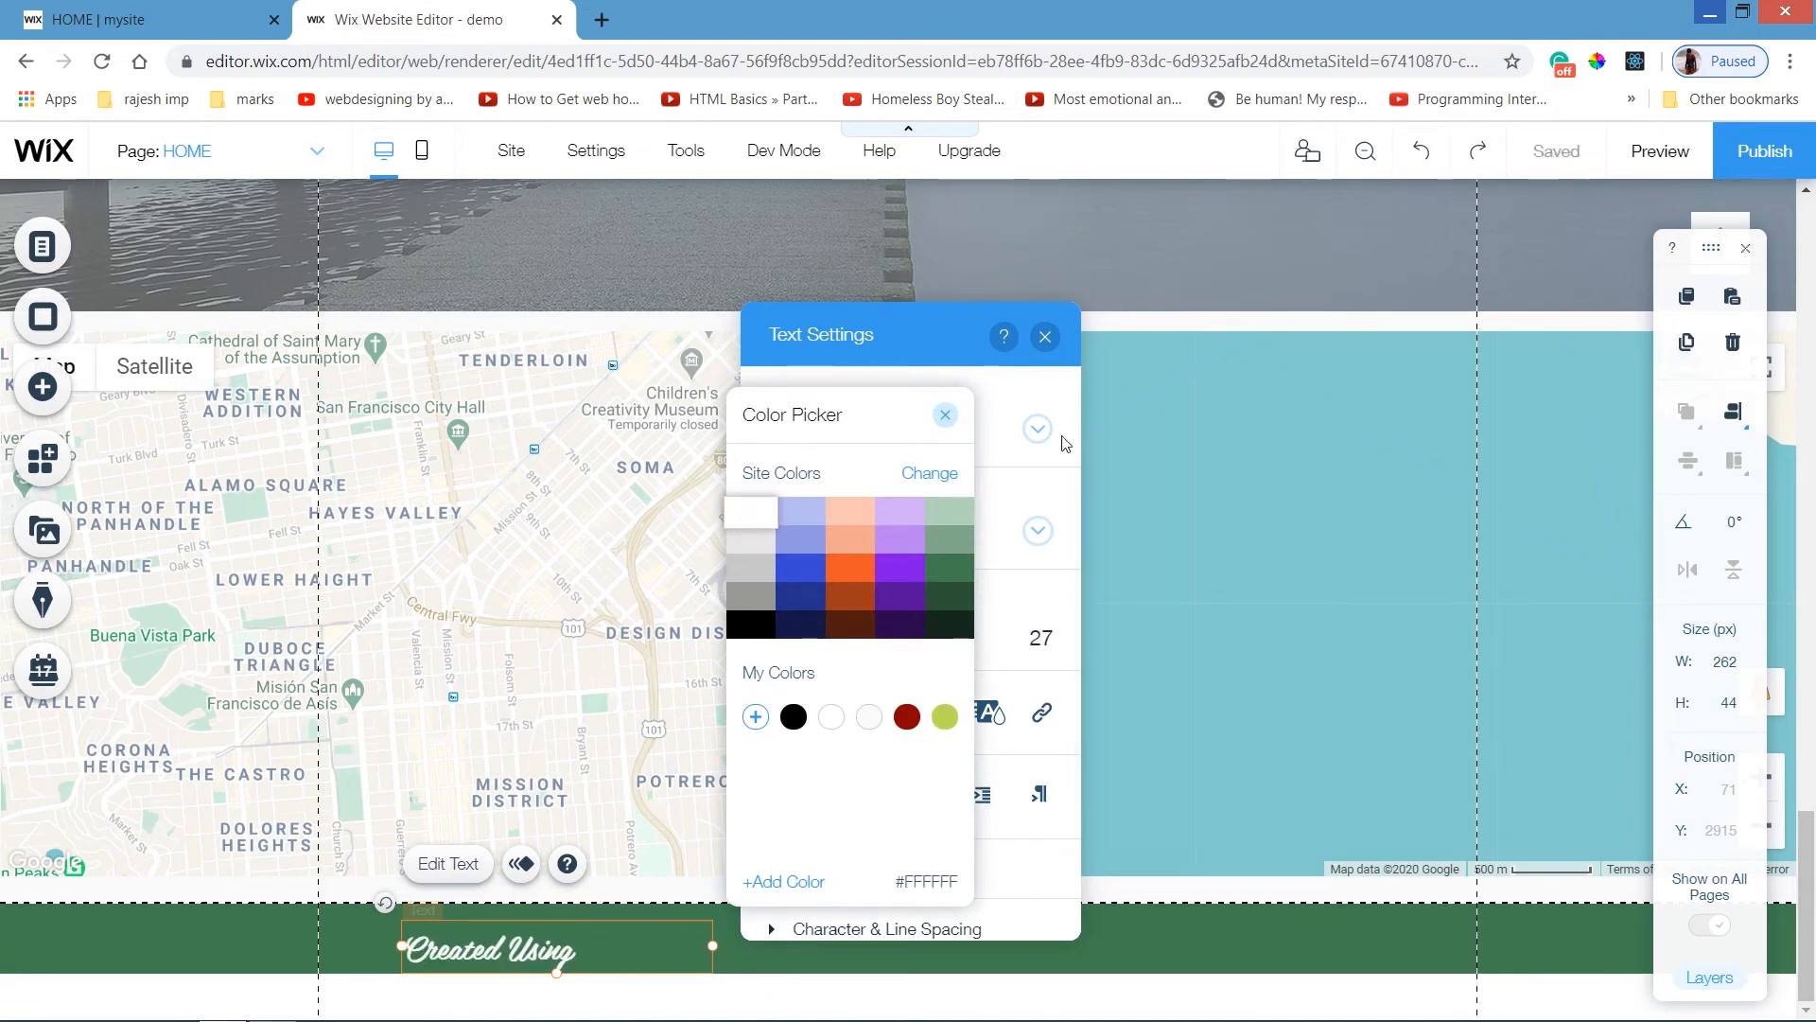
left_click(945, 415)
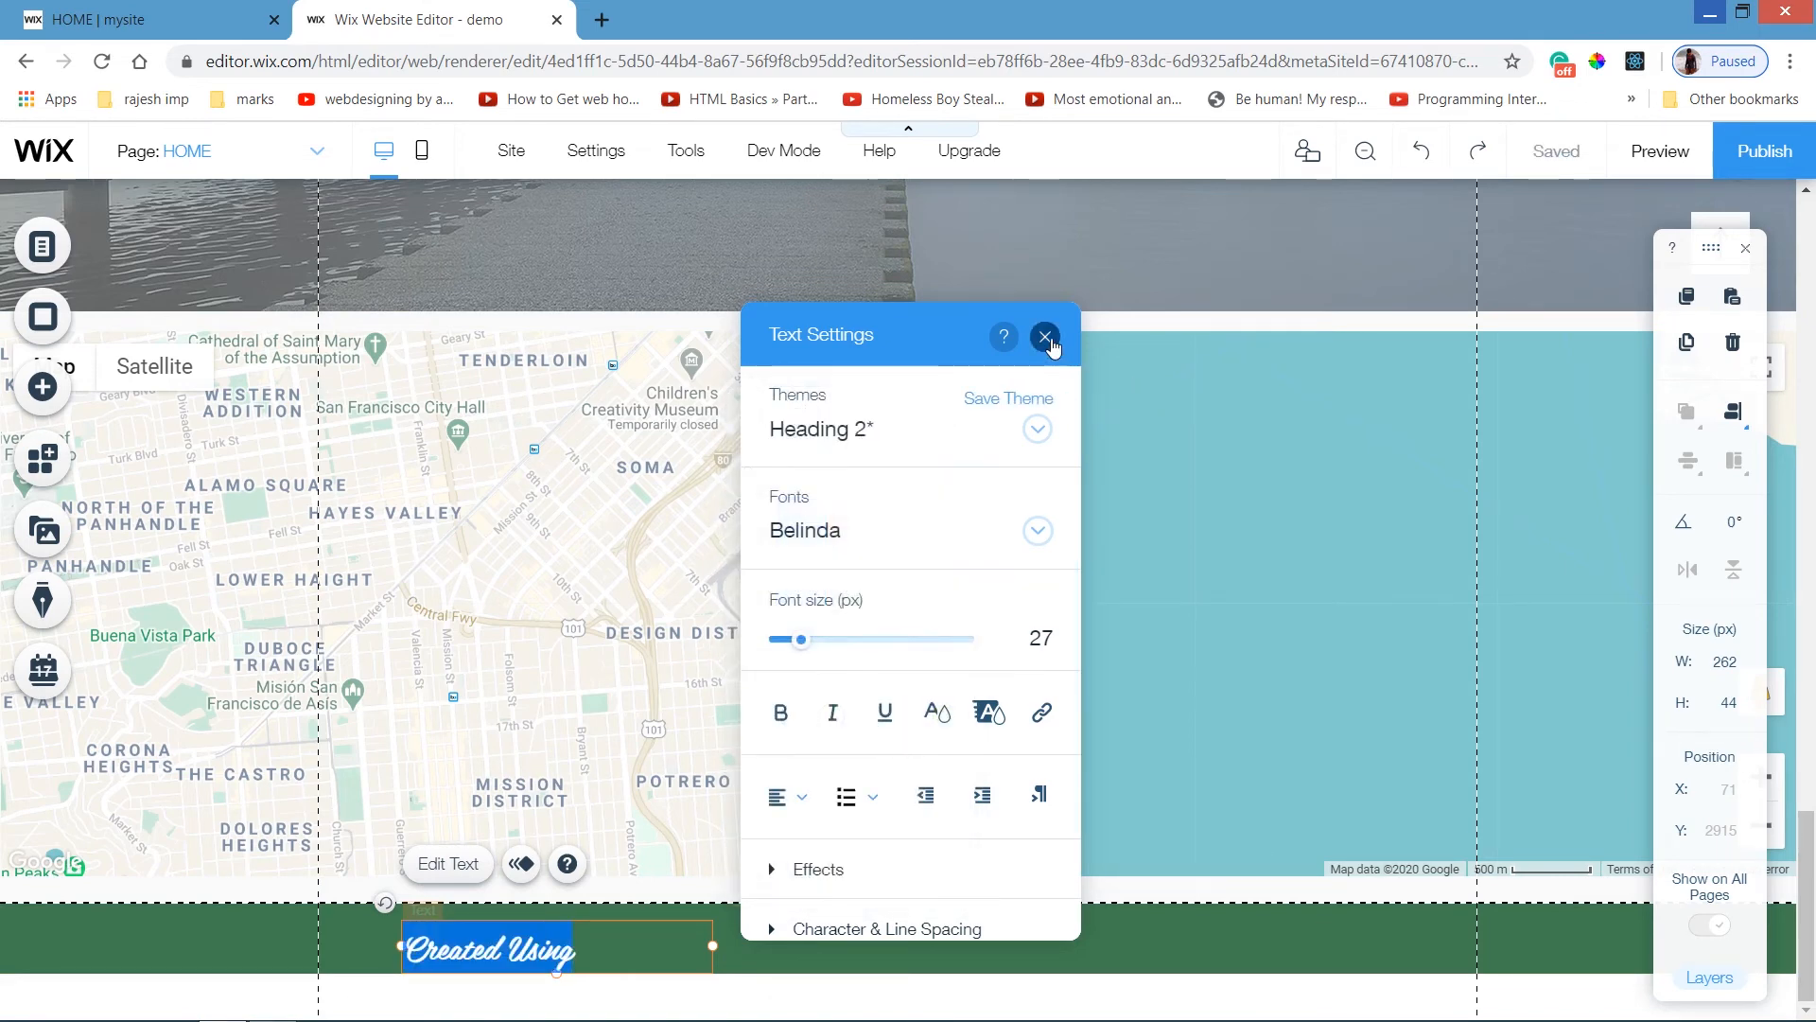
left_click(1044, 337)
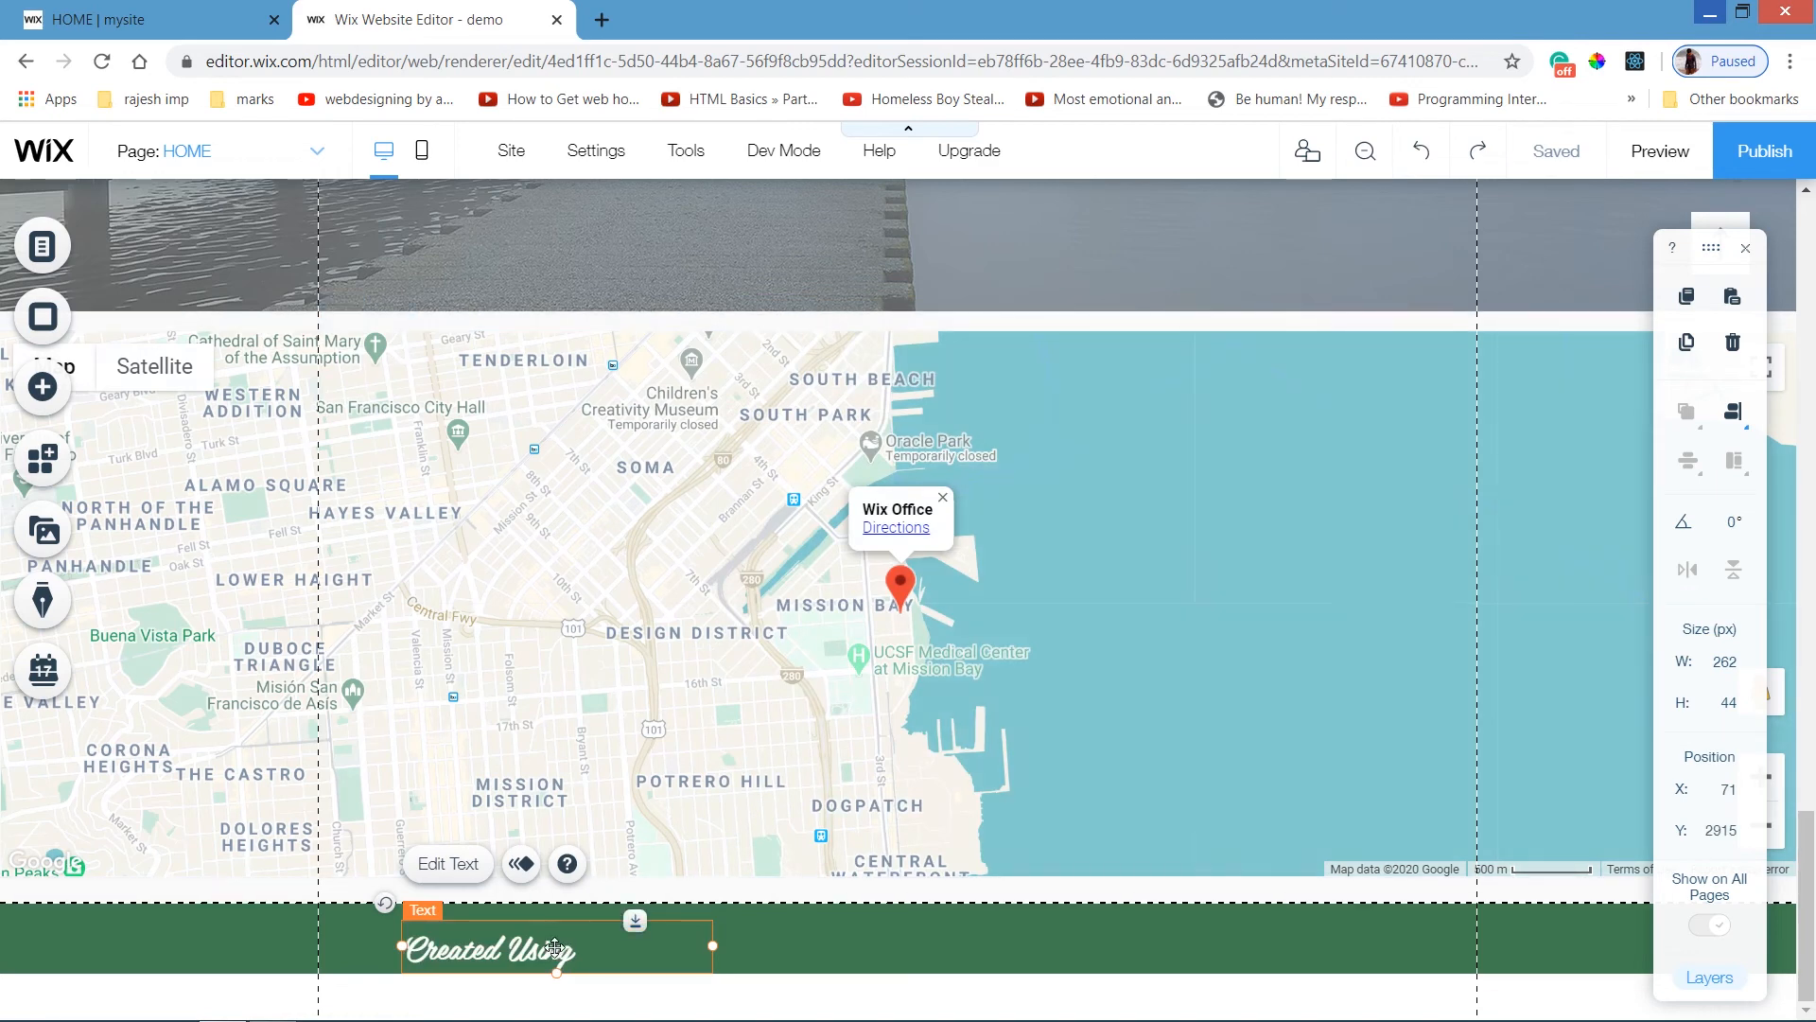
mouse_move(522, 939)
left_mouse_down()
mouse_move(501, 936)
mouse_move(564, 940)
mouse_move(546, 937)
left_mouse_up()
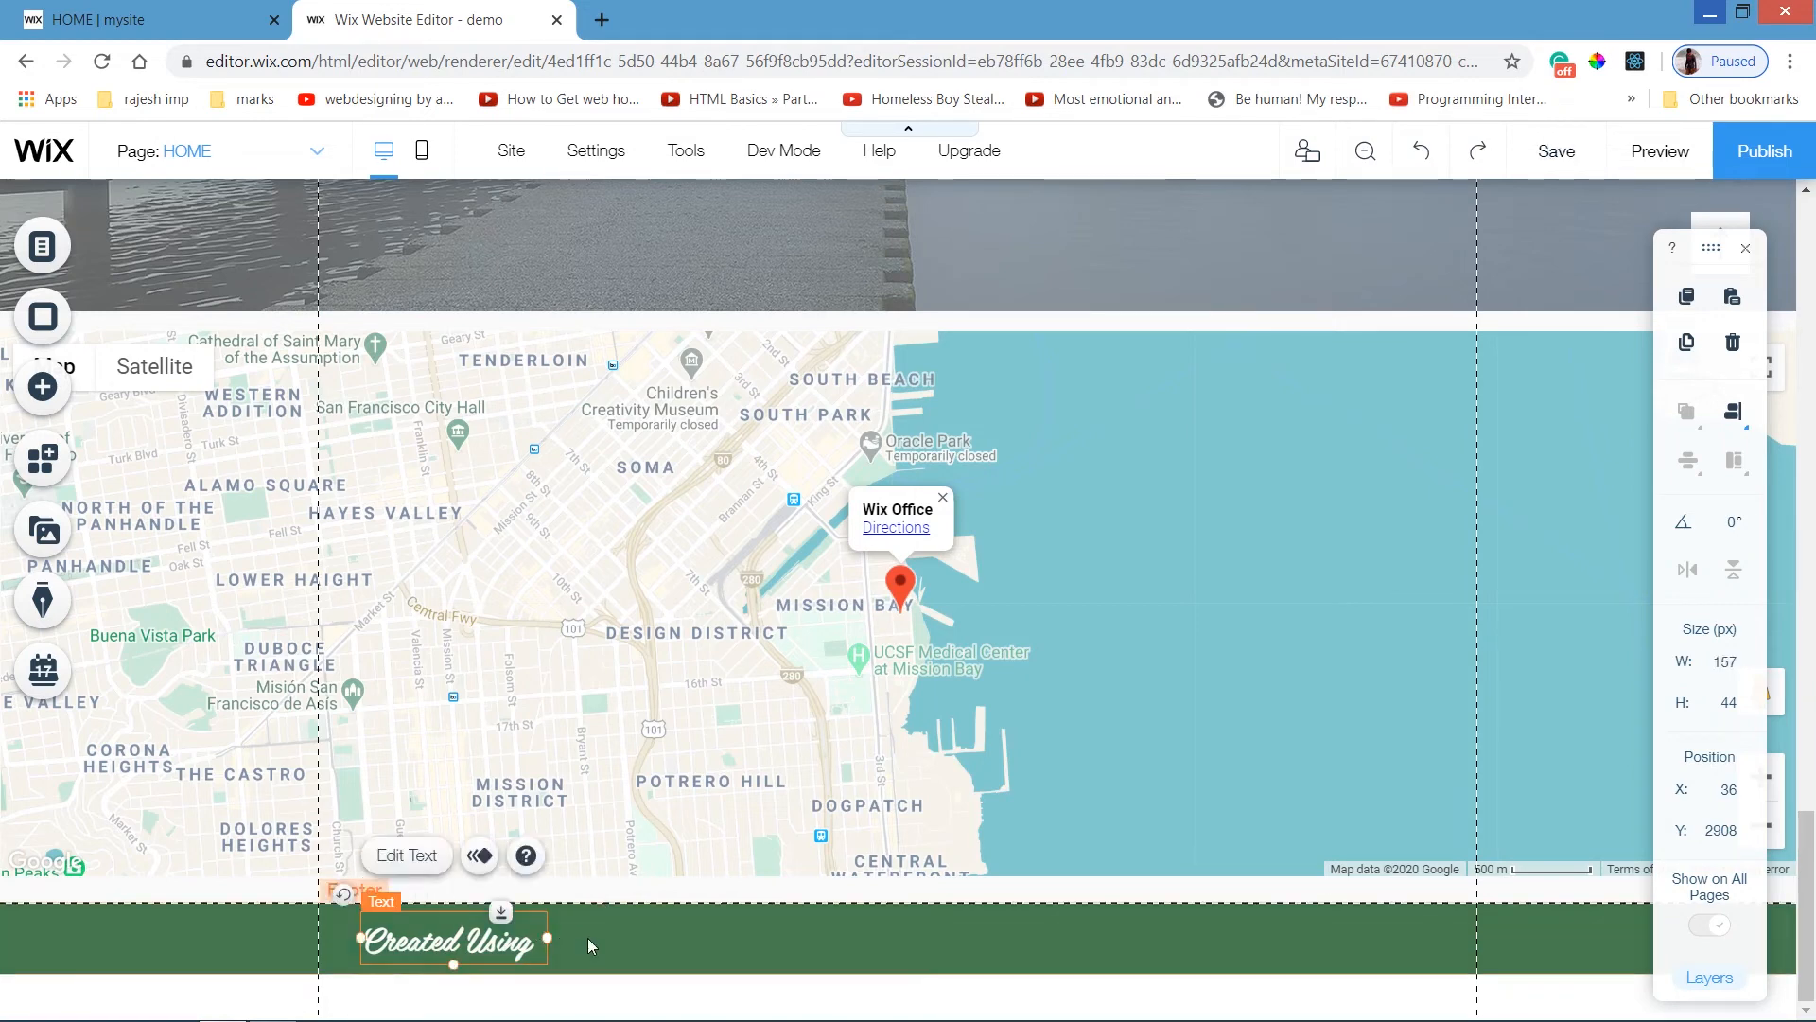
left_click(586, 938)
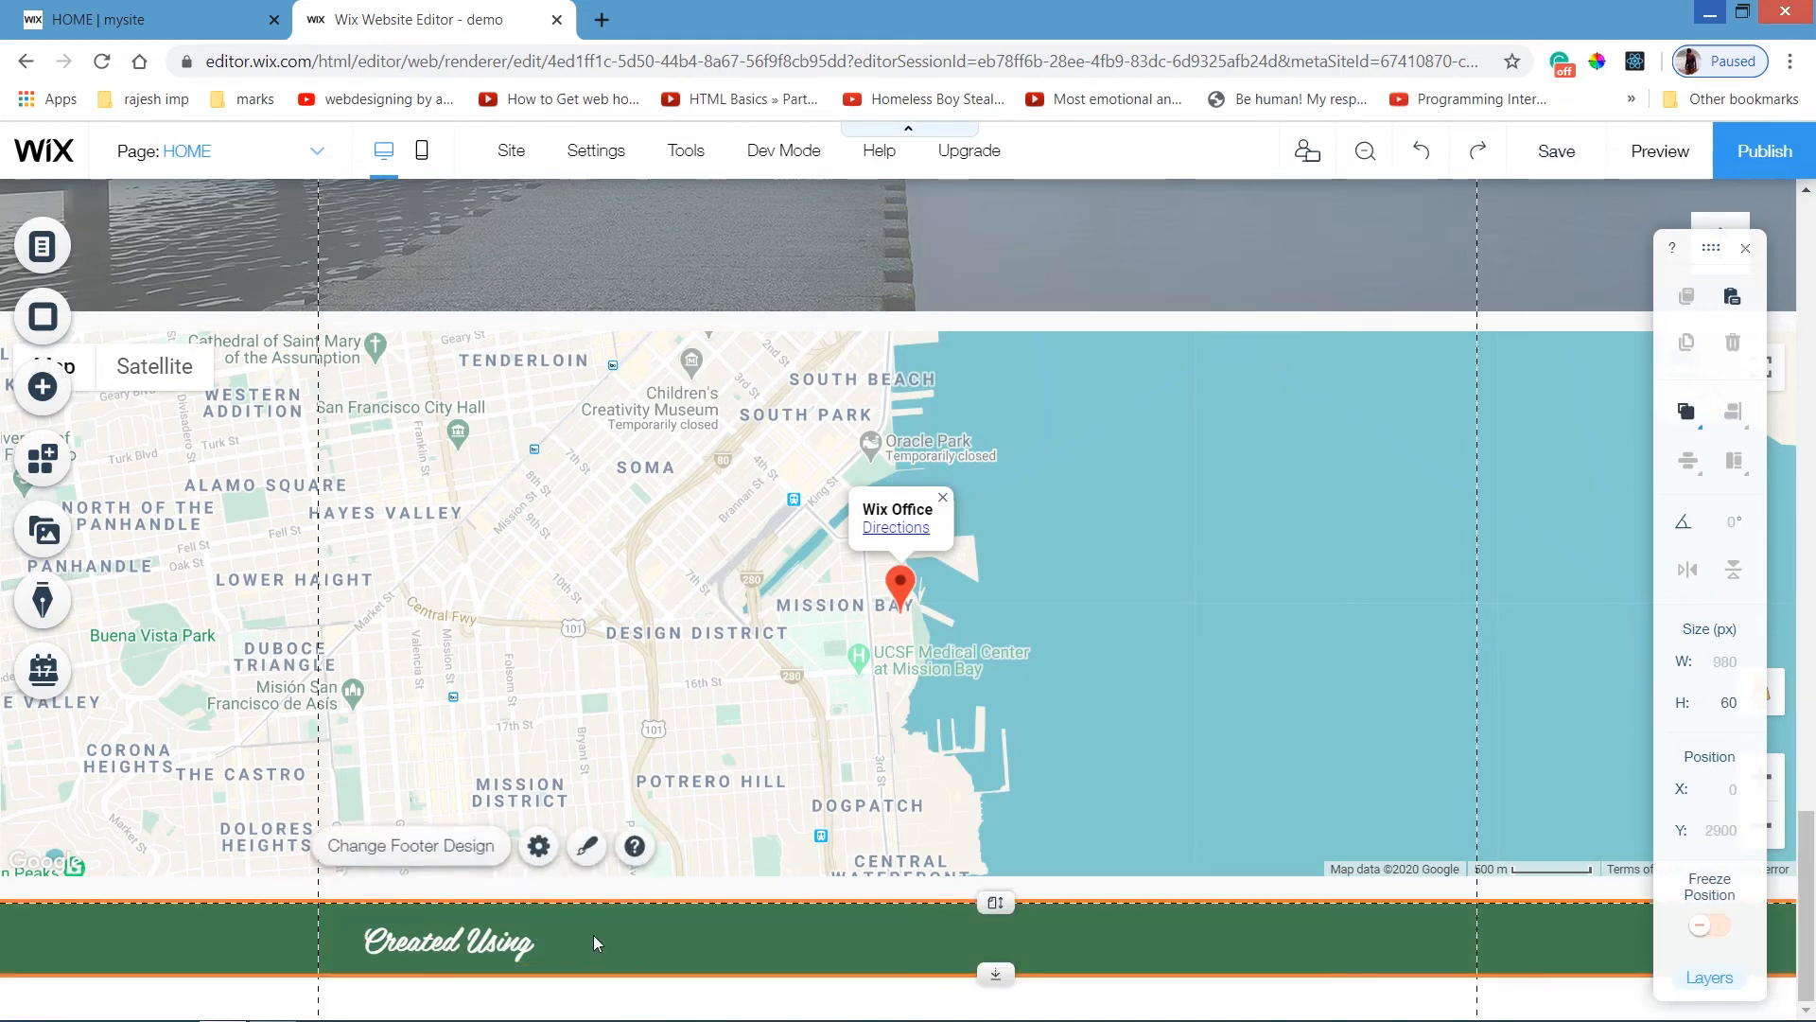
Add wix white.png from My Image Uploads and place it beside 'Created Using' in the footer.
left_click(50, 395)
left_click(133, 280)
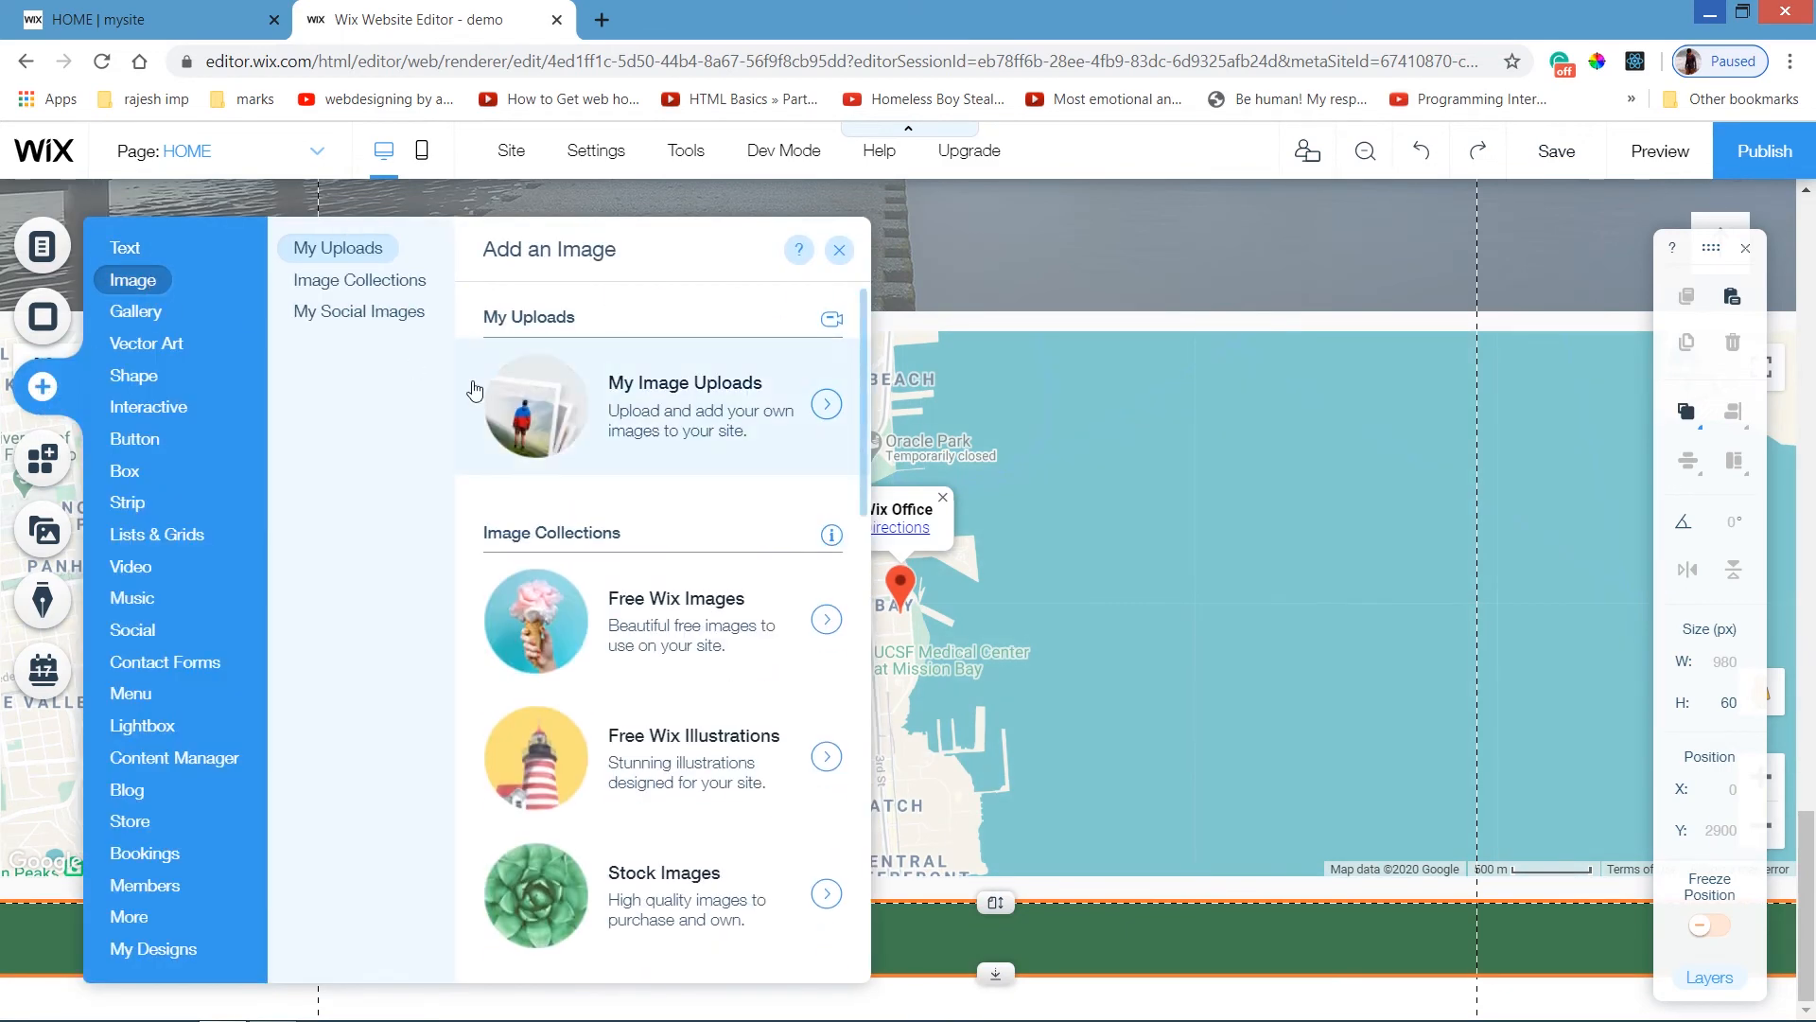
left_click(784, 415)
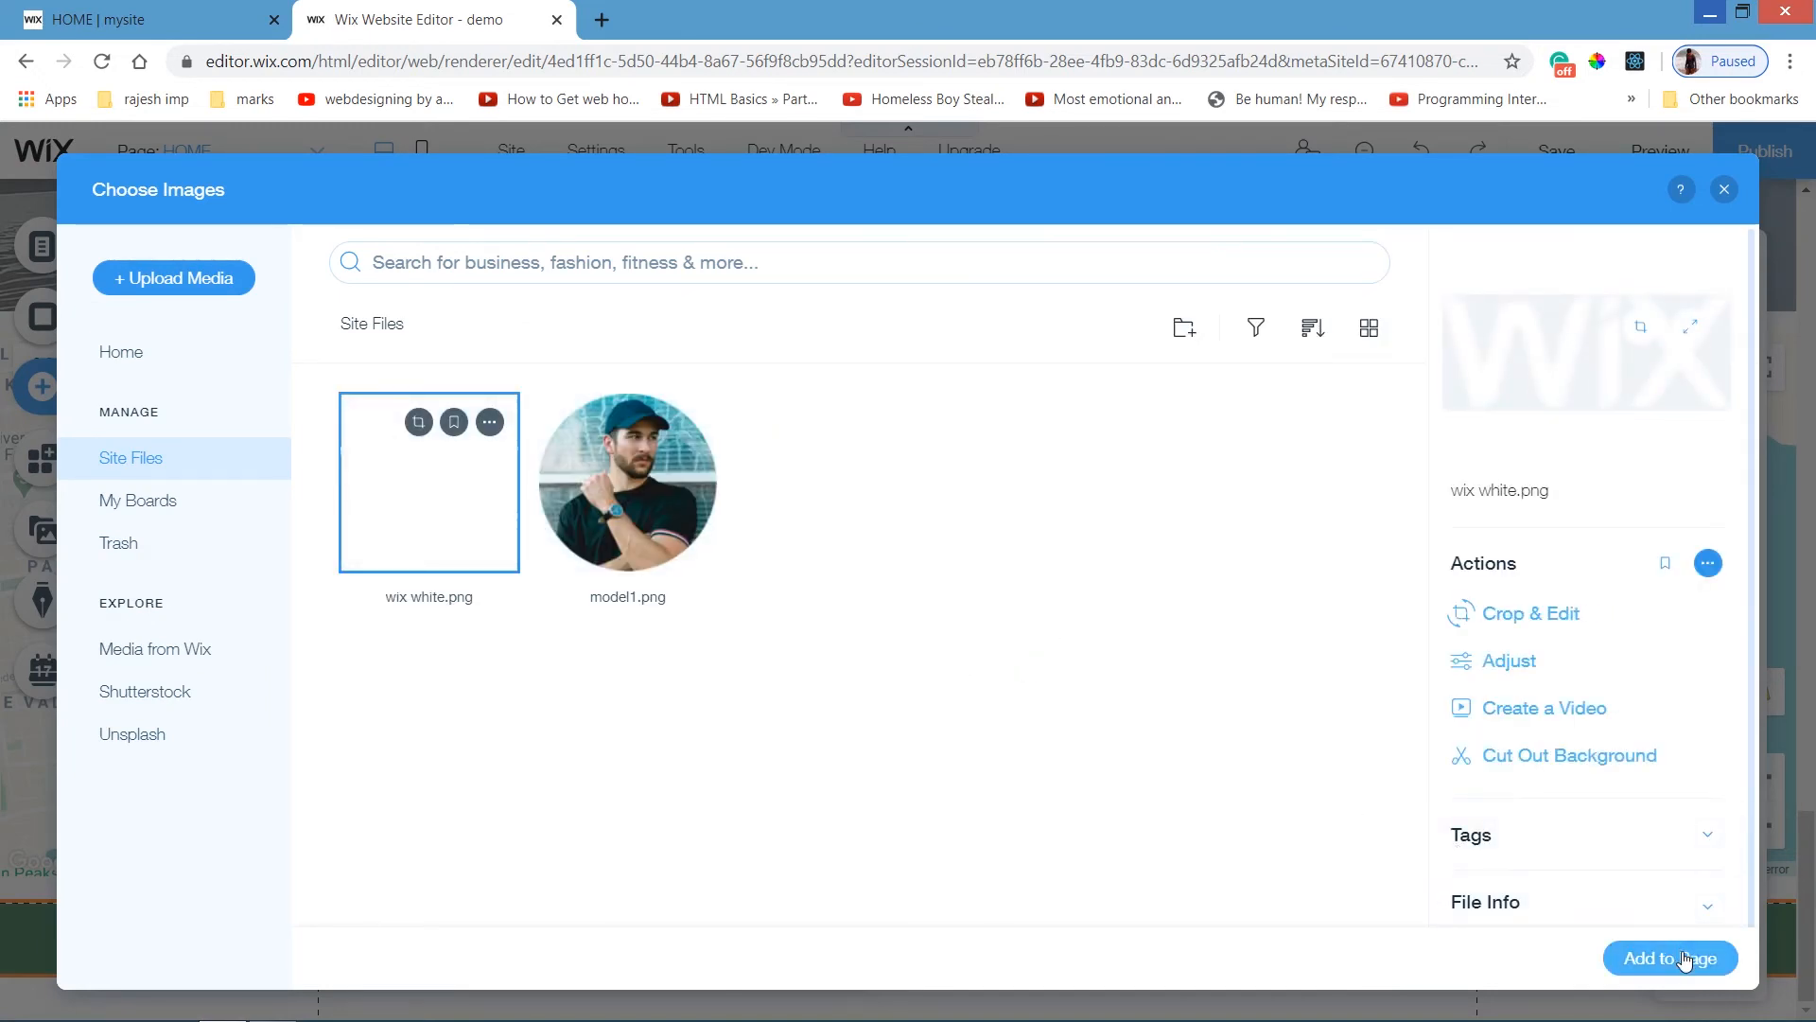
left_click(1681, 948)
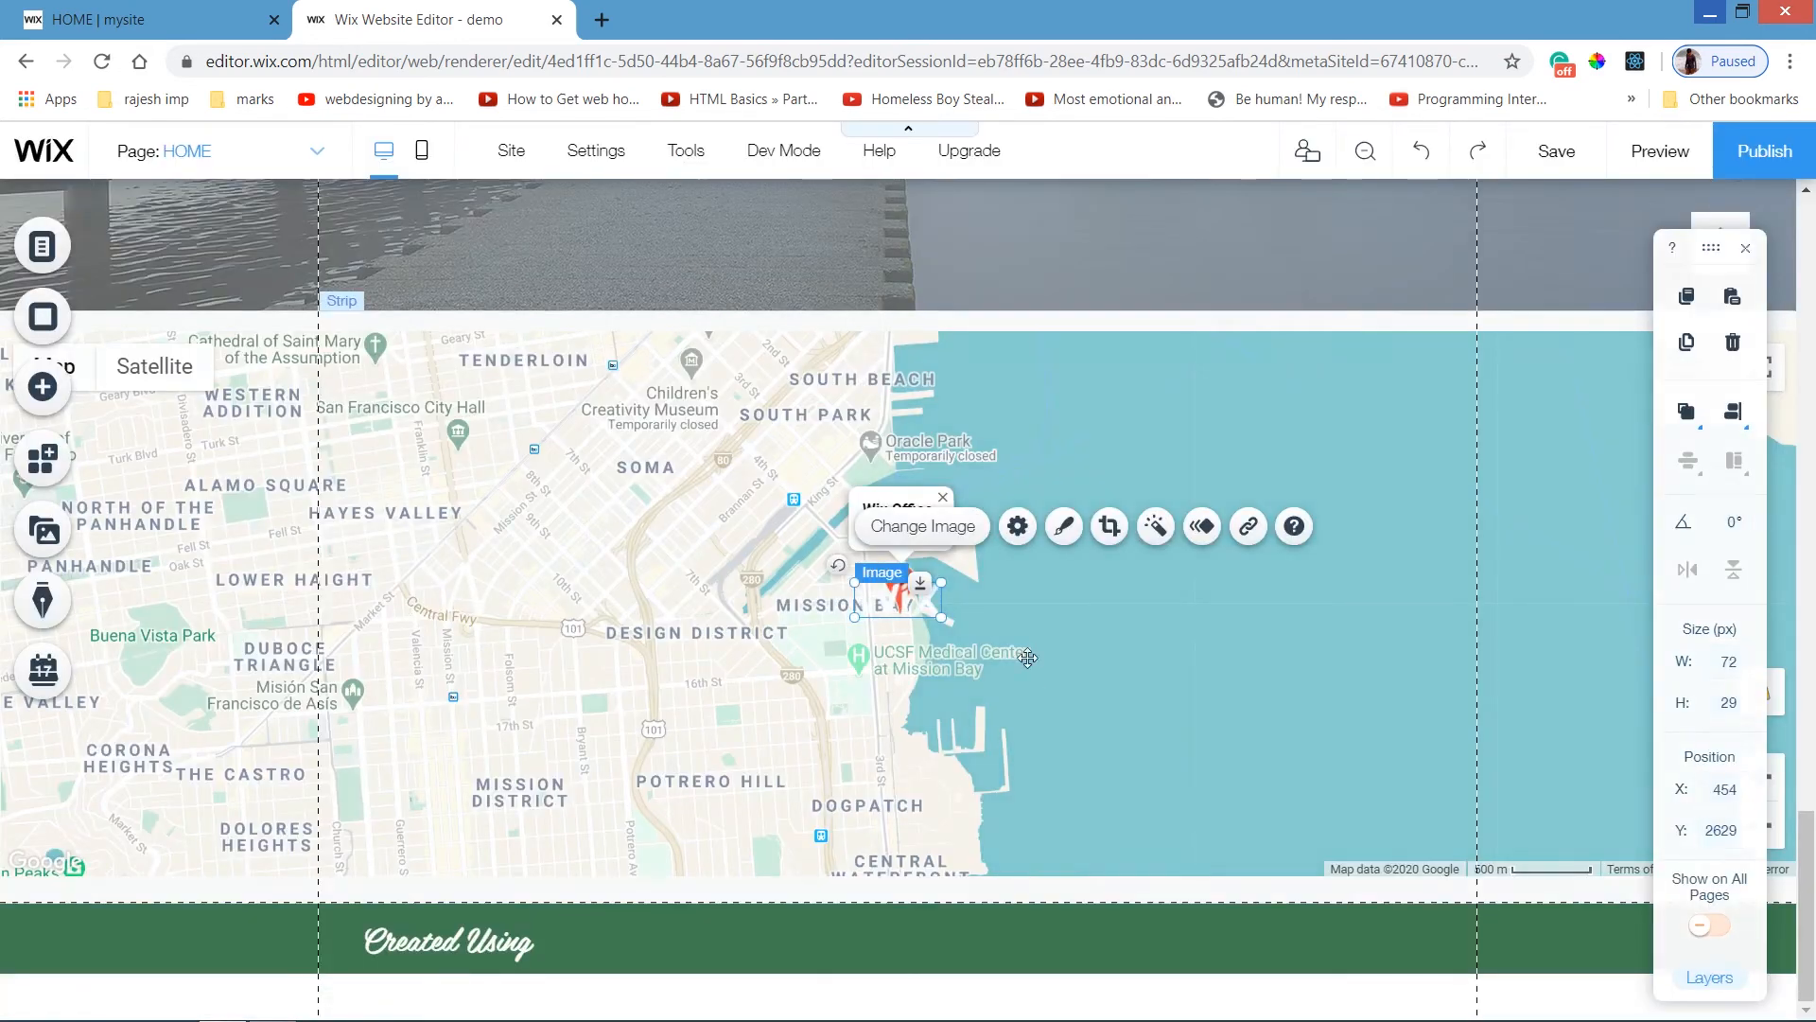
left_click_drag(537, 815, 579, 939)
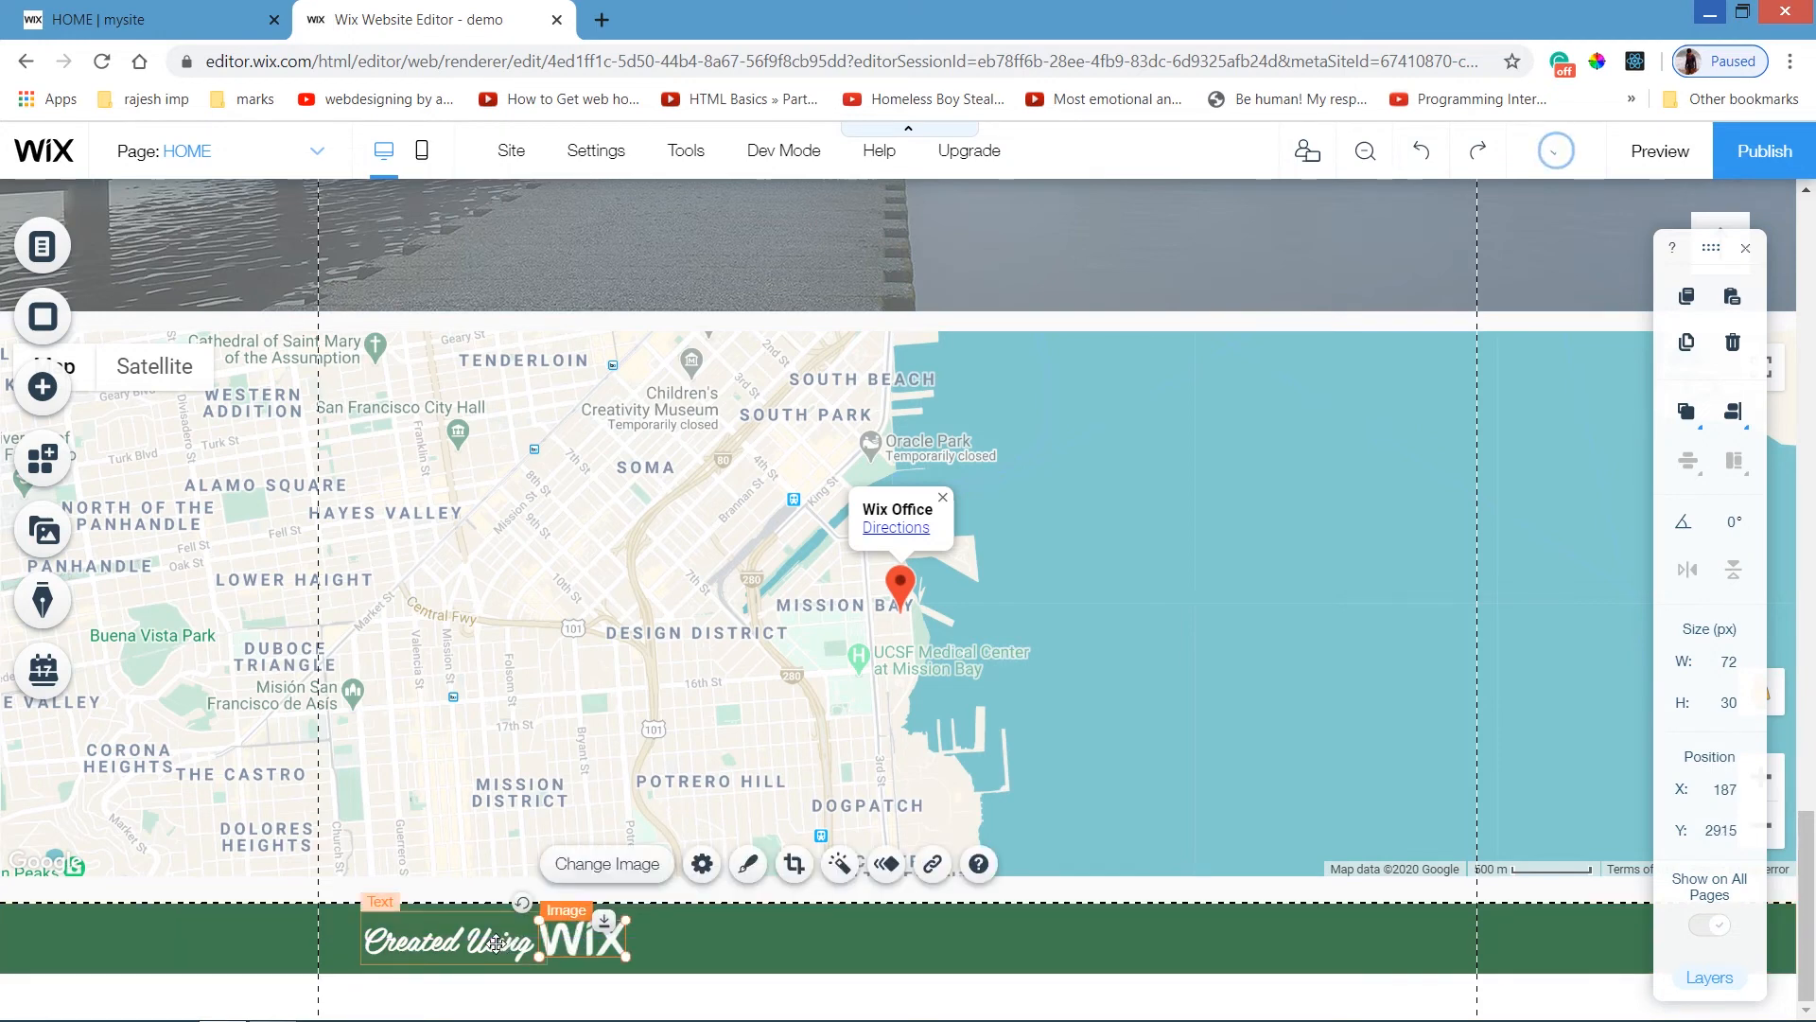
Group the WIX logo and the 'Created Using' text into one element.
left_click(448, 941)
left_click(582, 939, "shift")
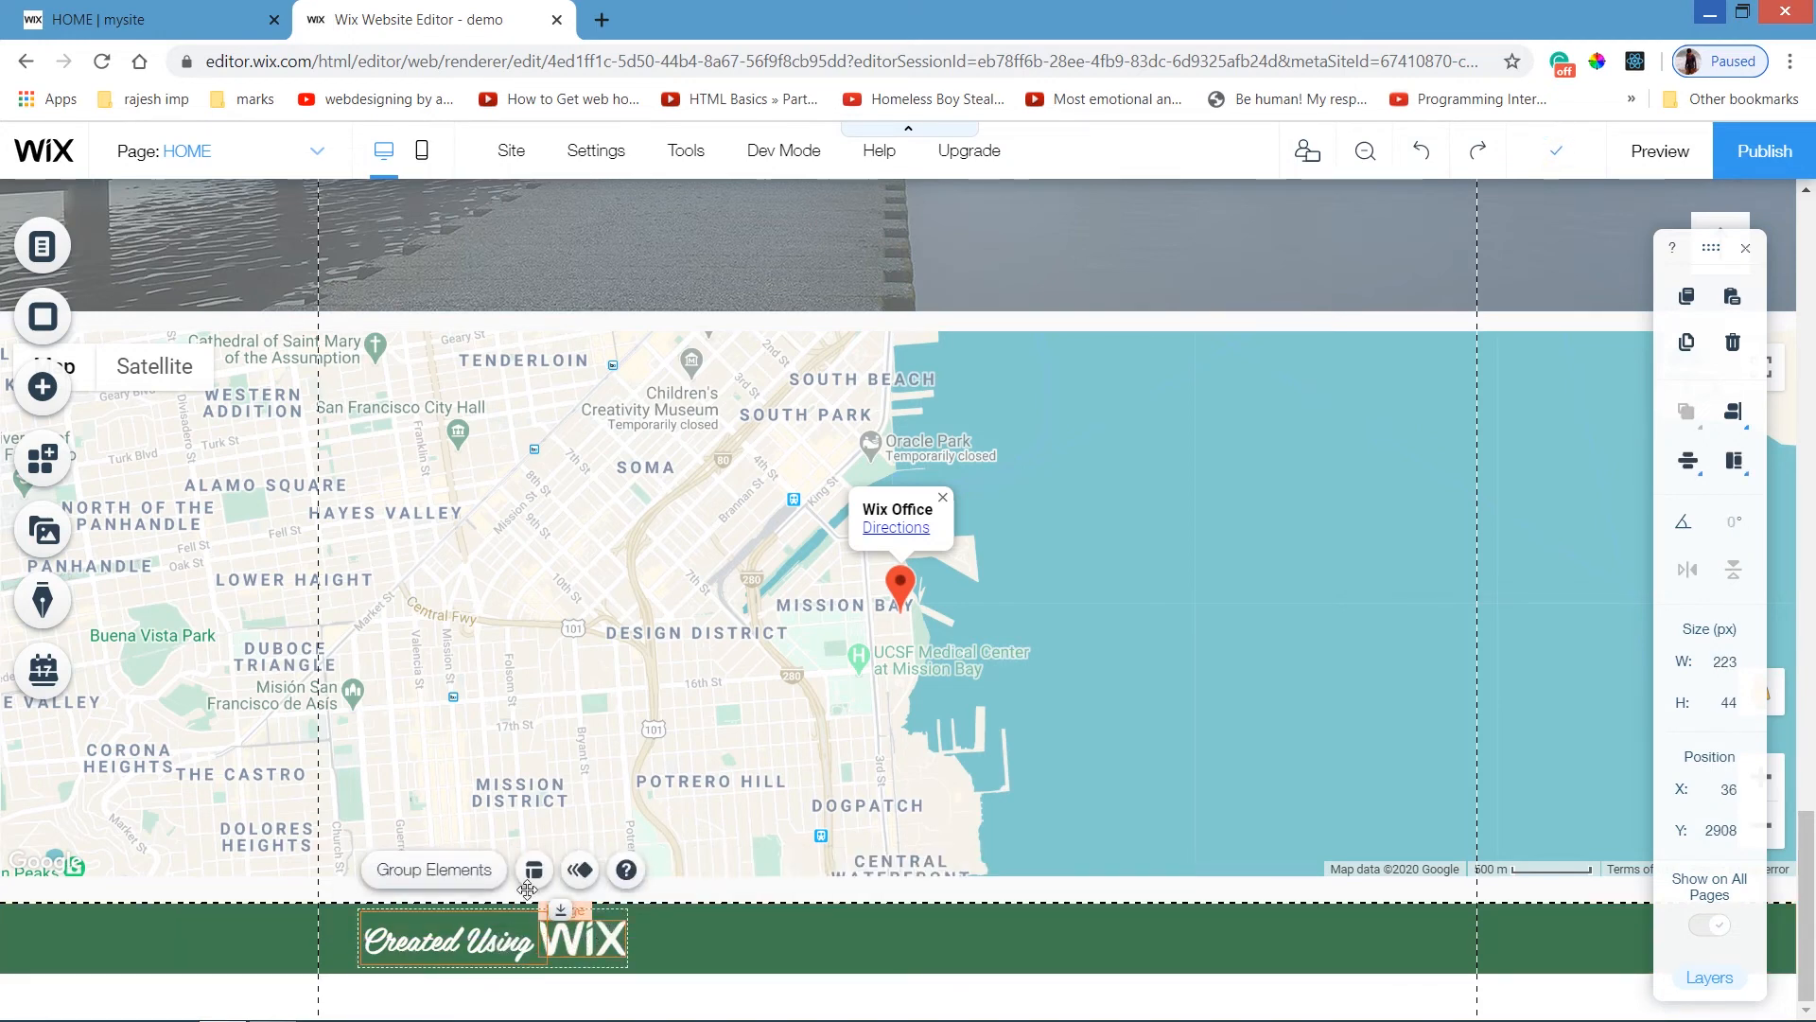
key("ctrl+g")
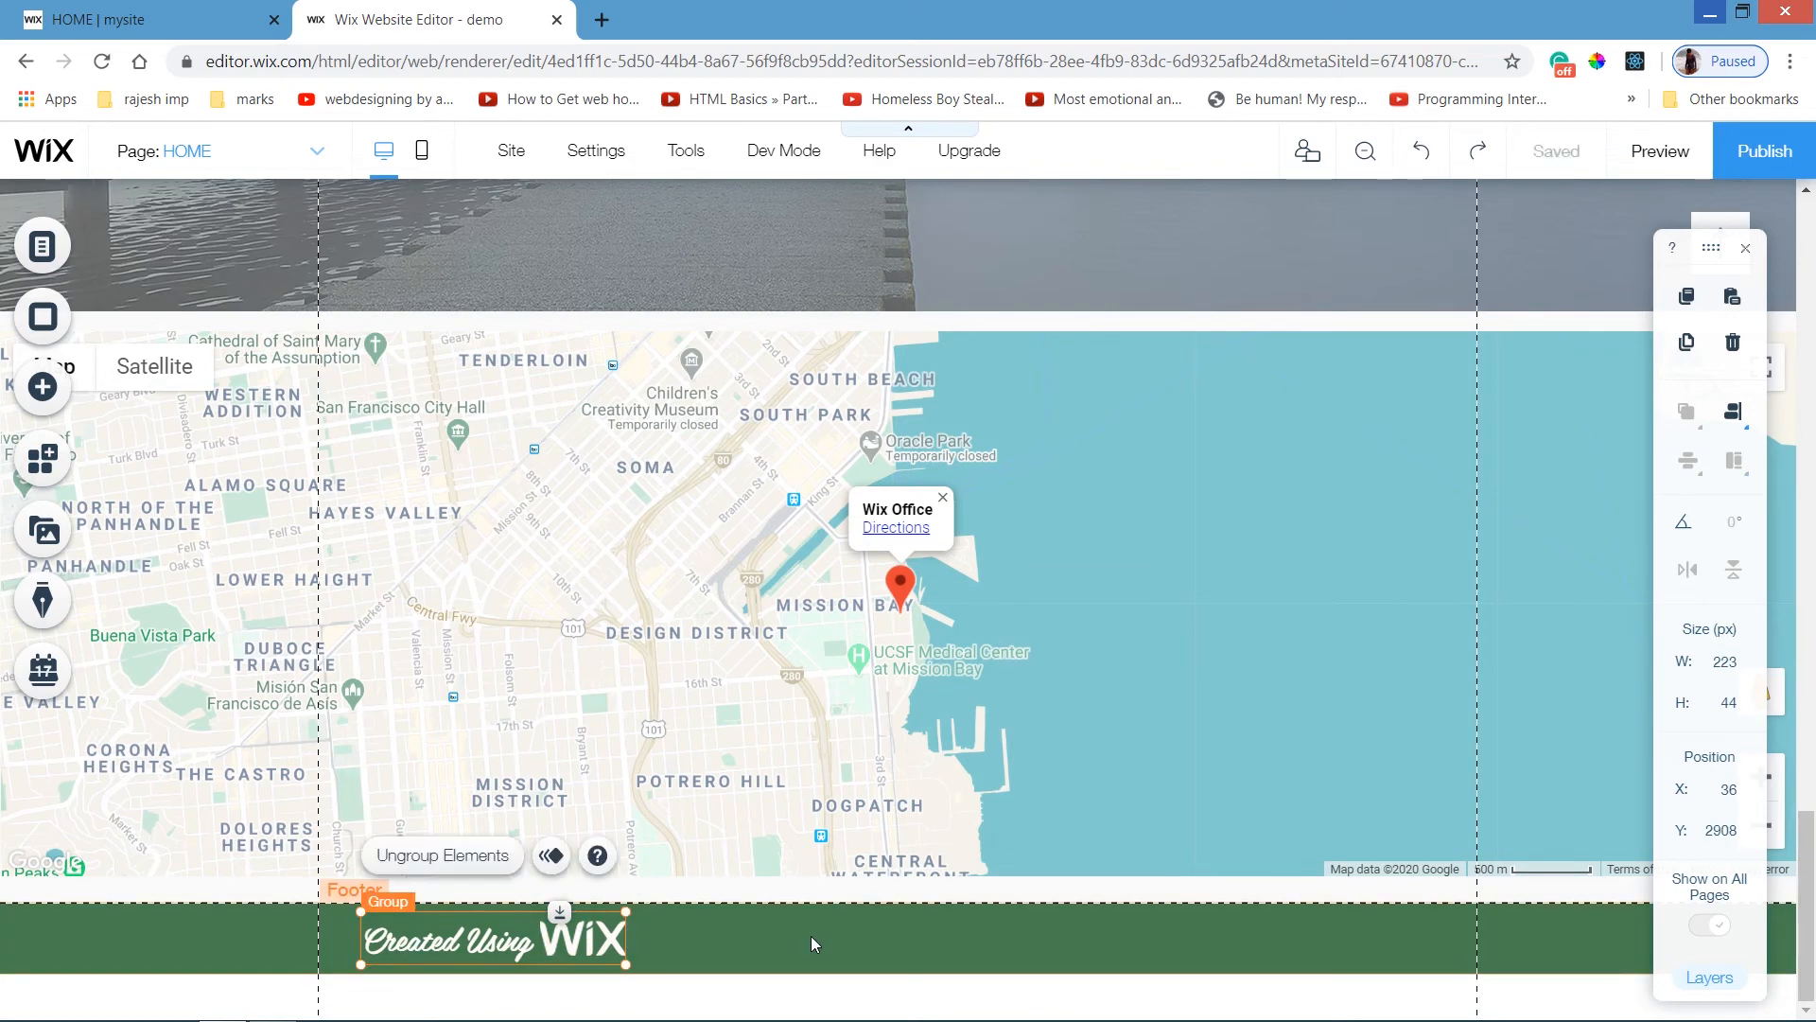
key("Escape")
left_click(42, 386)
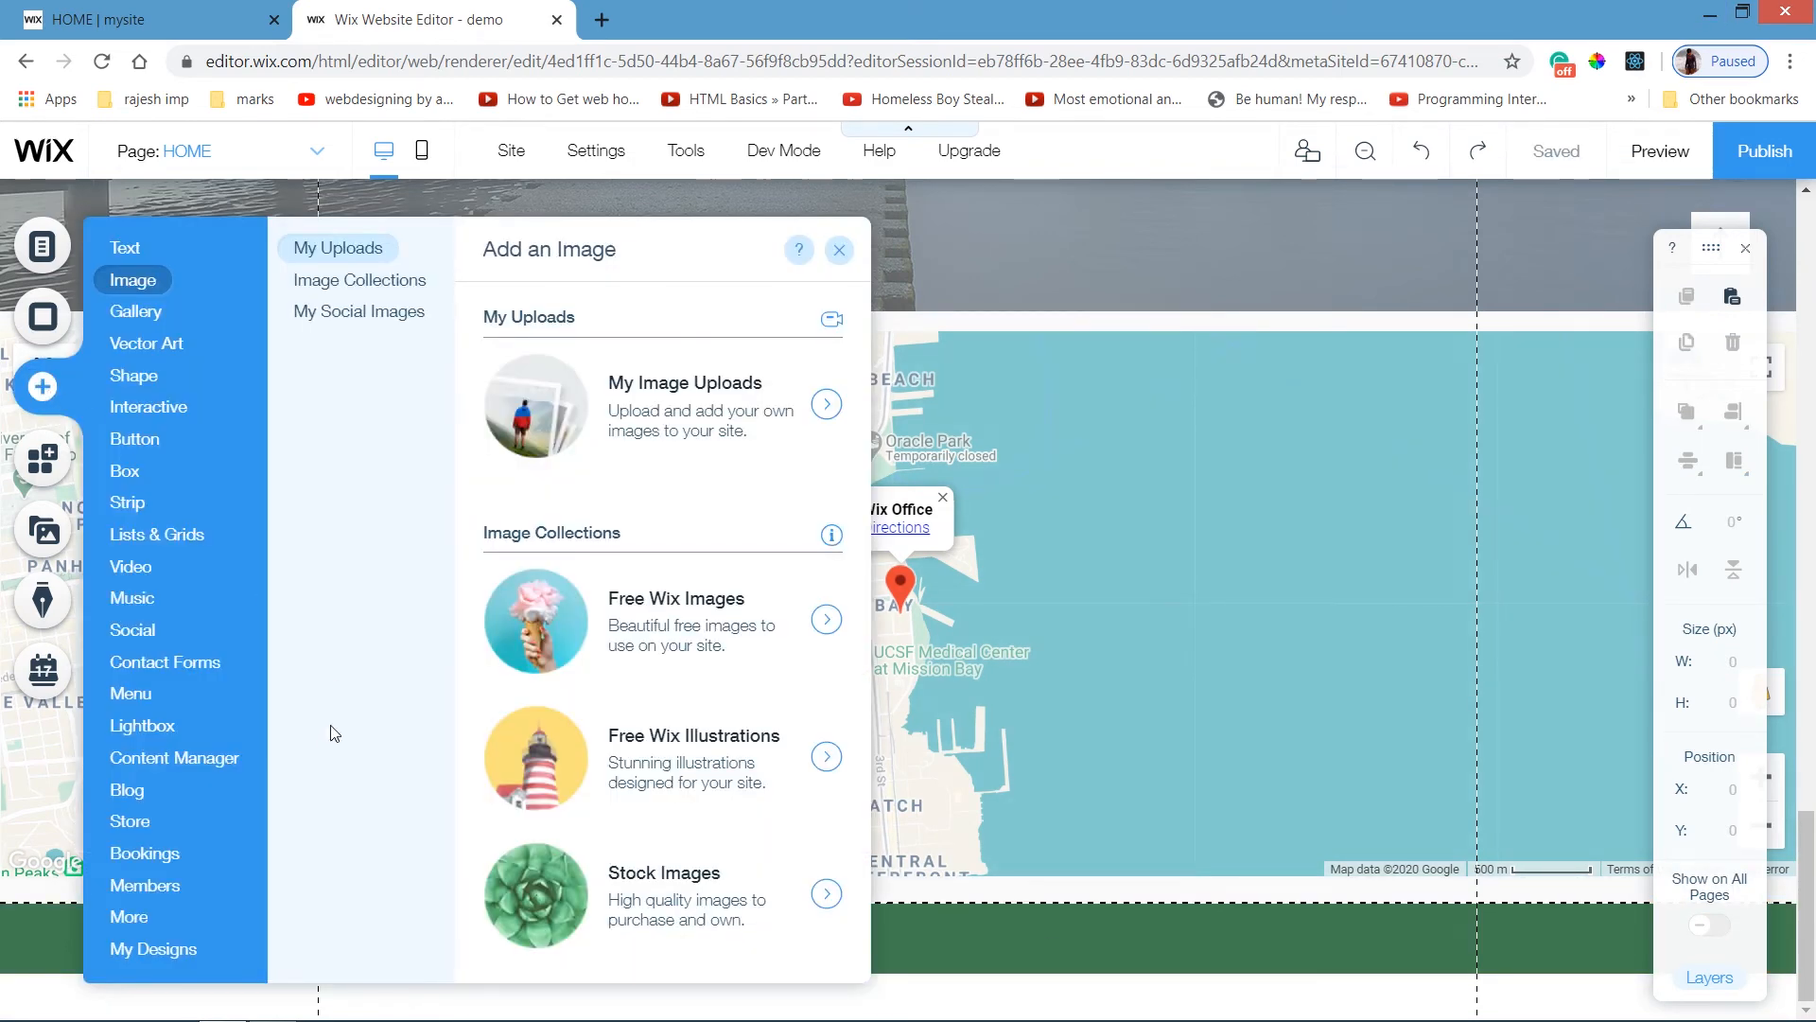
Add the colour Social Bar, move it into the footer, and position it on the right.
mouse_move(123, 630)
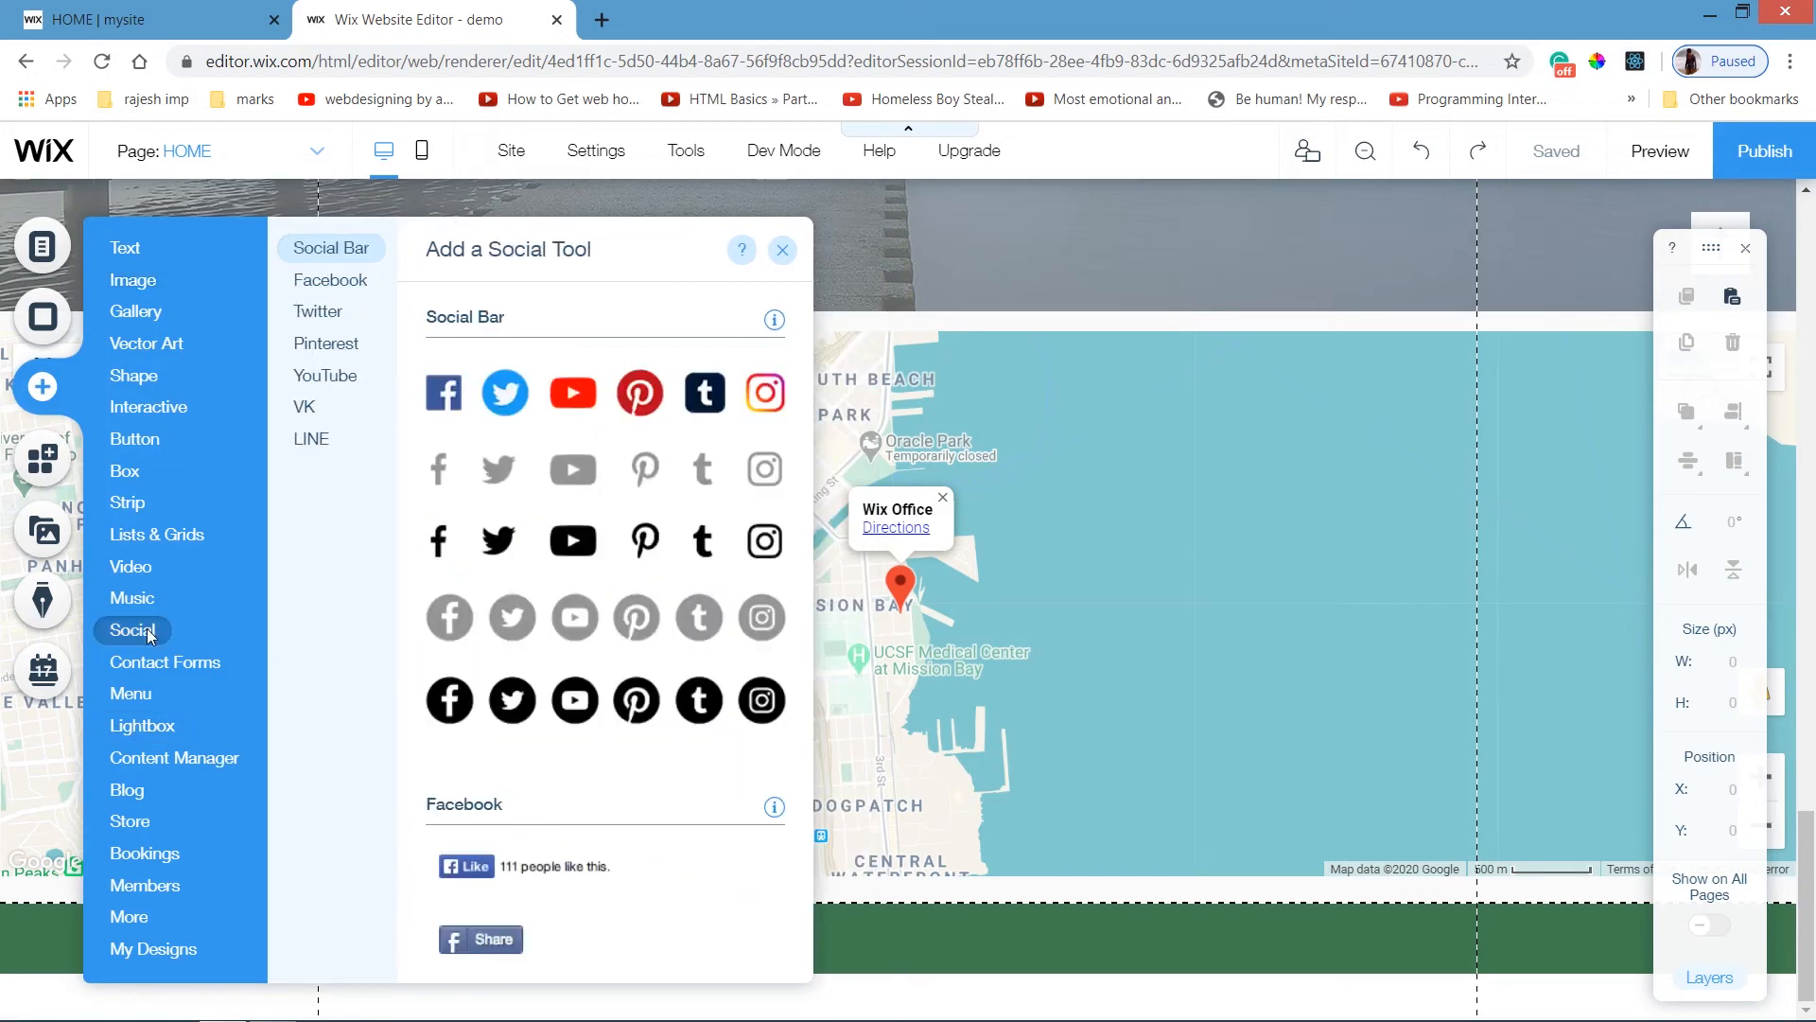
left_click(611, 406)
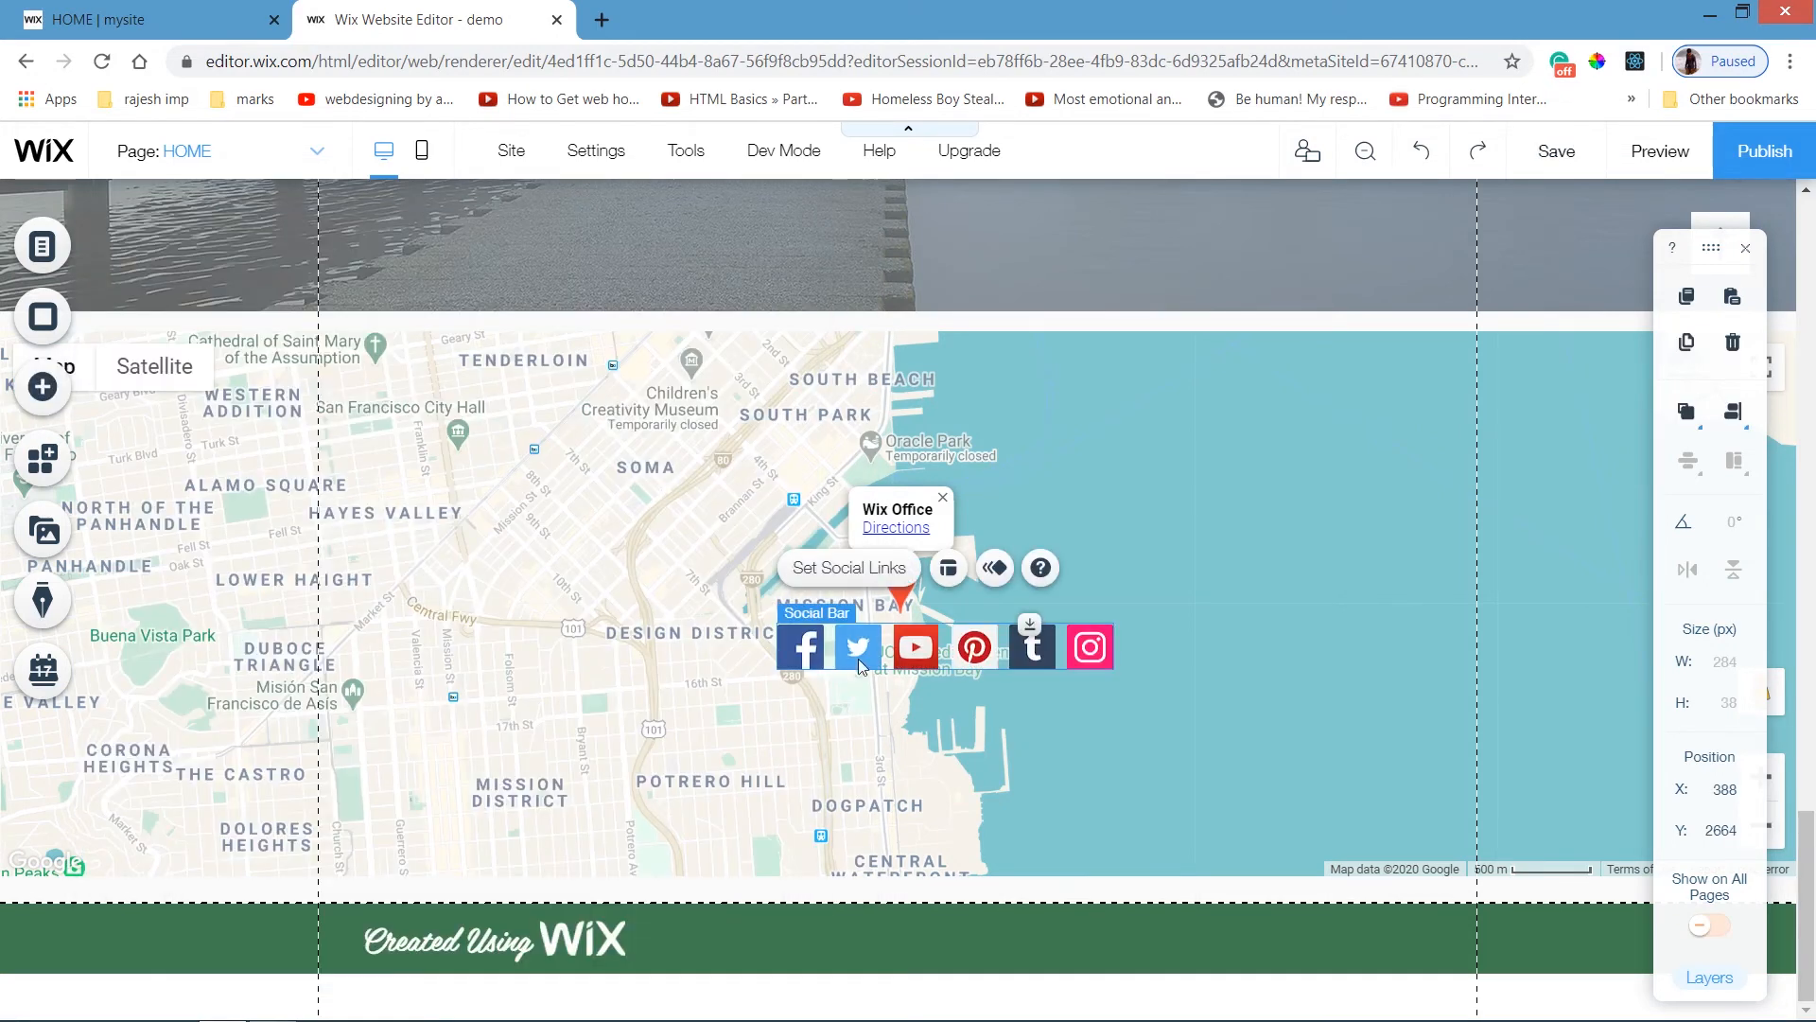
left_click_drag(861, 665, 1295, 903)
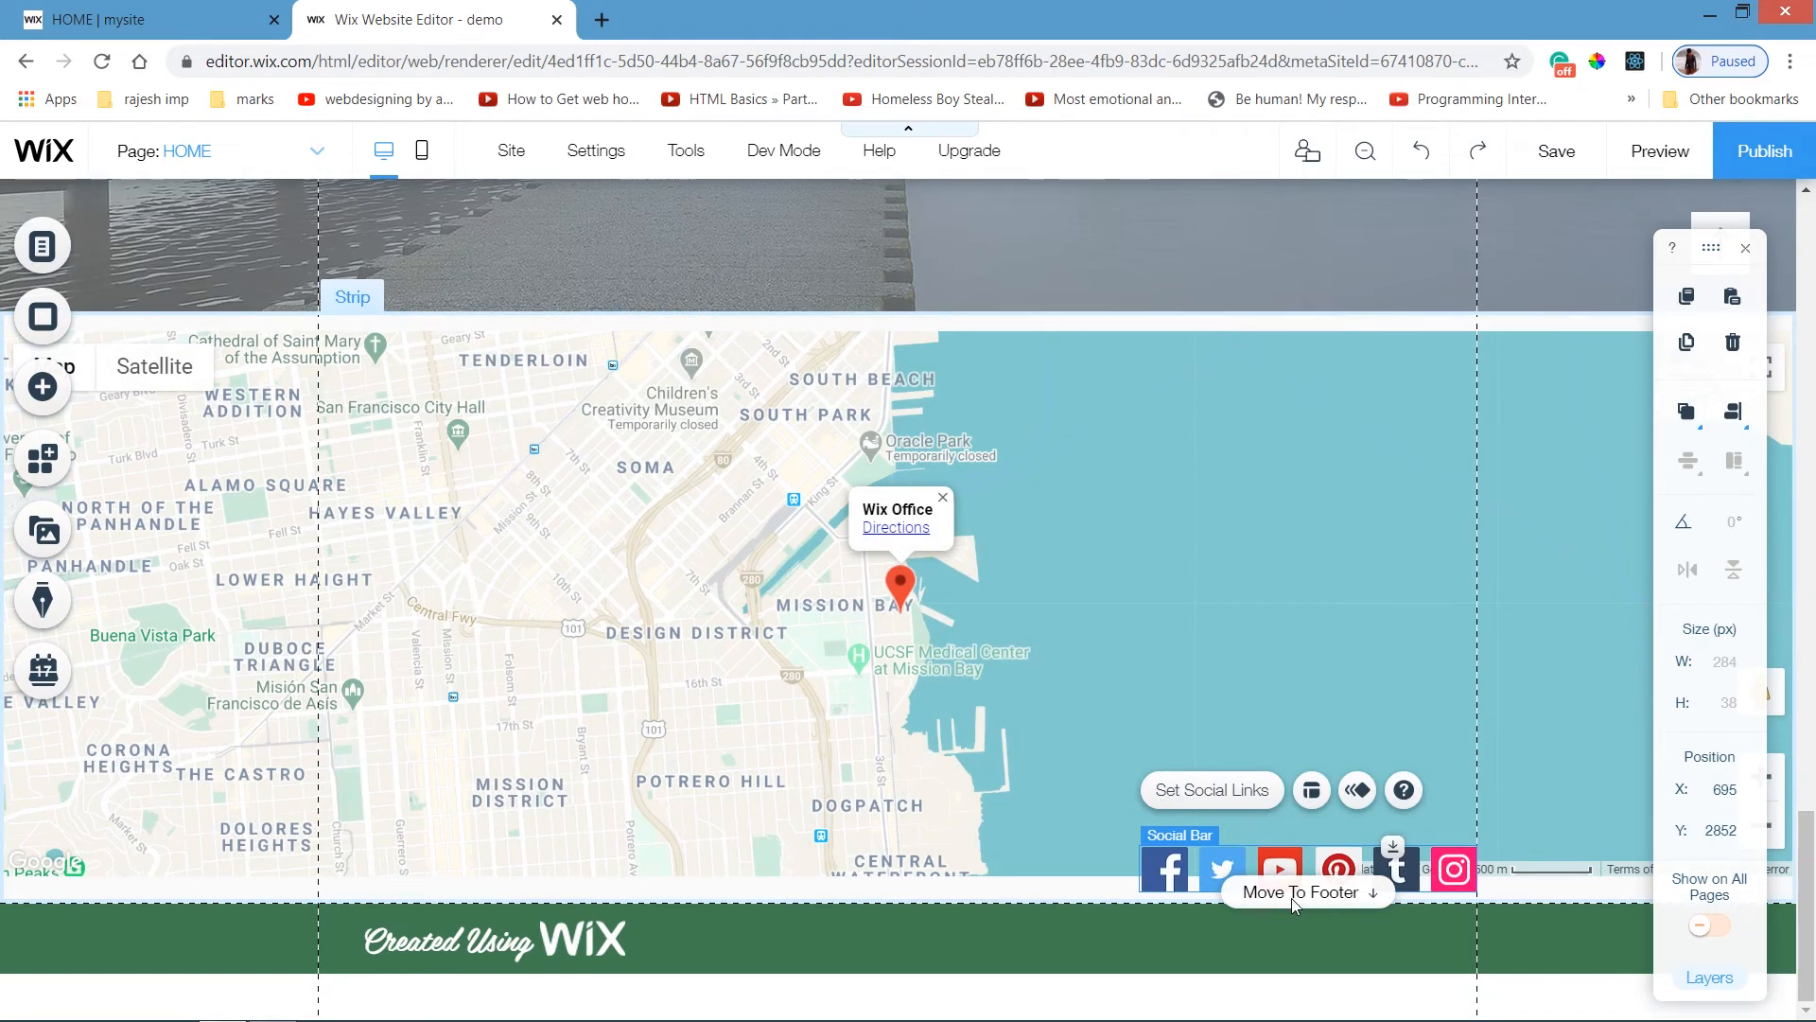
left_click(1295, 893)
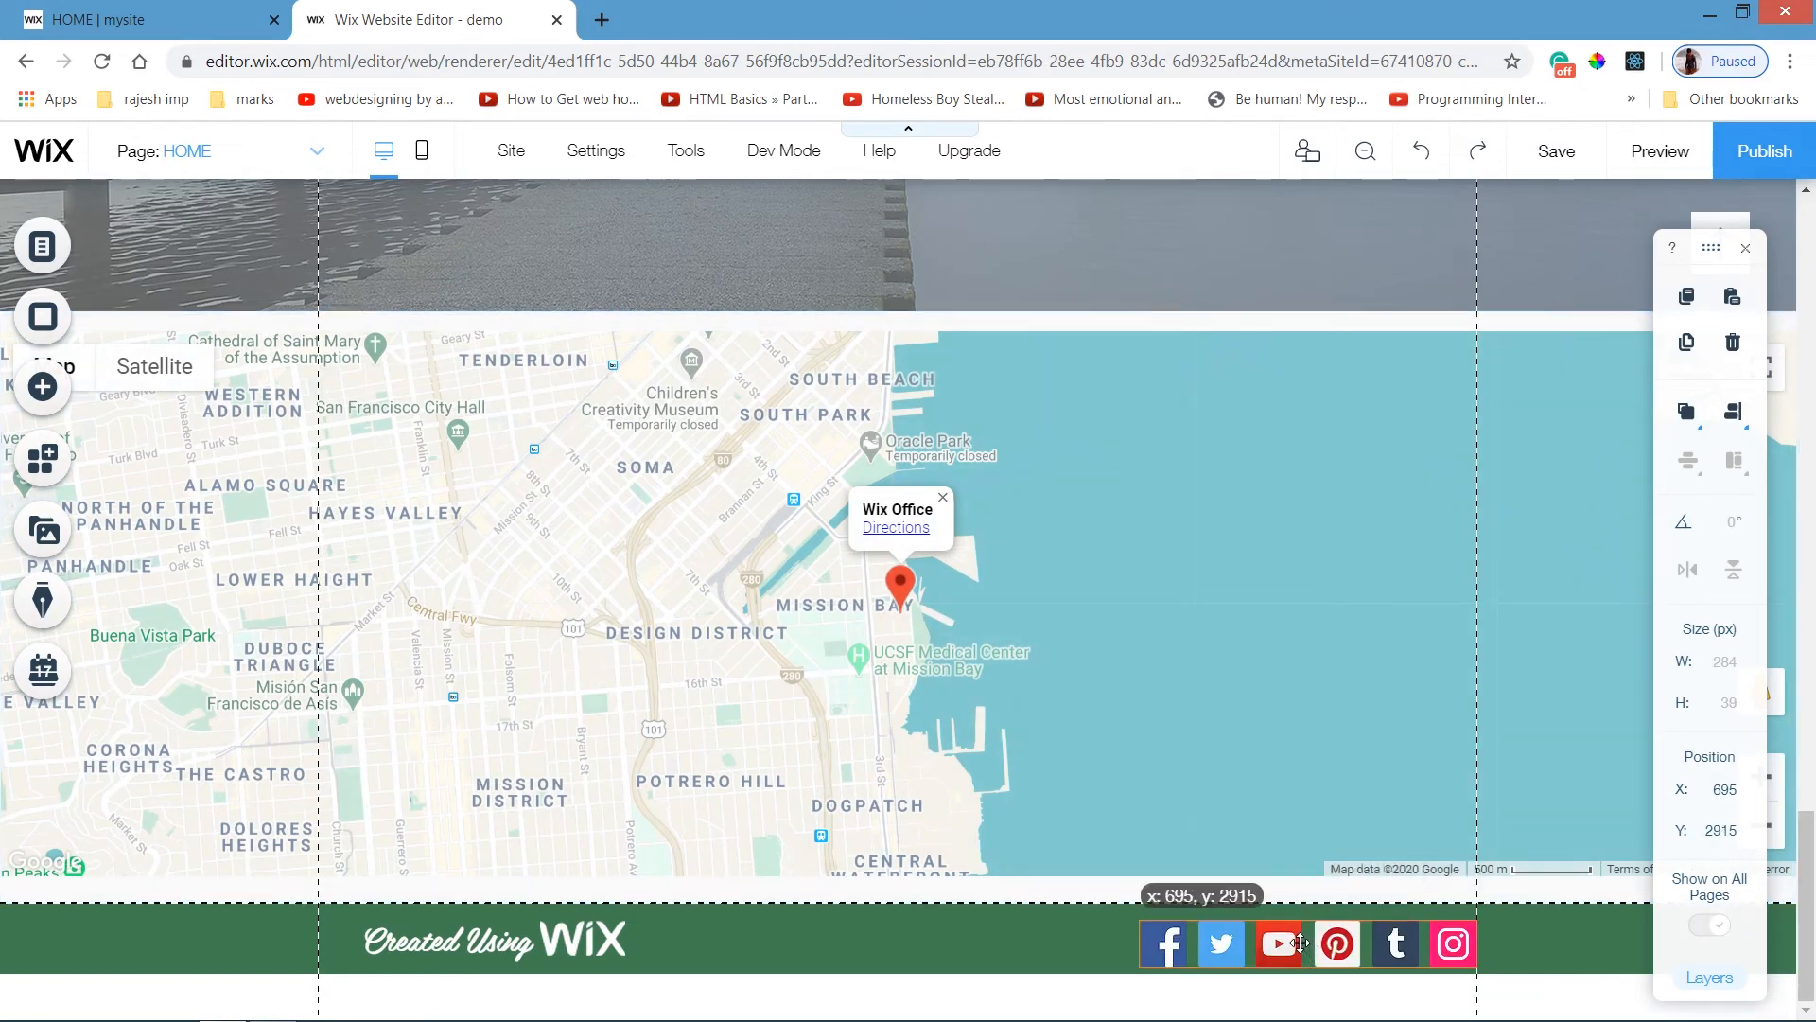
left_click_drag(1300, 942, 1293, 941)
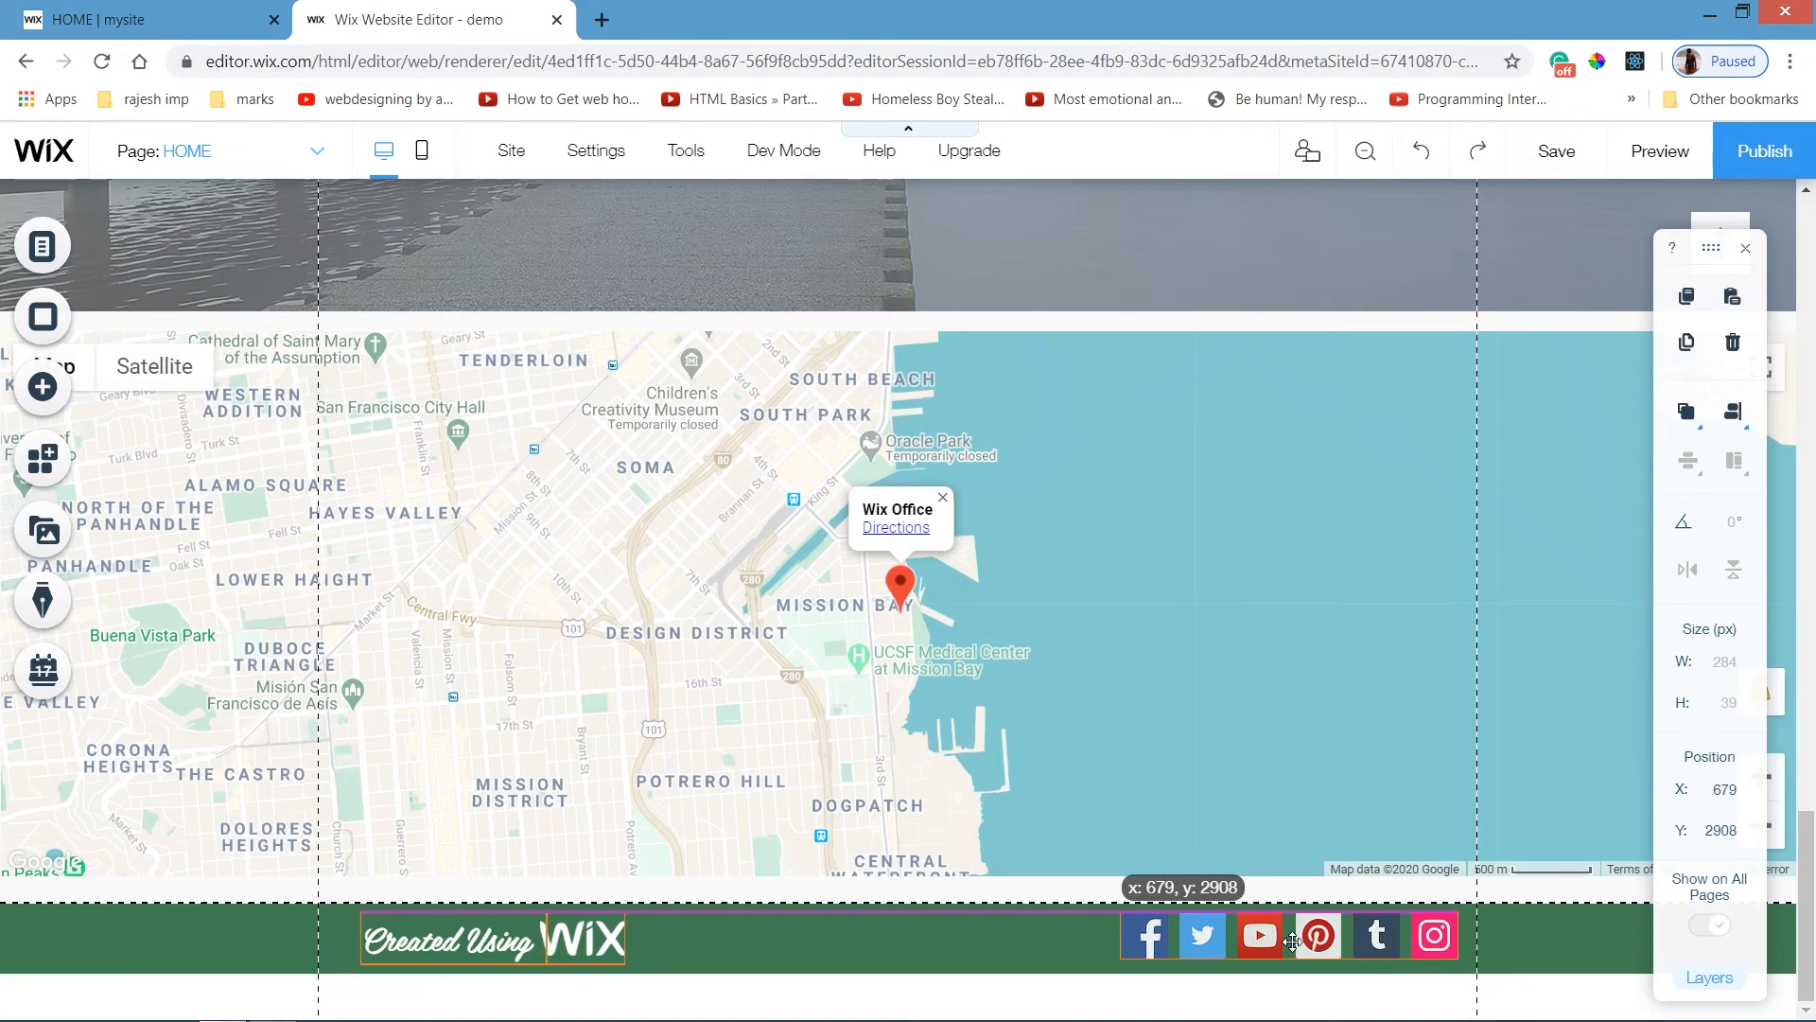
left_click_drag(1293, 941, 1194, 941)
left_click(1189, 858)
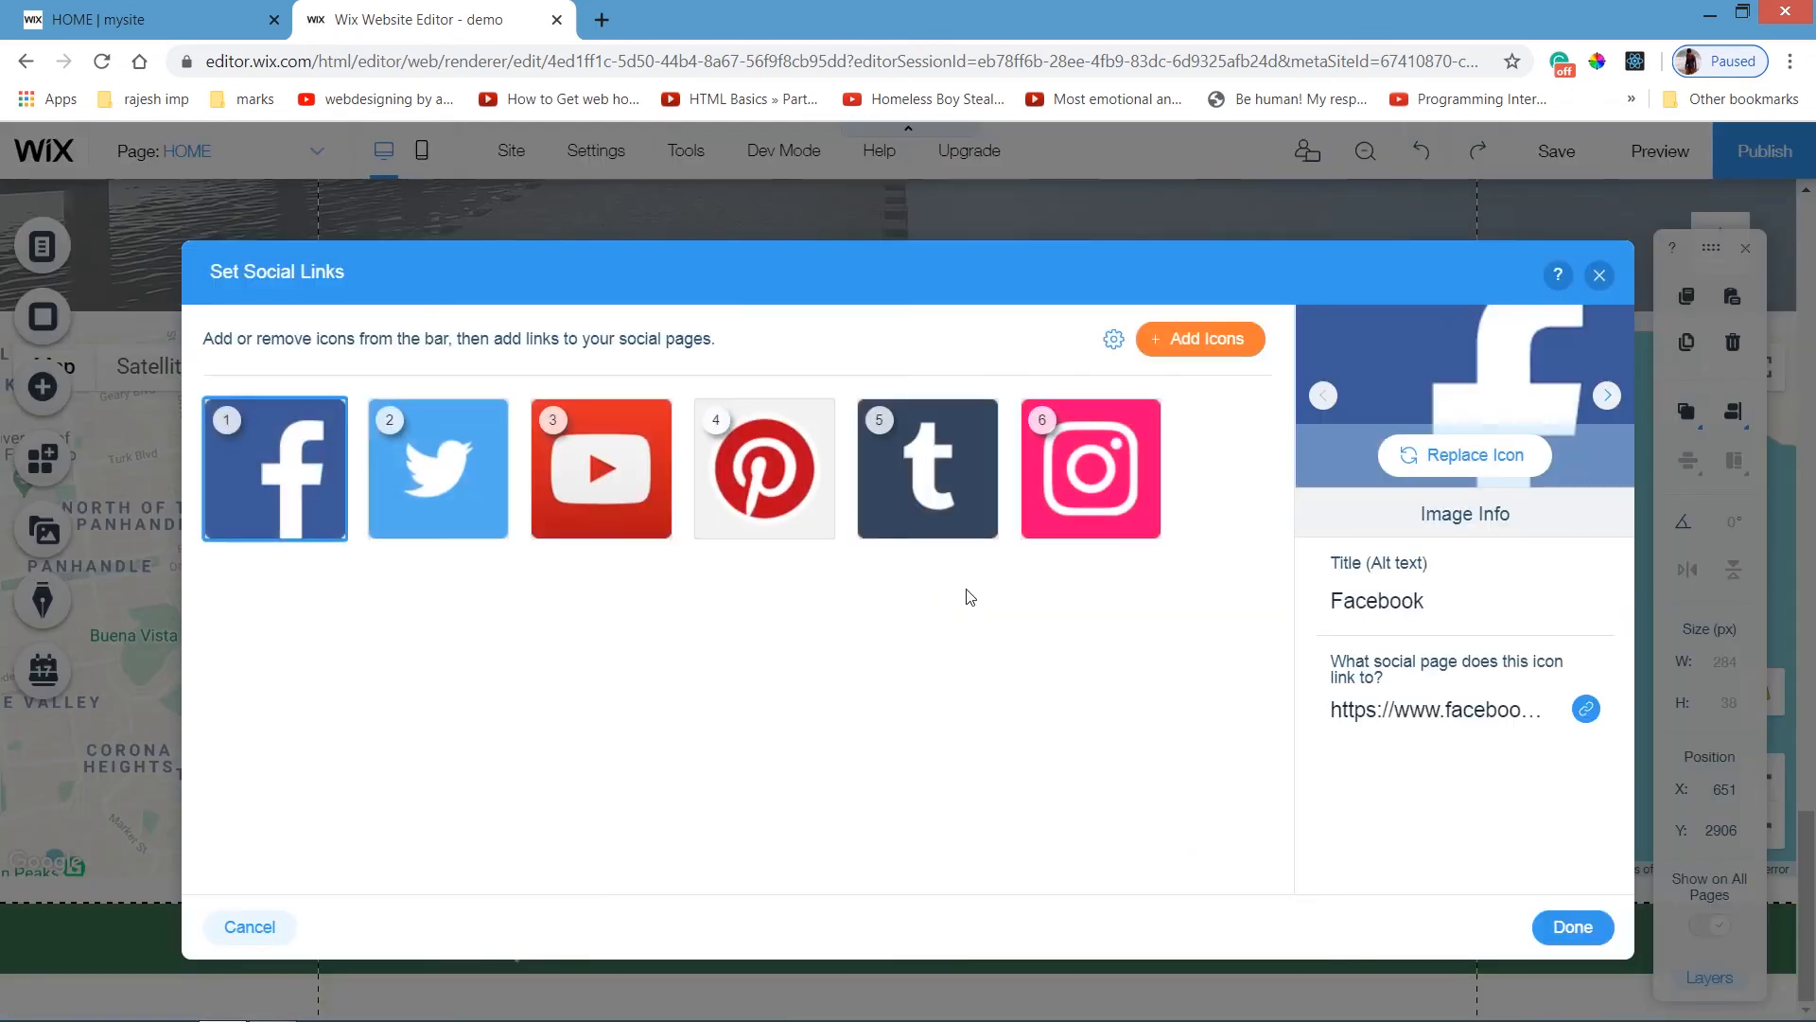
Delete the Tumblr icon from Set Social Links, check the Pinterest link, and finish.
left_click(955, 478)
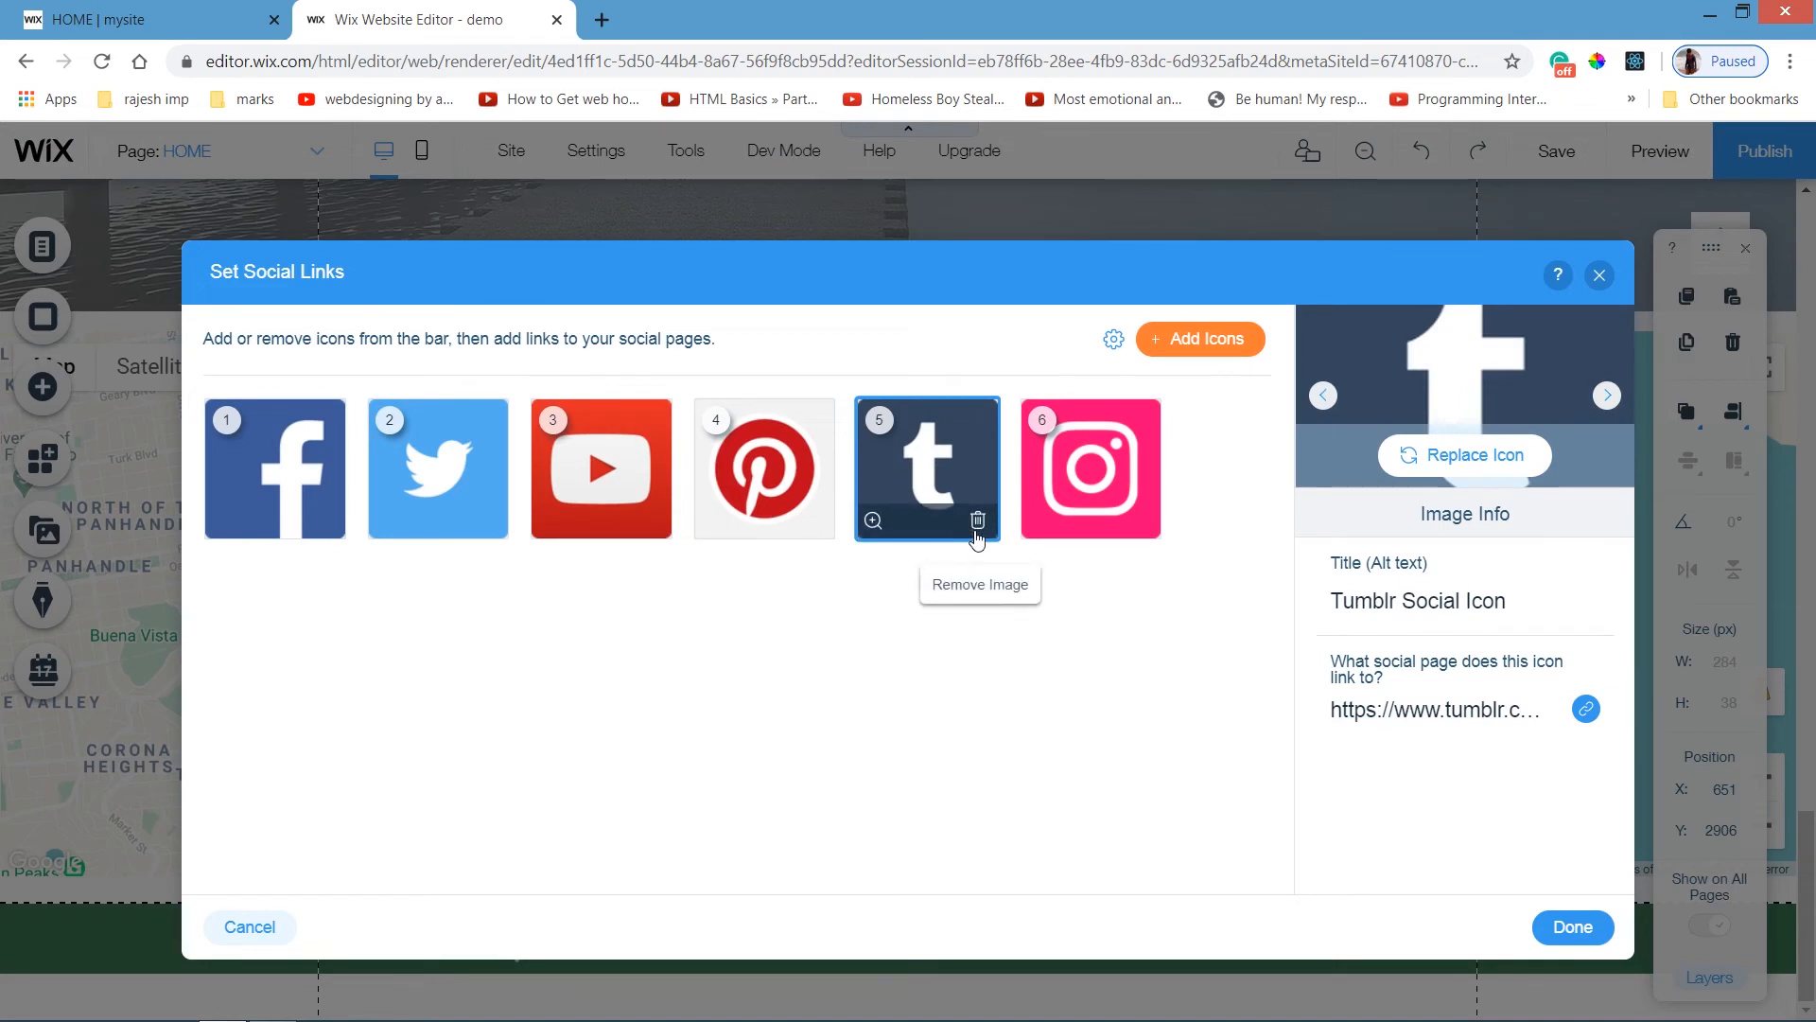
left_click(978, 521)
left_click(766, 497)
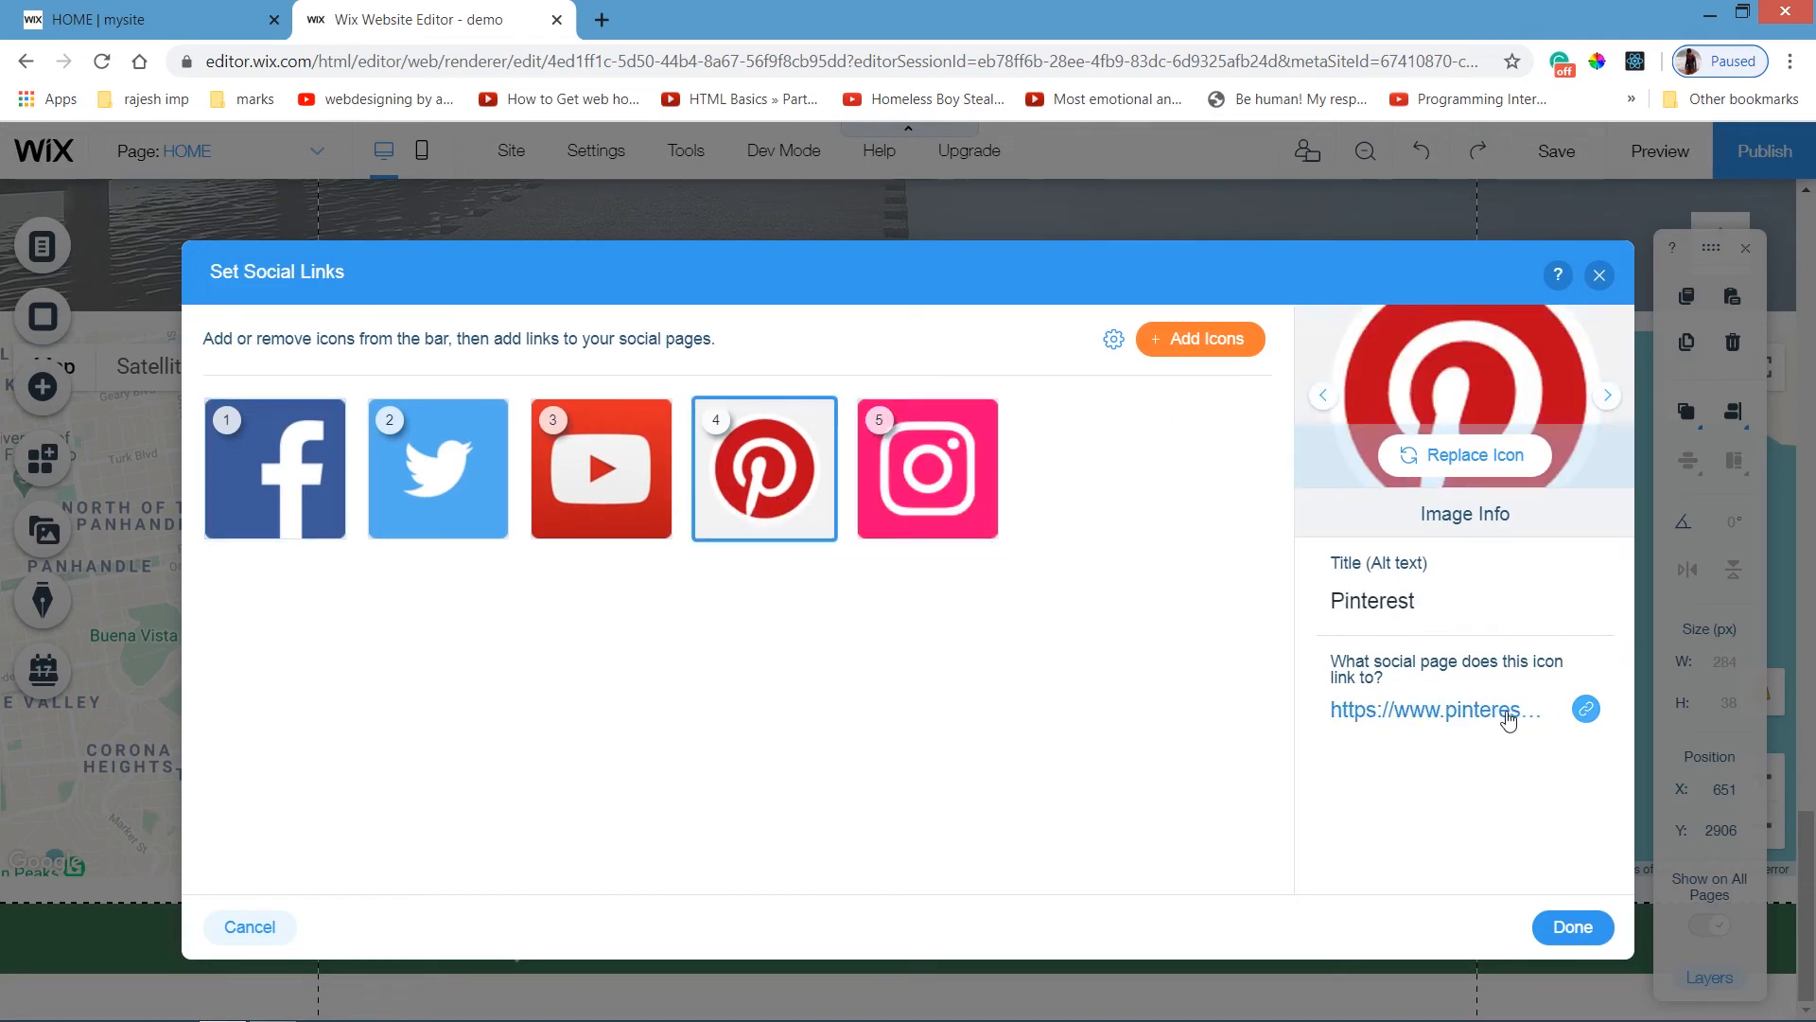
left_click(1435, 709)
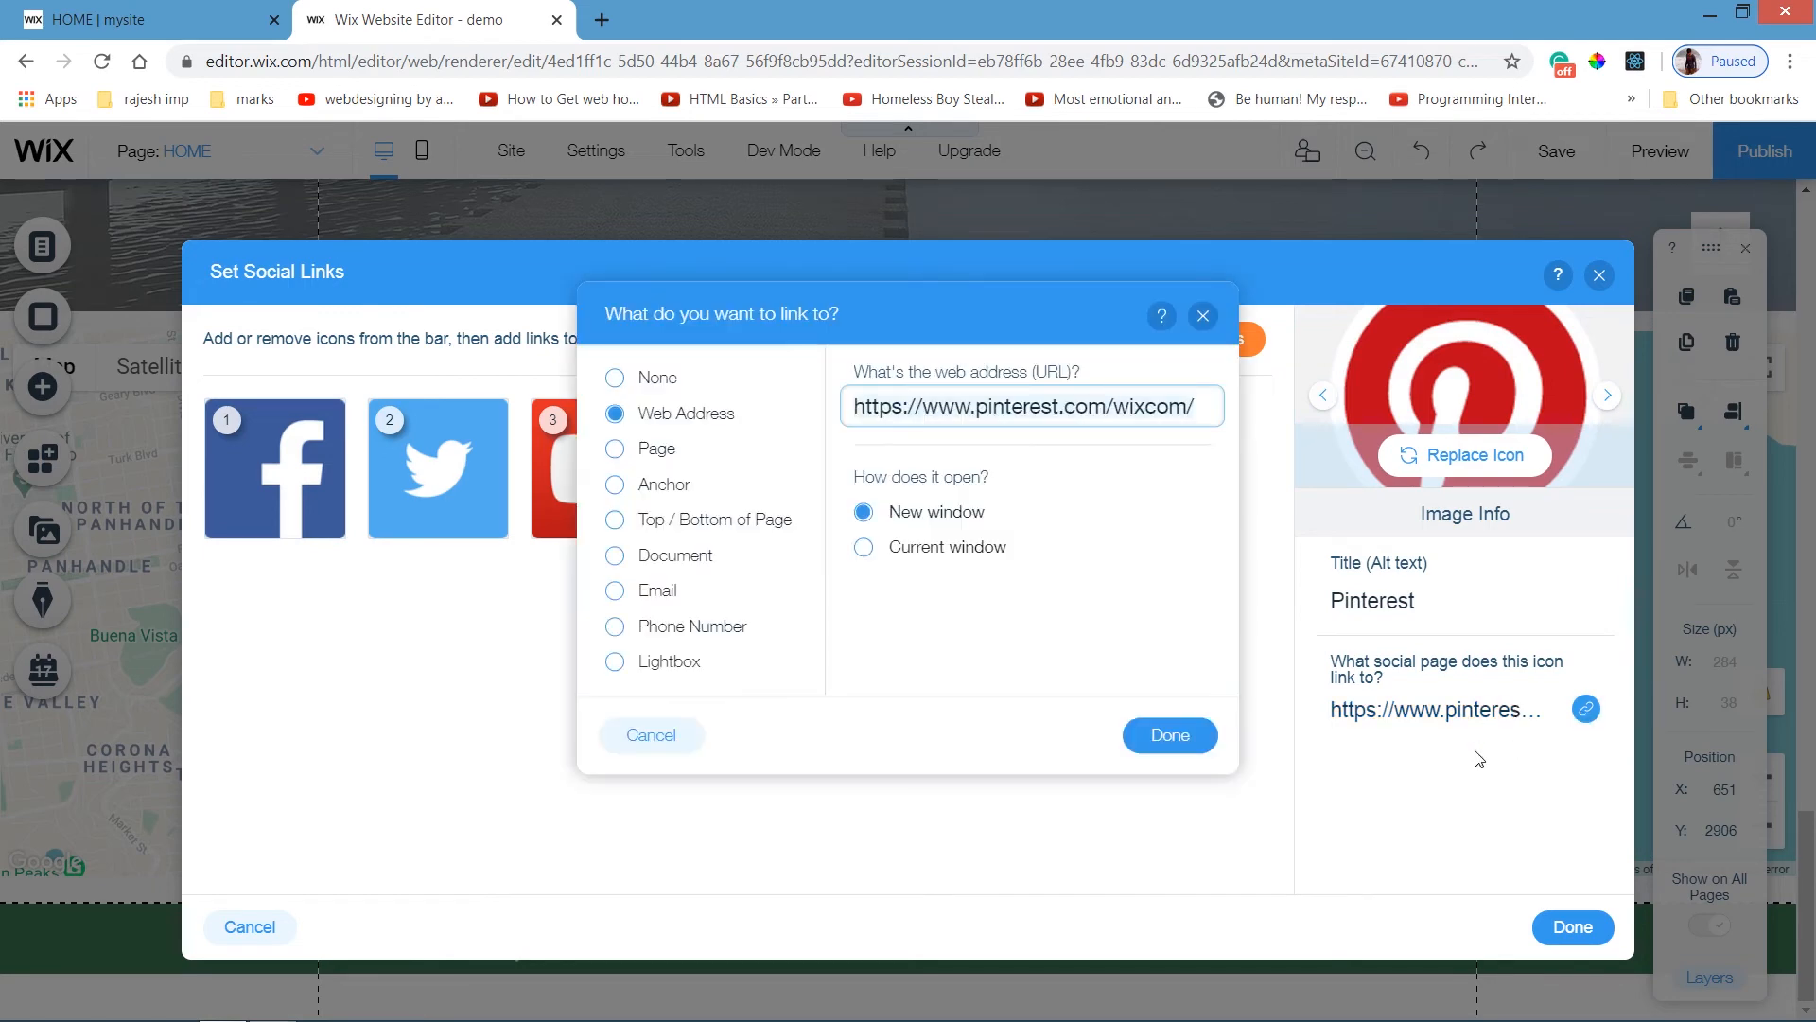
left_click(1204, 316)
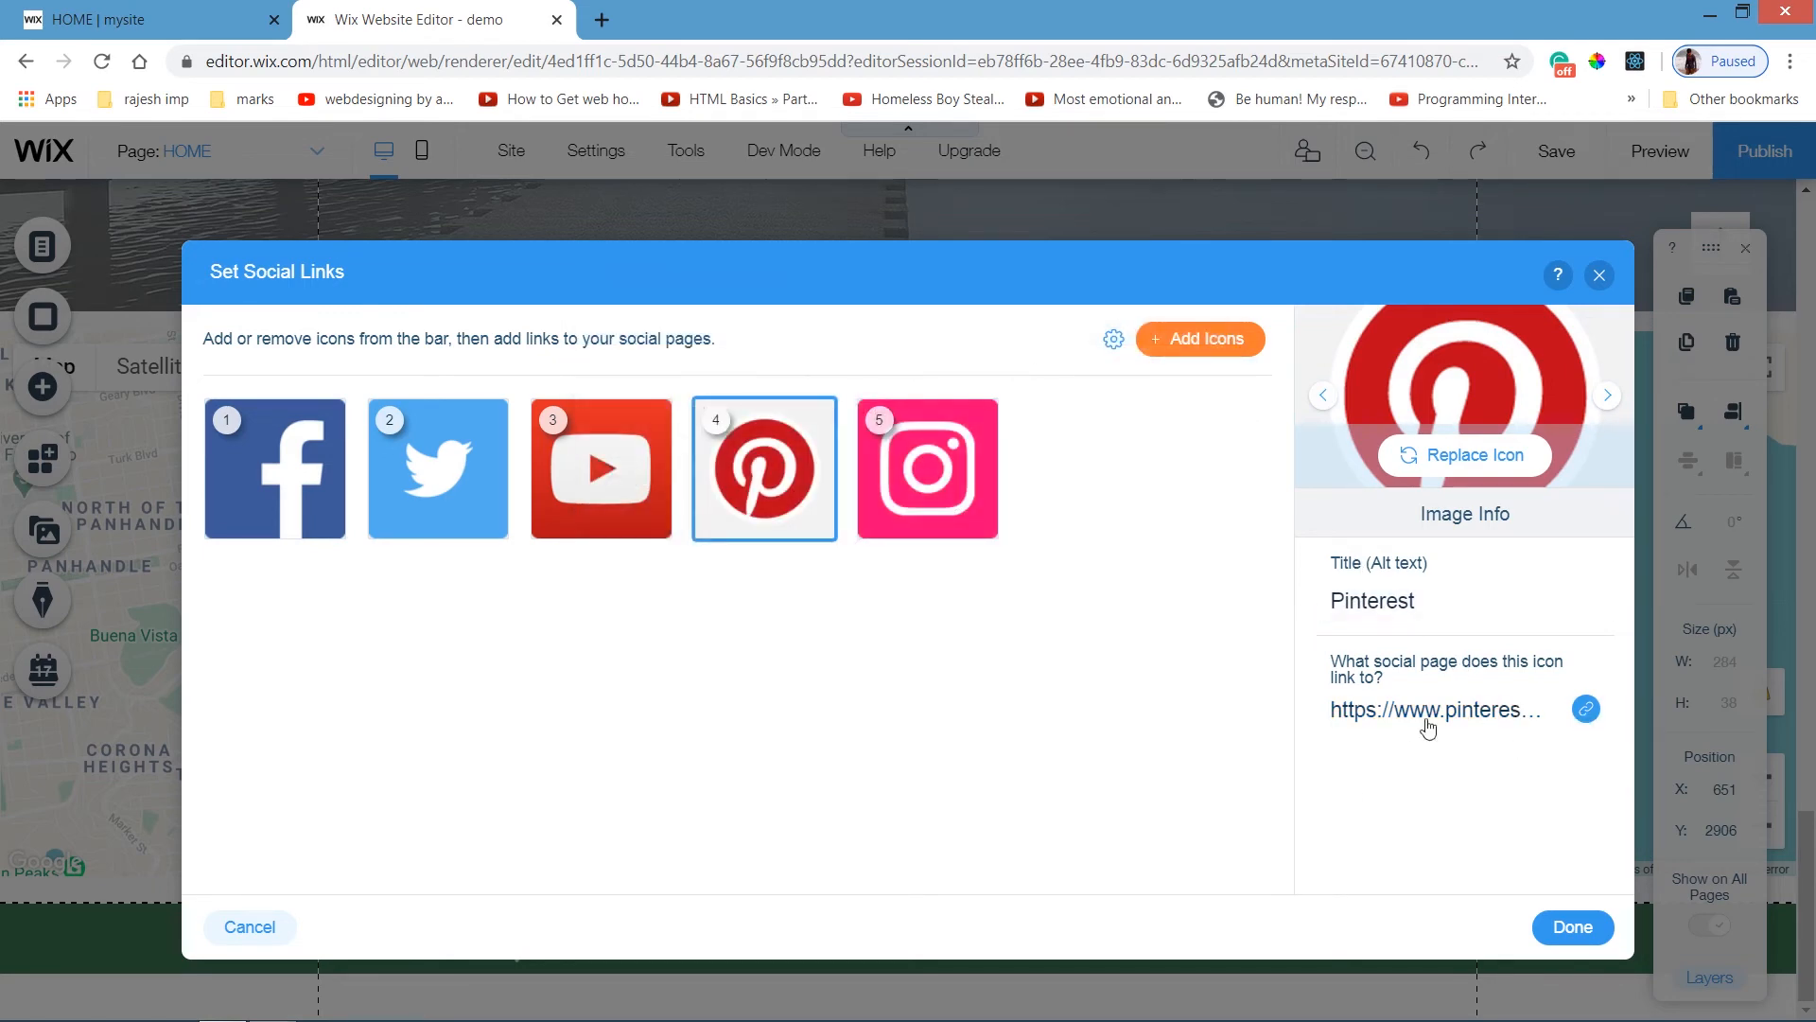
left_click(1563, 930)
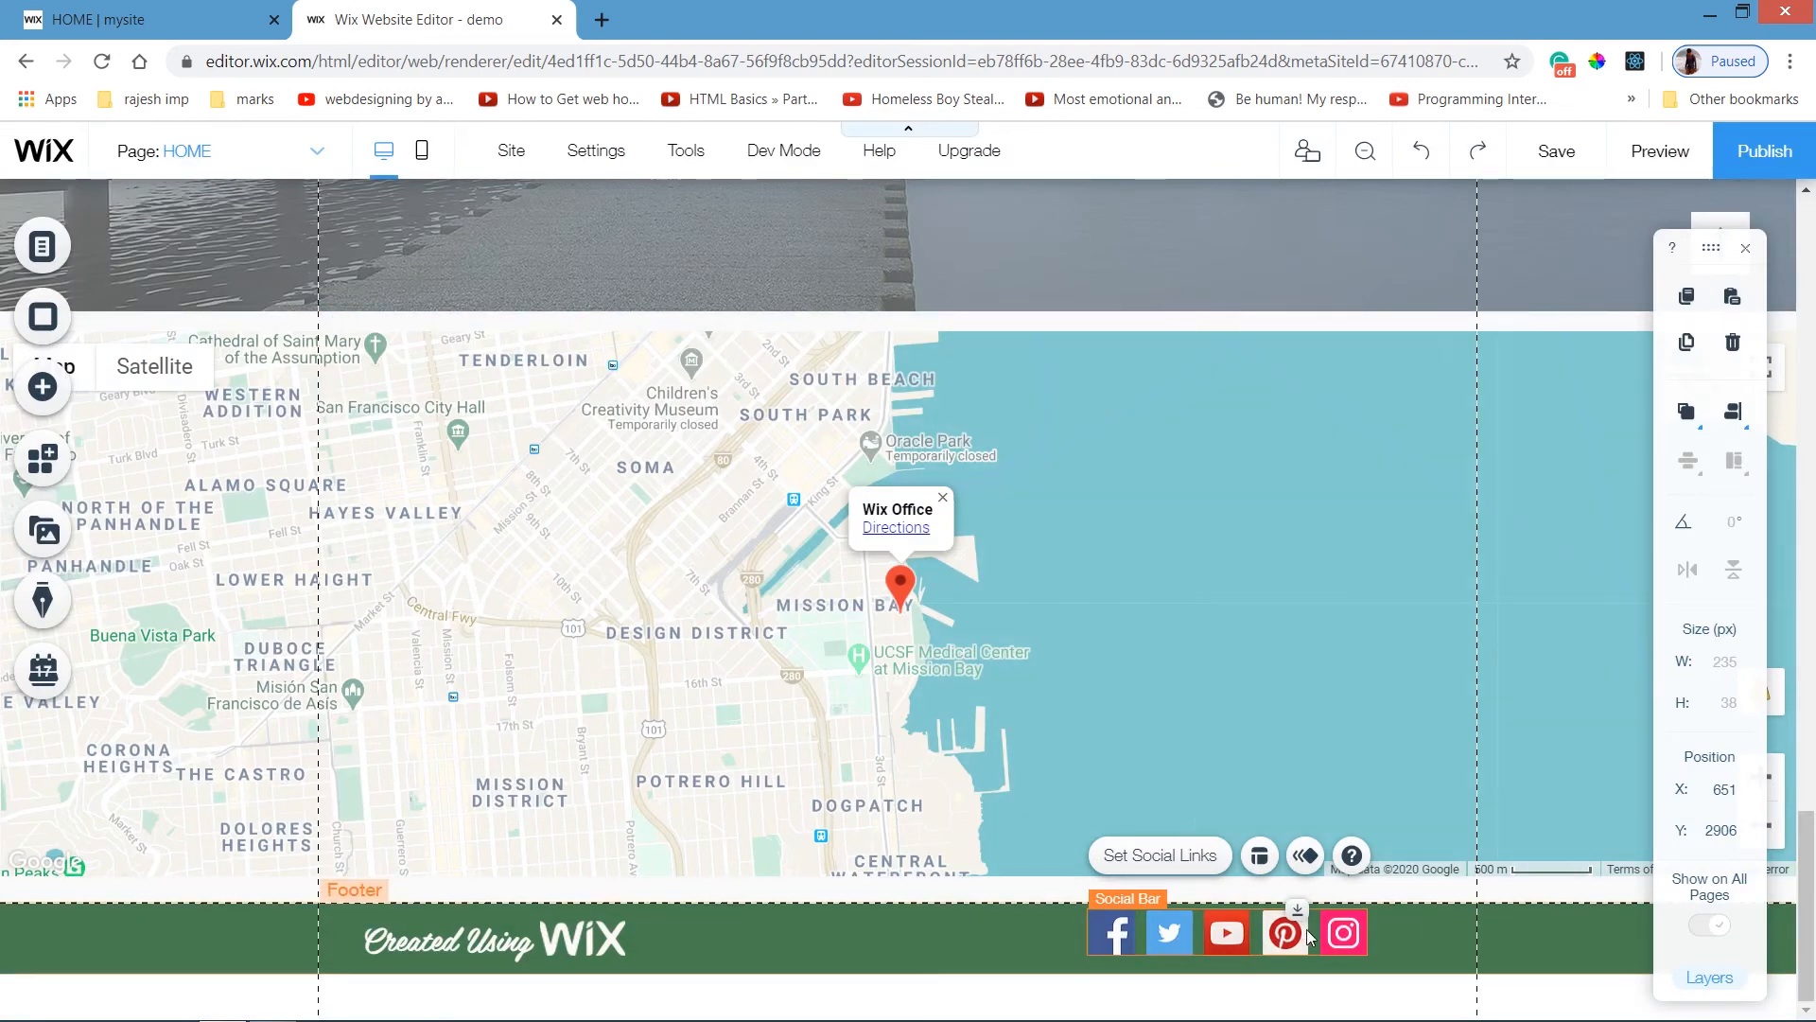
Nudge the social icons slightly lower in the footer.
left_click_drag(1308, 937, 1303, 934)
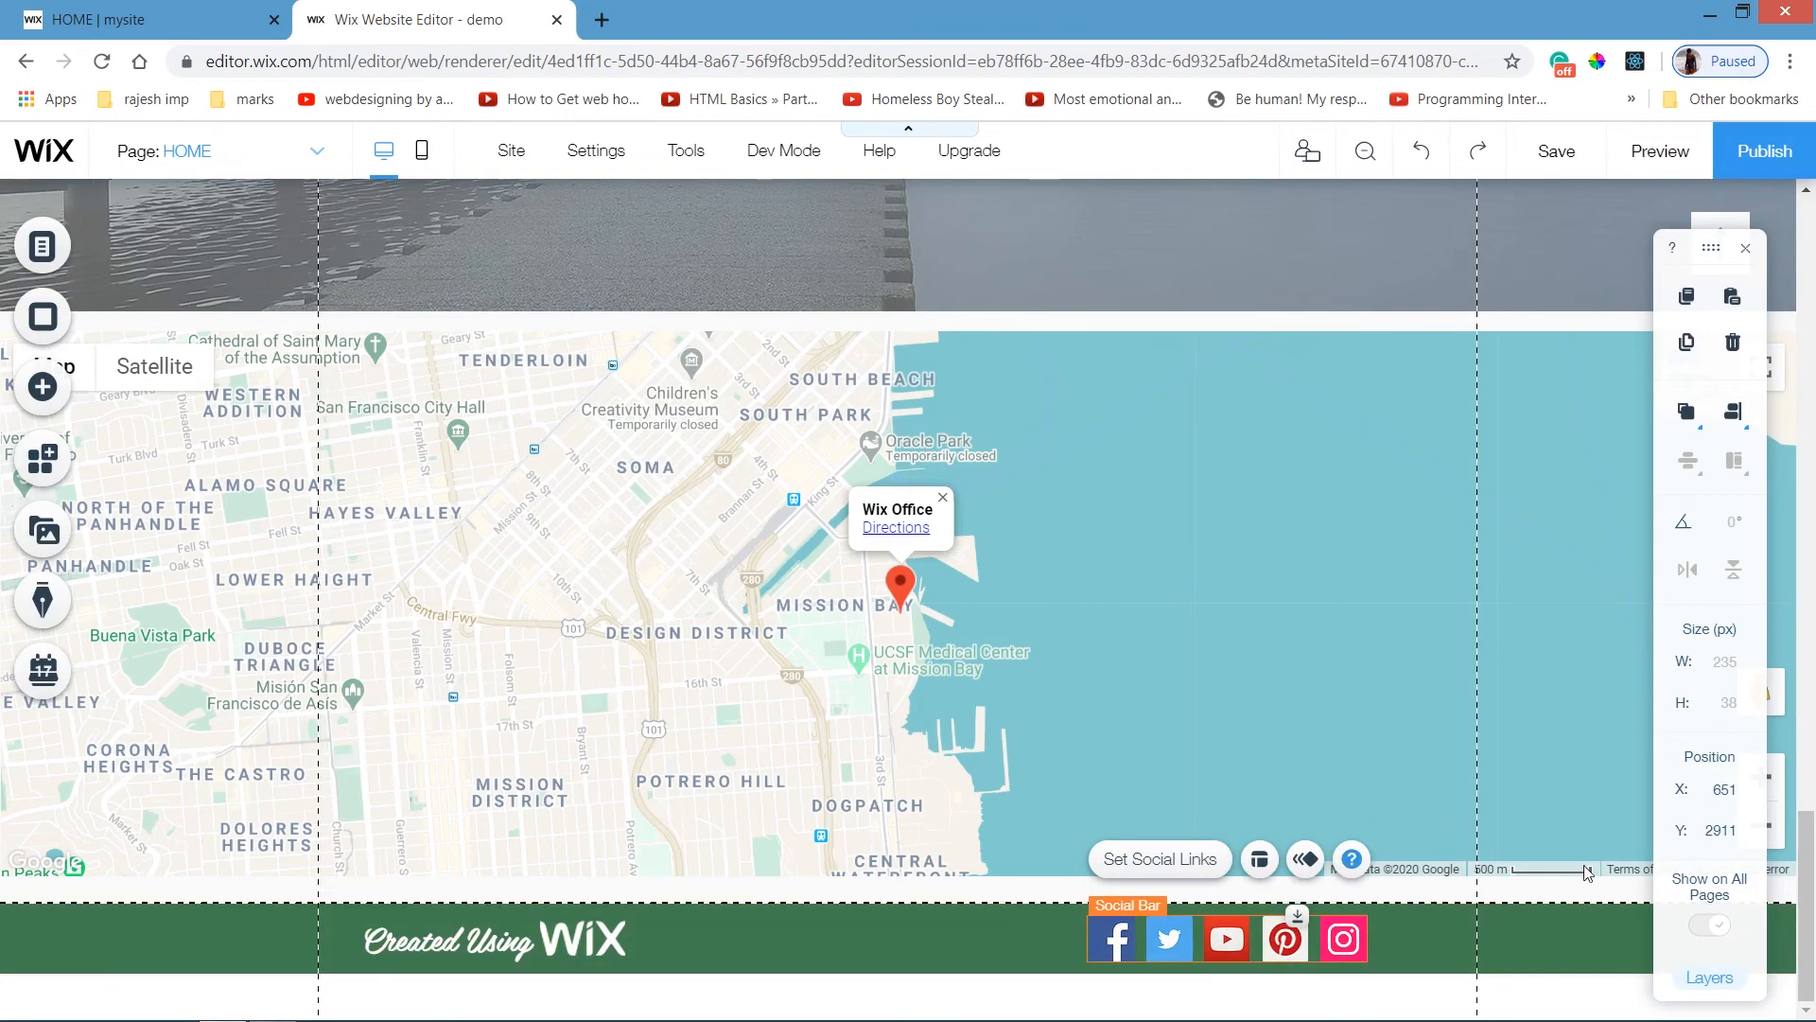
scroll(1813, 890, "up", 2)
left_click_drag(1814, 889, 1813, 272)
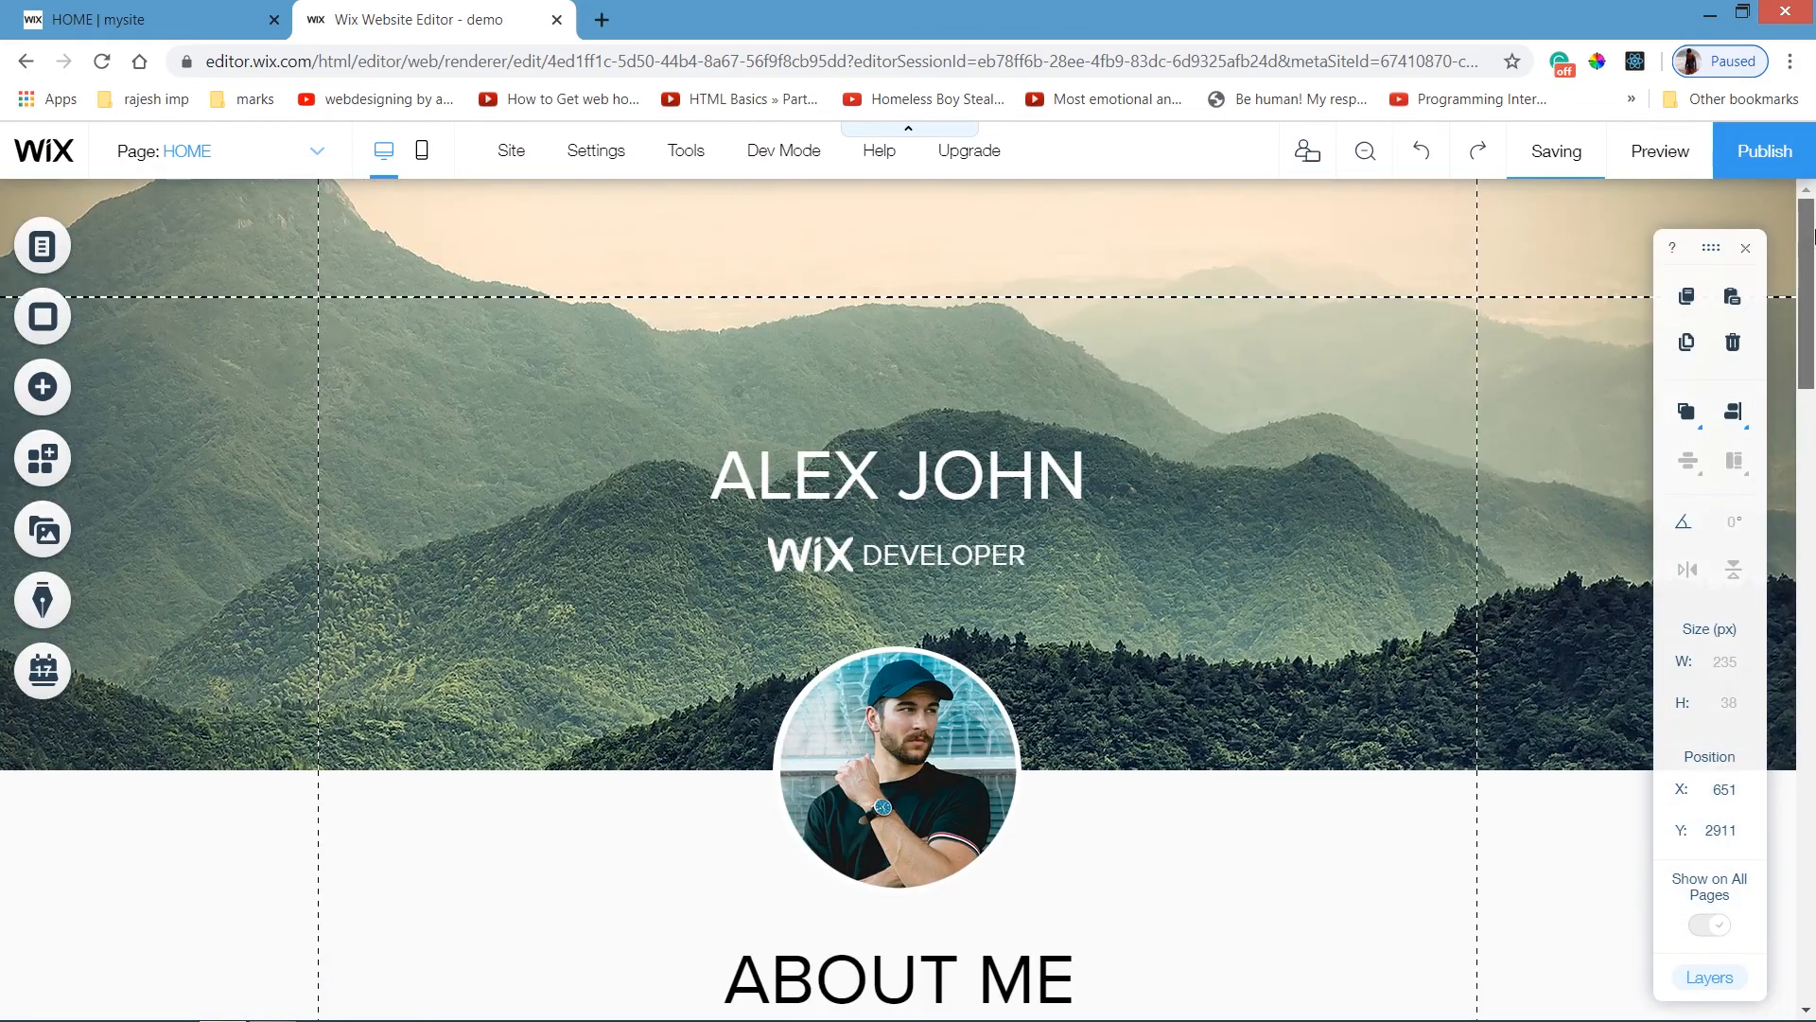
Preview the site and follow KNOW MORE to confirm it opens the About Me page.
left_click(1660, 152)
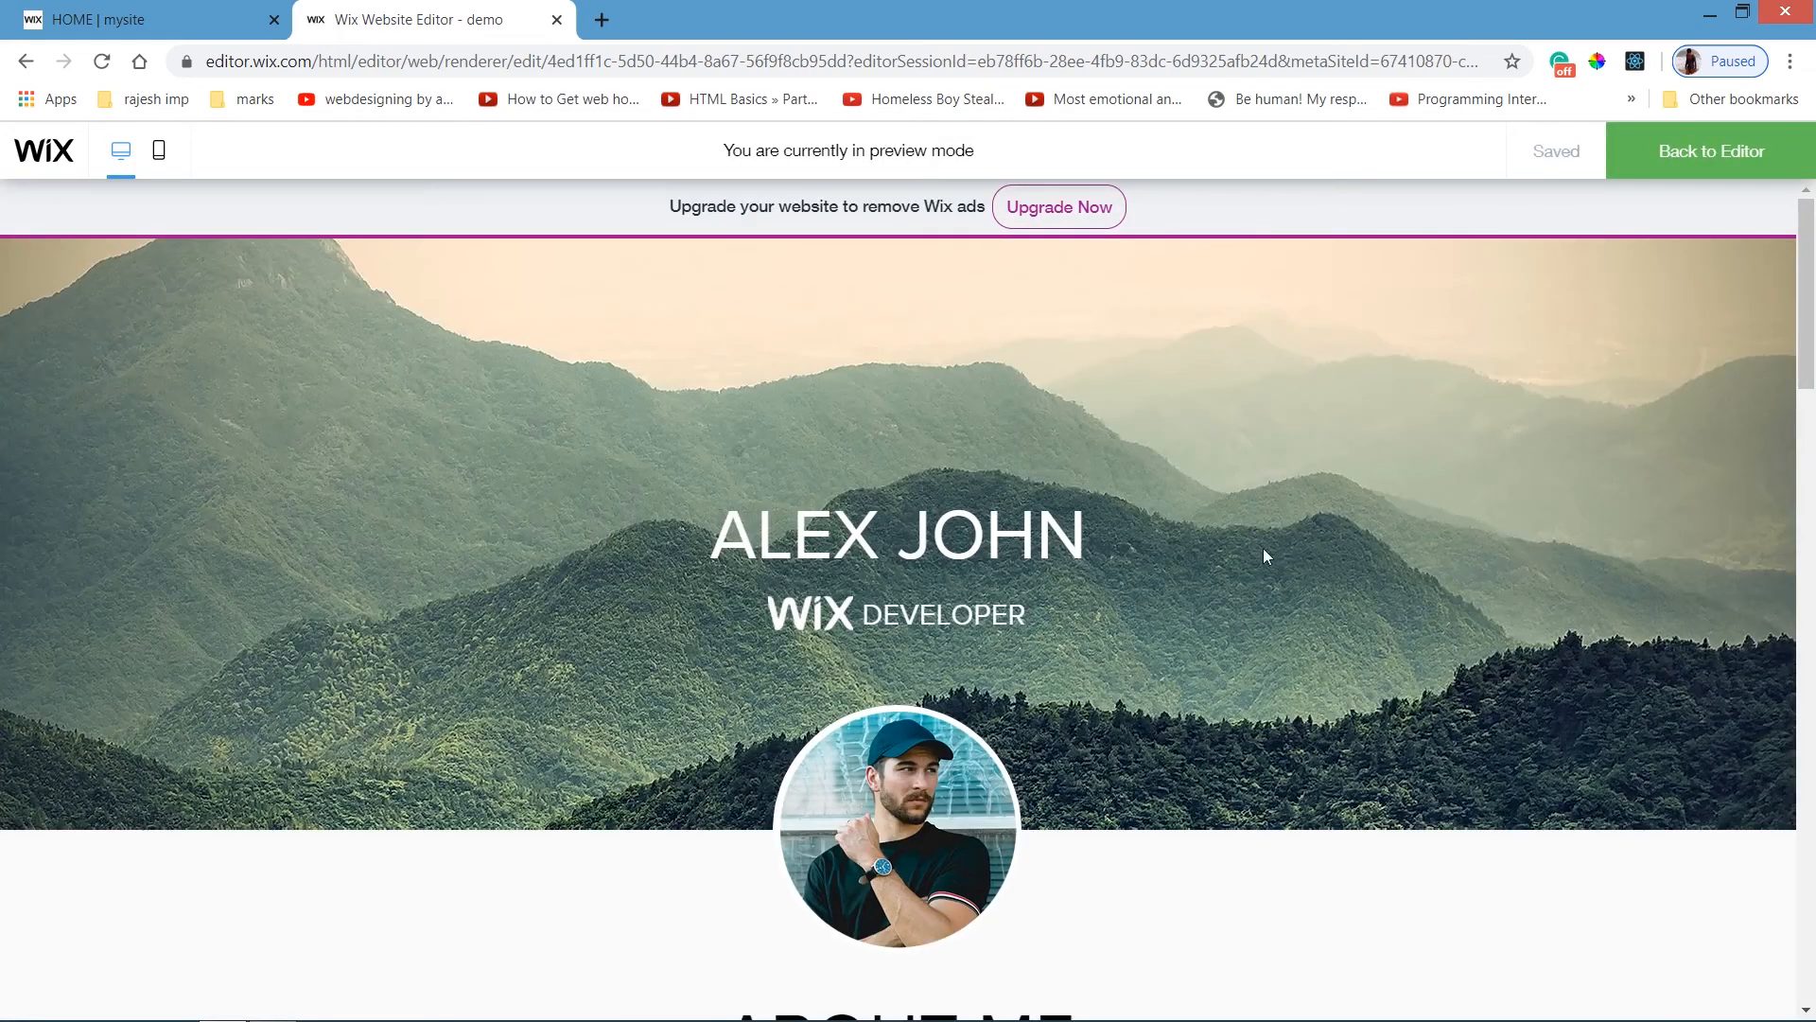
left_click_drag(1806, 378, 1814, 941)
left_click_drag(1813, 870, 1809, 412)
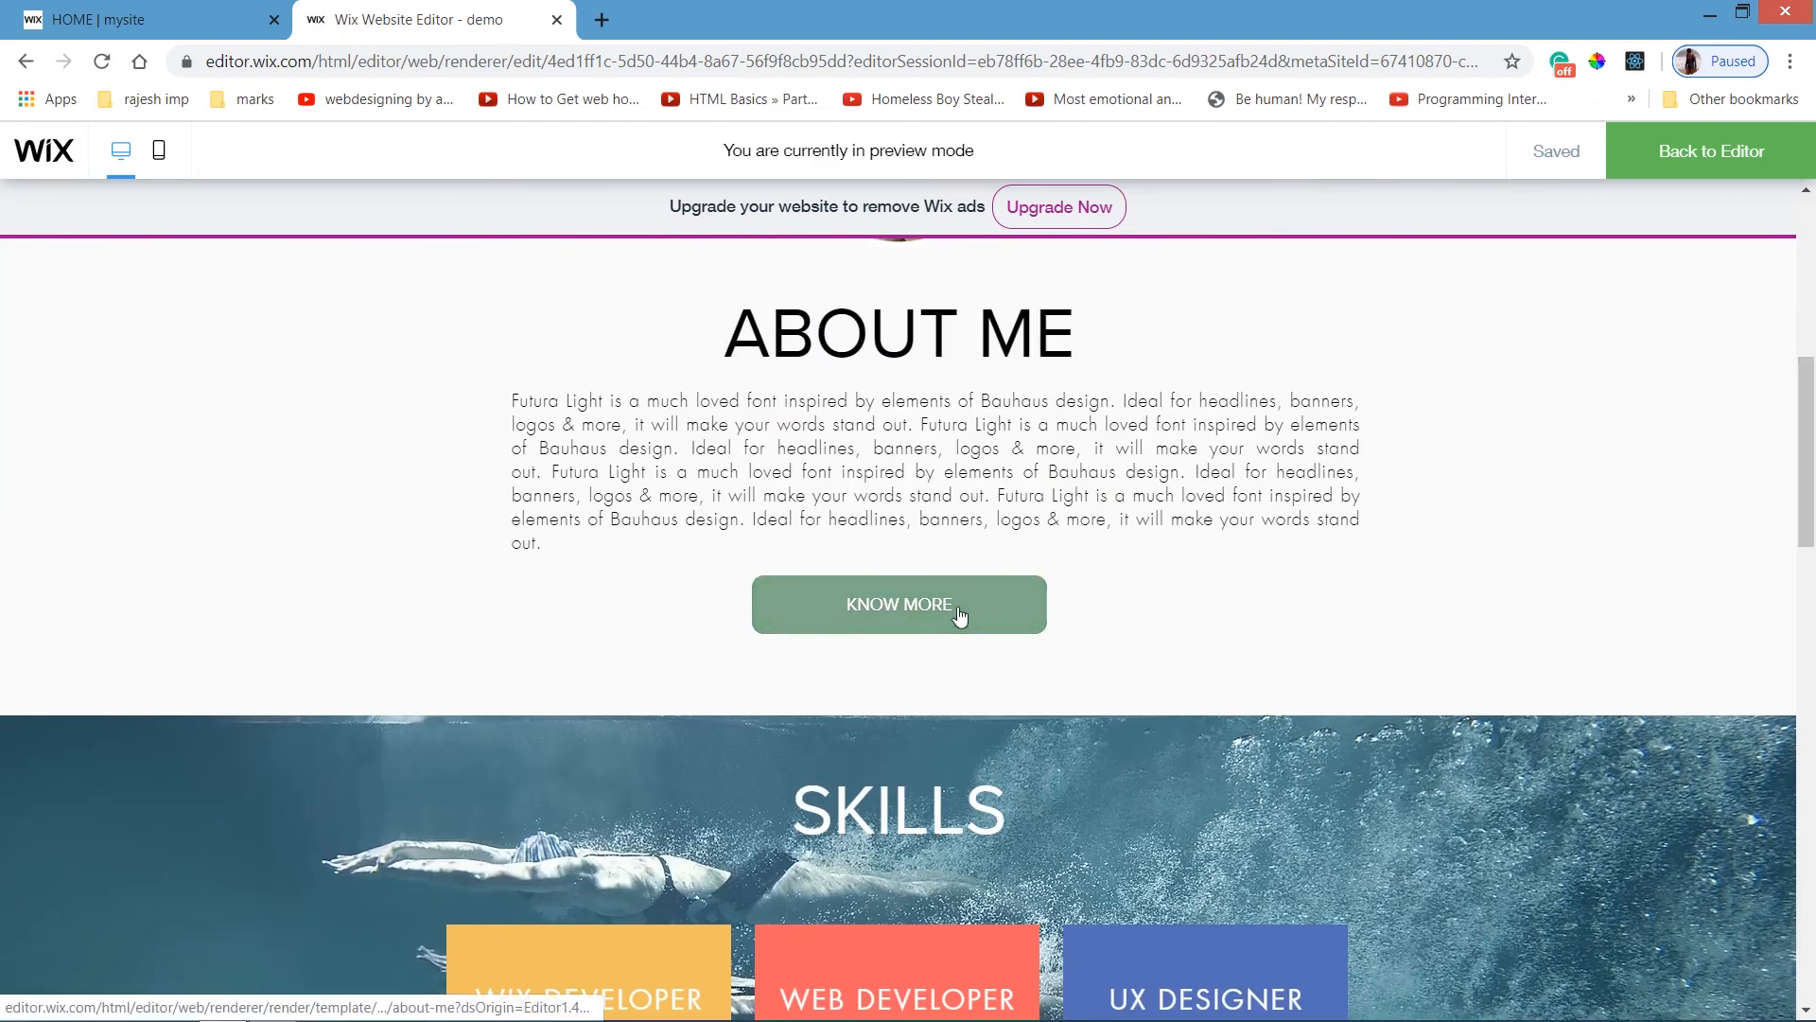
left_click(925, 541)
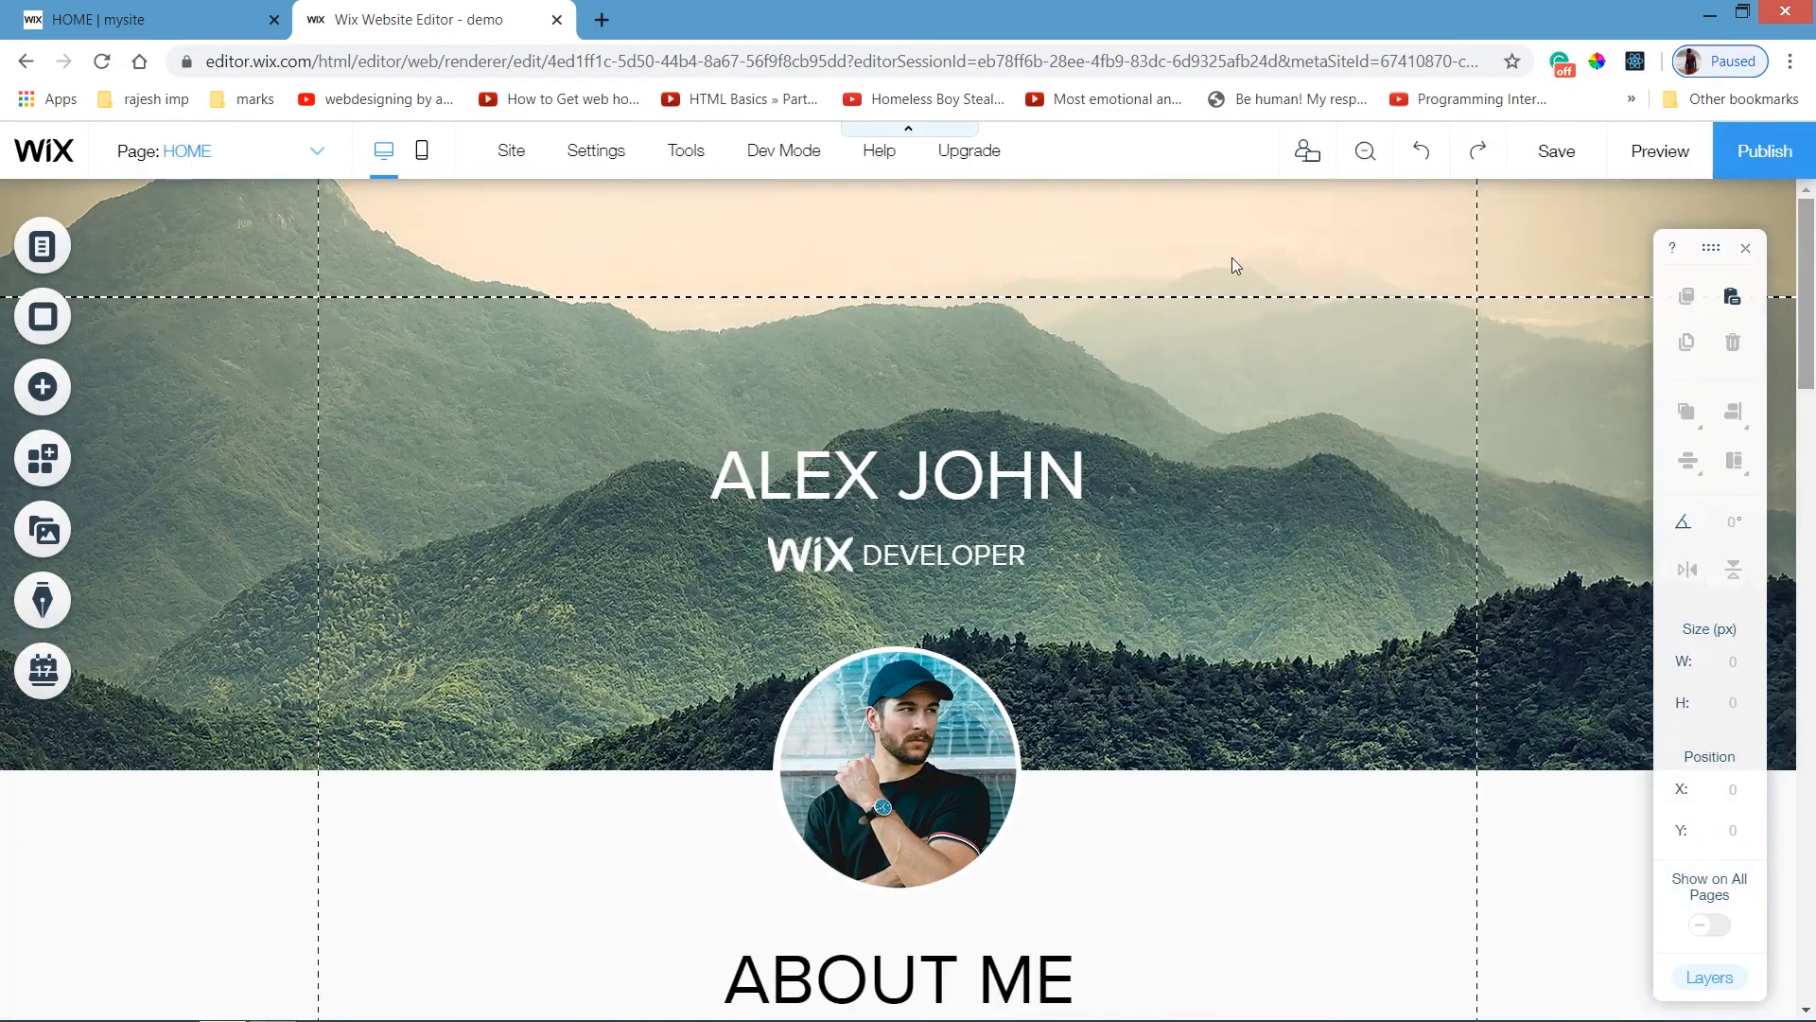
Switch HOME to the mobile layout and open the Zoom Out & Reorder view.
left_click(419, 171)
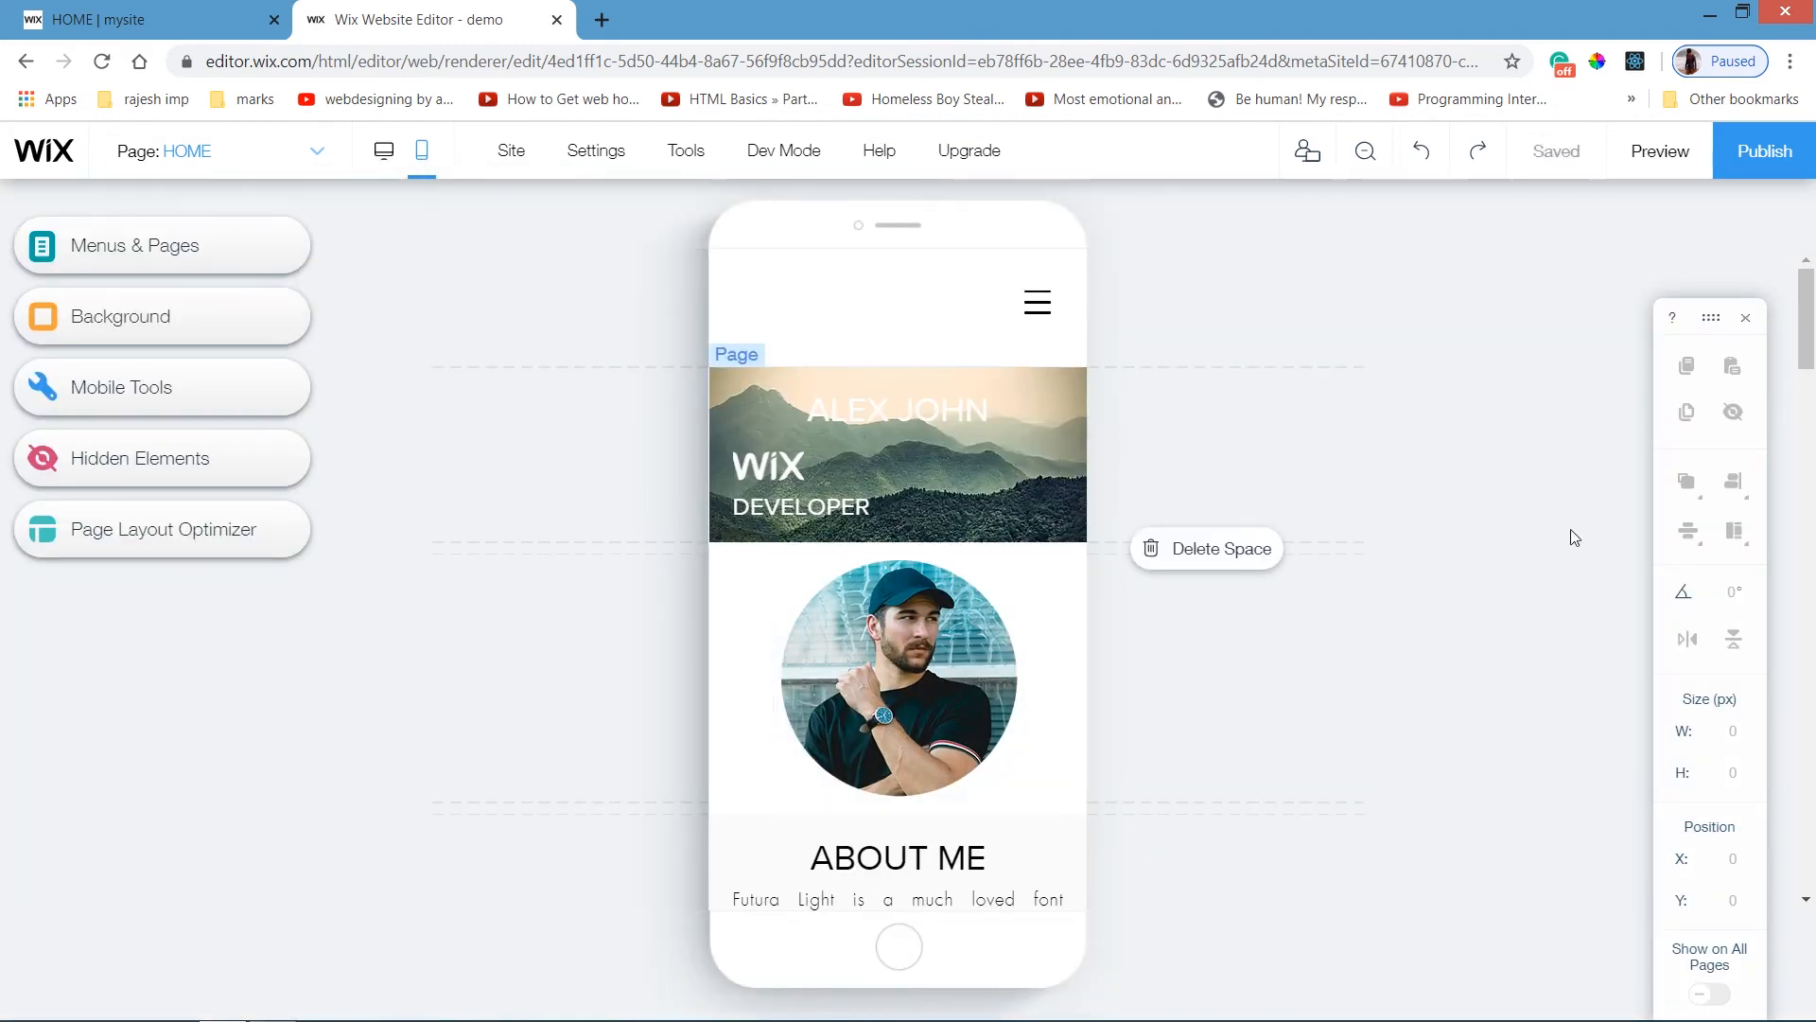
left_click_drag(1813, 355, 1807, 640)
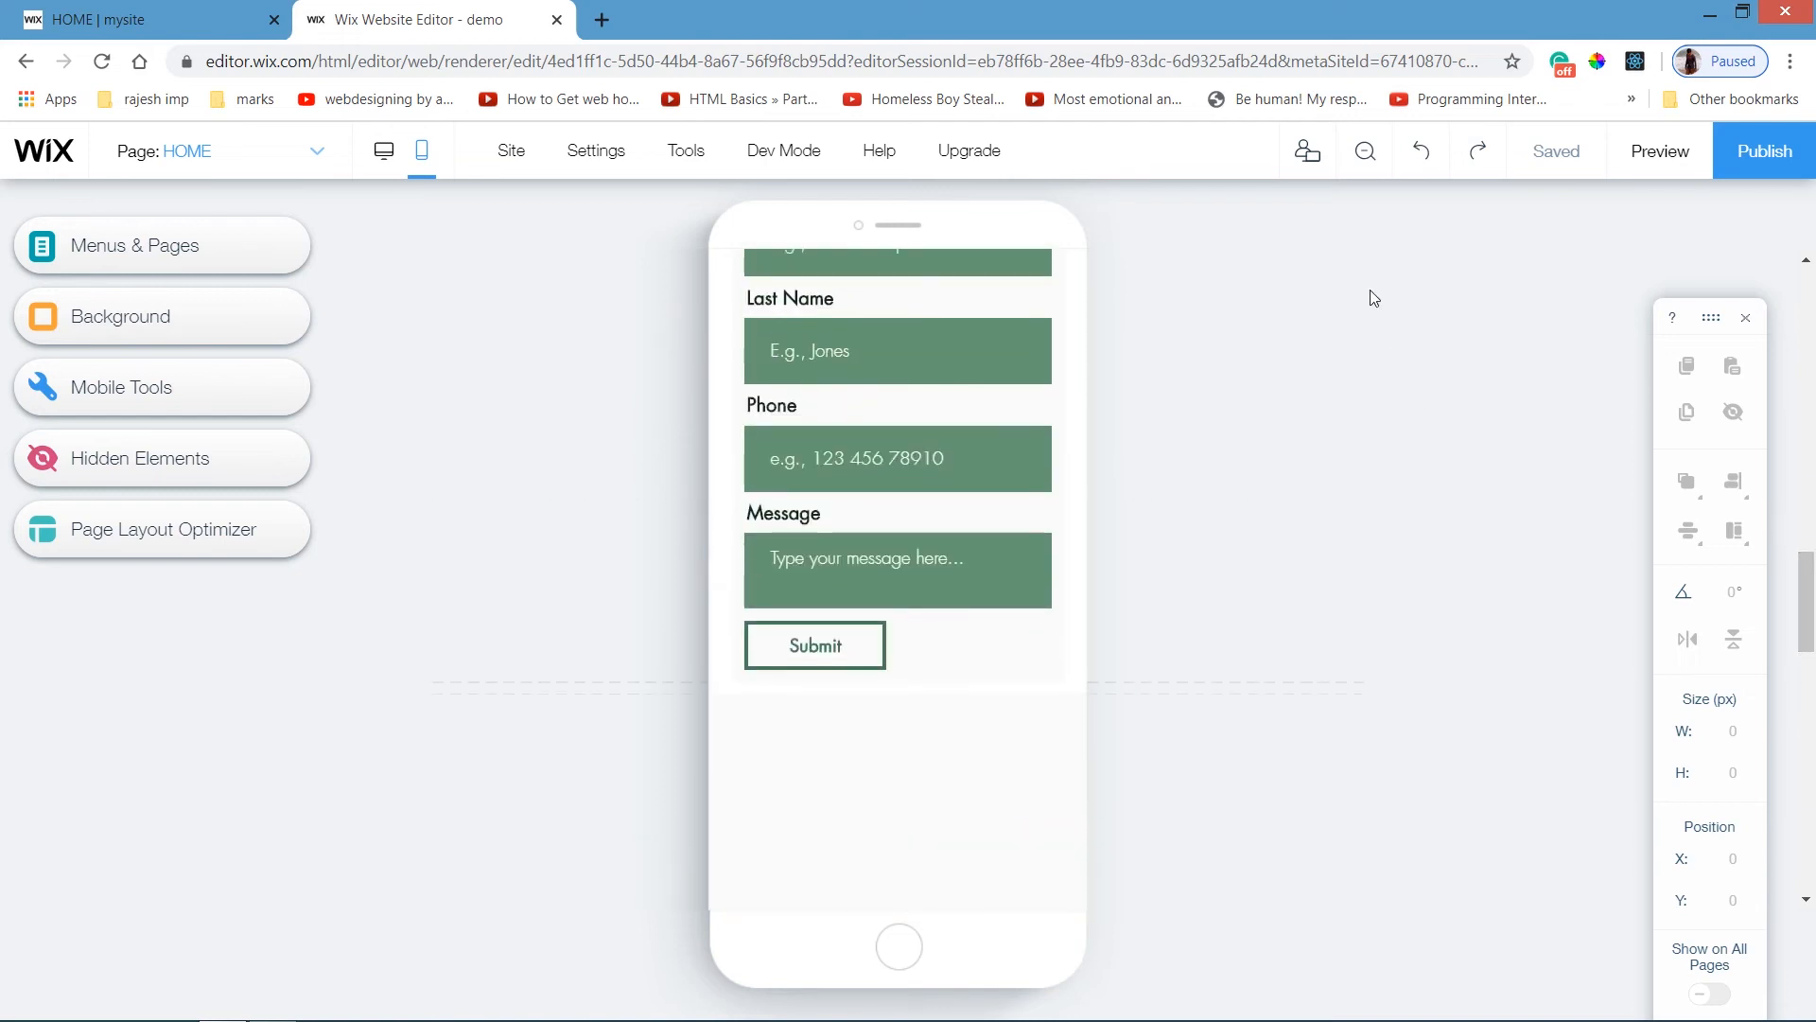
left_click(1354, 154)
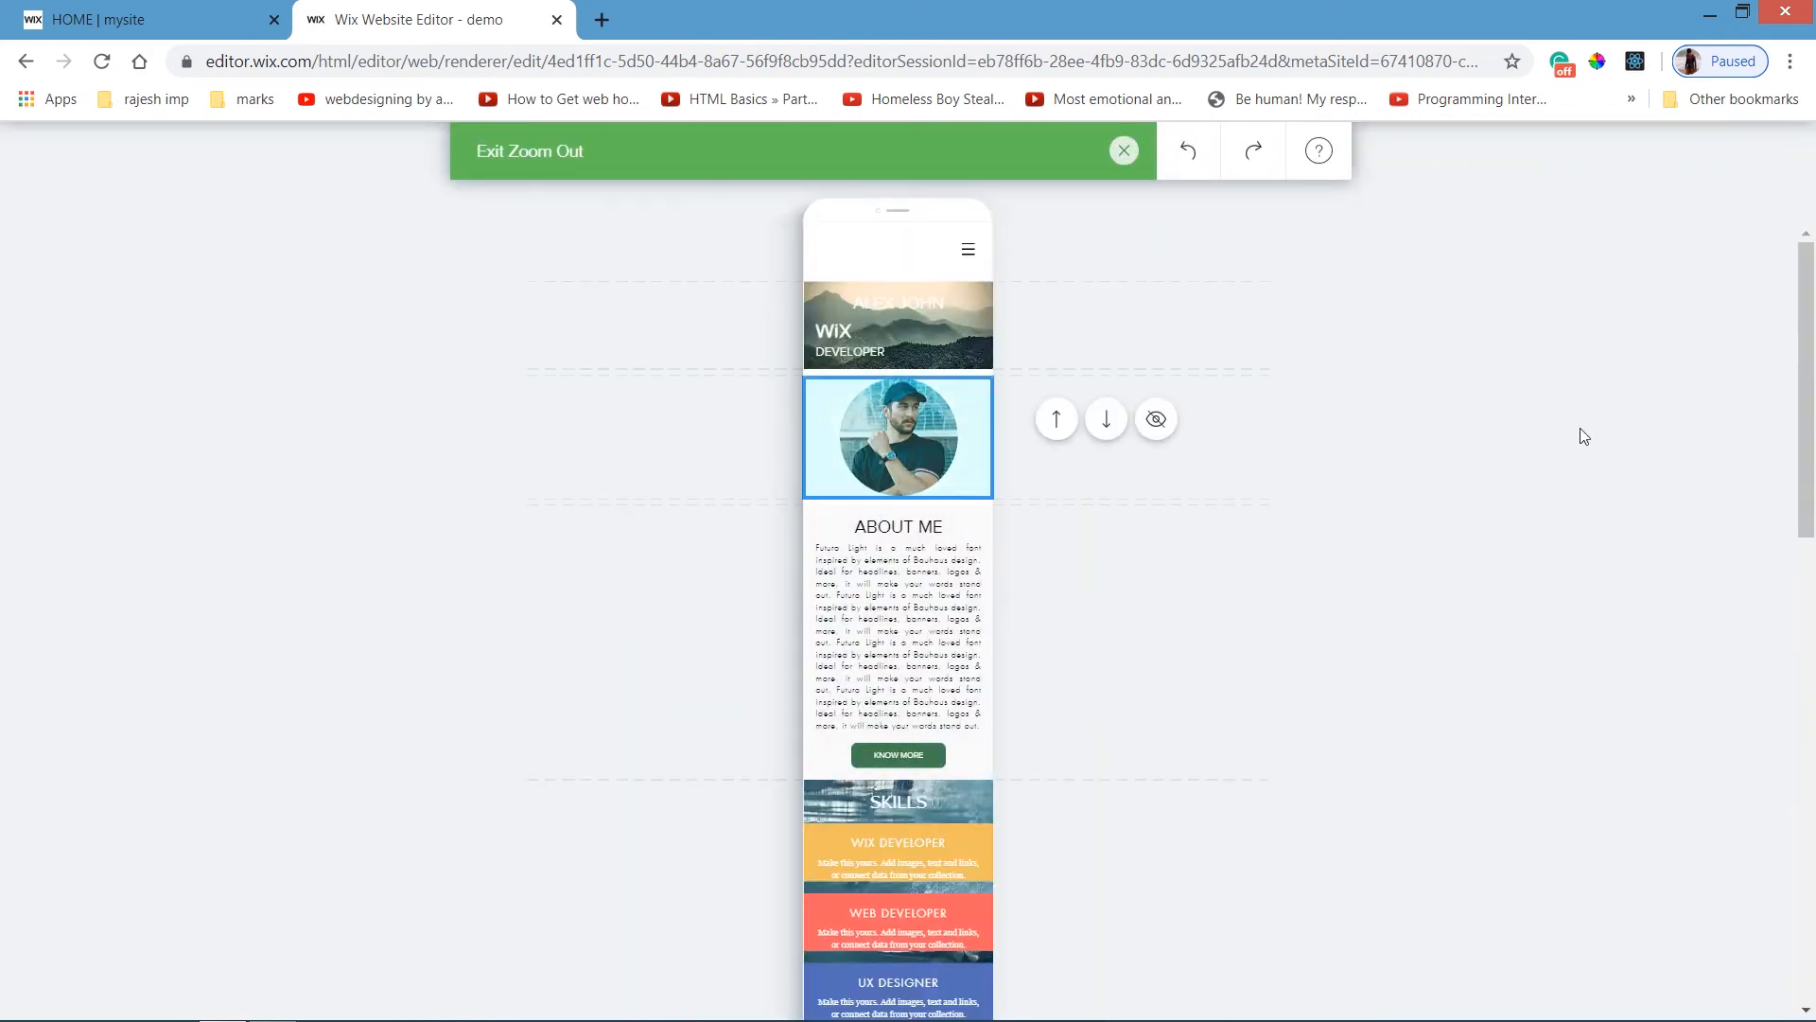
Hide the empty section above HOBBIES on mobile and exit the zoomed-out view.
left_click_drag(1808, 453, 1812, 811)
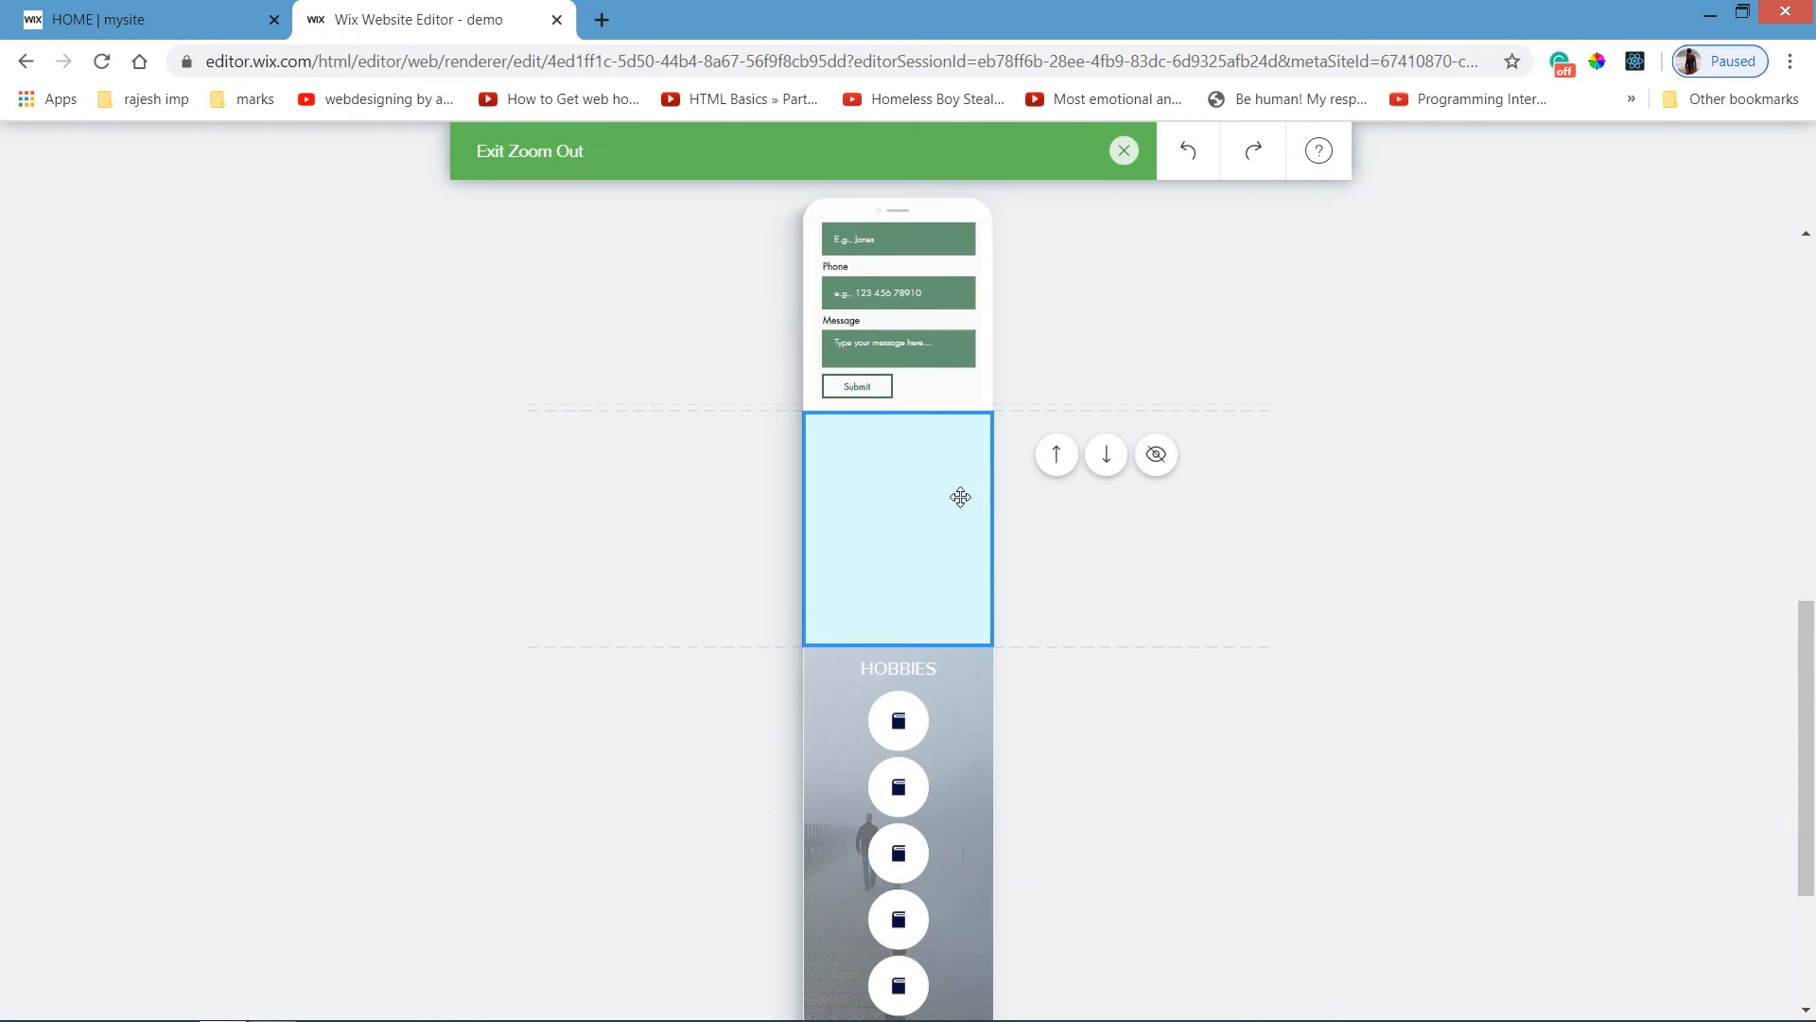
left_click(1156, 455)
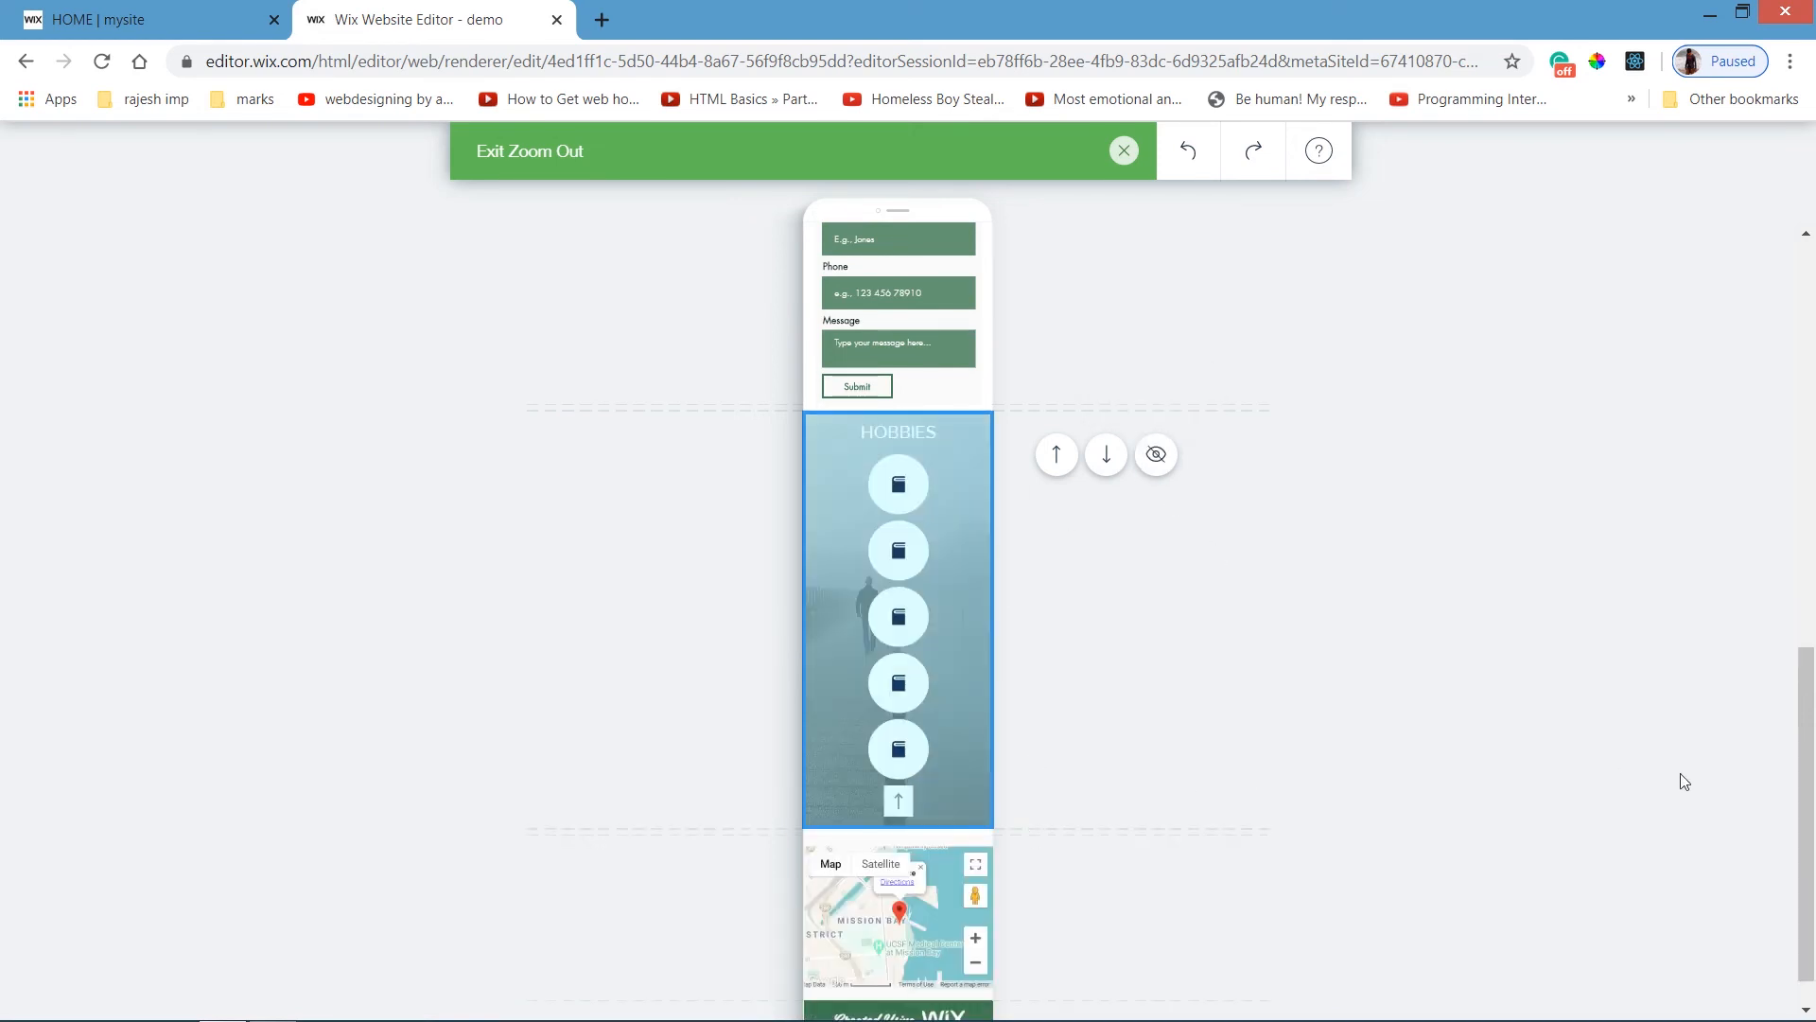
left_click_drag(1806, 774, 1807, 800)
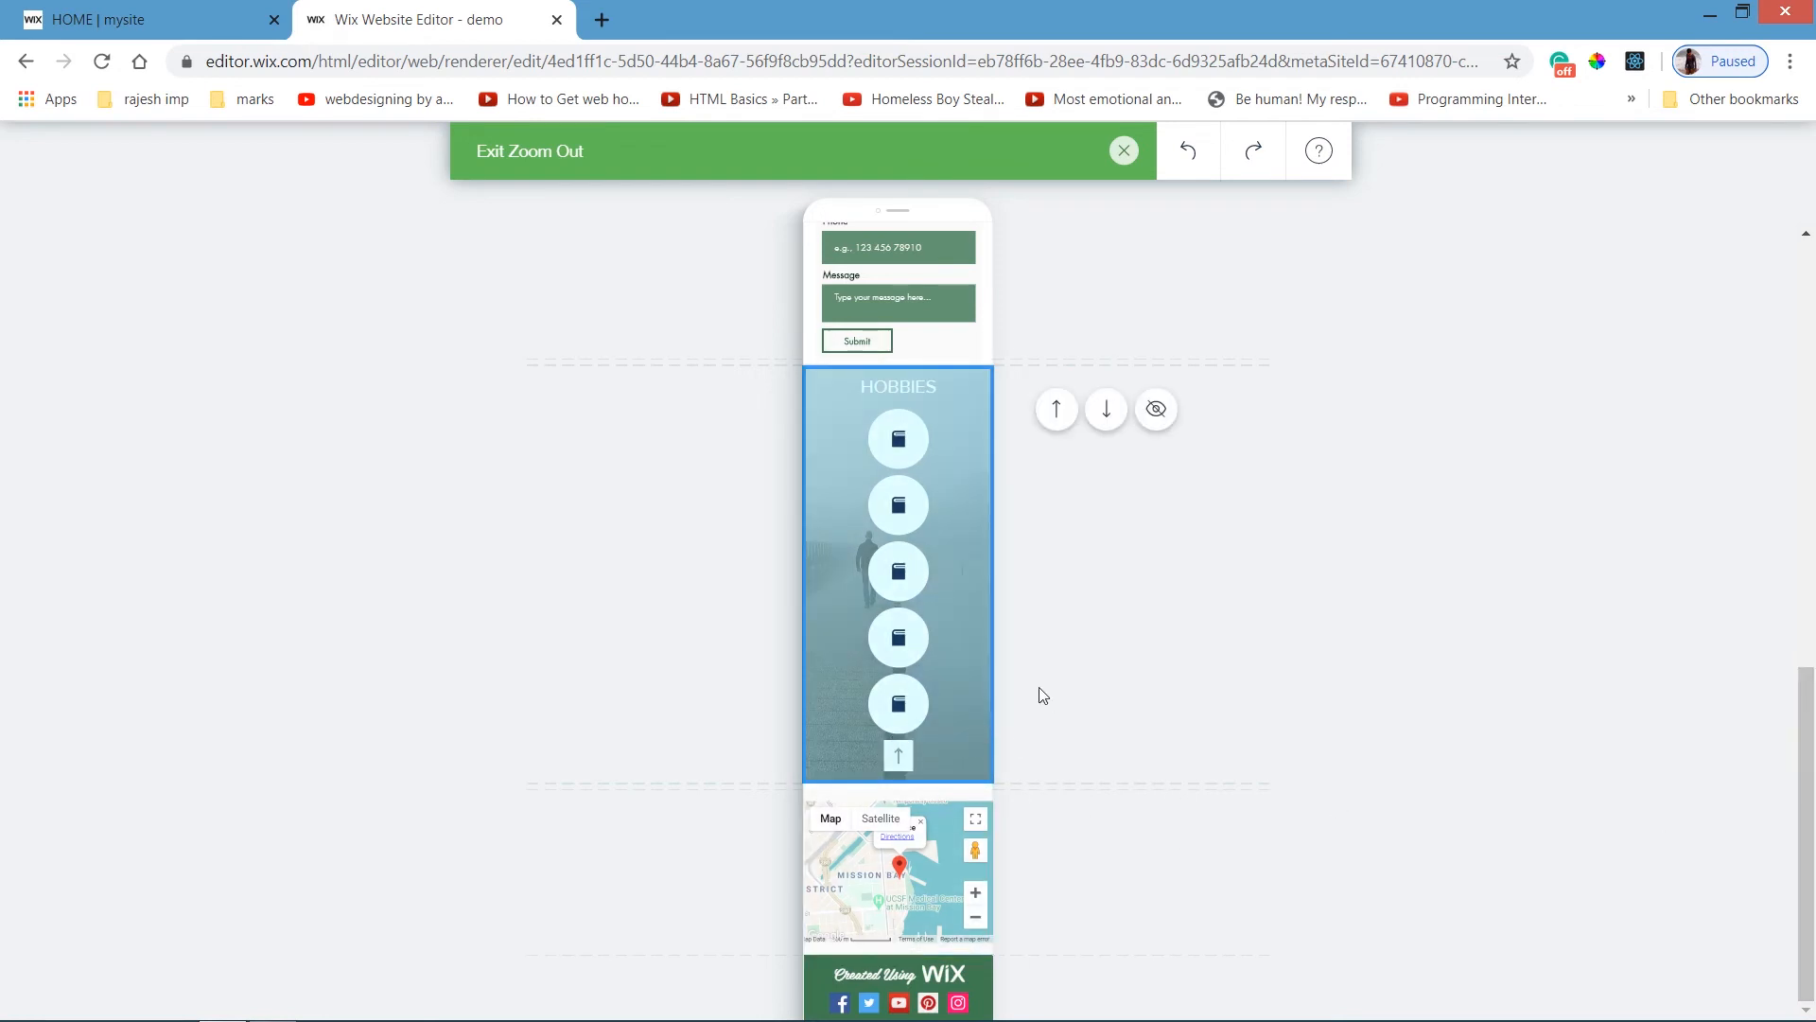
left_click_drag(1806, 729, 1799, 300)
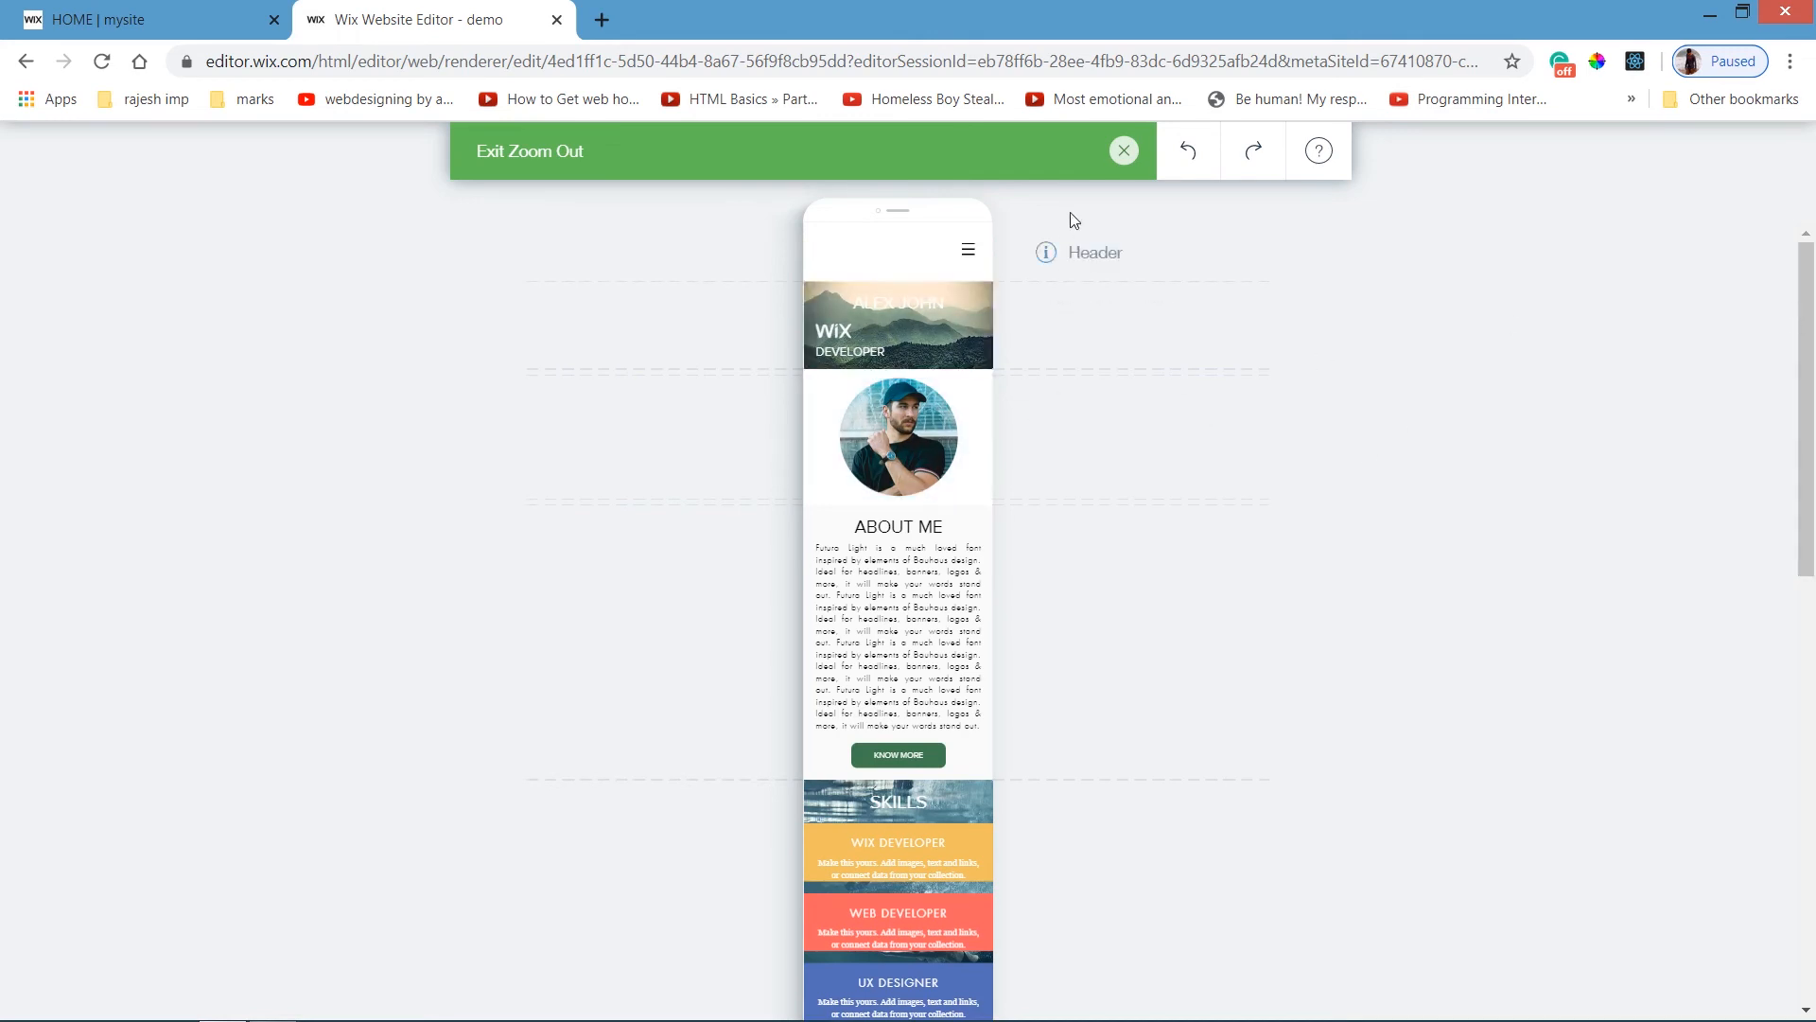
left_click(1125, 152)
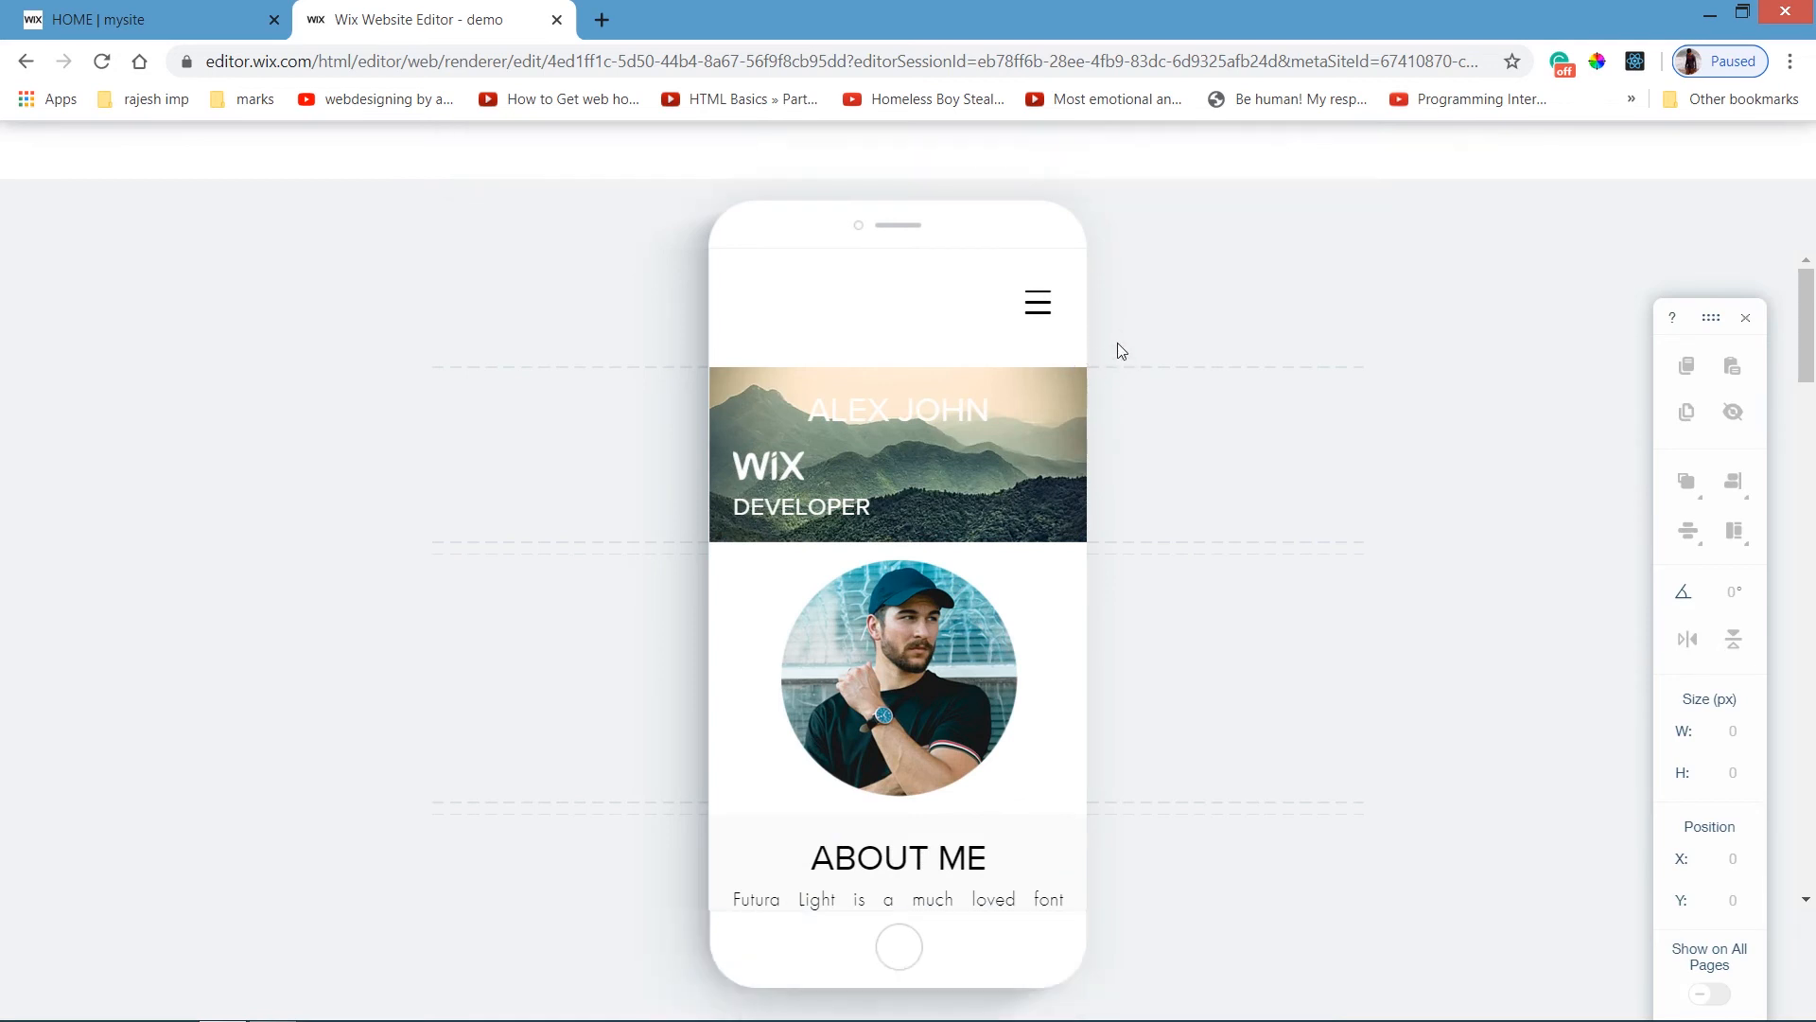
Hide the mobile menu icon and stretch the header image strip up to the page top.
left_click(1051, 308)
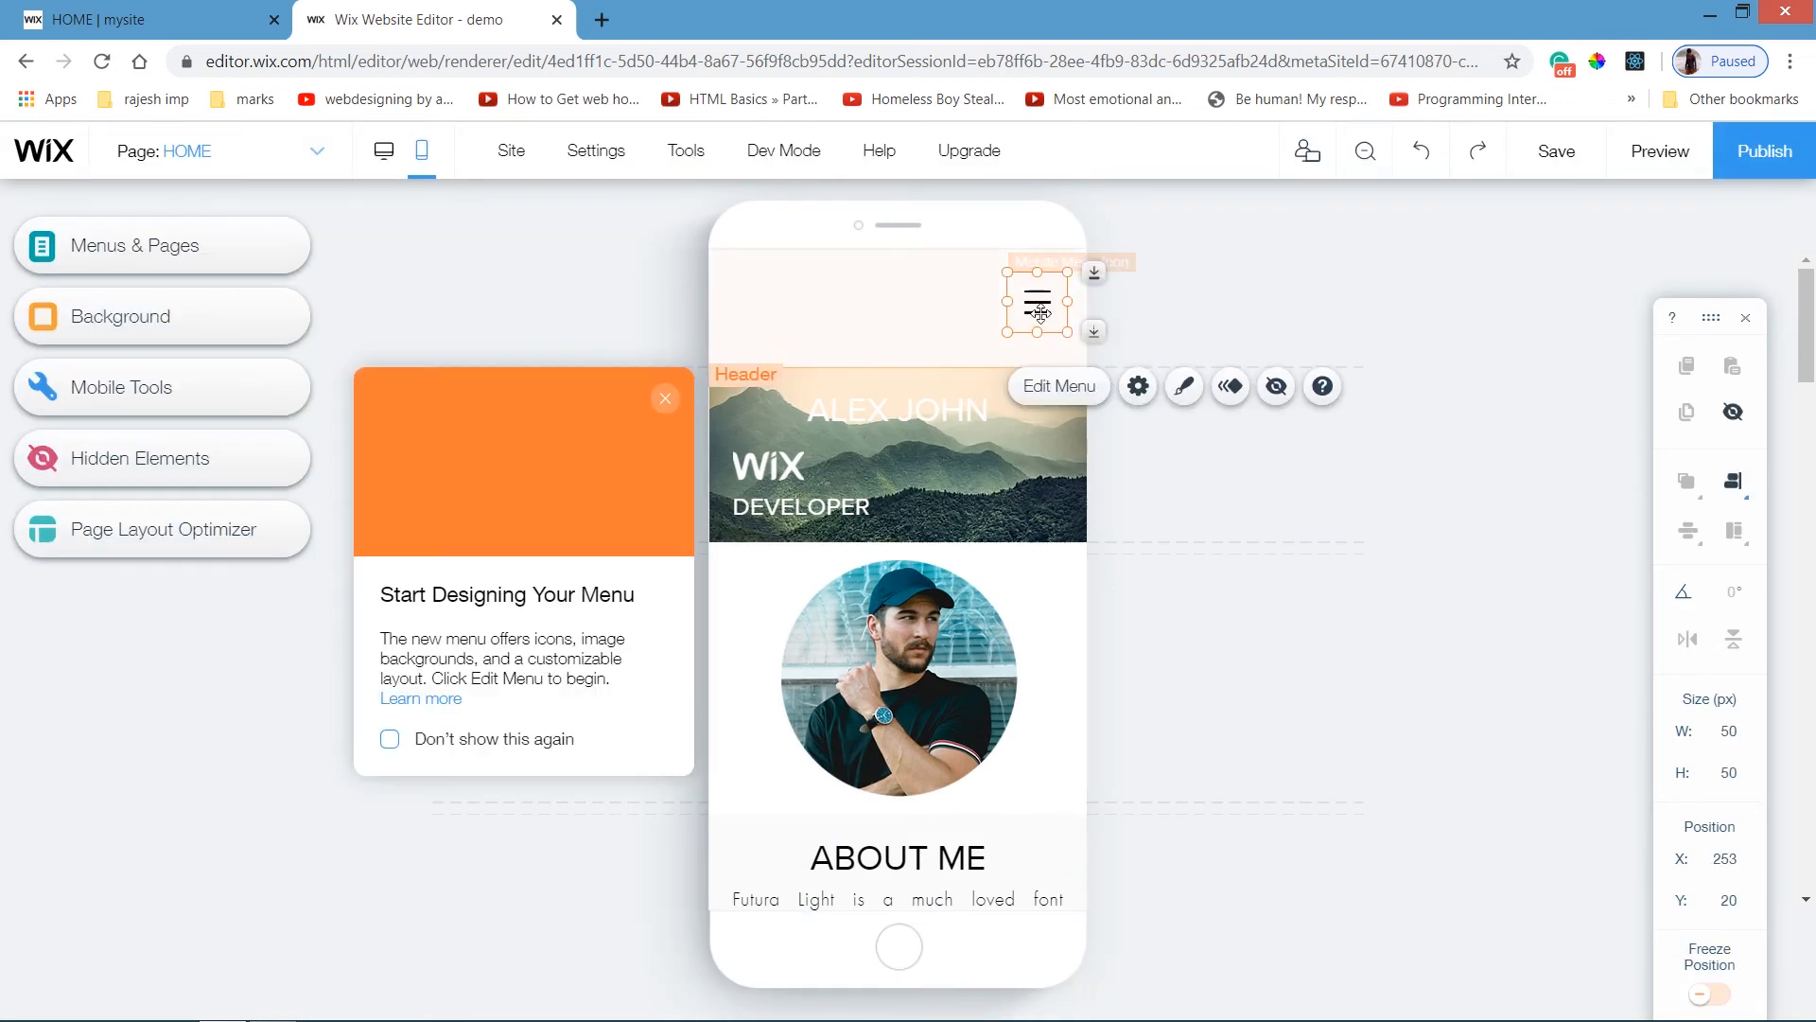
left_click(1291, 401)
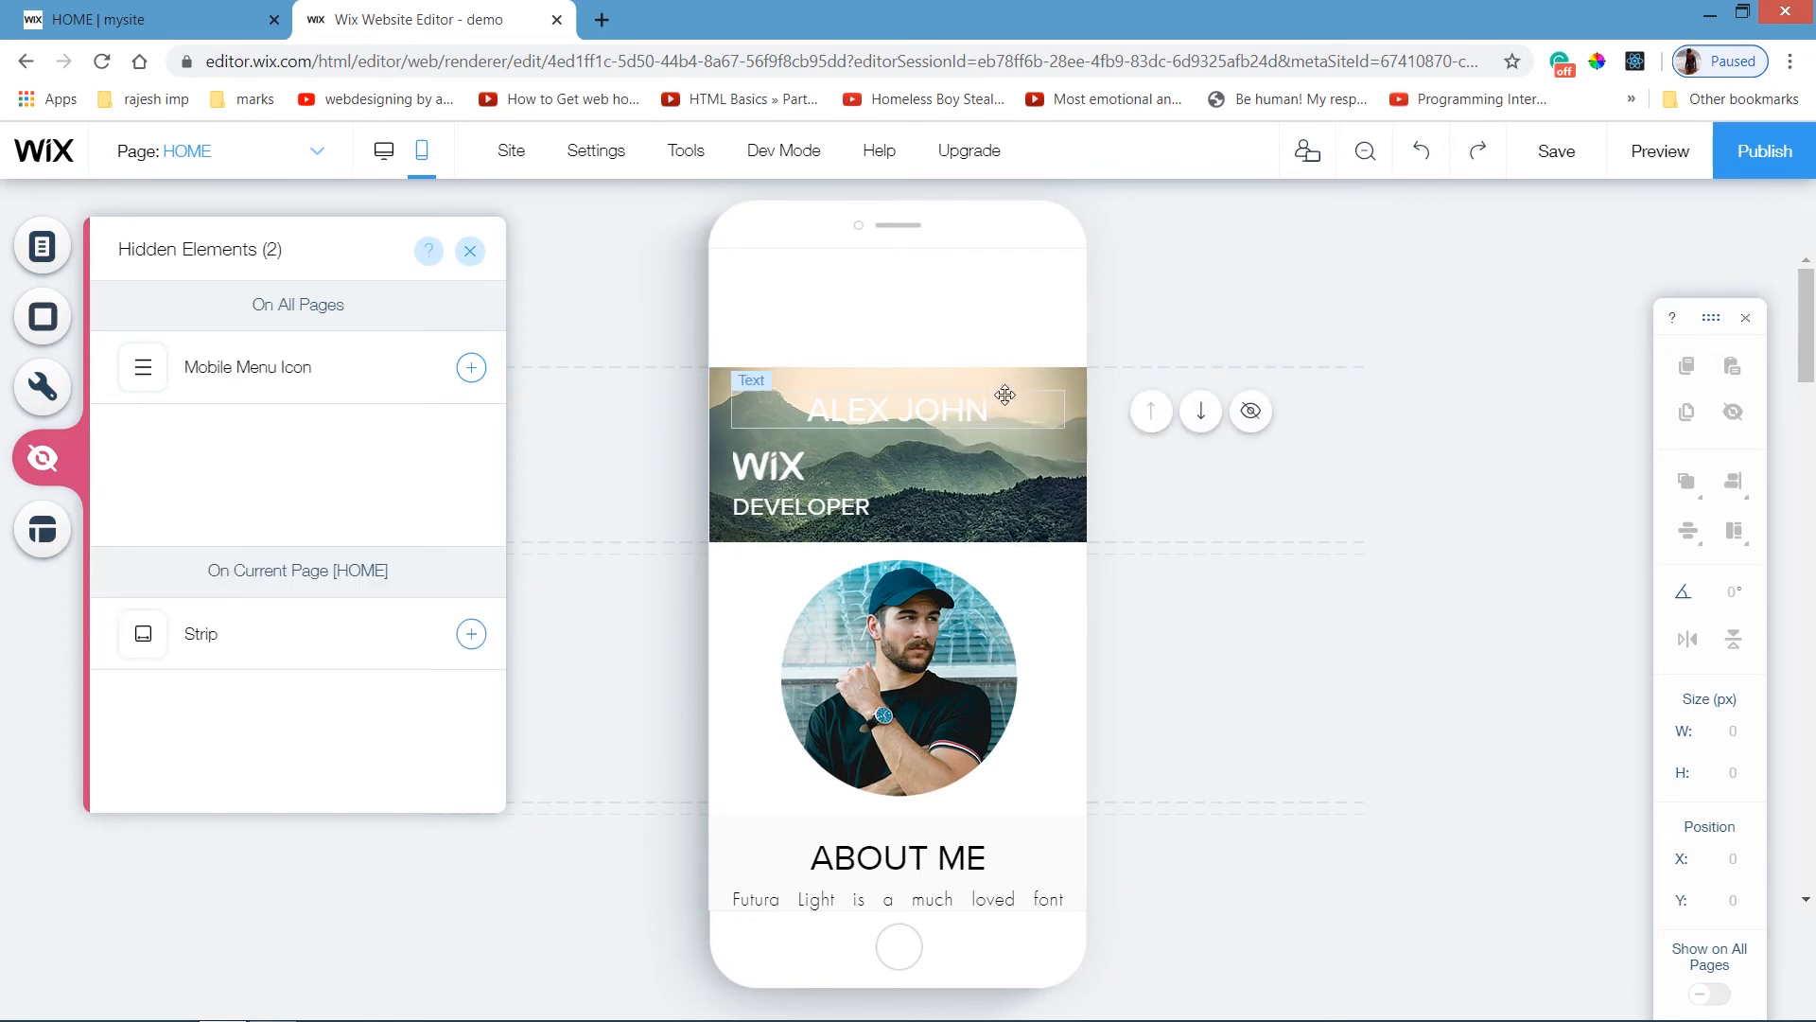
left_click(1047, 374)
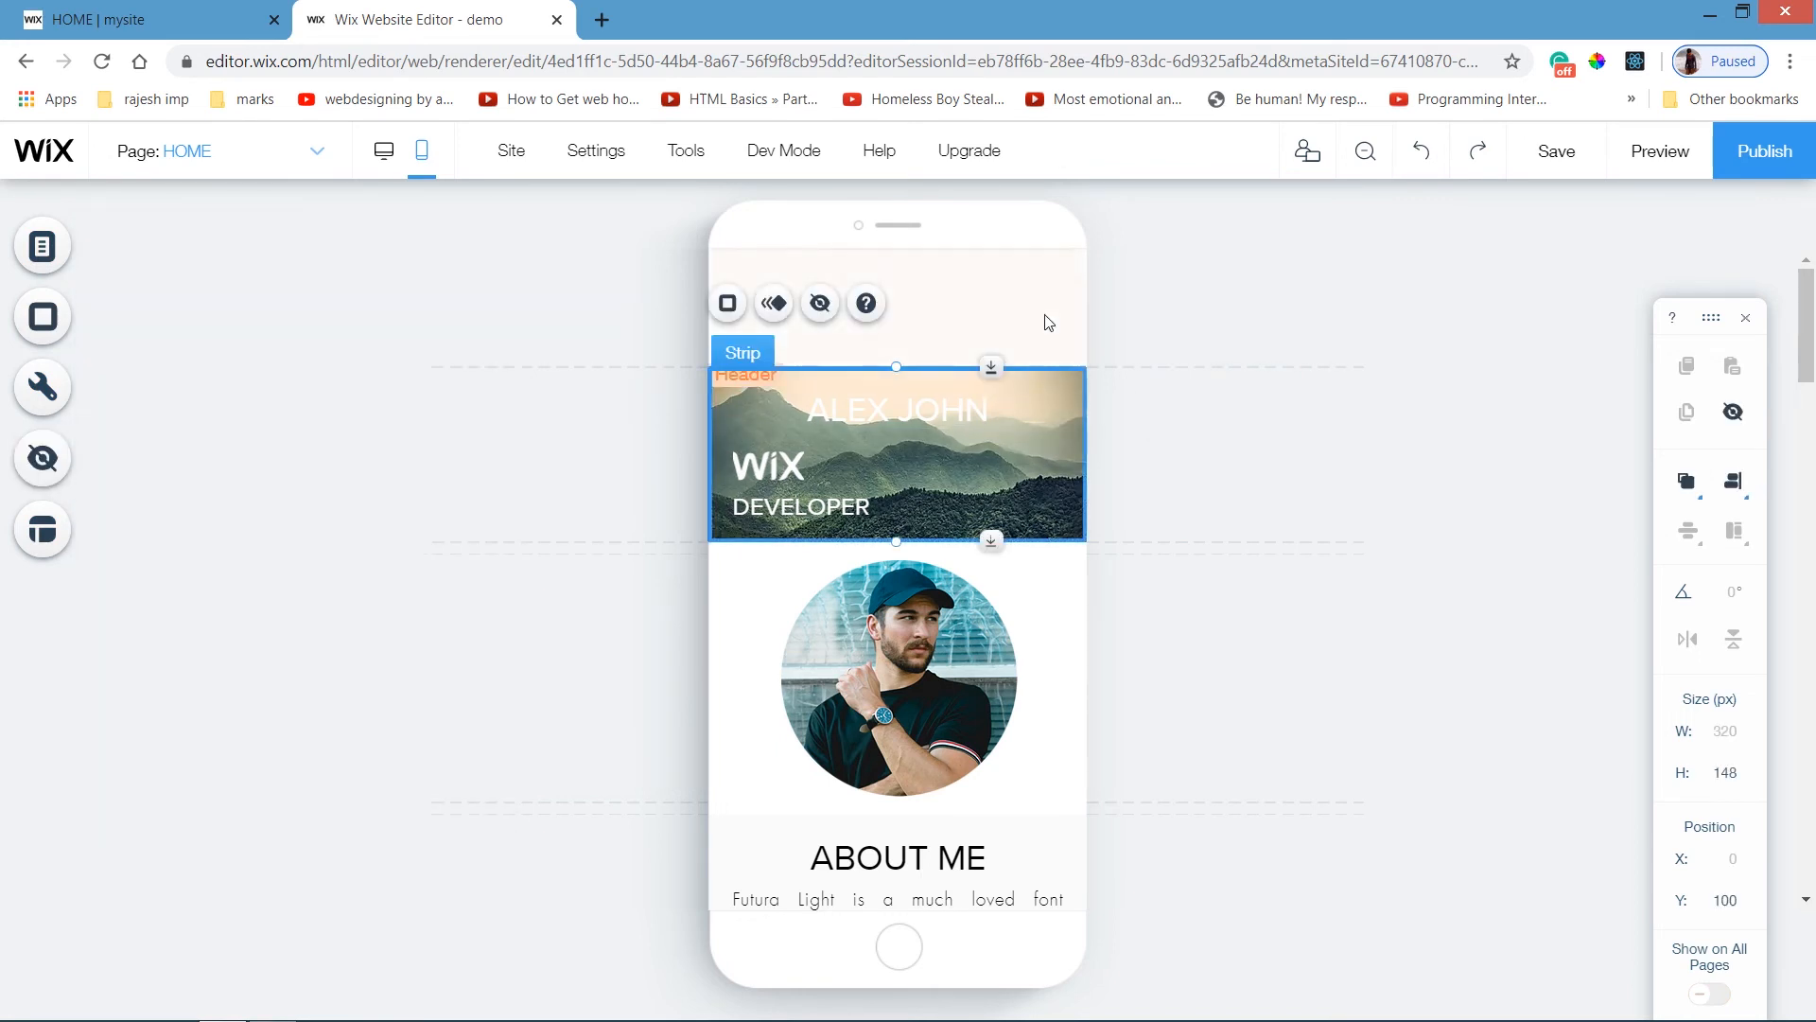
left_click(1045, 312)
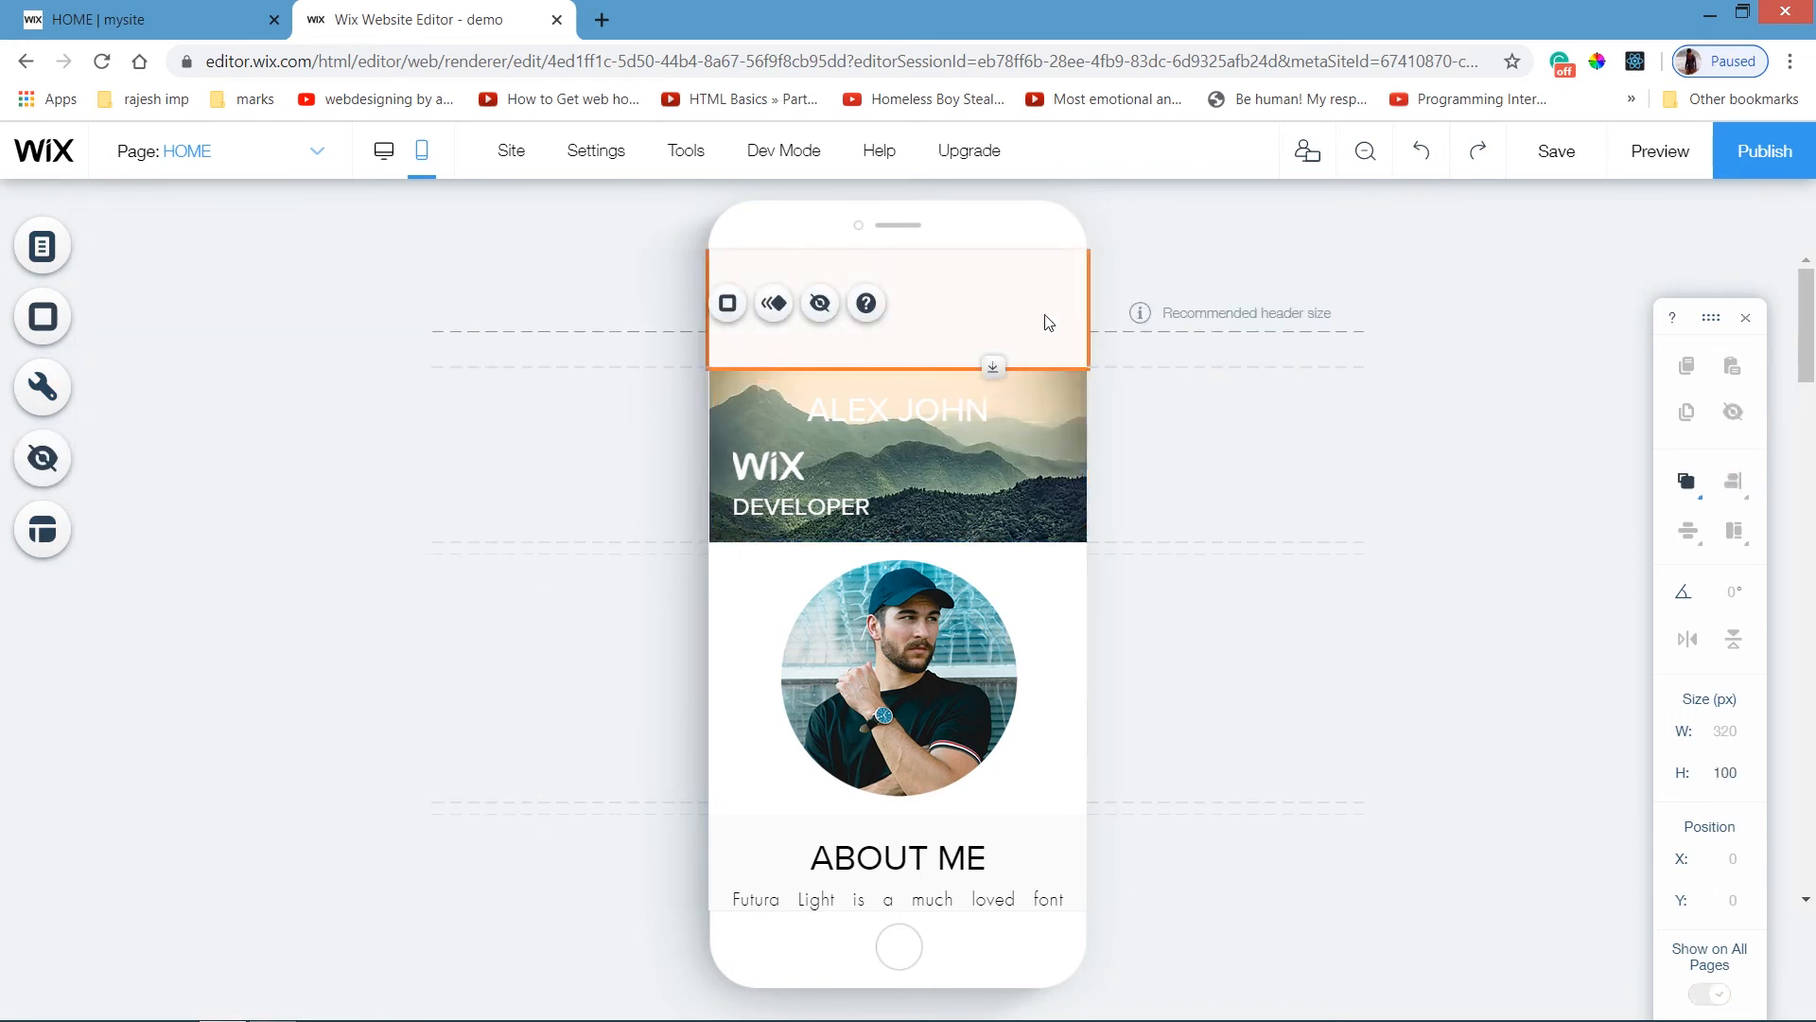
left_click(1038, 445)
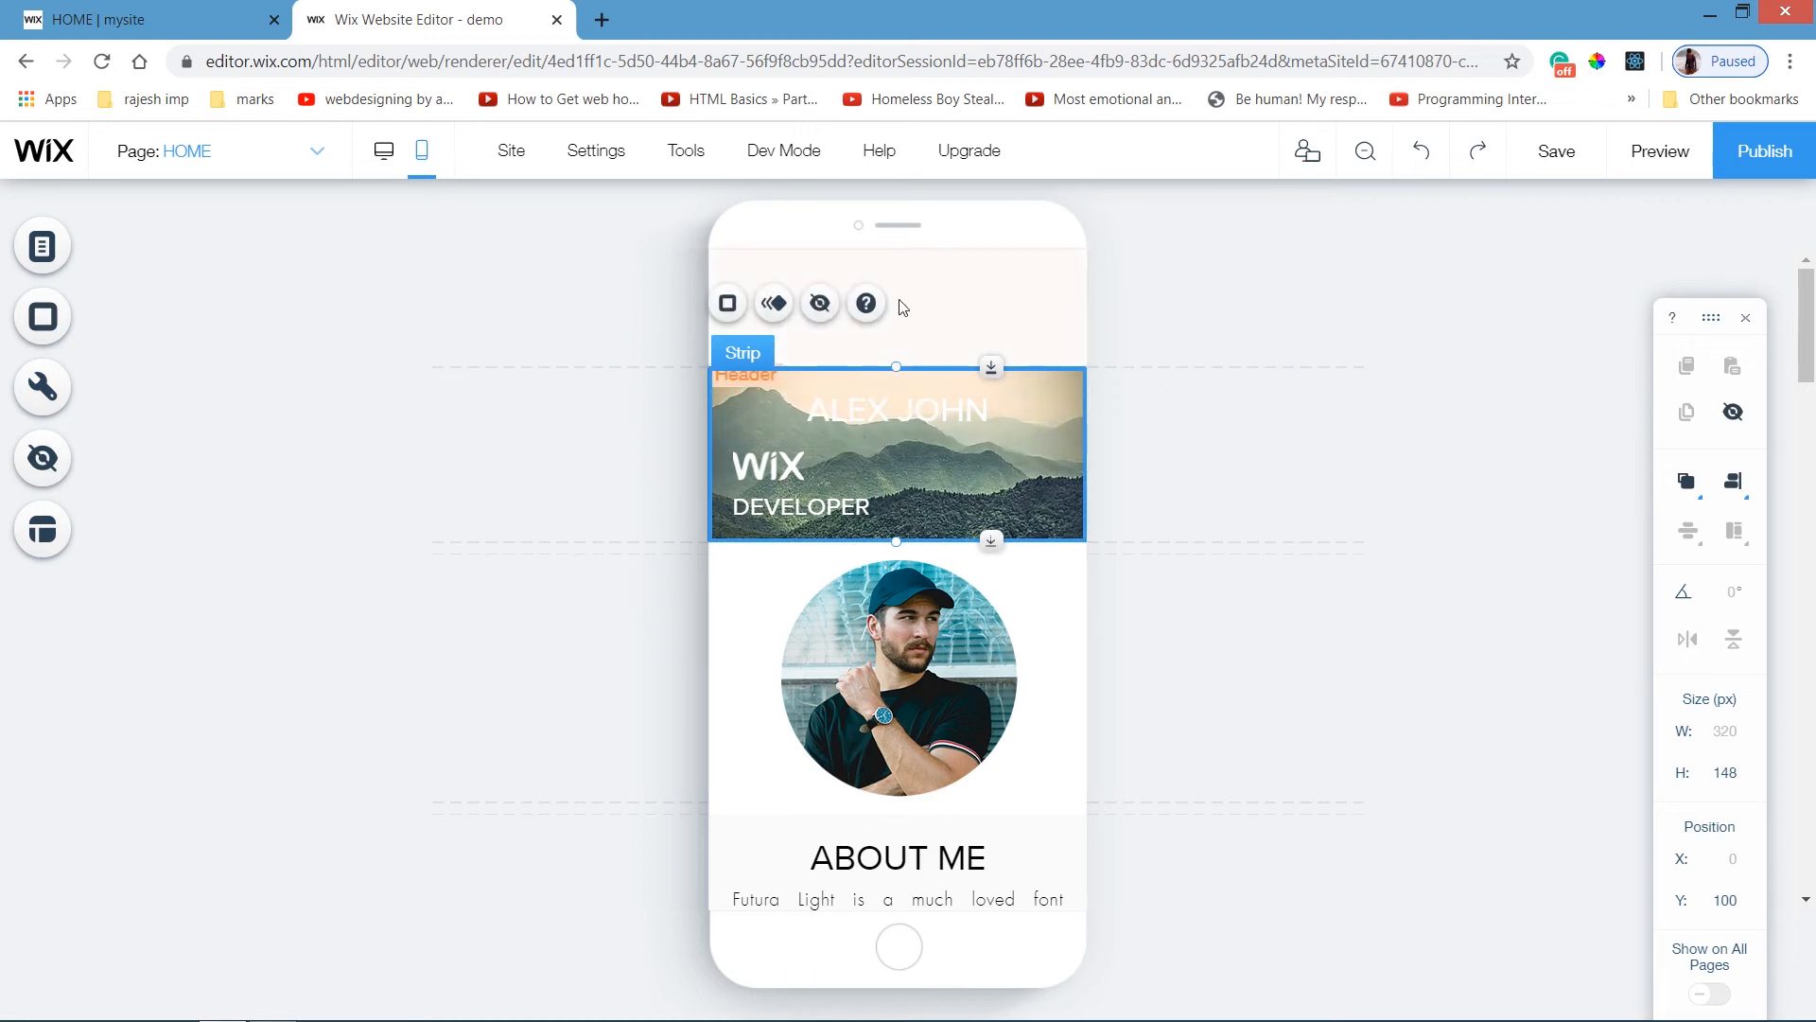
left_click_drag(896, 367, 896, 250)
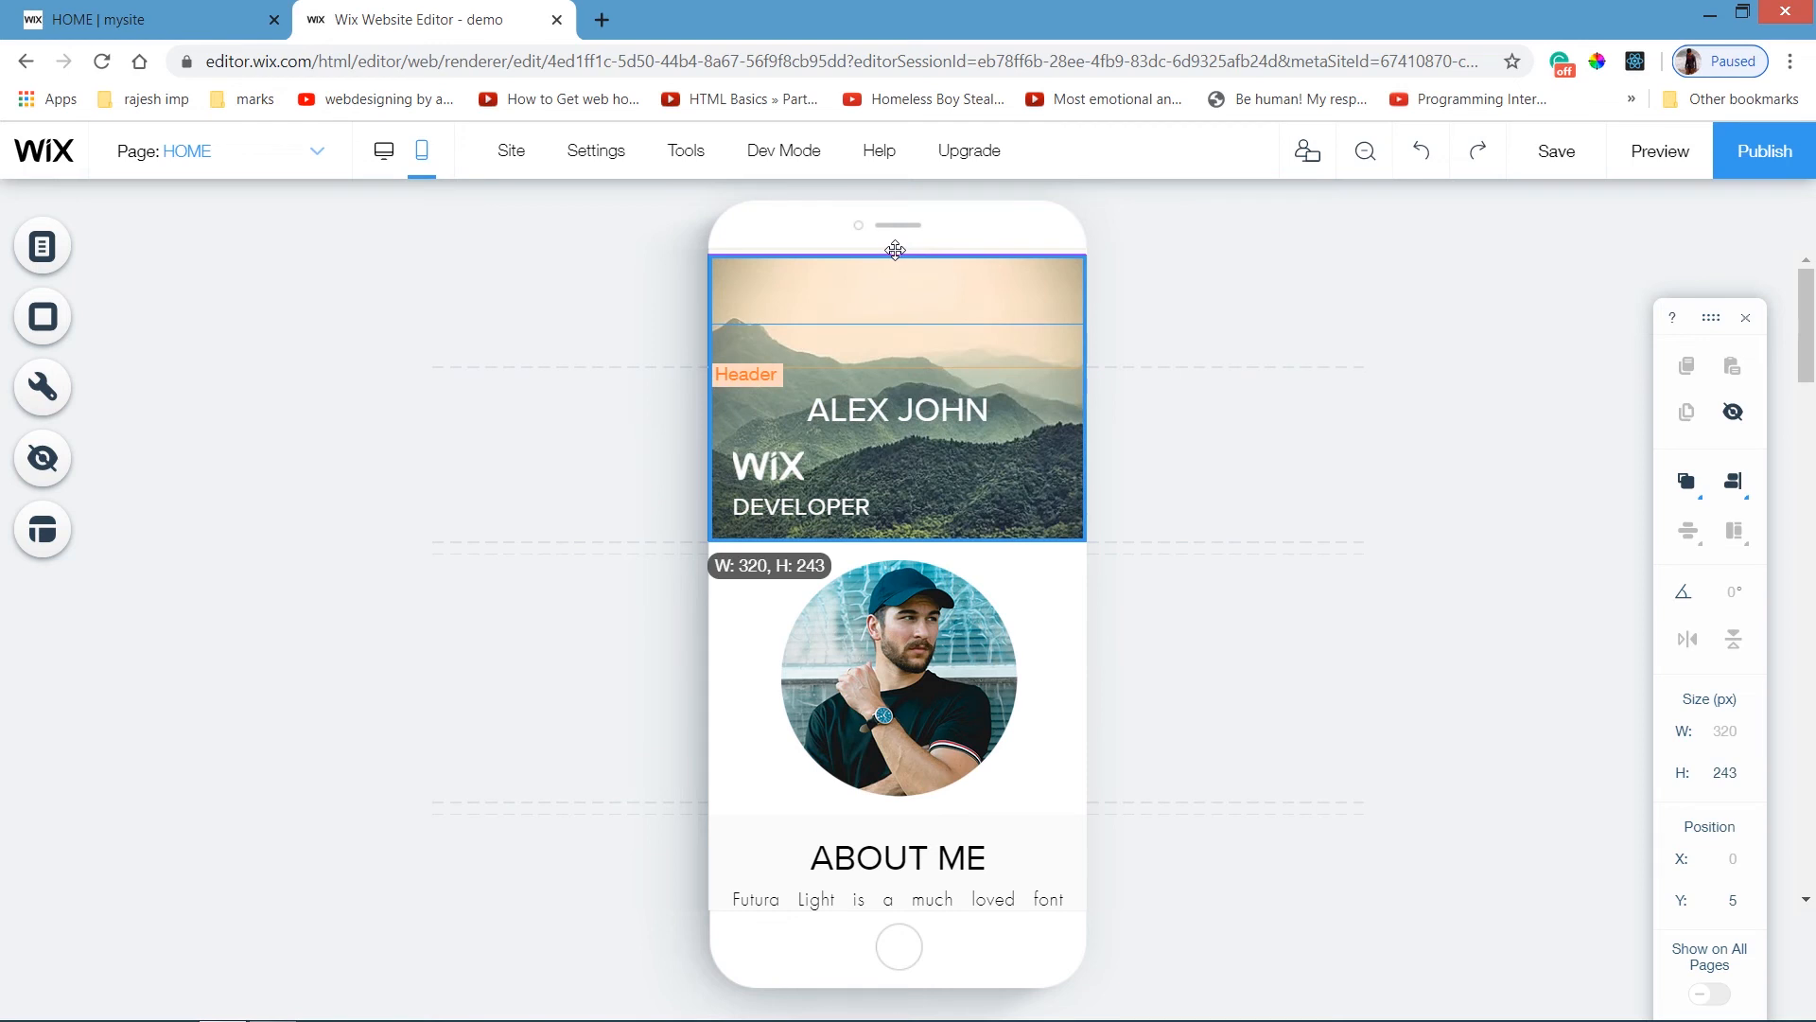
left_click_drag(896, 250, 896, 250)
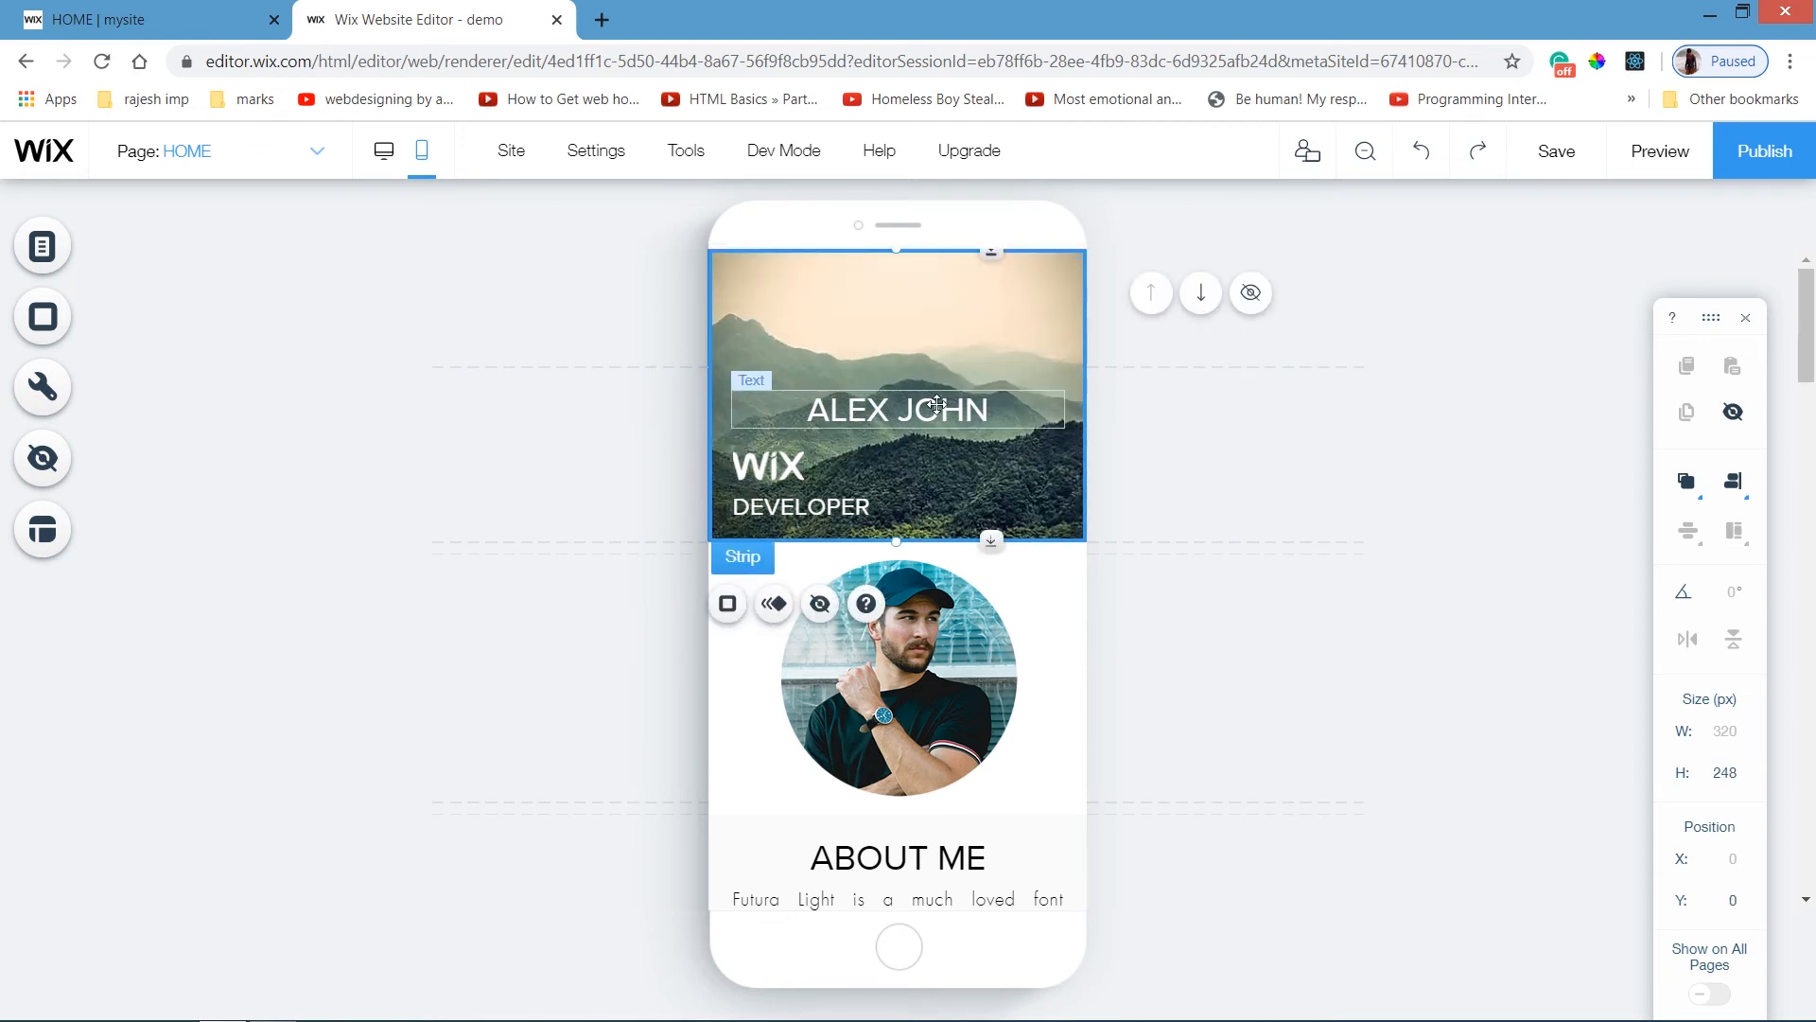
Raise the ALEX JOHN name to X 20, Y 77 in the mobile header.
left_click(927, 409)
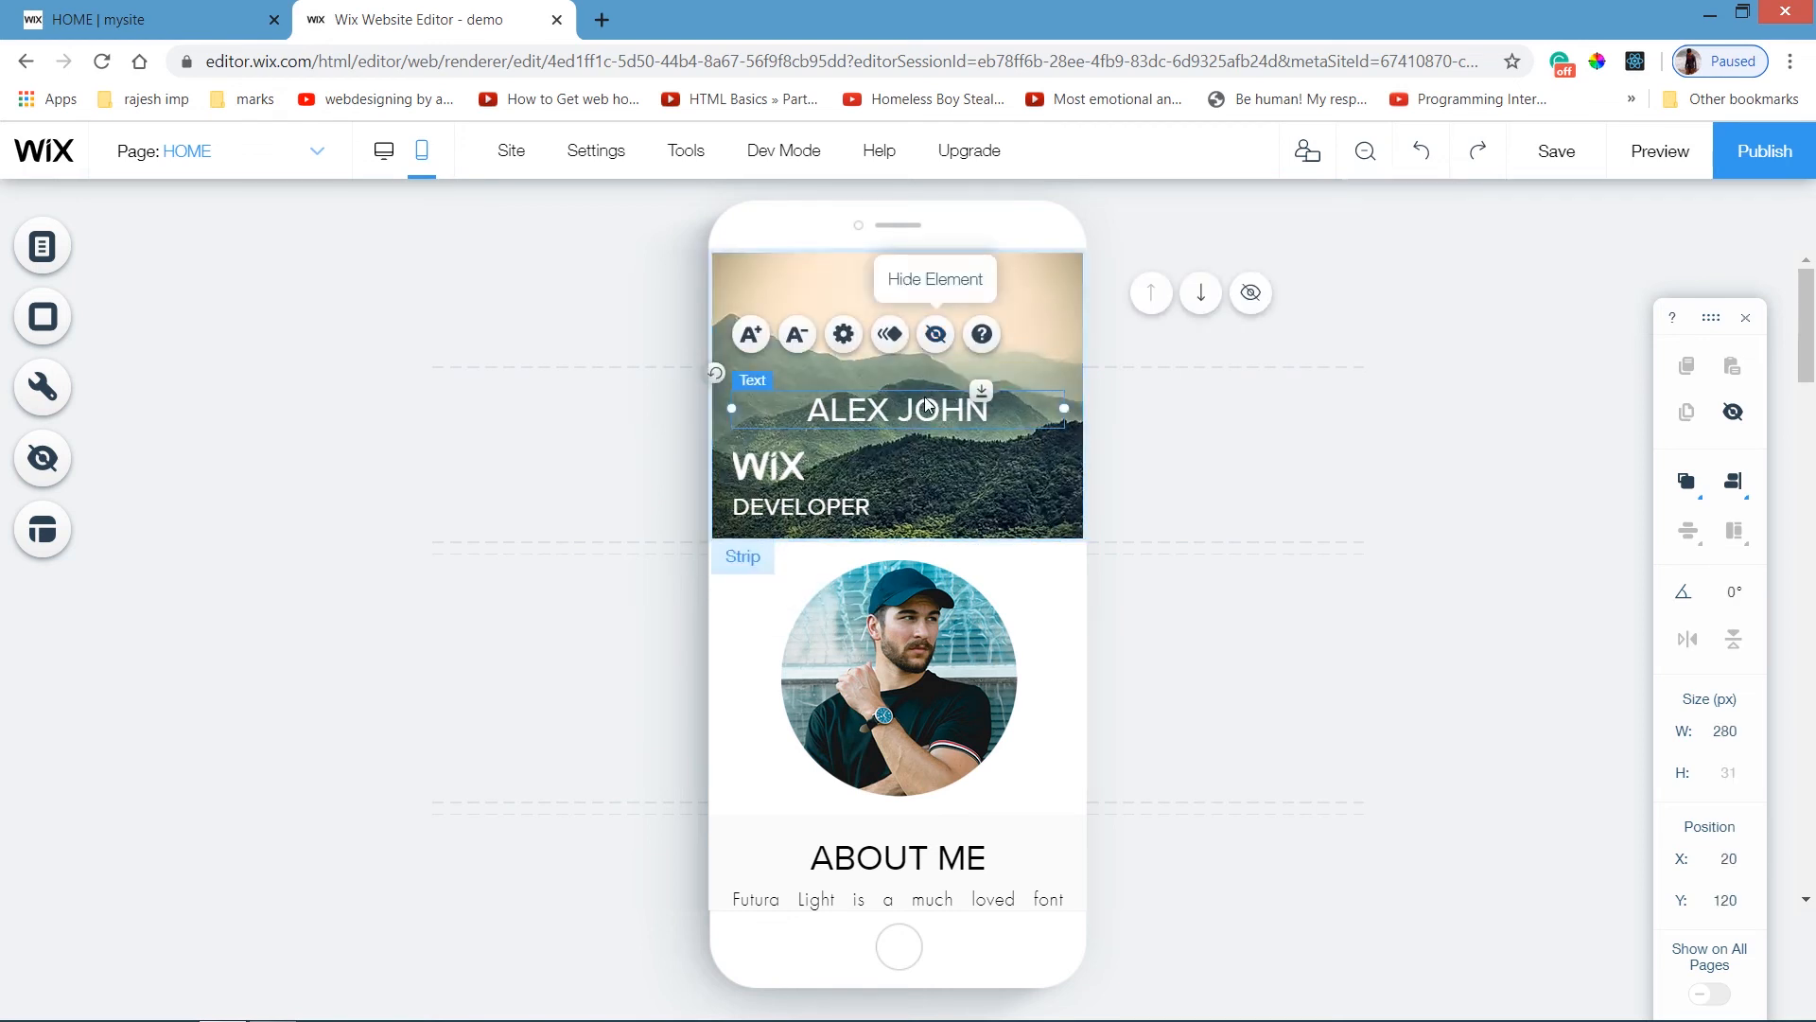
left_click_drag(925, 407, 923, 361)
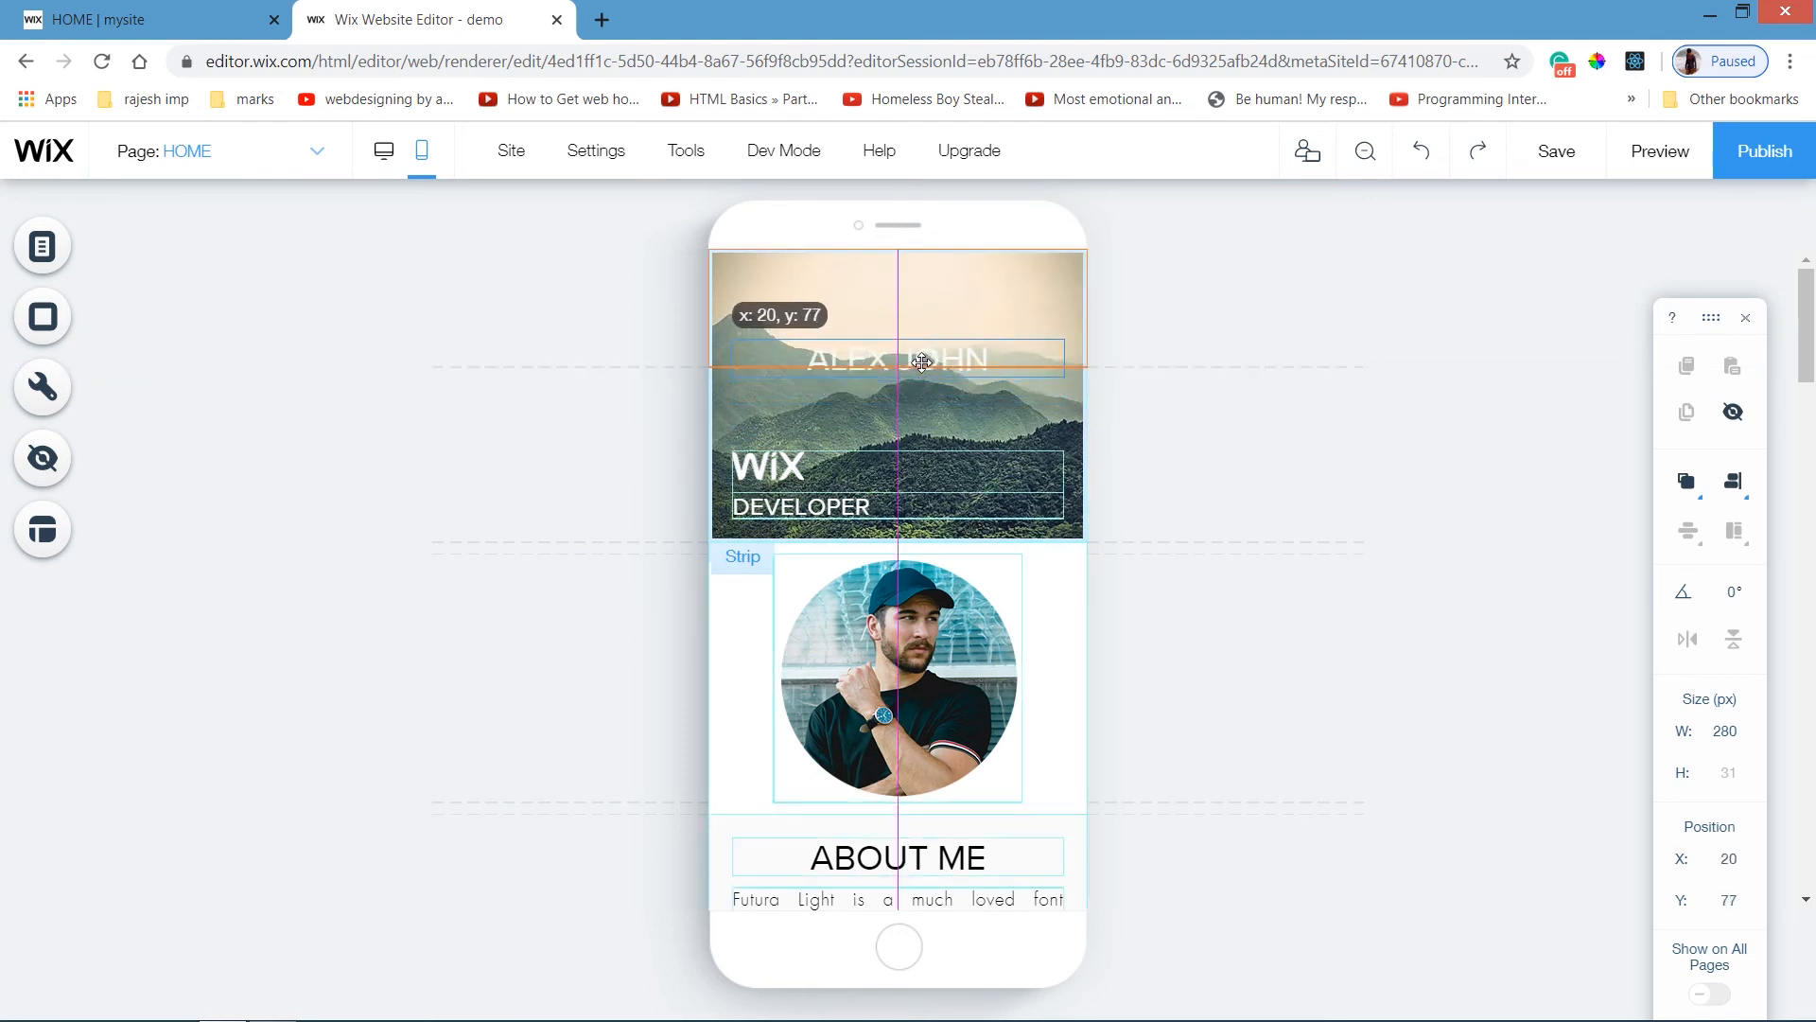
left_click_drag(863, 504, 863, 503)
left_click(857, 508)
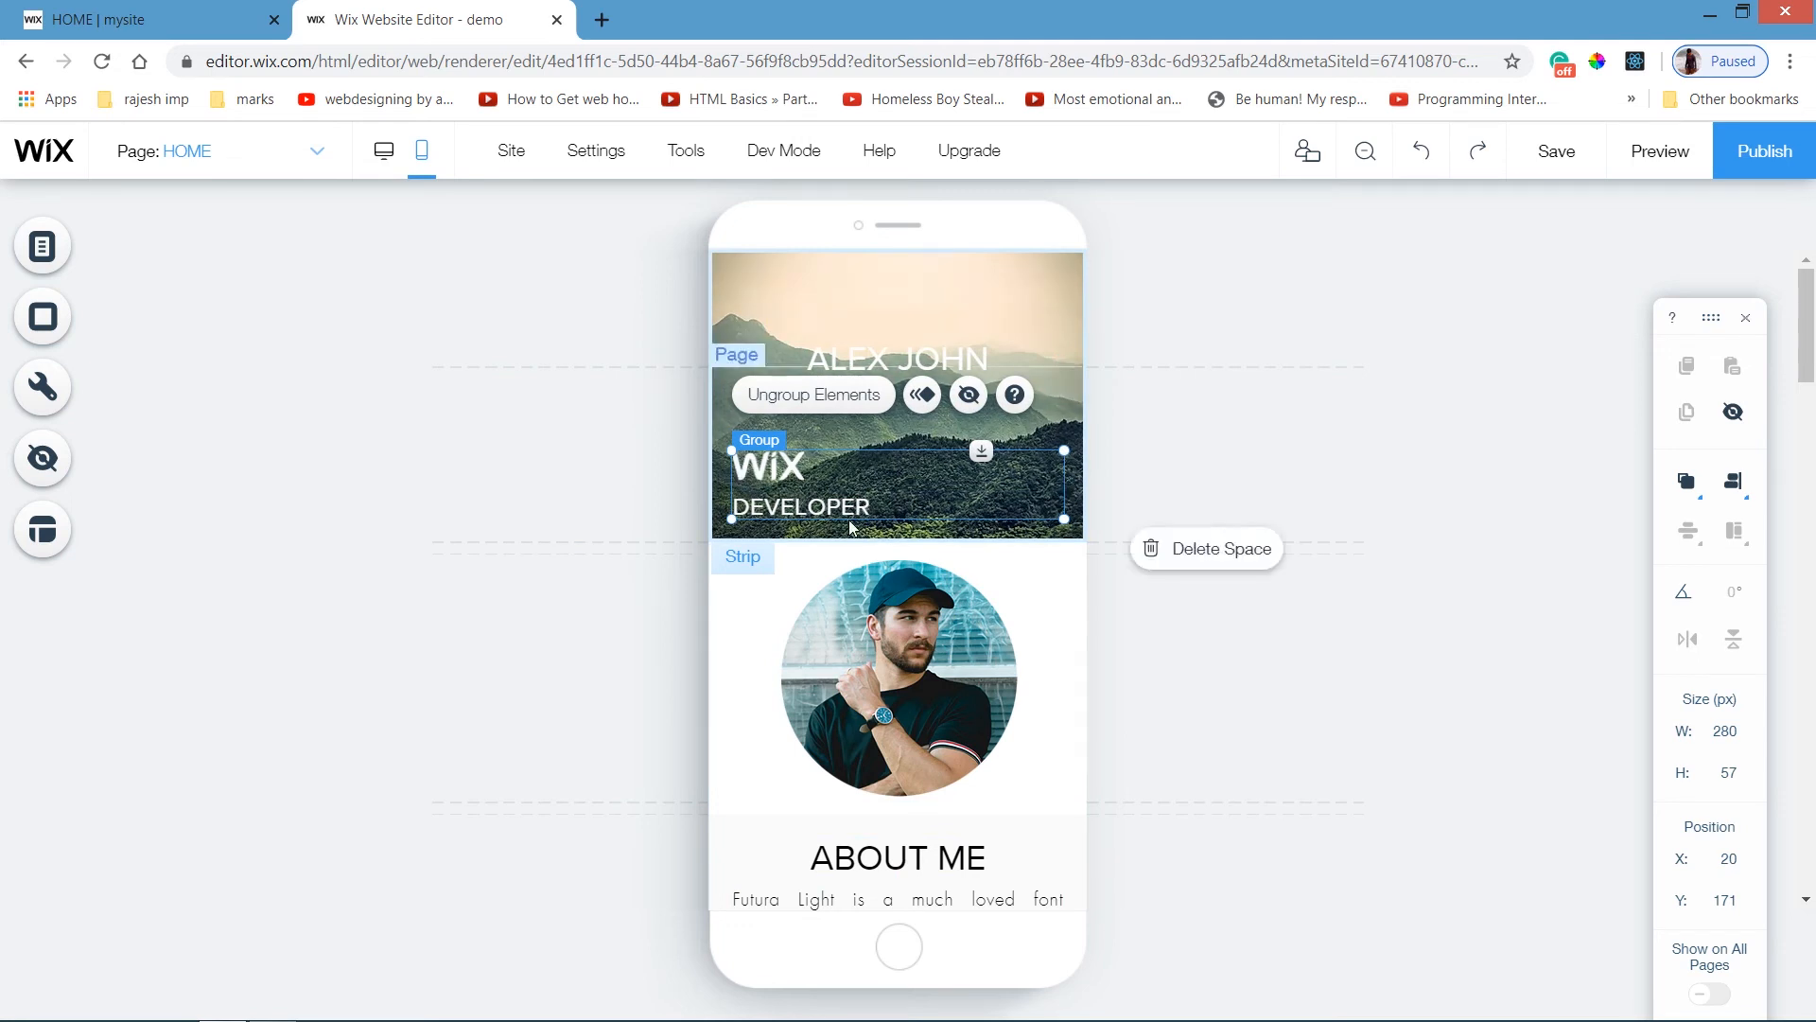
Put the WIX logo and DEVELOPER on one line, centred under ALEX JOHN at about X 64, Y 117.
left_click_drag(855, 494, 1181, 433)
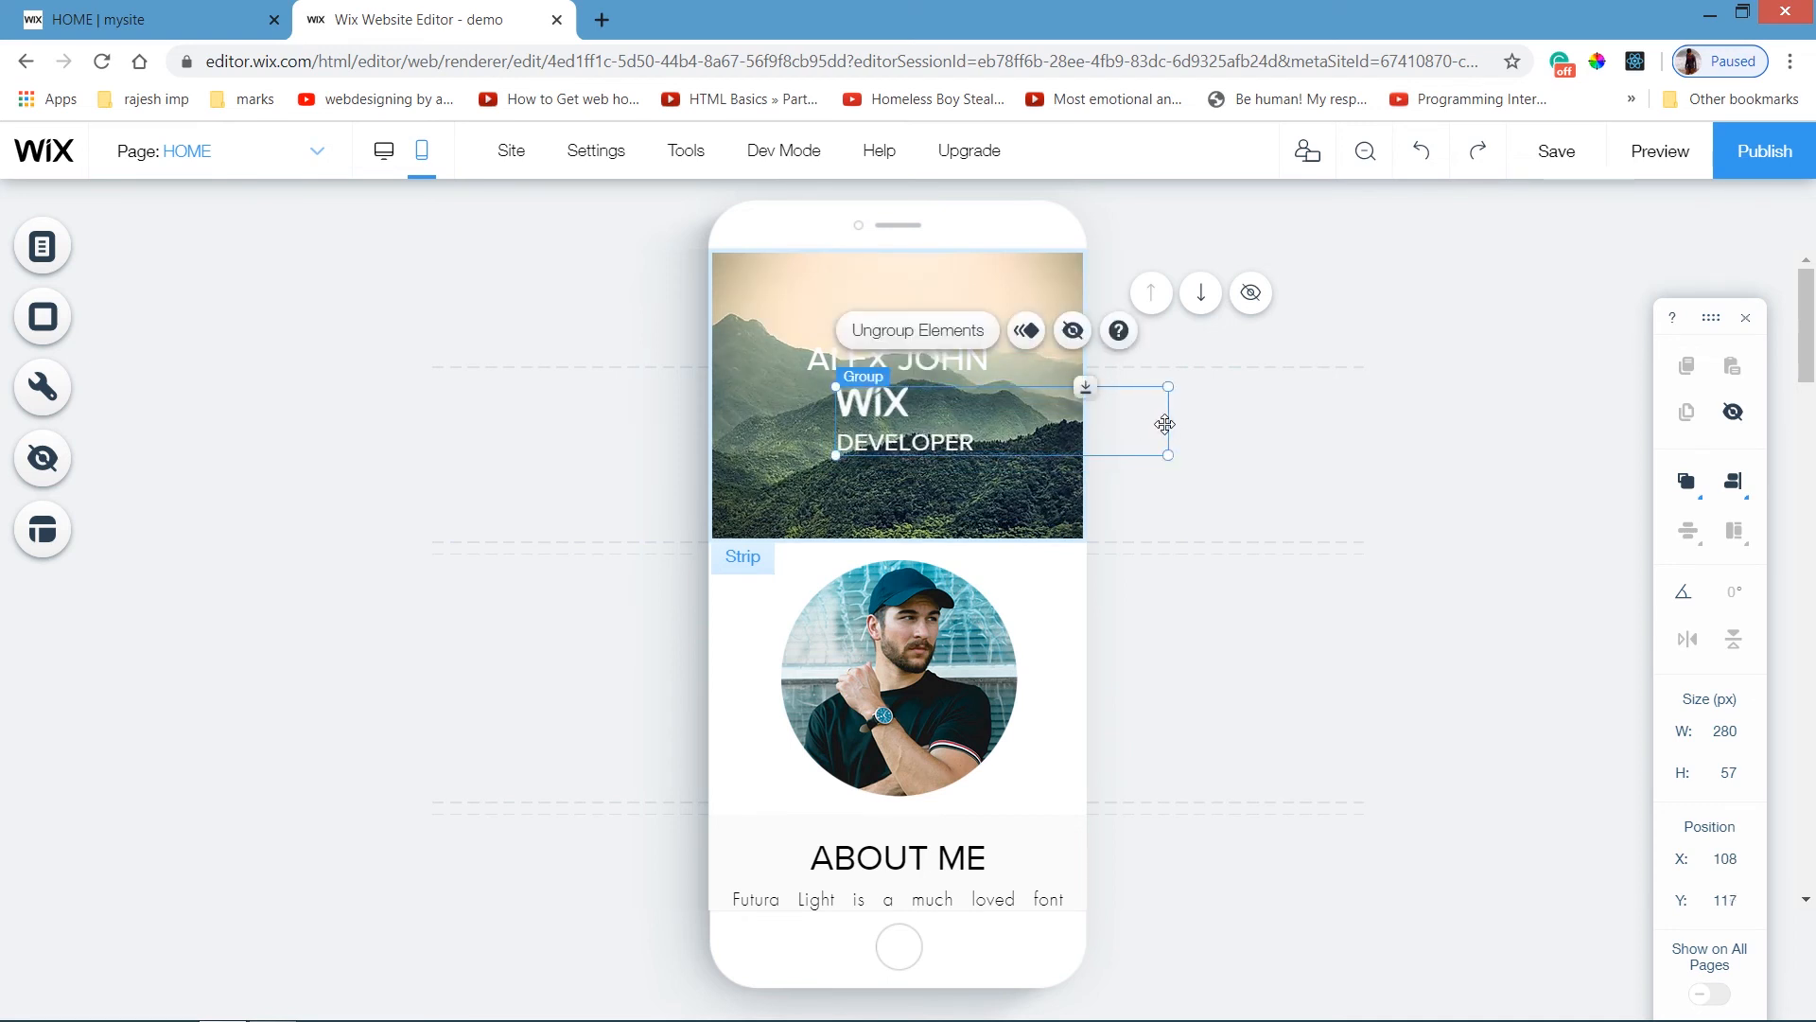
left_click(941, 438)
left_click_drag(976, 420, 1061, 402)
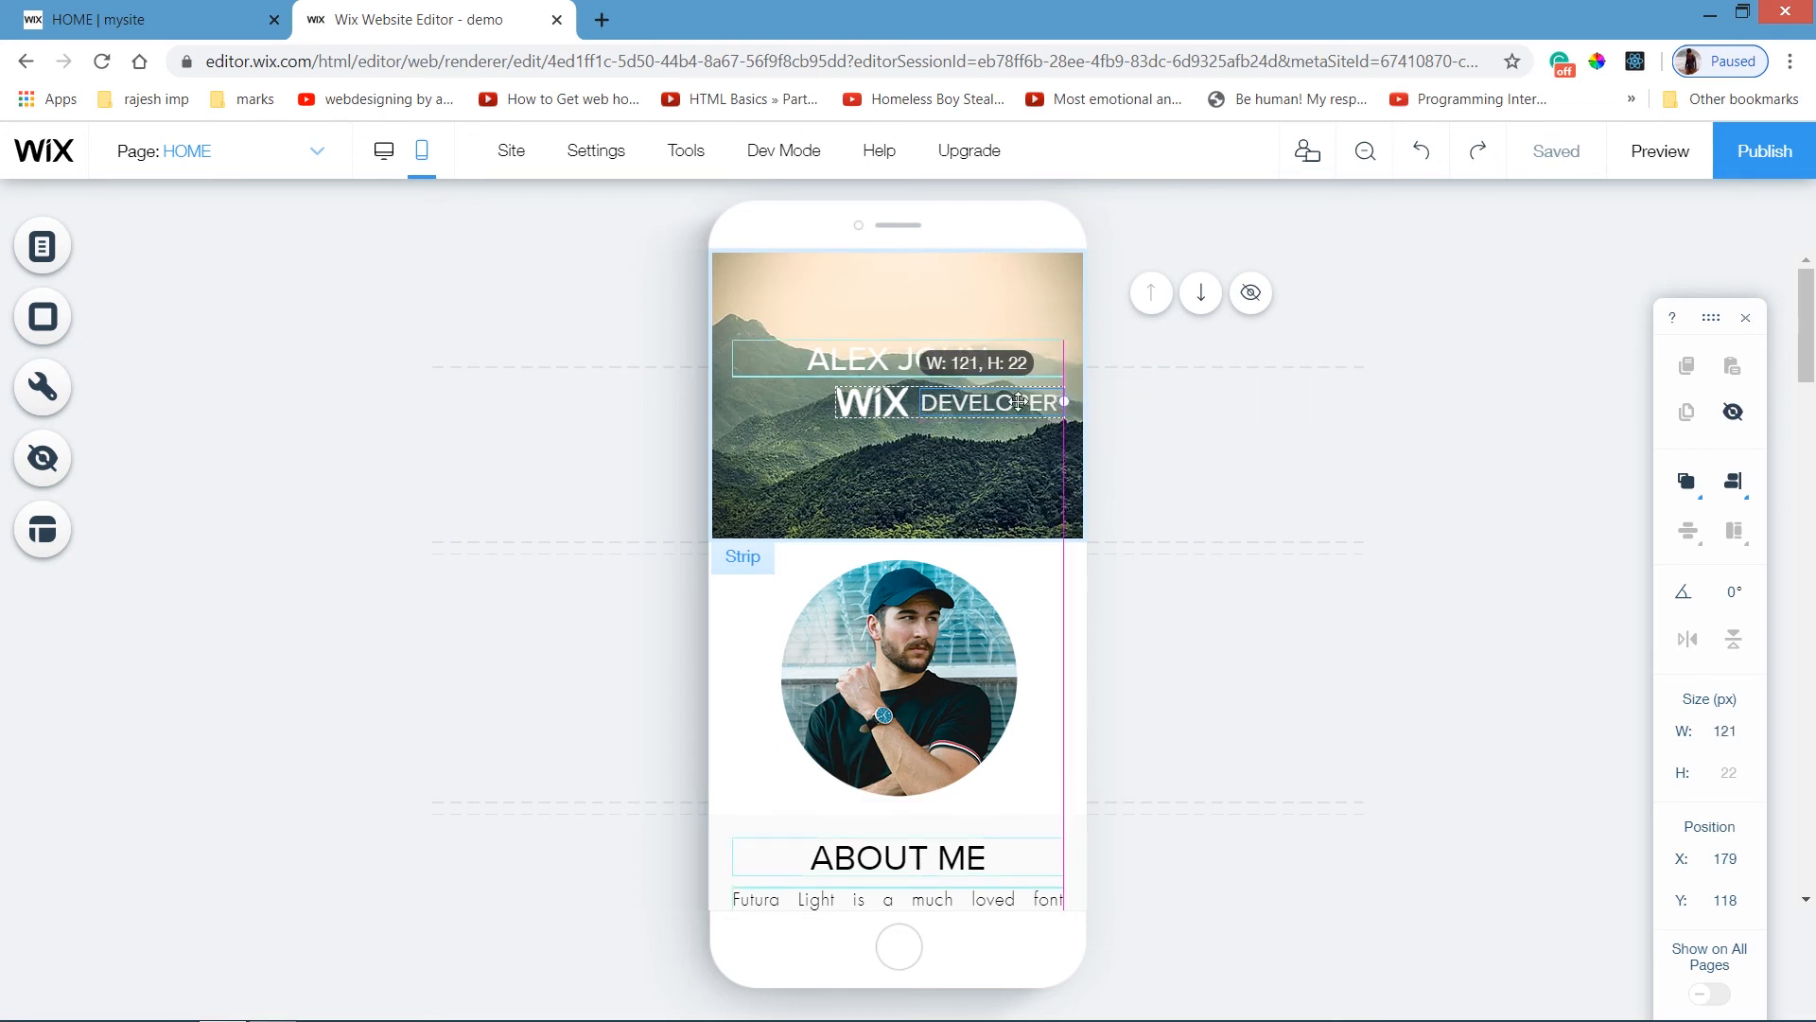
left_click(898, 405)
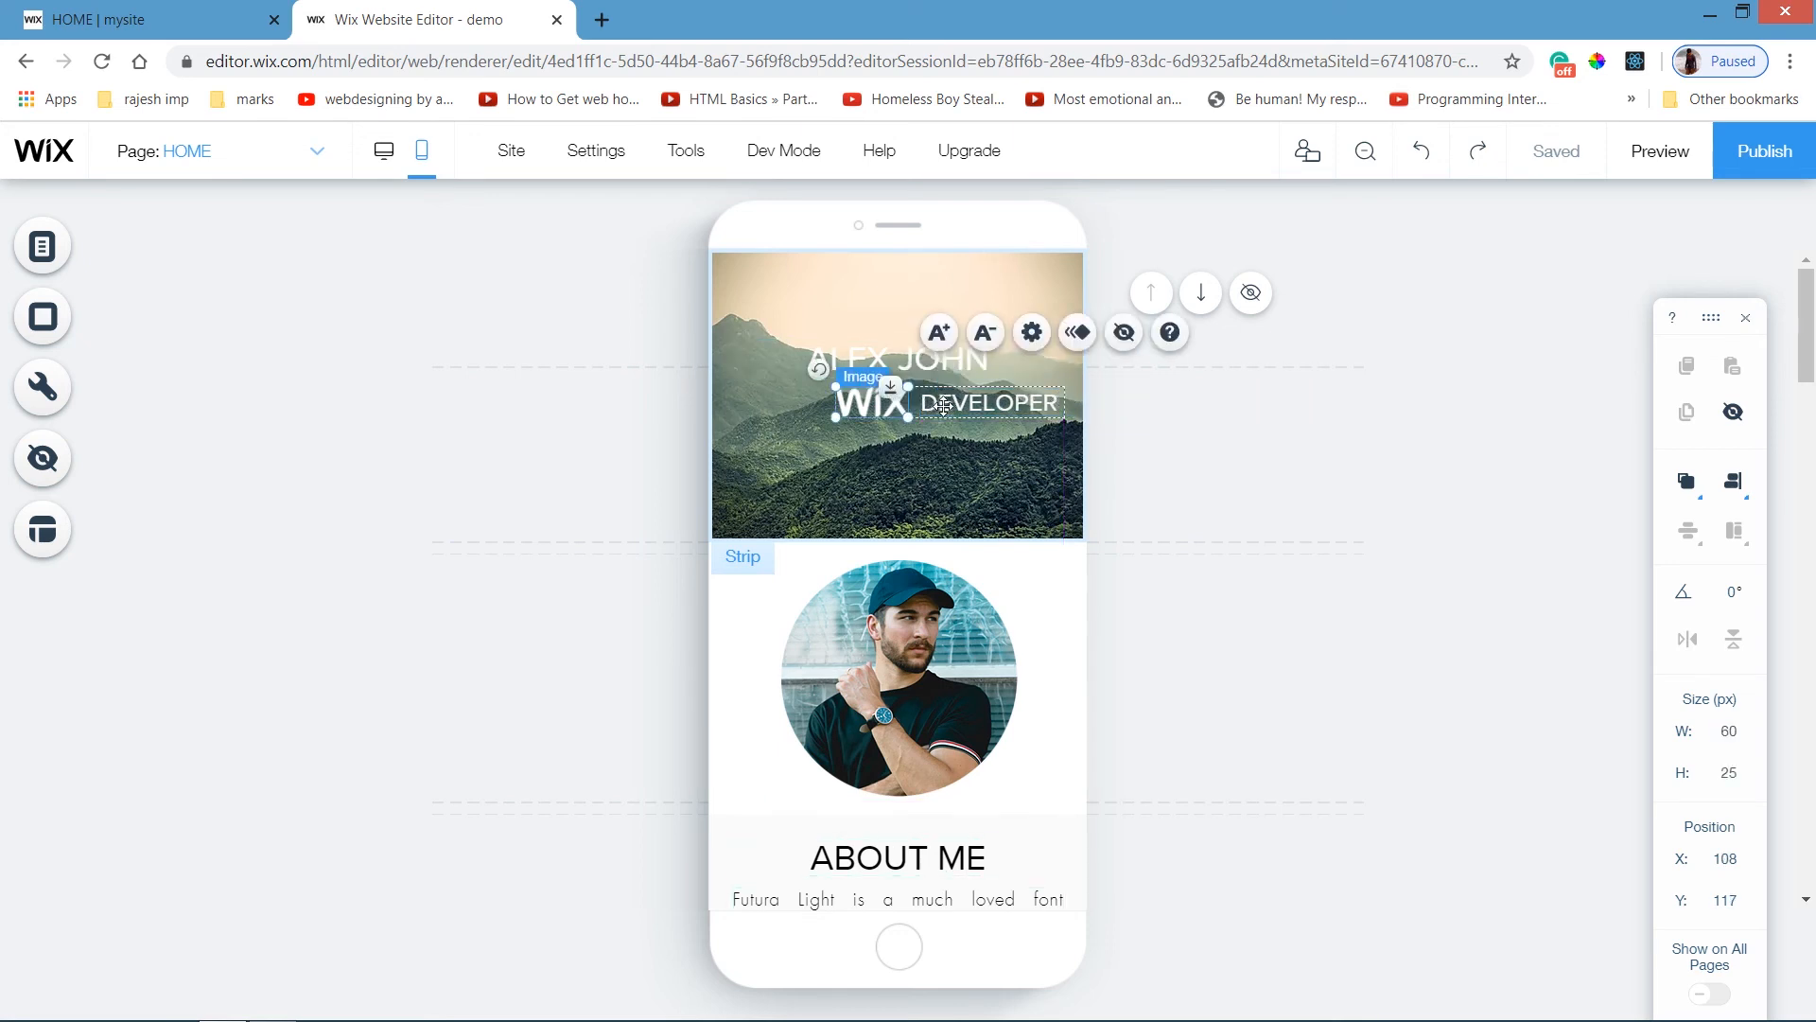
left_click(950, 404, "shift")
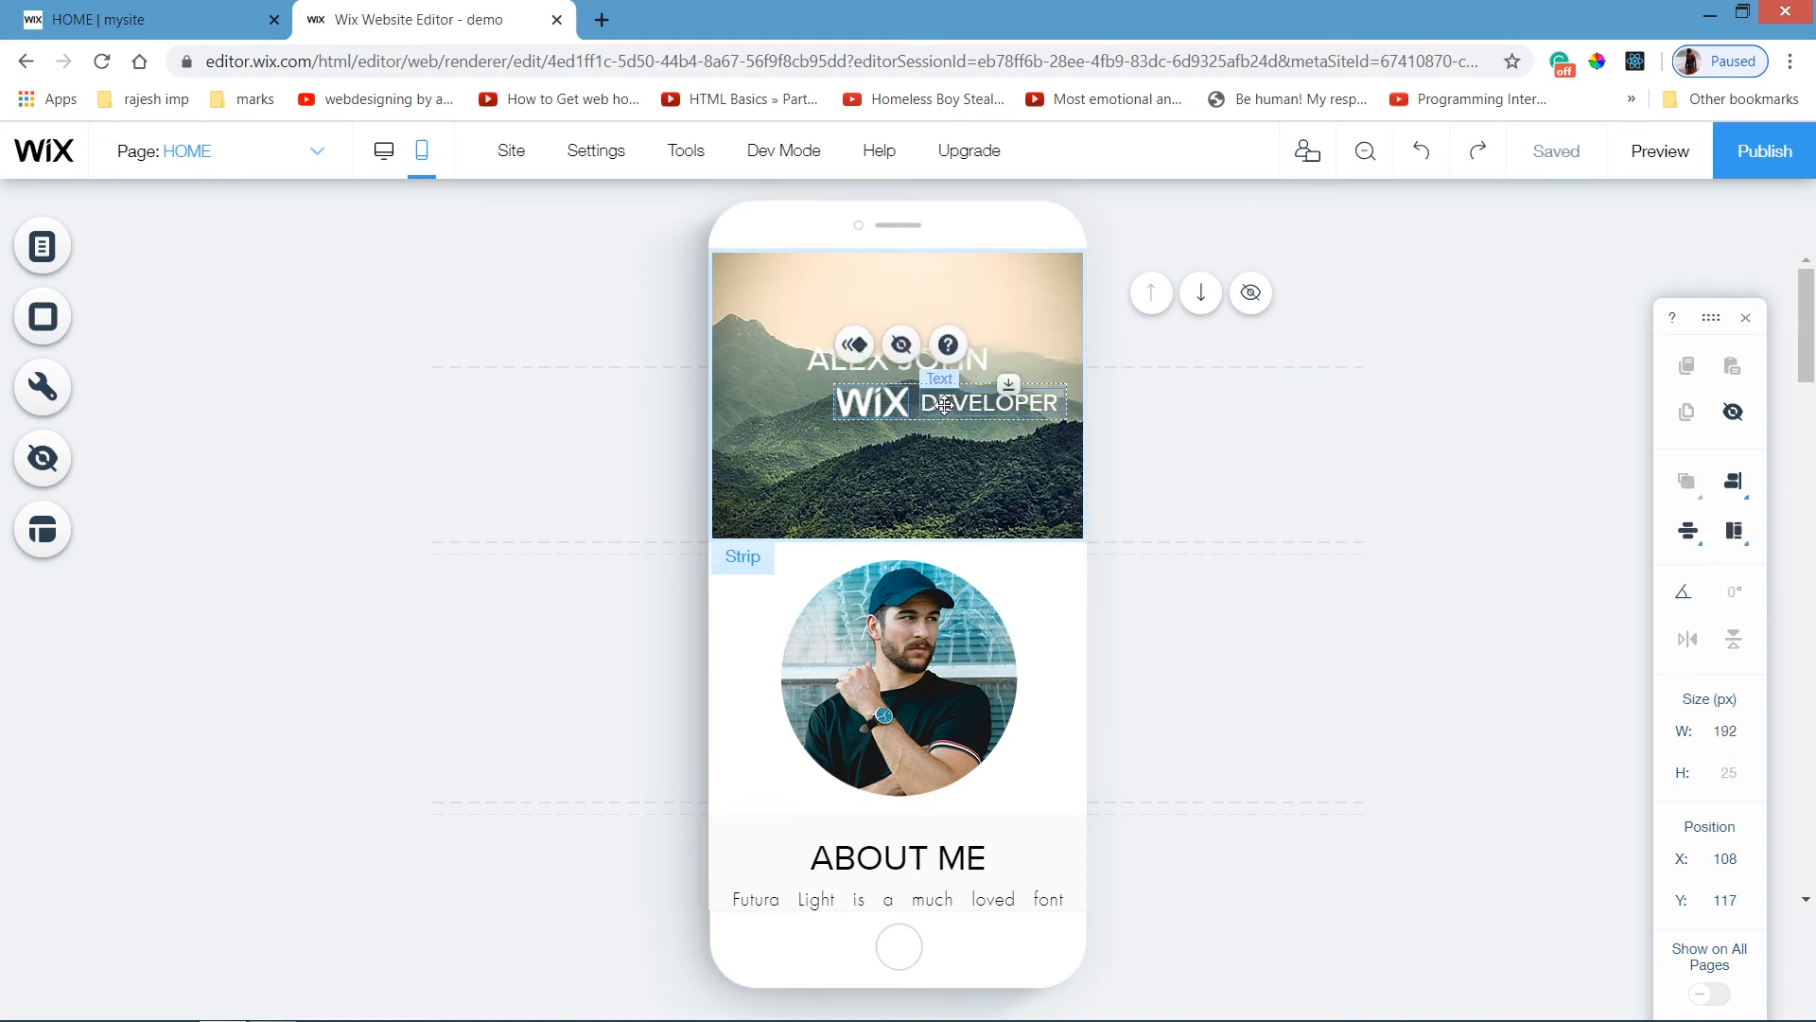
left_click_drag(918, 405, 900, 405)
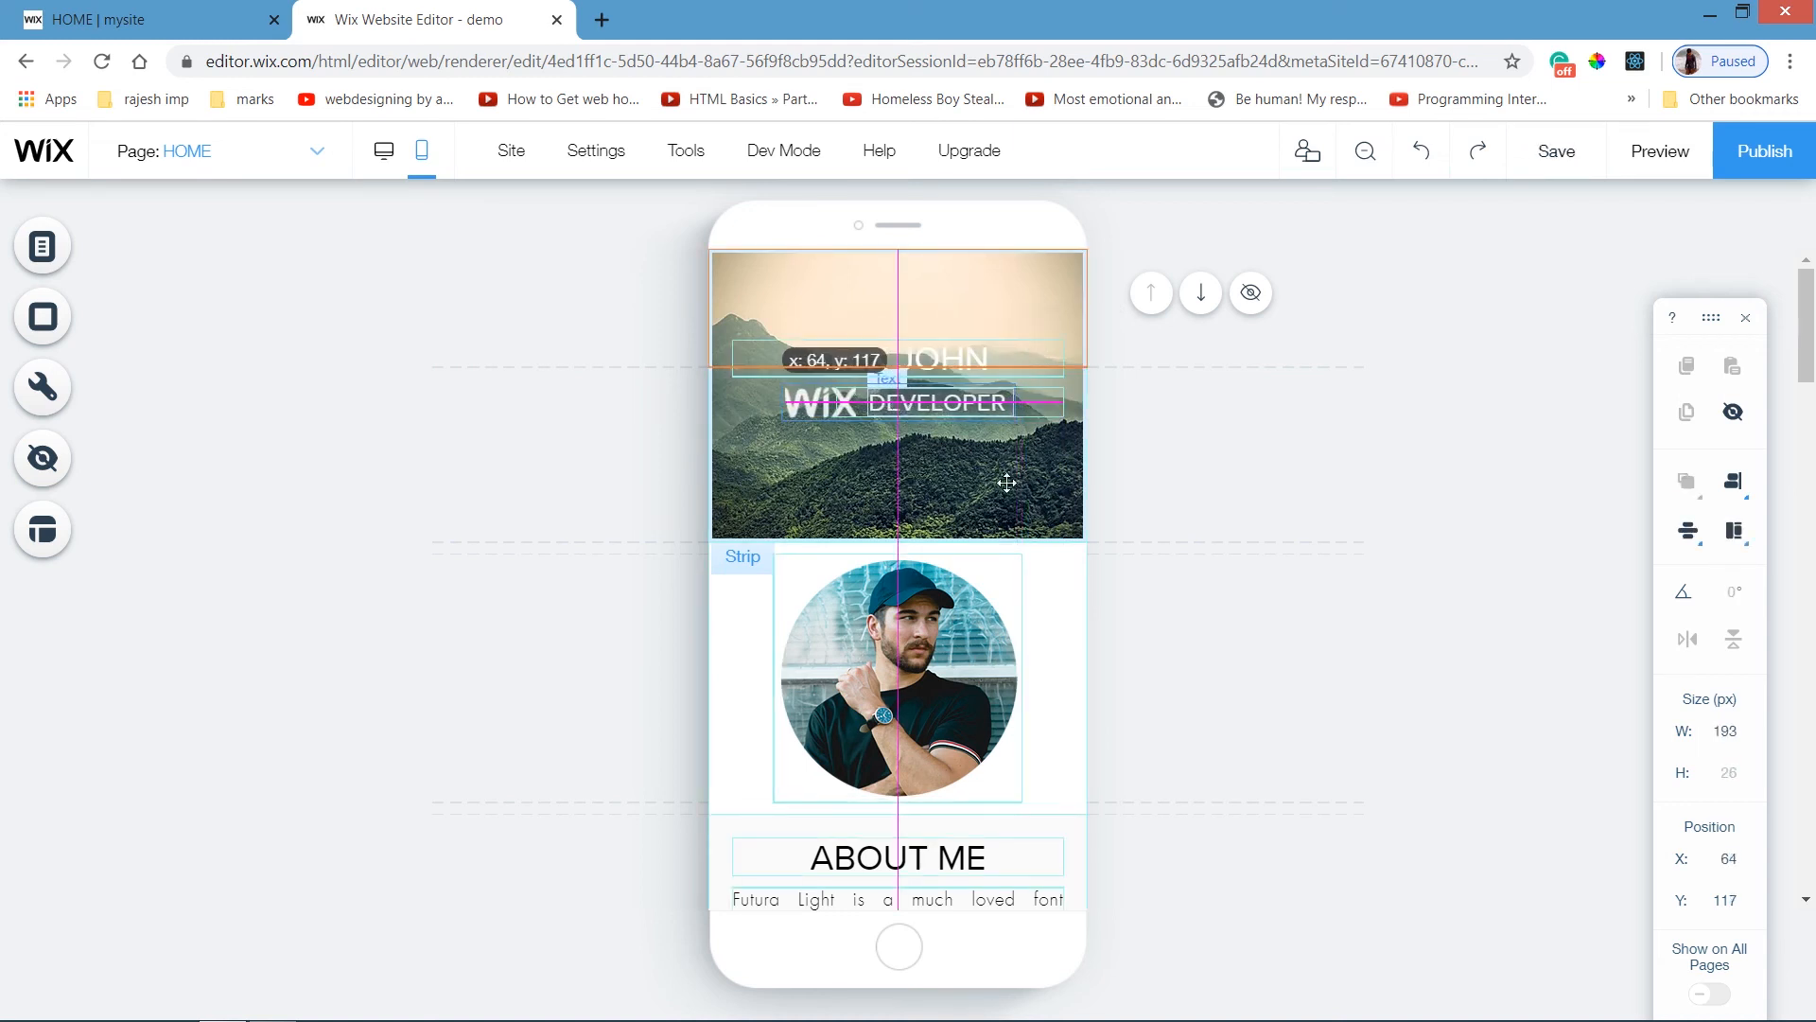
left_click(1019, 572)
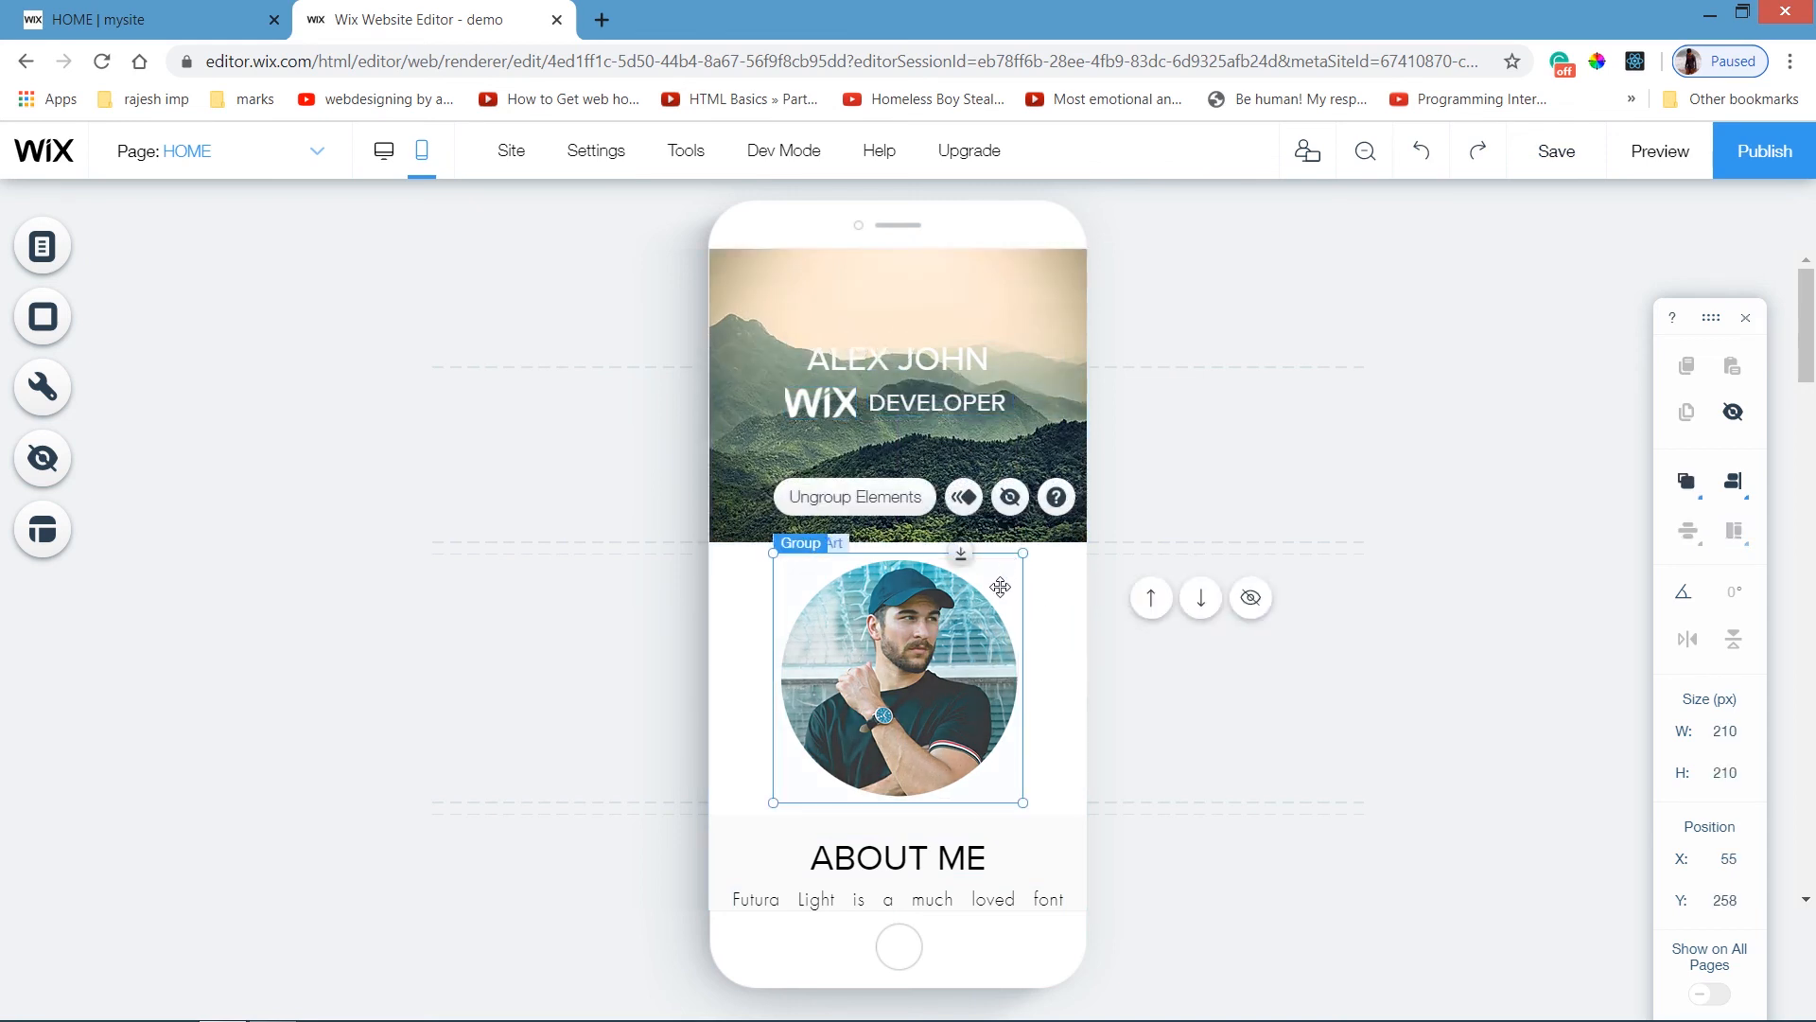
Shrink the profile photo, centre it at X 99, Y 288, and delete the empty gaps around it.
left_click_drag(1000, 586, 917, 654)
left_click(860, 725)
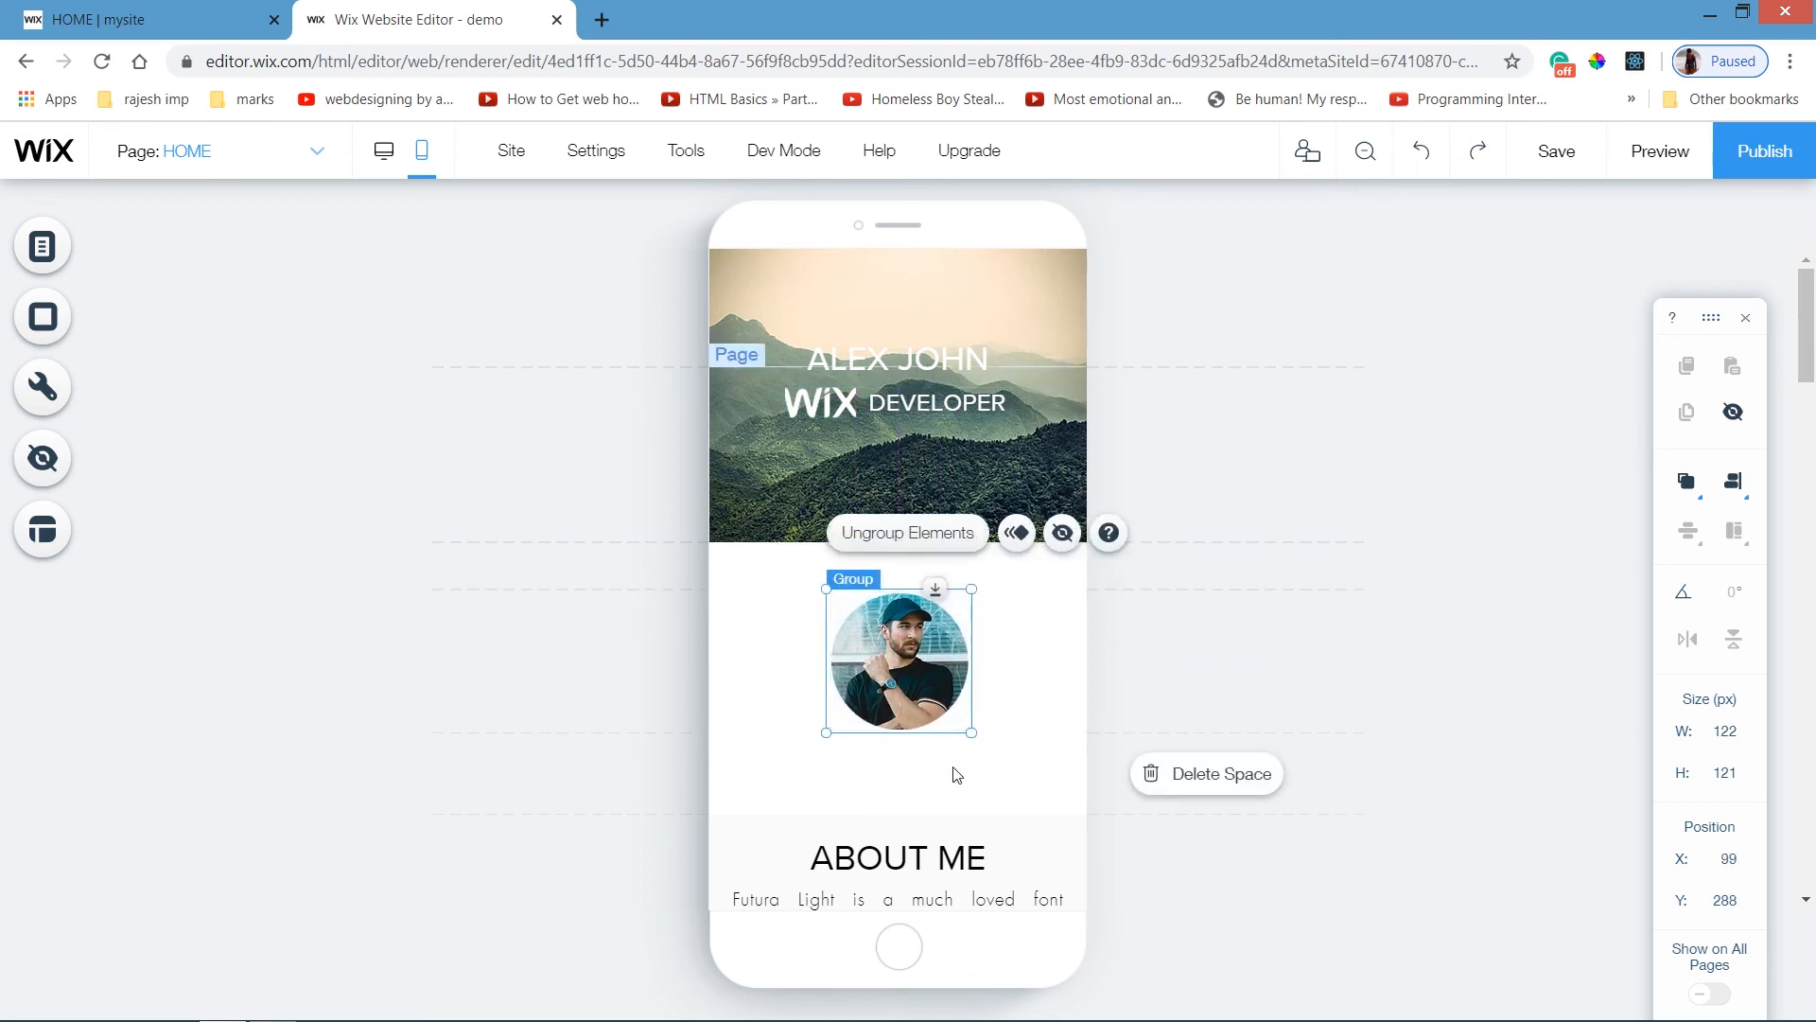
left_click(956, 770)
key("Delete")
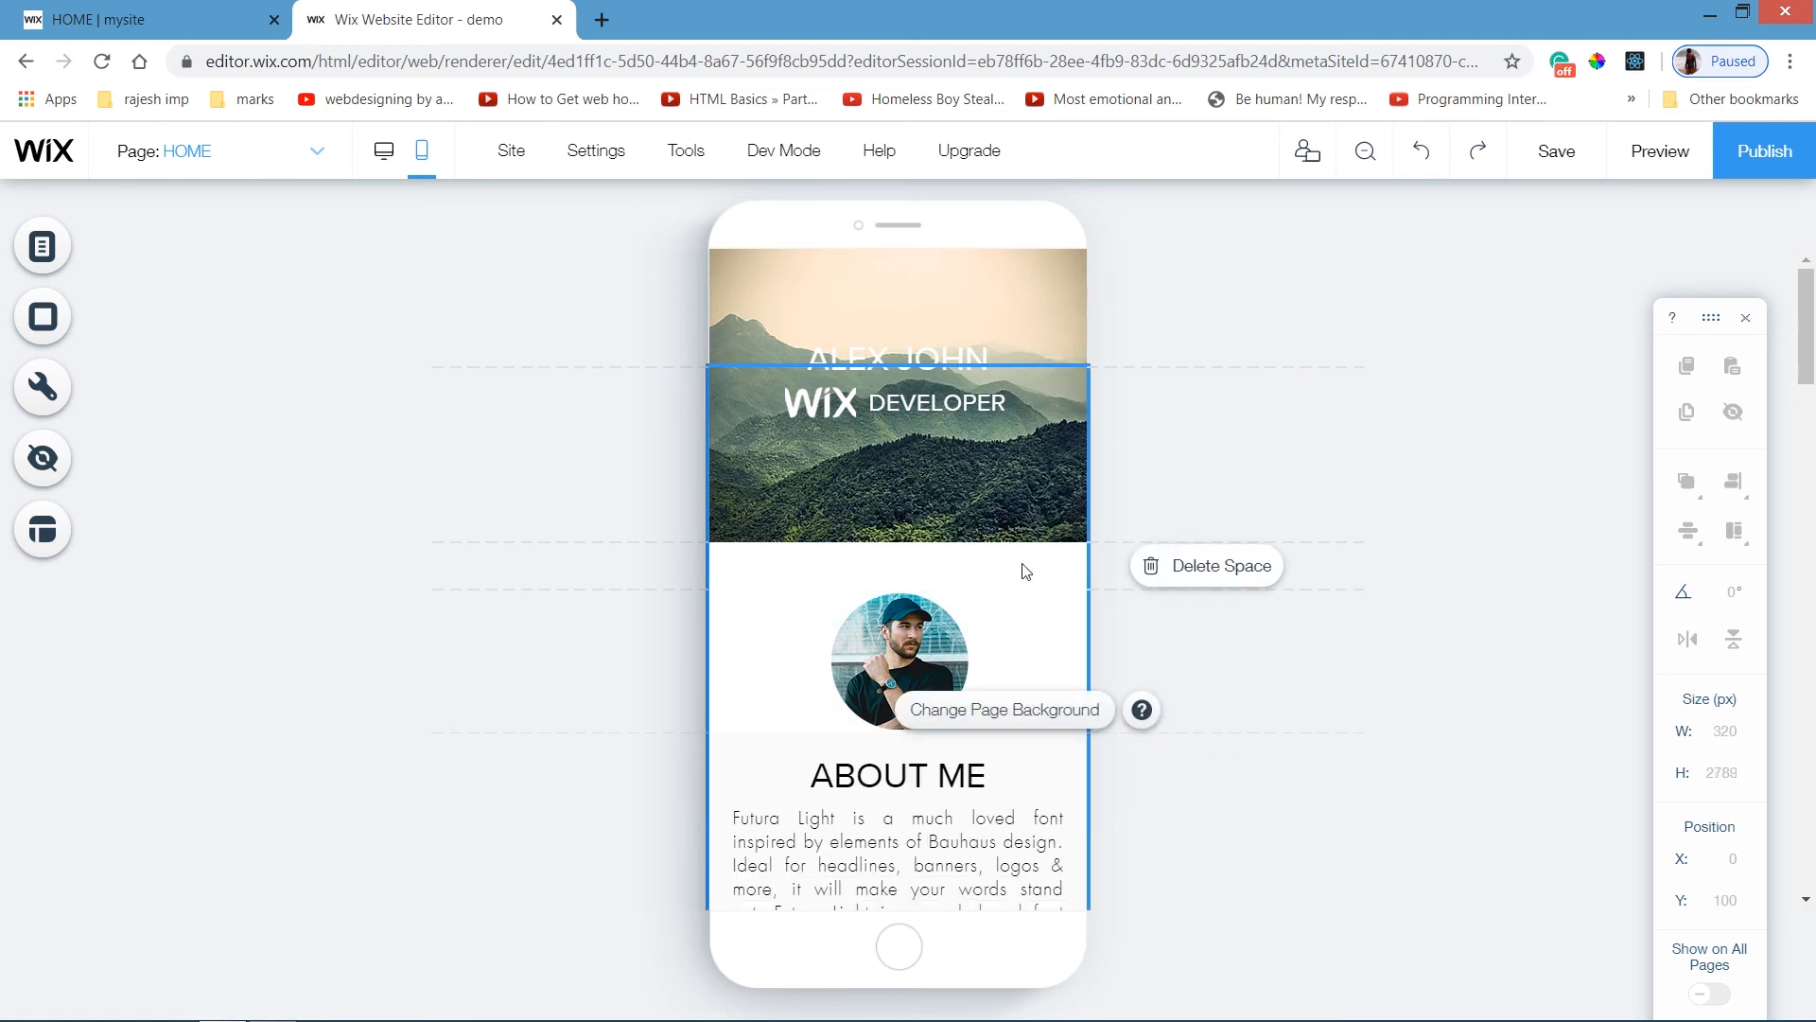
left_click(1211, 566)
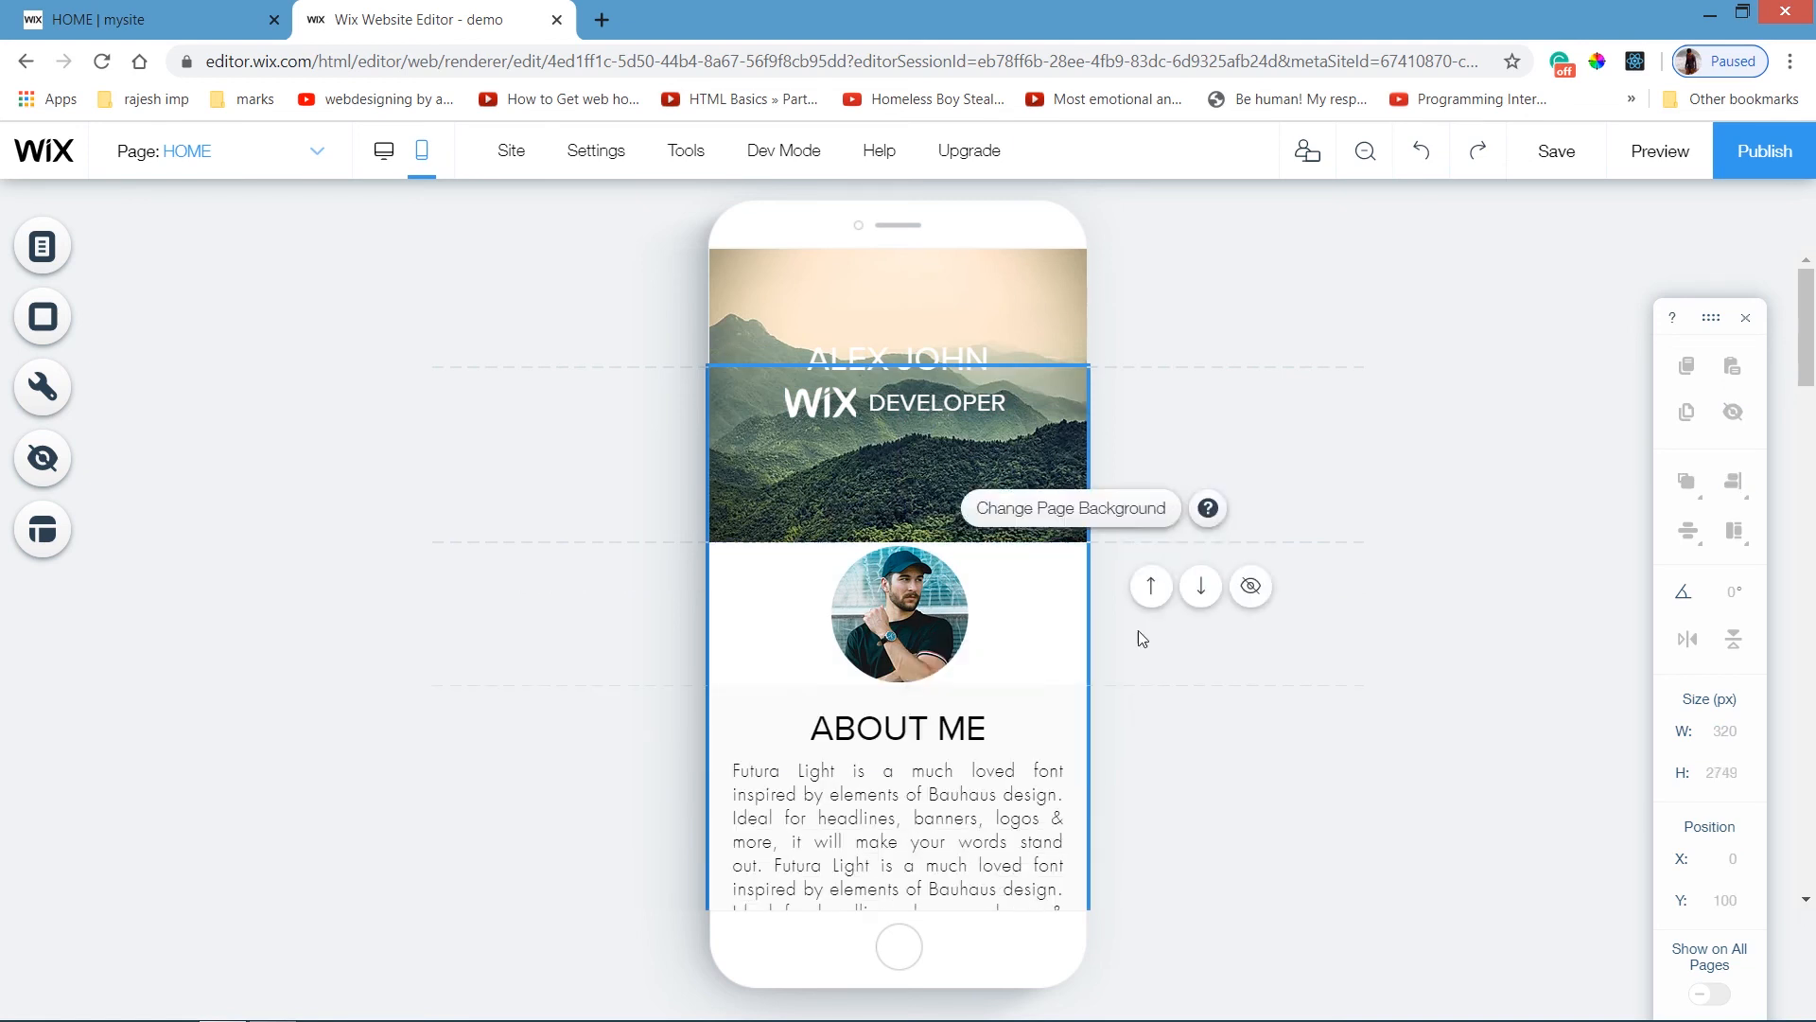
Set the mobile page background to a custom #FAFAFA colour saved under My Colors.
left_click(1078, 509)
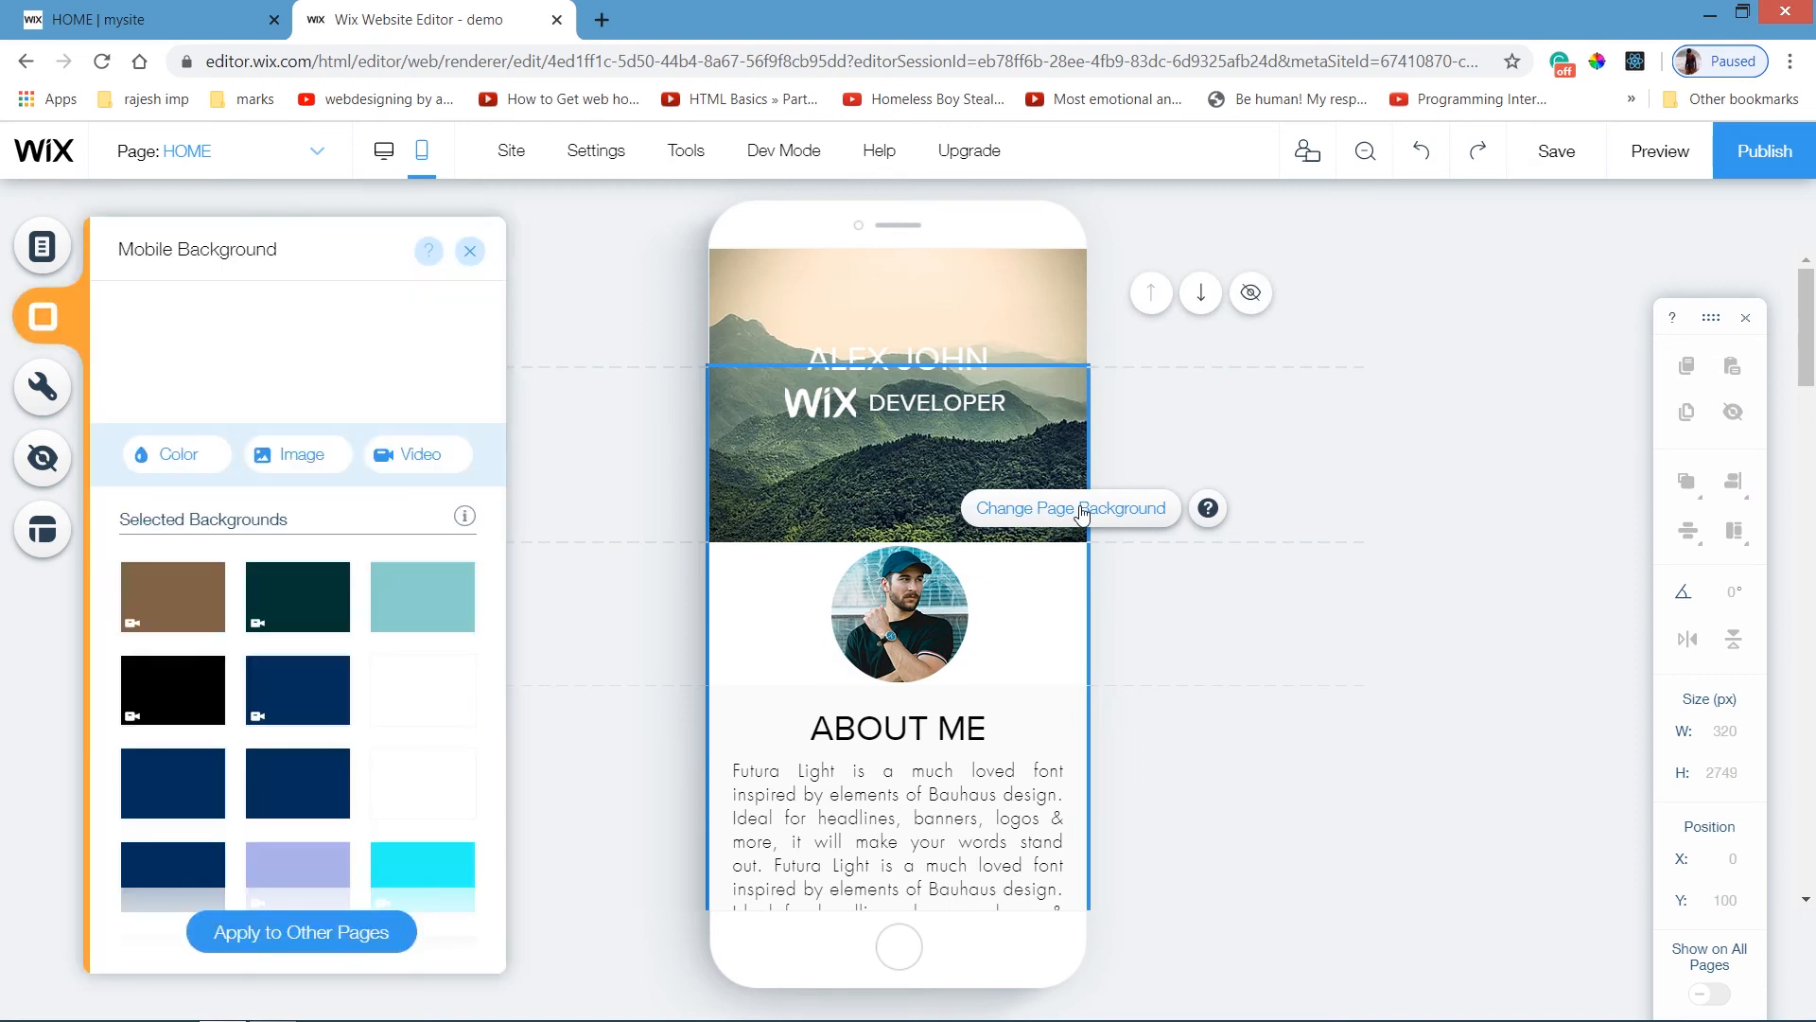
left_click(211, 464)
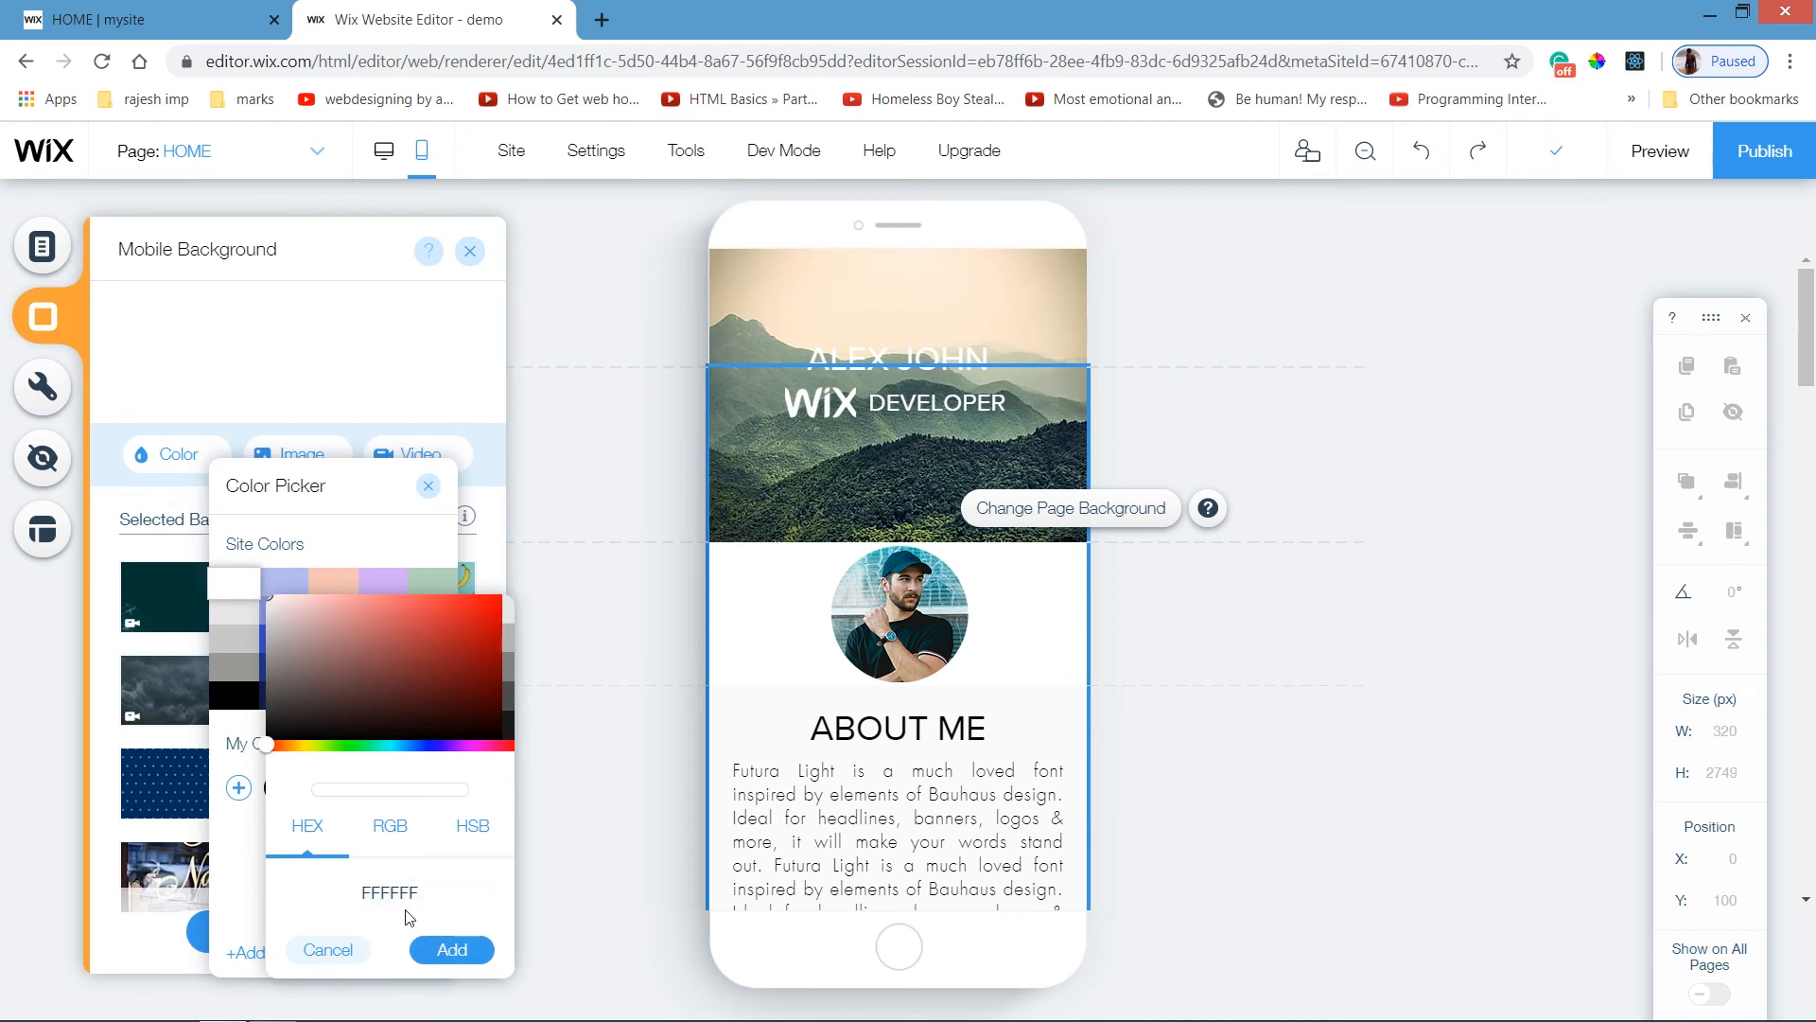
double_click(405, 893)
type("faf")
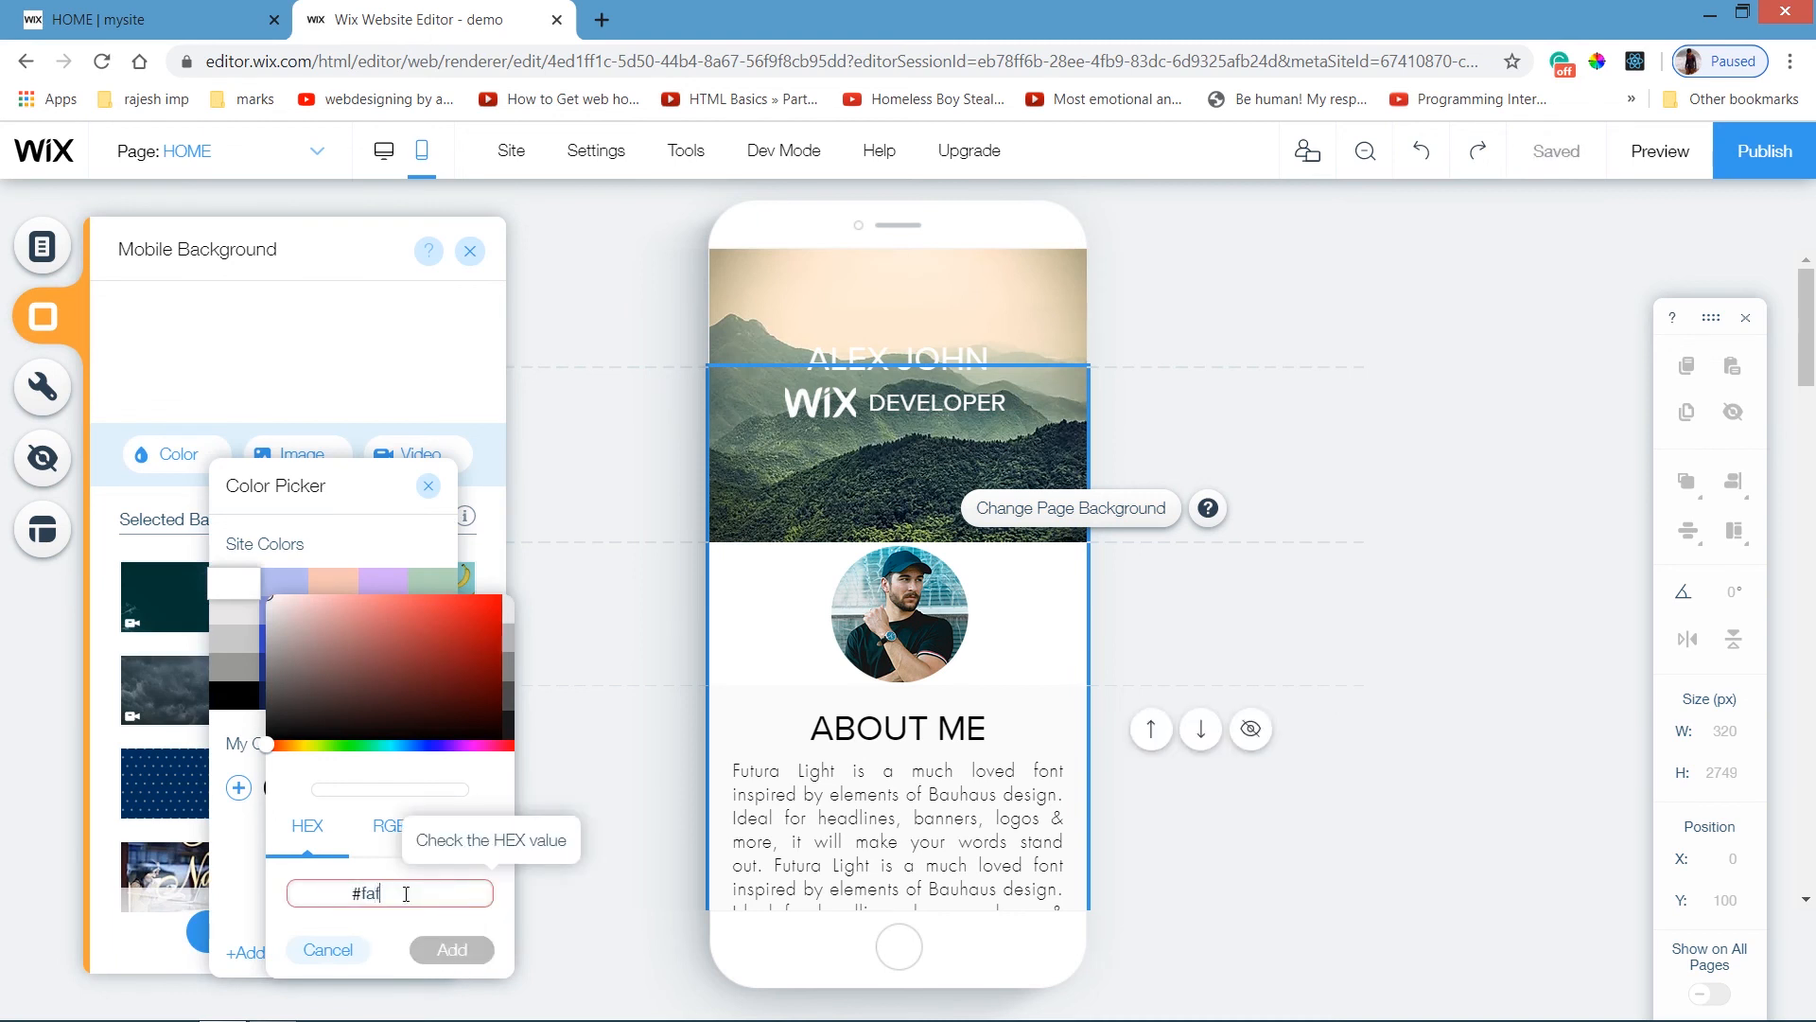
type("afa")
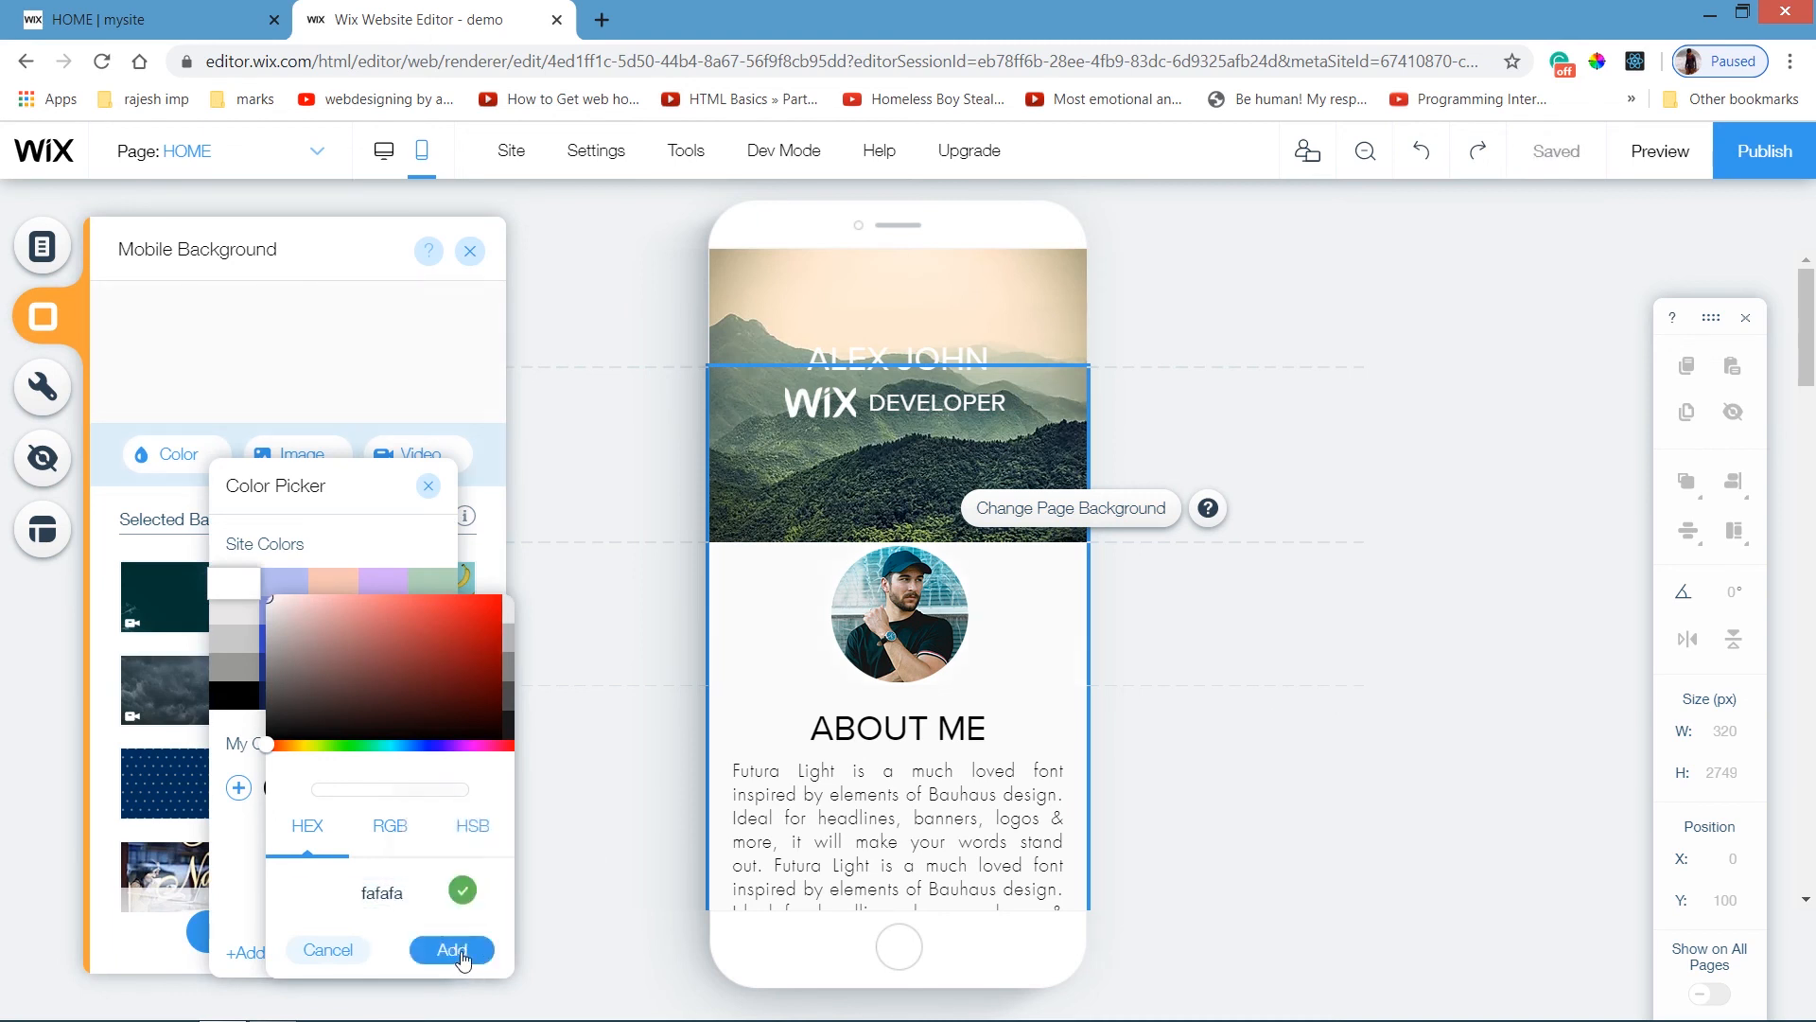
left_click(463, 952)
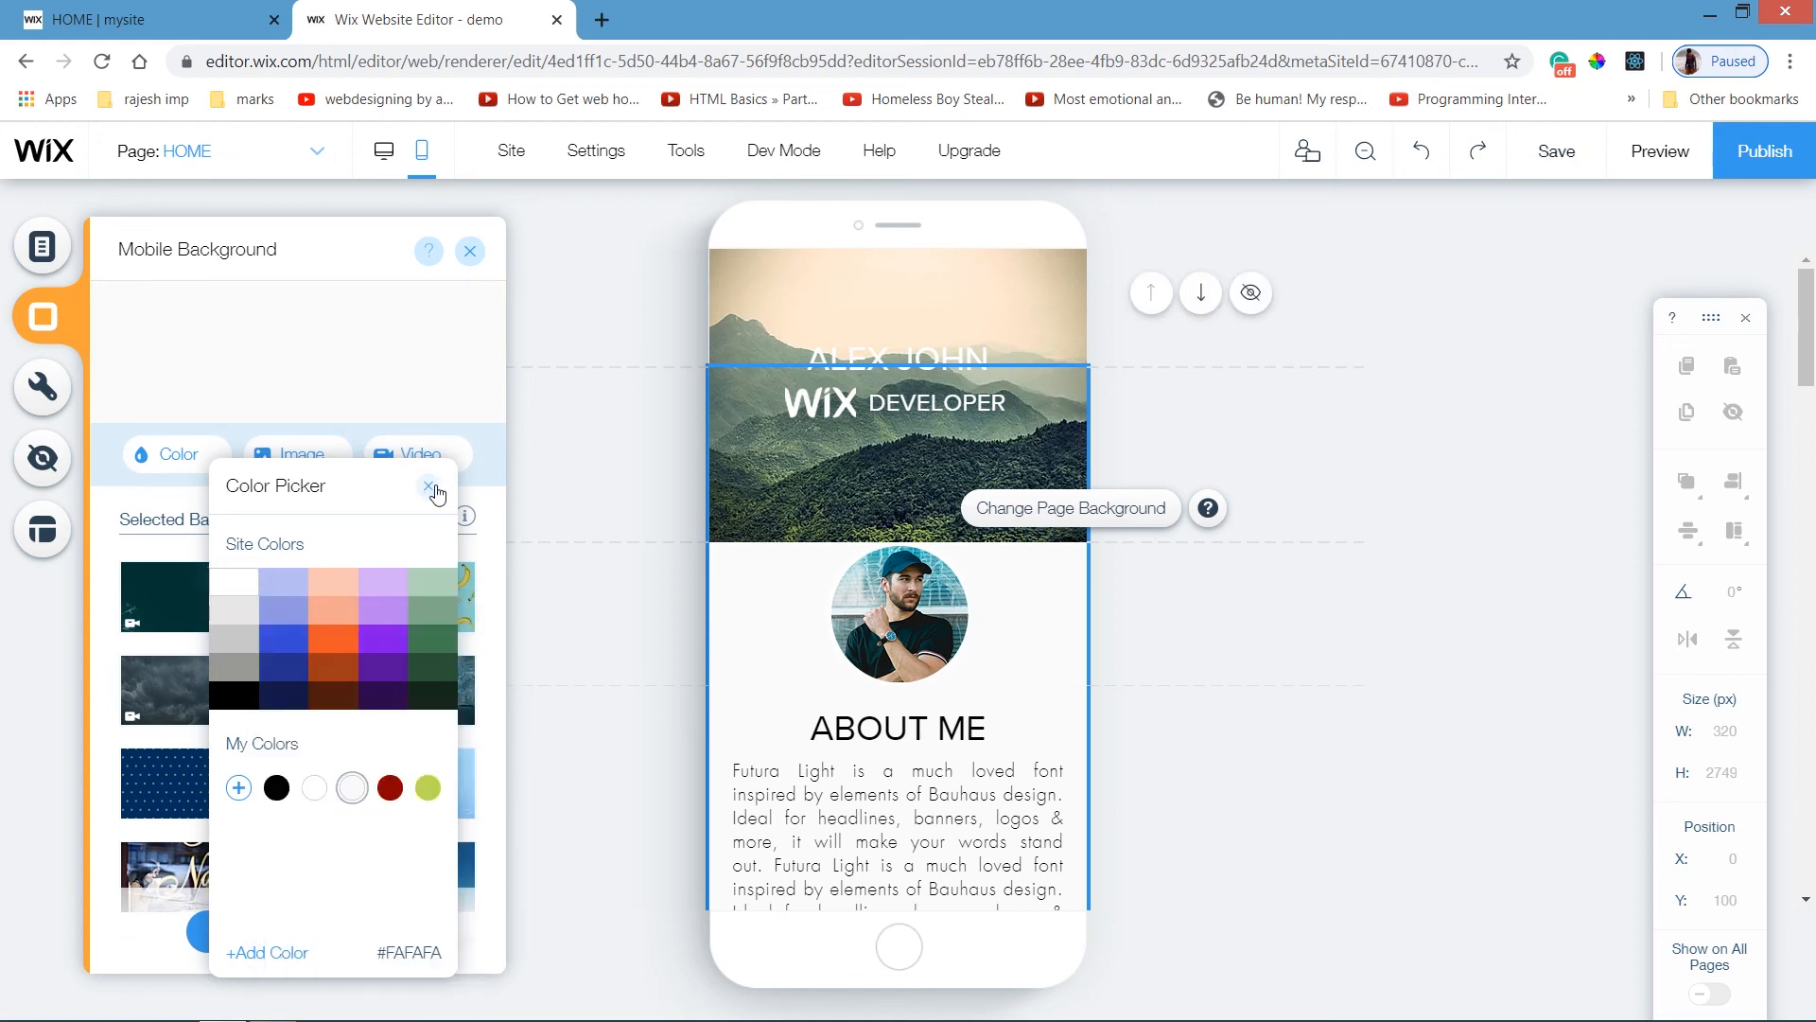
left_click(473, 322)
left_click(752, 577)
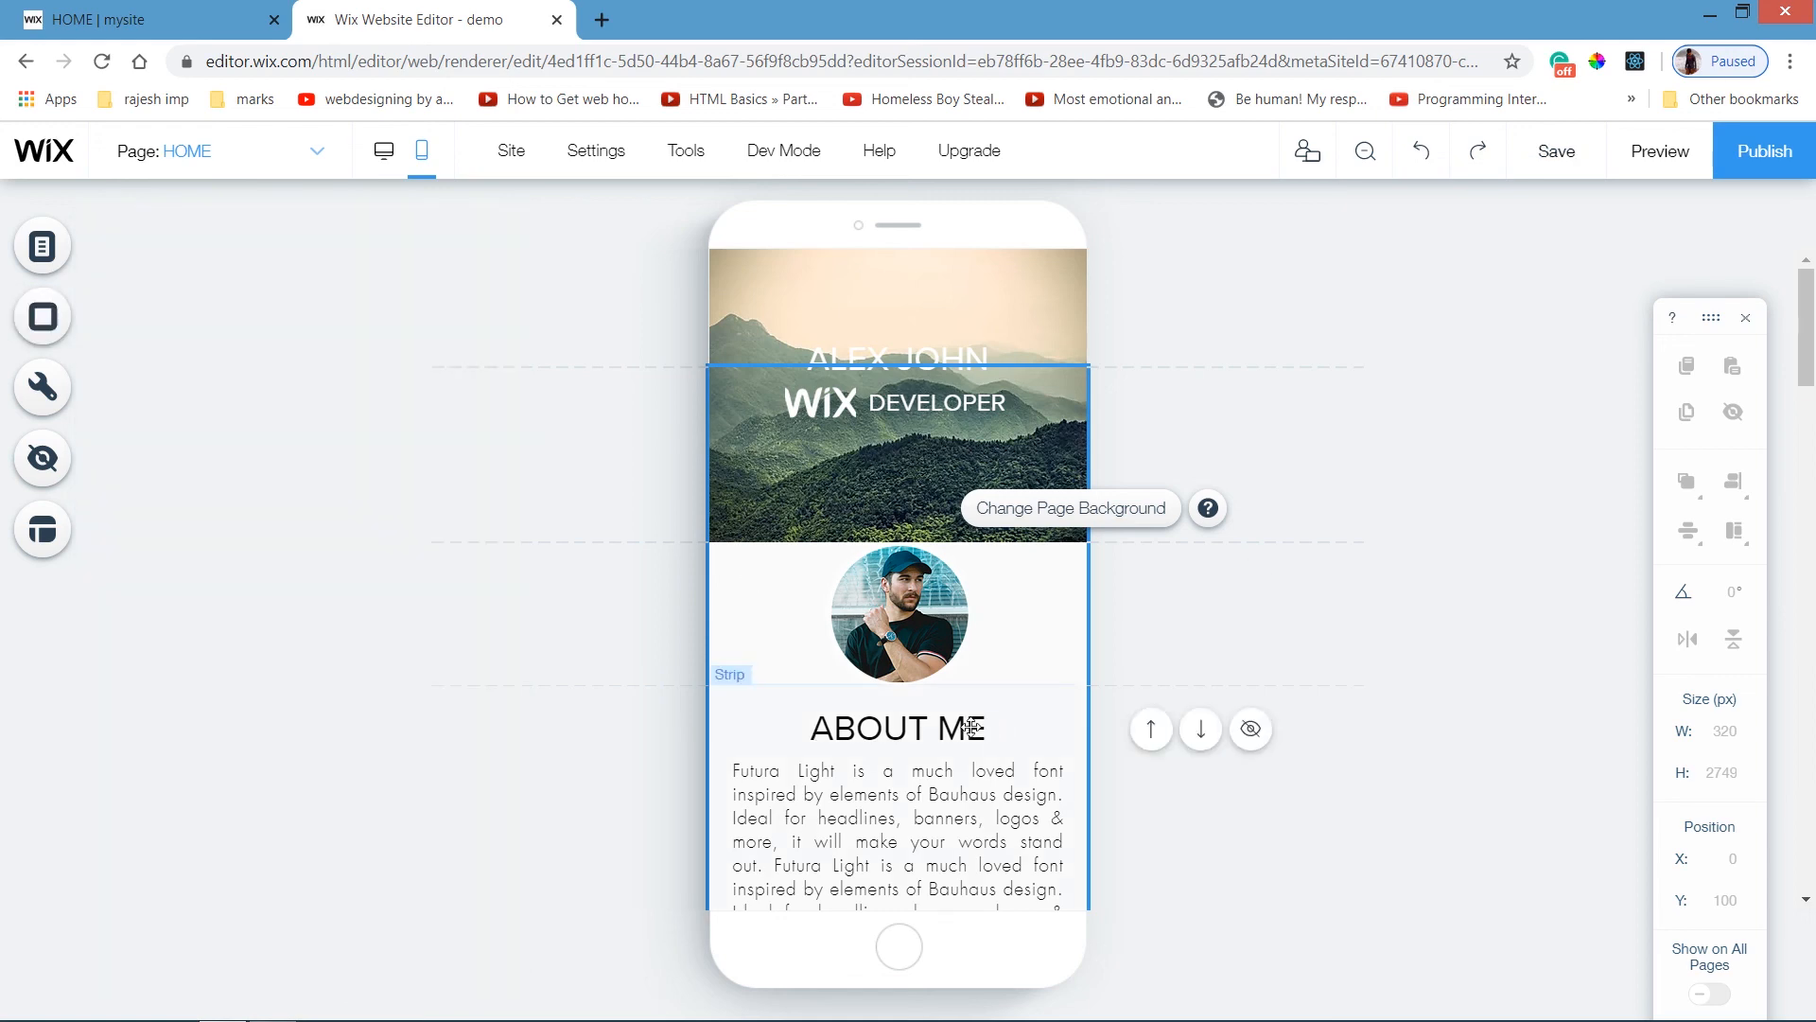
In the Skills section, move the UX DESIGNER title up to y 1153.
left_click_drag(1813, 408, 1813, 549)
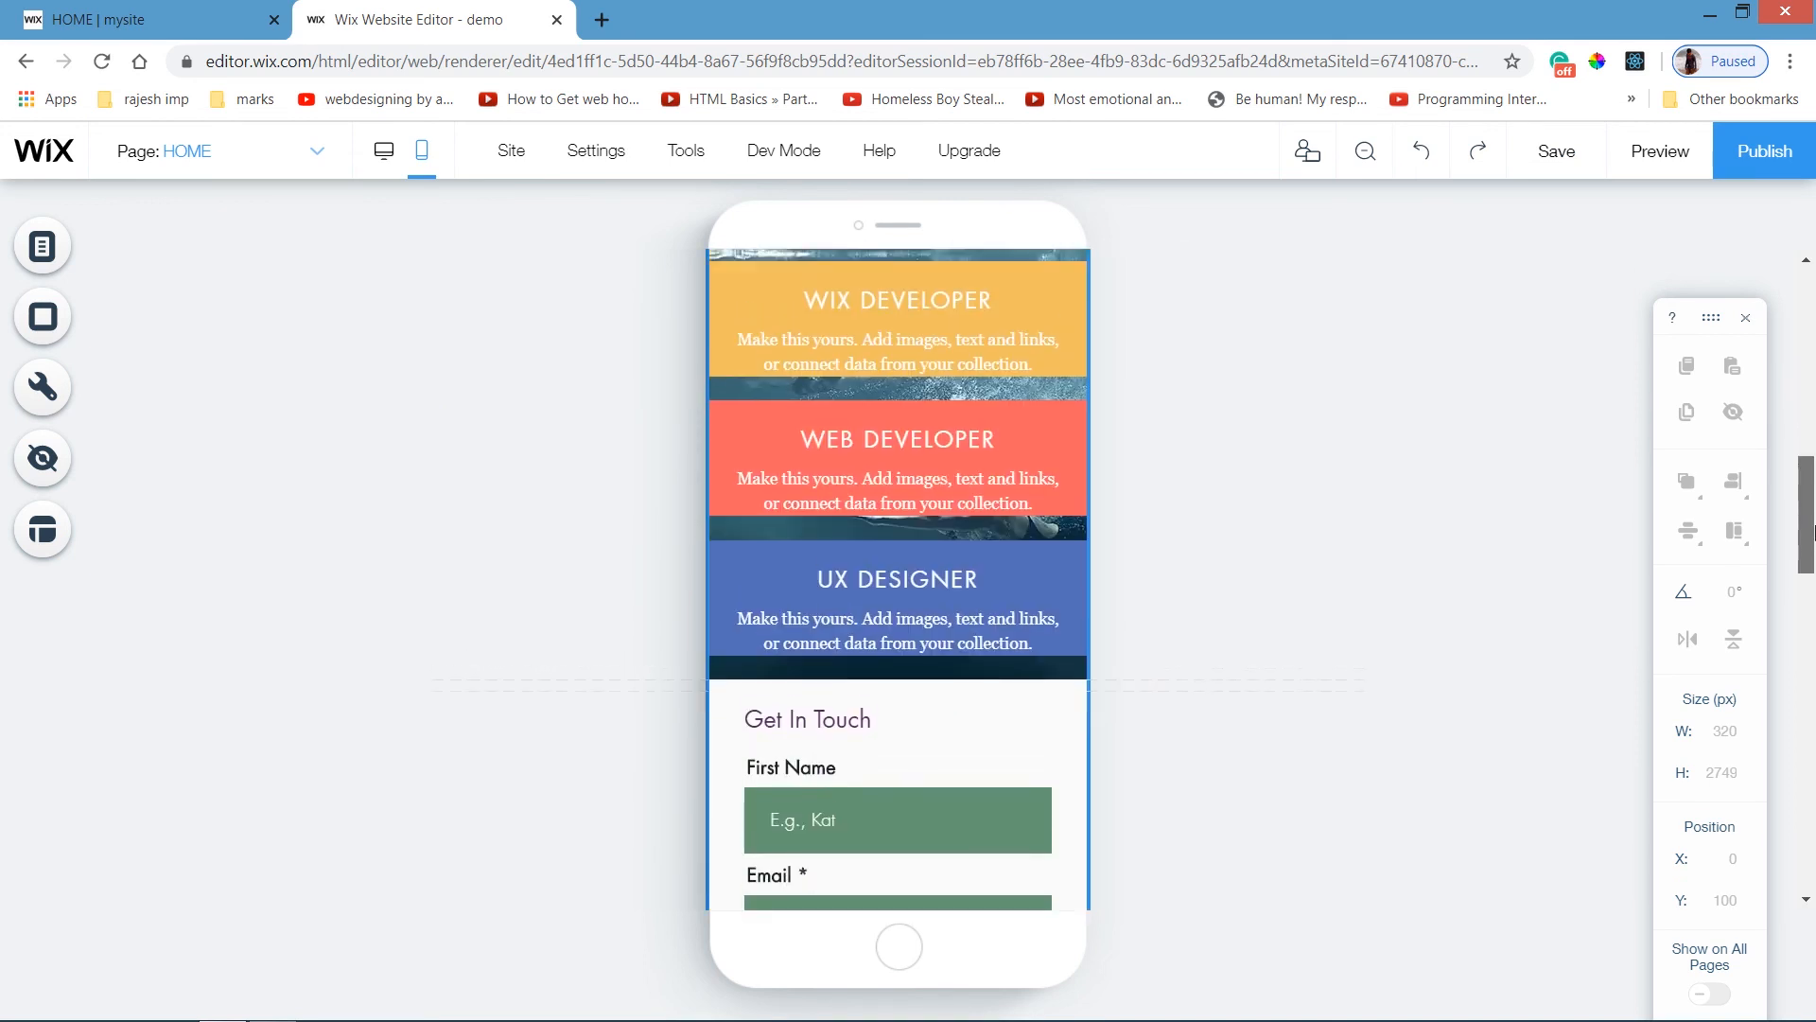
left_click(931, 577)
left_click(919, 578)
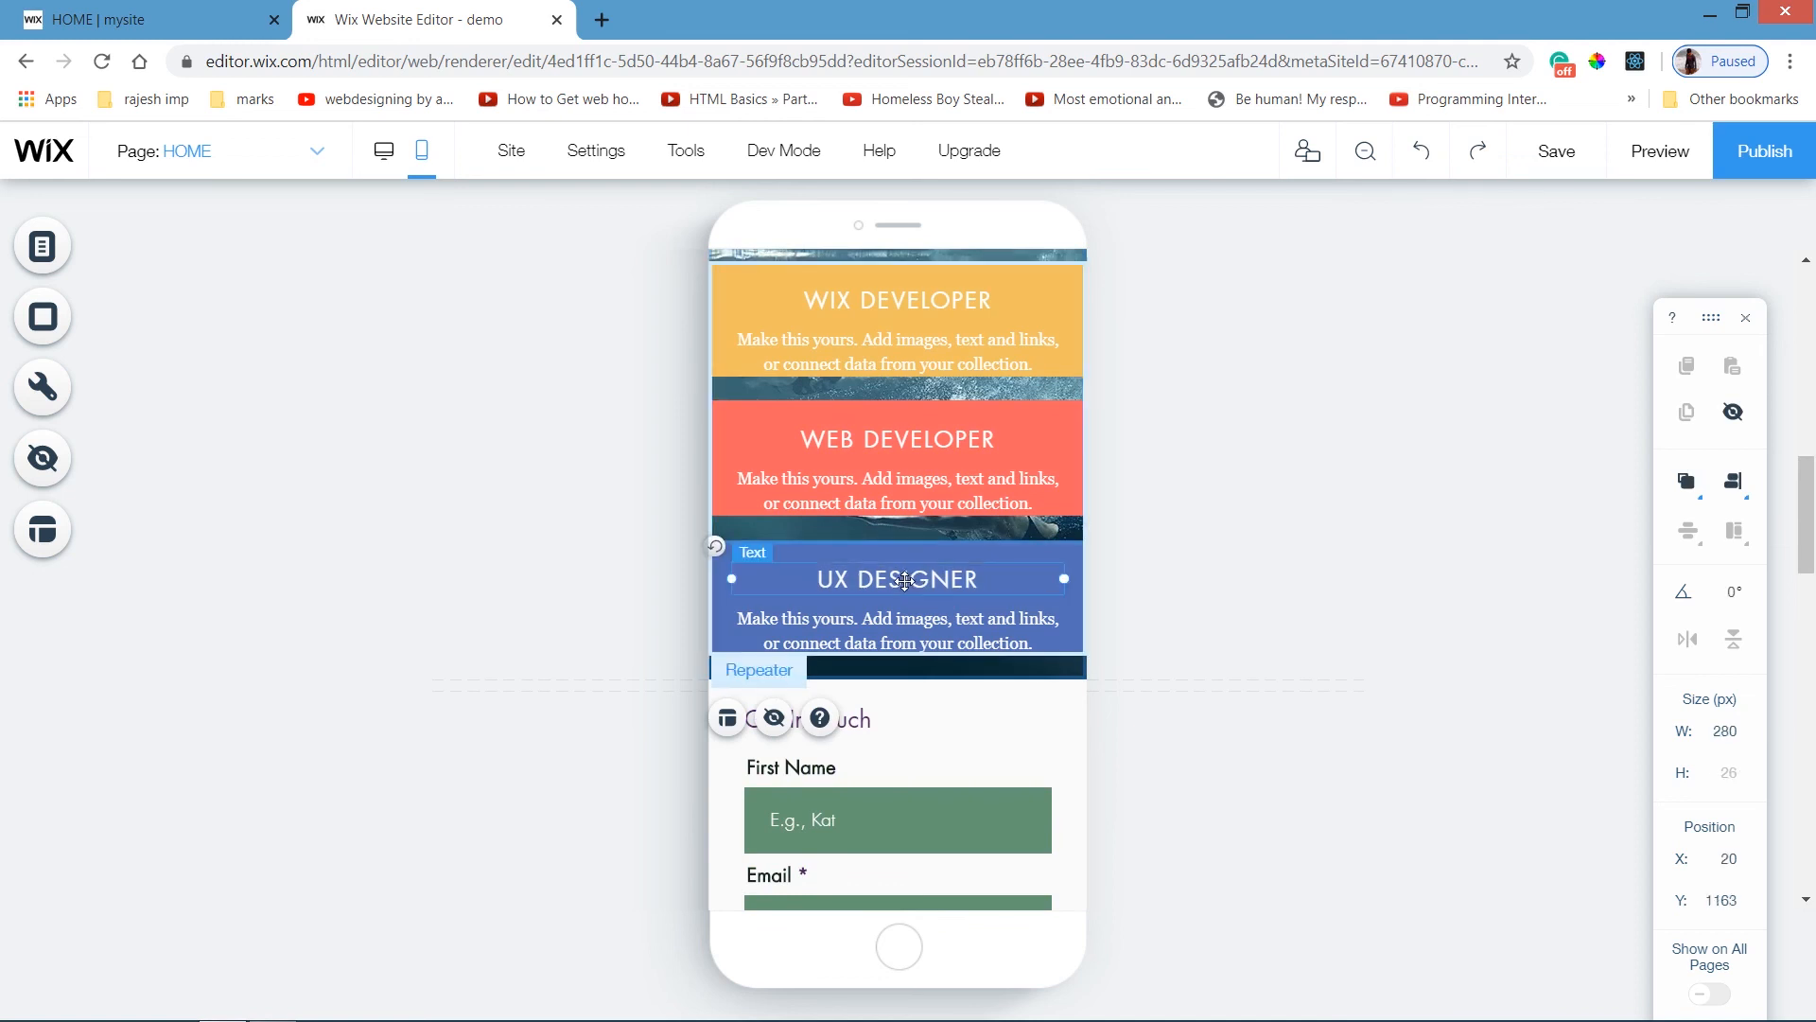
double_click(903, 579)
double_click(899, 575)
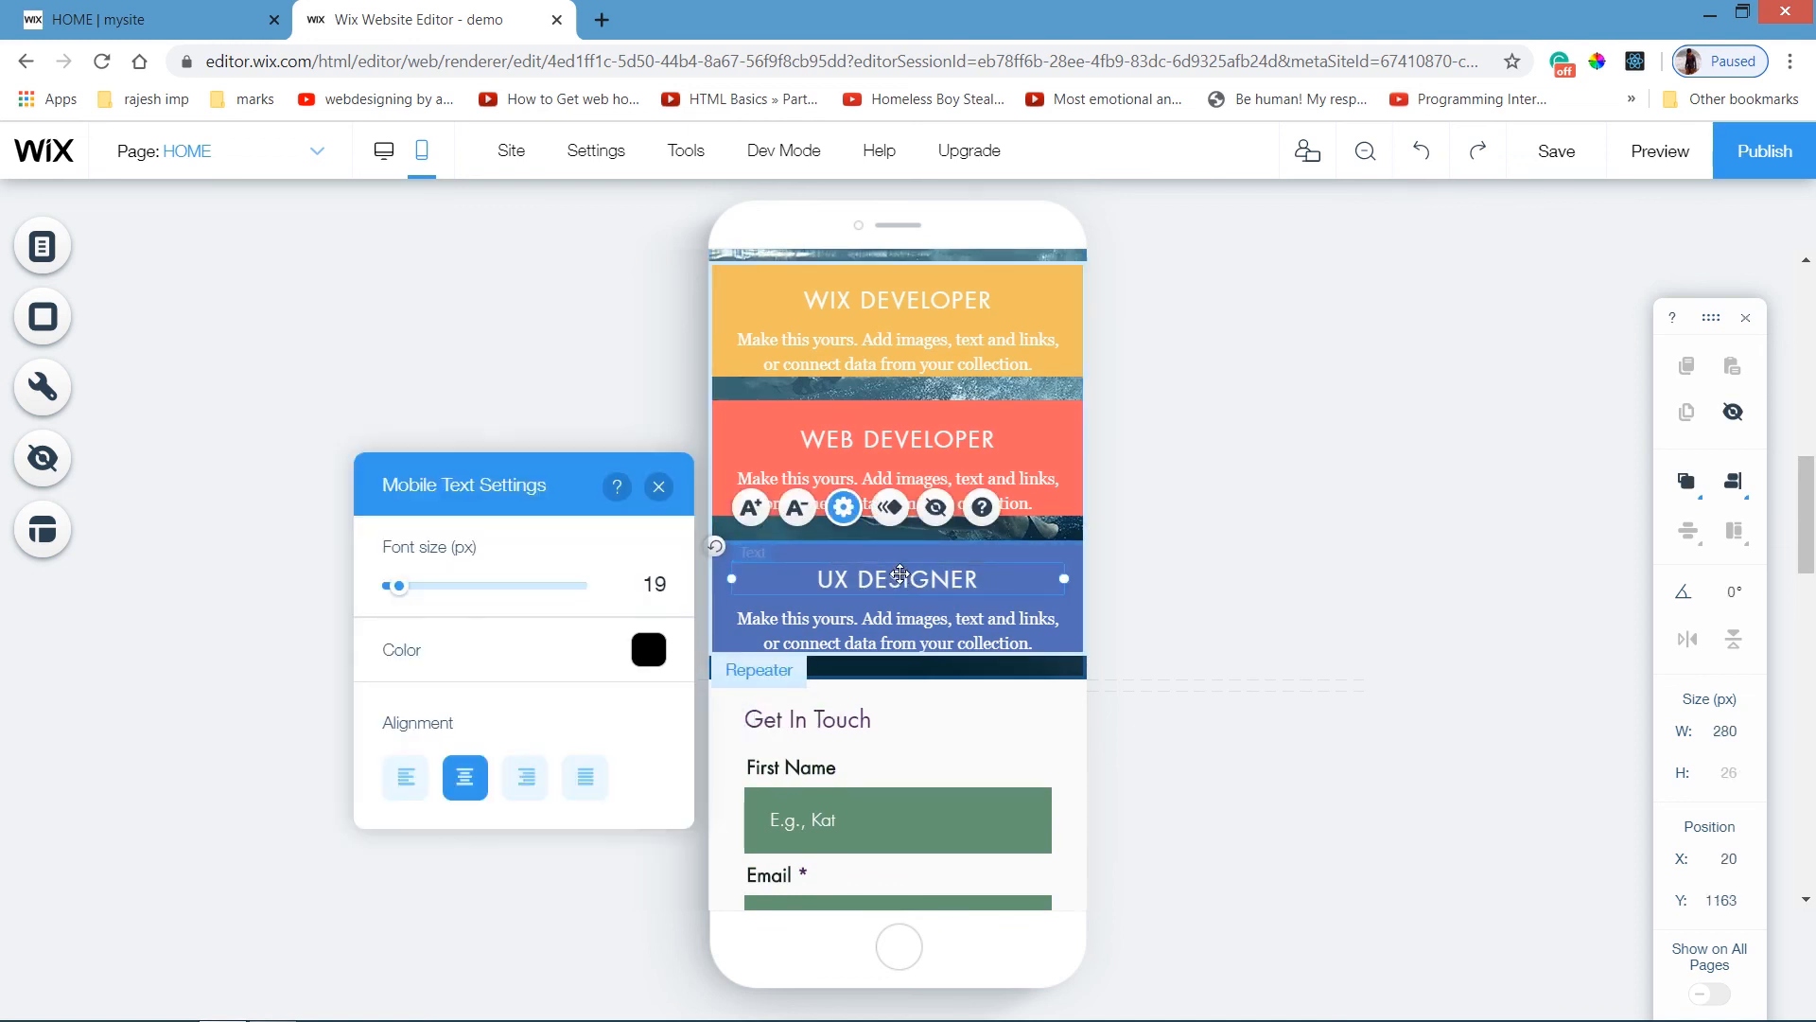
left_click_drag(900, 571, 899, 568)
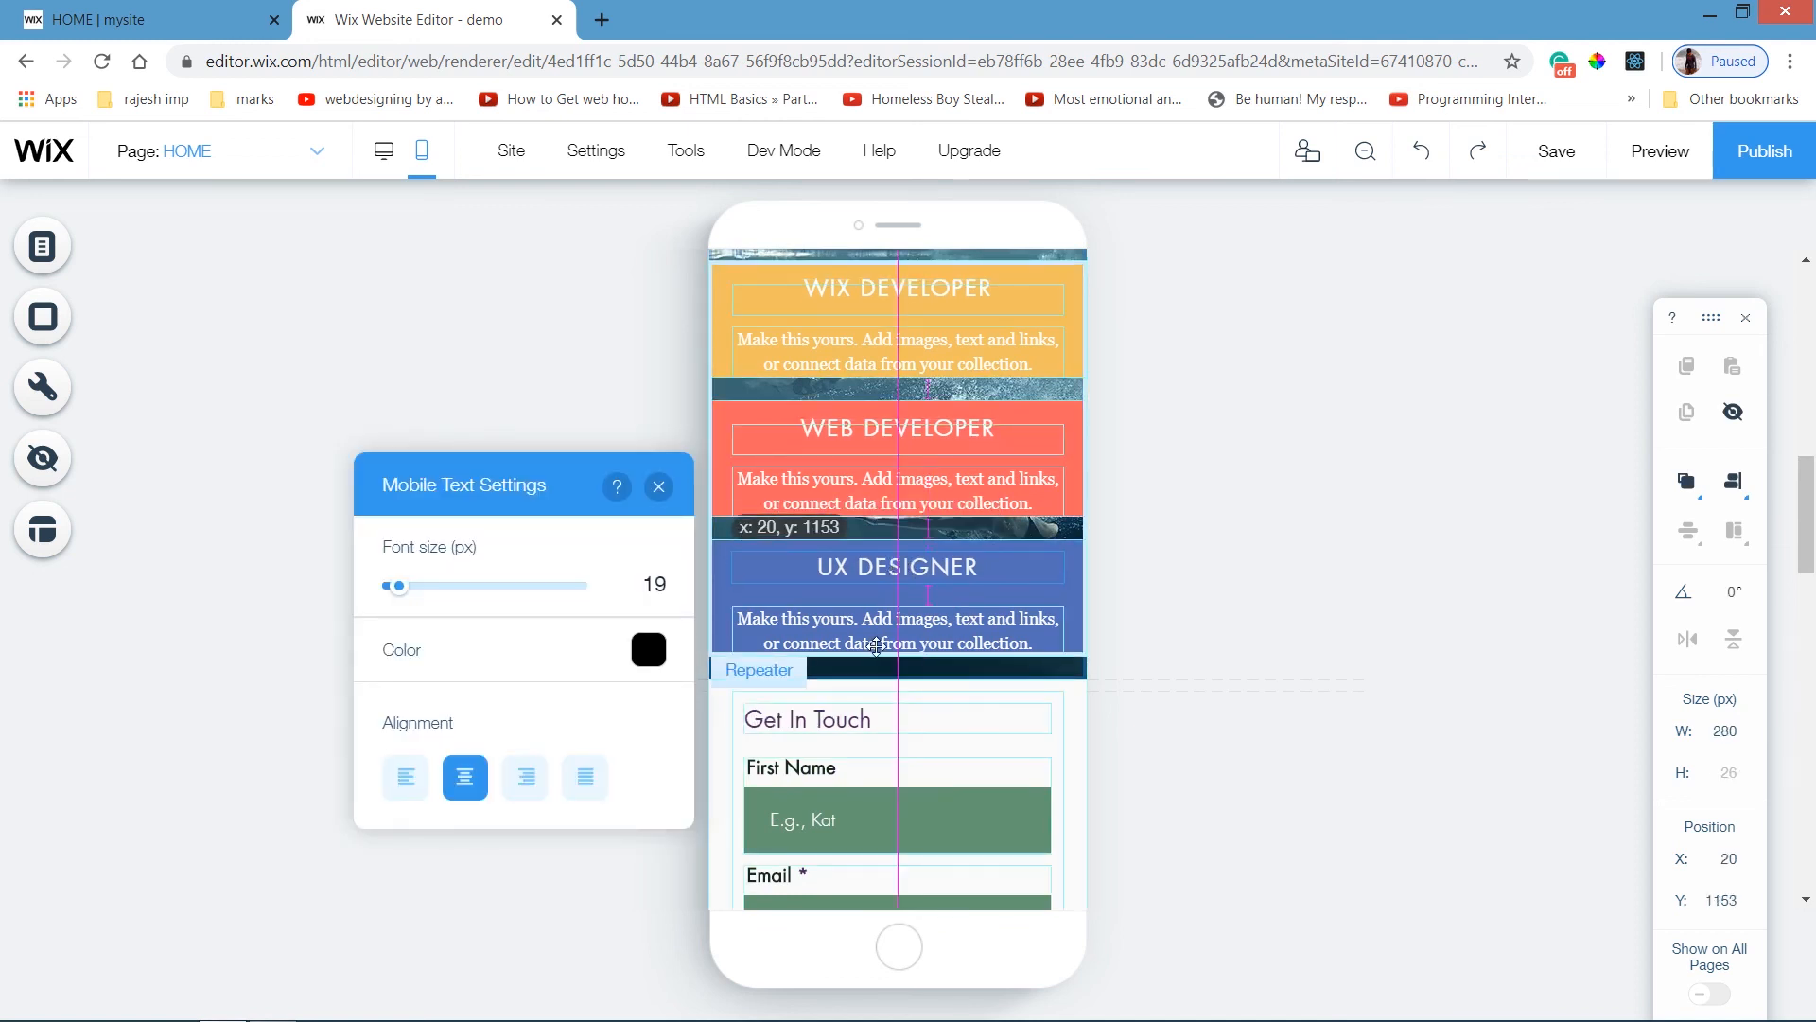
left_click_drag(871, 635, 871, 631)
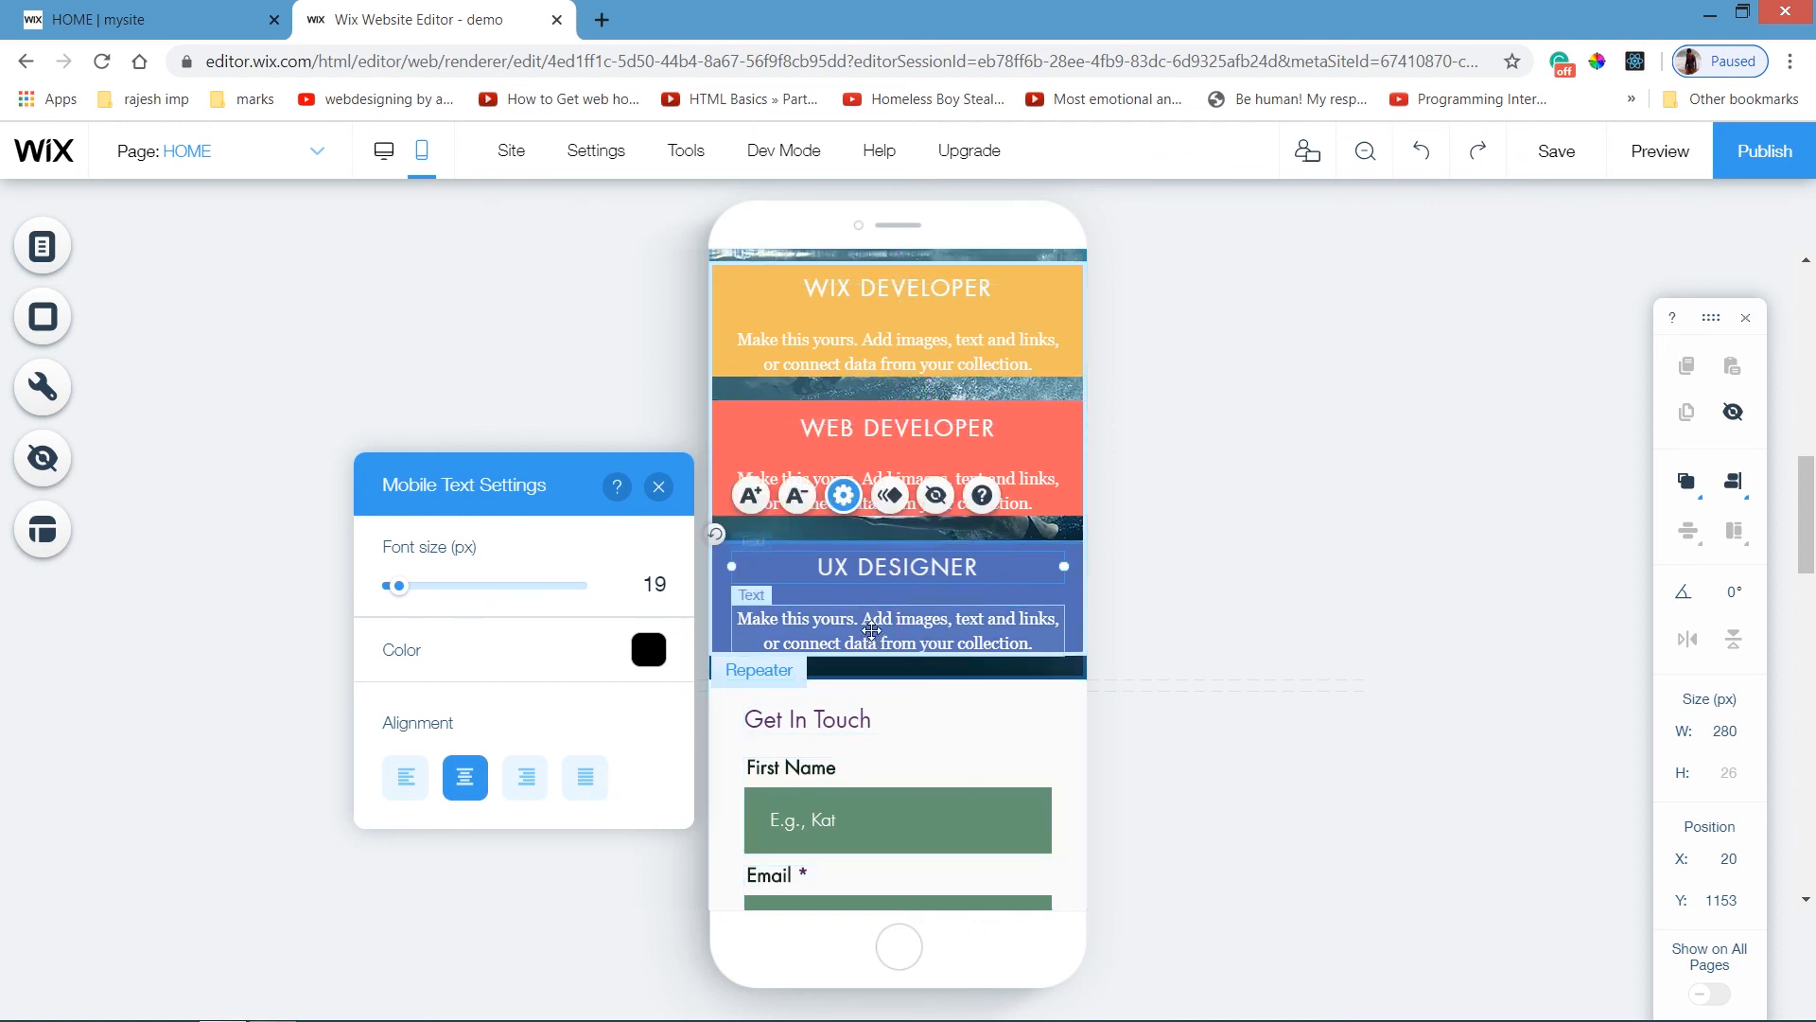
Move the UX DESIGNER description up beneath the title to X 20, Y 1190.
left_click(871, 630)
left_click_drag(871, 618, 1331, 636)
left_click_drag(1813, 541, 1813, 837)
Hide the up-arrow Vector Art on mobile and delete the empty space above the map.
left_click(905, 371)
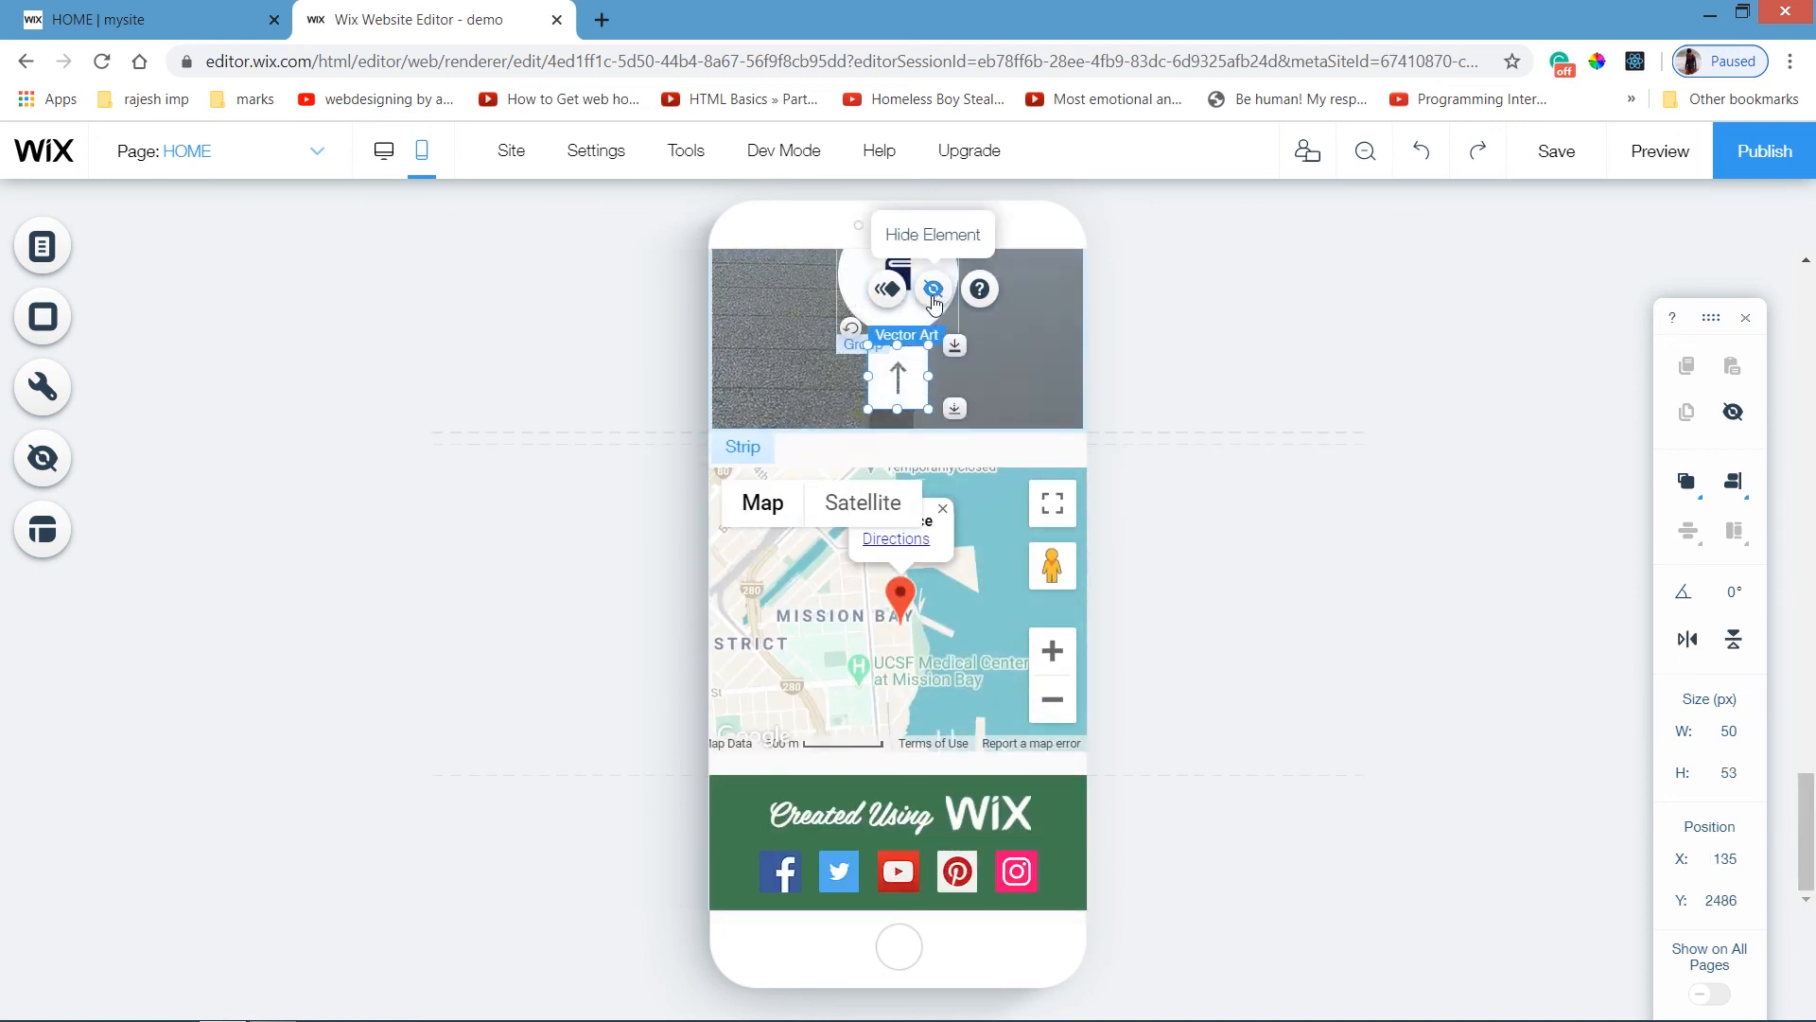
left_click(932, 293)
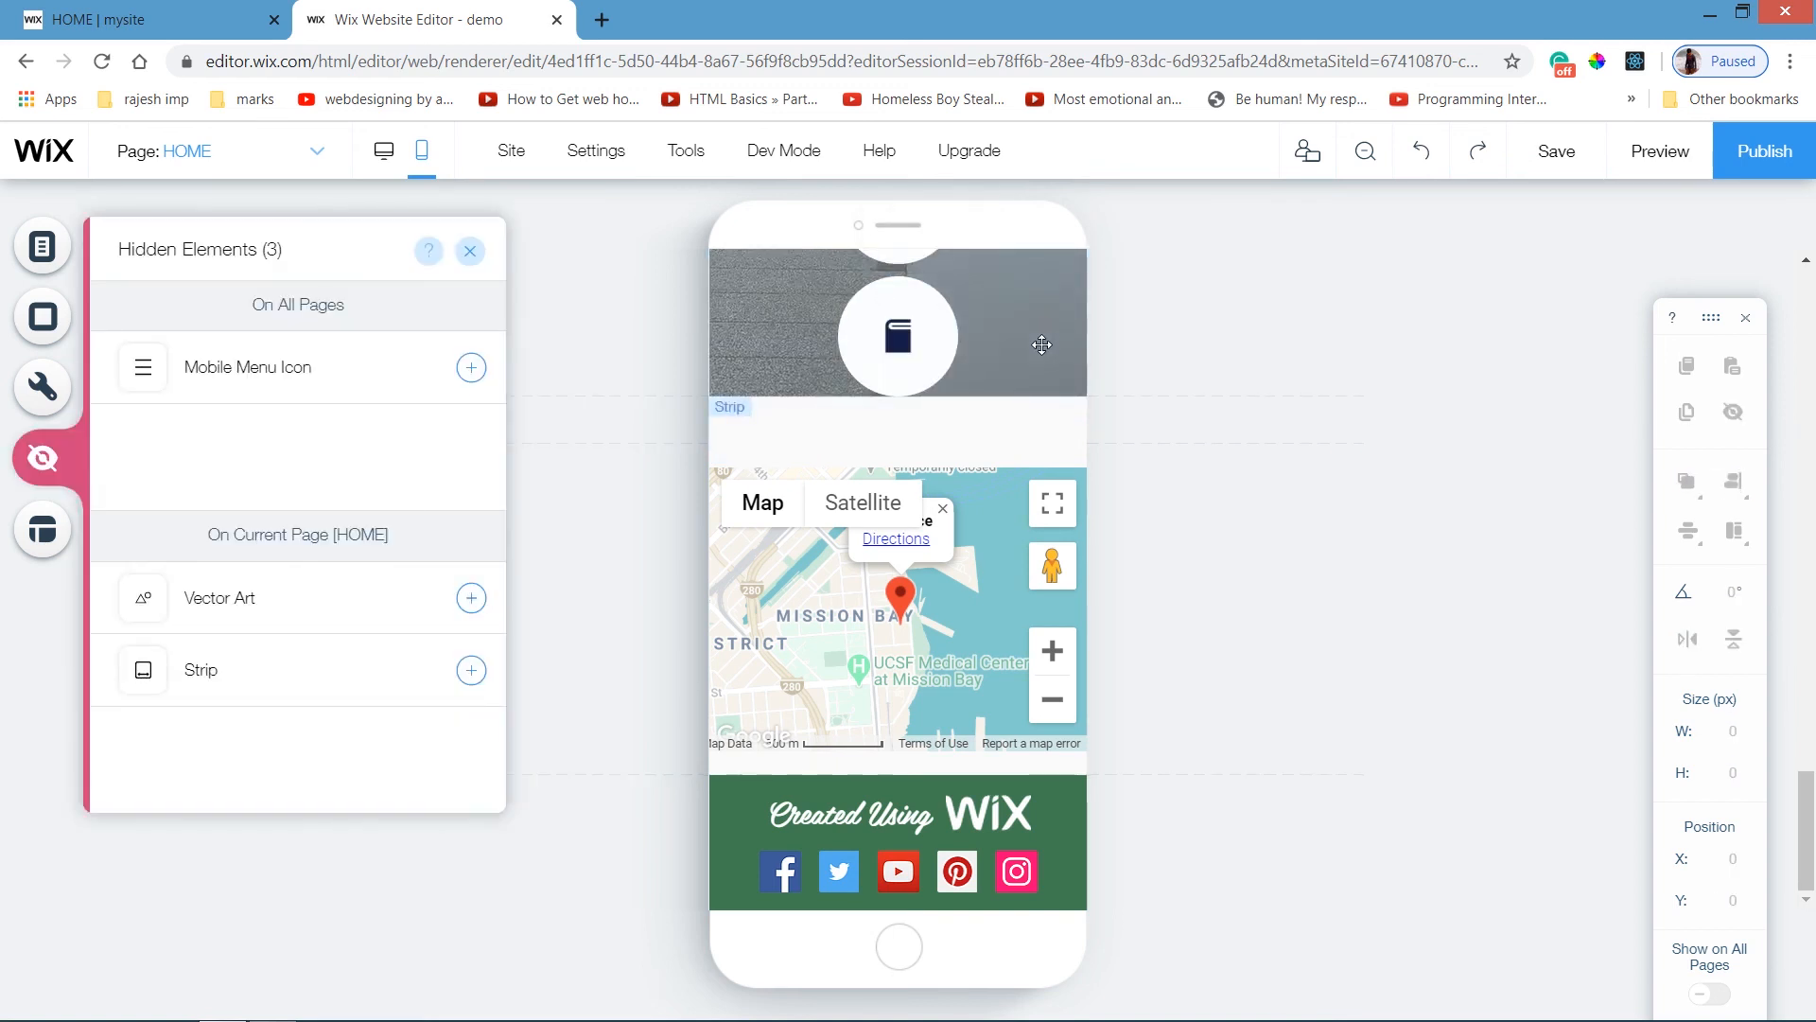
left_click(999, 386)
mouse_move(896, 407)
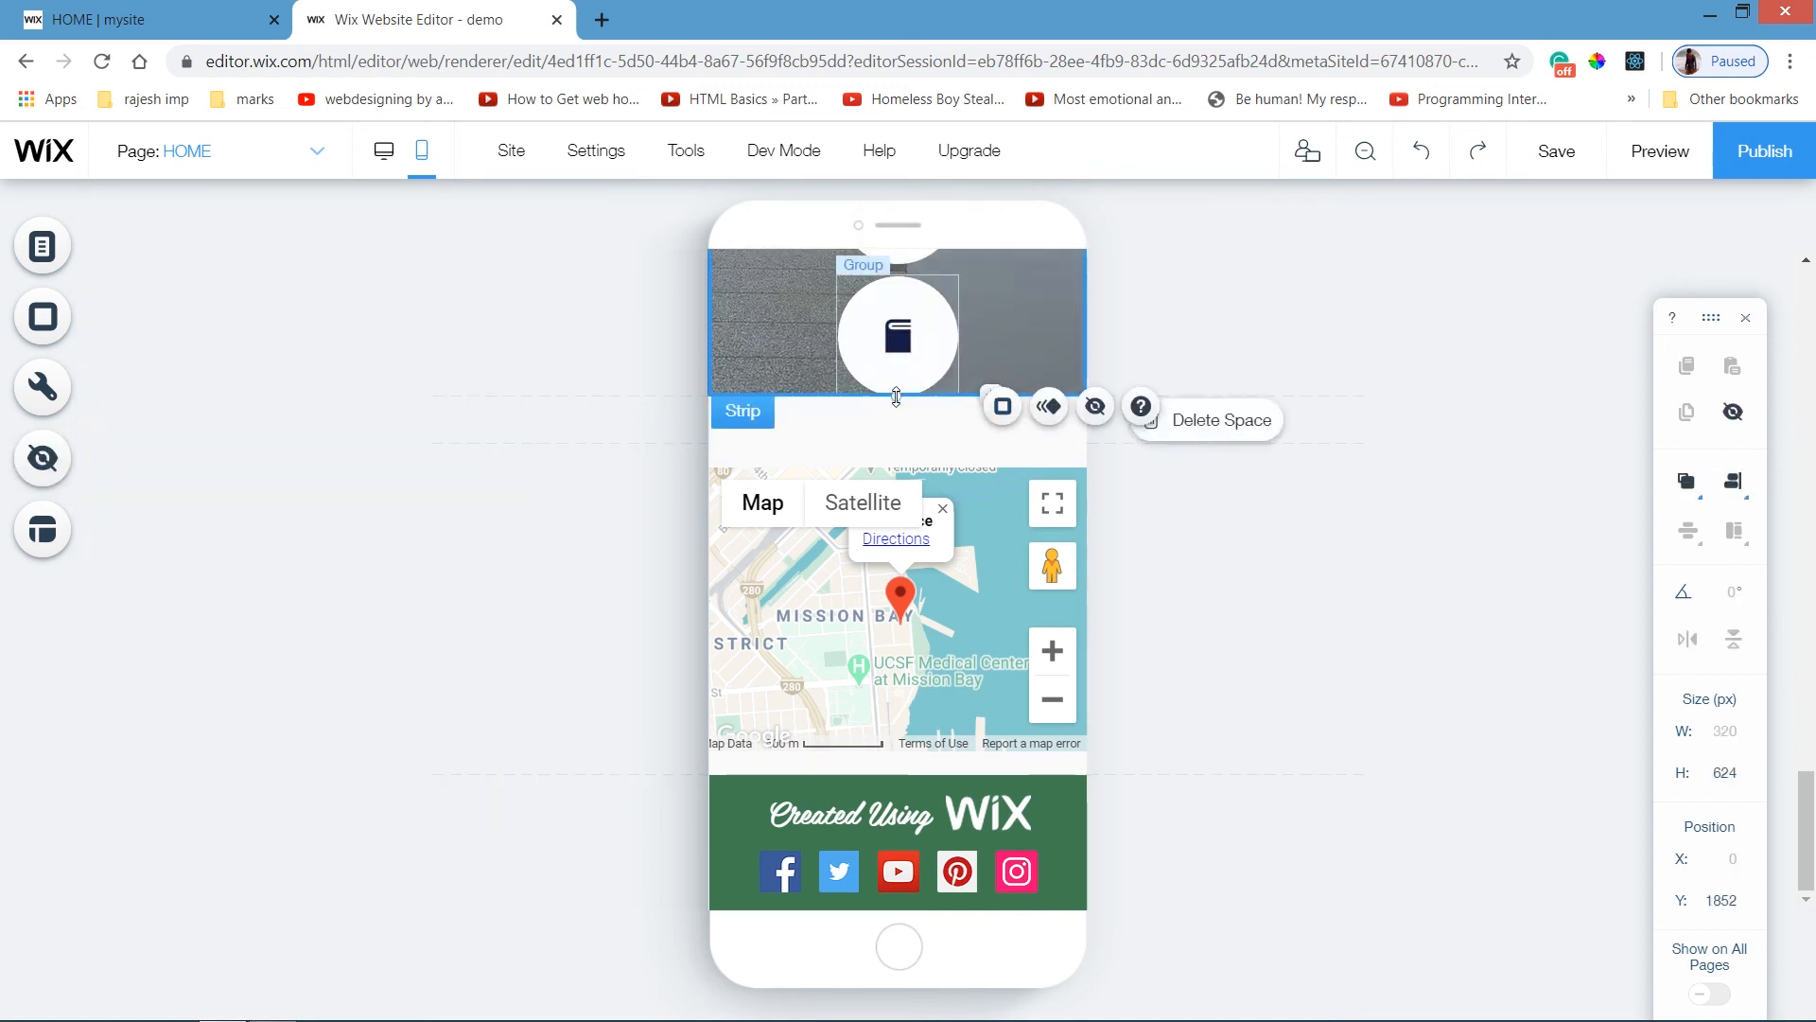
left_click_drag(897, 415, 1277, 419)
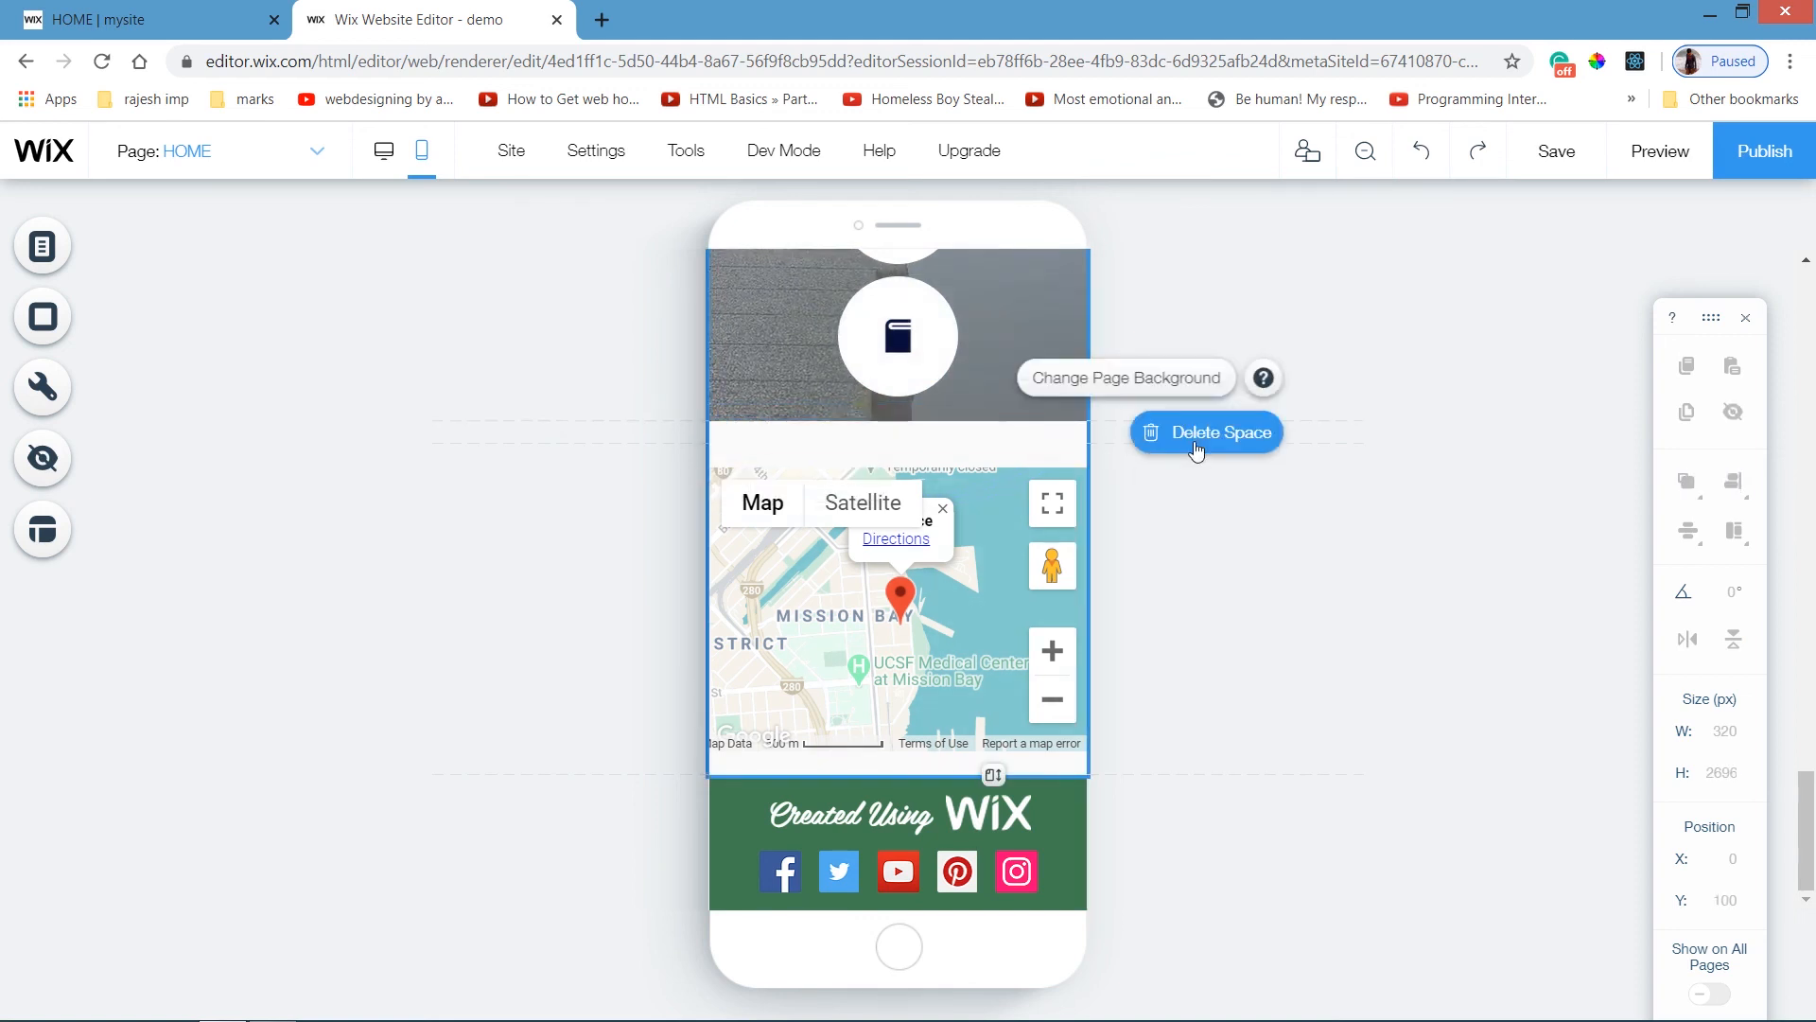
left_click(1204, 430)
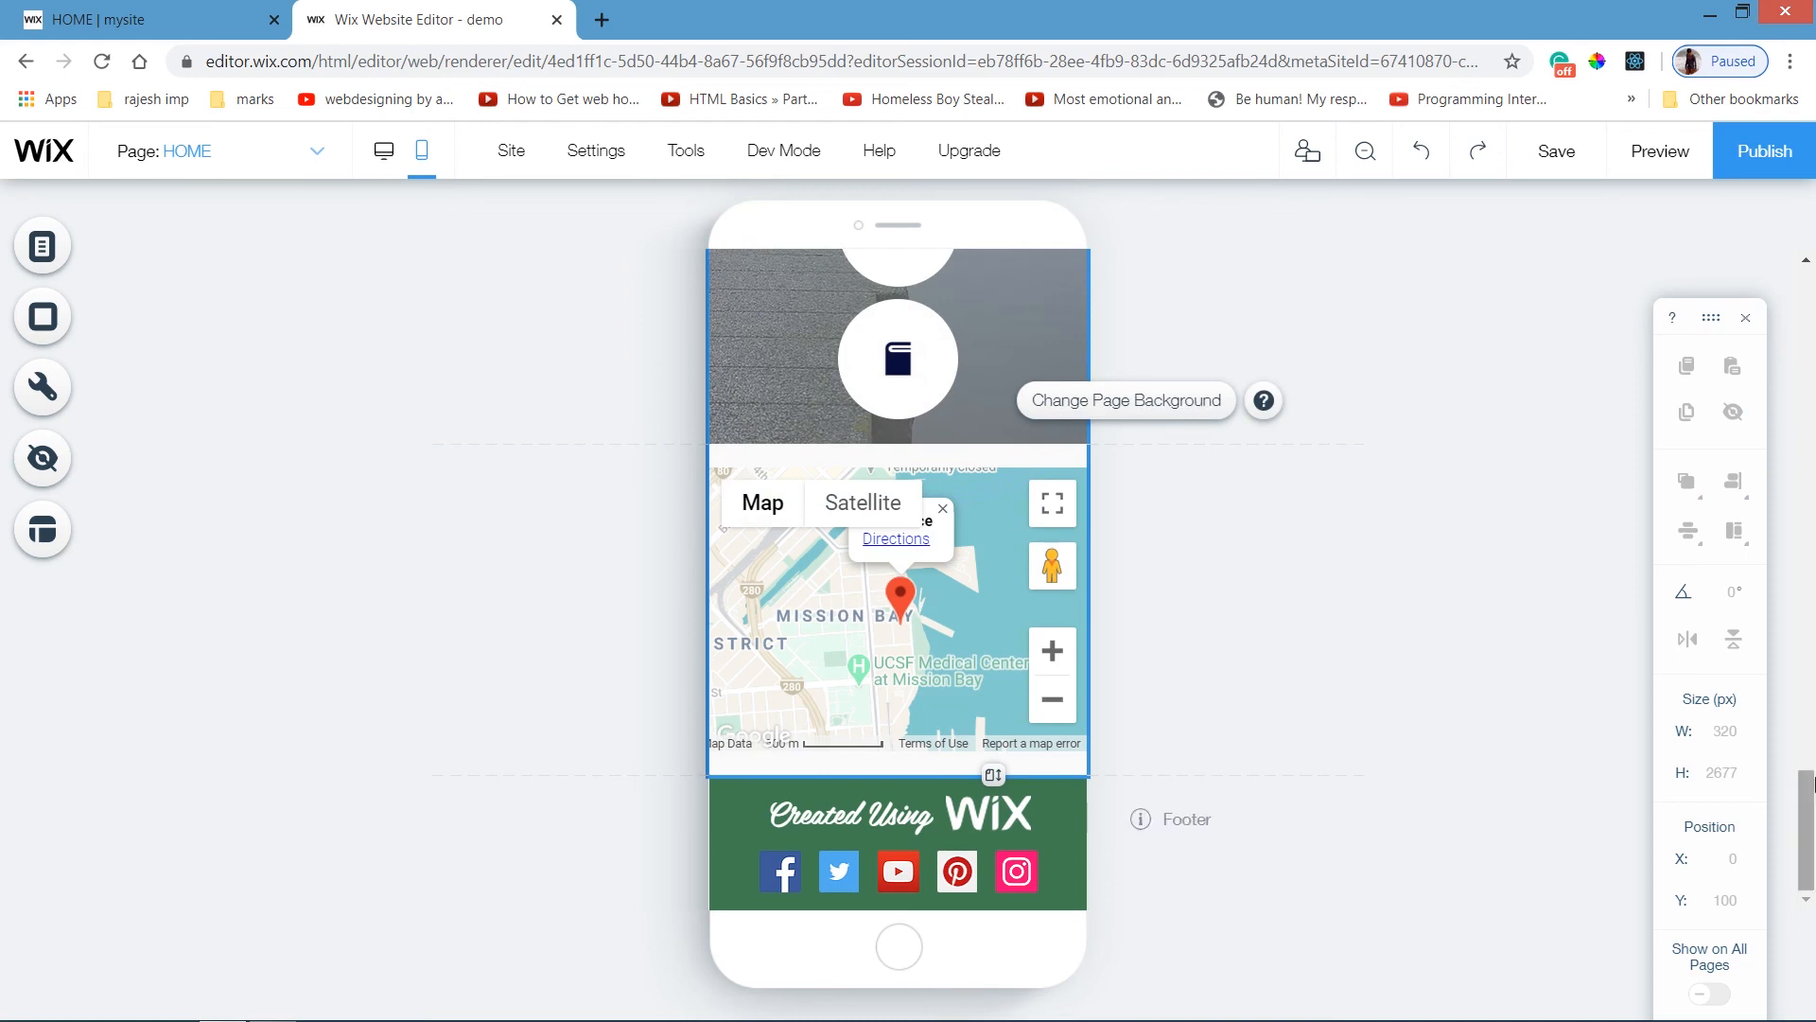
left_click_drag(1806, 821, 1804, 192)
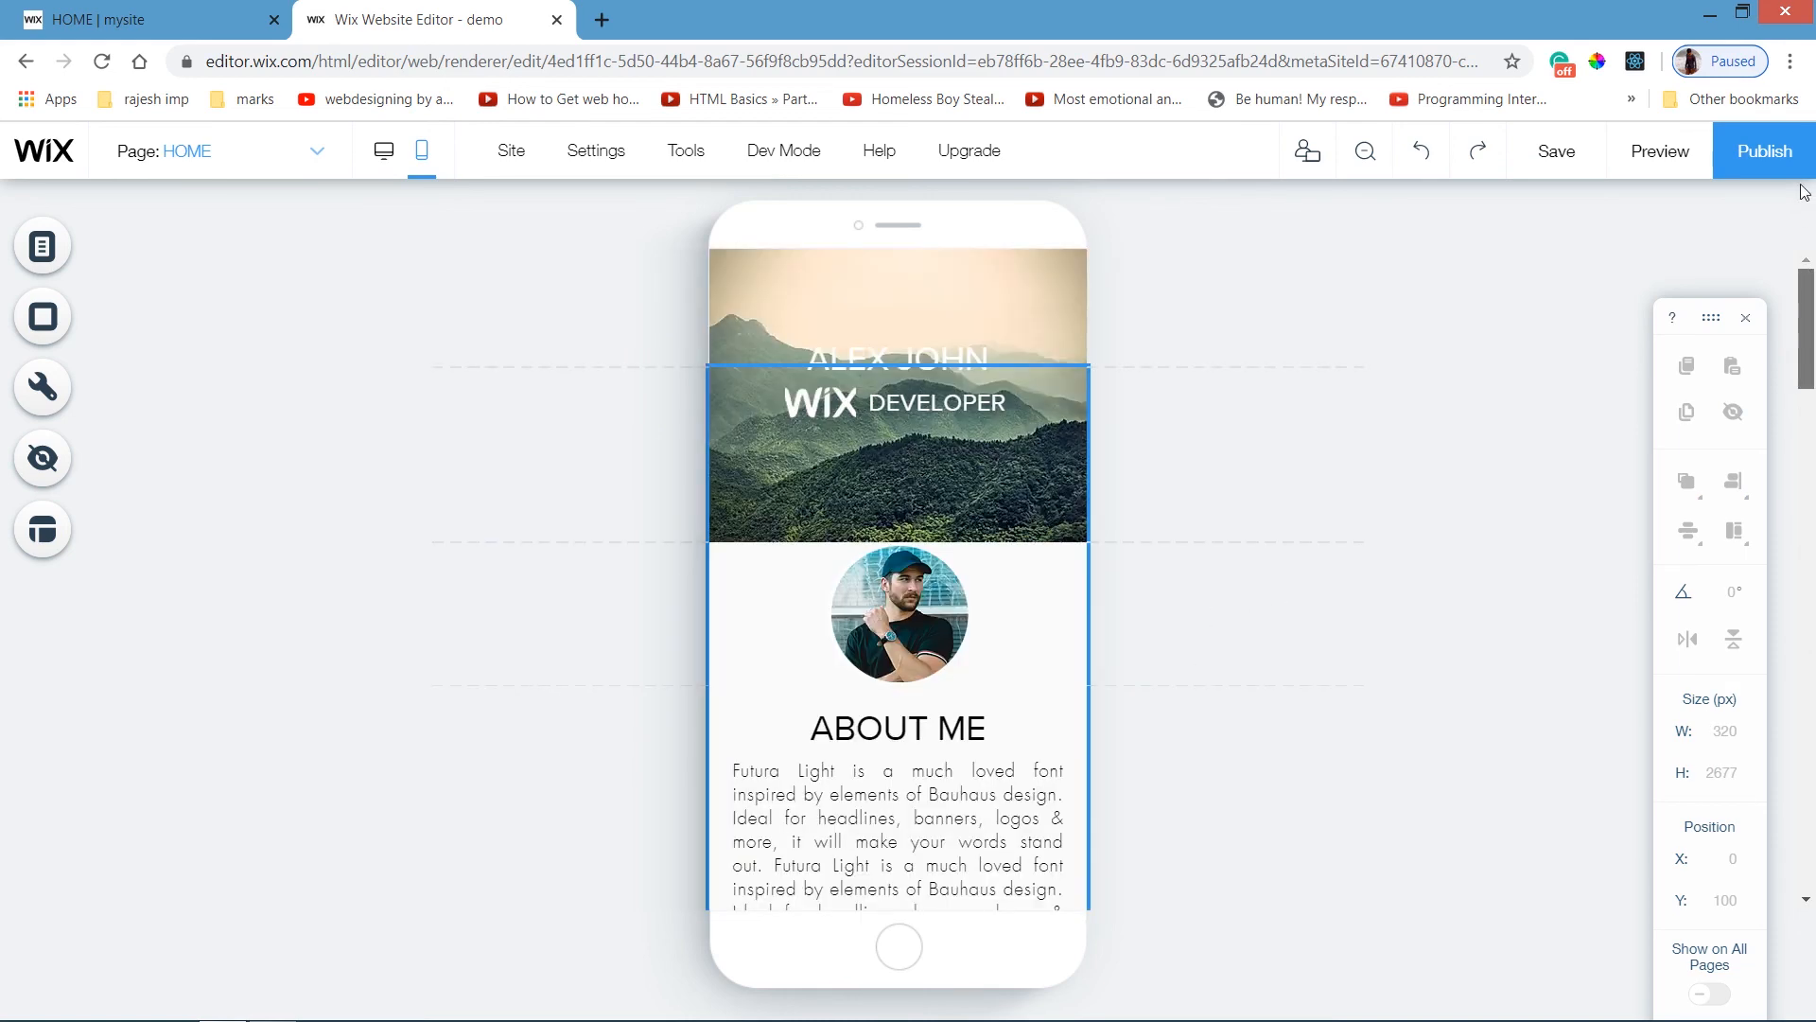
Preview the mobile site, follow KNOW MORE to ABOUT ME, then go back to the editor.
left_click(1058, 286)
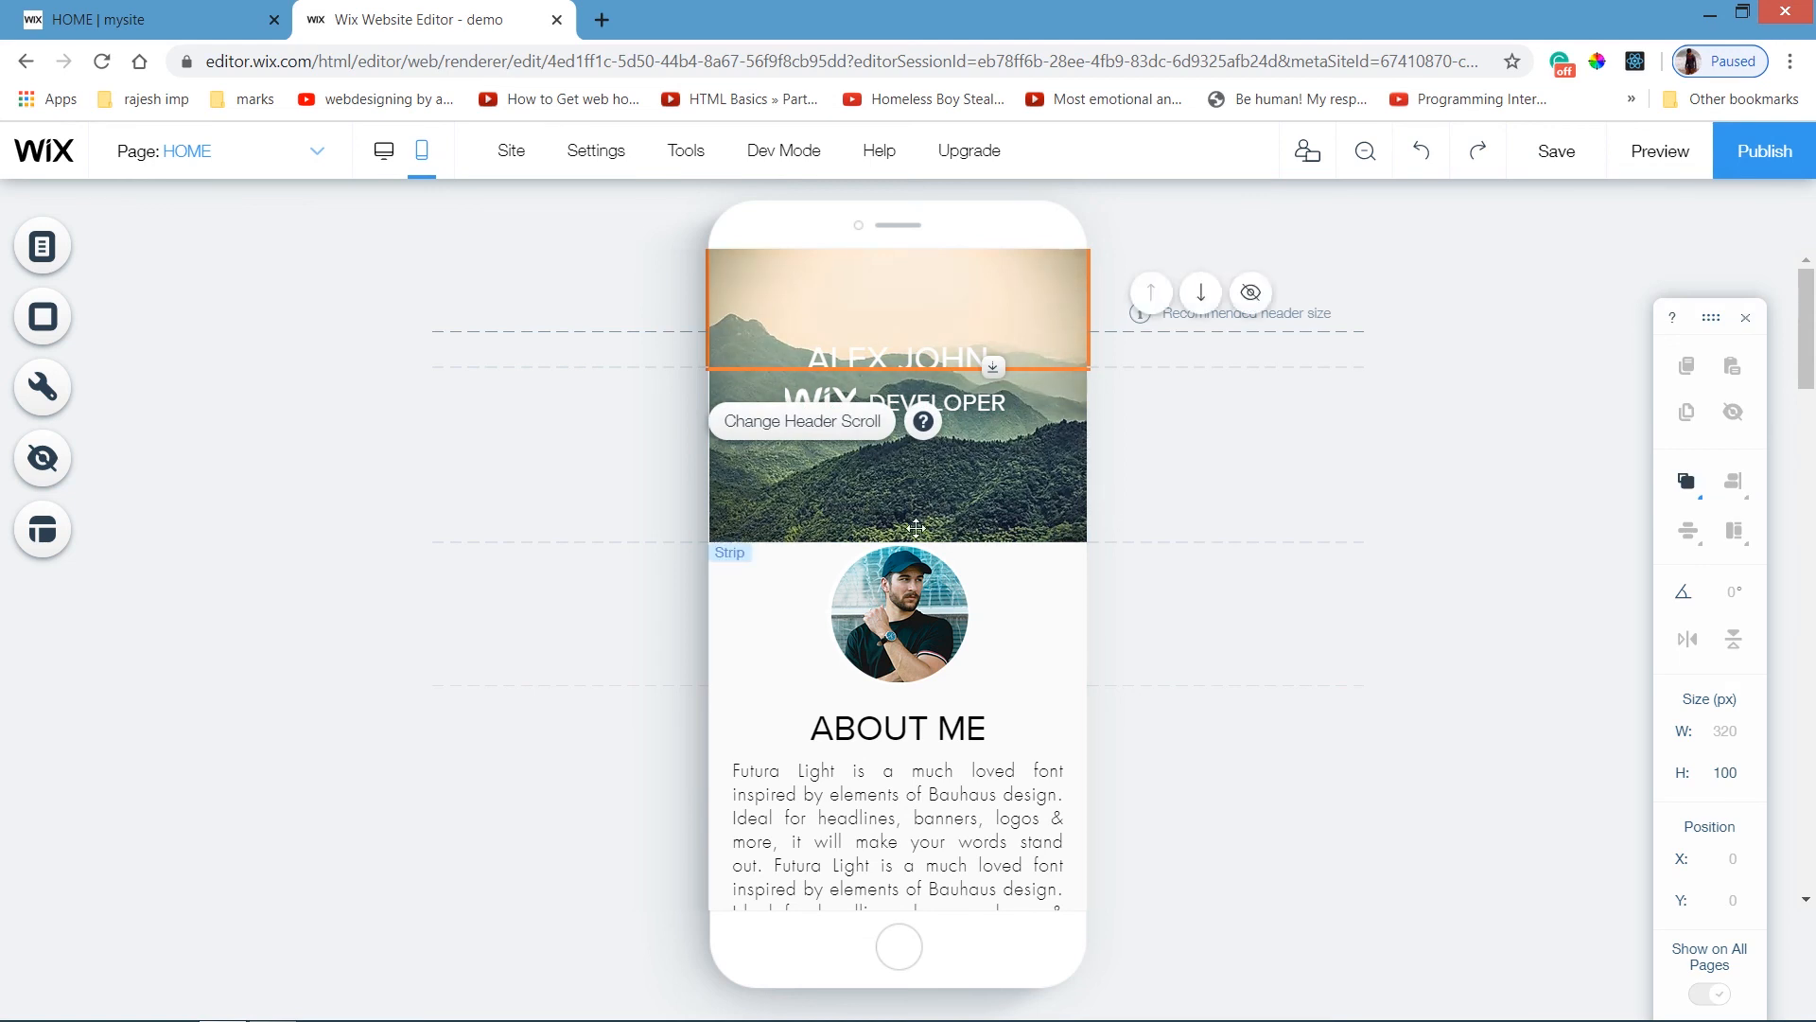
left_click(1637, 167)
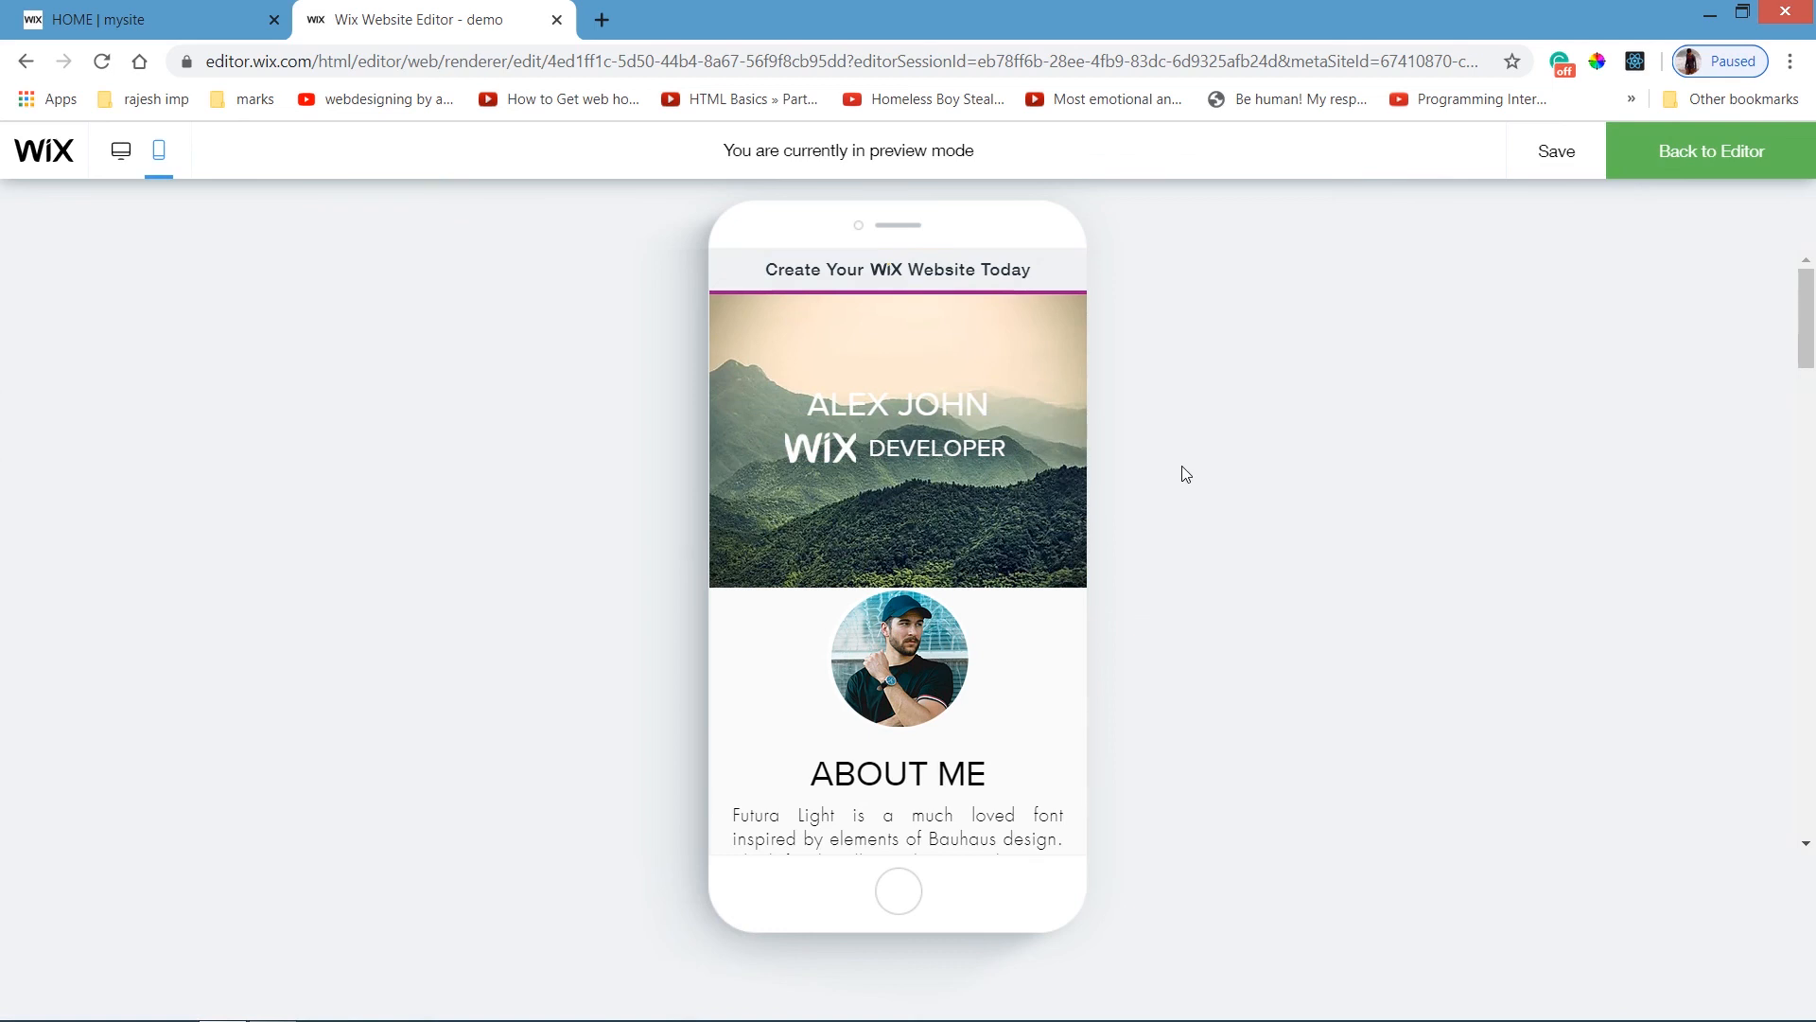
left_click_drag(1811, 322, 1811, 449)
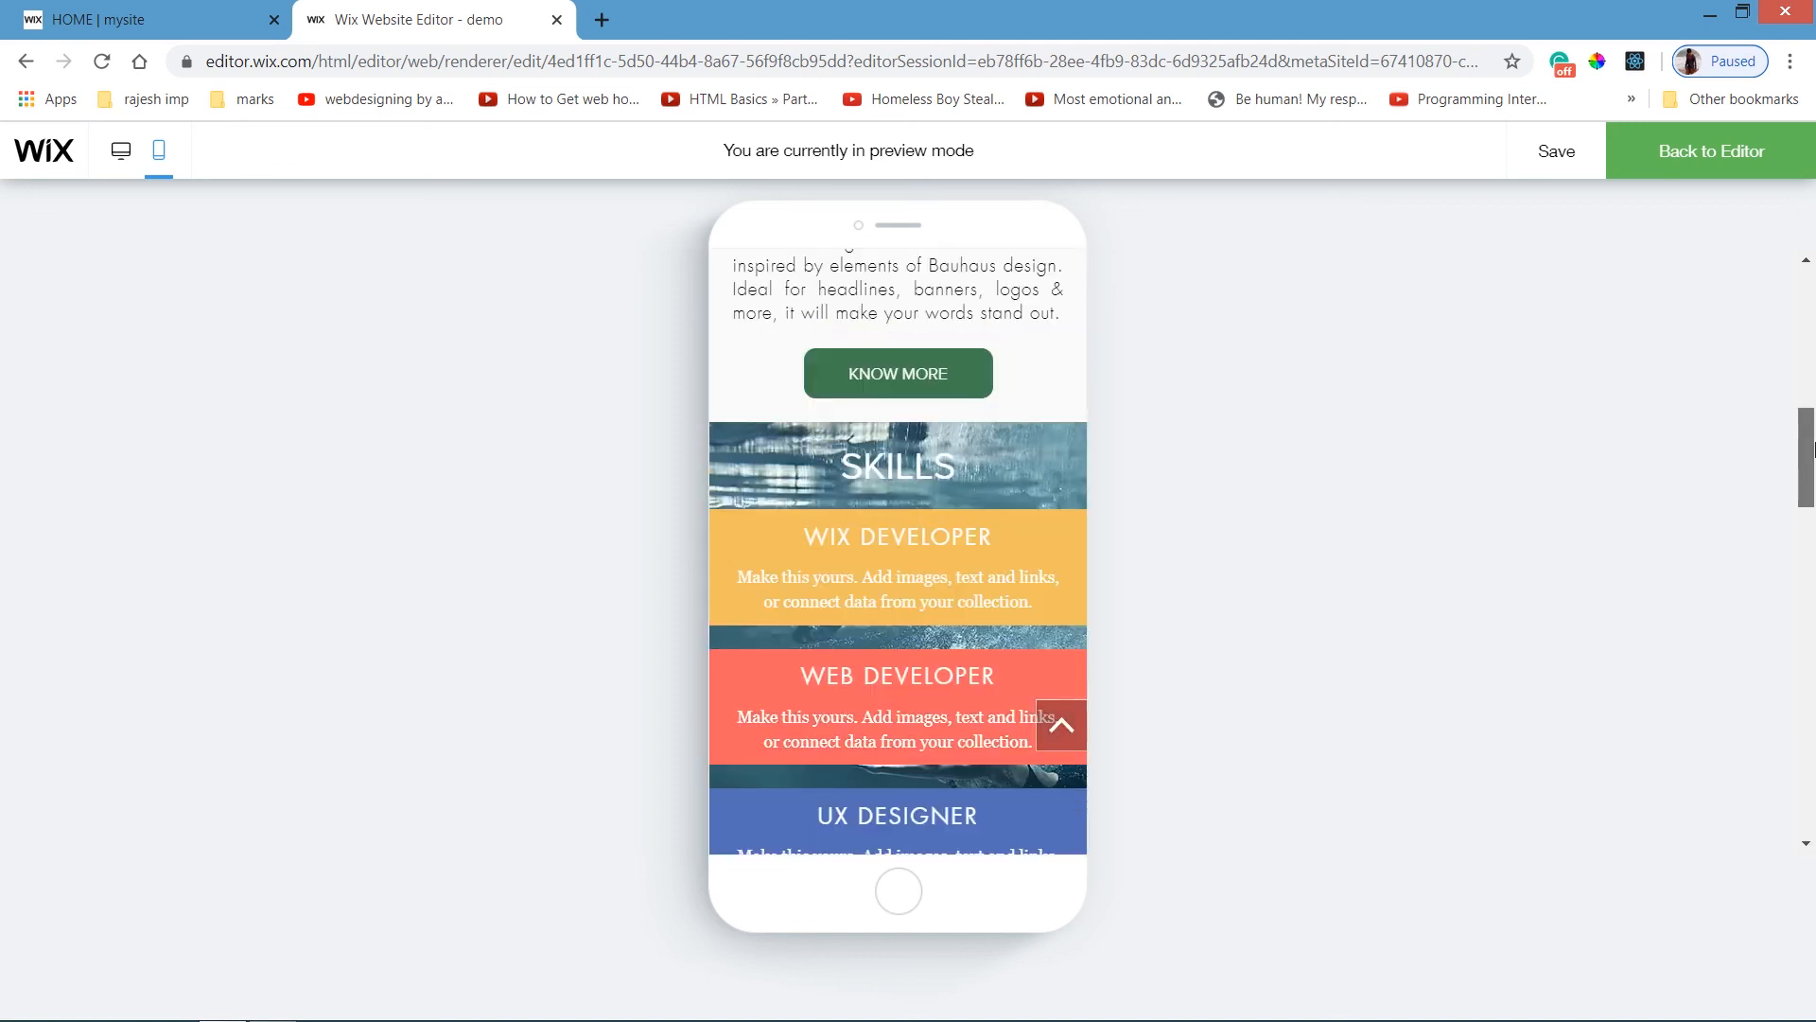
scroll(928, 475, "up", 1)
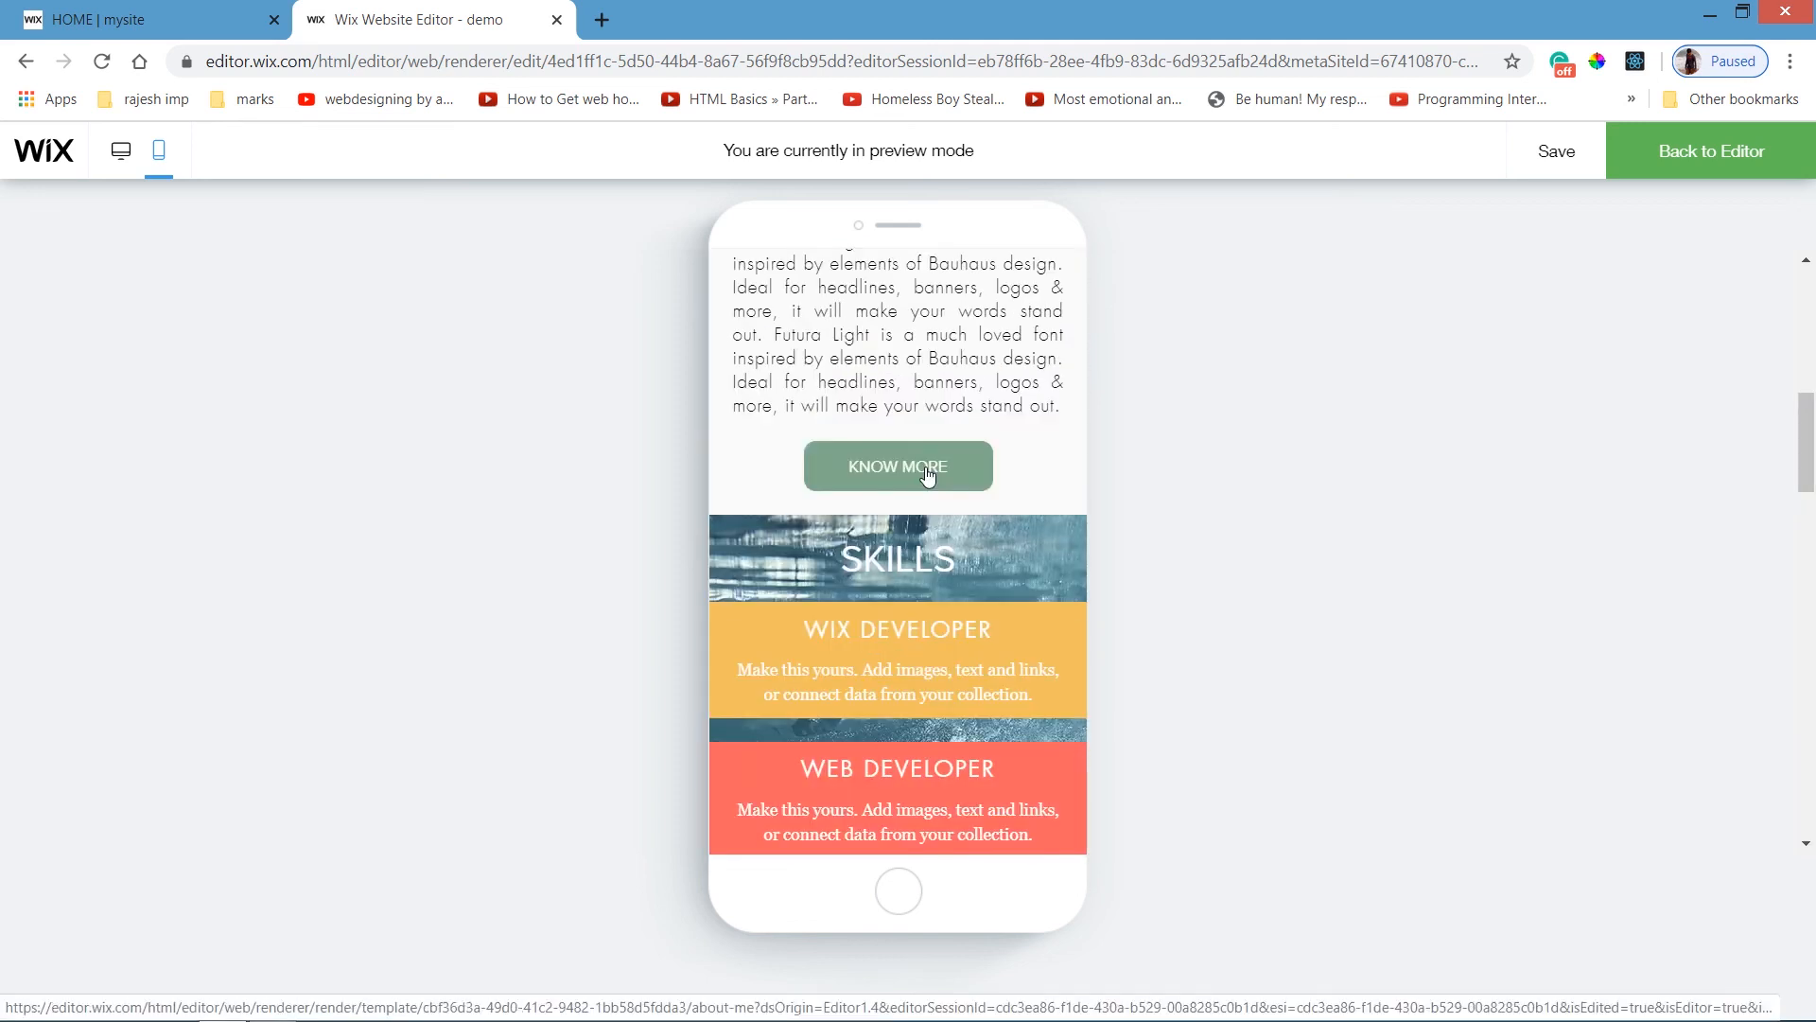
left_click(928, 476)
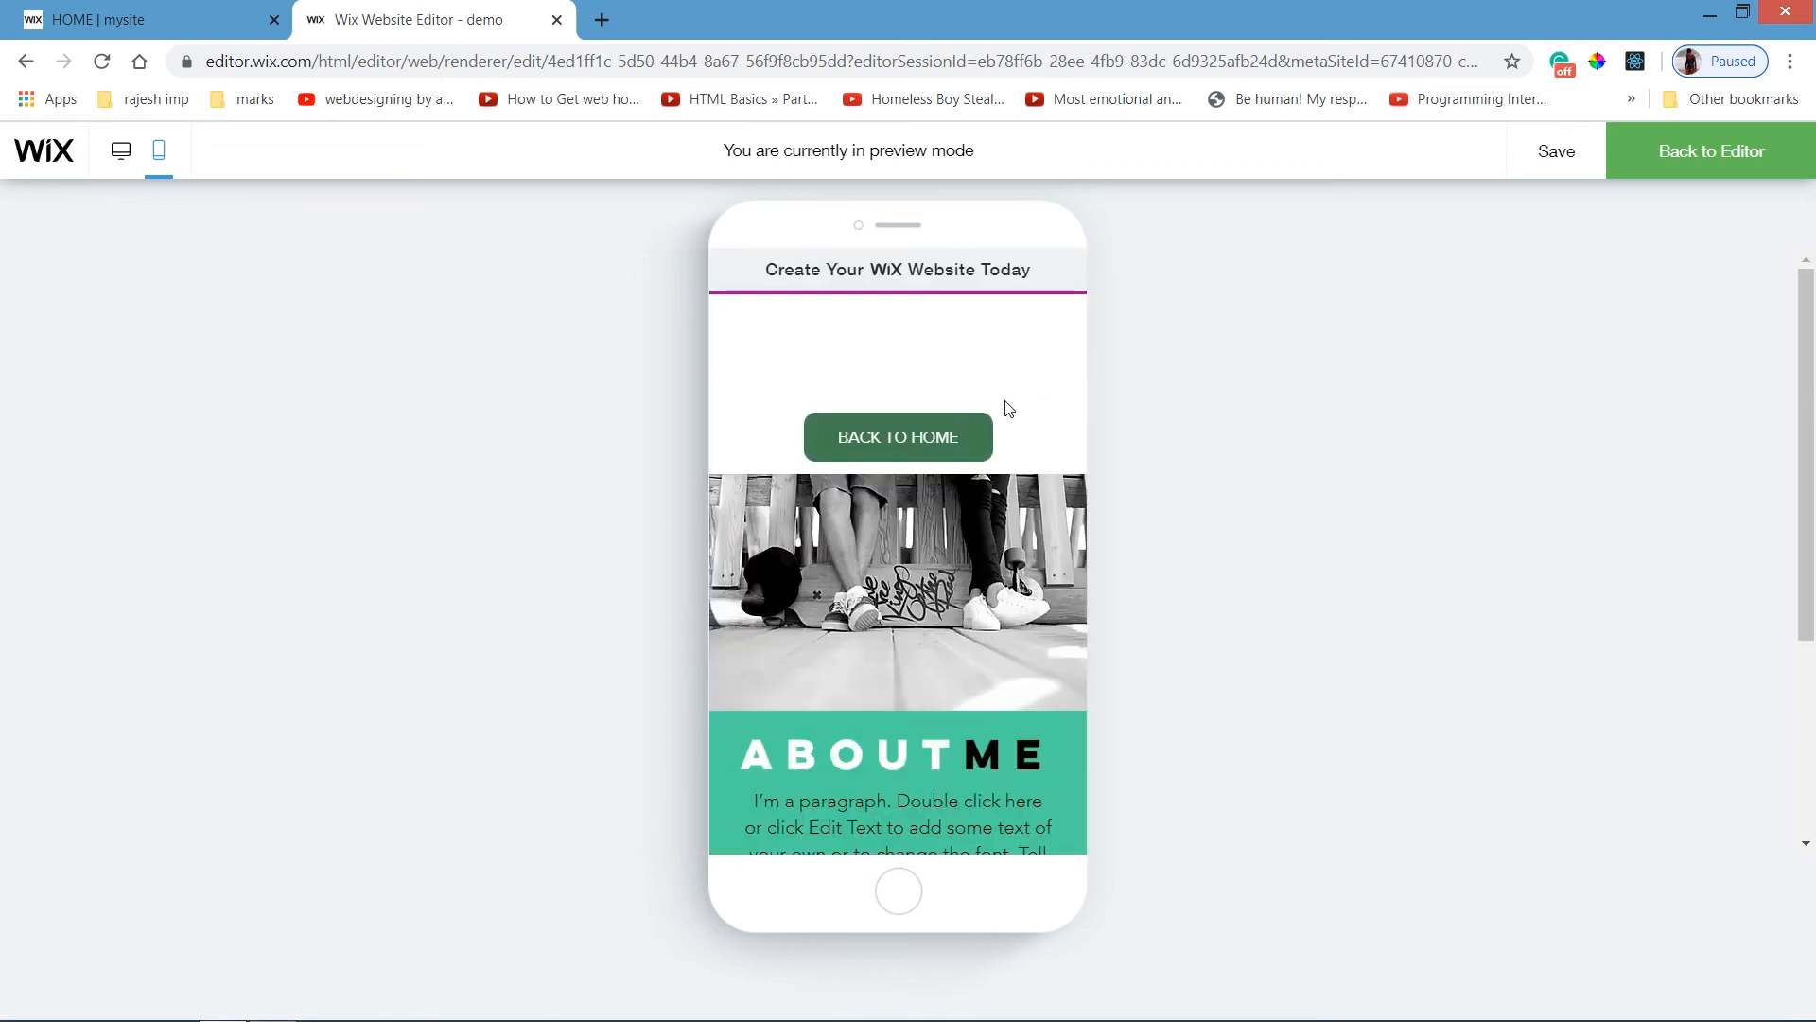
mouse_move(1809, 414)
left_mouse_down()
mouse_move(1809, 634)
mouse_move(1814, 414)
left_mouse_up()
left_click(1712, 144)
Raise the BACK TO HOME button on mobile ABOUT ME and delete the space below it.
left_click(911, 389)
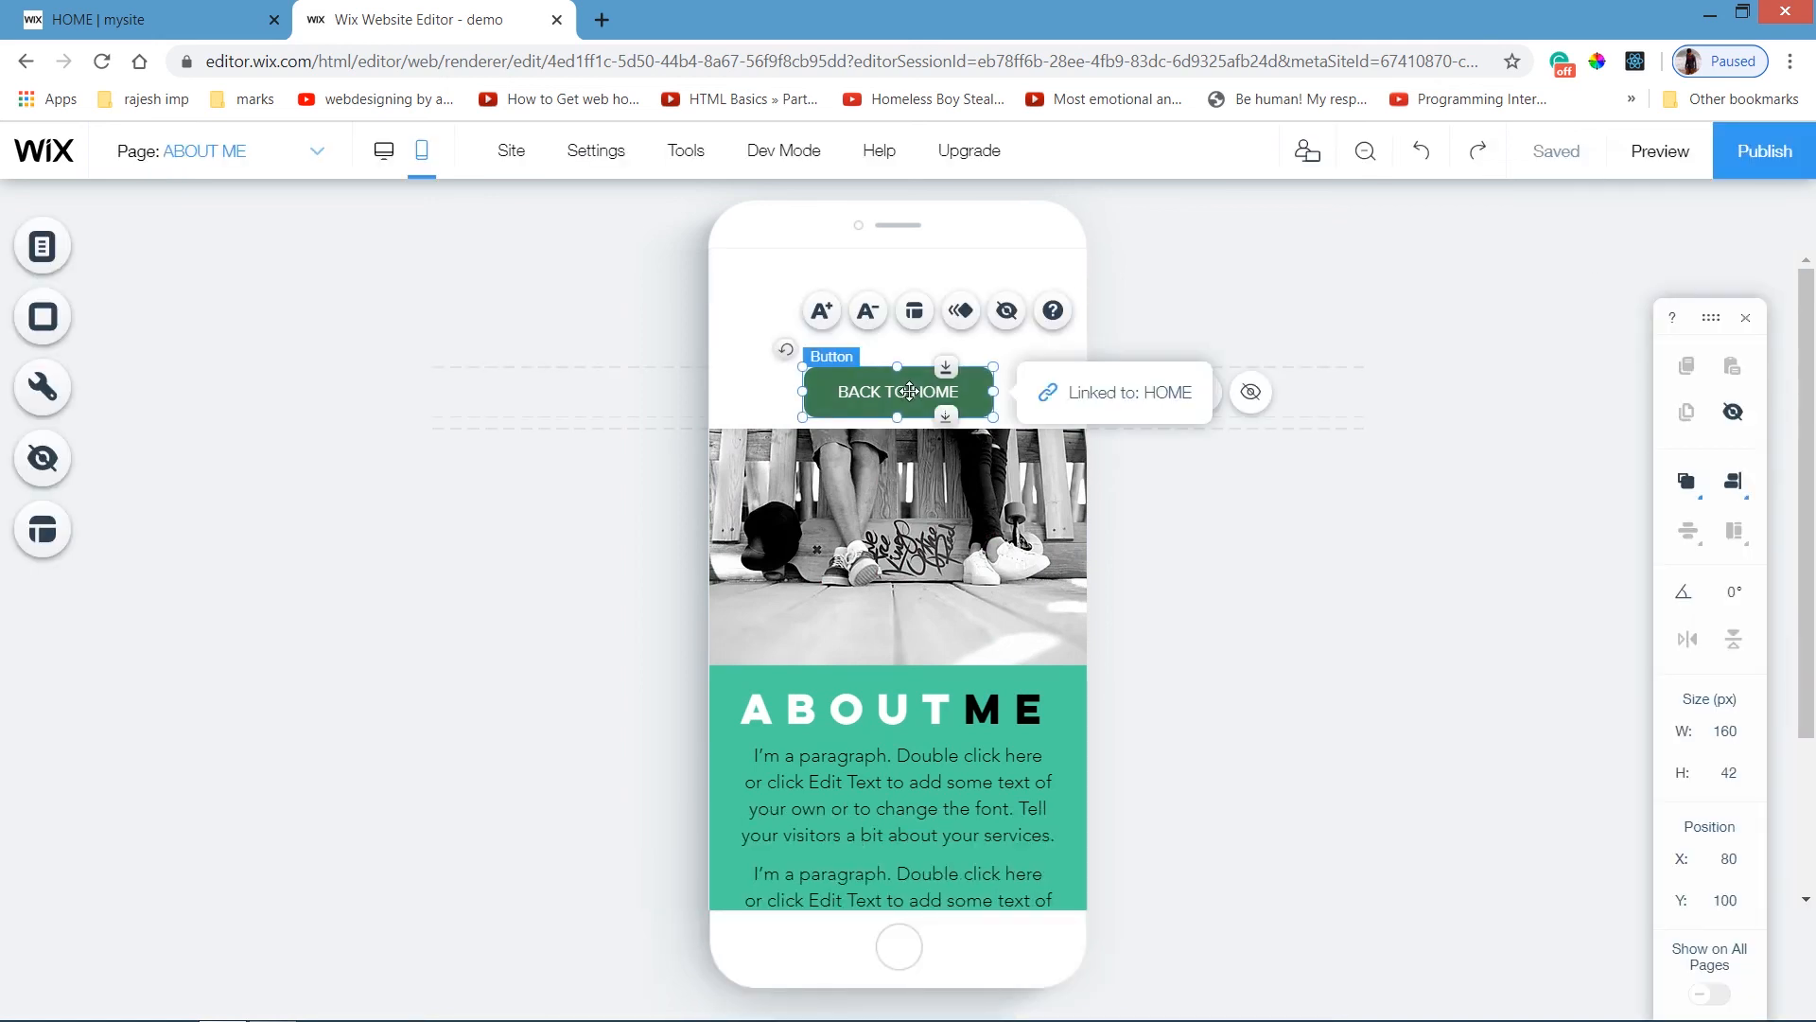
left_click_drag(911, 362, 910, 308)
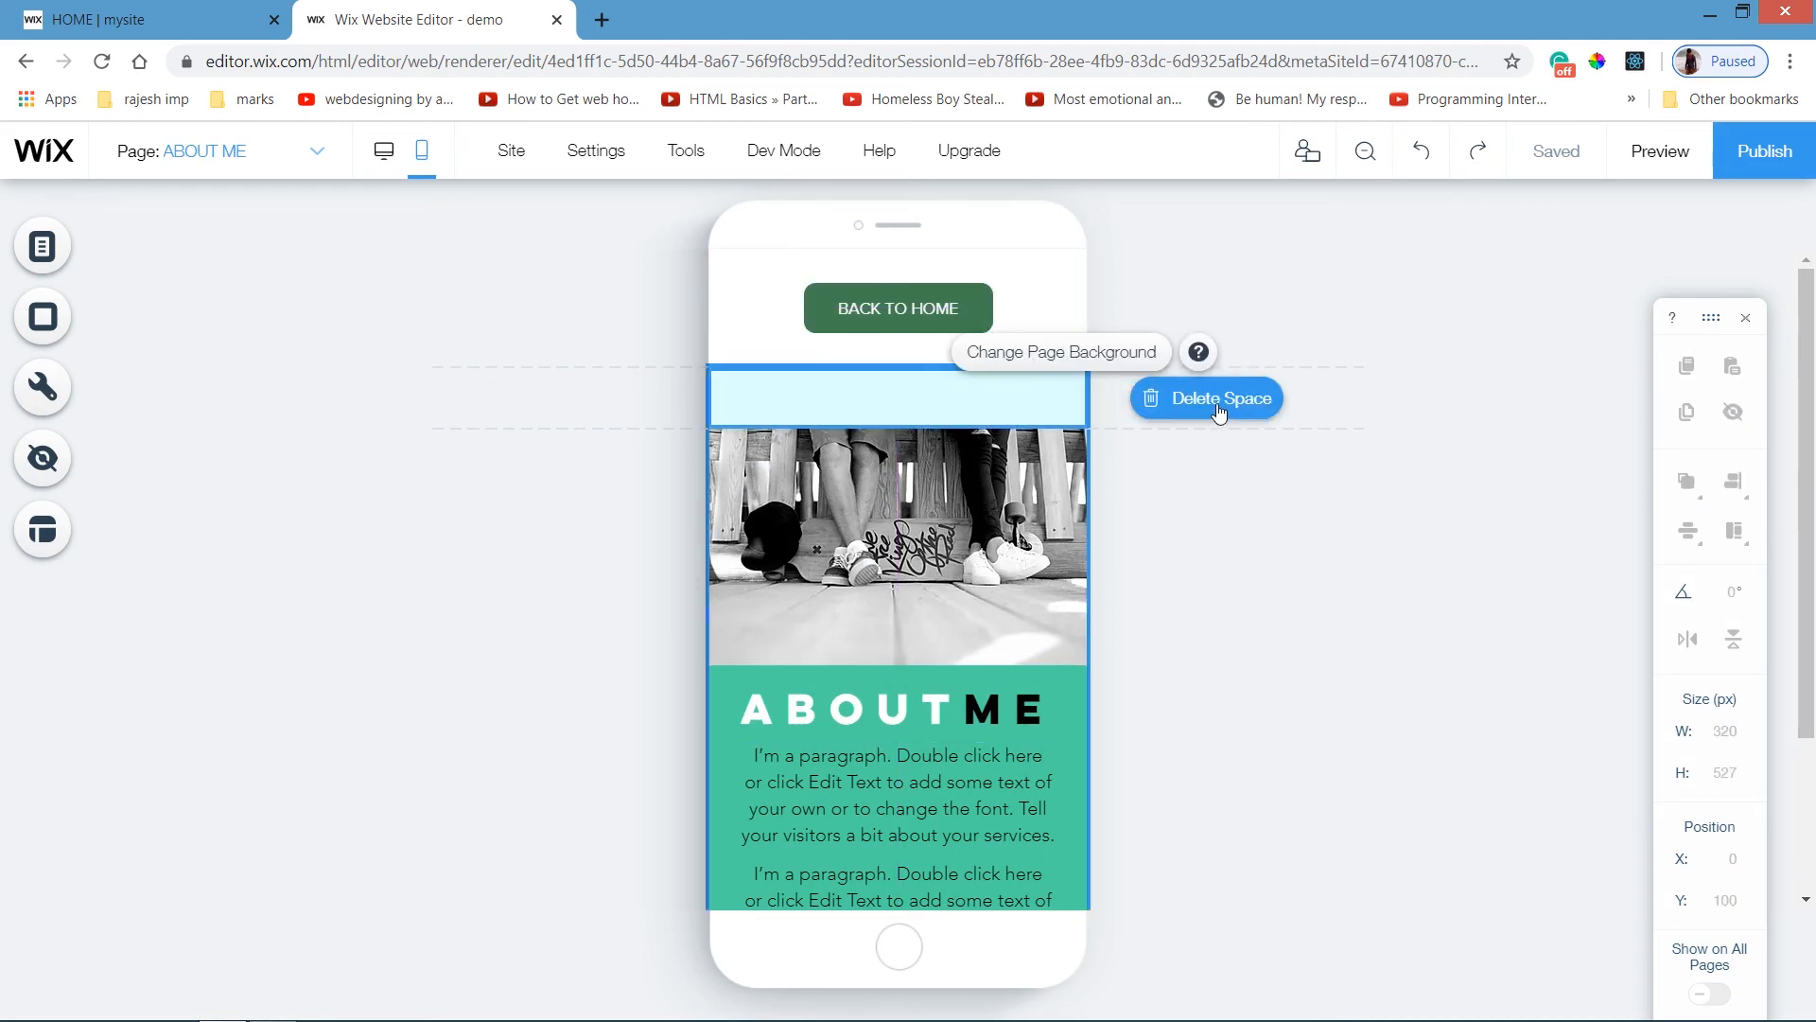
left_click(1219, 414)
mouse_move(1809, 331)
left_mouse_down()
mouse_move(1810, 444)
mouse_move(1810, 331)
left_mouse_up()
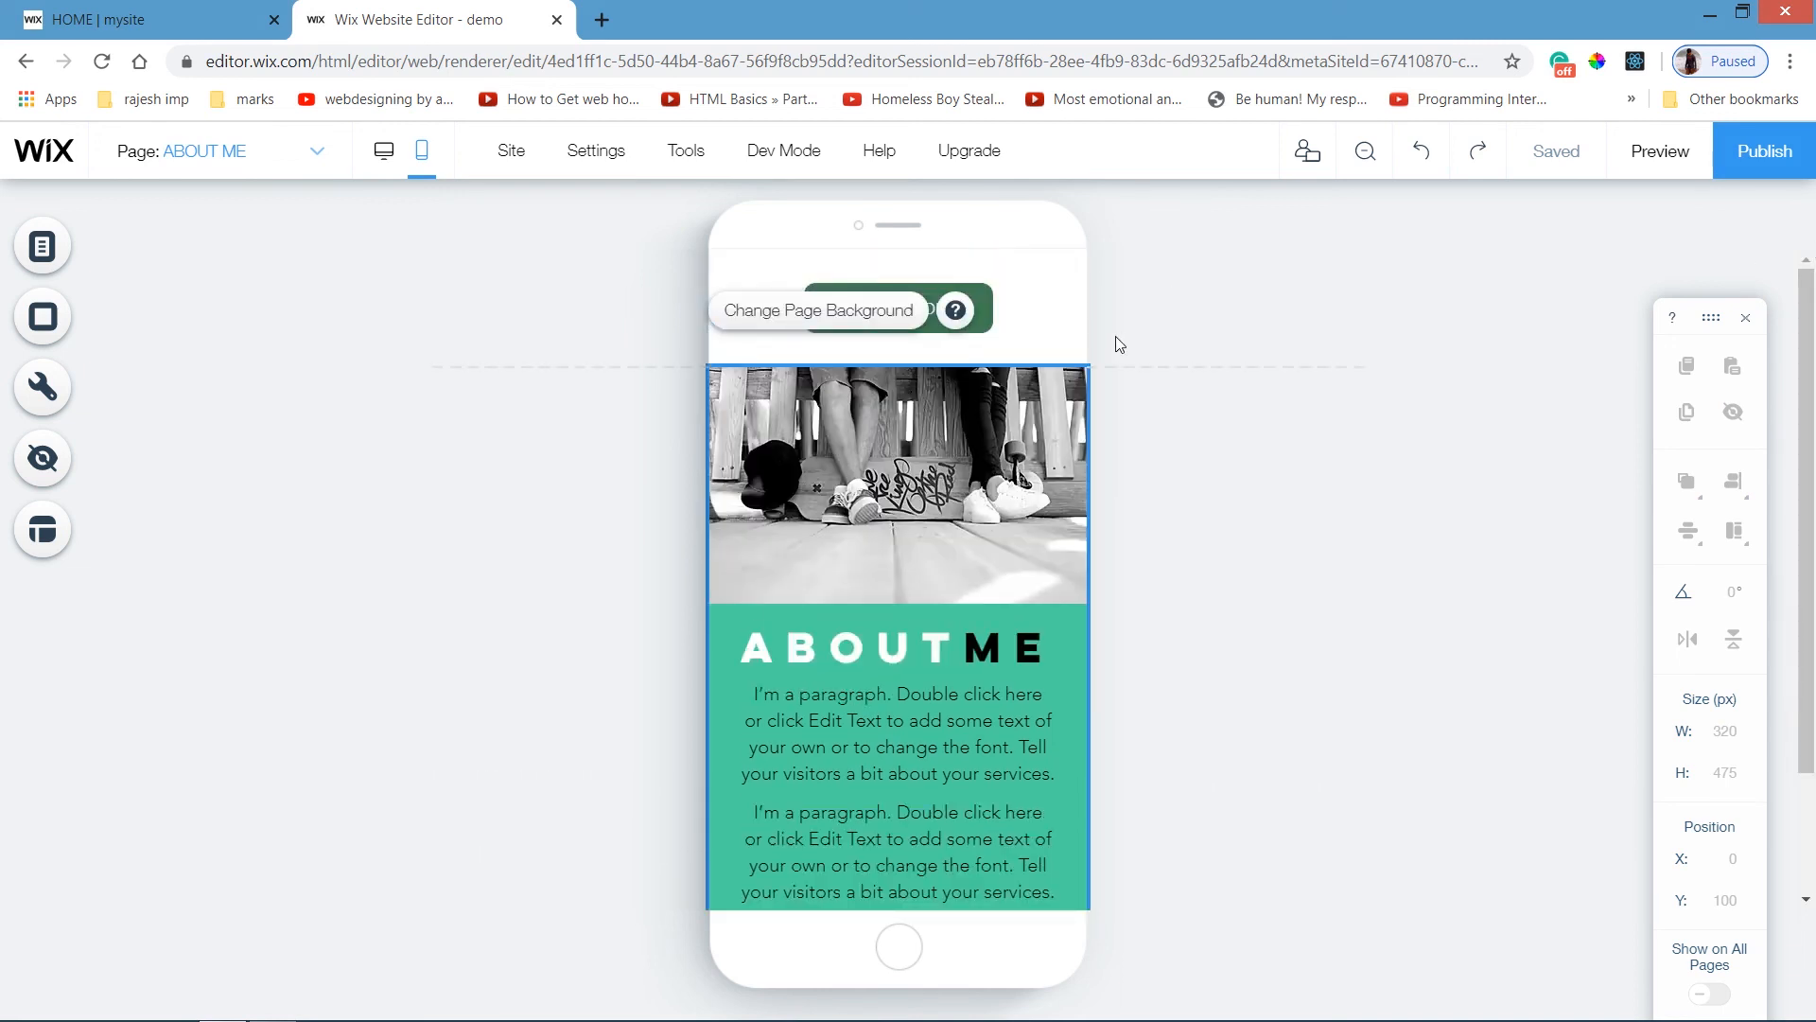
Switch to the HOME page and show it in the desktop layout.
left_click(274, 153)
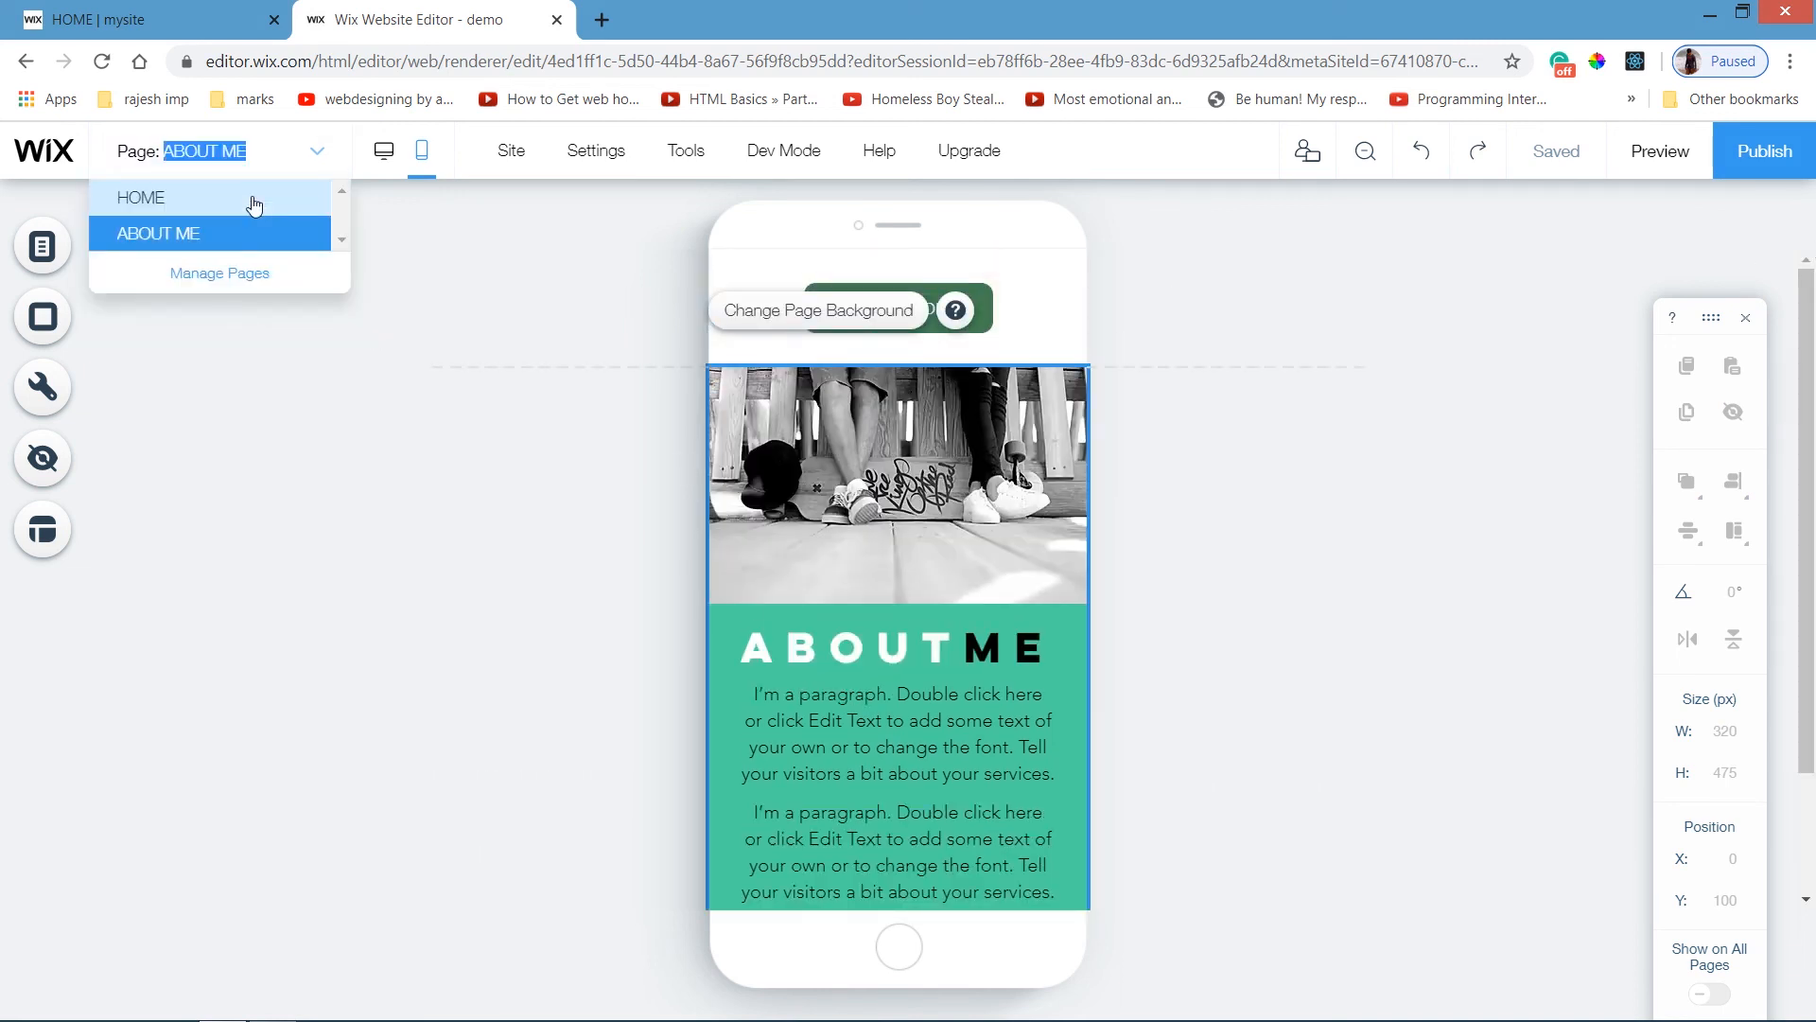
left_click(251, 194)
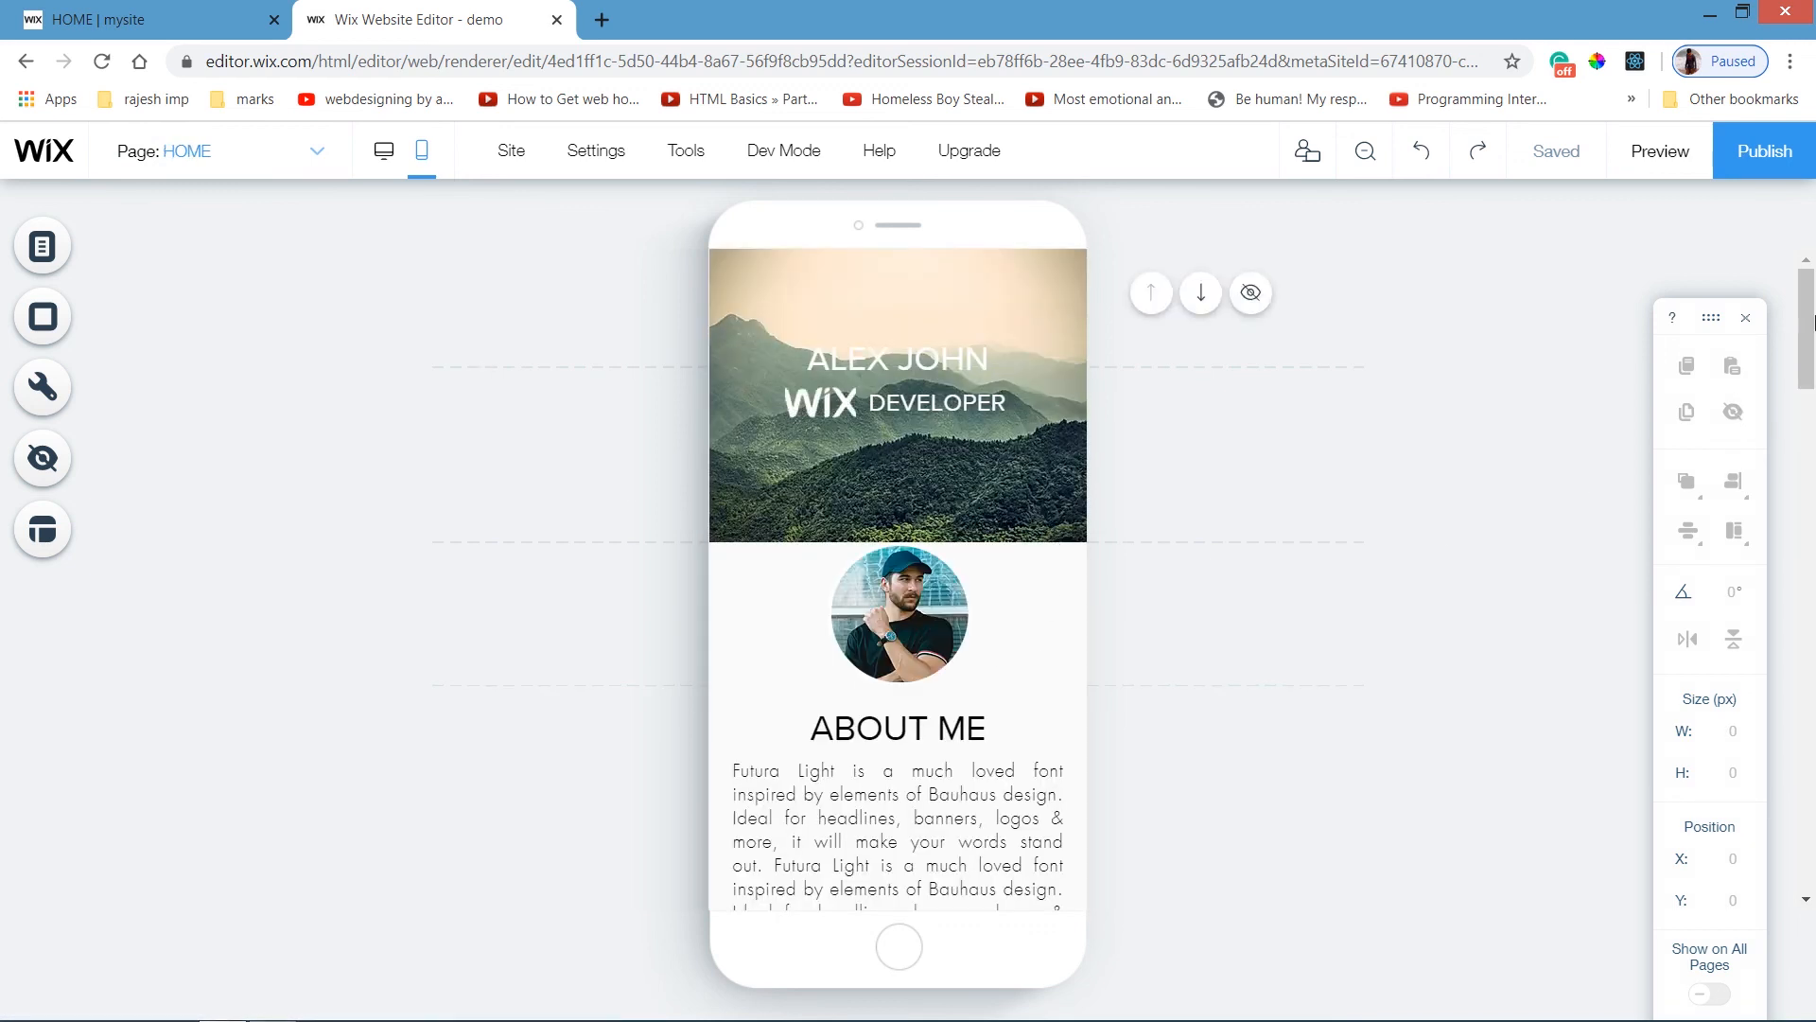
mouse_move(1813, 322)
left_mouse_down()
mouse_move(1814, 832)
mouse_move(1814, 288)
left_mouse_up()
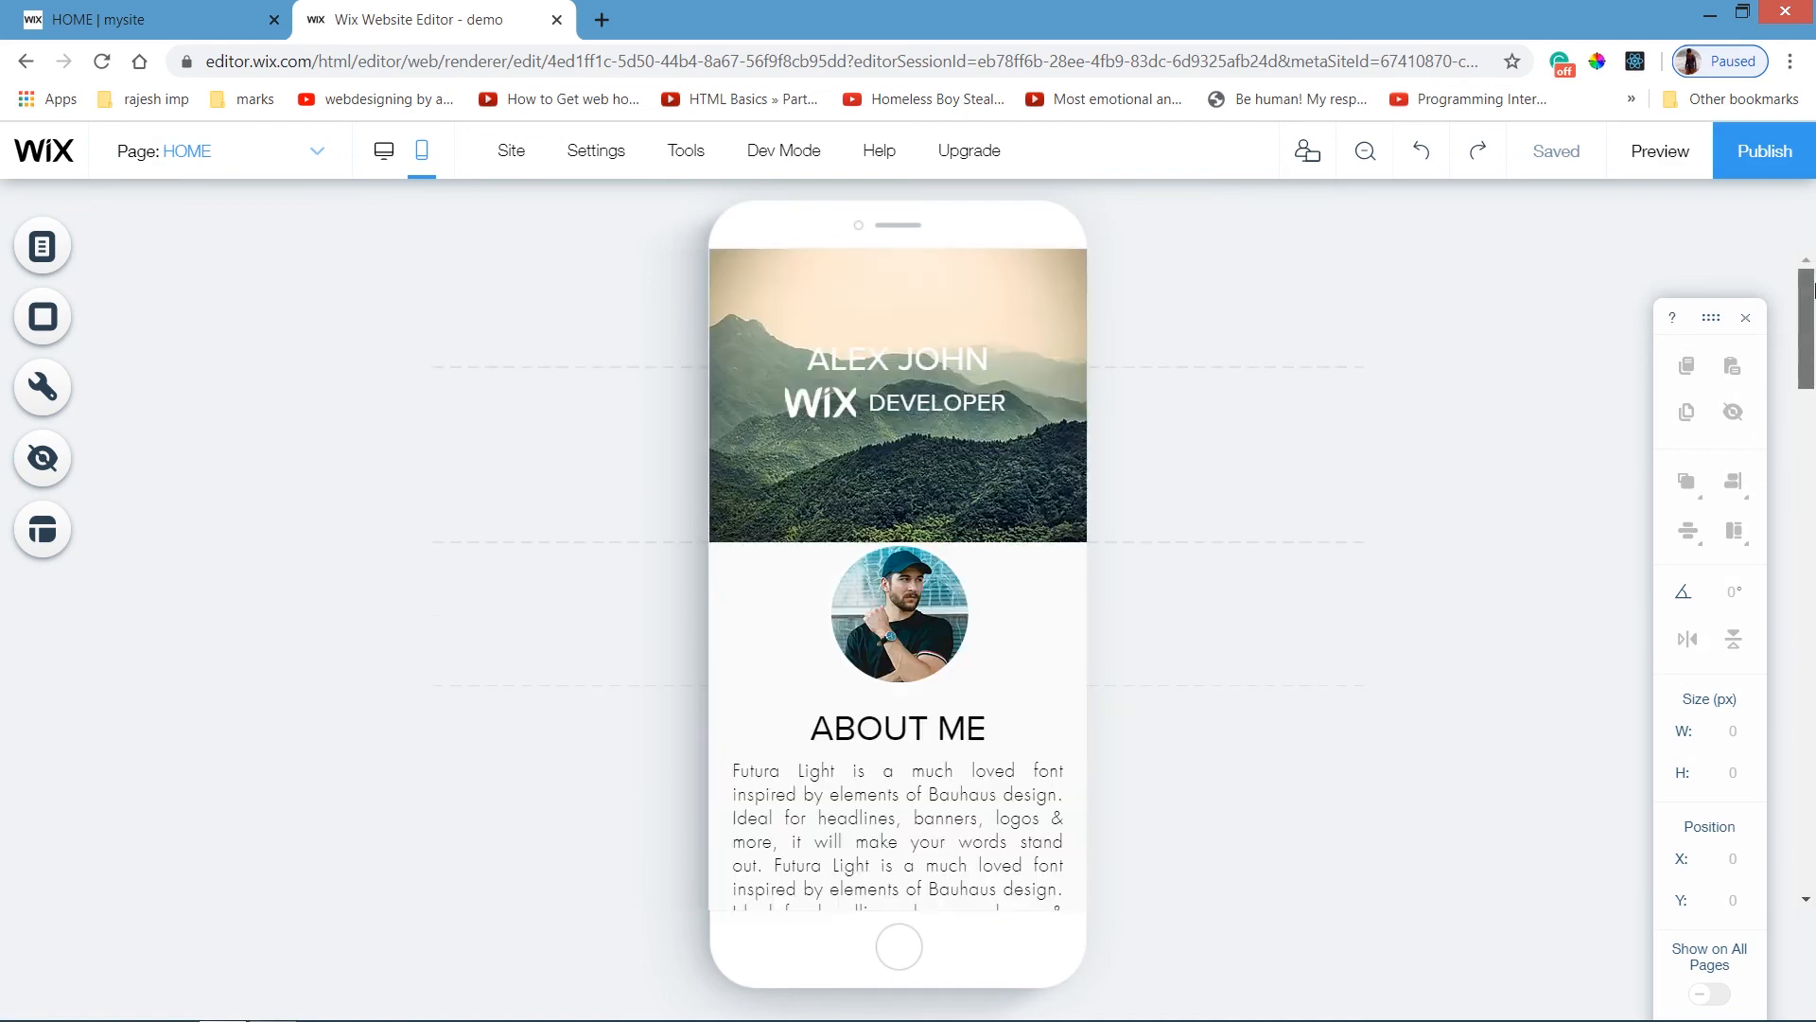
left_click(383, 150)
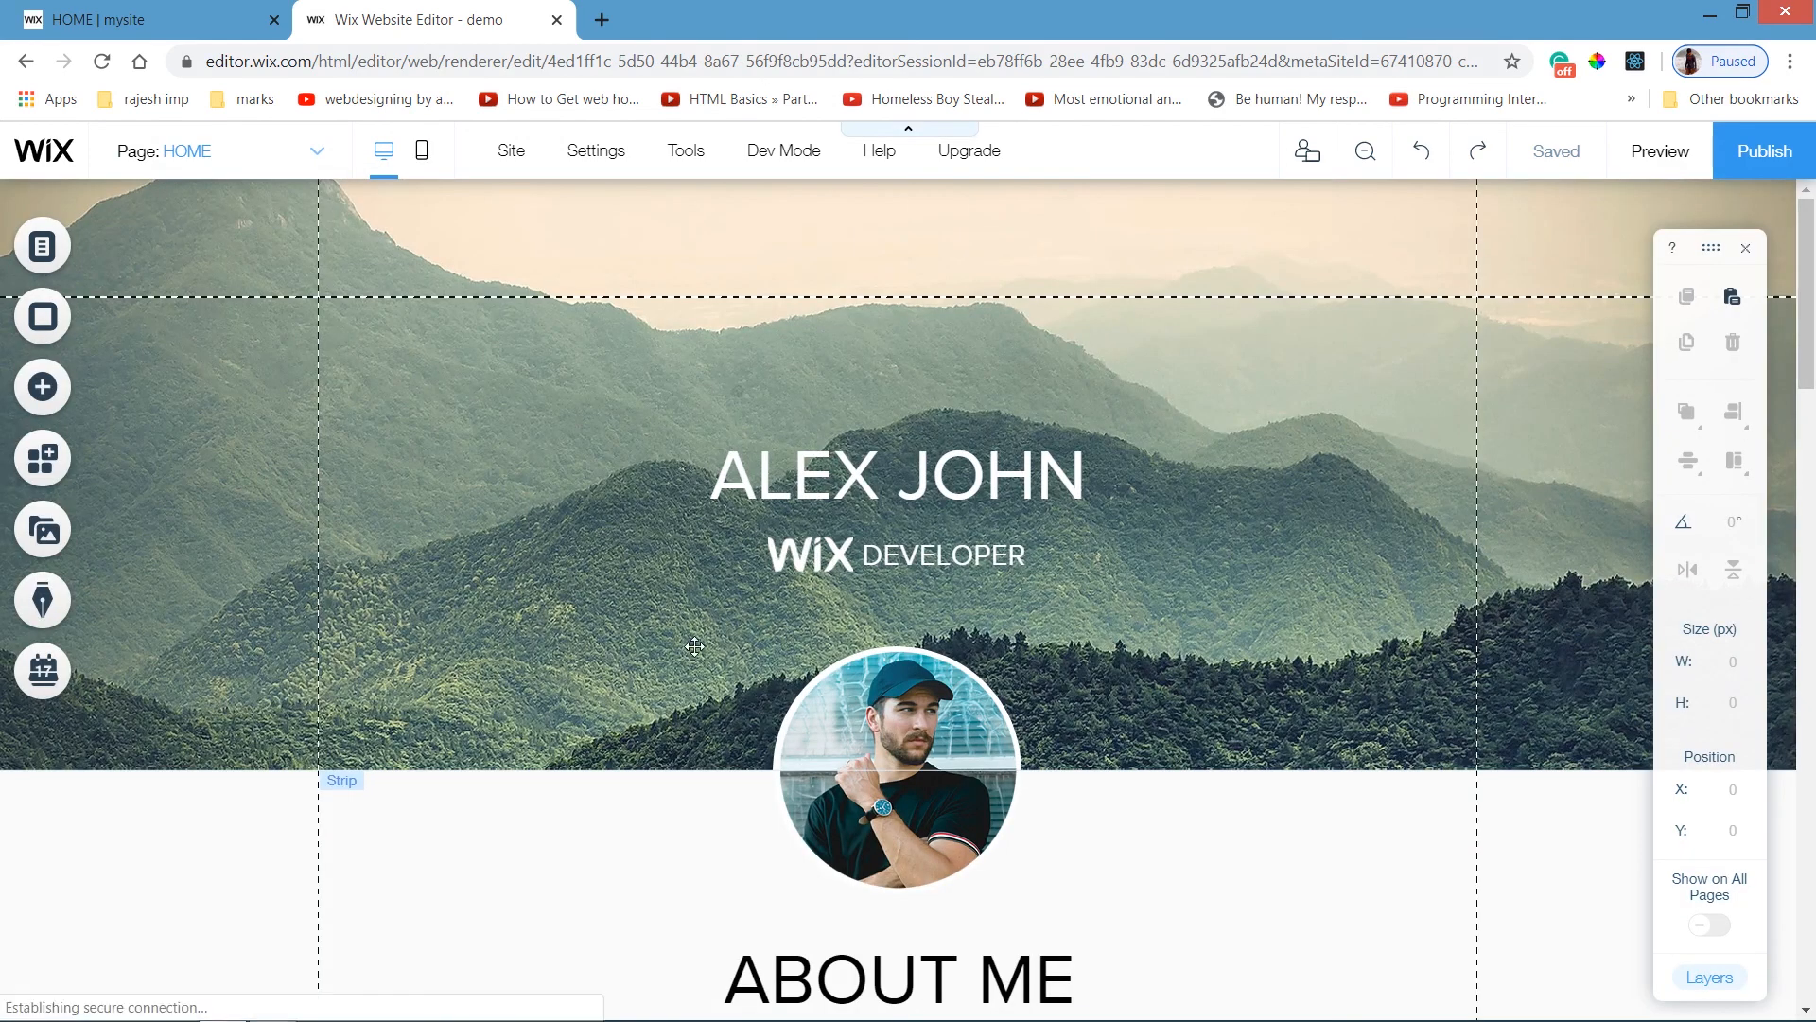
left_click_drag(1805, 317, 1809, 482)
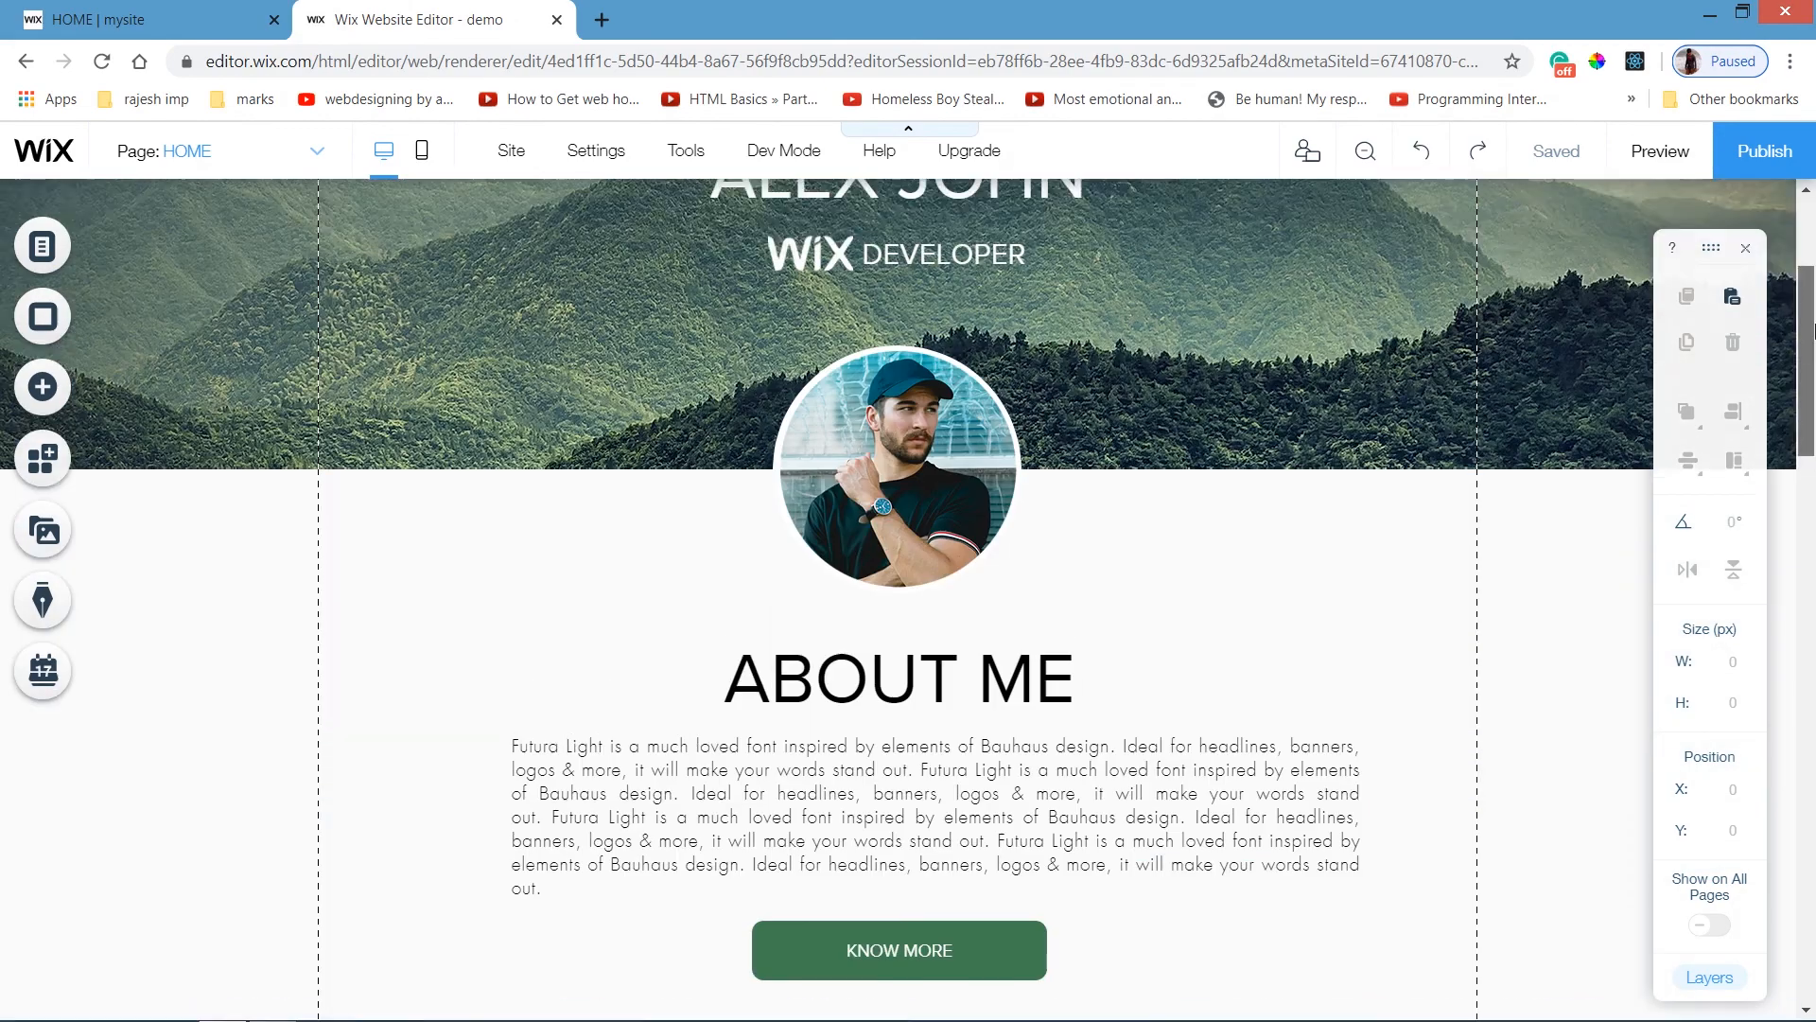